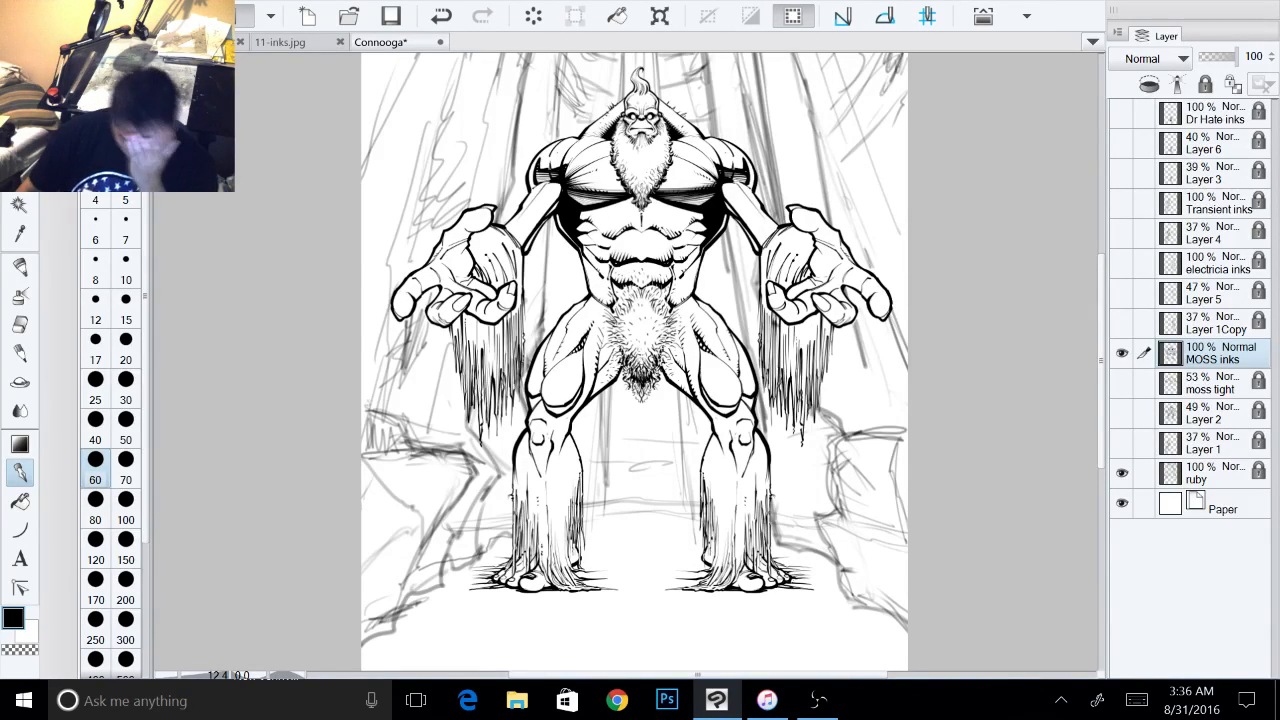
# - Ink darker shading strokes along both sides of the figure's abdomen on the MOSS inks layer
pyautogui.scroll(4, 421, 340)
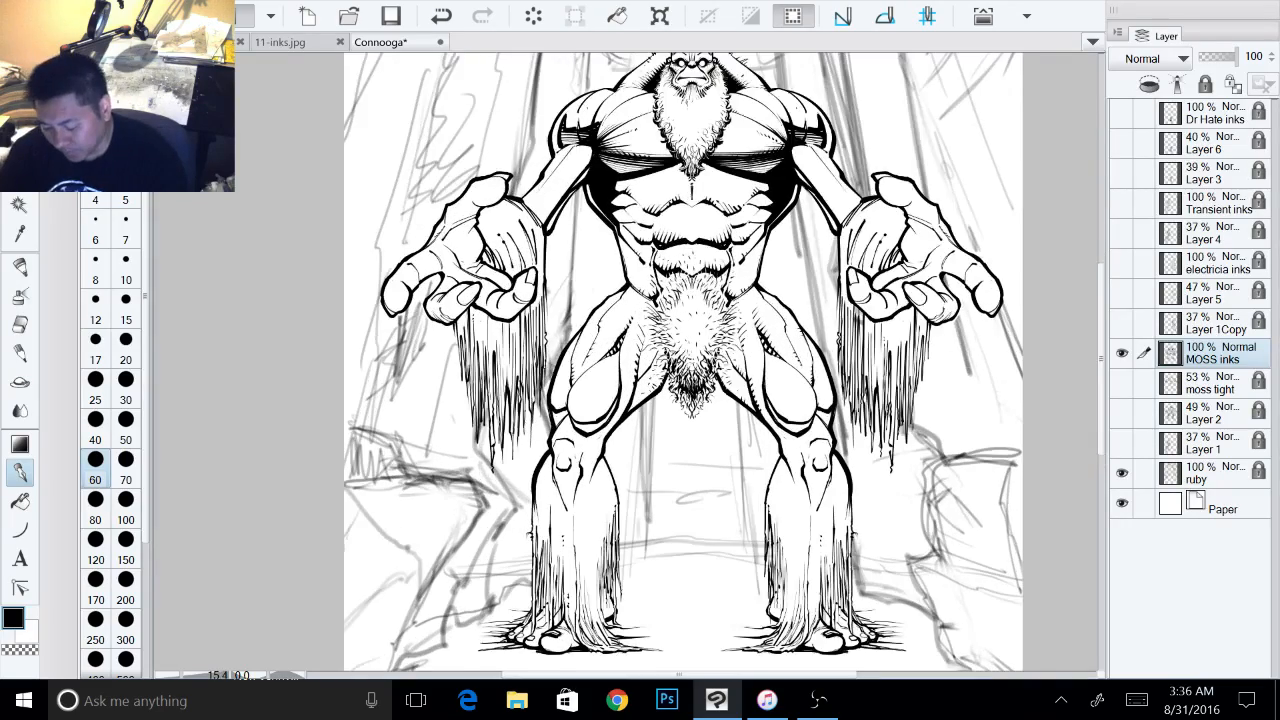
pyautogui.moveTo(640, 360)
pyautogui.mouseDown()
pyautogui.moveTo(485, 446)
pyautogui.moveTo(400, 533)
pyautogui.moveTo(444, 471)
pyautogui.mouseUp()
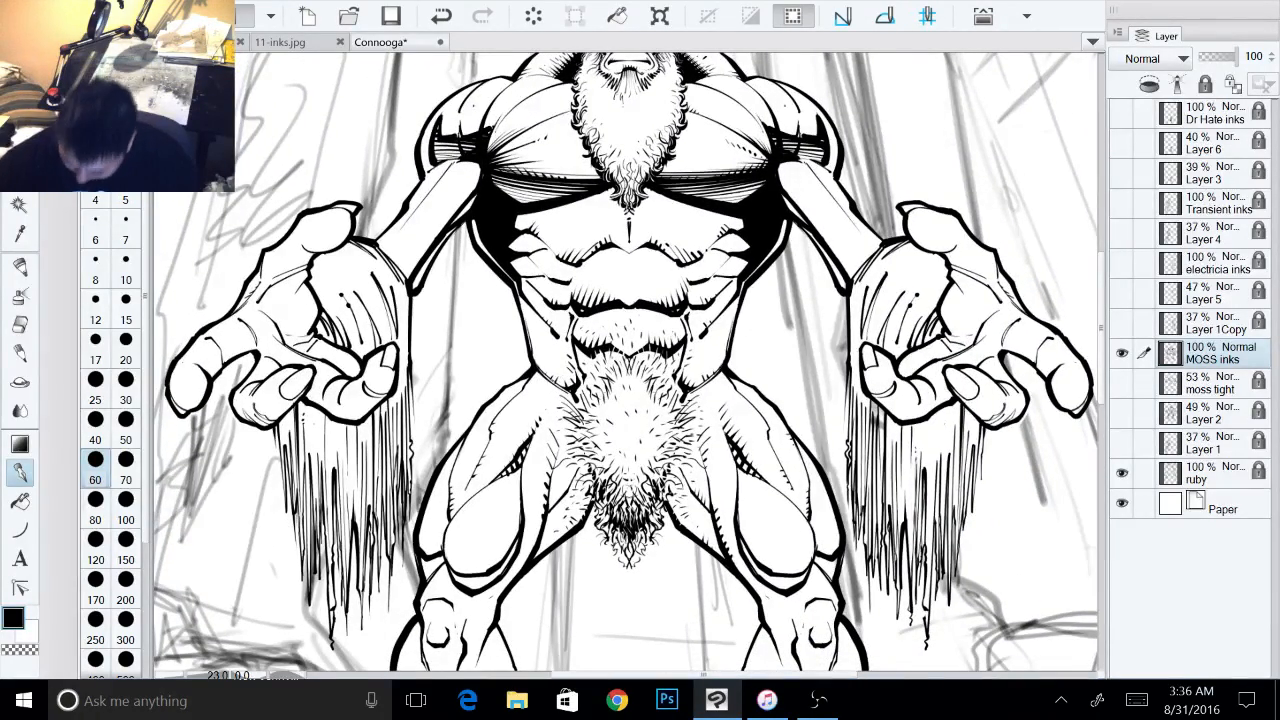
pyautogui.moveTo(539, 373)
pyautogui.mouseDown()
pyautogui.moveTo(573, 391)
pyautogui.moveTo(678, 369)
pyautogui.mouseUp()
pyautogui.moveTo(740, 480); pyautogui.dragTo(770, 441)
pyautogui.moveTo(787, 319); pyautogui.dragTo(814, 279)
pyautogui.moveTo(760, 380); pyautogui.dragTo(719, 472)
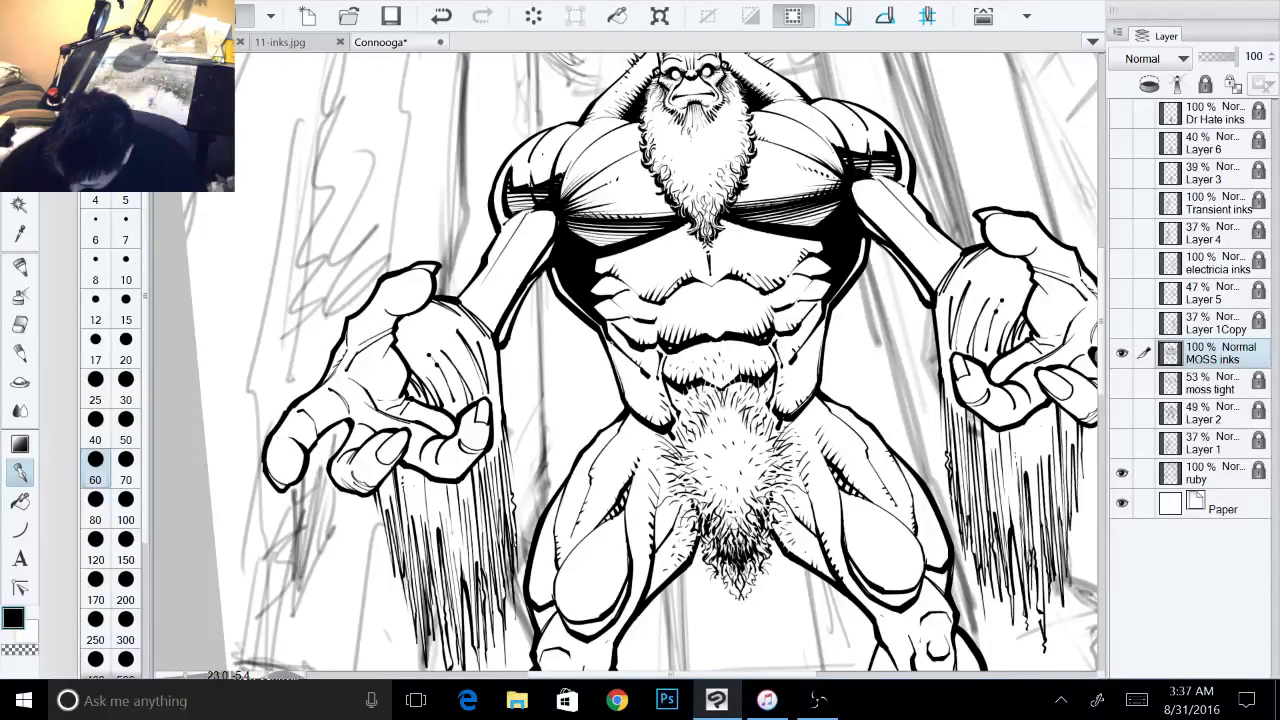
pyautogui.moveTo(612, 343); pyautogui.dragTo(650, 380)
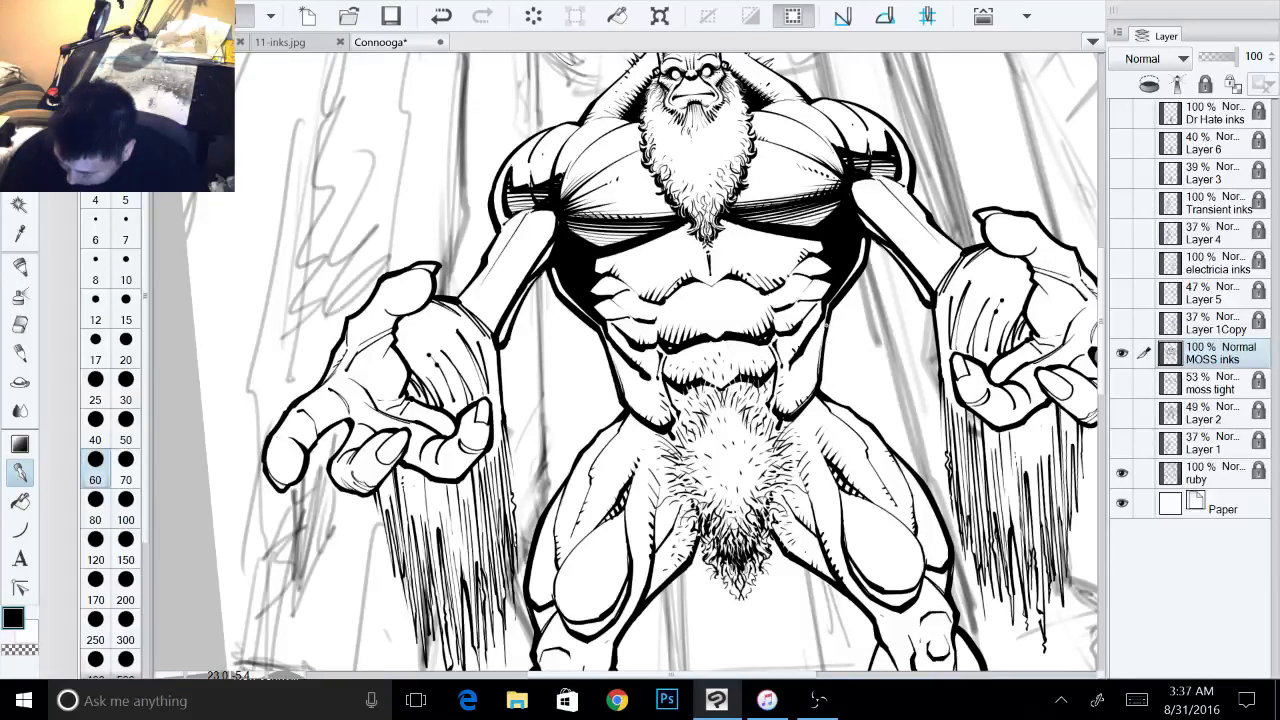
pyautogui.moveTo(826, 345)
pyautogui.mouseDown()
pyautogui.moveTo(820, 393)
pyautogui.moveTo(770, 393)
pyautogui.mouseUp()
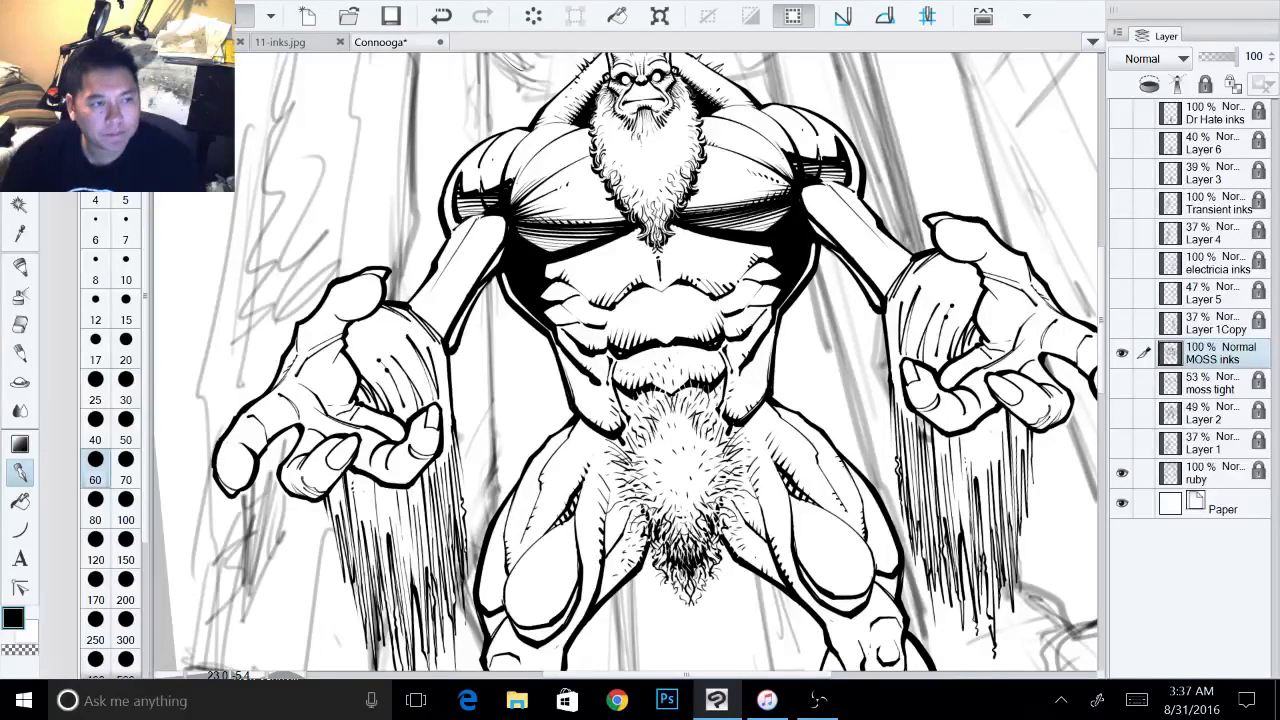
# - Ink hatched shadow bands along the undersides of both of the figure's forearms
pyautogui.moveTo(770, 393); pyautogui.dragTo(772, 443)
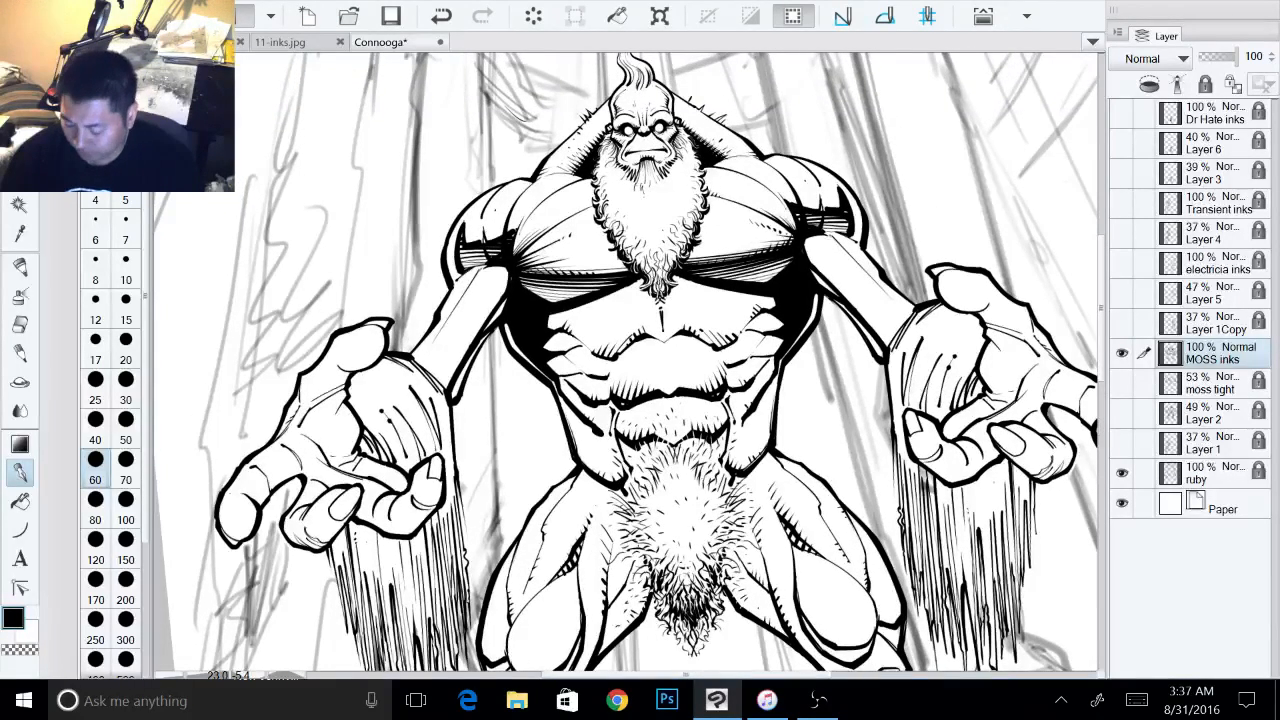
pyautogui.moveTo(873, 342); pyautogui.dragTo(823, 350)
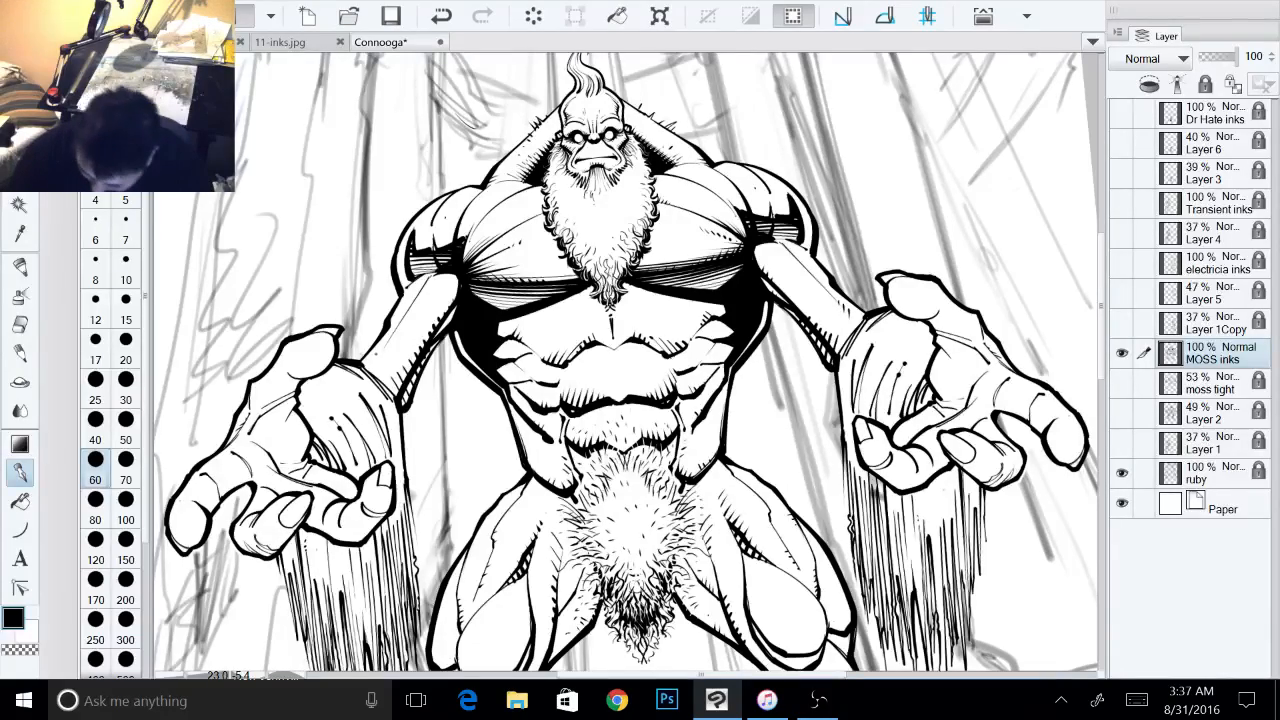
pyautogui.moveTo(660, 400)
pyautogui.mouseDown()
pyautogui.moveTo(547, 334)
pyautogui.moveTo(648, 421)
pyautogui.moveTo(626, 364)
pyautogui.moveTo(631, 434)
pyautogui.moveTo(576, 371)
pyautogui.mouseUp()
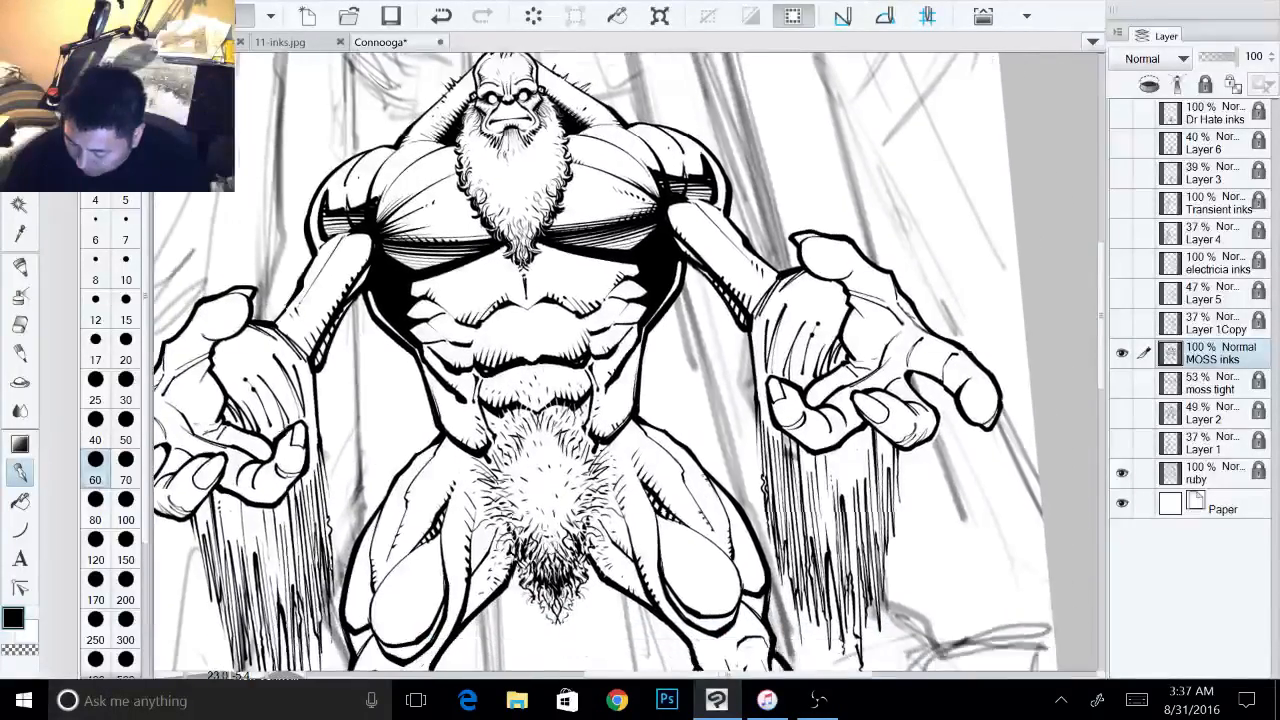
pyautogui.moveTo(900, 360); pyautogui.dragTo(897, 324)
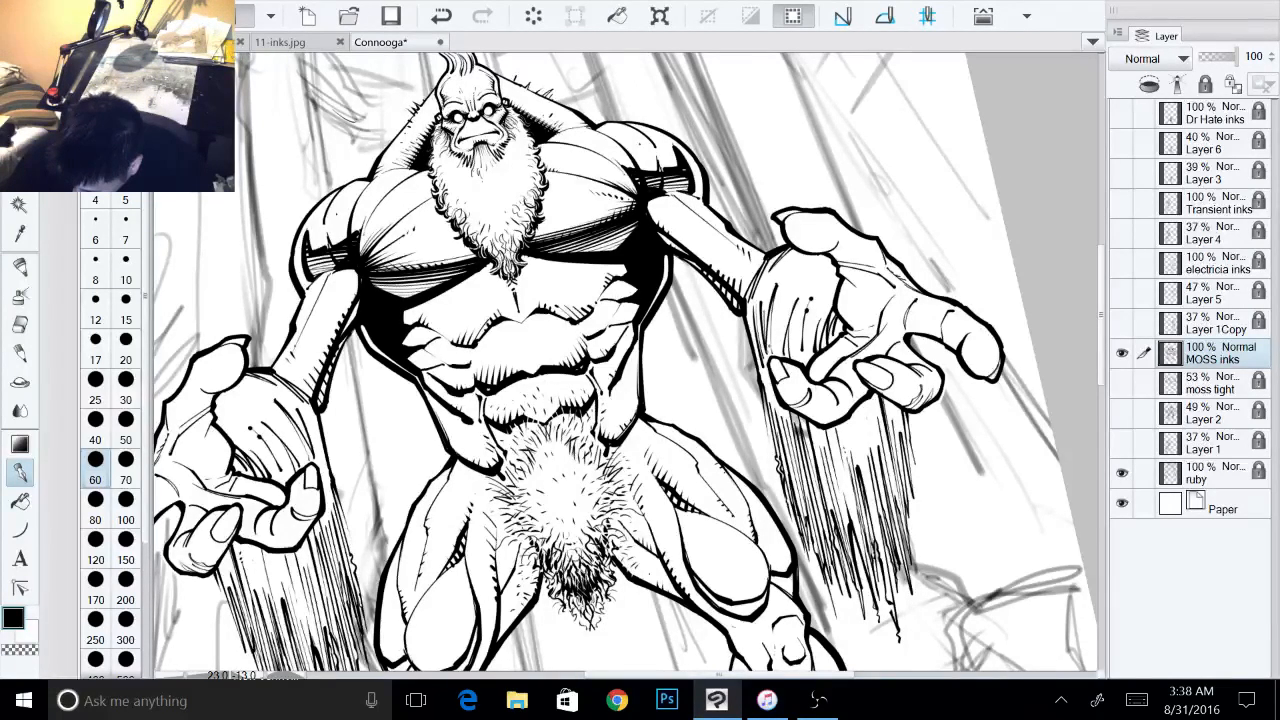
# - Ink the first hatching lines on the wrist and palm of the figure's left hand
pyautogui.moveTo(772, 358); pyautogui.dragTo(783, 317)
pyautogui.moveTo(778, 359)
pyautogui.mouseDown()
pyautogui.moveTo(800, 280)
pyautogui.moveTo(768, 300)
pyautogui.moveTo(766, 352)
pyautogui.mouseUp()
pyautogui.moveTo(772, 408); pyautogui.dragTo(770, 388)
pyautogui.moveTo(772, 400); pyautogui.dragTo(770, 376)
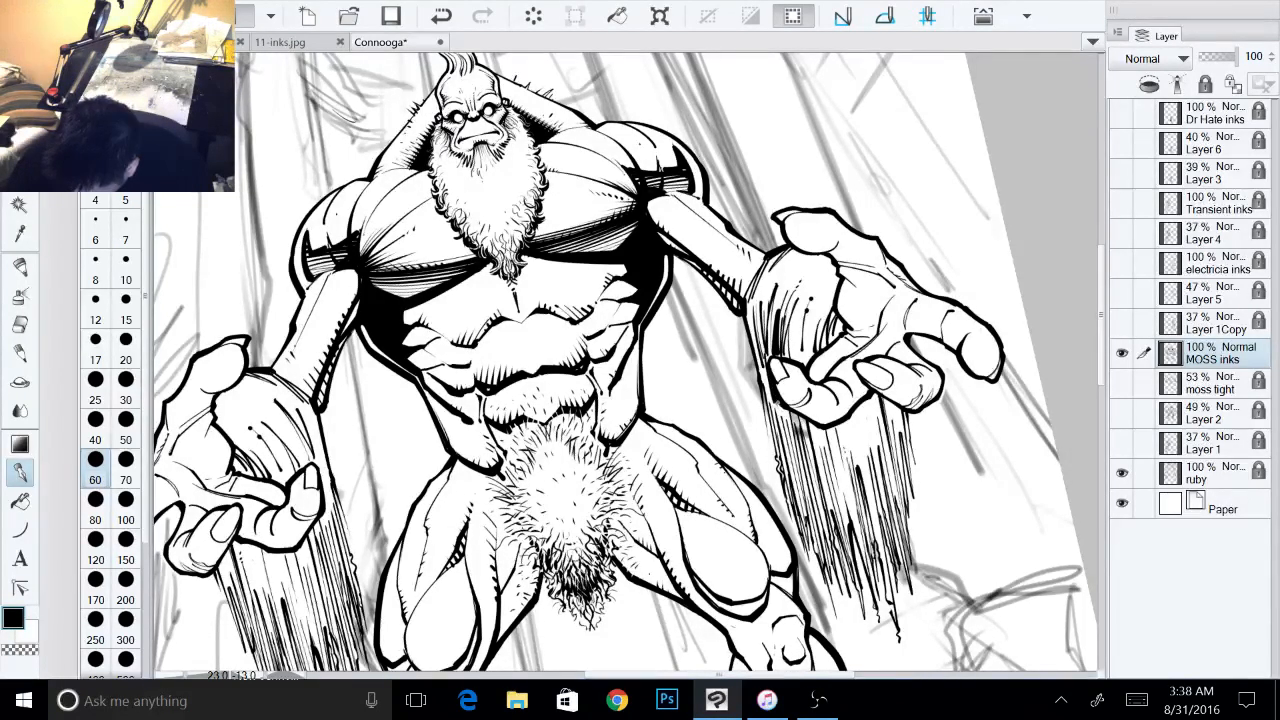
pyautogui.moveTo(782, 432); pyautogui.dragTo(782, 404)
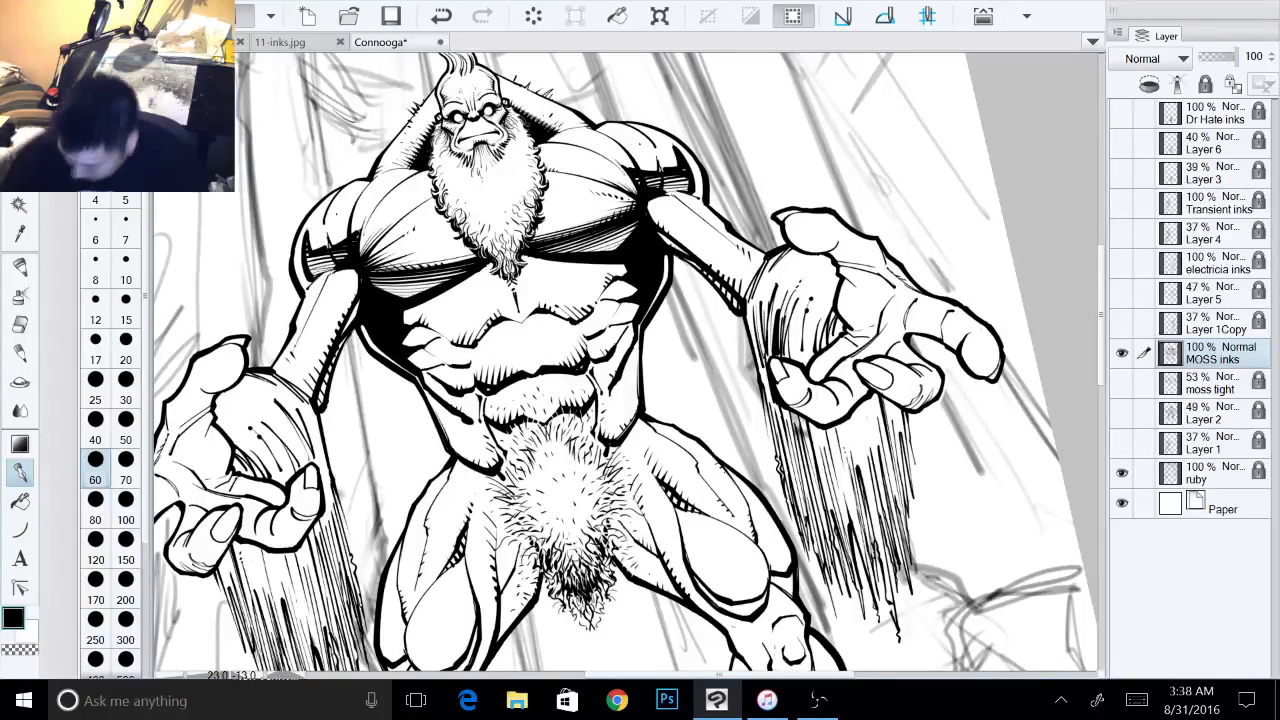
pyautogui.press('x')
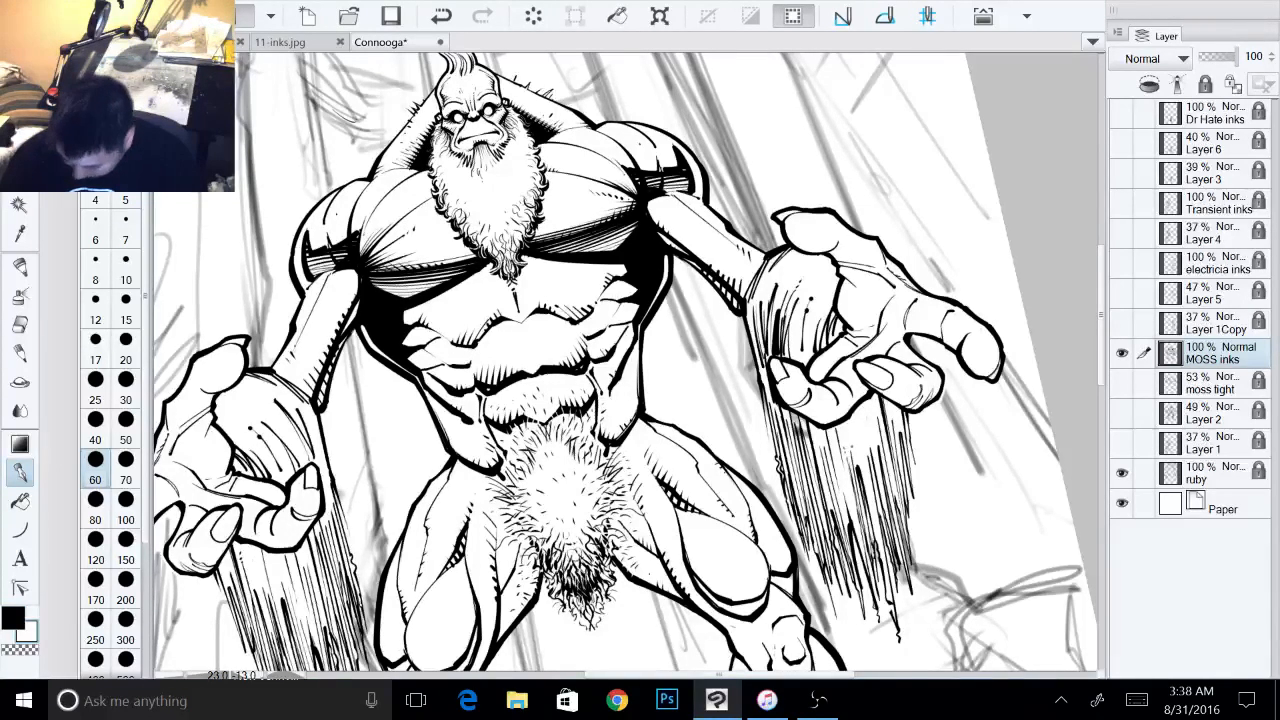
pyautogui.press('g')
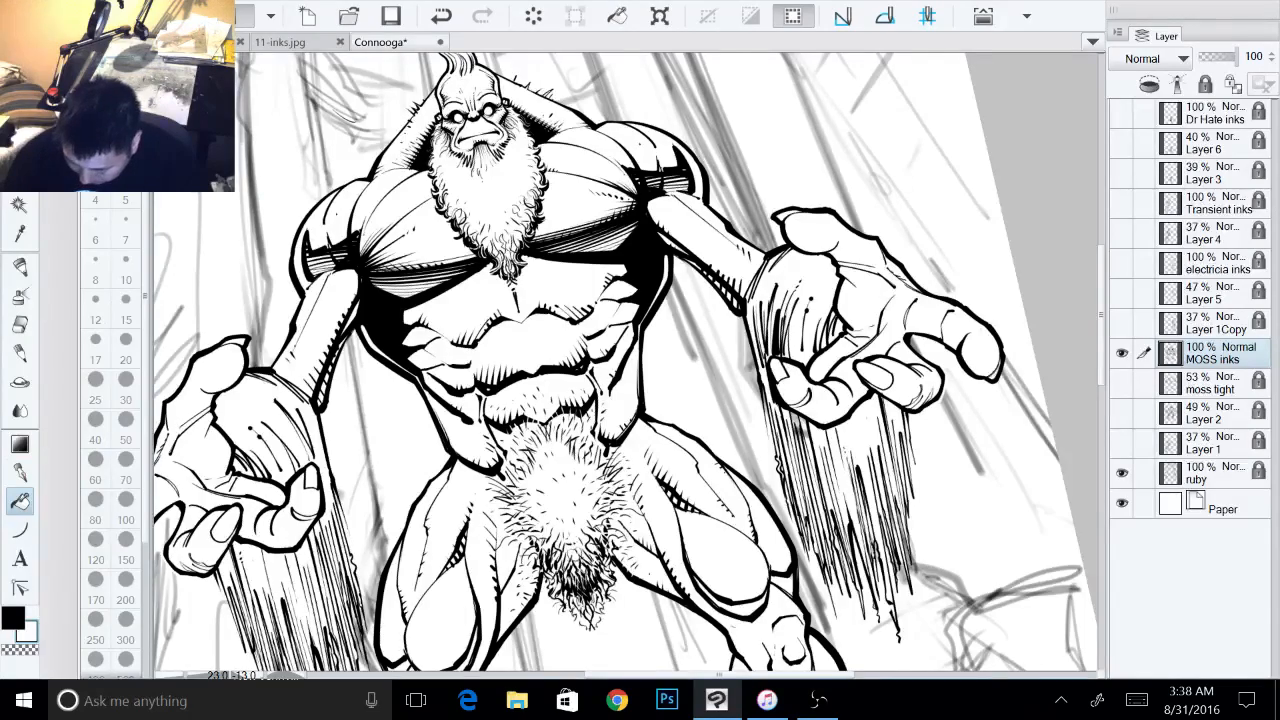
pyautogui.scroll(4, 859, 323)
pyautogui.moveTo(859, 450); pyautogui.dragTo(846, 318)
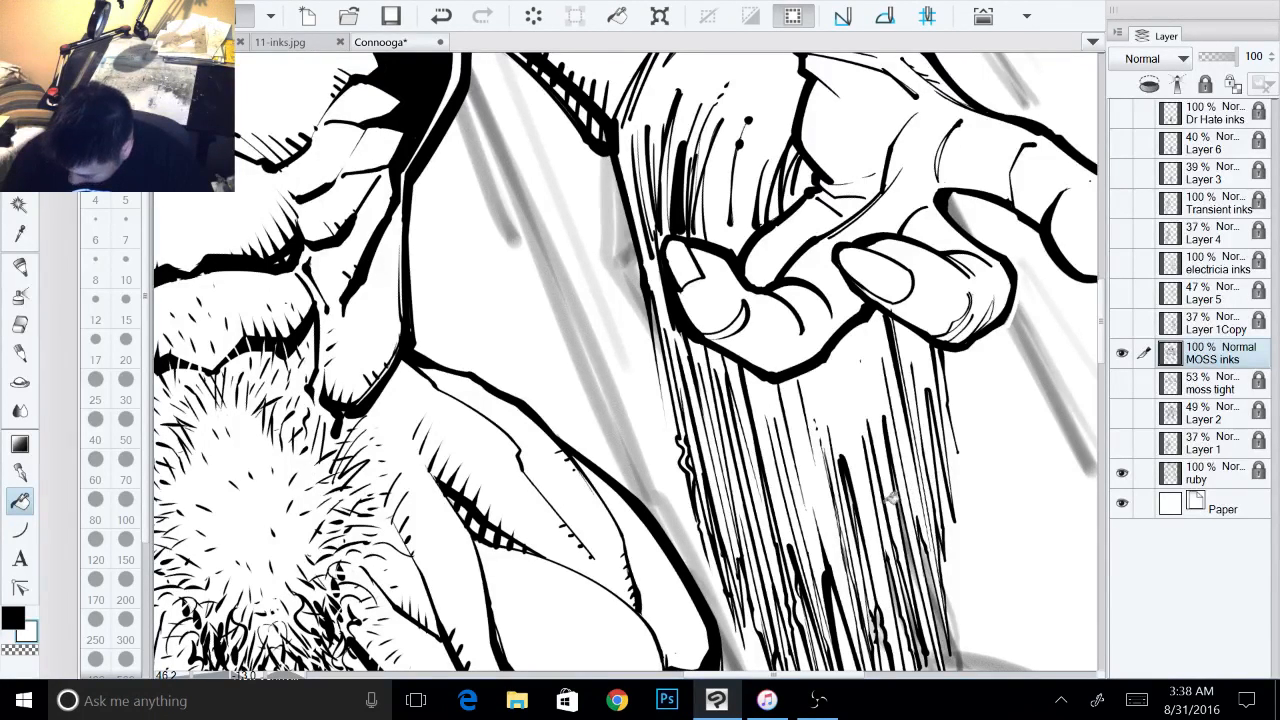
pyautogui.press('p')
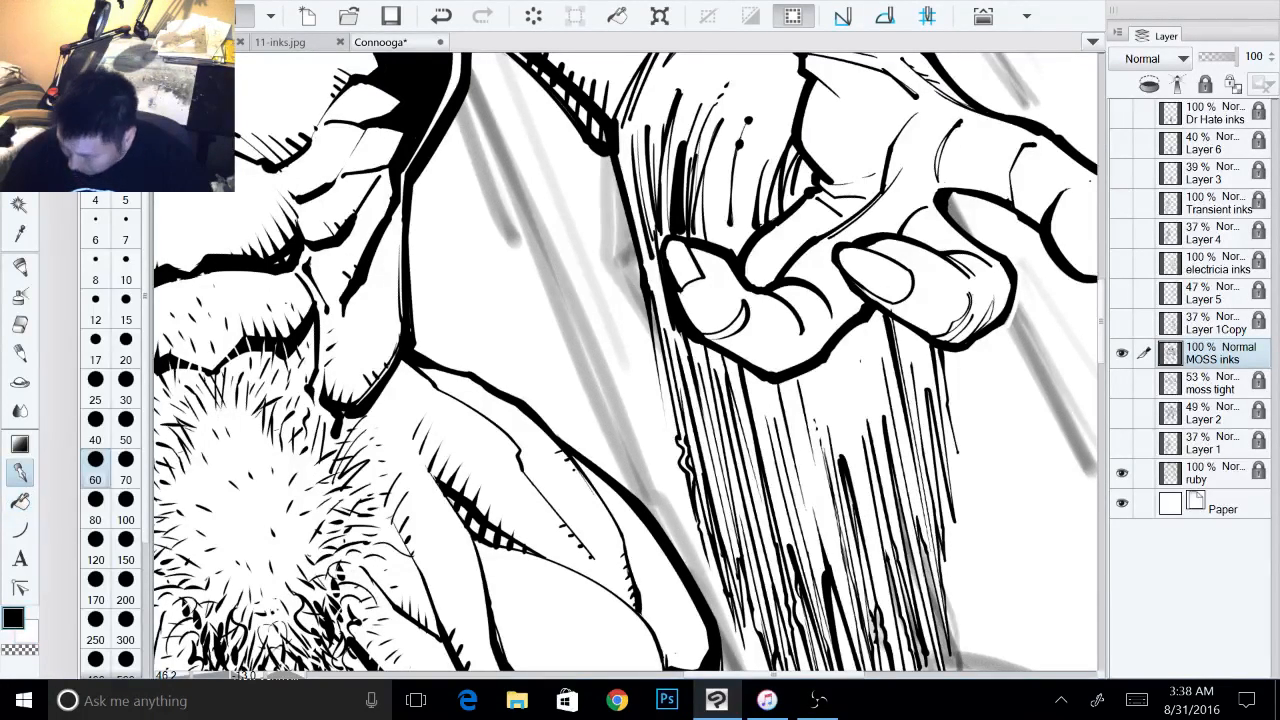
# - Fill the palm of the figure's left hand with dense curved hatching, darkest above the curled fingers
pyautogui.scroll(-3, 629, 361)
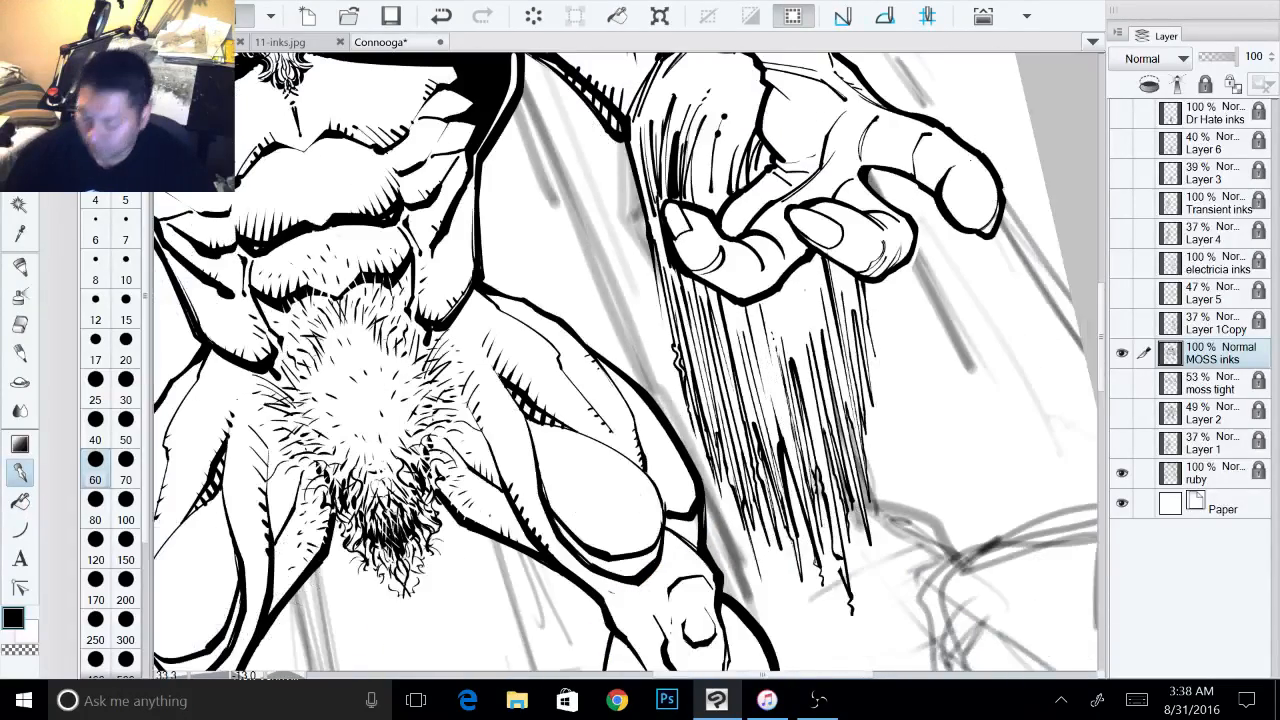
pyautogui.moveTo(629, 361); pyautogui.dragTo(635, 365)
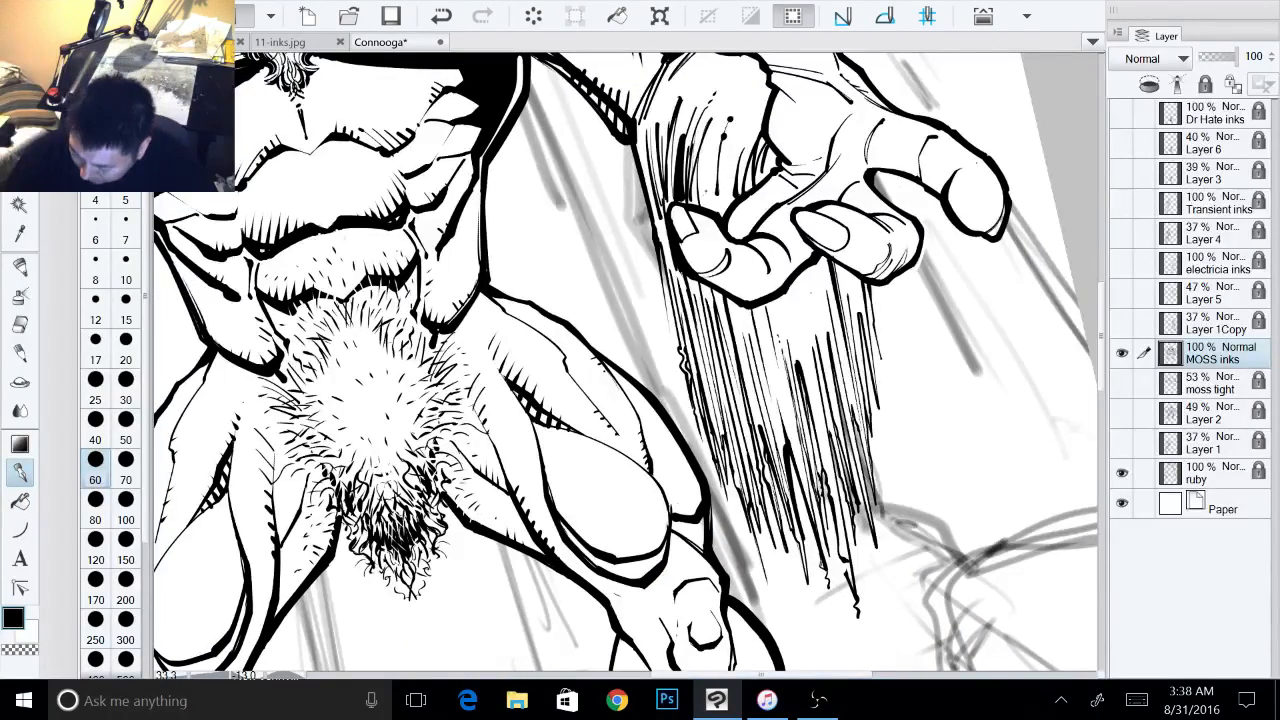
pyautogui.moveTo(705, 161)
pyautogui.mouseDown()
pyautogui.moveTo(703, 211)
pyautogui.moveTo(716, 220)
pyautogui.moveTo(728, 186)
pyautogui.moveTo(723, 214)
pyautogui.mouseUp()
pyautogui.moveTo(695, 171); pyautogui.dragTo(689, 206)
pyautogui.moveTo(693, 194); pyautogui.dragTo(681, 206)
pyautogui.moveTo(739, 152); pyautogui.dragTo(733, 186)
pyautogui.moveTo(743, 136)
pyautogui.mouseDown()
pyautogui.moveTo(739, 192)
pyautogui.moveTo(741, 170)
pyautogui.moveTo(749, 186)
pyautogui.moveTo(771, 168)
pyautogui.moveTo(757, 180)
pyautogui.mouseUp()
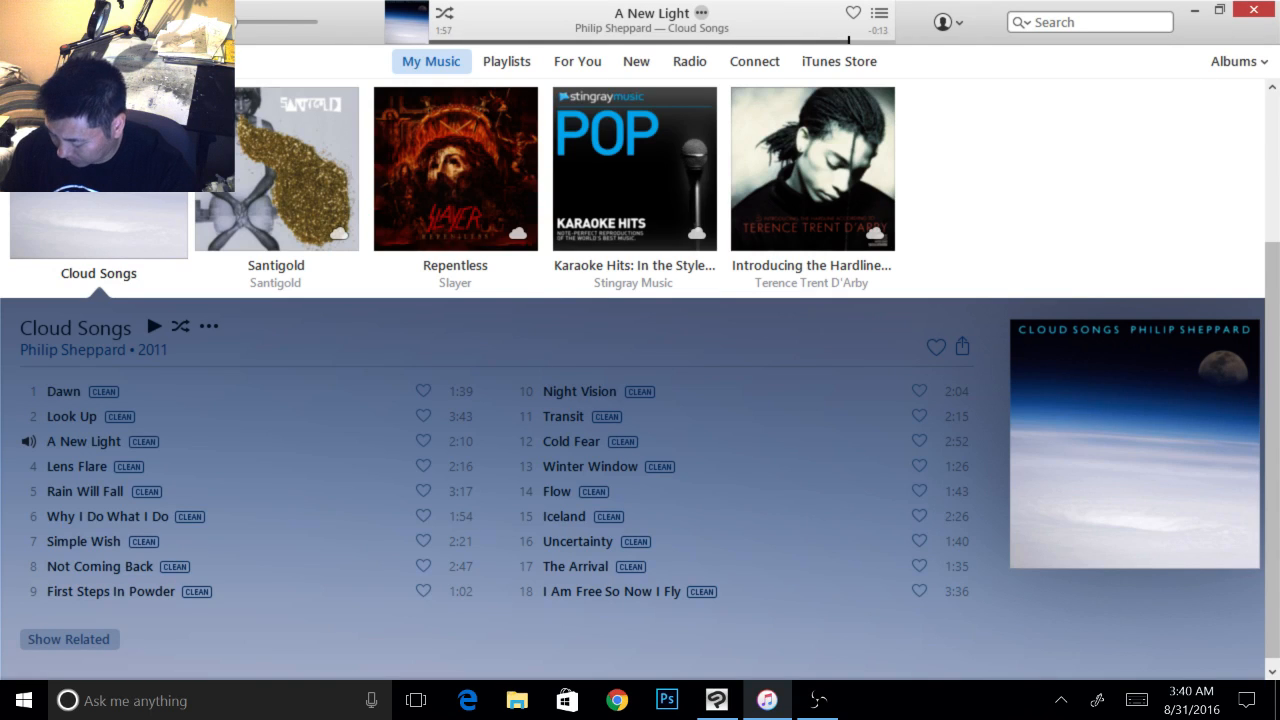
# - Close iTunes and the Open Broadcaster Software window to return to the Connooga drawing, removing the stray dot
pyautogui.click(818, 700)
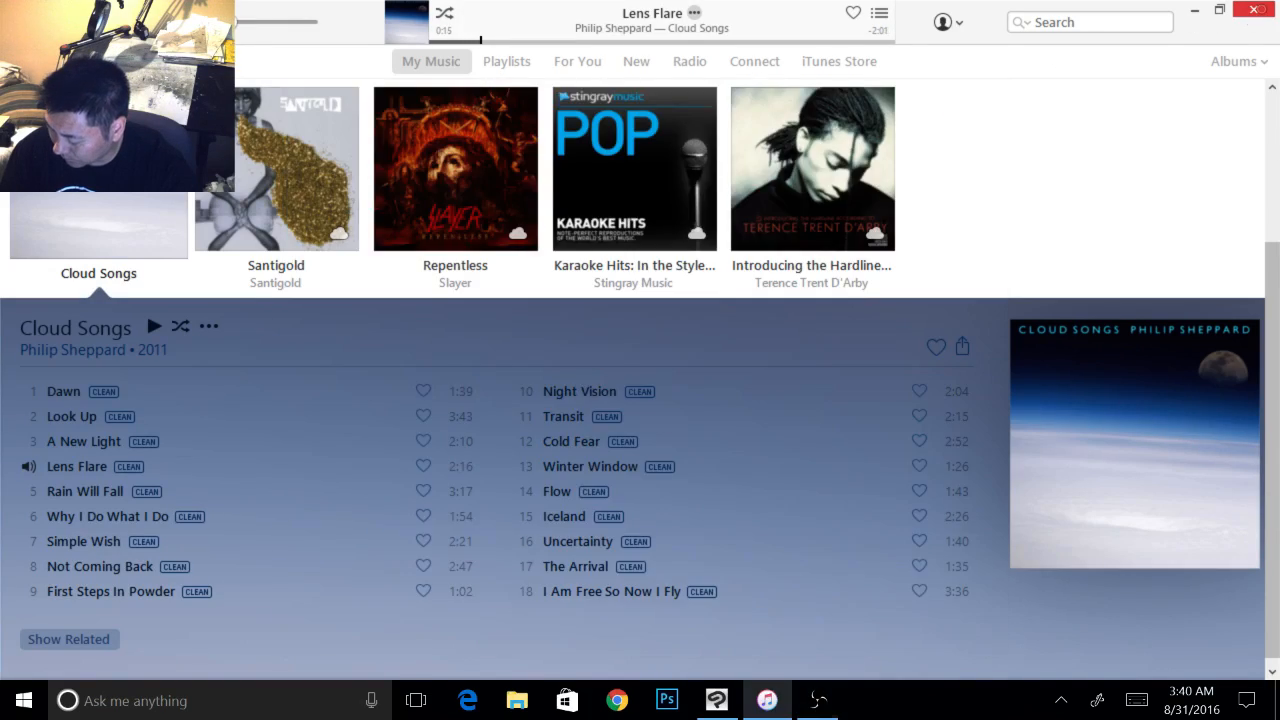
pyautogui.click(1254, 10)
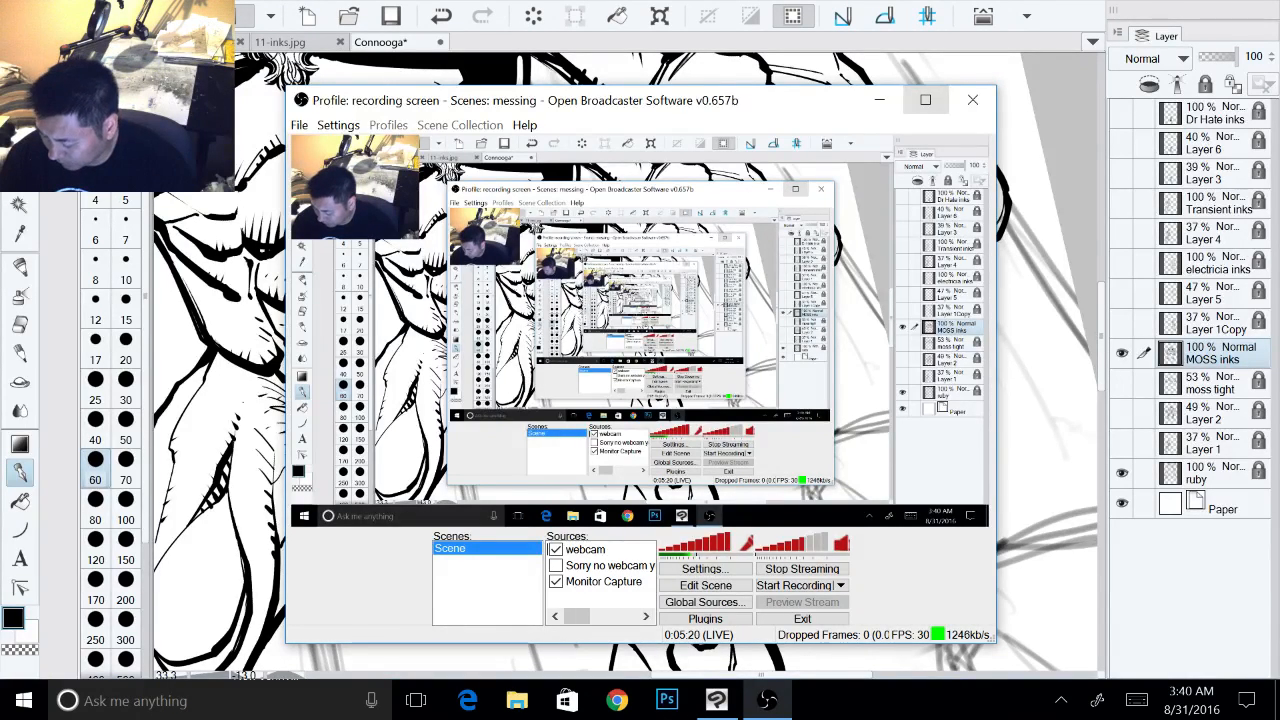
pyautogui.click(970, 100)
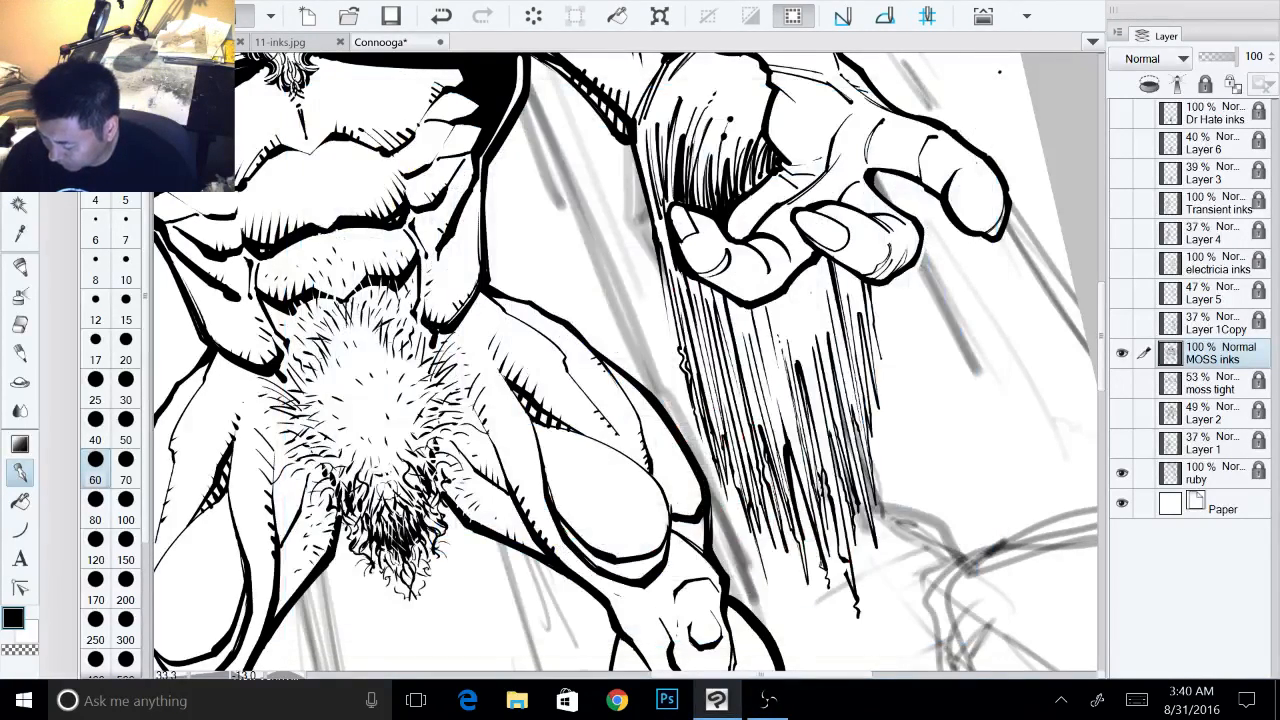
pyautogui.hotkey('ctrl', 'z')
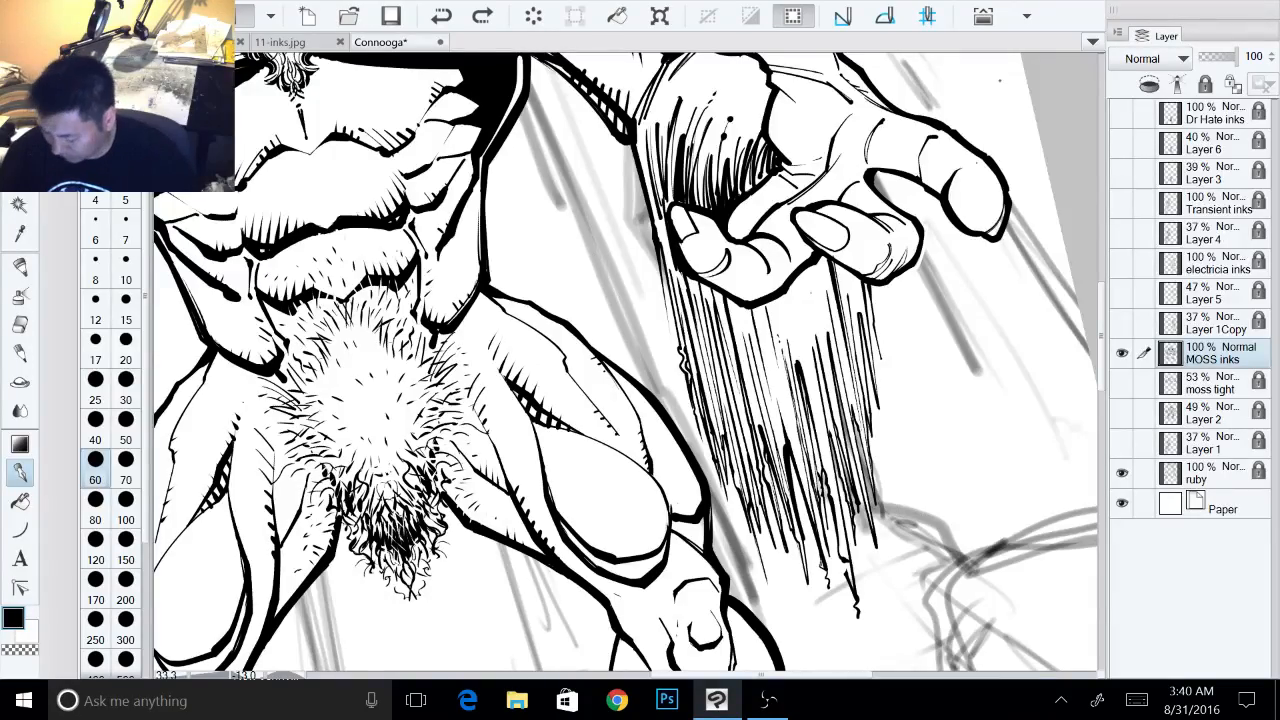
# - Thicken the inner contour of the figure's right leg from the crotch down to the knee
pyautogui.moveTo(620, 450); pyautogui.dragTo(792, 255)
pyautogui.moveTo(774, 515); pyautogui.dragTo(760, 528)
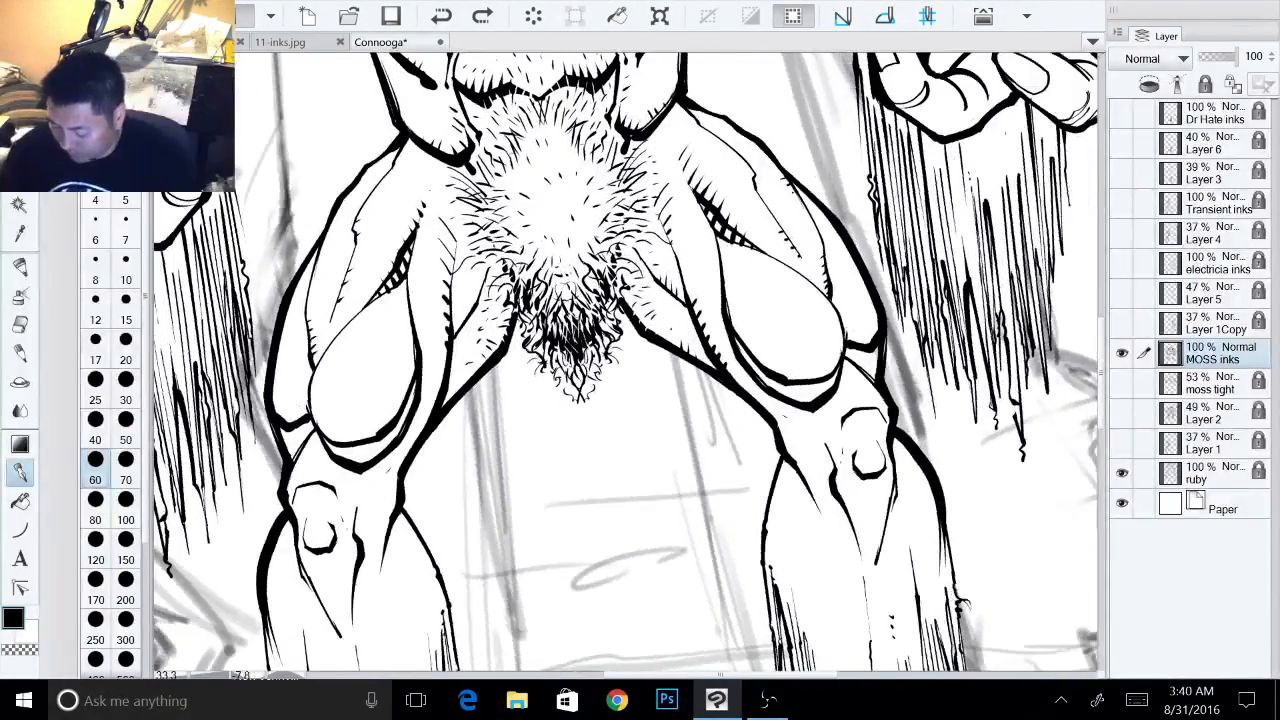
pyautogui.moveTo(600, 380); pyautogui.dragTo(719, 558)
pyautogui.hotkey('ctrl', '-')
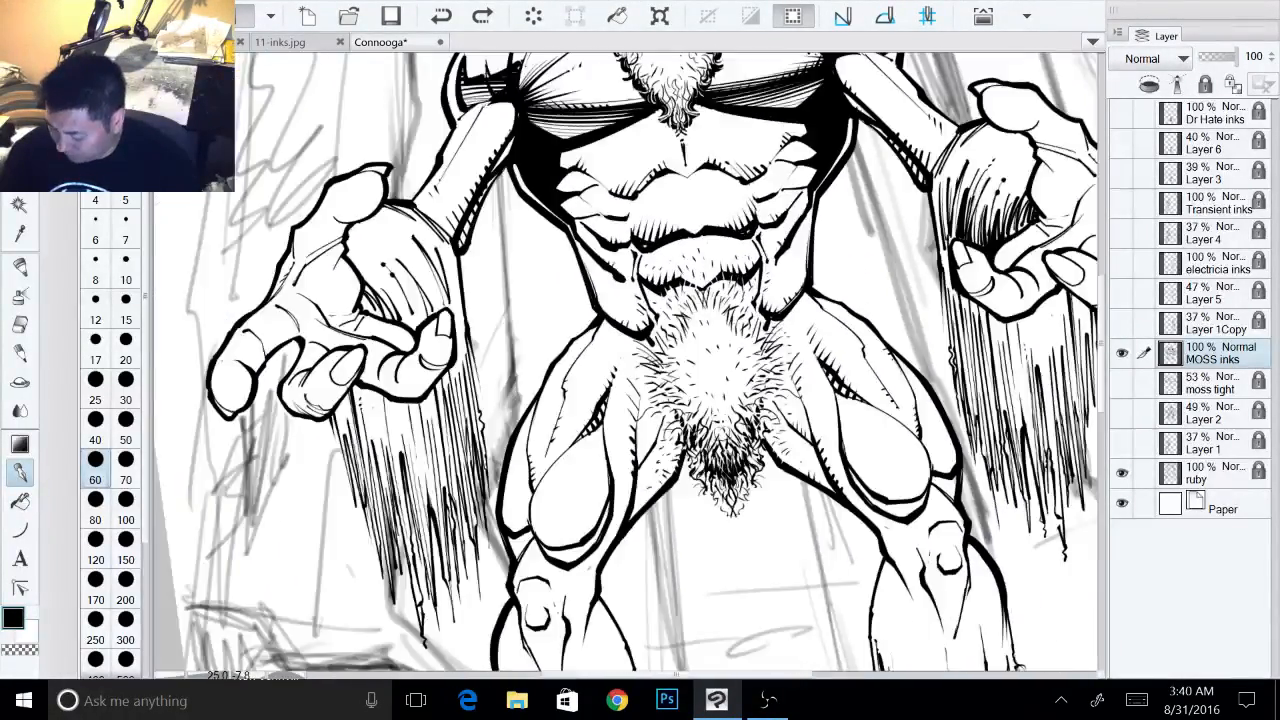
pyautogui.moveTo(720, 420); pyautogui.dragTo(616, 365)
pyautogui.scroll(-1, 818, 315)
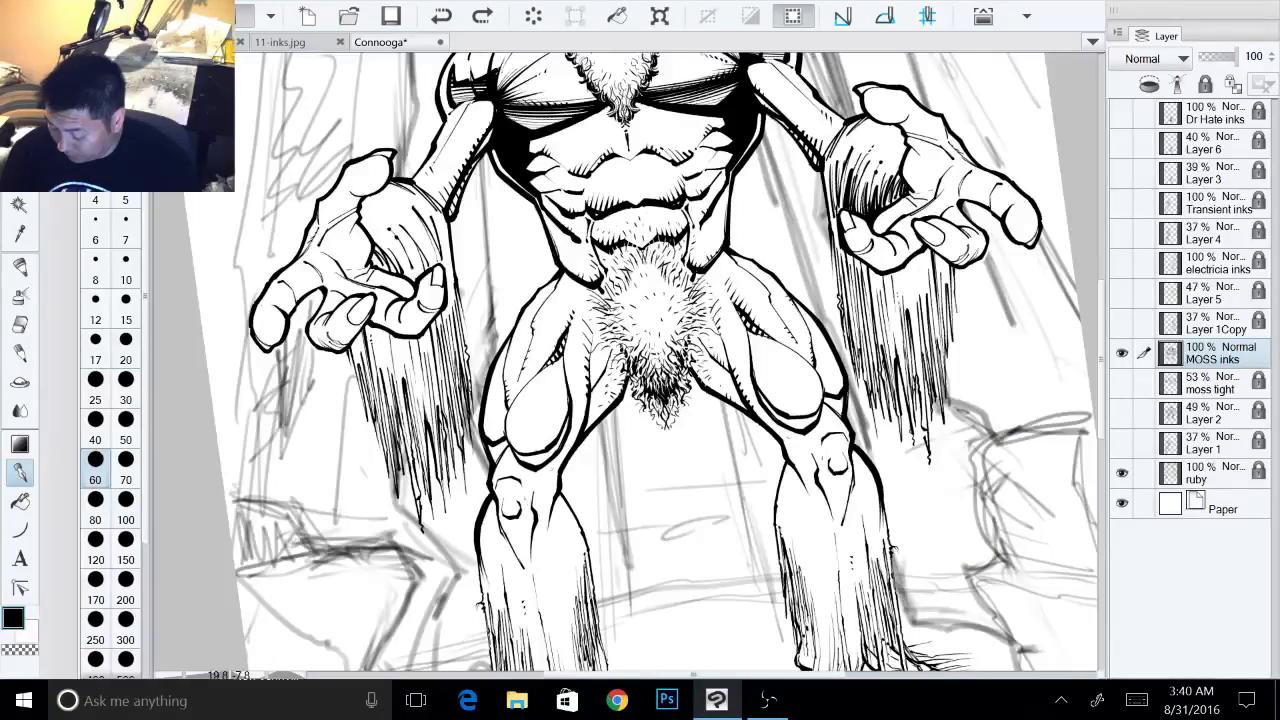
pyautogui.moveTo(700, 500); pyautogui.dragTo(796, 452)
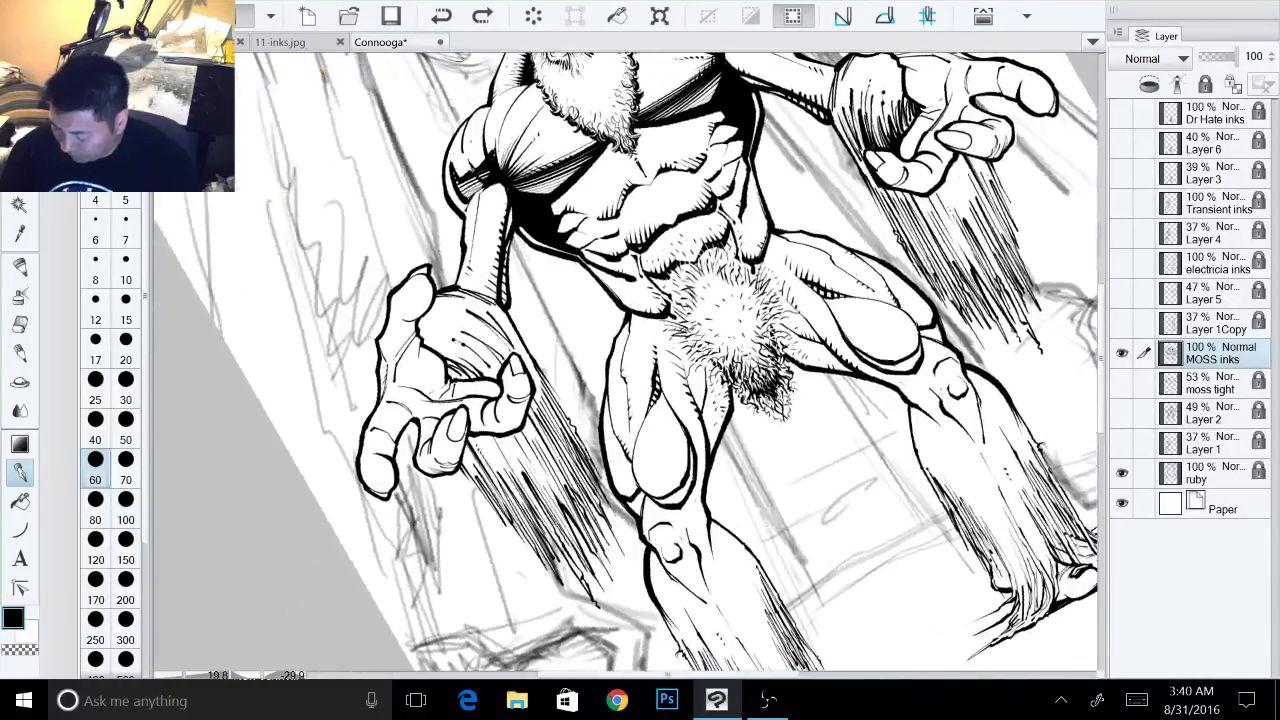
pyautogui.moveTo(700, 500); pyautogui.dragTo(725, 390)
pyautogui.moveTo(740, 470); pyautogui.dragTo(764, 438)
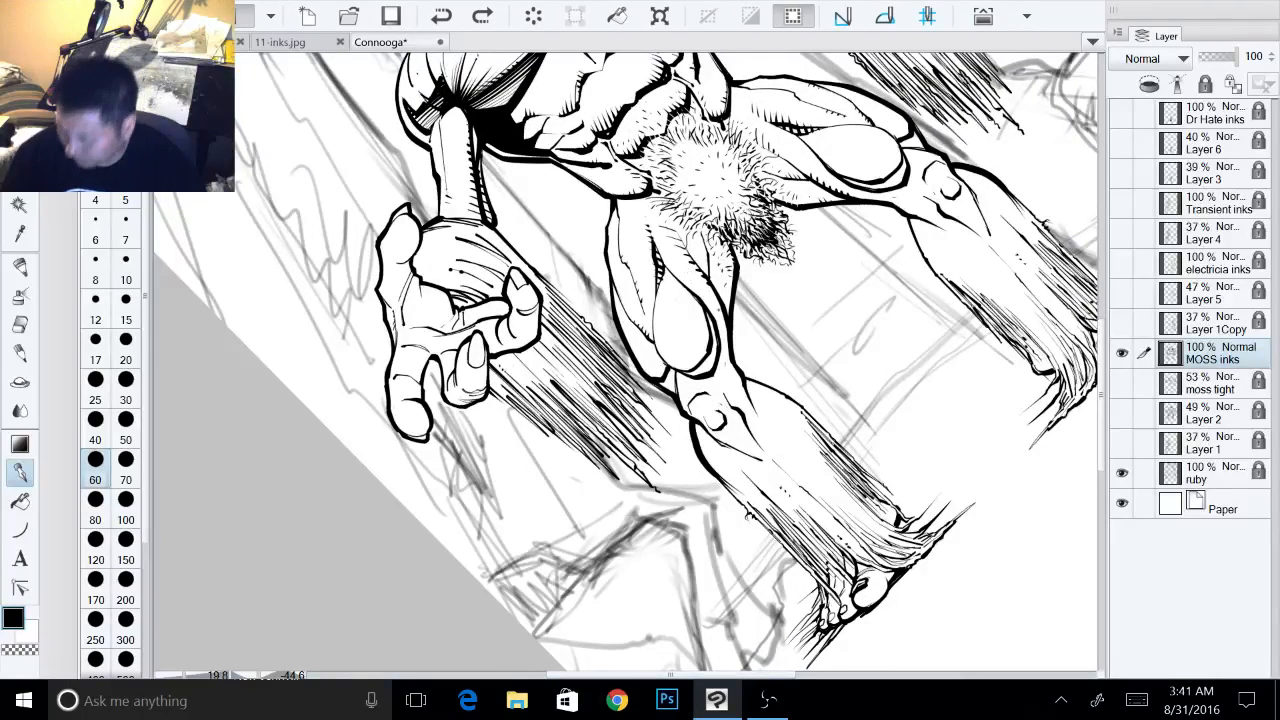
pyautogui.moveTo(731, 300)
pyautogui.mouseDown()
pyautogui.moveTo(730, 359)
pyautogui.moveTo(765, 429)
pyautogui.mouseUp()
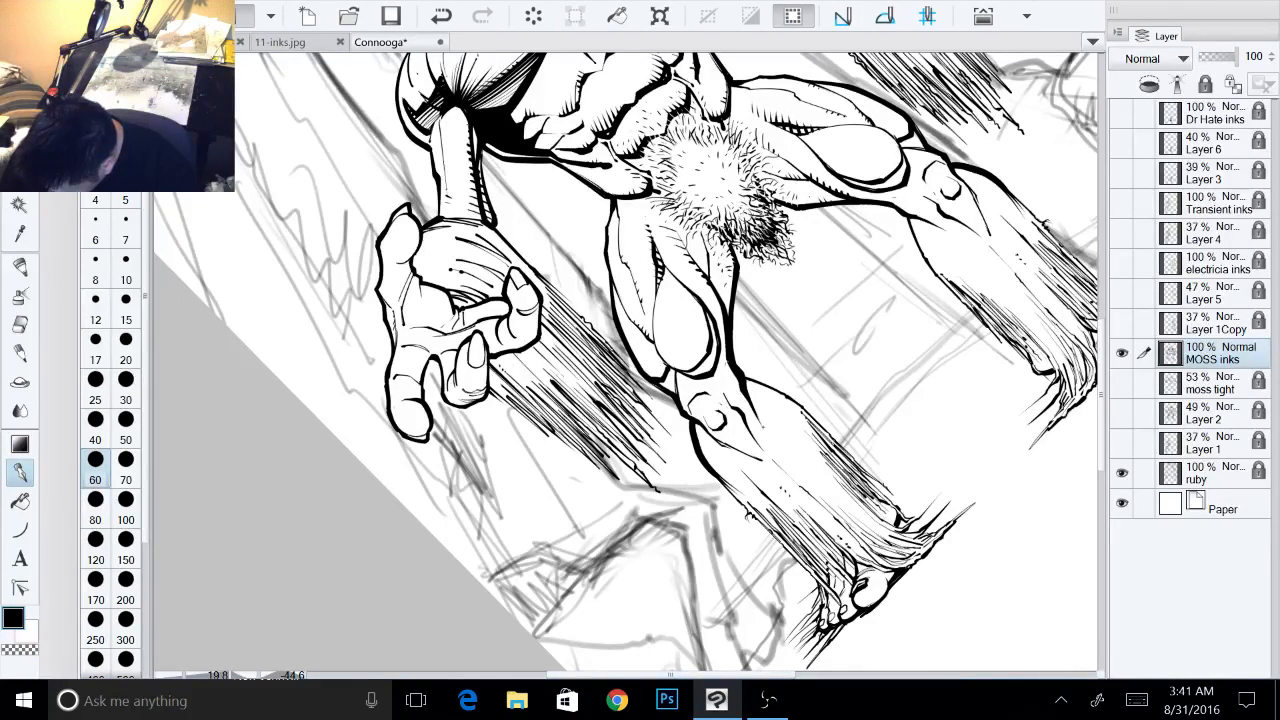
pyautogui.moveTo(731, 240)
pyautogui.mouseDown()
pyautogui.moveTo(730, 315)
pyautogui.moveTo(732, 269)
pyautogui.mouseUp()
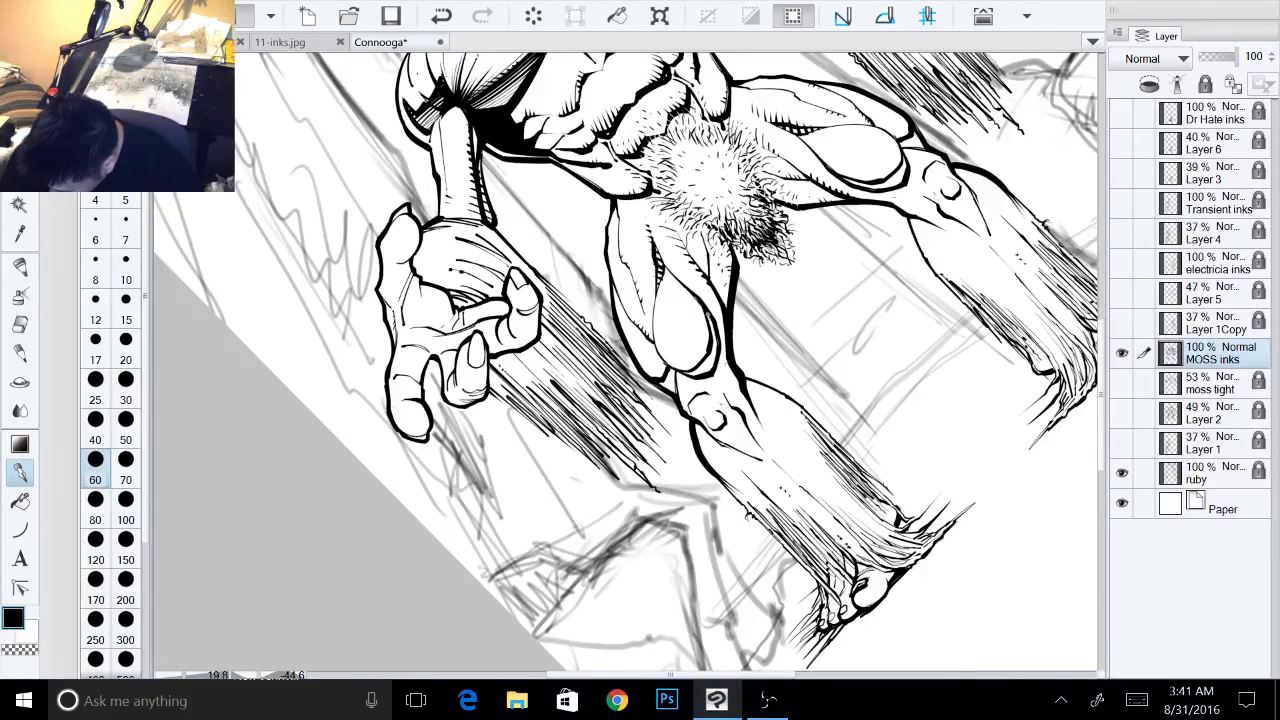
pyautogui.moveTo(715, 321); pyautogui.dragTo(710, 373)
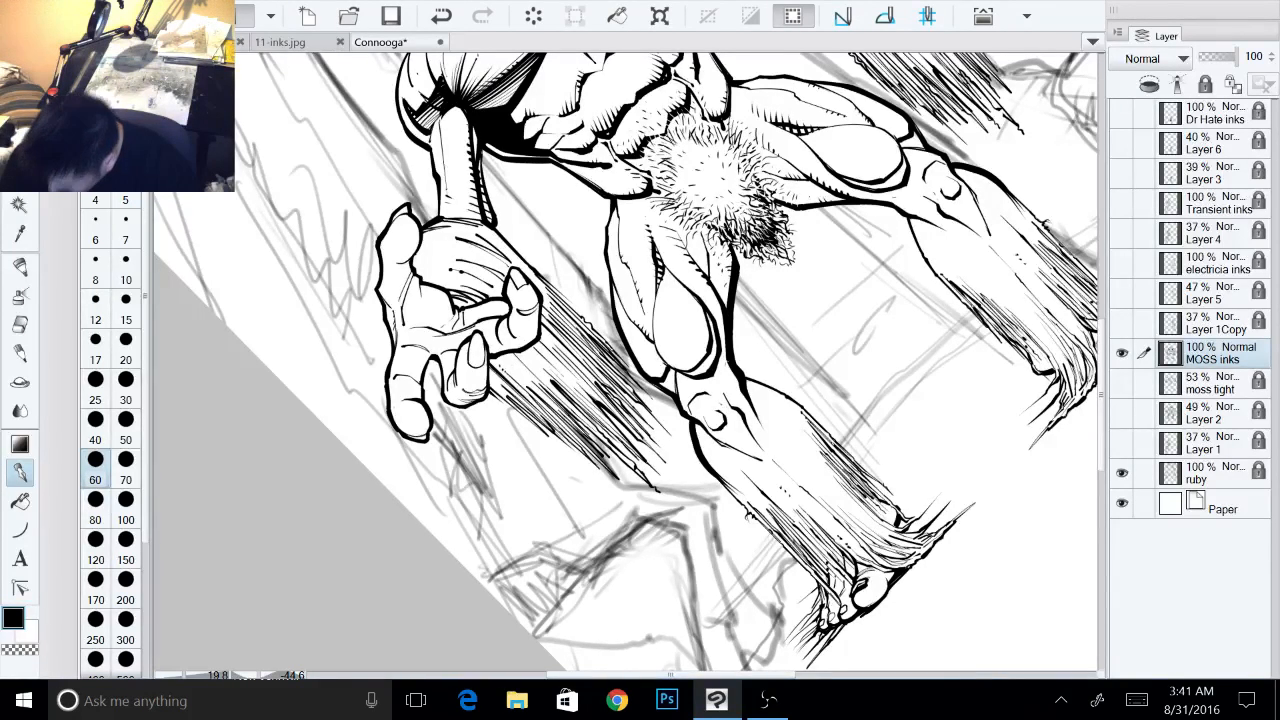
pyautogui.moveTo(768, 329); pyautogui.dragTo(766, 400)
# - Straighten the canvas and thicken the inner contour of the figure's left leg from the crotch down to the knee
pyautogui.moveTo(780, 300); pyautogui.dragTo(532, 366)
pyautogui.hotkey('ctrl', '@')
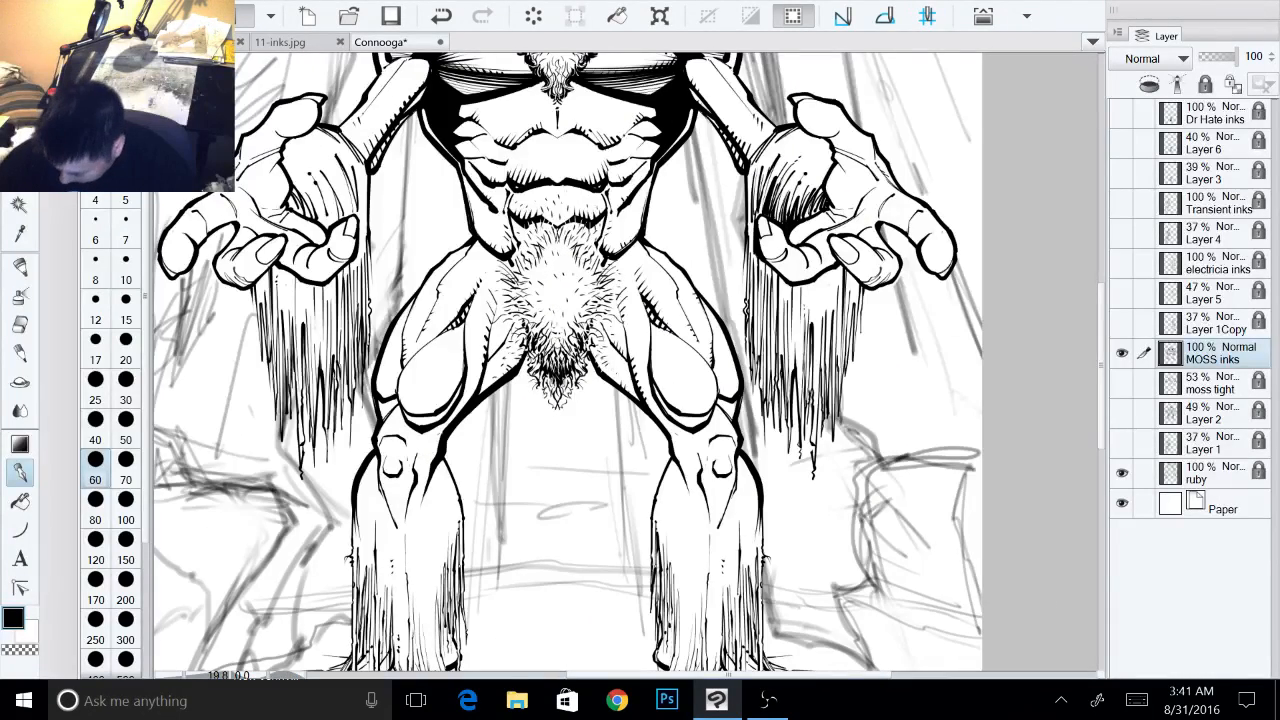
pyautogui.moveTo(594, 354)
pyautogui.mouseDown()
pyautogui.moveTo(638, 398)
pyautogui.moveTo(605, 365)
pyautogui.moveTo(643, 385)
pyautogui.mouseUp()
pyautogui.moveTo(647, 427)
pyautogui.mouseDown()
pyautogui.moveTo(664, 402)
pyautogui.moveTo(652, 393)
pyautogui.moveTo(693, 430)
pyautogui.moveTo(676, 451)
pyautogui.mouseUp()
pyautogui.moveTo(670, 430); pyautogui.dragTo(692, 504)
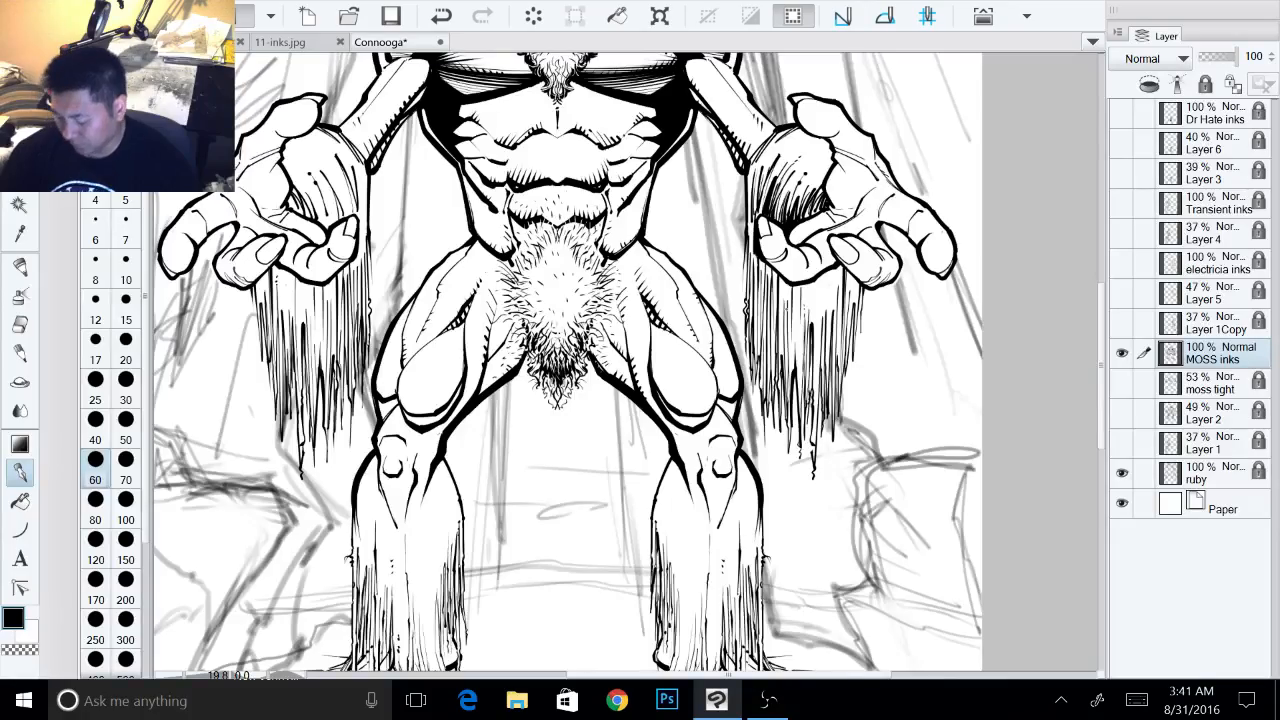
pyautogui.moveTo(600, 350); pyautogui.dragTo(888, 411)
pyautogui.moveTo(782, 509); pyautogui.dragTo(880, 509)
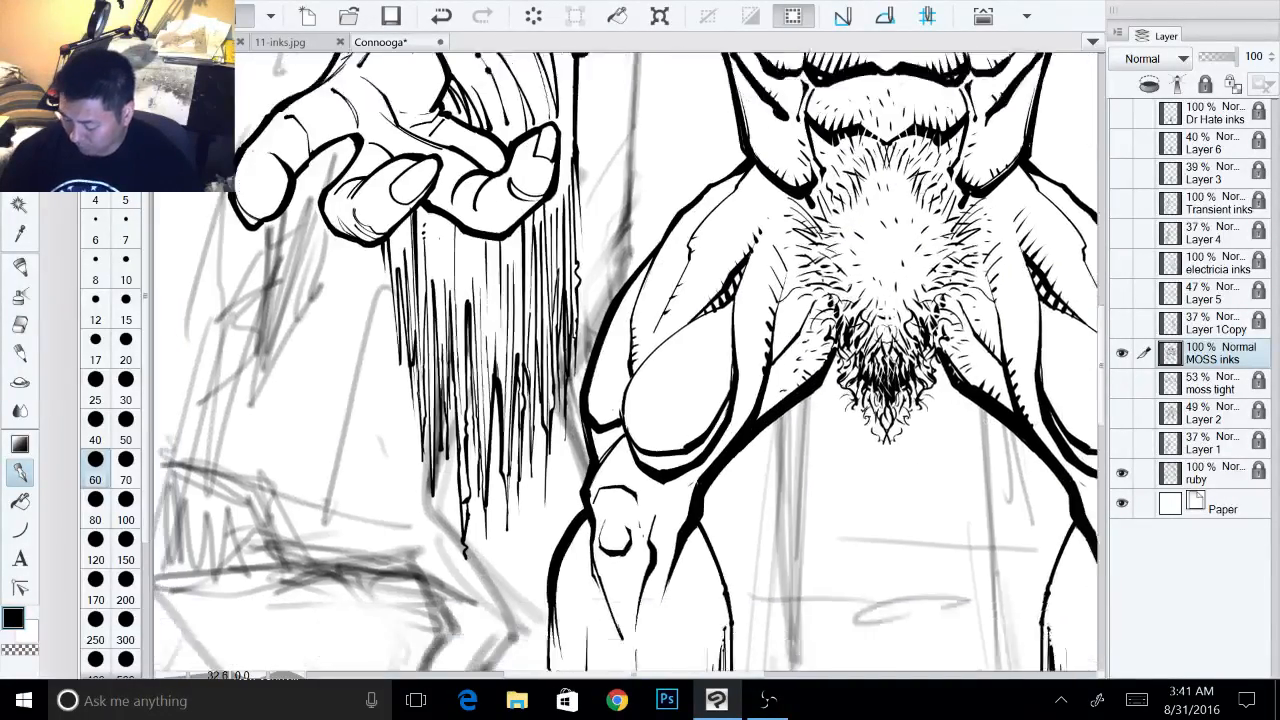
pyautogui.moveTo(640, 420); pyautogui.dragTo(664, 362)
pyautogui.moveTo(800, 480); pyautogui.dragTo(833, 401)
pyautogui.moveTo(680, 400); pyautogui.dragTo(755, 430)
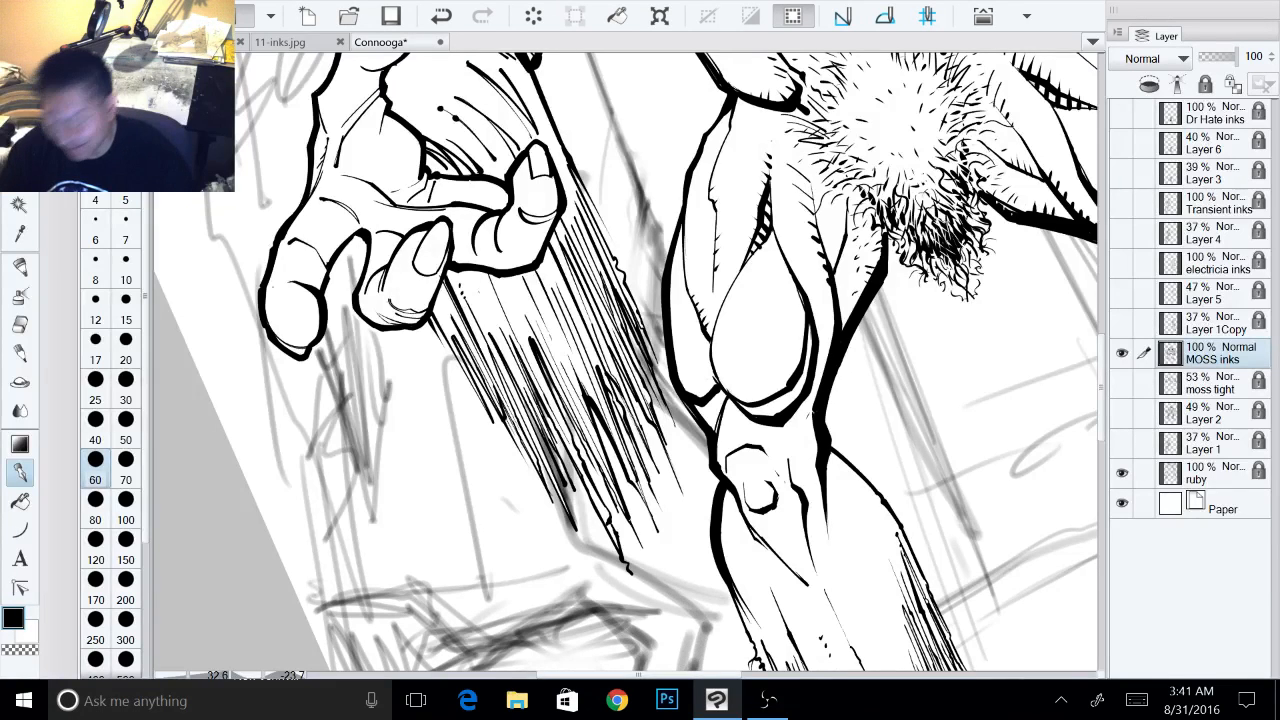
pyautogui.moveTo(620, 370); pyautogui.dragTo(664, 358)
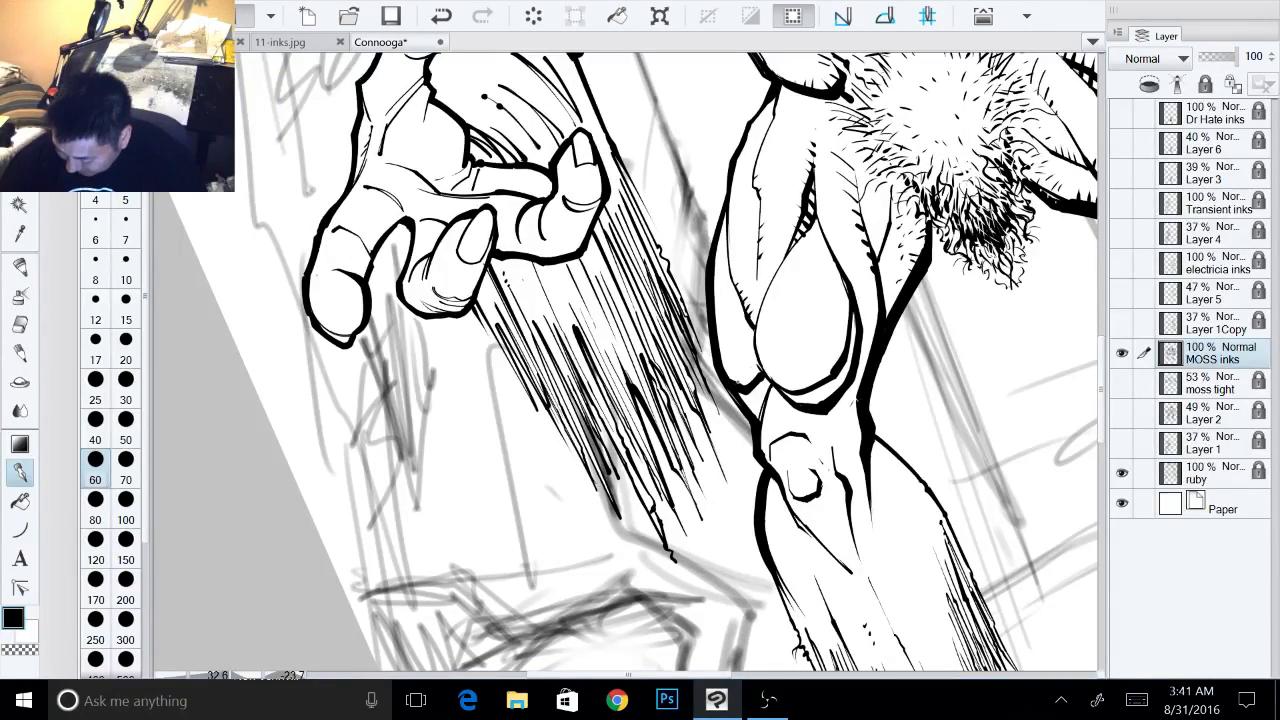
# - Hatch shadows along the lower edges of the thigh muscles above the knee on the figure's right leg
pyautogui.moveTo(761, 411); pyautogui.dragTo(757, 423)
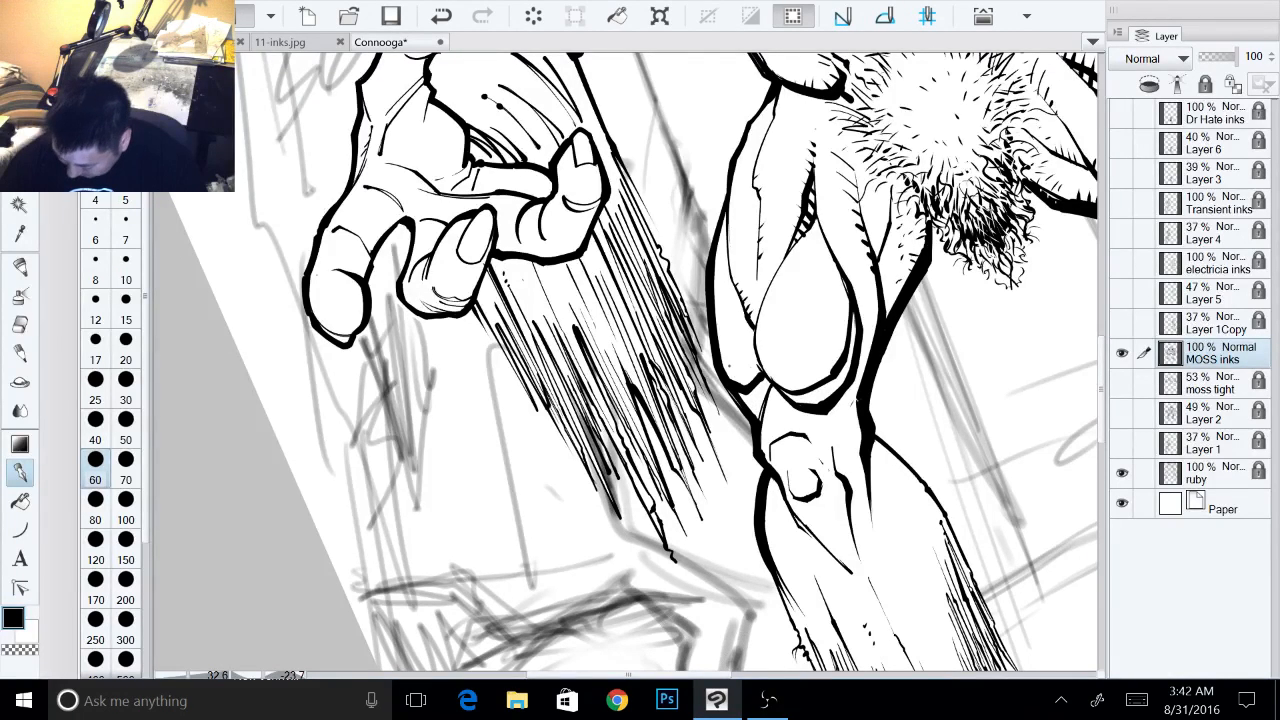
pyautogui.moveTo(729, 365); pyautogui.dragTo(735, 379)
pyautogui.moveTo(746, 395); pyautogui.dragTo(762, 415)
pyautogui.moveTo(736, 367); pyautogui.dragTo(749, 380)
pyautogui.moveTo(753, 389)
pyautogui.mouseDown()
pyautogui.moveTo(765, 409)
pyautogui.moveTo(770, 392)
pyautogui.moveTo(755, 402)
pyautogui.moveTo(803, 409)
pyautogui.moveTo(847, 389)
pyautogui.mouseUp()
pyautogui.moveTo(825, 353)
pyautogui.mouseDown()
pyautogui.moveTo(853, 375)
pyautogui.moveTo(856, 356)
pyautogui.mouseUp()
pyautogui.moveTo(840, 318); pyautogui.dragTo(860, 344)
pyautogui.moveTo(840, 300); pyautogui.dragTo(856, 320)
pyautogui.moveTo(850, 310); pyautogui.dragTo(856, 322)
pyautogui.moveTo(777, 367); pyautogui.dragTo(785, 389)
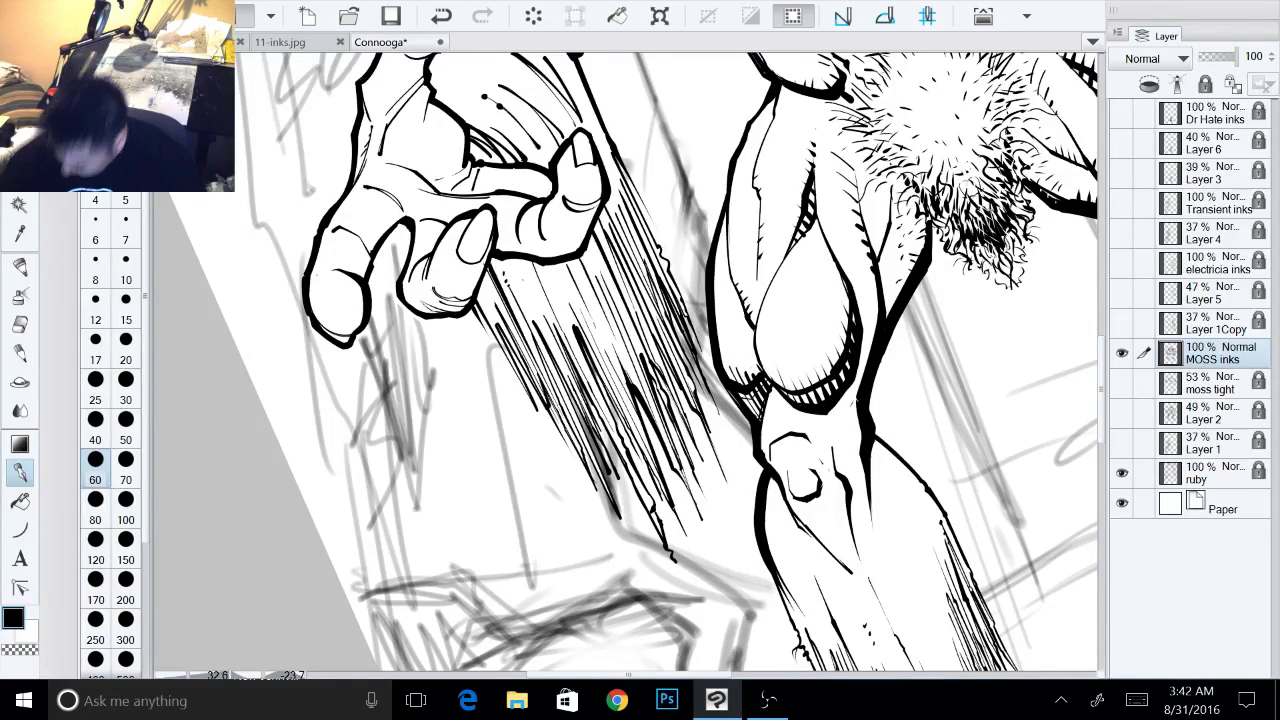
# - Hatch matching shadows along the lower edges of the thigh muscles above the knee on the figure's left leg
pyautogui.moveTo(860, 350); pyautogui.dragTo(351, 438)
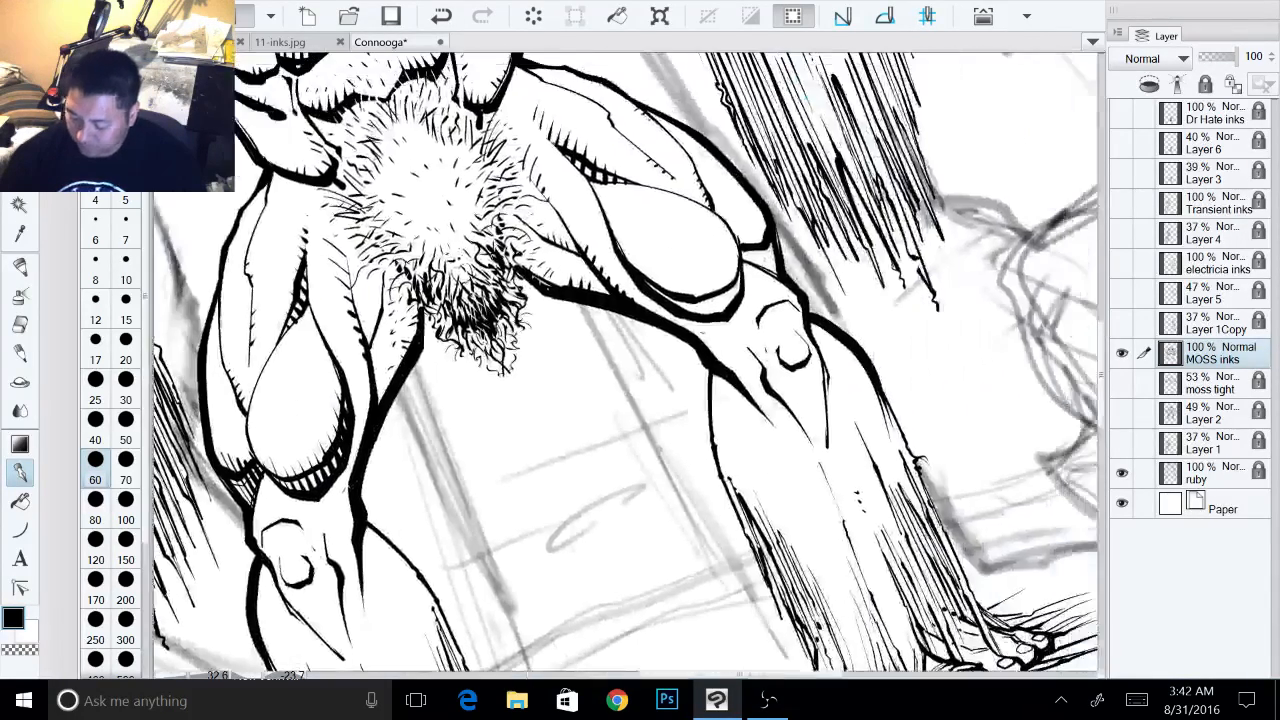
pyautogui.moveTo(640, 340); pyautogui.dragTo(660, 420)
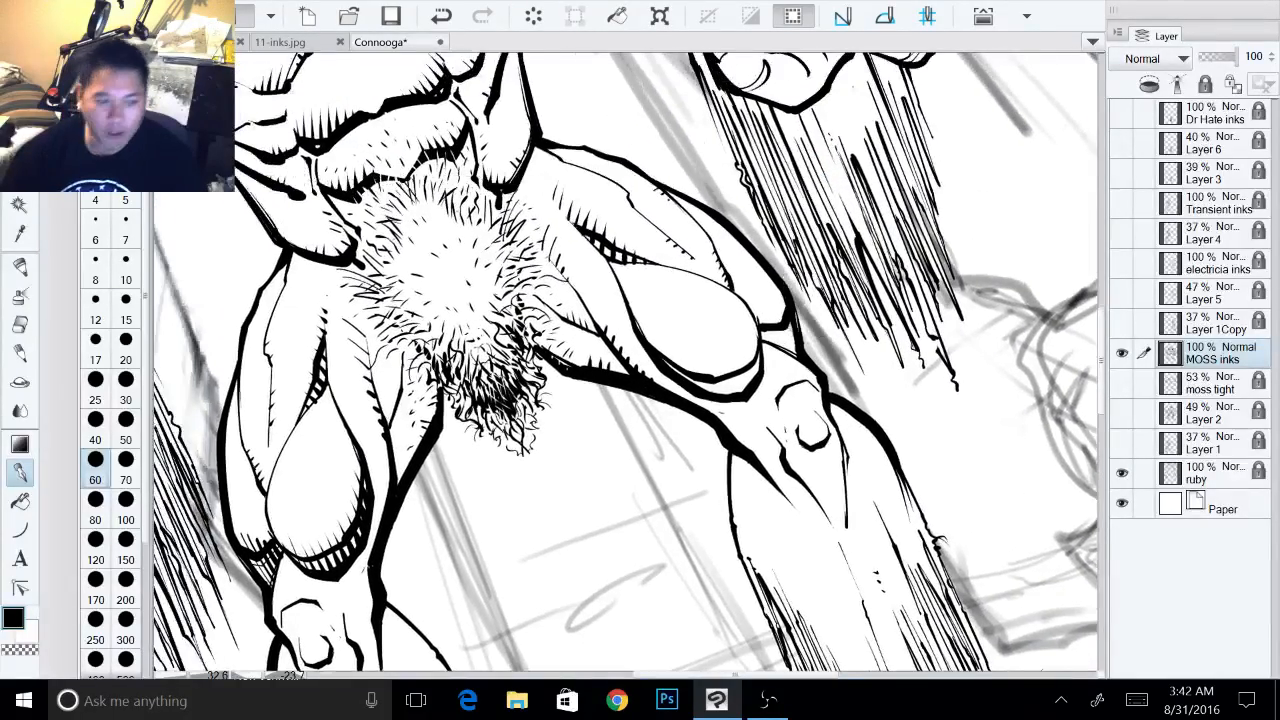
pyautogui.moveTo(800, 361); pyautogui.dragTo(793, 410)
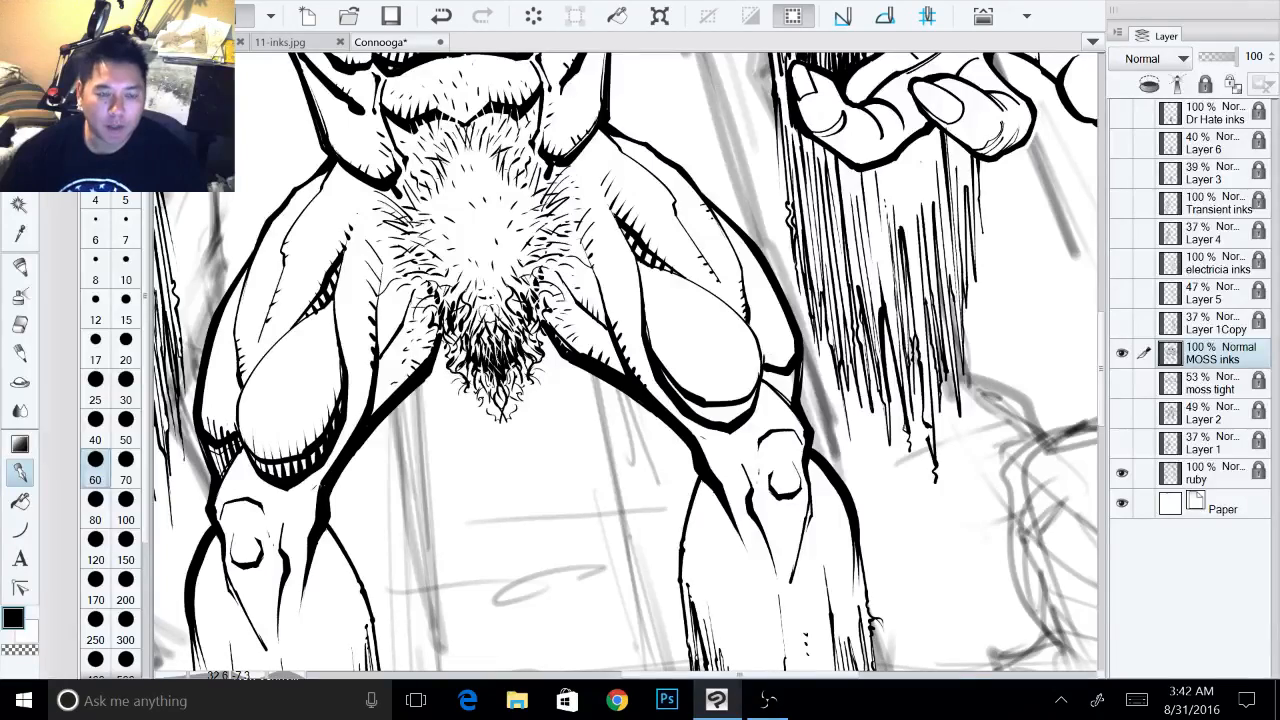
pyautogui.moveTo(488, 298); pyautogui.dragTo(563, 306)
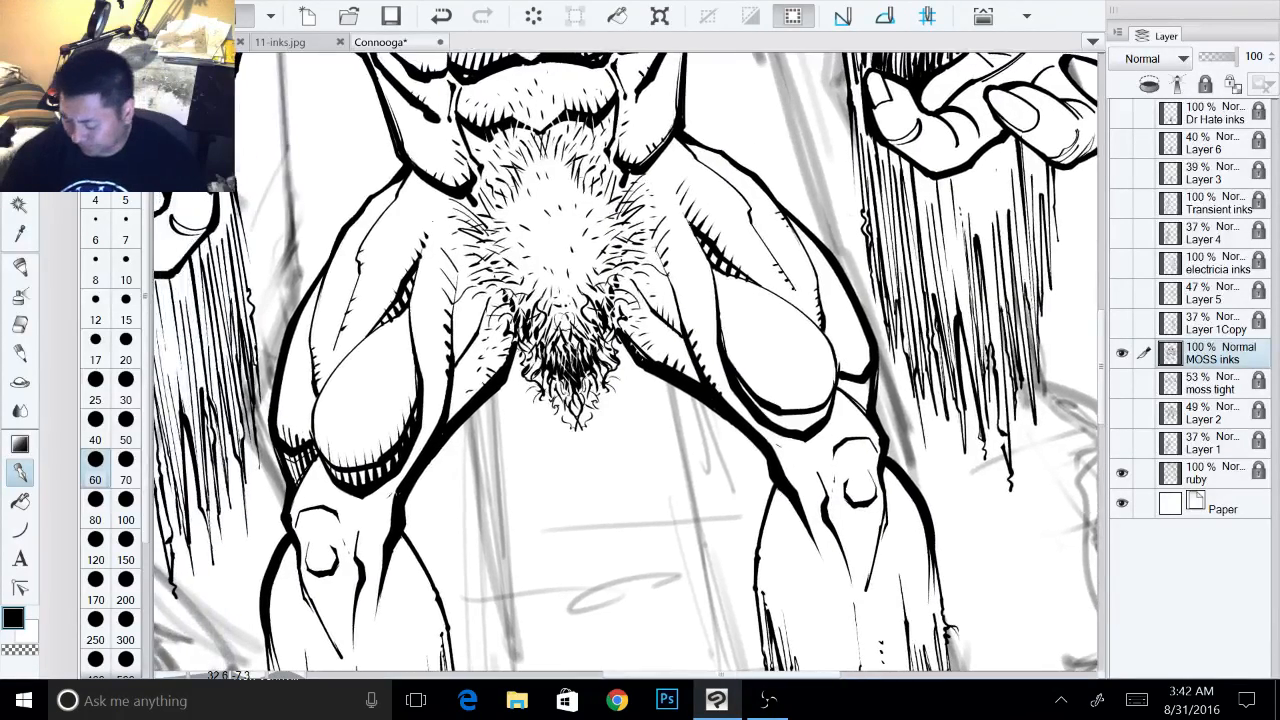
pyautogui.moveTo(620, 400); pyautogui.dragTo(582, 330)
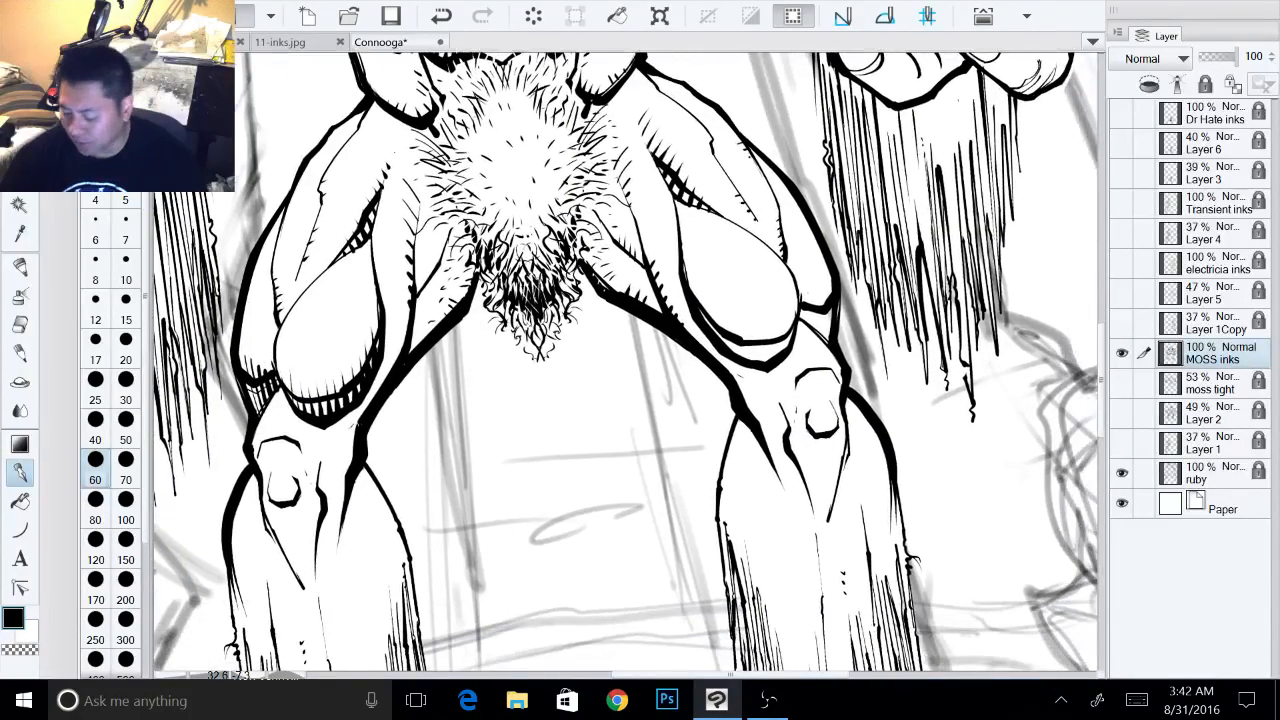
pyautogui.moveTo(620, 400); pyautogui.dragTo(611, 356)
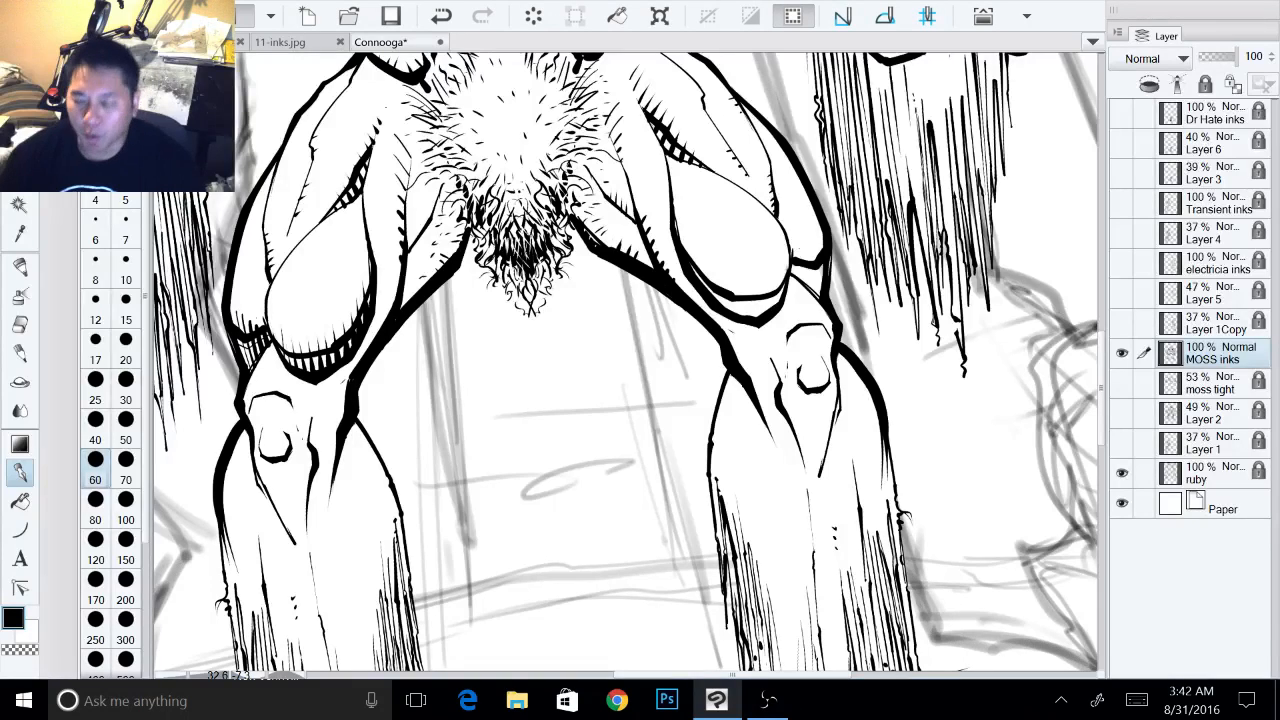
pyautogui.moveTo(580, 330); pyautogui.dragTo(615, 410)
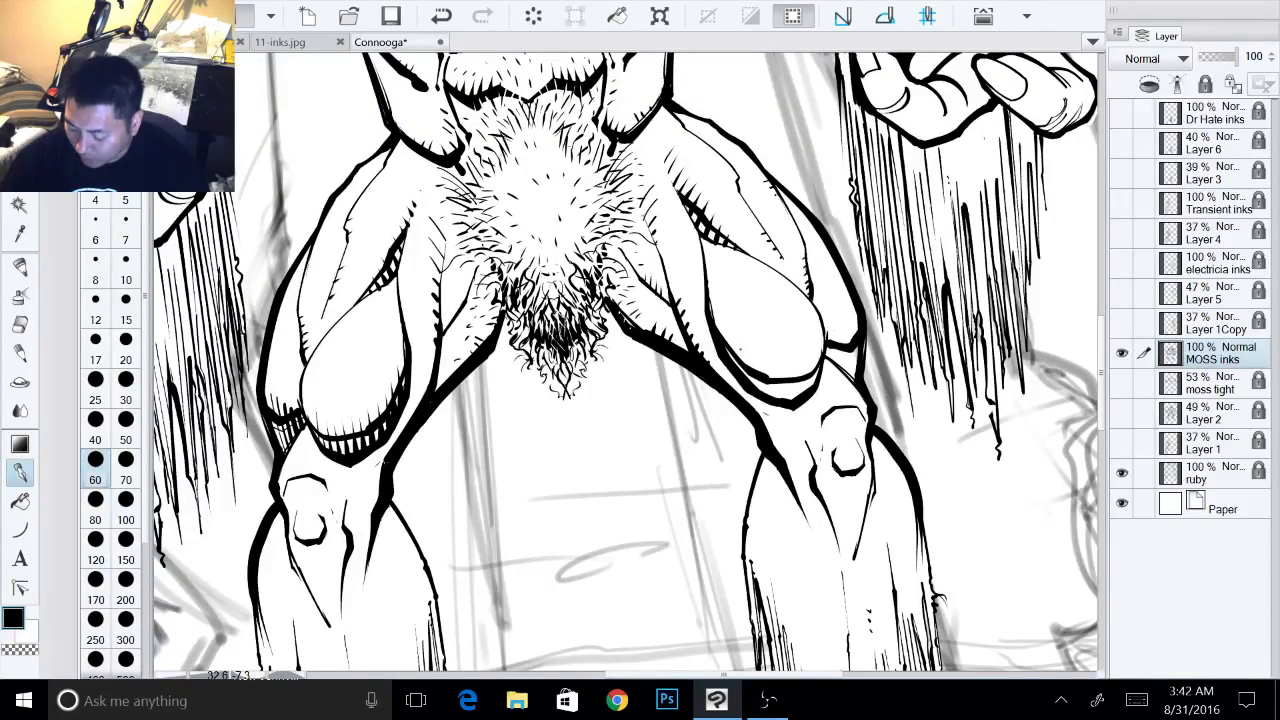
pyautogui.moveTo(733, 355)
pyautogui.mouseDown()
pyautogui.moveTo(747, 383)
pyautogui.moveTo(763, 348)
pyautogui.moveTo(757, 375)
pyautogui.moveTo(781, 360)
pyautogui.moveTo(797, 406)
pyautogui.mouseUp()
pyautogui.moveTo(796, 362)
pyautogui.mouseDown()
pyautogui.moveTo(805, 395)
pyautogui.moveTo(829, 361)
pyautogui.moveTo(839, 369)
pyautogui.mouseUp()
pyautogui.moveTo(838, 329)
pyautogui.mouseDown()
pyautogui.moveTo(852, 379)
pyautogui.moveTo(850, 342)
pyautogui.mouseUp()
pyautogui.moveTo(851, 352); pyautogui.dragTo(856, 370)
pyautogui.moveTo(855, 300); pyautogui.dragTo(855, 324)
# - Darken the base of the palm hatching on the figure's left hand, just above the curled fingers
pyautogui.moveTo(565, 398)
pyautogui.mouseDown()
pyautogui.moveTo(609, 364)
pyautogui.moveTo(618, 263)
pyautogui.moveTo(760, 336)
pyautogui.moveTo(893, 366)
pyautogui.mouseUp()
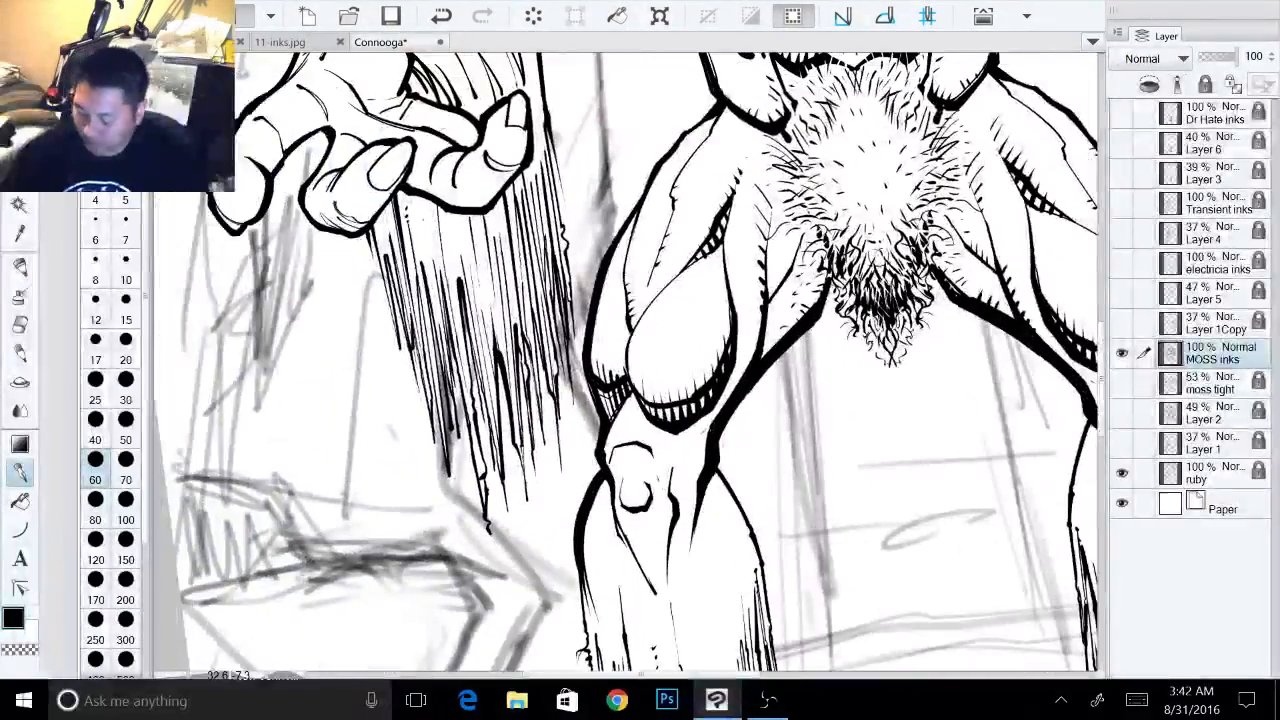
pyautogui.moveTo(640, 430)
pyautogui.mouseDown()
pyautogui.moveTo(643, 305)
pyautogui.moveTo(568, 268)
pyautogui.mouseUp()
pyautogui.moveTo(640, 360); pyautogui.dragTo(552, 275)
pyautogui.moveTo(640, 90)
pyautogui.mouseDown()
pyautogui.moveTo(424, 486)
pyautogui.moveTo(420, 666)
pyautogui.mouseUp()
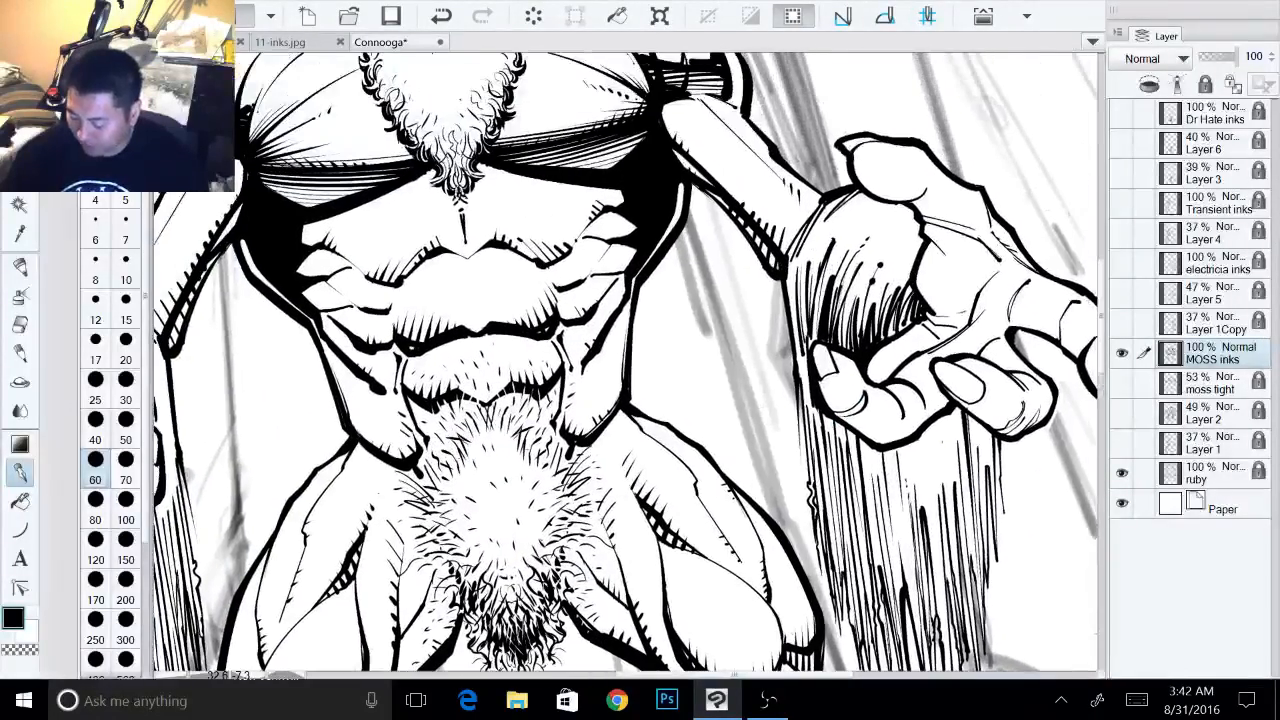
pyautogui.hotkey('ctrl', '@')
pyautogui.moveTo(640, 360); pyautogui.dragTo(510, 292)
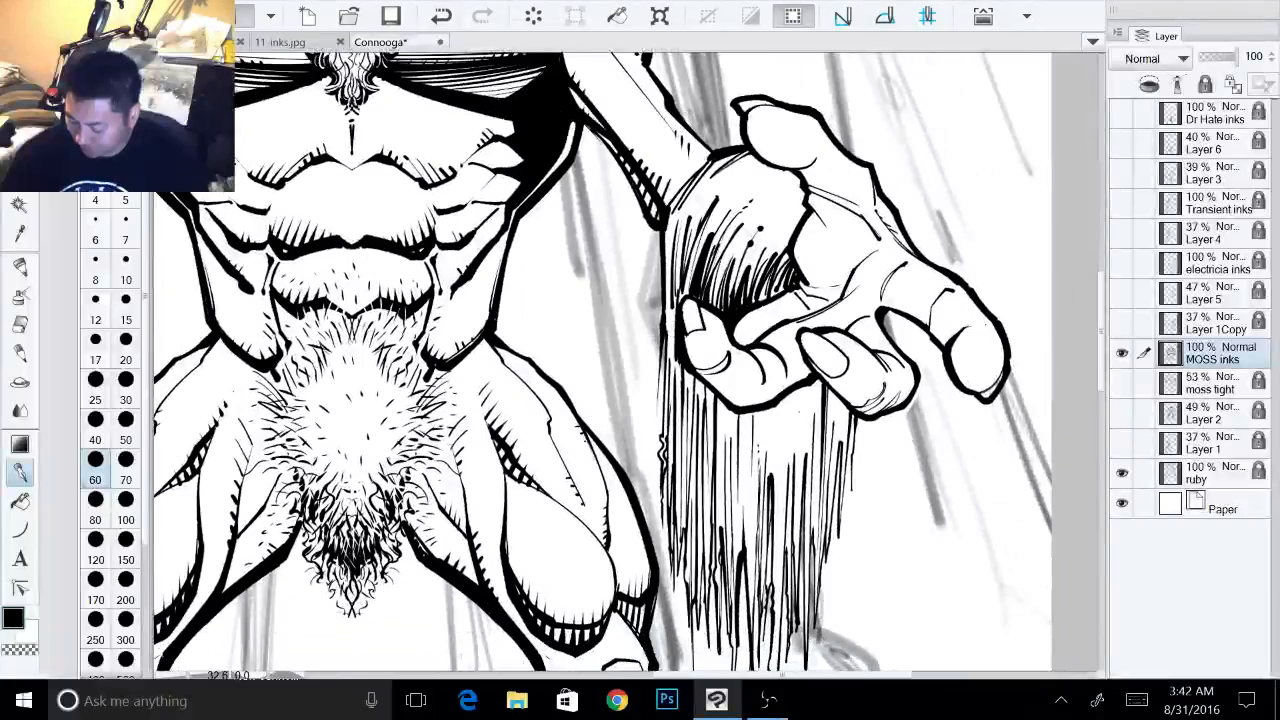
pyautogui.moveTo(860, 360); pyautogui.dragTo(854, 414)
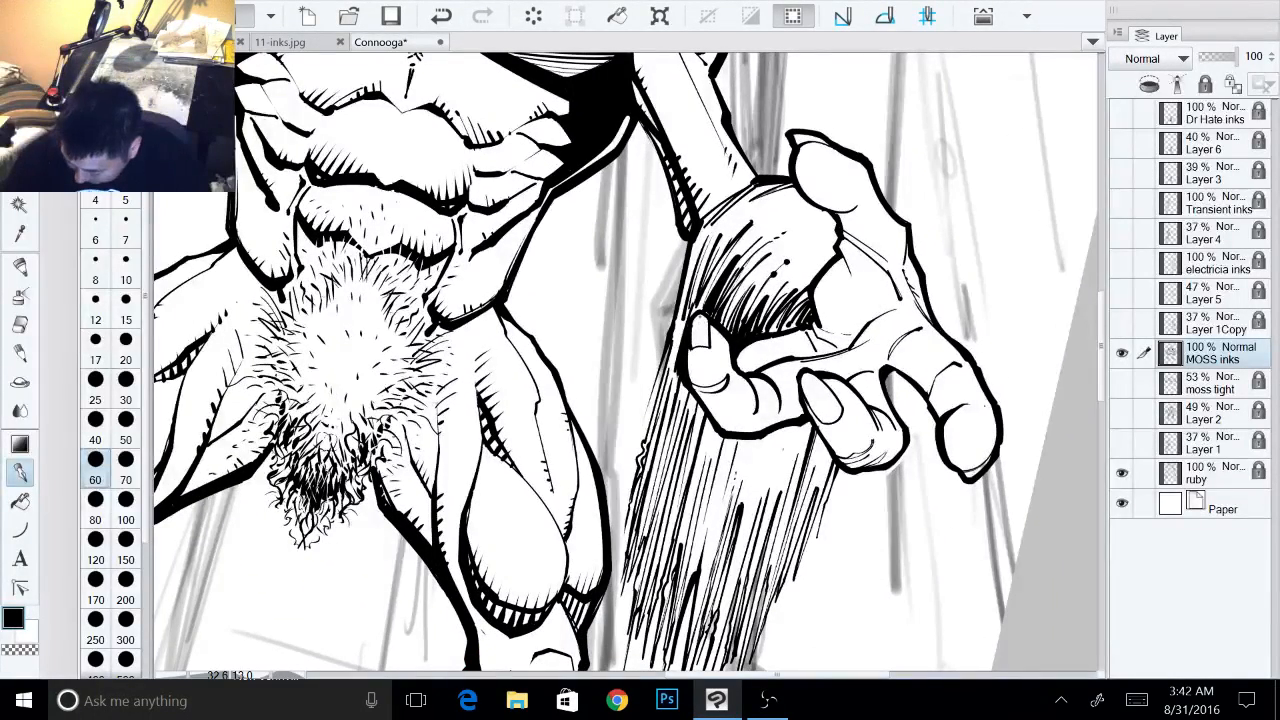
pyautogui.moveTo(698, 318)
pyautogui.mouseDown()
pyautogui.moveTo(698, 347)
pyautogui.moveTo(745, 287)
pyautogui.moveTo(825, 362)
pyautogui.mouseUp()
pyautogui.keyDown('shift'); pyautogui.doubleClick(700, 360); pyautogui.keyUp('shift')
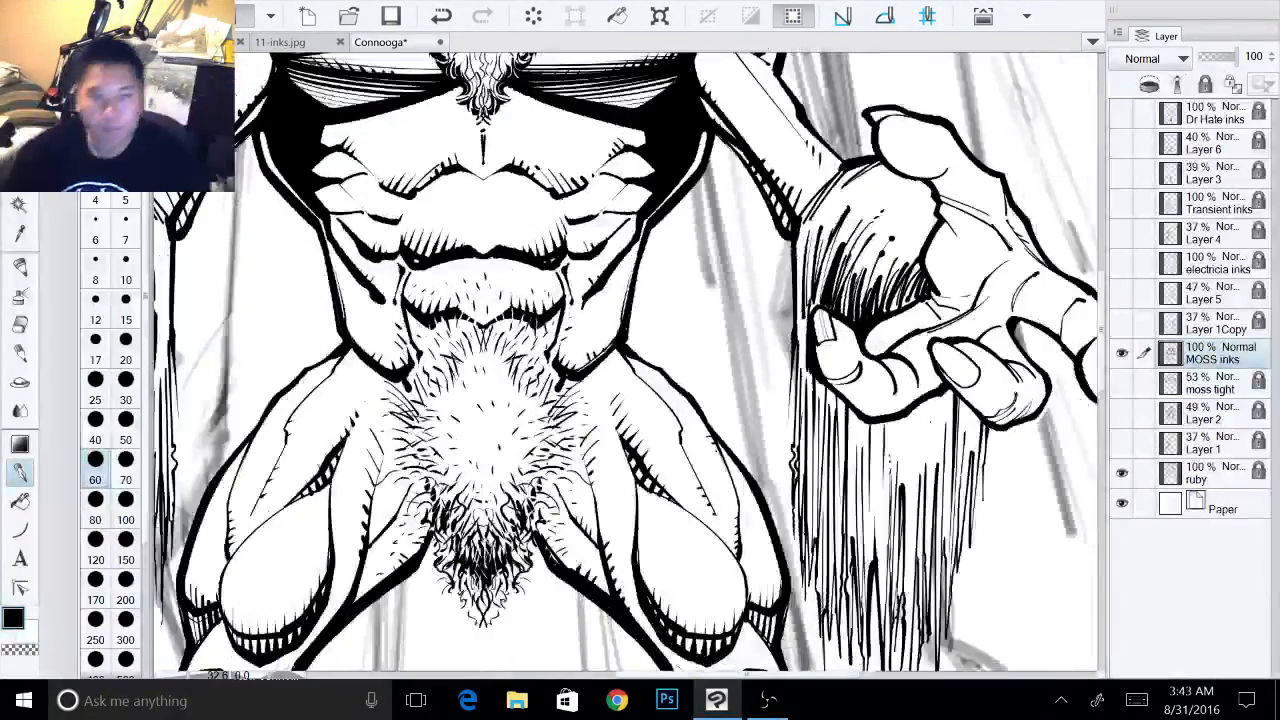
# - Set the brush size to 70 and fill the palm of the figure's right hand with dense curved hatching, darkest above the curled fingers
pyautogui.moveTo(600, 350); pyautogui.dragTo(860, 382)
pyautogui.moveTo(560, 330); pyautogui.dragTo(848, 425)
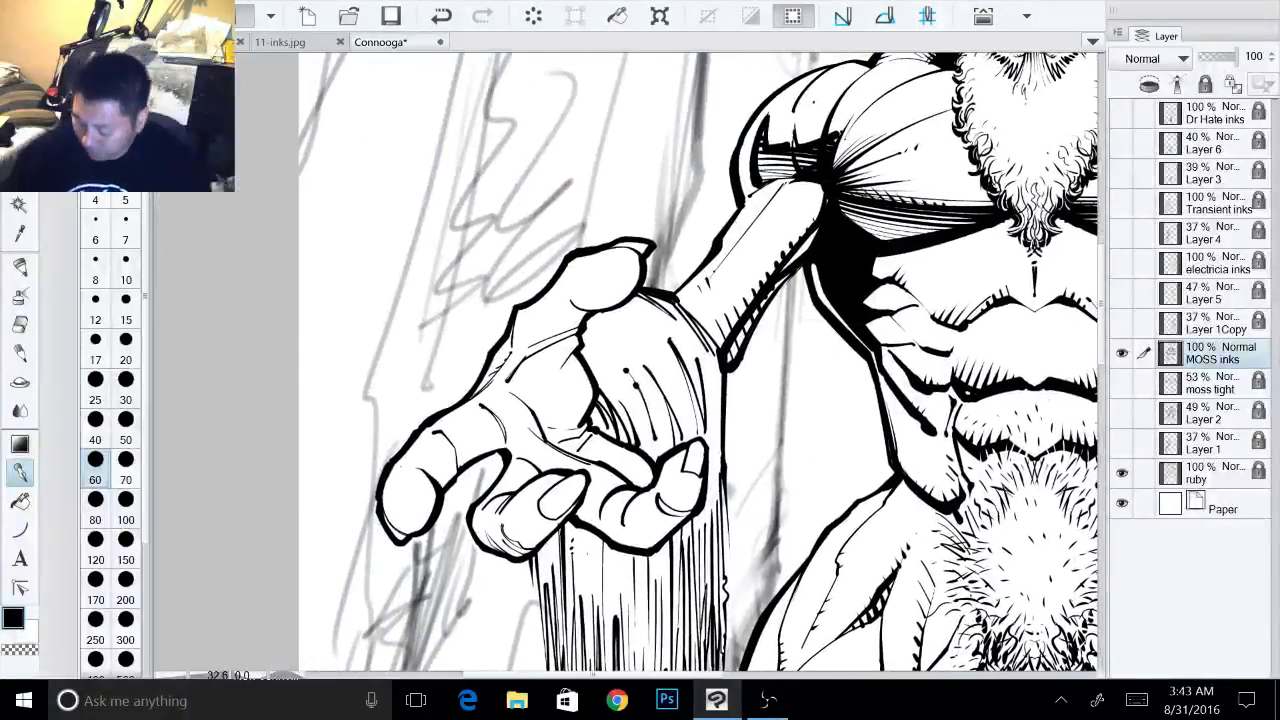
pyautogui.press(']')
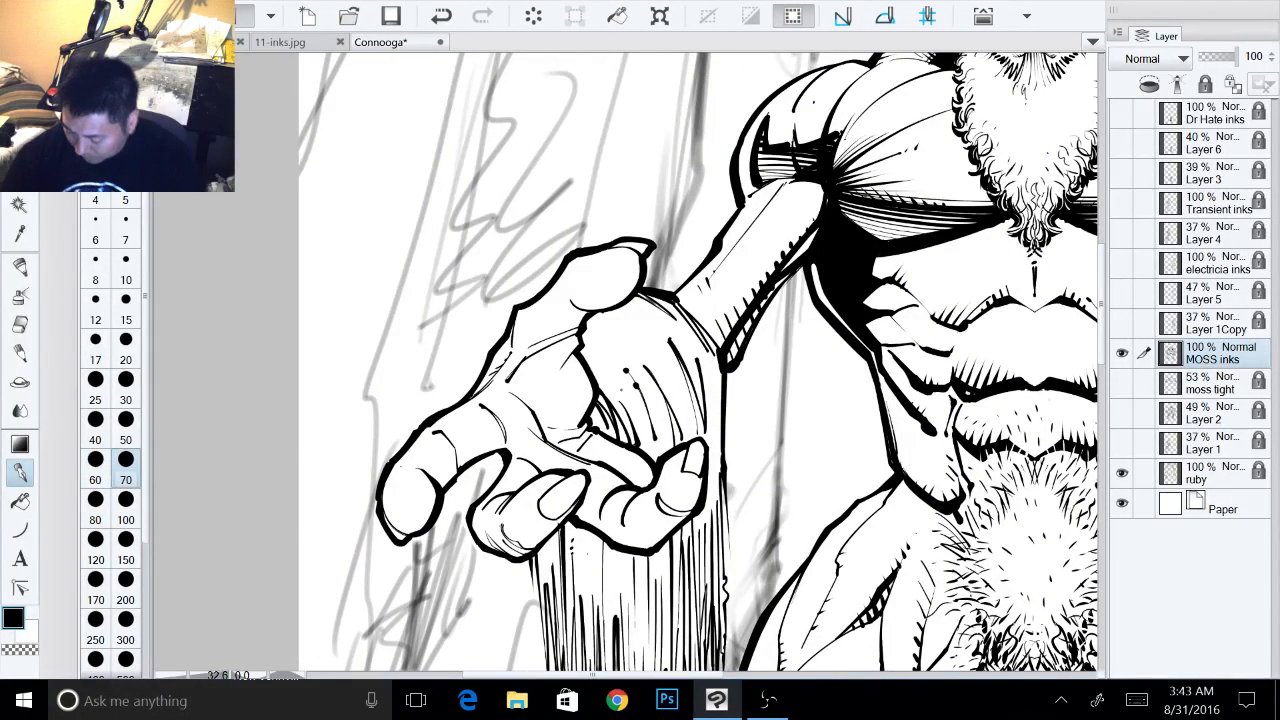
pyautogui.moveTo(602, 405)
pyautogui.mouseDown()
pyautogui.moveTo(614, 435)
pyautogui.moveTo(618, 403)
pyautogui.mouseUp()
pyautogui.moveTo(618, 401); pyautogui.dragTo(636, 440)
pyautogui.moveTo(620, 382); pyautogui.dragTo(650, 456)
pyautogui.moveTo(632, 382); pyautogui.dragTo(656, 462)
pyautogui.moveTo(650, 410); pyautogui.dragTo(666, 456)
pyautogui.moveTo(642, 376); pyautogui.dragTo(670, 446)
pyautogui.moveTo(650, 384); pyautogui.dragTo(675, 450)
pyautogui.moveTo(656, 368); pyautogui.dragTo(685, 440)
pyautogui.moveTo(662, 362); pyautogui.dragTo(696, 432)
pyautogui.moveTo(688, 348)
pyautogui.mouseDown()
pyautogui.moveTo(716, 460)
pyautogui.moveTo(706, 442)
pyautogui.moveTo(668, 452)
pyautogui.mouseUp()
pyautogui.moveTo(670, 404)
pyautogui.mouseDown()
pyautogui.moveTo(666, 424)
pyautogui.moveTo(591, 427)
pyautogui.mouseUp()
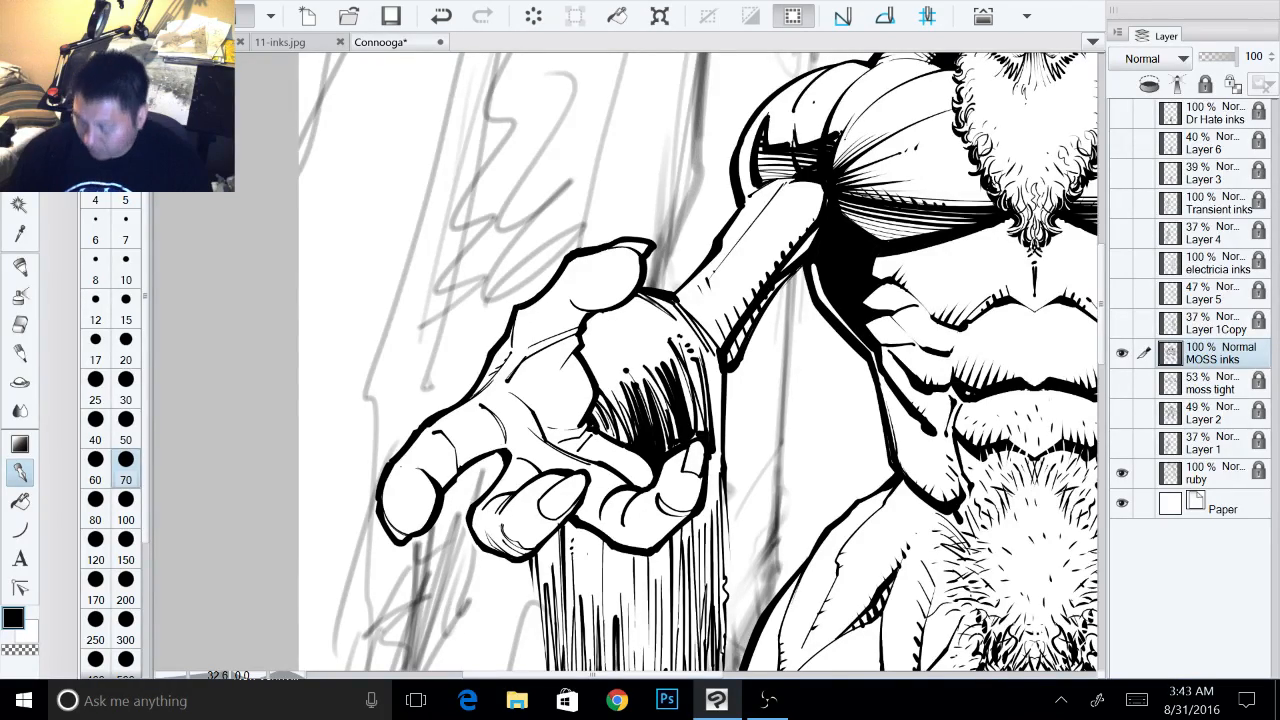
# - Thicken the outer hanging strands directly beneath the fingers of the figure's right hand with heavy tapering strokes
pyautogui.moveTo(650, 500); pyautogui.dragTo(685, 333)
pyautogui.scroll(-1, 640, 400)
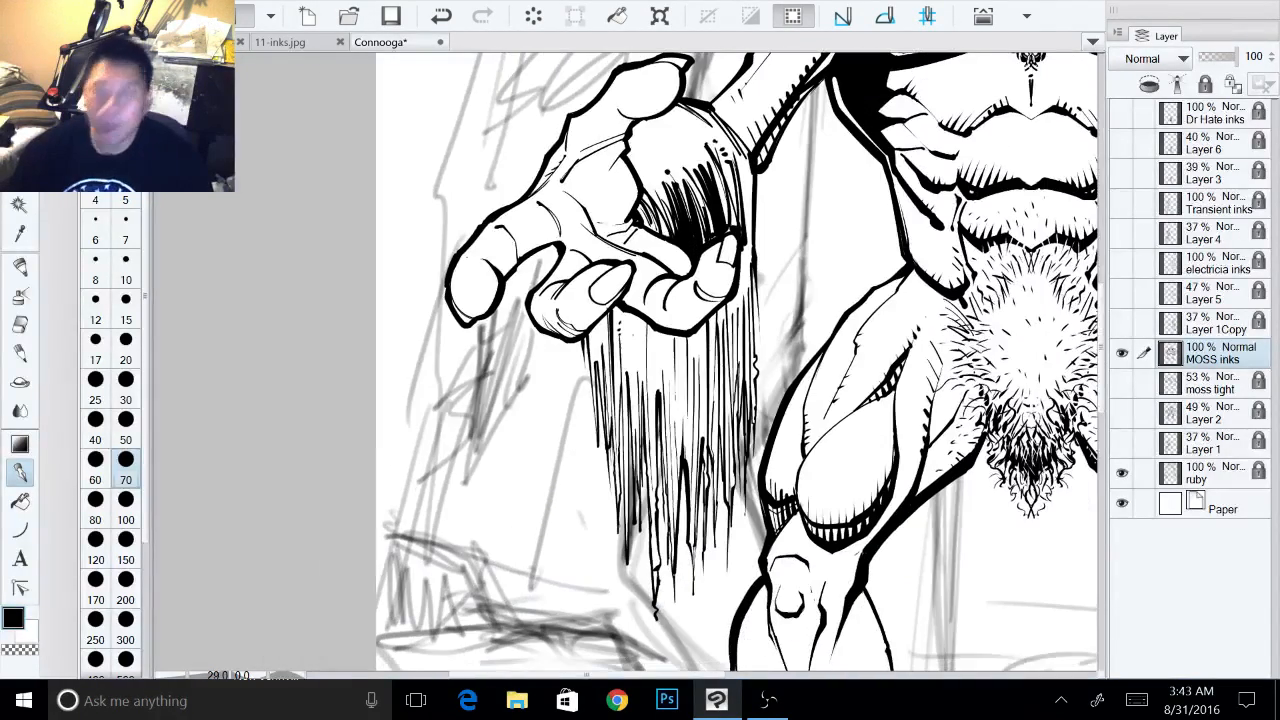
pyautogui.scroll(-1, 640, 400)
pyautogui.moveTo(700, 400); pyautogui.dragTo(720, 465)
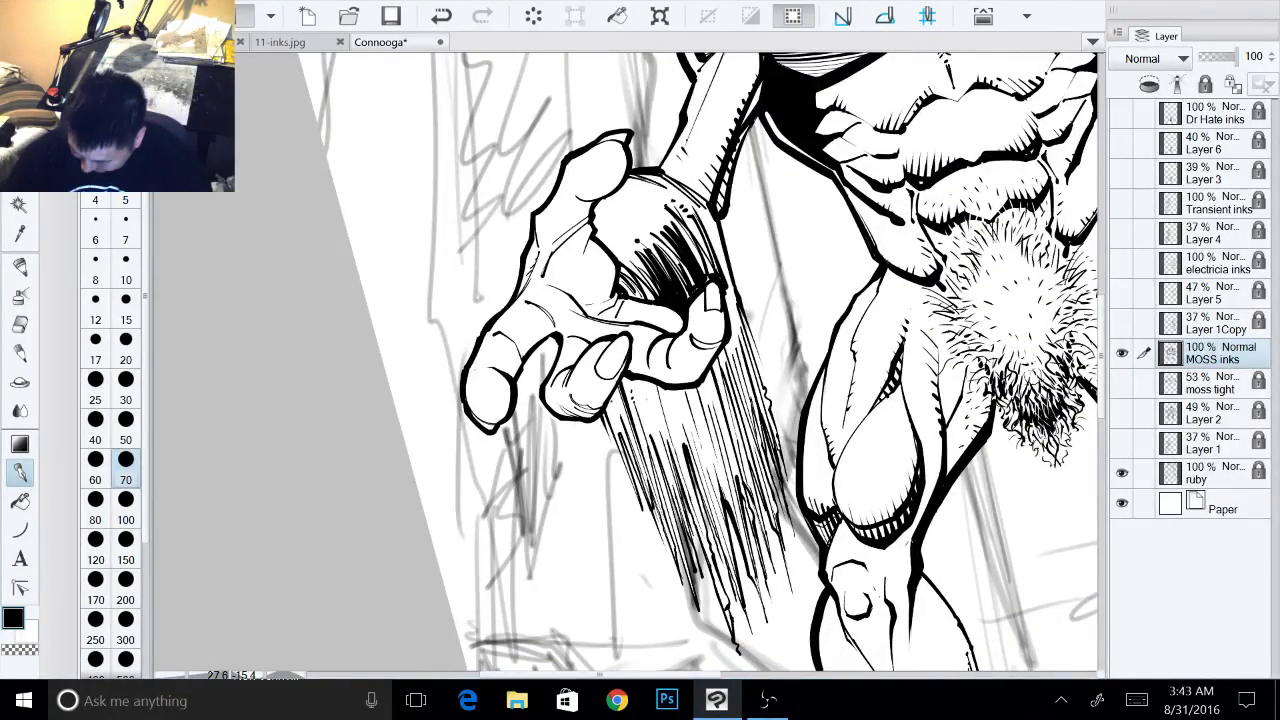
pyautogui.moveTo(613, 388); pyautogui.dragTo(647, 479)
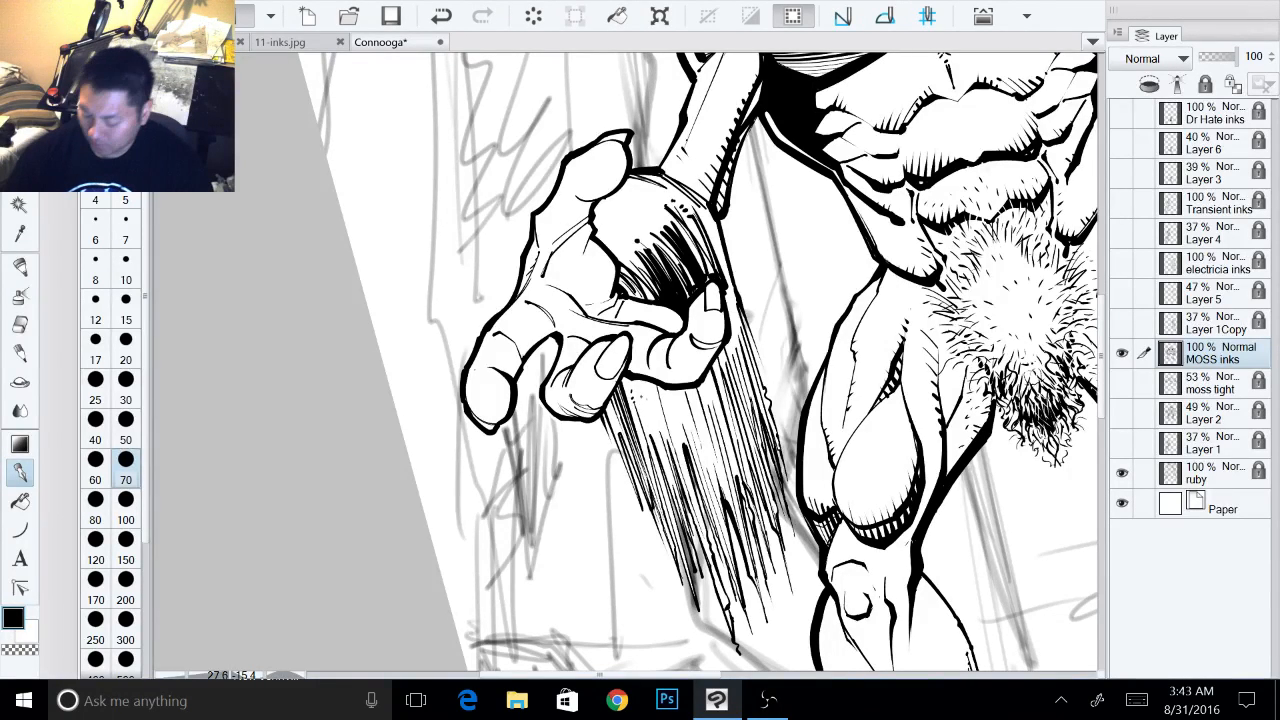
pyautogui.moveTo(634, 380)
pyautogui.mouseDown()
pyautogui.moveTo(676, 486)
pyautogui.moveTo(646, 386)
pyautogui.moveTo(638, 420)
pyautogui.mouseUp()
pyautogui.moveTo(638, 418); pyautogui.dragTo(652, 492)
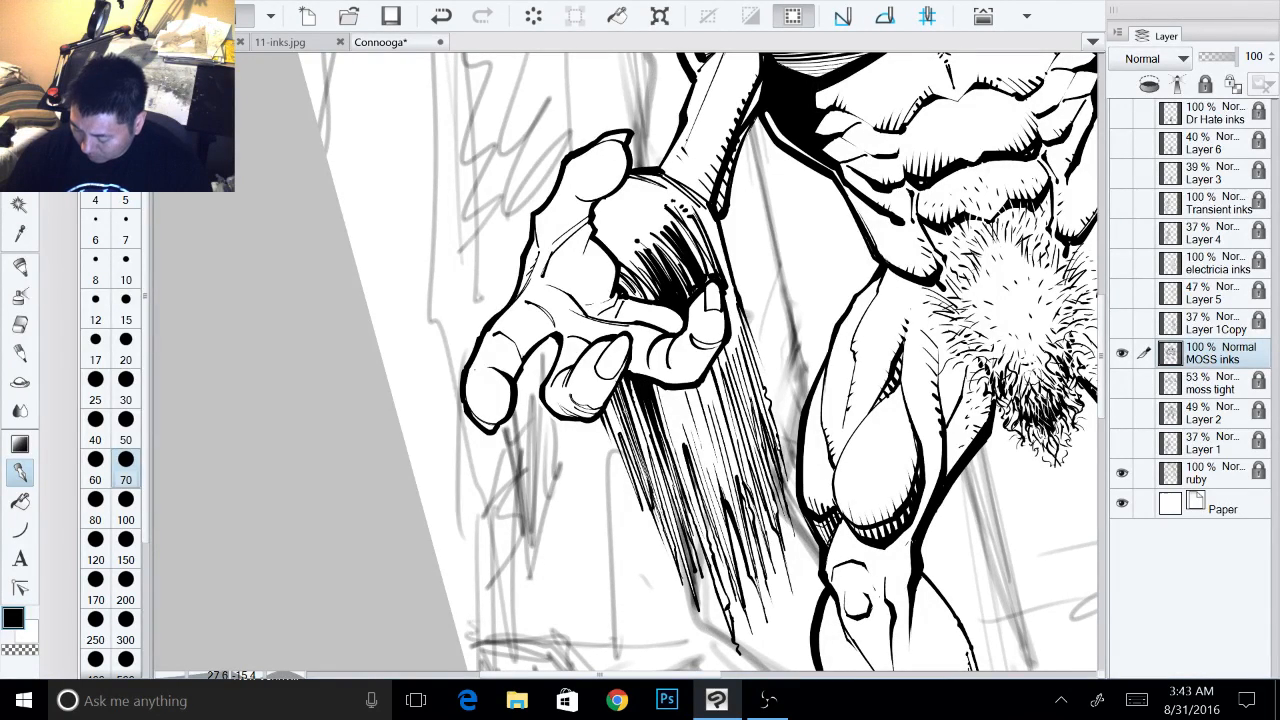
pyautogui.moveTo(618, 388); pyautogui.dragTo(652, 484)
pyautogui.moveTo(660, 388); pyautogui.dragTo(684, 456)
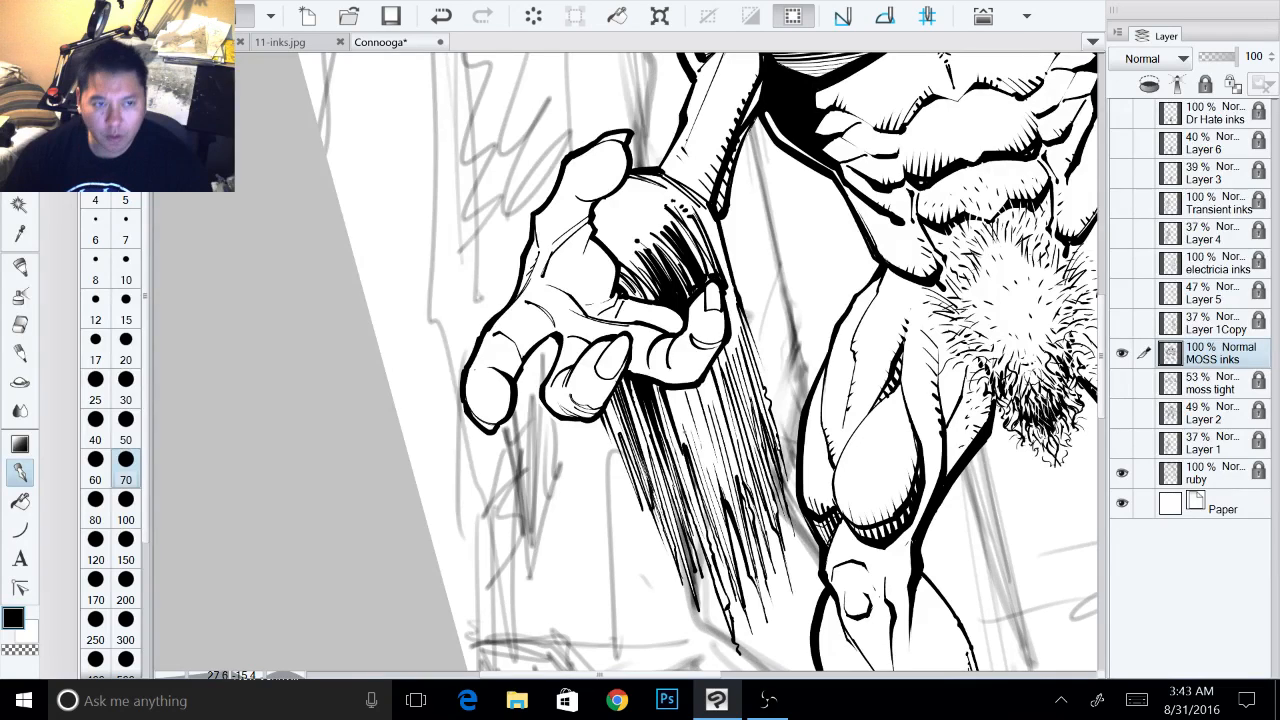
# - Fill the gaps between the middle and inner strands beneath the right hand with near-solid black tapering strokes
pyautogui.moveTo(670, 392)
pyautogui.mouseDown()
pyautogui.moveTo(700, 476)
pyautogui.moveTo(688, 400)
pyautogui.moveTo(708, 484)
pyautogui.moveTo(710, 520)
pyautogui.moveTo(680, 420)
pyautogui.moveTo(698, 526)
pyautogui.mouseUp()
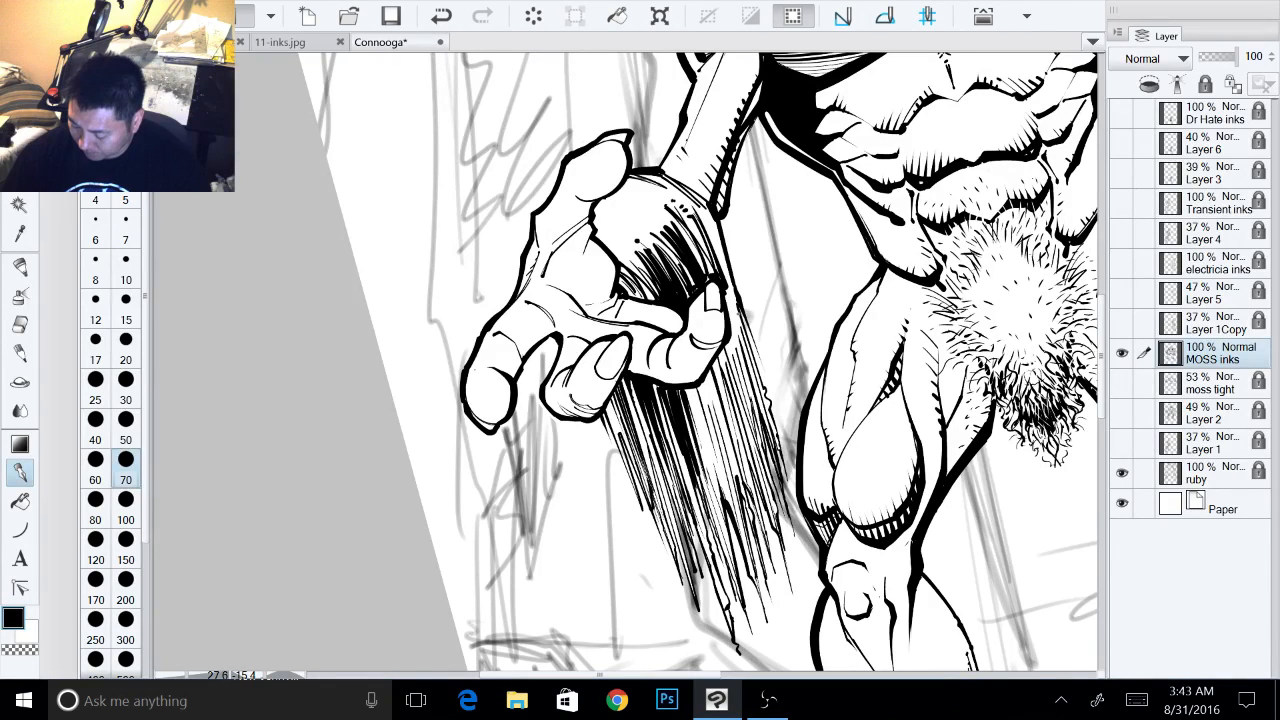
pyautogui.moveTo(724, 290)
pyautogui.mouseDown()
pyautogui.moveTo(750, 394)
pyautogui.moveTo(718, 484)
pyautogui.mouseUp()
pyautogui.moveTo(698, 386)
pyautogui.mouseDown()
pyautogui.moveTo(732, 480)
pyautogui.moveTo(714, 402)
pyautogui.moveTo(734, 466)
pyautogui.moveTo(728, 430)
pyautogui.mouseUp()
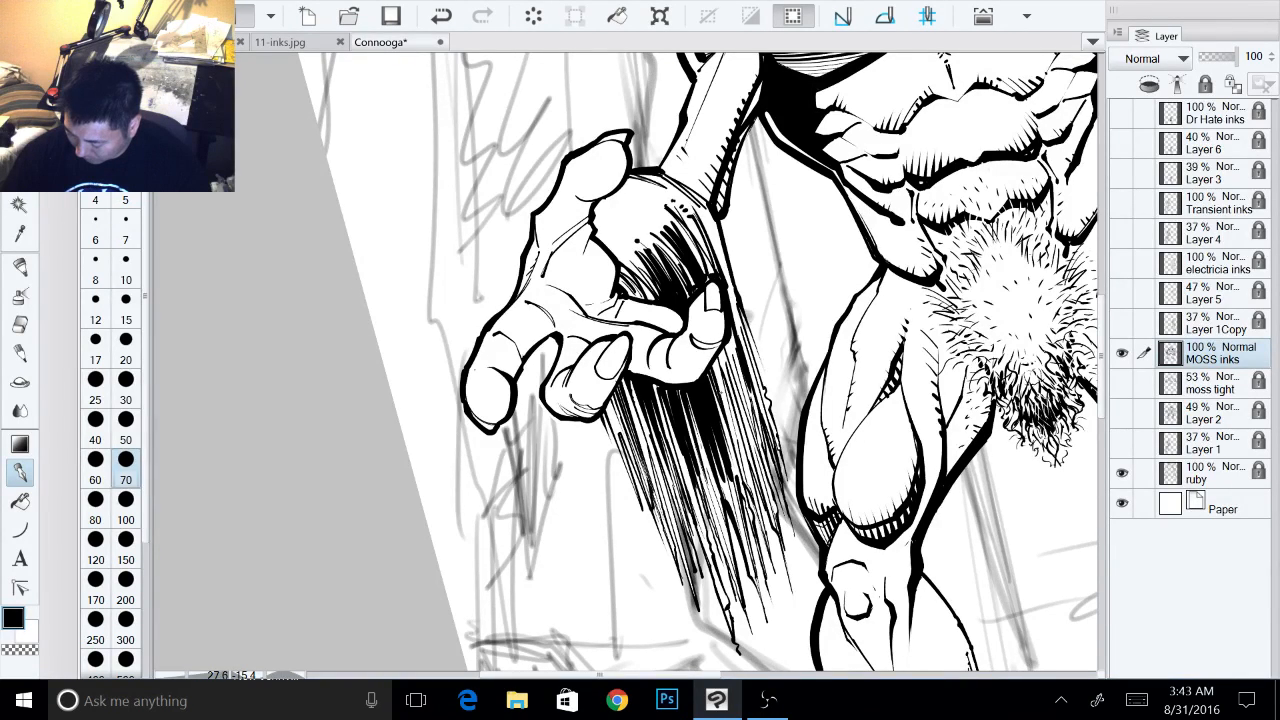
pyautogui.moveTo(710, 360)
pyautogui.mouseDown()
pyautogui.moveTo(744, 464)
pyautogui.moveTo(748, 450)
pyautogui.mouseUp()
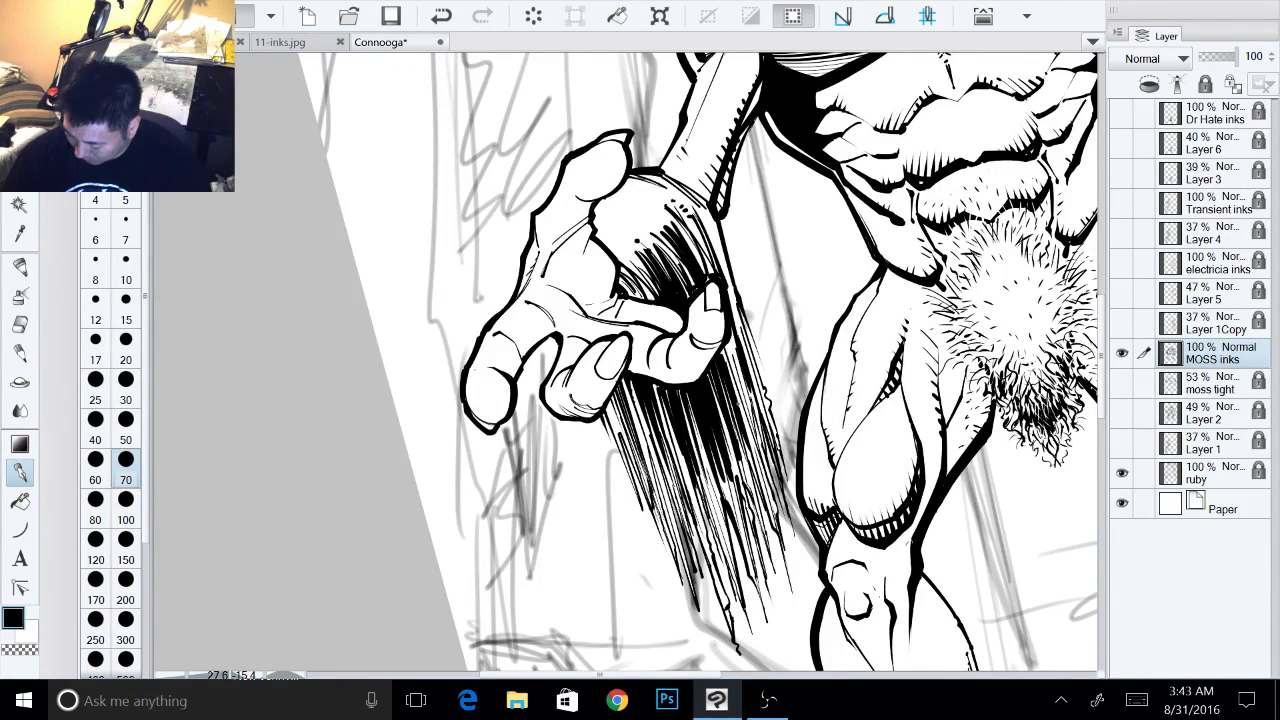
pyautogui.moveTo(721, 337); pyautogui.dragTo(758, 438)
pyautogui.moveTo(733, 359); pyautogui.dragTo(741, 395)
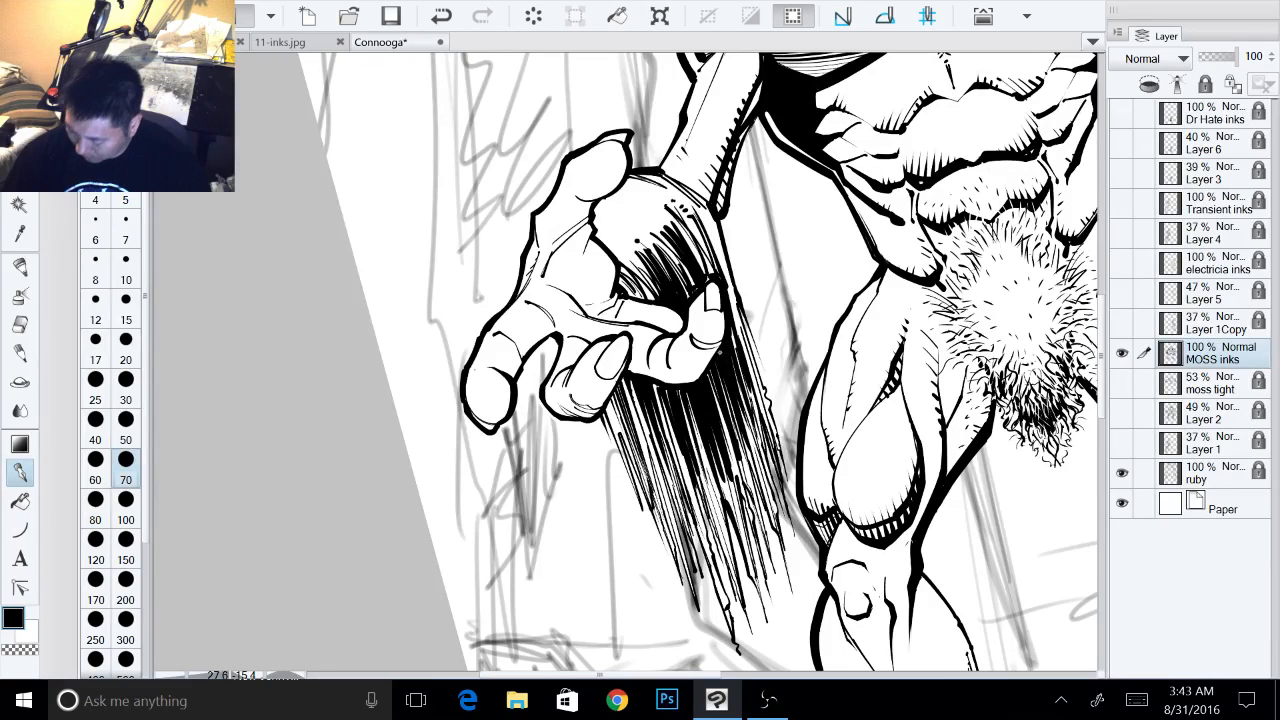
pyautogui.moveTo(620, 382); pyautogui.dragTo(664, 504)
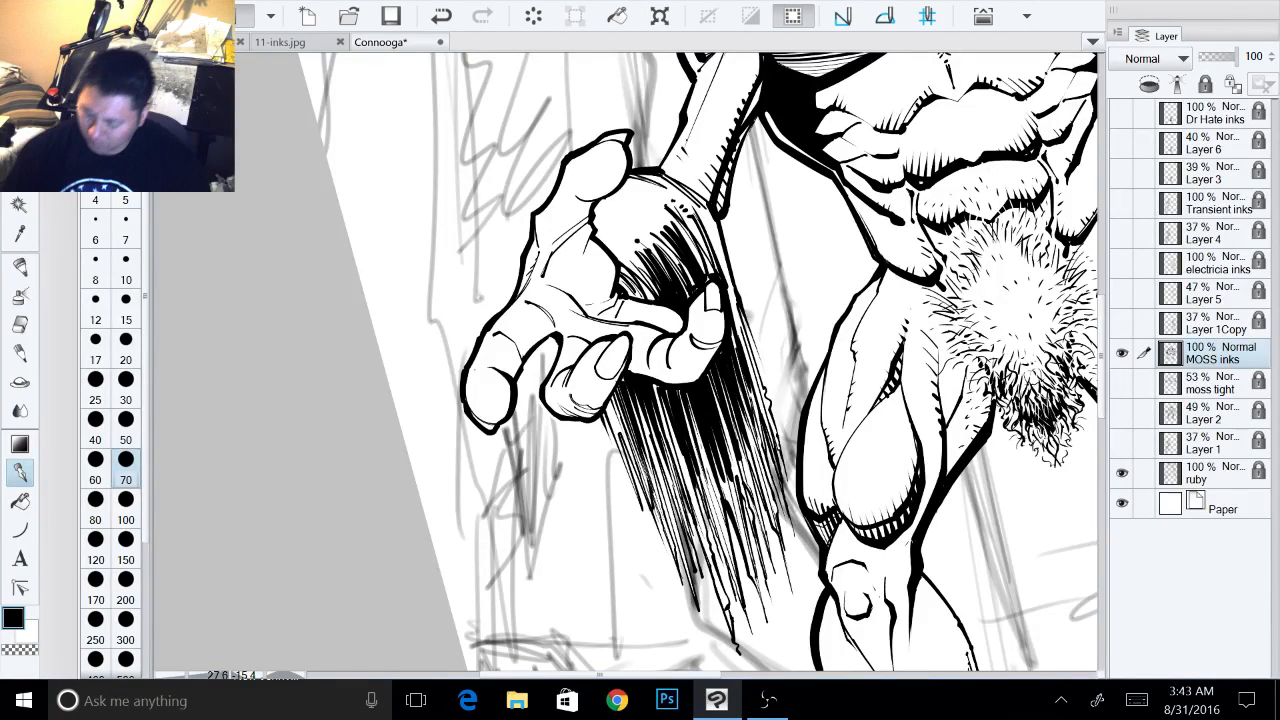
# - Add long dark strokes through the lower and inner strands under the right hand and touch up their tops beneath the fingers
pyautogui.moveTo(720, 400)
pyautogui.mouseDown()
pyautogui.moveTo(558, 370)
pyautogui.moveTo(550, 472)
pyautogui.moveTo(570, 540)
pyautogui.mouseUp()
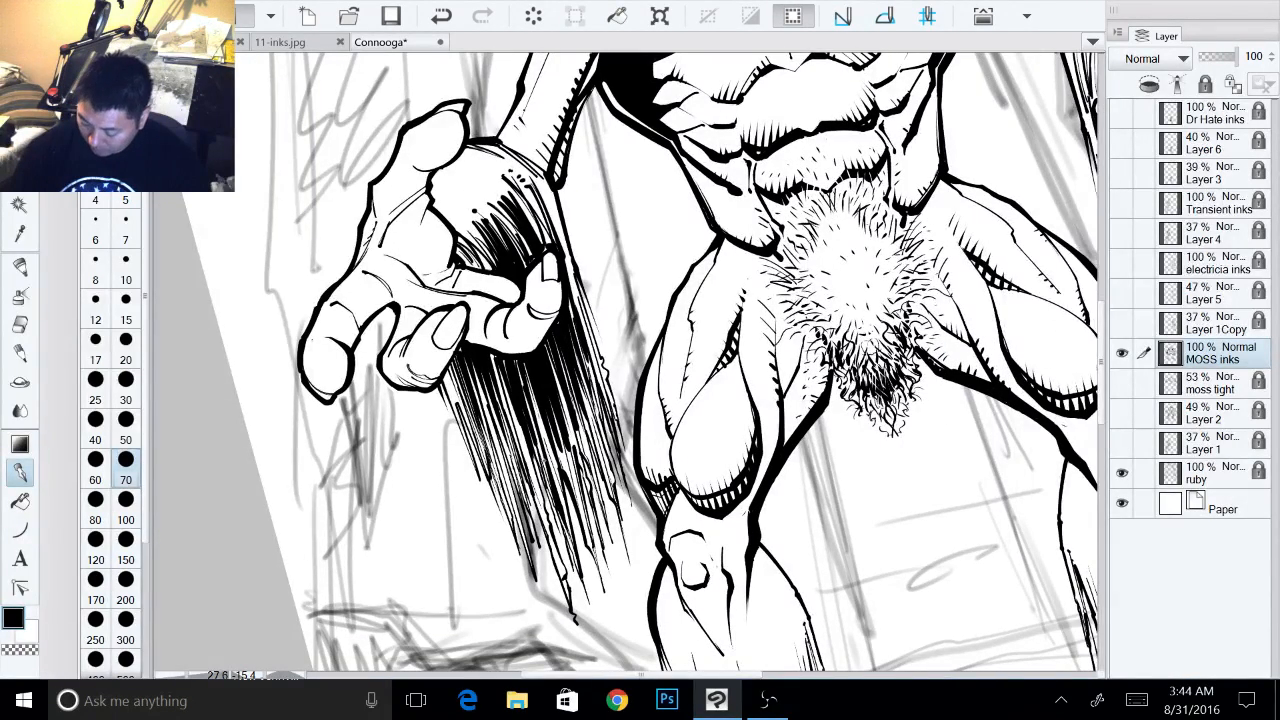
pyautogui.moveTo(538, 440); pyautogui.dragTo(560, 546)
pyautogui.moveTo(528, 476); pyautogui.dragTo(568, 594)
pyautogui.moveTo(512, 456)
pyautogui.mouseDown()
pyautogui.moveTo(548, 564)
pyautogui.moveTo(603, 582)
pyautogui.mouseUp()
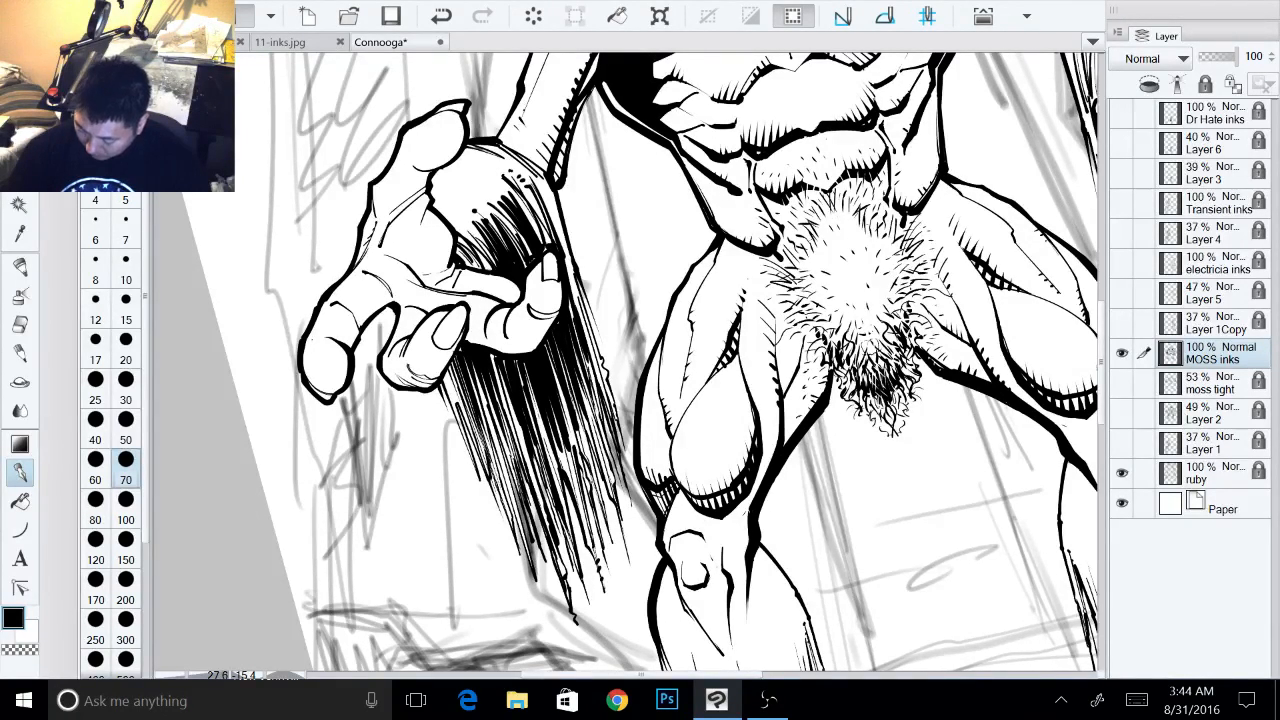
pyautogui.moveTo(577, 447); pyautogui.dragTo(589, 491)
pyautogui.moveTo(579, 429); pyautogui.dragTo(585, 457)
pyautogui.moveTo(551, 355); pyautogui.dragTo(579, 443)
pyautogui.moveTo(549, 401); pyautogui.dragTo(583, 514)
pyautogui.moveTo(600, 420); pyautogui.dragTo(480, 400)
pyautogui.hotkey('ctrl', '@')
pyautogui.moveTo(680, 380); pyautogui.dragTo(560, 445)
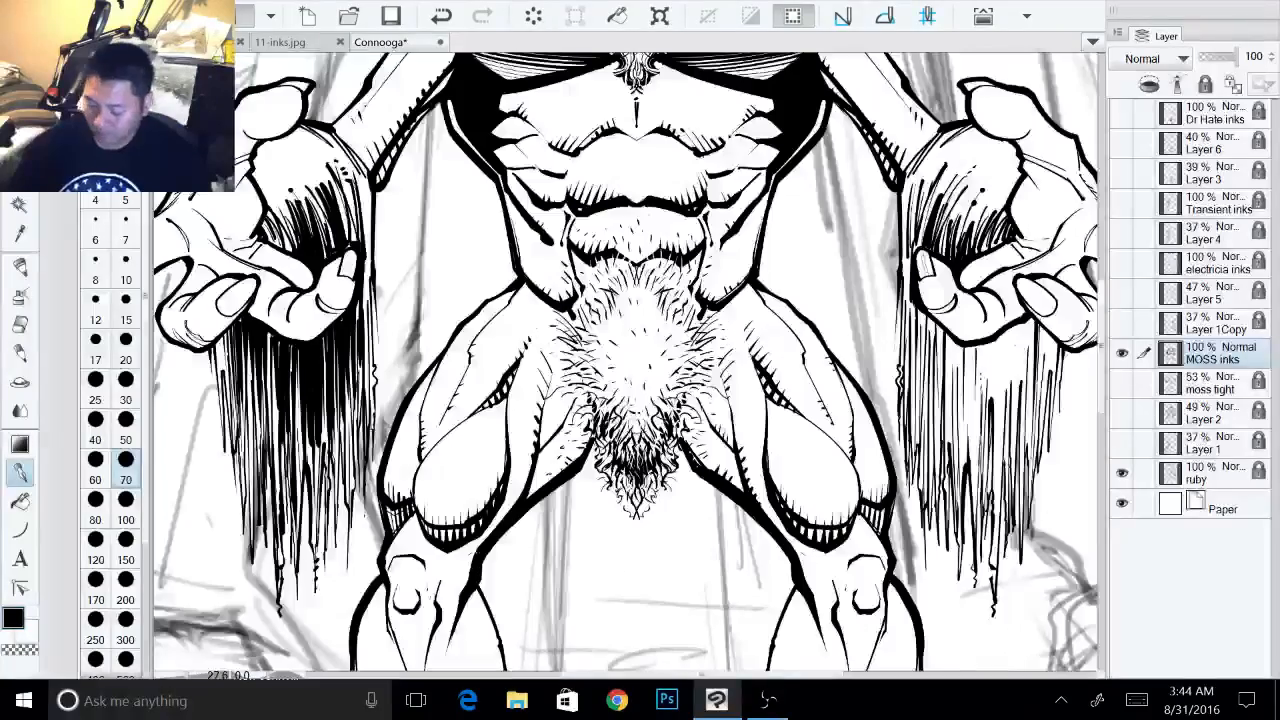
pyautogui.moveTo(270, 329); pyautogui.dragTo(274, 345)
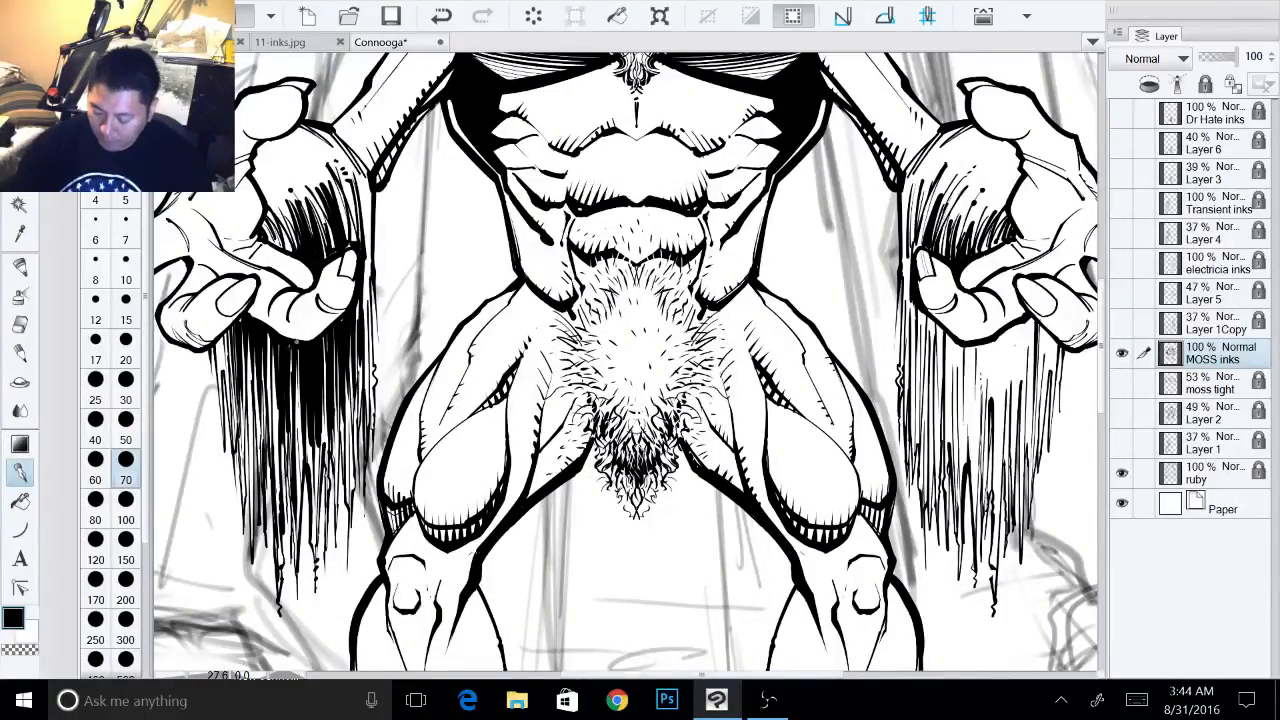
# - Add short hatch marks and dots along the upper edge of the palm shading on the figure's right hand
pyautogui.moveTo(540, 320); pyautogui.dragTo(651, 500)
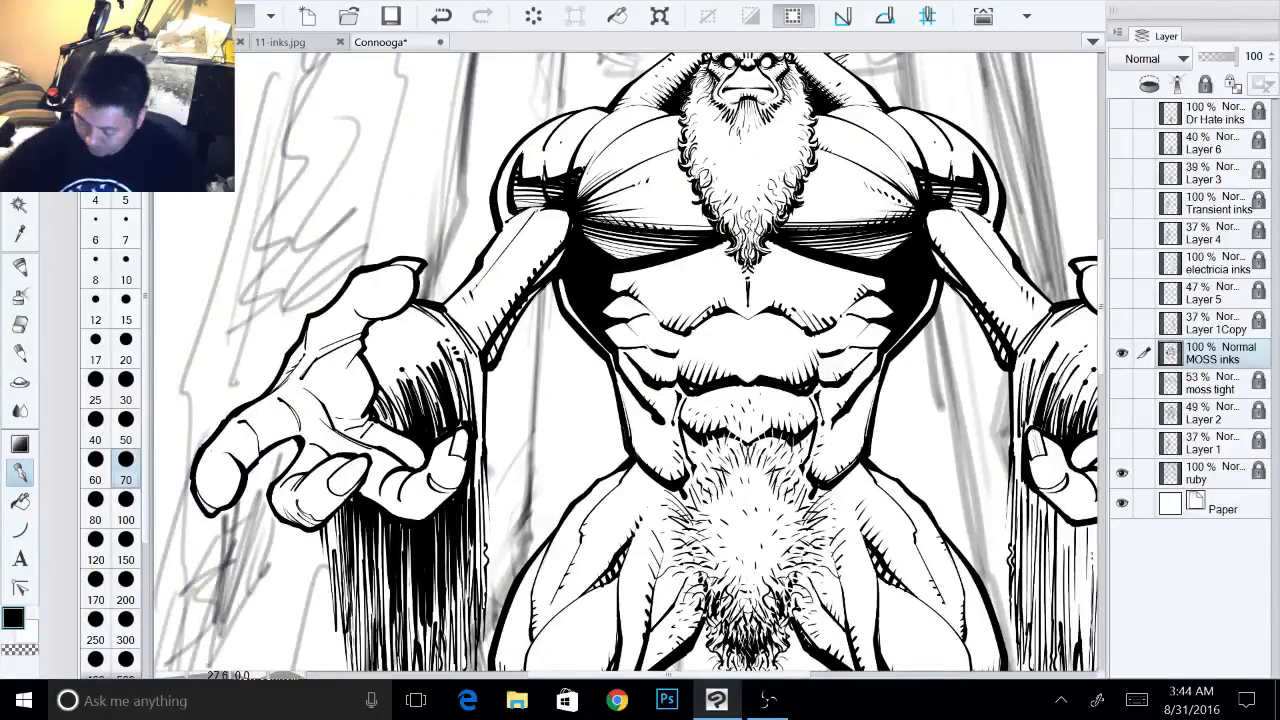
pyautogui.moveTo(374, 364); pyautogui.dragTo(392, 398)
pyautogui.moveTo(402, 352)
pyautogui.mouseDown()
pyautogui.moveTo(416, 380)
pyautogui.moveTo(420, 358)
pyautogui.mouseUp()
pyautogui.moveTo(423, 359)
pyautogui.mouseDown()
pyautogui.moveTo(432, 378)
pyautogui.moveTo(433, 357)
pyautogui.mouseUp()
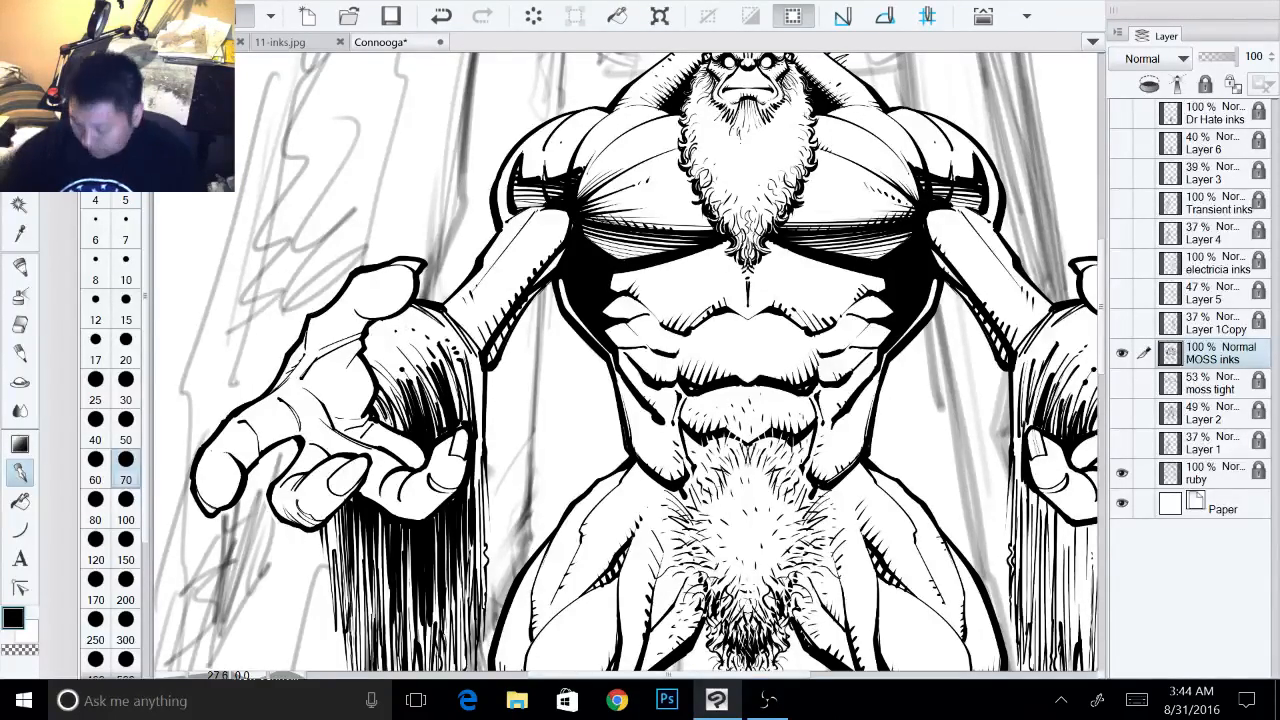
# - Add short strokes and dots along the upper edge of the palm hatching on the figure's left hand
pyautogui.moveTo(740, 400)
pyautogui.mouseDown()
pyautogui.moveTo(426, 276)
pyautogui.moveTo(382, 282)
pyautogui.mouseUp()
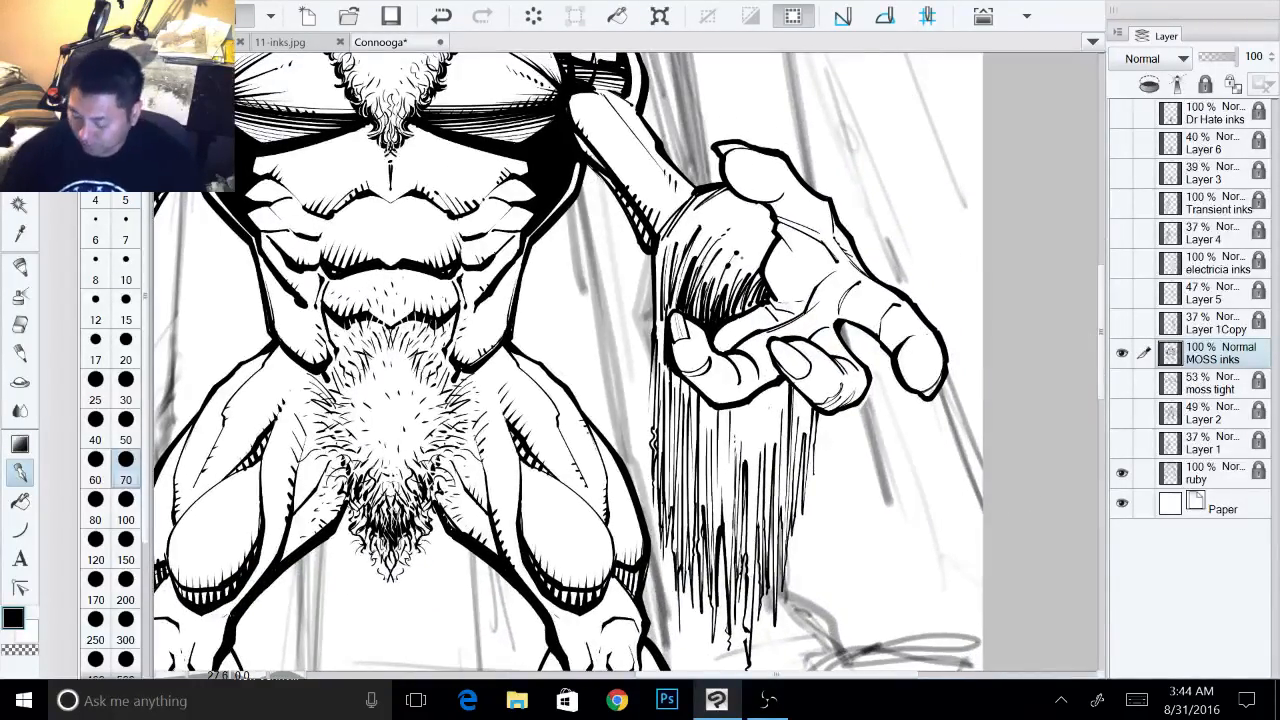
pyautogui.moveTo(732, 285)
pyautogui.mouseDown()
pyautogui.moveTo(765, 243)
pyautogui.moveTo(763, 258)
pyautogui.moveTo(735, 263)
pyautogui.mouseUp()
pyautogui.moveTo(734, 263); pyautogui.dragTo(751, 225)
pyautogui.moveTo(745, 340)
pyautogui.mouseDown()
pyautogui.moveTo(723, 166)
pyautogui.moveTo(700, 157)
pyautogui.mouseUp()
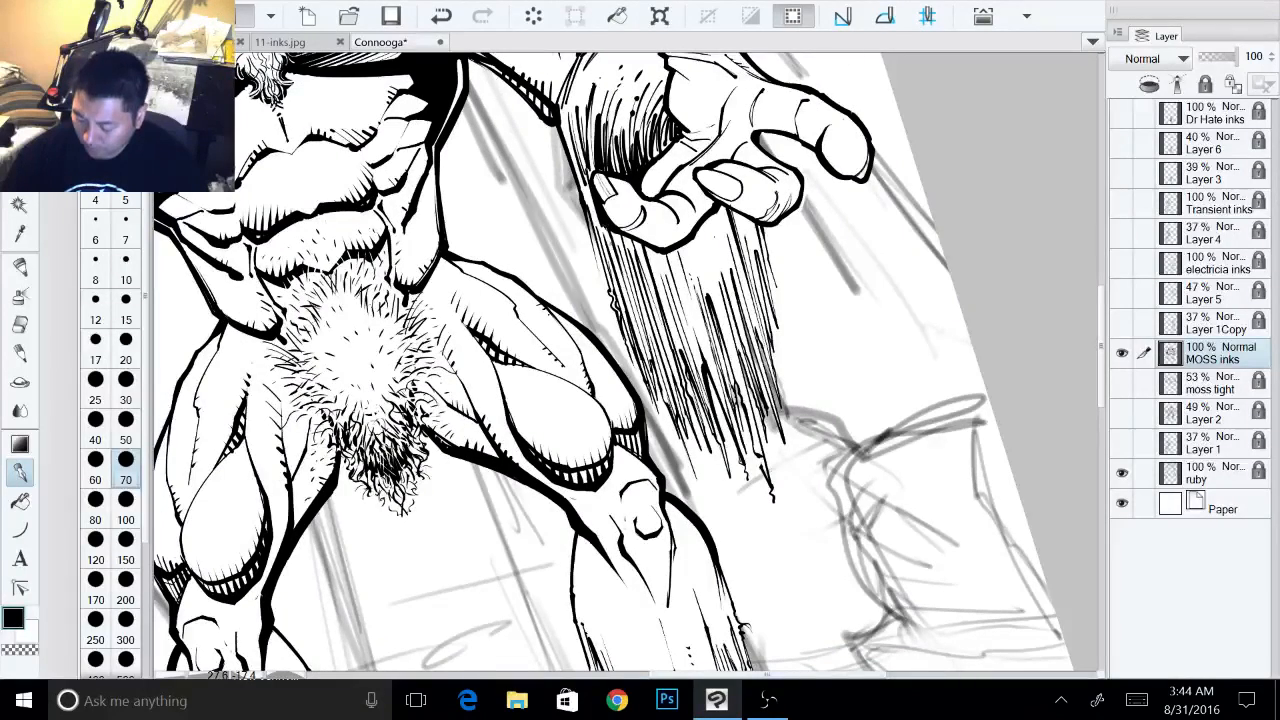
# - Thicken the upper inner and middle strands beneath the figure's left hand with dark strokes tapering up toward the fingers
pyautogui.moveTo(628, 308); pyautogui.dragTo(603, 226)
pyautogui.moveTo(646, 336); pyautogui.dragTo(624, 236)
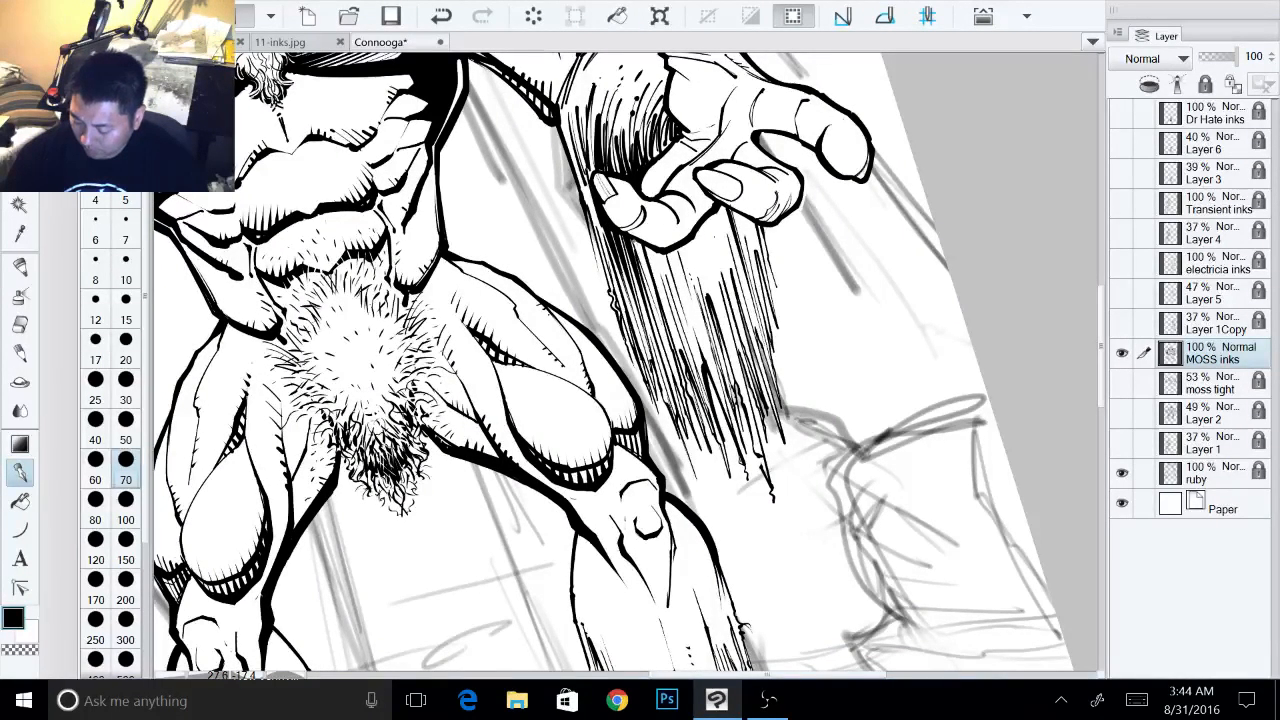
pyautogui.moveTo(654, 292); pyautogui.dragTo(636, 240)
pyautogui.moveTo(662, 318); pyautogui.dragTo(650, 250)
pyautogui.moveTo(680, 348)
pyautogui.mouseDown()
pyautogui.moveTo(654, 249)
pyautogui.moveTo(660, 262)
pyautogui.mouseUp()
pyautogui.moveTo(676, 294); pyautogui.dragTo(664, 255)
pyautogui.moveTo(690, 346); pyautogui.dragTo(668, 252)
pyautogui.moveTo(702, 350); pyautogui.dragTo(672, 252)
pyautogui.moveTo(708, 364); pyautogui.dragTo(680, 244)
# - Fill the gaps between the outer strands beneath the fingers of the figure's left hand with near-solid black strokes
pyautogui.moveTo(718, 358)
pyautogui.mouseDown()
pyautogui.moveTo(688, 242)
pyautogui.moveTo(740, 218)
pyautogui.moveTo(755, 279)
pyautogui.mouseUp()
pyautogui.moveTo(738, 210); pyautogui.dragTo(762, 273)
pyautogui.moveTo(718, 204)
pyautogui.mouseDown()
pyautogui.moveTo(754, 330)
pyautogui.moveTo(718, 226)
pyautogui.moveTo(746, 346)
pyautogui.mouseUp()
pyautogui.moveTo(702, 220)
pyautogui.mouseDown()
pyautogui.moveTo(736, 358)
pyautogui.moveTo(710, 298)
pyautogui.moveTo(726, 342)
pyautogui.mouseUp()
pyautogui.moveTo(710, 274); pyautogui.dragTo(718, 314)
pyautogui.moveTo(722, 338); pyautogui.dragTo(732, 368)
pyautogui.moveTo(699, 226); pyautogui.dragTo(746, 400)
pyautogui.moveTo(711, 265); pyautogui.dragTo(744, 390)
pyautogui.moveTo(707, 218); pyautogui.dragTo(742, 343)
pyautogui.moveTo(724, 290); pyautogui.dragTo(740, 352)
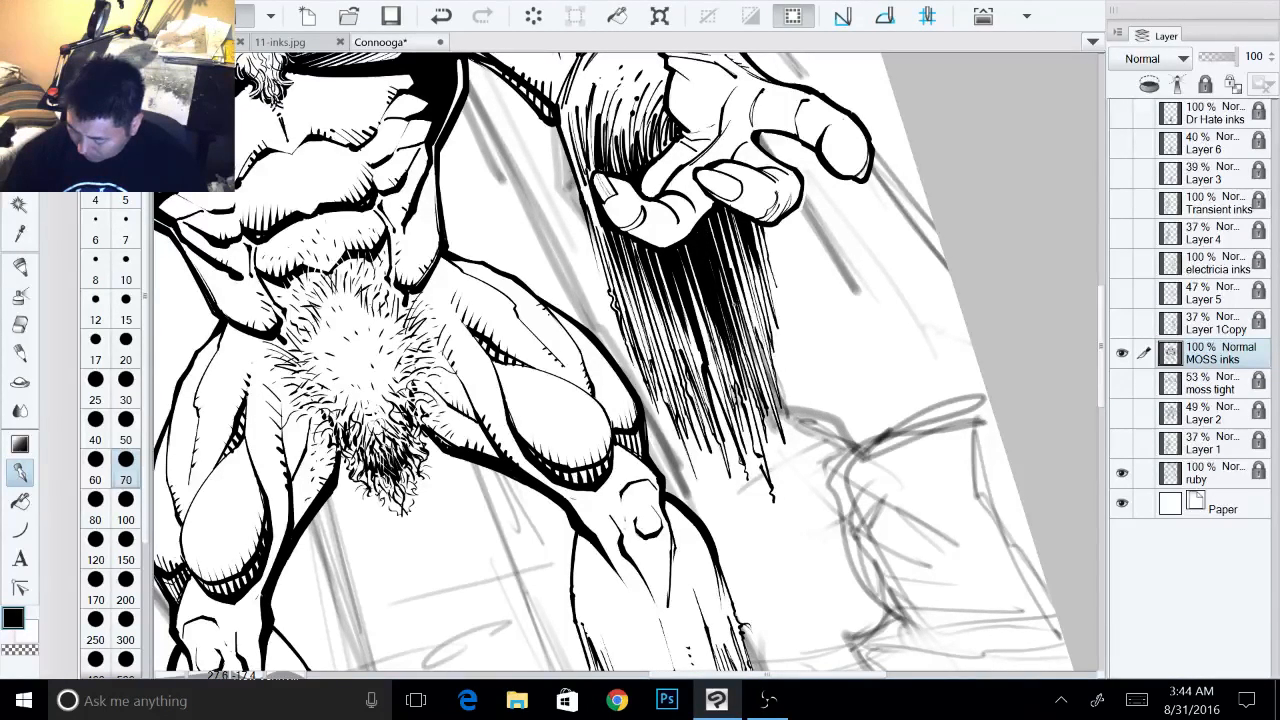
pyautogui.moveTo(716, 220); pyautogui.dragTo(758, 354)
pyautogui.moveTo(728, 218); pyautogui.dragTo(756, 340)
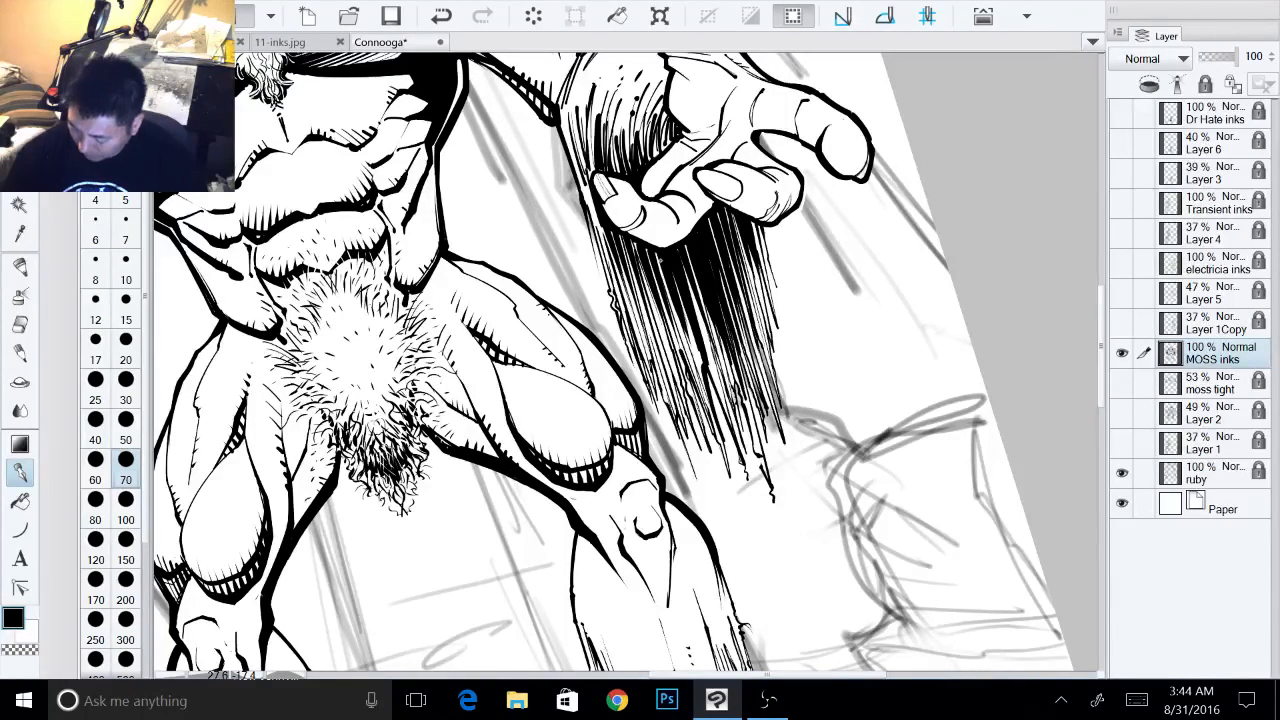
# - Carry the black fill further down the middle and inner strands under the figure's left hand with long tapering strokes
pyautogui.moveTo(662, 276); pyautogui.dragTo(698, 388)
pyautogui.moveTo(686, 330); pyautogui.dragTo(708, 412)
pyautogui.moveTo(684, 262); pyautogui.dragTo(726, 410)
pyautogui.moveTo(704, 324); pyautogui.dragTo(736, 434)
pyautogui.moveTo(646, 274); pyautogui.dragTo(696, 426)
pyautogui.moveTo(632, 246); pyautogui.dragTo(674, 398)
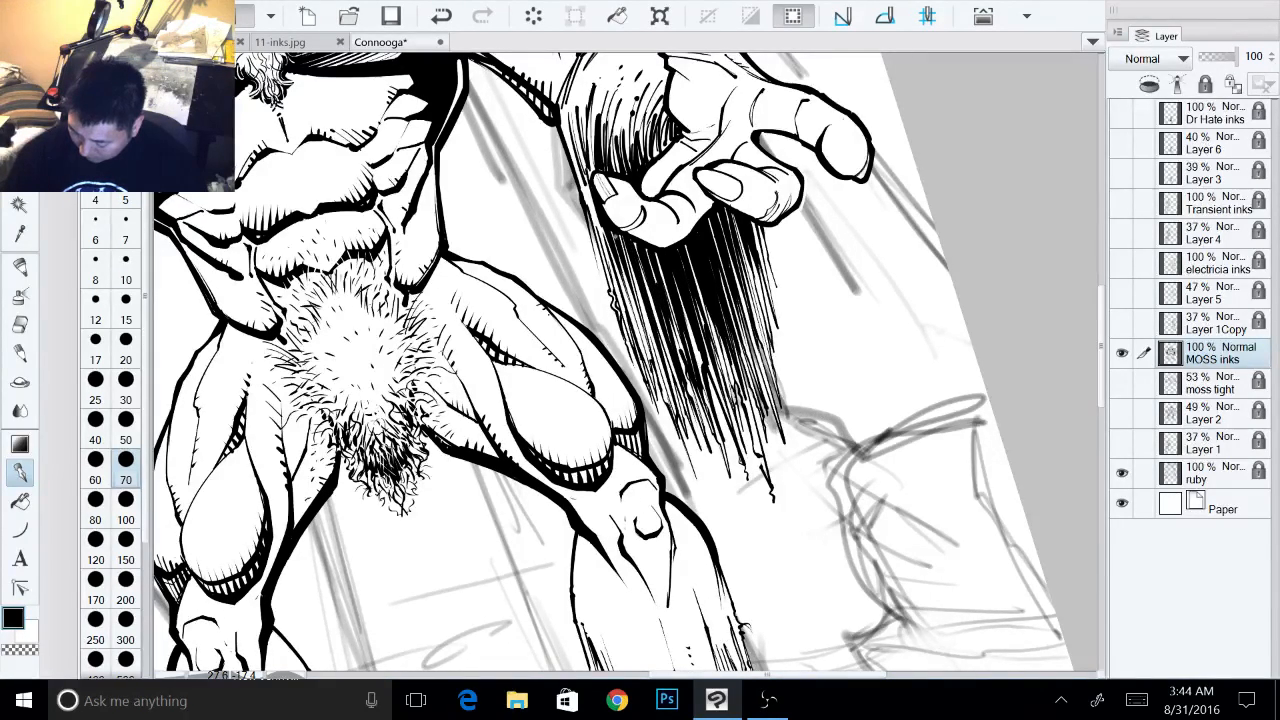
pyautogui.moveTo(612, 234); pyautogui.dragTo(660, 382)
pyautogui.moveTo(622, 274); pyautogui.dragTo(654, 366)
pyautogui.moveTo(630, 254); pyautogui.dragTo(674, 410)
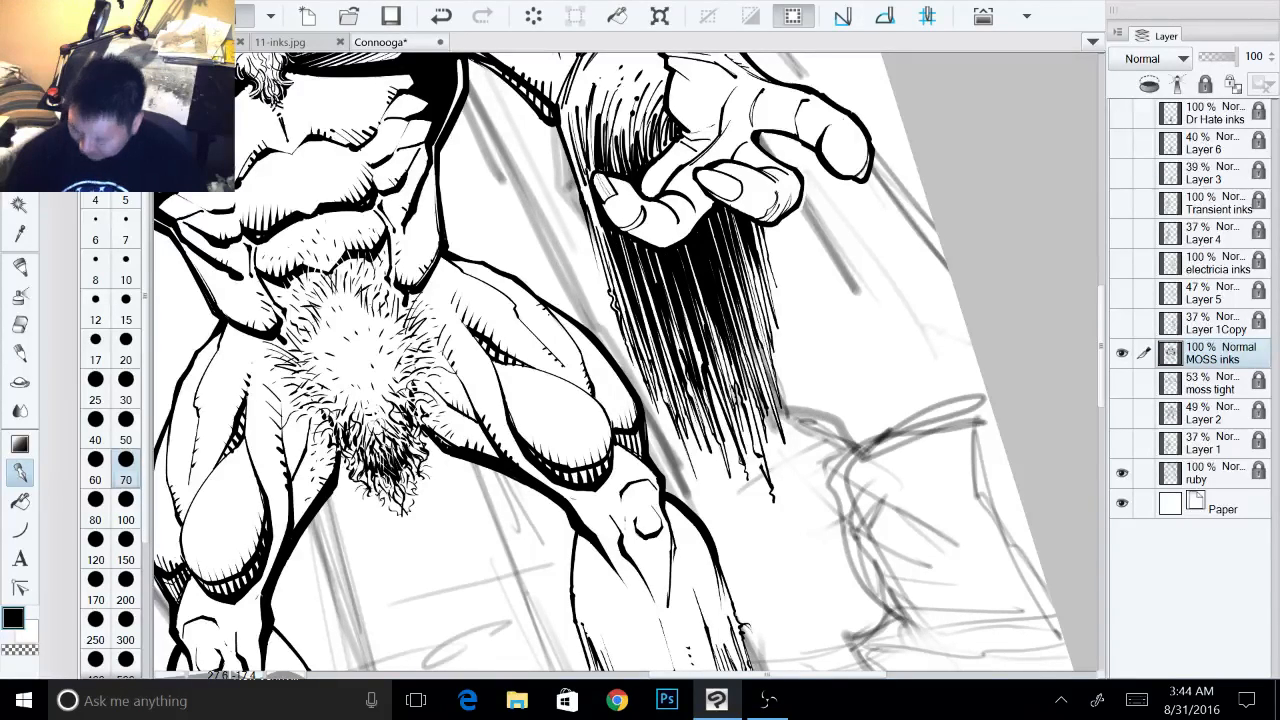
pyautogui.moveTo(640, 300); pyautogui.dragTo(672, 427)
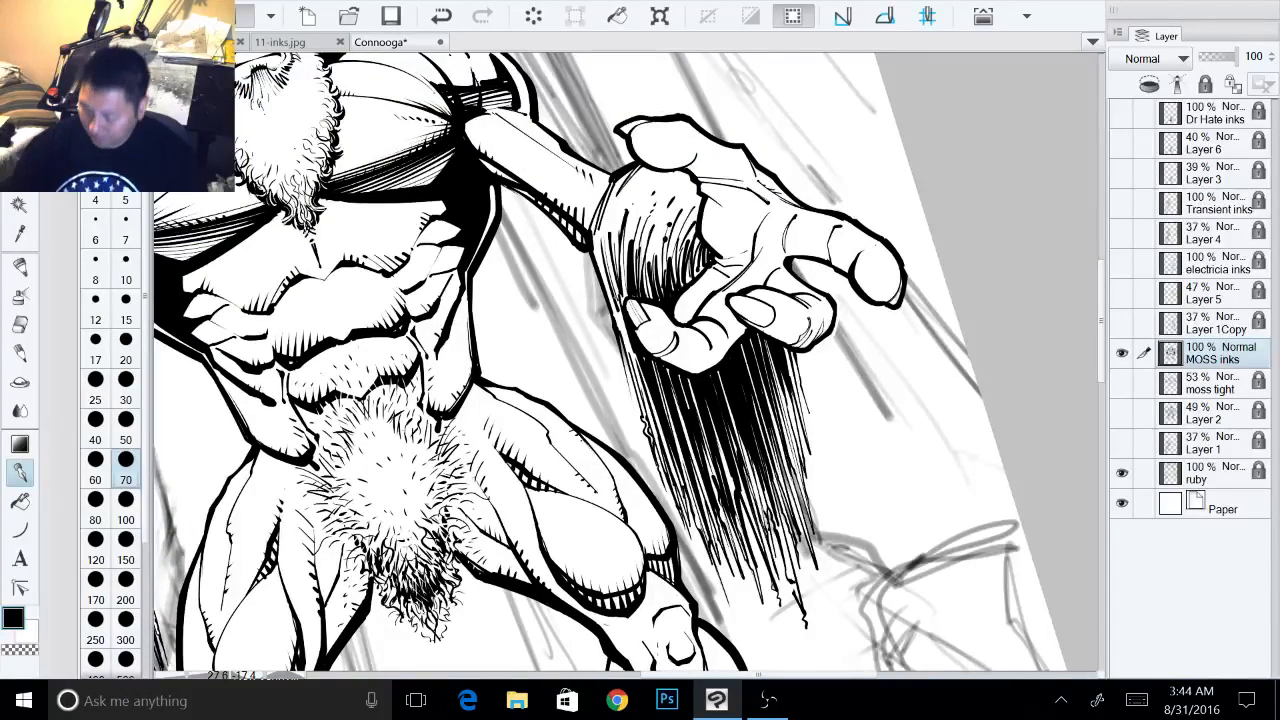
# - Examine the inked figure up close and as a whole, checking the torso, fur, thighs and hanging strands
pyautogui.moveTo(619, 313)
pyautogui.mouseDown()
pyautogui.moveTo(634, 355)
pyautogui.moveTo(776, 335)
pyautogui.mouseUp()
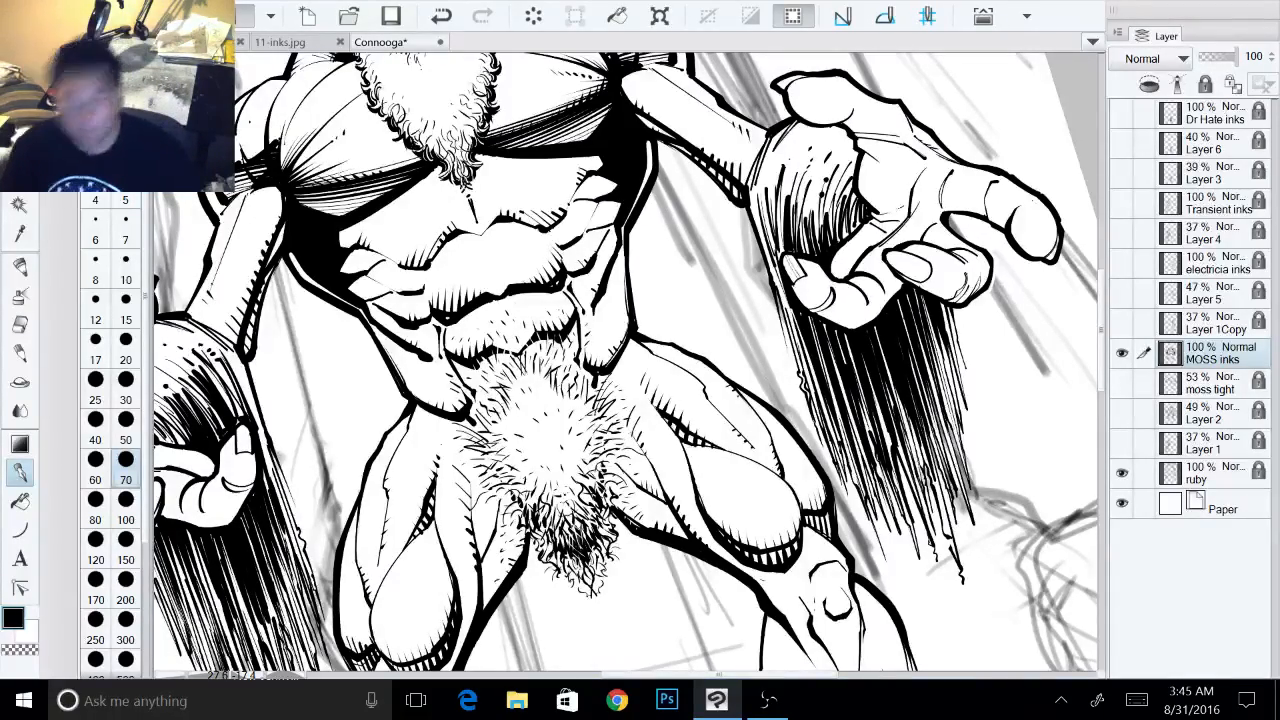
pyautogui.moveTo(600, 400); pyautogui.dragTo(640, 350)
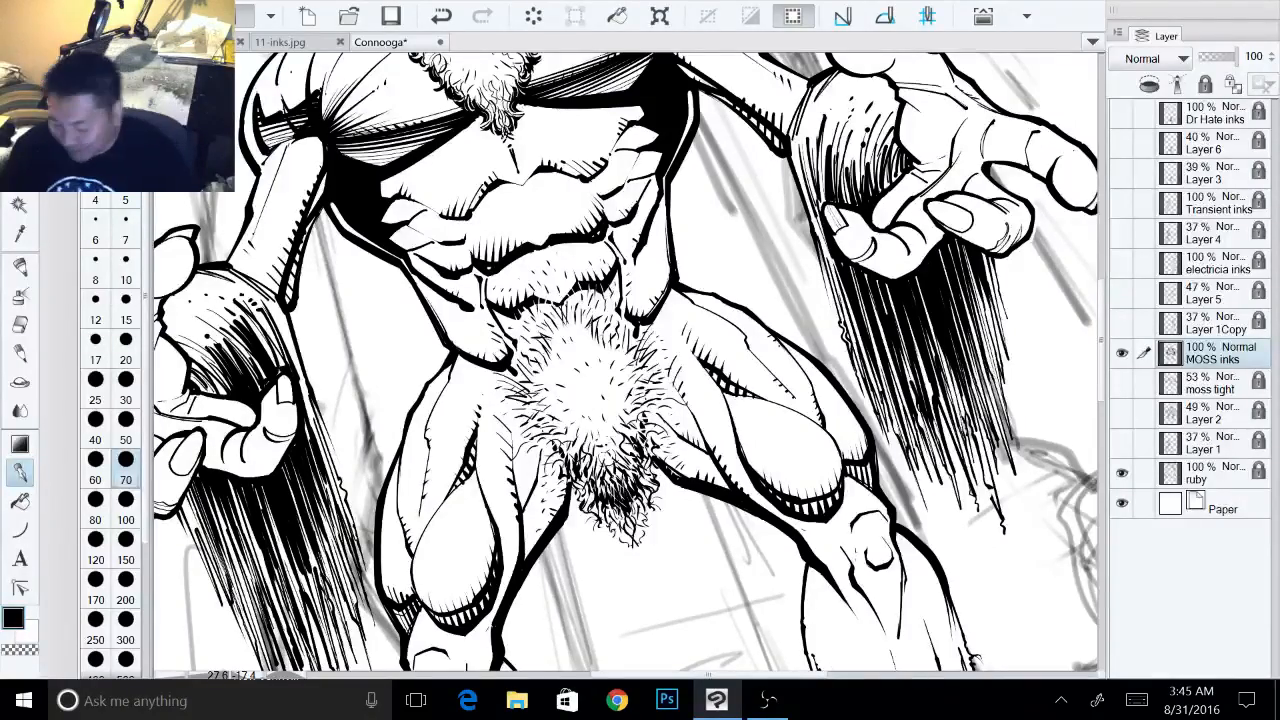
pyautogui.scroll(1, 476, 385)
pyautogui.scroll(3, 484, 380)
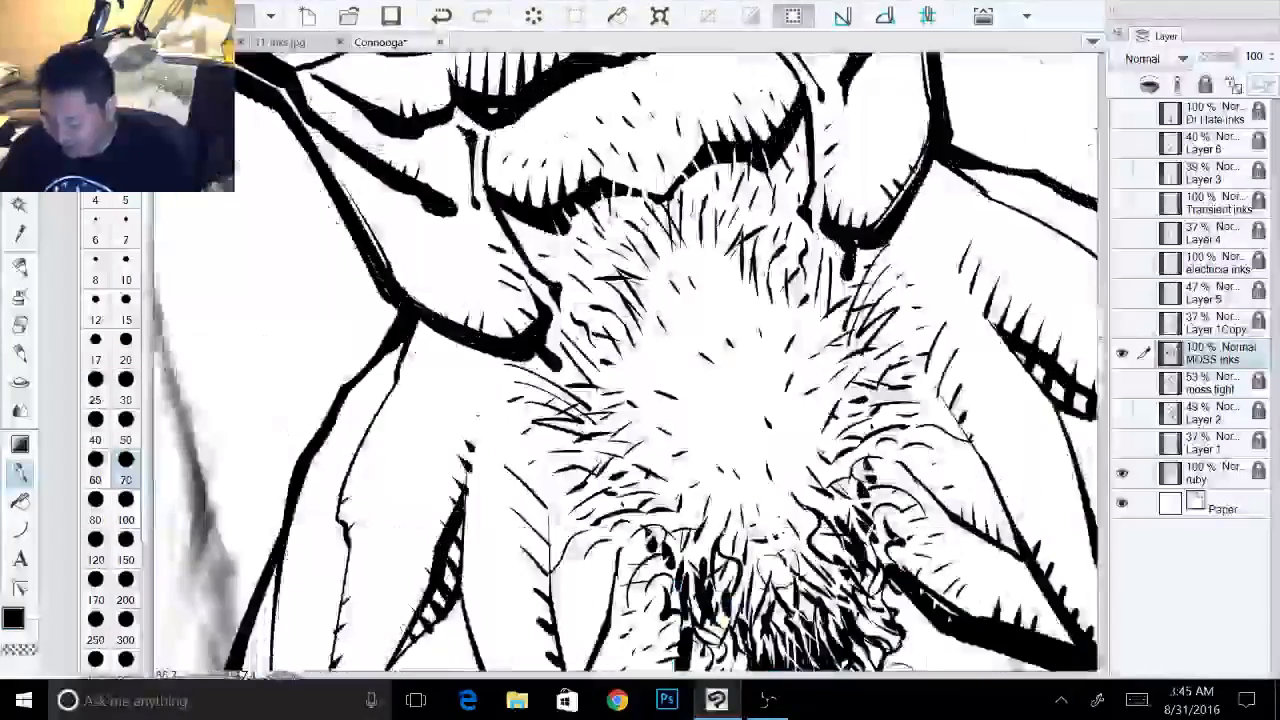
pyautogui.moveTo(600, 400); pyautogui.dragTo(529, 233)
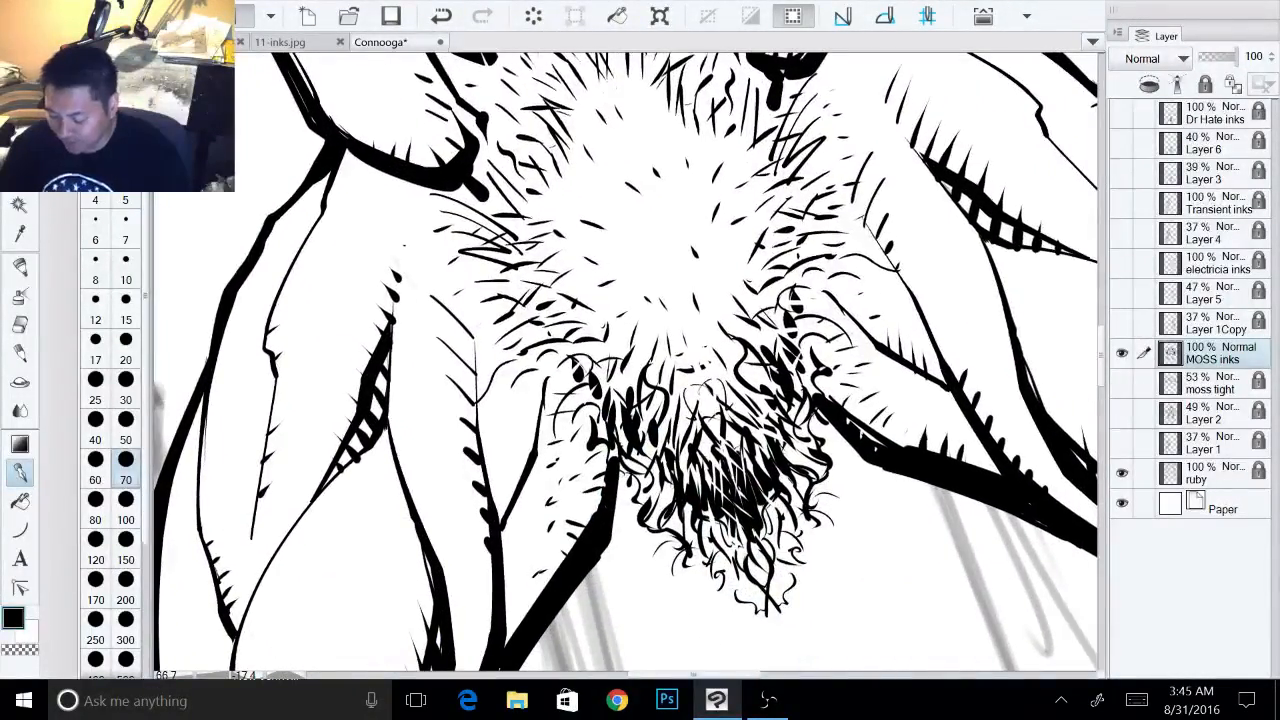
pyautogui.scroll(-8, 440, 361)
pyautogui.scroll(3, 390, 390)
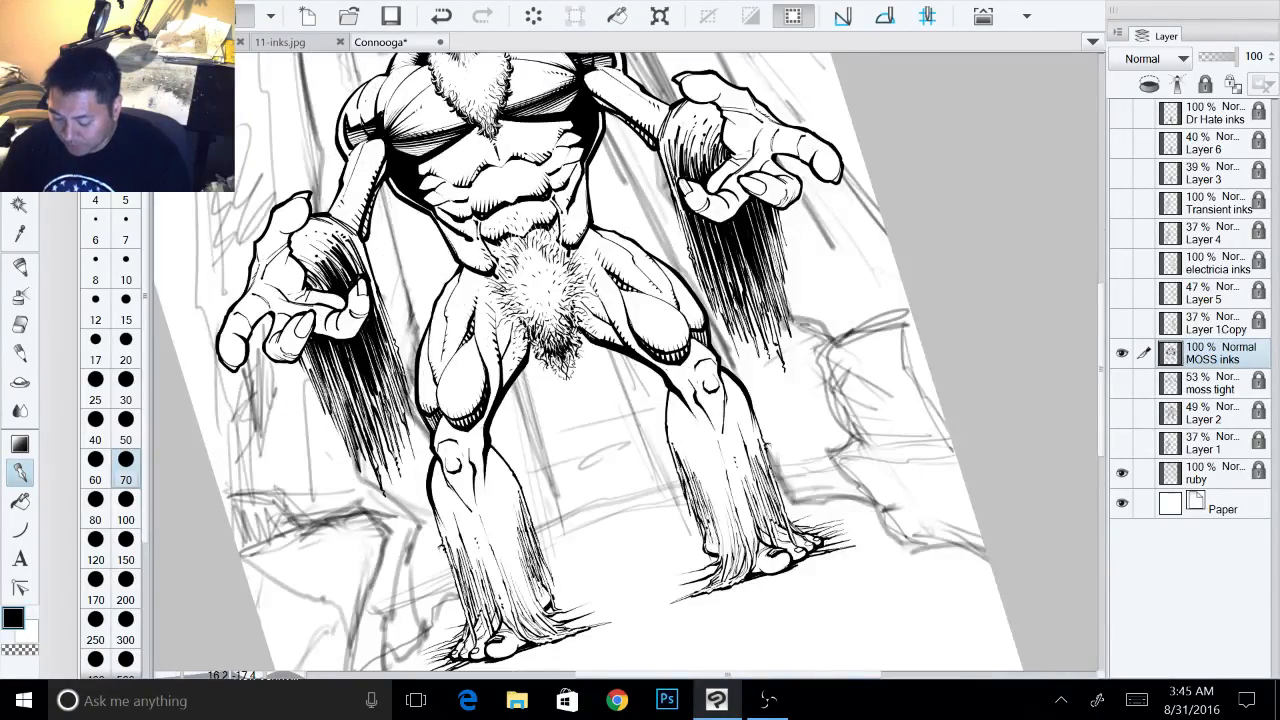
pyautogui.moveTo(545, 280); pyautogui.dragTo(630, 320)
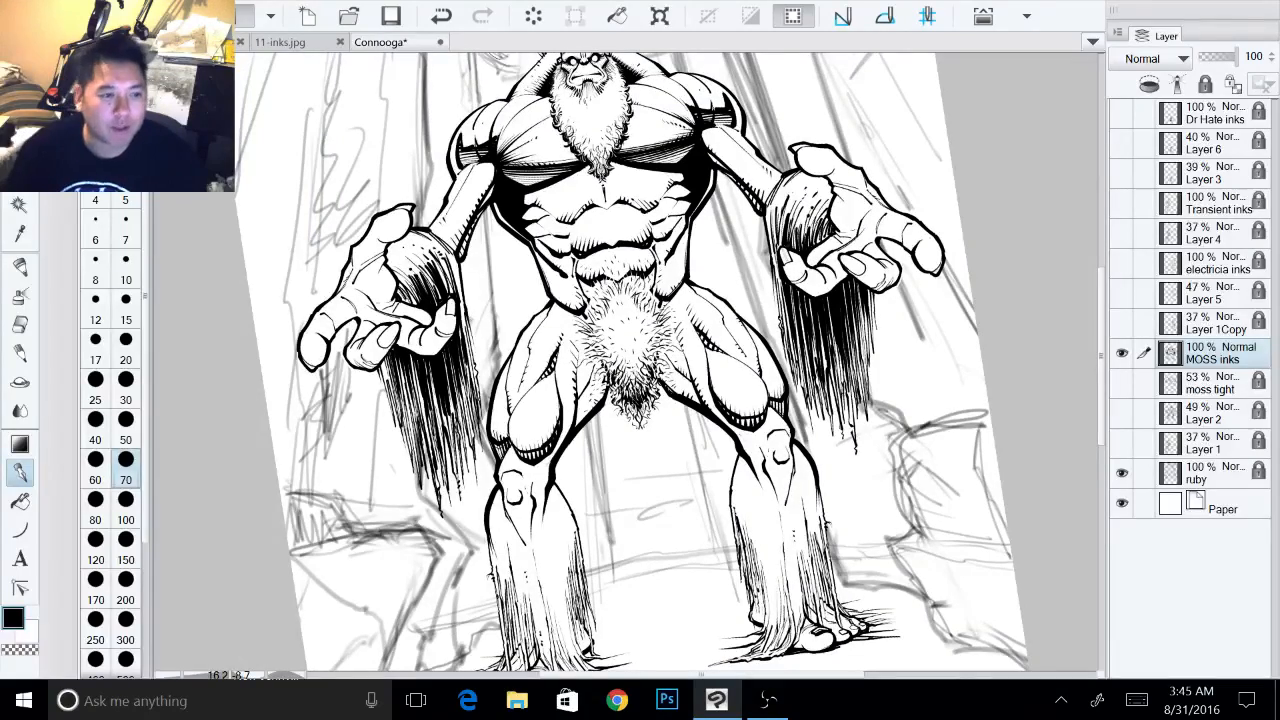
pyautogui.moveTo(640, 340); pyautogui.dragTo(586, 370)
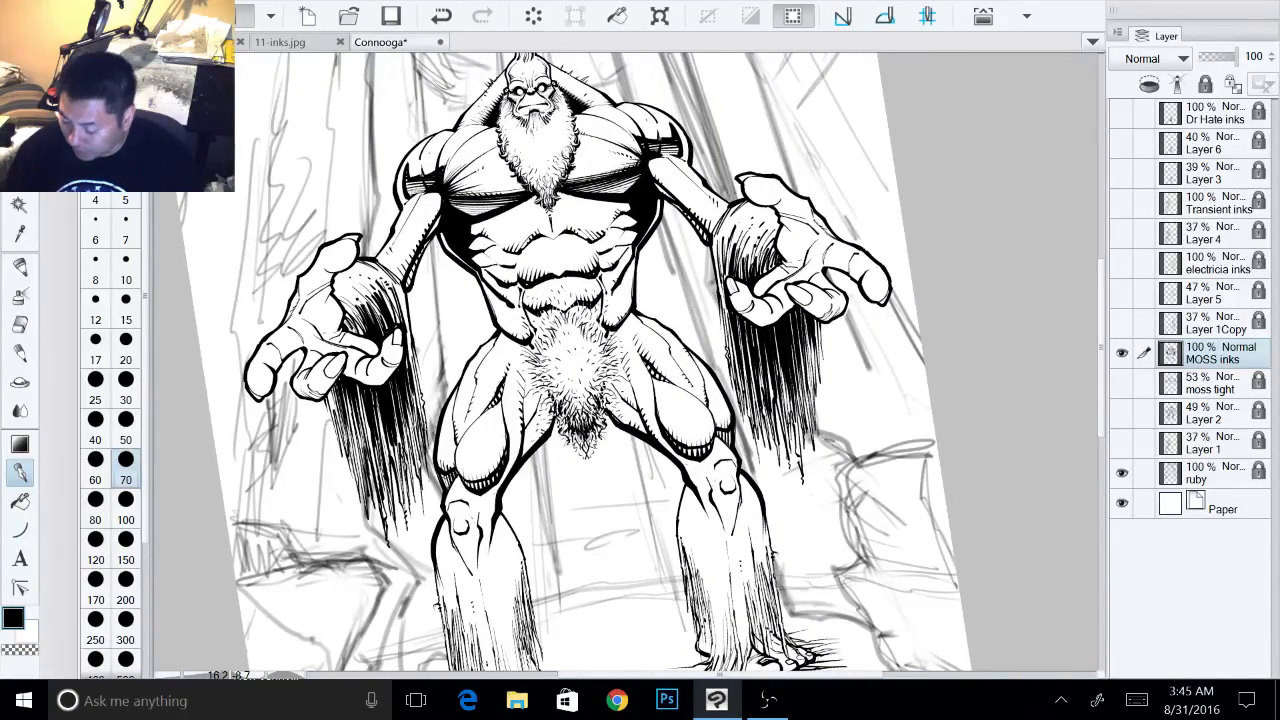
pyautogui.scroll(-1, 860, 360)
# - Show the Transient inks and electricia inks layers to examine how the foreground characters overlap the bearded figure, and hide both again
pyautogui.click(1122, 265)
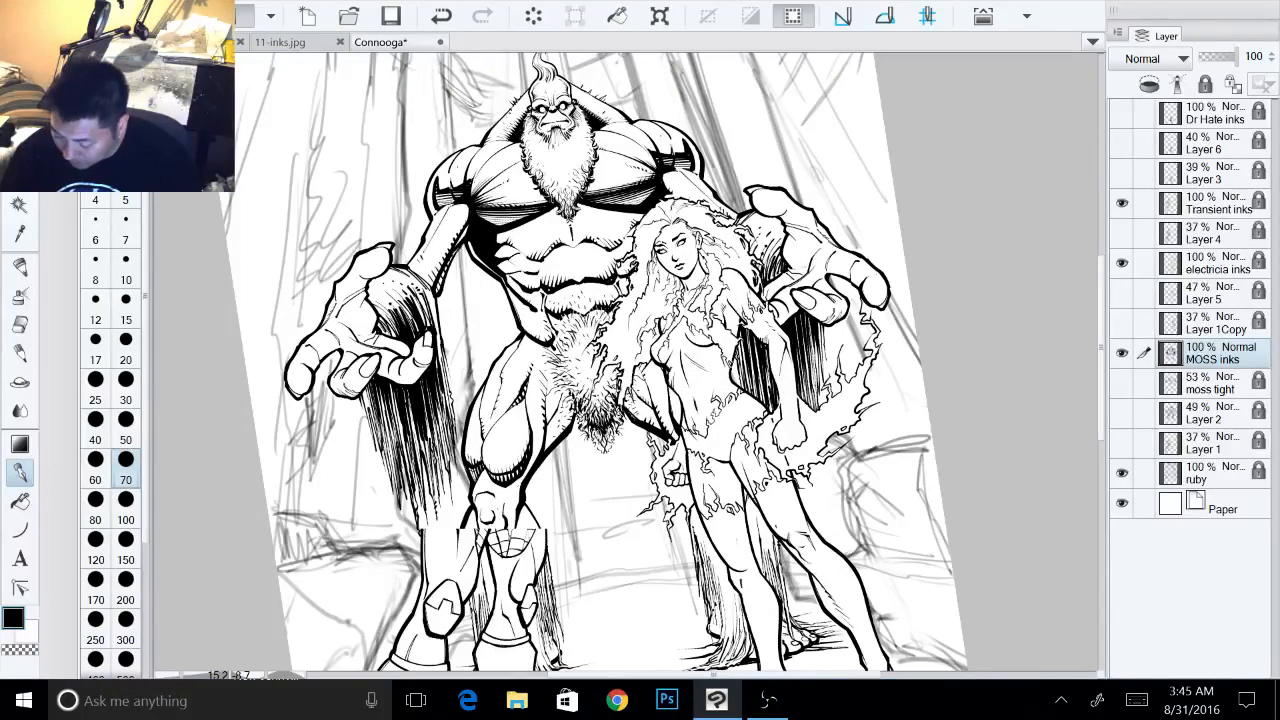
pyautogui.moveTo(628, 425); pyautogui.dragTo(640, 315)
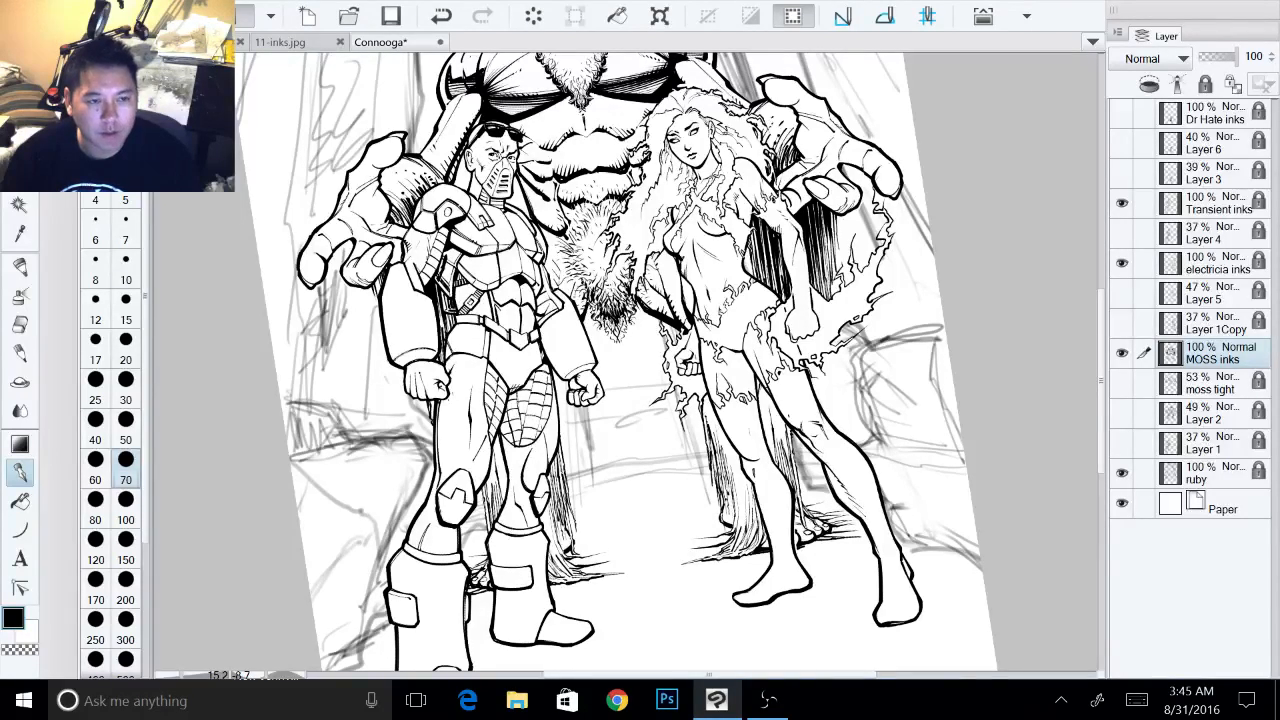
pyautogui.hotkey('ctrl', '@')
pyautogui.moveTo(636, 300); pyautogui.dragTo(656, 373)
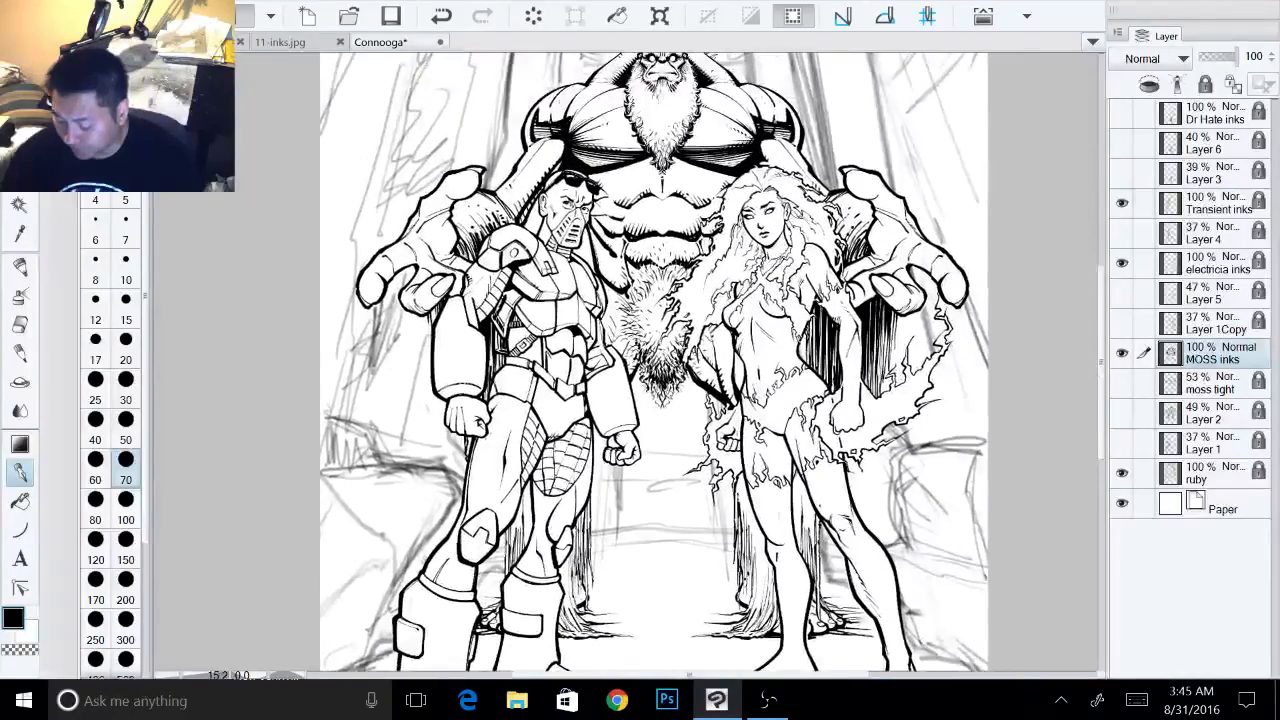
pyautogui.scroll(4, 705, 250)
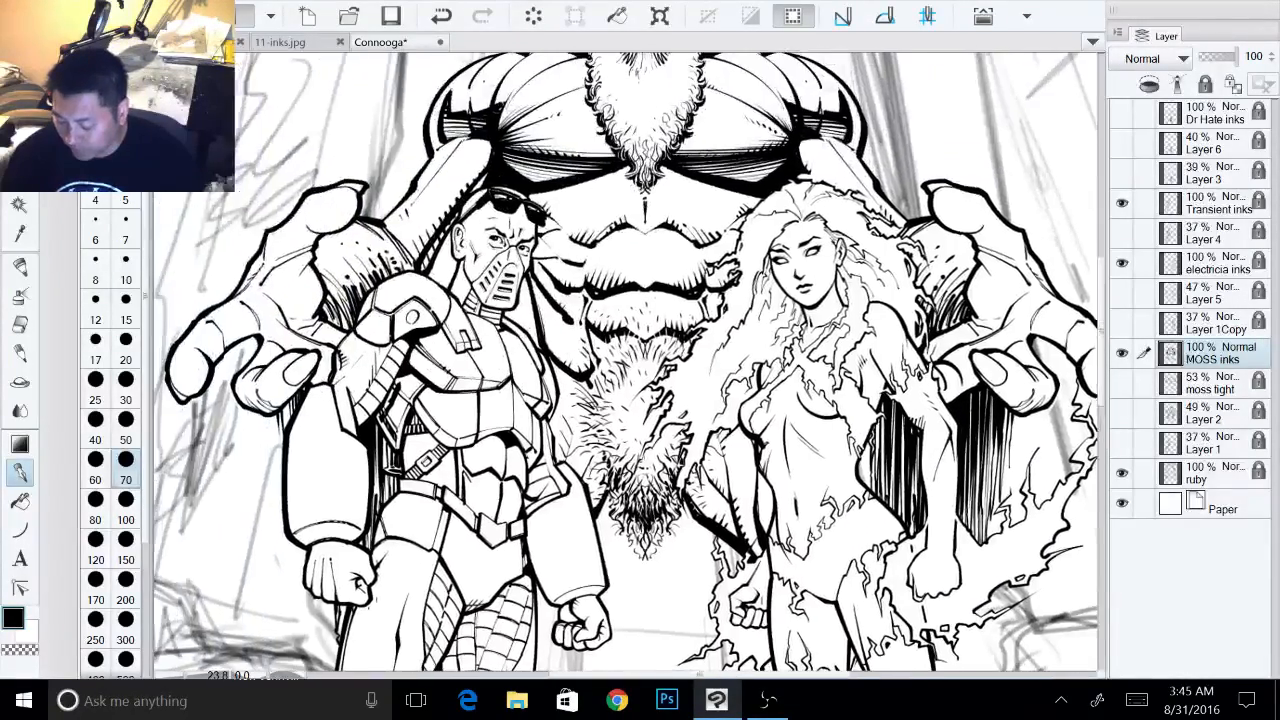
pyautogui.scroll(3, 886, 305)
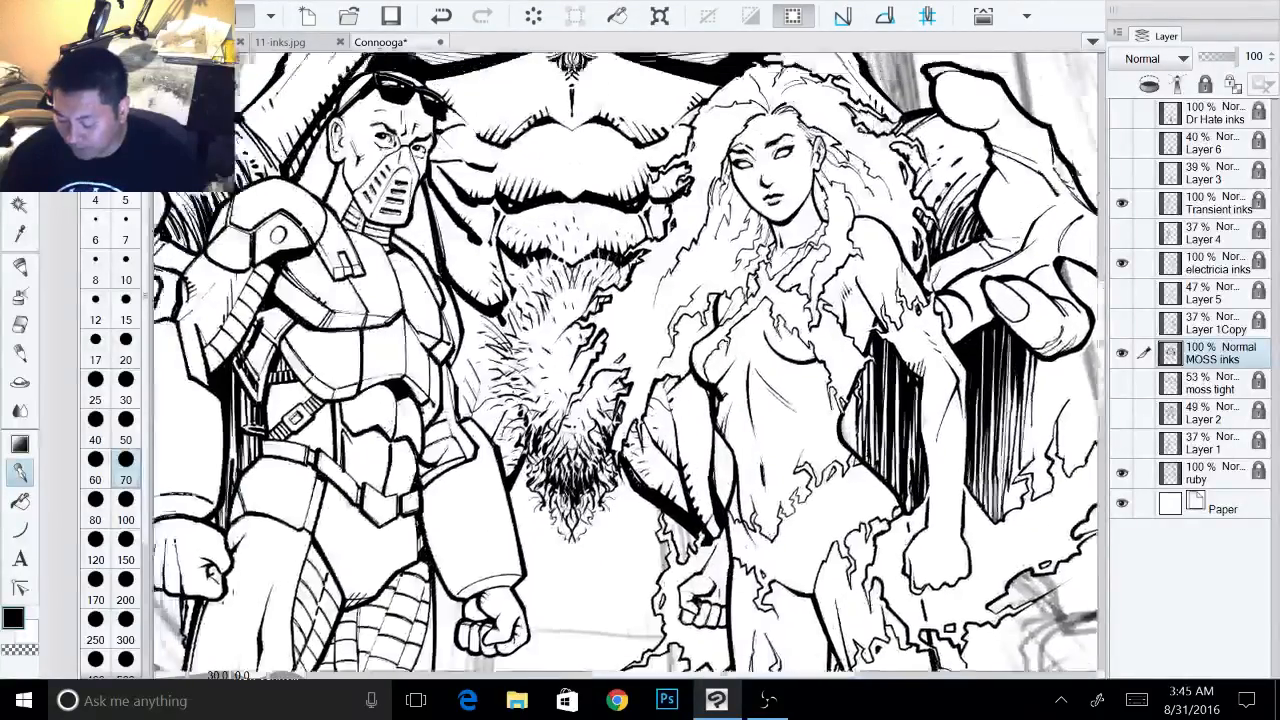
pyautogui.moveTo(640, 340); pyautogui.dragTo(686, 392)
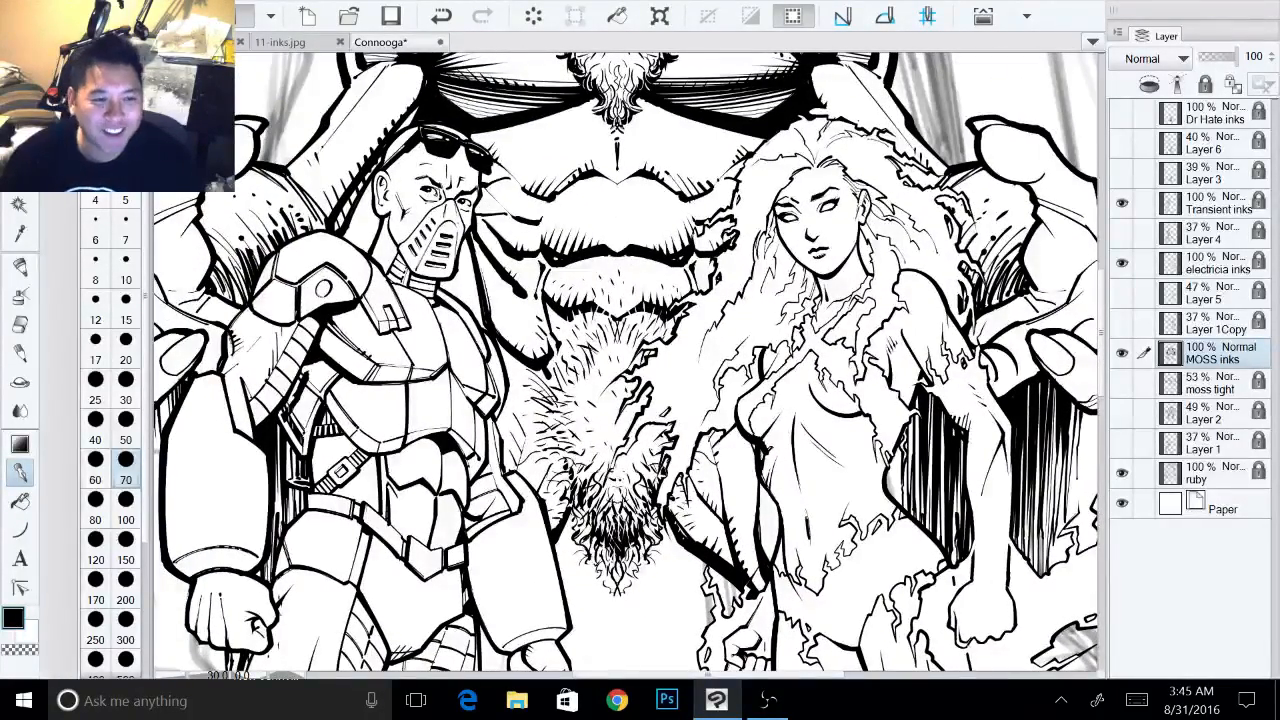
pyautogui.moveTo(640, 420); pyautogui.dragTo(552, 217)
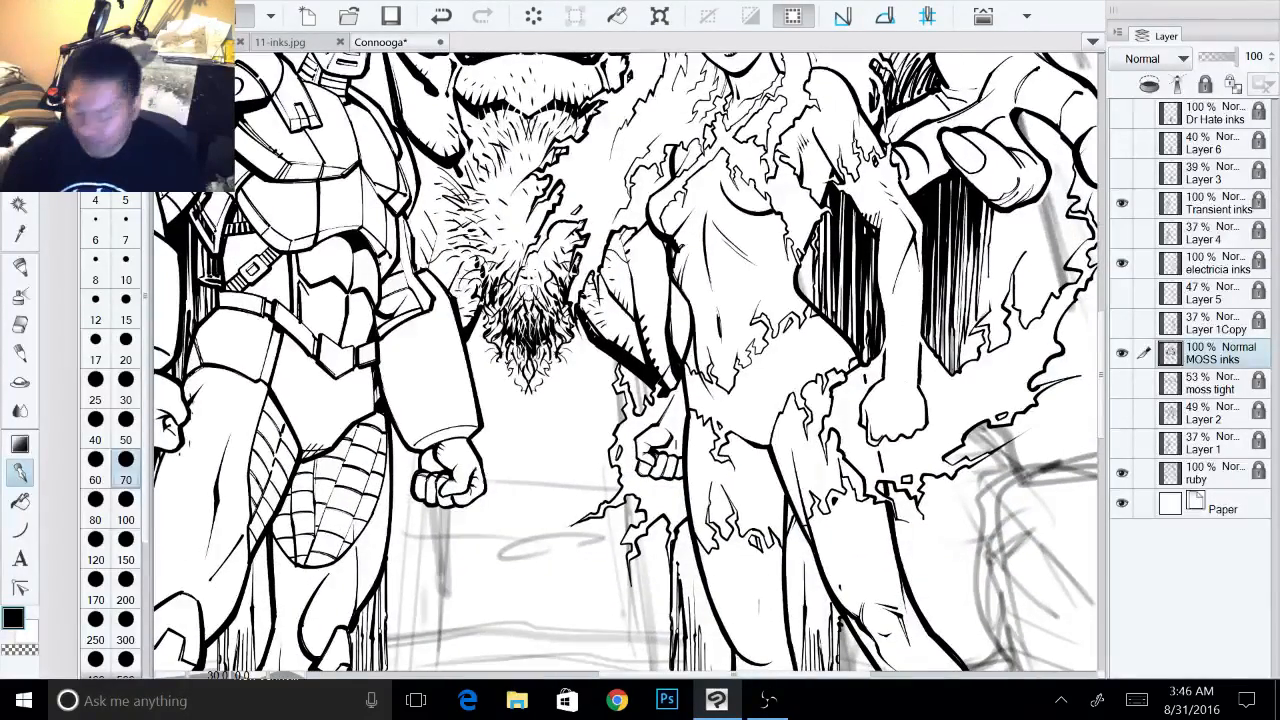
pyautogui.hotkey('ctrl', '-')
pyautogui.moveTo(610, 250); pyautogui.dragTo(668, 305)
pyautogui.hotkey('ctrl', '-')
pyautogui.moveTo(600, 360); pyautogui.dragTo(665, 358)
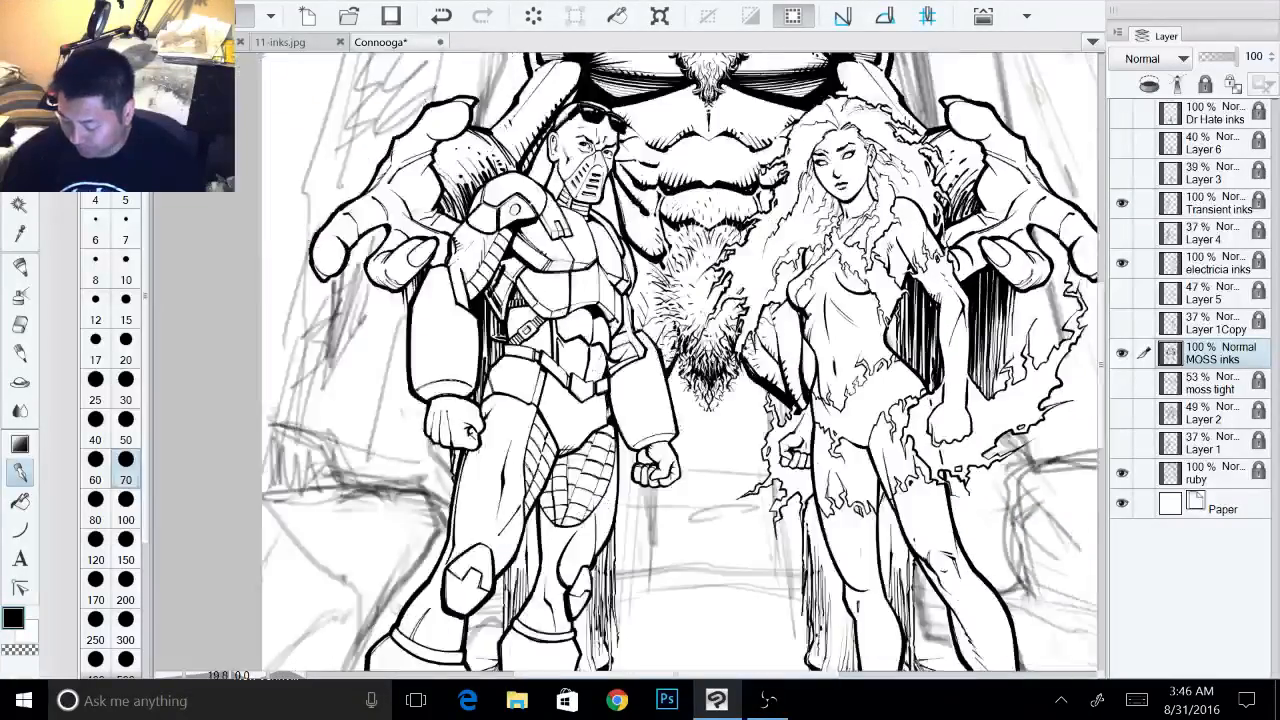
pyautogui.hotkey('ctrl', '-')
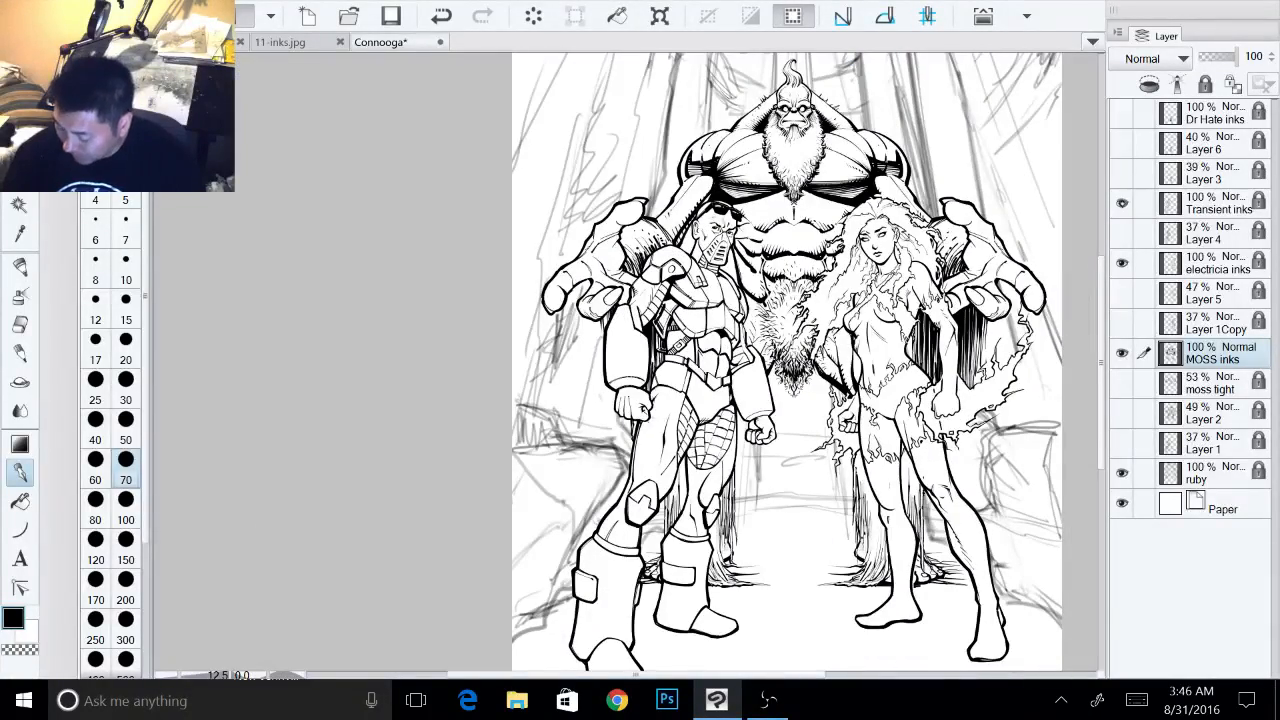
pyautogui.click(1122, 202)
pyautogui.click(1122, 262)
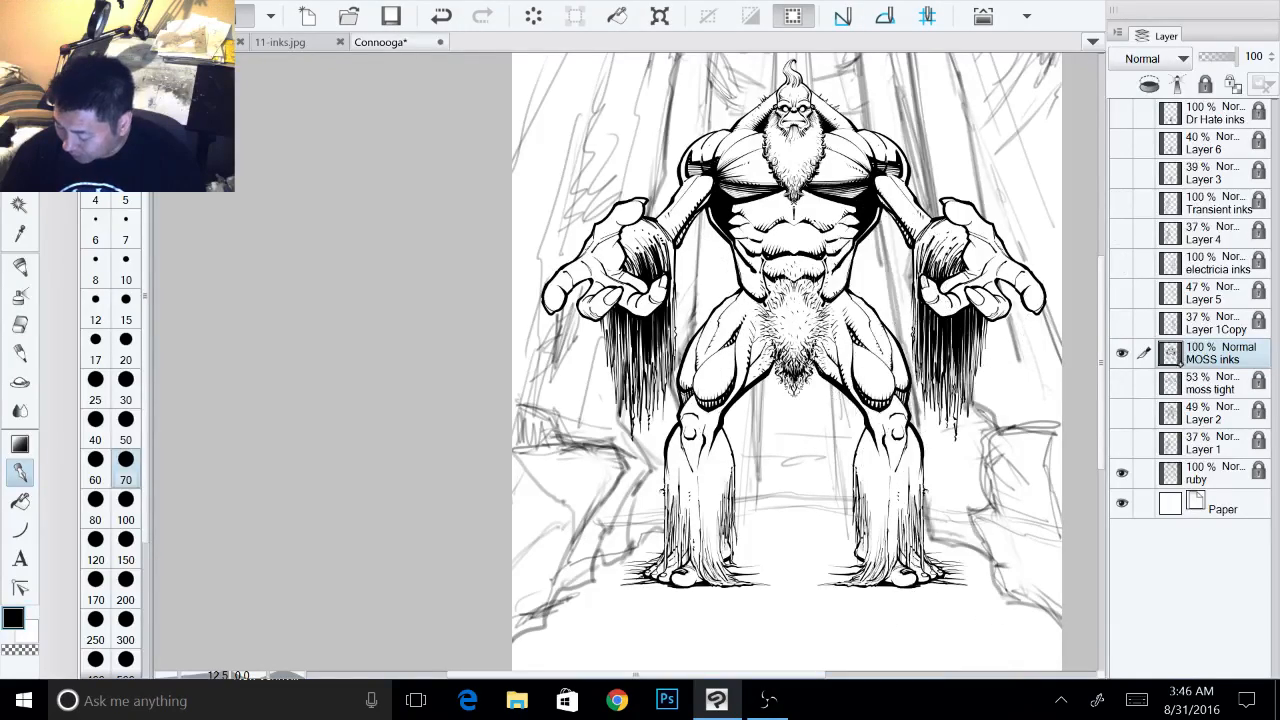
# - Add short curved hatch marks along the base of the thumb on the figure's right hand
pyautogui.moveTo(760, 420); pyautogui.dragTo(752, 352)
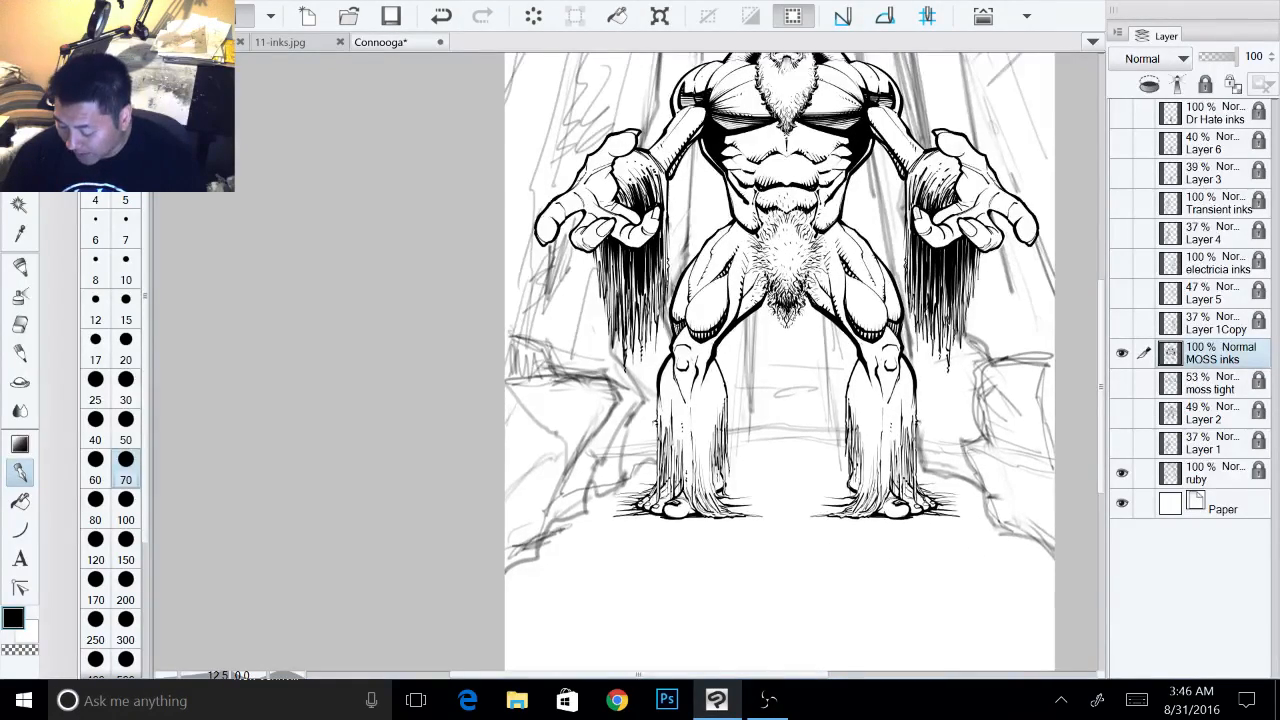
pyautogui.hotkey('ctrl', '+')
pyautogui.moveTo(760, 450); pyautogui.dragTo(751, 336)
pyautogui.moveTo(860, 400); pyautogui.dragTo(863, 356)
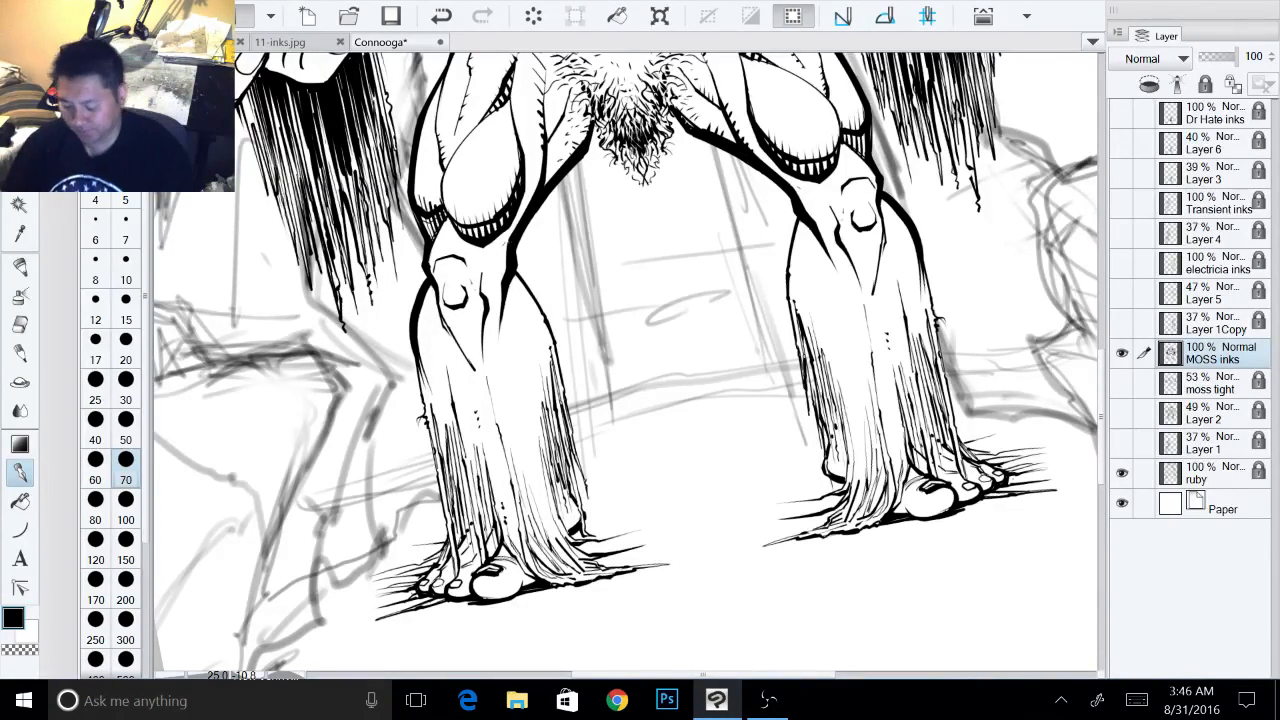
pyautogui.moveTo(711, 318); pyautogui.dragTo(941, 617)
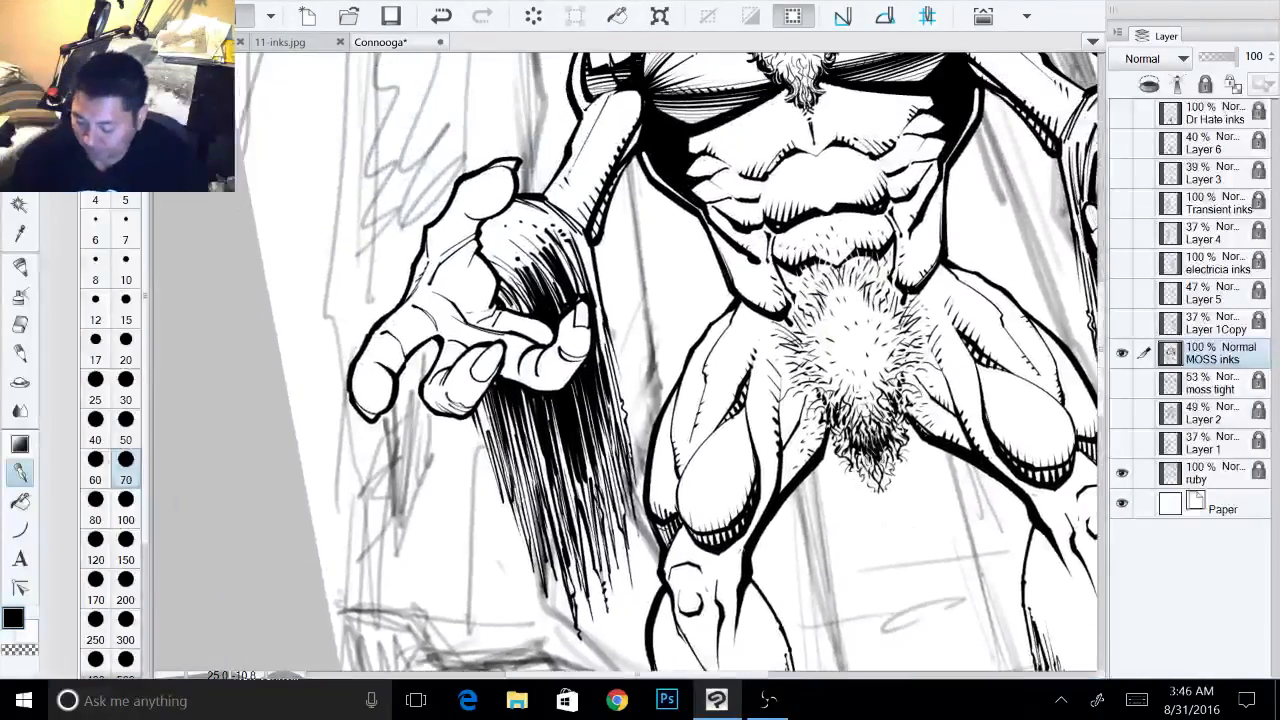
pyautogui.moveTo(820, 340); pyautogui.dragTo(871, 520)
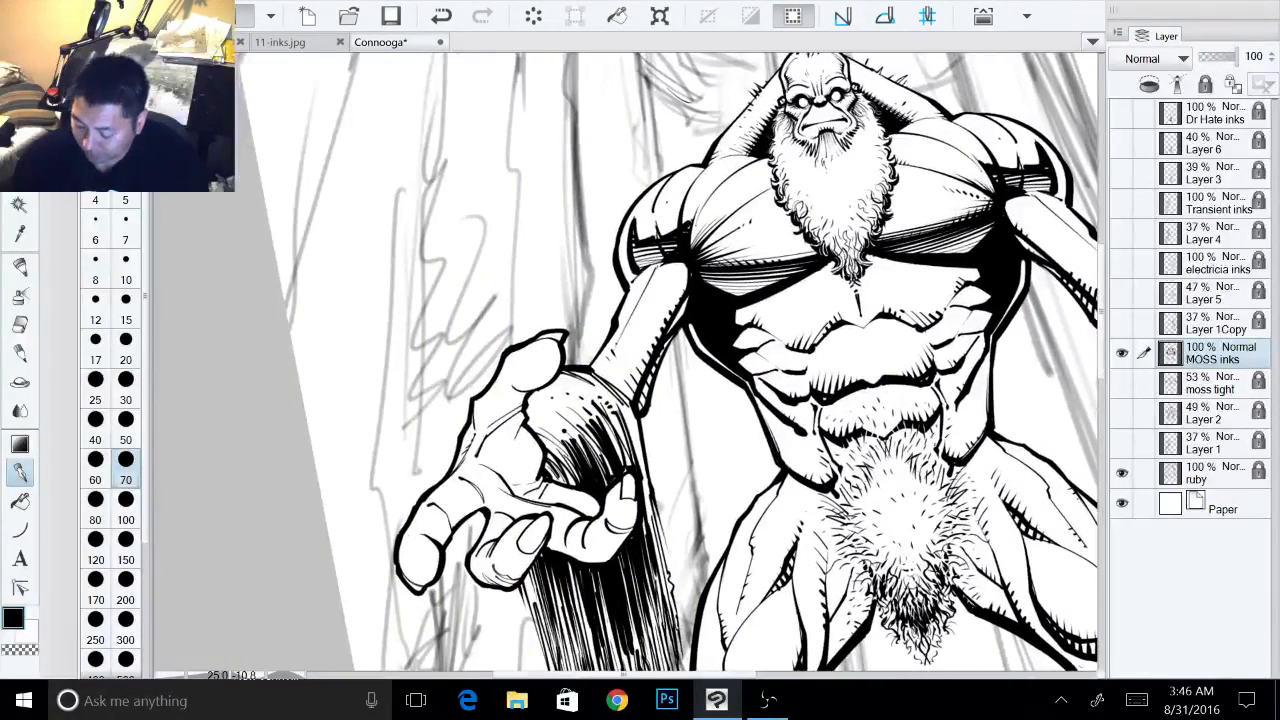
pyautogui.hotkey('ctrl', '+')
pyautogui.moveTo(620, 400); pyautogui.dragTo(721, 361)
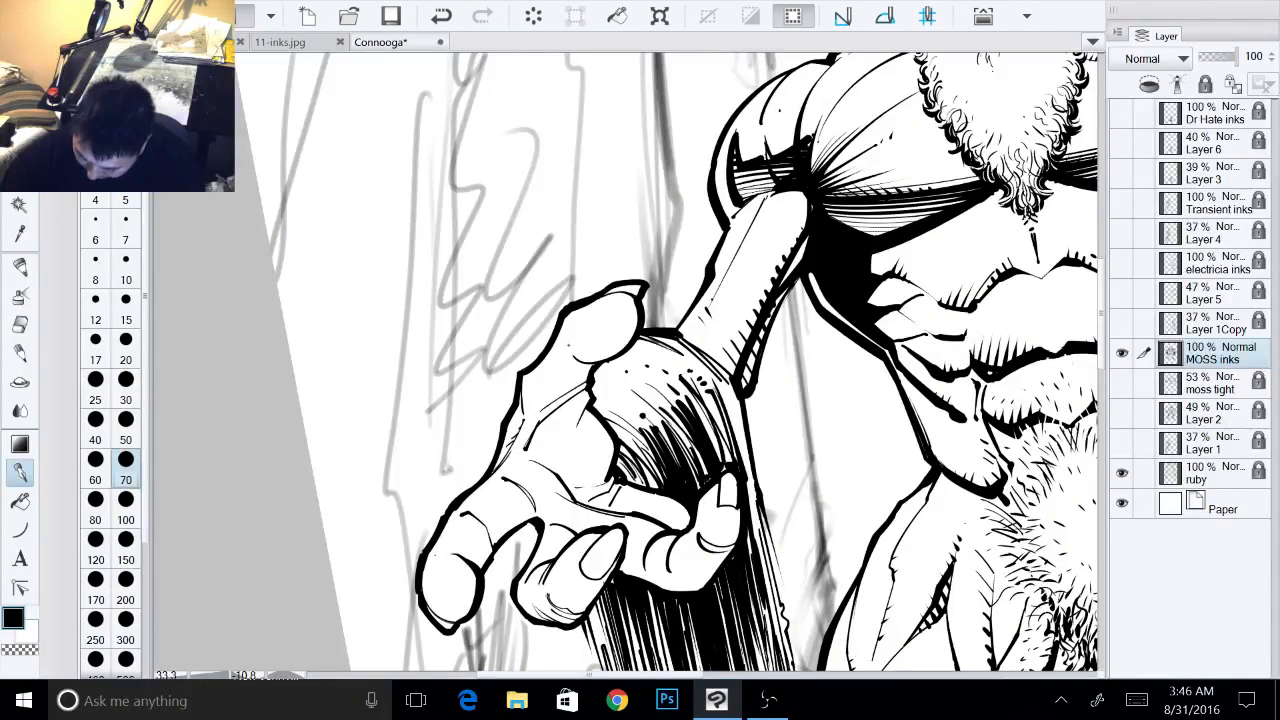
pyautogui.moveTo(567, 335)
pyautogui.mouseDown()
pyautogui.moveTo(581, 361)
pyautogui.moveTo(620, 354)
pyautogui.mouseUp()
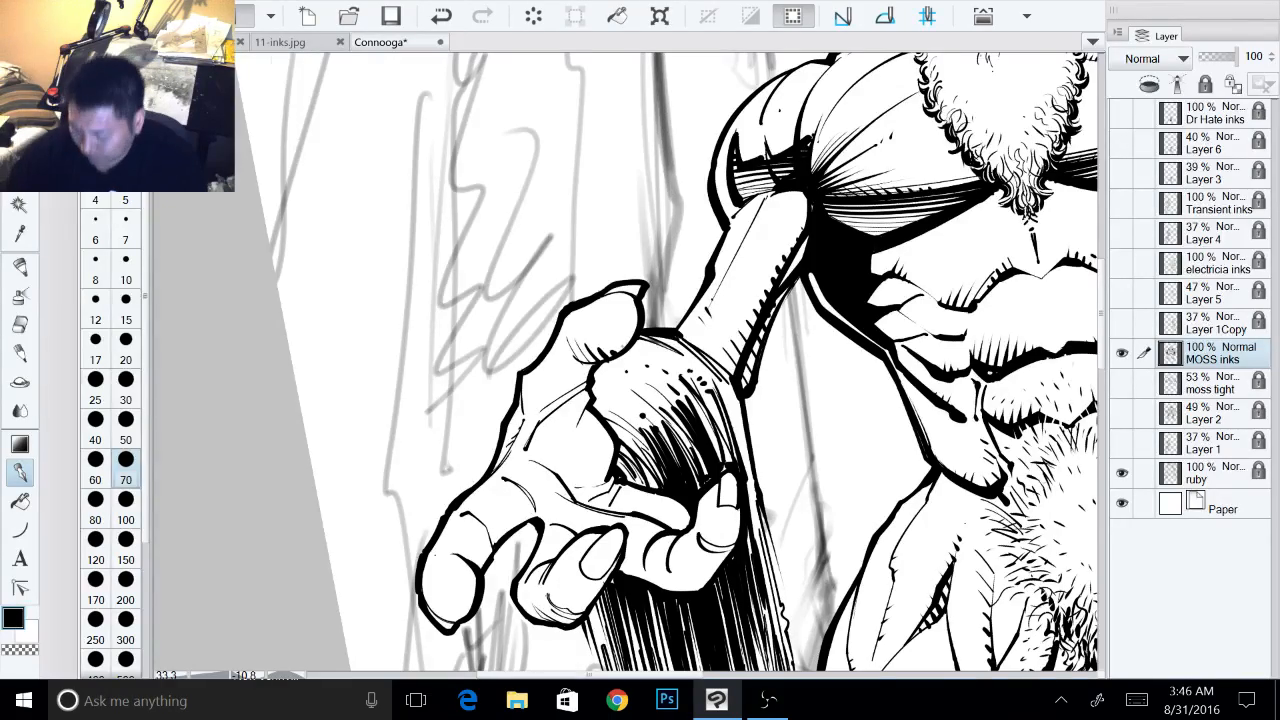
# - Rotate the canvas and add short parallel hatch lines along the curled finger nearest the body on the figure's right hand
pyautogui.moveTo(640, 430); pyautogui.dragTo(607, 258)
pyautogui.moveTo(640, 500); pyautogui.dragTo(677, 491)
pyautogui.moveTo(600, 400); pyautogui.dragTo(697, 357)
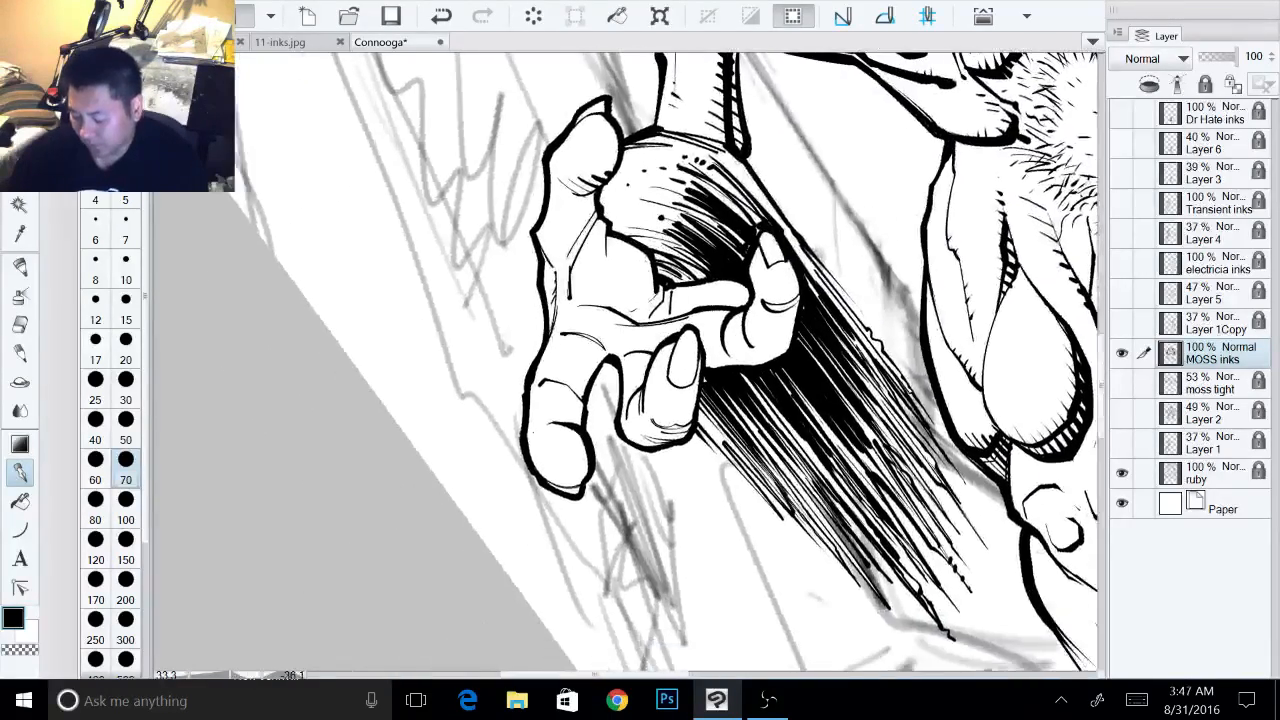
pyautogui.moveTo(640, 500); pyautogui.dragTo(676, 491)
pyautogui.moveTo(734, 194)
pyautogui.mouseDown()
pyautogui.moveTo(810, 222)
pyautogui.moveTo(789, 249)
pyautogui.mouseUp()
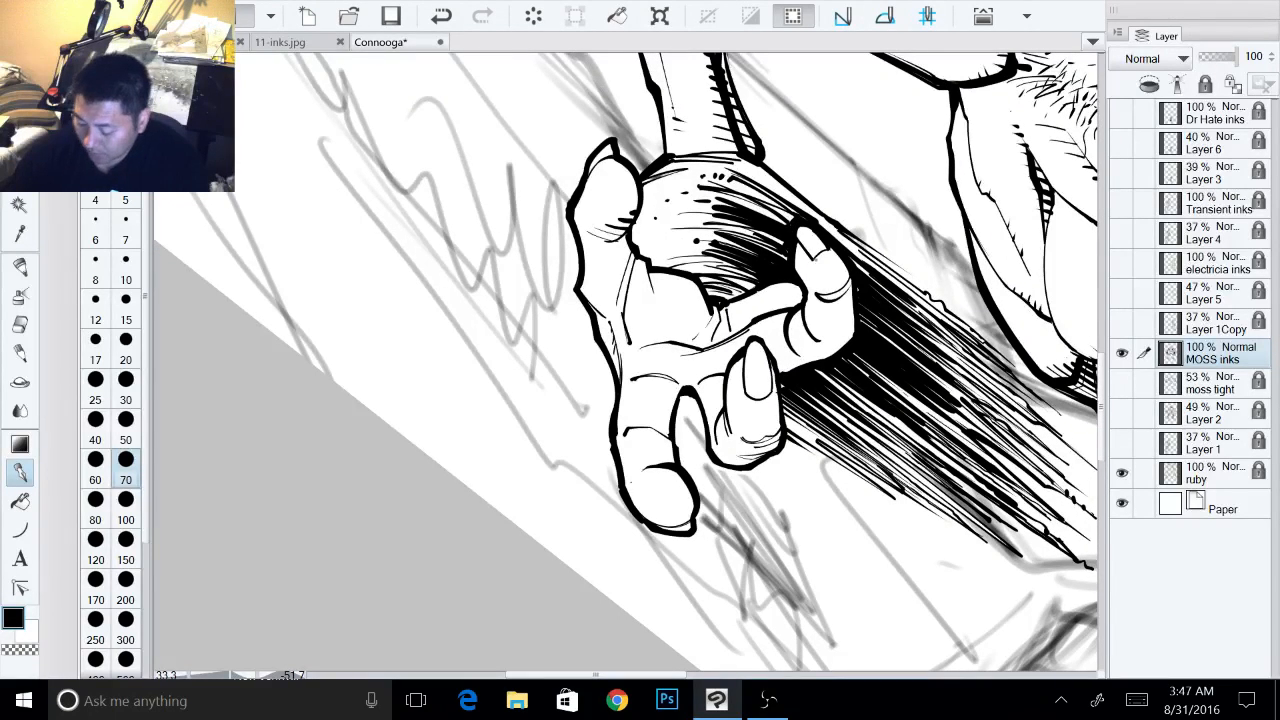
pyautogui.moveTo(800, 240); pyautogui.dragTo(735, 250)
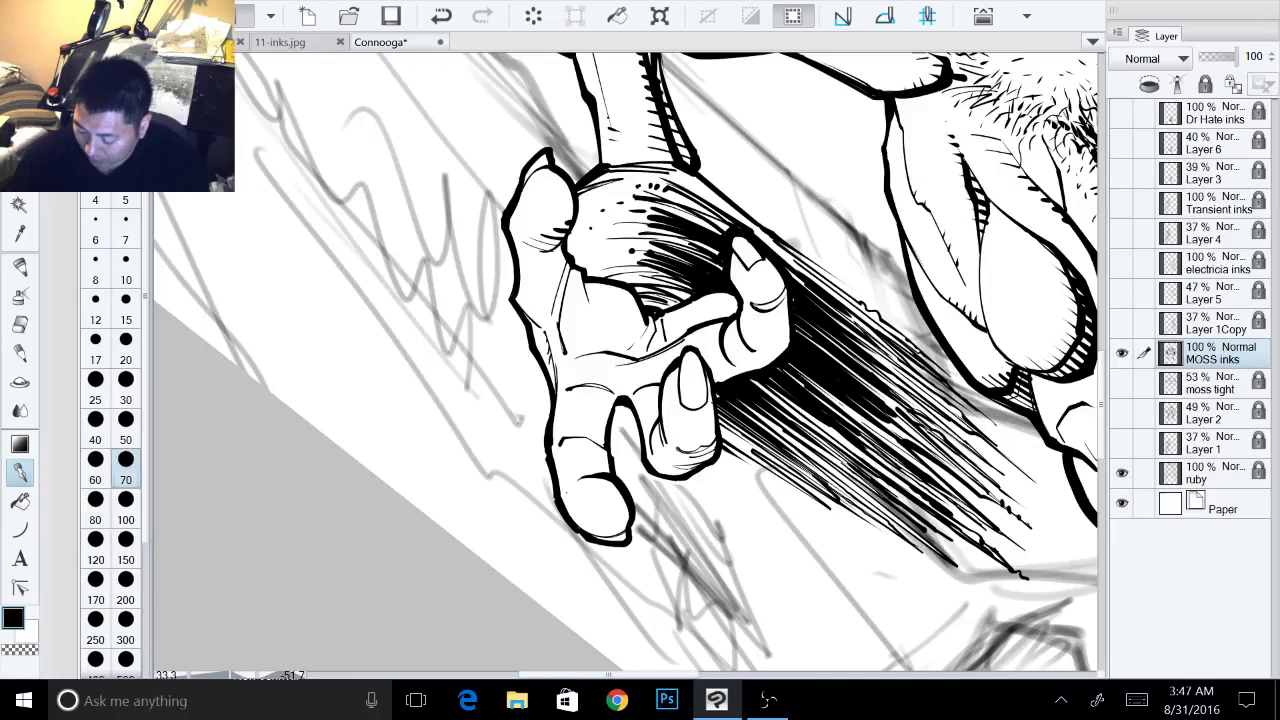
pyautogui.moveTo(758, 312)
pyautogui.mouseDown()
pyautogui.moveTo(761, 353)
pyautogui.moveTo(777, 351)
pyautogui.mouseUp()
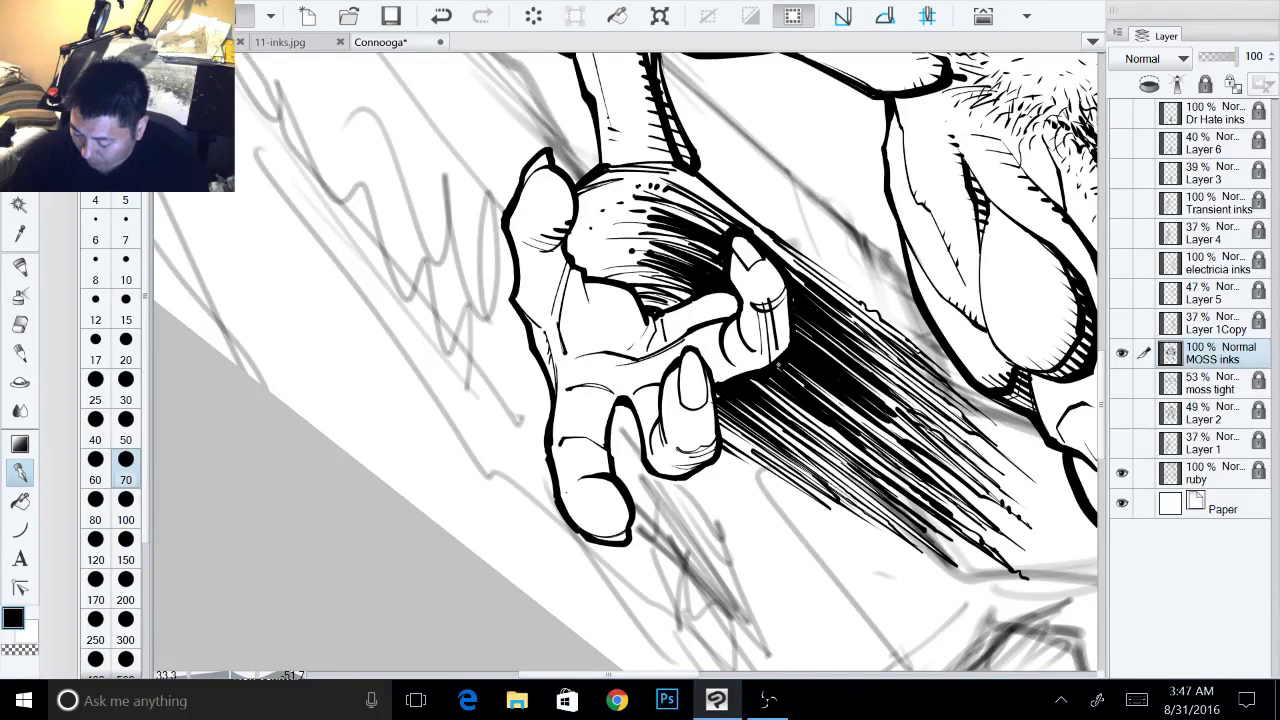
pyautogui.moveTo(775, 290)
pyautogui.mouseDown()
pyautogui.moveTo(787, 352)
pyautogui.moveTo(785, 292)
pyautogui.moveTo(788, 316)
pyautogui.mouseUp()
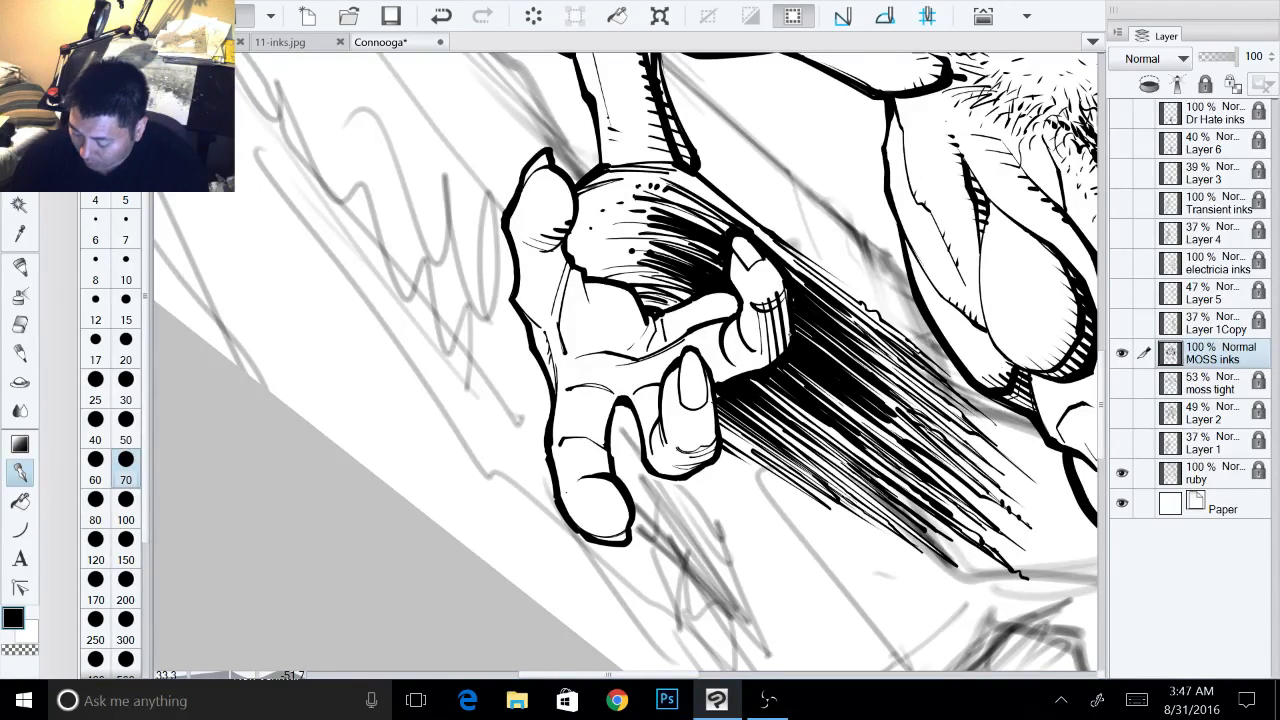
pyautogui.moveTo(700, 400); pyautogui.dragTo(741, 289)
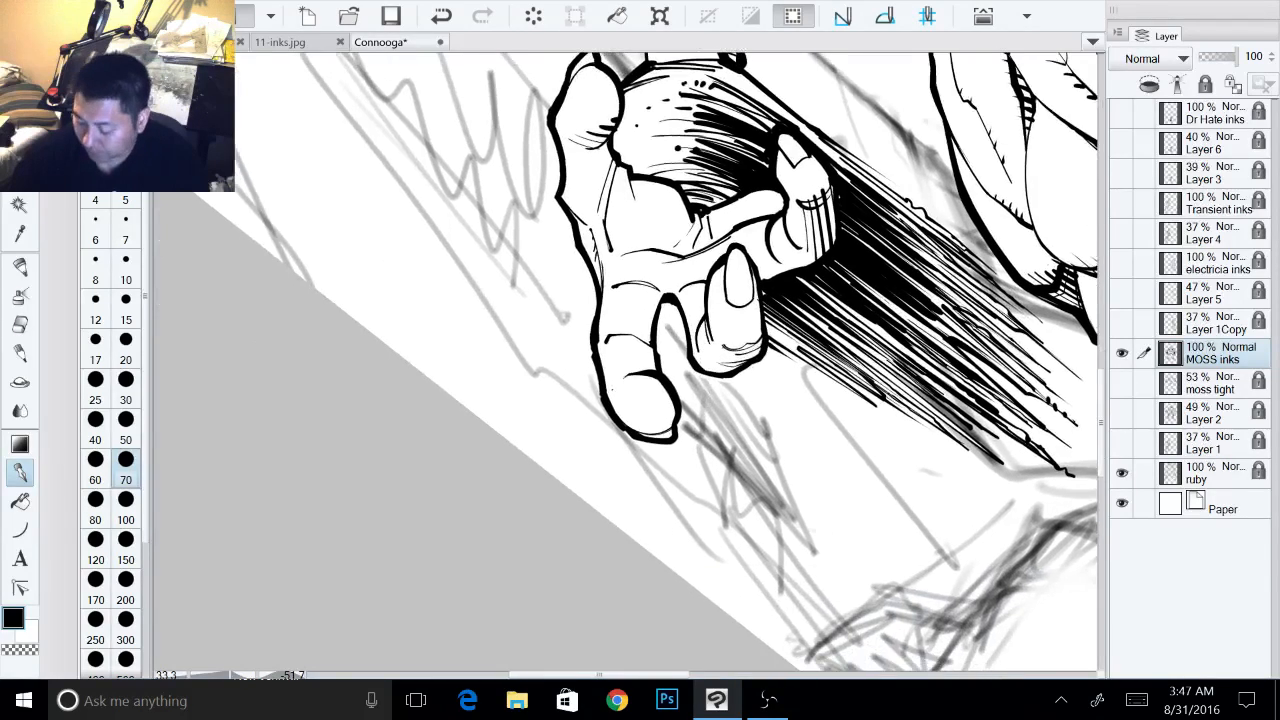
# - Rotate the canvas and hatch the underside of the middle curled fingertip on the figure's right hand
pyautogui.moveTo(800, 420); pyautogui.dragTo(809, 352)
pyautogui.moveTo(680, 400); pyautogui.dragTo(722, 408)
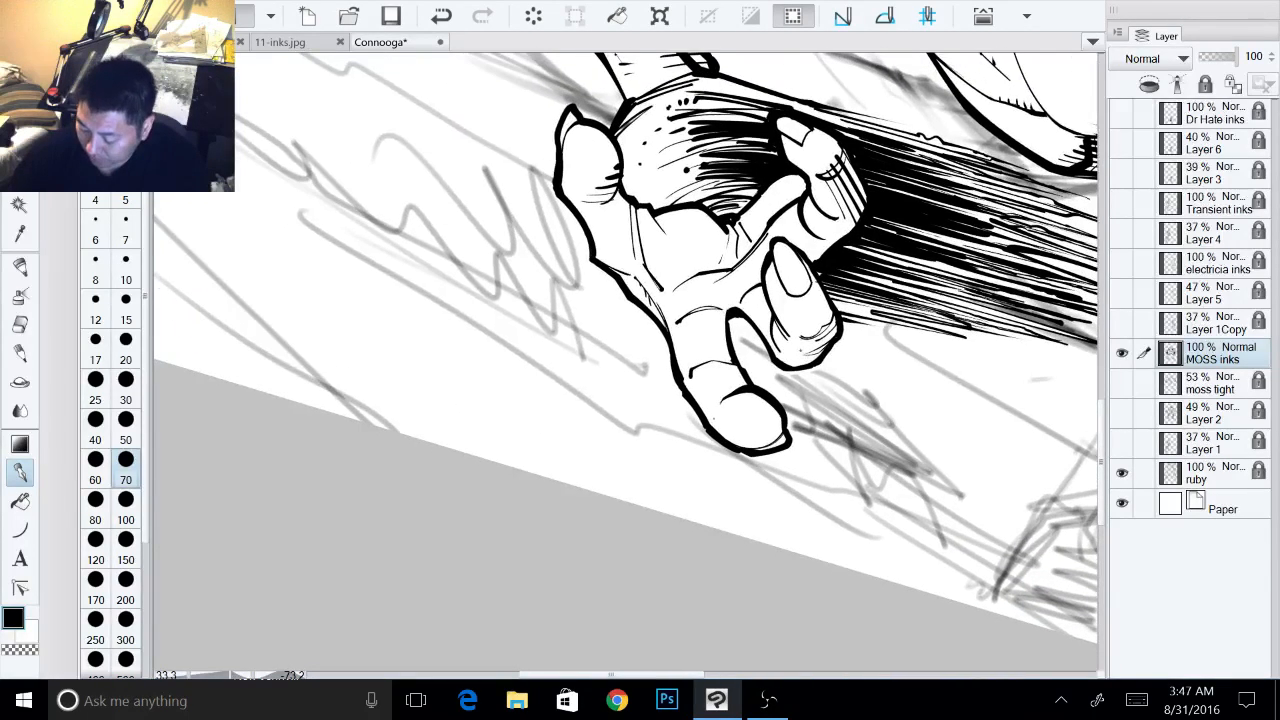
pyautogui.moveTo(802, 342)
pyautogui.mouseDown()
pyautogui.moveTo(797, 364)
pyautogui.moveTo(807, 354)
pyautogui.mouseUp()
pyautogui.moveTo(806, 350)
pyautogui.mouseDown()
pyautogui.moveTo(800, 372)
pyautogui.moveTo(821, 348)
pyautogui.moveTo(783, 438)
pyautogui.mouseUp()
pyautogui.moveTo(783, 438)
pyautogui.mouseDown()
pyautogui.moveTo(806, 349)
pyautogui.moveTo(804, 391)
pyautogui.mouseUp()
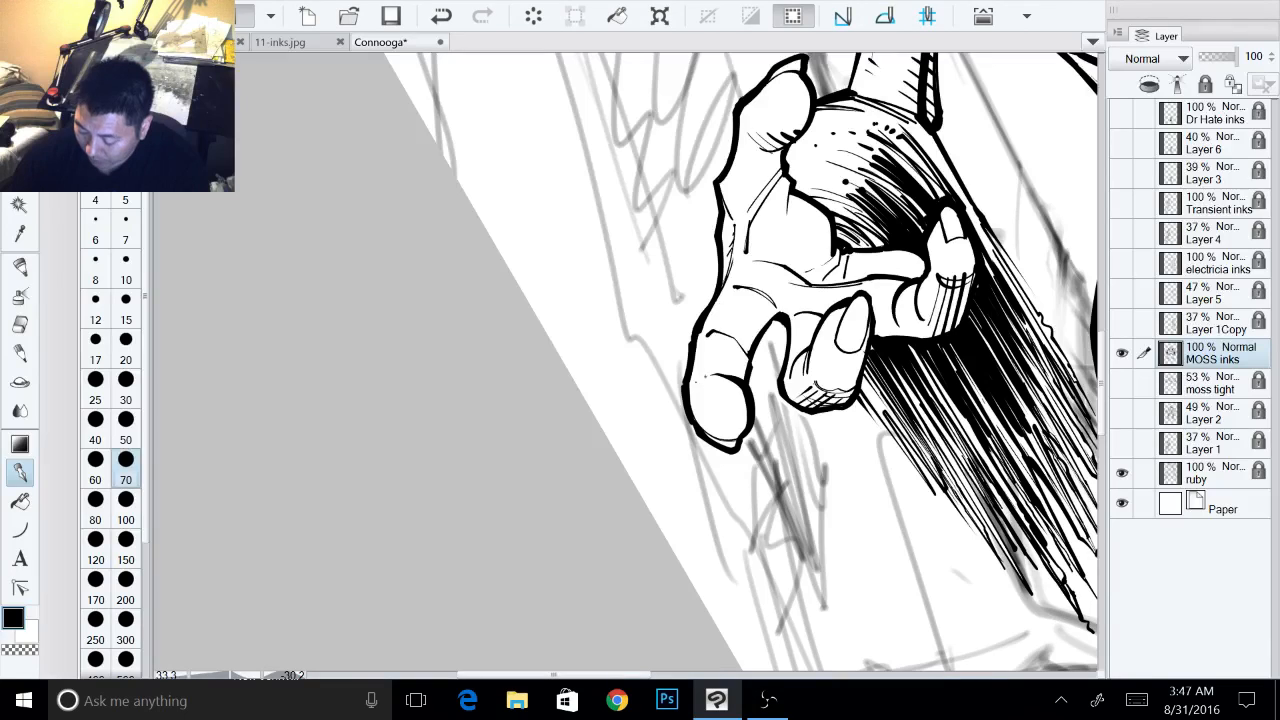
# - Add short hatch marks at the index finger and palm creases of the figure's right hand, plus a row of dots on the palm
pyautogui.moveTo(707, 377)
pyautogui.mouseDown()
pyautogui.moveTo(703, 403)
pyautogui.moveTo(721, 383)
pyautogui.mouseUp()
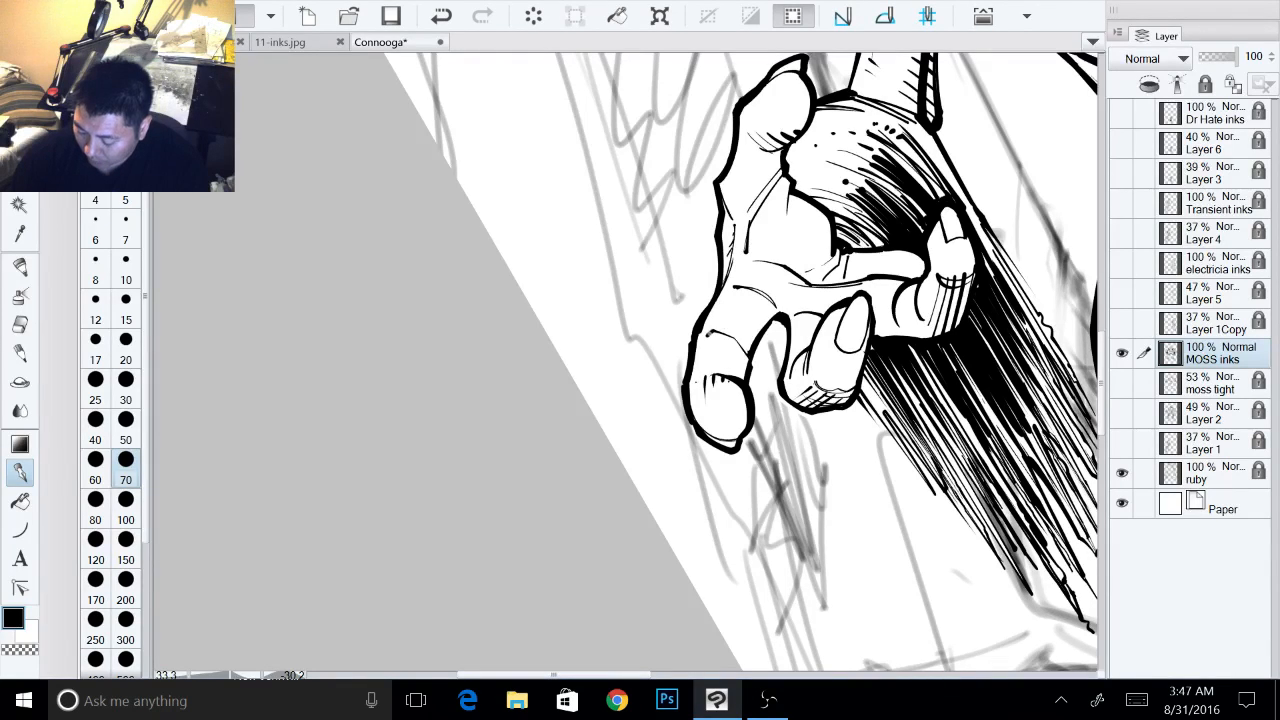
pyautogui.moveTo(716, 329); pyautogui.dragTo(720, 339)
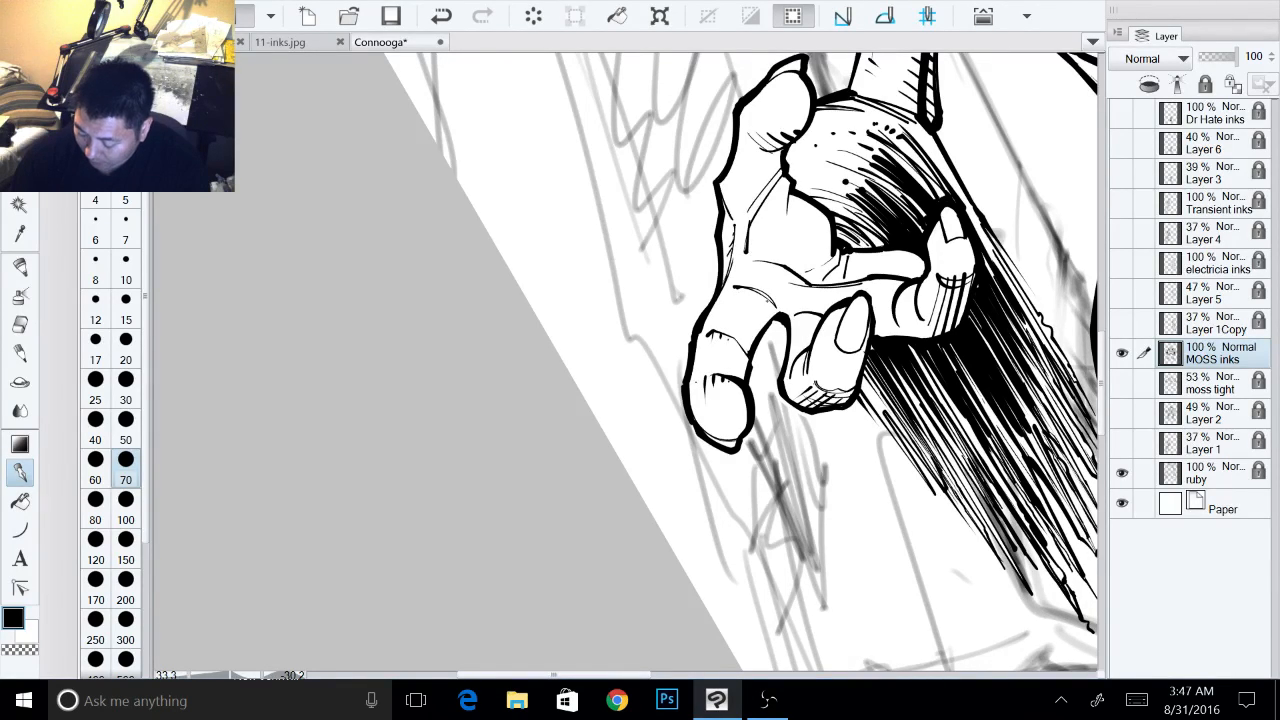
pyautogui.moveTo(760, 297); pyautogui.dragTo(793, 275)
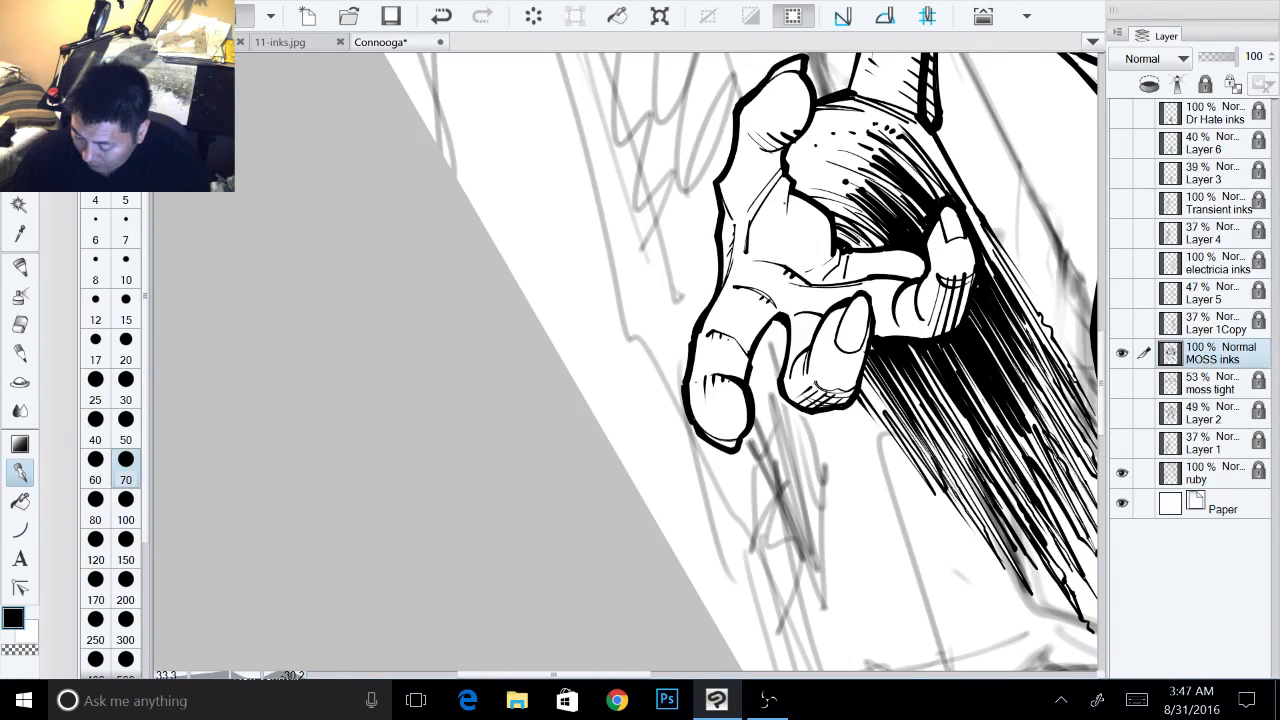
pyautogui.click(786, 212)
pyautogui.click(786, 222)
pyautogui.click(790, 236)
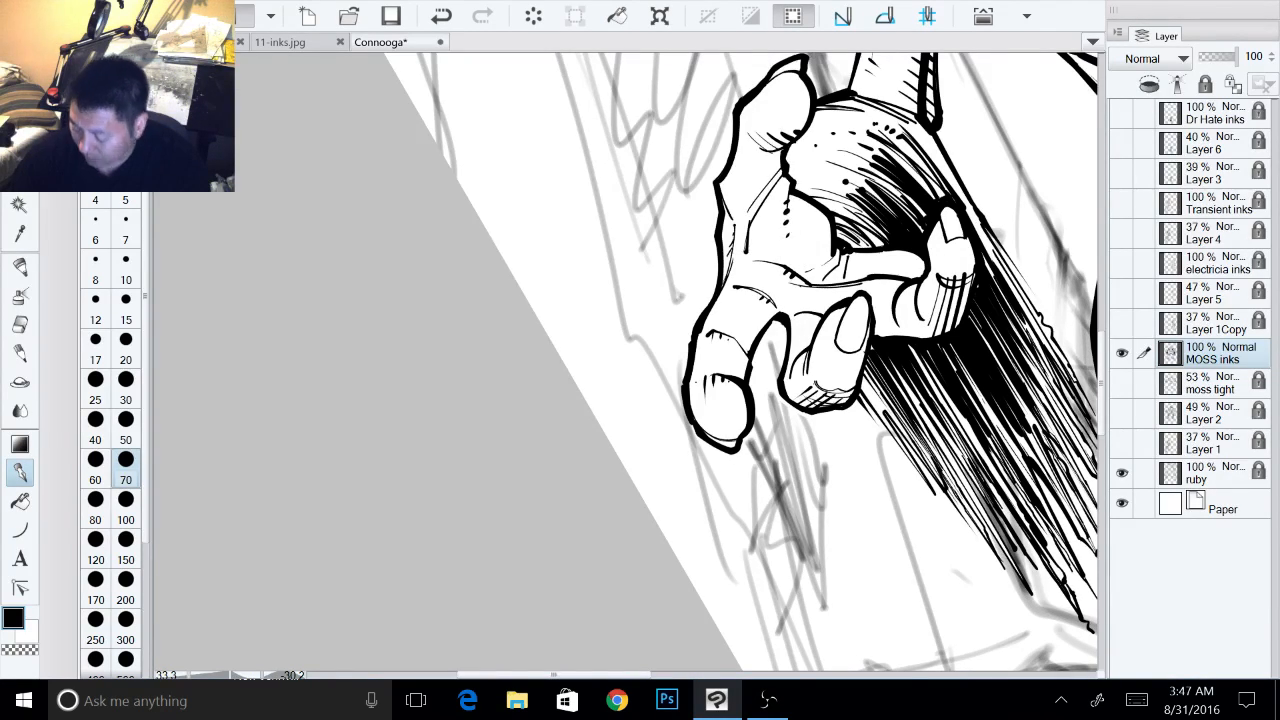
# - Add short parallel hatch lines along the curled finger nearest the body on the figure's left hand
pyautogui.moveTo(950, 300)
pyautogui.mouseDown()
pyautogui.moveTo(806, 305)
pyautogui.moveTo(560, 346)
pyautogui.moveTo(410, 405)
pyautogui.moveTo(190, 440)
pyautogui.mouseUp()
pyautogui.moveTo(690, 200)
pyautogui.mouseDown()
pyautogui.moveTo(647, 435)
pyautogui.moveTo(558, 548)
pyautogui.mouseUp()
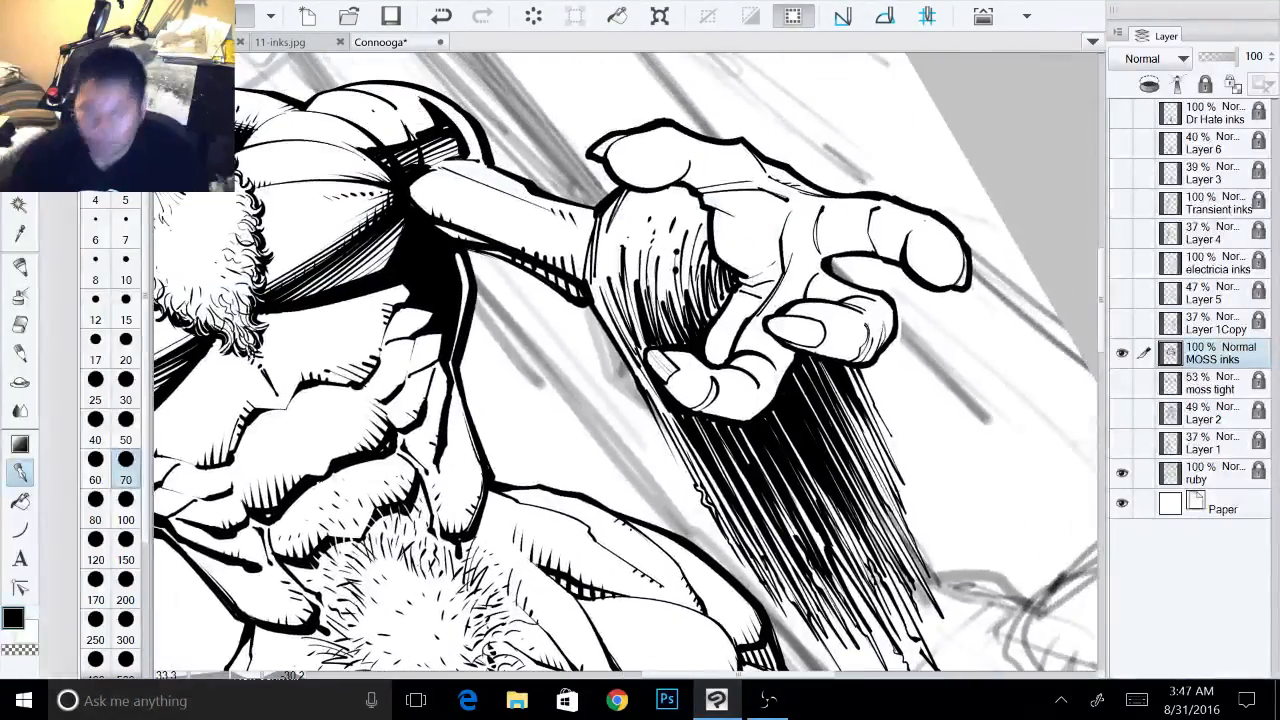
pyautogui.moveTo(968, 270); pyautogui.dragTo(915, 568)
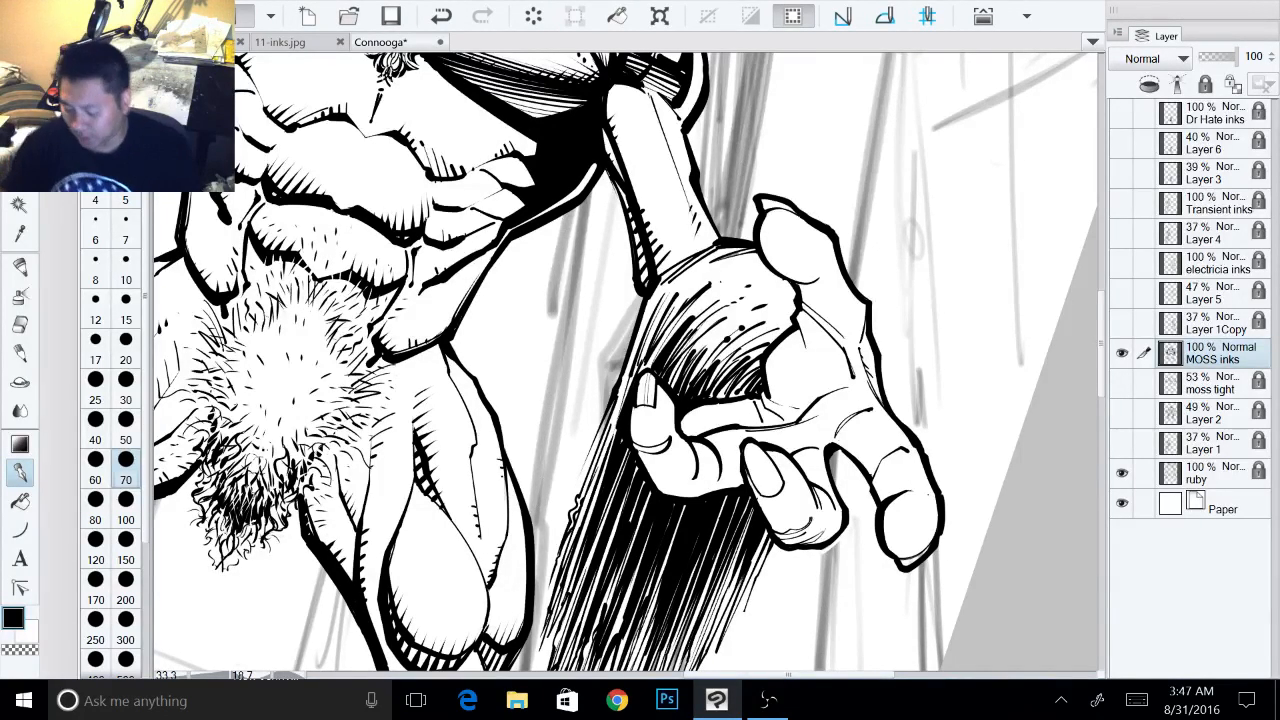
pyautogui.moveTo(628, 480); pyautogui.dragTo(654, 402)
pyautogui.moveTo(628, 360); pyautogui.dragTo(740, 446)
pyautogui.moveTo(724, 397)
pyautogui.mouseDown()
pyautogui.moveTo(746, 446)
pyautogui.moveTo(750, 418)
pyautogui.moveTo(765, 449)
pyautogui.mouseUp()
pyautogui.moveTo(740, 385); pyautogui.dragTo(764, 431)
pyautogui.moveTo(979, 379)
pyautogui.mouseDown()
pyautogui.moveTo(923, 325)
pyautogui.moveTo(887, 363)
pyautogui.moveTo(883, 408)
pyautogui.mouseUp()
pyautogui.moveTo(760, 480); pyautogui.dragTo(758, 329)
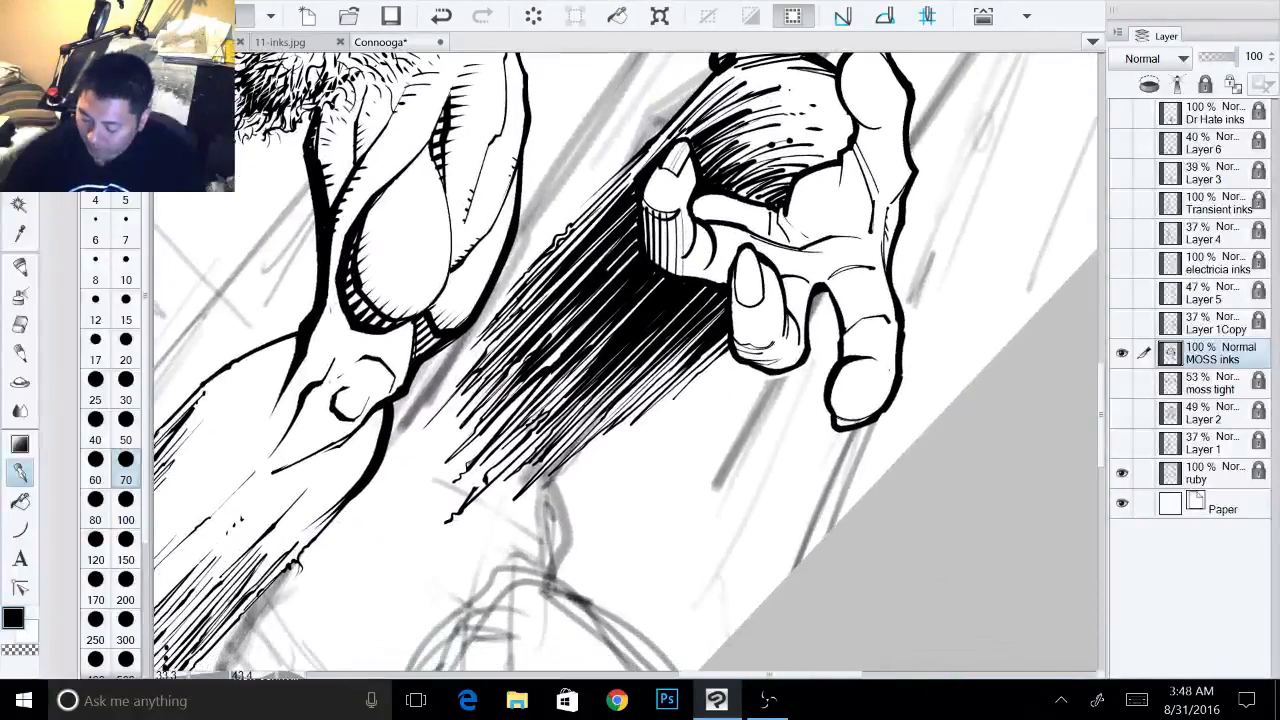
# - Hatch the middle curled fingertip, the index fingertip and the finger creases on the figure's left hand
pyautogui.moveTo(888, 118); pyautogui.dragTo(971, 270)
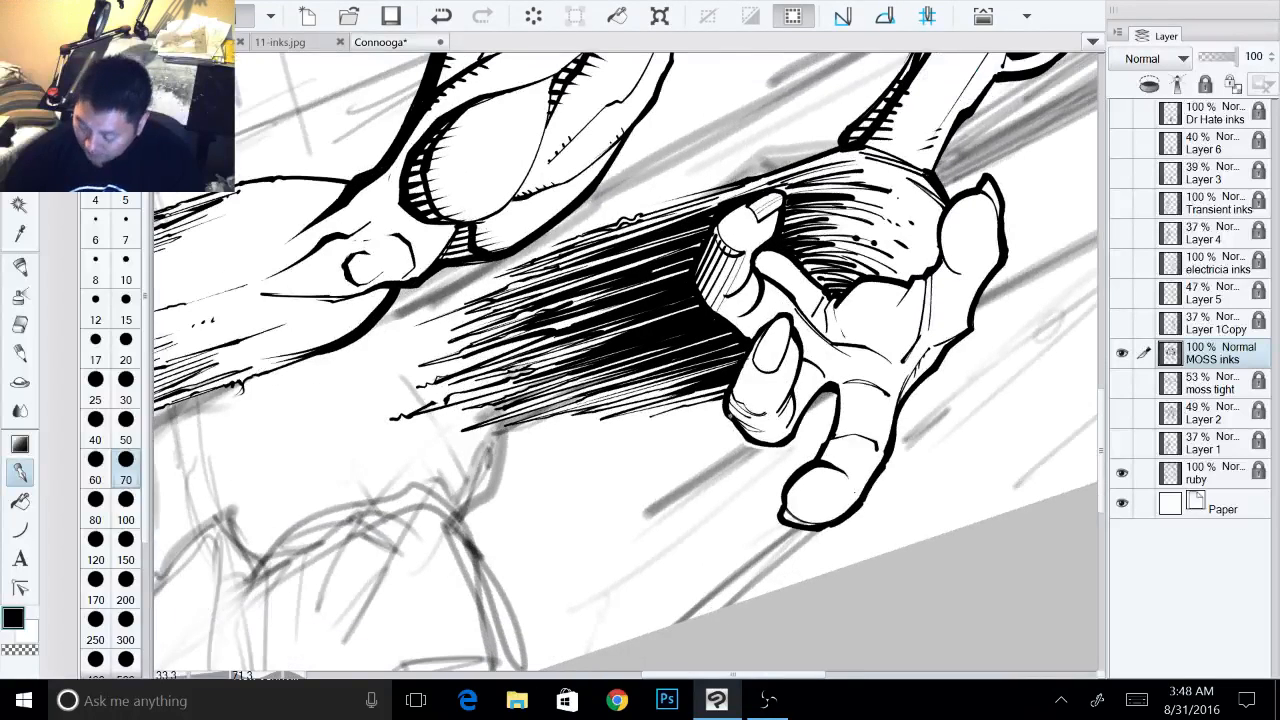
pyautogui.moveTo(742, 418); pyautogui.dragTo(756, 434)
pyautogui.moveTo(754, 430)
pyautogui.mouseDown()
pyautogui.moveTo(762, 446)
pyautogui.moveTo(764, 432)
pyautogui.mouseUp()
pyautogui.moveTo(764, 434)
pyautogui.mouseDown()
pyautogui.moveTo(770, 446)
pyautogui.moveTo(771, 433)
pyautogui.mouseUp()
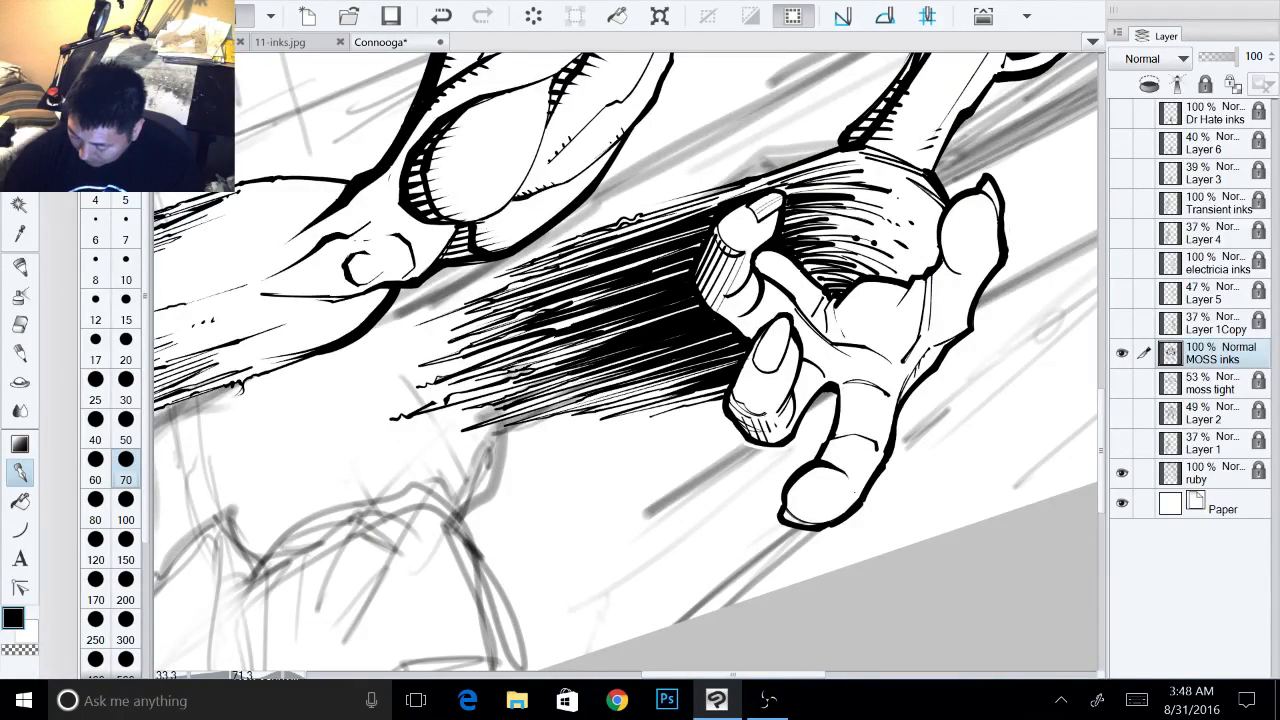
pyautogui.moveTo(786, 501); pyautogui.dragTo(827, 526)
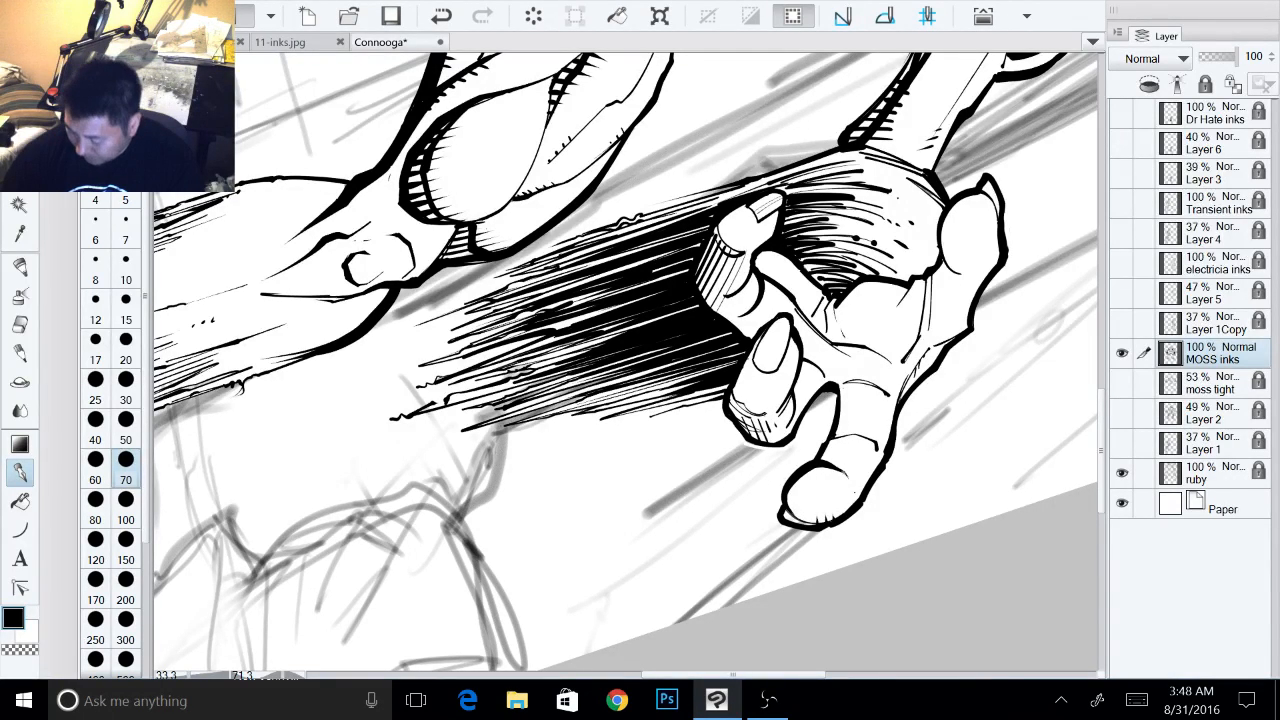
pyautogui.moveTo(842, 469); pyautogui.dragTo(846, 481)
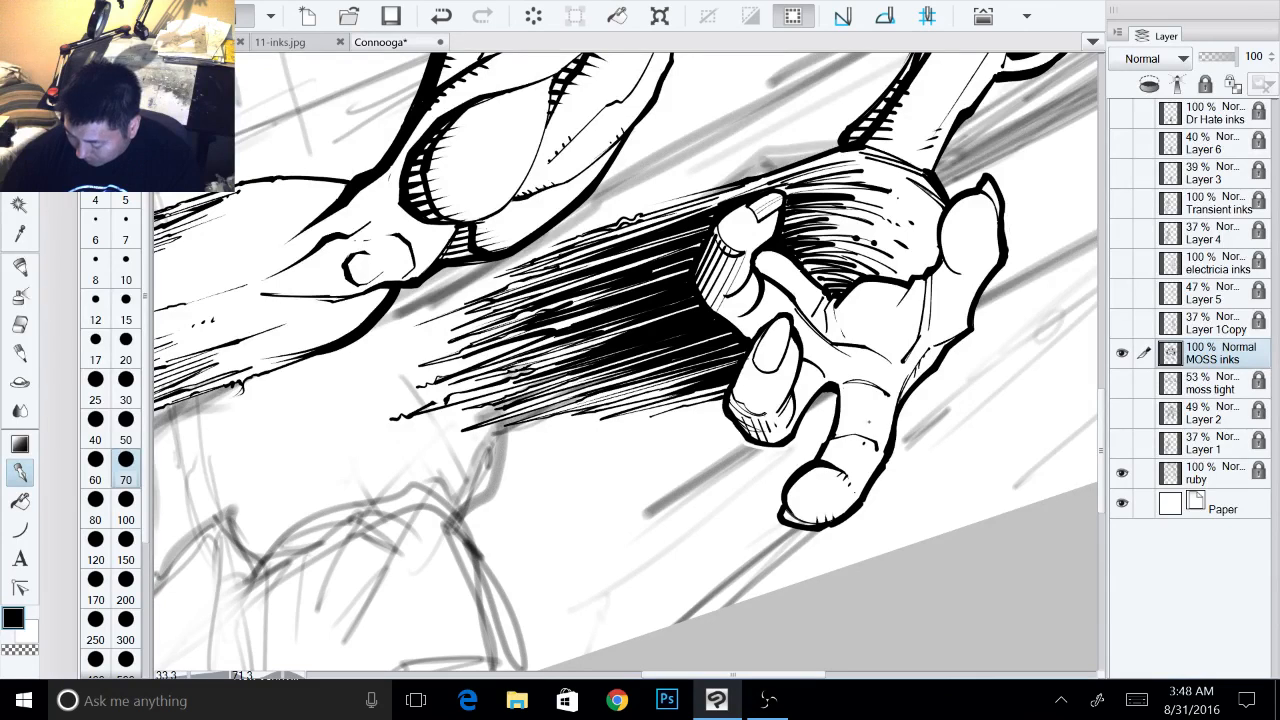
pyautogui.moveTo(841, 343); pyautogui.dragTo(851, 359)
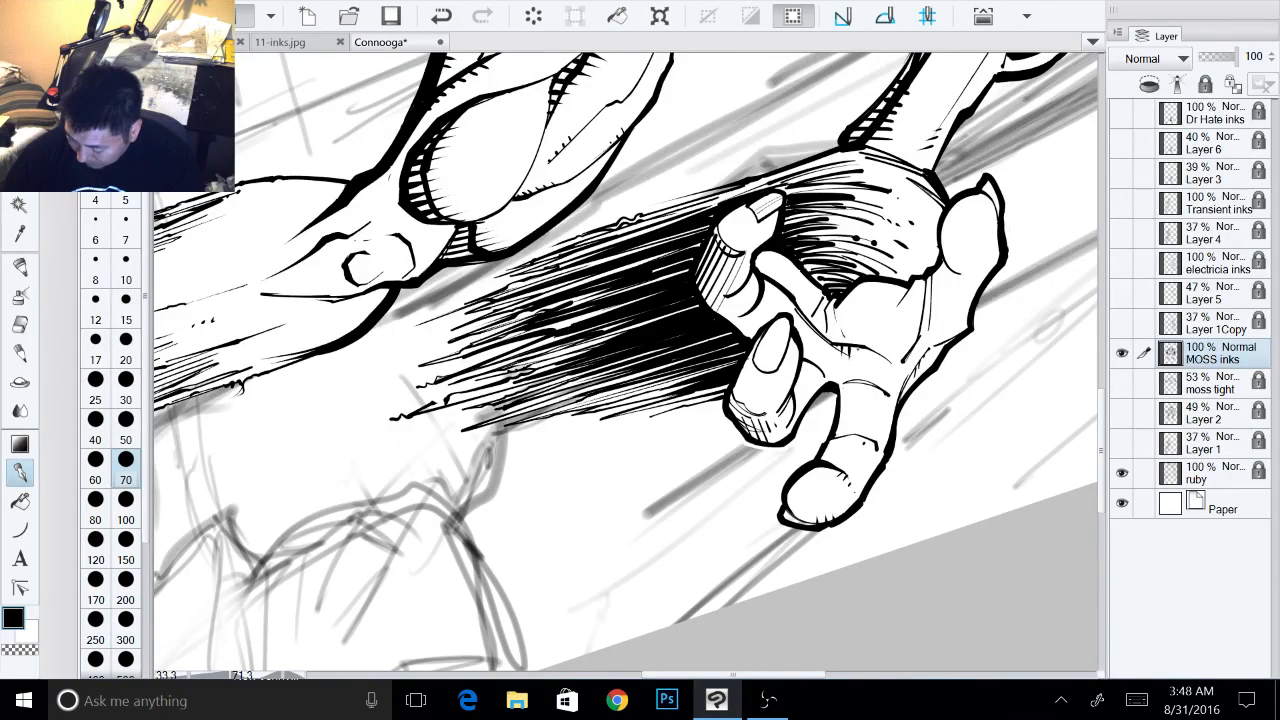
# - Add short hatch marks and dots across the palm, folded finger and thumb of the figure's left hand
pyautogui.moveTo(857, 296)
pyautogui.mouseDown()
pyautogui.moveTo(837, 314)
pyautogui.moveTo(841, 331)
pyautogui.mouseUp()
pyautogui.moveTo(851, 327); pyautogui.dragTo(843, 337)
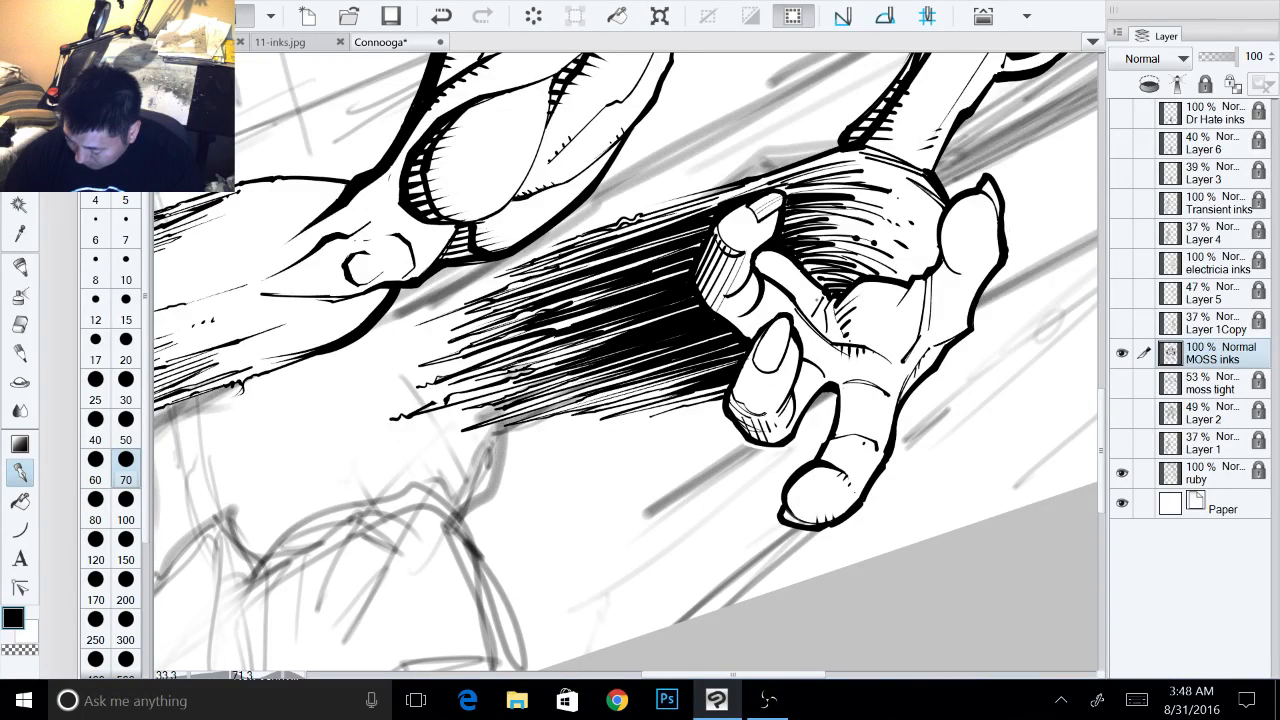
pyautogui.moveTo(816, 293); pyautogui.dragTo(810, 301)
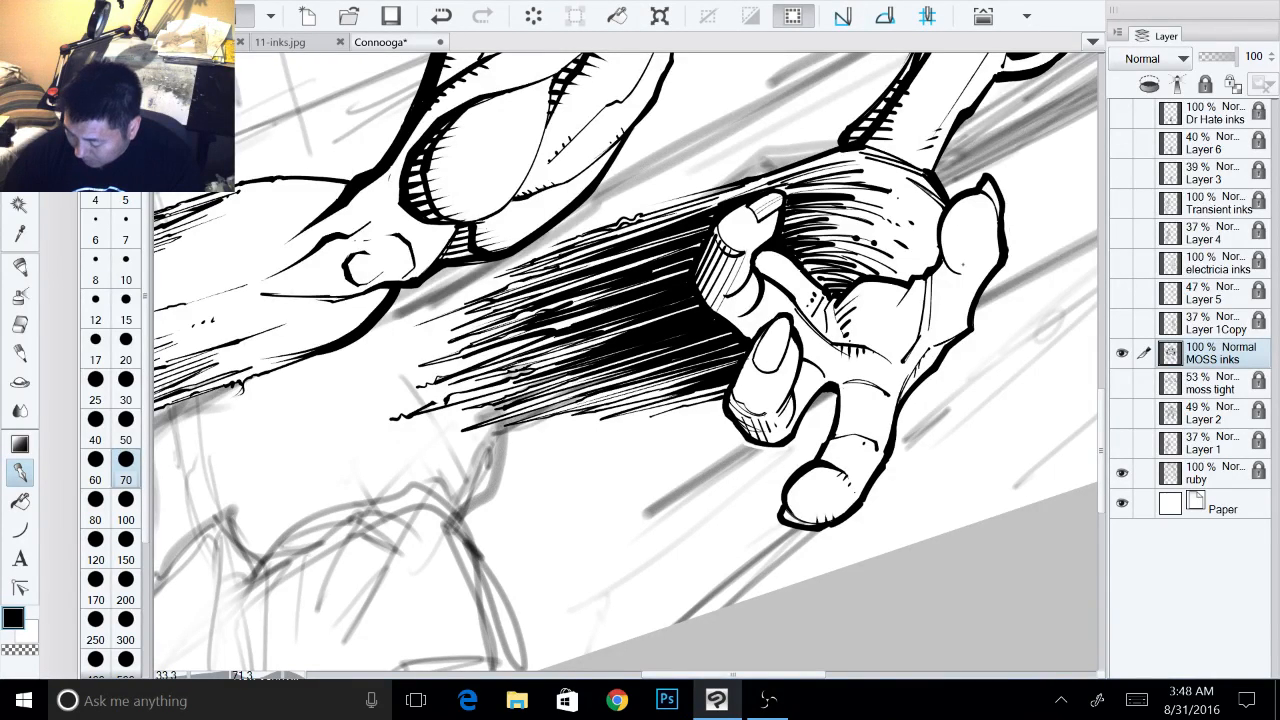
pyautogui.moveTo(953, 247); pyautogui.dragTo(947, 271)
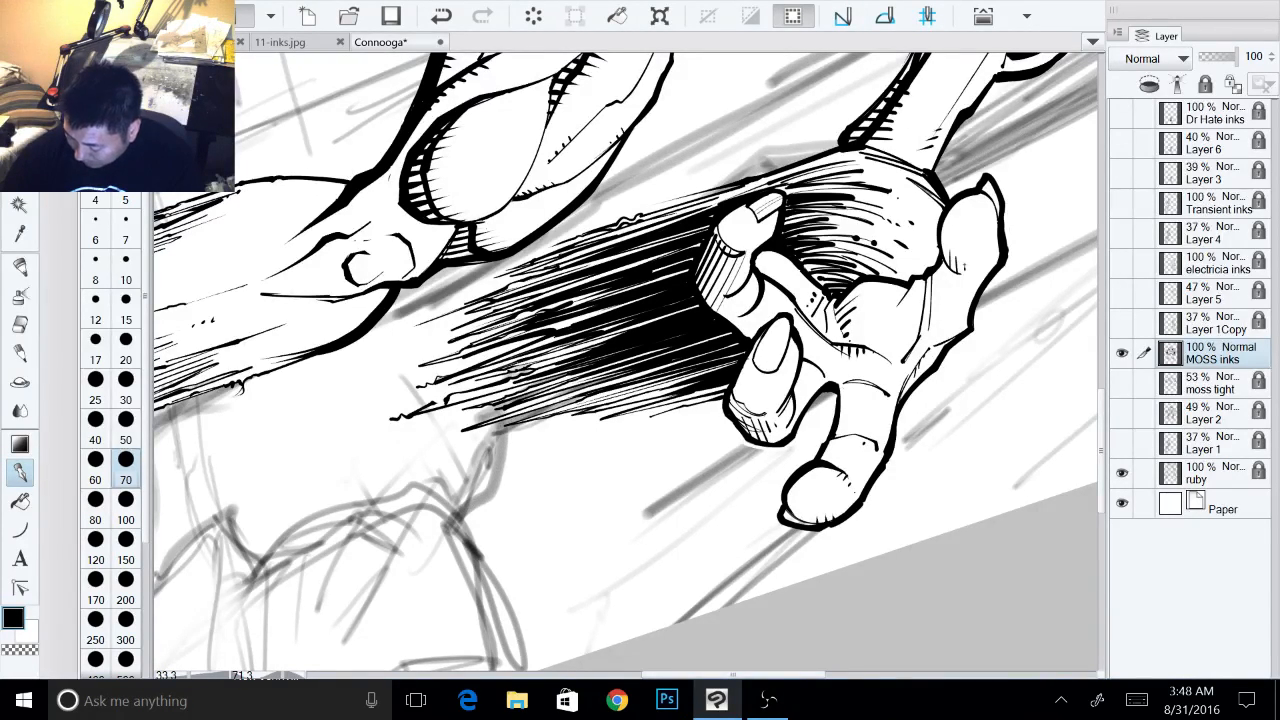
pyautogui.moveTo(942, 303); pyautogui.dragTo(936, 315)
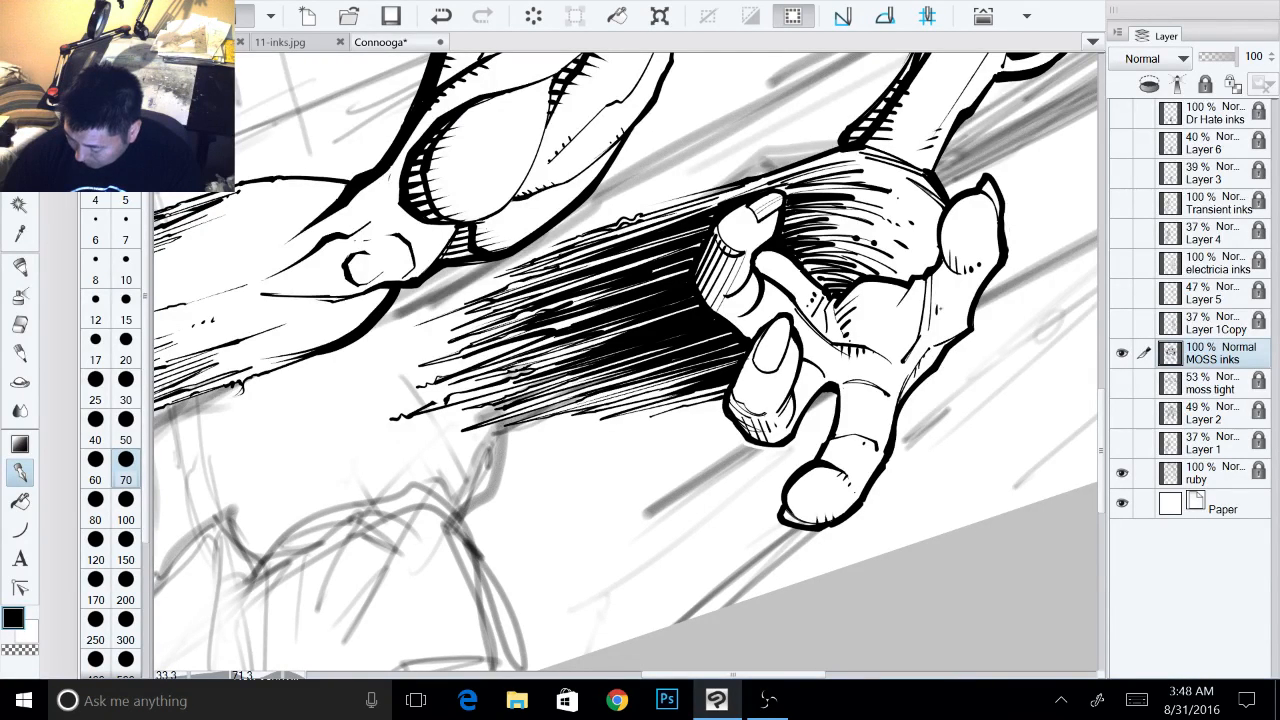
pyautogui.moveTo(985, 177); pyautogui.dragTo(988, 197)
# - Examine the inked figure as a whole and up close, checking the hands, hanging strands, legs and torso
pyautogui.moveTo(909, 414); pyautogui.dragTo(825, 495)
pyautogui.scroll(-1, 905, 358)
pyautogui.moveTo(870, 420); pyautogui.dragTo(875, 332)
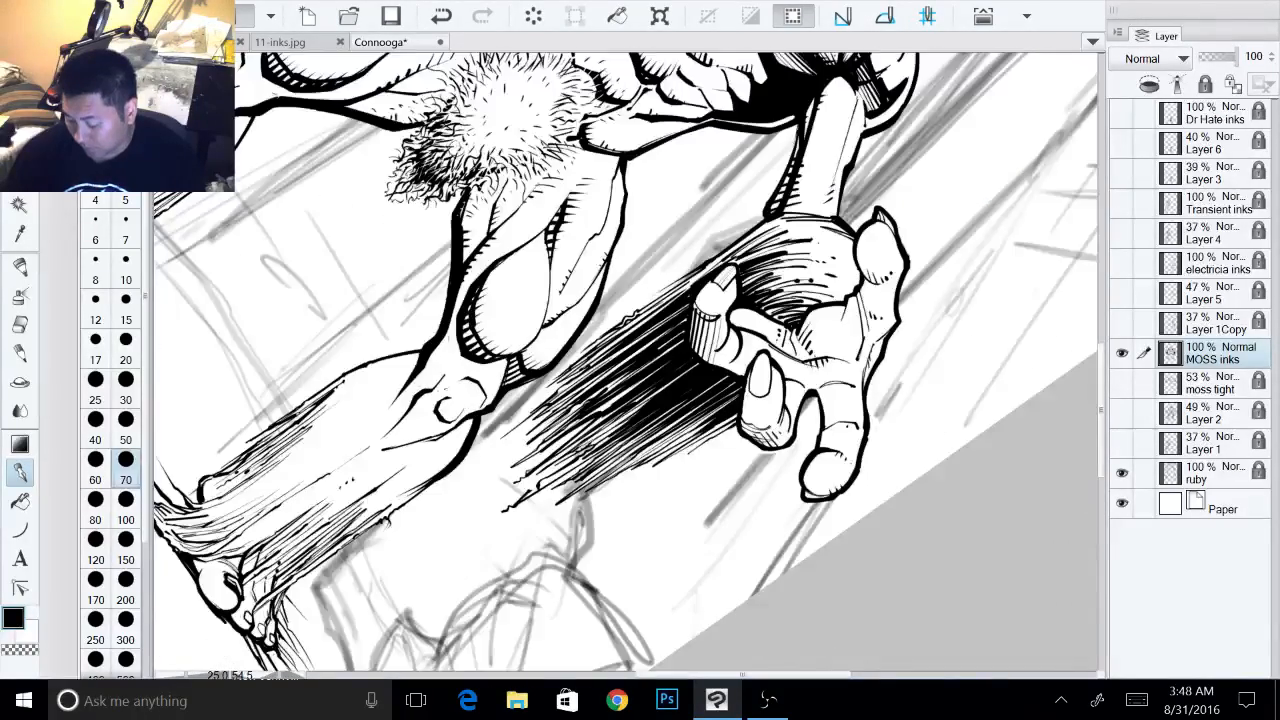
pyautogui.moveTo(850, 290); pyautogui.dragTo(843, 481)
pyautogui.moveTo(865, 410); pyautogui.dragTo(862, 318)
pyautogui.moveTo(800, 400); pyautogui.dragTo(775, 315)
pyautogui.moveTo(747, 451); pyautogui.dragTo(754, 369)
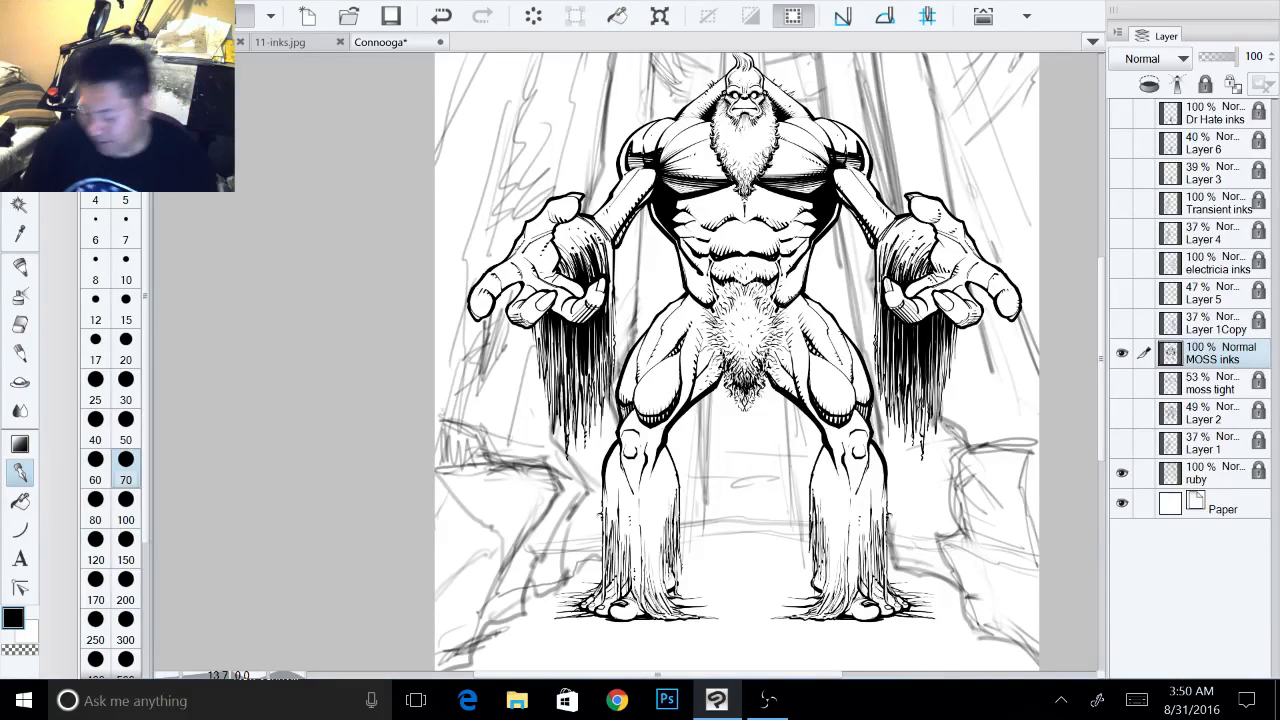
pyautogui.moveTo(740, 430); pyautogui.dragTo(716, 348)
pyautogui.scroll(2, 867, 394)
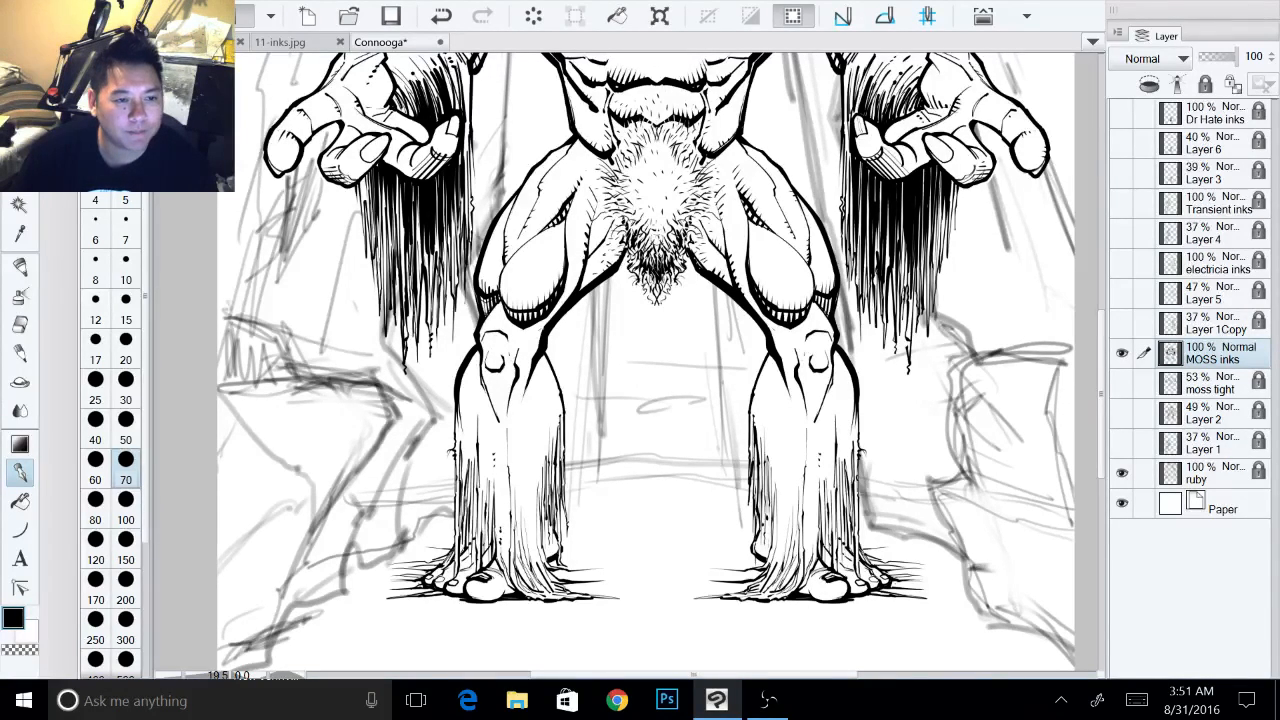
pyautogui.moveTo(660, 370)
pyautogui.mouseDown()
pyautogui.moveTo(617, 339)
pyautogui.moveTo(531, 490)
pyautogui.moveTo(511, 416)
pyautogui.moveTo(528, 375)
pyautogui.moveTo(538, 435)
pyautogui.mouseUp()
pyautogui.scroll(3, 365, 384)
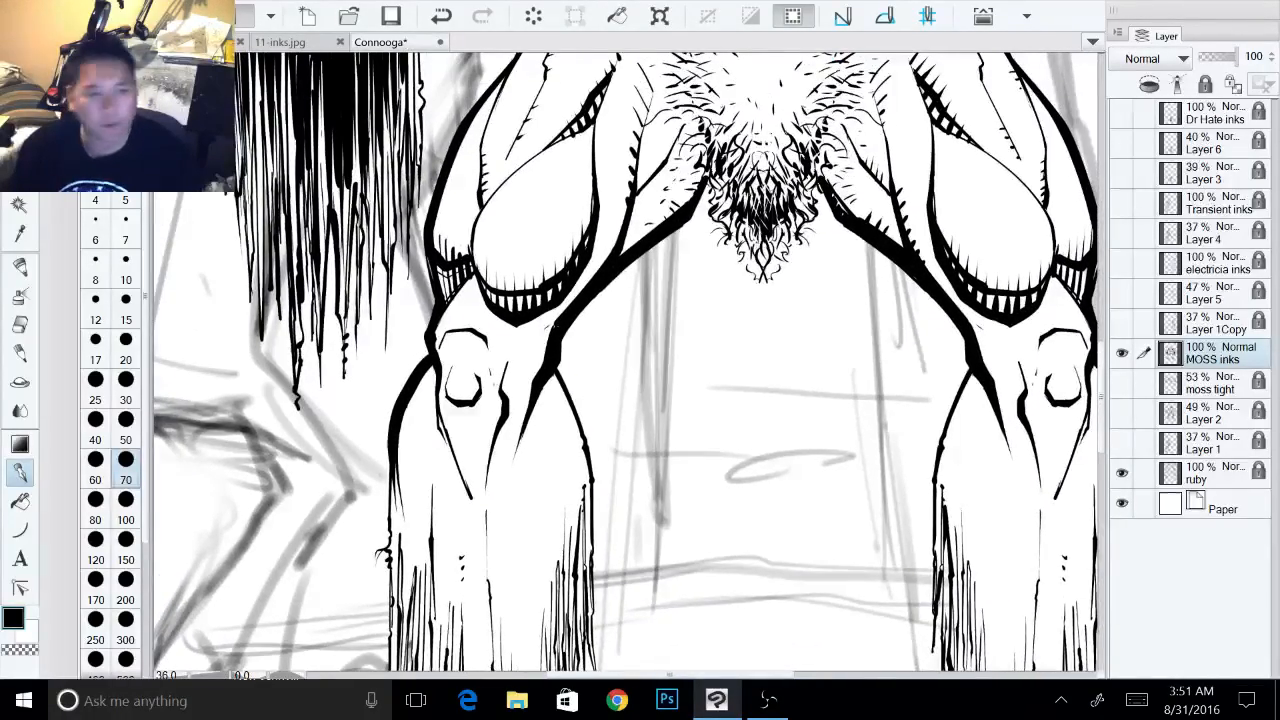
pyautogui.scroll(-3, 398, 435)
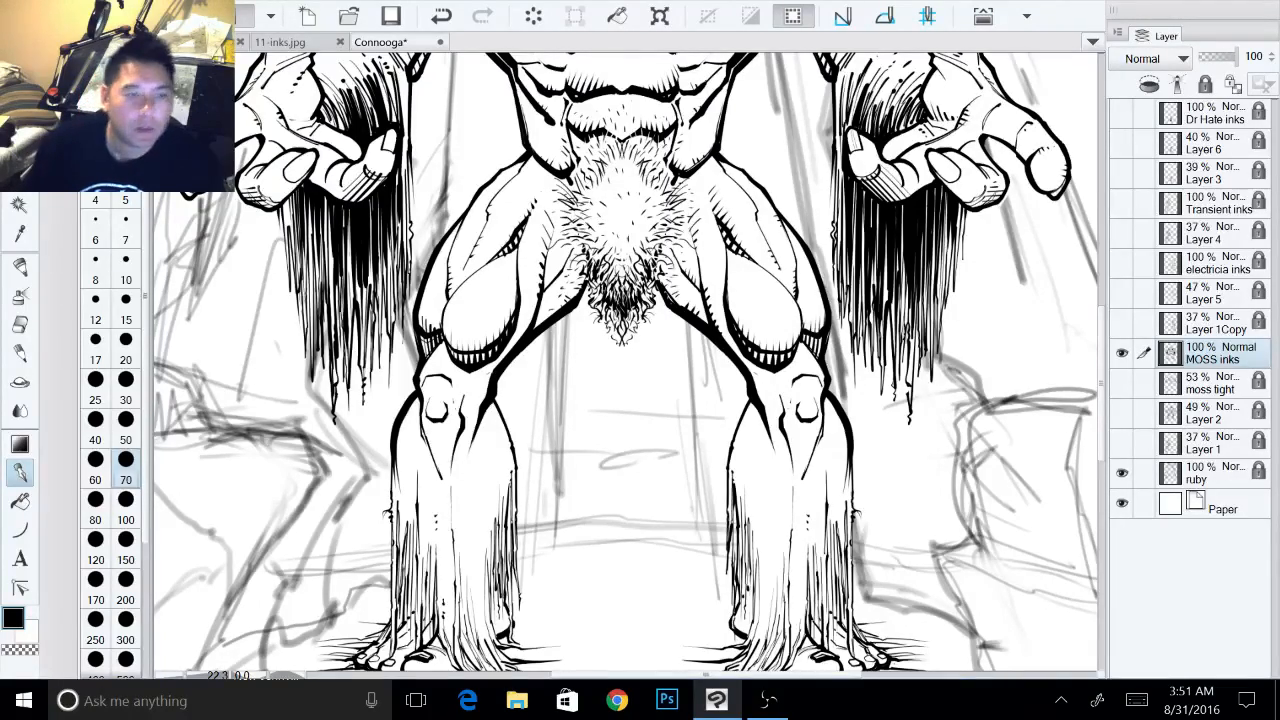
pyautogui.scroll(5, 628, 362)
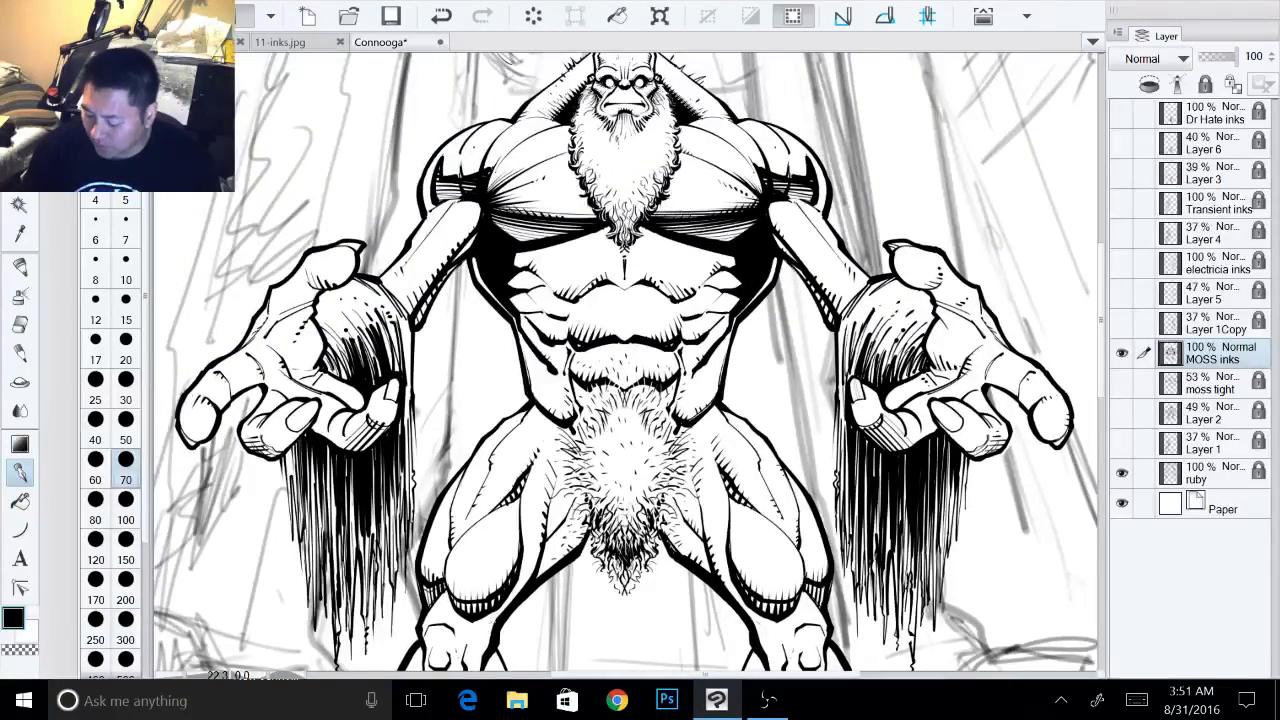
pyautogui.scroll(-5, 628, 362)
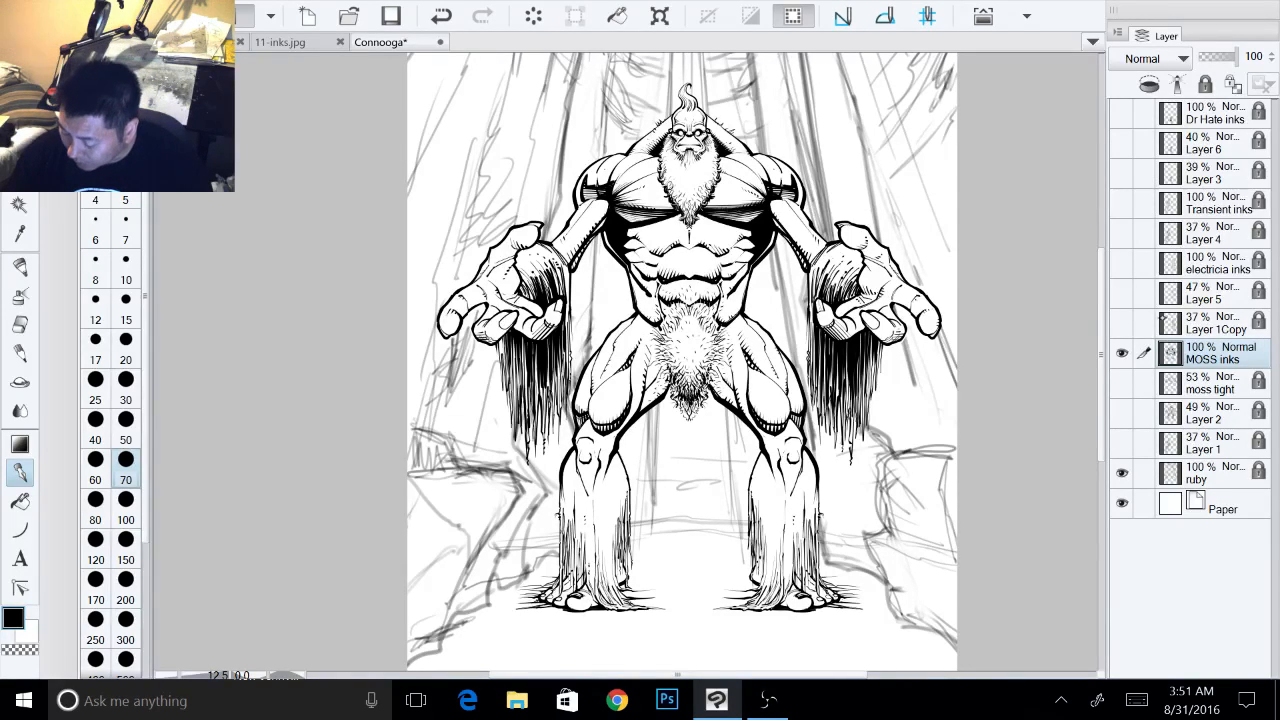
# - Hide the MOSS inks layer and show the electricia inks layer to examine the long-haired woman's line art
pyautogui.click(1121, 353)
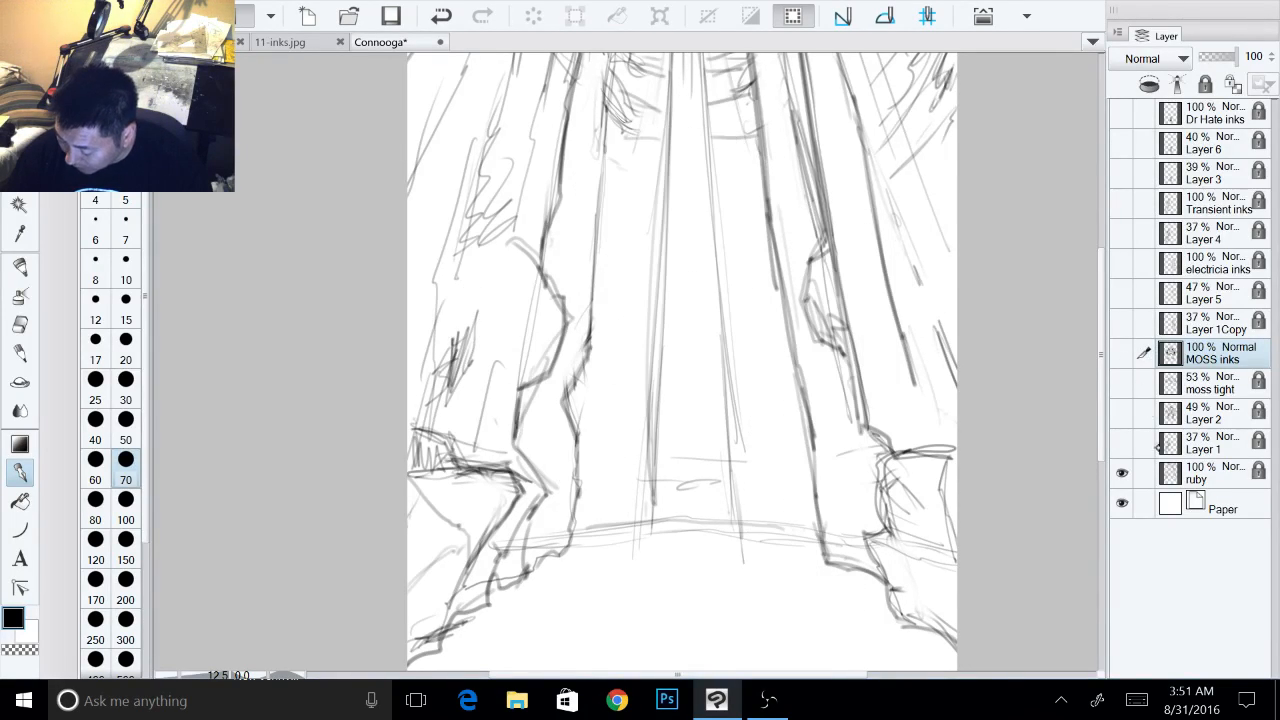
pyautogui.click(1121, 262)
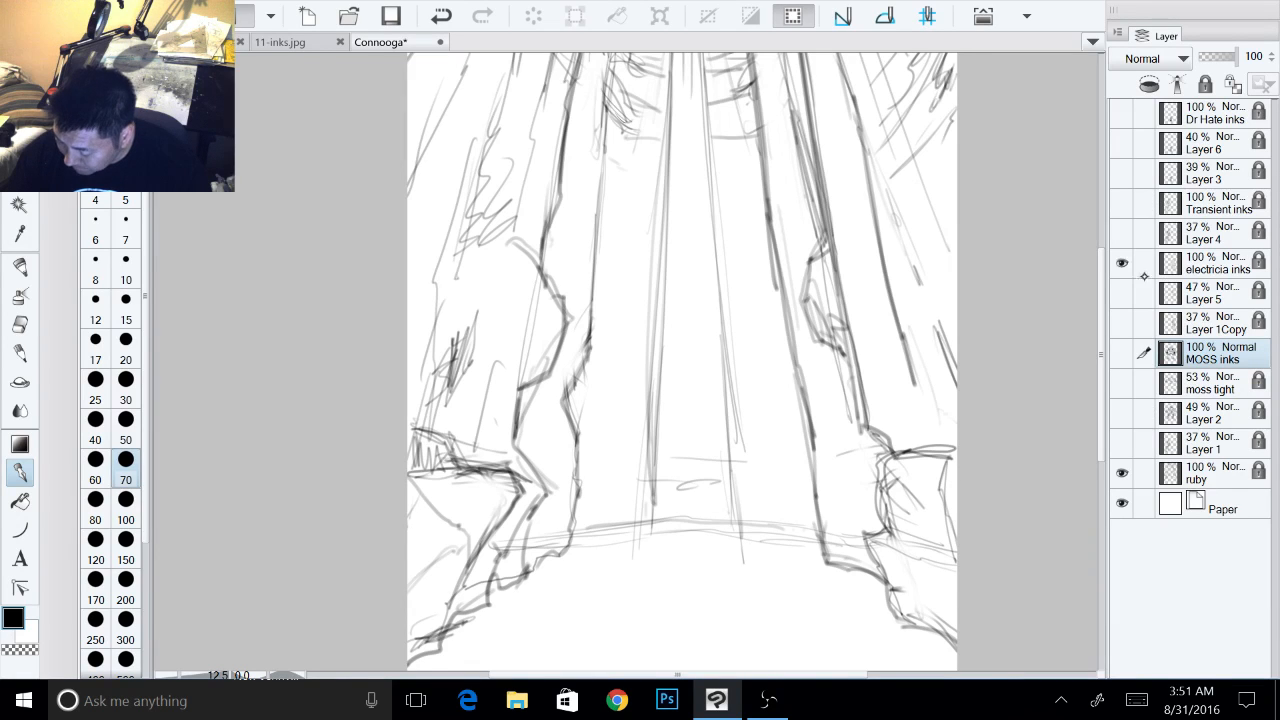
pyautogui.moveTo(868, 610); pyautogui.dragTo(796, 485)
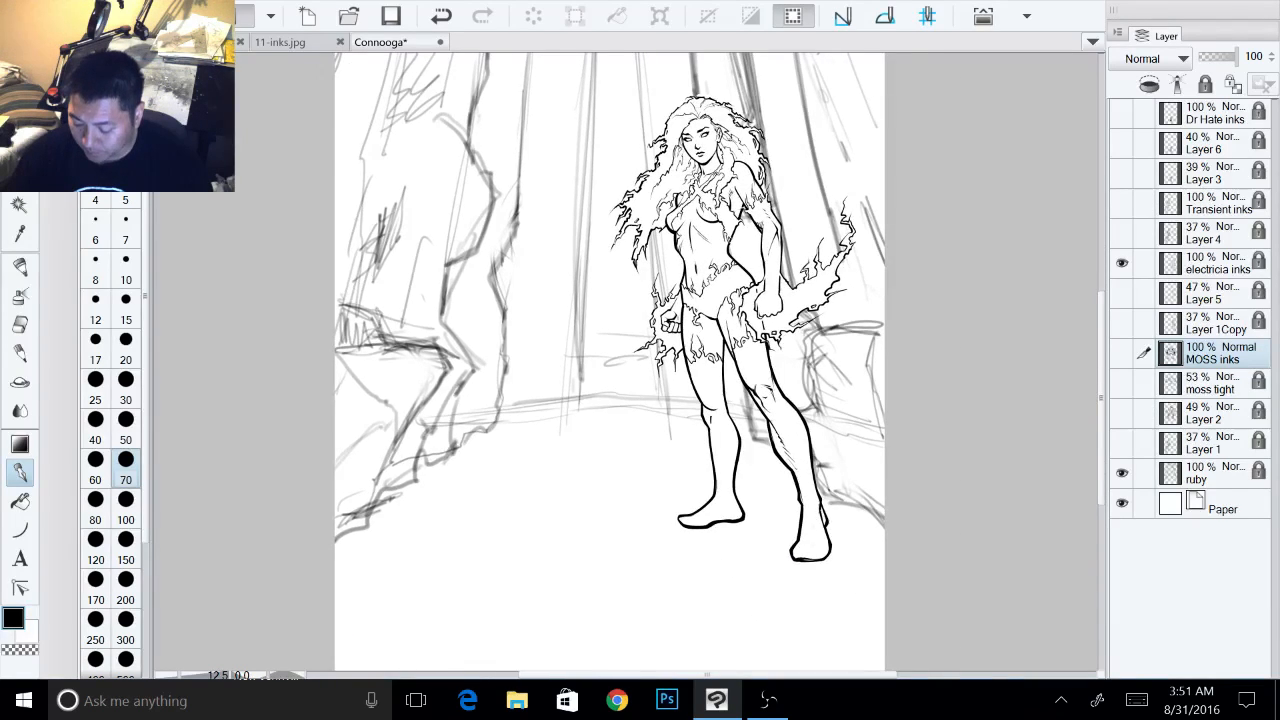
pyautogui.hotkey('ctrl', '+')
pyautogui.moveTo(828, 320)
pyautogui.mouseDown()
pyautogui.moveTo(840, 550)
pyautogui.moveTo(880, 578)
pyautogui.mouseUp()
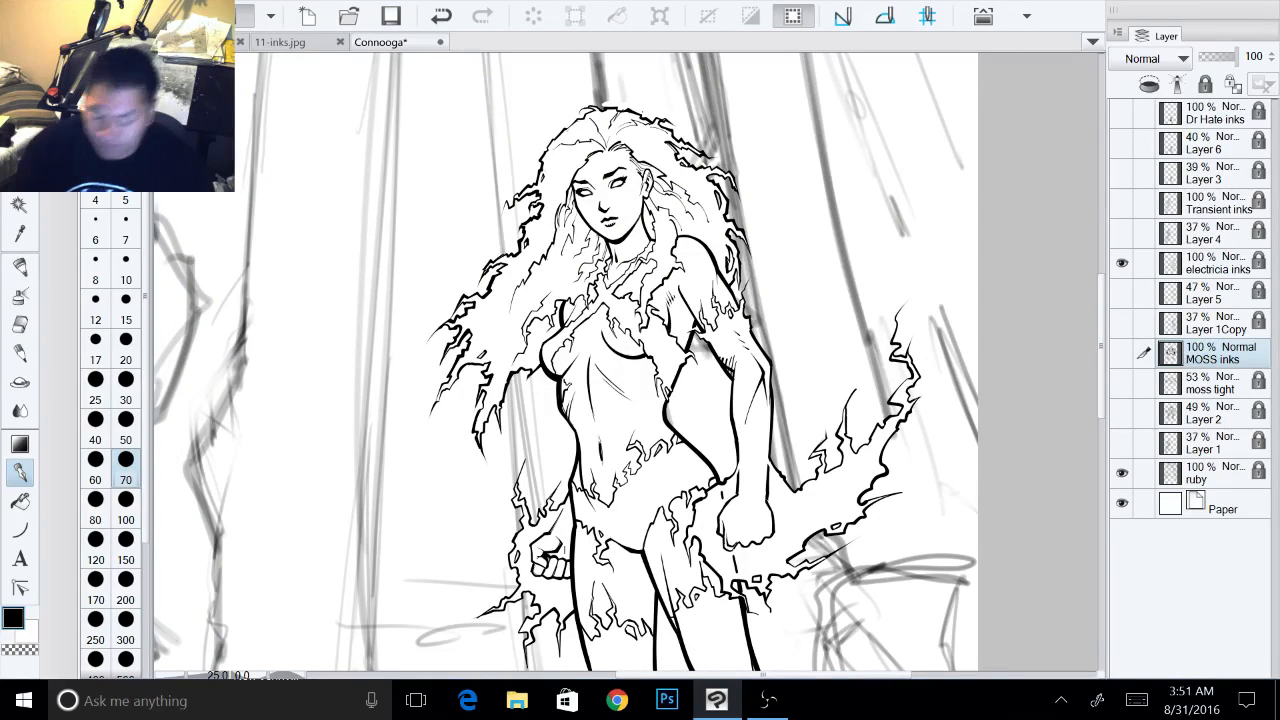
pyautogui.moveTo(700, 400); pyautogui.dragTo(655, 391)
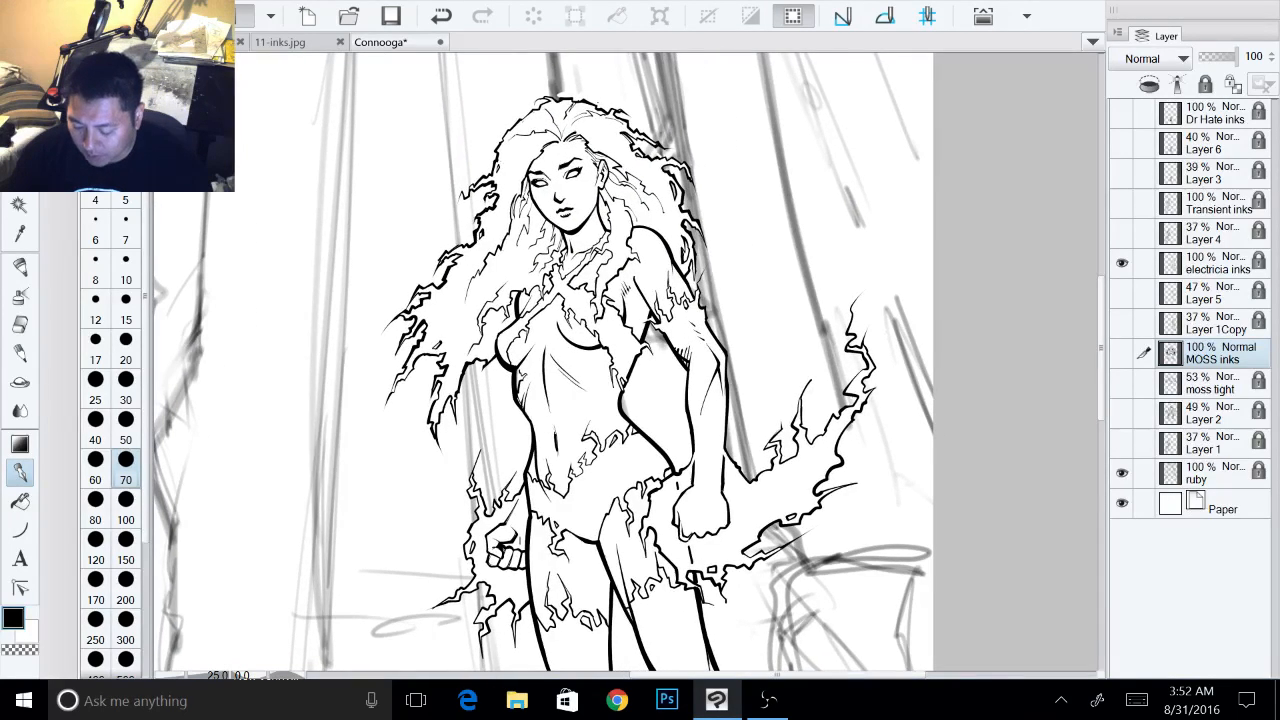
pyautogui.moveTo(660, 450); pyautogui.dragTo(927, 502)
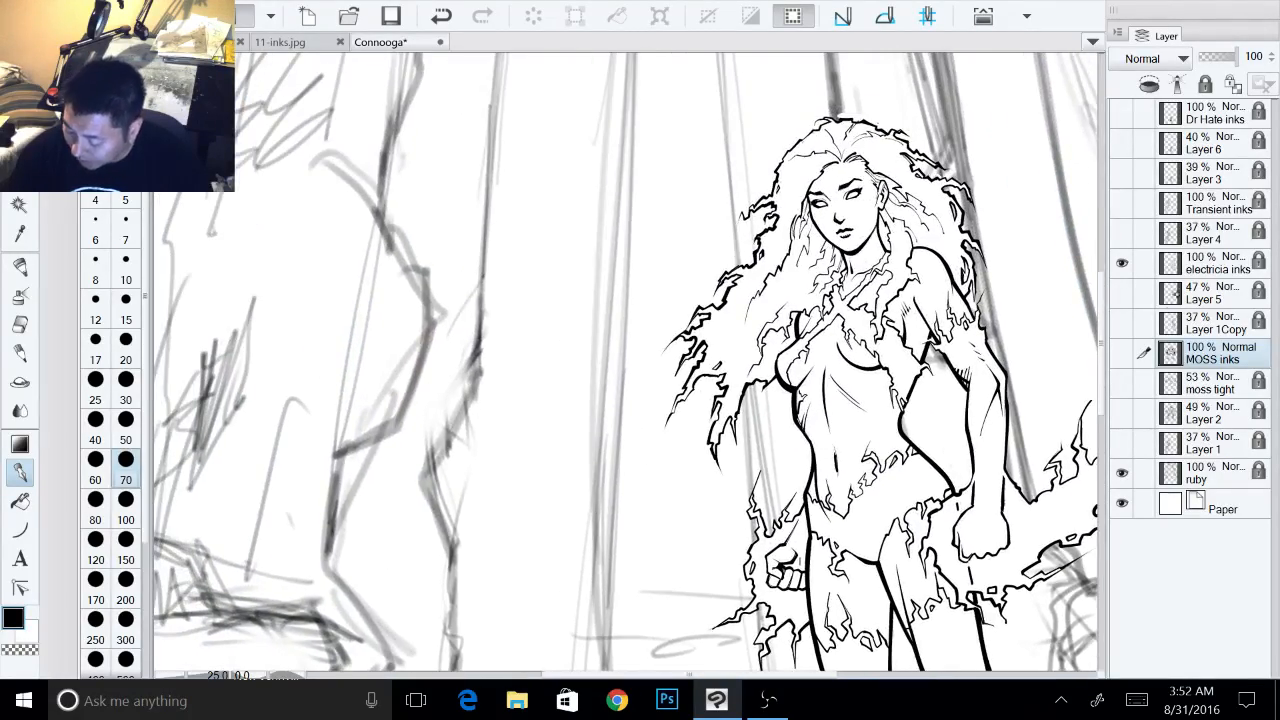
# - Show the Transient inks layer, examine the masked armoured man beside the woman, and show the Dr Hate inks layer
pyautogui.click(1124, 202)
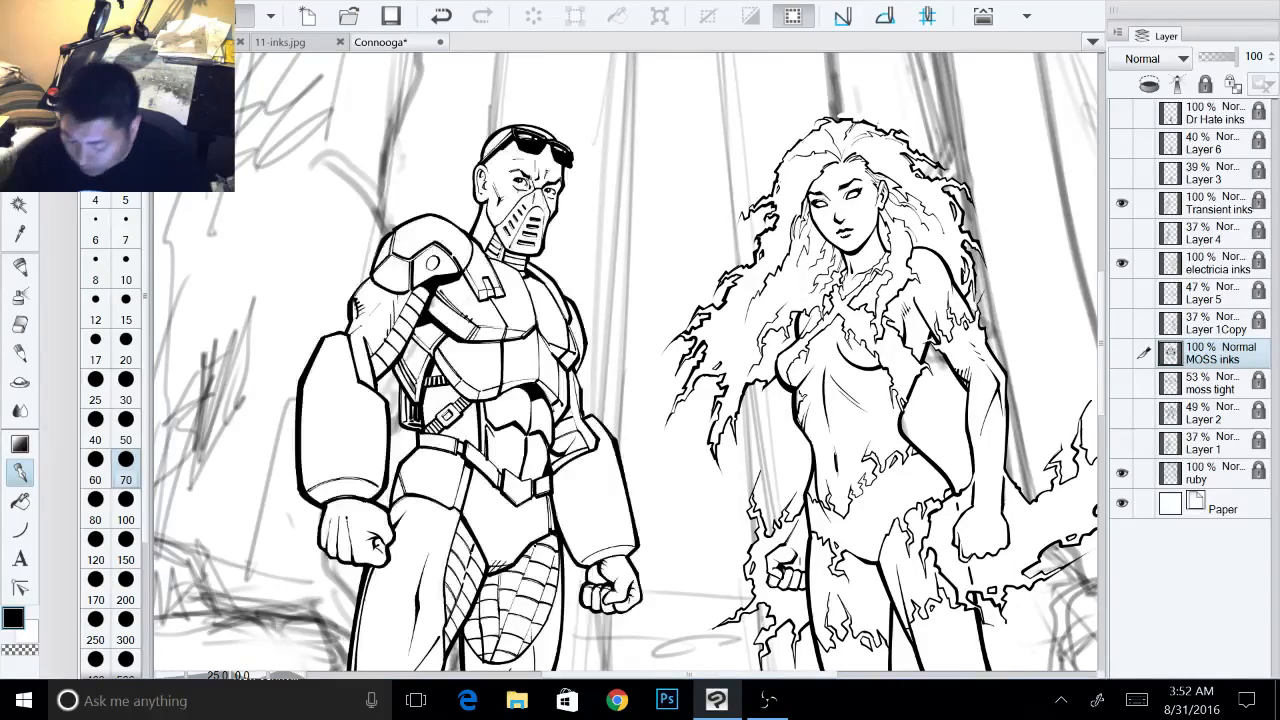
pyautogui.moveTo(640, 400); pyautogui.dragTo(796, 390)
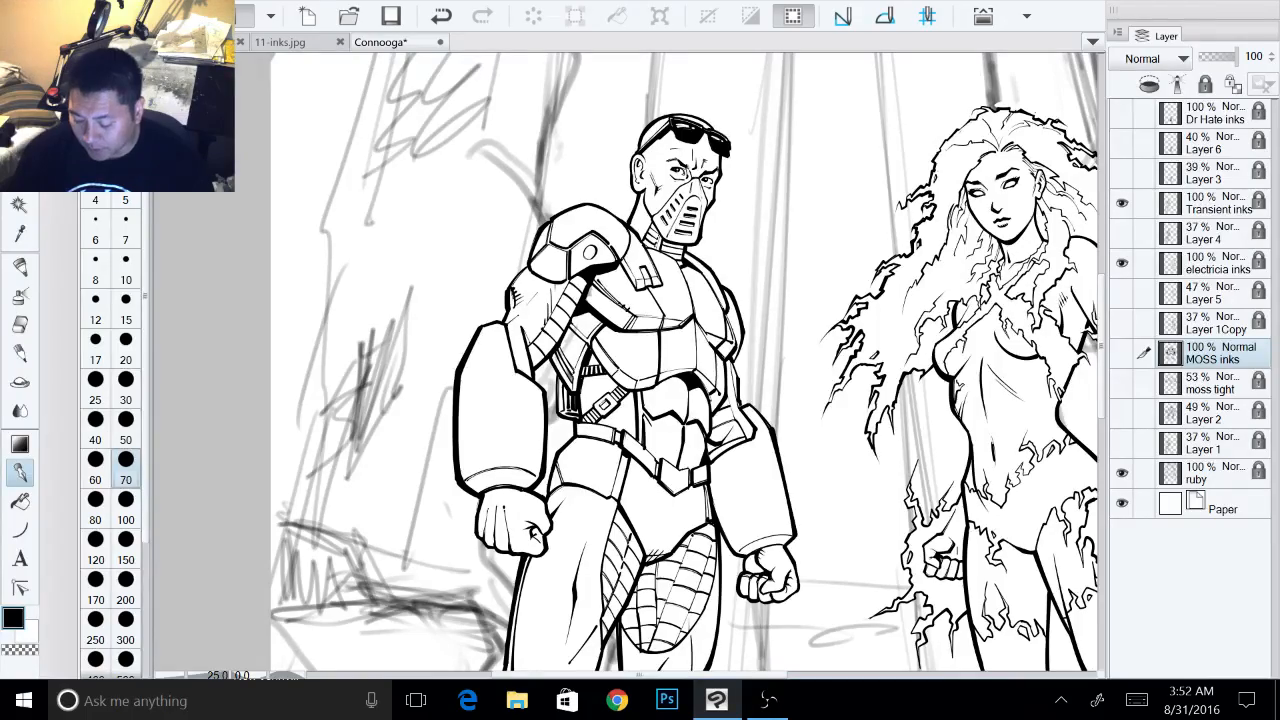
pyautogui.moveTo(640, 480); pyautogui.dragTo(670, 171)
pyautogui.moveTo(670, 300); pyautogui.dragTo(467, 596)
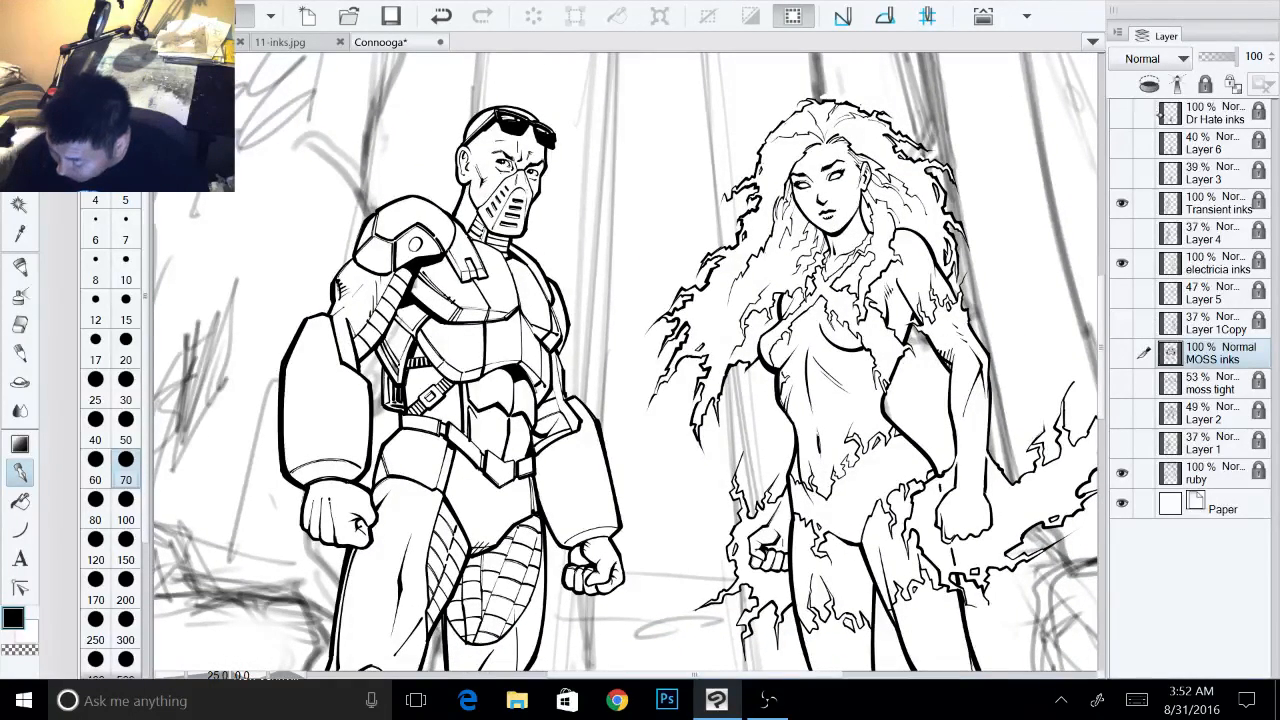
pyautogui.click(1121, 113)
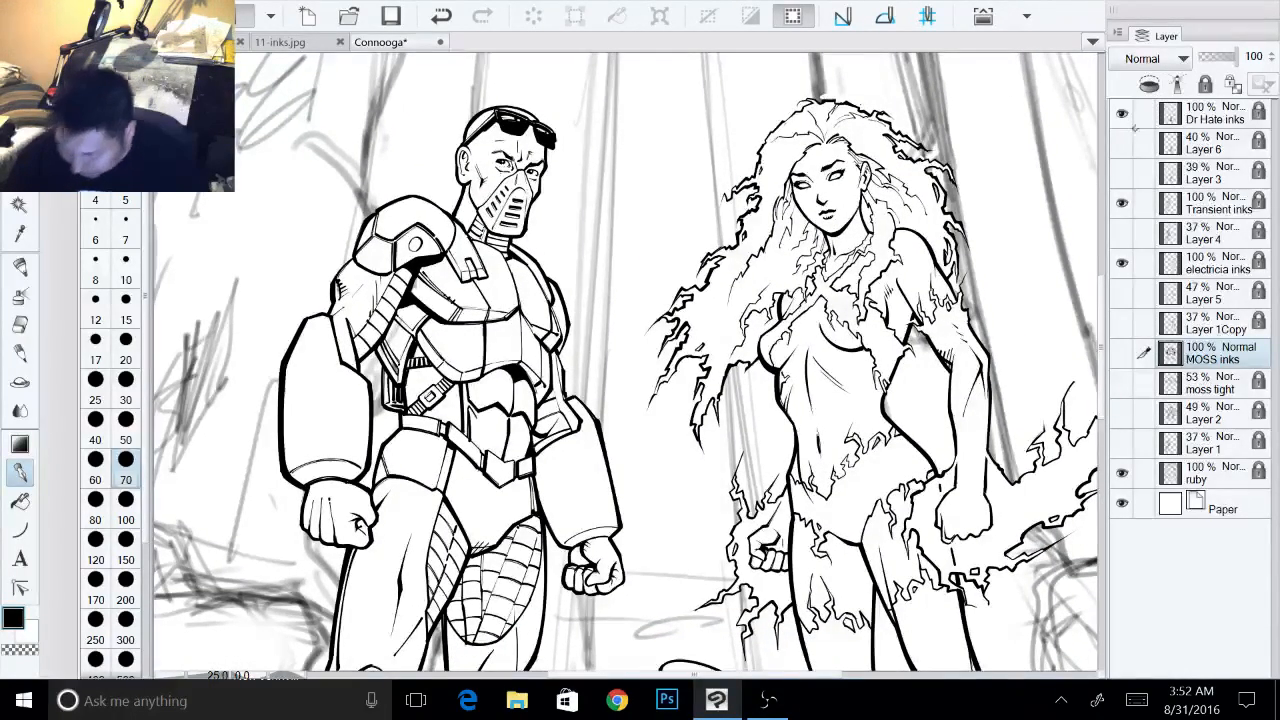
# - Examine the cat between the couple, show the MOSS inks layer again and view the whole group composition
pyautogui.moveTo(690, 640); pyautogui.dragTo(632, 155)
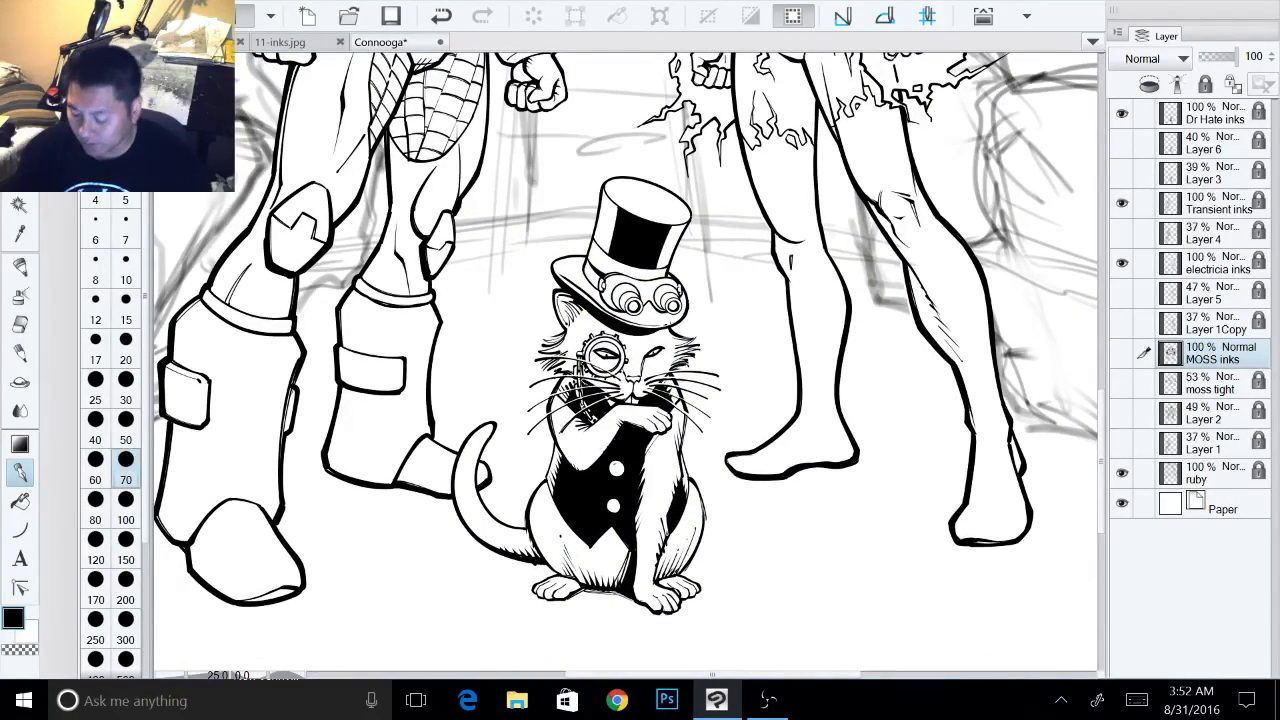
pyautogui.hotkey('ctrl', '-')
pyautogui.moveTo(745, 360); pyautogui.dragTo(697, 499)
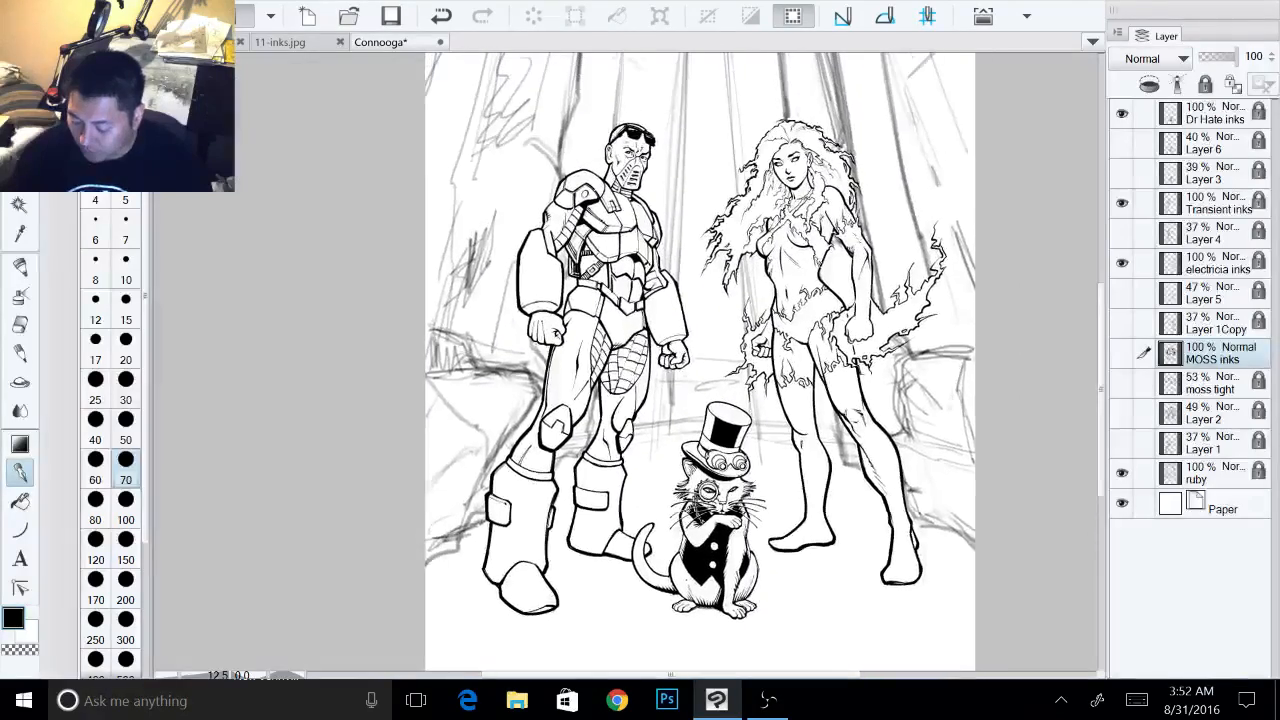
pyautogui.click(1121, 352)
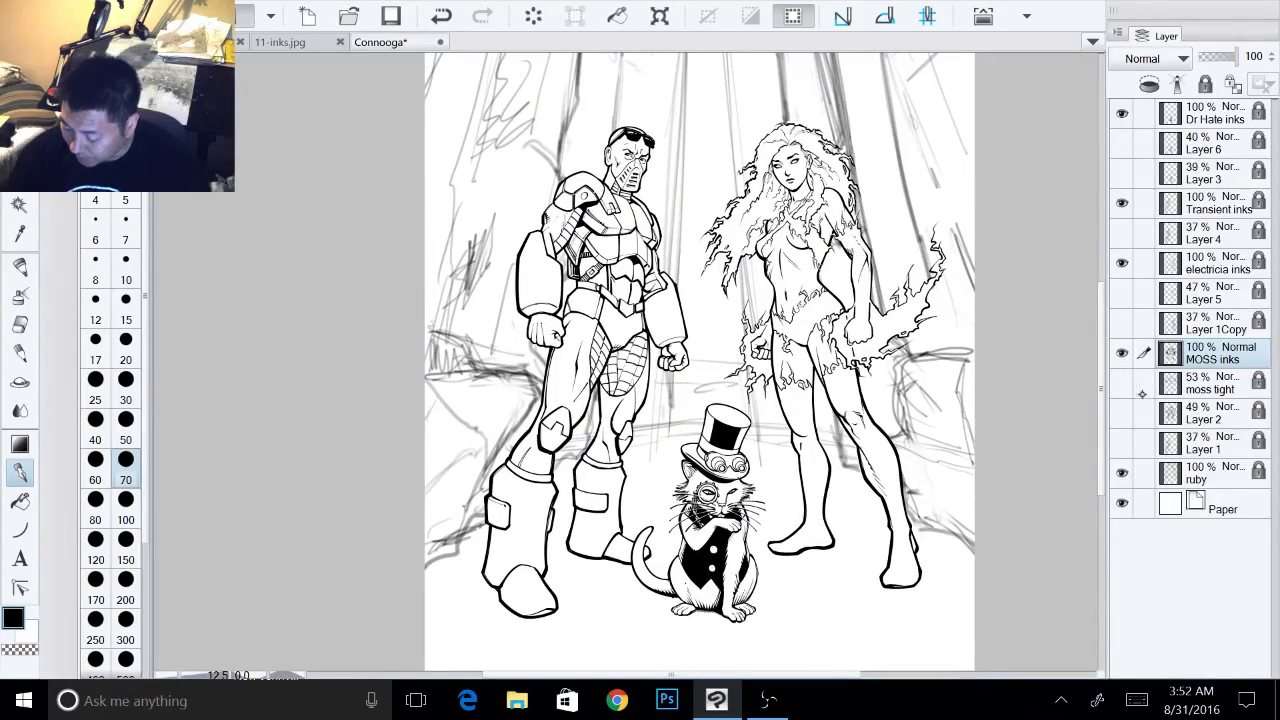
pyautogui.moveTo(945, 286); pyautogui.dragTo(937, 356)
pyautogui.scroll(-2, 937, 356)
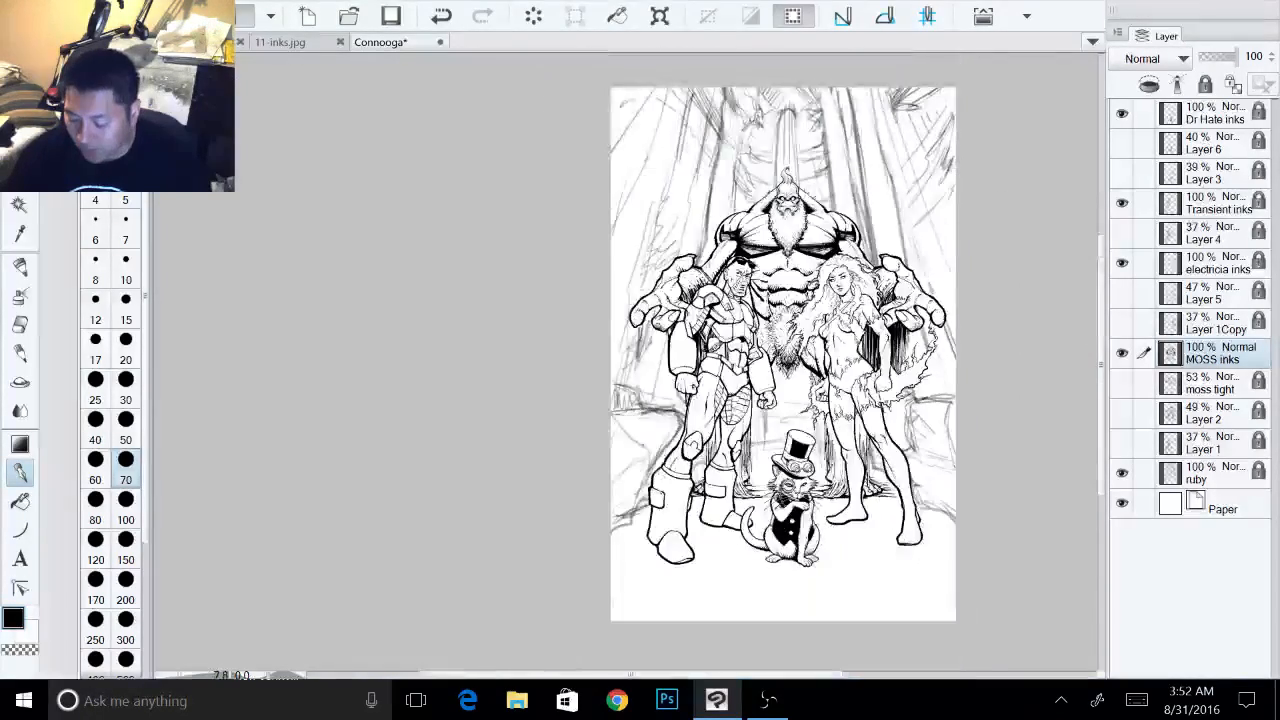
pyautogui.moveTo(783, 353); pyautogui.dragTo(713, 361)
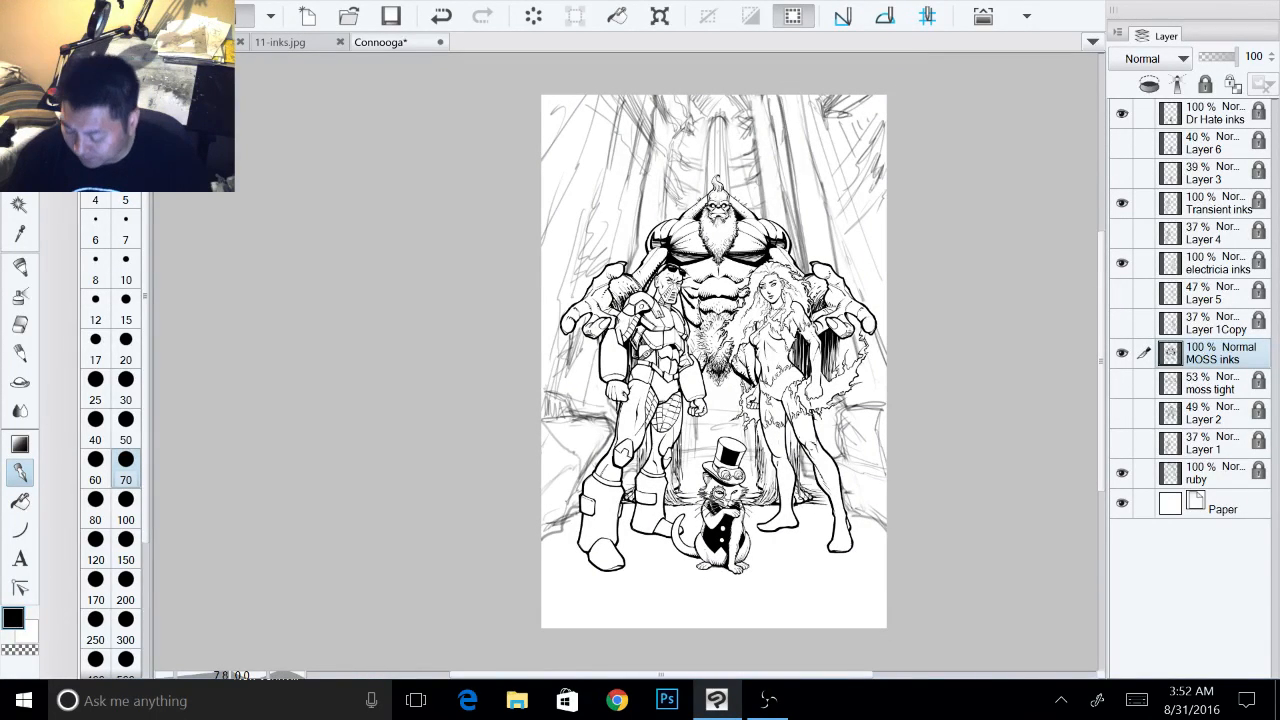
# - Hide the Dr Hate inks, Transient inks, electricia inks and ruby layers, leaving the MOSS inks over the paper
pyautogui.click(1122, 117)
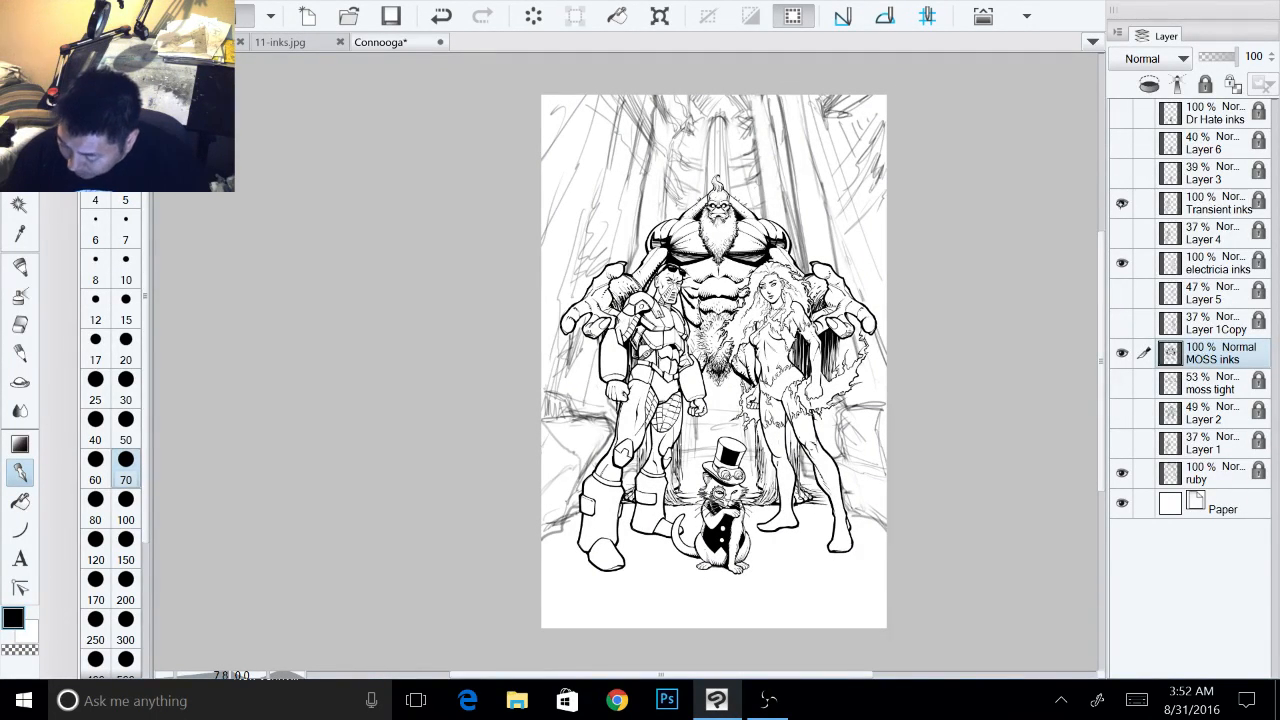
pyautogui.click(1122, 203)
pyautogui.click(1122, 263)
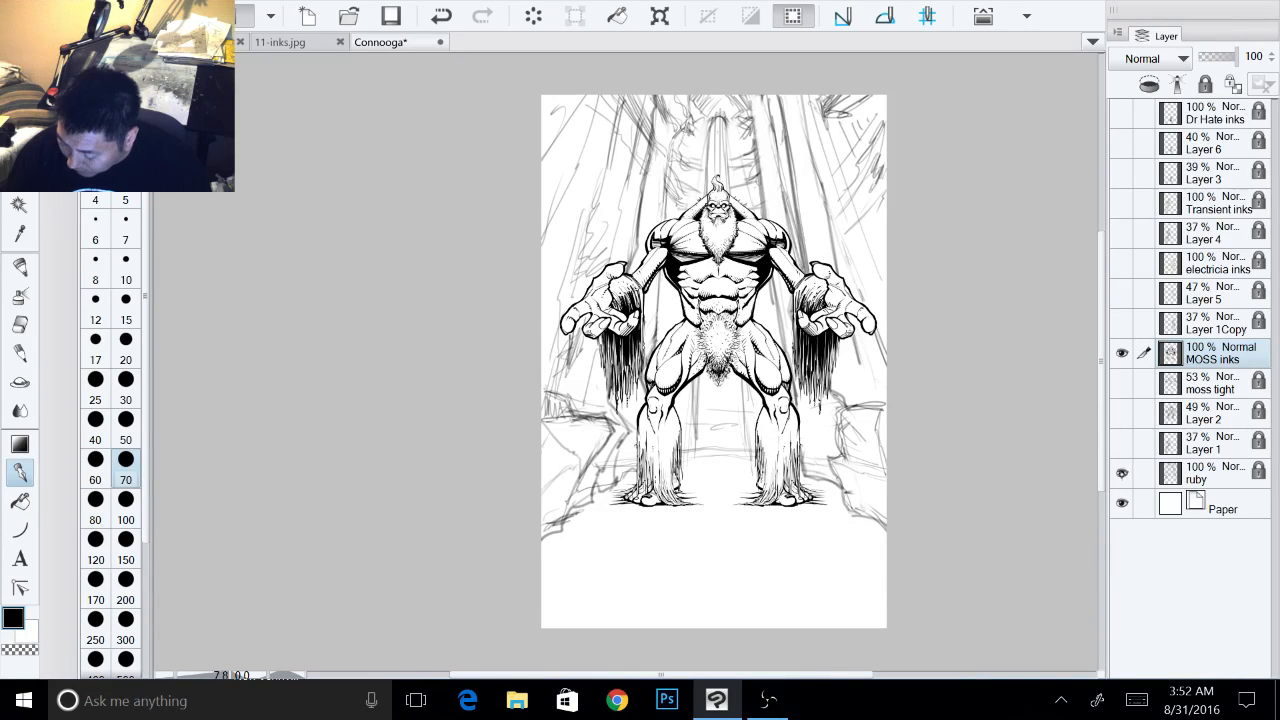
pyautogui.click(1122, 473)
# - Ink hanging strand lines along the inner side of the bearded figure's right shin, down to the heel
pyautogui.moveTo(887, 400); pyautogui.dragTo(1020, 400)
pyautogui.moveTo(740, 400)
pyautogui.mouseDown()
pyautogui.moveTo(946, 368)
pyautogui.moveTo(978, 328)
pyautogui.mouseUp()
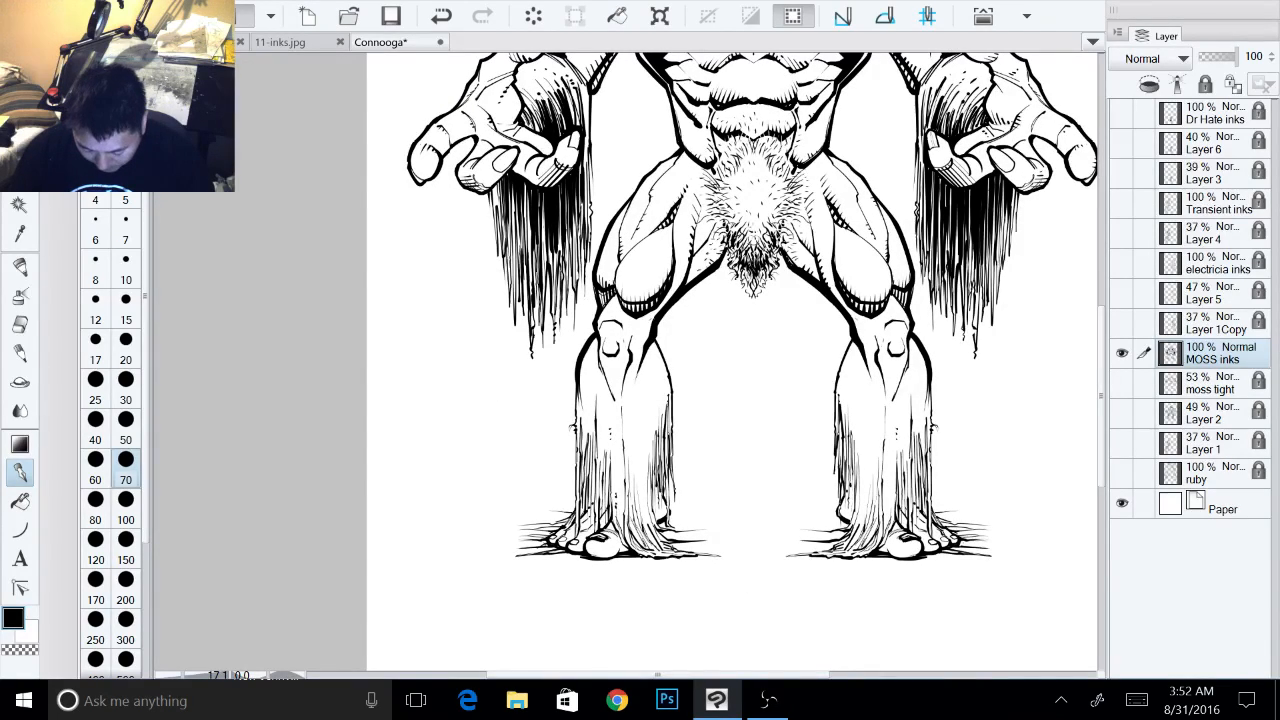
pyautogui.moveTo(978, 328); pyautogui.dragTo(832, 408)
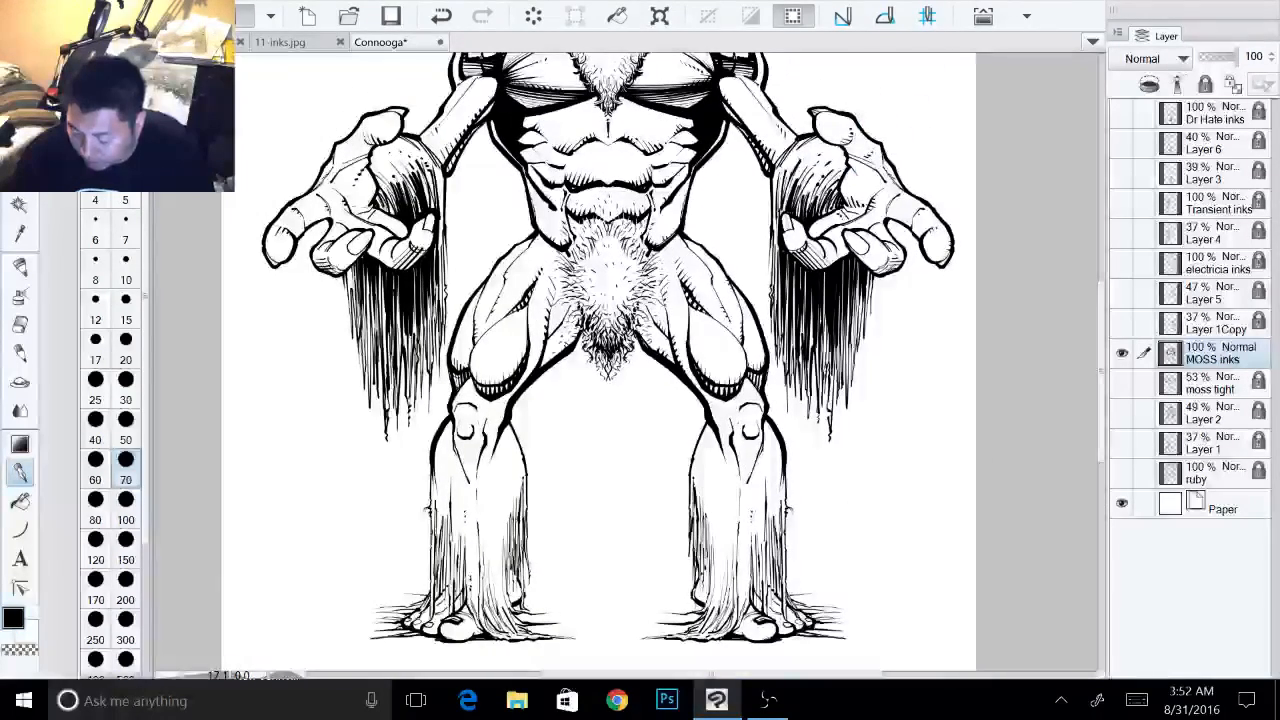
pyautogui.moveTo(889, 347); pyautogui.dragTo(814, 393)
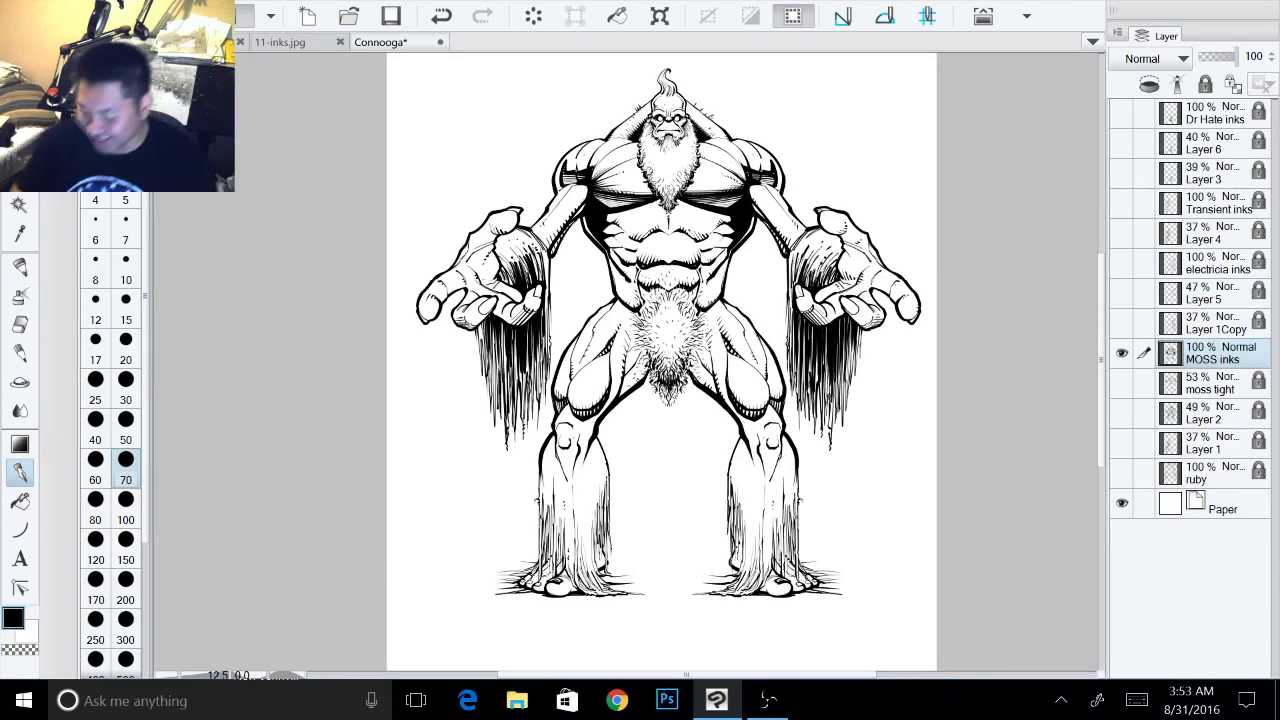
pyautogui.moveTo(643, 627); pyautogui.dragTo(689, 584)
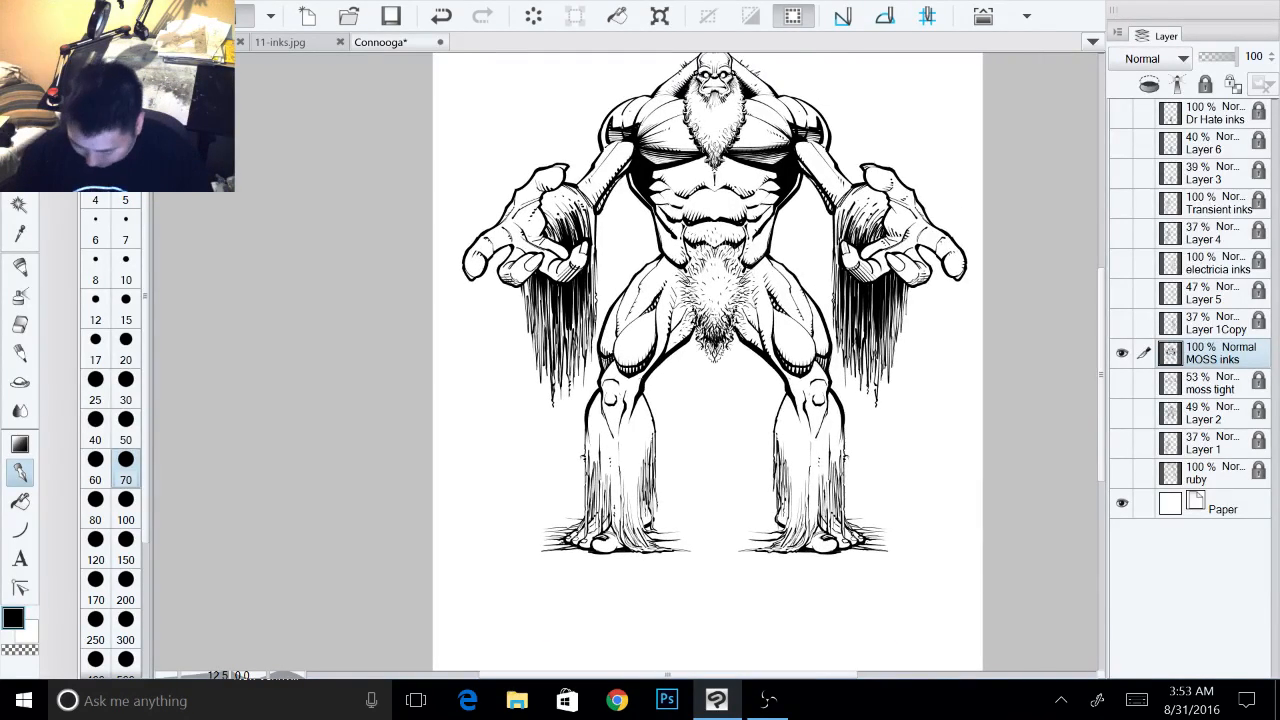
pyautogui.moveTo(786, 596); pyautogui.dragTo(919, 494)
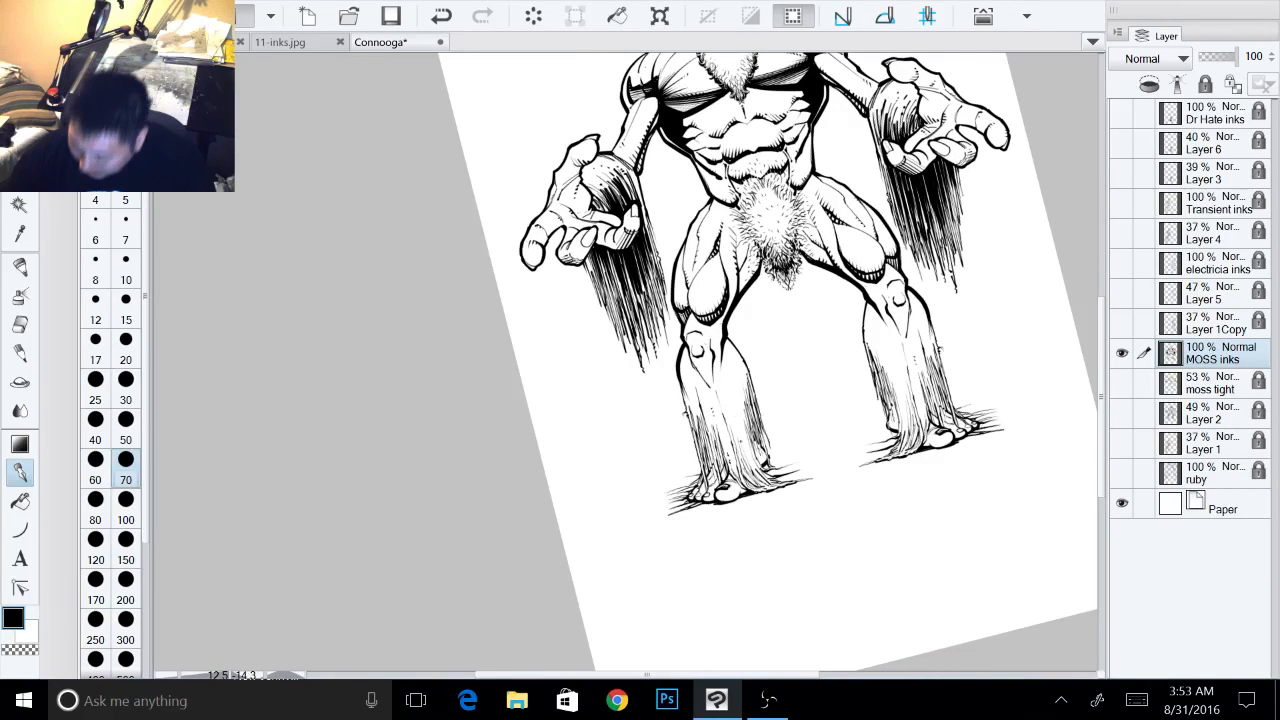
pyautogui.moveTo(726, 393); pyautogui.dragTo(750, 469)
pyautogui.moveTo(738, 418); pyautogui.dragTo(755, 469)
pyautogui.moveTo(738, 416); pyautogui.dragTo(755, 469)
pyautogui.moveTo(735, 391); pyautogui.dragTo(770, 487)
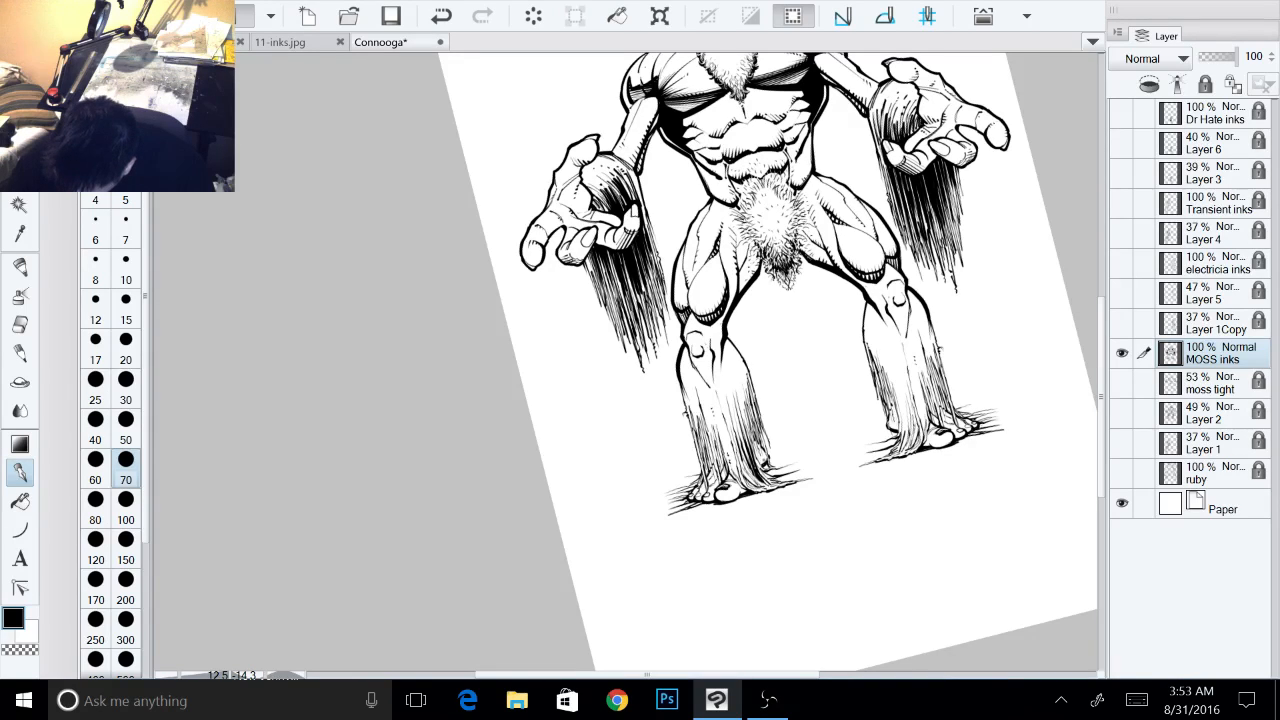
pyautogui.moveTo(756, 444); pyautogui.dragTo(767, 468)
pyautogui.moveTo(756, 444); pyautogui.dragTo(767, 461)
# - Add long strand lines down the outer side and middle of the figure's right shin
pyautogui.moveTo(698, 373); pyautogui.dragTo(715, 447)
pyautogui.moveTo(682, 371)
pyautogui.mouseDown()
pyautogui.moveTo(703, 451)
pyautogui.moveTo(703, 433)
pyautogui.mouseUp()
pyautogui.moveTo(701, 433); pyautogui.dragTo(707, 453)
pyautogui.moveTo(695, 389); pyautogui.dragTo(709, 451)
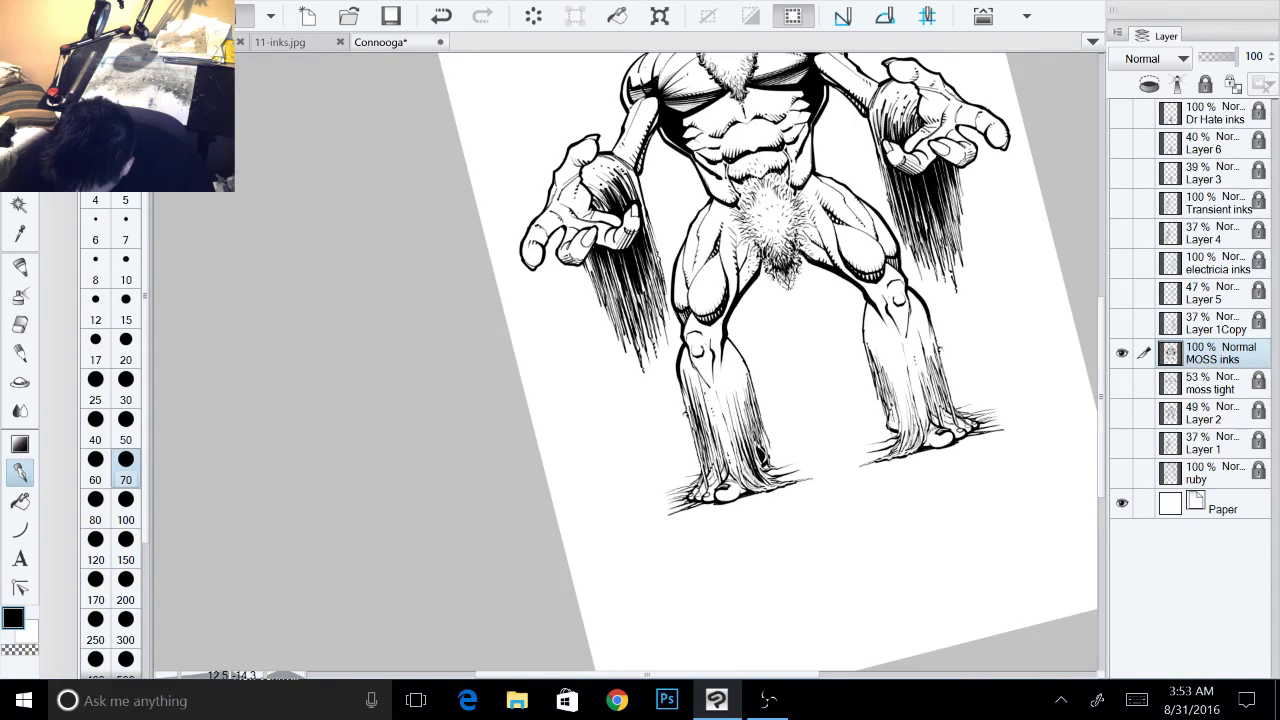
pyautogui.moveTo(703, 383); pyautogui.dragTo(733, 473)
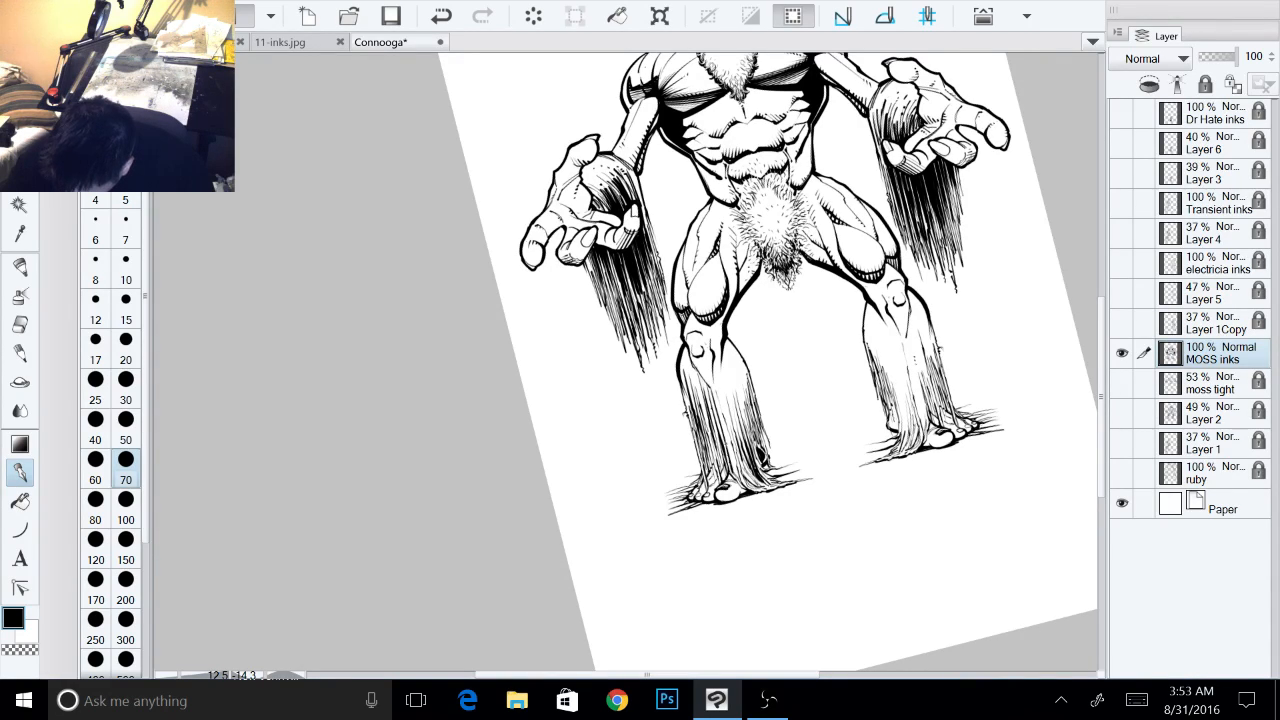
# - Build up dense black strands from below the figure's right knee down the inner calf to the foot
pyautogui.moveTo(702, 369); pyautogui.dragTo(739, 471)
pyautogui.moveTo(717, 371); pyautogui.dragTo(739, 447)
pyautogui.moveTo(719, 369); pyautogui.dragTo(740, 442)
pyautogui.moveTo(720, 366)
pyautogui.mouseDown()
pyautogui.moveTo(744, 444)
pyautogui.moveTo(742, 418)
pyautogui.mouseUp()
pyautogui.moveTo(740, 412); pyautogui.dragTo(746, 434)
pyautogui.moveTo(732, 388); pyautogui.dragTo(752, 444)
pyautogui.moveTo(726, 354); pyautogui.dragTo(736, 386)
pyautogui.moveTo(738, 388); pyautogui.dragTo(746, 422)
pyautogui.moveTo(728, 358); pyautogui.dragTo(736, 384)
pyautogui.moveTo(736, 386)
pyautogui.mouseDown()
pyautogui.moveTo(750, 422)
pyautogui.moveTo(746, 412)
pyautogui.mouseUp()
pyautogui.moveTo(729, 354); pyautogui.dragTo(744, 402)
pyautogui.moveTo(731, 354)
pyautogui.mouseDown()
pyautogui.moveTo(754, 430)
pyautogui.moveTo(749, 416)
pyautogui.mouseUp()
pyautogui.moveTo(745, 414); pyautogui.dragTo(751, 440)
pyautogui.moveTo(727, 371); pyautogui.dragTo(751, 470)
pyautogui.moveTo(749, 469); pyautogui.dragTo(759, 483)
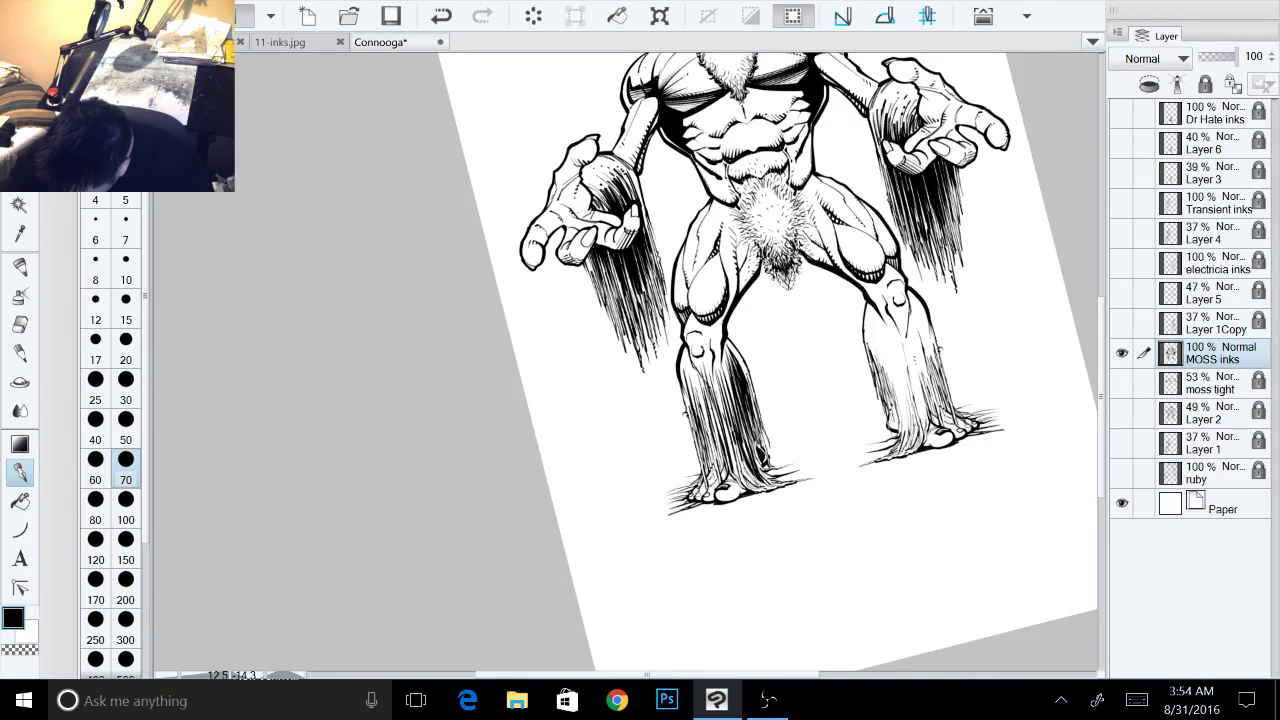
pyautogui.moveTo(733, 437); pyautogui.dragTo(749, 479)
# - Ink hanging strand lines down the inner side of the figure's left shin
pyautogui.moveTo(702, 398)
pyautogui.mouseDown()
pyautogui.moveTo(713, 457)
pyautogui.moveTo(688, 388)
pyautogui.moveTo(603, 394)
pyautogui.moveTo(552, 510)
pyautogui.mouseUp()
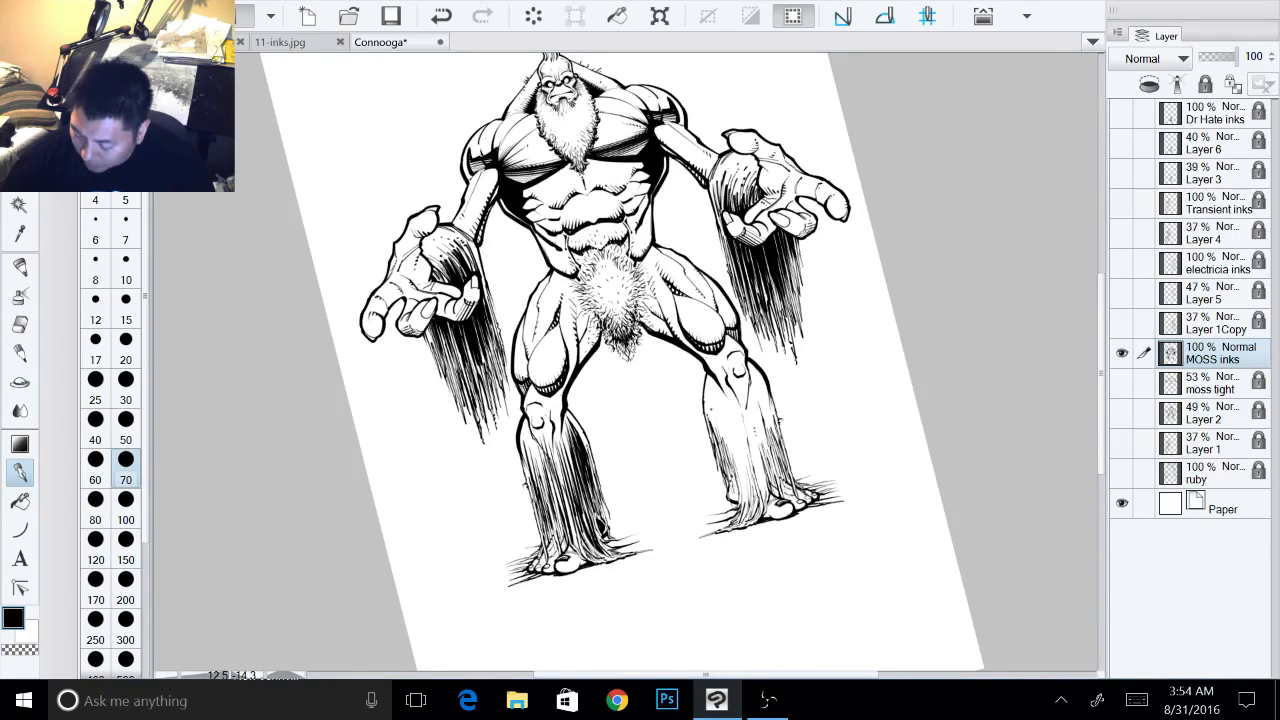
pyautogui.moveTo(709, 391)
pyautogui.mouseDown()
pyautogui.moveTo(746, 510)
pyautogui.moveTo(739, 498)
pyautogui.mouseUp()
pyautogui.moveTo(733, 480); pyautogui.dragTo(739, 498)
pyautogui.moveTo(724, 400)
pyautogui.mouseDown()
pyautogui.moveTo(754, 510)
pyautogui.moveTo(752, 496)
pyautogui.mouseUp()
pyautogui.moveTo(736, 428); pyautogui.dragTo(742, 446)
pyautogui.moveTo(728, 390)
pyautogui.mouseDown()
pyautogui.moveTo(758, 502)
pyautogui.moveTo(754, 460)
pyautogui.moveTo(758, 472)
pyautogui.mouseUp()
# - Fill the middle of the figure's left shin with long strands running from the knee to the foot
pyautogui.moveTo(740, 408); pyautogui.dragTo(768, 494)
pyautogui.moveTo(750, 430); pyautogui.dragTo(766, 490)
pyautogui.moveTo(742, 394); pyautogui.dragTo(754, 432)
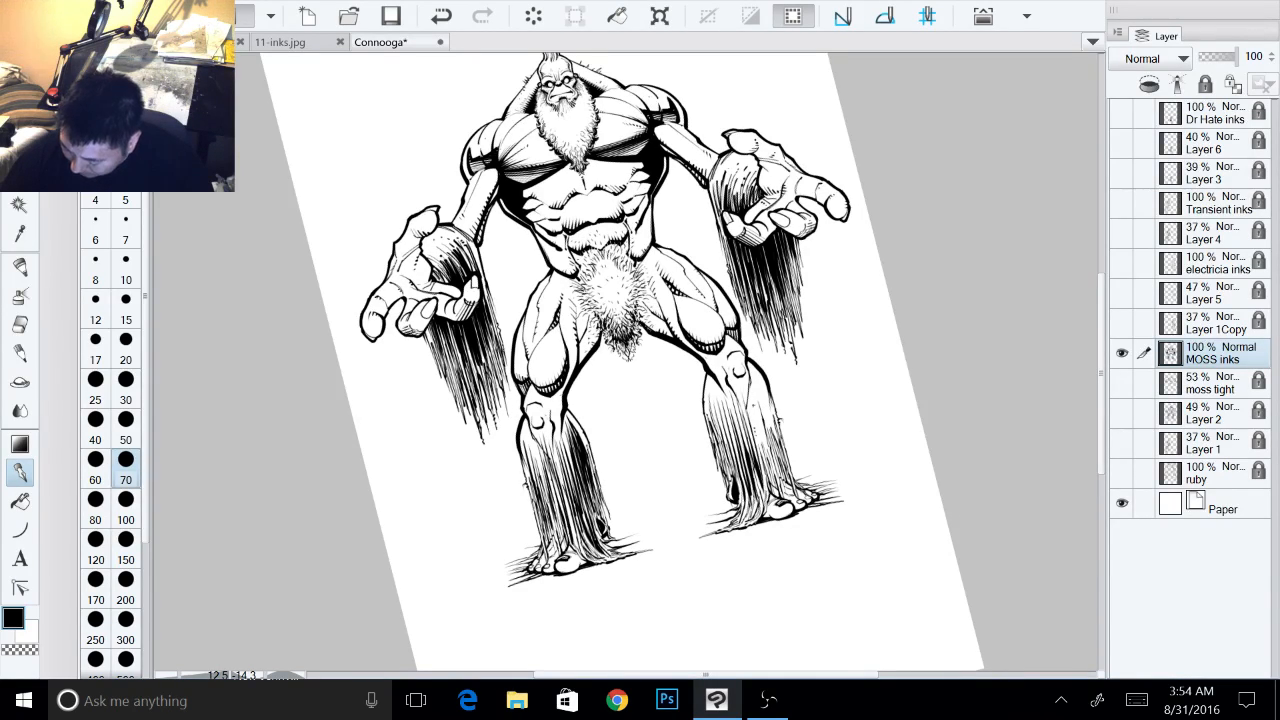
pyautogui.moveTo(740, 370); pyautogui.dragTo(770, 482)
pyautogui.moveTo(752, 398); pyautogui.dragTo(772, 474)
pyautogui.moveTo(752, 388); pyautogui.dragTo(774, 478)
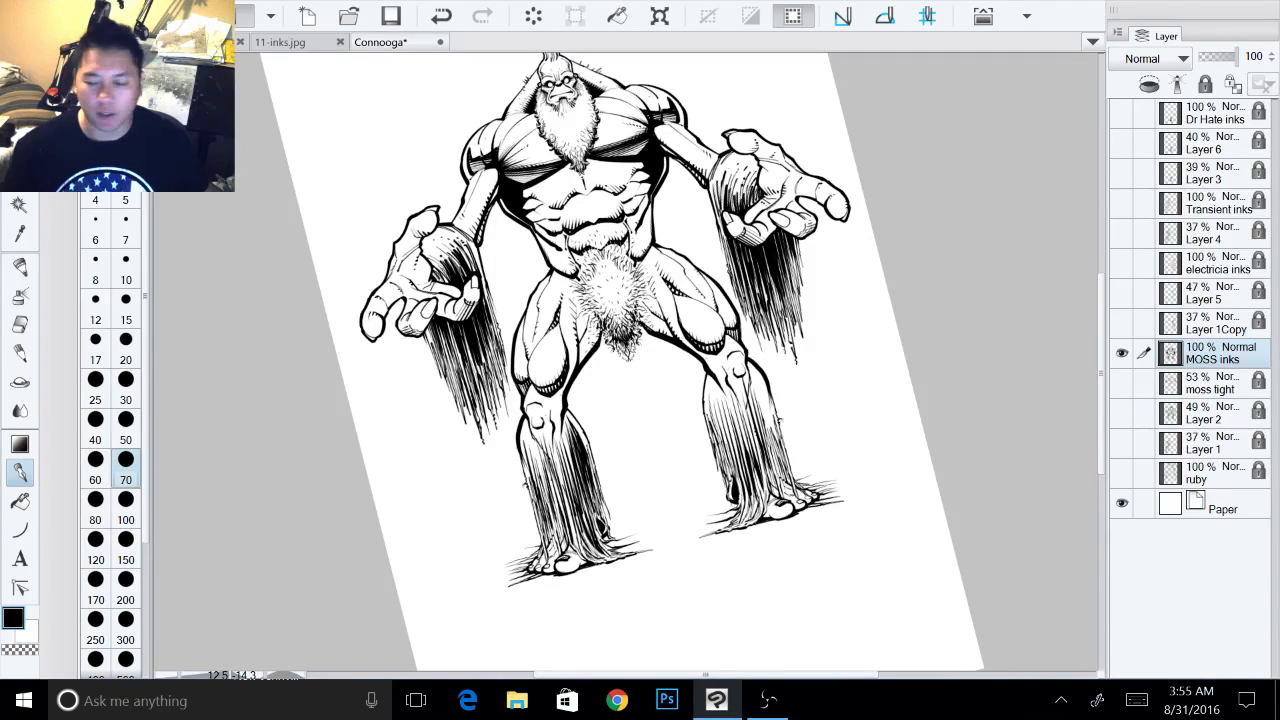
# - Add strand lines along the outer side of the figure's left shin and just above the foot
pyautogui.moveTo(782, 577); pyautogui.dragTo(838, 550)
pyautogui.scroll(2, 778, 410)
pyautogui.hotkey('ctrl', '@')
pyautogui.moveTo(777, 588); pyautogui.dragTo(811, 542)
pyautogui.moveTo(689, 264); pyautogui.dragTo(715, 405)
pyautogui.scroll(-2, 826, 346)
pyautogui.scroll(-3, 626, 360)
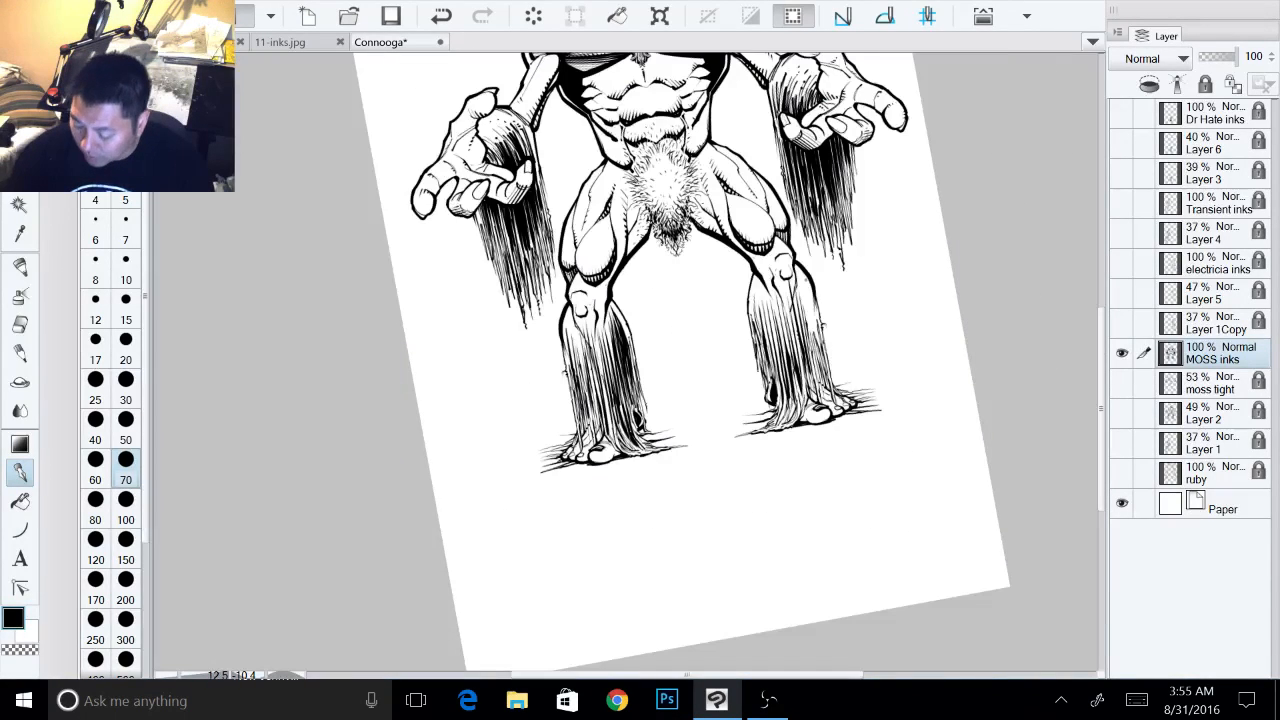
pyautogui.moveTo(805, 291); pyautogui.dragTo(822, 386)
pyautogui.moveTo(807, 334)
pyautogui.mouseDown()
pyautogui.moveTo(817, 386)
pyautogui.moveTo(795, 364)
pyautogui.mouseUp()
pyautogui.moveTo(799, 390); pyautogui.dragTo(797, 419)
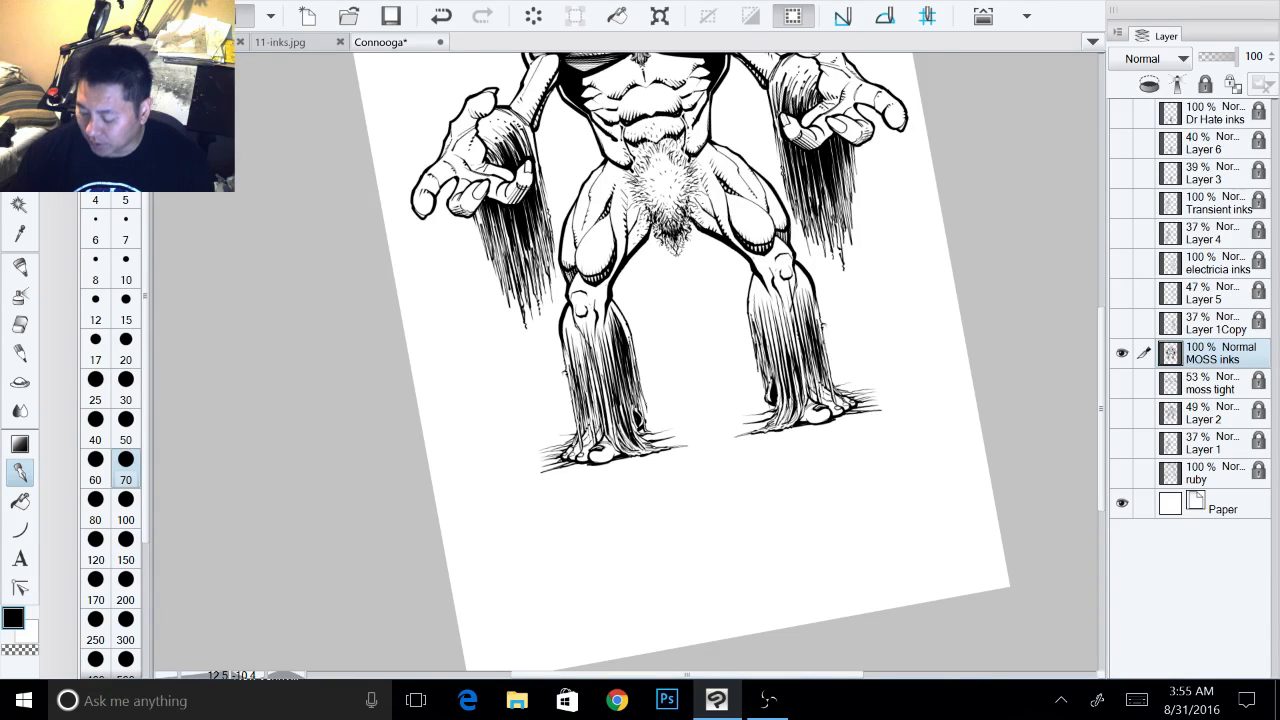
# - Add fine strand lines along the inner edge of the figure's left shin, seen close up
pyautogui.scroll(3, 690, 389)
pyautogui.scroll(2, 852, 360)
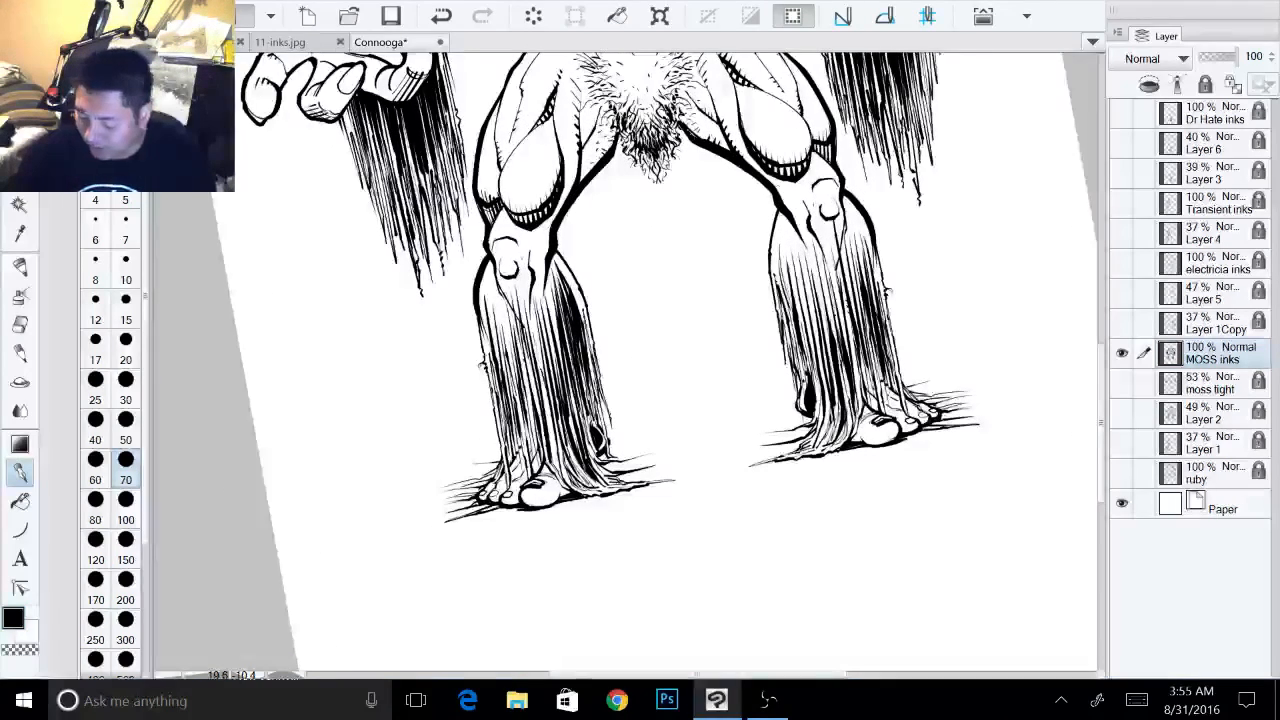
pyautogui.moveTo(790, 230)
pyautogui.mouseDown()
pyautogui.moveTo(814, 384)
pyautogui.moveTo(806, 376)
pyautogui.mouseUp()
pyautogui.moveTo(780, 258); pyautogui.dragTo(790, 334)
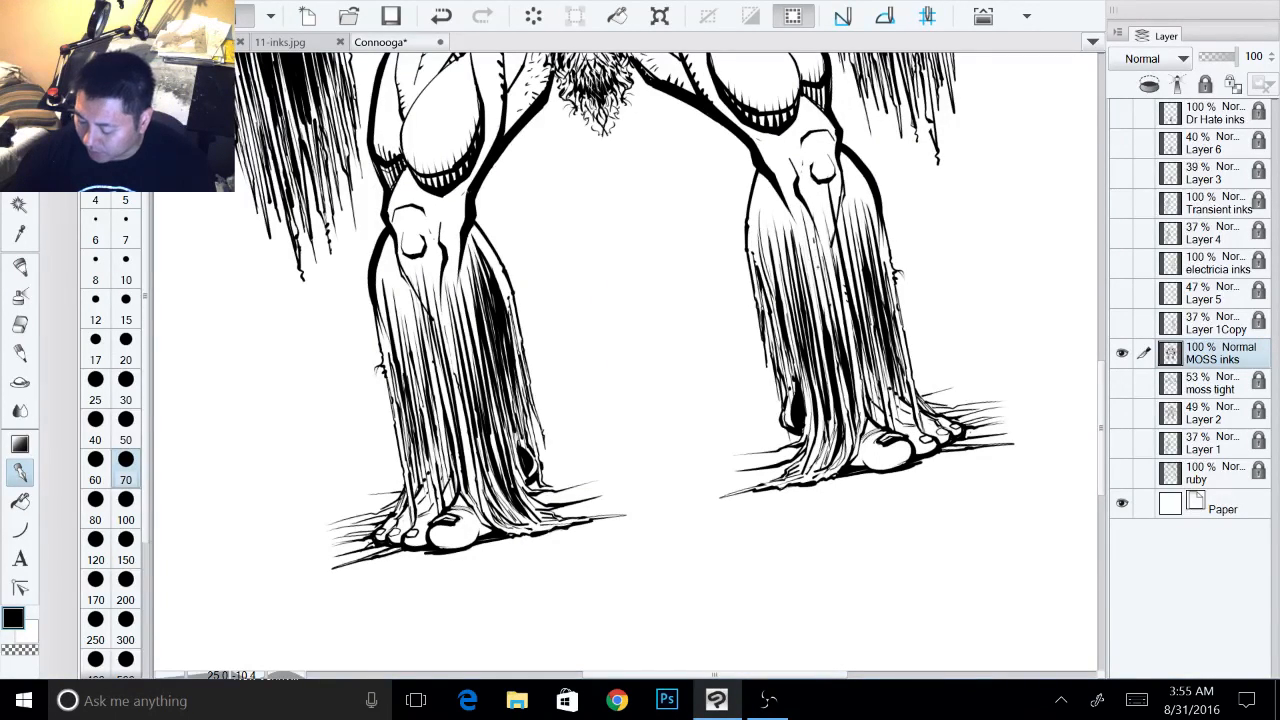
# - Thicken and darken the central strands of the figure's left shin, then straighten the canvas rotation
pyautogui.moveTo(814, 242); pyautogui.dragTo(830, 330)
pyautogui.moveTo(828, 326); pyautogui.dragTo(838, 372)
pyautogui.moveTo(822, 236); pyautogui.dragTo(844, 336)
pyautogui.moveTo(846, 284); pyautogui.dragTo(862, 368)
pyautogui.moveTo(842, 278); pyautogui.dragTo(868, 424)
pyautogui.moveTo(858, 366)
pyautogui.mouseDown()
pyautogui.moveTo(864, 398)
pyautogui.moveTo(828, 432)
pyautogui.mouseUp()
pyautogui.moveTo(812, 420); pyautogui.dragTo(826, 472)
pyautogui.moveTo(838, 360); pyautogui.dragTo(850, 460)
pyautogui.moveTo(560, 360)
pyautogui.mouseDown()
pyautogui.moveTo(766, 354)
pyautogui.moveTo(667, 433)
pyautogui.moveTo(634, 496)
pyautogui.moveTo(561, 442)
pyautogui.mouseUp()
pyautogui.hotkey('ctrl', '@')
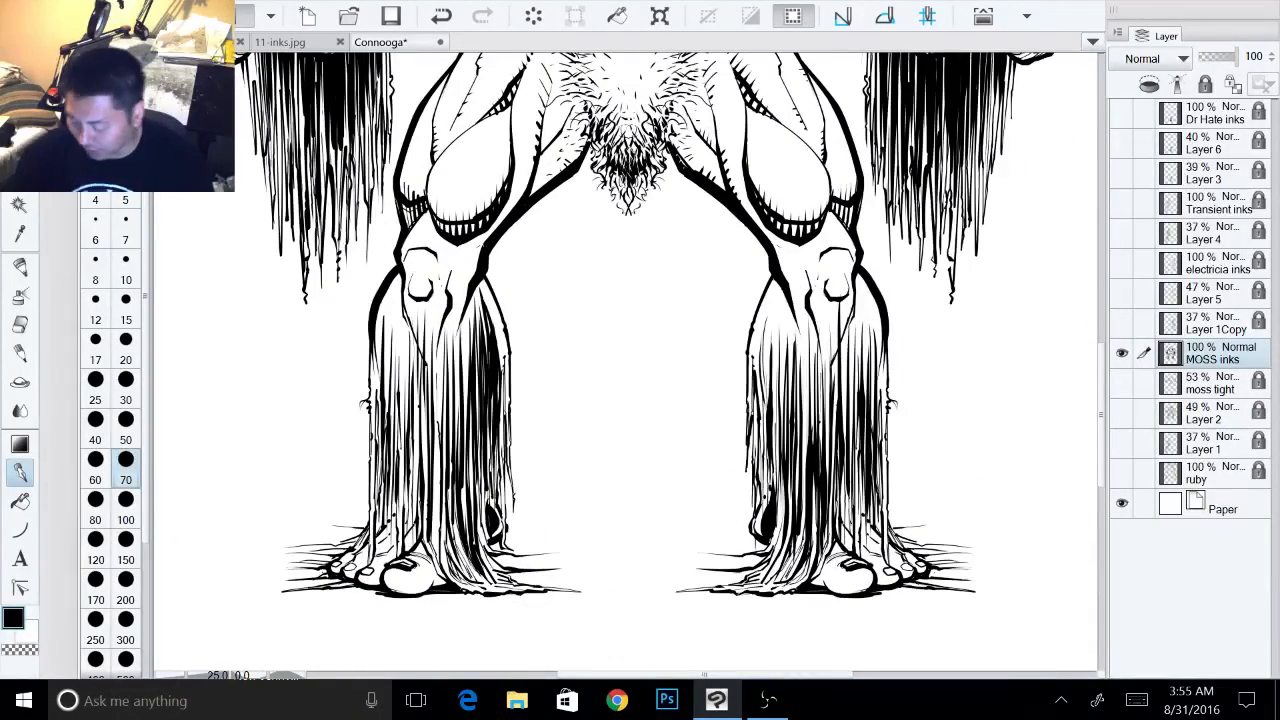
# - Add short marks and strands below the figure's right knee and along the outer shin down to the big toe
pyautogui.moveTo(600, 400); pyautogui.dragTo(682, 412)
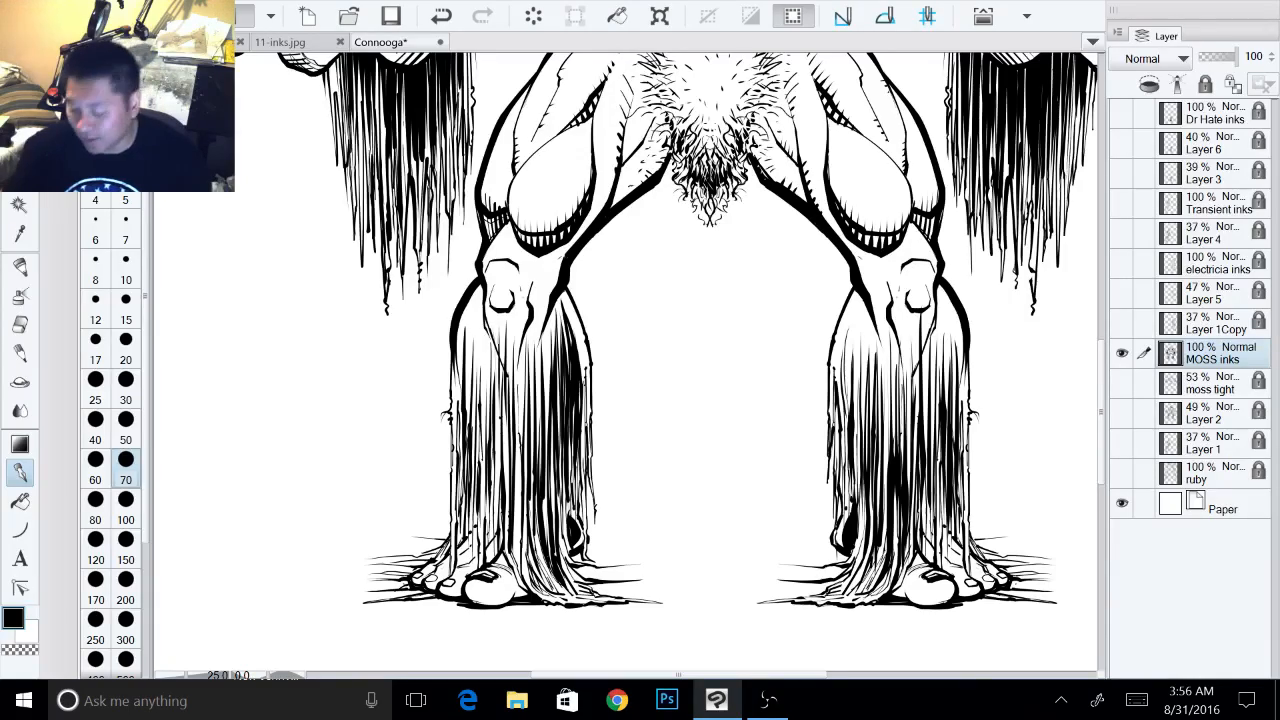
pyautogui.moveTo(640, 360)
pyautogui.mouseDown()
pyautogui.moveTo(629, 312)
pyautogui.moveTo(566, 361)
pyautogui.moveTo(535, 348)
pyautogui.moveTo(808, 394)
pyautogui.moveTo(811, 361)
pyautogui.moveTo(857, 324)
pyautogui.mouseUp()
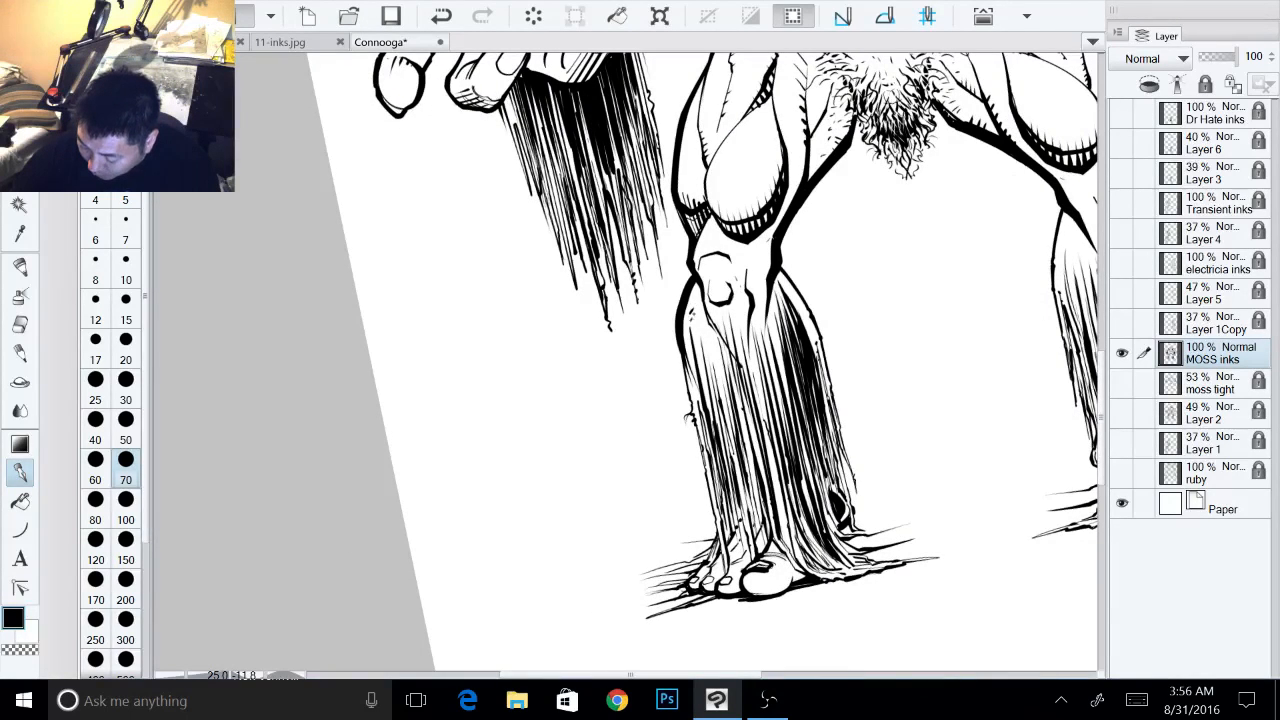
pyautogui.moveTo(701, 352); pyautogui.dragTo(707, 386)
pyautogui.moveTo(701, 322); pyautogui.dragTo(715, 390)
pyautogui.moveTo(706, 332); pyautogui.dragTo(721, 396)
pyautogui.moveTo(713, 329)
pyautogui.mouseDown()
pyautogui.moveTo(739, 463)
pyautogui.moveTo(775, 513)
pyautogui.mouseUp()
pyautogui.moveTo(769, 436); pyautogui.dragTo(790, 546)
pyautogui.moveTo(785, 500); pyautogui.dragTo(680, 343)
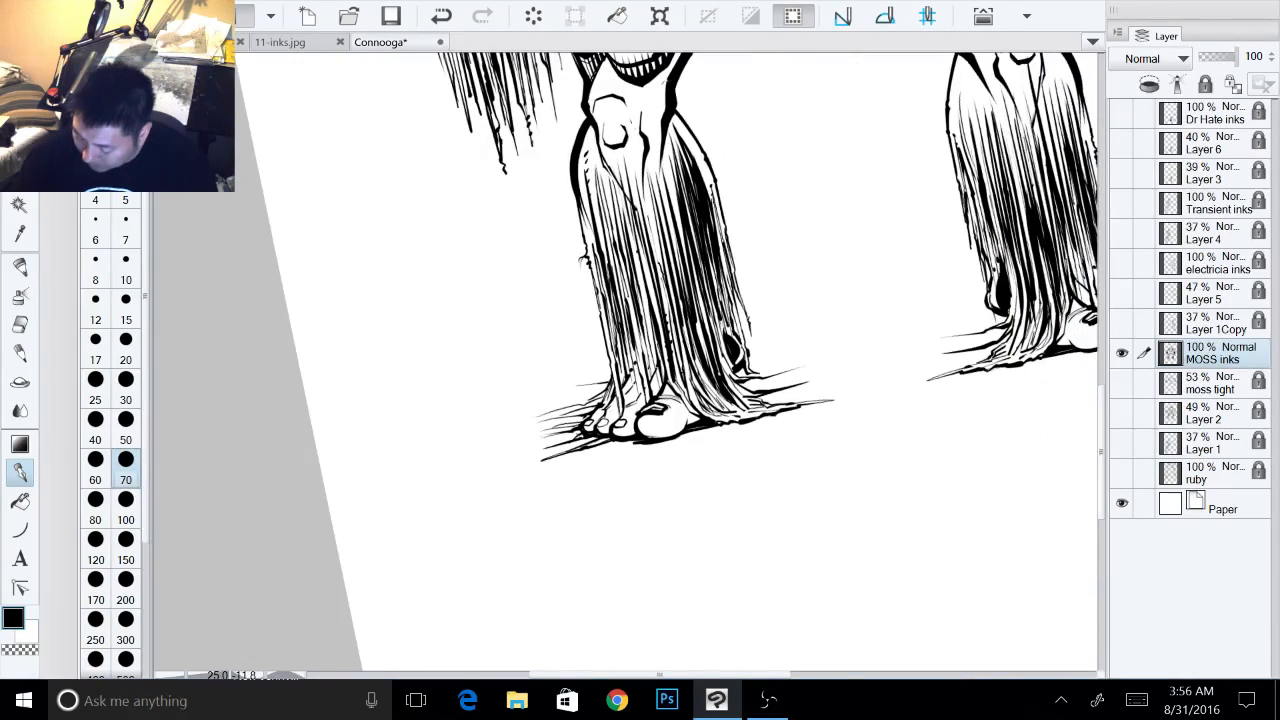
# - Fill the gaps between the big toes and the hanging strands on both feet with black
pyautogui.moveTo(1088, 492); pyautogui.dragTo(784, 537)
pyautogui.scroll(4, 811, 404)
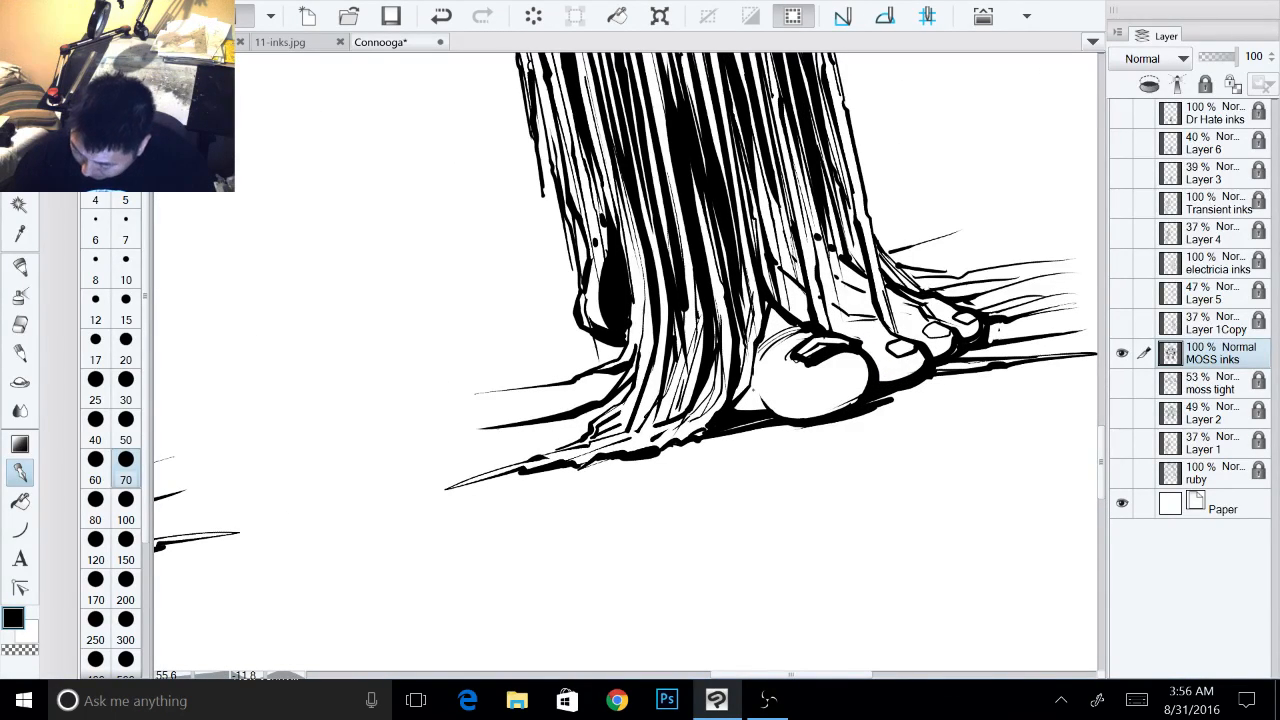
pyautogui.moveTo(753, 391)
pyautogui.mouseDown()
pyautogui.moveTo(755, 374)
pyautogui.moveTo(767, 410)
pyautogui.moveTo(757, 378)
pyautogui.moveTo(752, 410)
pyautogui.moveTo(738, 412)
pyautogui.mouseUp()
pyautogui.moveTo(270, 470); pyautogui.dragTo(998, 385)
pyautogui.moveTo(625, 438); pyautogui.dragTo(639, 509)
pyautogui.moveTo(641, 469); pyautogui.dragTo(640, 497)
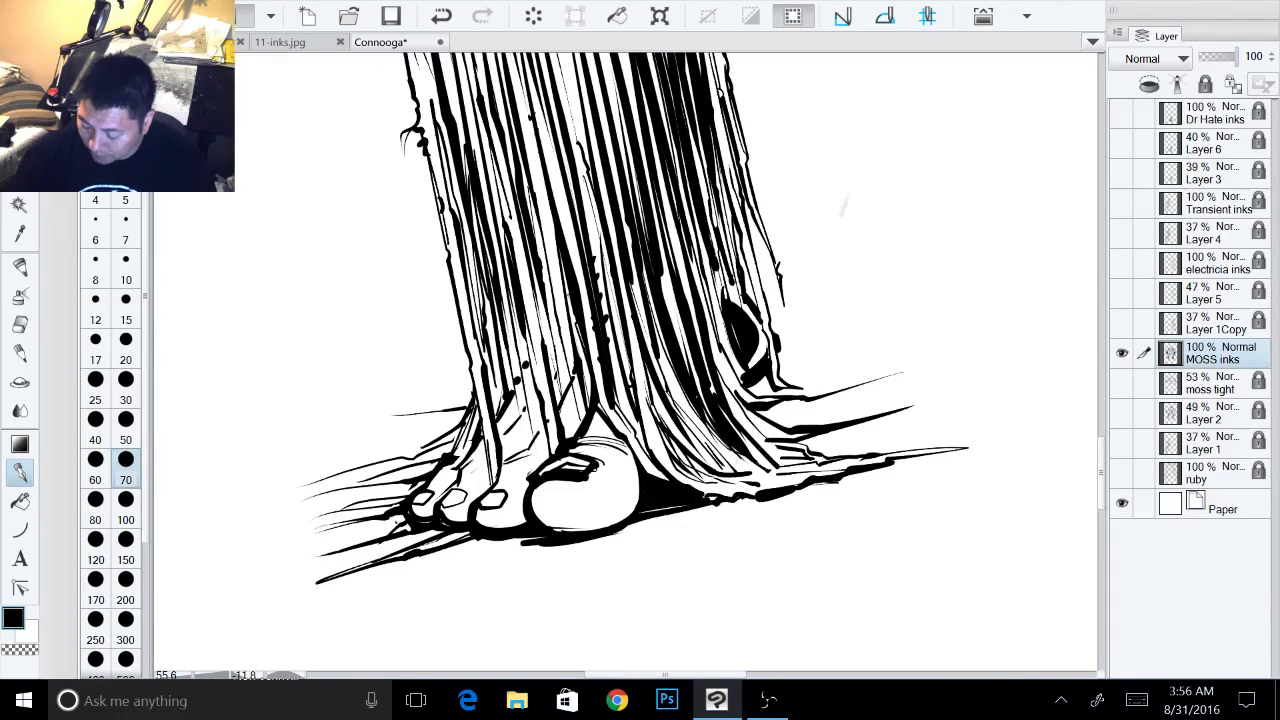
# - Examine the whole inked figure with the canvas rotated back upright
pyautogui.scroll(-10, 714, 384)
pyautogui.moveTo(832, 282); pyautogui.dragTo(688, 519)
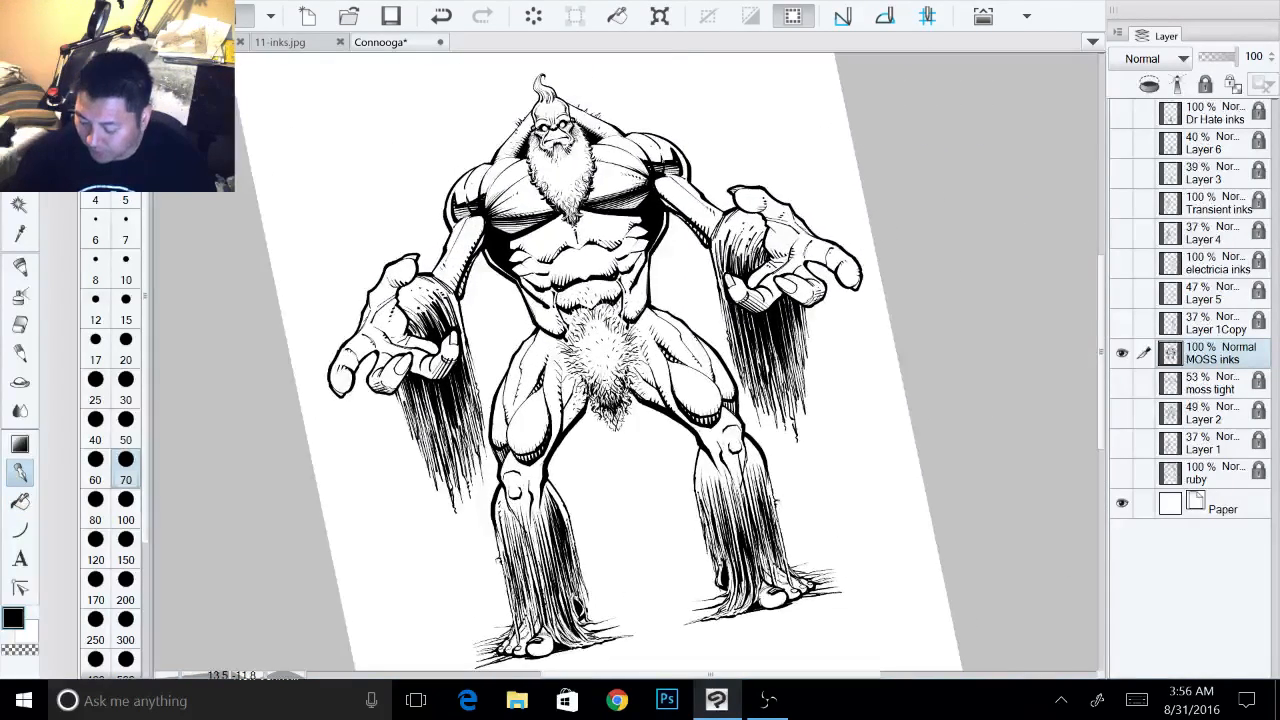
pyautogui.hotkey('ctrl', '@')
pyautogui.moveTo(640, 400)
pyautogui.mouseDown()
pyautogui.moveTo(725, 391)
pyautogui.moveTo(667, 376)
pyautogui.moveTo(661, 404)
pyautogui.mouseUp()
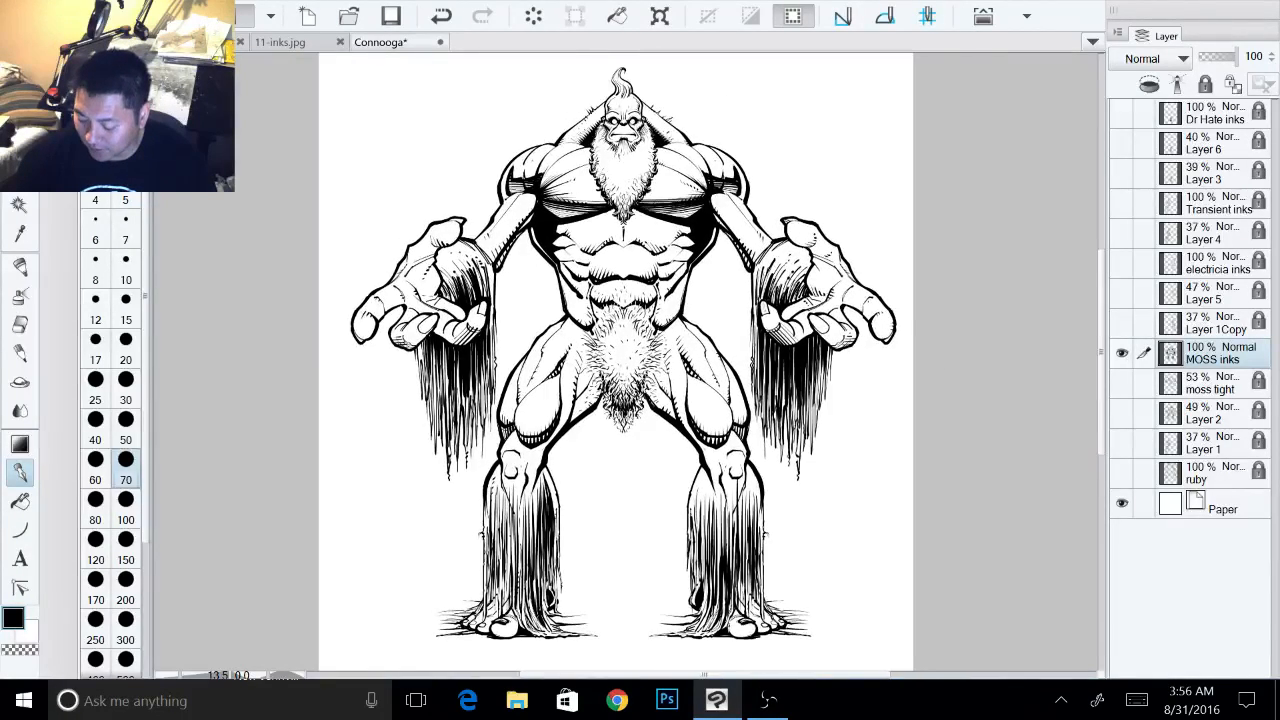
pyautogui.scroll(-3, 788, 348)
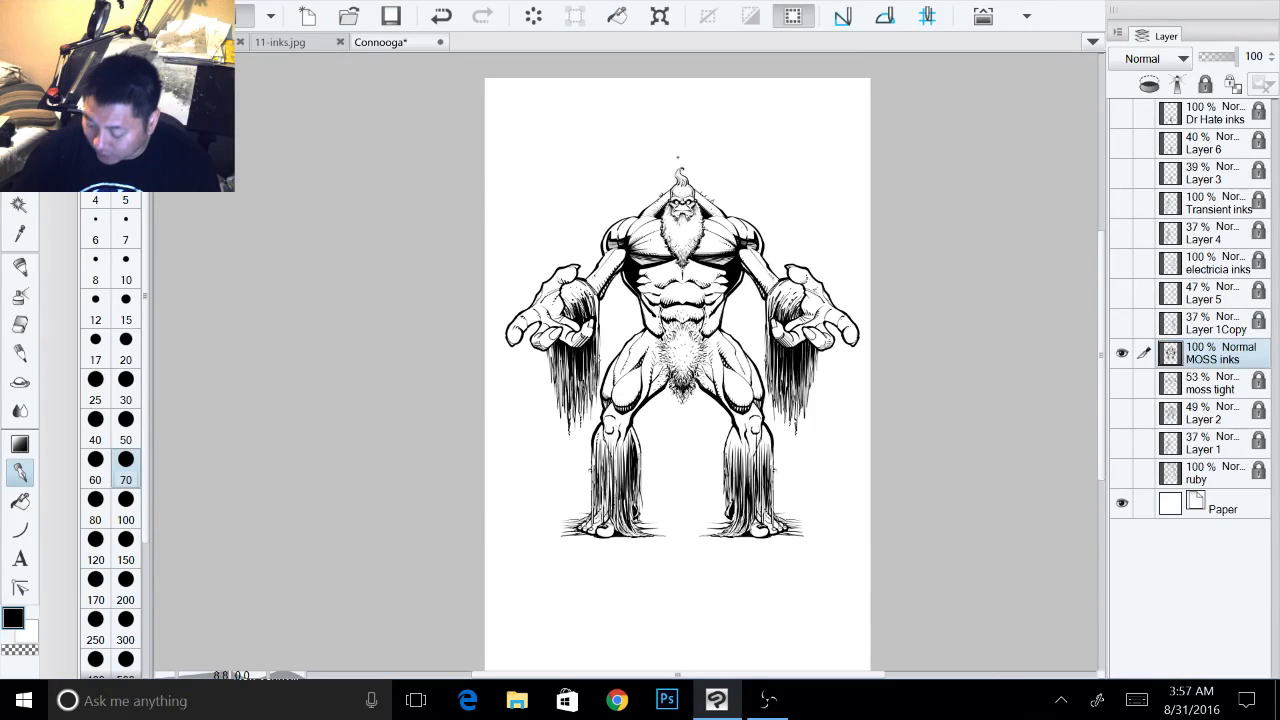
# - Try a thick vertical line down the centre of the figure, and undo it
pyautogui.moveTo(678, 130); pyautogui.dragTo(683, 480)
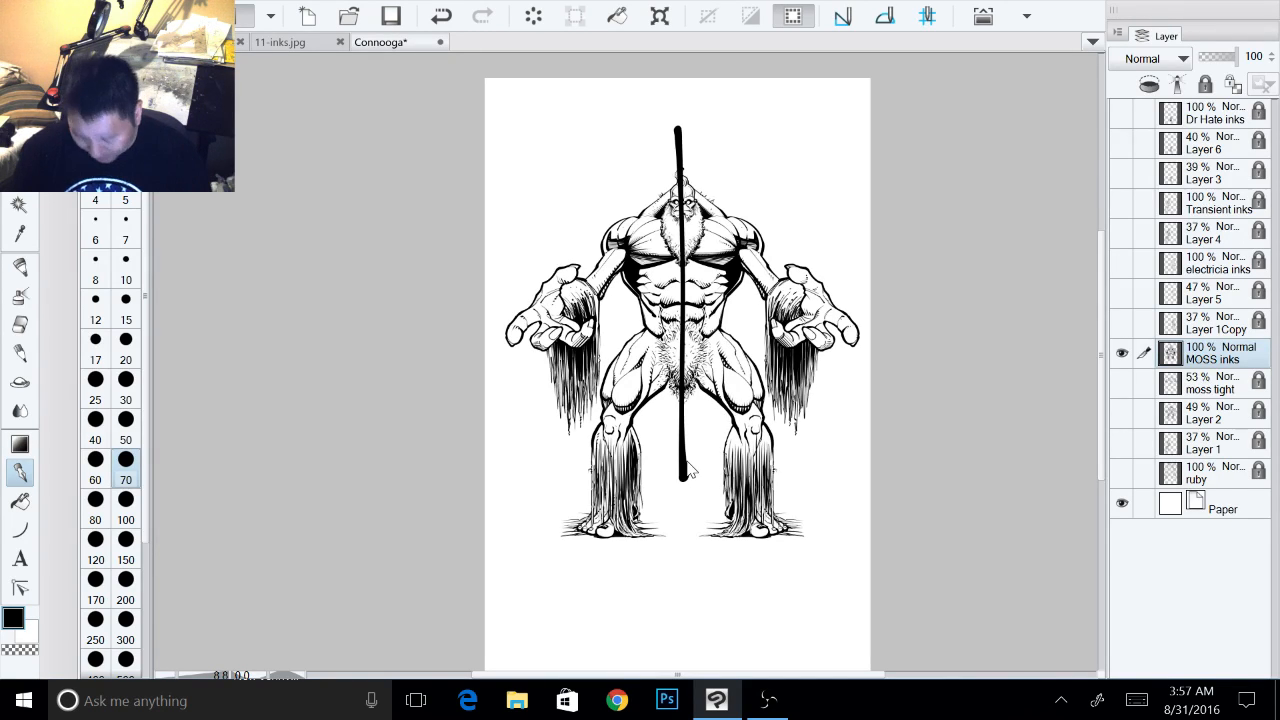
pyautogui.hotkey('ctrl', 'z')
pyautogui.hotkey('ctrl', '+')
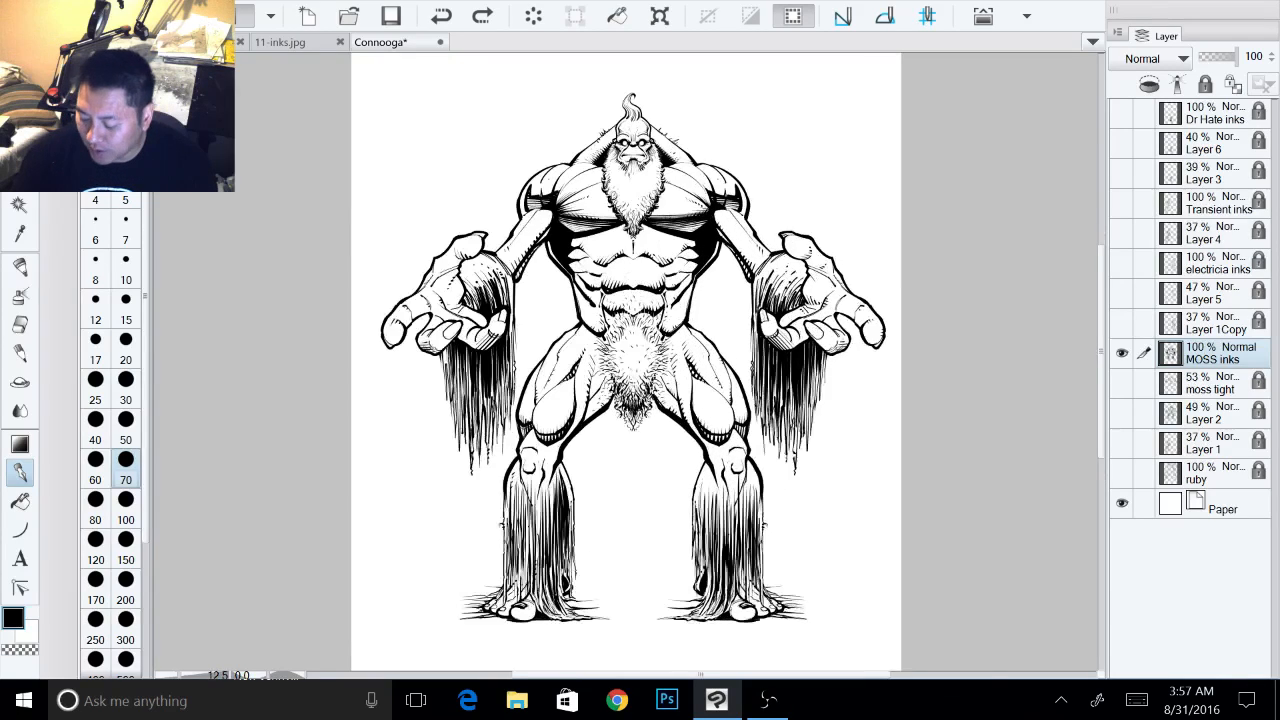
pyautogui.hotkey('ctrl', '+')
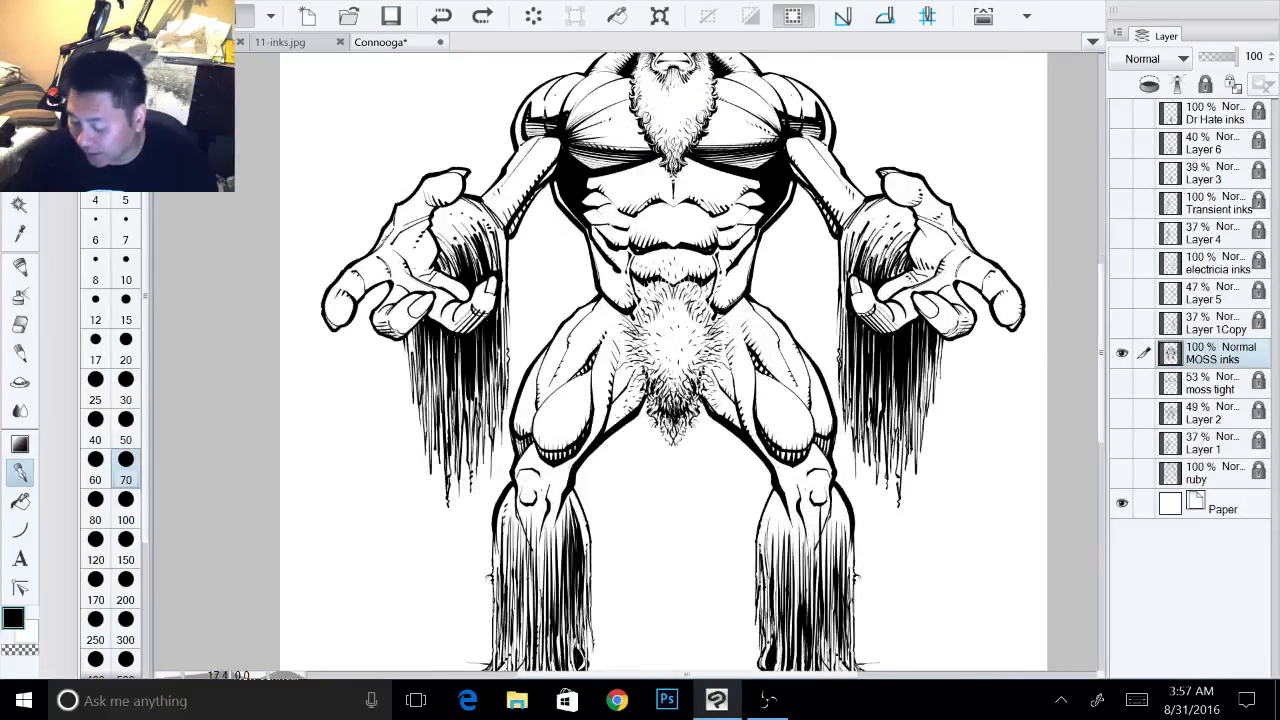
# - Ink short vertical contour strokes along the inner side of both kneecaps
pyautogui.moveTo(660, 380); pyautogui.dragTo(585, 152)
pyautogui.hotkey('ctrl', '+')
pyautogui.hotkey('ctrl', '+')
pyautogui.moveTo(640, 400); pyautogui.dragTo(616, 288)
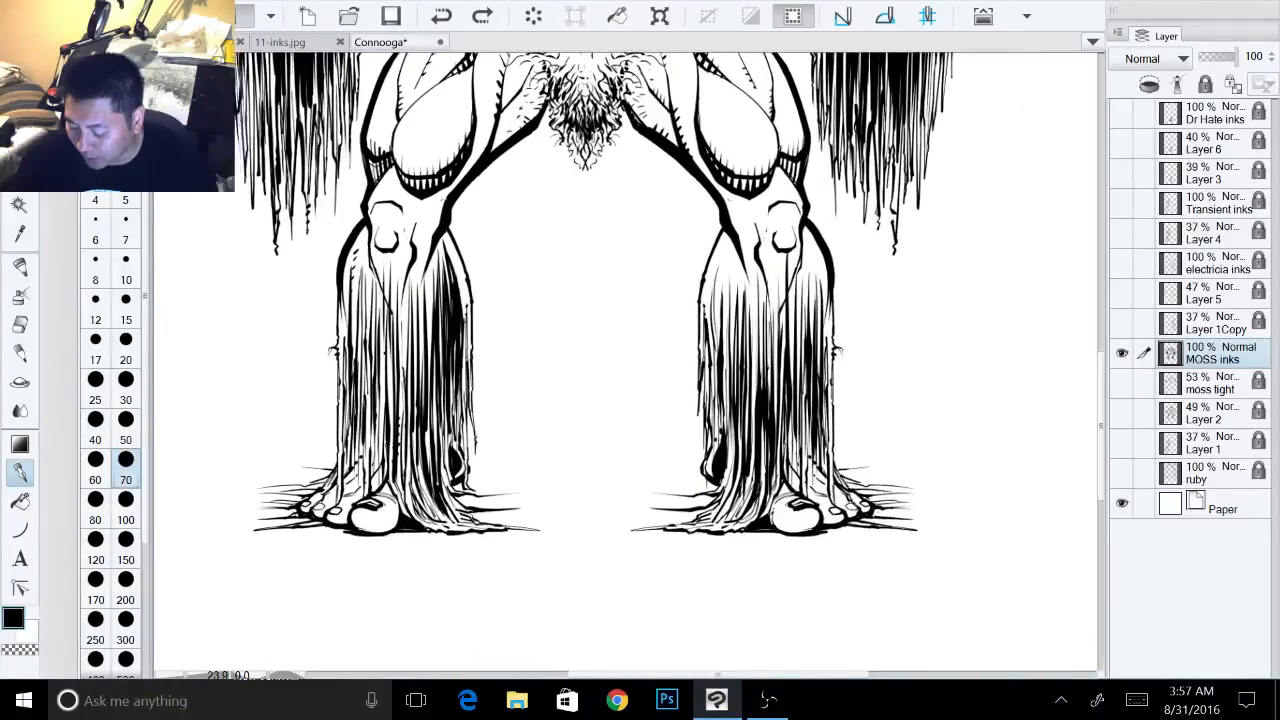
pyautogui.hotkey('ctrl', '+')
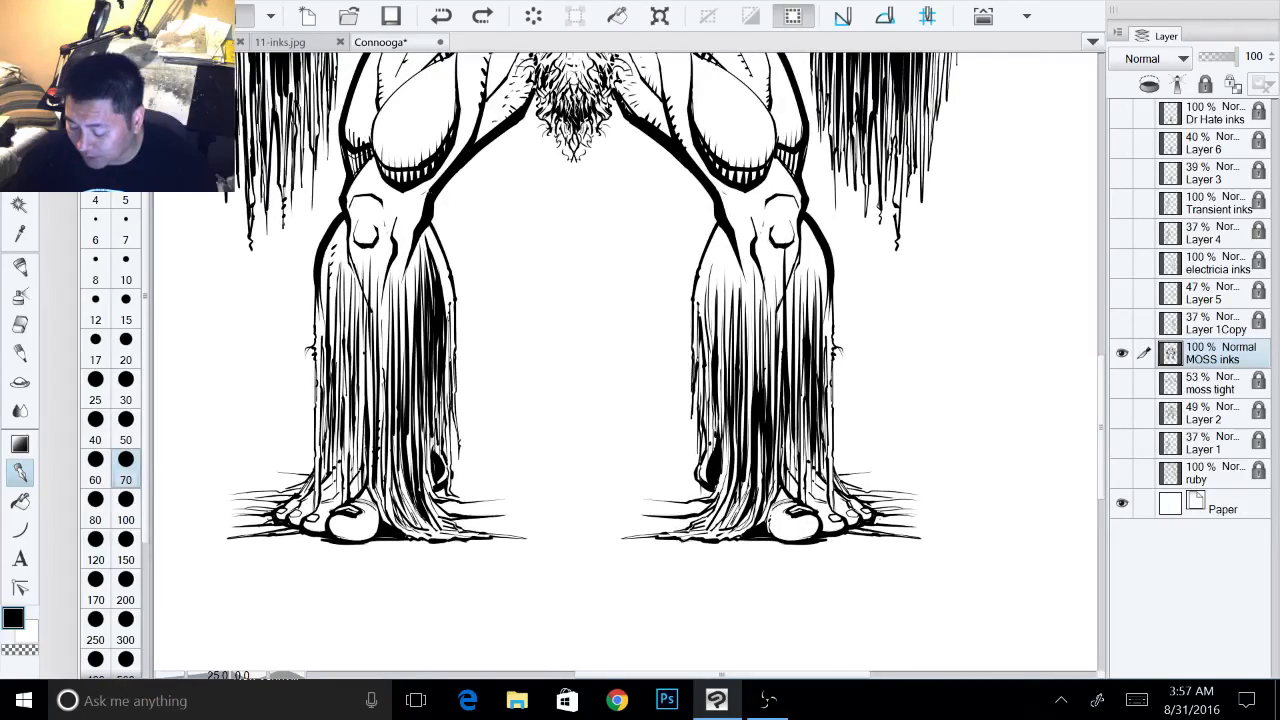
pyautogui.hotkey('ctrl', '+')
pyautogui.hotkey('ctrl', '+')
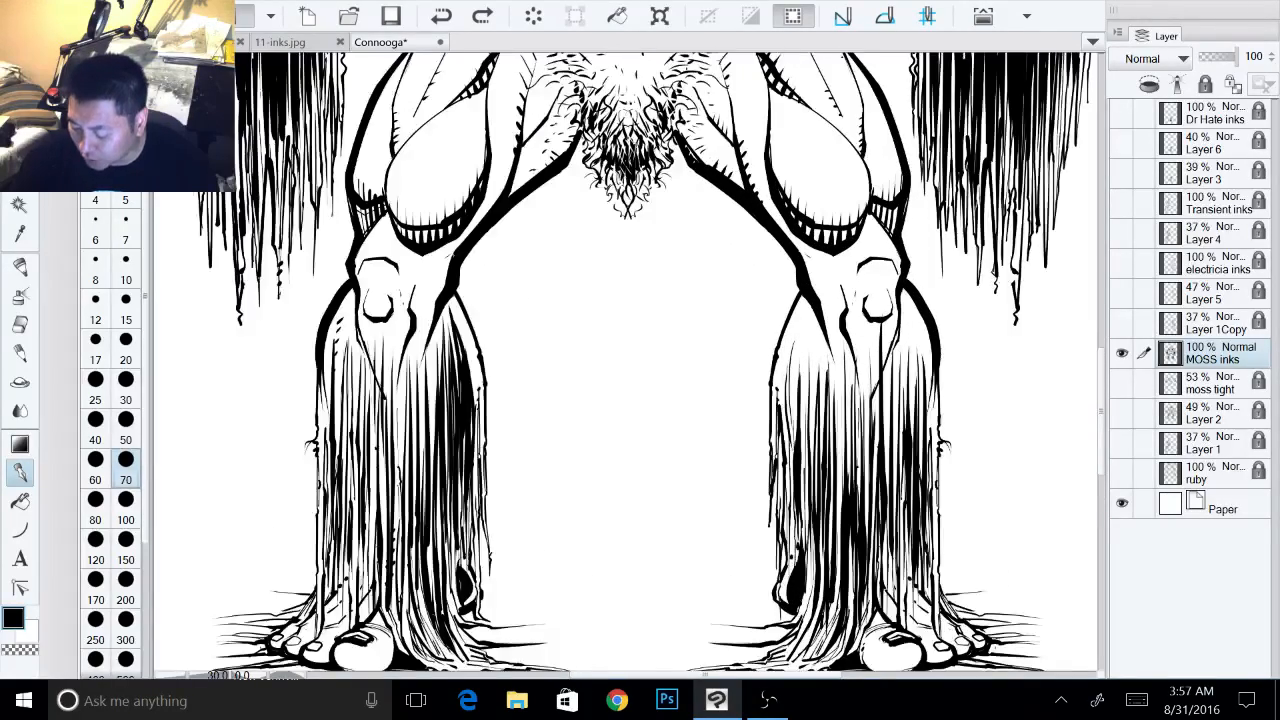
pyautogui.hotkey('ctrl', '+')
pyautogui.moveTo(640, 360); pyautogui.dragTo(550, 380)
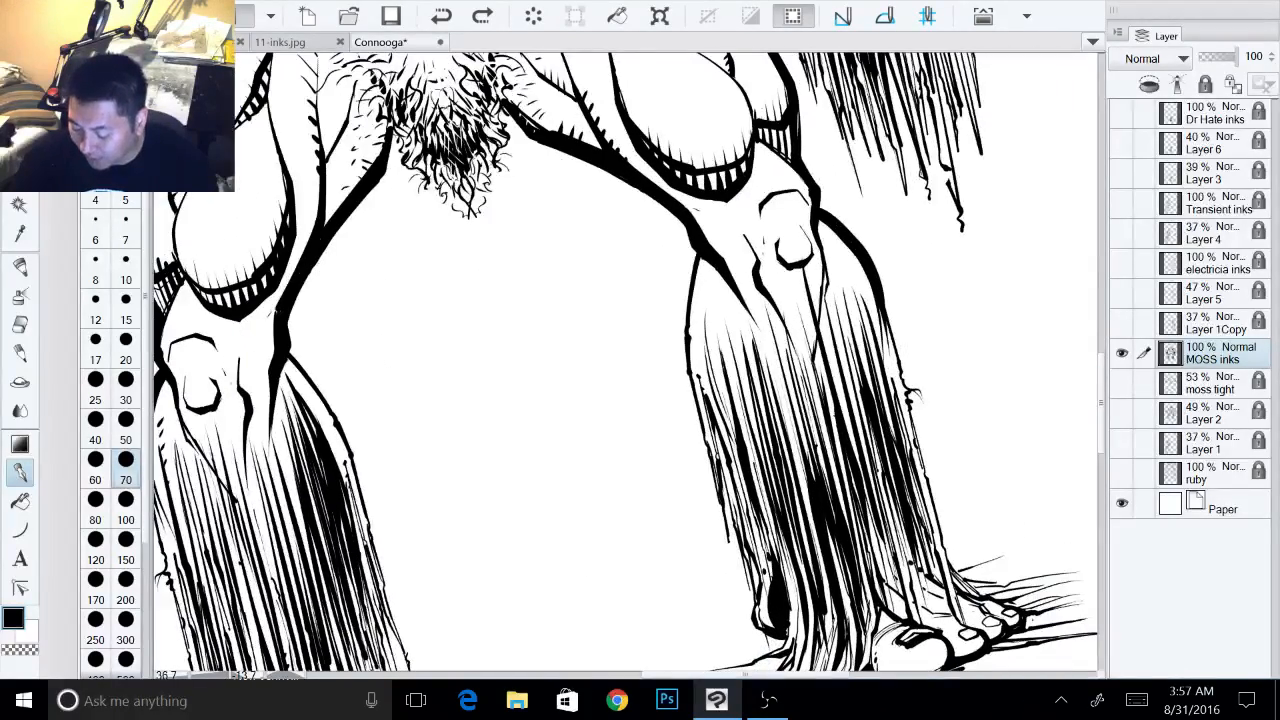
pyautogui.moveTo(626, 360); pyautogui.dragTo(646, 362)
pyautogui.hotkey('ctrl', '-')
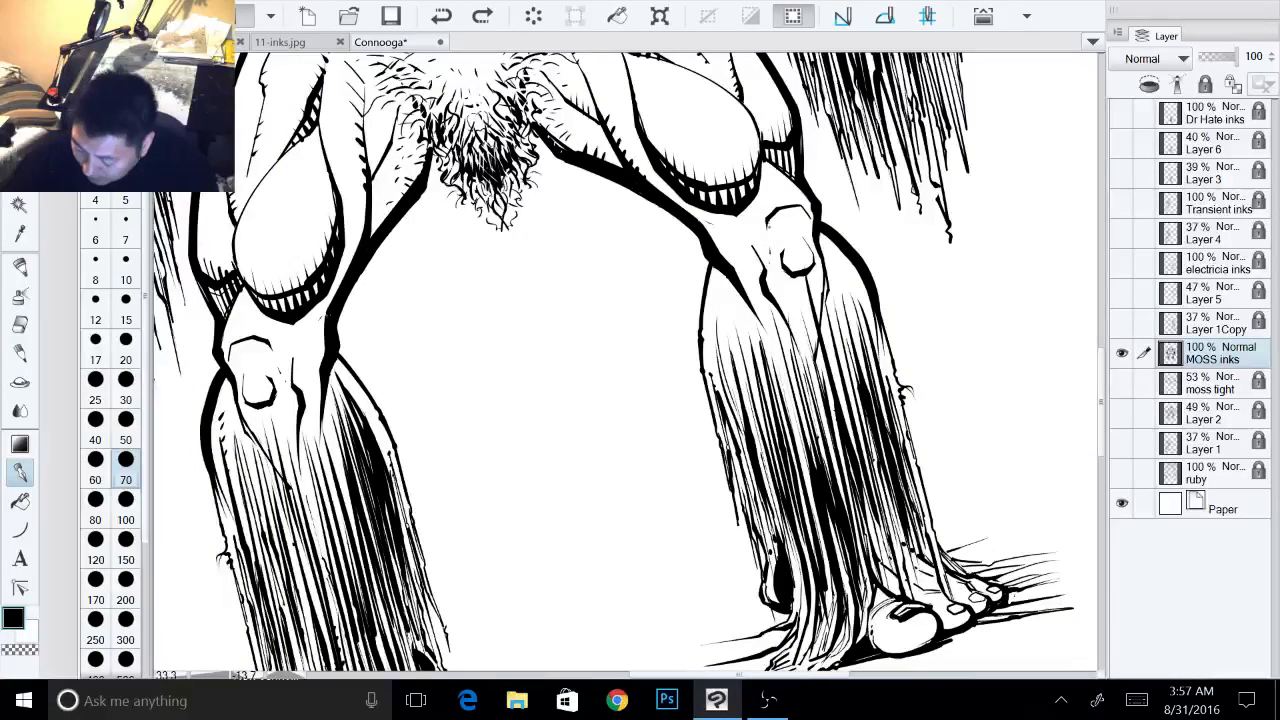
pyautogui.moveTo(765, 220); pyautogui.dragTo(762, 262)
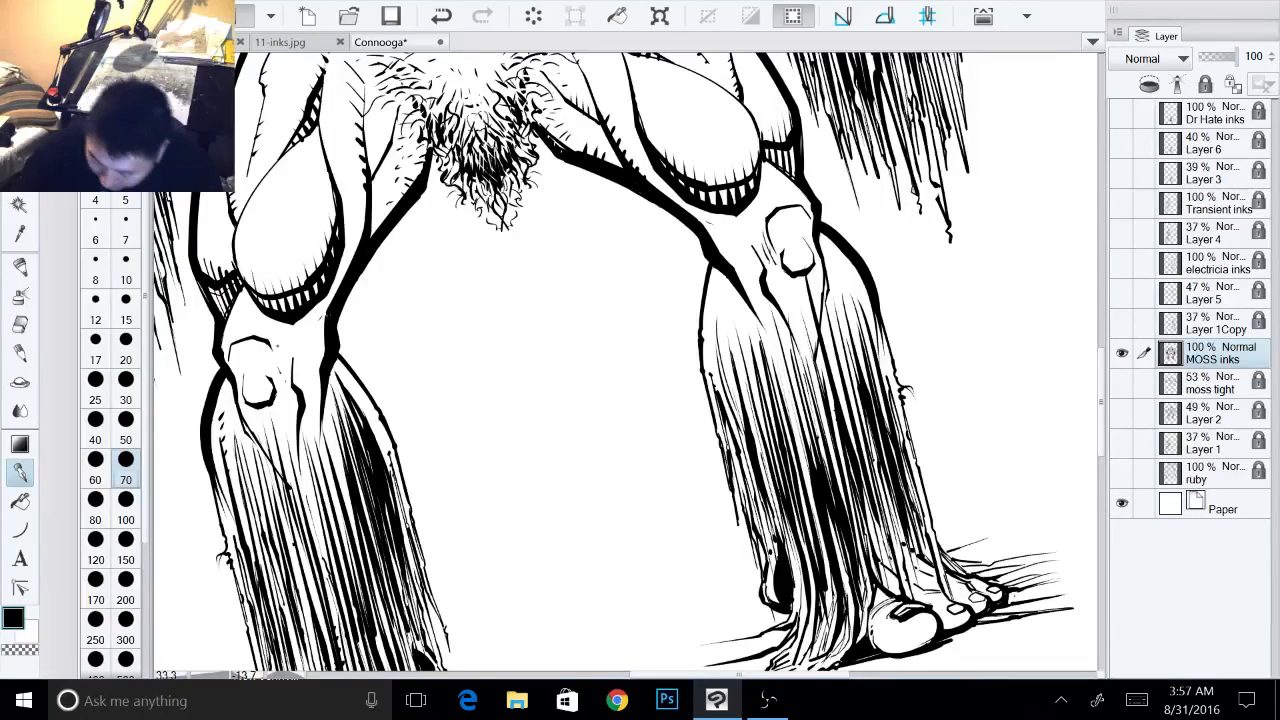
pyautogui.moveTo(278, 342); pyautogui.dragTo(280, 385)
pyautogui.moveTo(282, 341); pyautogui.dragTo(278, 353)
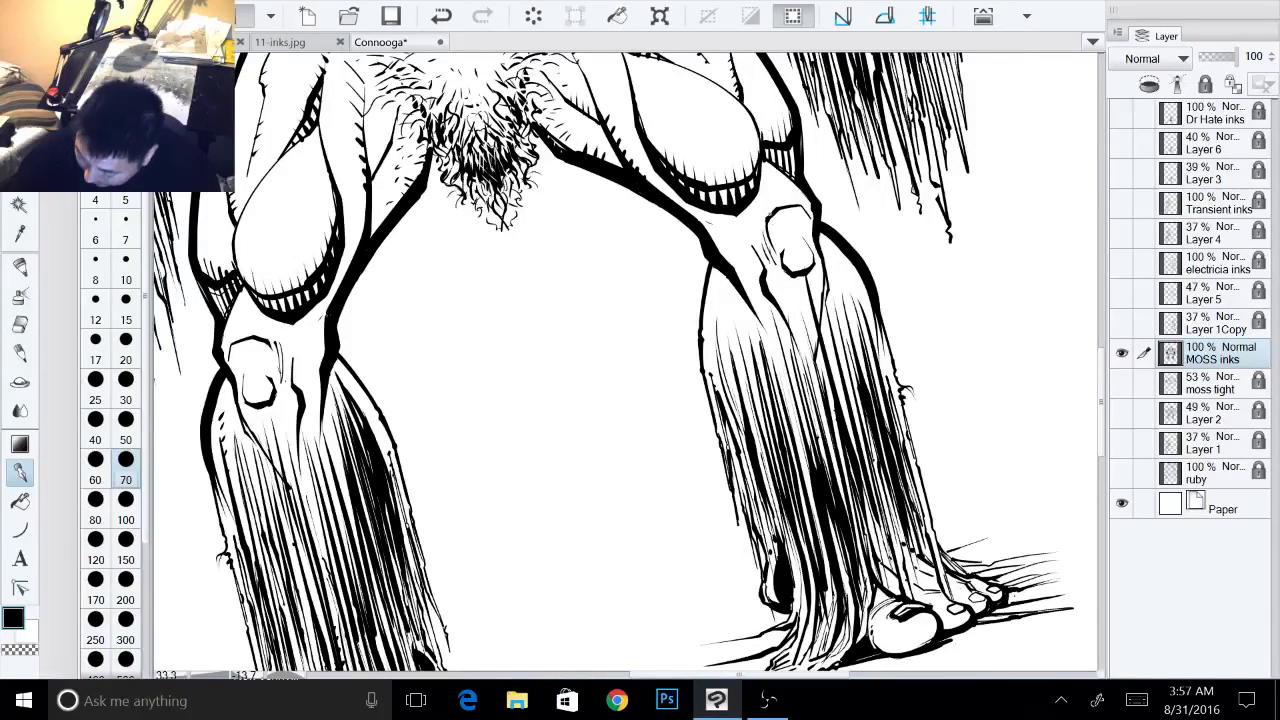
# - Shade the tops of both kneecaps with short vertical hatching and touch up the lower curve of the figure's right kneecap
pyautogui.moveTo(770, 214)
pyautogui.mouseDown()
pyautogui.moveTo(786, 292)
pyautogui.moveTo(780, 236)
pyautogui.moveTo(792, 270)
pyautogui.moveTo(805, 221)
pyautogui.mouseUp()
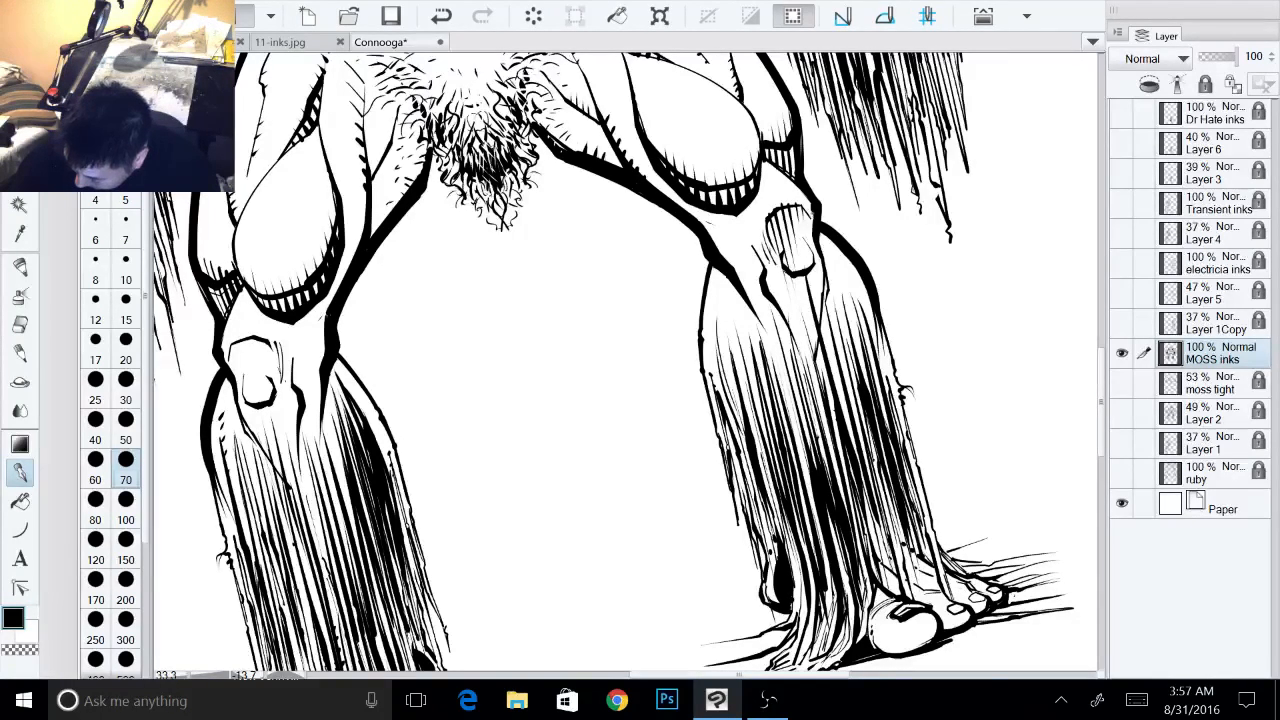
pyautogui.moveTo(229, 349)
pyautogui.mouseDown()
pyautogui.moveTo(235, 374)
pyautogui.moveTo(243, 355)
pyautogui.mouseUp()
pyautogui.moveTo(244, 338); pyautogui.dragTo(255, 346)
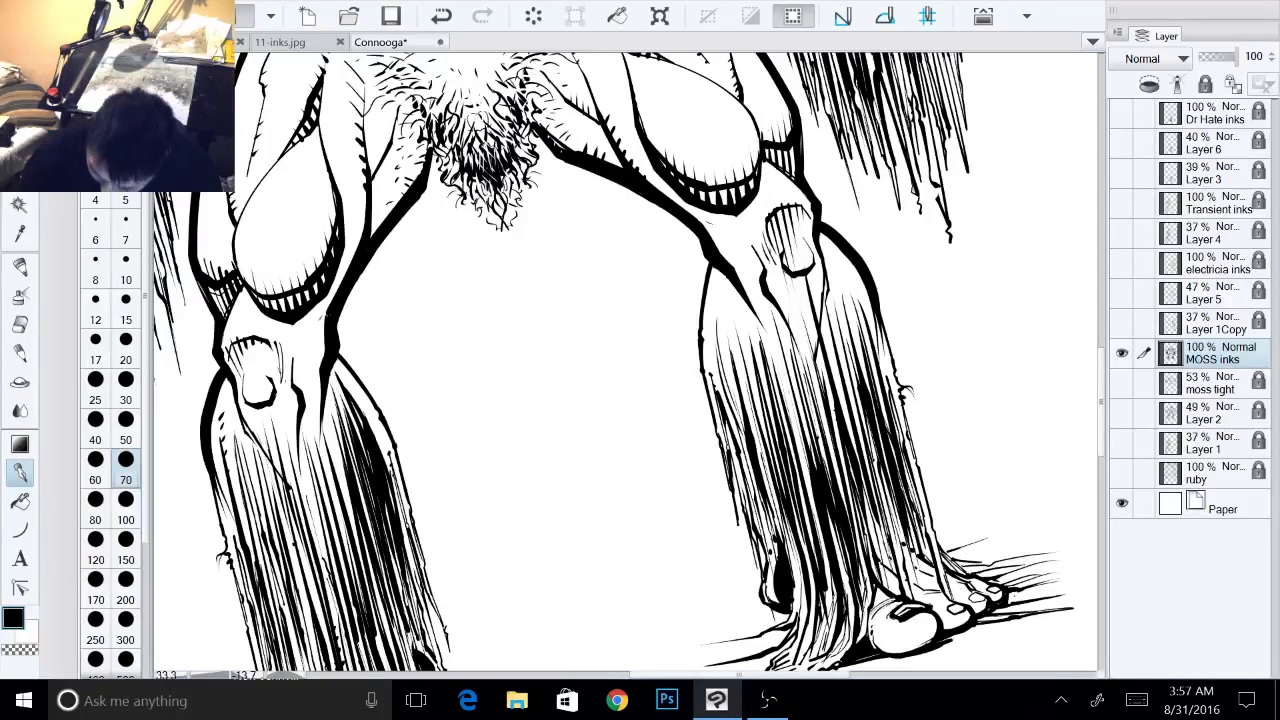
pyautogui.moveTo(266, 395); pyautogui.dragTo(269, 407)
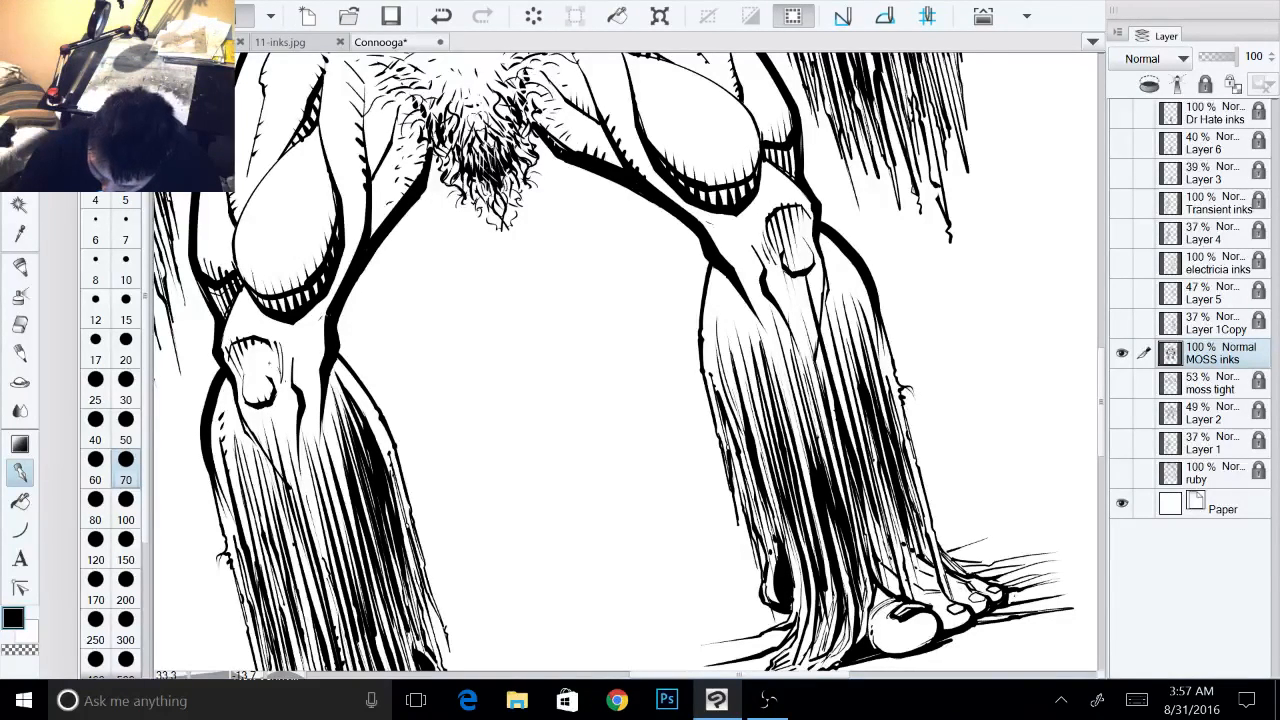
# - Feather short hatching strokes off the heavy contour on the inner side of both knees
pyautogui.moveTo(600, 360); pyautogui.dragTo(841, 364)
pyautogui.moveTo(760, 400); pyautogui.dragTo(765, 349)
pyautogui.moveTo(564, 372)
pyautogui.mouseDown()
pyautogui.moveTo(567, 437)
pyautogui.moveTo(570, 369)
pyautogui.moveTo(590, 436)
pyautogui.mouseUp()
pyautogui.moveTo(893, 322); pyautogui.dragTo(688, 266)
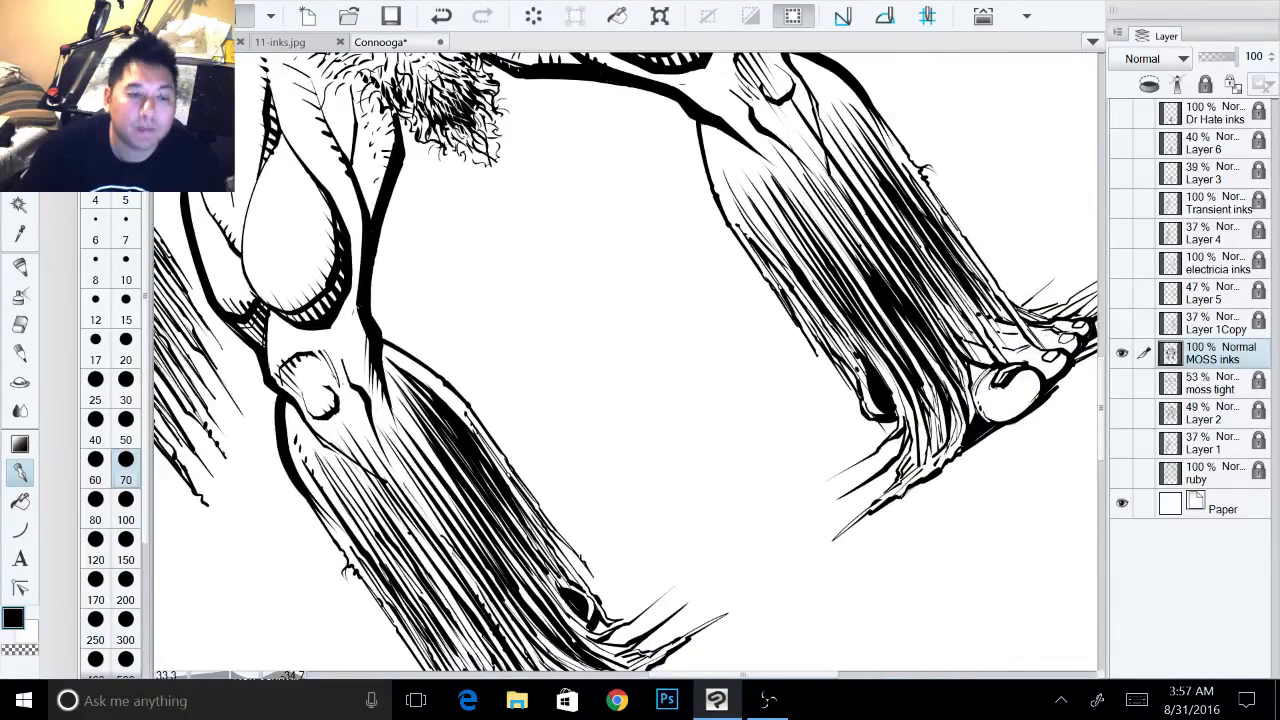
pyautogui.moveTo(745, 321); pyautogui.dragTo(747, 396)
pyautogui.moveTo(840, 372); pyautogui.dragTo(594, 366)
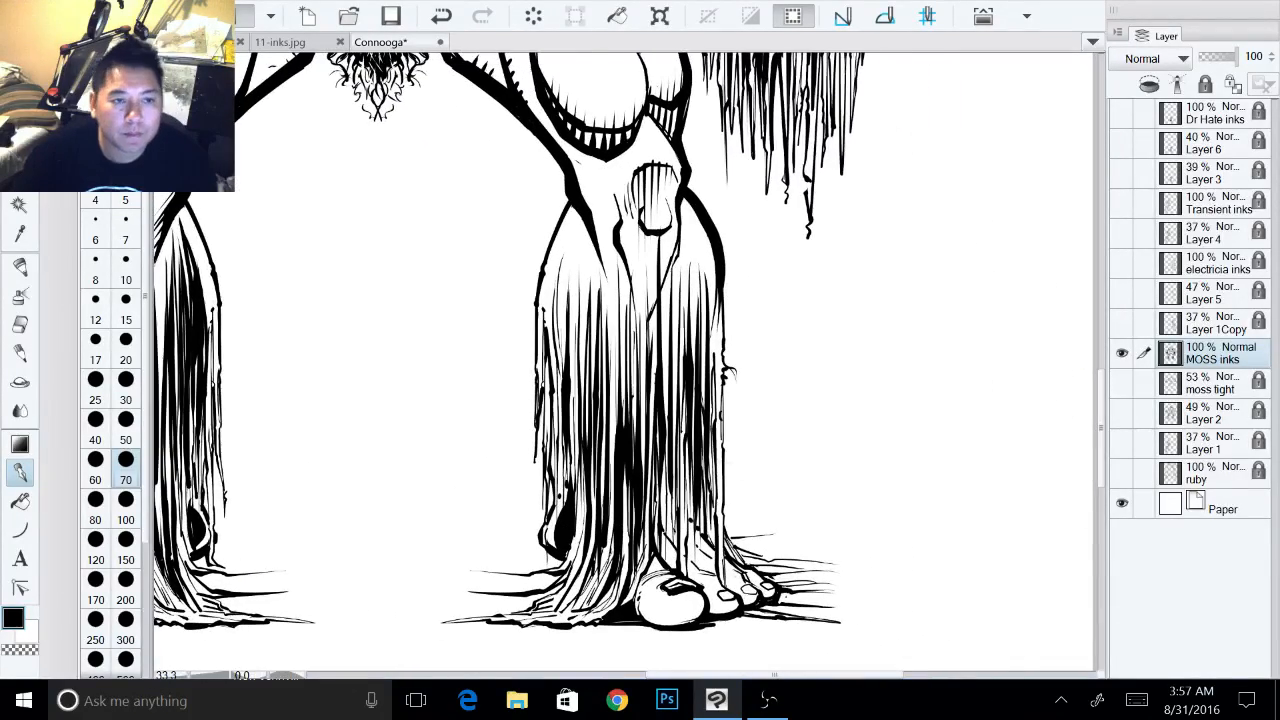
pyautogui.moveTo(750, 330); pyautogui.dragTo(753, 375)
pyautogui.moveTo(780, 368); pyautogui.dragTo(710, 356)
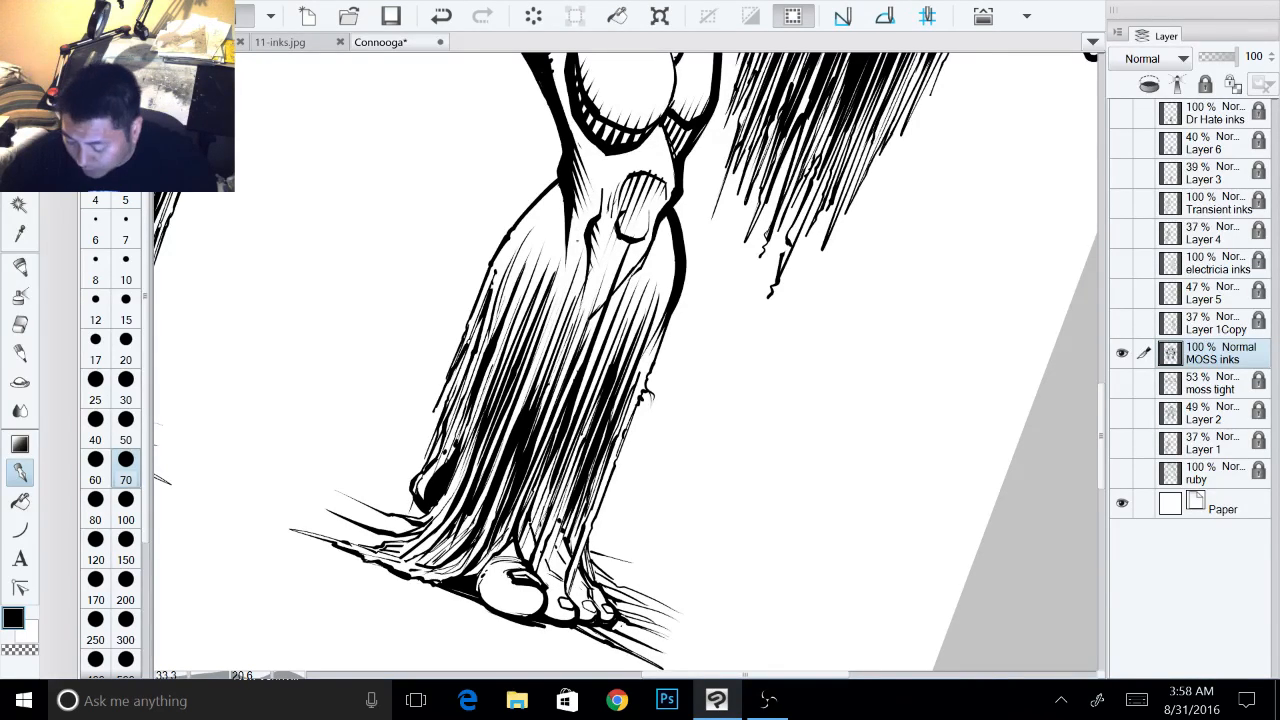
pyautogui.moveTo(573, 228); pyautogui.dragTo(747, 287)
pyautogui.hotkey('ctrl', '@')
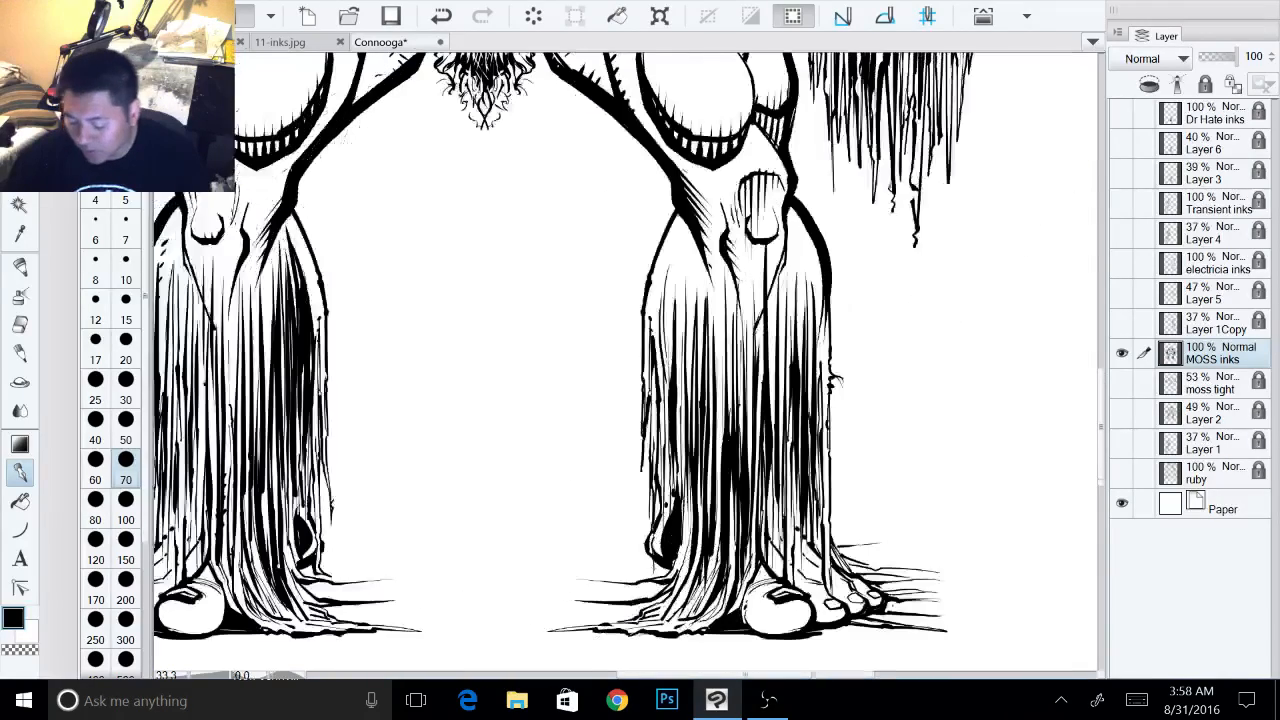
# - Make MOSS inks the active layer again and add fine strokes inside the inner calf contour of both legs
pyautogui.moveTo(660, 290); pyautogui.dragTo(714, 323)
pyautogui.keyDown('ctrl'); pyautogui.keyDown('shift'); pyautogui.click(714, 323); pyautogui.keyUp('shift'); pyautogui.keyUp('ctrl')
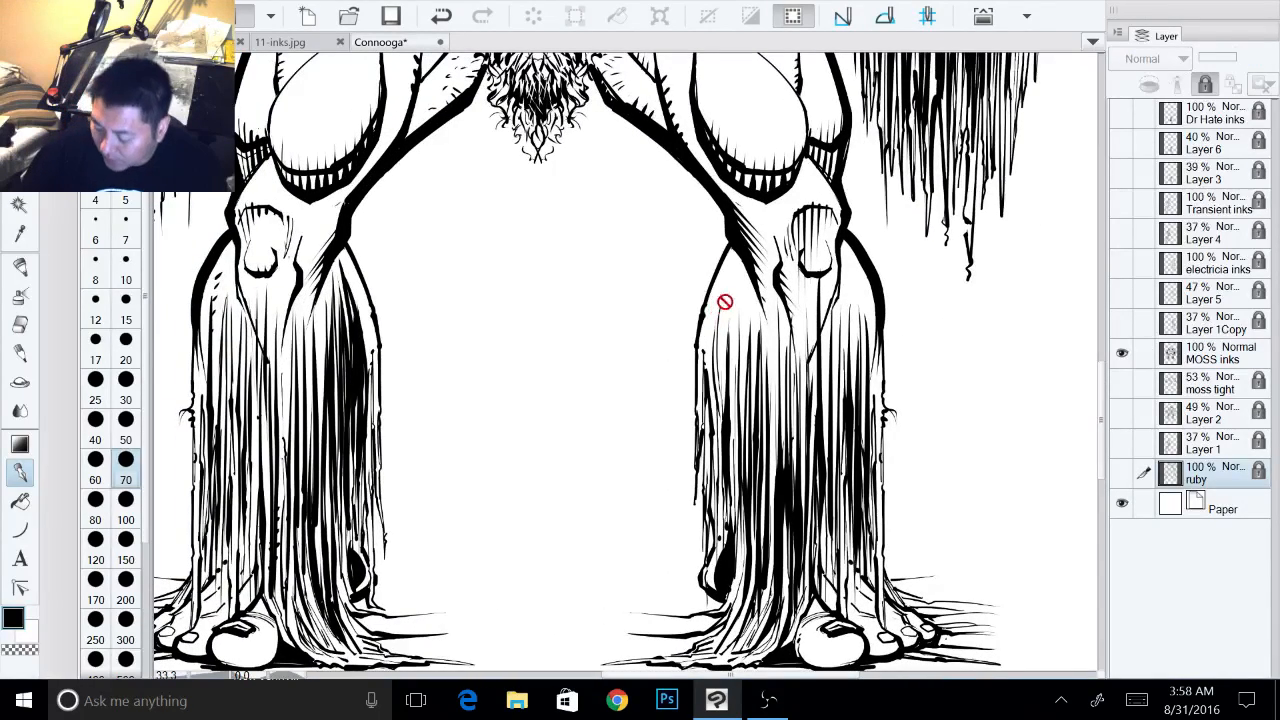
pyautogui.click(1210, 360)
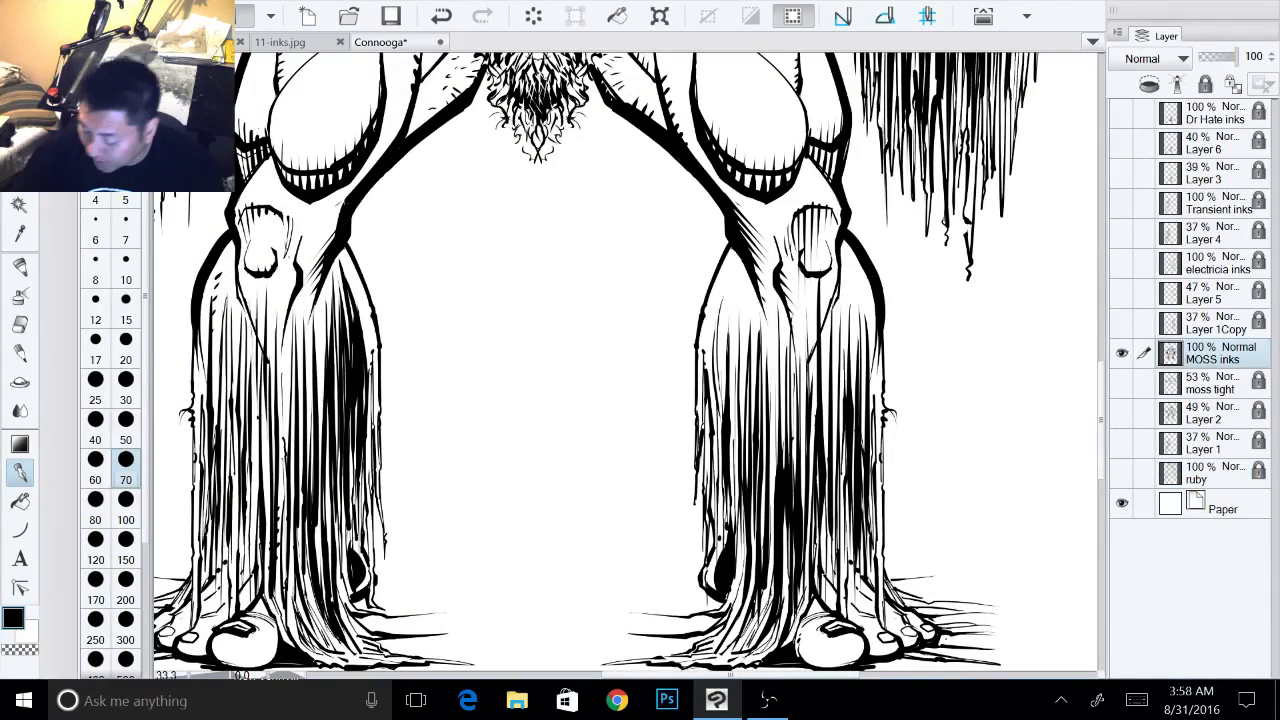
pyautogui.moveTo(722, 290)
pyautogui.mouseDown()
pyautogui.moveTo(710, 370)
pyautogui.moveTo(721, 288)
pyautogui.moveTo(700, 330)
pyautogui.mouseUp()
pyautogui.moveTo(350, 264); pyautogui.dragTo(380, 356)
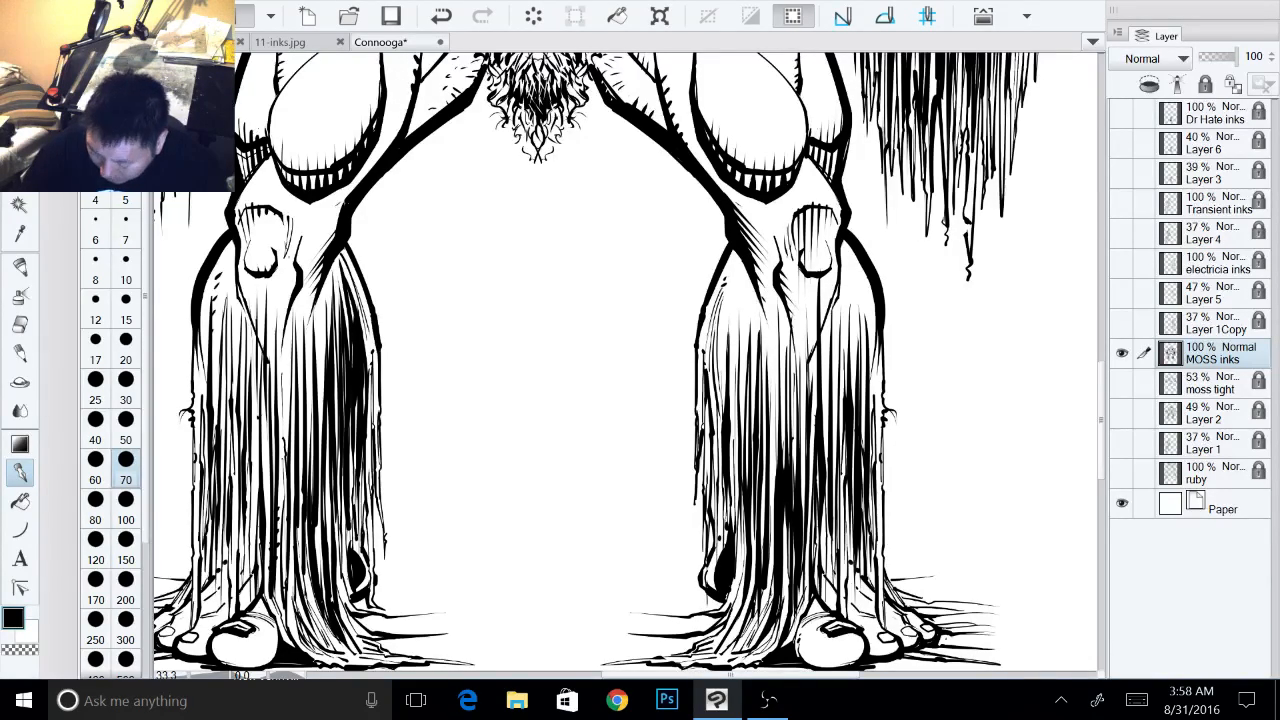
# - Add fine hatch lines to the fingernails of the figure's right hand
pyautogui.moveTo(661, 161)
pyautogui.mouseDown()
pyautogui.moveTo(752, 287)
pyautogui.moveTo(728, 366)
pyautogui.moveTo(713, 309)
pyautogui.mouseUp()
pyautogui.moveTo(640, 400); pyautogui.dragTo(715, 321)
pyautogui.moveTo(559, 424); pyautogui.dragTo(551, 467)
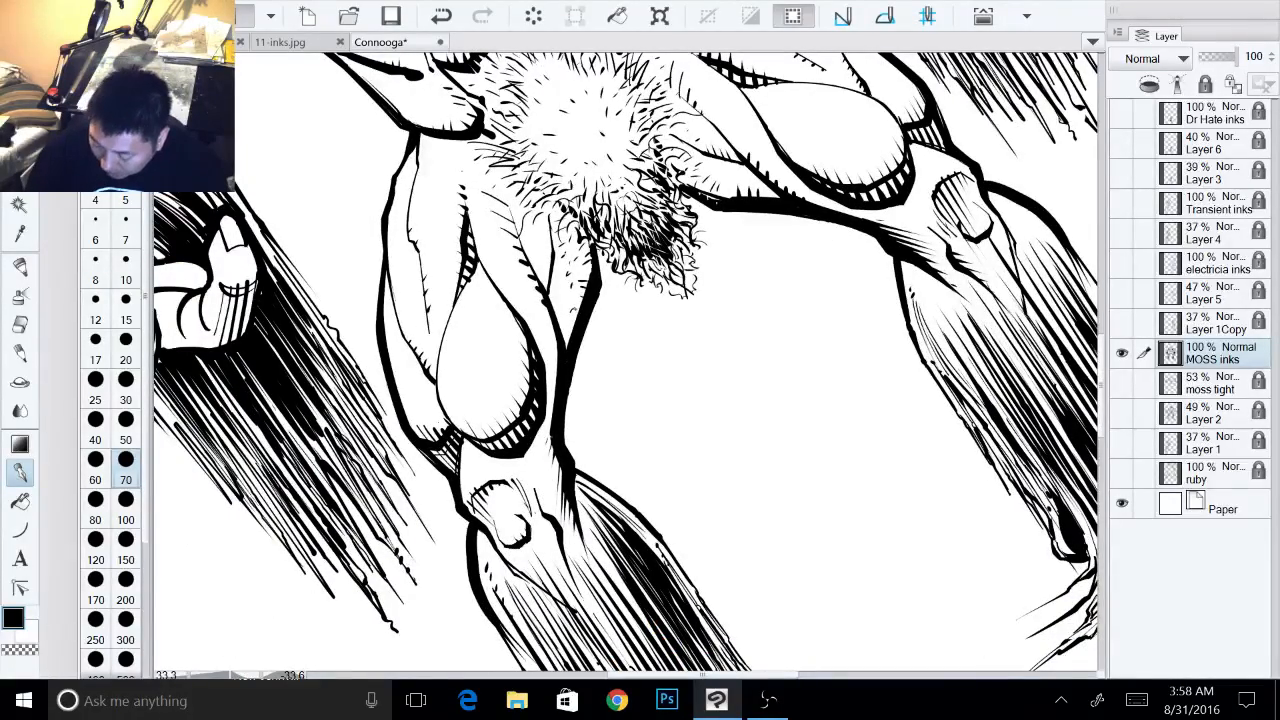
pyautogui.moveTo(582, 307)
pyautogui.mouseDown()
pyautogui.moveTo(571, 325)
pyautogui.moveTo(710, 394)
pyautogui.mouseUp()
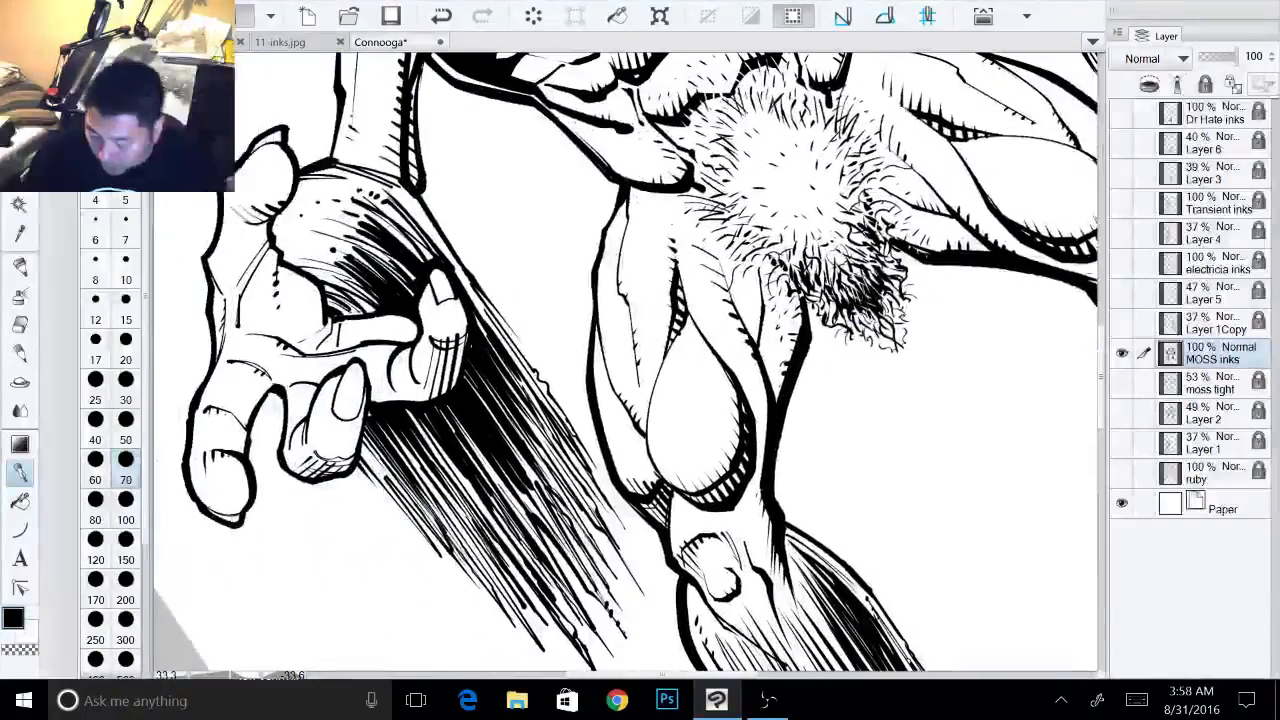
pyautogui.moveTo(345, 393); pyautogui.dragTo(339, 413)
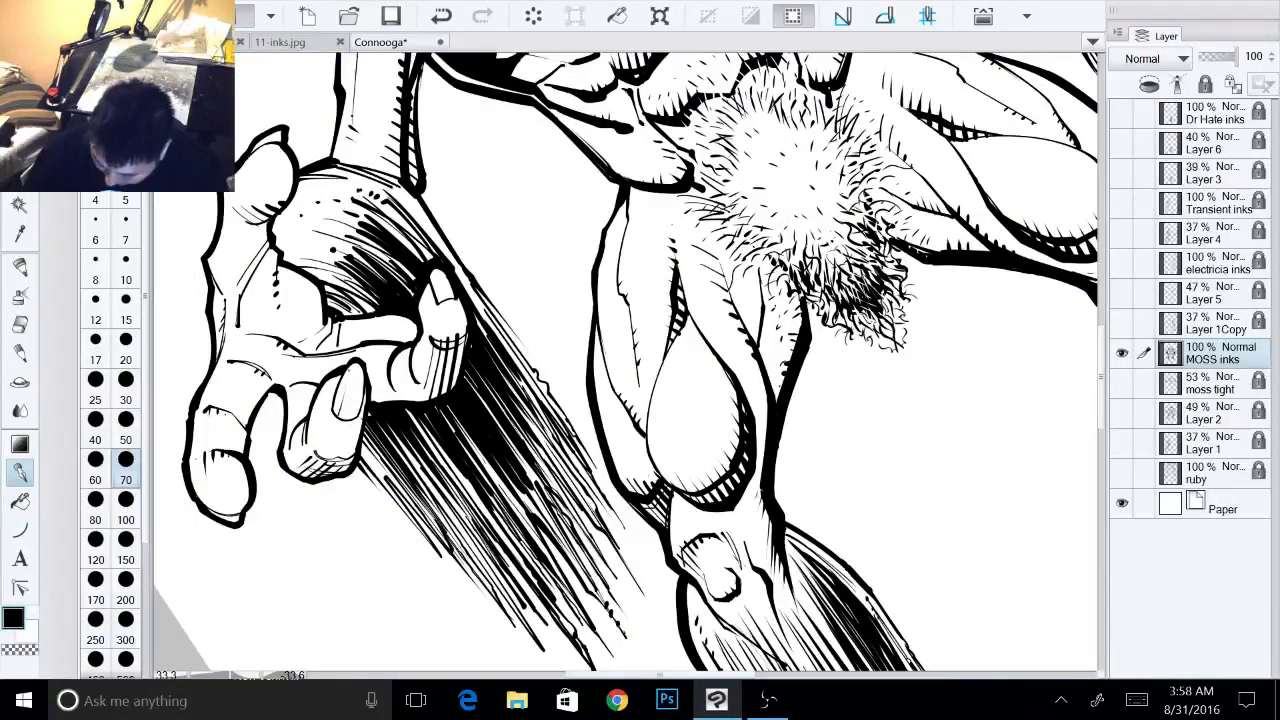
pyautogui.moveTo(350, 369)
pyautogui.mouseDown()
pyautogui.moveTo(339, 443)
pyautogui.moveTo(347, 417)
pyautogui.mouseUp()
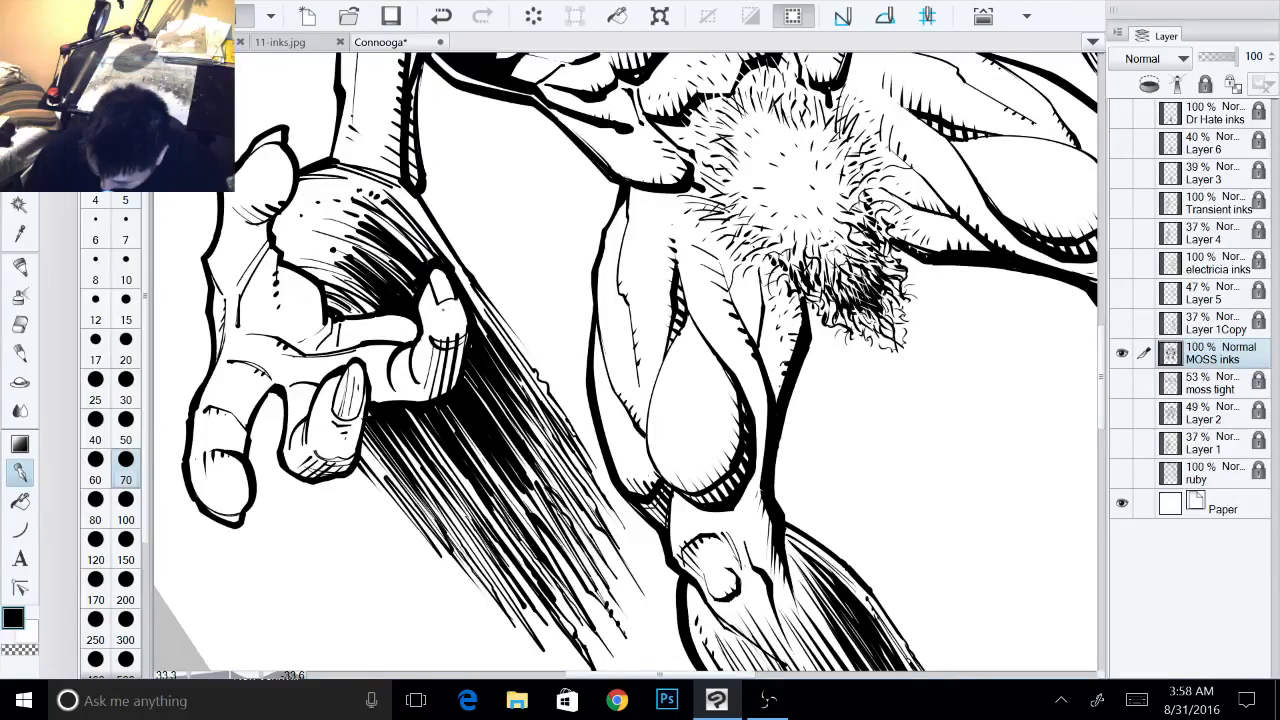
pyautogui.moveTo(432, 279); pyautogui.dragTo(436, 297)
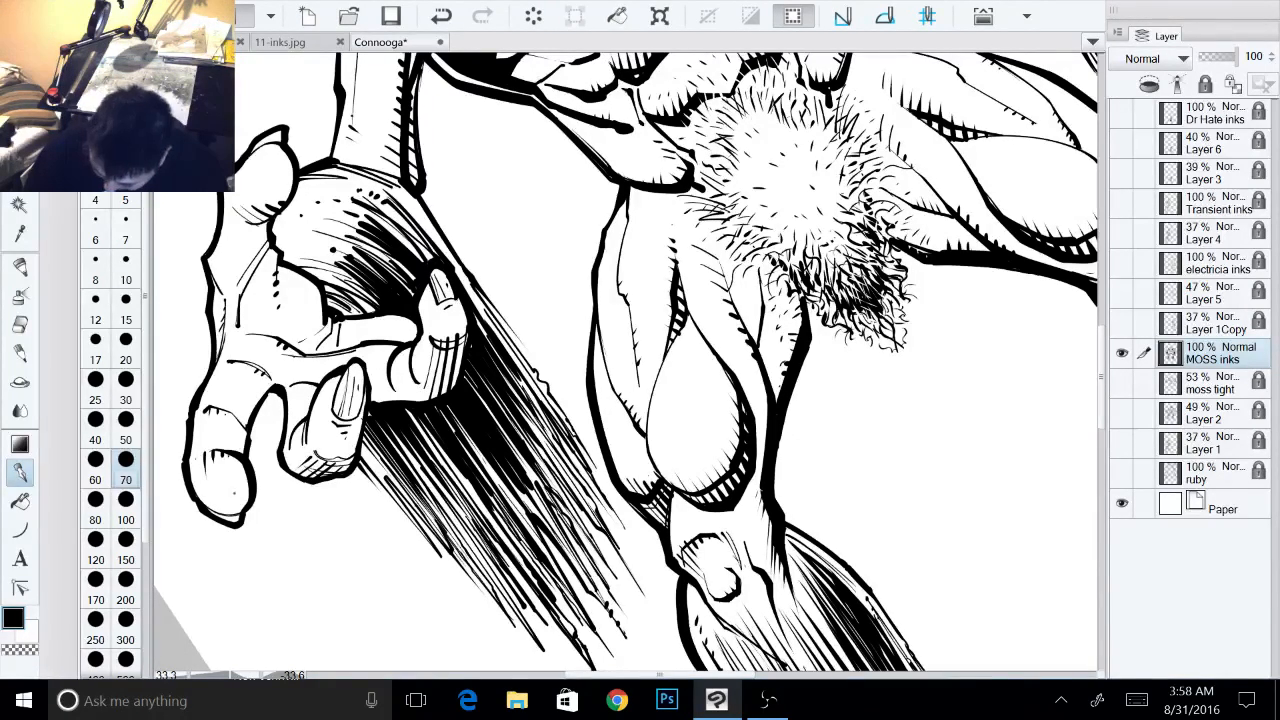
# - Examine the whole inked figure with the canvas upright, including the lower legs
pyautogui.moveTo(985, 570); pyautogui.dragTo(692, 588)
pyautogui.moveTo(850, 520); pyautogui.dragTo(622, 353)
pyautogui.moveTo(900, 362); pyautogui.dragTo(826, 367)
pyautogui.moveTo(827, 320); pyautogui.dragTo(741, 400)
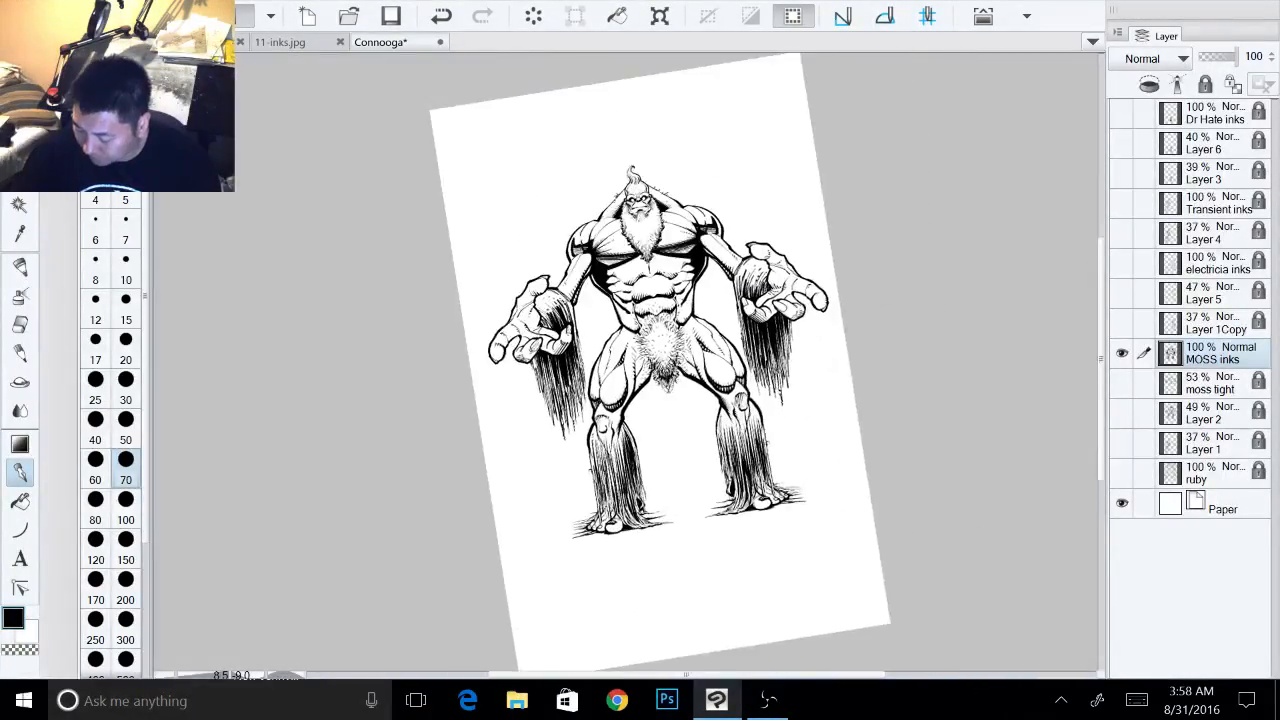
pyautogui.hotkey('ctrl', '@')
pyautogui.scroll(1, 818, 415)
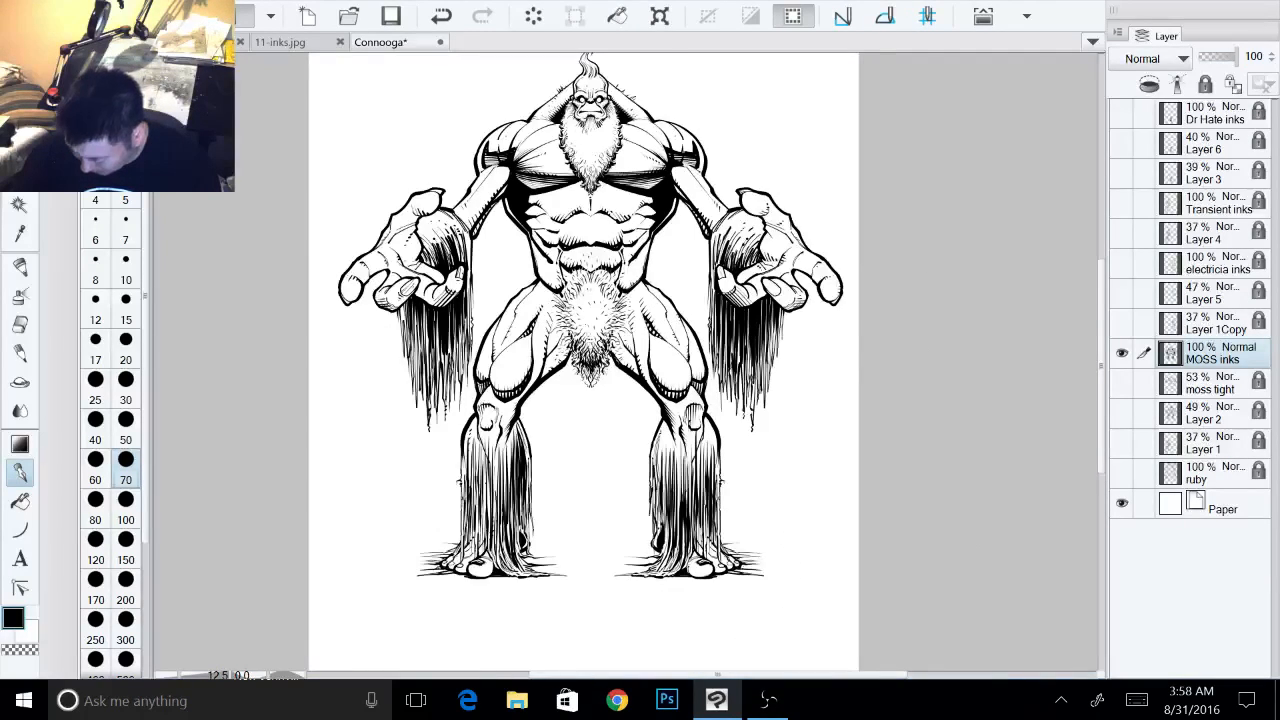
pyautogui.moveTo(818, 415); pyautogui.dragTo(869, 339)
pyautogui.scroll(3, 830, 420)
pyautogui.moveTo(830, 420); pyautogui.dragTo(955, 397)
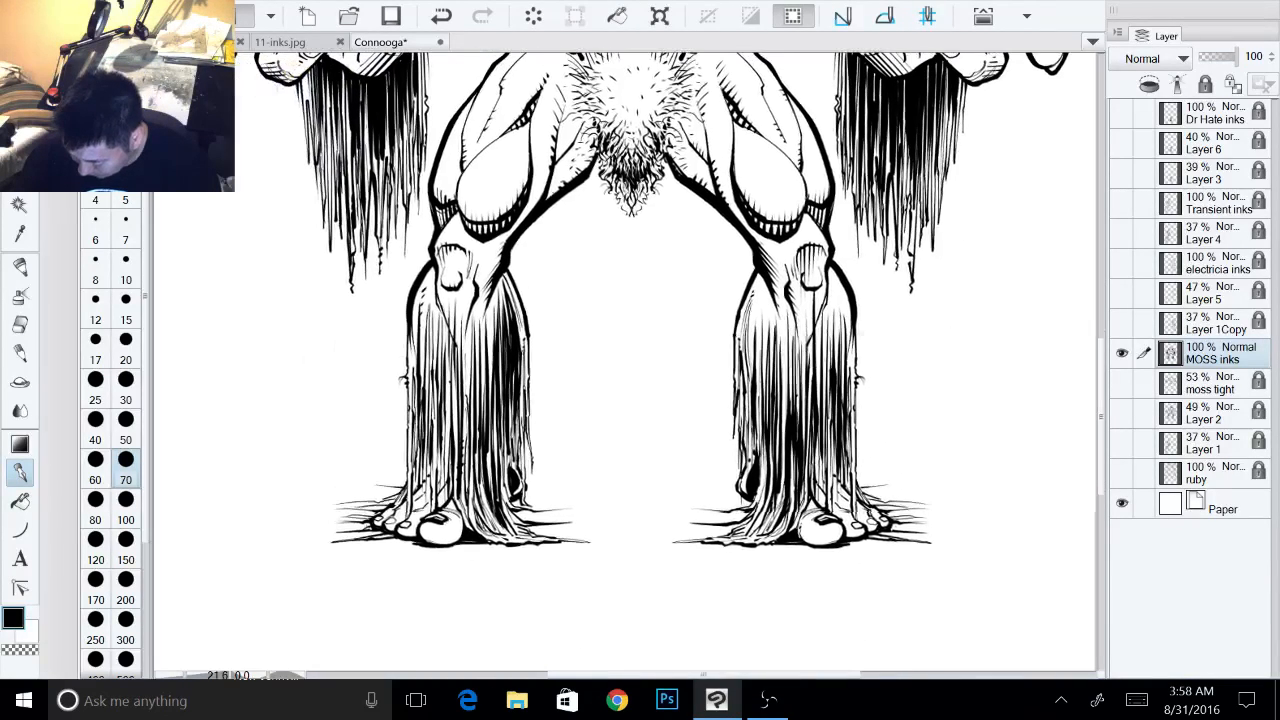
# - Break up the black strands on both shins and the lines below the kneecaps with small erased dashes
pyautogui.press('x')
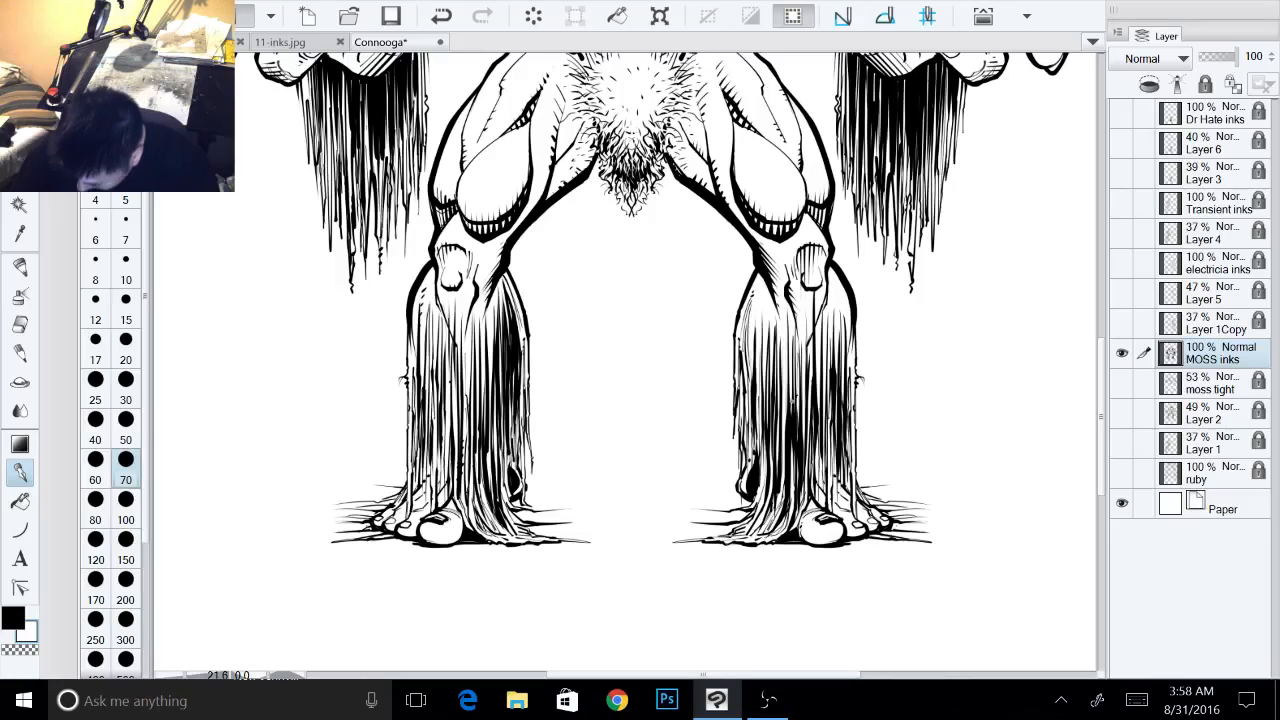
pyautogui.moveTo(792, 401); pyautogui.dragTo(791, 430)
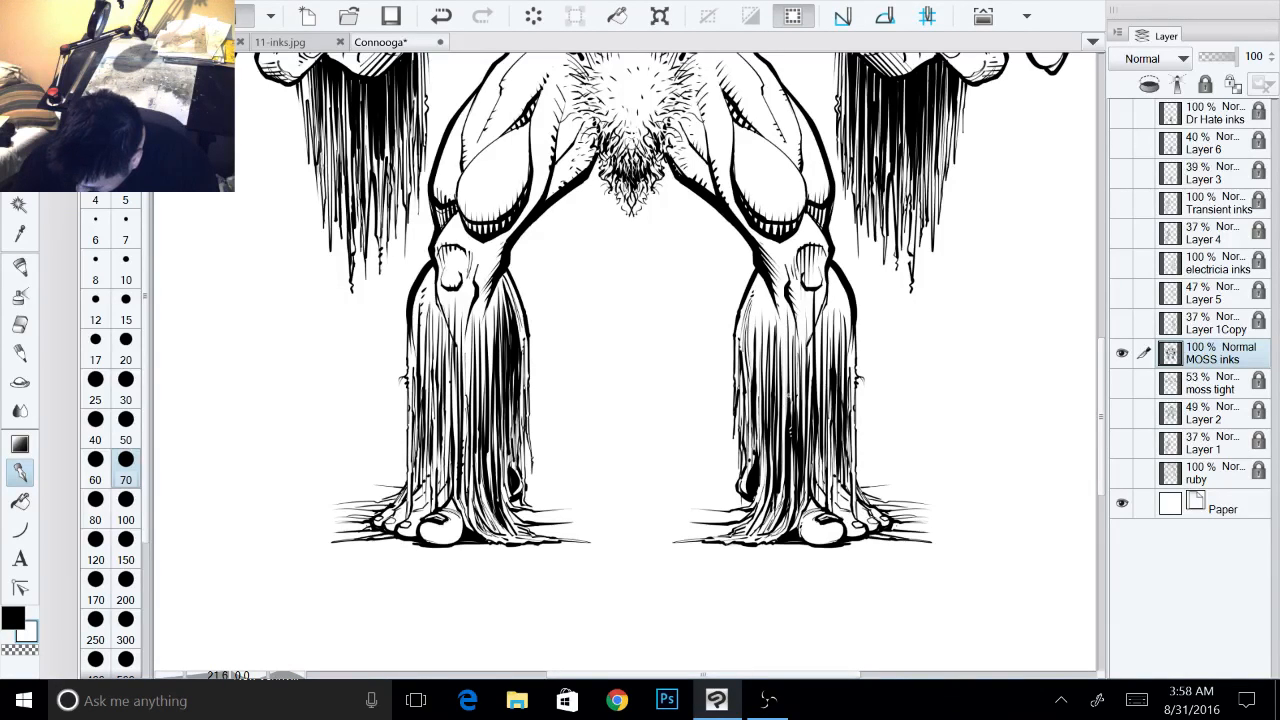
pyautogui.press('x')
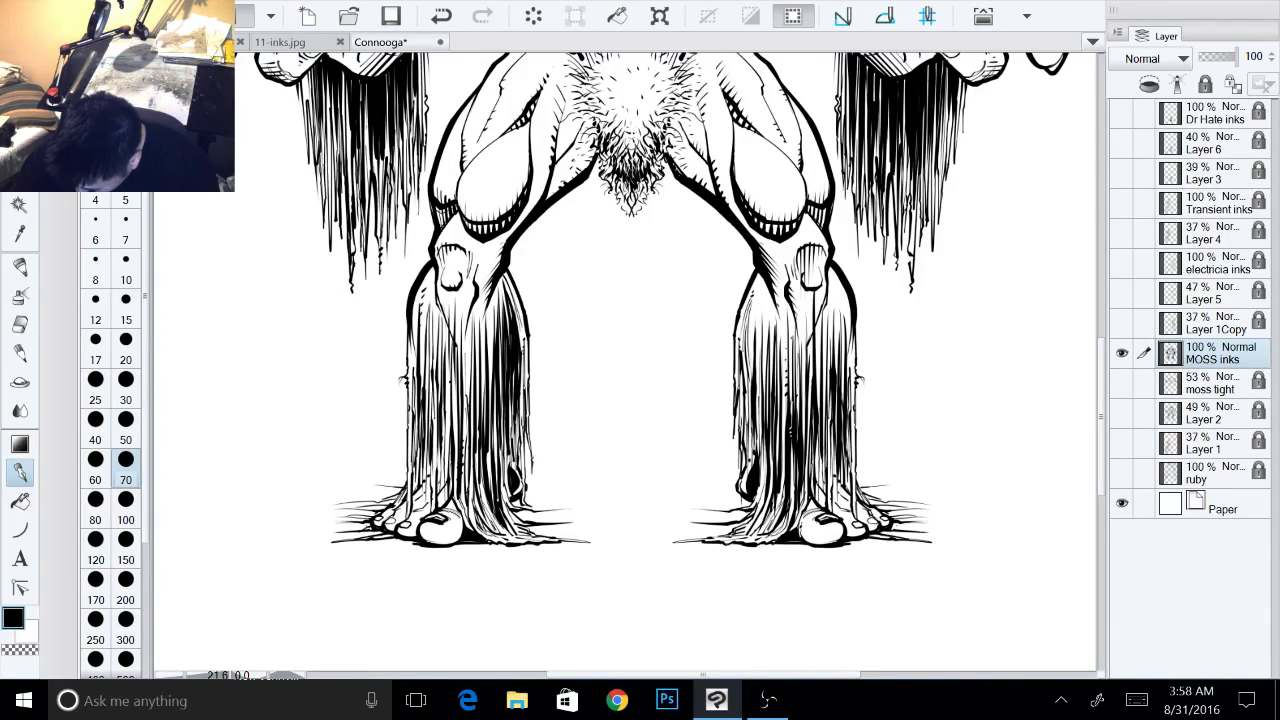
pyautogui.press('x')
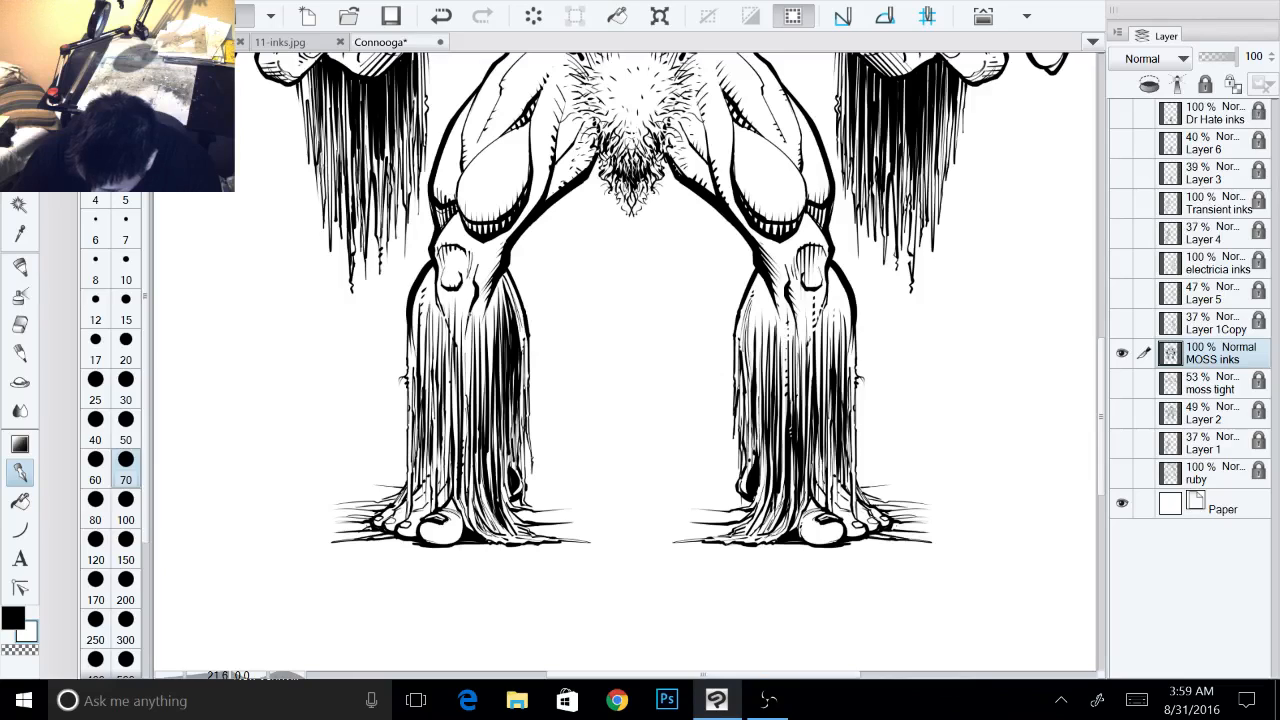
pyautogui.moveTo(463, 322)
pyautogui.mouseDown()
pyautogui.moveTo(465, 334)
pyautogui.moveTo(472, 306)
pyautogui.moveTo(488, 347)
pyautogui.mouseUp()
pyautogui.press('x')
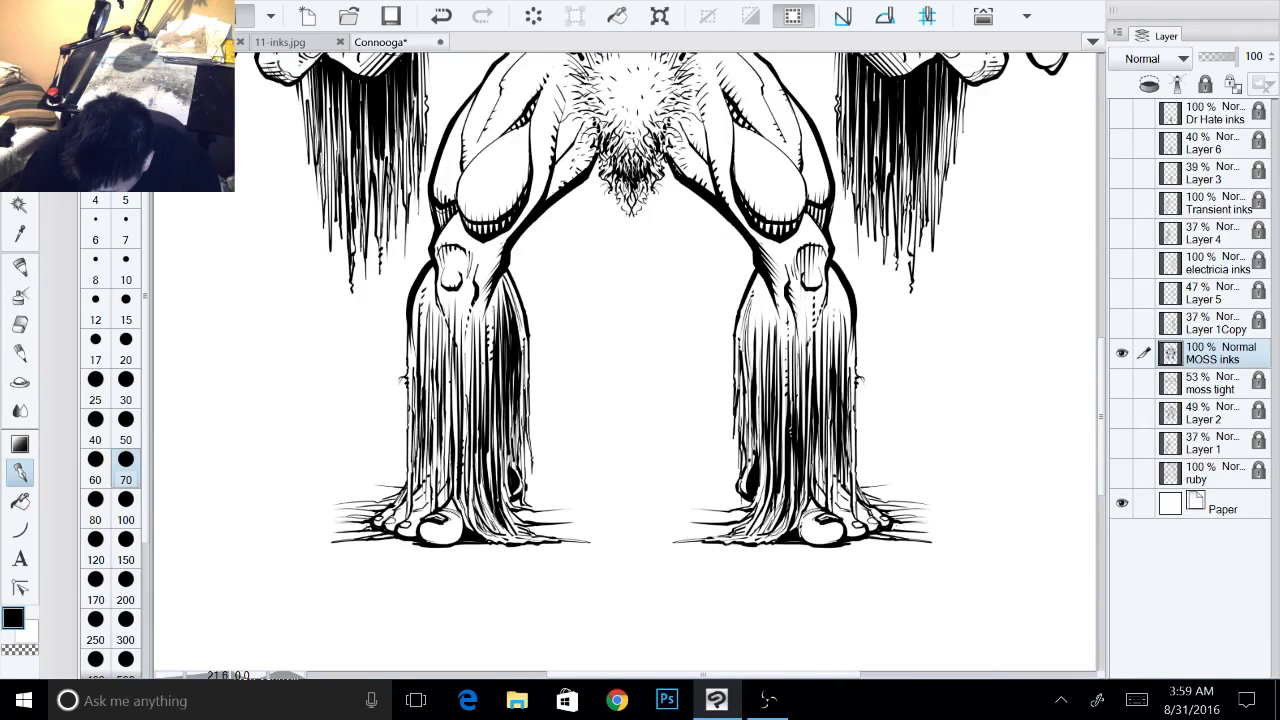
# - Examine the hanging strands on both shins and the feet, close up and from farther out
pyautogui.moveTo(935, 352)
pyautogui.mouseDown()
pyautogui.moveTo(887, 380)
pyautogui.moveTo(901, 340)
pyautogui.moveTo(945, 299)
pyautogui.mouseUp()
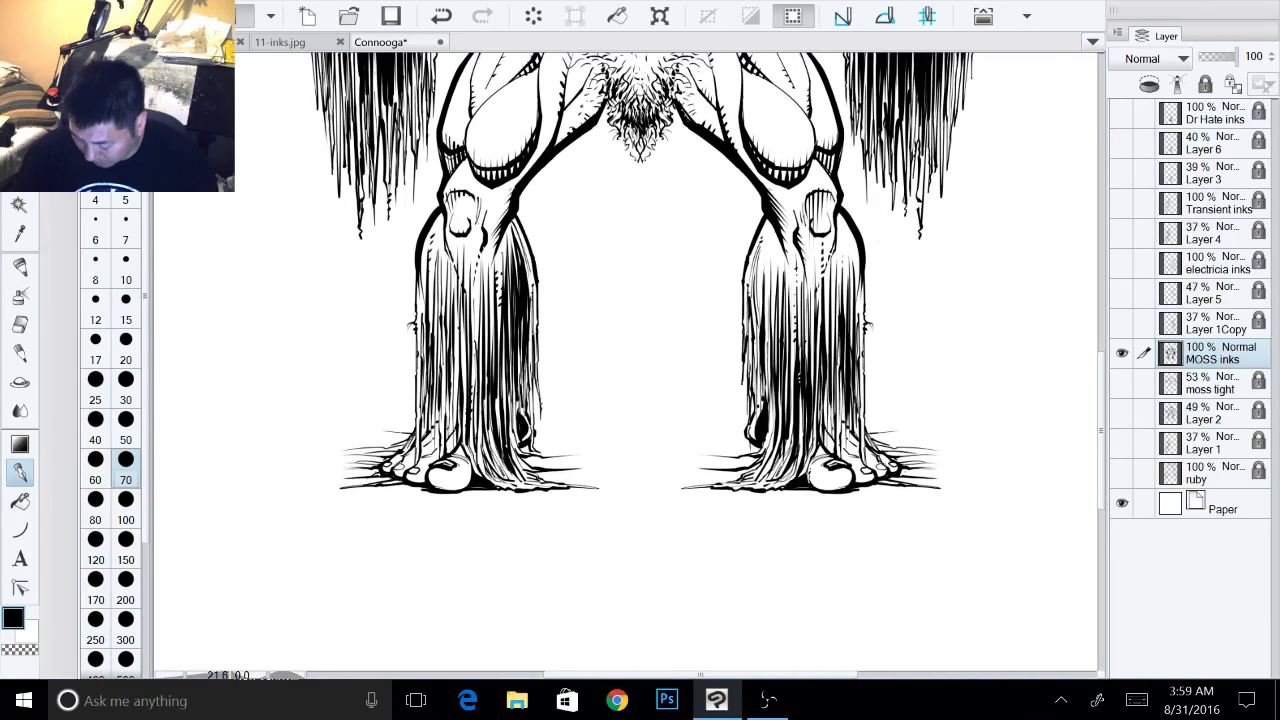
pyautogui.scroll(3, 866, 352)
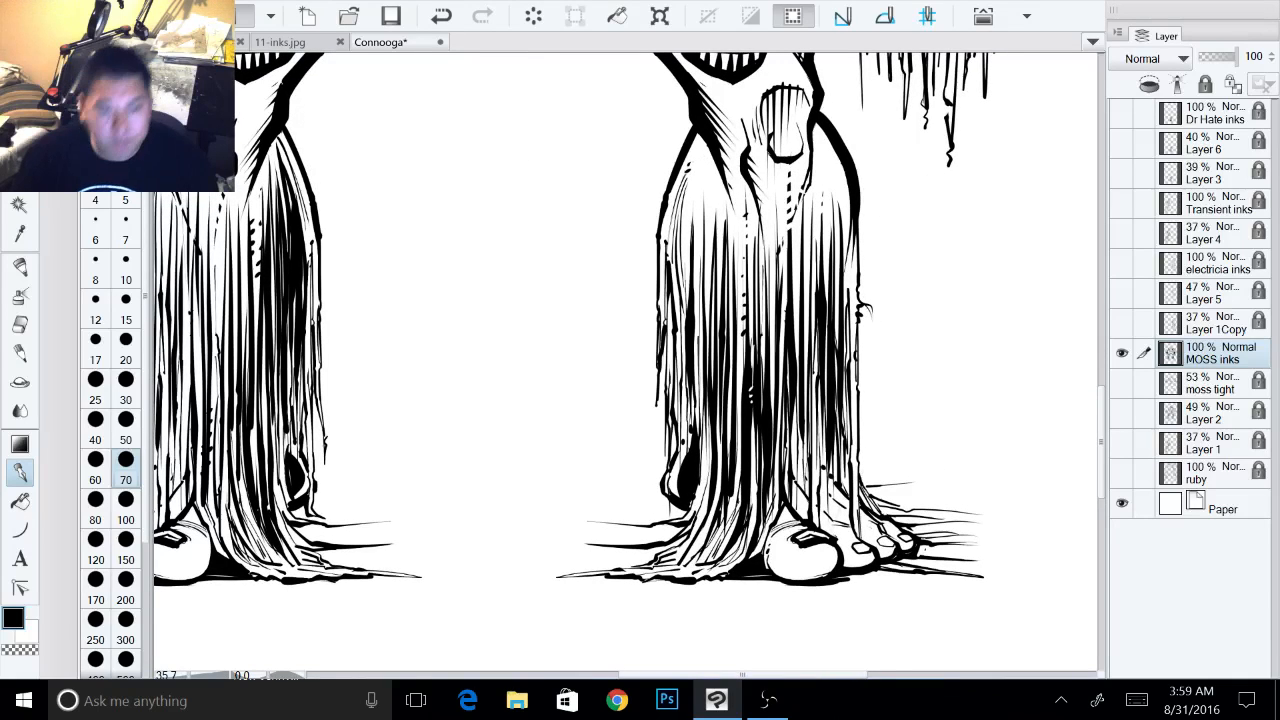
pyautogui.scroll(-3, 760, 330)
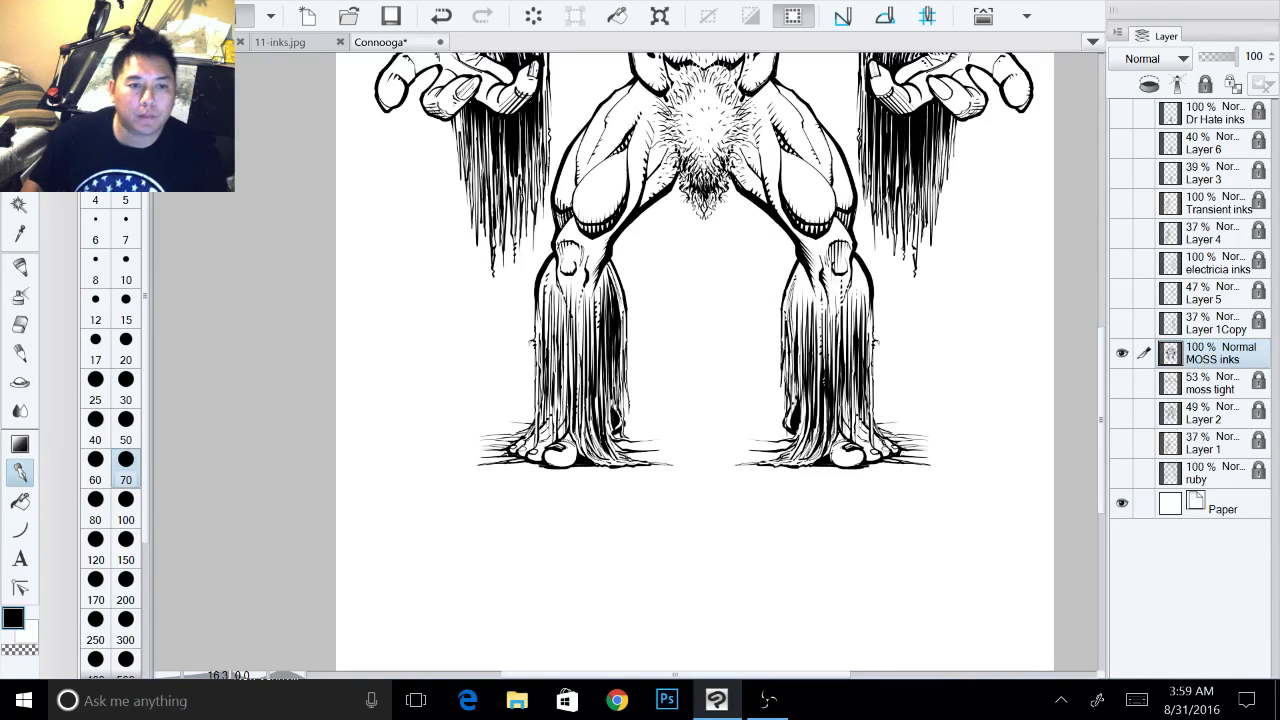
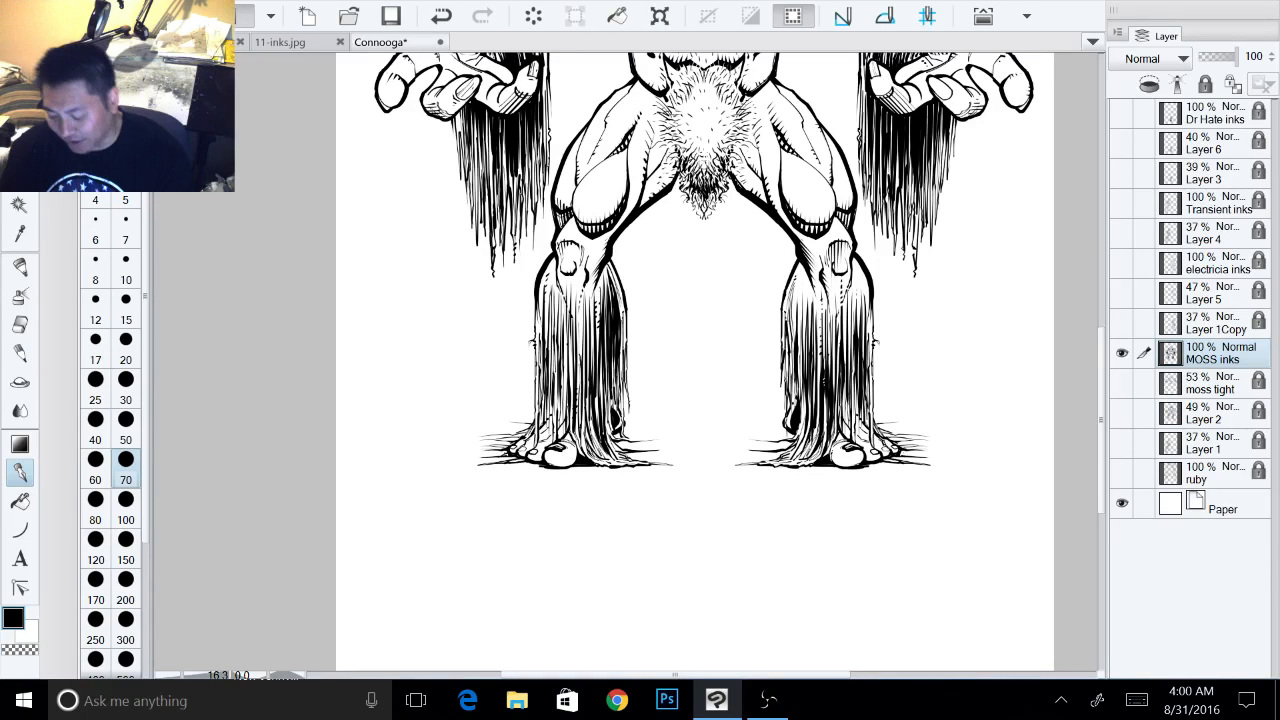
pyautogui.moveTo(468, 400); pyautogui.dragTo(374, 292)
pyautogui.keyDown('ctrl'); pyautogui.click(446, 406); pyautogui.keyUp('ctrl')
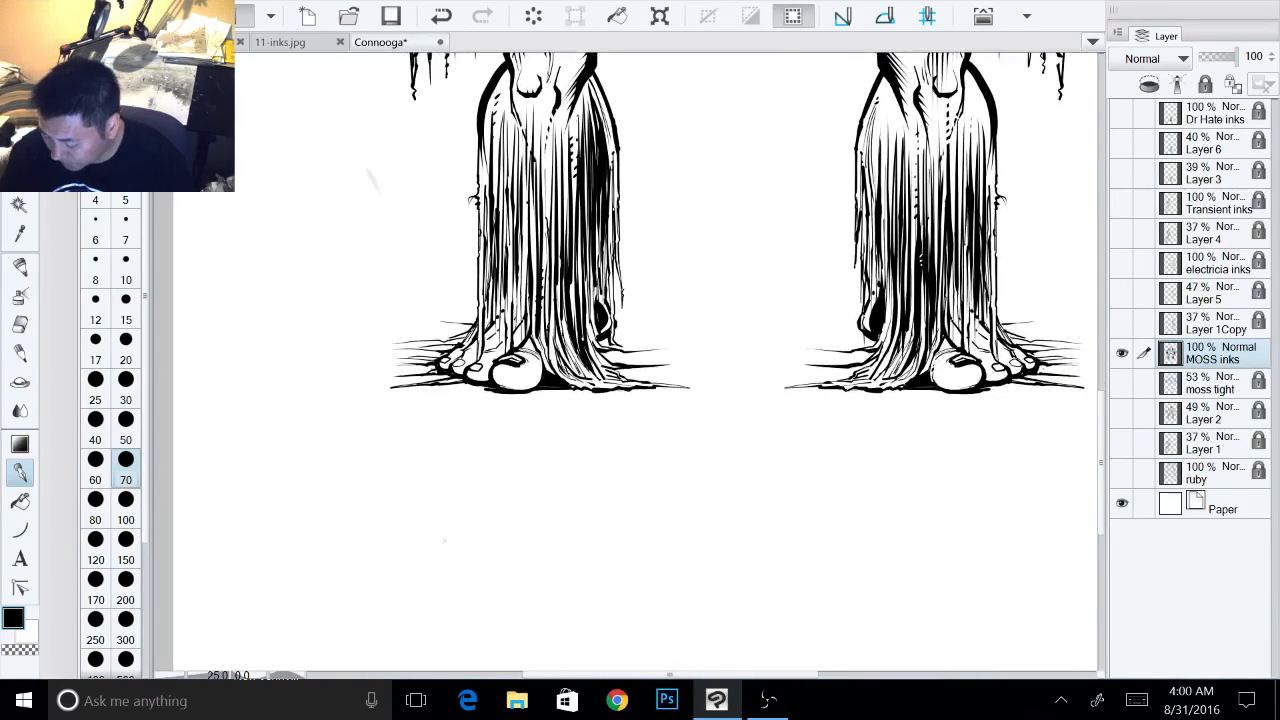
# - Add short hatch ticks along the undersides of both of the figure's big toes
pyautogui.scroll(2, 413, 356)
pyautogui.scroll(2, 413, 356)
pyautogui.moveTo(353, 343); pyautogui.dragTo(409, 322)
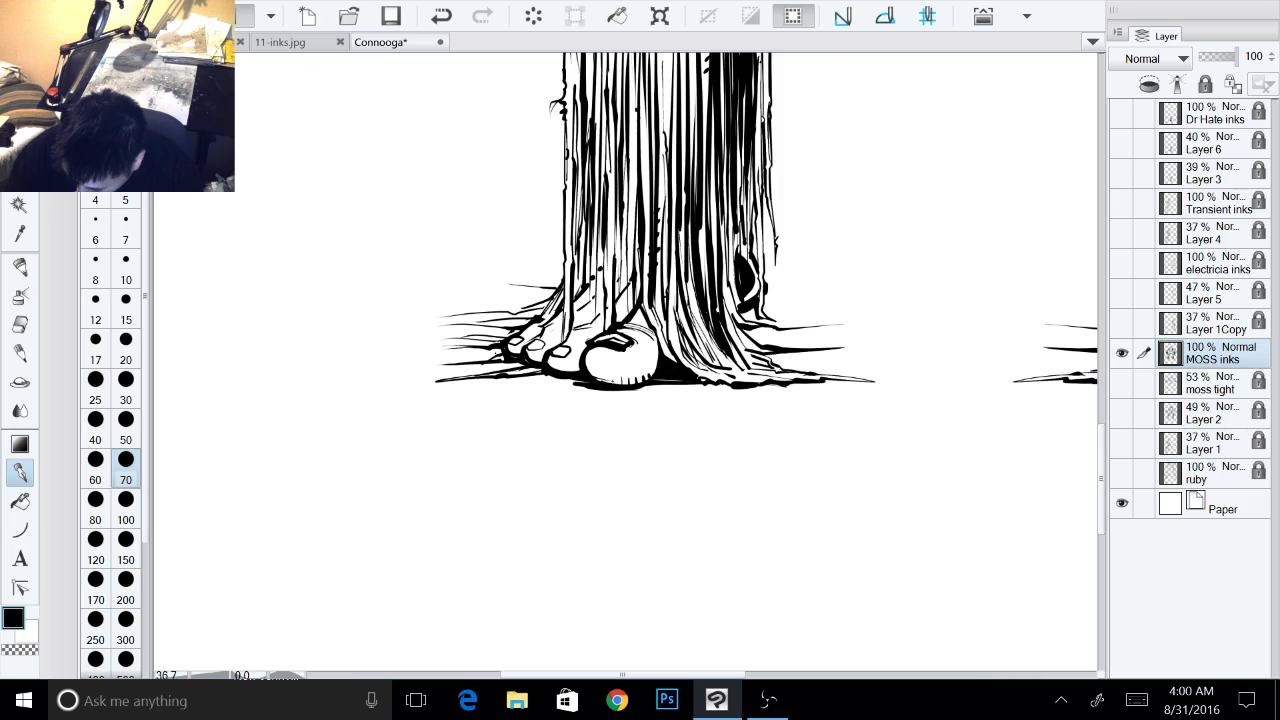
pyautogui.moveTo(1090, 372); pyautogui.dragTo(650, 316)
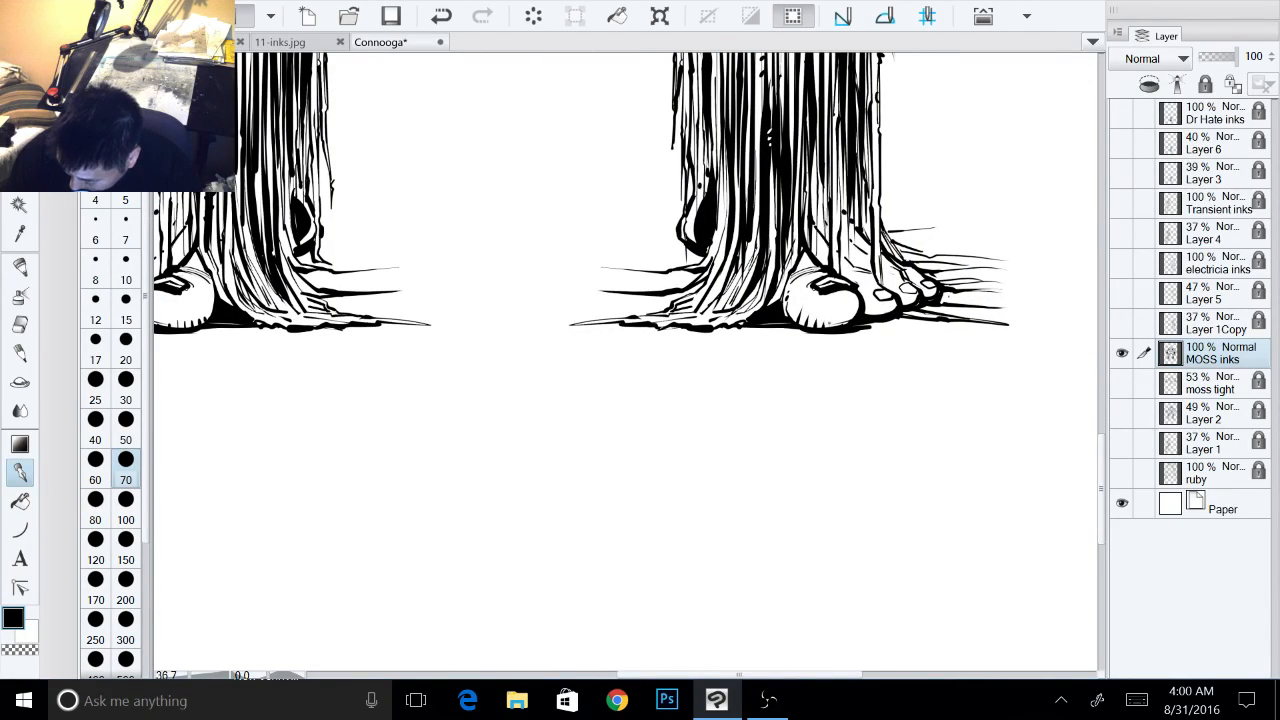
pyautogui.moveTo(874, 306); pyautogui.dragTo(870, 317)
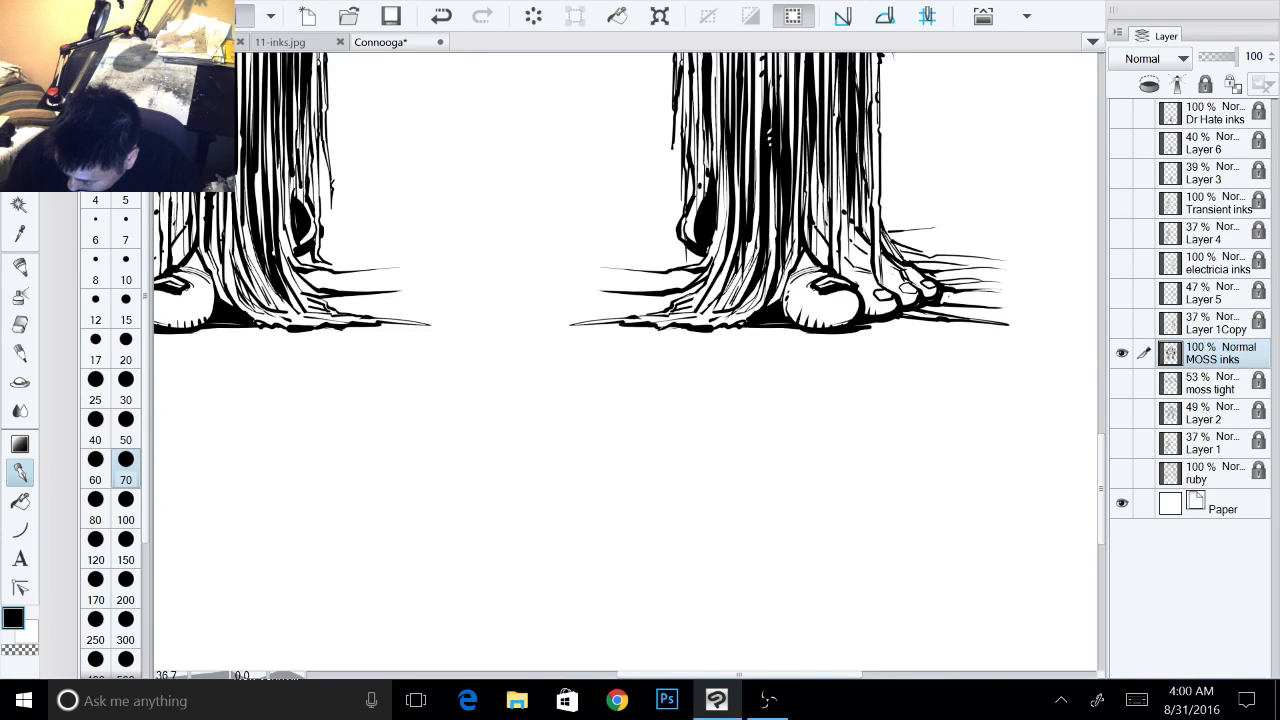
pyautogui.moveTo(770, 422); pyautogui.dragTo(785, 473)
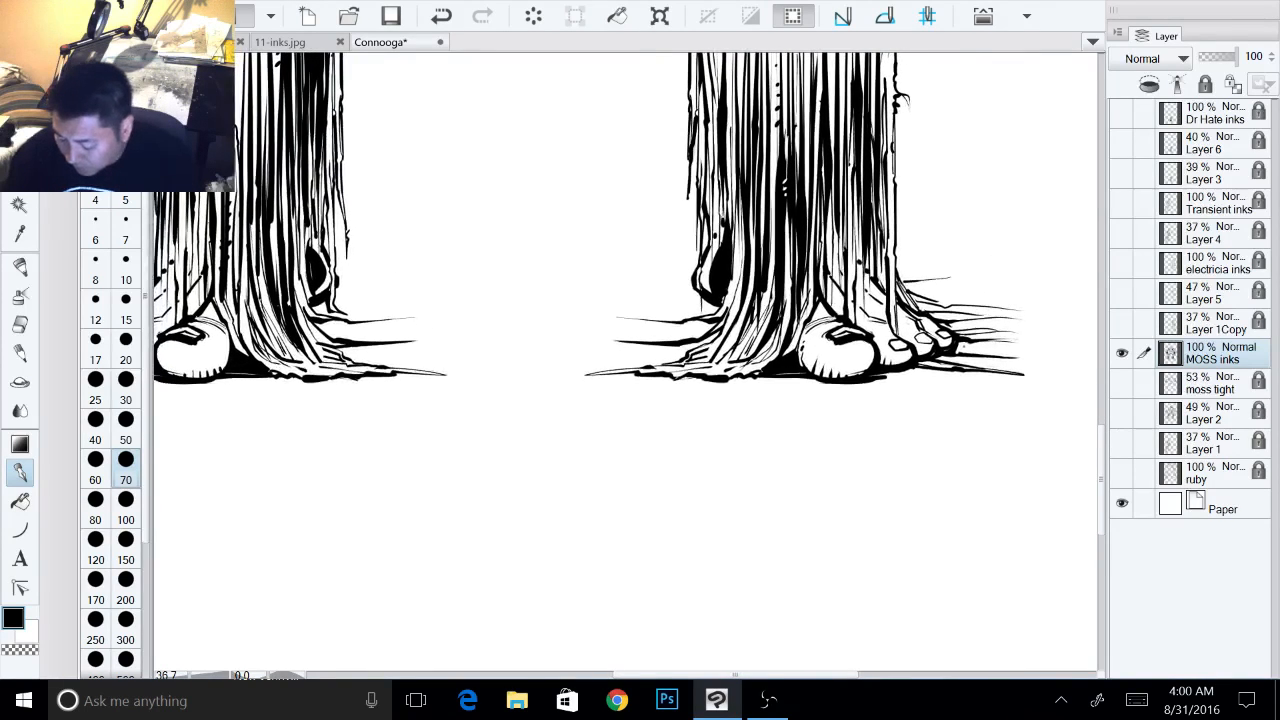
# - Break up the tips of the ground lines between the two feet with small dots, dashes and jagged marks
pyautogui.moveTo(597, 336)
pyautogui.mouseDown()
pyautogui.moveTo(684, 337)
pyautogui.moveTo(717, 322)
pyautogui.mouseUp()
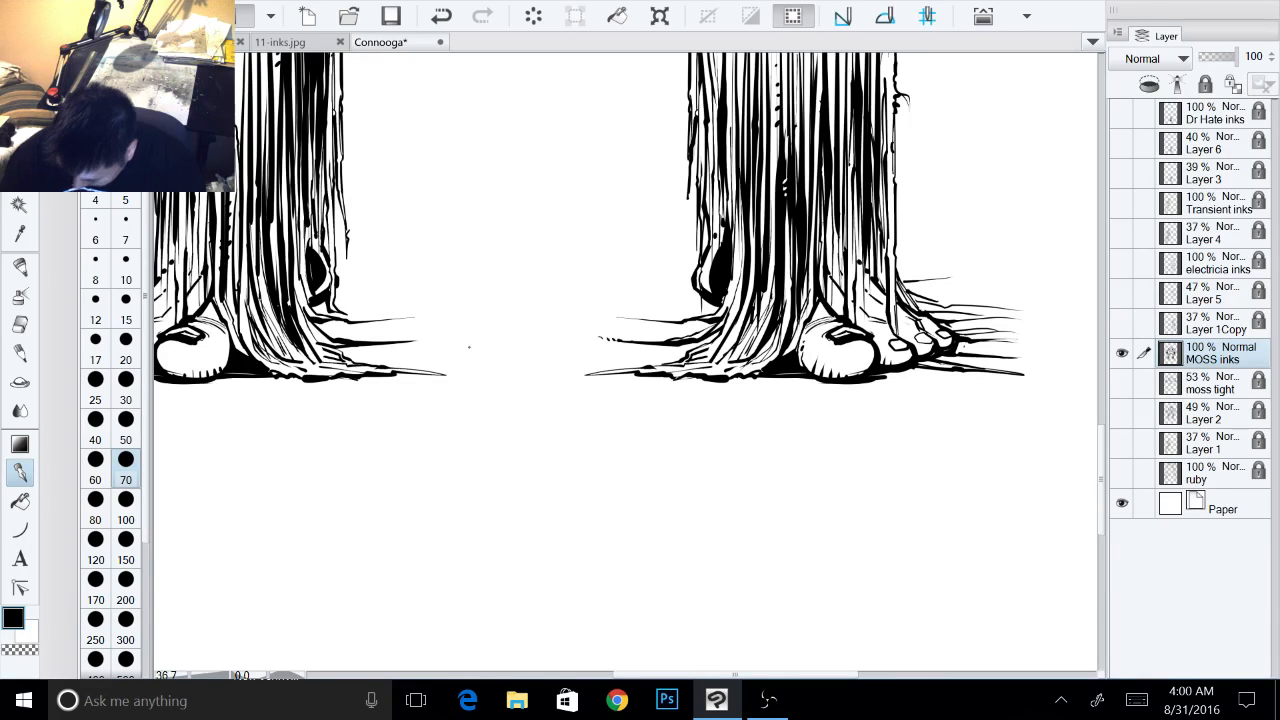
pyautogui.press('x')
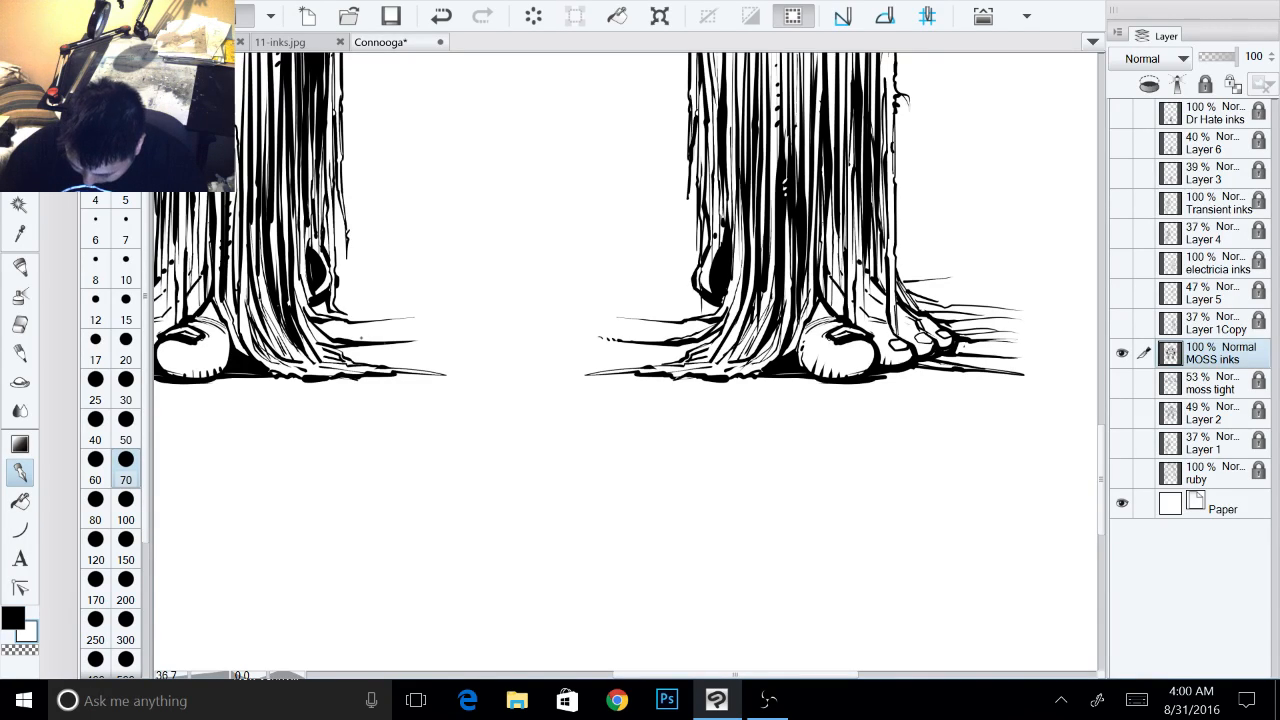
pyautogui.moveTo(361, 339)
pyautogui.mouseDown()
pyautogui.moveTo(421, 340)
pyautogui.moveTo(418, 319)
pyautogui.mouseUp()
pyautogui.press('x')
pyautogui.moveTo(397, 370); pyautogui.dragTo(420, 374)
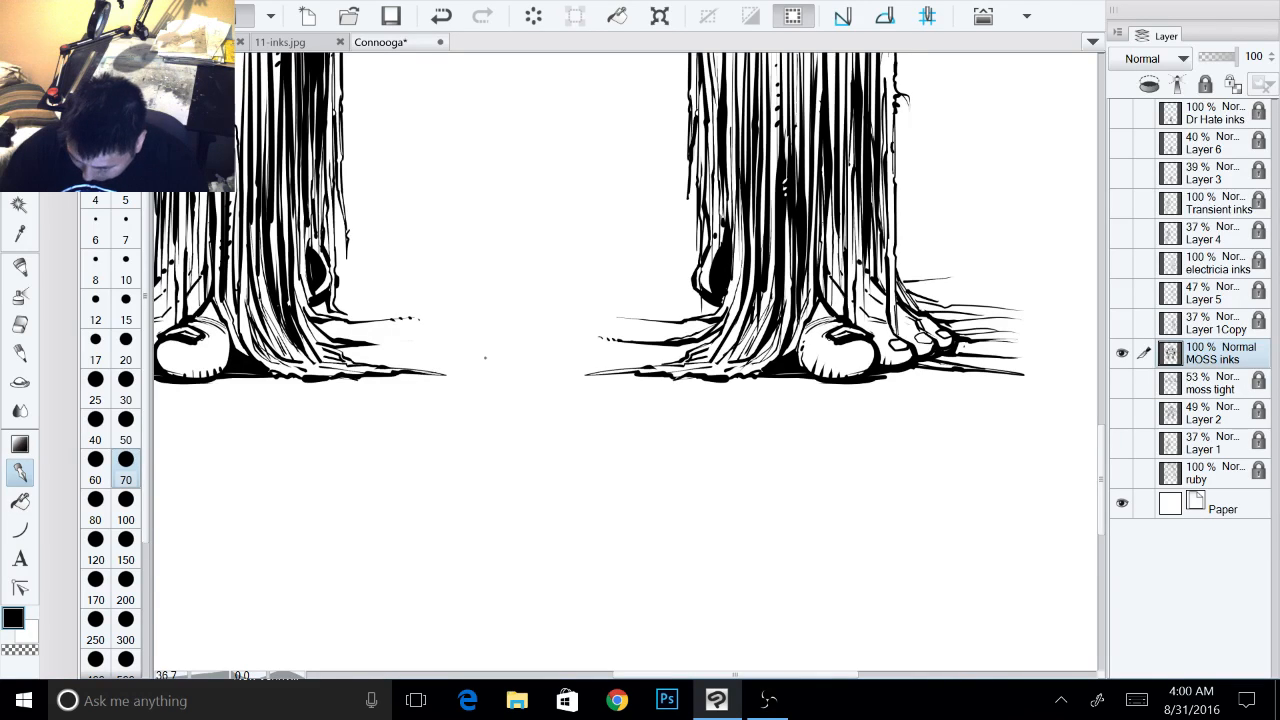
pyautogui.moveTo(591, 372); pyautogui.dragTo(636, 370)
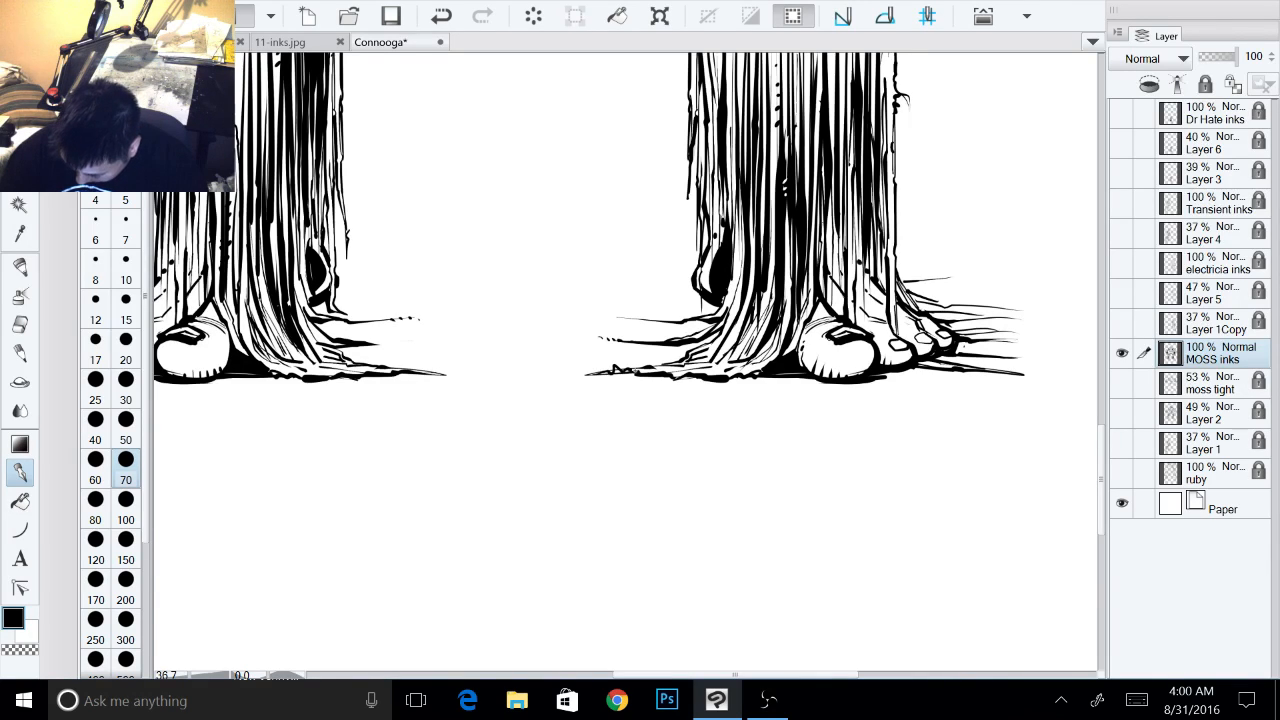
pyautogui.press('x')
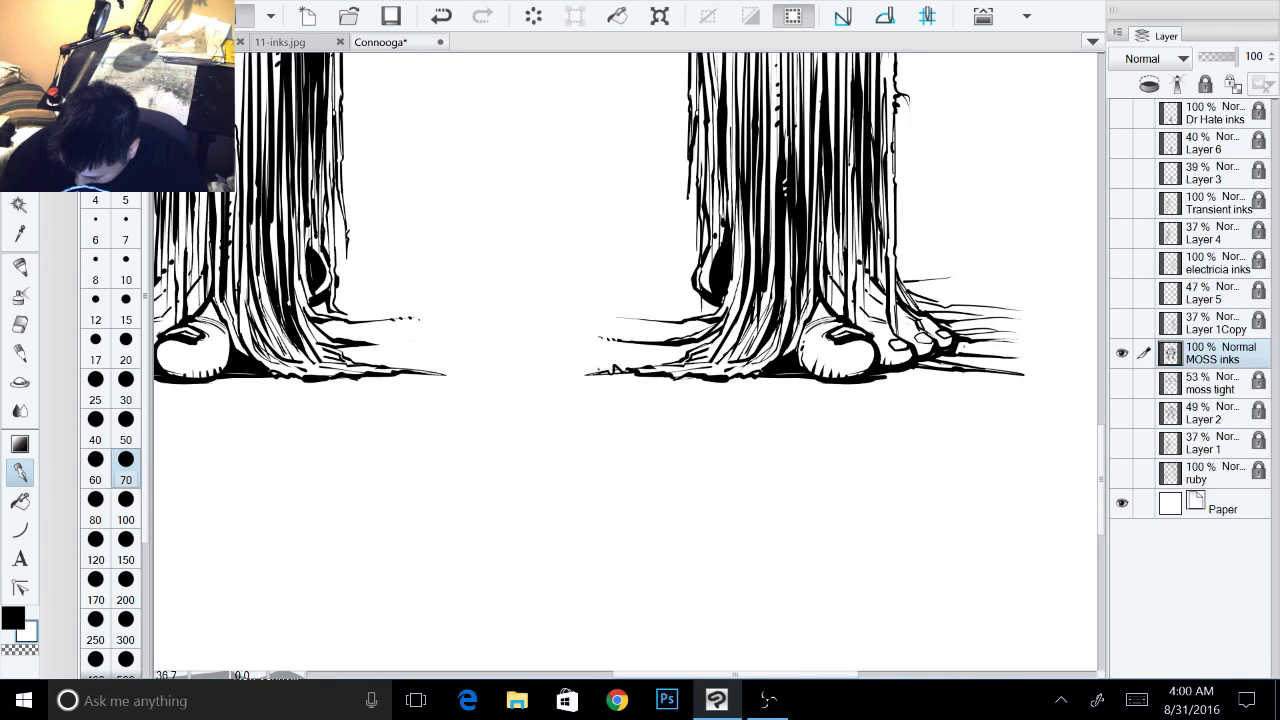
# - Add clusters of short hatch strokes to the ground lines behind the toes of both feet
pyautogui.moveTo(864, 428); pyautogui.dragTo(640, 480)
pyautogui.moveTo(850, 320); pyautogui.dragTo(930, 392)
pyautogui.moveTo(600, 400); pyautogui.dragTo(812, 321)
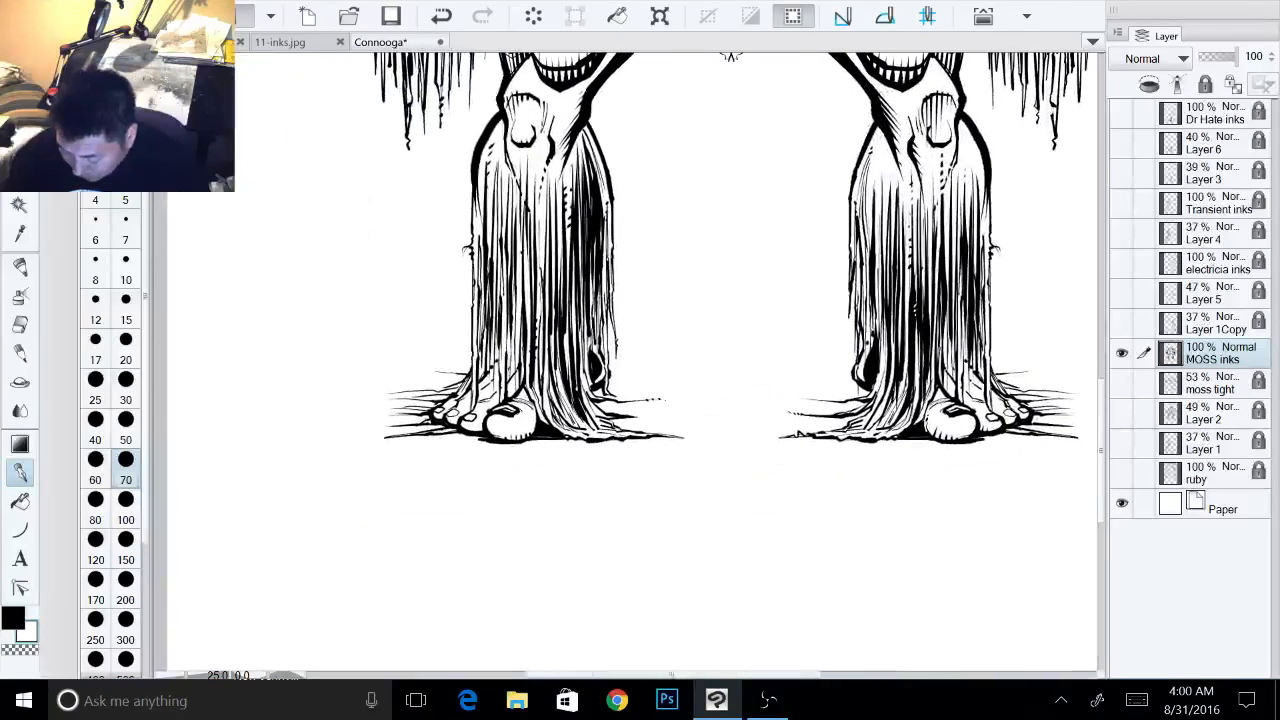
pyautogui.press('x')
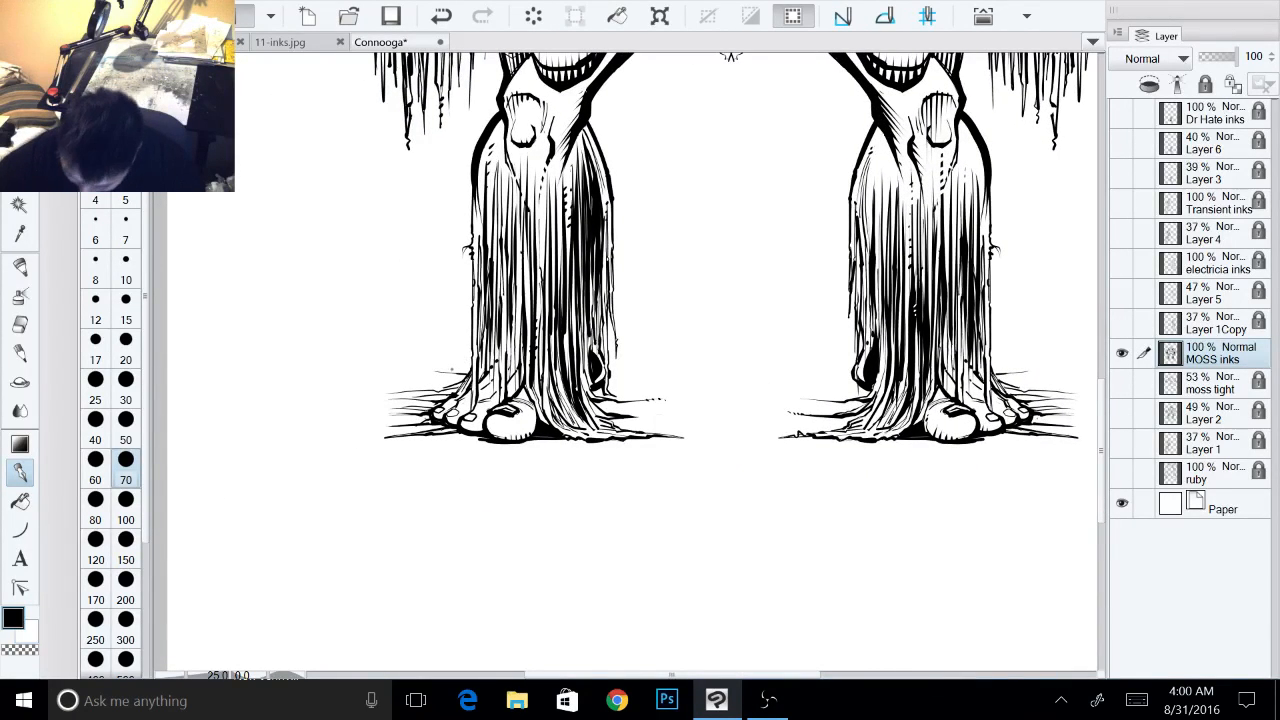
pyautogui.moveTo(437, 373); pyautogui.dragTo(470, 366)
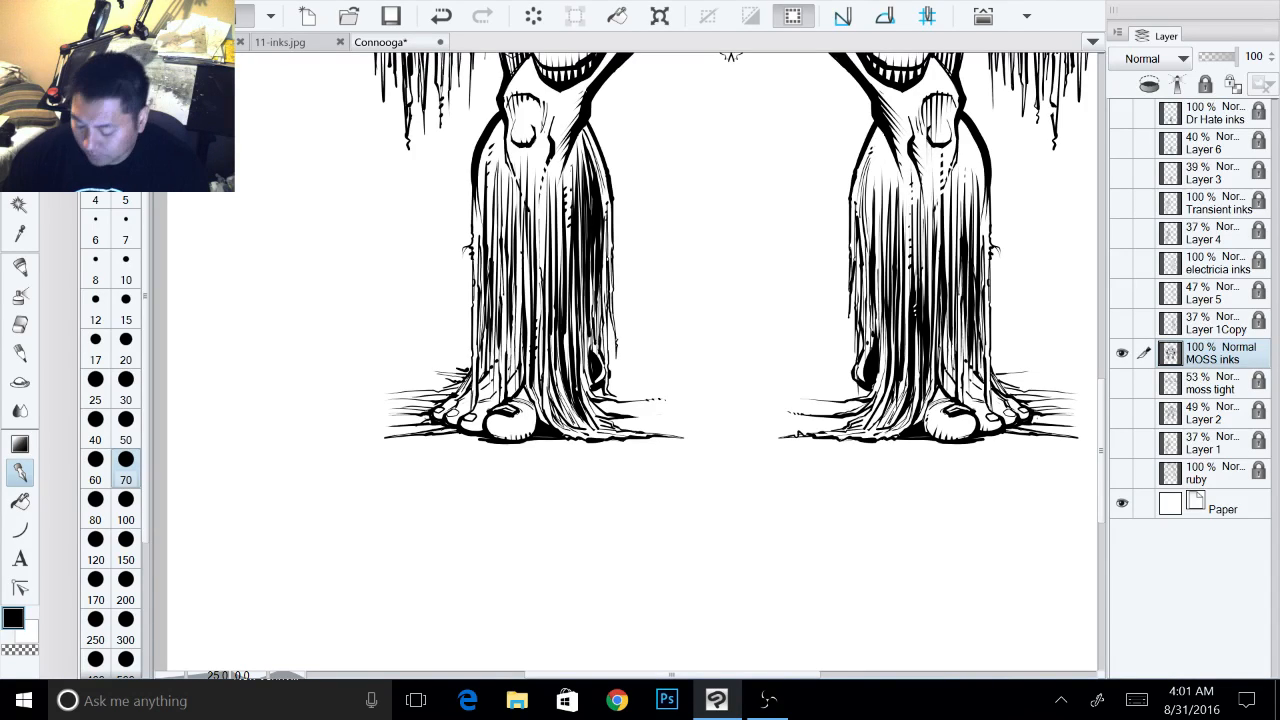
pyautogui.moveTo(427, 379)
pyautogui.mouseDown()
pyautogui.moveTo(455, 387)
pyautogui.moveTo(421, 419)
pyautogui.mouseUp()
pyautogui.moveTo(700, 400); pyautogui.dragTo(459, 350)
pyautogui.moveTo(756, 329)
pyautogui.mouseDown()
pyautogui.moveTo(792, 321)
pyautogui.moveTo(772, 319)
pyautogui.mouseUp()
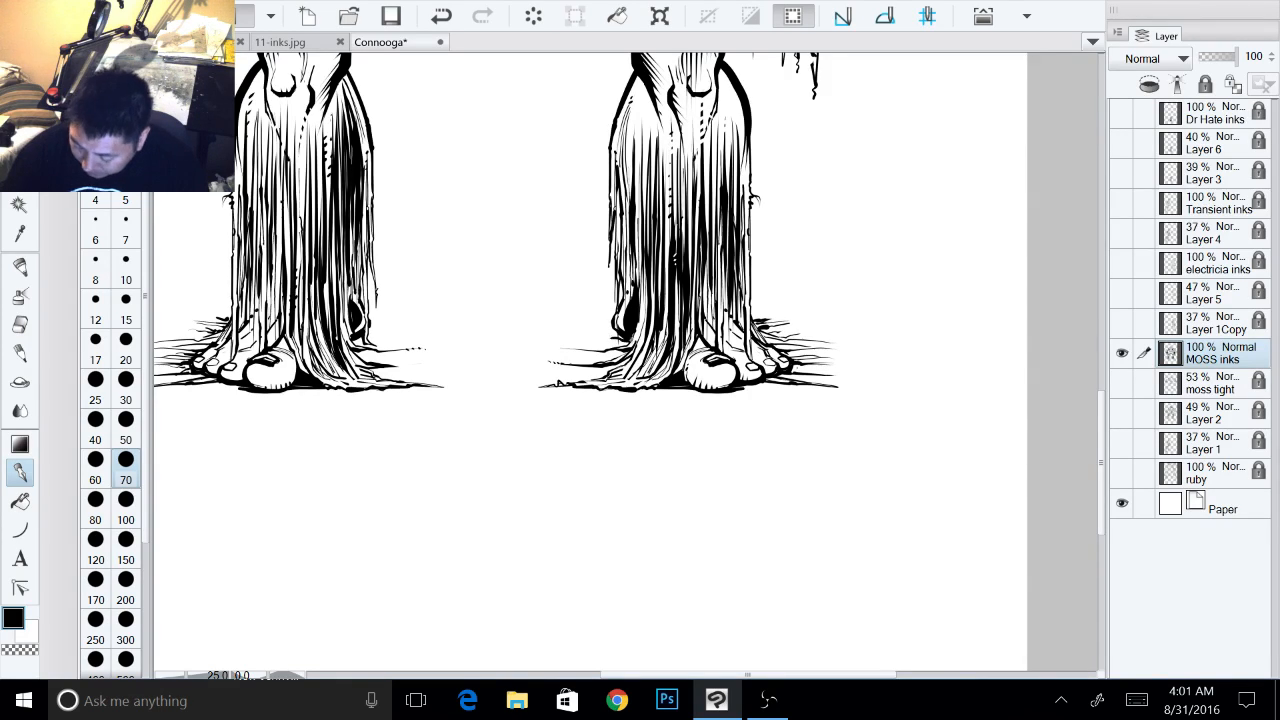
# - Texture the dark heel shapes on both feet and add short hatch ticks inside the outer calf contours below the knees
pyautogui.moveTo(616, 326); pyautogui.dragTo(628, 314)
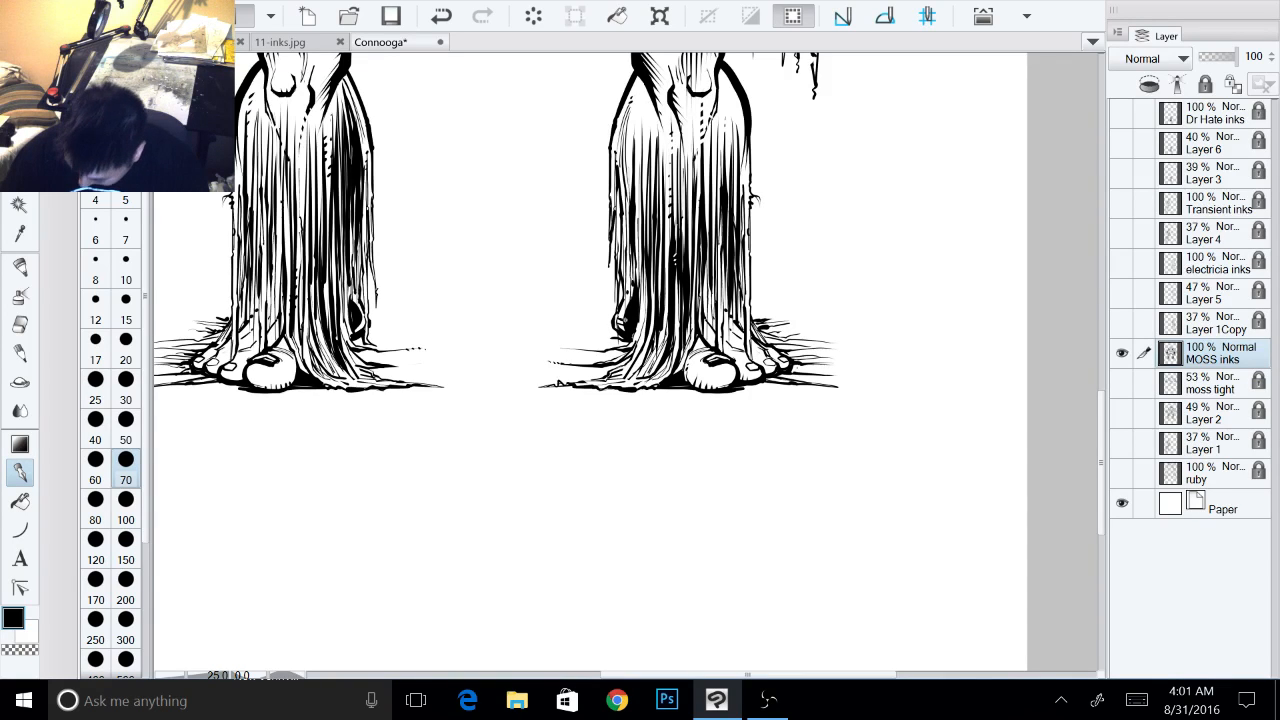
pyautogui.moveTo(350, 307); pyautogui.dragTo(354, 321)
pyautogui.moveTo(480, 300)
pyautogui.mouseDown()
pyautogui.moveTo(487, 461)
pyautogui.moveTo(526, 517)
pyautogui.mouseUp()
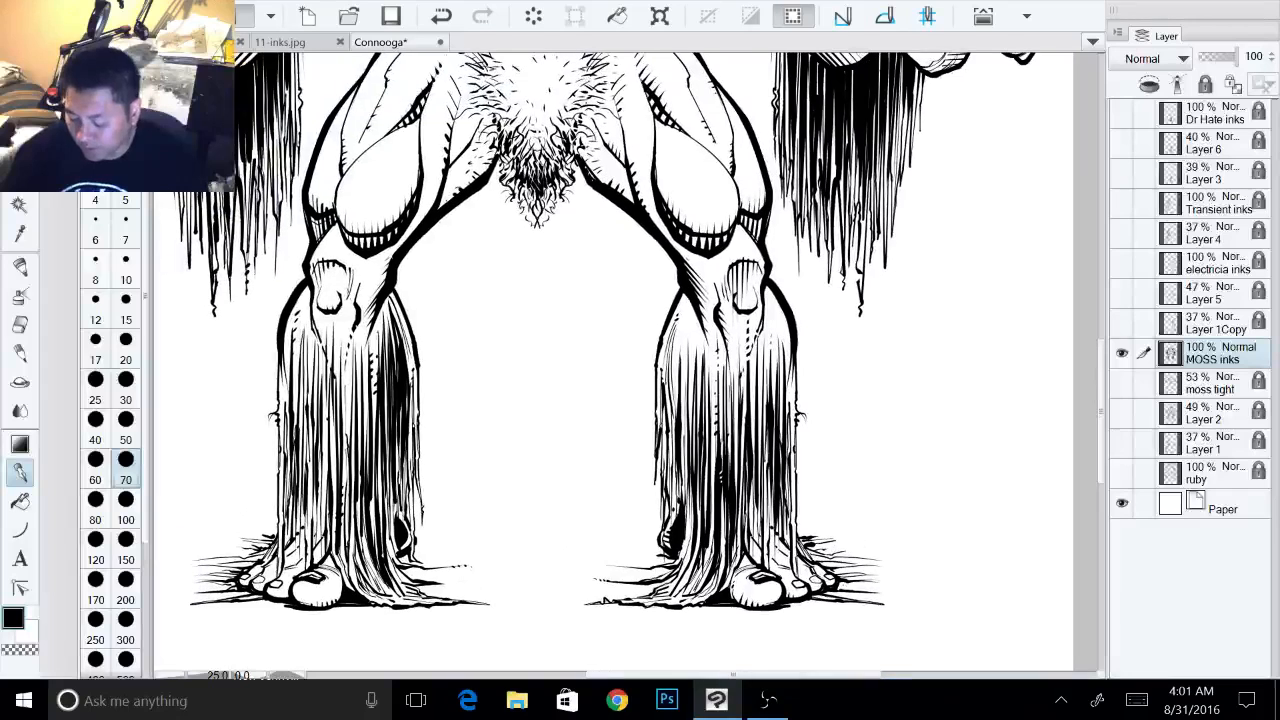
pyautogui.moveTo(767, 307)
pyautogui.mouseDown()
pyautogui.moveTo(781, 299)
pyautogui.moveTo(787, 323)
pyautogui.mouseUp()
pyautogui.moveTo(783, 317); pyautogui.dragTo(793, 341)
pyautogui.moveTo(301, 301); pyautogui.dragTo(295, 301)
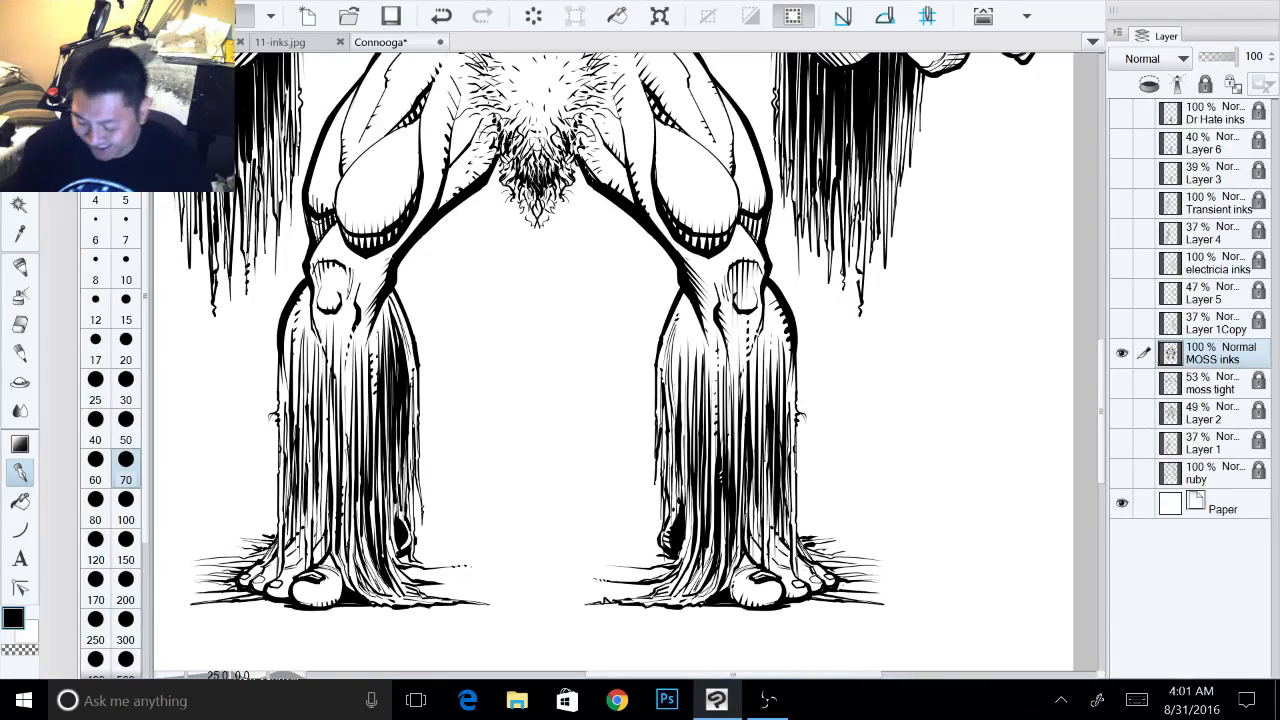
# - Hatch the outer side of both knees between the thigh muscle and the kneecap
pyautogui.moveTo(560, 350); pyautogui.dragTo(632, 416)
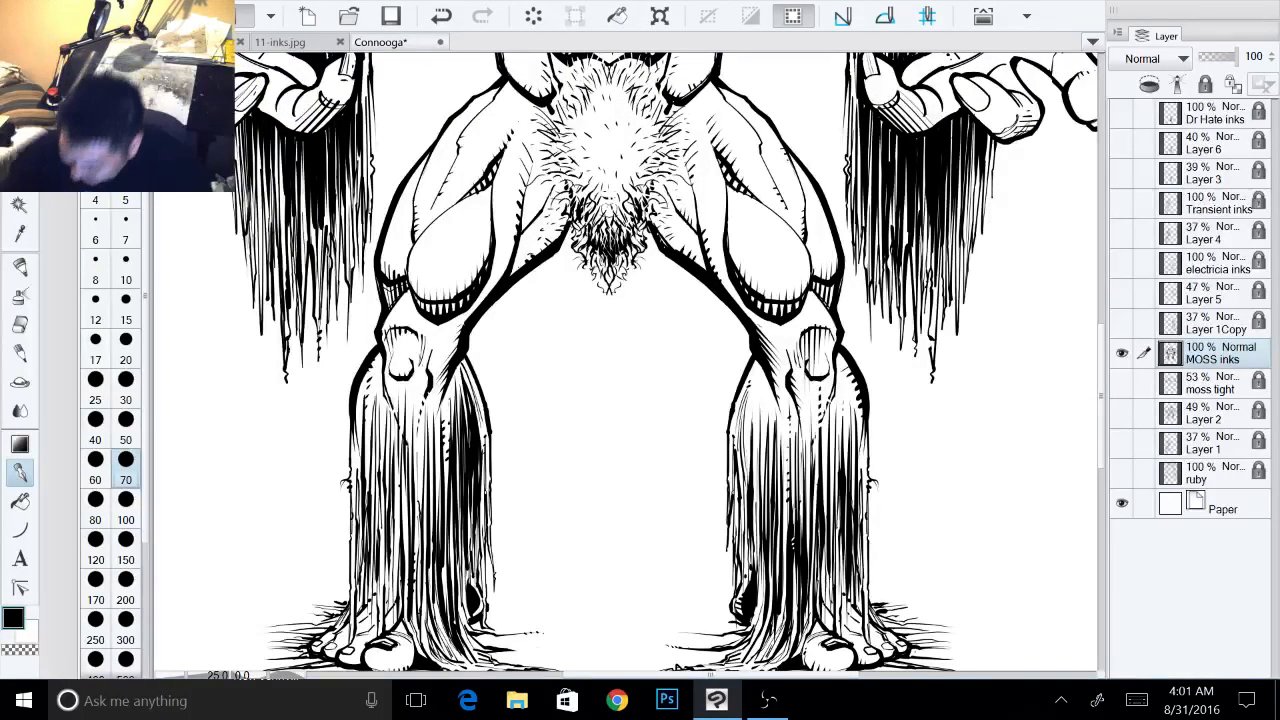
pyautogui.moveTo(809, 288); pyautogui.dragTo(830, 329)
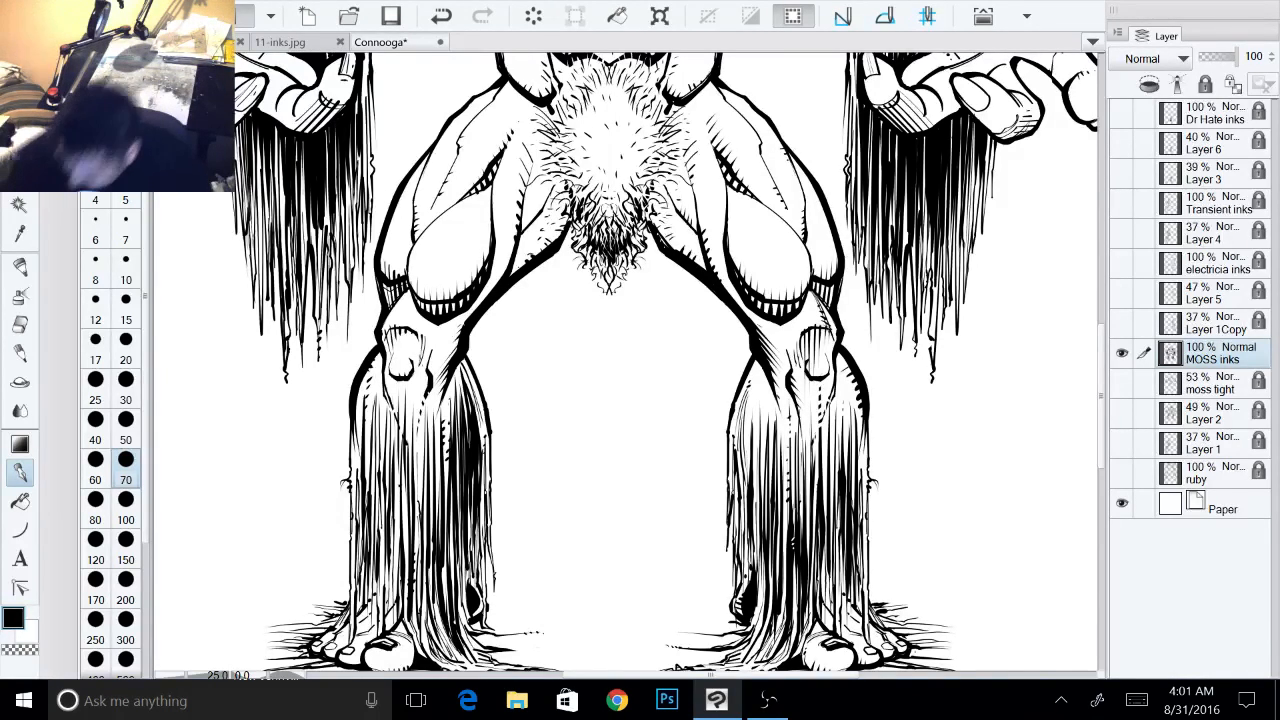
pyautogui.moveTo(600, 350); pyautogui.dragTo(765, 353)
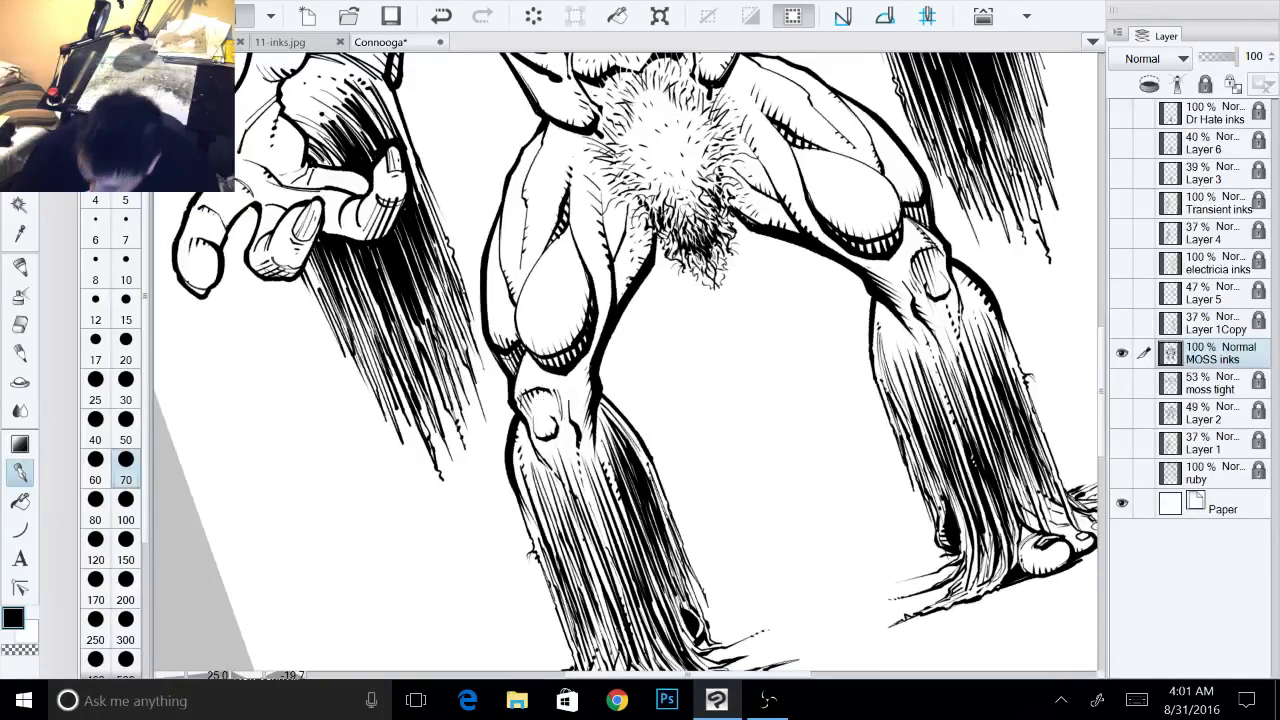
pyautogui.moveTo(523, 375); pyautogui.dragTo(519, 397)
# - With the canvas upright, shade both kneecaps with fine hatch lines and touch up the outer calf contour below
pyautogui.moveTo(640, 370); pyautogui.dragTo(568, 358)
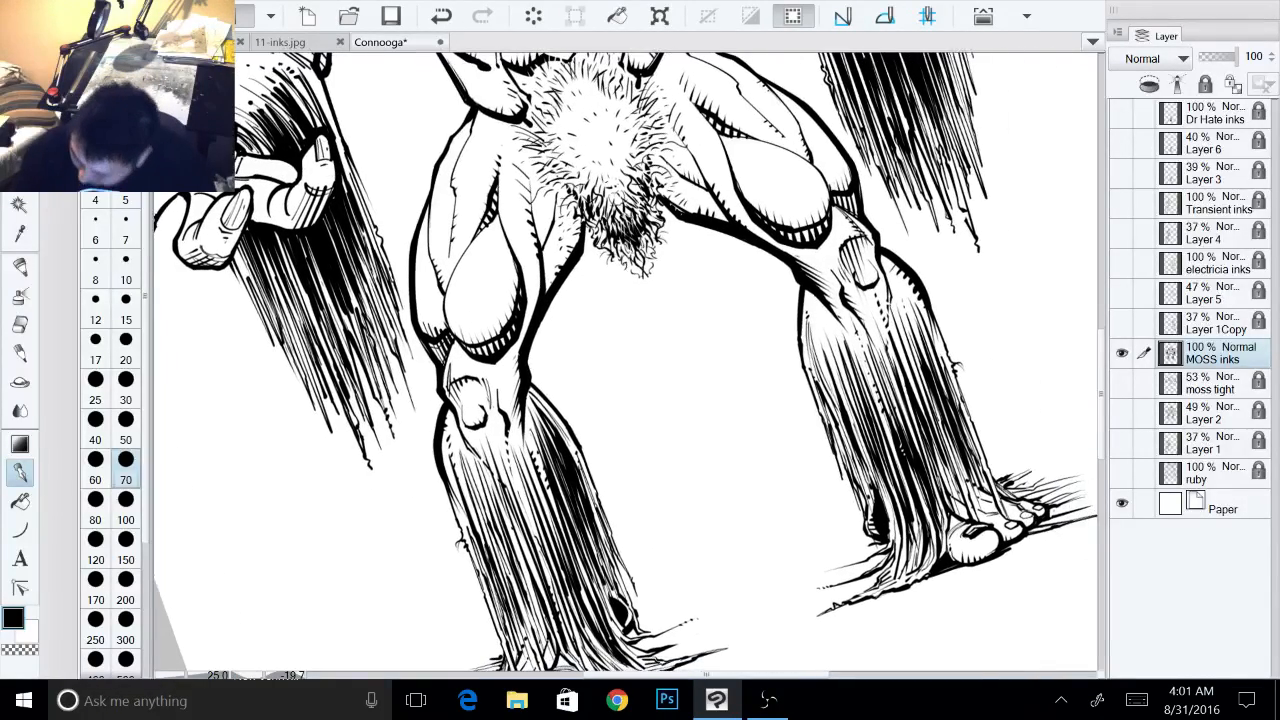
pyautogui.moveTo(822, 523); pyautogui.dragTo(805, 541)
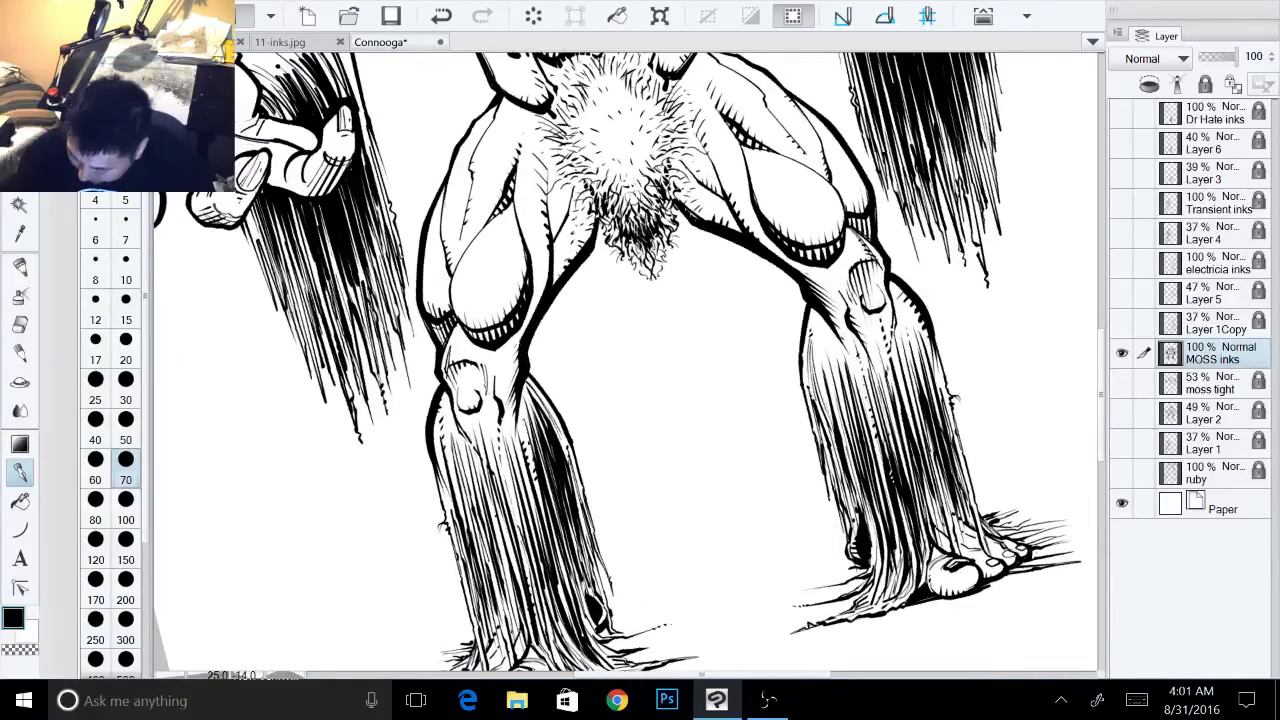
pyautogui.moveTo(650, 278); pyautogui.dragTo(640, 318)
pyautogui.doubleClick(640, 360)
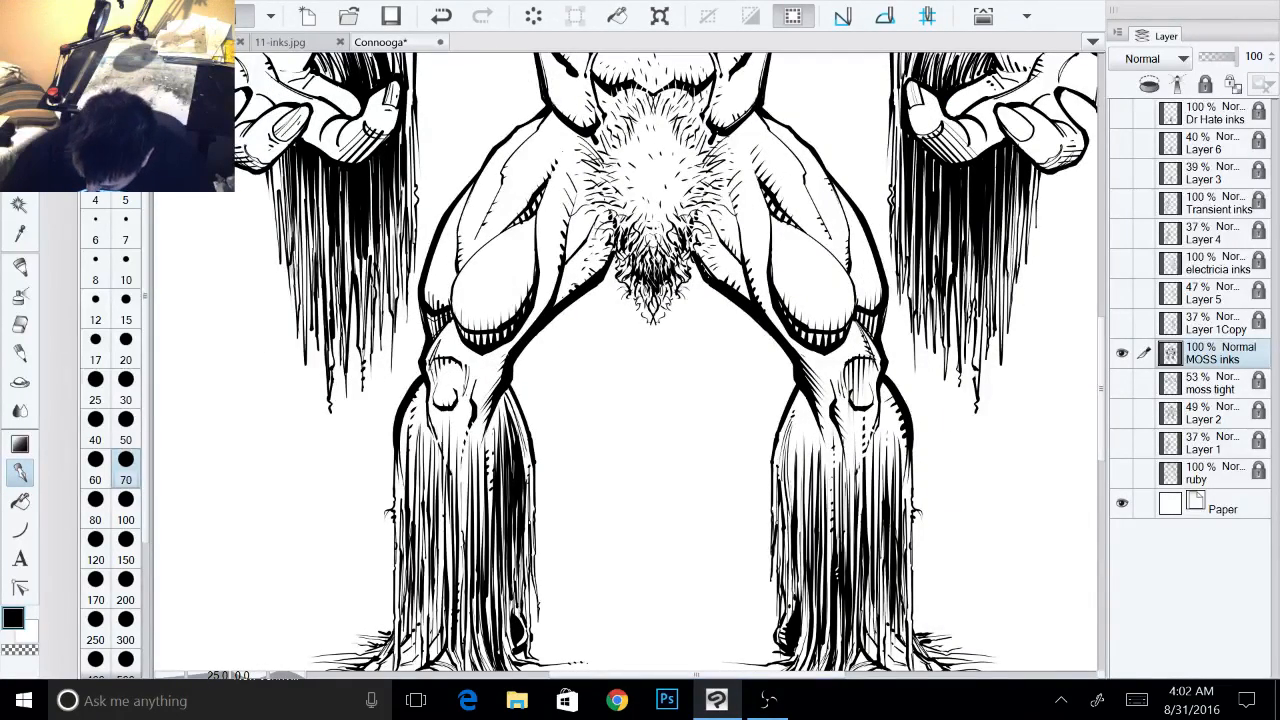
pyautogui.moveTo(432, 364); pyautogui.dragTo(472, 422)
pyautogui.moveTo(438, 360)
pyautogui.mouseDown()
pyautogui.moveTo(464, 400)
pyautogui.moveTo(464, 384)
pyautogui.moveTo(450, 416)
pyautogui.mouseUp()
pyautogui.moveTo(438, 408); pyautogui.dragTo(454, 416)
pyautogui.moveTo(854, 362); pyautogui.dragTo(870, 370)
pyautogui.moveTo(860, 372); pyautogui.dragTo(866, 390)
pyautogui.moveTo(864, 390); pyautogui.dragTo(856, 410)
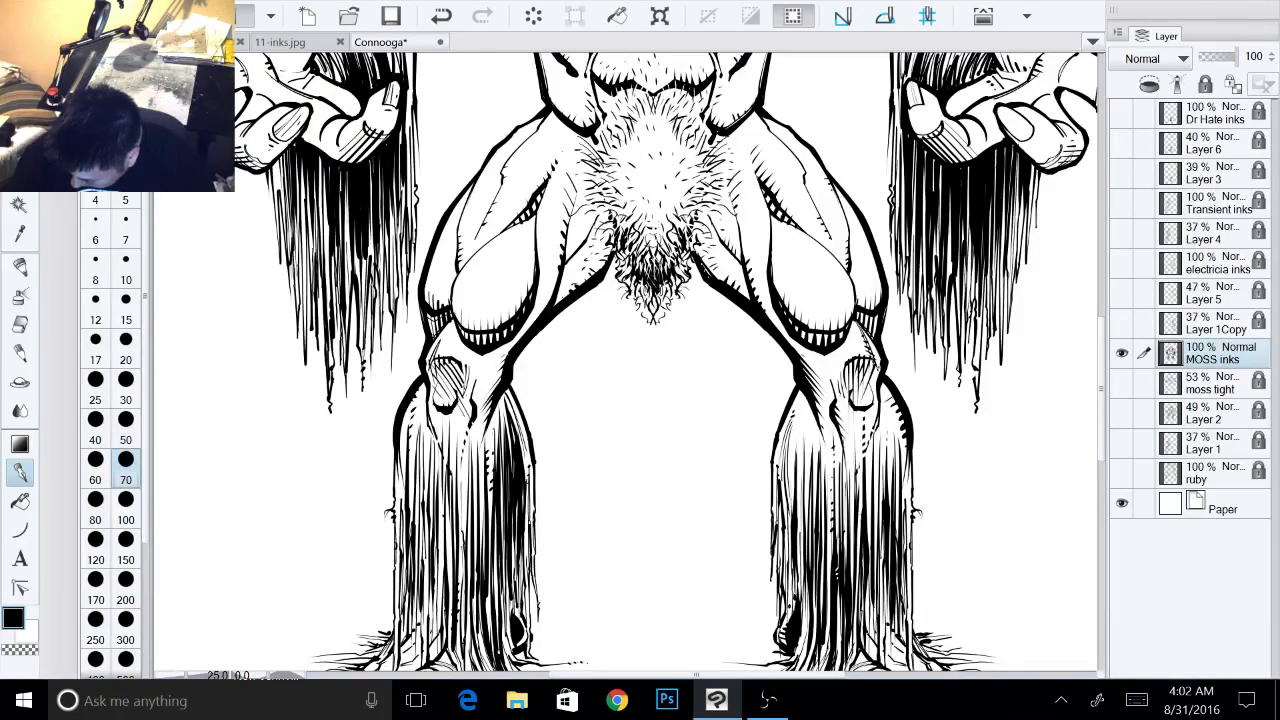
pyautogui.moveTo(878, 366); pyautogui.dragTo(866, 416)
pyautogui.moveTo(858, 408); pyautogui.dragTo(866, 414)
pyautogui.moveTo(410, 430); pyautogui.dragTo(408, 448)
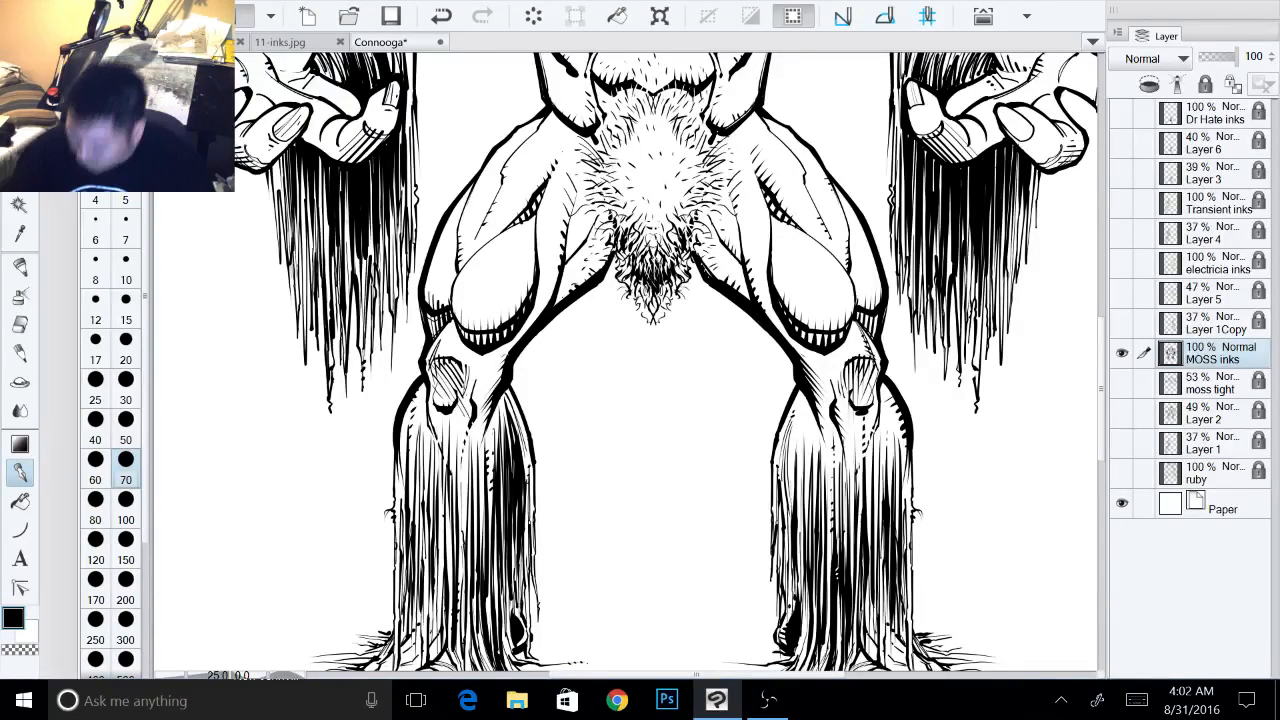
# - Add short bristly strokes along the outer contour of the figure's right shoulder
pyautogui.moveTo(640, 240); pyautogui.dragTo(634, 558)
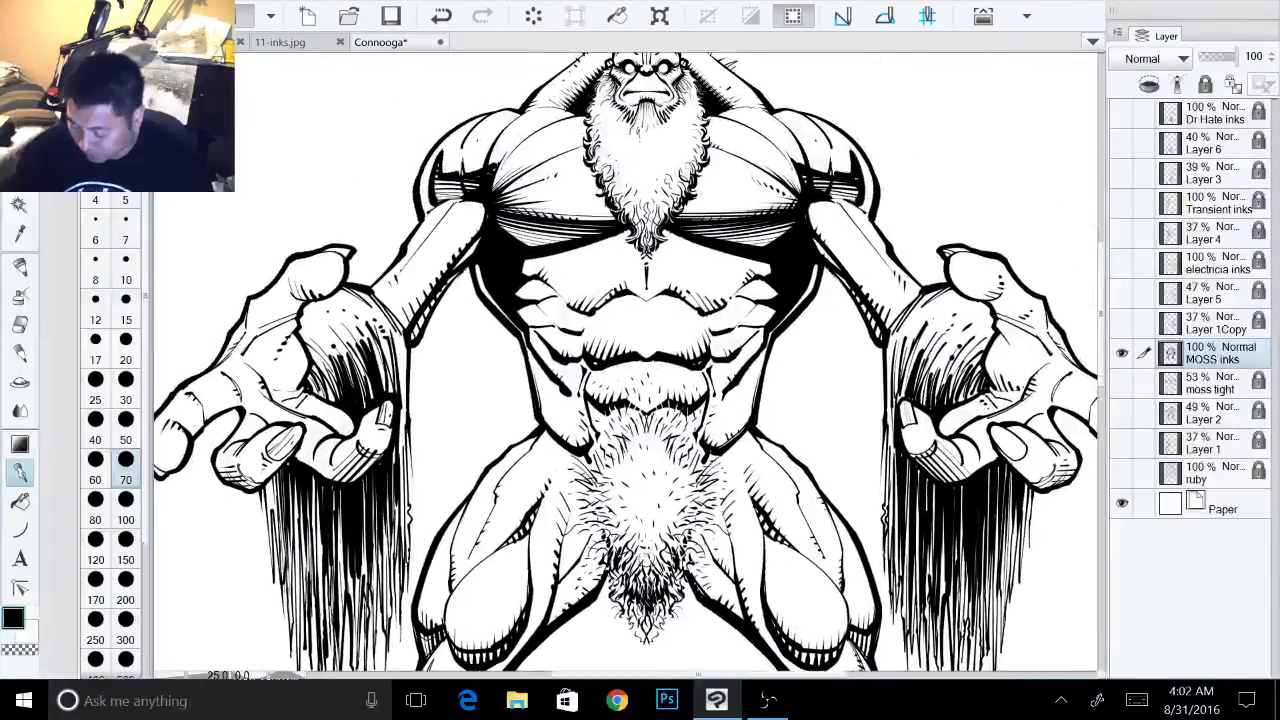
pyautogui.moveTo(640, 300); pyautogui.dragTo(643, 409)
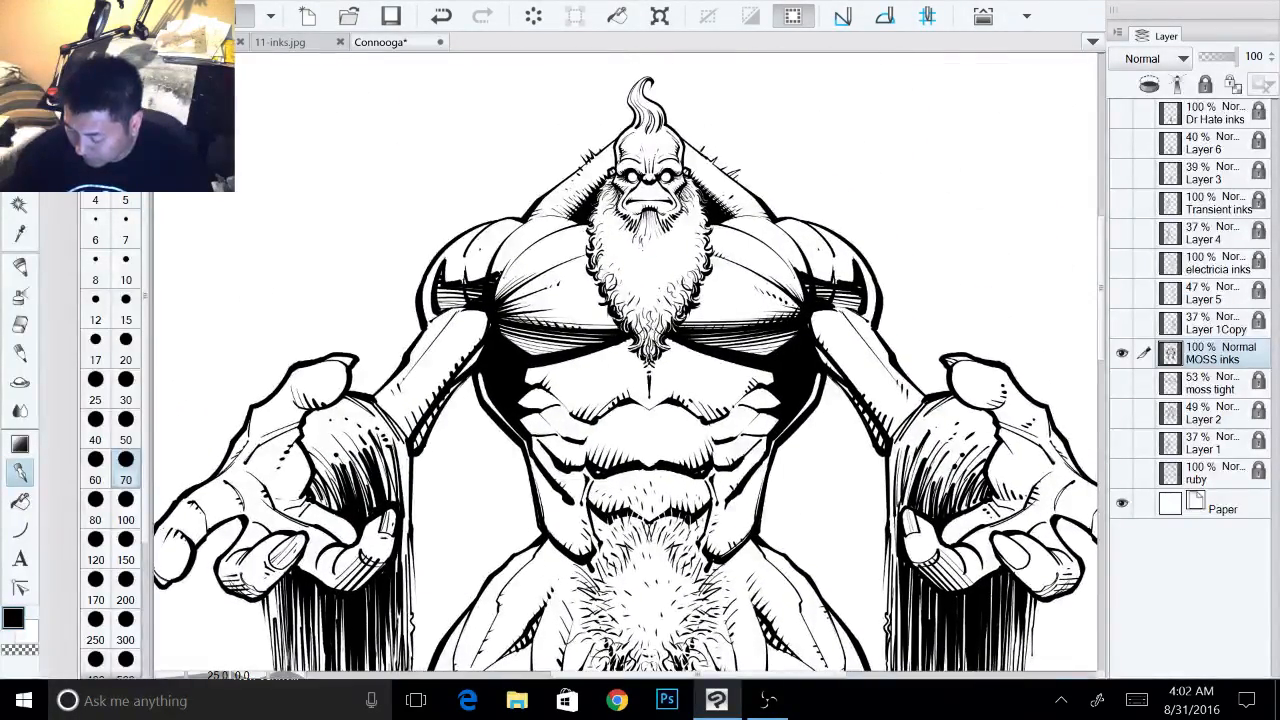
pyautogui.scroll(1, 861, 343)
pyautogui.moveTo(749, 354); pyautogui.dragTo(718, 540)
pyautogui.moveTo(402, 228); pyautogui.dragTo(419, 231)
pyautogui.moveTo(415, 219)
pyautogui.mouseDown()
pyautogui.moveTo(431, 226)
pyautogui.moveTo(478, 198)
pyautogui.moveTo(558, 203)
pyautogui.mouseUp()
pyautogui.moveTo(557, 192); pyautogui.dragTo(561, 204)
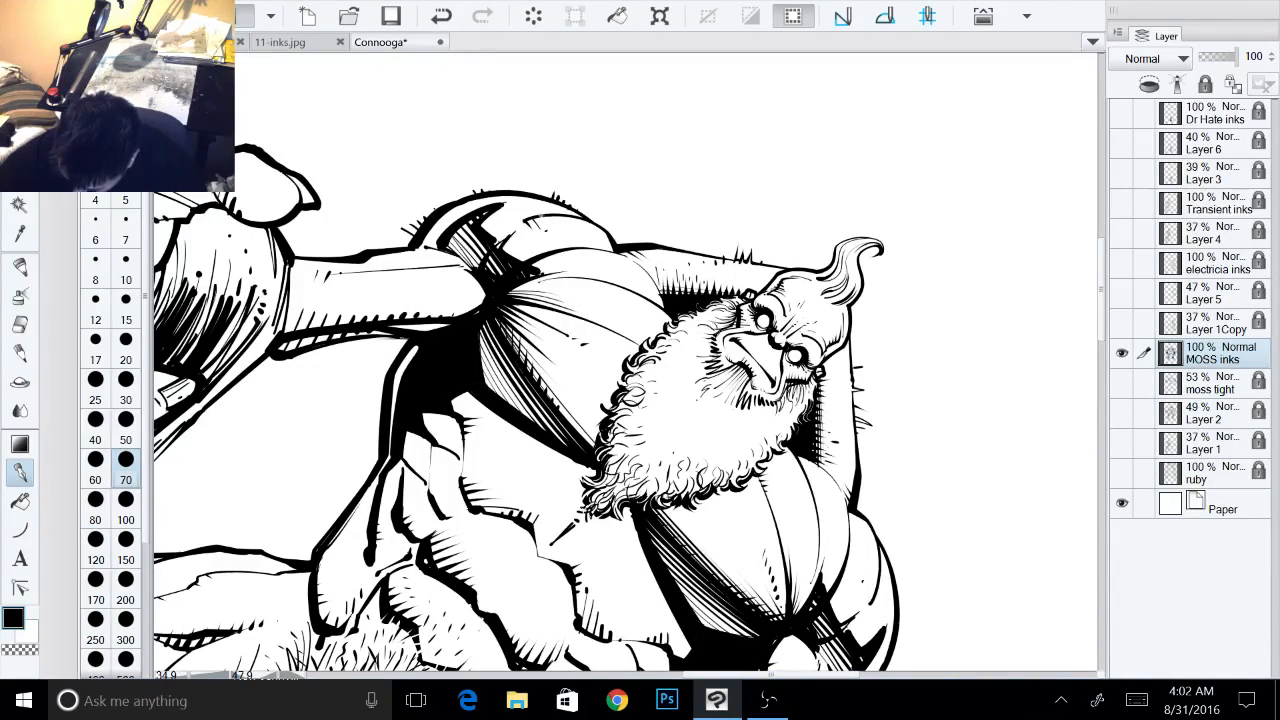
# - Hatch the inner muscle lines of the right shoulder and place small dots just inside its outer contour
pyautogui.moveTo(539, 215)
pyautogui.mouseDown()
pyautogui.moveTo(547, 223)
pyautogui.moveTo(487, 231)
pyautogui.mouseUp()
pyautogui.moveTo(487, 229)
pyautogui.mouseDown()
pyautogui.moveTo(495, 239)
pyautogui.moveTo(501, 210)
pyautogui.moveTo(517, 257)
pyautogui.moveTo(528, 231)
pyautogui.mouseUp()
pyautogui.click(511, 204)
pyautogui.click(518, 204)
pyautogui.click(526, 204)
# - Add short hatch strokes along the inner line and outer contour of the figure's right arm below the shoulder
pyautogui.moveTo(857, 190); pyautogui.dragTo(693, 60)
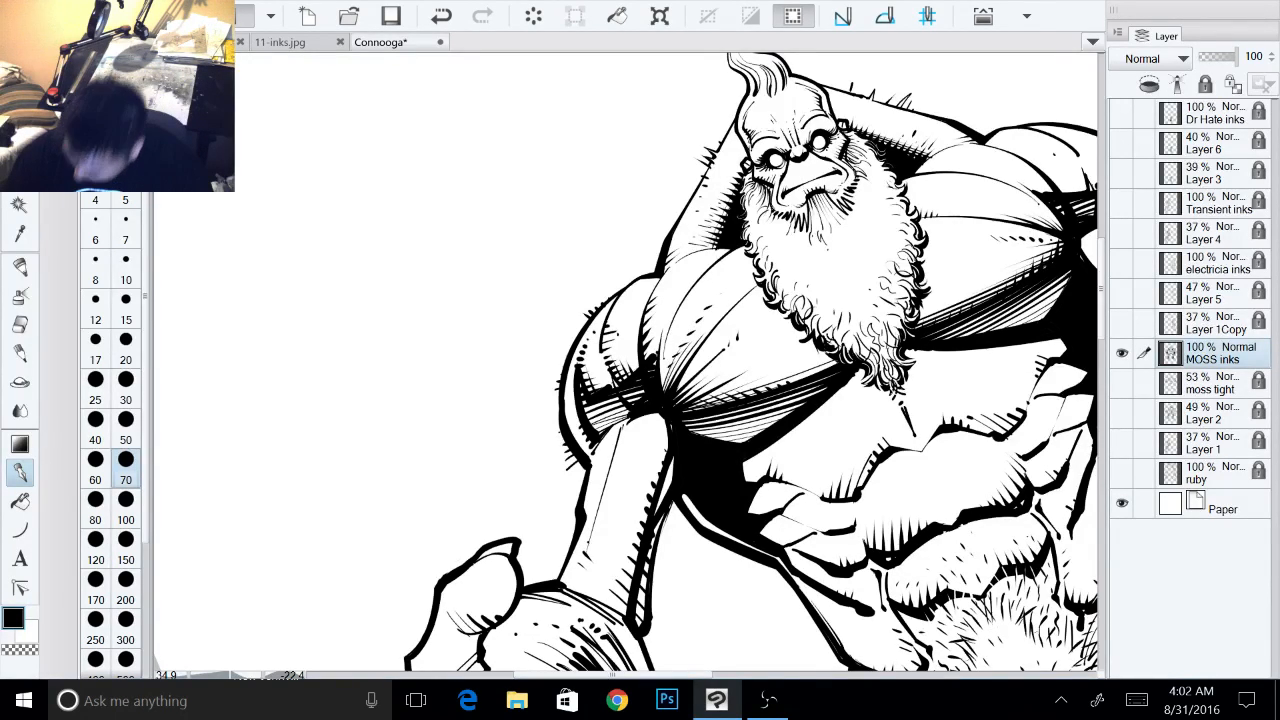
pyautogui.moveTo(640, 420)
pyautogui.mouseDown()
pyautogui.moveTo(653, 396)
pyautogui.moveTo(793, 307)
pyautogui.moveTo(837, 204)
pyautogui.mouseUp()
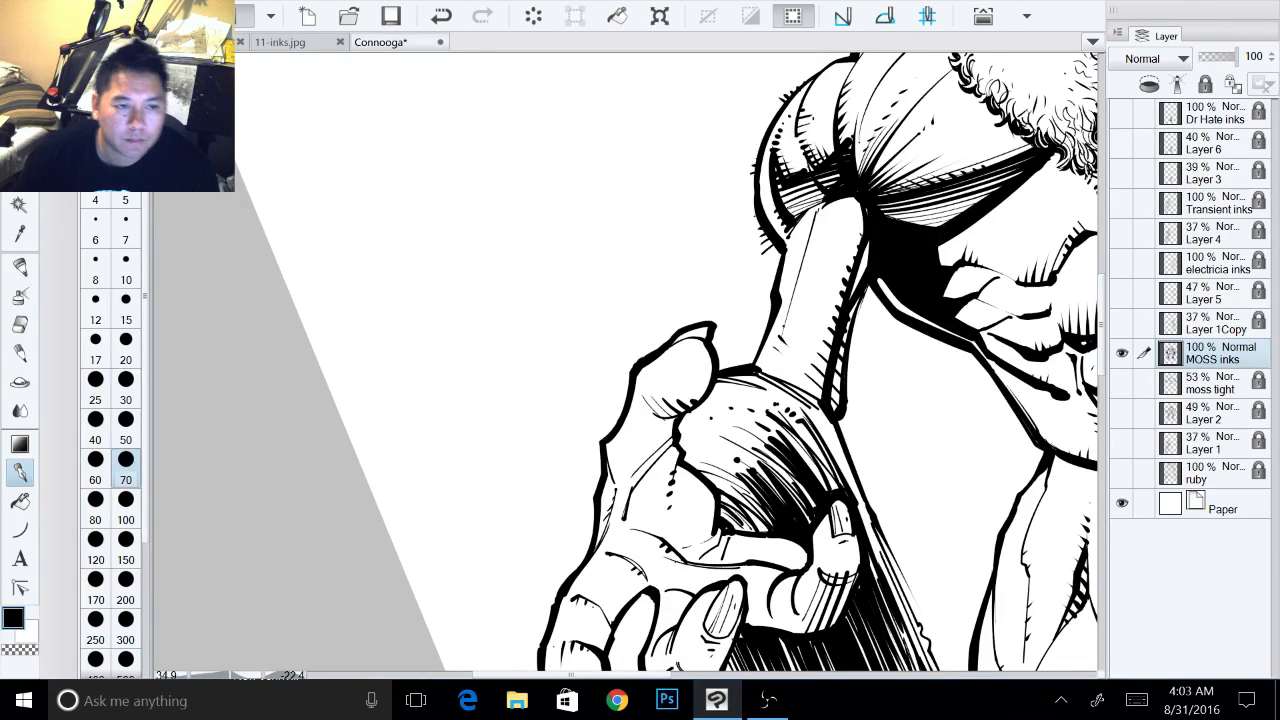
pyautogui.moveTo(640, 400); pyautogui.dragTo(677, 415)
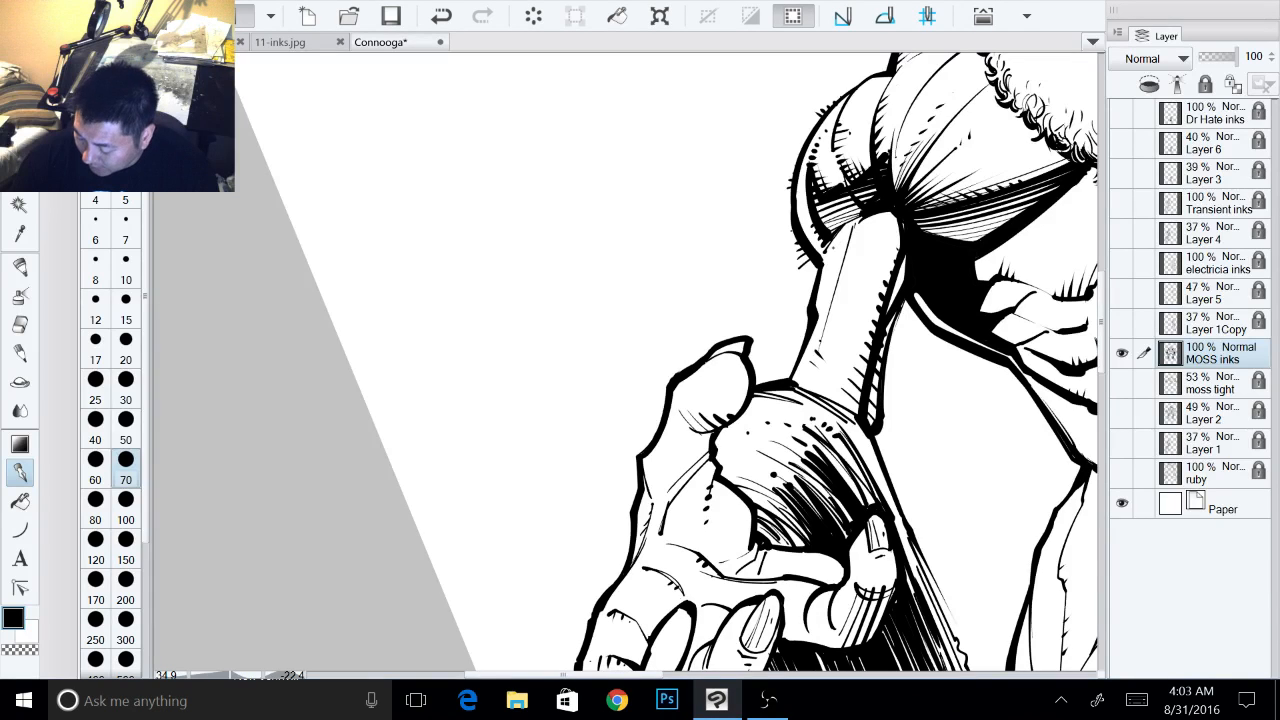
pyautogui.moveTo(831, 251)
pyautogui.mouseDown()
pyautogui.moveTo(873, 217)
pyautogui.moveTo(840, 284)
pyautogui.moveTo(815, 279)
pyautogui.mouseUp()
pyautogui.moveTo(801, 296); pyautogui.dragTo(813, 287)
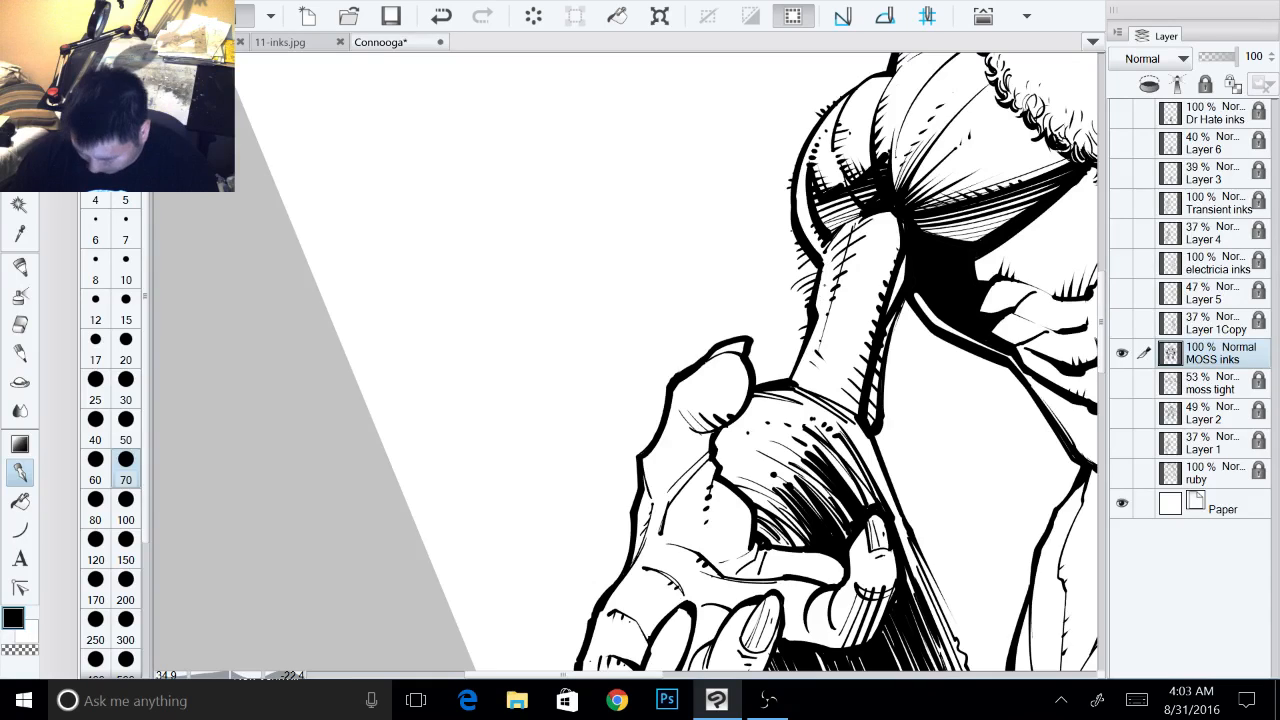
# - Add short hatch ticks along the muscle contour lines of the figure's left pectoral
pyautogui.press('x')
pyautogui.moveTo(815, 251)
pyautogui.mouseDown()
pyautogui.moveTo(805, 309)
pyautogui.moveTo(515, 342)
pyautogui.mouseUp()
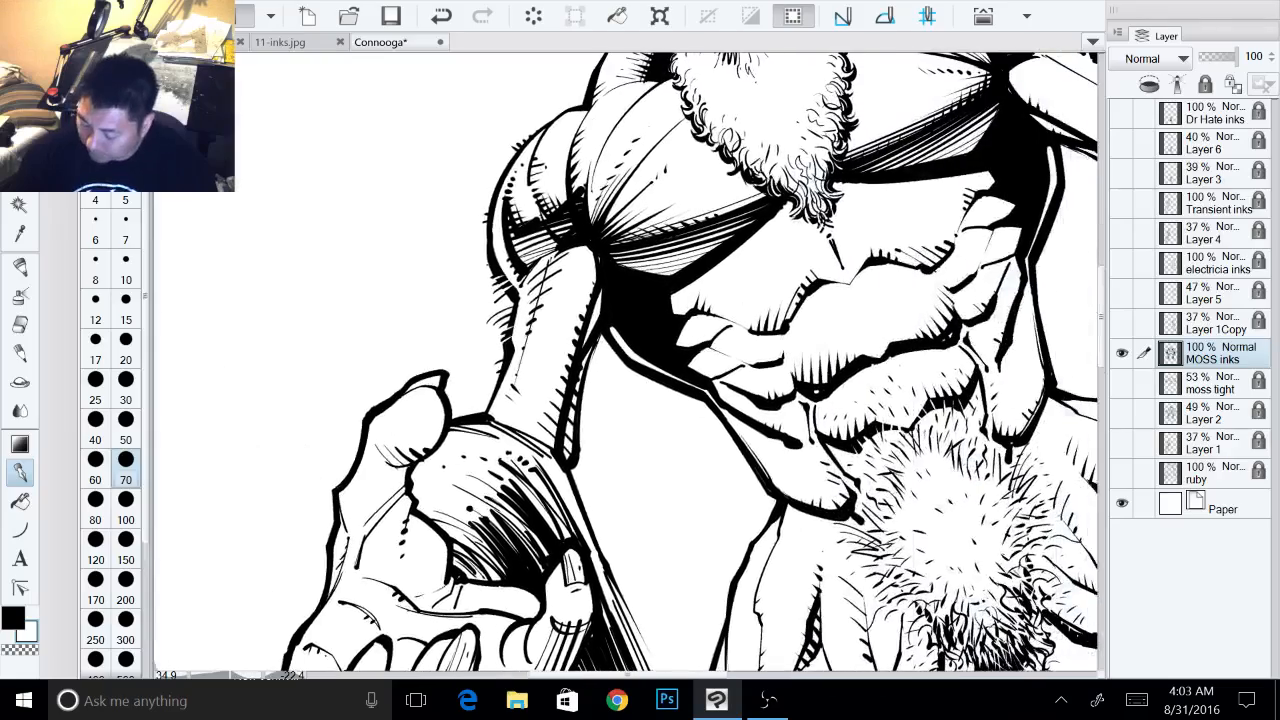
pyautogui.moveTo(834, 304); pyautogui.dragTo(840, 386)
pyautogui.moveTo(840, 386); pyautogui.dragTo(485, 511)
pyautogui.moveTo(800, 290); pyautogui.dragTo(812, 388)
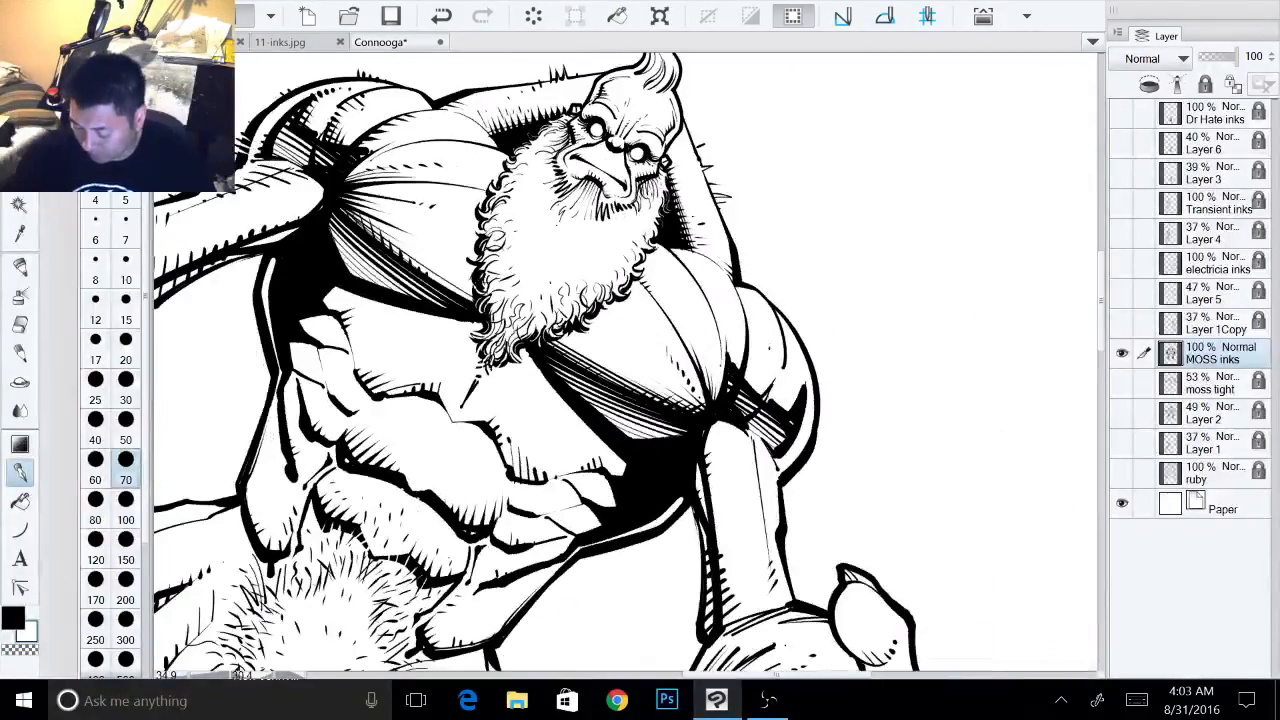
pyautogui.press('x')
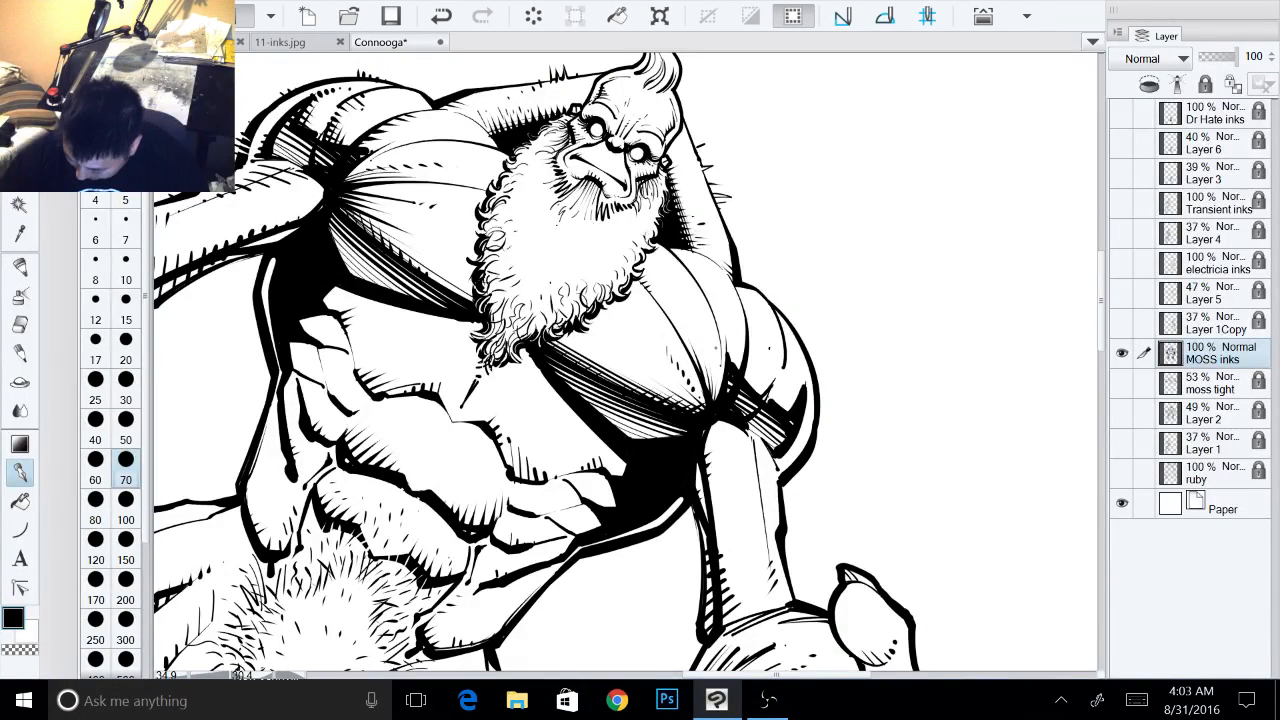
pyautogui.moveTo(727, 369); pyautogui.dragTo(701, 300)
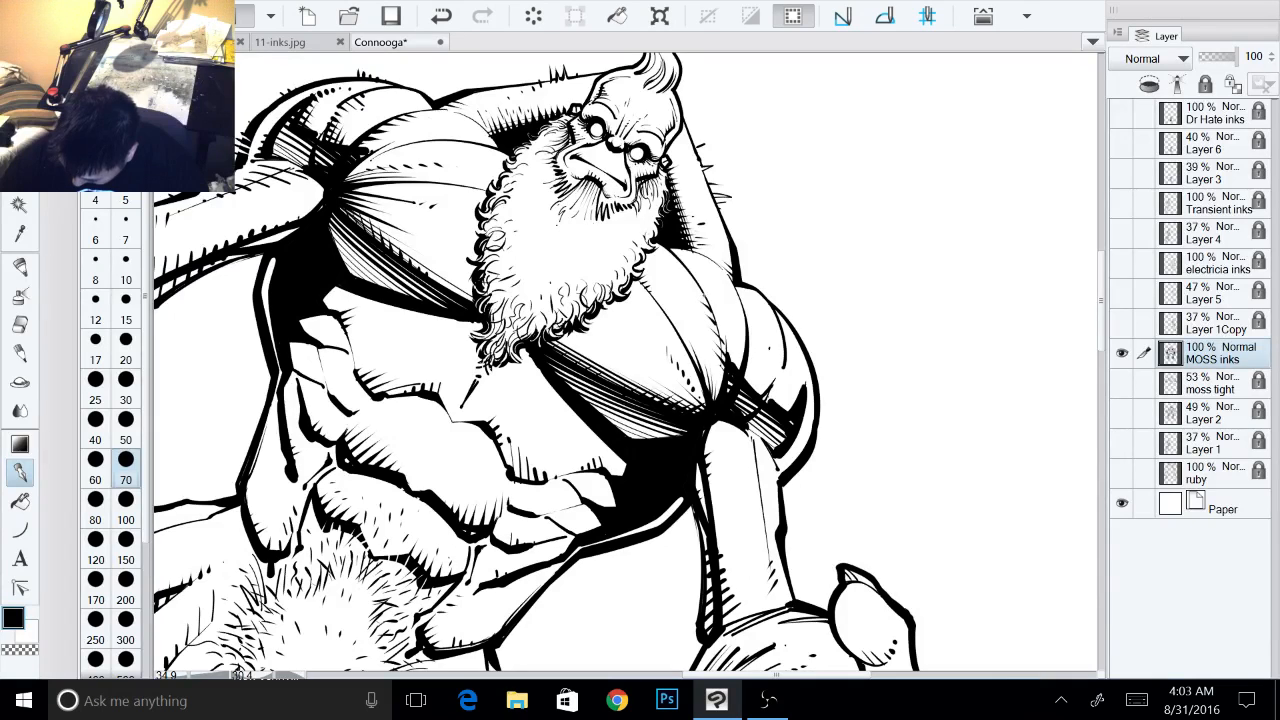
# - Hatch the inner muscle lines of the figure's left shoulder with short strokes beside the pectoral and across the deltoid
pyautogui.moveTo(748, 371); pyautogui.dragTo(737, 355)
pyautogui.moveTo(748, 360); pyautogui.dragTo(727, 290)
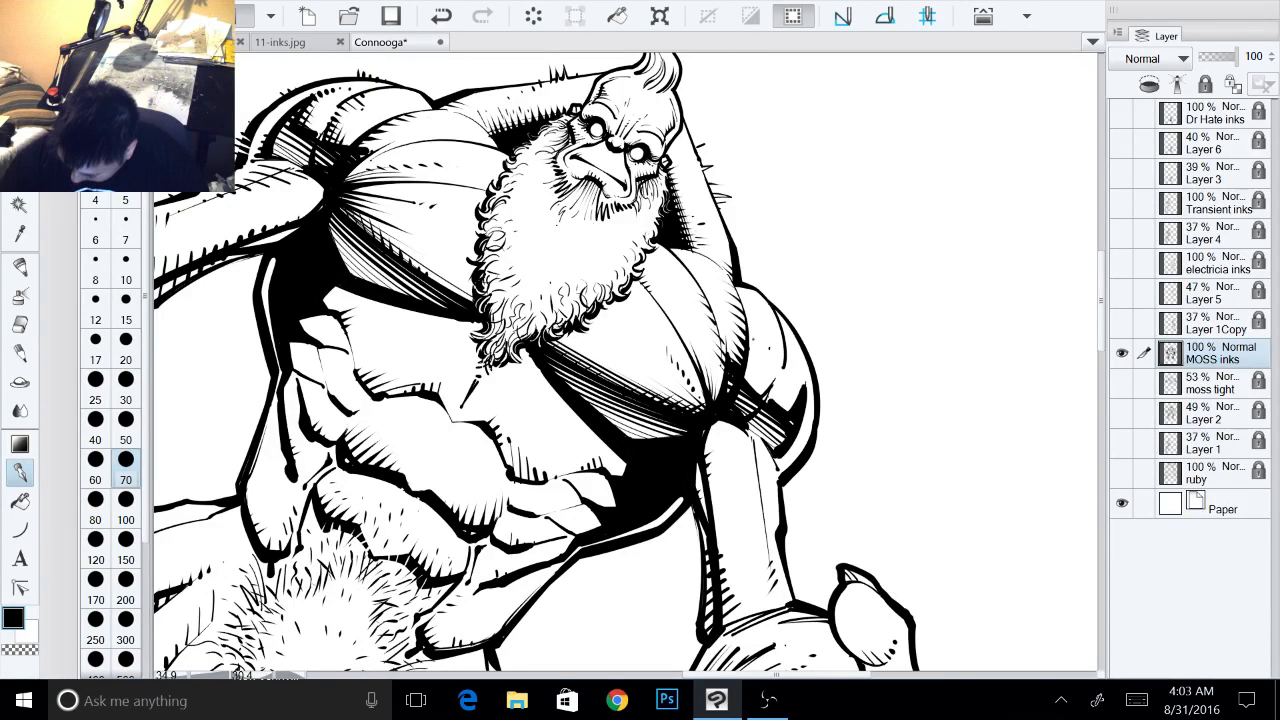
pyautogui.moveTo(763, 393)
pyautogui.mouseDown()
pyautogui.moveTo(751, 377)
pyautogui.moveTo(777, 347)
pyautogui.mouseUp()
pyautogui.moveTo(788, 348); pyautogui.dragTo(779, 338)
pyautogui.moveTo(796, 416); pyautogui.dragTo(785, 336)
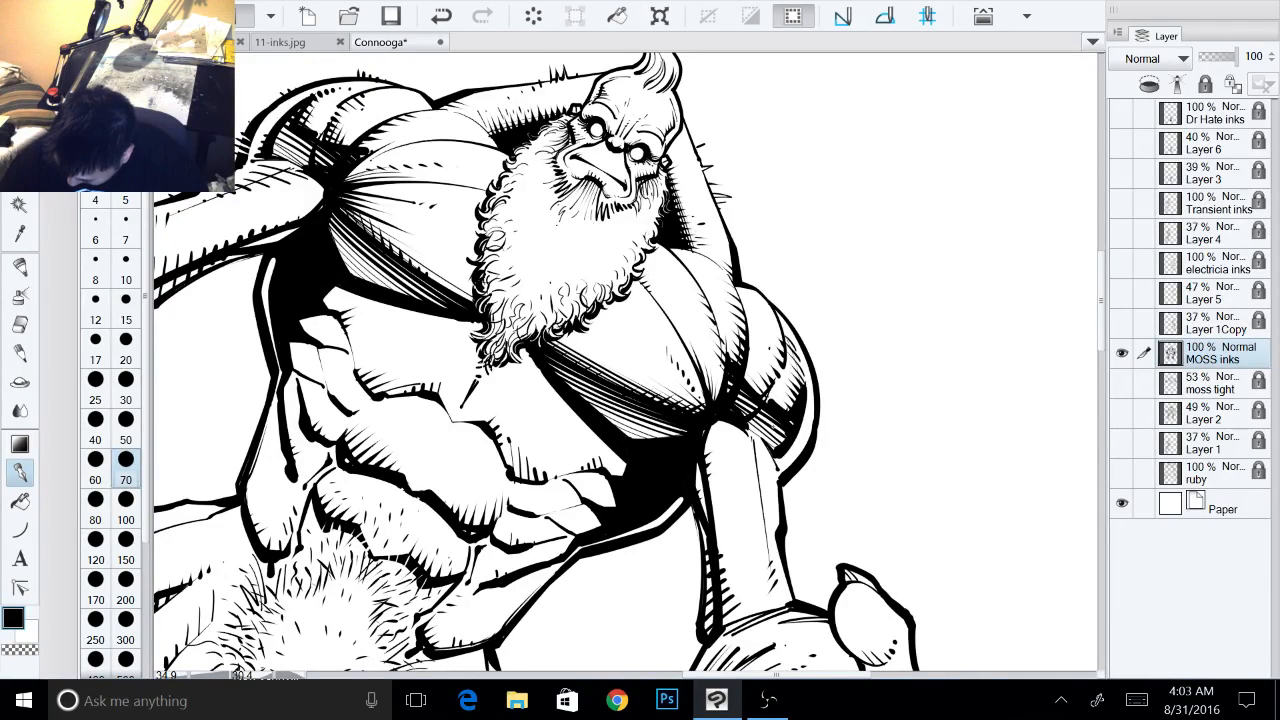
# - Add short hatch ticks below the figure's left shoulder and along the inner muscle line of the upper arm
pyautogui.moveTo(780, 446)
pyautogui.mouseDown()
pyautogui.moveTo(769, 422)
pyautogui.moveTo(777, 453)
pyautogui.moveTo(787, 439)
pyautogui.mouseUp()
pyautogui.moveTo(801, 447)
pyautogui.mouseDown()
pyautogui.moveTo(793, 430)
pyautogui.moveTo(743, 450)
pyautogui.mouseUp()
pyautogui.moveTo(759, 480); pyautogui.dragTo(752, 474)
pyautogui.moveTo(763, 499); pyautogui.dragTo(755, 489)
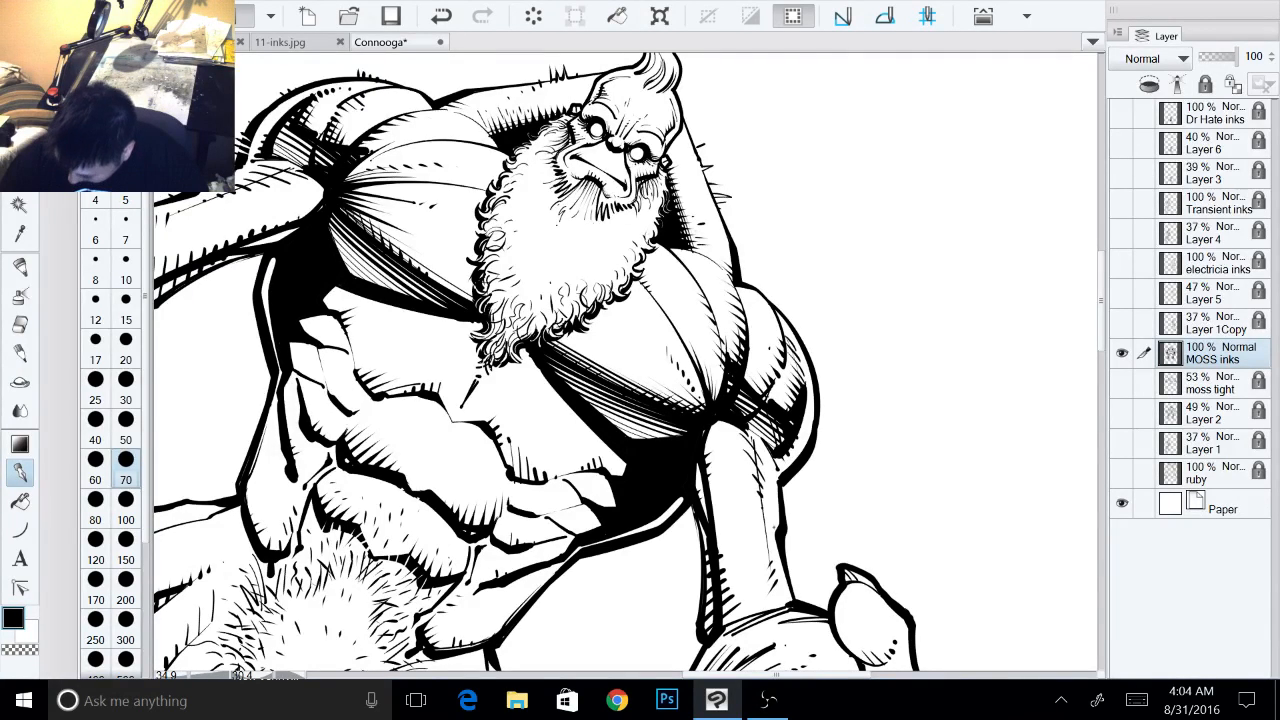
pyautogui.moveTo(779, 541); pyautogui.dragTo(771, 513)
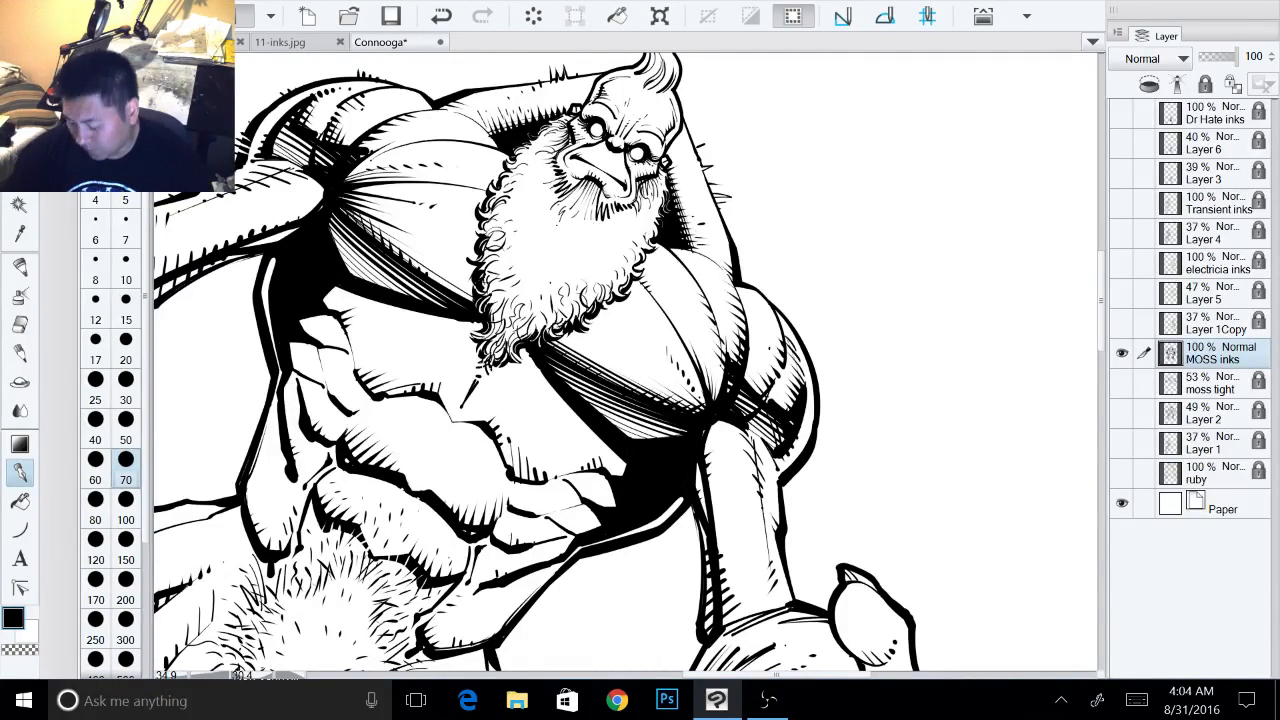
# - Add short bristly ticks along the outer contours of the torso below the armpits
pyautogui.moveTo(932, 201); pyautogui.dragTo(809, 68)
pyautogui.moveTo(700, 500); pyautogui.dragTo(686, 284)
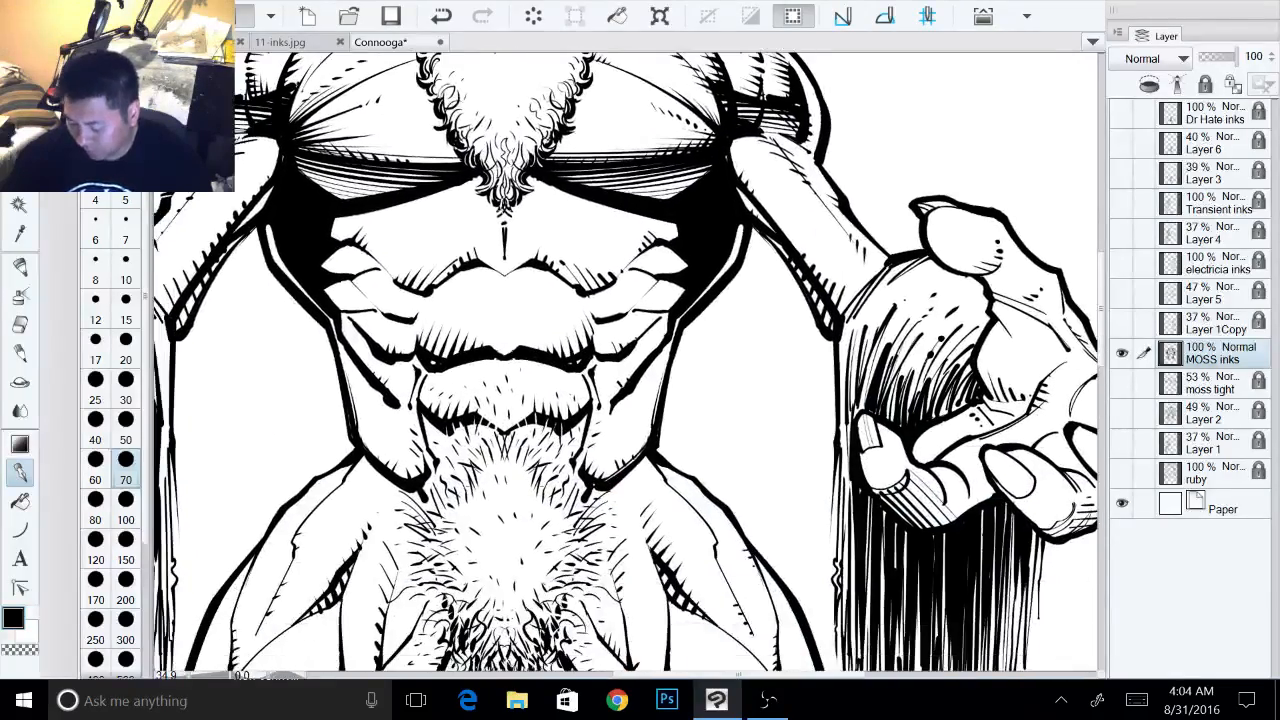
pyautogui.moveTo(543, 312); pyautogui.dragTo(819, 392)
pyautogui.moveTo(600, 400); pyautogui.dragTo(666, 348)
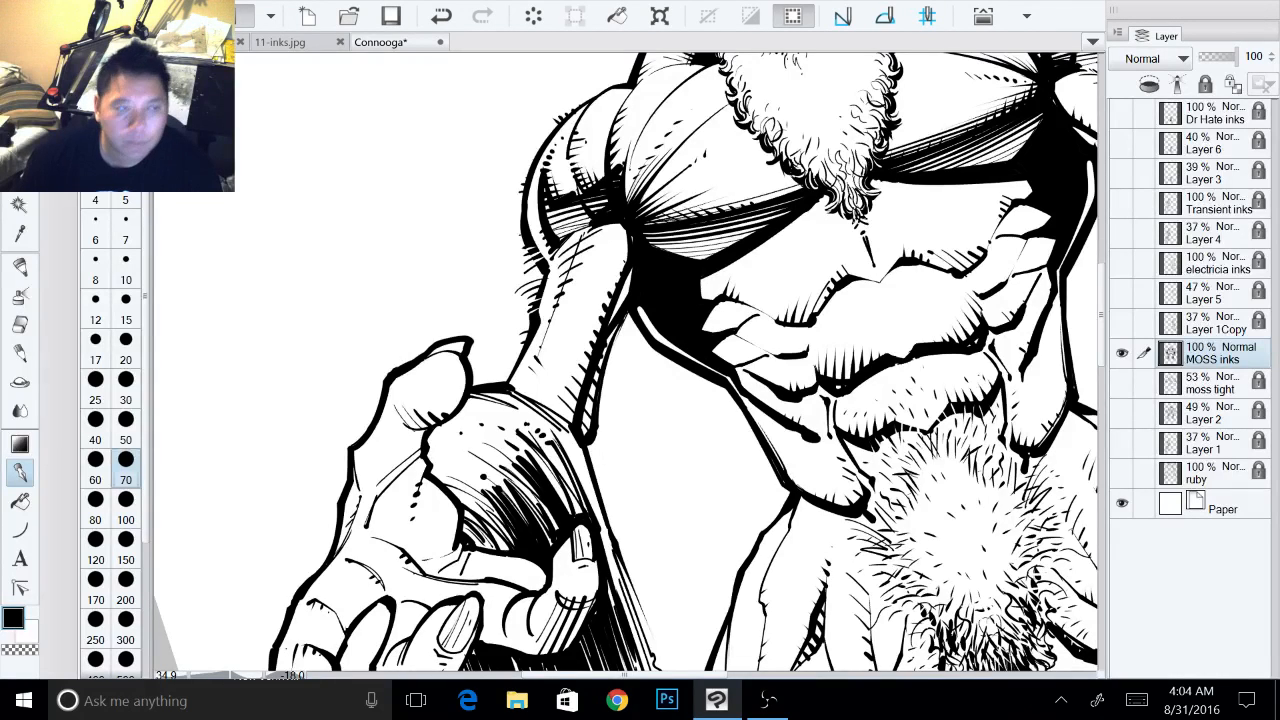
pyautogui.moveTo(634, 332); pyautogui.dragTo(728, 392)
pyautogui.moveTo(764, 402)
pyautogui.mouseDown()
pyautogui.moveTo(754, 412)
pyautogui.moveTo(789, 430)
pyautogui.mouseUp()
pyautogui.moveTo(803, 423)
pyautogui.mouseDown()
pyautogui.moveTo(640, 405)
pyautogui.moveTo(395, 425)
pyautogui.moveTo(403, 291)
pyautogui.mouseUp()
pyautogui.moveTo(719, 403); pyautogui.dragTo(741, 403)
pyautogui.moveTo(739, 392)
pyautogui.mouseDown()
pyautogui.moveTo(747, 404)
pyautogui.moveTo(762, 393)
pyautogui.mouseUp()
pyautogui.moveTo(758, 381); pyautogui.dragTo(775, 383)
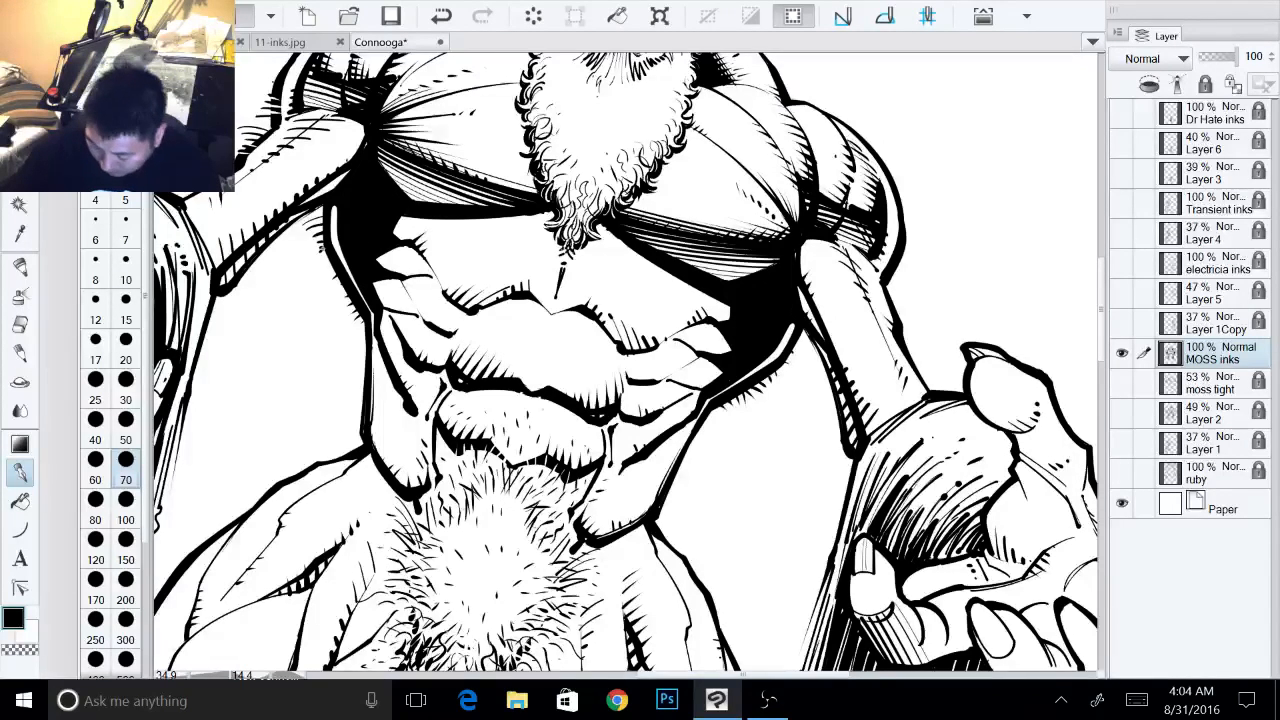
# - Break up the contour and black shadow edge below the figure's right armpit with short strokes
pyautogui.press('x')
pyautogui.moveTo(323, 237); pyautogui.dragTo(331, 229)
pyautogui.moveTo(323, 243)
pyautogui.mouseDown()
pyautogui.moveTo(331, 232)
pyautogui.moveTo(341, 259)
pyautogui.moveTo(342, 222)
pyautogui.mouseUp()
pyautogui.moveTo(337, 237); pyautogui.dragTo(360, 251)
pyautogui.moveTo(345, 271); pyautogui.dragTo(359, 263)
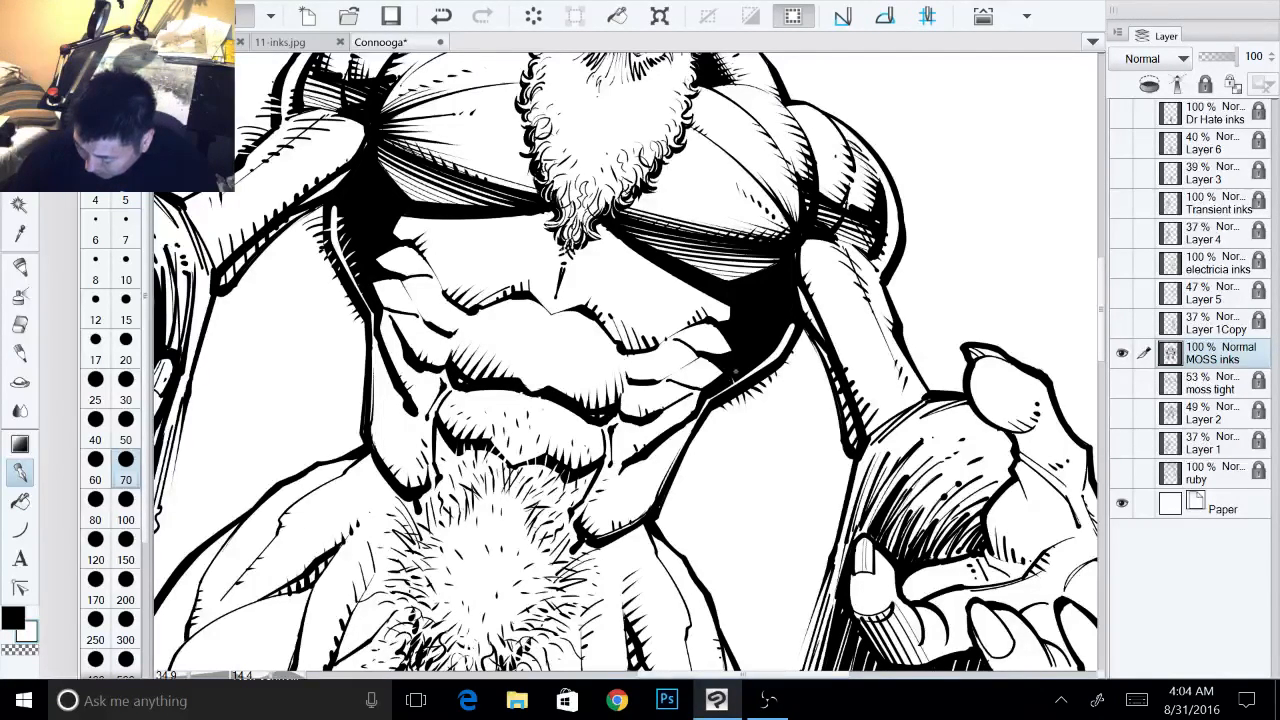
# - Cut white hatch strokes into the black shadow below the figure's left armpit and add black ticks outside its contour
pyautogui.moveTo(742, 382); pyautogui.dragTo(748, 348)
pyautogui.moveTo(761, 362); pyautogui.dragTo(767, 335)
pyautogui.moveTo(779, 342); pyautogui.dragTo(780, 327)
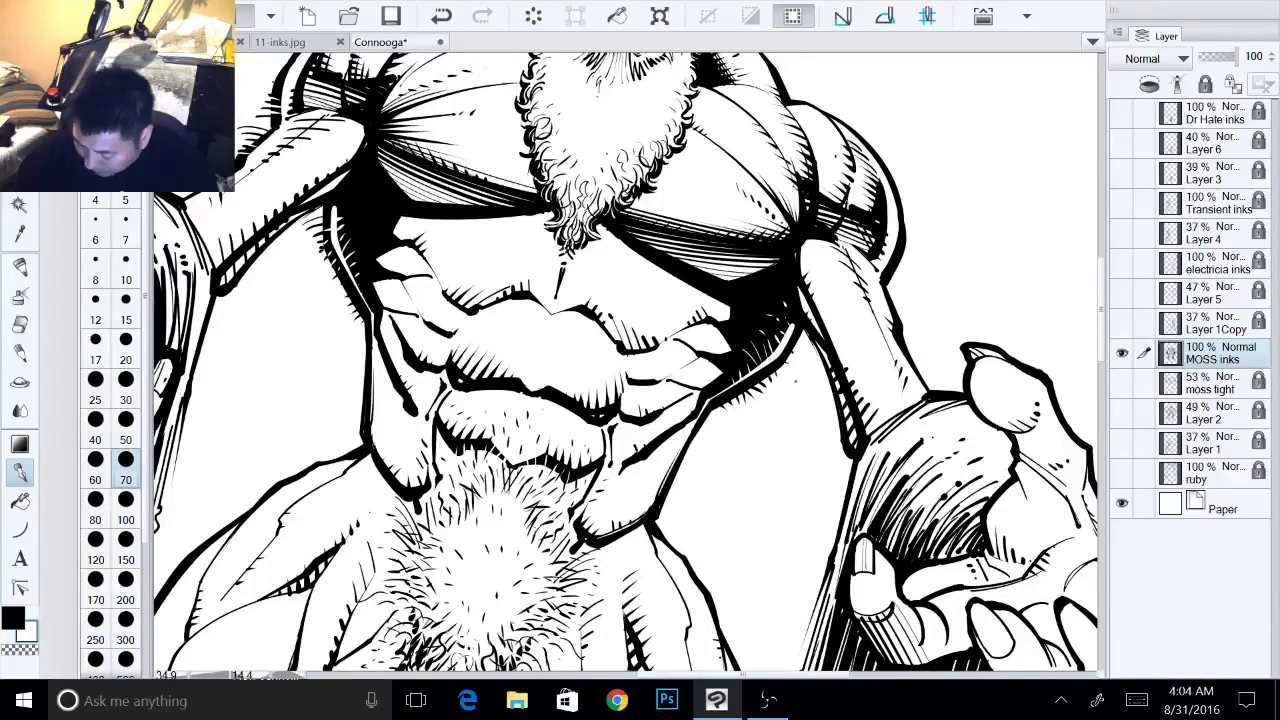
pyautogui.press('x')
pyautogui.moveTo(792, 347)
pyautogui.mouseDown()
pyautogui.moveTo(811, 329)
pyautogui.moveTo(818, 342)
pyautogui.mouseUp()
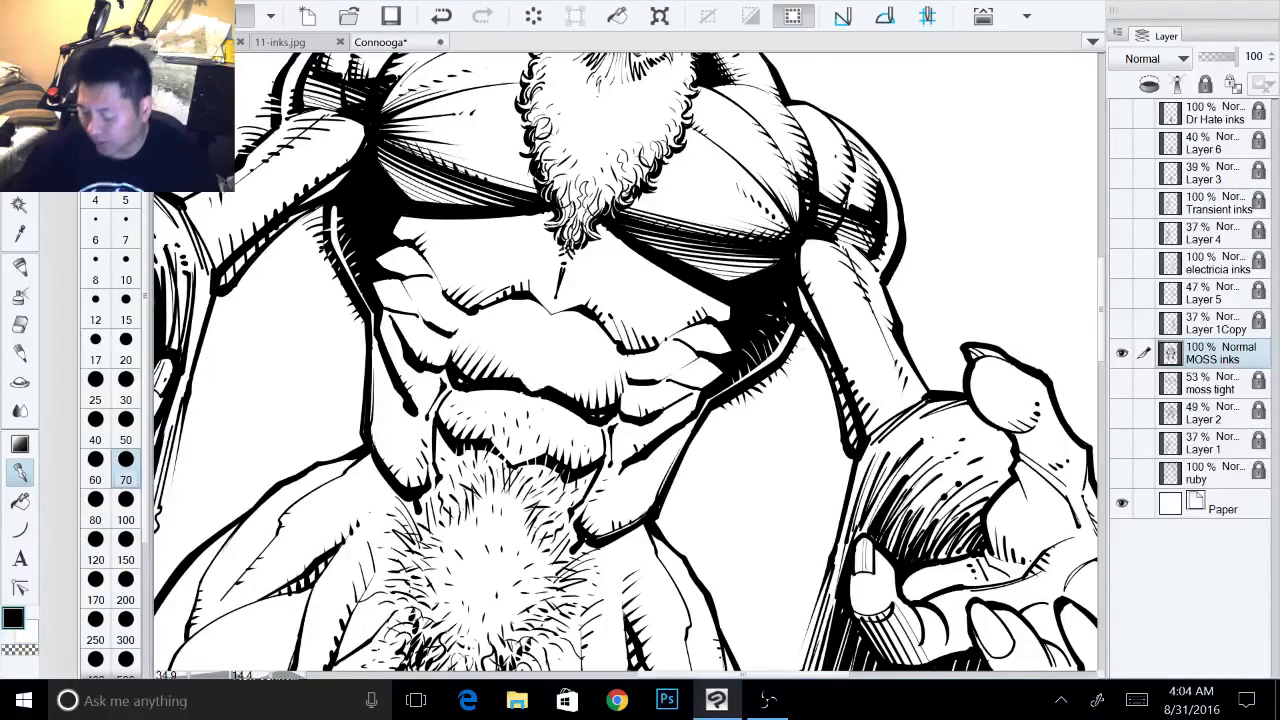
# - Add small hatch marks to the oblique muscle on each side of the figure's waist
pyautogui.moveTo(740, 370); pyautogui.dragTo(855, 372)
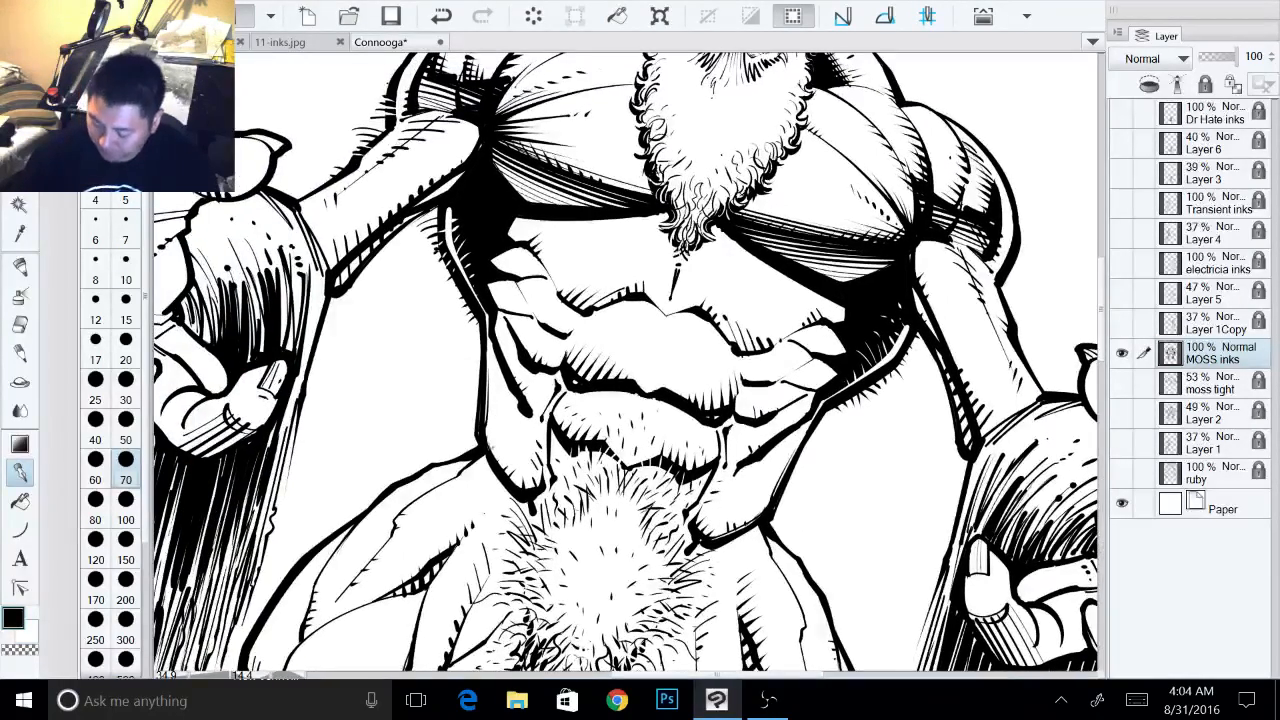
pyautogui.press('x')
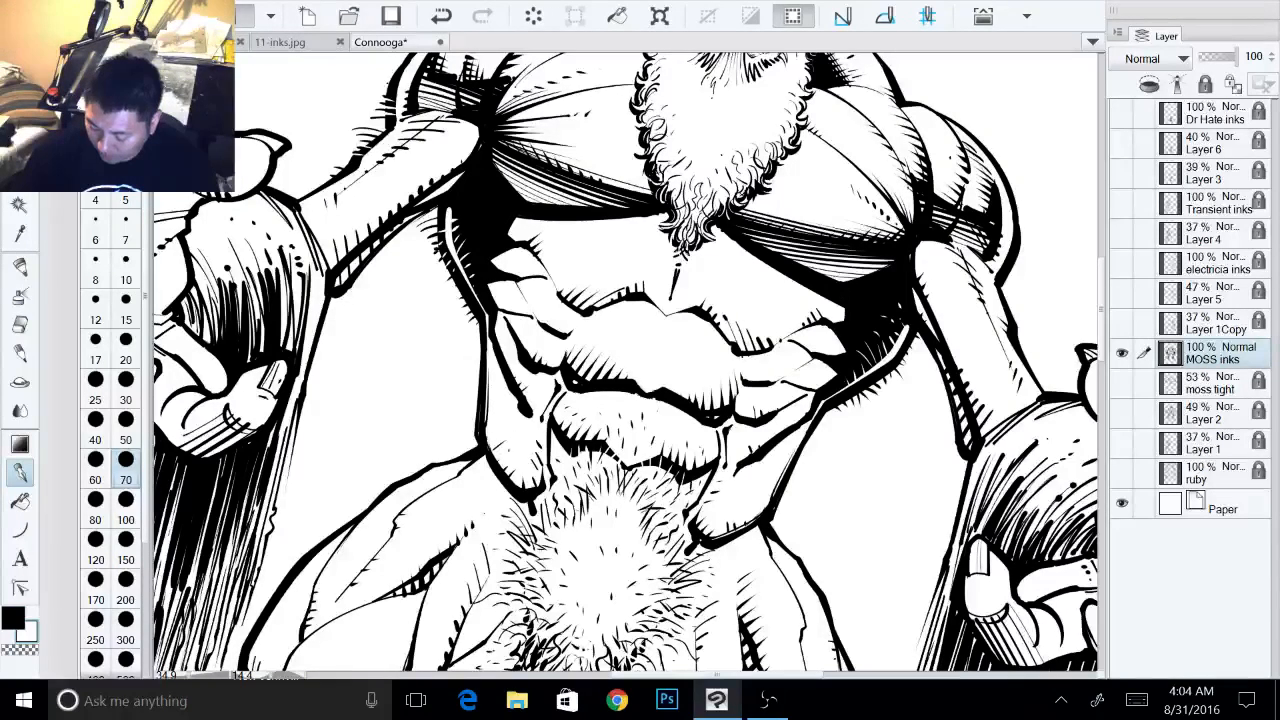
pyautogui.press('x')
pyautogui.moveTo(503, 456); pyautogui.dragTo(504, 424)
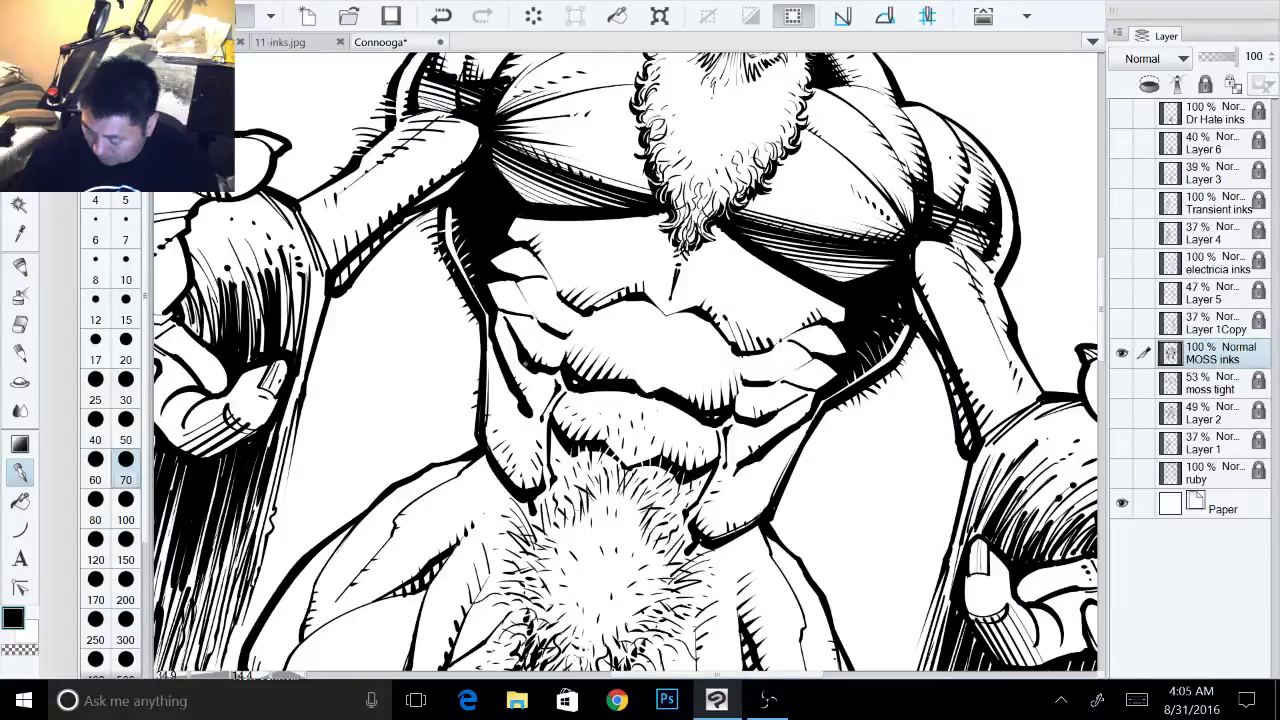
pyautogui.moveTo(769, 489)
pyautogui.mouseDown()
pyautogui.moveTo(784, 496)
pyautogui.moveTo(788, 482)
pyautogui.mouseUp()
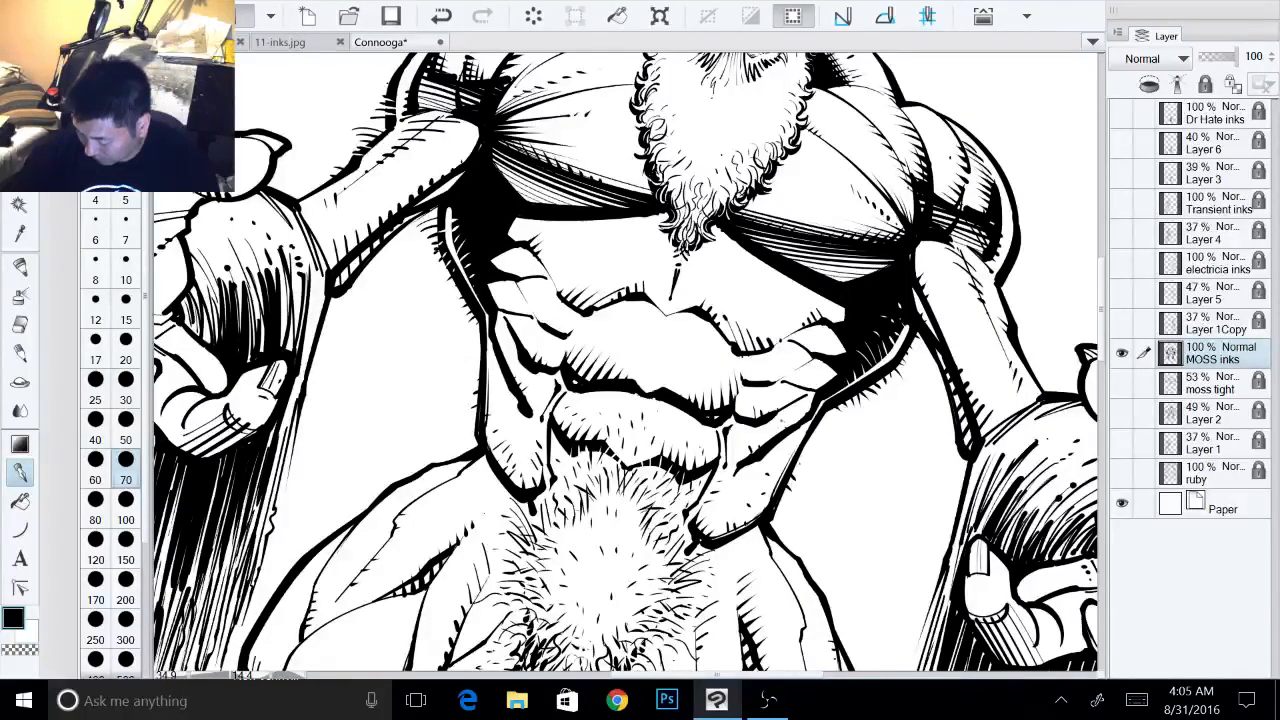
# - Hatch the undersides of the rib muscles on both sides of the abdomen with fine short strokes
pyautogui.moveTo(798, 412); pyautogui.dragTo(784, 426)
pyautogui.moveTo(798, 408); pyautogui.dragTo(798, 418)
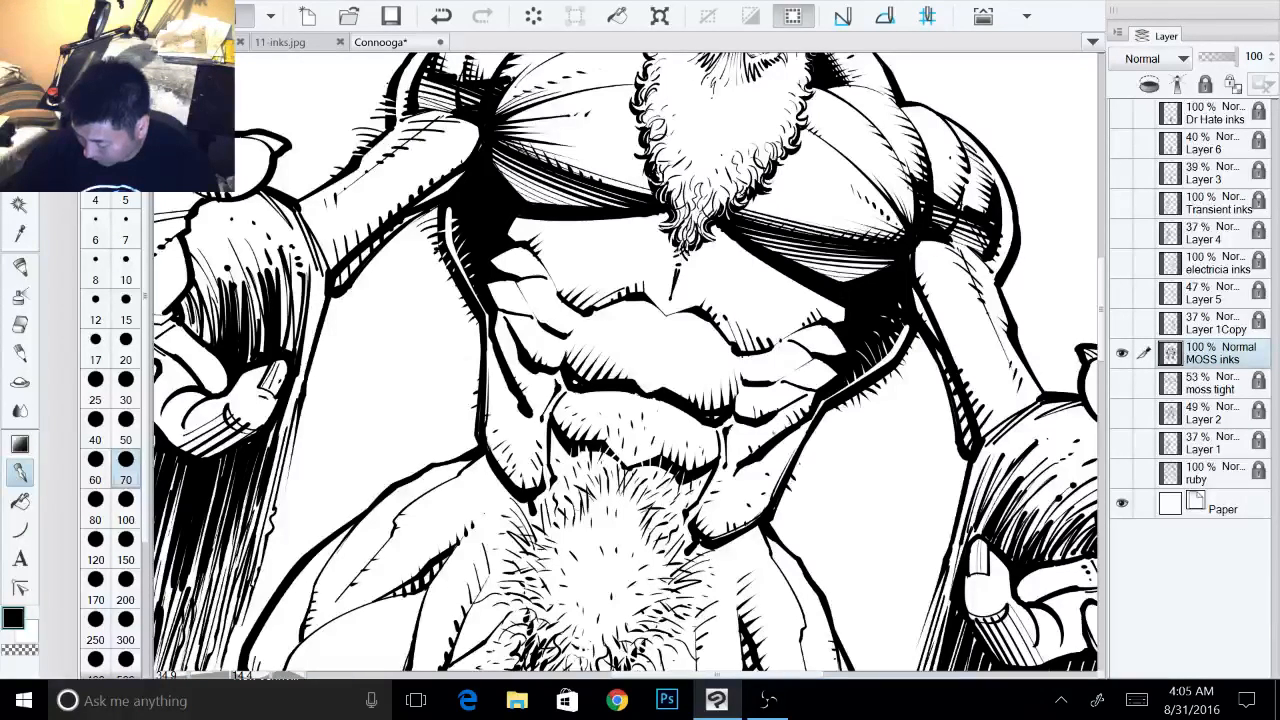
pyautogui.moveTo(542, 382); pyautogui.dragTo(528, 408)
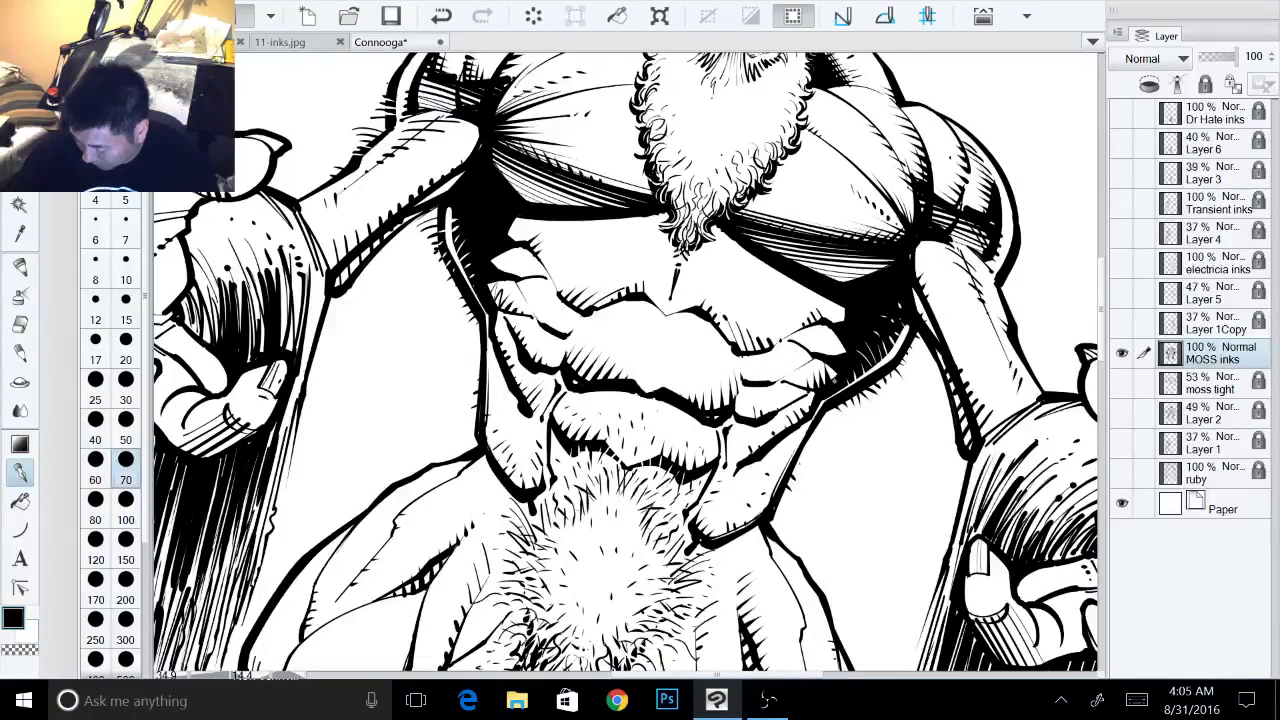
# - Add short ticks along the outer contour of the figure's right thigh down to the knee
pyautogui.moveTo(640, 450); pyautogui.dragTo(670, 281)
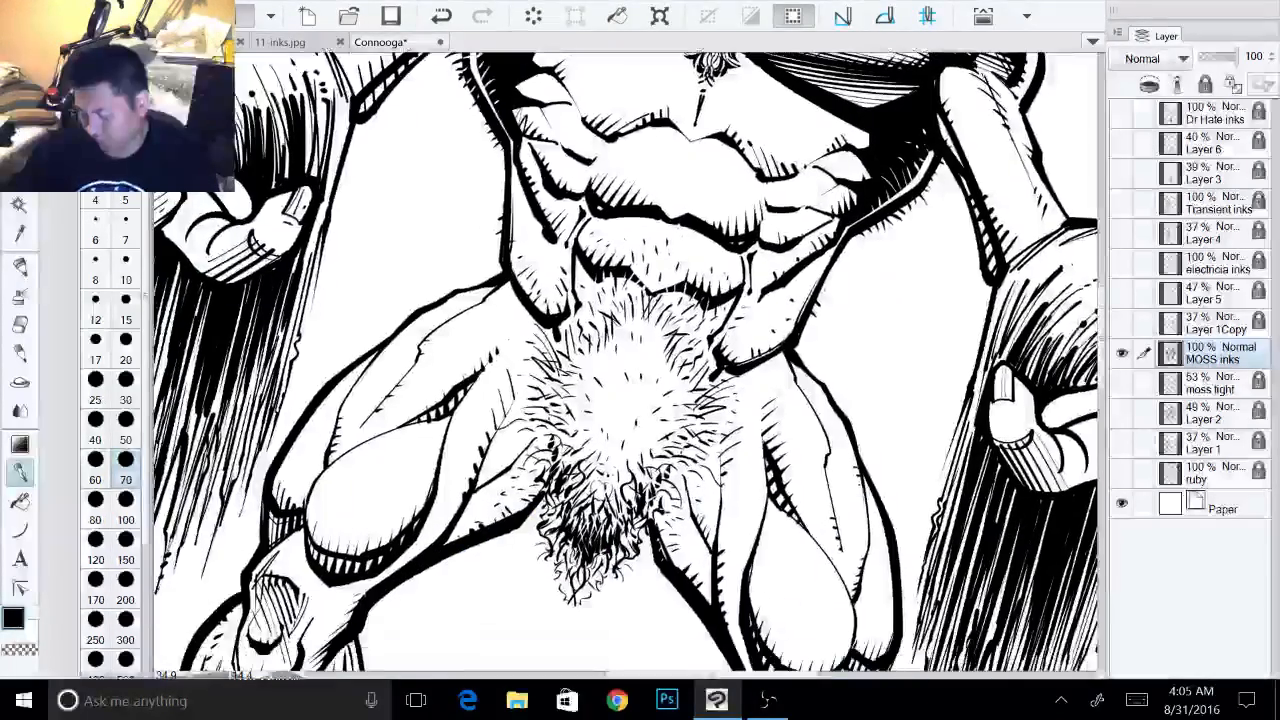
pyautogui.scroll(-1, 670, 400)
pyautogui.moveTo(640, 400); pyautogui.dragTo(631, 330)
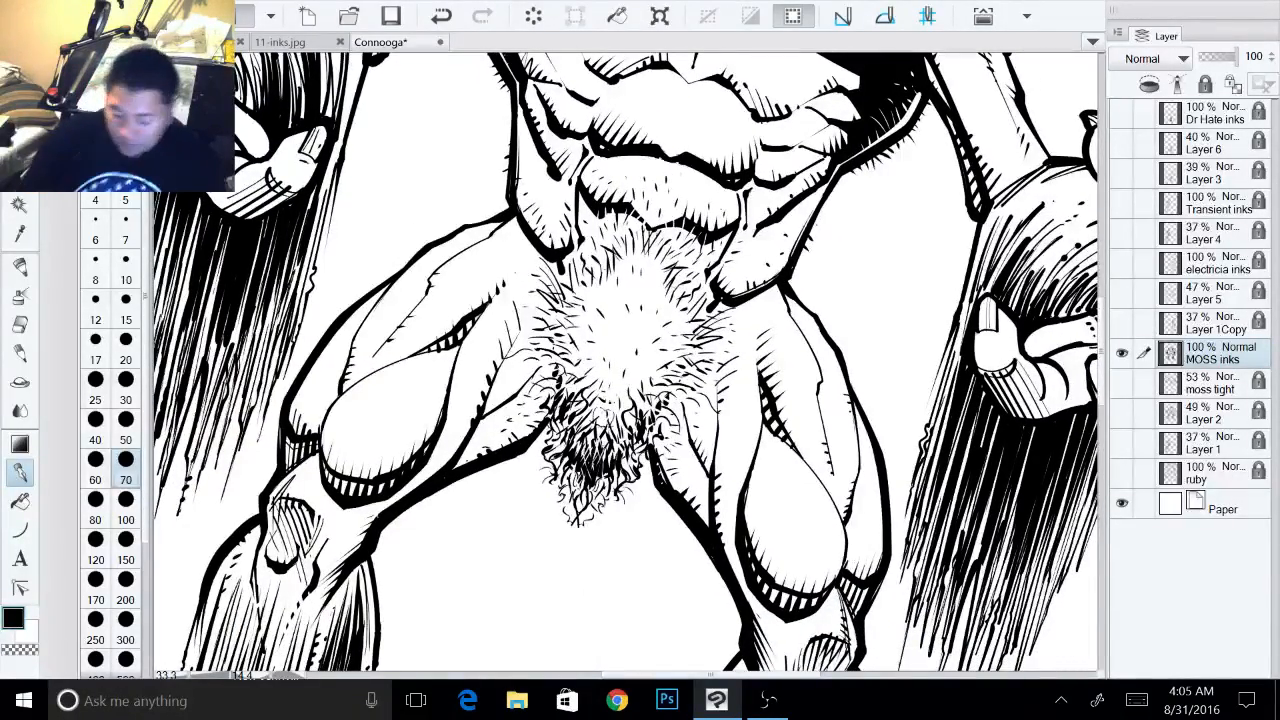
pyautogui.moveTo(646, 549); pyautogui.dragTo(720, 521)
pyautogui.hotkey('ctrl', '@')
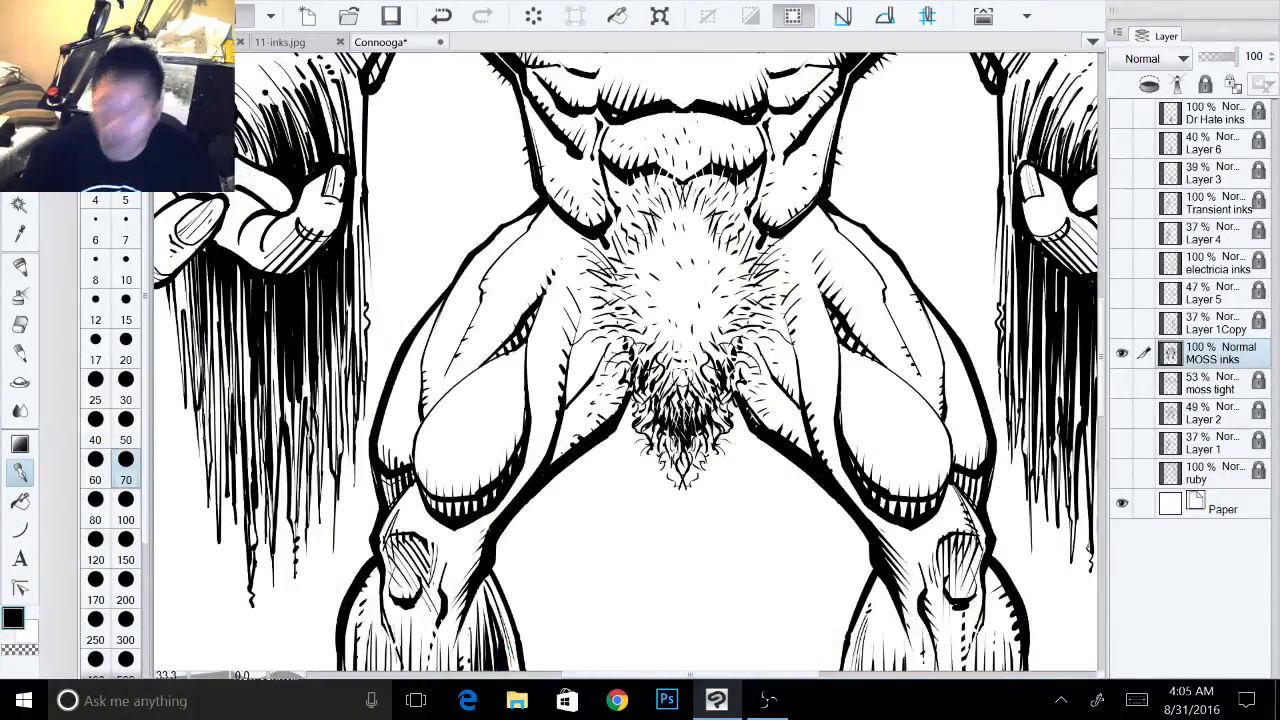
pyautogui.moveTo(584, 595); pyautogui.dragTo(758, 525)
pyautogui.moveTo(540, 525); pyautogui.dragTo(905, 430)
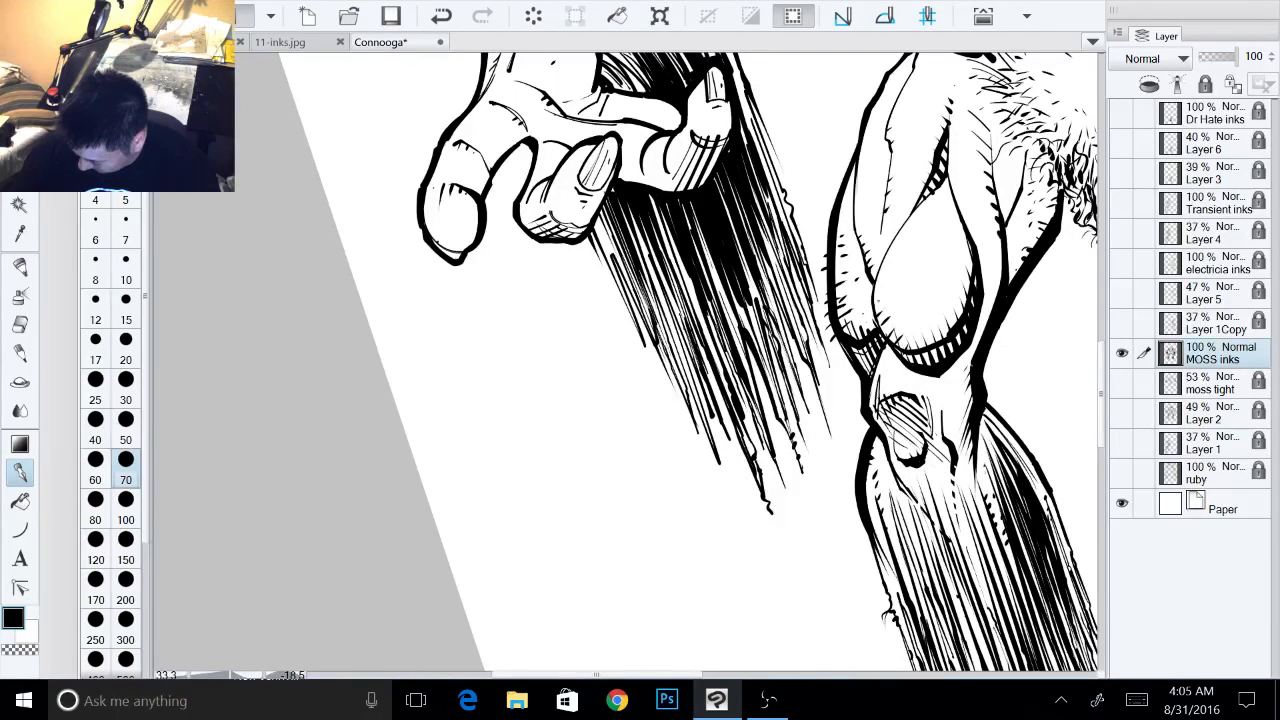
pyautogui.moveTo(893, 307)
pyautogui.mouseDown()
pyautogui.moveTo(897, 317)
pyautogui.moveTo(475, 314)
pyautogui.moveTo(310, 390)
pyautogui.moveTo(279, 470)
pyautogui.mouseUp()
pyautogui.hotkey('ctrl', '@')
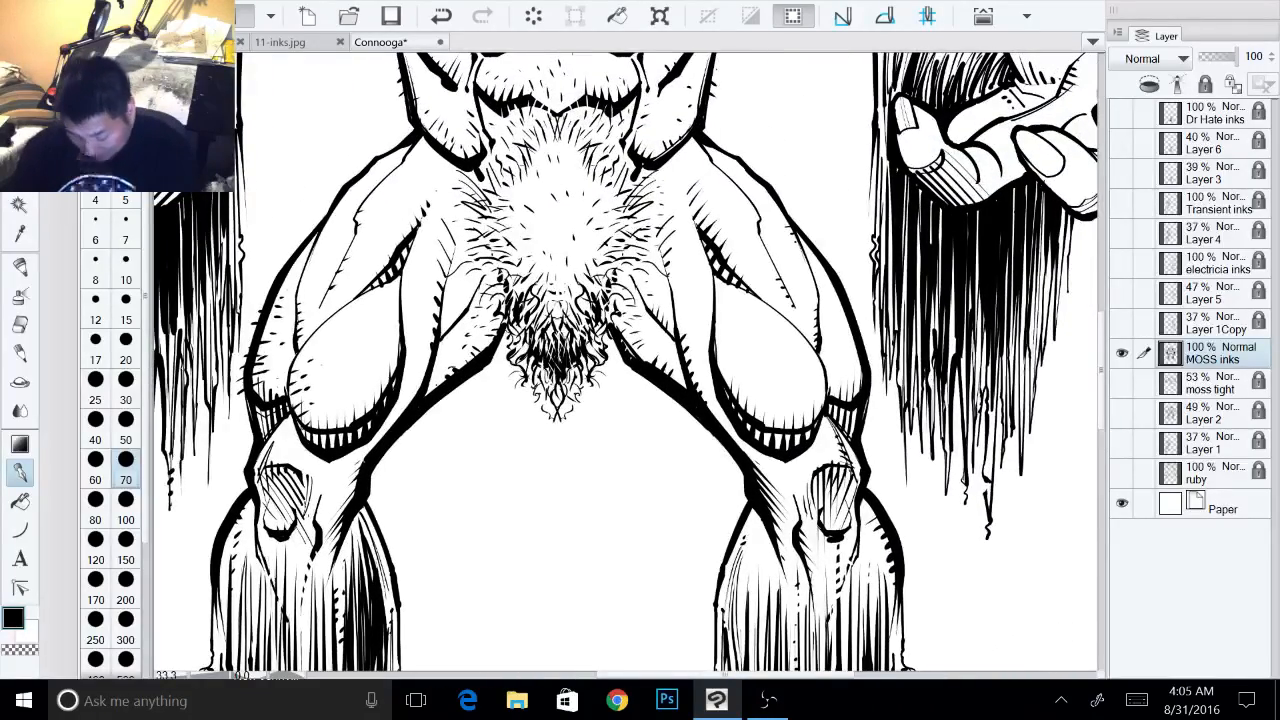
# - Add short hair strokes to the middle and right side of the figure's lower-belly hair
pyautogui.moveTo(640, 360); pyautogui.dragTo(598, 354)
pyautogui.moveTo(526, 267); pyautogui.dragTo(522, 277)
pyautogui.moveTo(534, 277)
pyautogui.mouseDown()
pyautogui.moveTo(528, 287)
pyautogui.moveTo(530, 272)
pyautogui.mouseUp()
pyautogui.moveTo(546, 246)
pyautogui.mouseDown()
pyautogui.moveTo(534, 259)
pyautogui.moveTo(500, 244)
pyautogui.moveTo(482, 264)
pyautogui.mouseUp()
pyautogui.moveTo(492, 232); pyautogui.dragTo(478, 246)
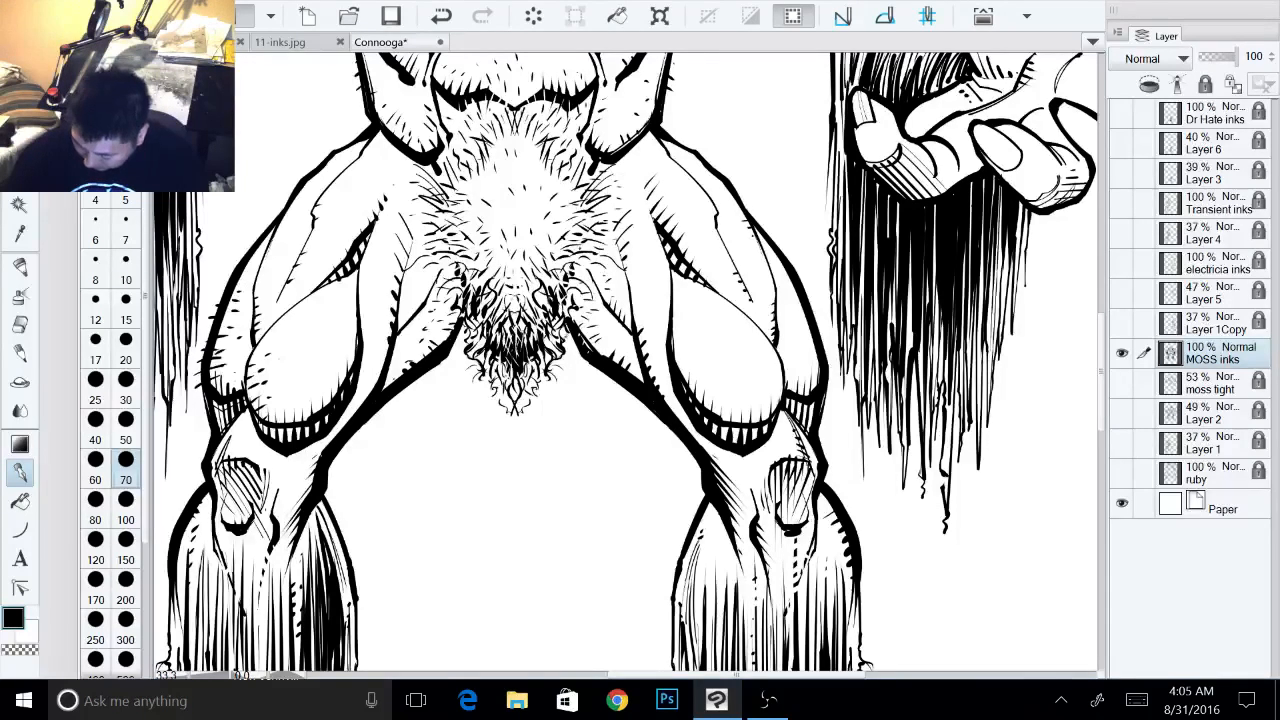
# - Add hair strokes where the groin hair meets the figure's right inner thigh and on the left side of the belly hair
pyautogui.moveTo(467, 323); pyautogui.dragTo(453, 341)
pyautogui.moveTo(461, 337)
pyautogui.mouseDown()
pyautogui.moveTo(449, 356)
pyautogui.moveTo(433, 333)
pyautogui.mouseUp()
pyautogui.moveTo(457, 325); pyautogui.dragTo(437, 301)
pyautogui.moveTo(429, 317); pyautogui.dragTo(421, 323)
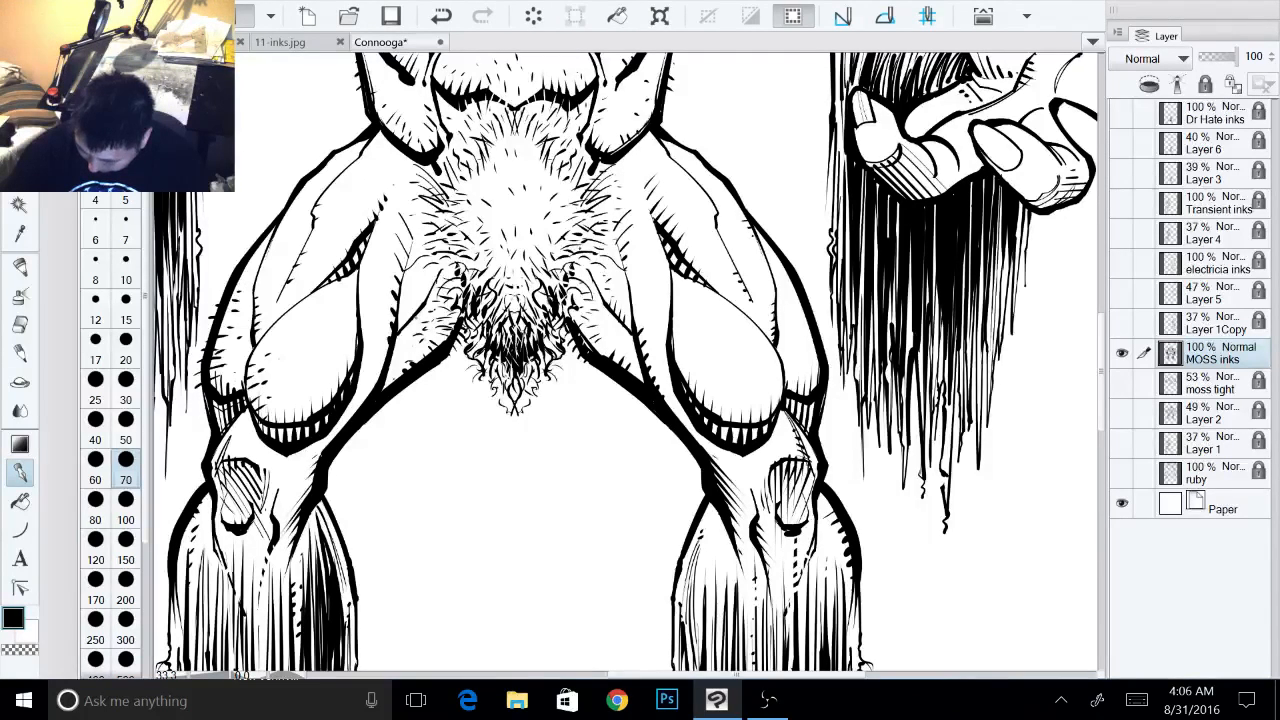
pyautogui.moveTo(579, 277)
pyautogui.mouseDown()
pyautogui.moveTo(595, 283)
pyautogui.moveTo(595, 261)
pyautogui.mouseUp()
pyautogui.moveTo(539, 237); pyautogui.dragTo(551, 239)
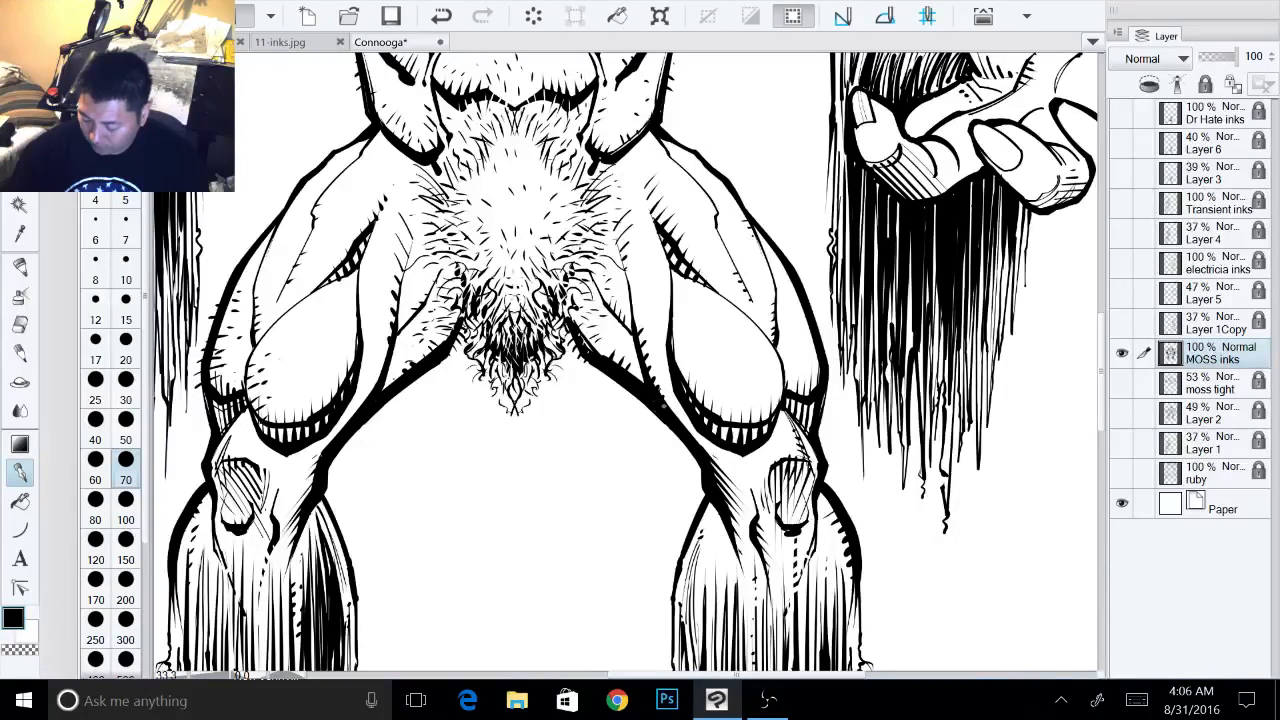
# - Hatch the lower muscle edges of the figure's left thigh and add ticks along its outer contour
pyautogui.moveTo(661, 394); pyautogui.dragTo(681, 421)
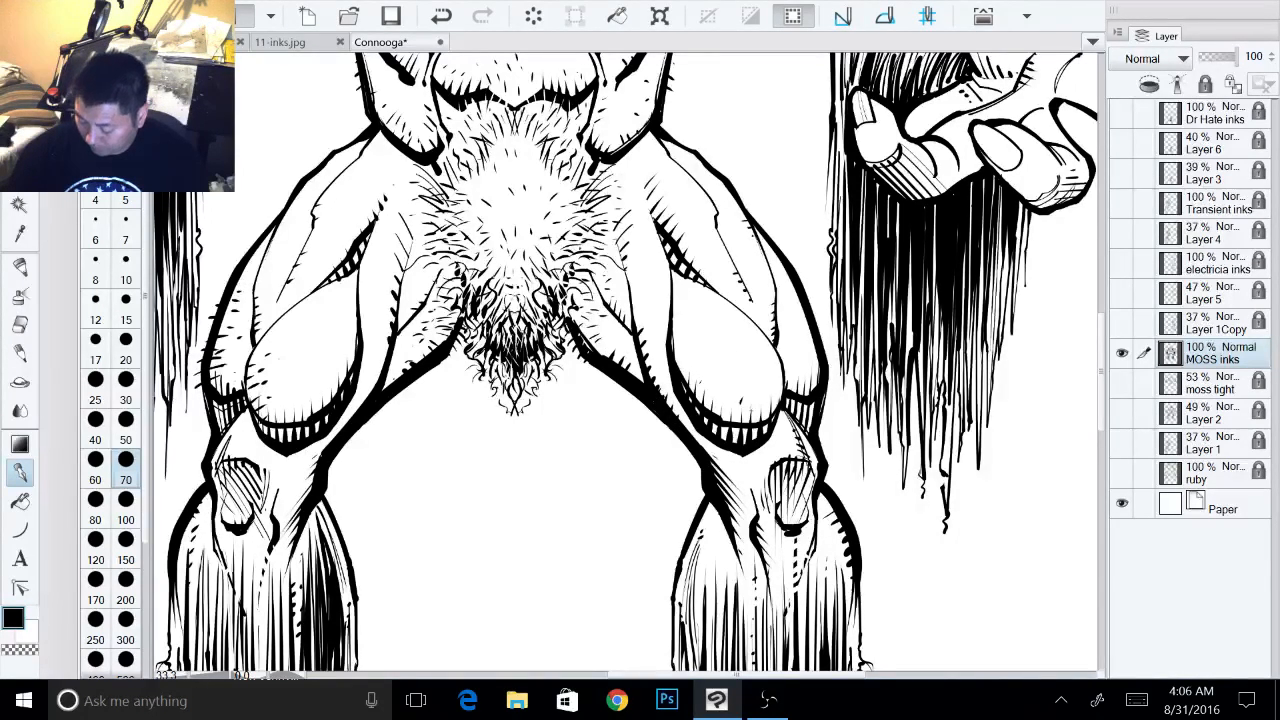
pyautogui.moveTo(775, 357)
pyautogui.mouseDown()
pyautogui.moveTo(762, 346)
pyautogui.moveTo(771, 354)
pyautogui.mouseUp()
pyautogui.moveTo(781, 374)
pyautogui.mouseDown()
pyautogui.moveTo(767, 363)
pyautogui.moveTo(771, 392)
pyautogui.mouseUp()
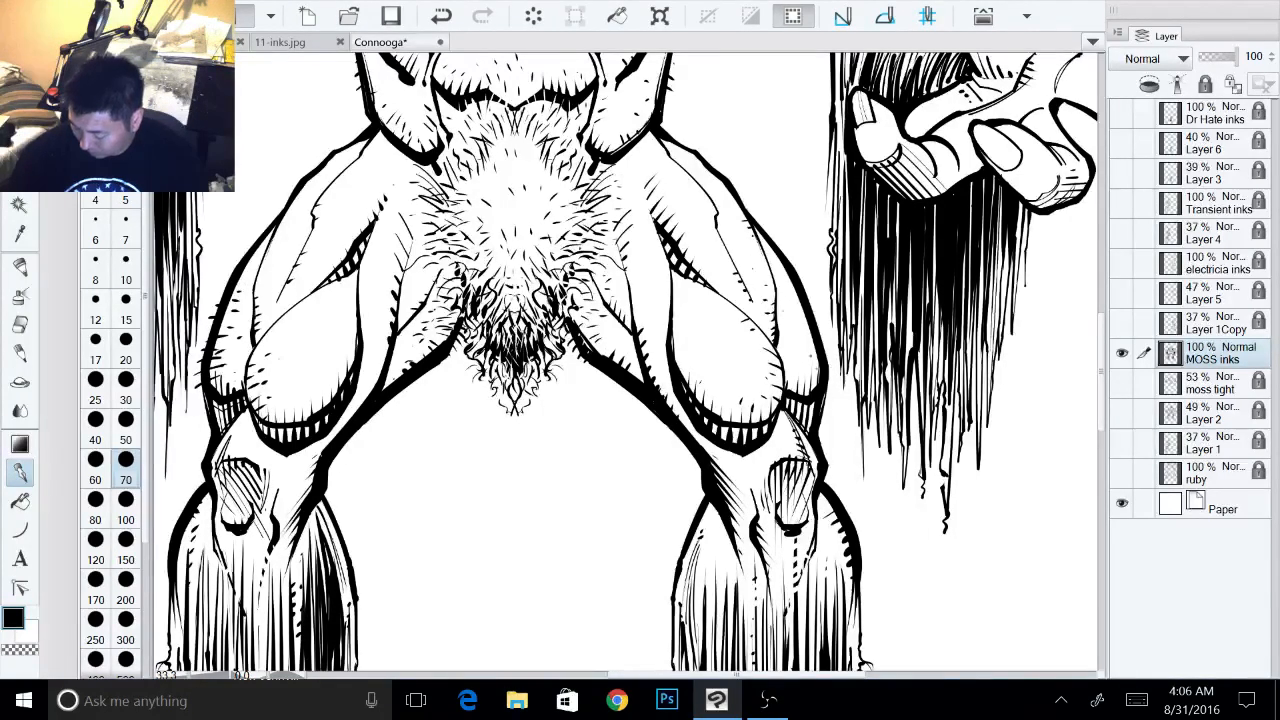
pyautogui.moveTo(804, 391)
pyautogui.mouseDown()
pyautogui.moveTo(796, 338)
pyautogui.moveTo(823, 362)
pyautogui.moveTo(803, 321)
pyautogui.mouseUp()
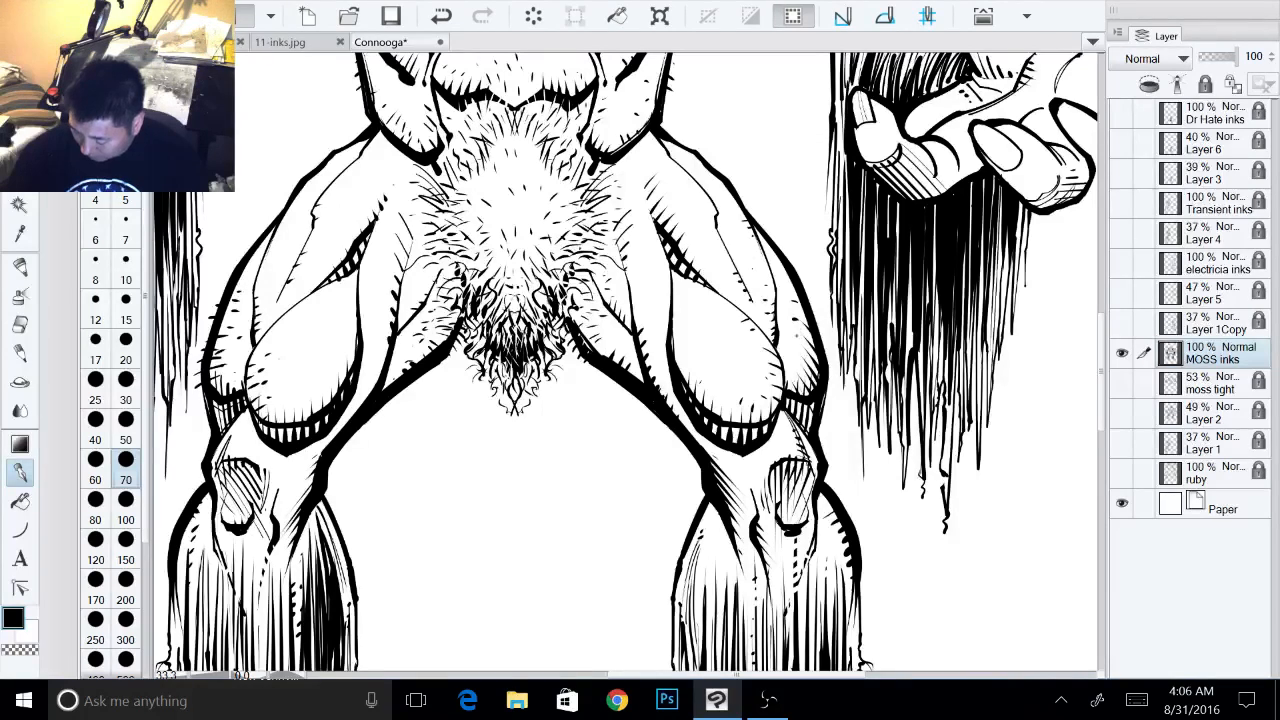
pyautogui.moveTo(808, 310); pyautogui.dragTo(824, 341)
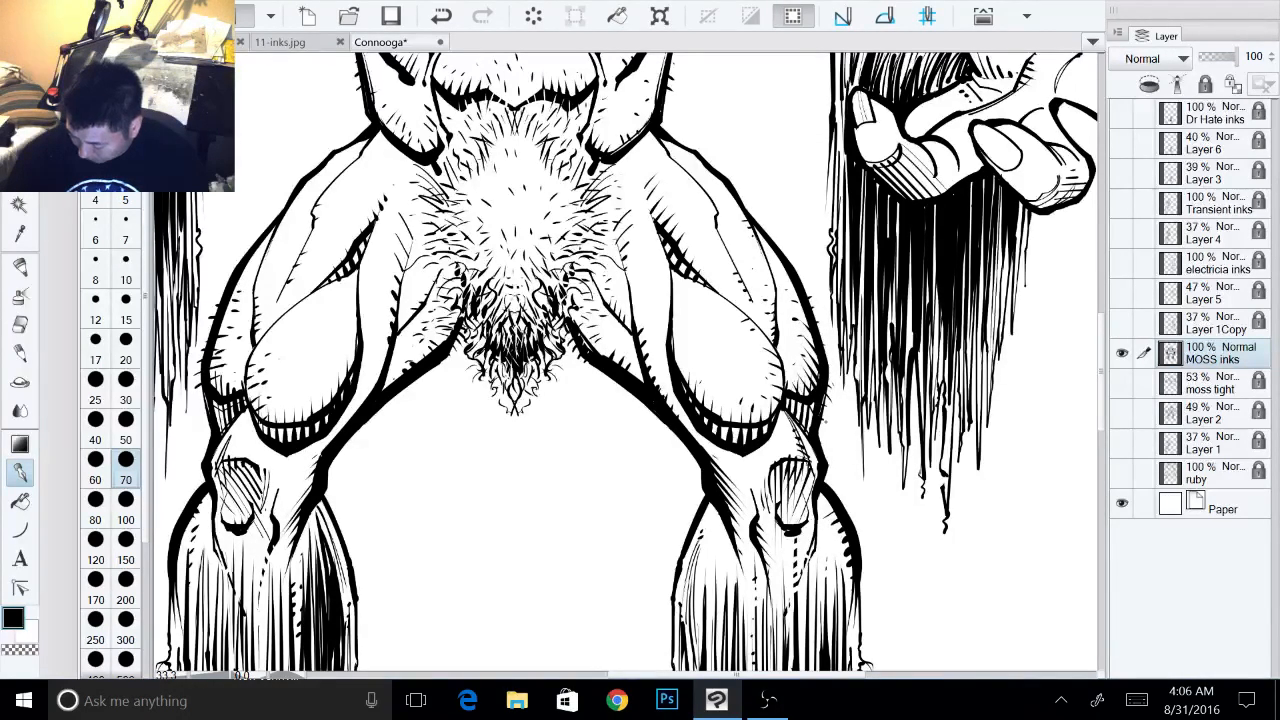
# - Add short bristly ticks along the outer and inner contours of the figure's left calf below the knee
pyautogui.moveTo(835, 507)
pyautogui.mouseDown()
pyautogui.moveTo(828, 515)
pyautogui.moveTo(858, 513)
pyautogui.mouseUp()
pyautogui.moveTo(860, 565); pyautogui.dragTo(867, 568)
pyautogui.moveTo(858, 589); pyautogui.dragTo(863, 594)
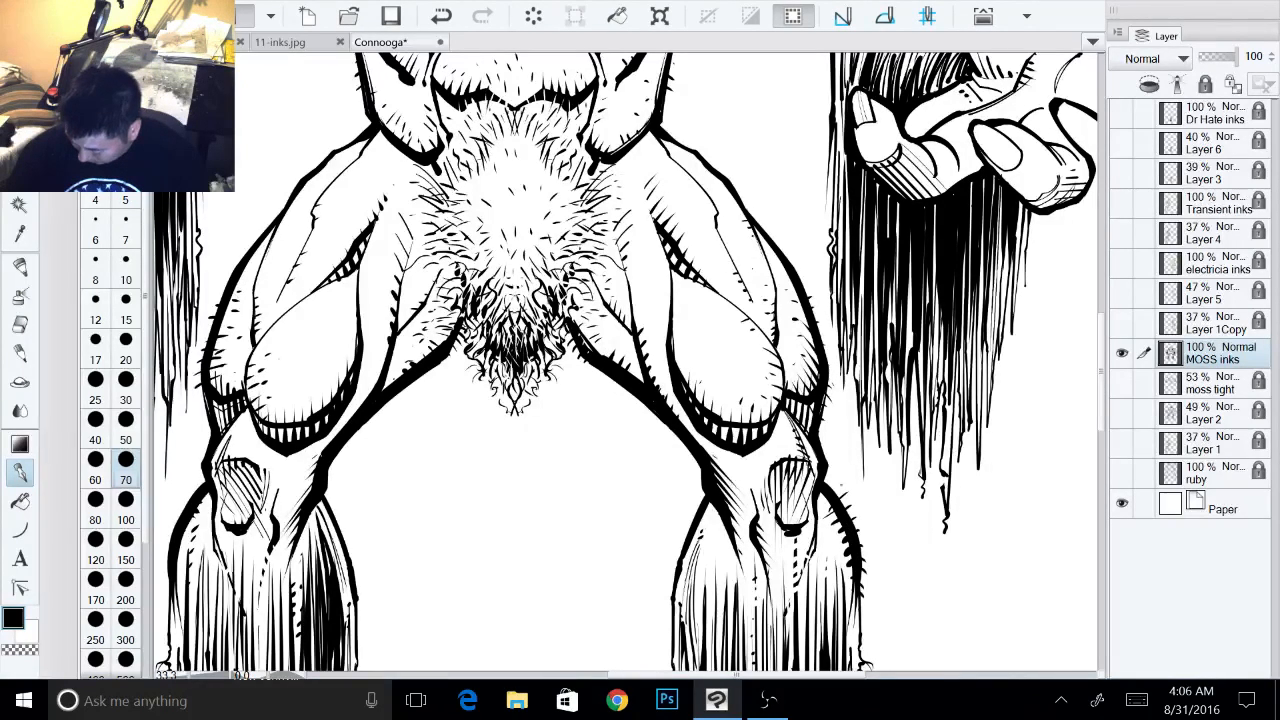
pyautogui.moveTo(701, 549)
pyautogui.mouseDown()
pyautogui.moveTo(698, 513)
pyautogui.moveTo(675, 577)
pyautogui.mouseUp()
pyautogui.moveTo(667, 605); pyautogui.dragTo(673, 593)
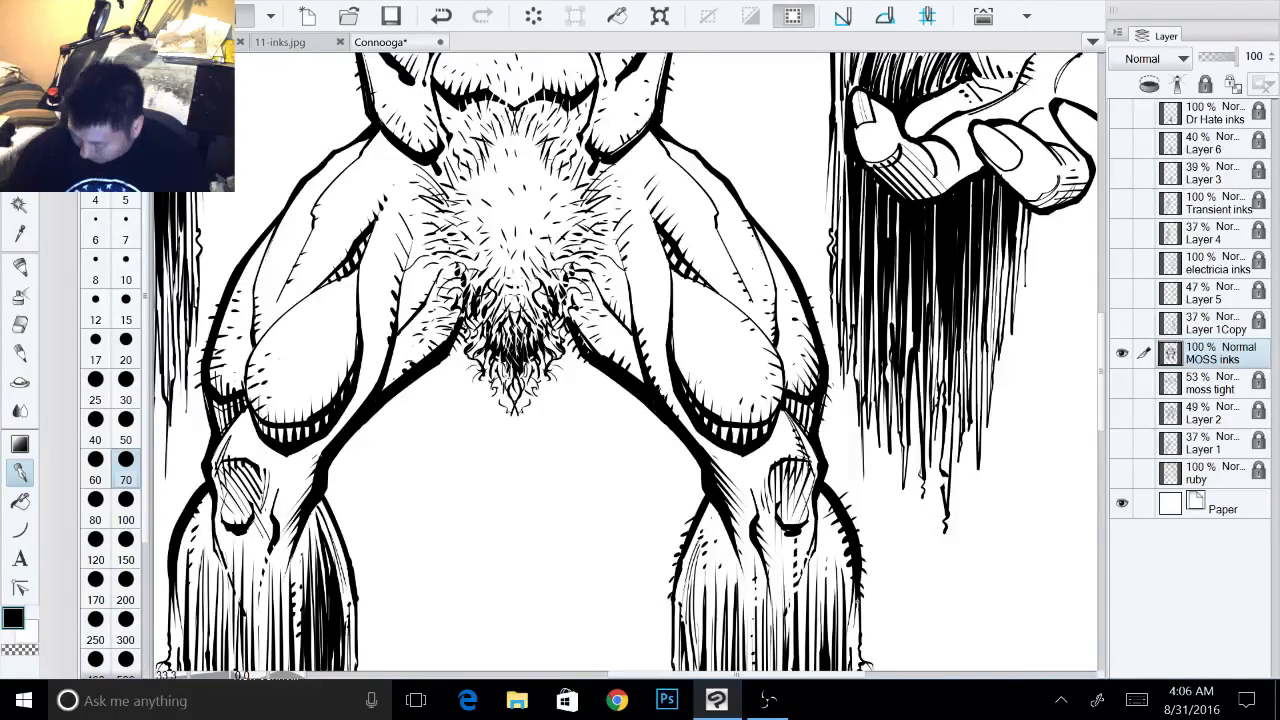
# - Cut short white notches into the thick outer contour of the figure's left calf
pyautogui.press('x')
pyautogui.moveTo(848, 505)
pyautogui.mouseDown()
pyautogui.moveTo(837, 511)
pyautogui.moveTo(848, 536)
pyautogui.mouseUp()
pyautogui.moveTo(859, 540); pyautogui.dragTo(853, 567)
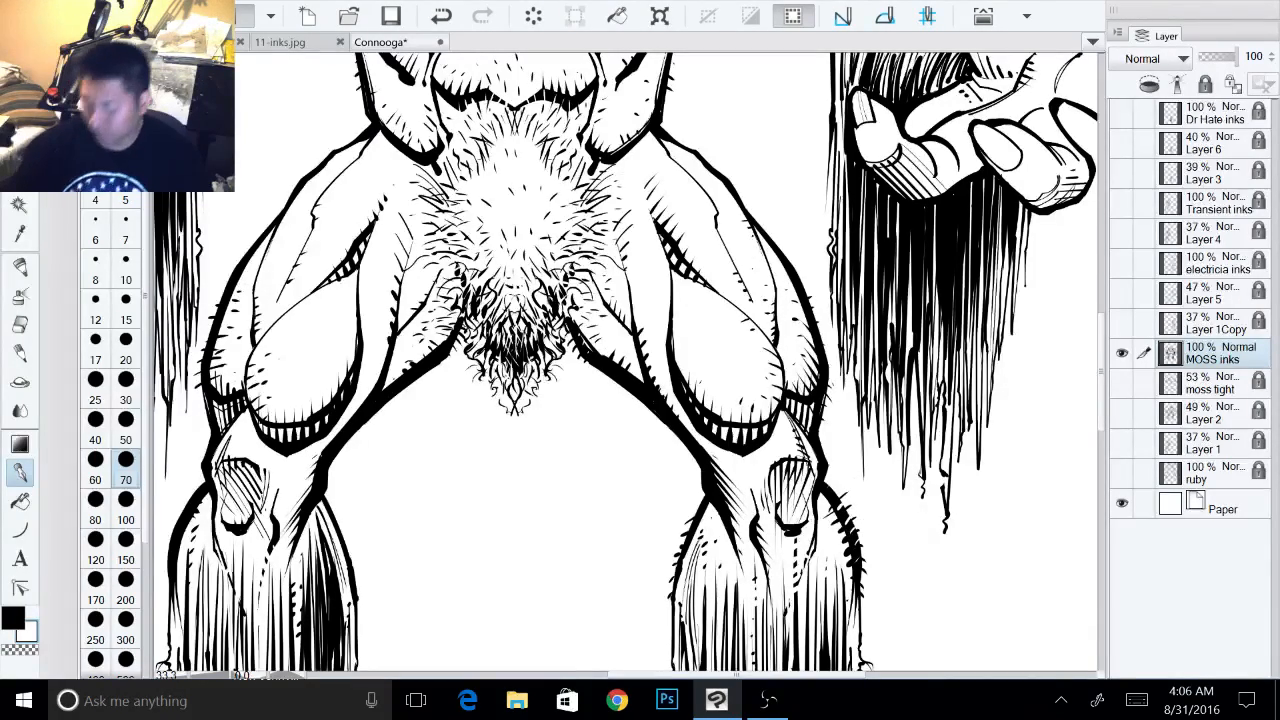
# - Break up the outer contour of the figure's right calf with bristly ticks and cut white into its inner shadow
pyautogui.moveTo(770, 500); pyautogui.dragTo(1095, 298)
pyautogui.press('x')
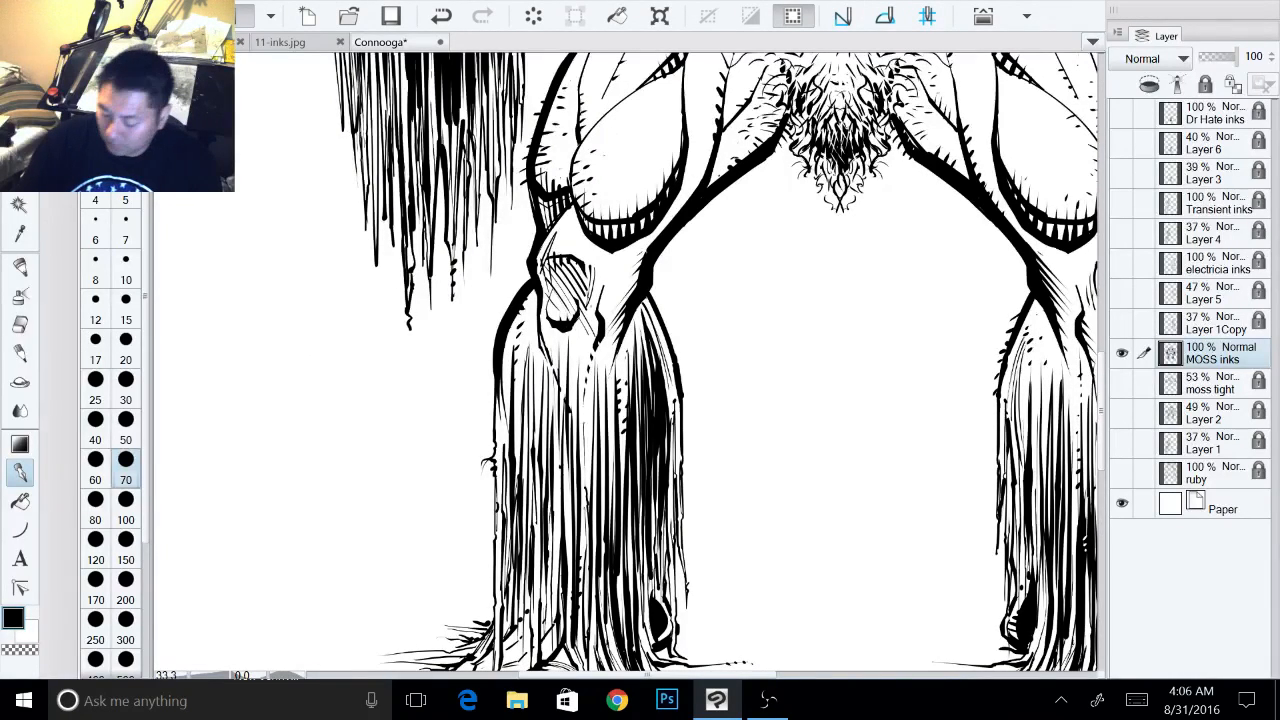
pyautogui.moveTo(502, 332); pyautogui.dragTo(489, 315)
pyautogui.moveTo(509, 310)
pyautogui.mouseDown()
pyautogui.moveTo(497, 303)
pyautogui.moveTo(517, 280)
pyautogui.moveTo(500, 312)
pyautogui.mouseUp()
pyautogui.press('x')
pyautogui.moveTo(515, 308); pyautogui.dragTo(510, 301)
pyautogui.moveTo(526, 306); pyautogui.dragTo(516, 298)
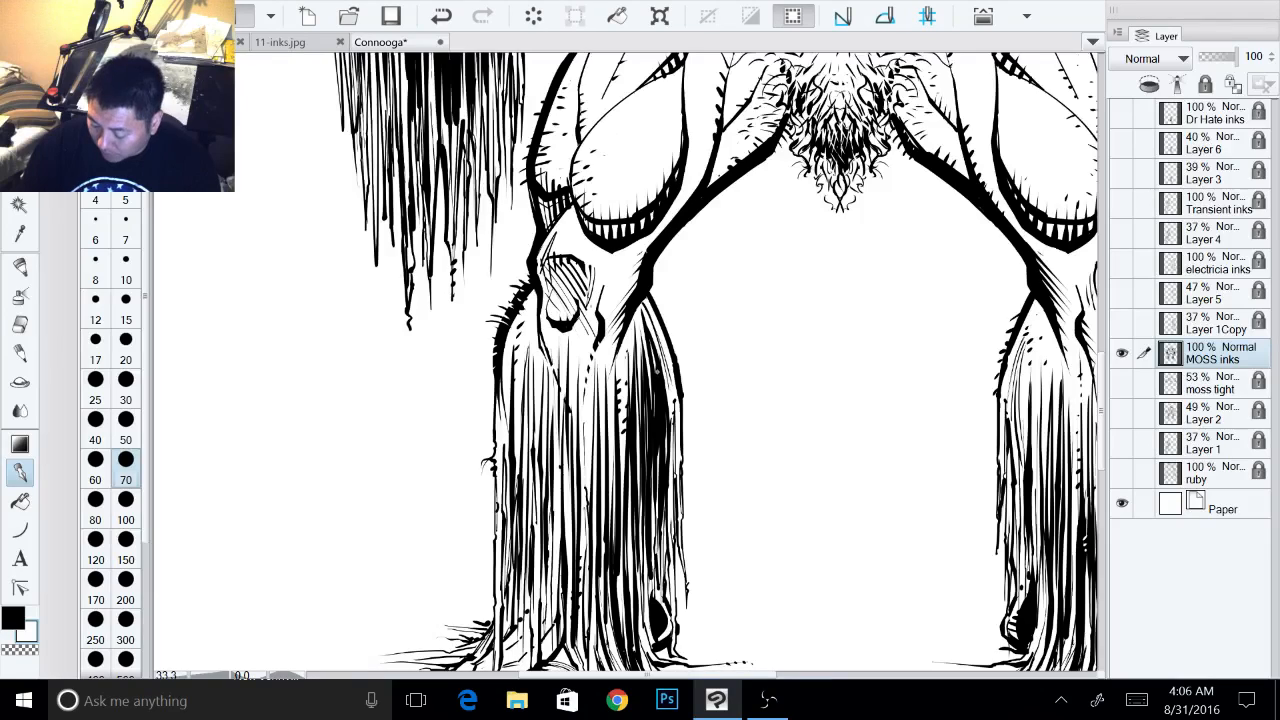
pyautogui.moveTo(657, 372); pyautogui.dragTo(662, 423)
pyautogui.moveTo(760, 380); pyautogui.dragTo(496, 389)
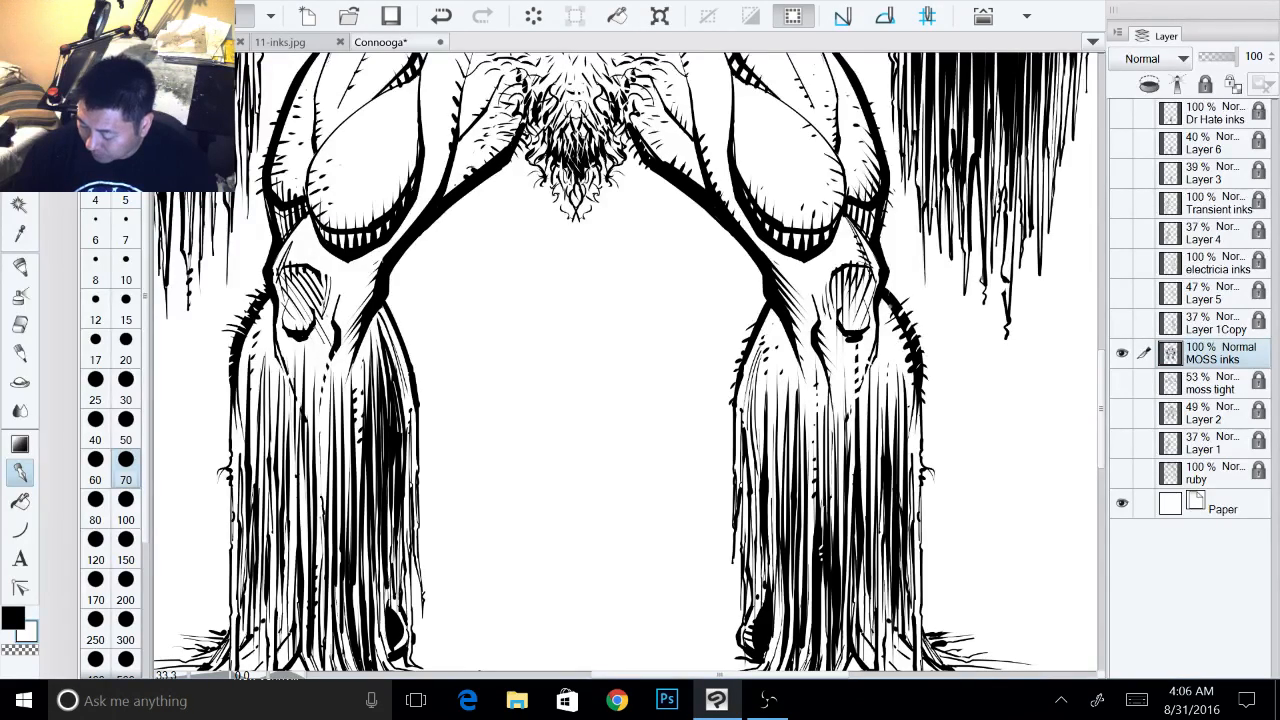
pyautogui.moveTo(577, 499); pyautogui.dragTo(720, 299)
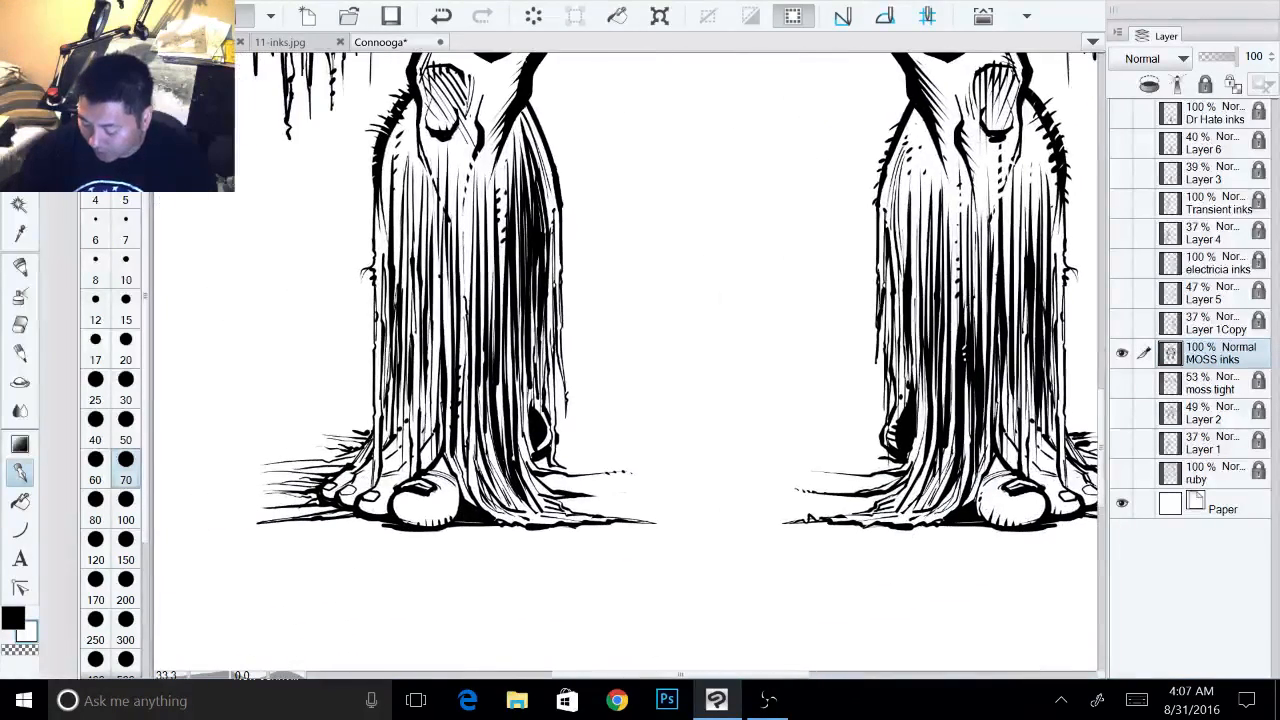
# - Add short hatching ticks along the edges of the figure's right upper arm, just below the shoulder
pyautogui.moveTo(600, 370); pyautogui.dragTo(685, 365)
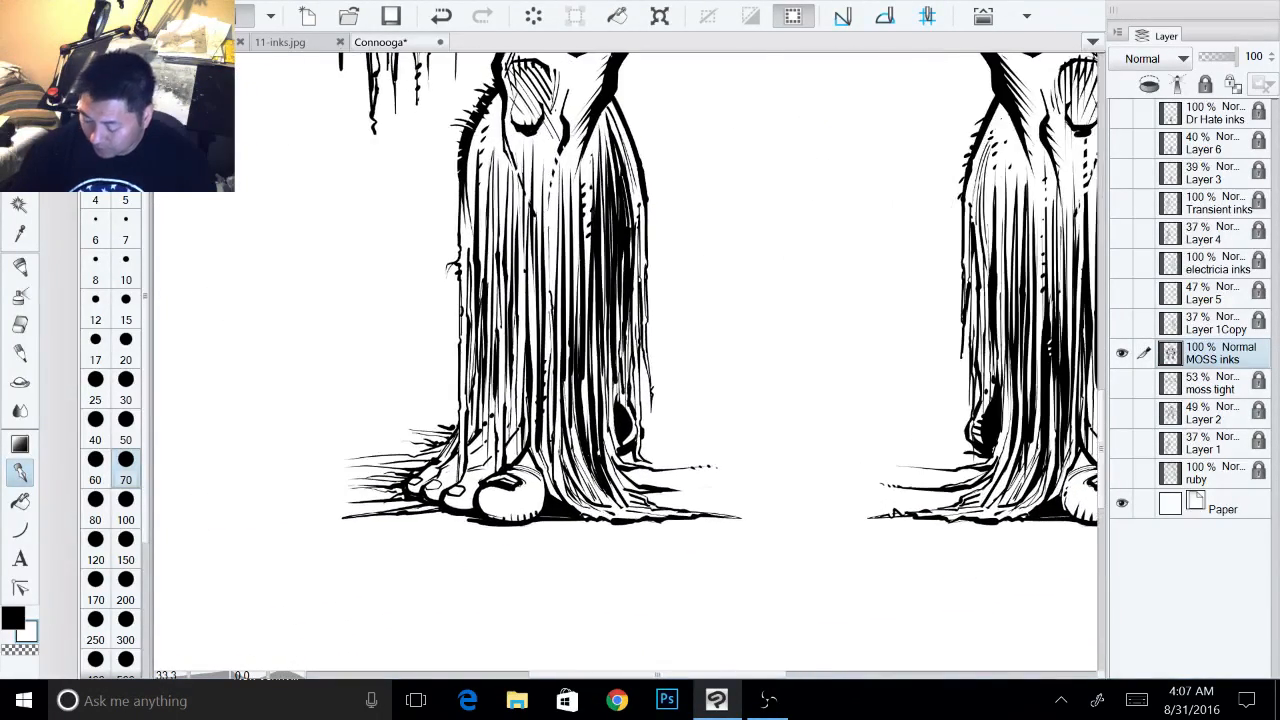
pyautogui.moveTo(815, 185); pyautogui.dragTo(707, 484)
pyautogui.scroll(-3, 700, 362)
pyautogui.moveTo(700, 343); pyautogui.dragTo(714, 562)
pyautogui.scroll(3, 783, 340)
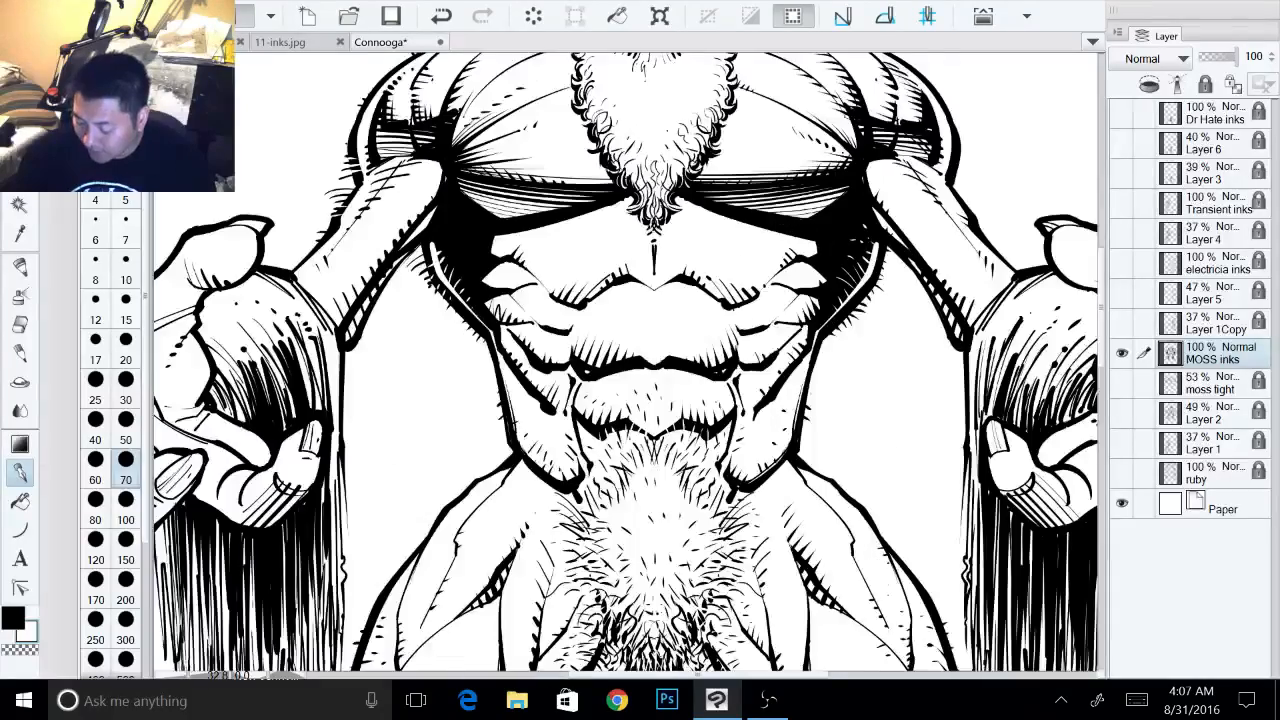
pyautogui.moveTo(700, 350); pyautogui.dragTo(889, 461)
pyautogui.moveTo(640, 155); pyautogui.dragTo(508, 192)
pyautogui.moveTo(579, 215); pyautogui.dragTo(705, 196)
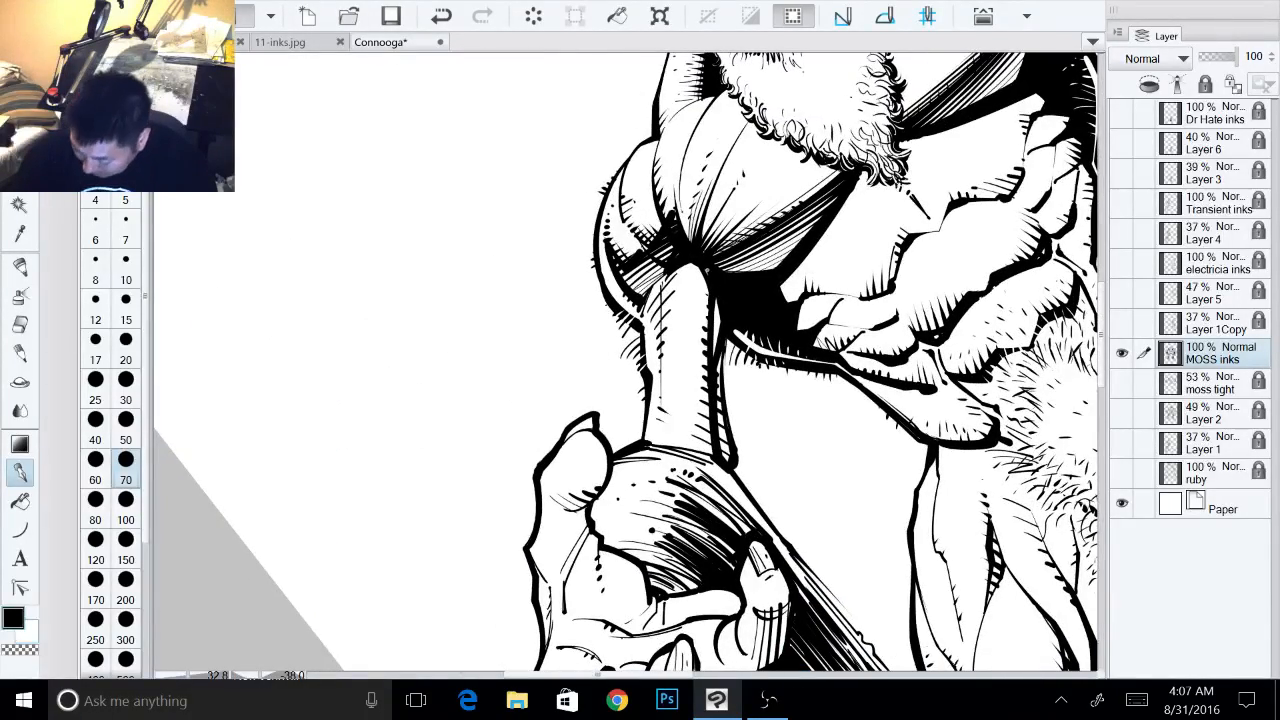
pyautogui.moveTo(717, 306); pyautogui.dragTo(715, 358)
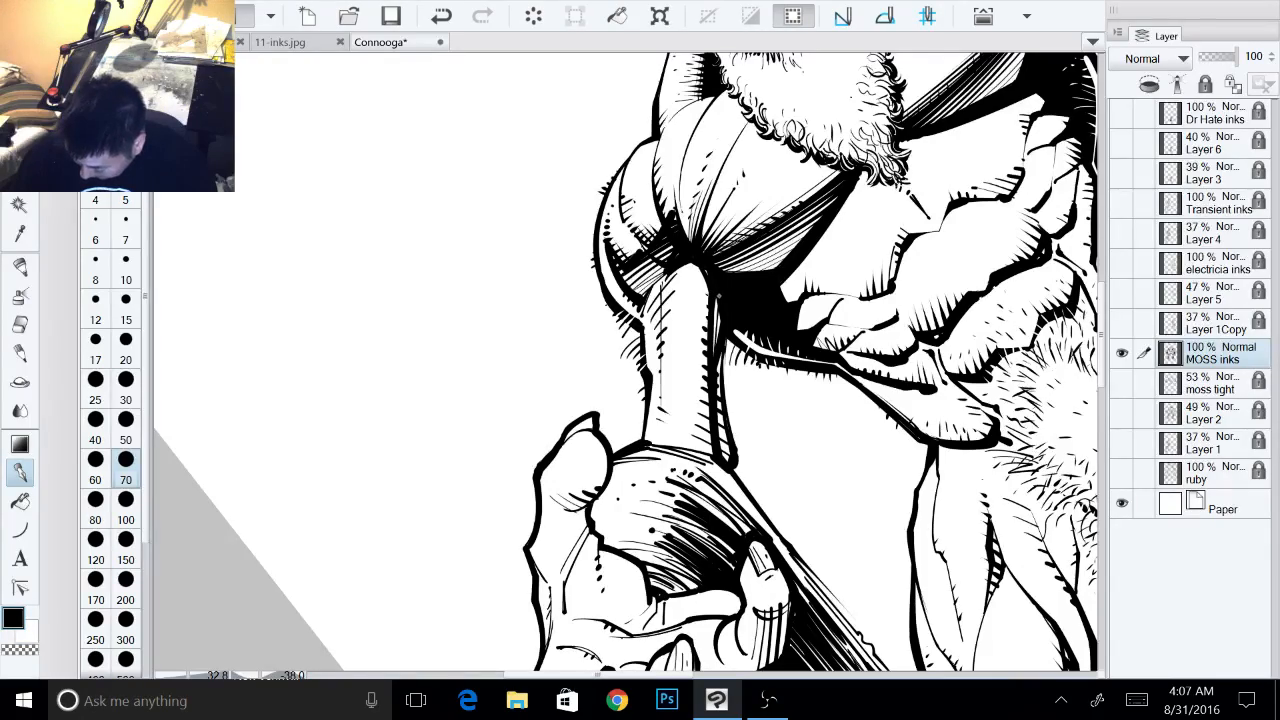
pyautogui.moveTo(722, 273); pyautogui.dragTo(738, 246)
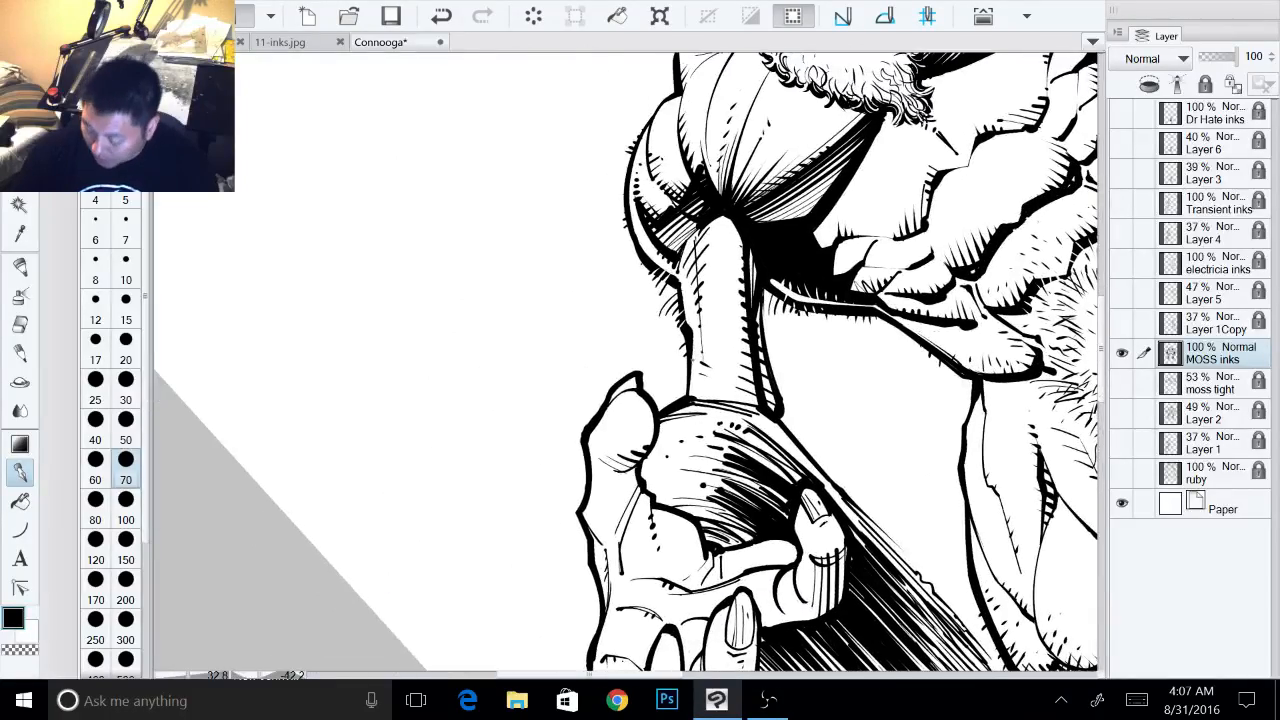
# - Add small groups of short ticks on both sides of the figure's upper abdomen, below the chest shadow
pyautogui.moveTo(688, 336); pyautogui.dragTo(408, 376)
pyautogui.keyDown('shift'); pyautogui.moveTo(642, 132); pyautogui.dragTo(790, 203); pyautogui.keyUp('shift')
pyautogui.moveTo(790, 203); pyautogui.dragTo(476, 316)
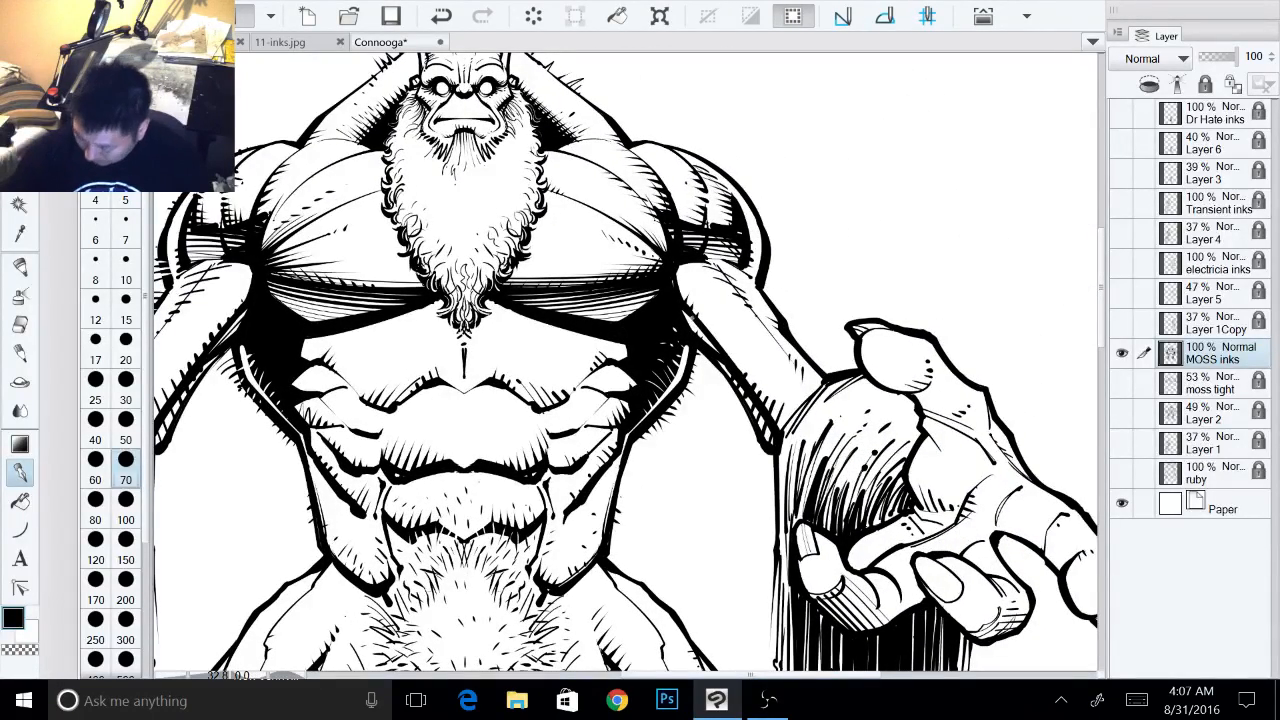
pyautogui.moveTo(694, 336)
pyautogui.mouseDown()
pyautogui.moveTo(708, 308)
pyautogui.moveTo(715, 337)
pyautogui.moveTo(695, 320)
pyautogui.moveTo(762, 286)
pyautogui.mouseUp()
pyautogui.scroll(-2, 627, 362)
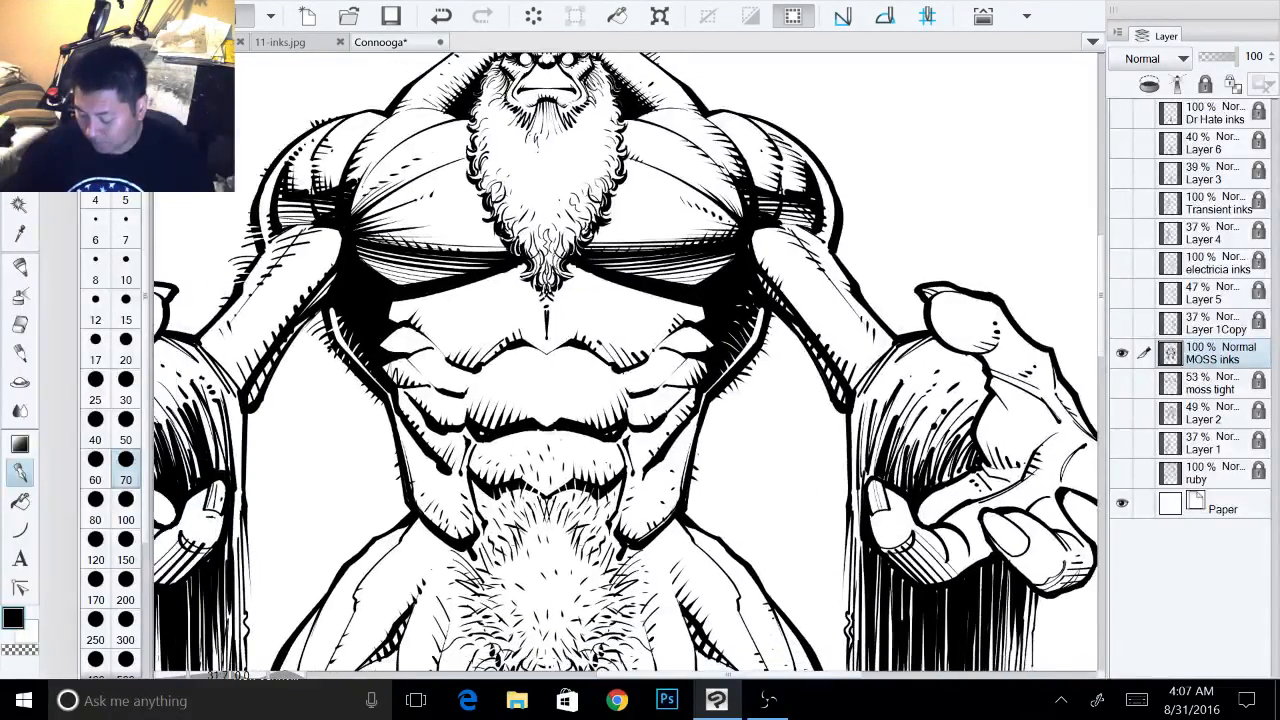
pyautogui.moveTo(627, 362); pyautogui.dragTo(657, 372)
pyautogui.moveTo(800, 400); pyautogui.dragTo(805, 366)
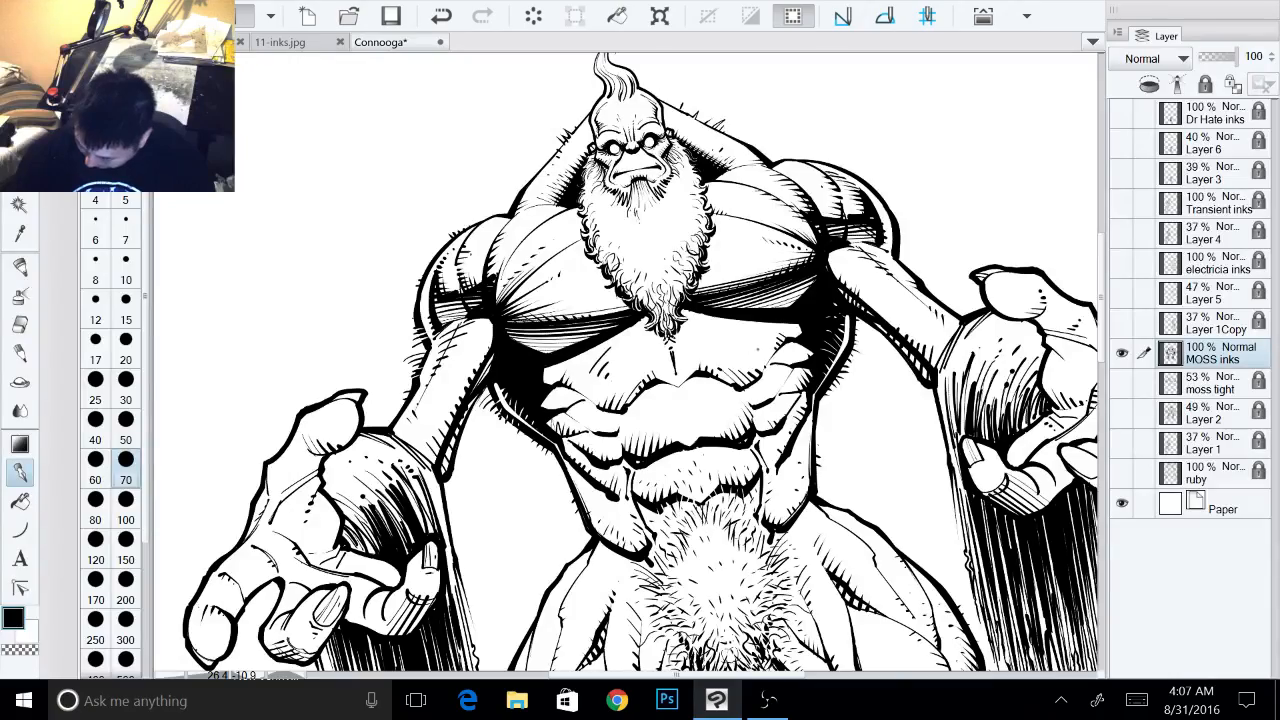
pyautogui.moveTo(700, 410); pyautogui.dragTo(546, 313)
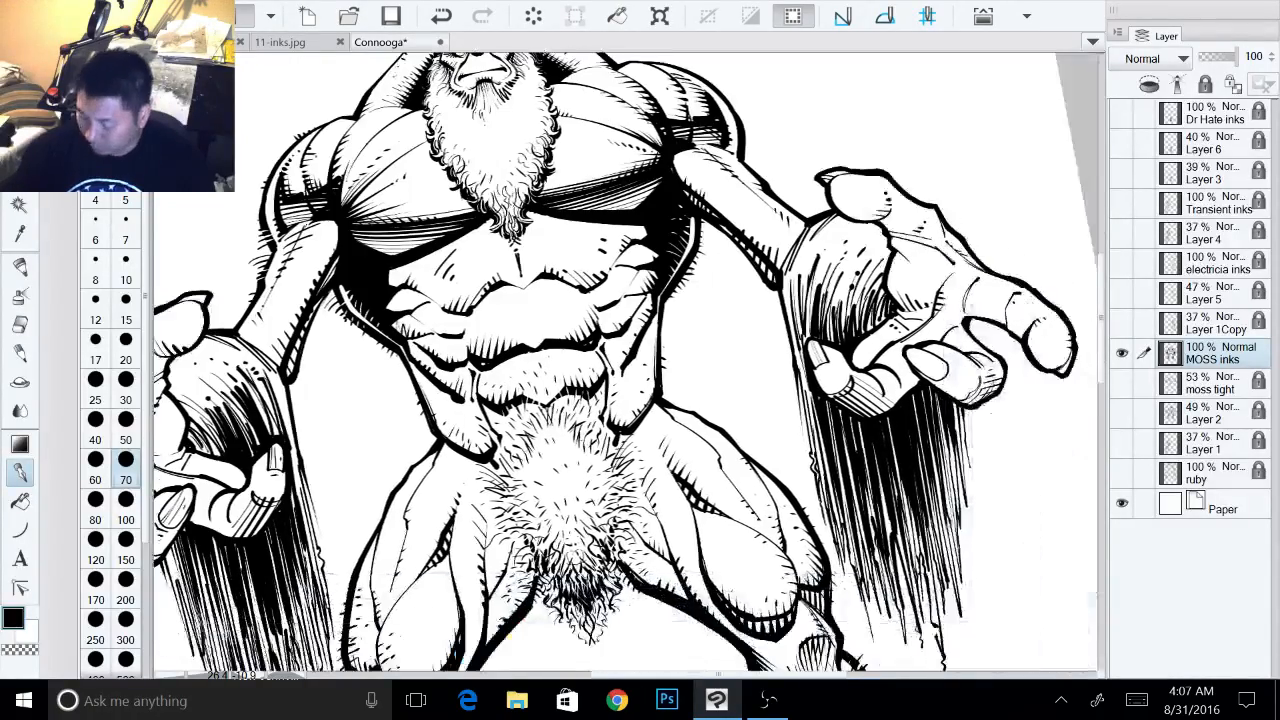
pyautogui.hotkey('ctrl', '@')
pyautogui.moveTo(580, 410); pyautogui.dragTo(688, 299)
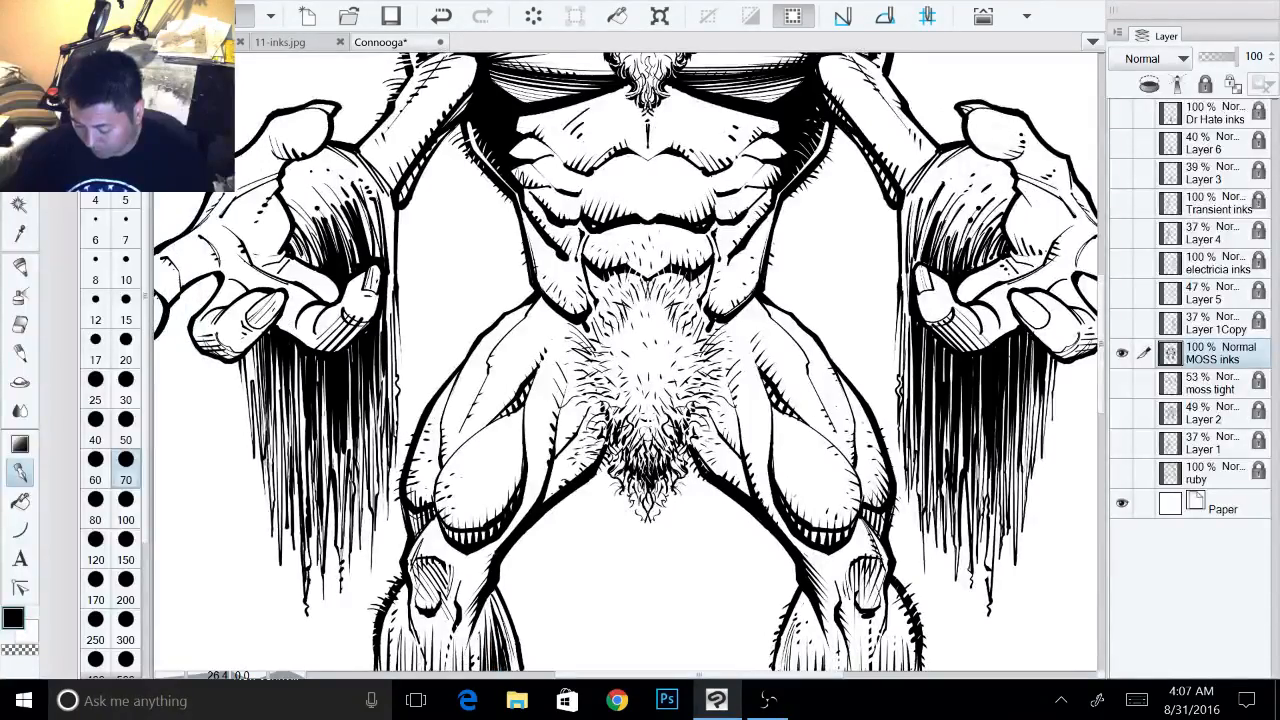
# - Add short shading strokes to the palm and curled finger of the figure's right hand
pyautogui.hotkey('ctrl', '-')
pyautogui.moveTo(610, 350); pyautogui.dragTo(1032, 484)
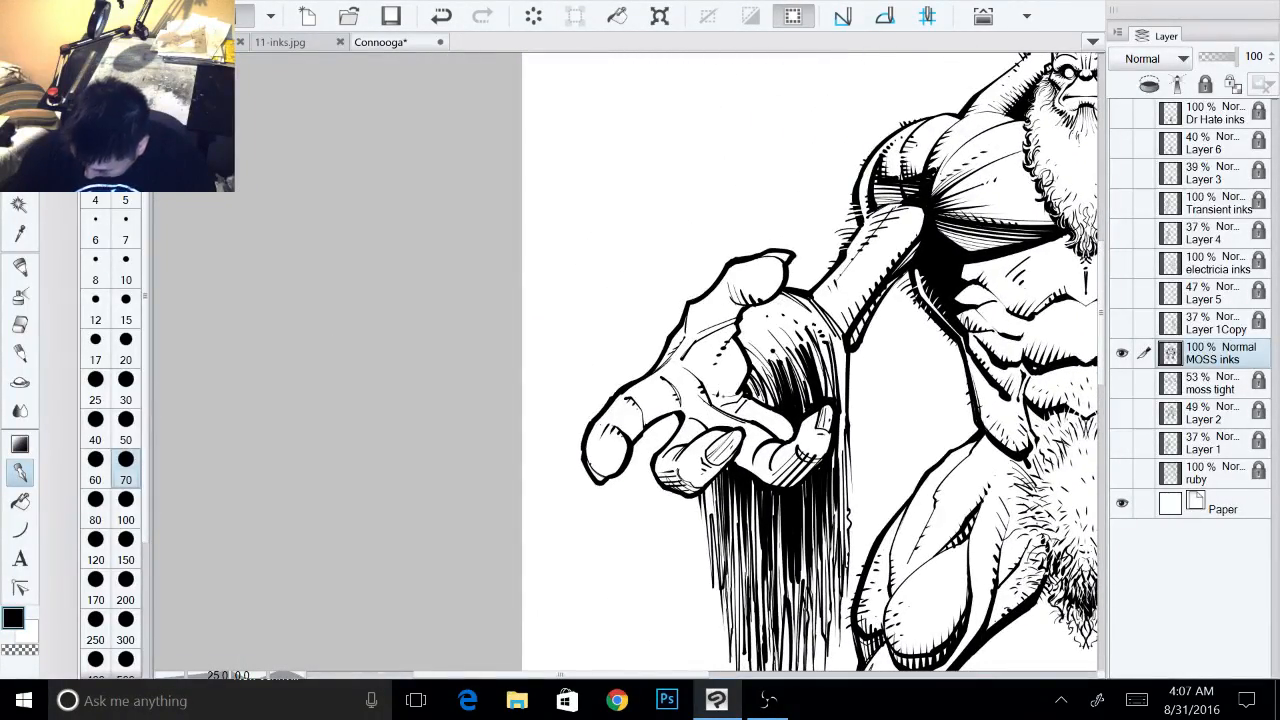
pyautogui.moveTo(721, 399); pyautogui.dragTo(741, 371)
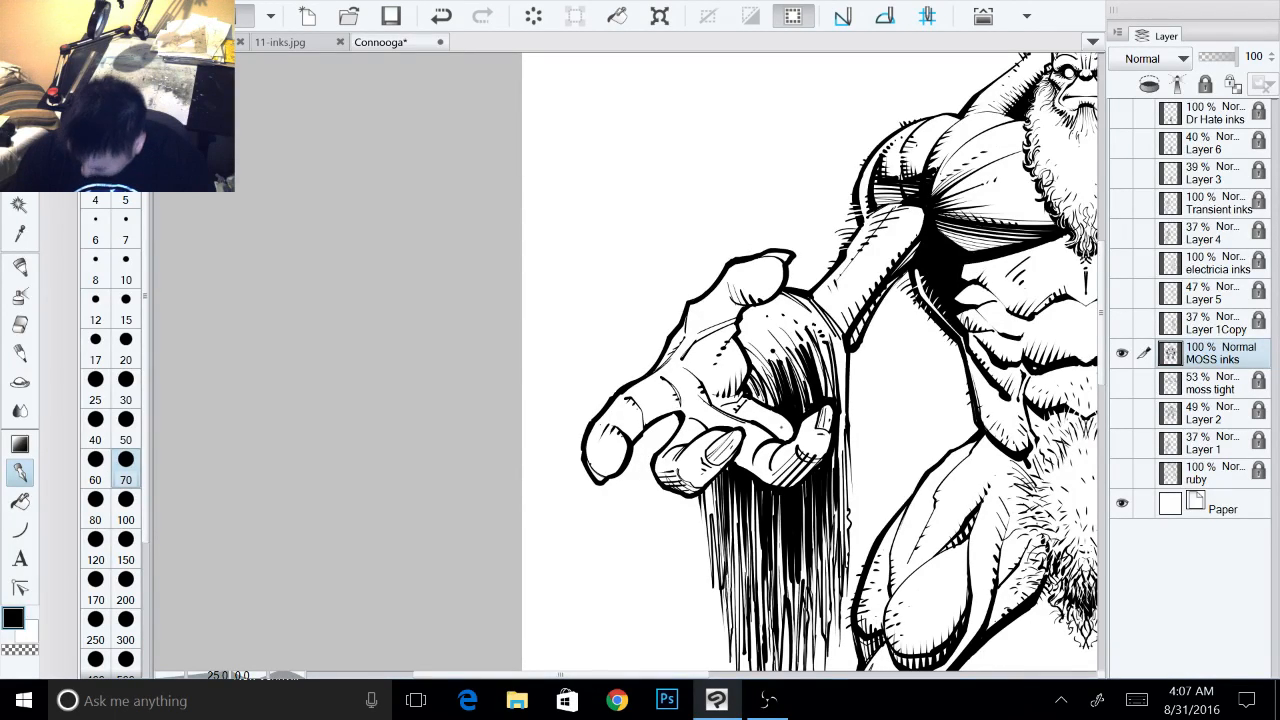
pyautogui.moveTo(751, 436); pyautogui.dragTo(773, 448)
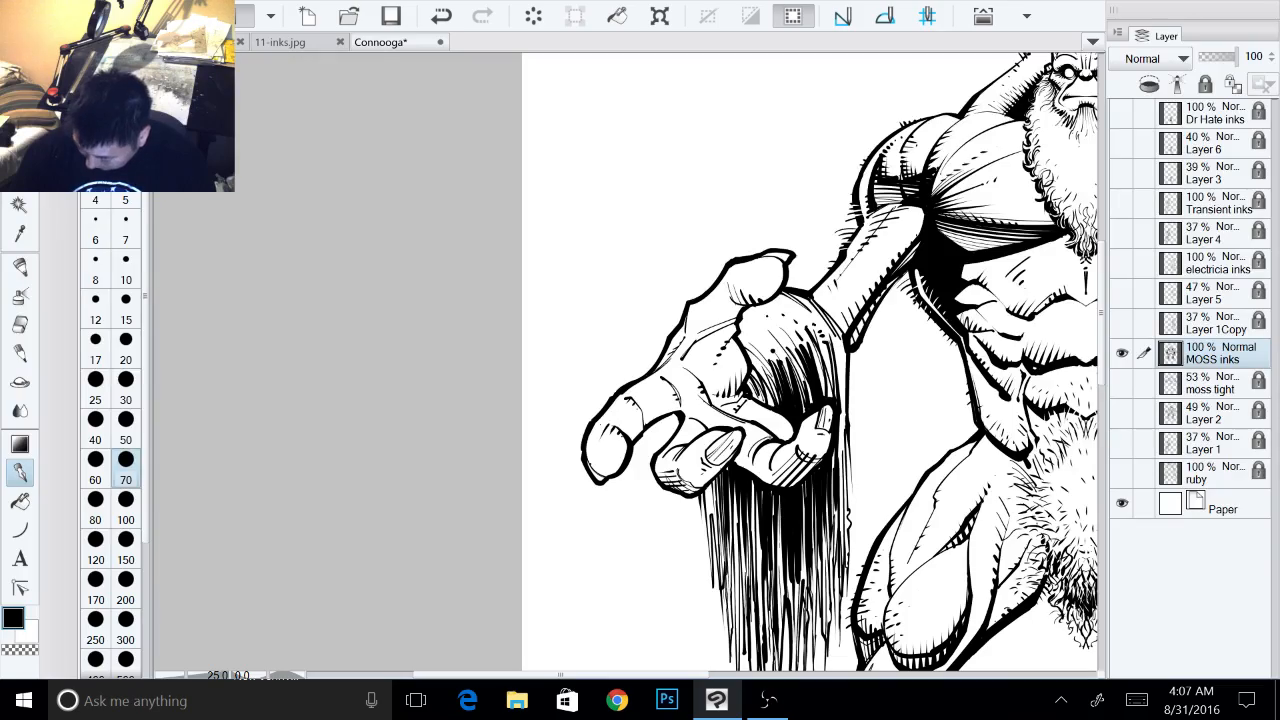
# - Ink extra flowing strands inside the figure's hair tuft, from its base up to the curled tip
pyautogui.moveTo(880, 560); pyautogui.dragTo(375, 107)
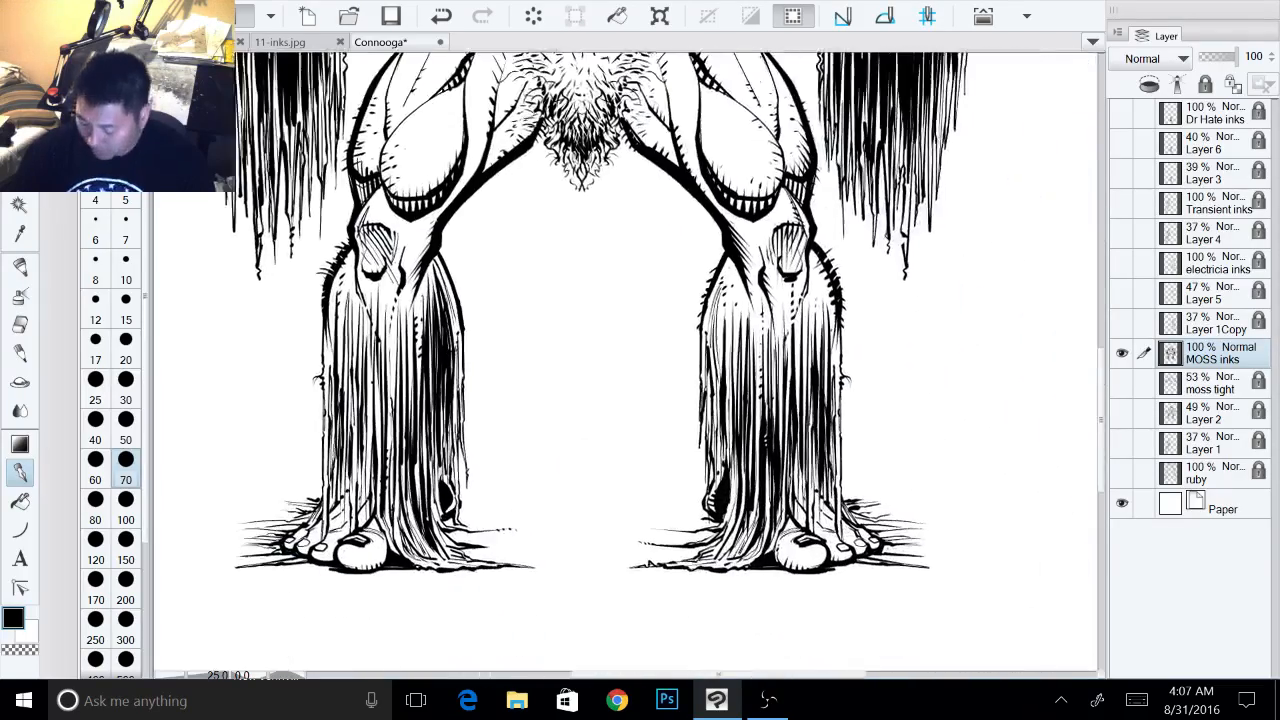
pyautogui.scroll(-3, 850, 362)
pyautogui.moveTo(850, 362); pyautogui.dragTo(795, 524)
pyautogui.scroll(5, 817, 346)
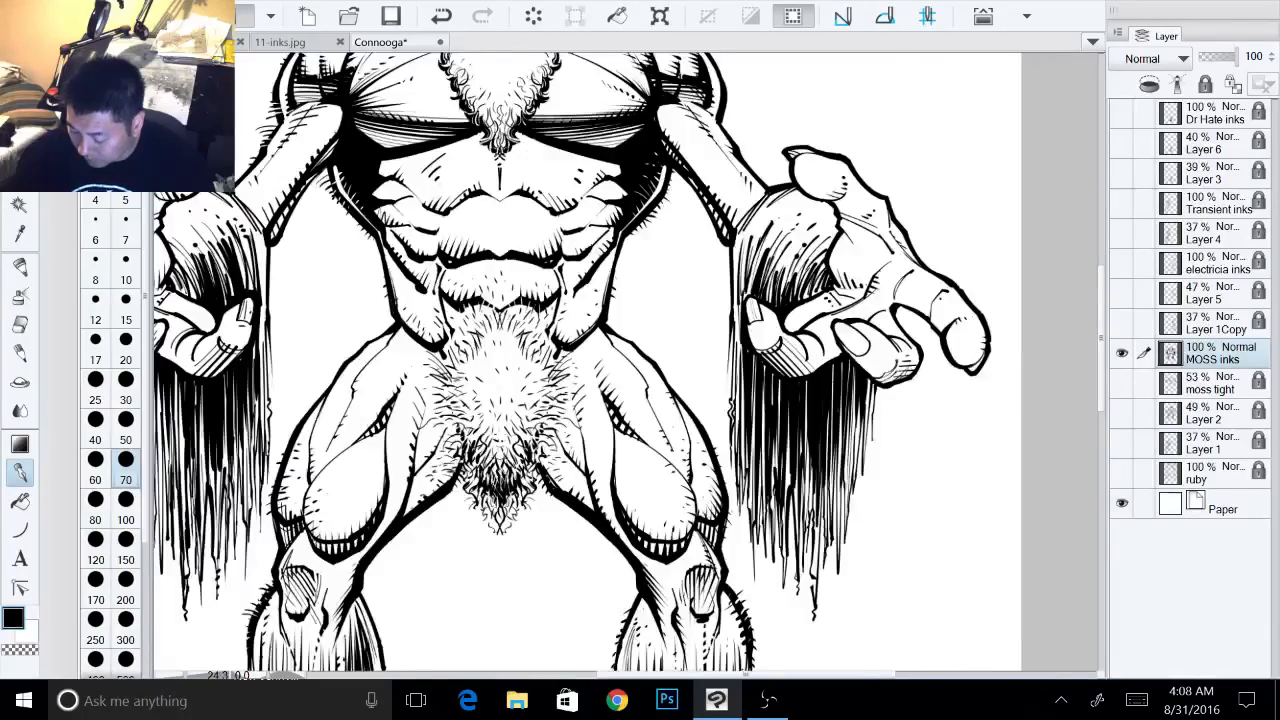
pyautogui.moveTo(817, 346); pyautogui.dragTo(1029, 699)
pyautogui.scroll(7, 820, 373)
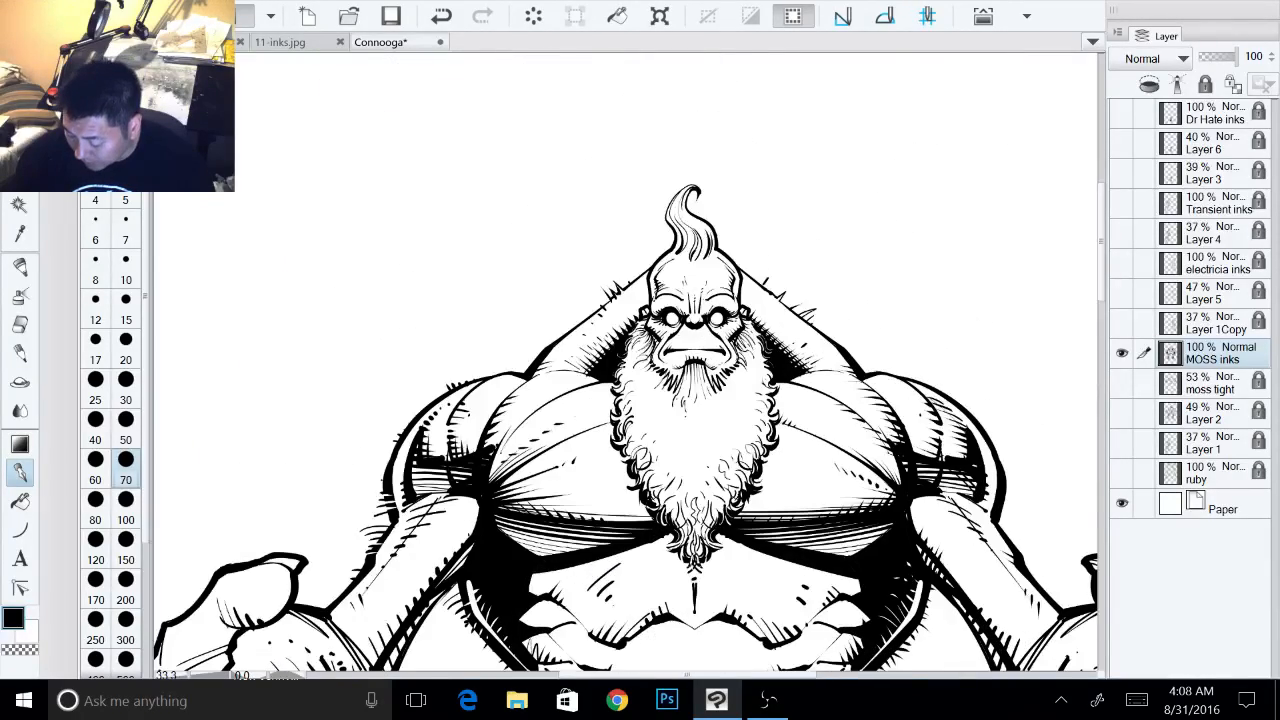
pyautogui.moveTo(640, 330); pyautogui.dragTo(847, 510)
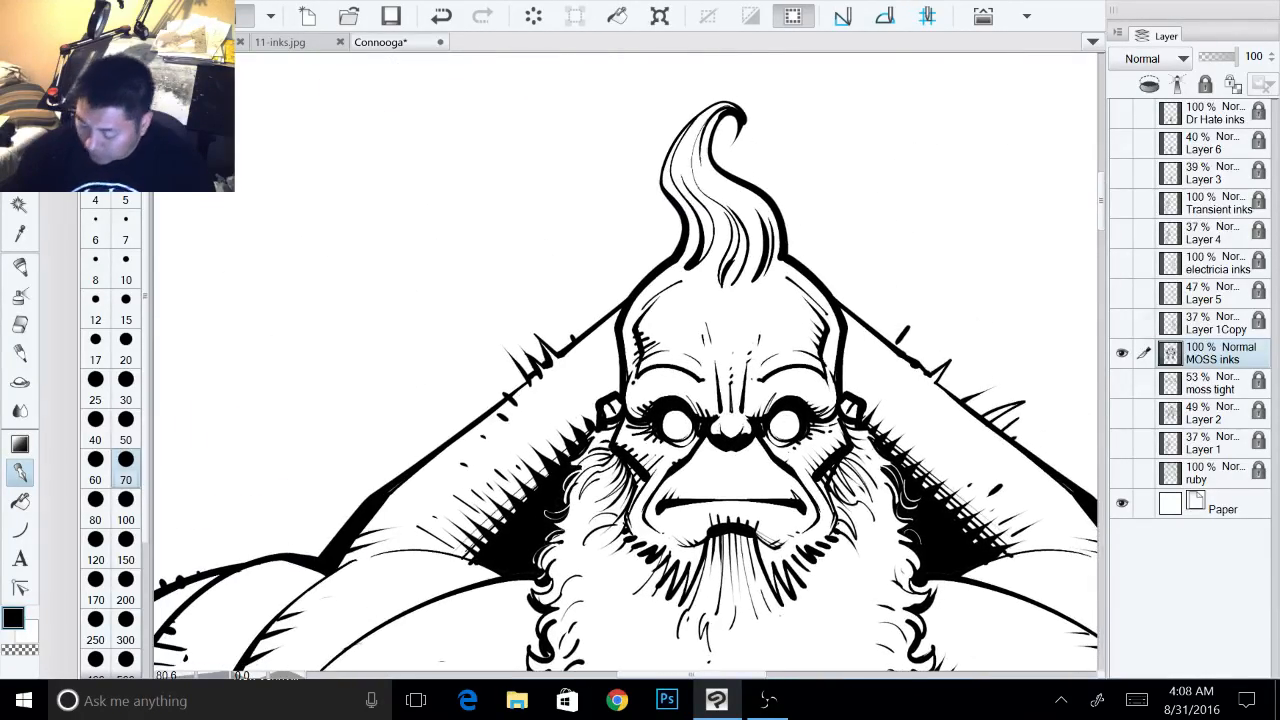
pyautogui.moveTo(700, 272)
pyautogui.mouseDown()
pyautogui.moveTo(720, 218)
pyautogui.moveTo(706, 250)
pyautogui.moveTo(707, 198)
pyautogui.mouseUp()
pyautogui.moveTo(738, 270); pyautogui.dragTo(760, 201)
pyautogui.moveTo(712, 132); pyautogui.dragTo(702, 117)
pyautogui.moveTo(706, 166)
pyautogui.mouseDown()
pyautogui.moveTo(696, 123)
pyautogui.moveTo(722, 107)
pyautogui.moveTo(693, 131)
pyautogui.moveTo(715, 109)
pyautogui.mouseUp()
pyautogui.moveTo(684, 188)
pyautogui.mouseDown()
pyautogui.moveTo(693, 137)
pyautogui.moveTo(731, 101)
pyautogui.mouseUp()
pyautogui.moveTo(691, 136)
pyautogui.mouseDown()
pyautogui.moveTo(717, 113)
pyautogui.moveTo(706, 162)
pyautogui.moveTo(736, 187)
pyautogui.mouseUp()
pyautogui.moveTo(722, 240); pyautogui.dragTo(588, 217)
# - Refine the curled tip of the hair tuft, trimming it with white and redrawing its edge in black
pyautogui.press('x')
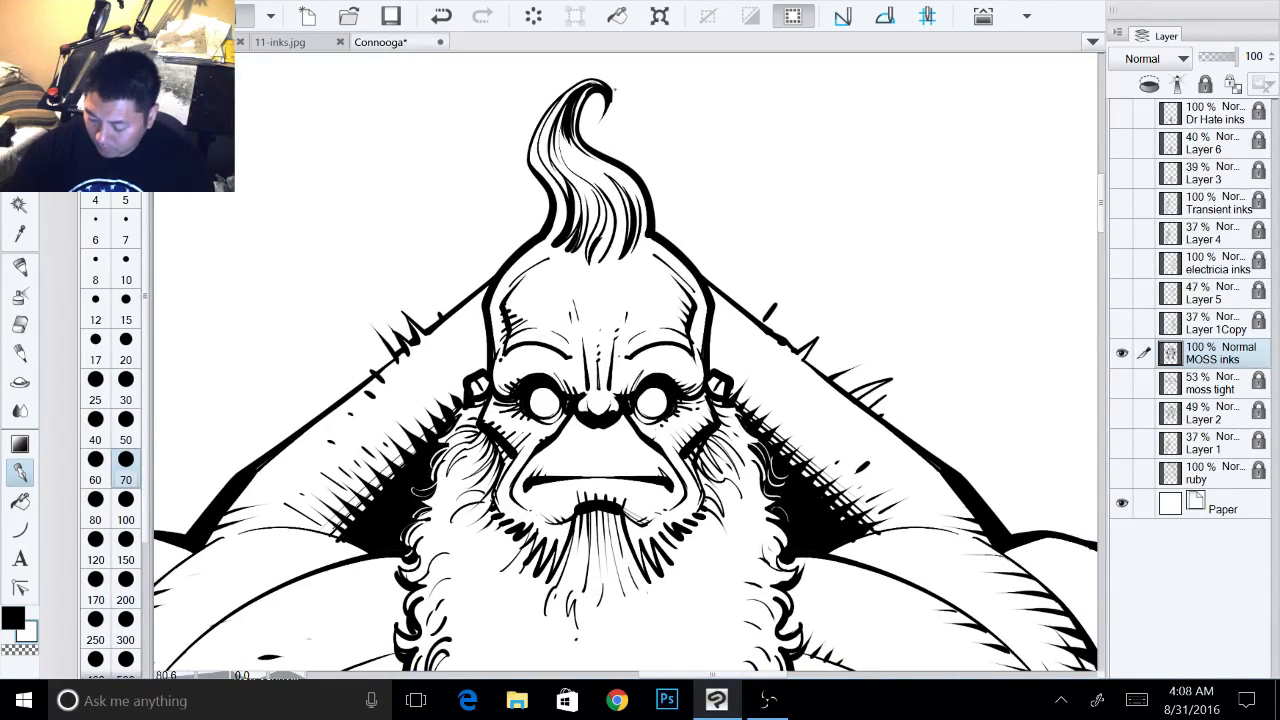
pyautogui.click(441, 16)
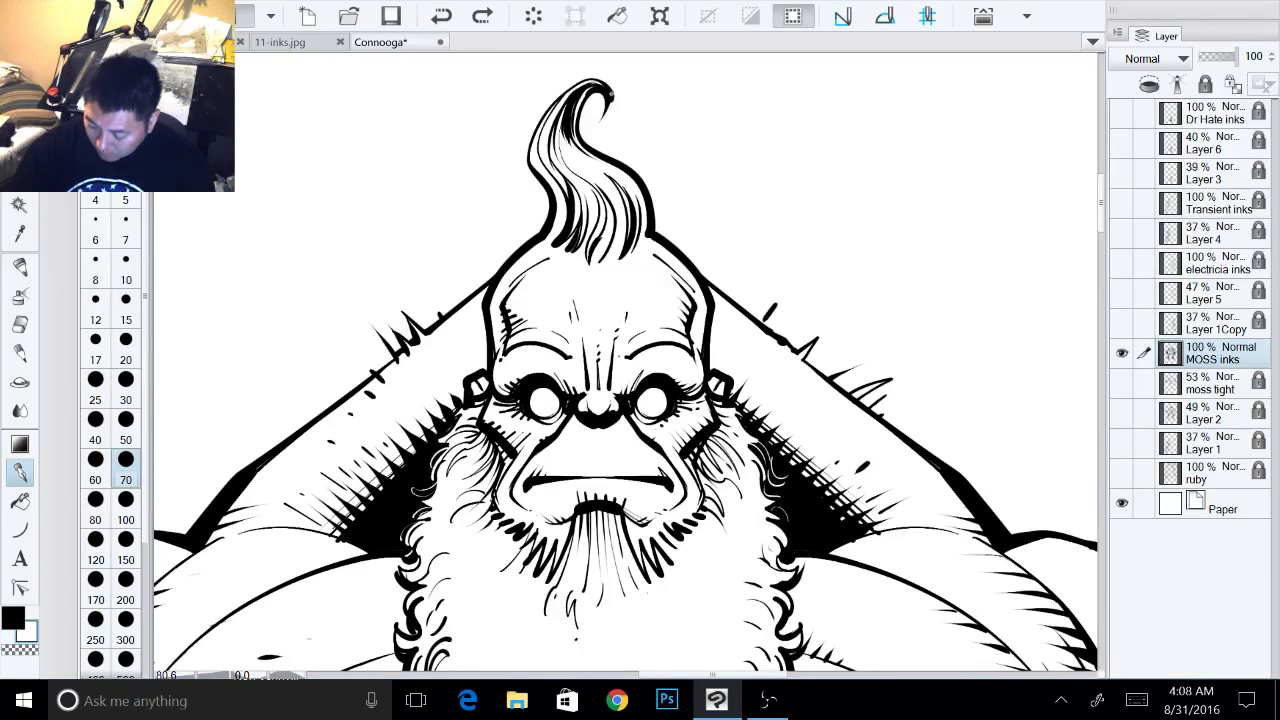
pyautogui.moveTo(611, 94); pyautogui.dragTo(611, 98)
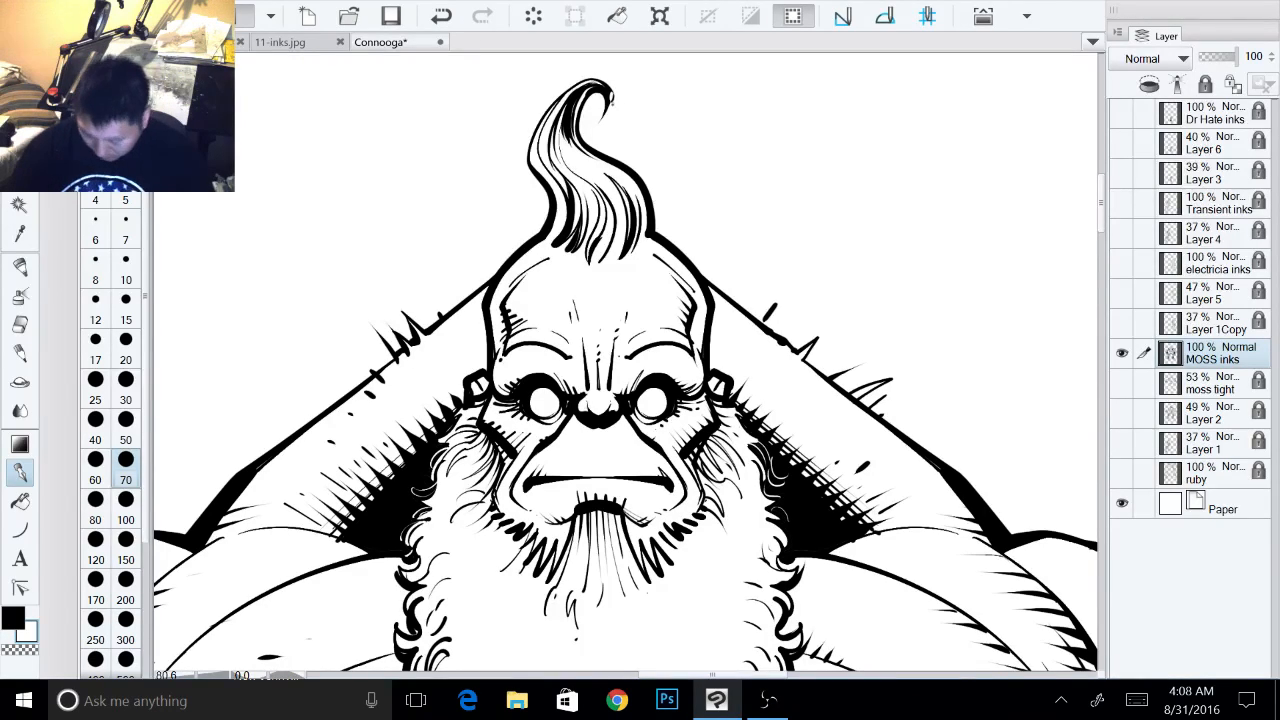
pyautogui.press('x')
pyautogui.moveTo(611, 93); pyautogui.dragTo(602, 114)
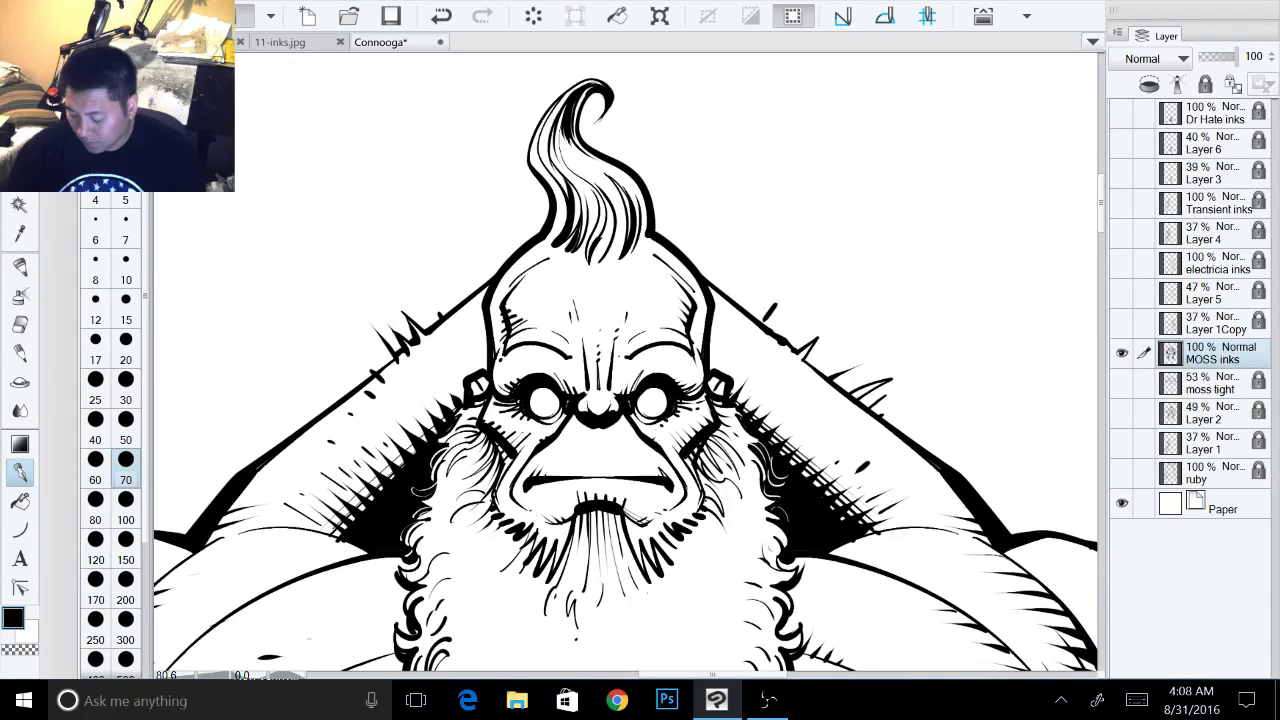
# - Add bristly ticks along the outer contour of the figure's left neck slope down to the shoulder
pyautogui.scroll(-1, 845, 320)
pyautogui.moveTo(755, 312); pyautogui.dragTo(748, 326)
pyautogui.moveTo(764, 313); pyautogui.dragTo(768, 349)
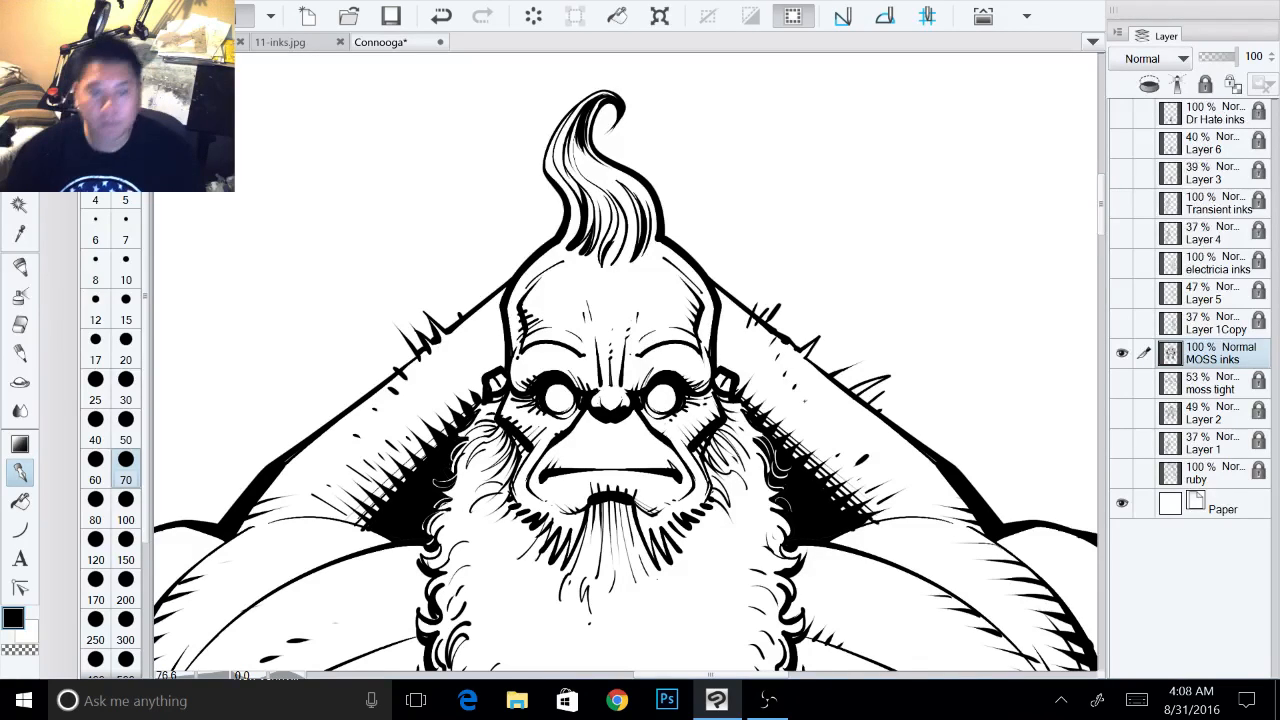
pyautogui.moveTo(777, 430); pyautogui.dragTo(711, 355)
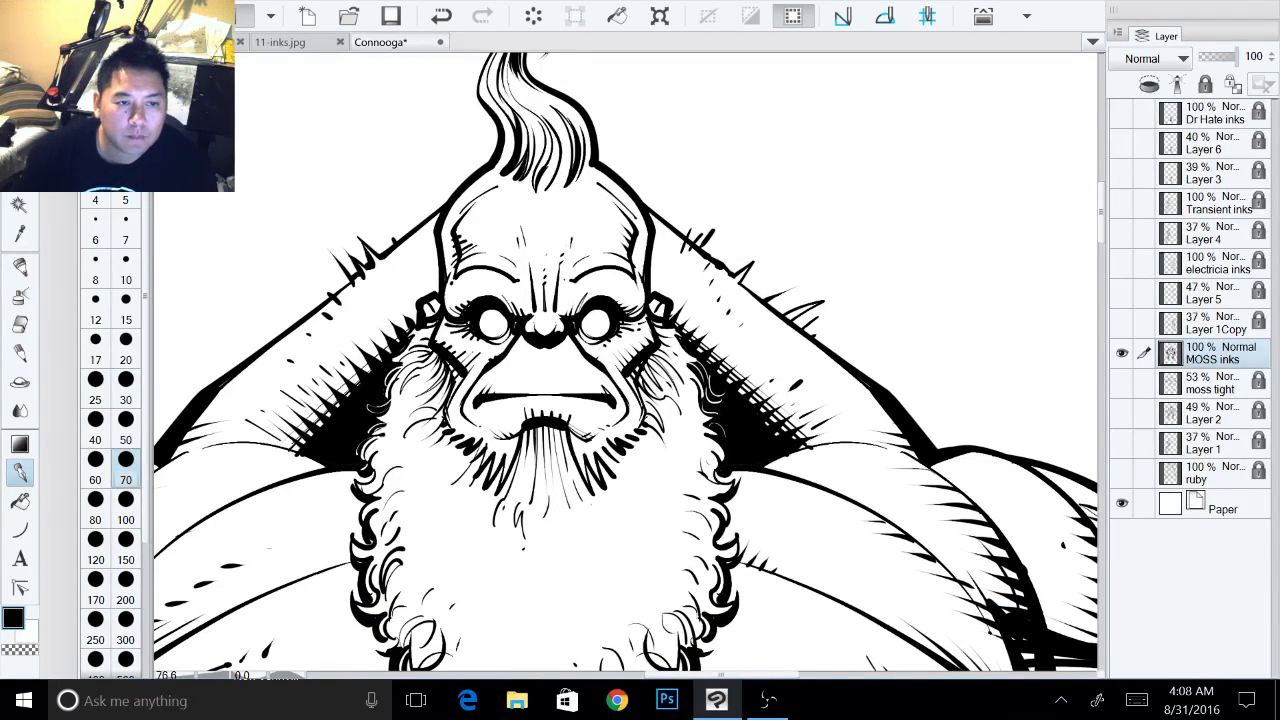
pyautogui.moveTo(868, 340)
pyautogui.mouseDown()
pyautogui.moveTo(821, 257)
pyautogui.moveTo(802, 298)
pyautogui.moveTo(820, 296)
pyautogui.mouseUp()
pyautogui.moveTo(800, 292); pyautogui.dragTo(852, 317)
pyautogui.moveTo(871, 317); pyautogui.dragTo(865, 341)
pyautogui.moveTo(882, 341)
pyautogui.mouseDown()
pyautogui.moveTo(873, 352)
pyautogui.moveTo(940, 368)
pyautogui.mouseUp()
pyautogui.moveTo(952, 346); pyautogui.dragTo(944, 360)
pyautogui.moveTo(956, 354); pyautogui.dragTo(950, 370)
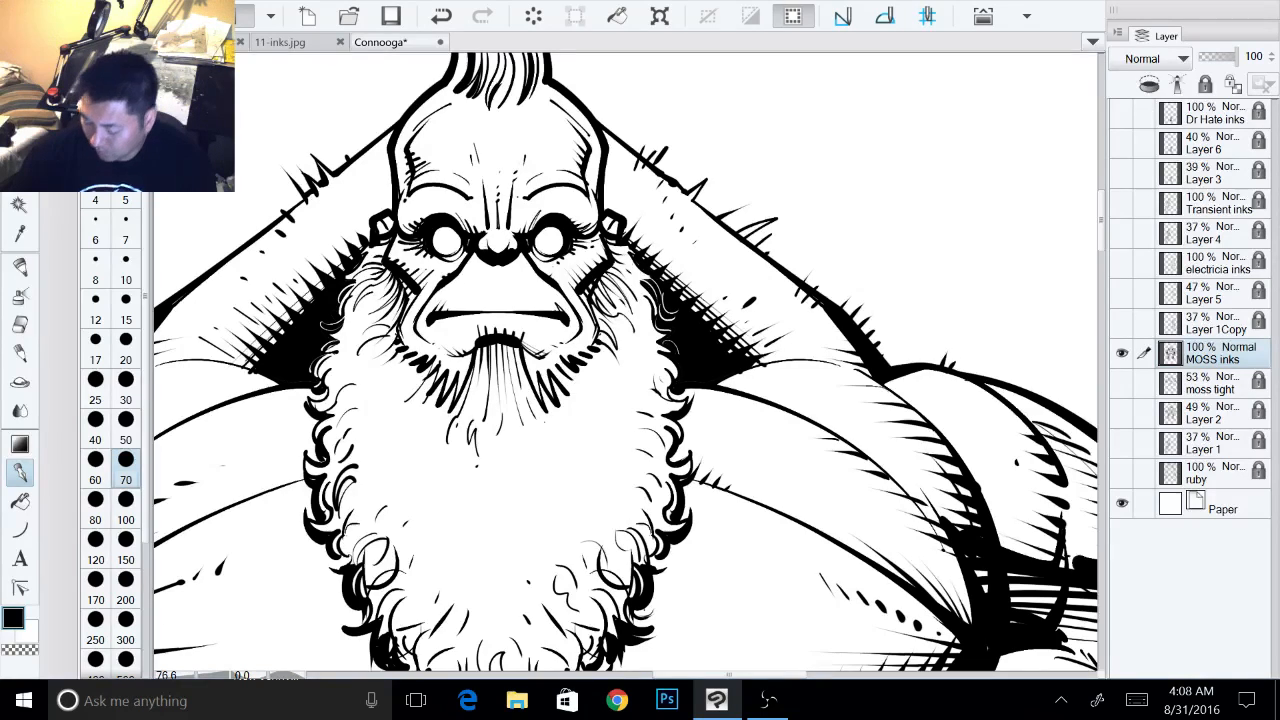
# - Add matching bristly ticks along the figure's right neck slope and the top of the right shoulder
pyautogui.moveTo(480, 380); pyautogui.dragTo(841, 398)
pyautogui.moveTo(442, 357)
pyautogui.mouseDown()
pyautogui.moveTo(466, 380)
pyautogui.moveTo(471, 367)
pyautogui.mouseUp()
pyautogui.moveTo(474, 362)
pyautogui.mouseDown()
pyautogui.moveTo(479, 372)
pyautogui.moveTo(486, 361)
pyautogui.mouseUp()
pyautogui.moveTo(488, 339)
pyautogui.mouseDown()
pyautogui.moveTo(495, 352)
pyautogui.moveTo(504, 340)
pyautogui.mouseUp()
pyautogui.moveTo(386, 373); pyautogui.dragTo(409, 385)
pyautogui.moveTo(531, 303); pyautogui.dragTo(553, 309)
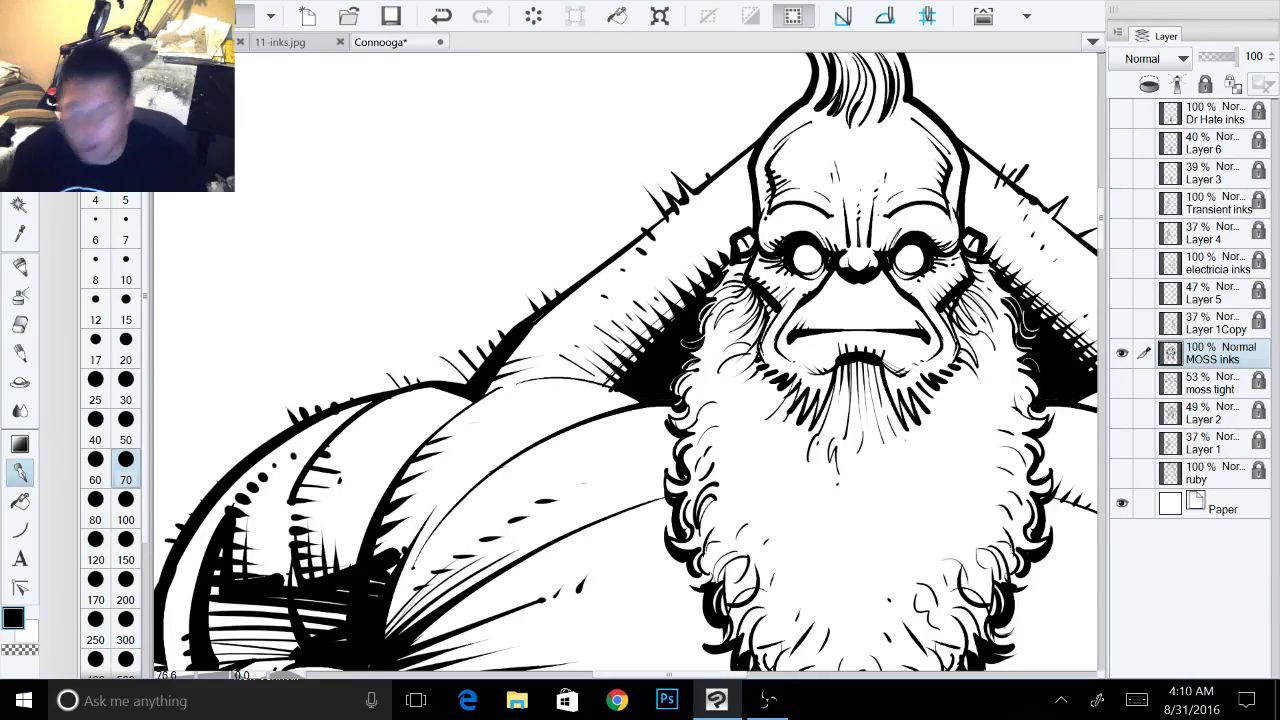
# - Review the inked bearded figure from the beard down to the feet
pyautogui.scroll(-2, 626, 362)
pyautogui.scroll(2, 626, 362)
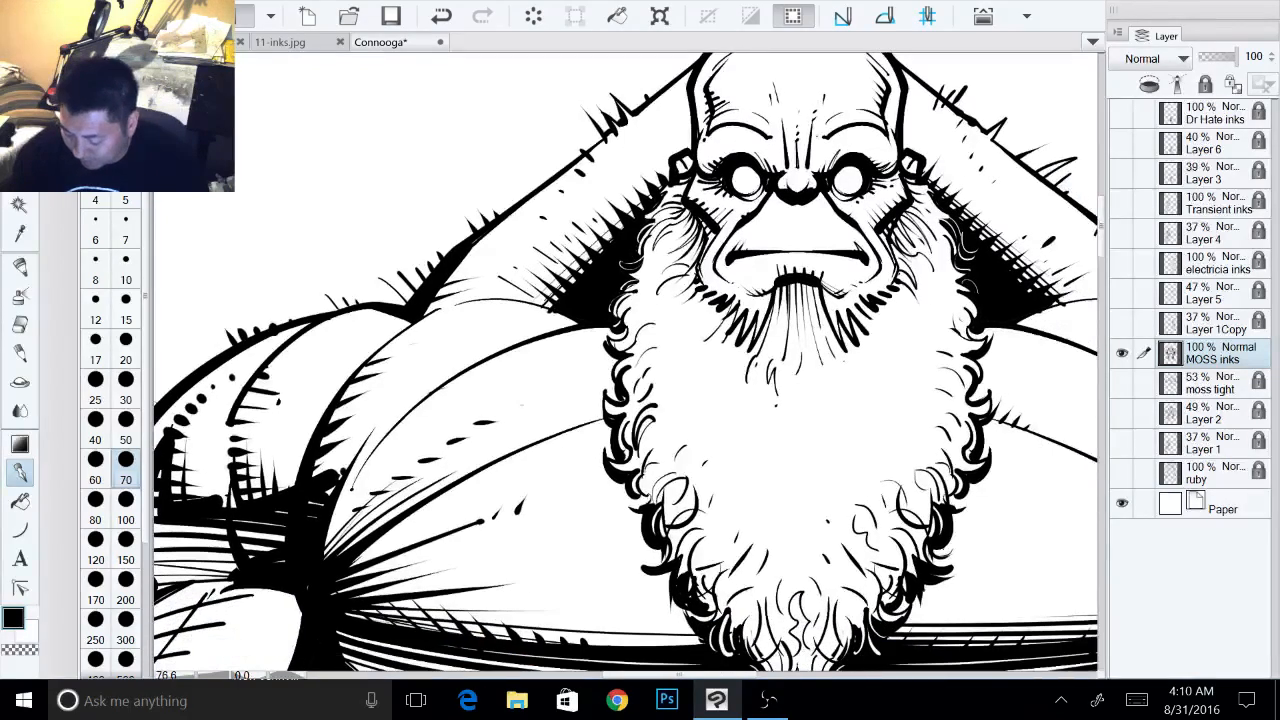
pyautogui.scroll(-5, 880, 362)
pyautogui.moveTo(800, 580); pyautogui.dragTo(543, 104)
pyautogui.scroll(-1, 630, 362)
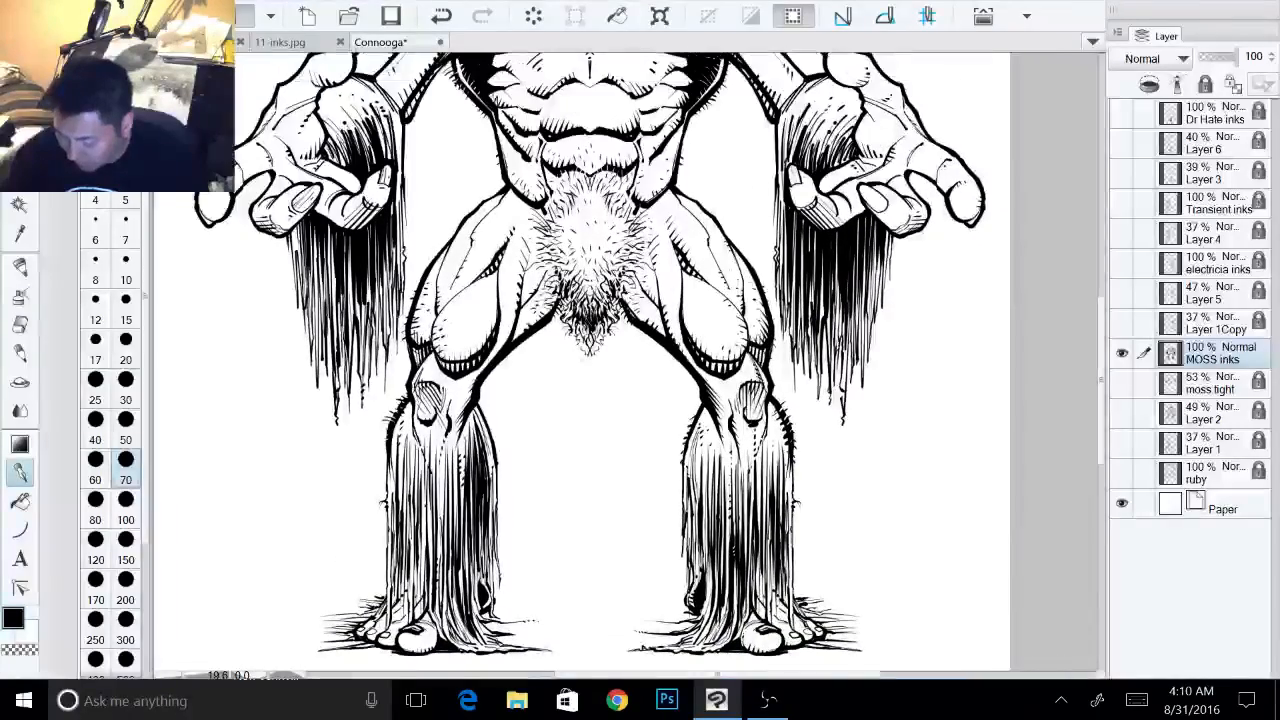
pyautogui.scroll(-1, 630, 362)
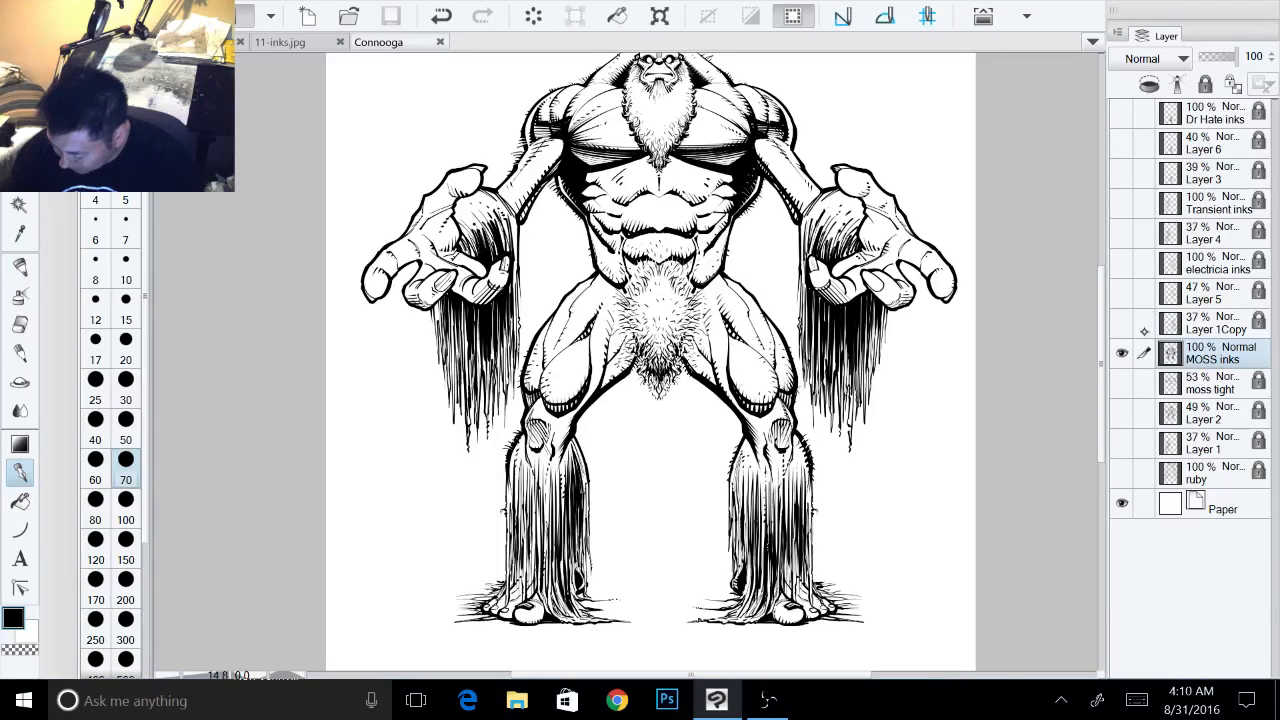
# - Hide the MOSS inks layer and show the Transient inks, Dr Hate inks and electricia inks layers
pyautogui.click(1121, 352)
pyautogui.click(1121, 203)
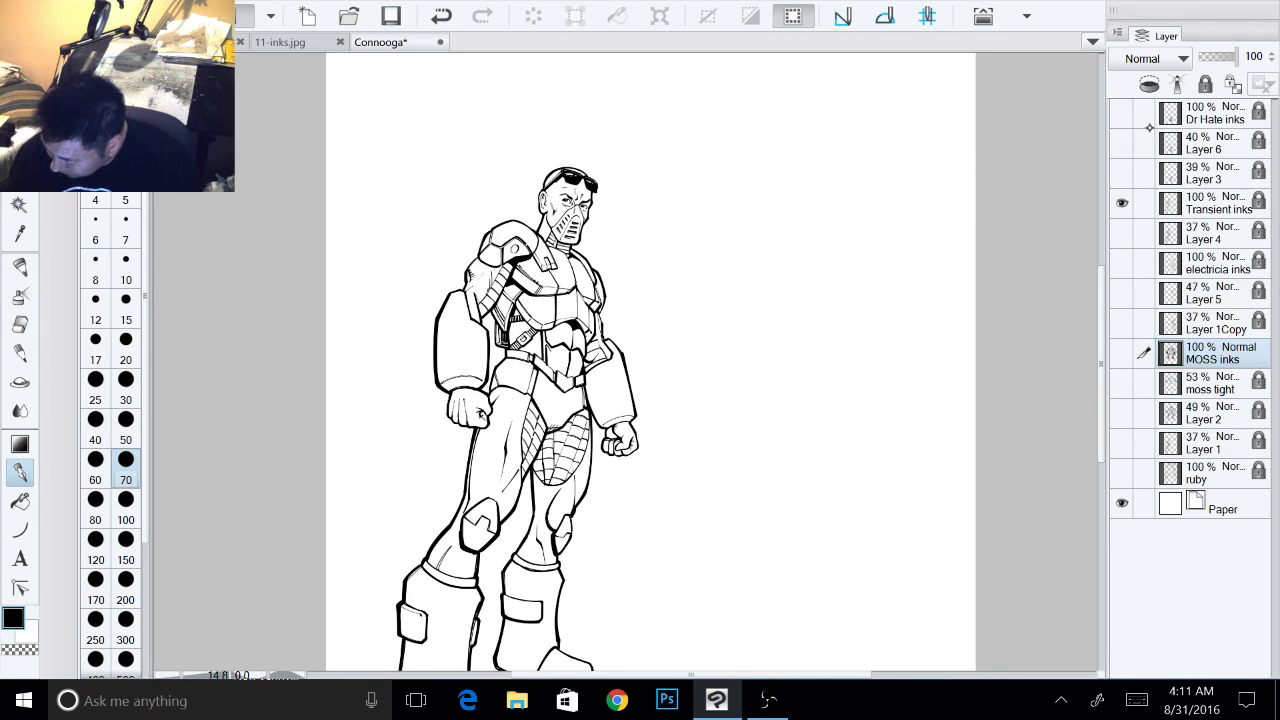
pyautogui.click(1122, 113)
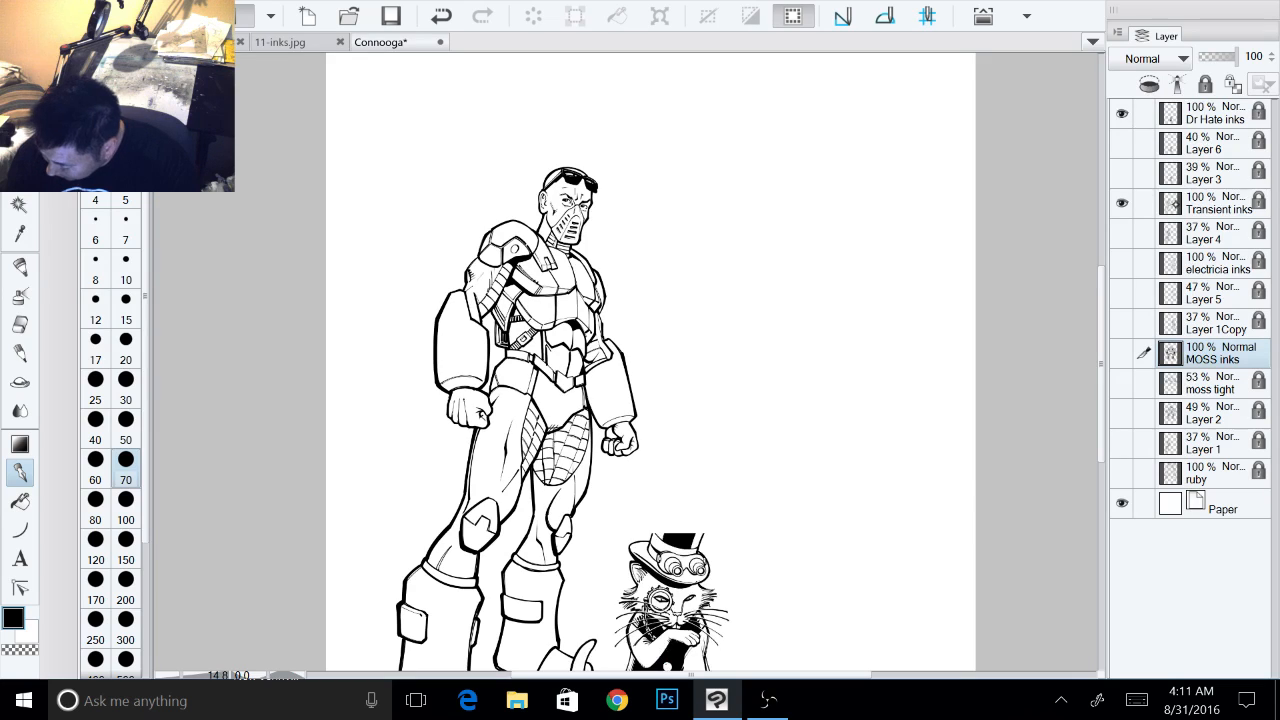
pyautogui.click(1122, 262)
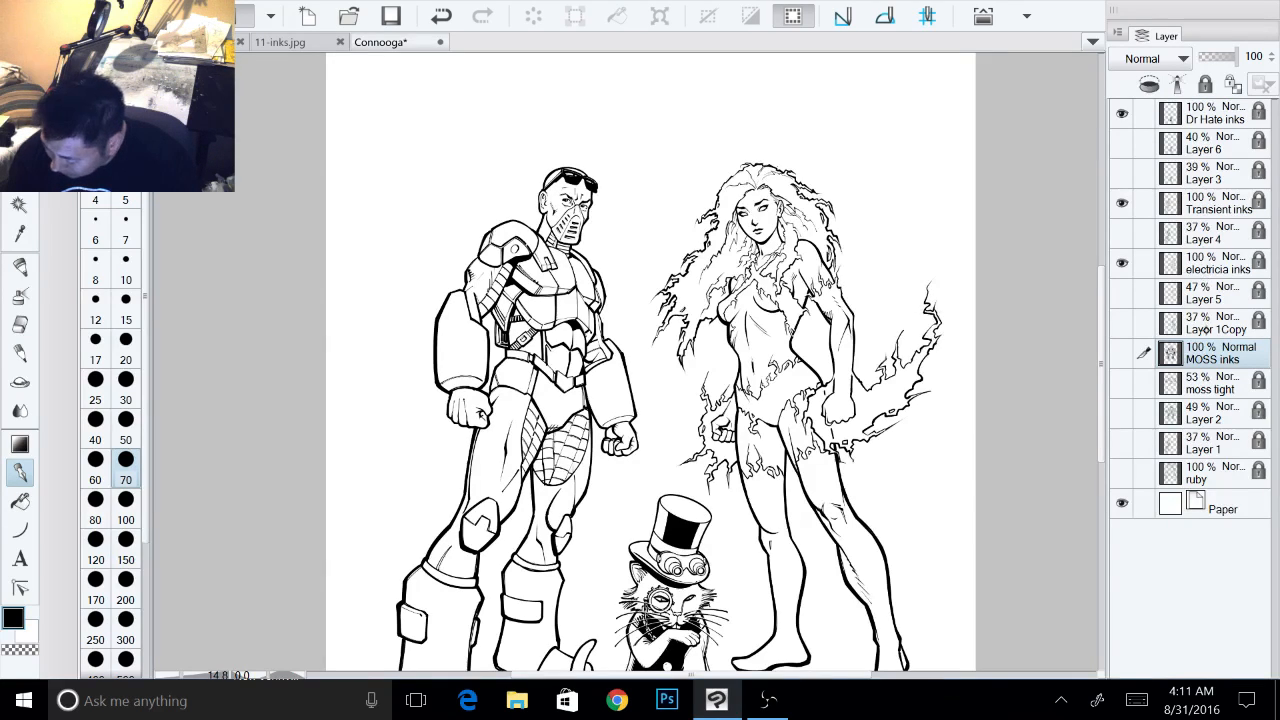
# - Lock the MOSS inks layer and unlock the Transient inks layer for work on the masked armoured figure's upper body
pyautogui.click(1205, 84)
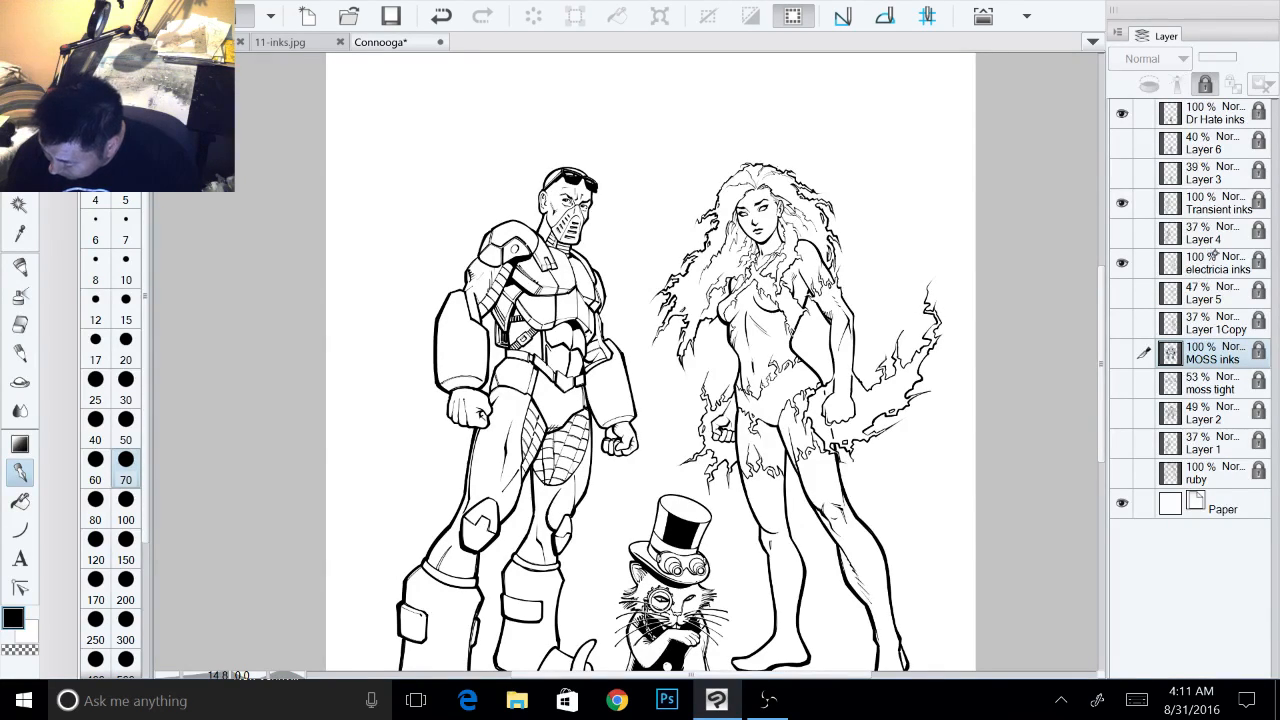
pyautogui.click(1218, 203)
pyautogui.click(1205, 84)
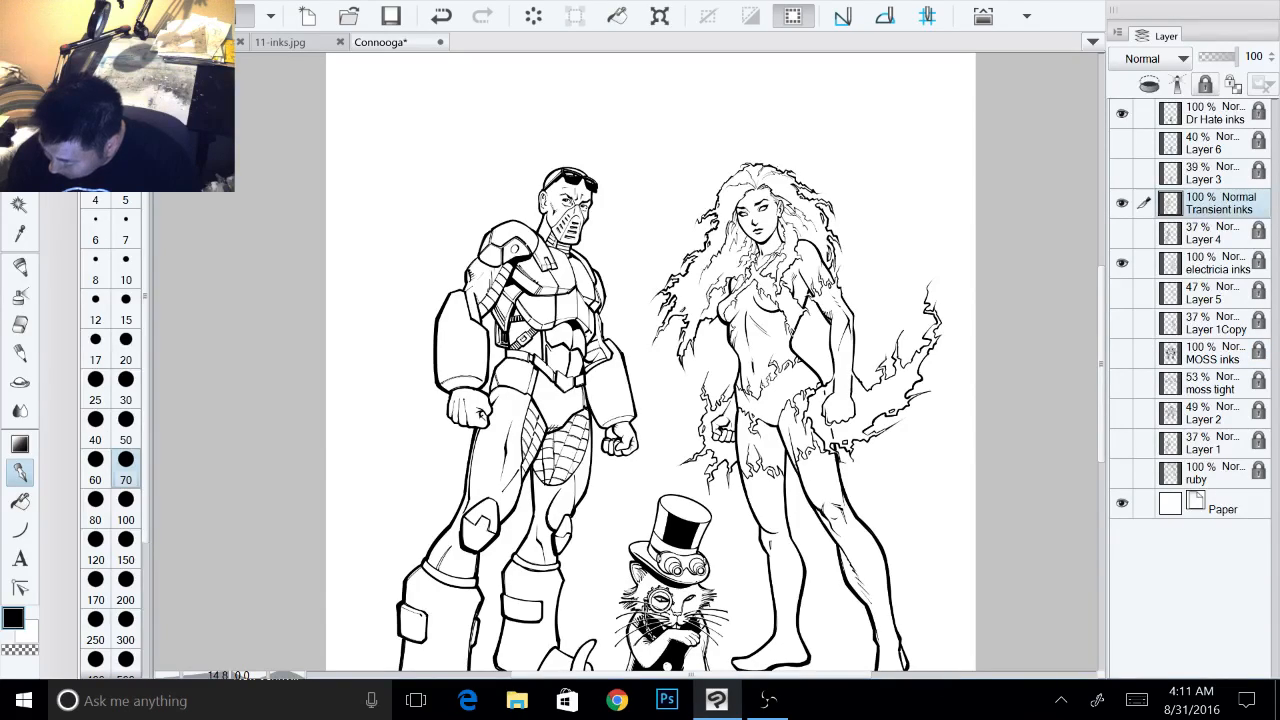
pyautogui.moveTo(620, 430); pyautogui.dragTo(836, 582)
pyautogui.scroll(2, 814, 357)
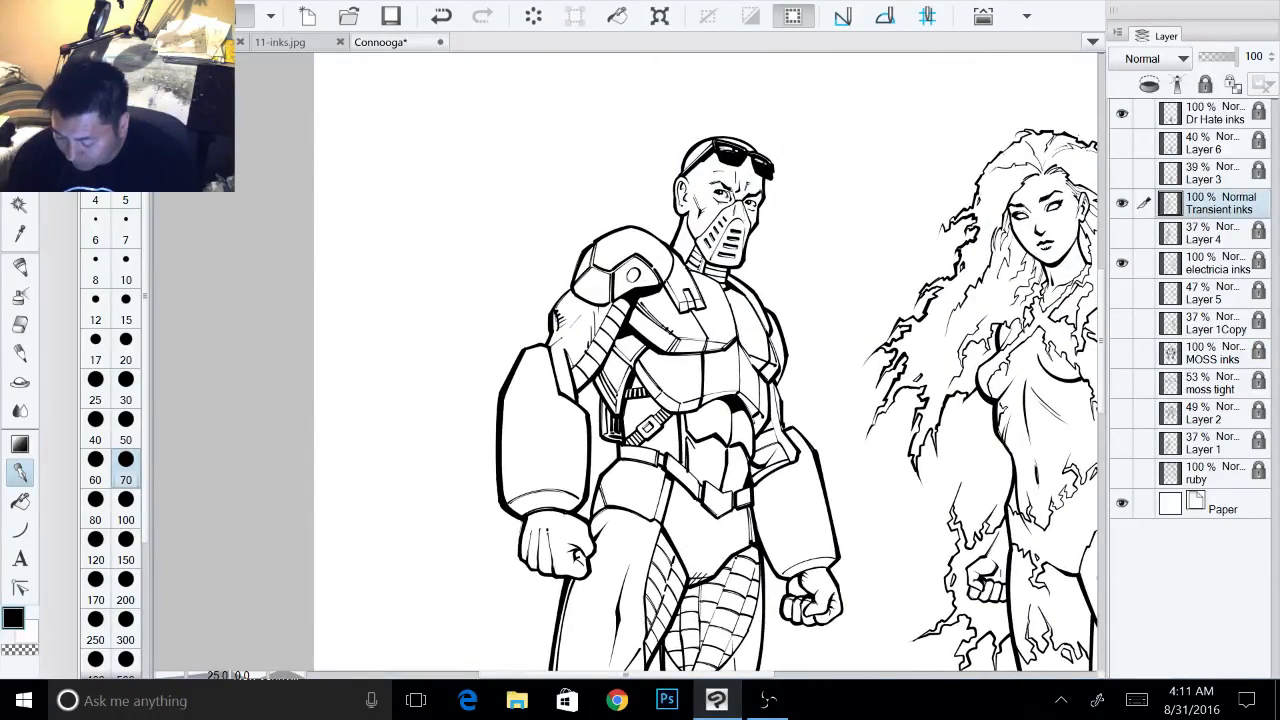
pyautogui.scroll(3, 860, 368)
pyautogui.moveTo(850, 330); pyautogui.dragTo(925, 525)
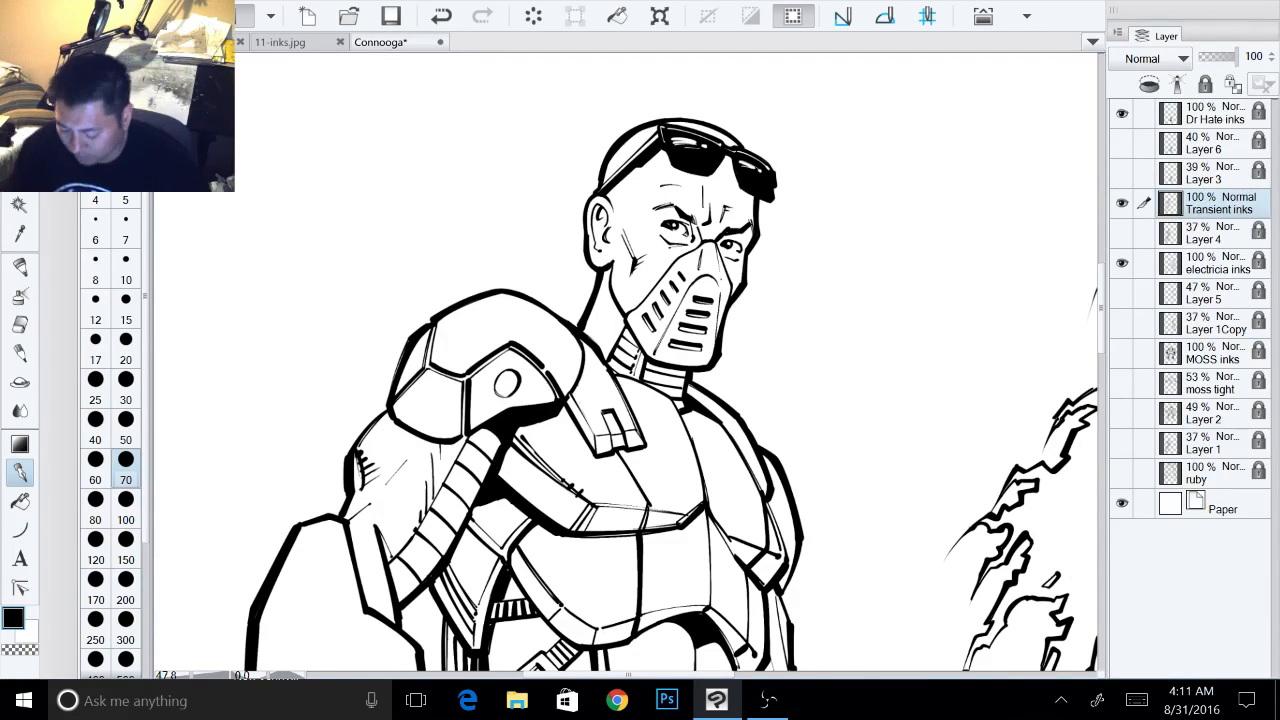
# - Hatch the cheek, temple and brow of the masked face and add dark marks to the ribbed neck collar
pyautogui.moveTo(655, 590); pyautogui.dragTo(769, 555)
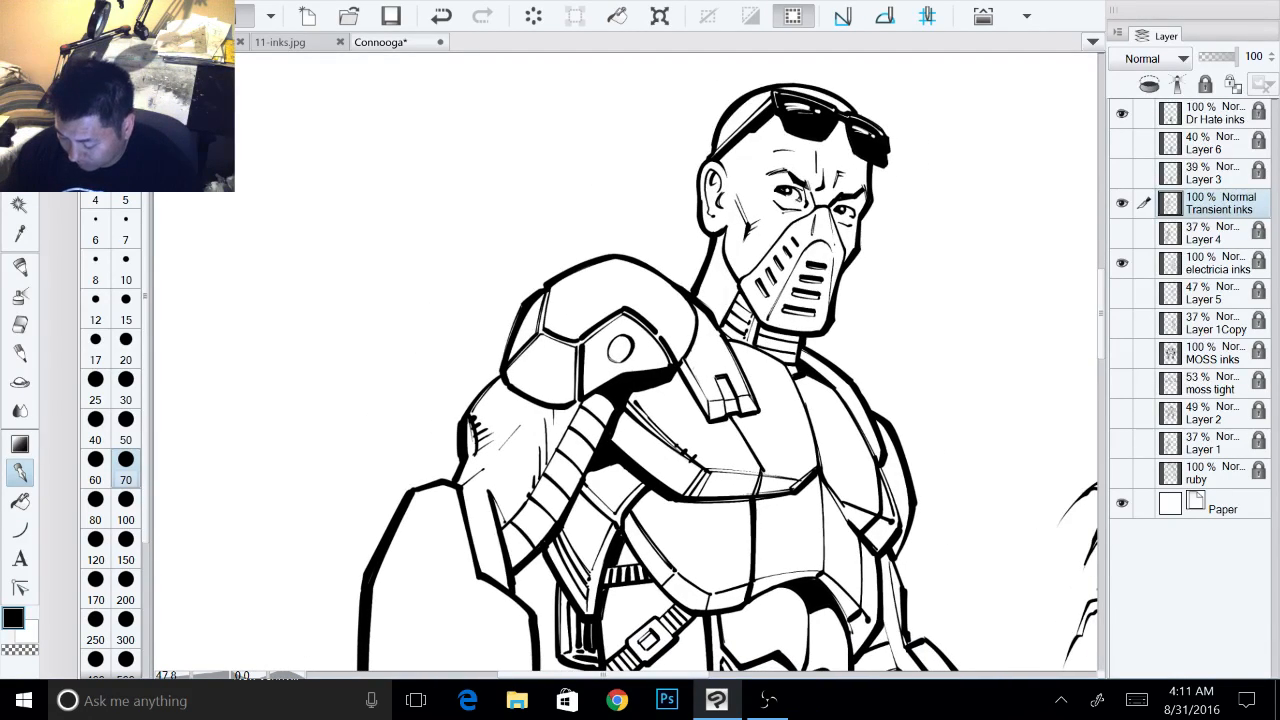
pyautogui.moveTo(727, 300); pyautogui.dragTo(720, 354)
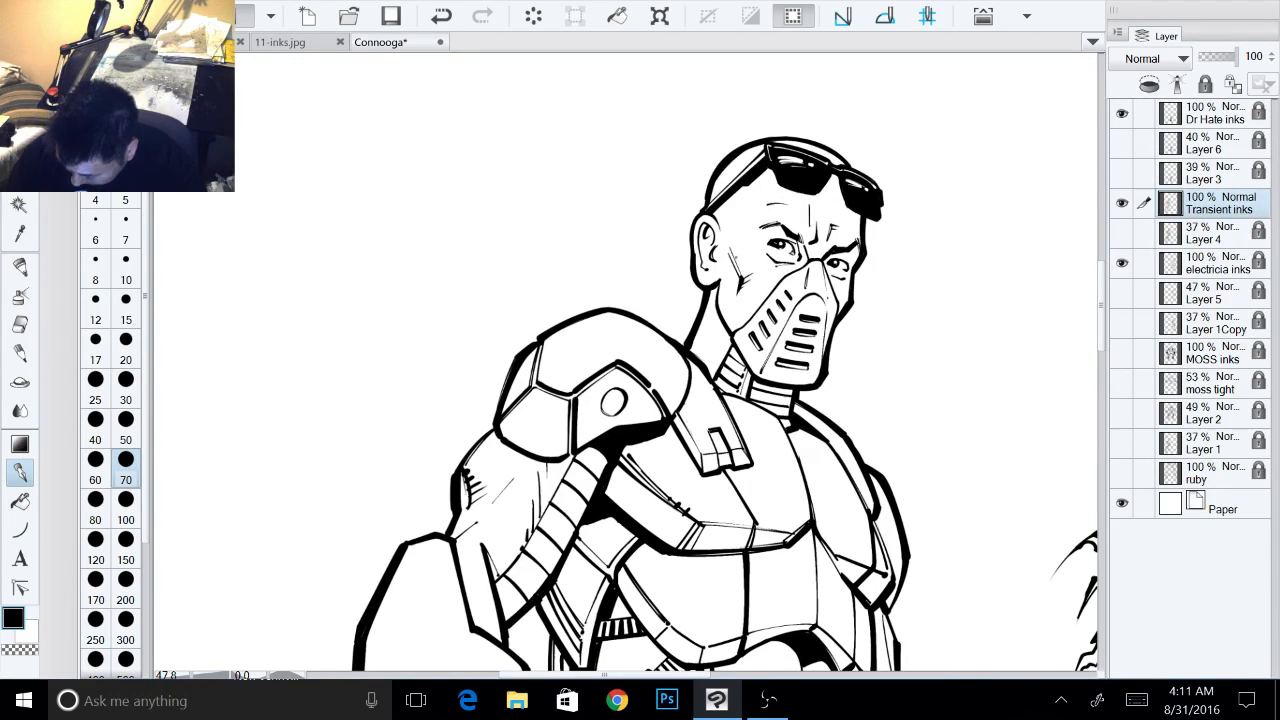
pyautogui.moveTo(747, 238); pyautogui.dragTo(736, 264)
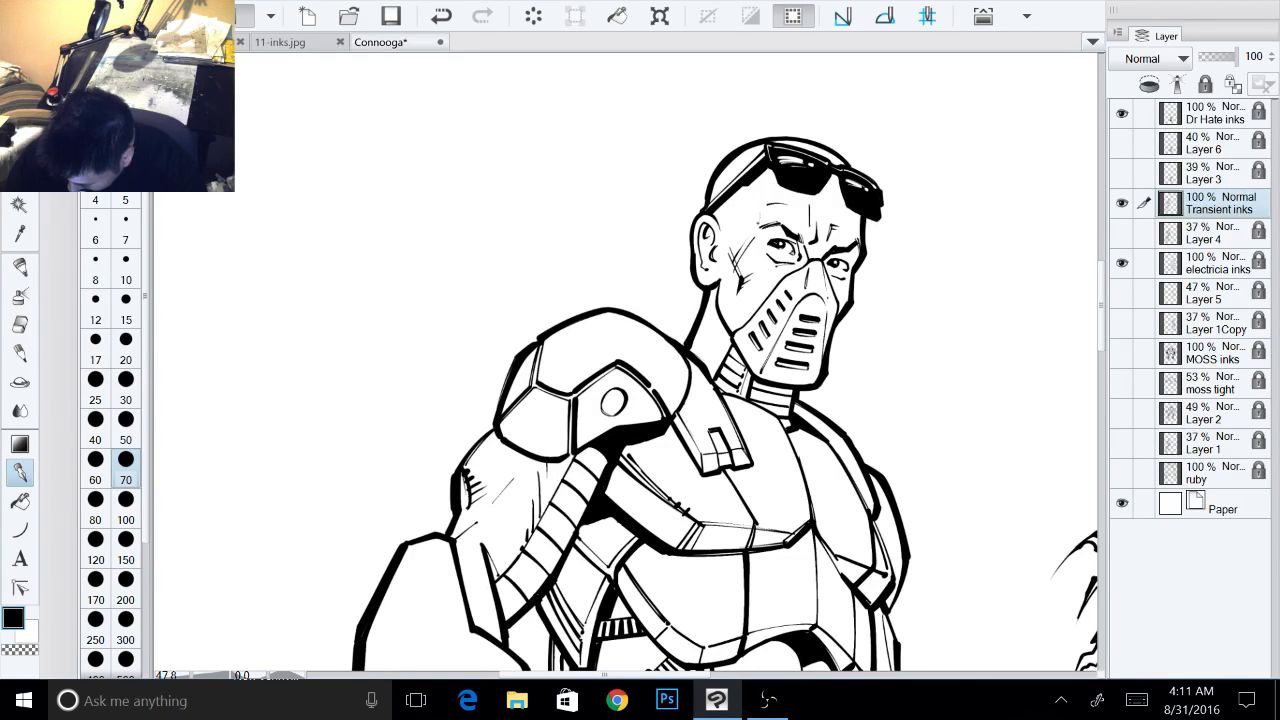
pyautogui.moveTo(759, 179); pyautogui.dragTo(761, 208)
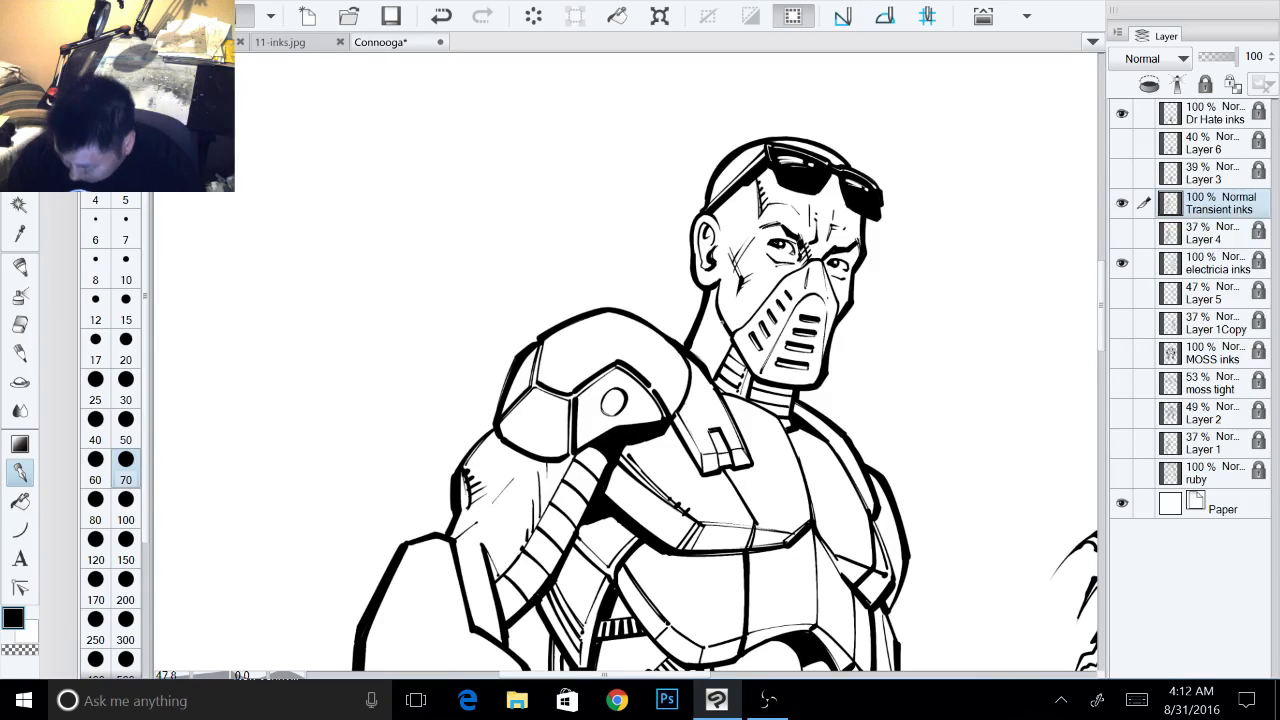
pyautogui.moveTo(640, 420)
pyautogui.mouseDown()
pyautogui.moveTo(638, 352)
pyautogui.moveTo(669, 374)
pyautogui.mouseUp()
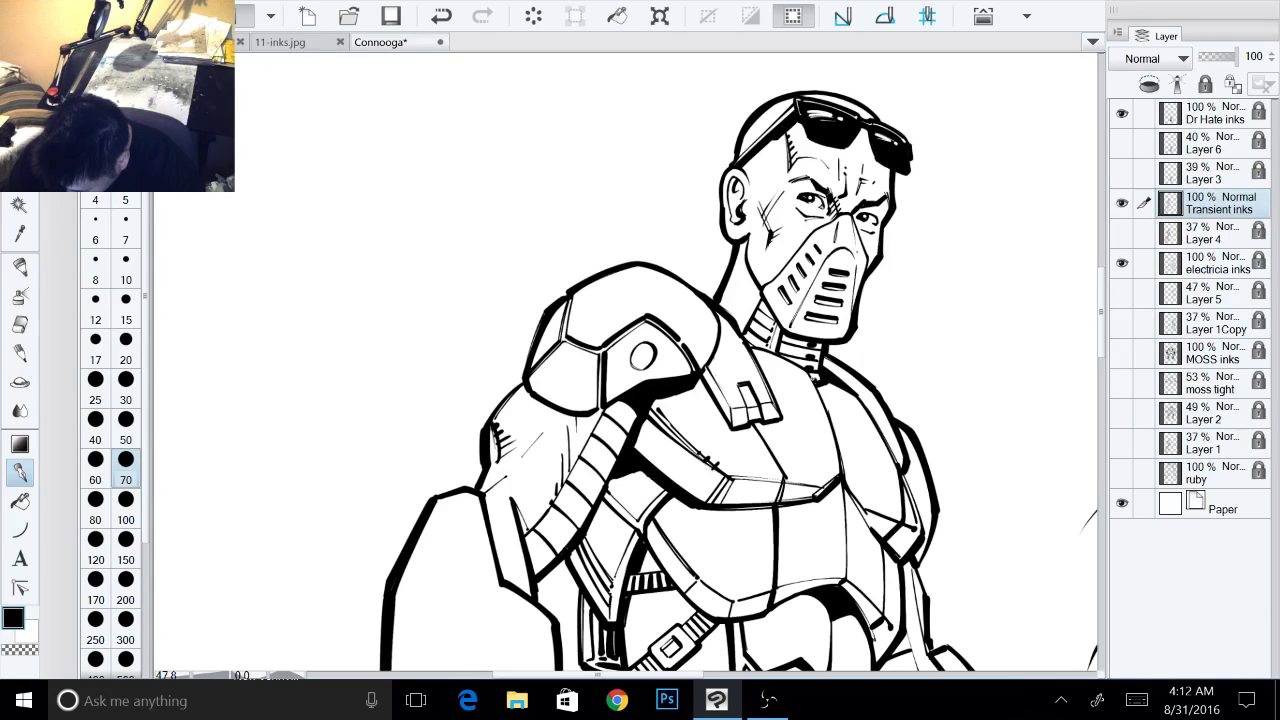
# - Thicken the black shadow beneath the shoulder armour beside the ribbed arm tube on the Transient inks layer
pyautogui.moveTo(957, 307)
pyautogui.mouseDown()
pyautogui.moveTo(902, 208)
pyautogui.moveTo(925, 140)
pyautogui.mouseUp()
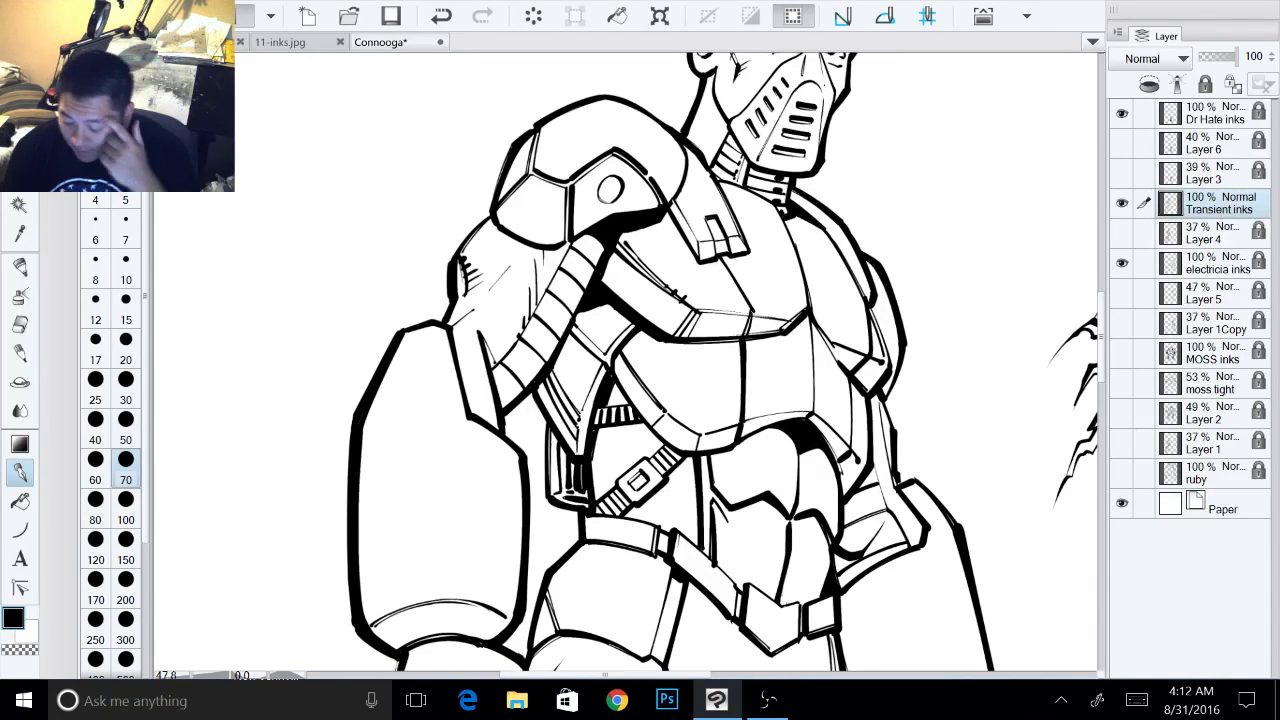
pyautogui.moveTo(906, 128); pyautogui.dragTo(827, 66)
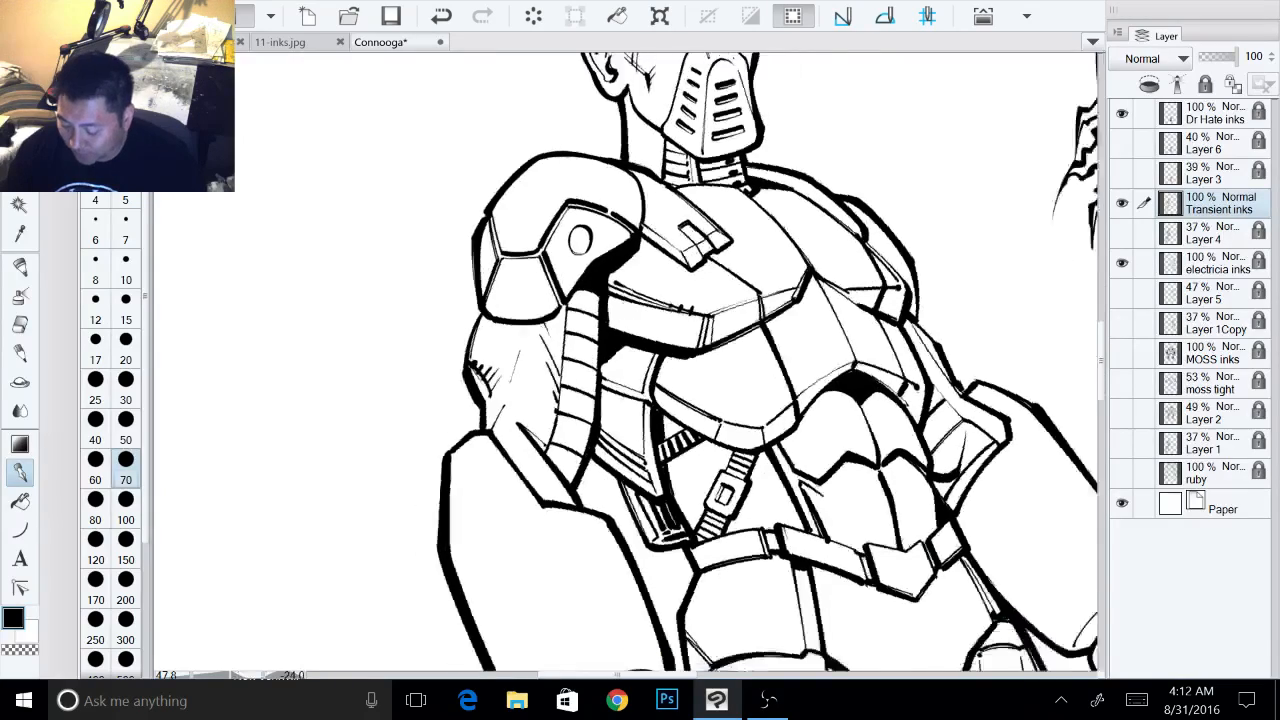
pyautogui.moveTo(700, 360); pyautogui.dragTo(810, 323)
pyautogui.moveTo(955, 160); pyautogui.dragTo(820, 58)
pyautogui.moveTo(700, 360); pyautogui.dragTo(822, 337)
pyautogui.keyDown('ctrl'); pyautogui.keyDown('shift'); pyautogui.click(691, 279); pyautogui.keyUp('shift'); pyautogui.keyUp('ctrl')
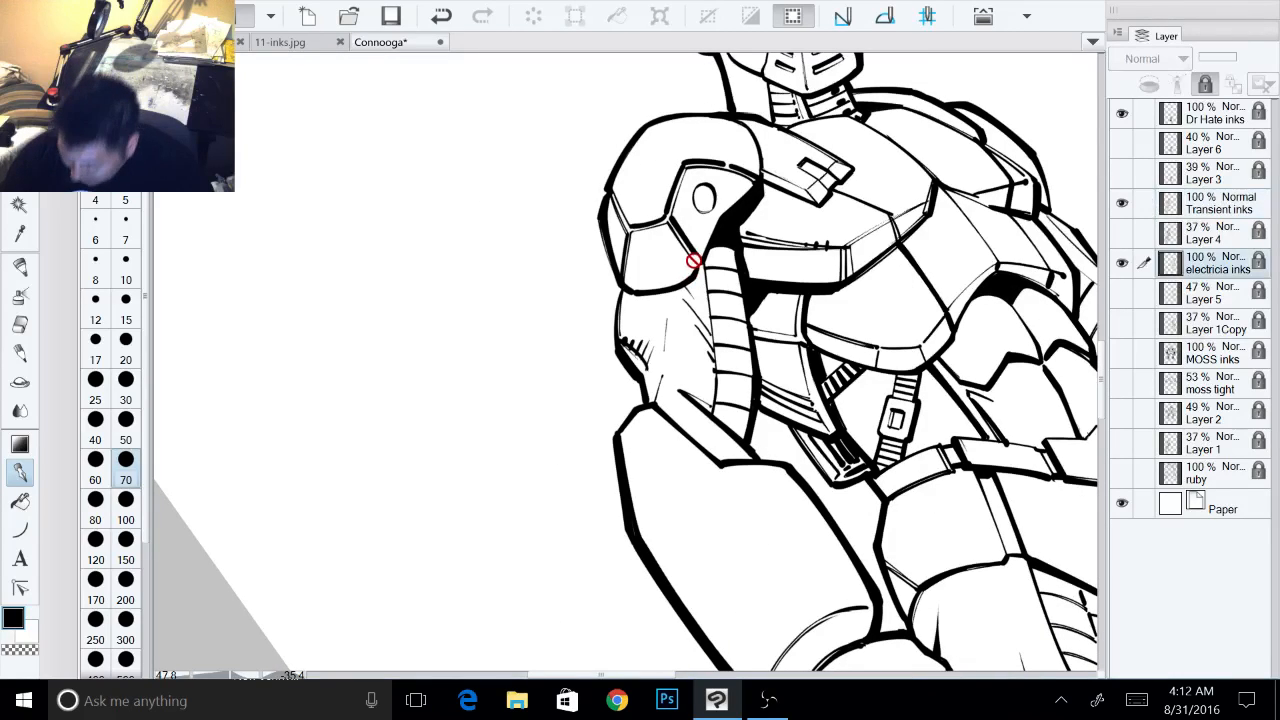
pyautogui.click(1186, 205)
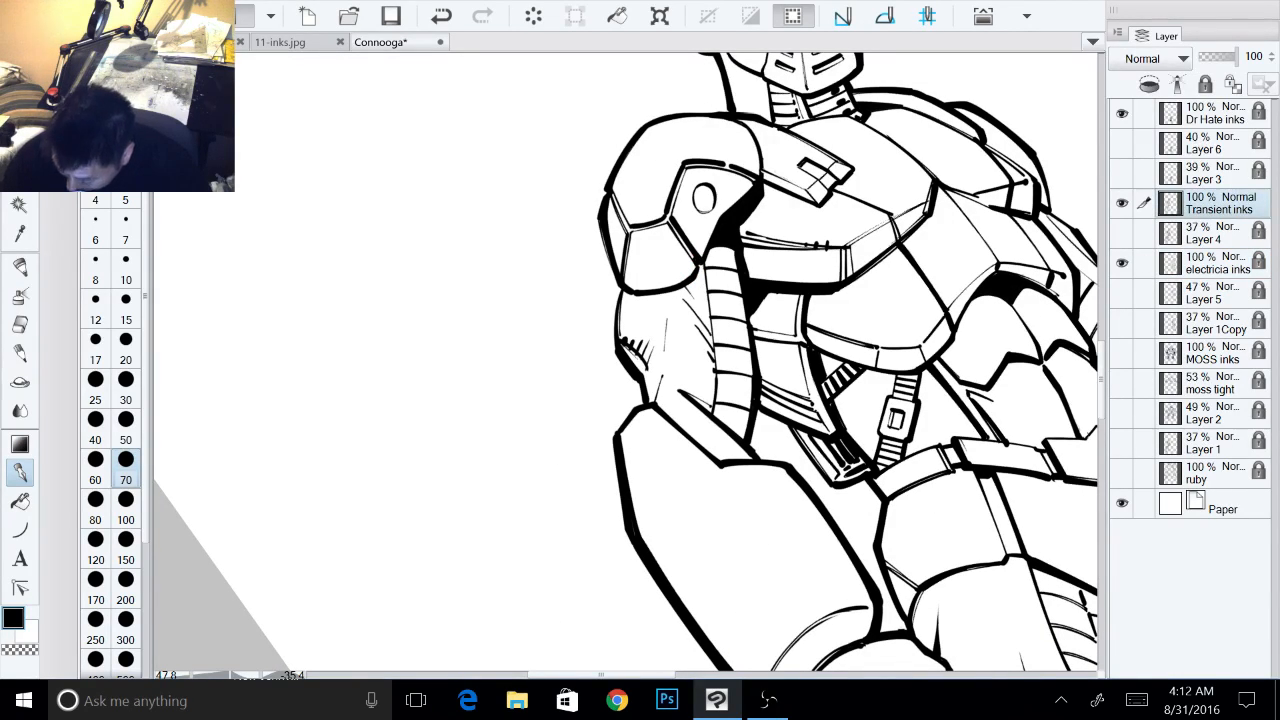
pyautogui.moveTo(674, 291); pyautogui.dragTo(718, 242)
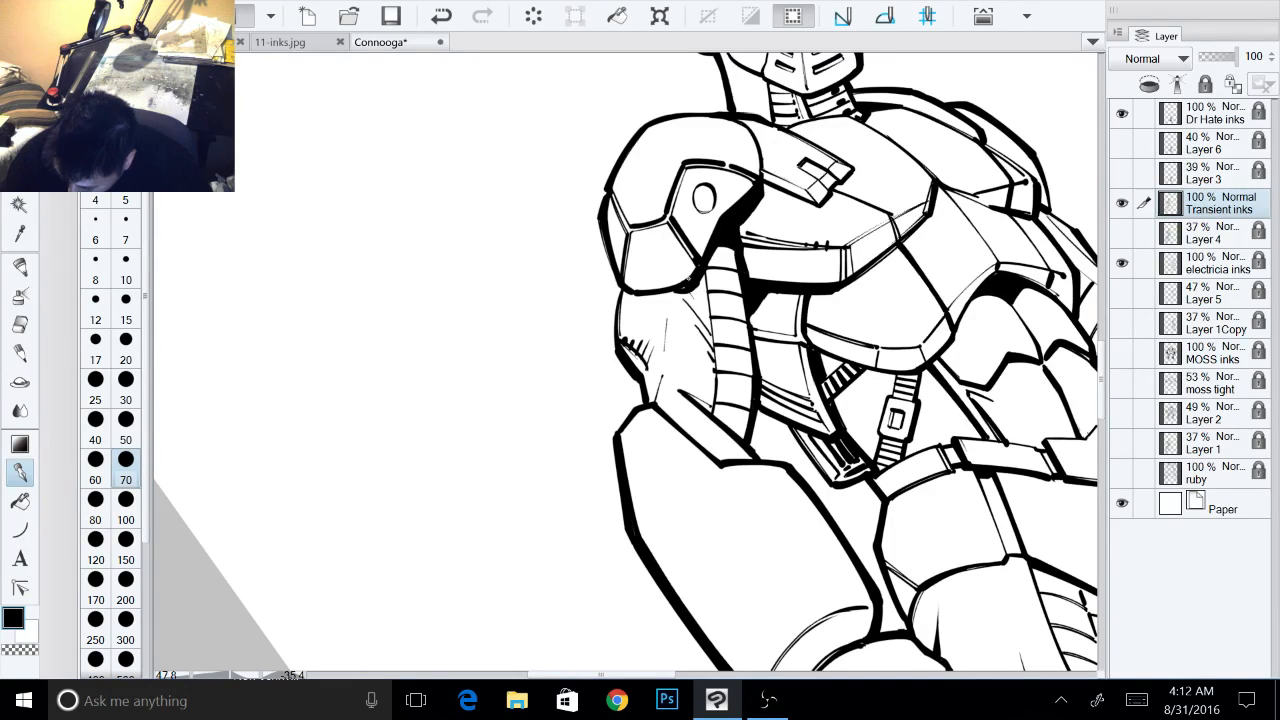
pyautogui.moveTo(652, 293); pyautogui.dragTo(679, 293)
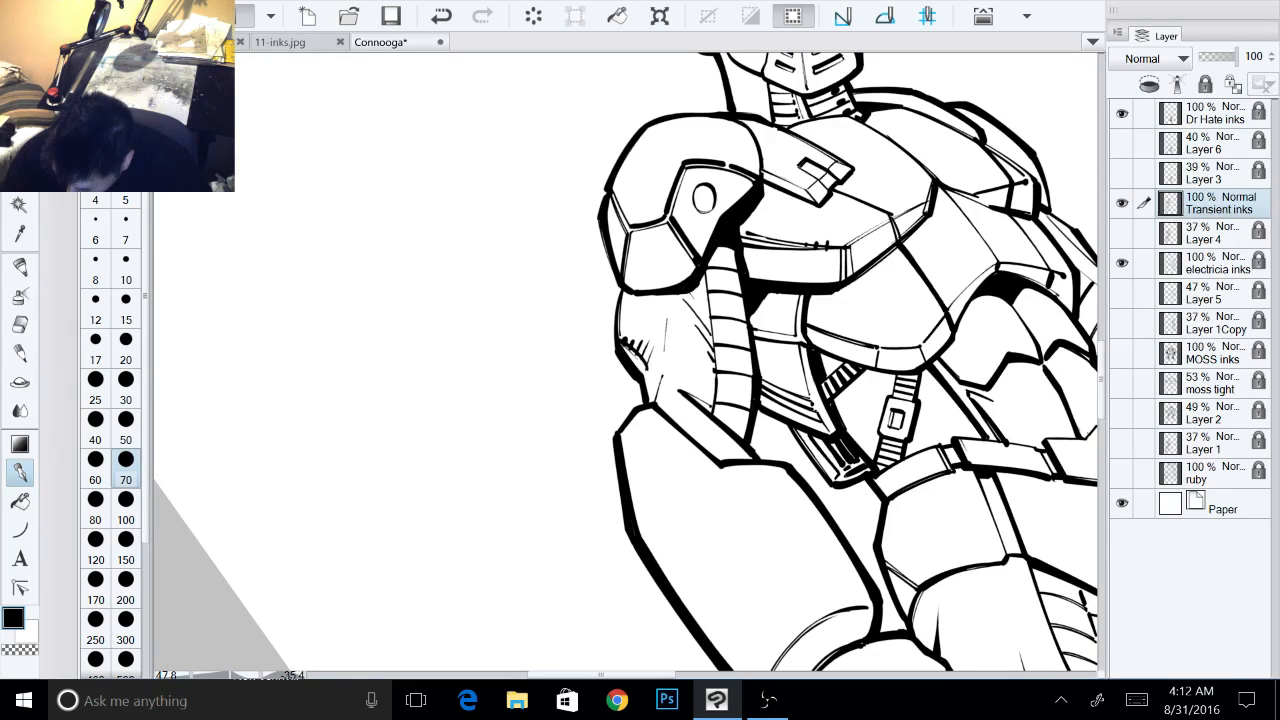
# - Add short black shadow ticks to each segment down the length of the ribbed arm tube
pyautogui.moveTo(723, 243); pyautogui.dragTo(743, 371)
pyautogui.moveTo(740, 355); pyautogui.dragTo(737, 433)
pyautogui.moveTo(733, 413); pyautogui.dragTo(737, 429)
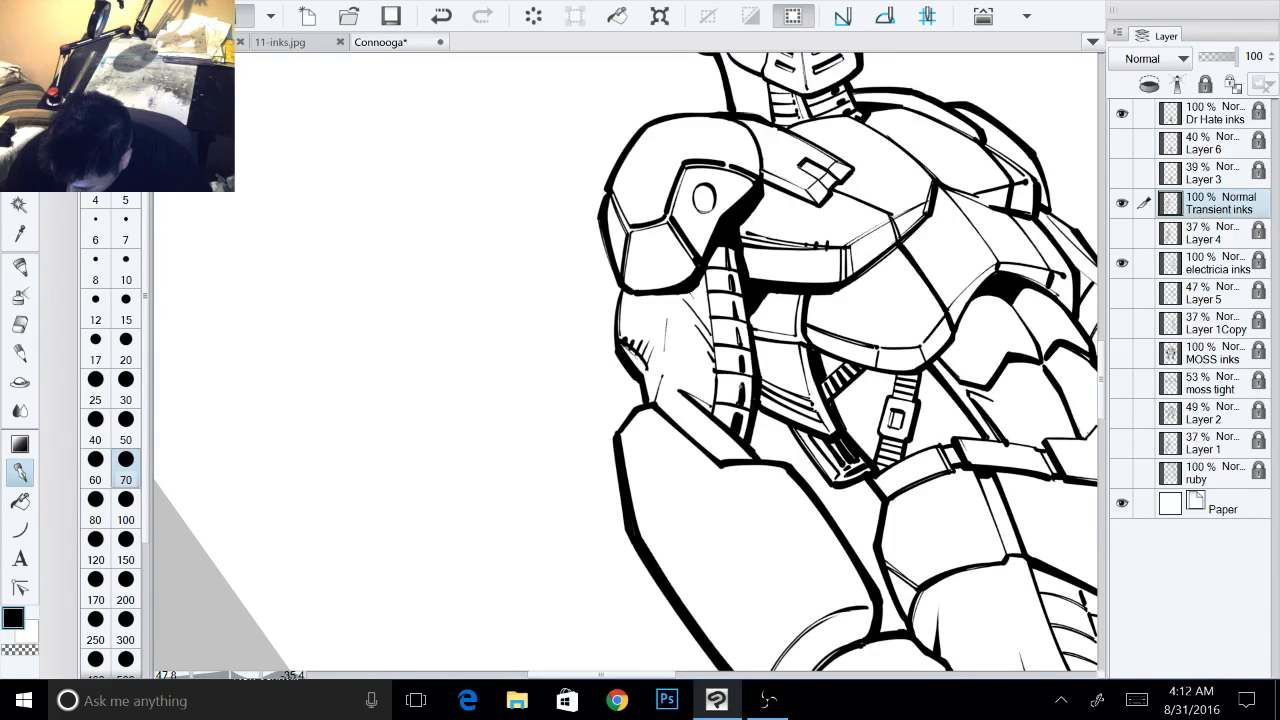
pyautogui.moveTo(738, 382)
pyautogui.mouseDown()
pyautogui.moveTo(743, 401)
pyautogui.moveTo(743, 373)
pyautogui.mouseUp()
# - Ink a row of short hatch strokes along the lower inner edge of the figure's right-hand chest plate
pyautogui.moveTo(978, 258); pyautogui.dragTo(784, 271)
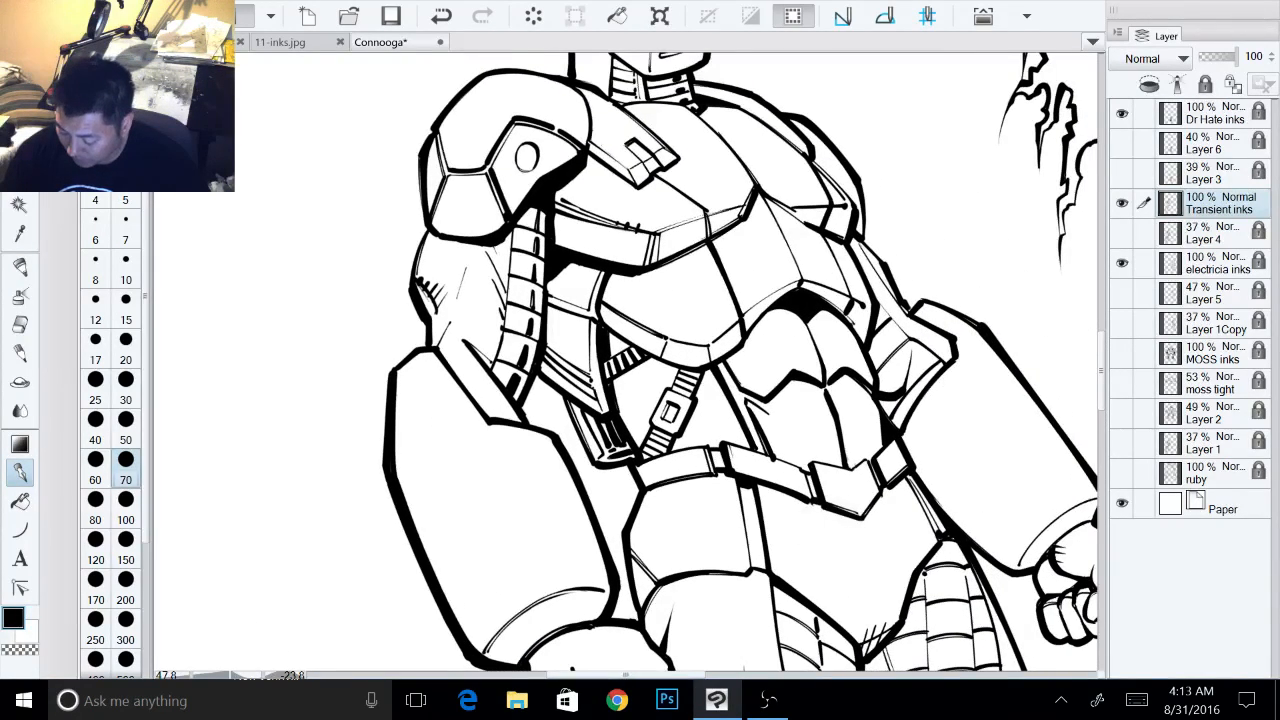
pyautogui.moveTo(805, 530); pyautogui.dragTo(761, 567)
pyautogui.moveTo(761, 560); pyautogui.dragTo(766, 642)
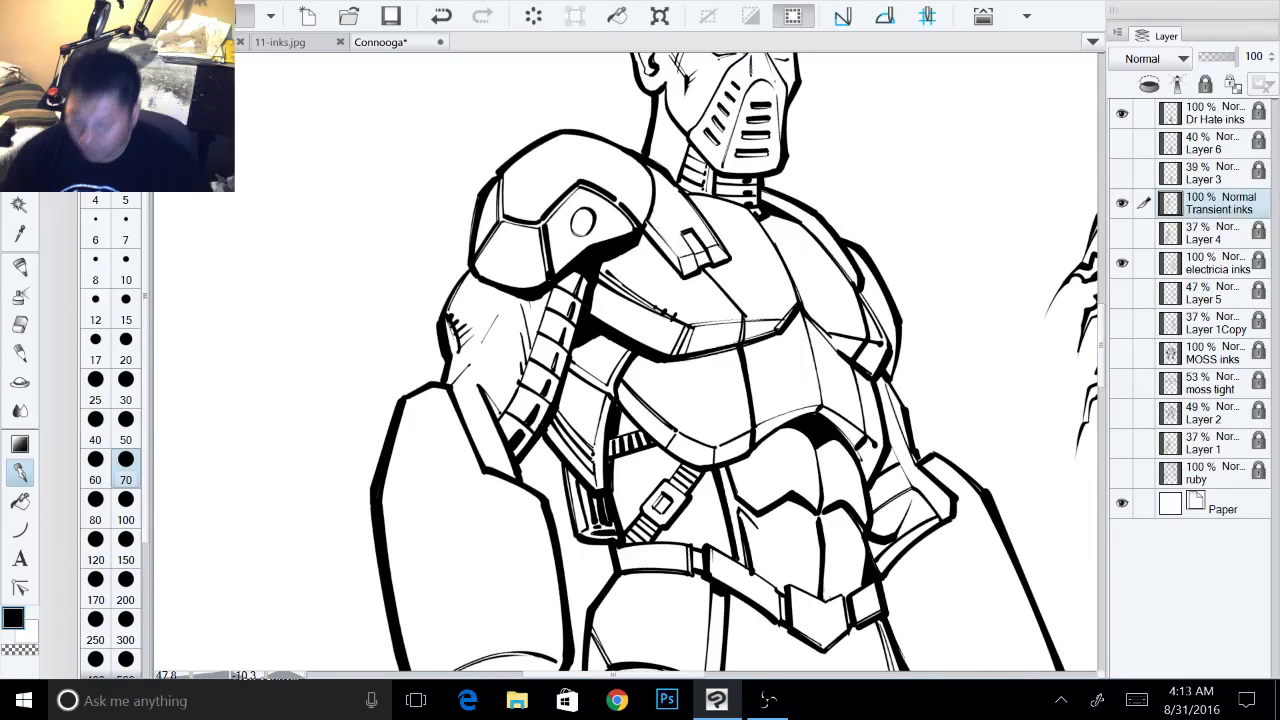
pyautogui.moveTo(796, 452); pyautogui.dragTo(774, 556)
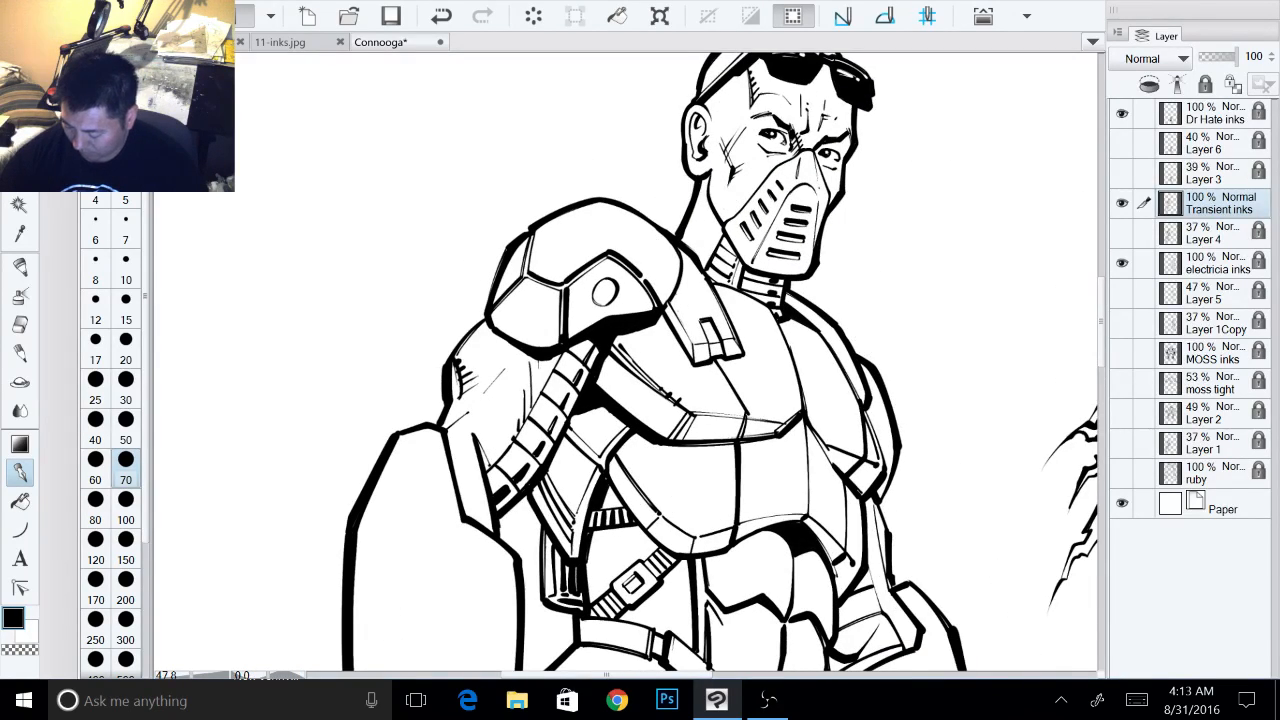
pyautogui.moveTo(810, 426)
pyautogui.mouseDown()
pyautogui.moveTo(846, 435)
pyautogui.moveTo(853, 304)
pyautogui.mouseUp()
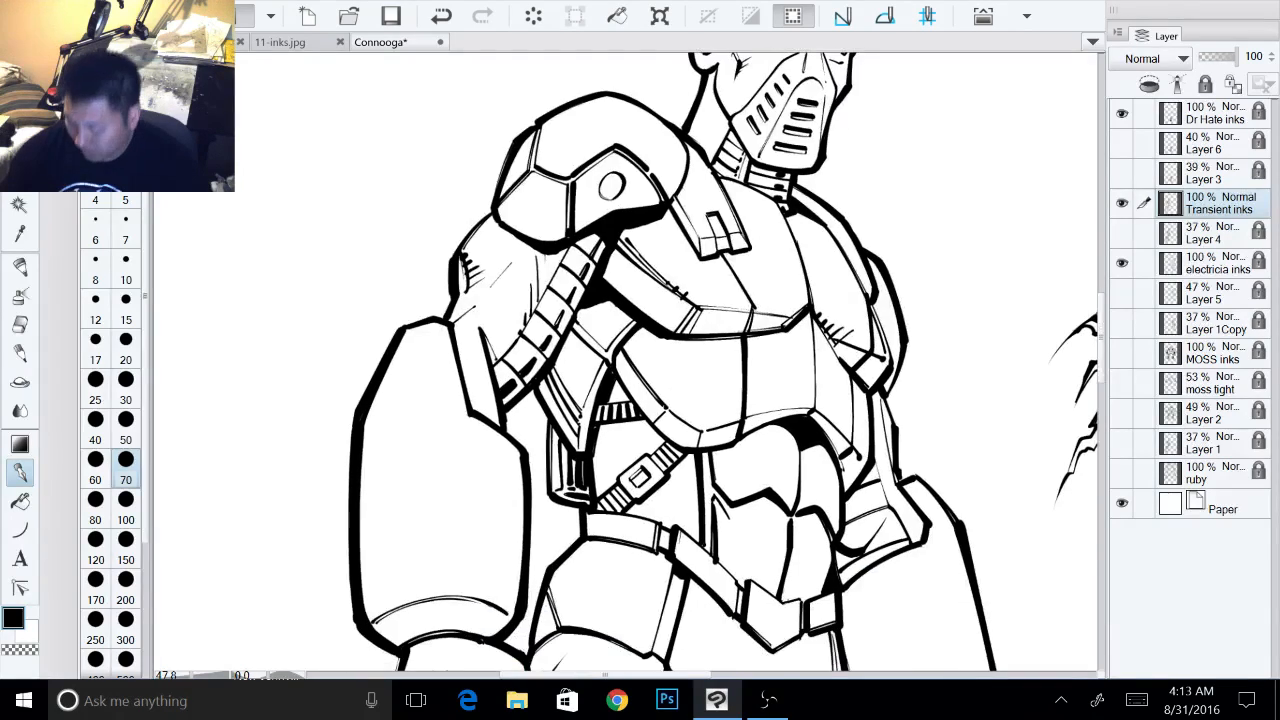
# - Hatch the outer side of the left-hand rib plate, just below the chest armour, with long tapered strokes
pyautogui.moveTo(880, 170); pyautogui.dragTo(781, 84)
pyautogui.moveTo(776, 290); pyautogui.dragTo(850, 213)
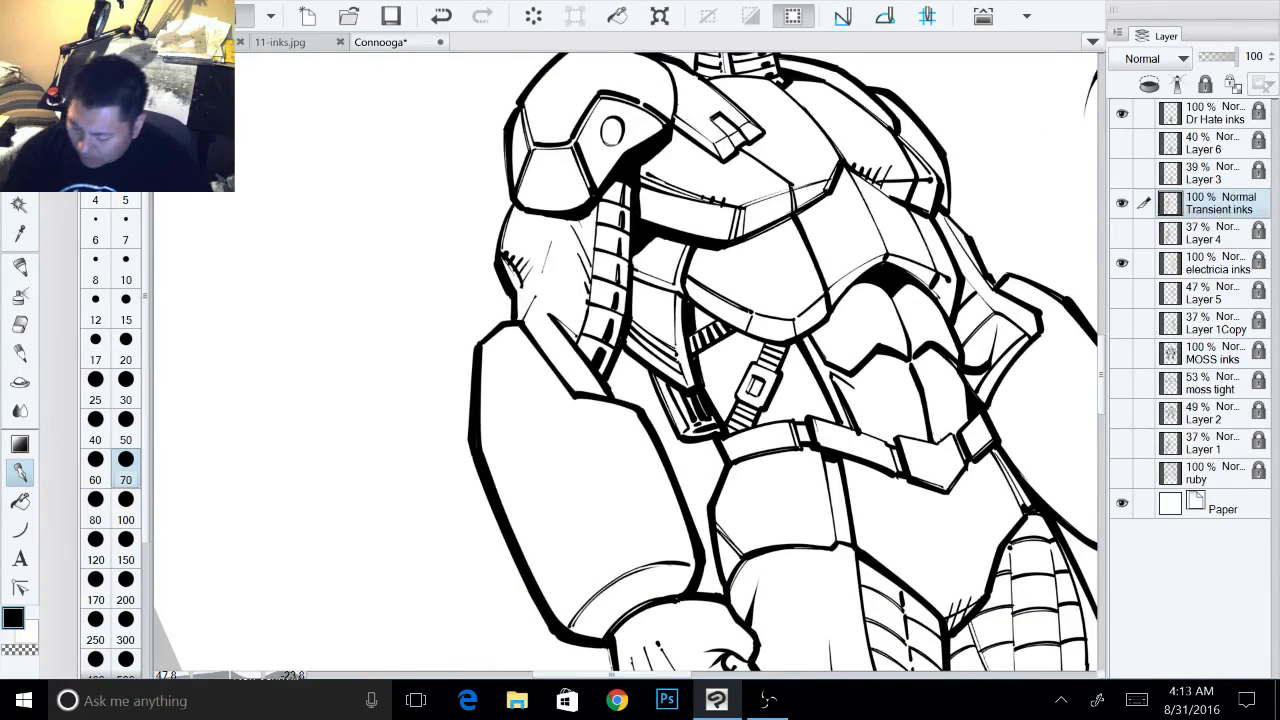
pyautogui.moveTo(884, 407)
pyautogui.mouseDown()
pyautogui.moveTo(685, 565)
pyautogui.moveTo(647, 572)
pyautogui.moveTo(526, 548)
pyautogui.mouseUp()
pyautogui.moveTo(607, 387)
pyautogui.mouseDown()
pyautogui.moveTo(601, 399)
pyautogui.moveTo(652, 406)
pyautogui.moveTo(646, 390)
pyautogui.mouseUp()
pyautogui.moveTo(646, 390); pyautogui.dragTo(672, 410)
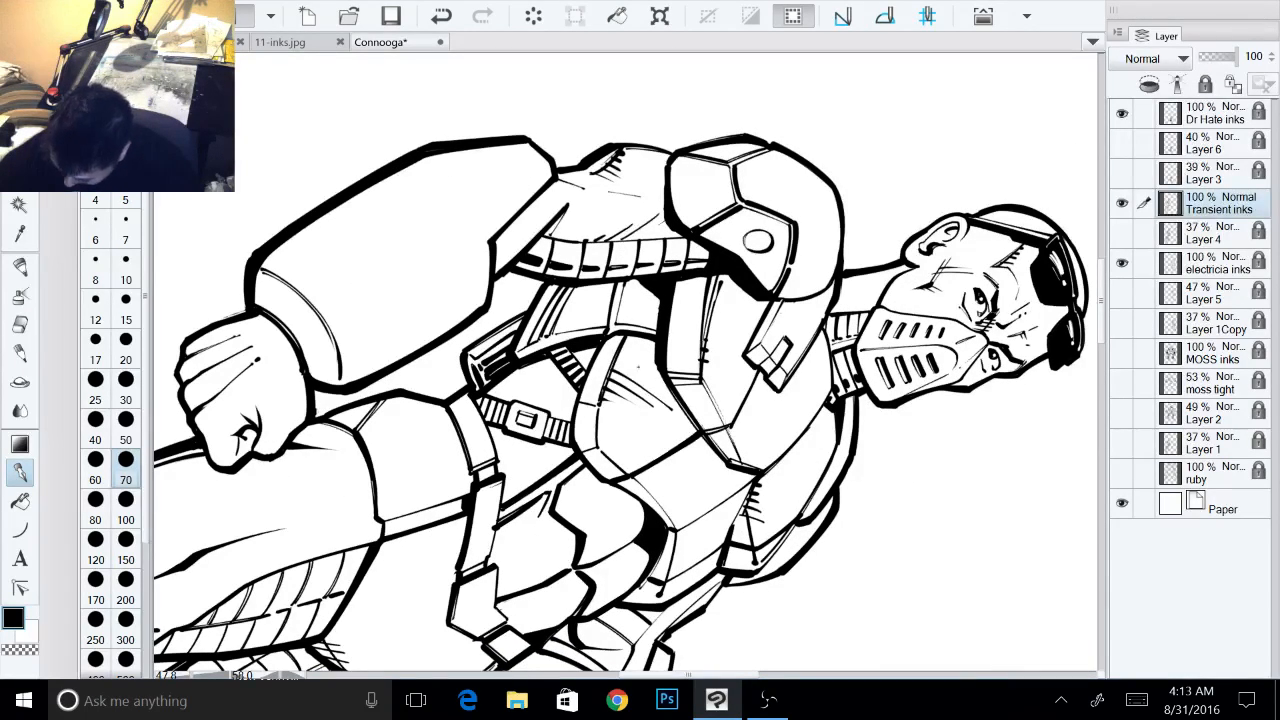
pyautogui.moveTo(616, 358)
pyautogui.mouseDown()
pyautogui.moveTo(650, 378)
pyautogui.moveTo(636, 360)
pyautogui.moveTo(662, 372)
pyautogui.moveTo(650, 346)
pyautogui.mouseUp()
pyautogui.moveTo(642, 340); pyautogui.dragTo(662, 348)
pyautogui.moveTo(650, 430); pyautogui.dragTo(650, 310)
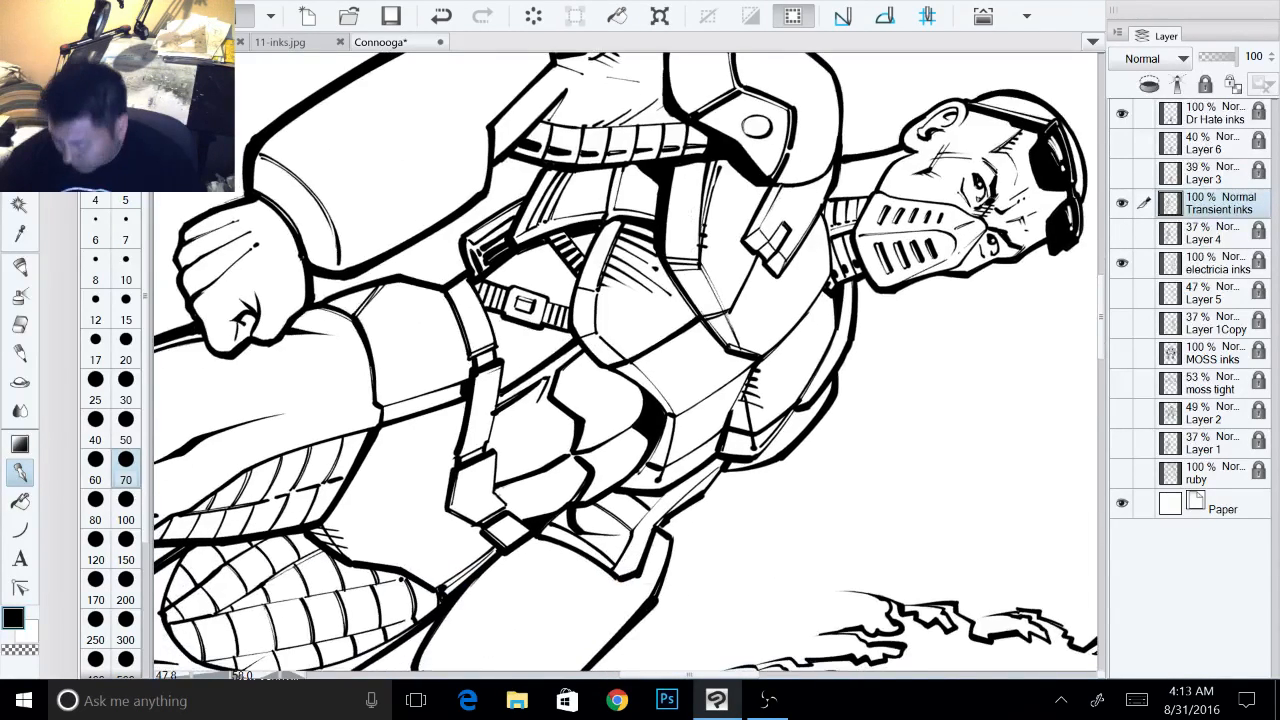
# - Extend the left-hand rib plate's hatching with short ticks and dots toward its lower rim
pyautogui.moveTo(776, 415); pyautogui.dragTo(781, 334)
pyautogui.moveTo(600, 370); pyautogui.dragTo(671, 337)
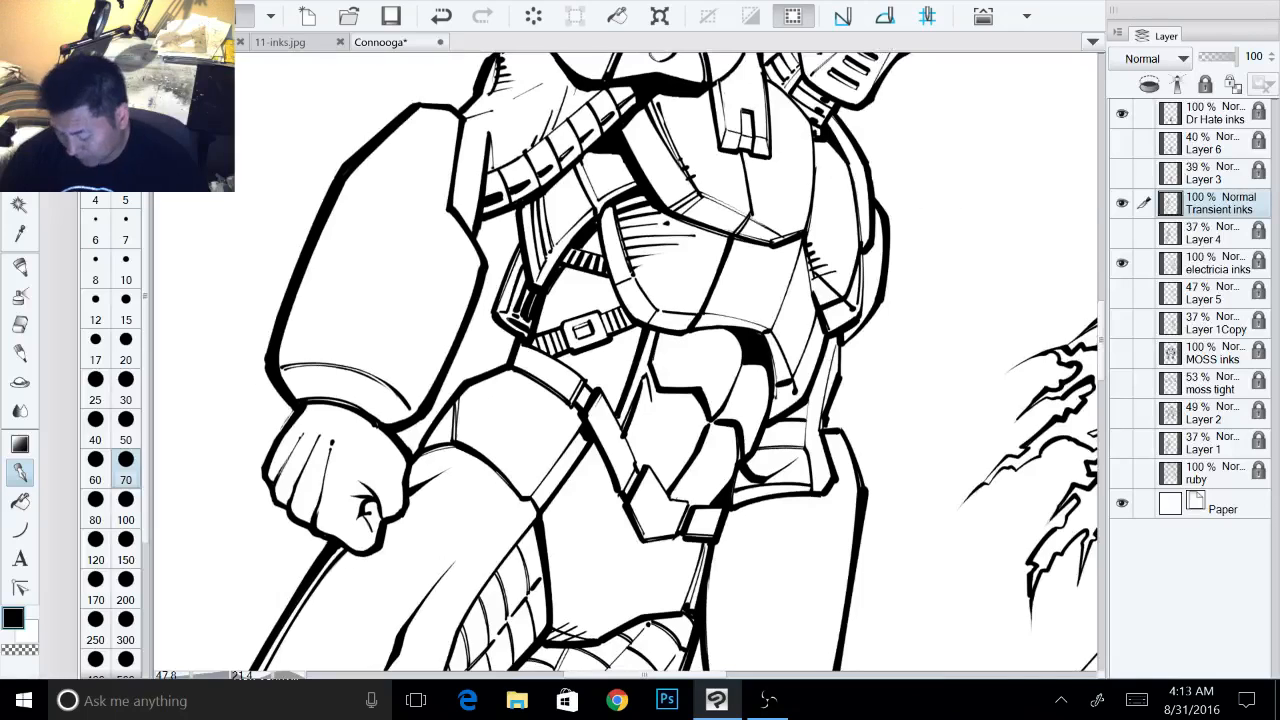
pyautogui.moveTo(700, 480); pyautogui.dragTo(738, 445)
pyautogui.moveTo(600, 370); pyautogui.dragTo(670, 399)
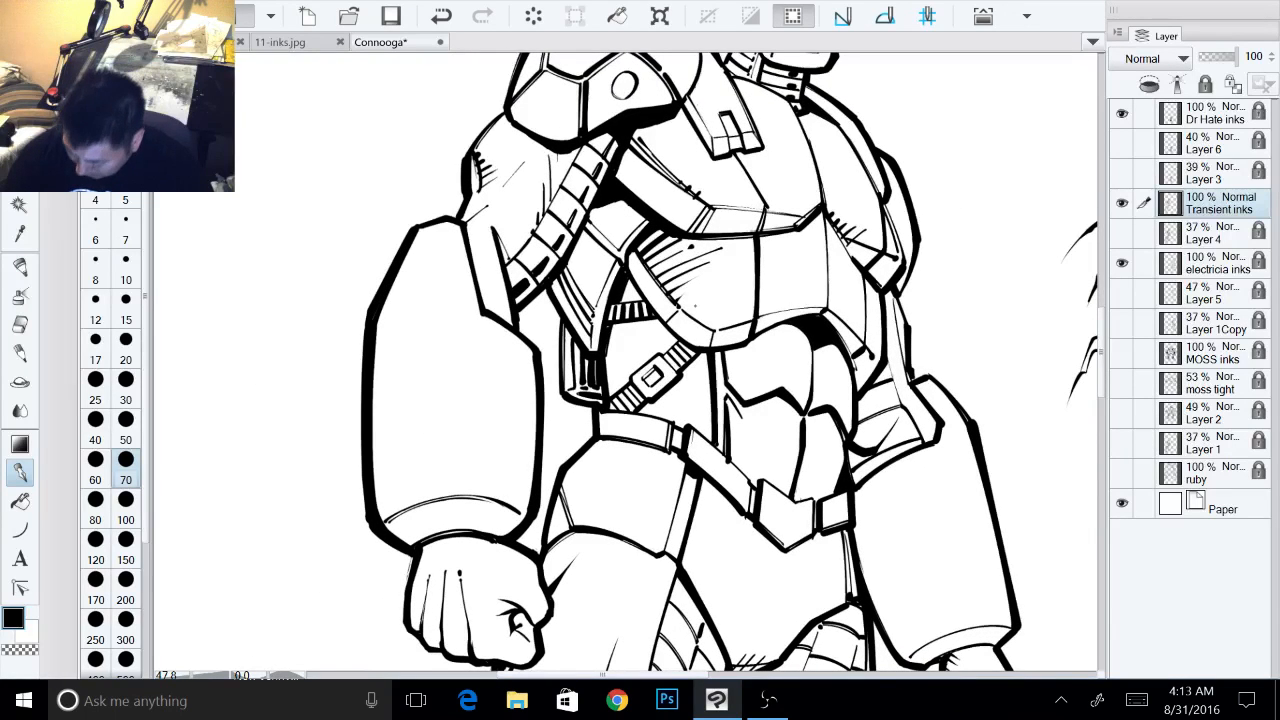
pyautogui.moveTo(694, 319)
pyautogui.mouseDown()
pyautogui.moveTo(710, 304)
pyautogui.moveTo(717, 313)
pyautogui.mouseUp()
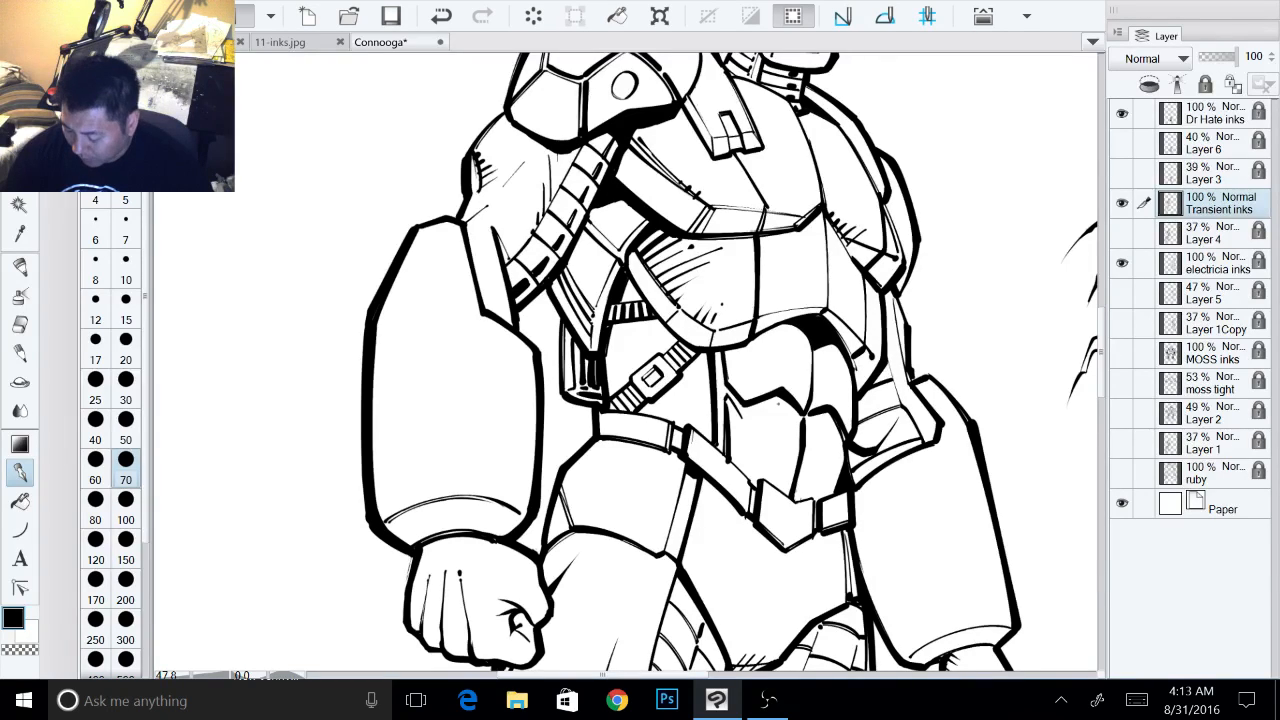
# - Hatch the inner elbow folds of the right-hand arm and add short ticks along the adjoining forearm guard rim
pyautogui.moveTo(912, 308); pyautogui.dragTo(740, 308)
pyautogui.moveTo(810, 360); pyautogui.dragTo(751, 251)
pyautogui.keyDown('ctrl'); pyautogui.click(866, 358); pyautogui.keyUp('ctrl')
pyautogui.moveTo(866, 340); pyautogui.dragTo(868, 492)
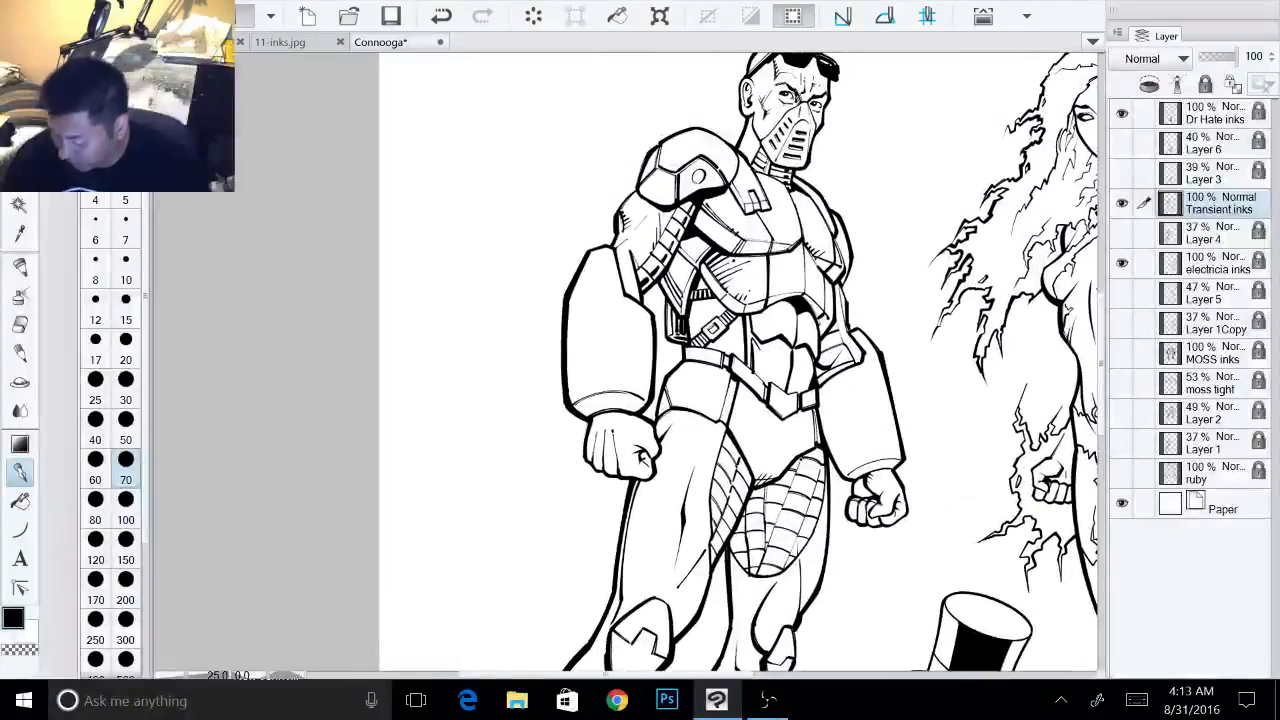
pyautogui.moveTo(888, 347); pyautogui.dragTo(918, 363)
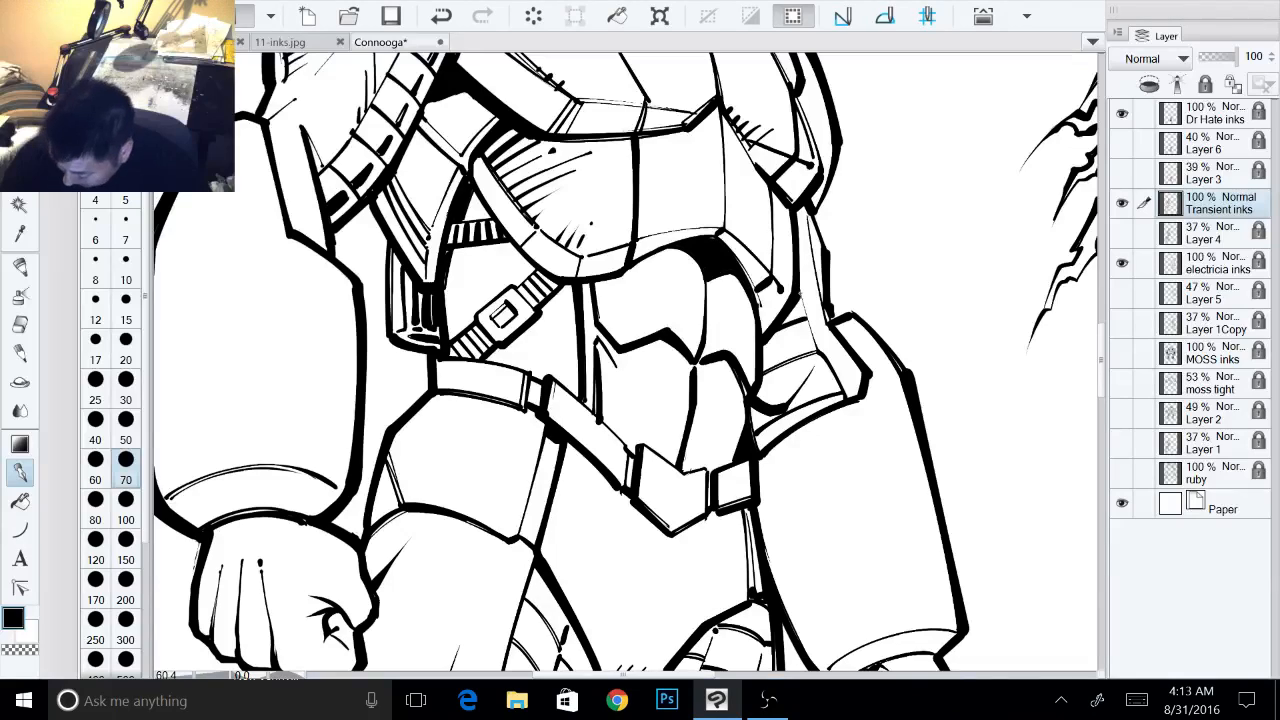
pyautogui.moveTo(800, 289); pyautogui.dragTo(817, 349)
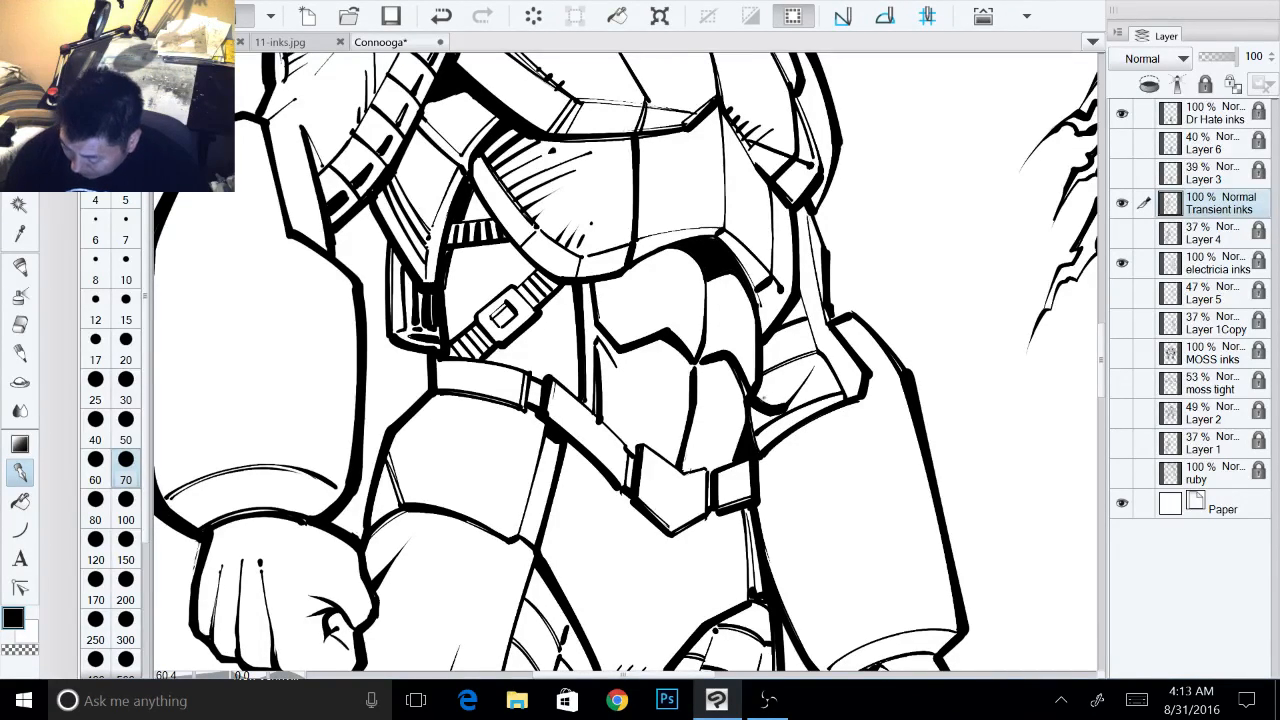
pyautogui.moveTo(758, 404); pyautogui.dragTo(793, 381)
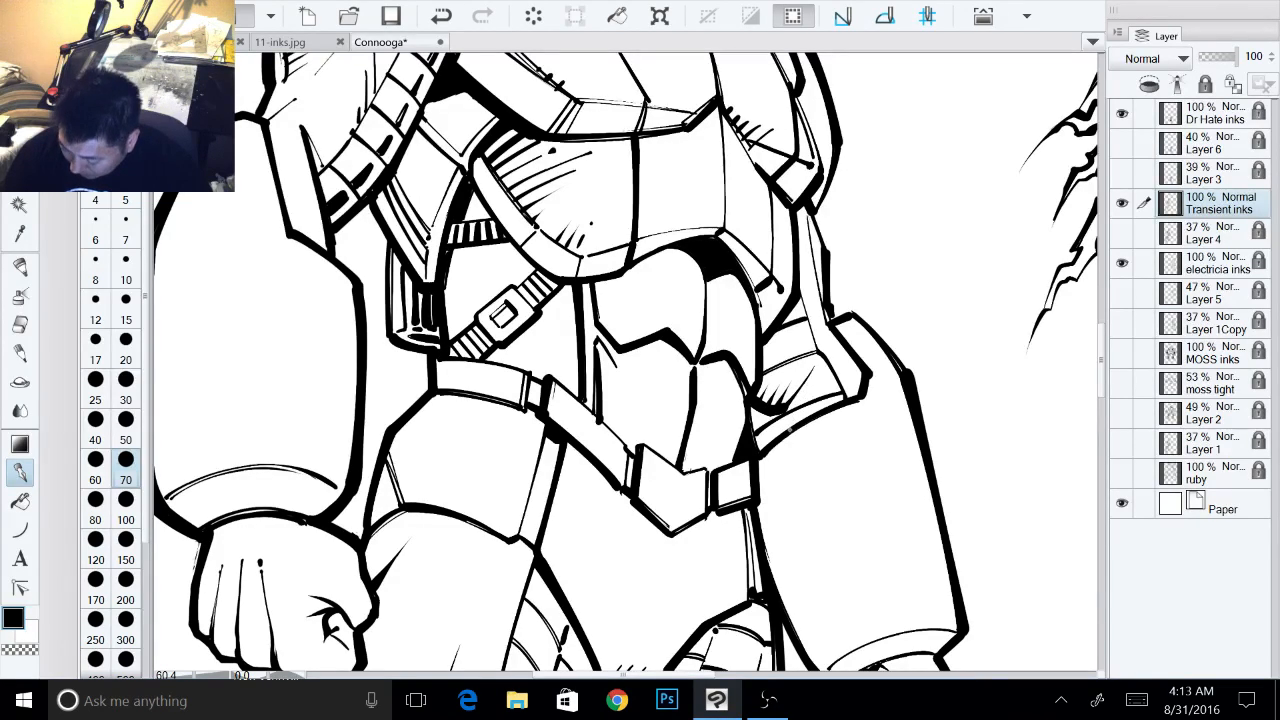
pyautogui.moveTo(787, 433); pyautogui.dragTo(795, 417)
pyautogui.moveTo(797, 407); pyautogui.dragTo(813, 371)
pyautogui.moveTo(793, 429)
pyautogui.mouseDown()
pyautogui.moveTo(817, 379)
pyautogui.moveTo(808, 409)
pyautogui.mouseUp()
# - Ink thin jagged contour lines parallel to the abdominal plate edges, on both the upper and lower rows
pyautogui.press('x')
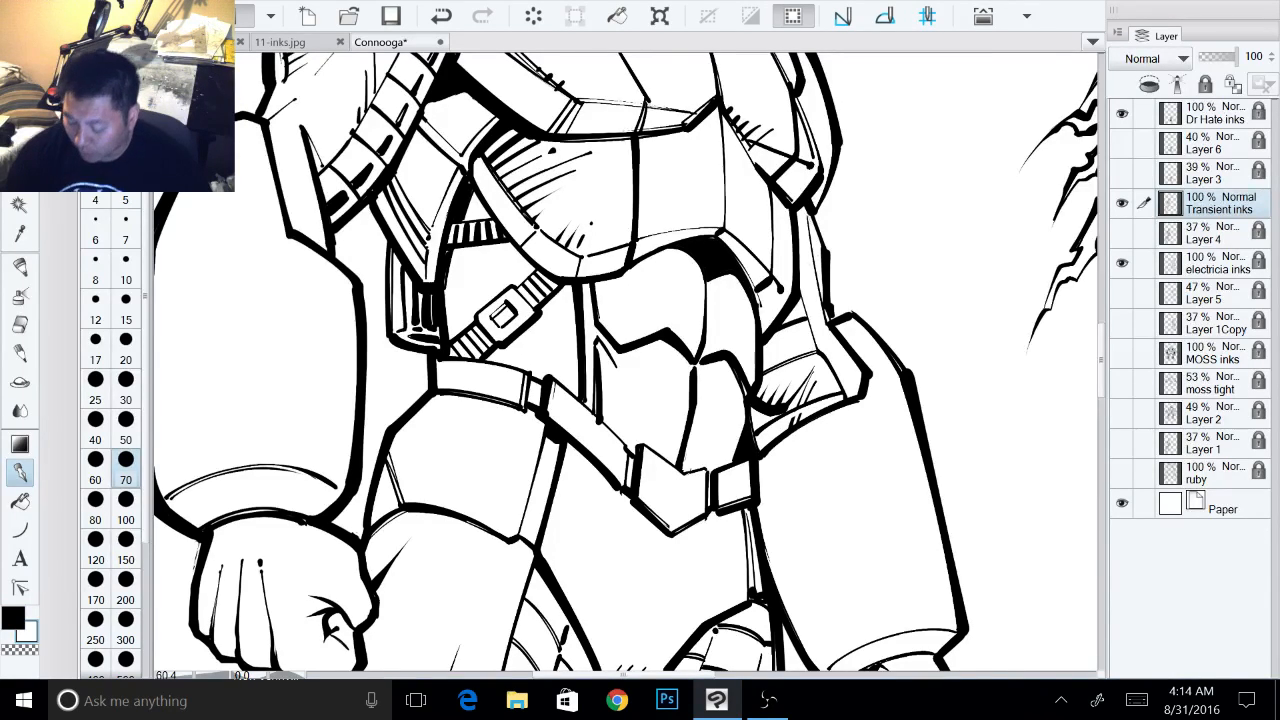
pyautogui.moveTo(626, 361); pyautogui.dragTo(678, 385)
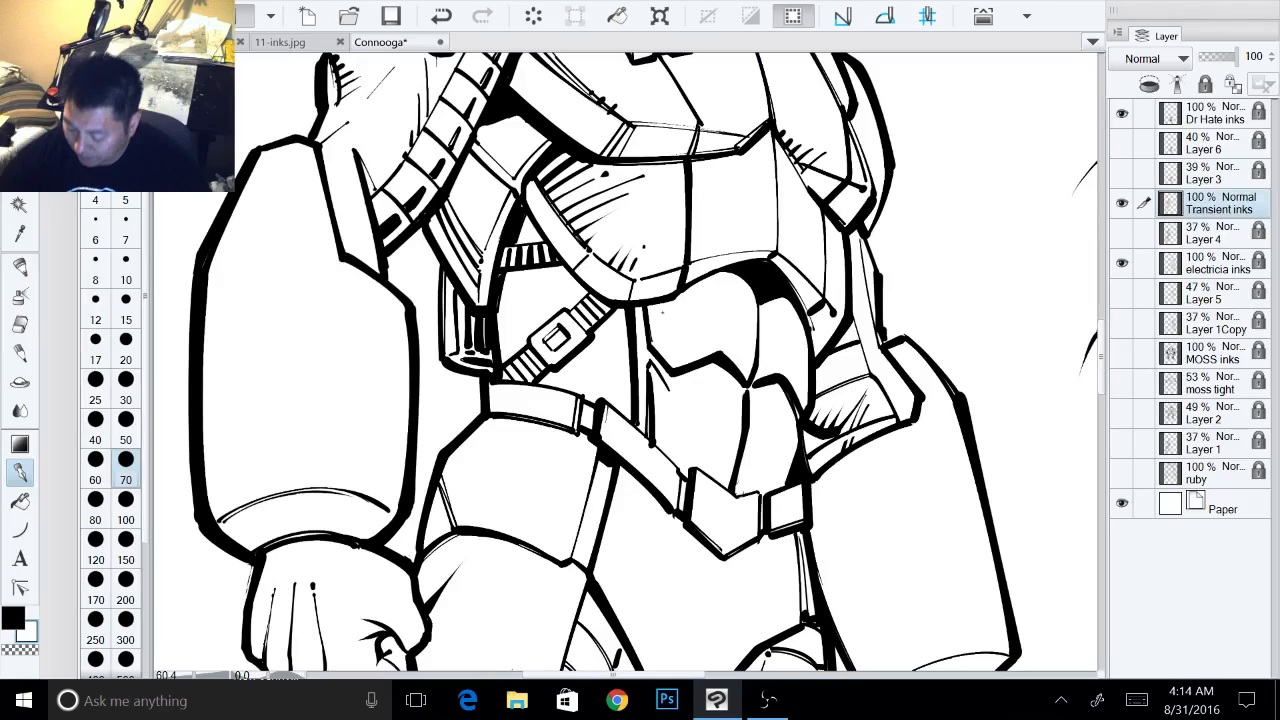
pyautogui.press('x')
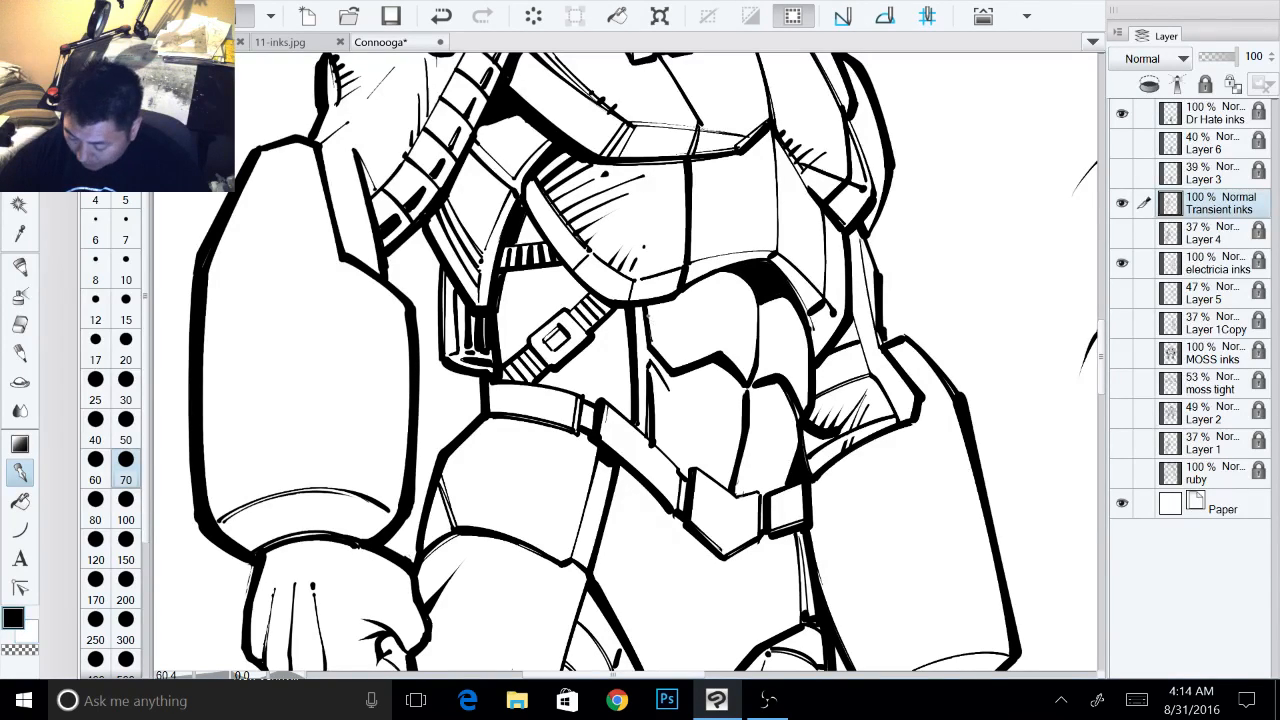
pyautogui.moveTo(654, 328)
pyautogui.mouseDown()
pyautogui.moveTo(674, 346)
pyautogui.moveTo(664, 334)
pyautogui.mouseUp()
pyautogui.moveTo(666, 336)
pyautogui.mouseDown()
pyautogui.moveTo(682, 350)
pyautogui.moveTo(708, 336)
pyautogui.moveTo(746, 378)
pyautogui.moveTo(784, 364)
pyautogui.moveTo(802, 410)
pyautogui.mouseUp()
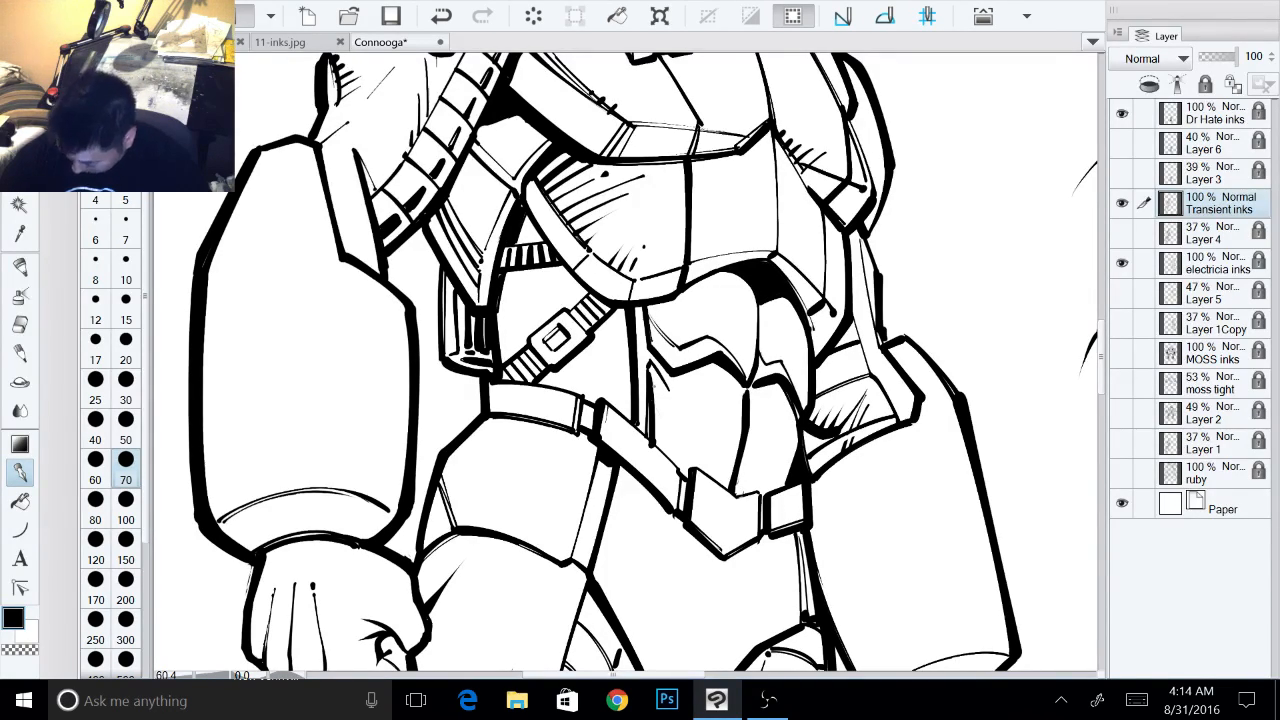
pyautogui.moveTo(648, 378)
pyautogui.mouseDown()
pyautogui.moveTo(730, 482)
pyautogui.moveTo(759, 449)
pyautogui.moveTo(787, 489)
pyautogui.mouseUp()
pyautogui.moveTo(760, 440); pyautogui.dragTo(784, 452)
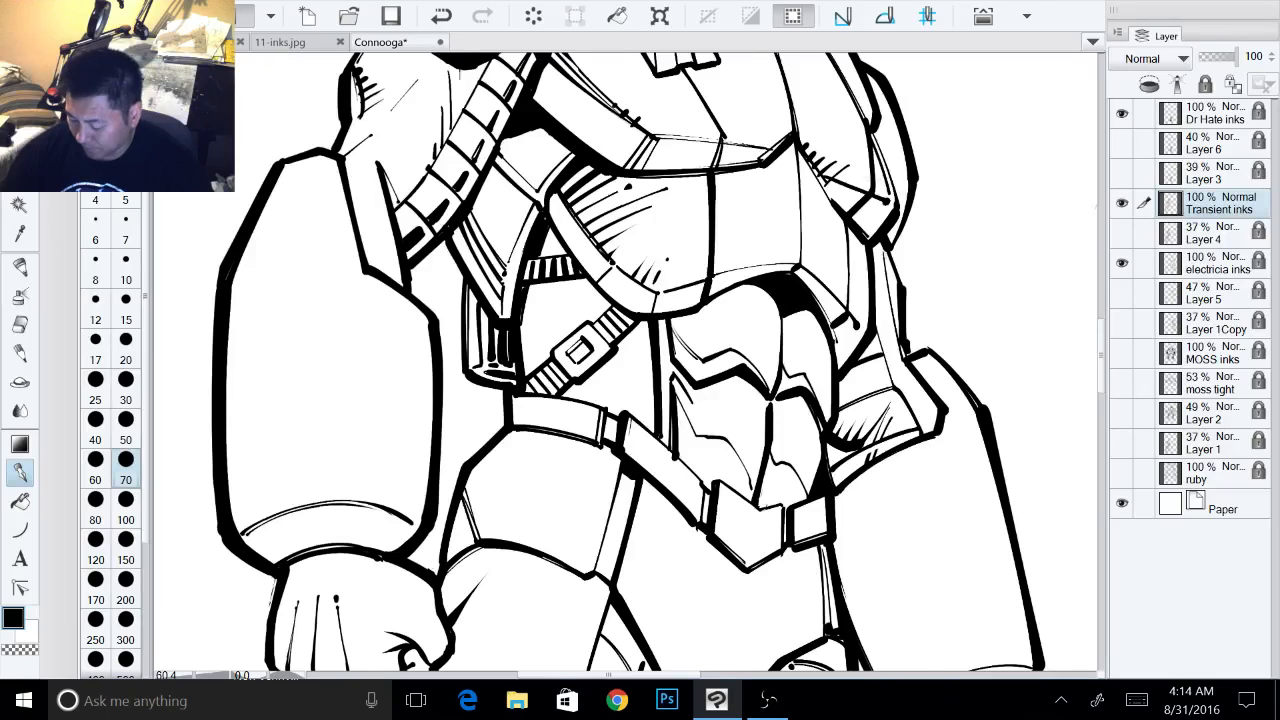
# - Hatch the lower edge of the upper left abdominal plate with short vertical strokes
pyautogui.moveTo(806, 570); pyautogui.dragTo(875, 444)
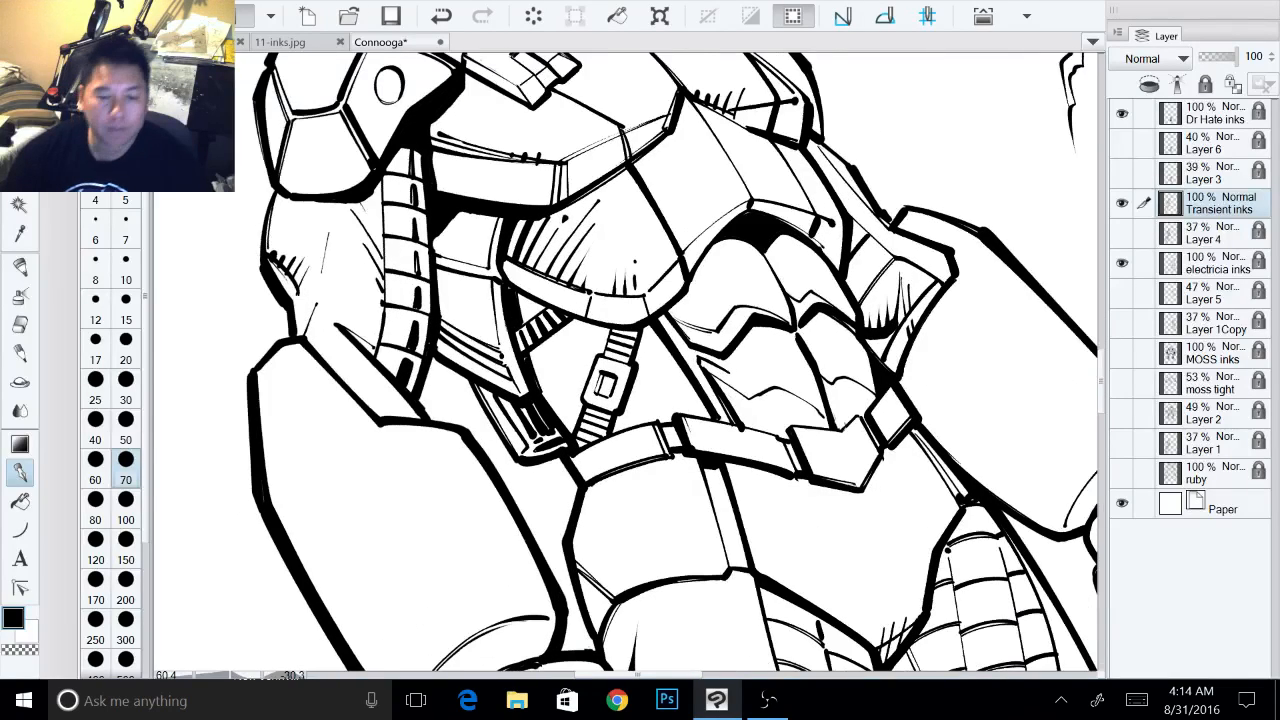
pyautogui.moveTo(740, 420); pyautogui.dragTo(774, 400)
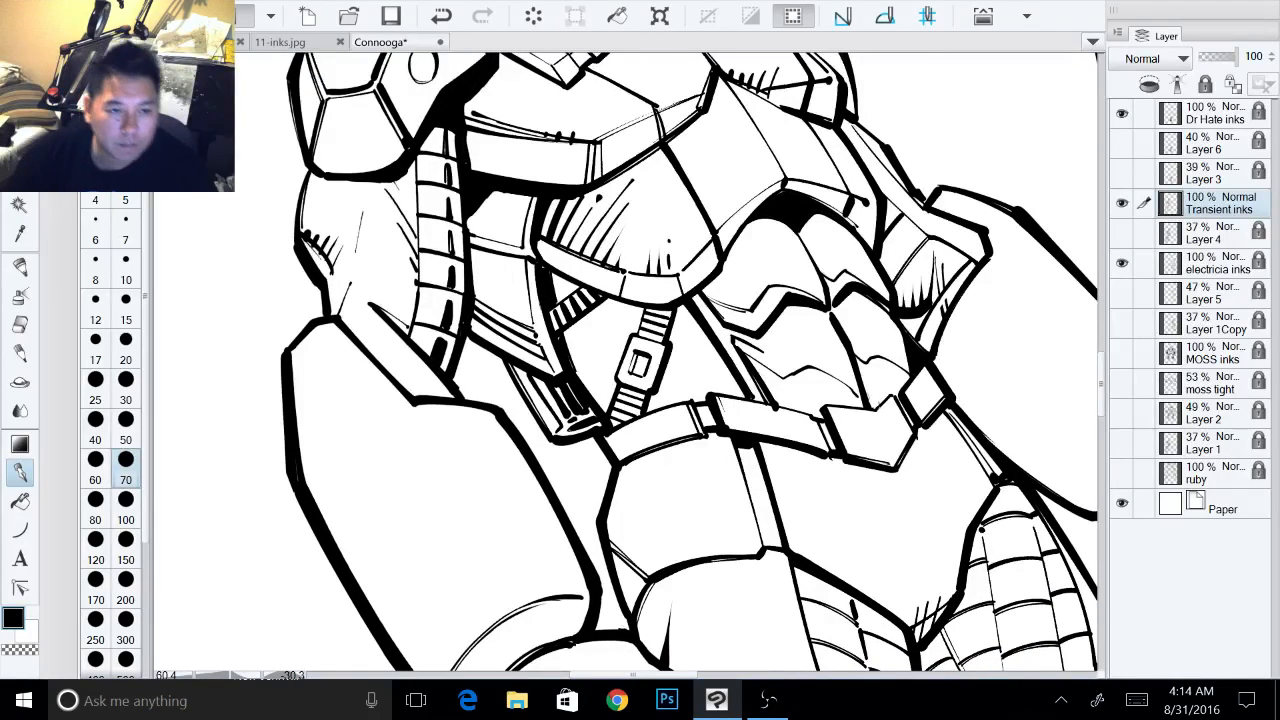
pyautogui.moveTo(680, 390); pyautogui.dragTo(712, 401)
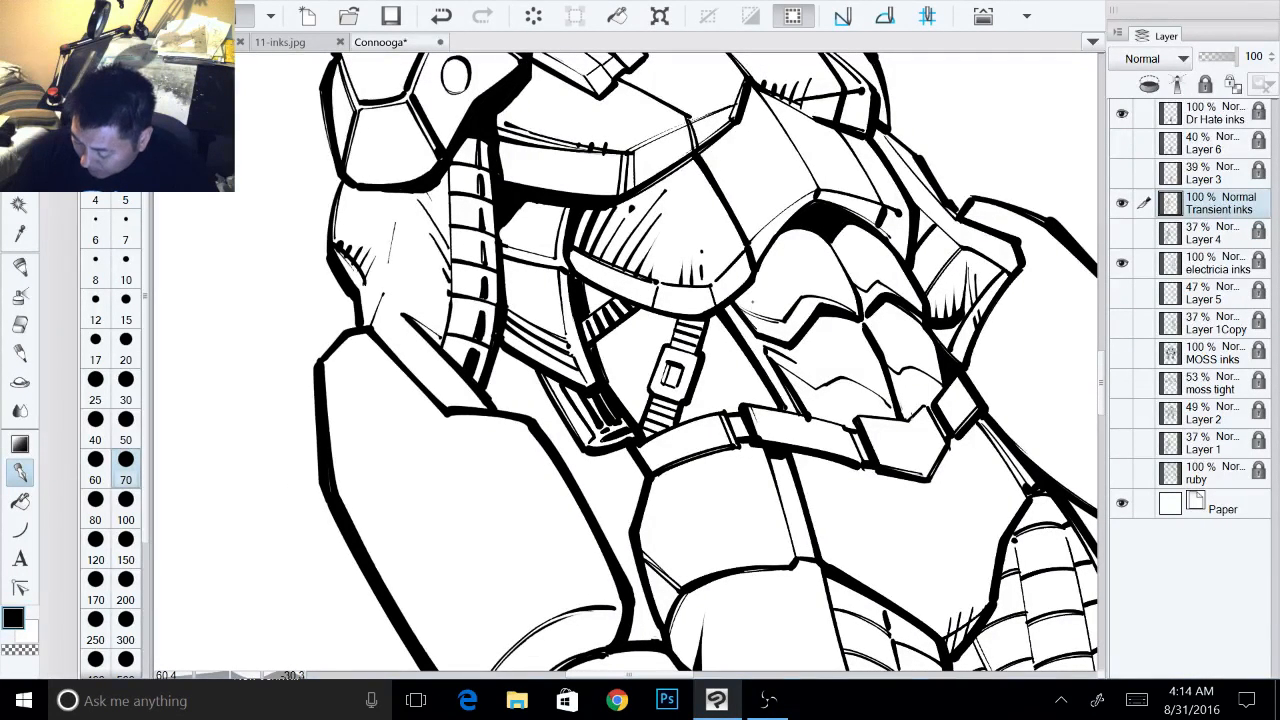
pyautogui.moveTo(756, 300)
pyautogui.mouseDown()
pyautogui.moveTo(760, 342)
pyautogui.moveTo(791, 338)
pyautogui.moveTo(798, 316)
pyautogui.mouseUp()
pyautogui.moveTo(819, 294); pyautogui.dragTo(812, 300)
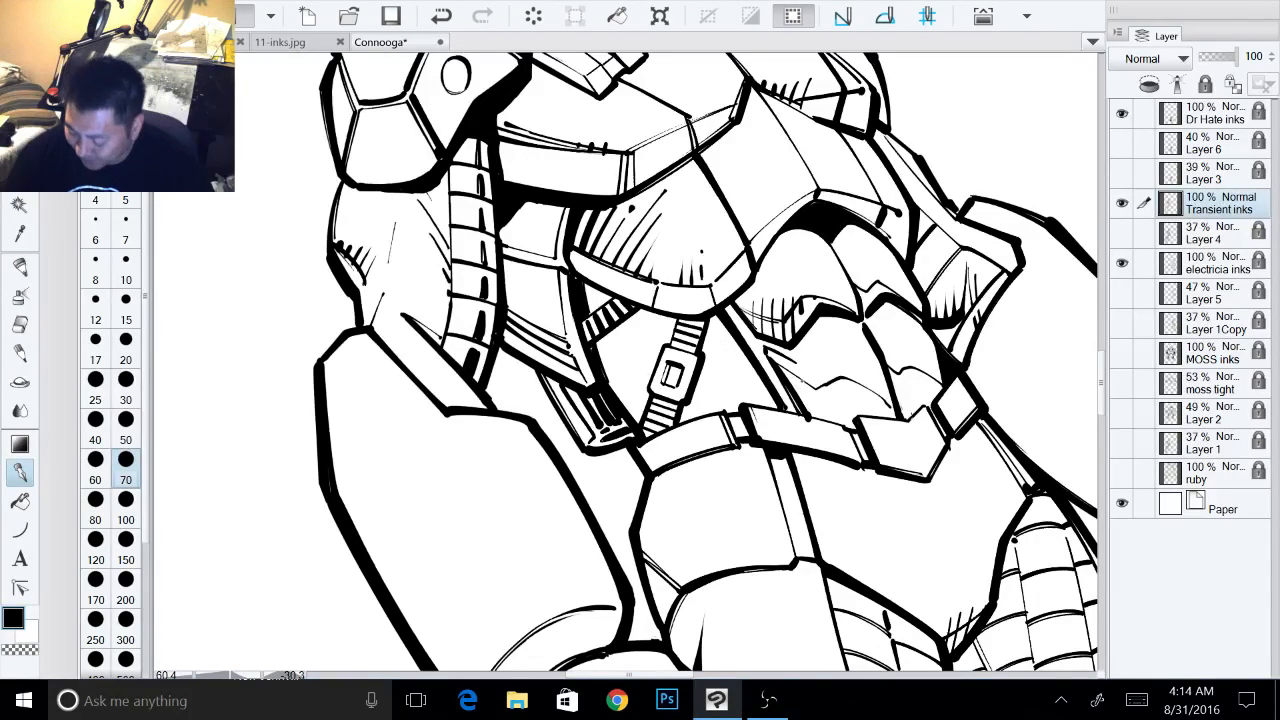
# - Hatch the lower pair of abdominal plates with short vertical strokes beneath their jagged contour lines
pyautogui.moveTo(788, 362)
pyautogui.mouseDown()
pyautogui.moveTo(782, 380)
pyautogui.moveTo(806, 414)
pyautogui.moveTo(840, 391)
pyautogui.mouseUp()
pyautogui.moveTo(870, 269)
pyautogui.mouseDown()
pyautogui.moveTo(863, 313)
pyautogui.moveTo(882, 293)
pyautogui.mouseUp()
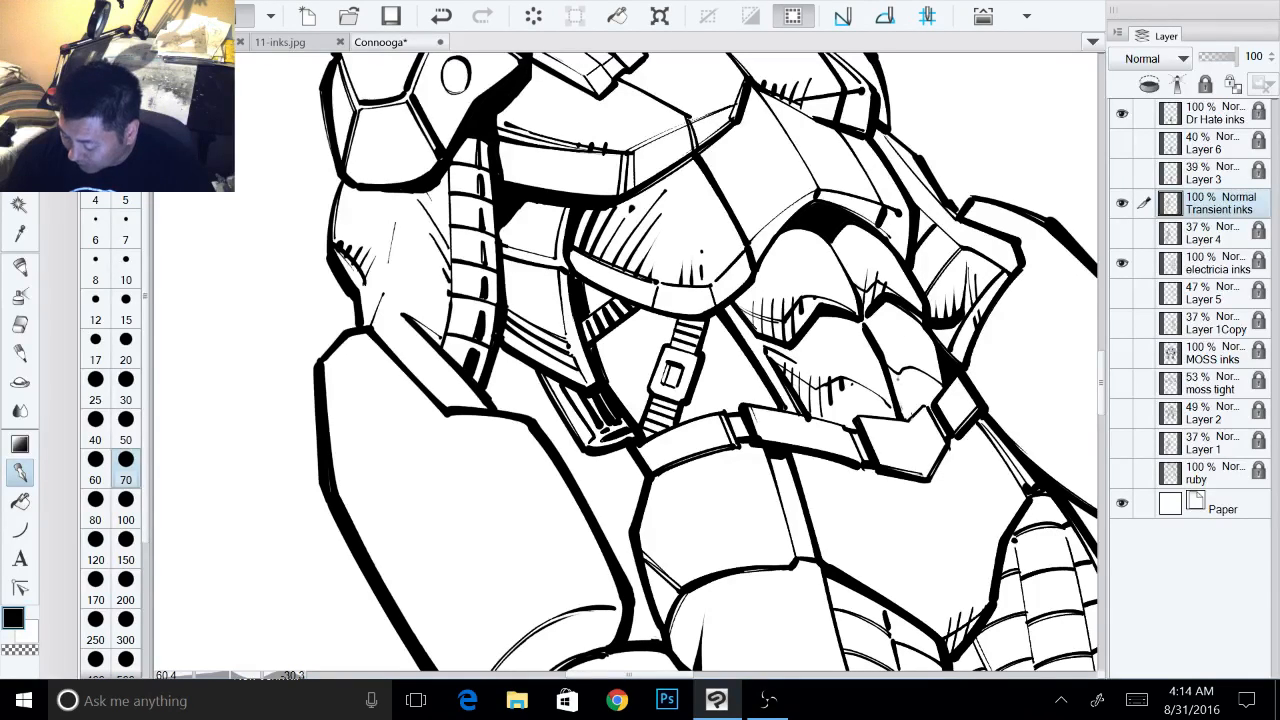
pyautogui.moveTo(901, 370)
pyautogui.mouseDown()
pyautogui.moveTo(896, 410)
pyautogui.moveTo(905, 424)
pyautogui.moveTo(926, 400)
pyautogui.moveTo(924, 412)
pyautogui.mouseUp()
pyautogui.moveTo(940, 380); pyautogui.dragTo(932, 396)
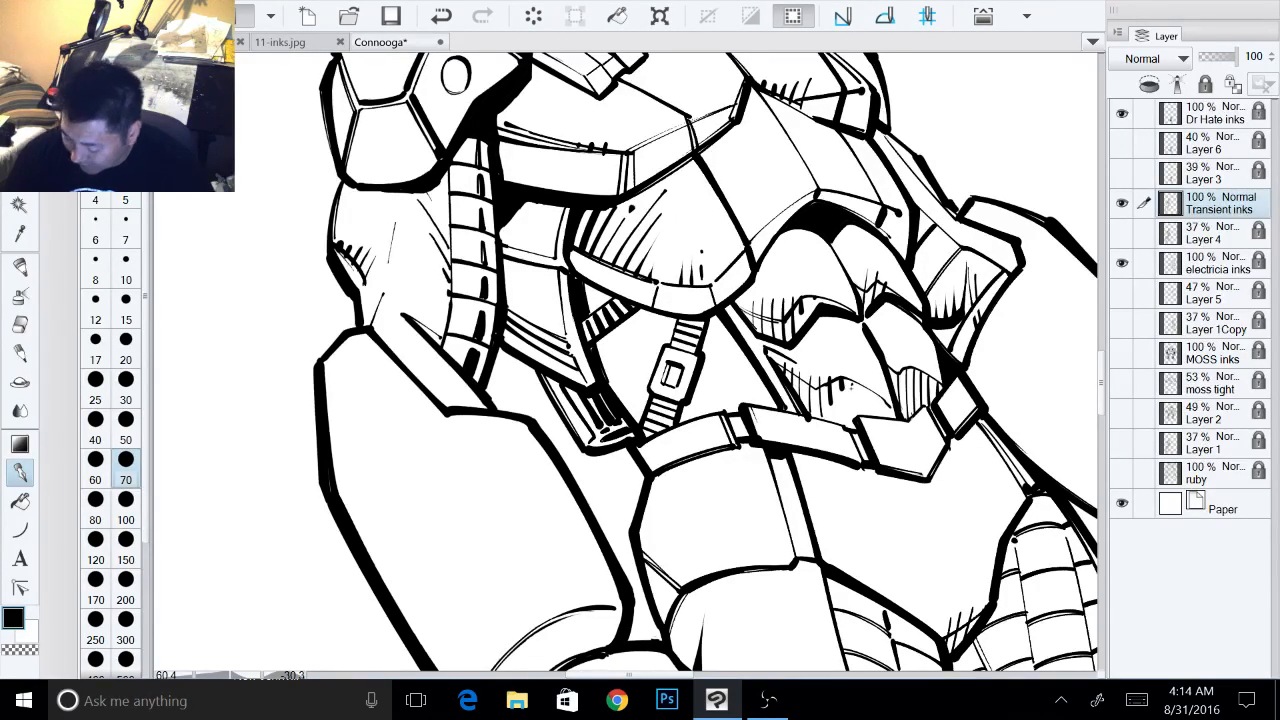
# - Crosshatch the outer edge and contour of the lower left abdominal plate, and thicken the lower right plate's jagged contour
pyautogui.moveTo(853, 380); pyautogui.dragTo(759, 407)
pyautogui.moveTo(850, 300); pyautogui.dragTo(830, 471)
pyautogui.press('x')
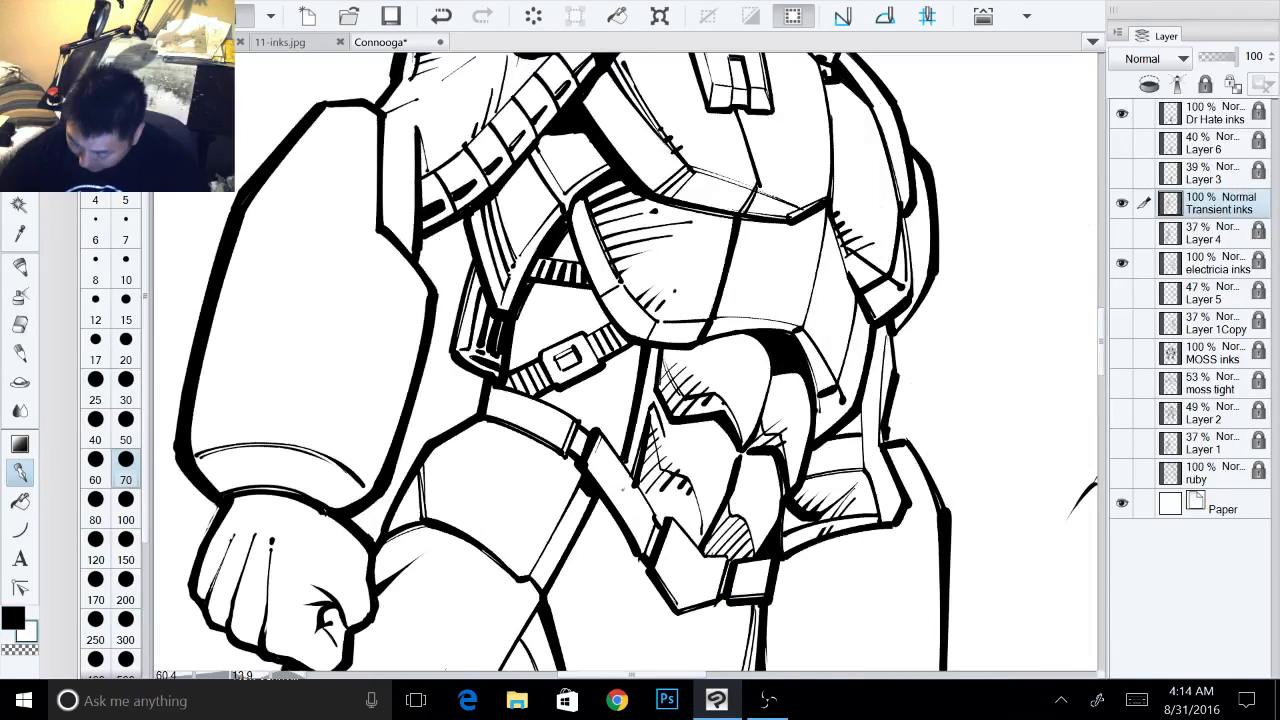
pyautogui.press('x')
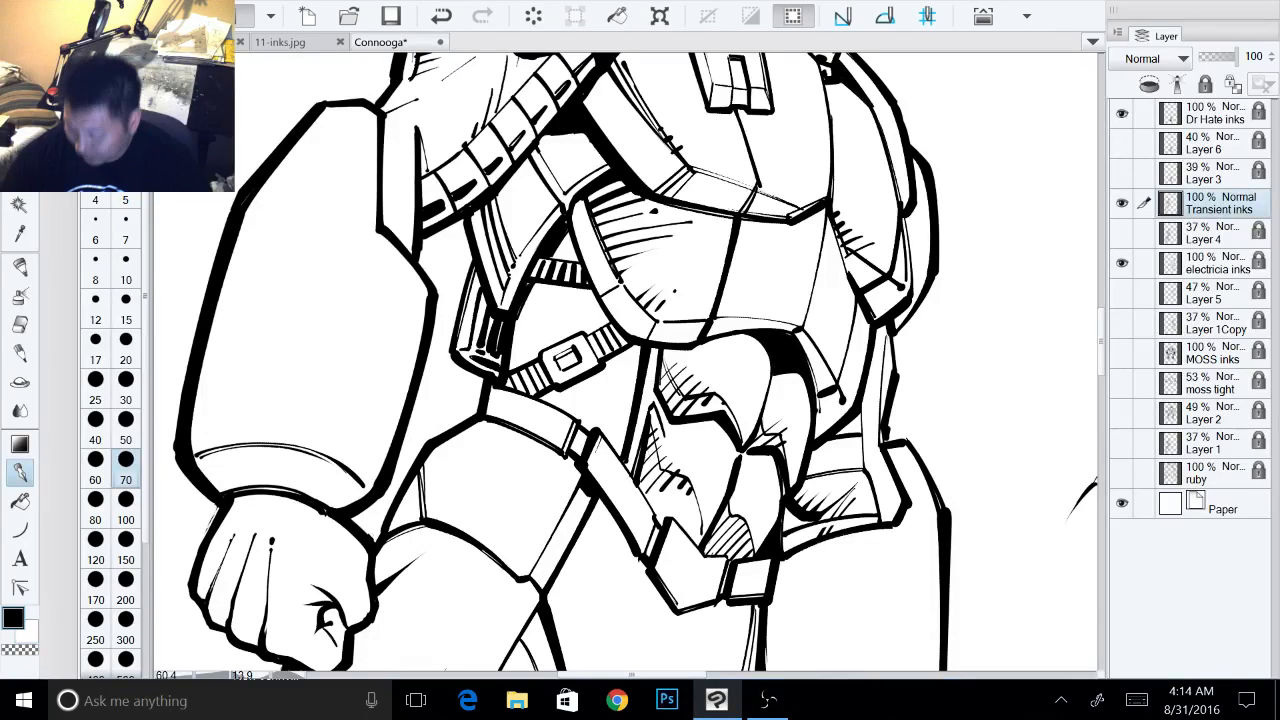
pyautogui.moveTo(650, 416)
pyautogui.mouseDown()
pyautogui.moveTo(663, 471)
pyautogui.moveTo(653, 479)
pyautogui.moveTo(669, 482)
pyautogui.moveTo(693, 543)
pyautogui.mouseUp()
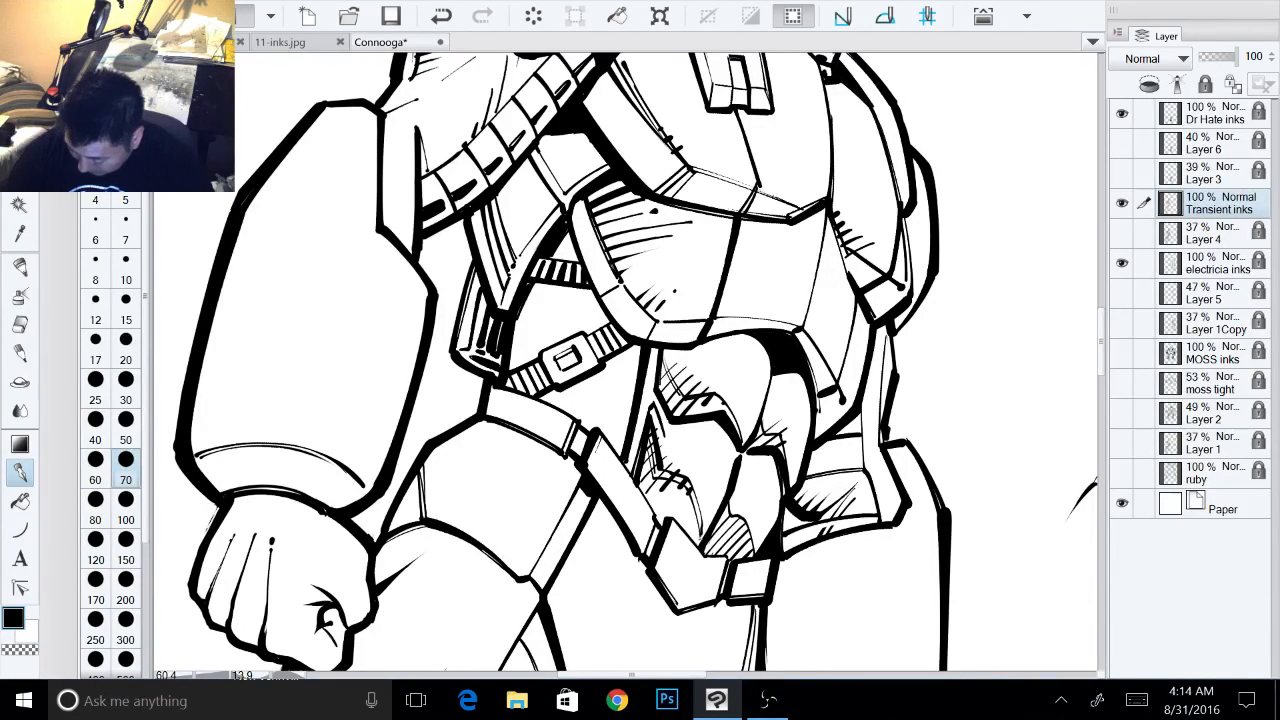
pyautogui.moveTo(731, 505)
pyautogui.mouseDown()
pyautogui.moveTo(724, 523)
pyautogui.moveTo(747, 529)
pyautogui.mouseUp()
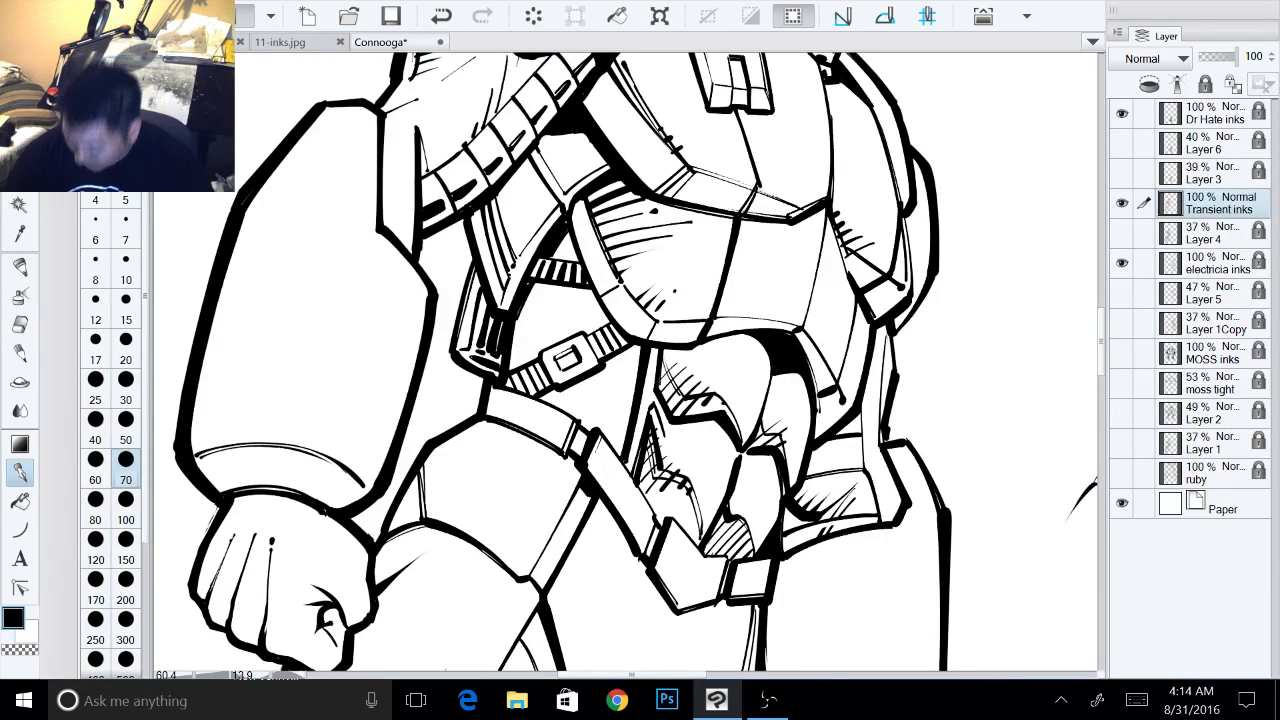
# - Add fine contour strokes beneath the chest plate near the side strap and on the upper right abdominal plate
pyautogui.moveTo(665, 350)
pyautogui.mouseDown()
pyautogui.moveTo(686, 390)
pyautogui.moveTo(729, 376)
pyautogui.moveTo(729, 347)
pyautogui.moveTo(750, 384)
pyautogui.moveTo(758, 331)
pyautogui.mouseUp()
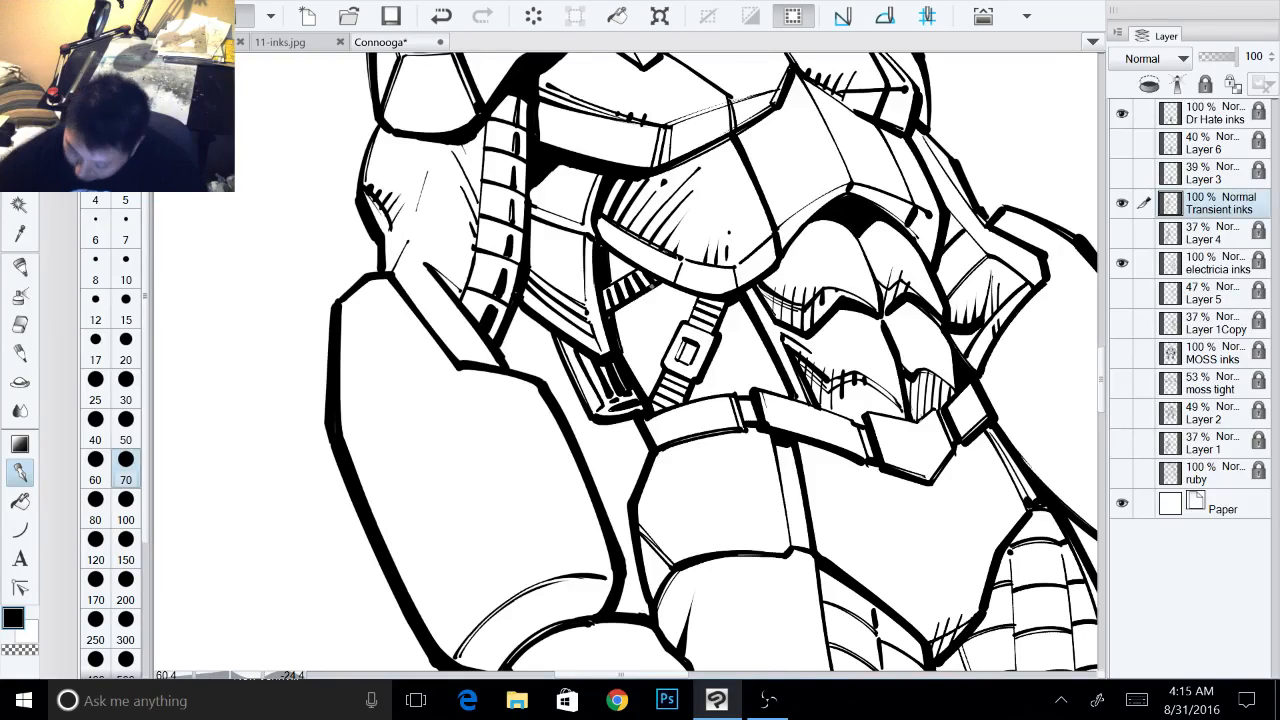
pyautogui.moveTo(653, 283); pyautogui.dragTo(691, 301)
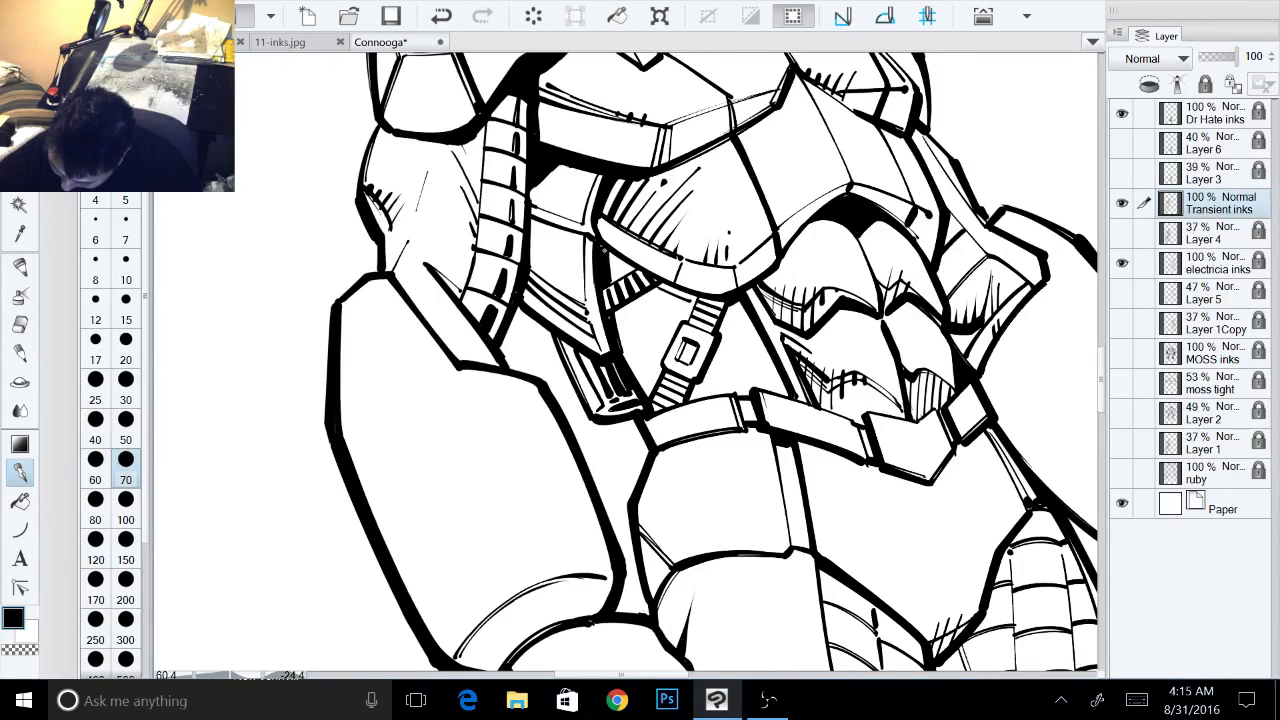
pyautogui.moveTo(604, 250)
pyautogui.mouseDown()
pyautogui.moveTo(698, 305)
pyautogui.moveTo(618, 364)
pyautogui.mouseUp()
pyautogui.moveTo(779, 126); pyautogui.dragTo(838, 178)
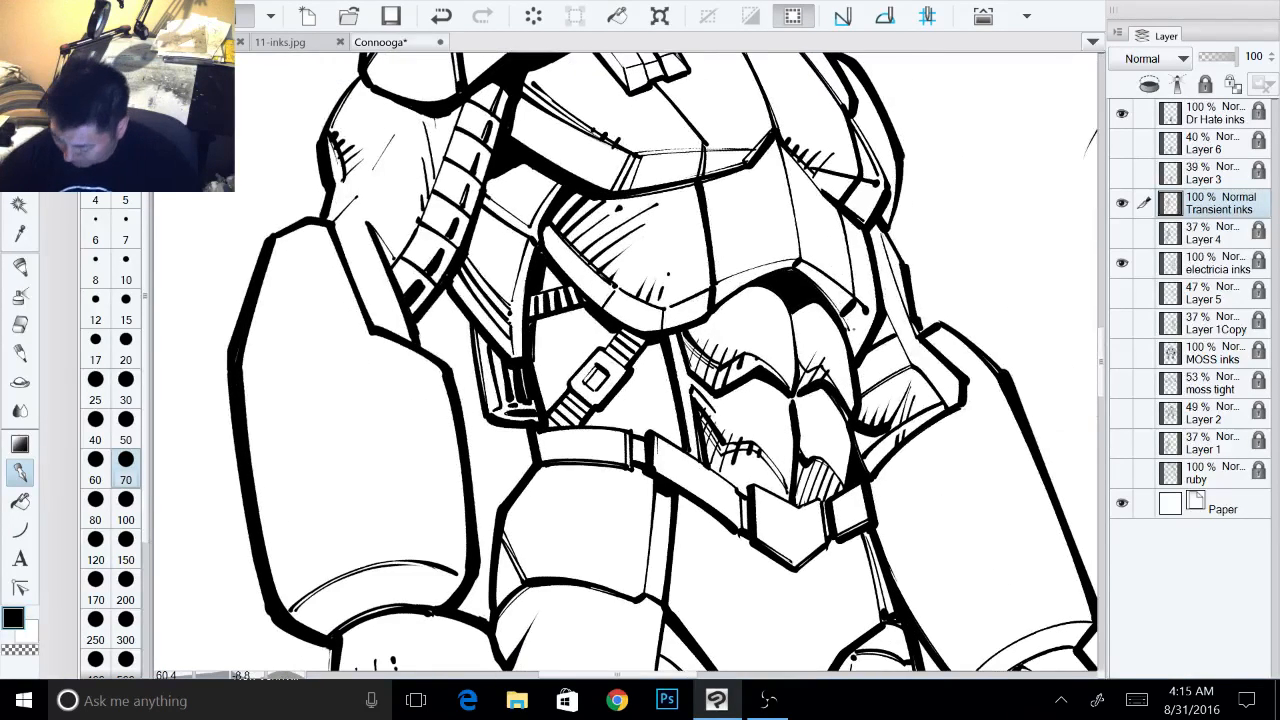
pyautogui.moveTo(816, 288)
pyautogui.mouseDown()
pyautogui.moveTo(852, 345)
pyautogui.moveTo(849, 332)
pyautogui.mouseUp()
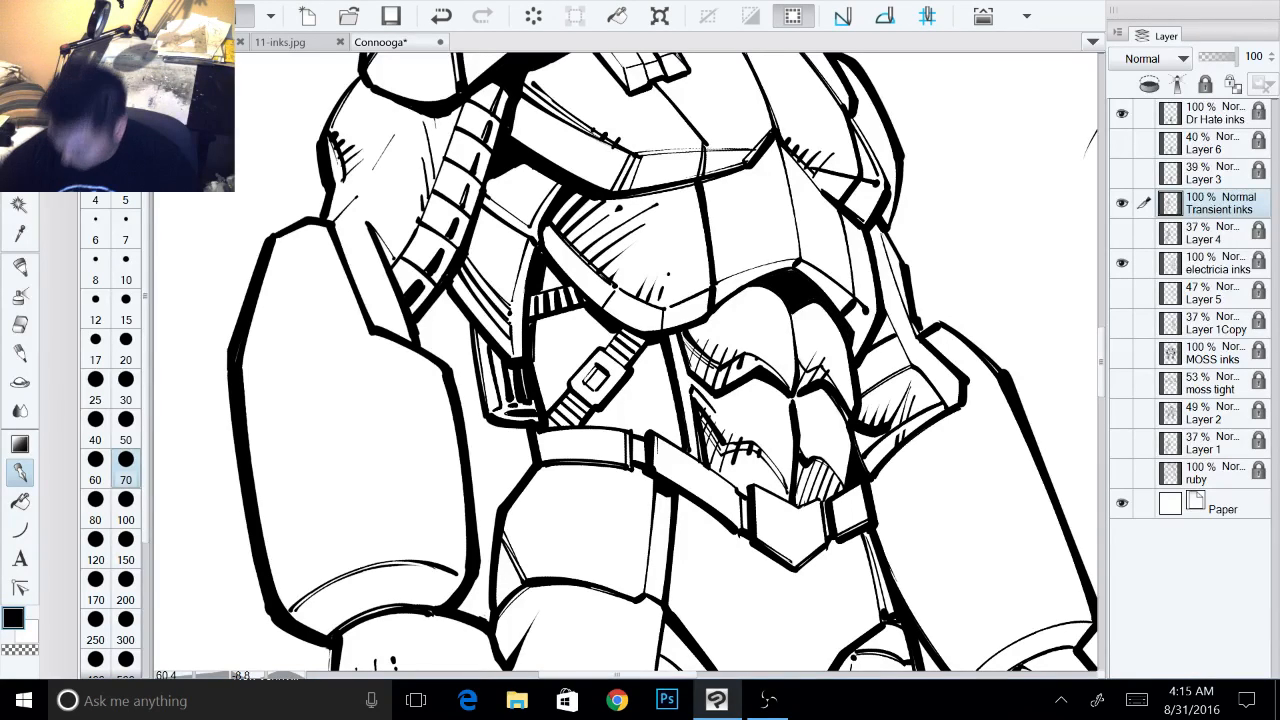
pyautogui.moveTo(720, 400); pyautogui.dragTo(633, 330)
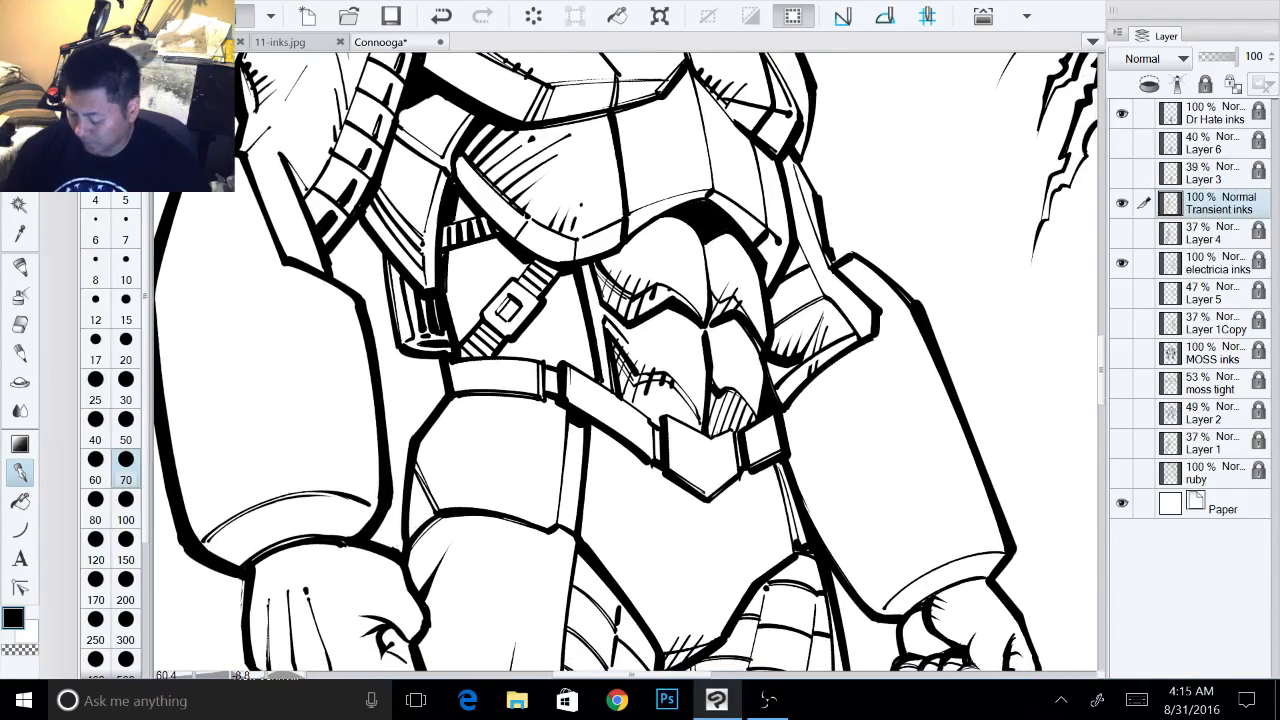
# - Ink dark accent strokes and extra hatching on the inner elbow segments of the right-hand arm, on the Transient inks layer
pyautogui.moveTo(792, 269); pyautogui.dragTo(804, 350)
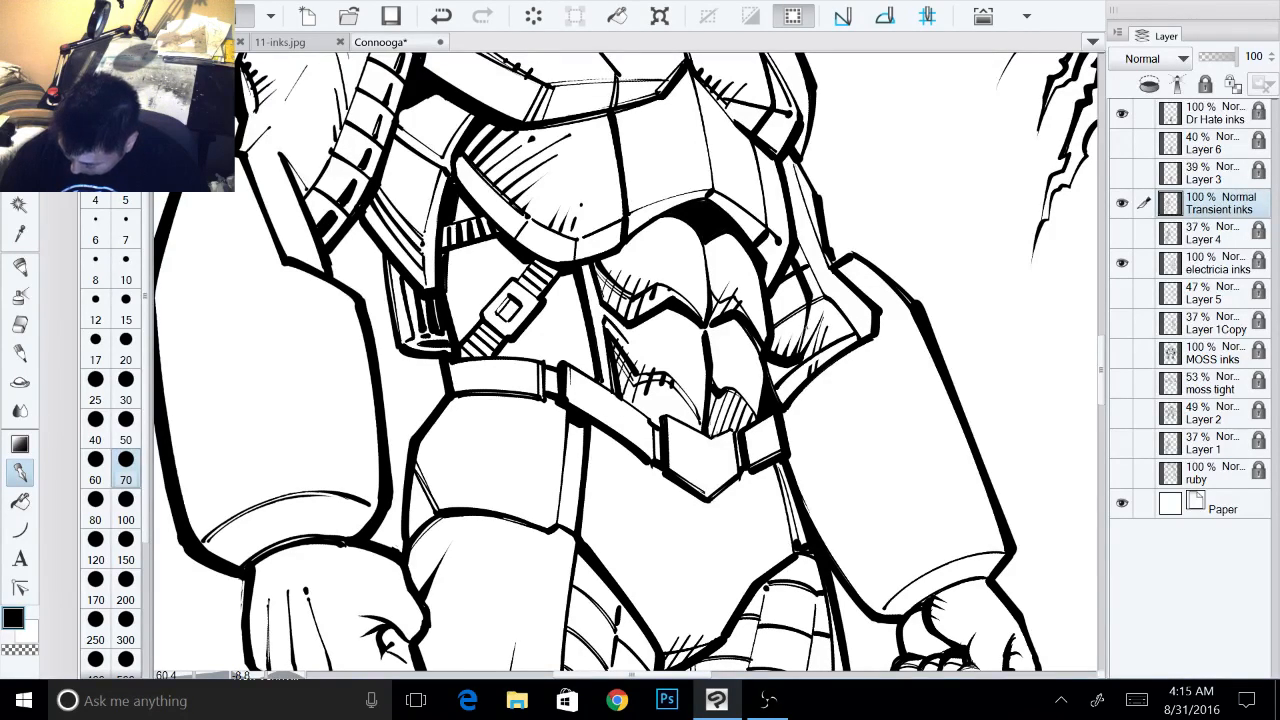
pyautogui.moveTo(794, 262)
pyautogui.mouseDown()
pyautogui.moveTo(805, 354)
pyautogui.moveTo(808, 272)
pyautogui.mouseUp()
pyautogui.press('x')
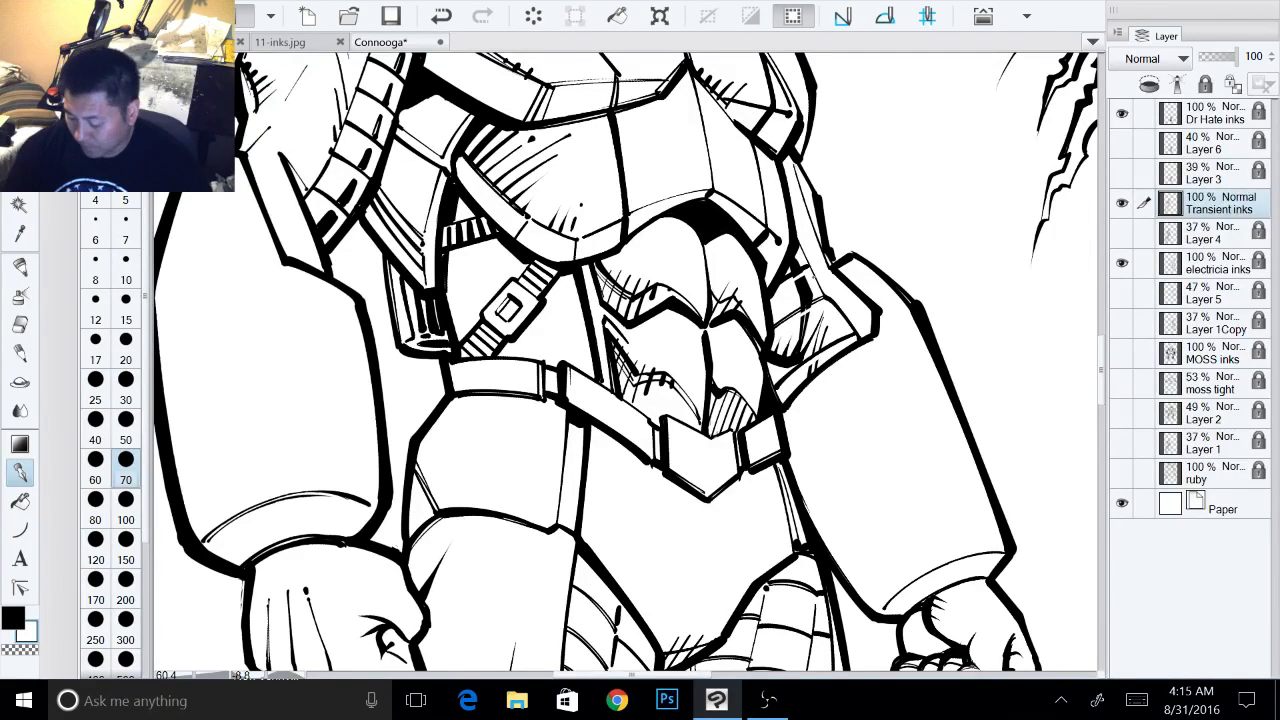
pyautogui.moveTo(875, 515); pyautogui.dragTo(899, 462)
pyautogui.hotkey('ctrl', '-')
pyautogui.moveTo(1000, 262); pyautogui.dragTo(918, 261)
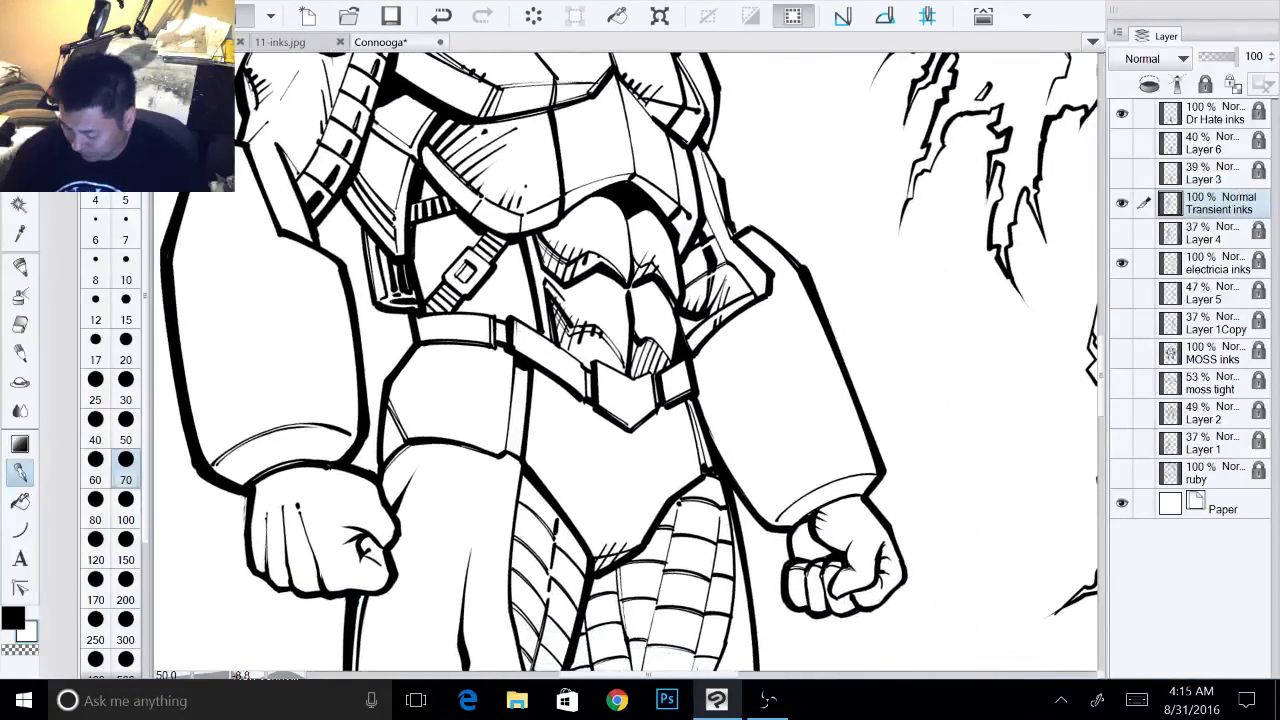
pyautogui.hotkey('alt', '[')
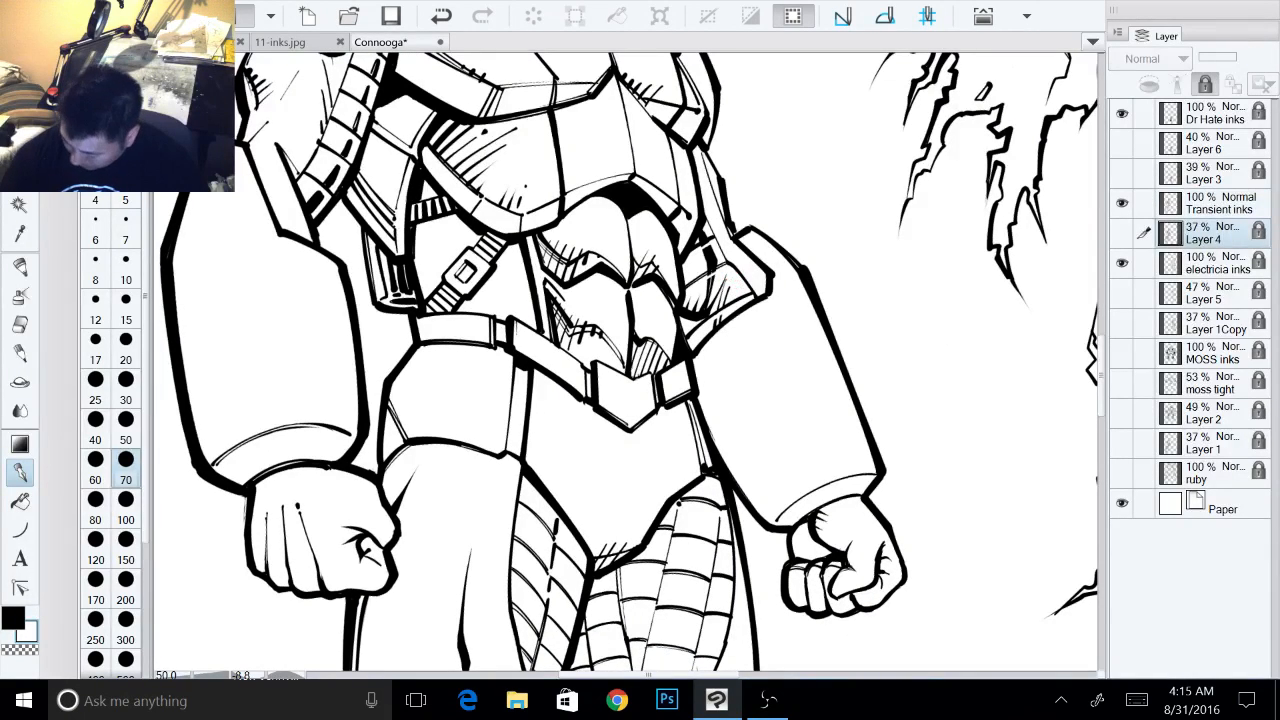
pyautogui.click(1234, 207)
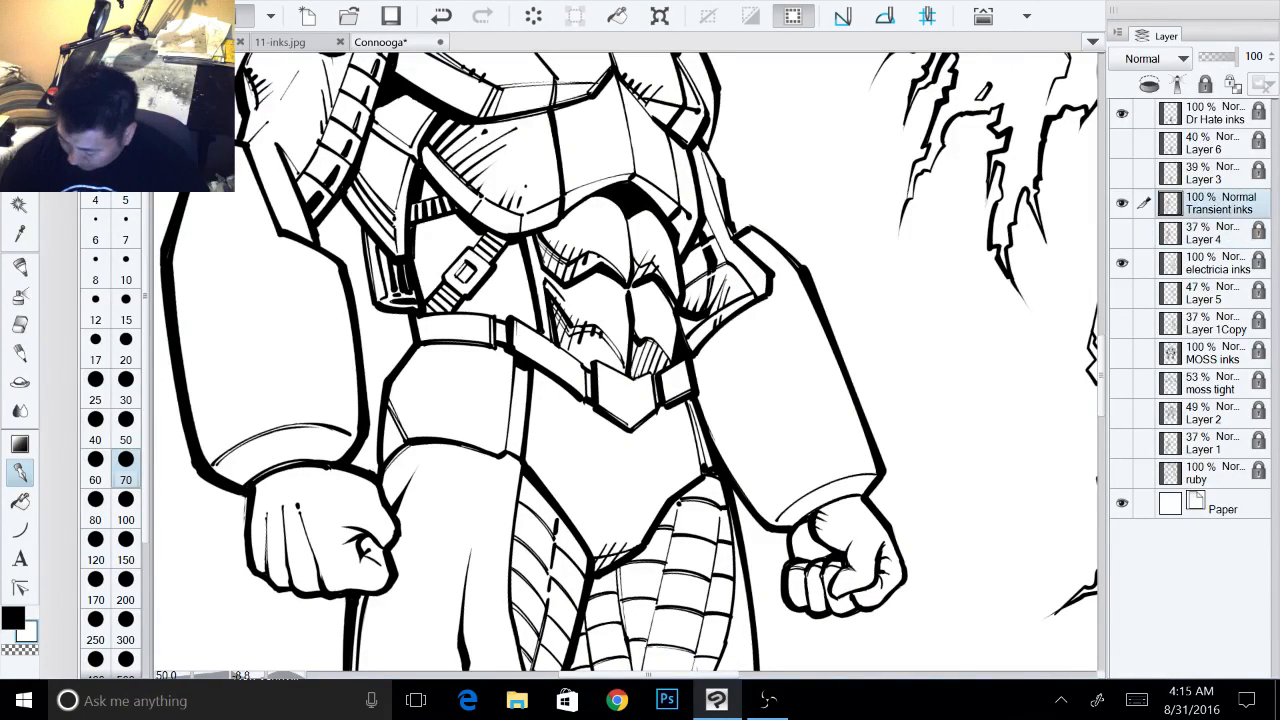
pyautogui.press('x')
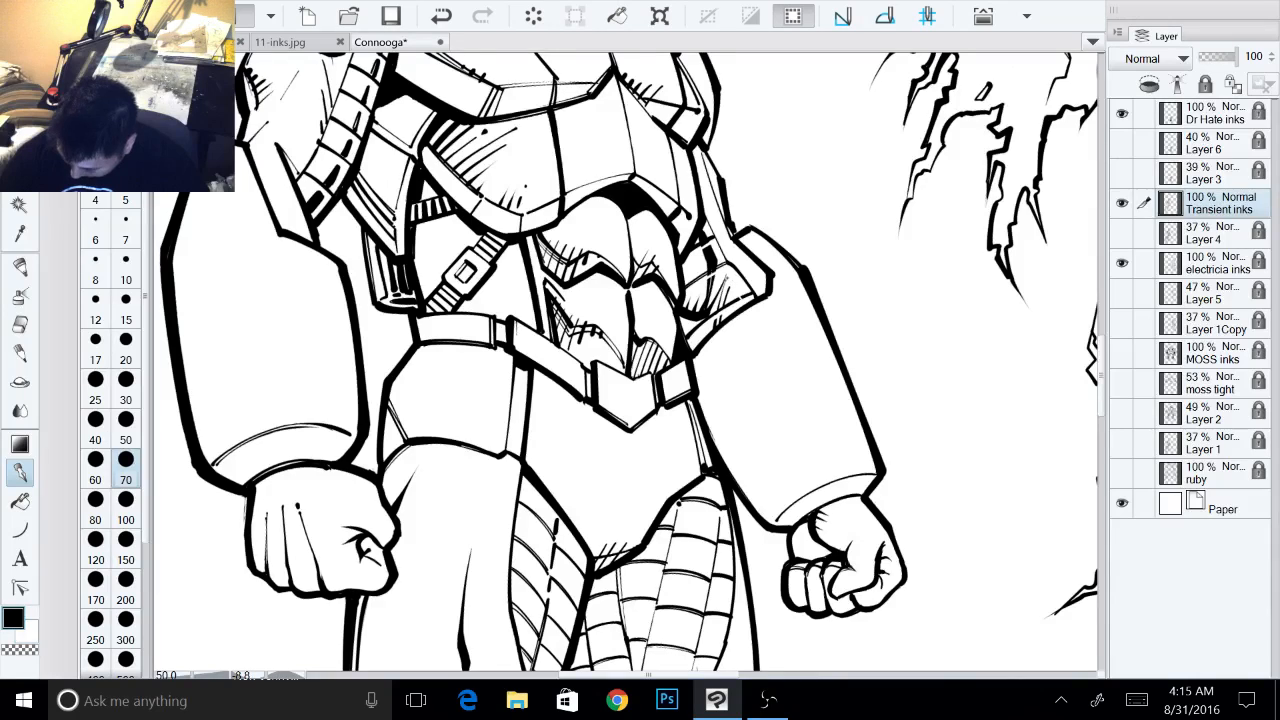
pyautogui.moveTo(727, 276)
pyautogui.mouseDown()
pyautogui.moveTo(748, 303)
pyautogui.moveTo(732, 281)
pyautogui.mouseUp()
pyautogui.press('x')
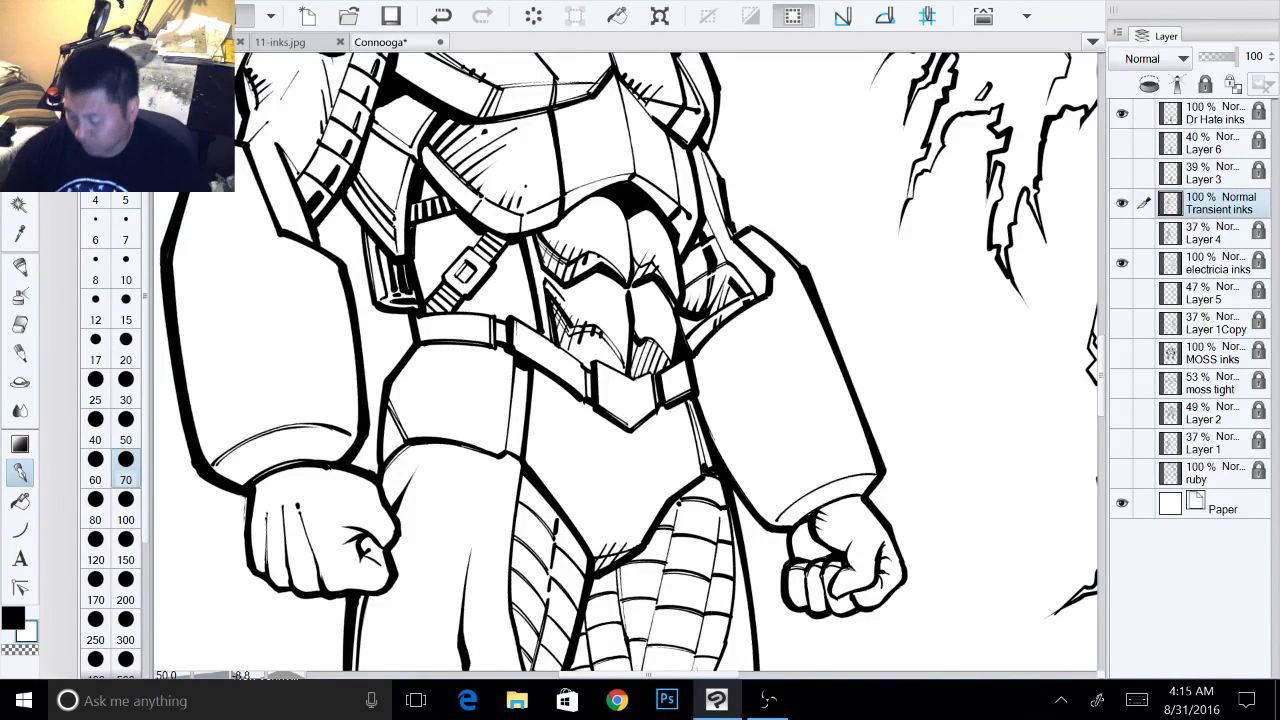
# - Crosshatch the outer edge of the left-hand hip plate with short diagonal strokes
pyautogui.scroll(-2, 885, 344)
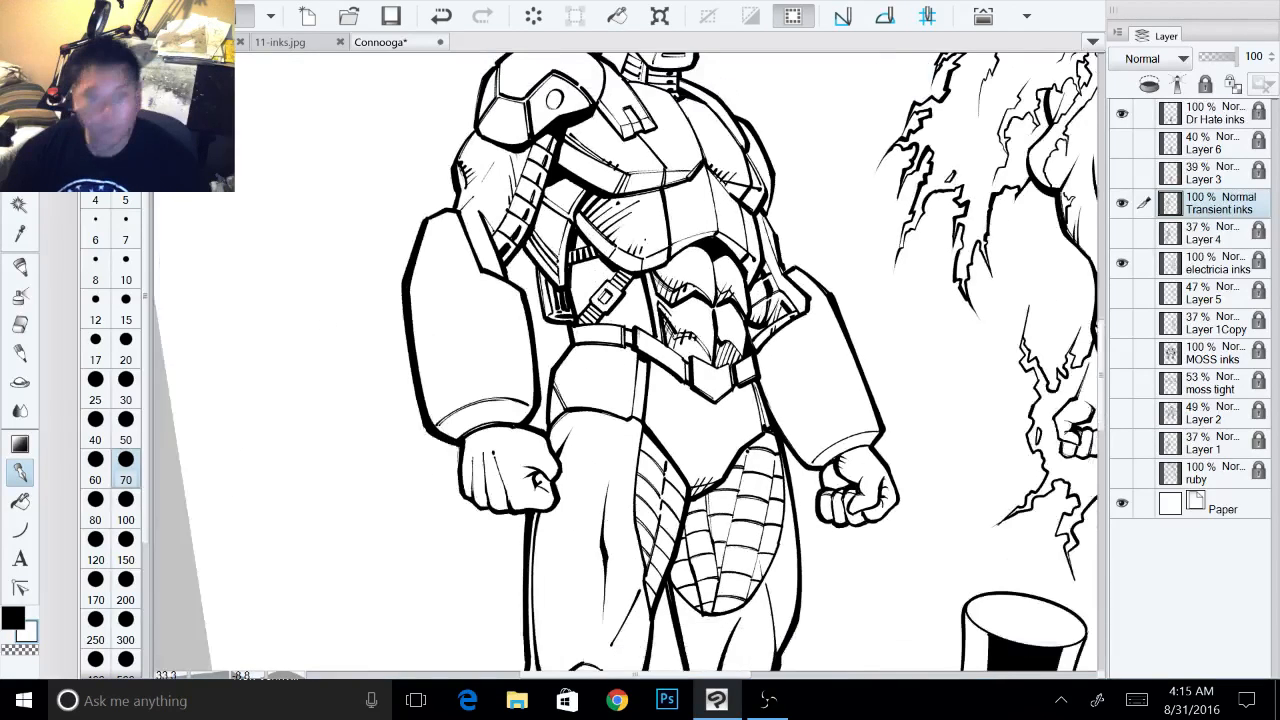
pyautogui.moveTo(885, 344); pyautogui.dragTo(837, 286)
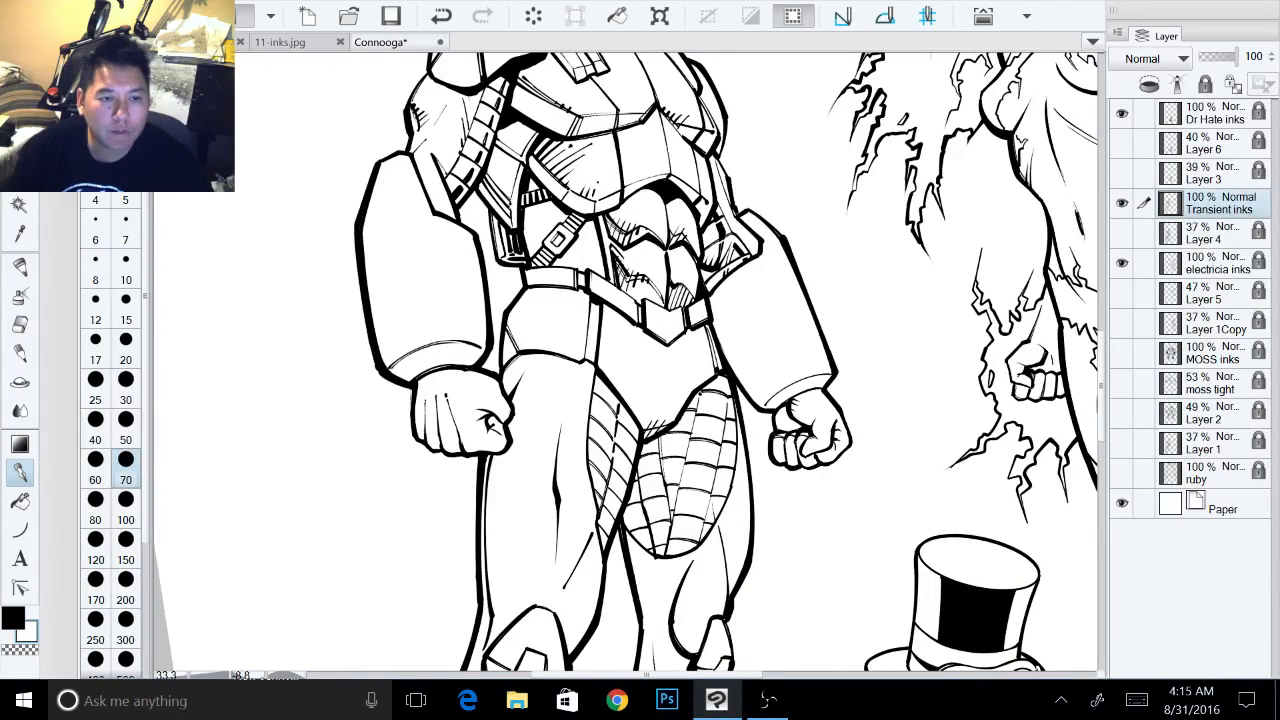
pyautogui.moveTo(626, 340); pyautogui.dragTo(725, 378)
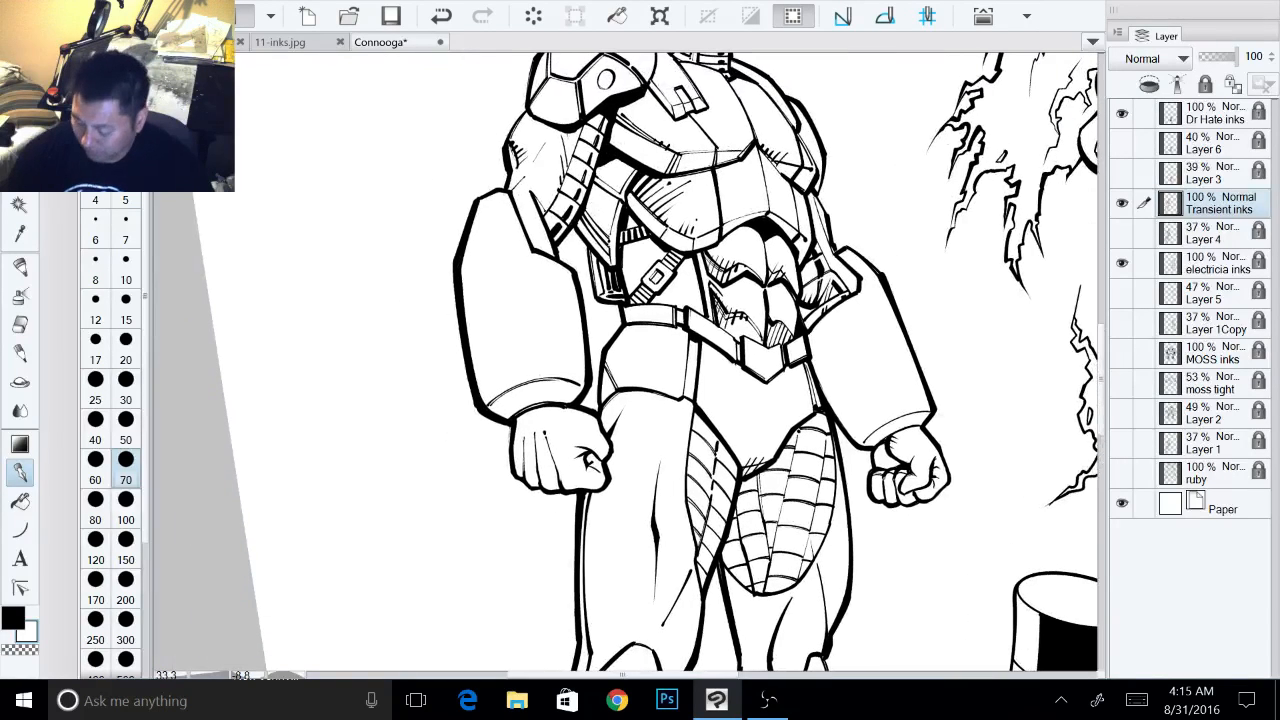
pyautogui.press('x')
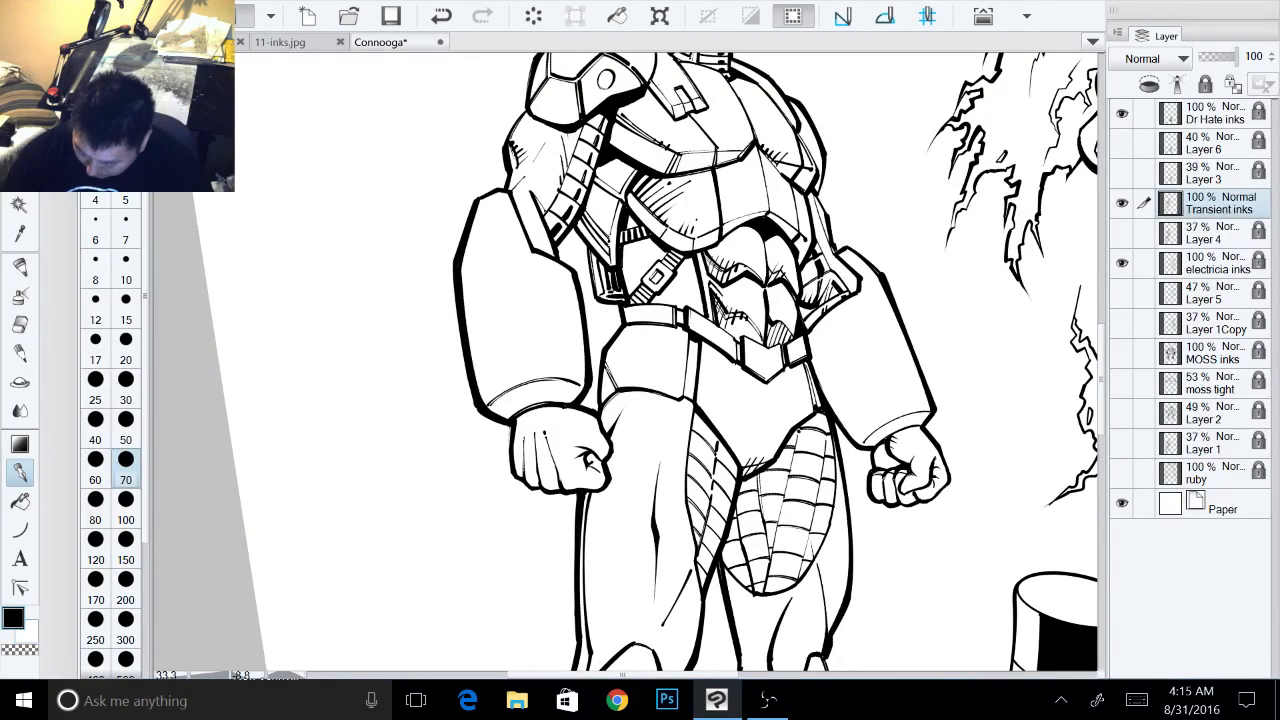
pyautogui.moveTo(615, 359)
pyautogui.mouseDown()
pyautogui.moveTo(599, 389)
pyautogui.moveTo(617, 391)
pyautogui.mouseUp()
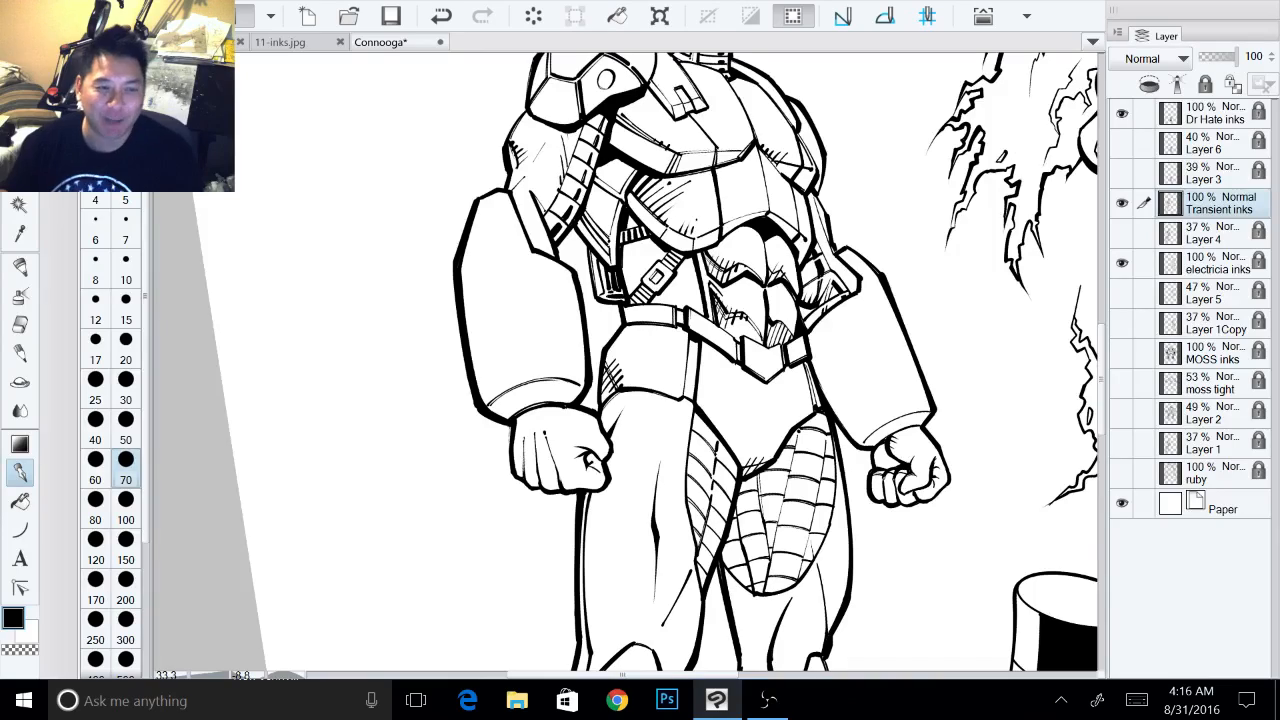
# - Hatch the inner side of the right-hand forearm guard with rows of short strokes from the elbow to the cuff
pyautogui.moveTo(640, 380); pyautogui.dragTo(586, 366)
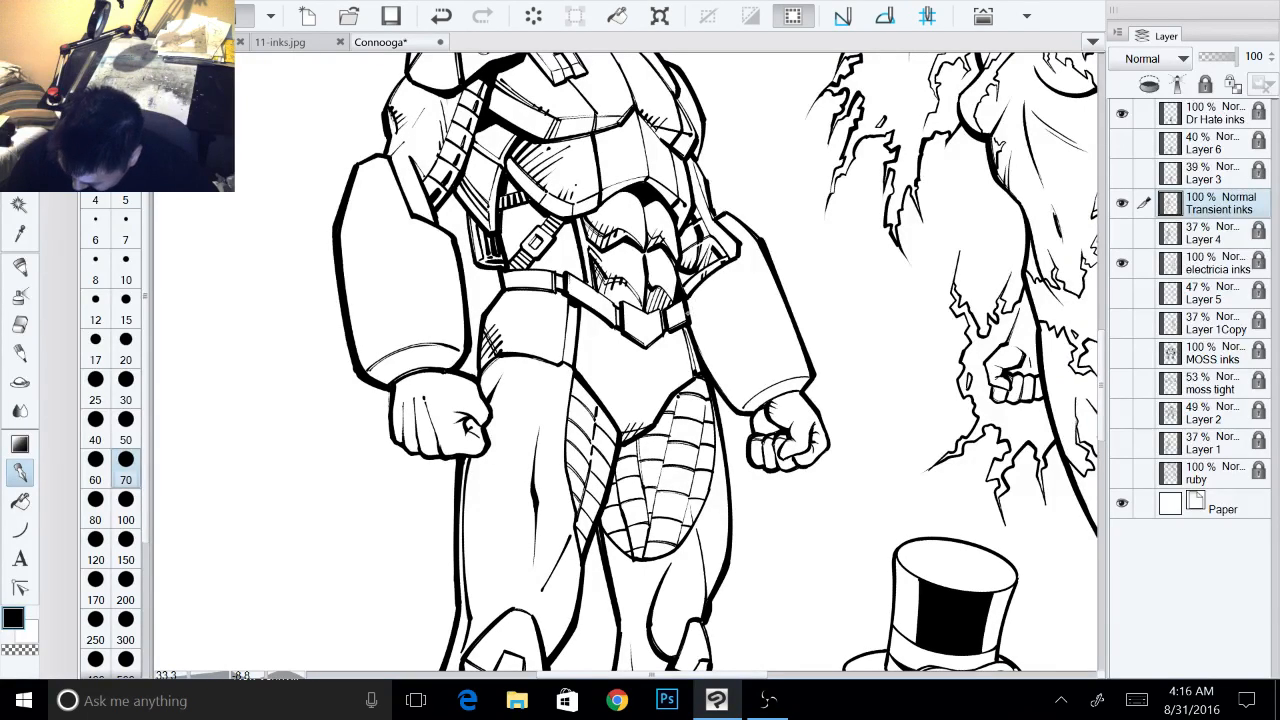
pyautogui.moveTo(709, 287)
pyautogui.mouseDown()
pyautogui.moveTo(691, 315)
pyautogui.moveTo(737, 396)
pyautogui.mouseUp()
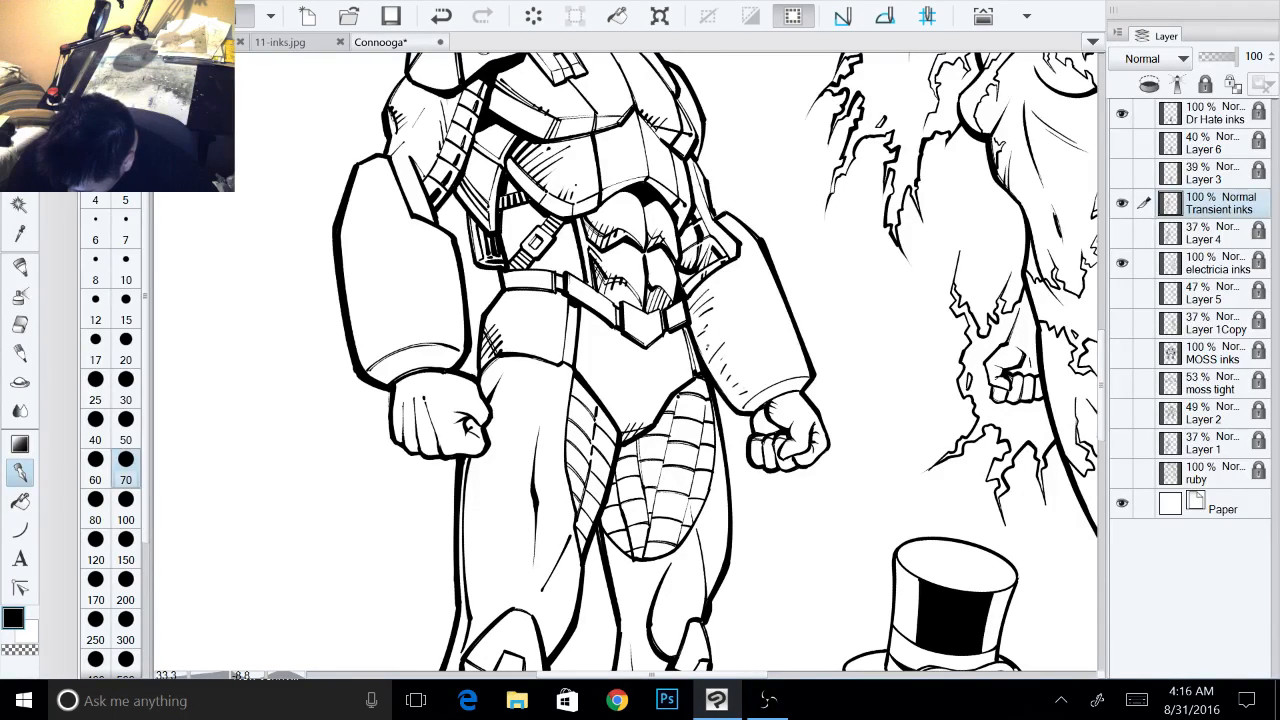
pyautogui.moveTo(721, 329); pyautogui.dragTo(709, 343)
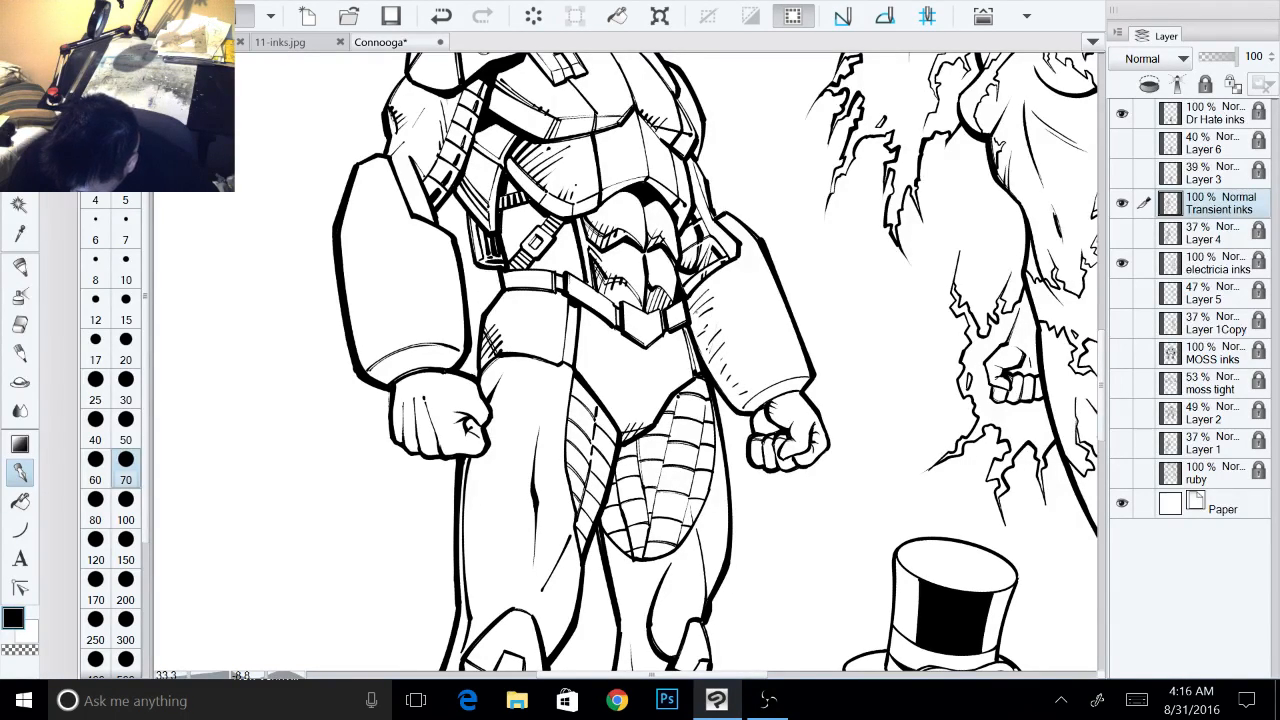
pyautogui.moveTo(698, 297); pyautogui.dragTo(692, 312)
pyautogui.moveTo(694, 309)
pyautogui.mouseDown()
pyautogui.moveTo(693, 341)
pyautogui.moveTo(714, 332)
pyautogui.moveTo(708, 360)
pyautogui.moveTo(737, 404)
pyautogui.mouseUp()
pyautogui.moveTo(750, 380)
pyautogui.mouseDown()
pyautogui.moveTo(743, 404)
pyautogui.moveTo(759, 398)
pyautogui.mouseUp()
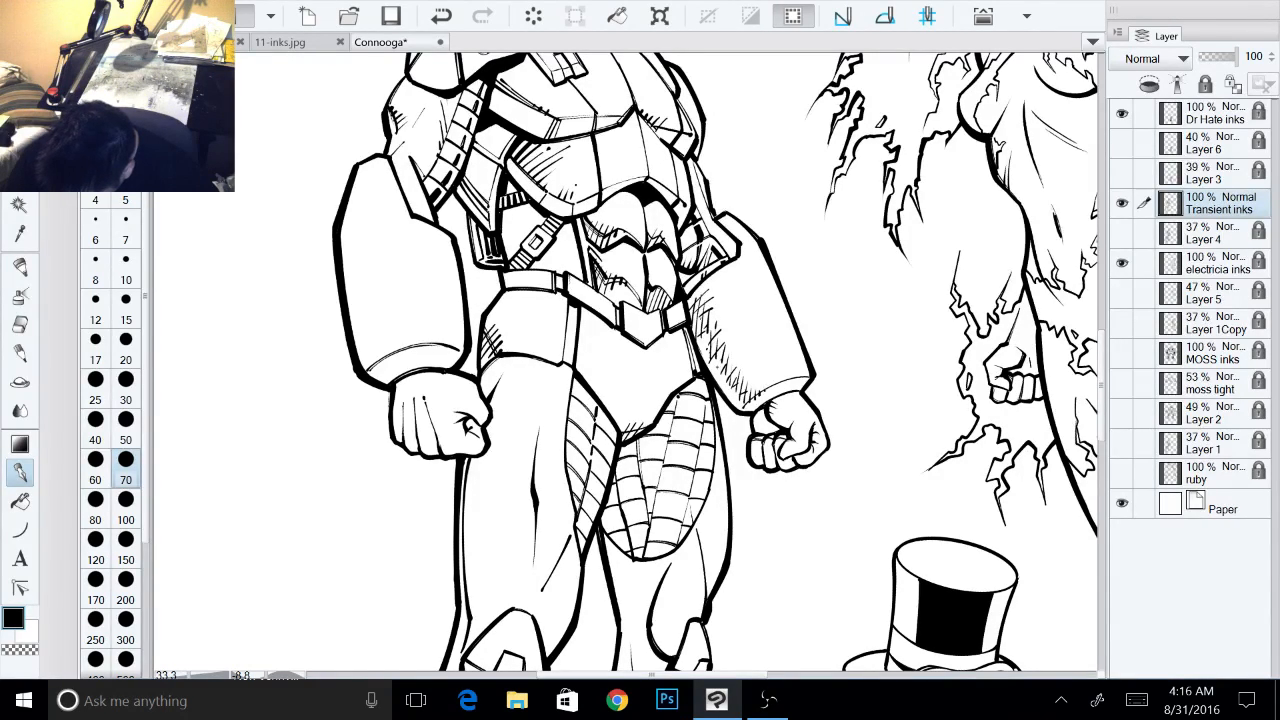
# - Crosshatch the right-hand forearm guard's inner side, building up denser strokes toward the cuff
pyautogui.moveTo(728, 352)
pyautogui.mouseDown()
pyautogui.moveTo(714, 366)
pyautogui.moveTo(700, 340)
pyautogui.mouseUp()
pyautogui.moveTo(719, 313)
pyautogui.mouseDown()
pyautogui.moveTo(707, 320)
pyautogui.moveTo(713, 310)
pyautogui.mouseUp()
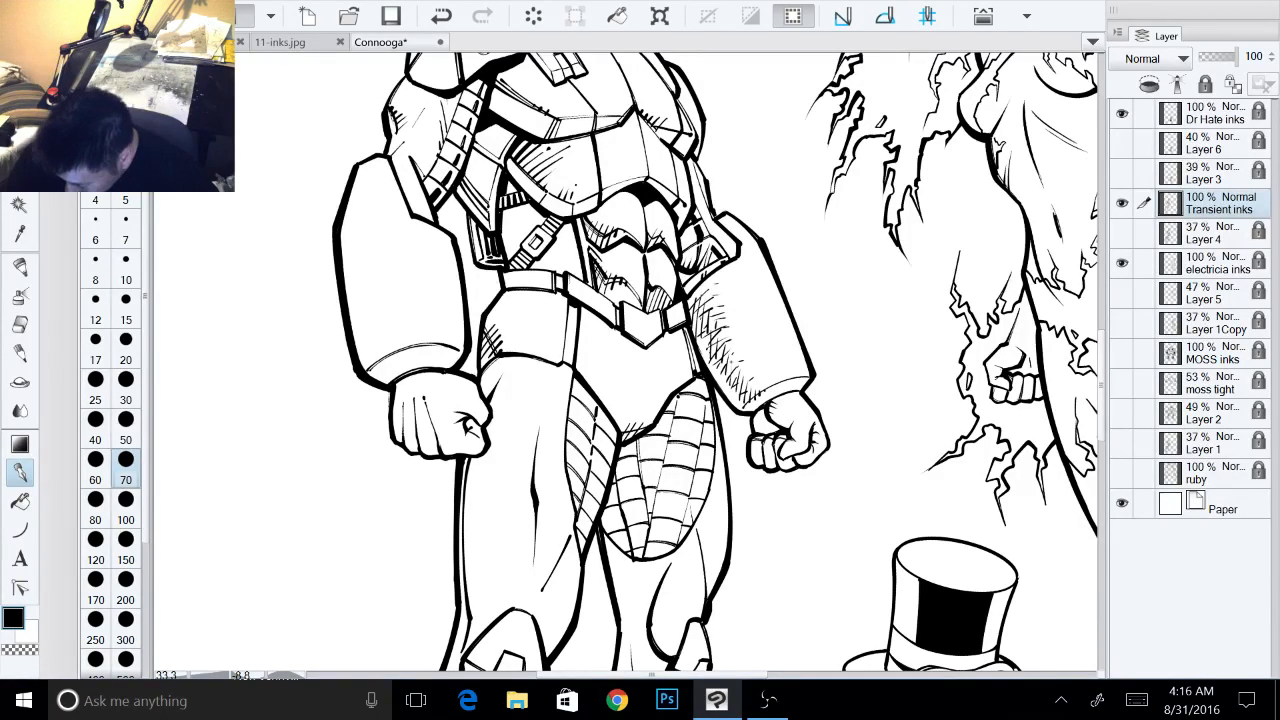
pyautogui.moveTo(743, 357)
pyautogui.mouseDown()
pyautogui.moveTo(724, 369)
pyautogui.moveTo(708, 336)
pyautogui.moveTo(740, 372)
pyautogui.mouseUp()
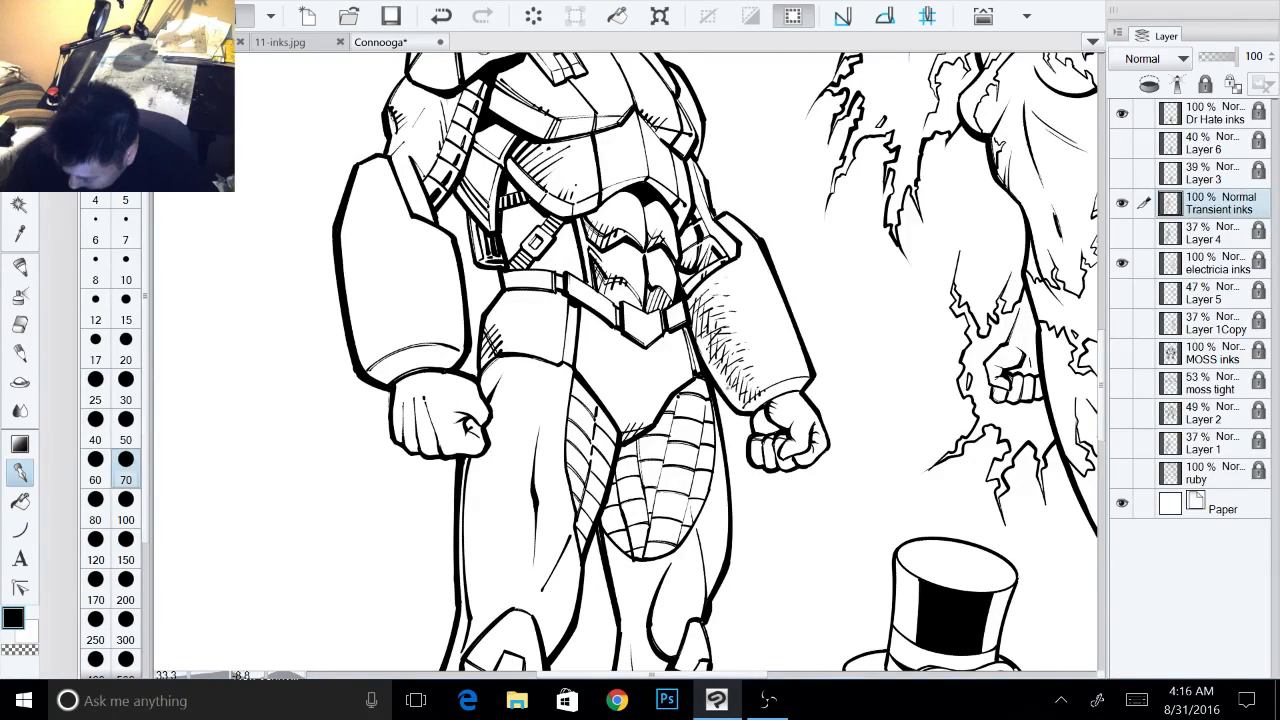
pyautogui.moveTo(734, 364)
pyautogui.mouseDown()
pyautogui.moveTo(716, 380)
pyautogui.moveTo(724, 392)
pyautogui.mouseUp()
pyautogui.moveTo(756, 386); pyautogui.dragTo(736, 396)
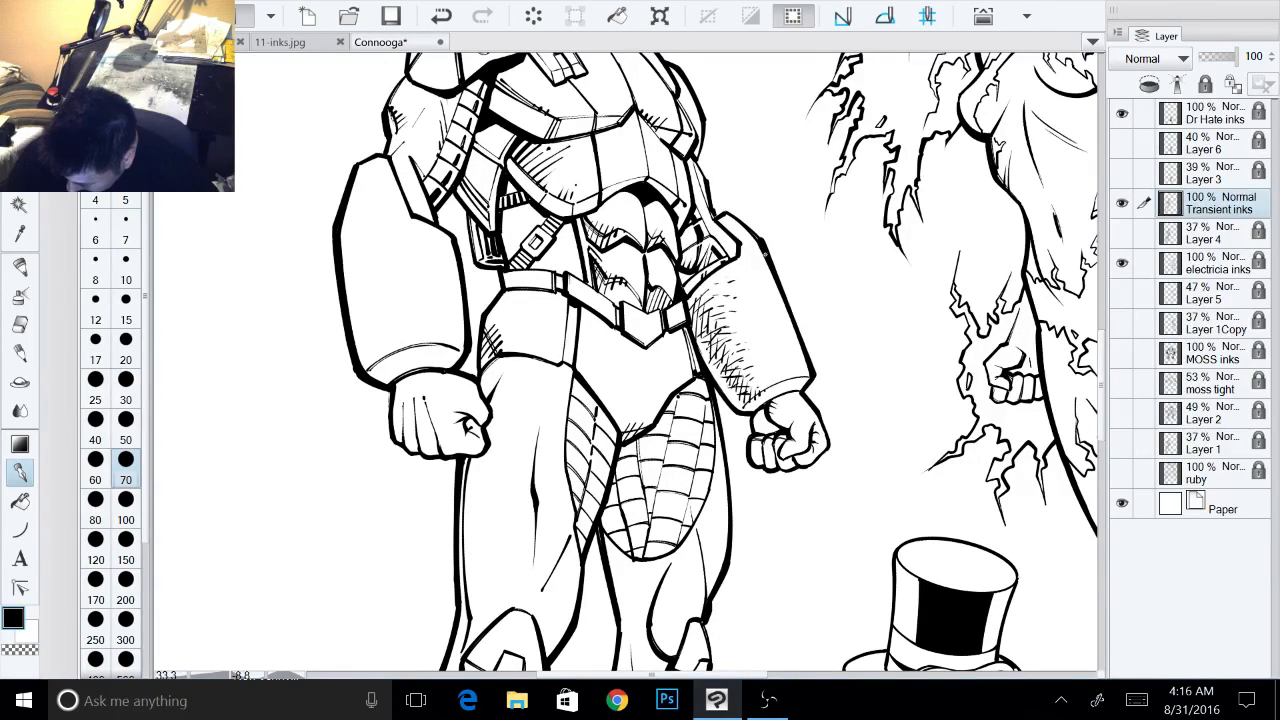
# - Add small ink ticks beside the elbow rim at the upper end of the right-hand forearm guard
pyautogui.moveTo(745, 225)
pyautogui.mouseDown()
pyautogui.moveTo(753, 235)
pyautogui.moveTo(741, 225)
pyautogui.mouseUp()
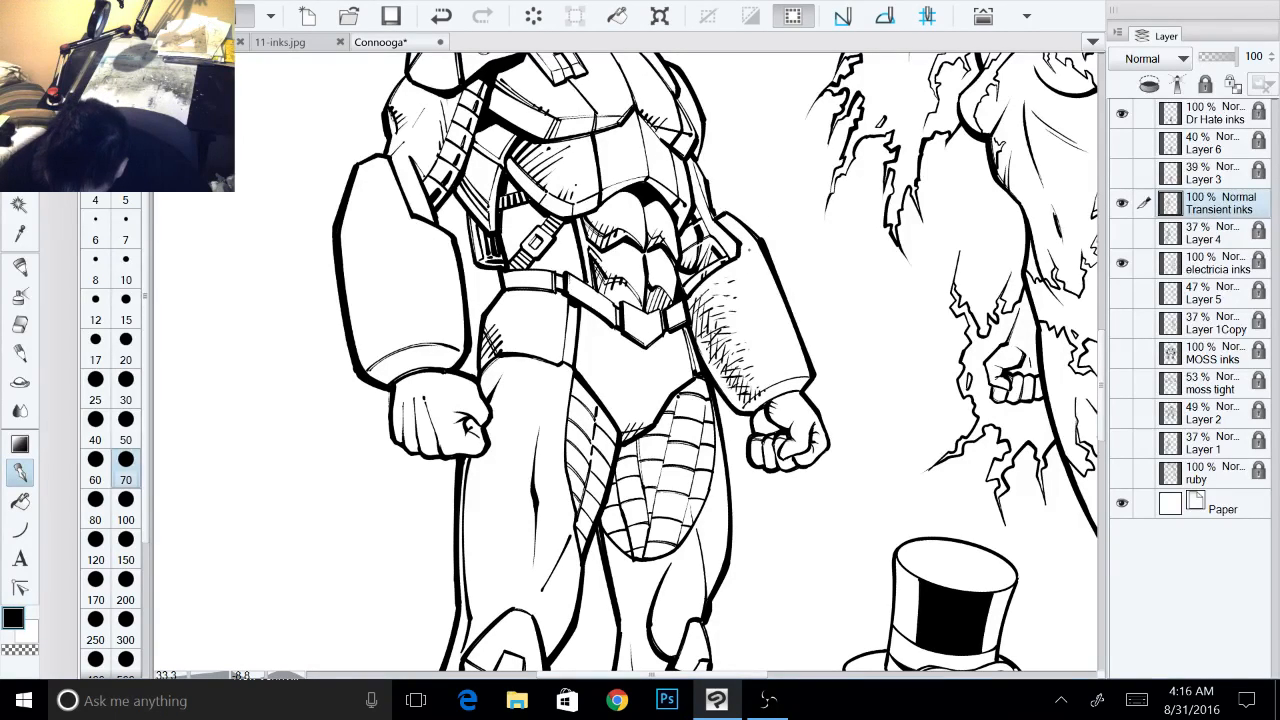
pyautogui.moveTo(740, 241); pyautogui.dragTo(739, 257)
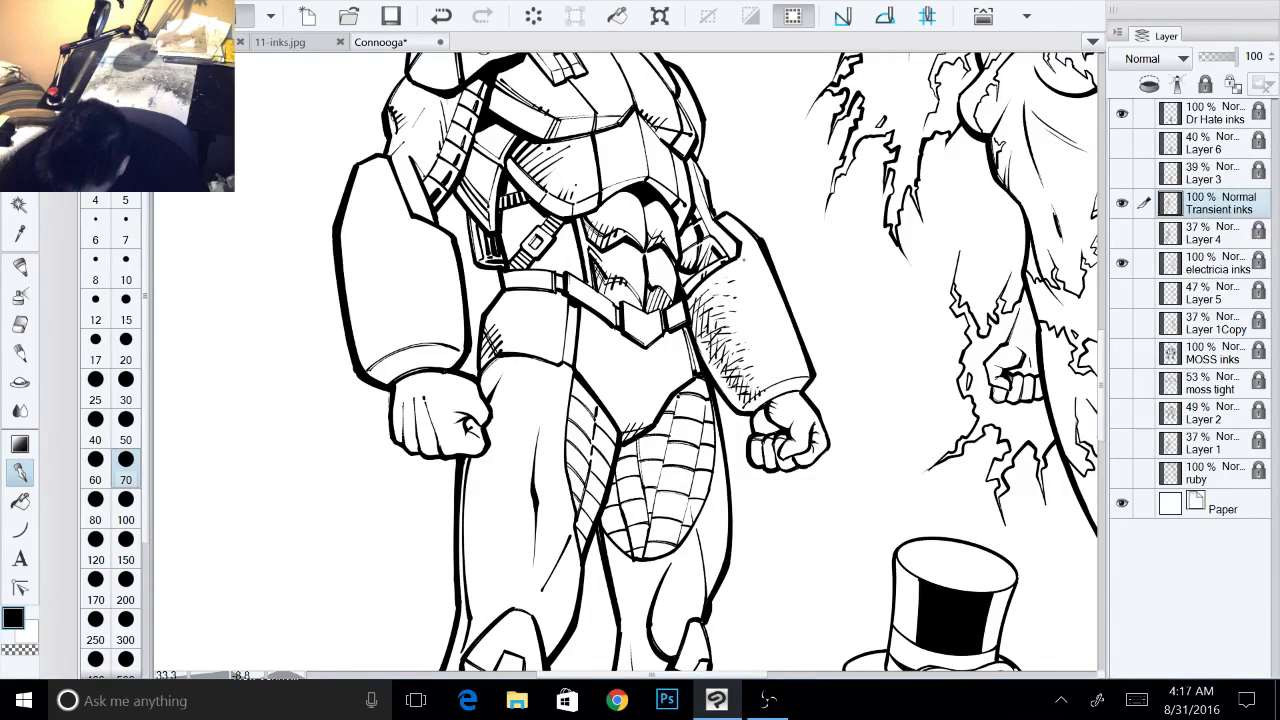
# - Ink short stitch-like ticks across the cuff seam of the armored figure's right forearm guard
pyautogui.moveTo(726, 216); pyautogui.dragTo(750, 242)
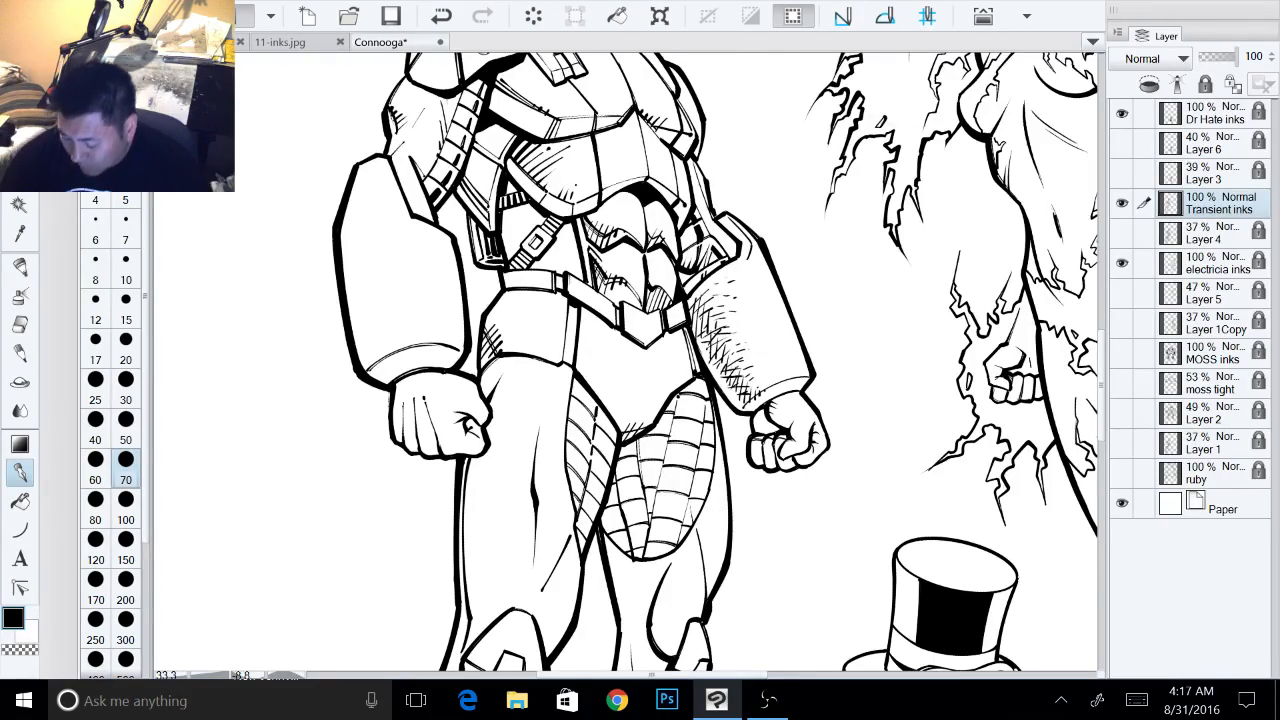
pyautogui.moveTo(800, 400); pyautogui.dragTo(868, 299)
pyautogui.moveTo(800, 340); pyautogui.dragTo(800, 382)
pyautogui.moveTo(700, 400); pyautogui.dragTo(799, 382)
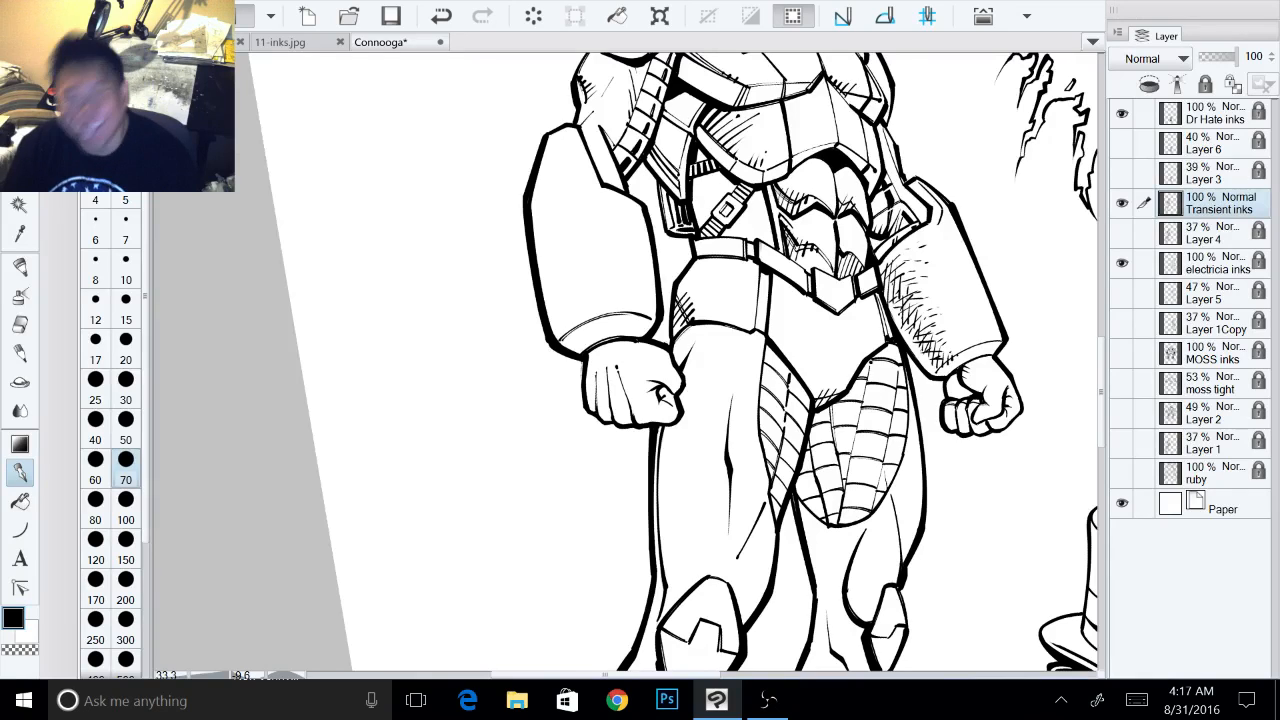
pyautogui.moveTo(620, 360); pyautogui.dragTo(814, 426)
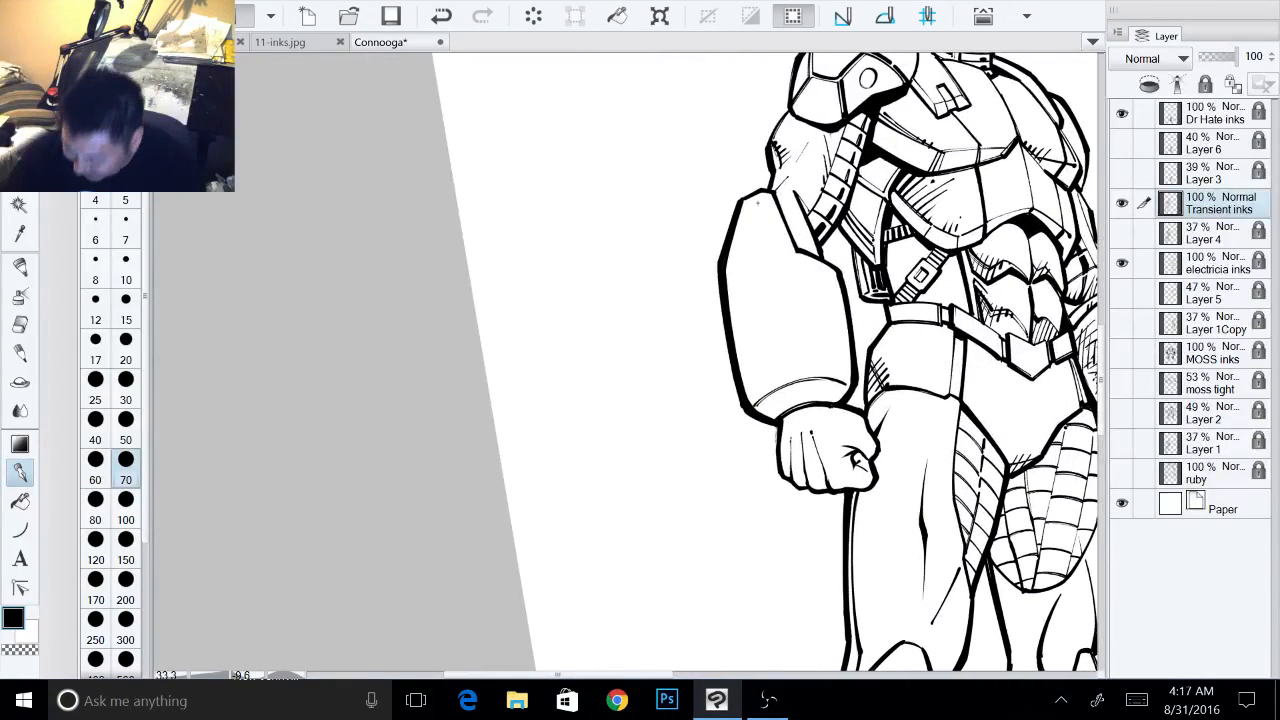
pyautogui.moveTo(768, 204); pyautogui.dragTo(784, 254)
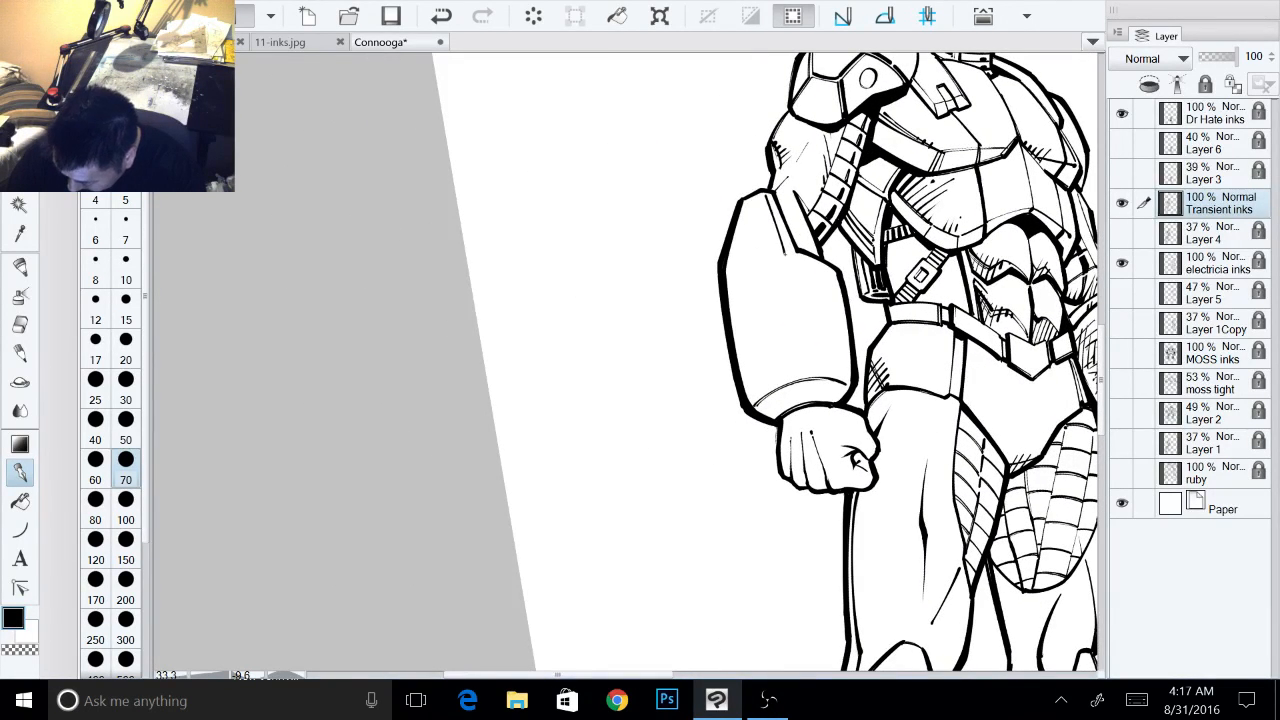
pyautogui.moveTo(760, 320); pyautogui.dragTo(706, 362)
pyautogui.moveTo(800, 361); pyautogui.dragTo(772, 455)
pyautogui.moveTo(751, 369)
pyautogui.mouseDown()
pyautogui.moveTo(780, 401)
pyautogui.moveTo(771, 393)
pyautogui.mouseUp()
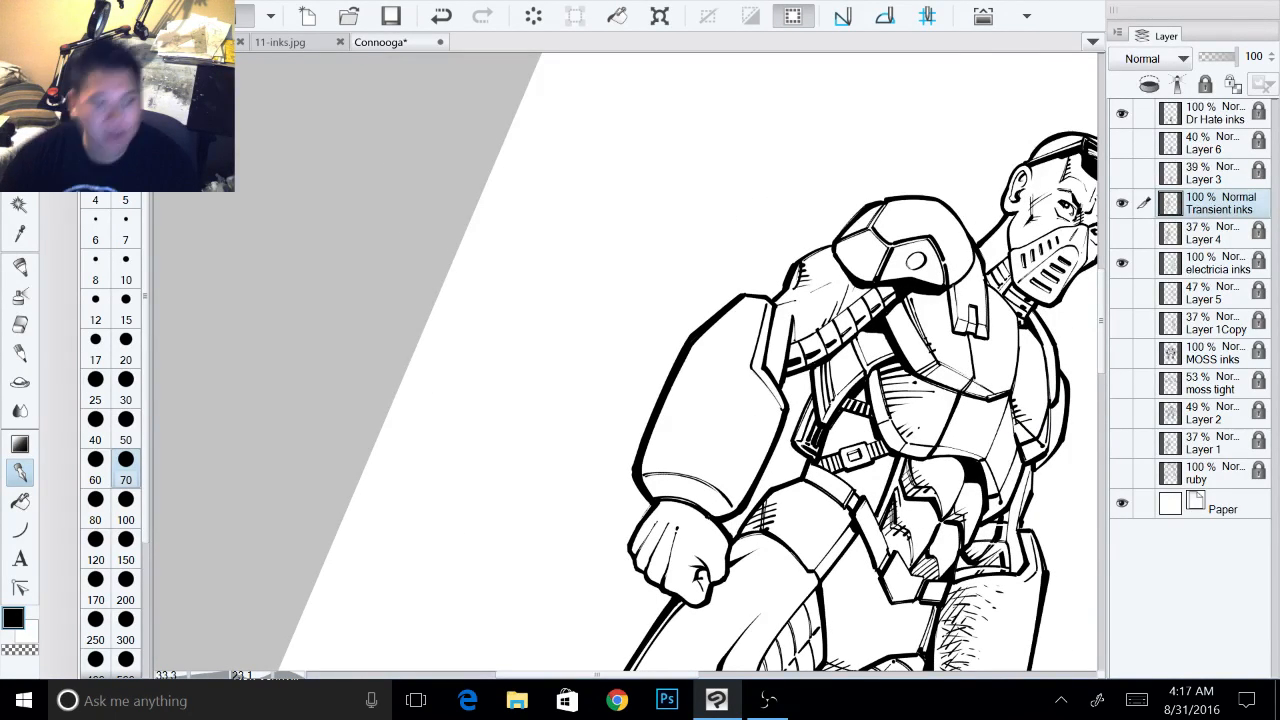
pyautogui.moveTo(770, 440); pyautogui.dragTo(838, 244)
pyautogui.hotkey('ctrl', '@')
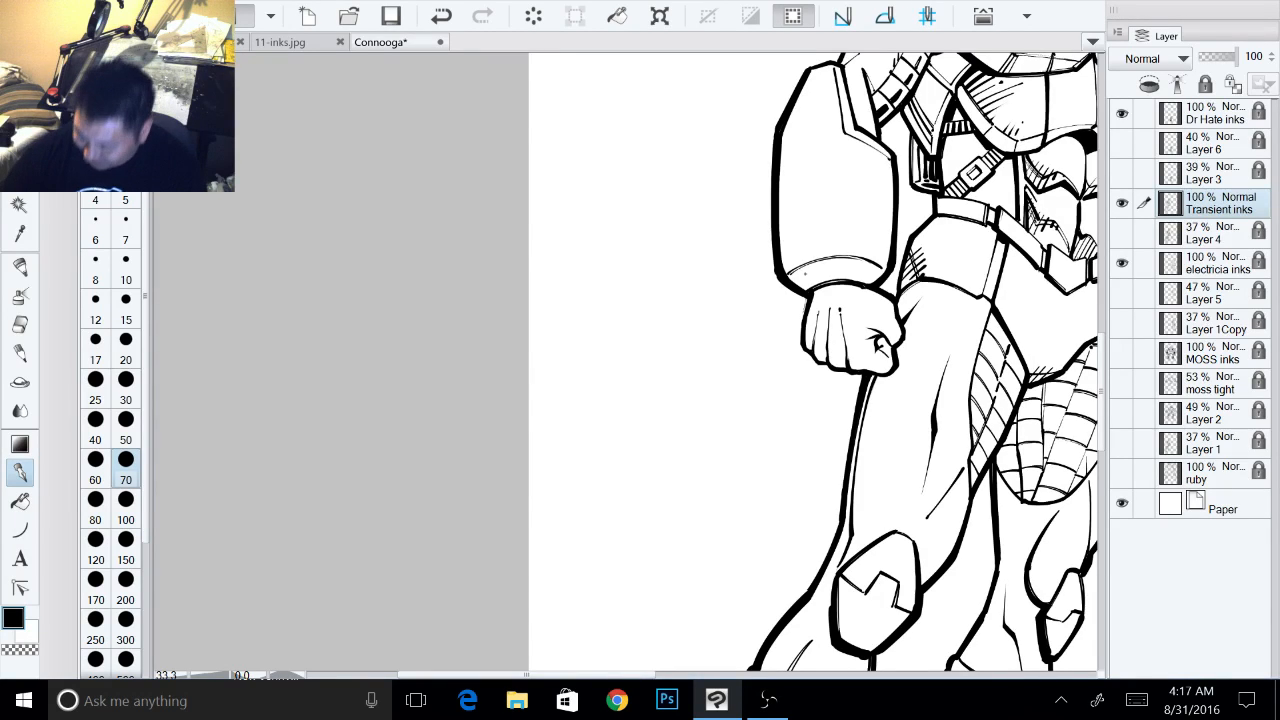
pyautogui.moveTo(801, 259)
pyautogui.mouseDown()
pyautogui.moveTo(789, 279)
pyautogui.moveTo(797, 271)
pyautogui.mouseUp()
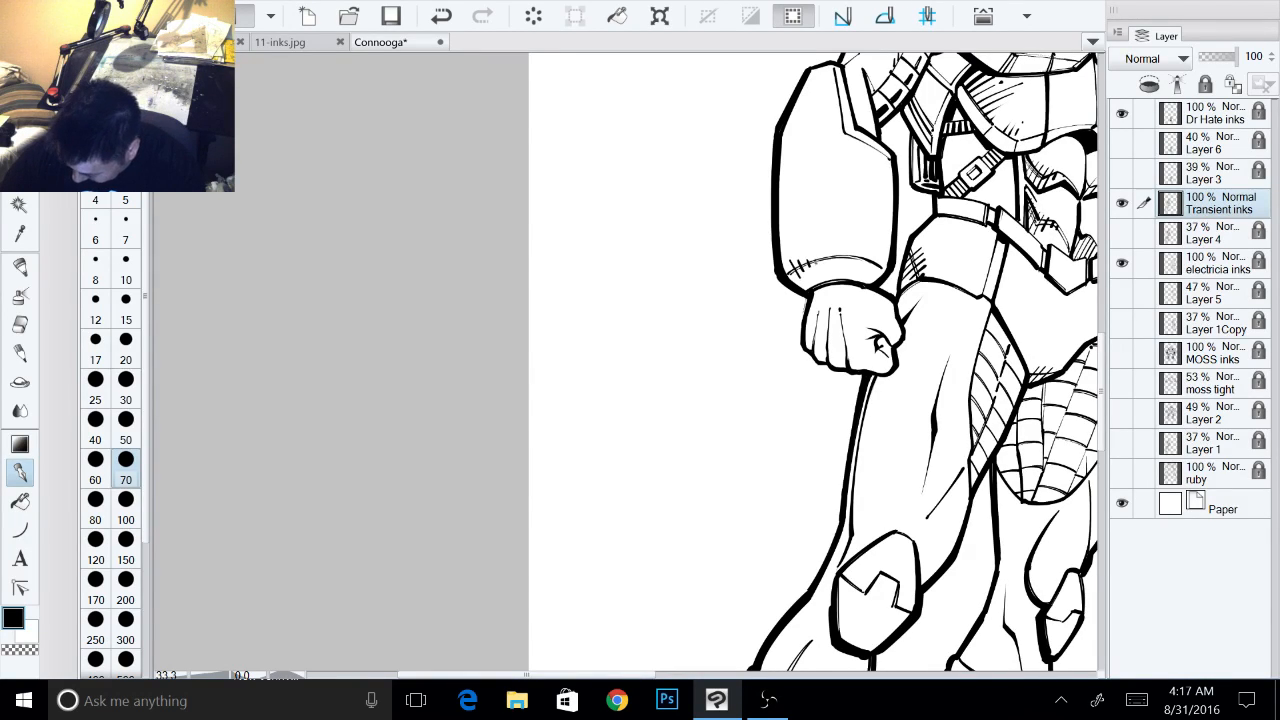
# - Ink patches of short hatching along the outer edge of the right forearm guard, near the cuff and near the elbow
pyautogui.moveTo(931, 471); pyautogui.dragTo(858, 512)
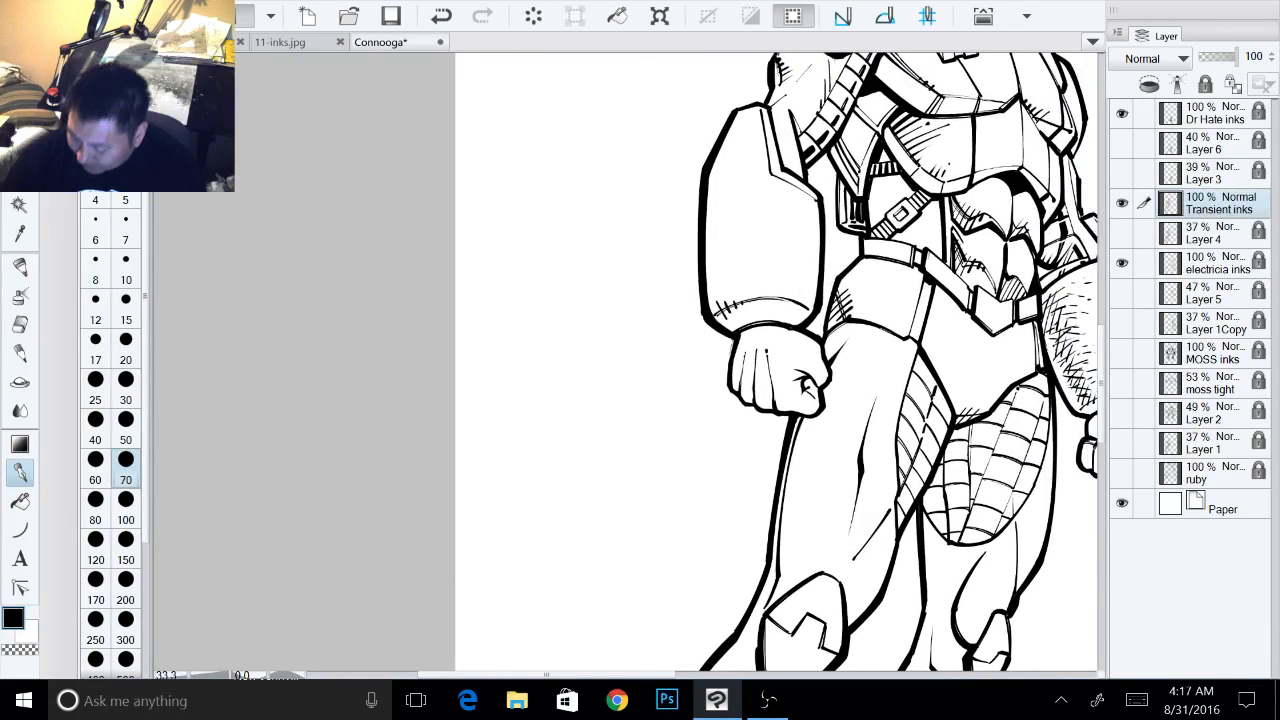
pyautogui.moveTo(798, 300); pyautogui.dragTo(783, 419)
pyautogui.moveTo(728, 326); pyautogui.dragTo(698, 281)
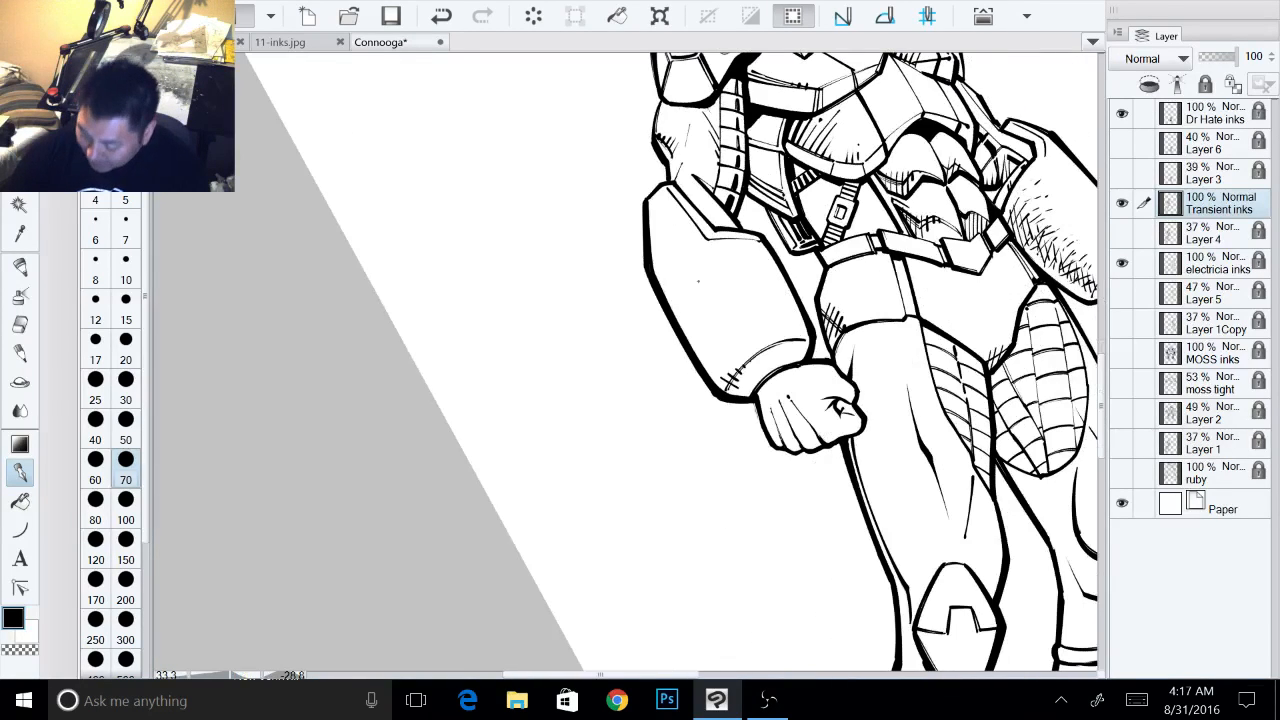
pyautogui.moveTo(701, 349); pyautogui.dragTo(707, 333)
pyautogui.moveTo(705, 335)
pyautogui.mouseDown()
pyautogui.moveTo(717, 315)
pyautogui.moveTo(707, 345)
pyautogui.mouseUp()
pyautogui.moveTo(710, 354)
pyautogui.mouseDown()
pyautogui.moveTo(726, 328)
pyautogui.moveTo(729, 363)
pyautogui.mouseUp()
pyautogui.moveTo(660, 256)
pyautogui.mouseDown()
pyautogui.moveTo(679, 240)
pyautogui.moveTo(677, 253)
pyautogui.mouseUp()
pyautogui.moveTo(665, 284); pyautogui.dragTo(673, 271)
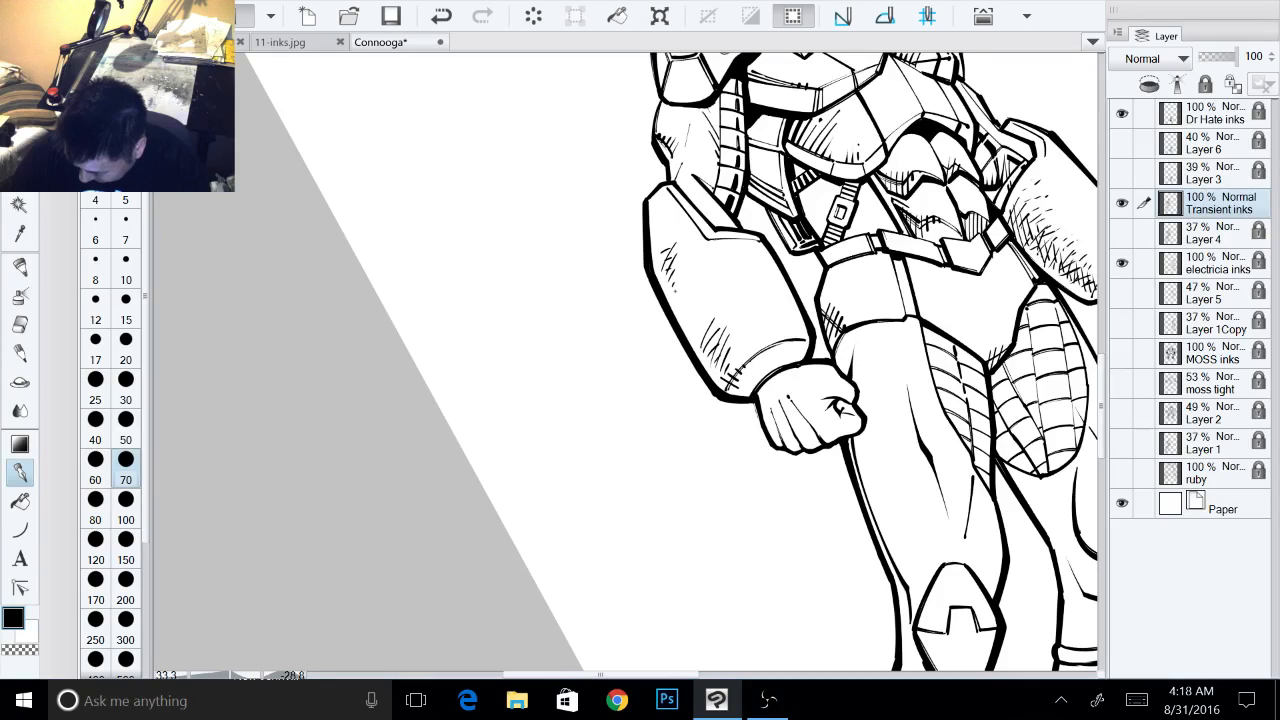
# - Fill the gap between the two hatched patches with crosshatching and extend it up to the guard's elbow end
pyautogui.moveTo(686, 317); pyautogui.dragTo(710, 307)
pyautogui.moveTo(693, 333)
pyautogui.mouseDown()
pyautogui.moveTo(705, 292)
pyautogui.moveTo(681, 316)
pyautogui.moveTo(704, 300)
pyautogui.moveTo(718, 318)
pyautogui.moveTo(698, 255)
pyautogui.mouseUp()
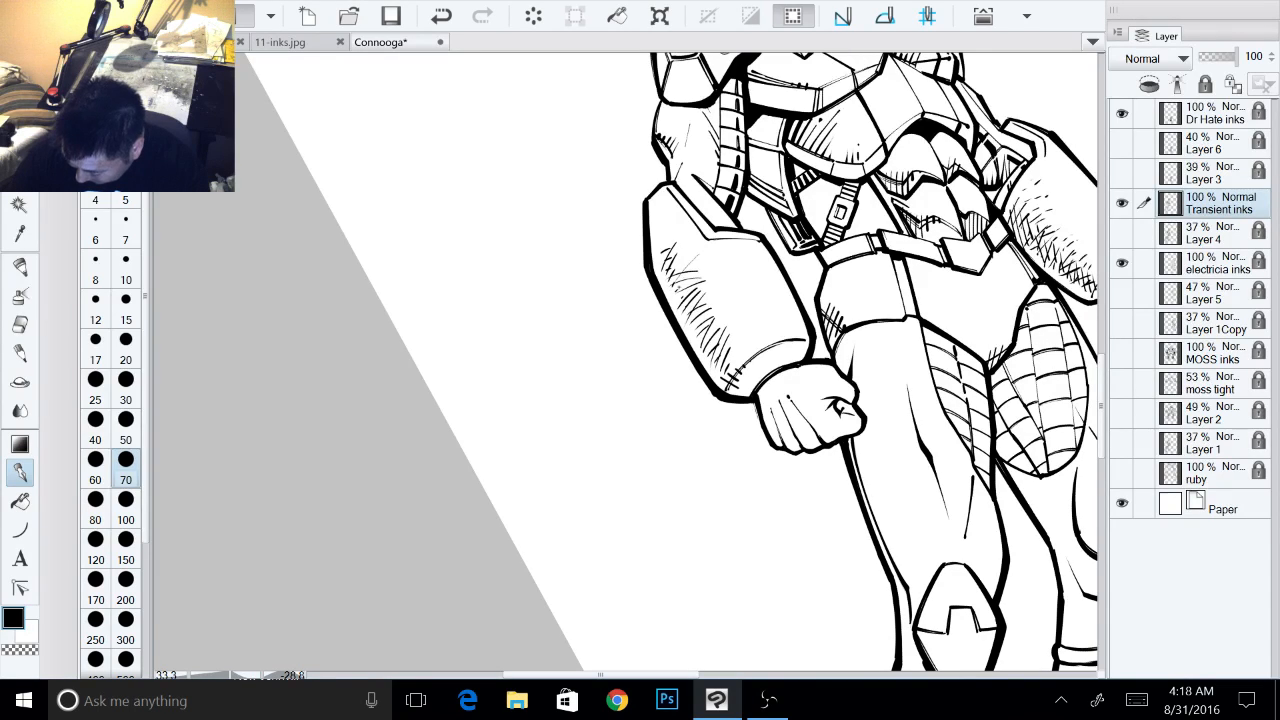
pyautogui.moveTo(674, 298); pyautogui.dragTo(684, 285)
pyautogui.moveTo(682, 288)
pyautogui.mouseDown()
pyautogui.moveTo(700, 265)
pyautogui.moveTo(705, 289)
pyautogui.moveTo(690, 262)
pyautogui.mouseUp()
pyautogui.moveTo(672, 264)
pyautogui.mouseDown()
pyautogui.moveTo(692, 258)
pyautogui.moveTo(664, 202)
pyautogui.moveTo(667, 242)
pyautogui.moveTo(680, 224)
pyautogui.mouseUp()
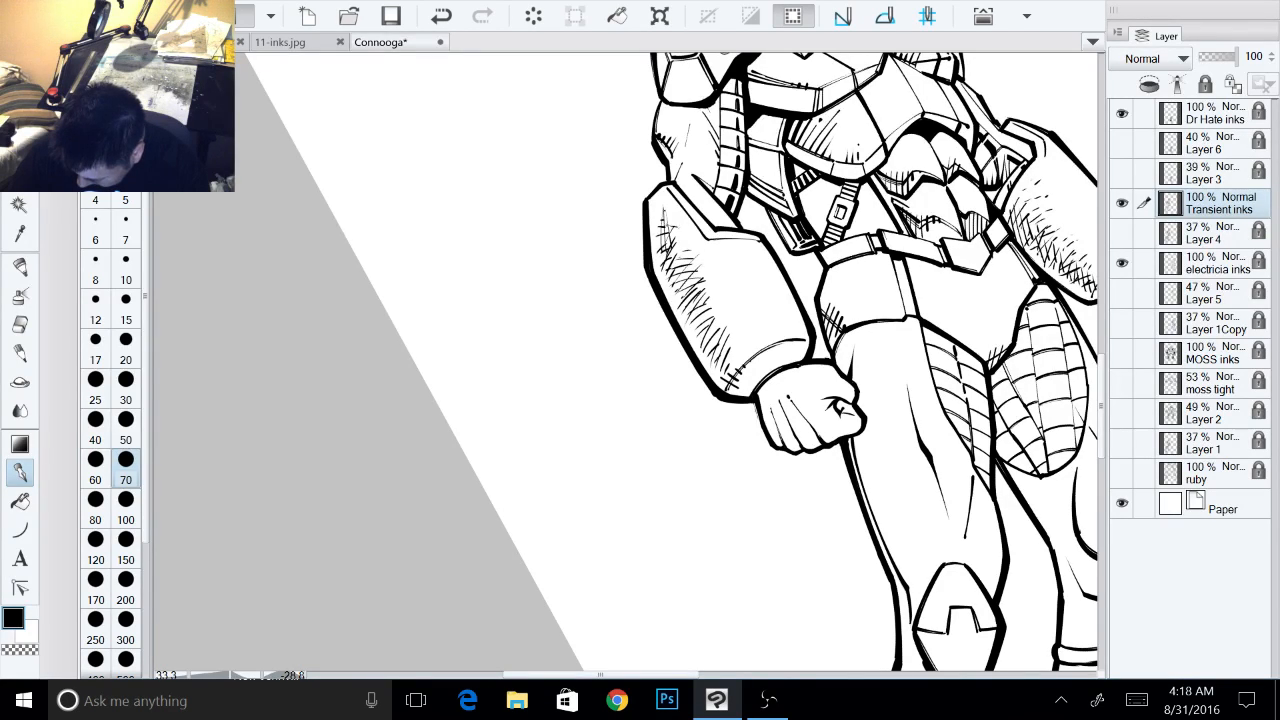
# - Scatter short texture dashes across the face of the right forearm guard and clean up the cuff's stitch marks in white
pyautogui.moveTo(696, 270); pyautogui.dragTo(714, 264)
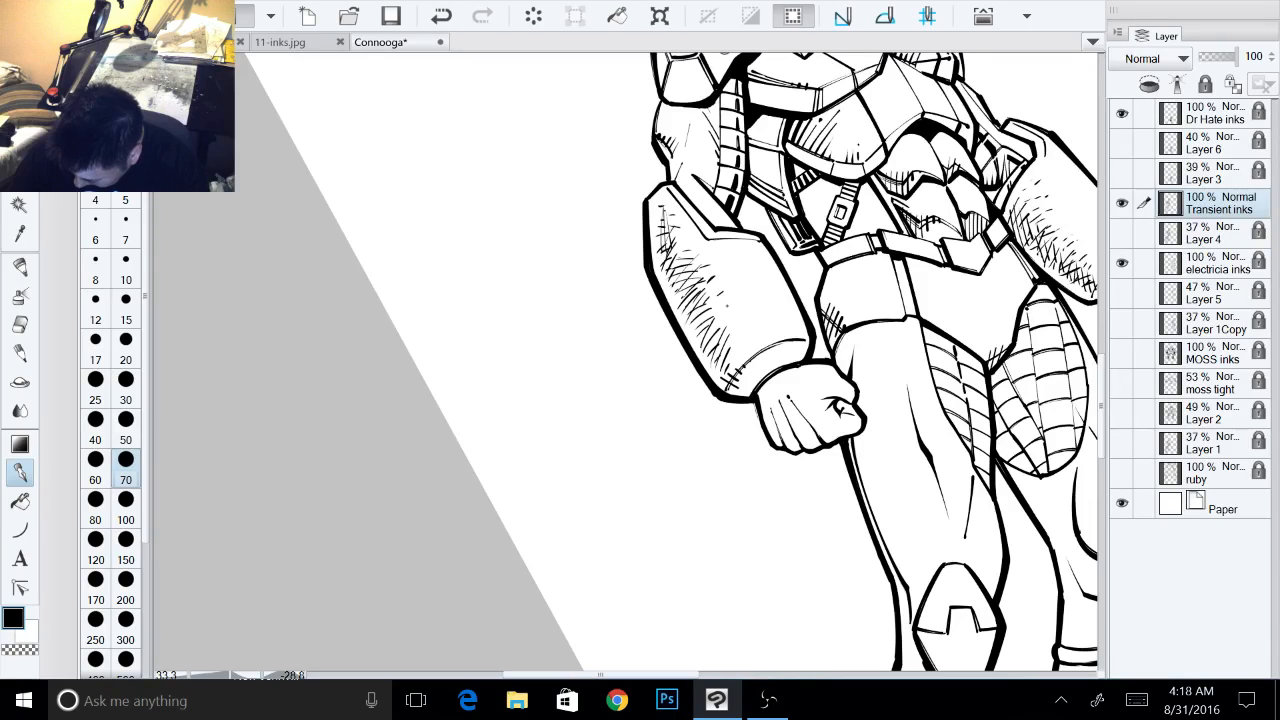
pyautogui.moveTo(727, 311); pyautogui.dragTo(752, 283)
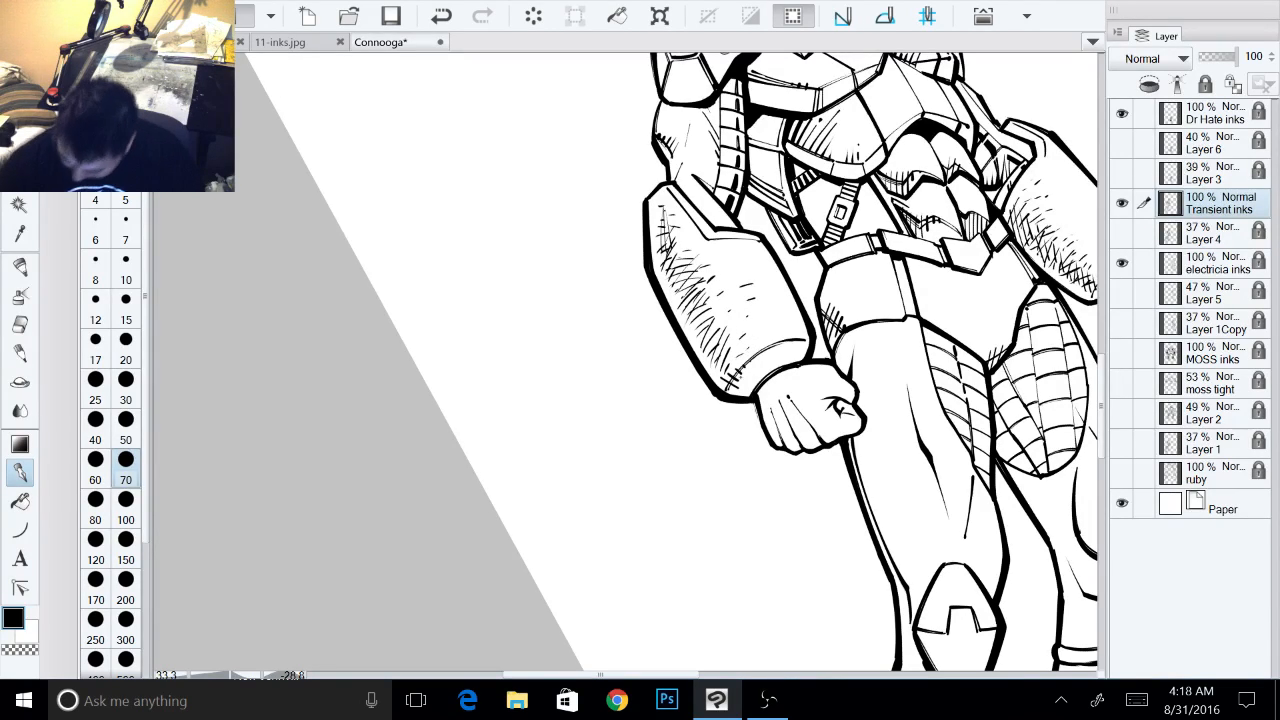
pyautogui.press('x')
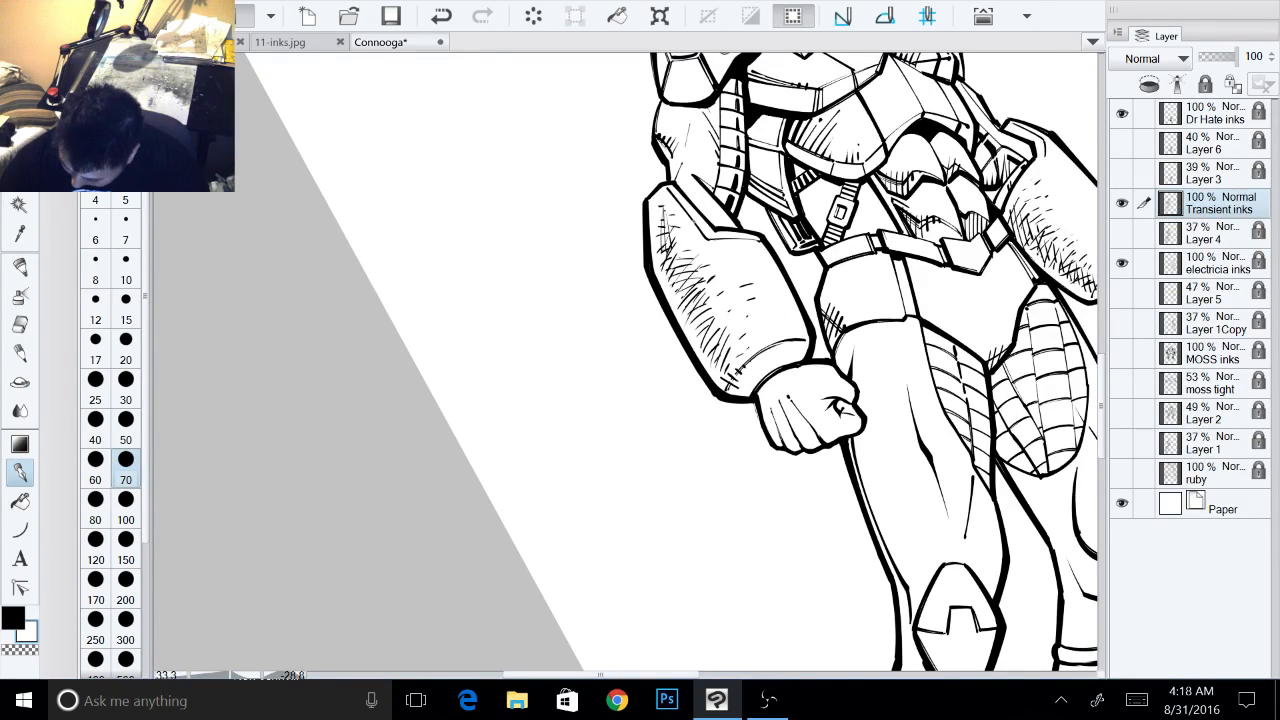
pyautogui.press('x')
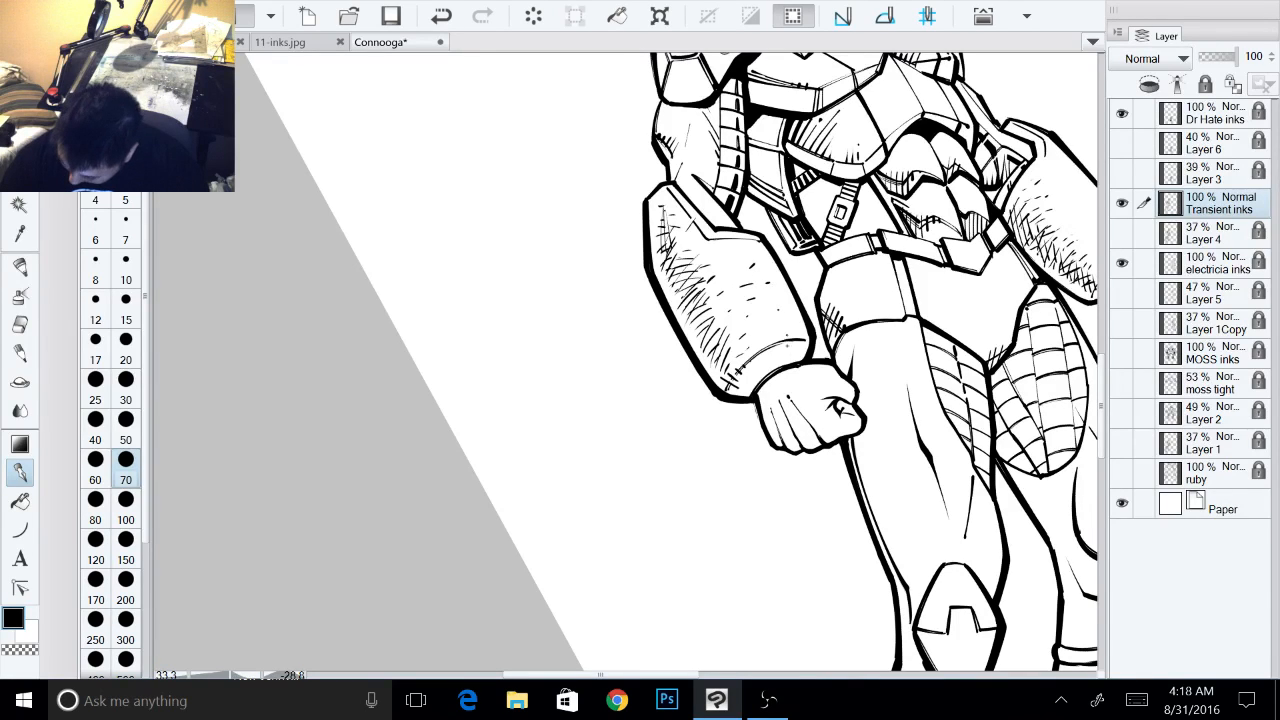
# - Add small shading ticks to the fingers and outer edge of the figure's clenched right fist
pyautogui.moveTo(798, 334); pyautogui.dragTo(733, 494)
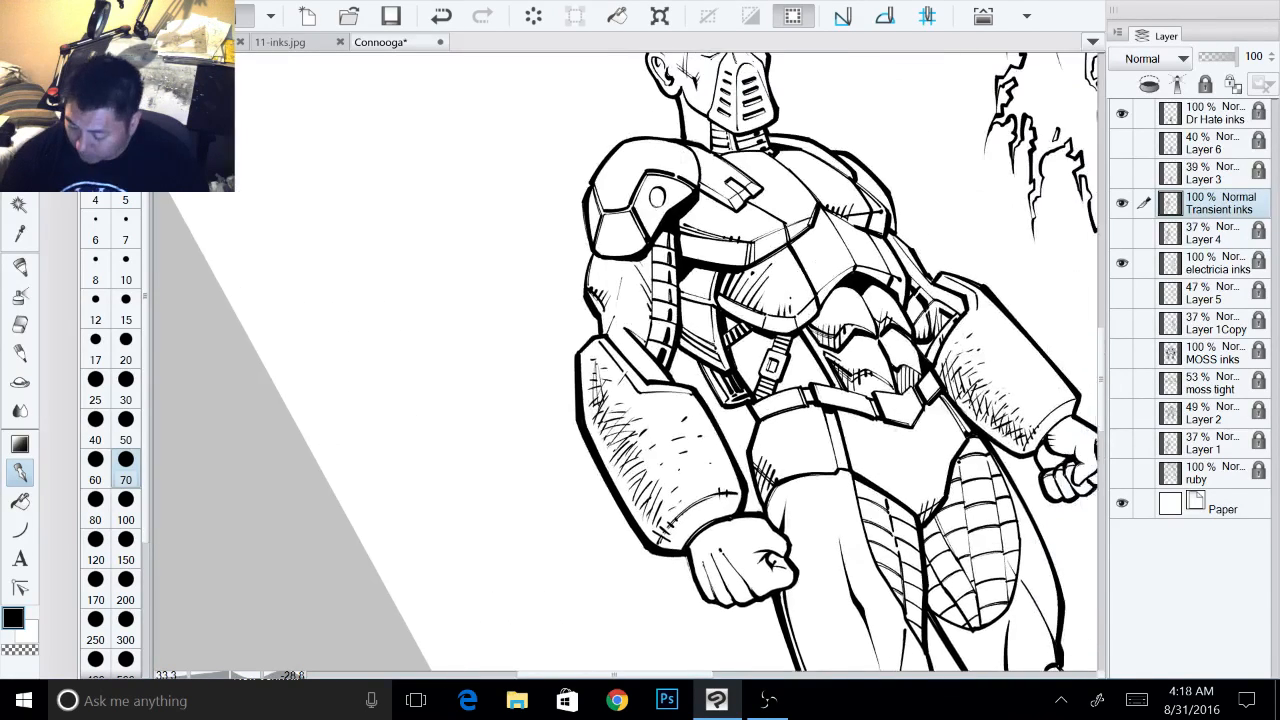
pyautogui.hotkey('ctrl', '@')
pyautogui.moveTo(618, 369); pyautogui.dragTo(660, 298)
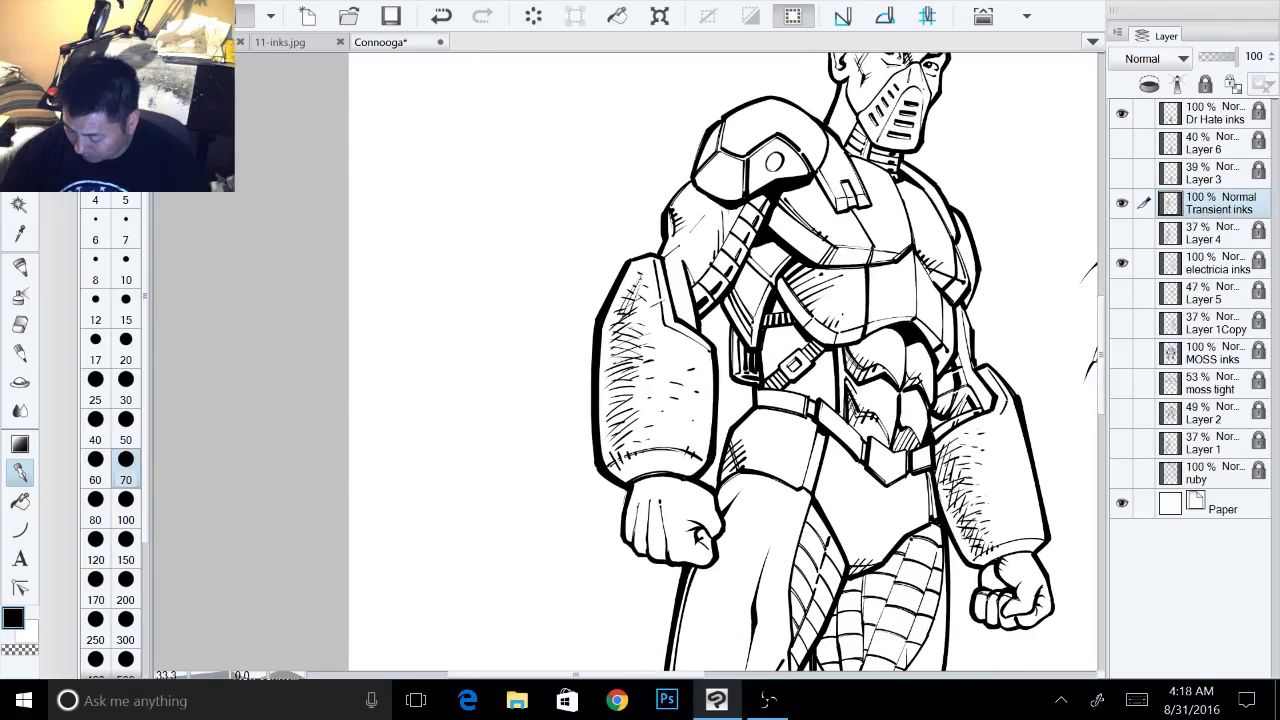
pyautogui.moveTo(797, 241); pyautogui.dragTo(834, 377)
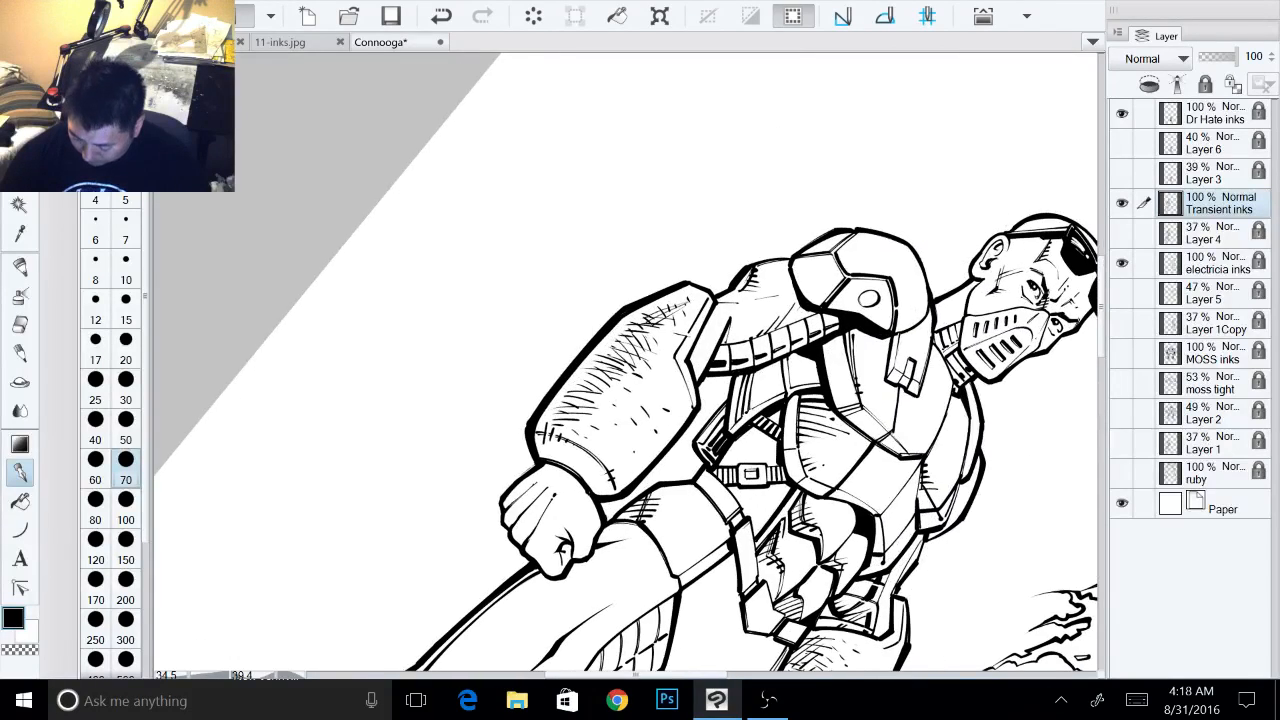
pyautogui.scroll(1, 834, 377)
pyautogui.moveTo(600, 440); pyautogui.dragTo(792, 236)
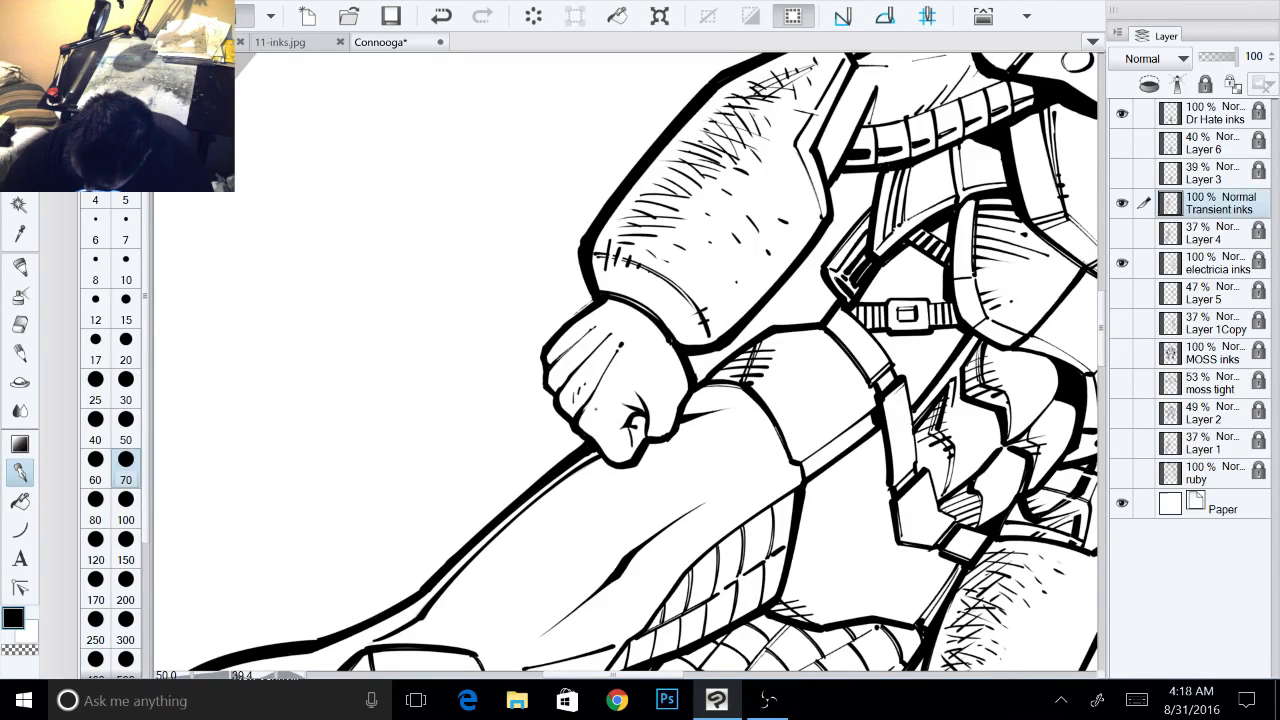
pyautogui.moveTo(599, 407); pyautogui.dragTo(598, 421)
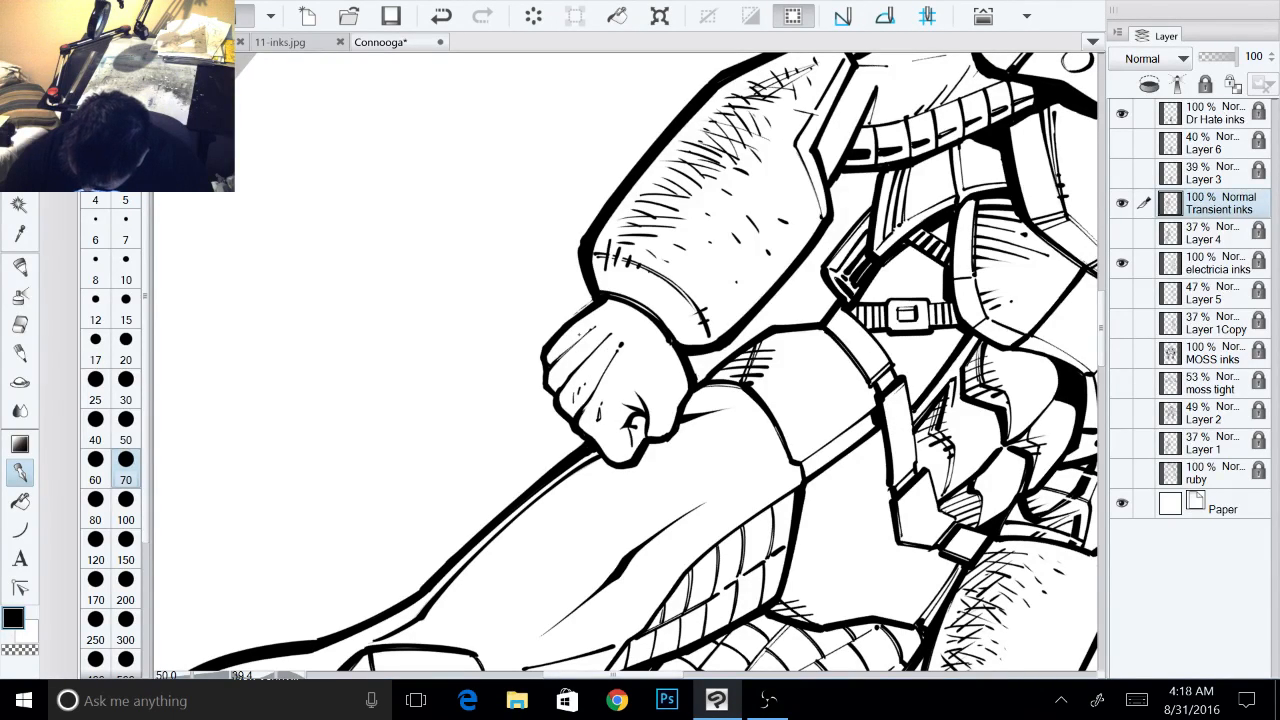
pyautogui.moveTo(566, 352); pyautogui.dragTo(556, 365)
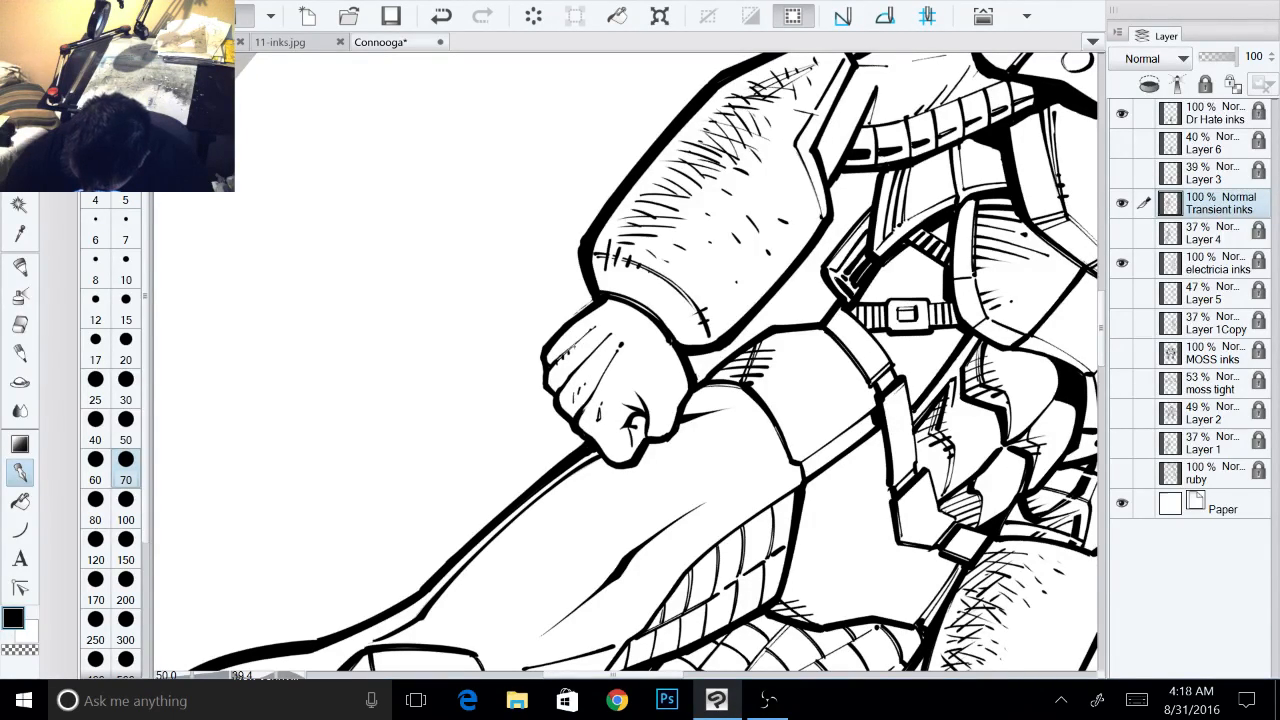
# - Examine the armored figure's torso, legs and boots for areas that still need inking detail
pyautogui.moveTo(620, 450); pyautogui.dragTo(591, 283)
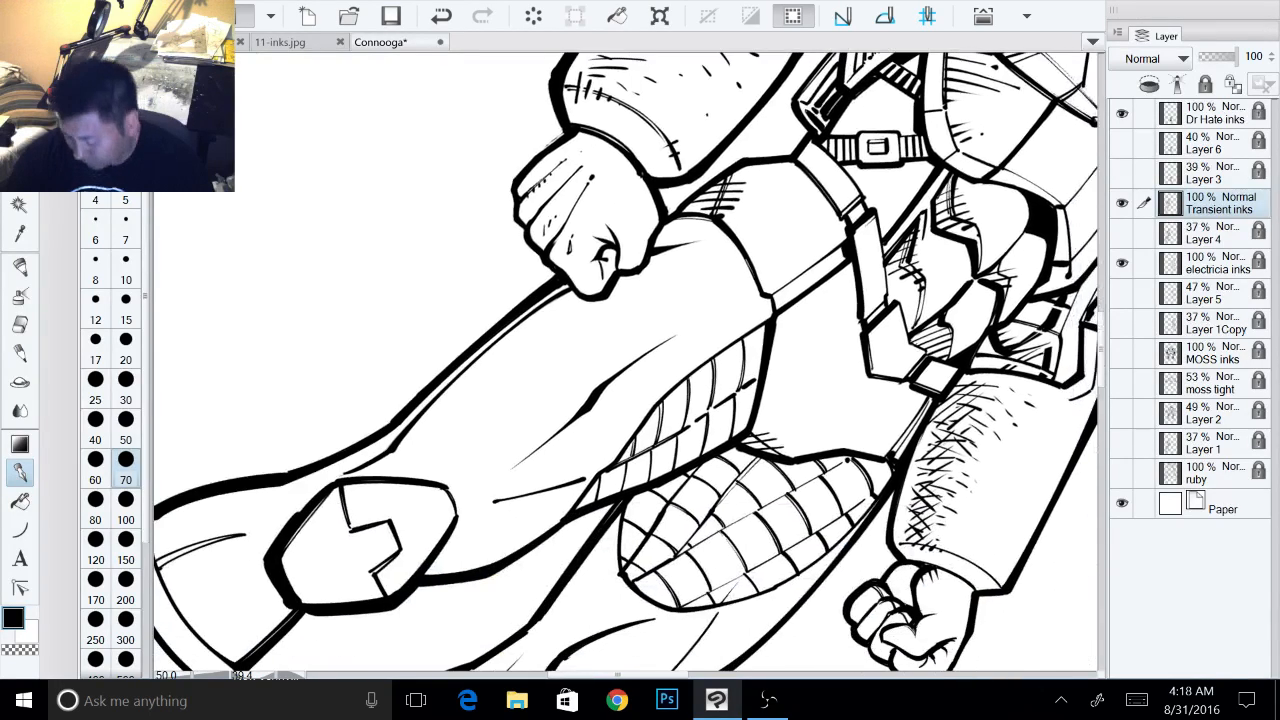
pyautogui.moveTo(820, 420); pyautogui.dragTo(810, 275)
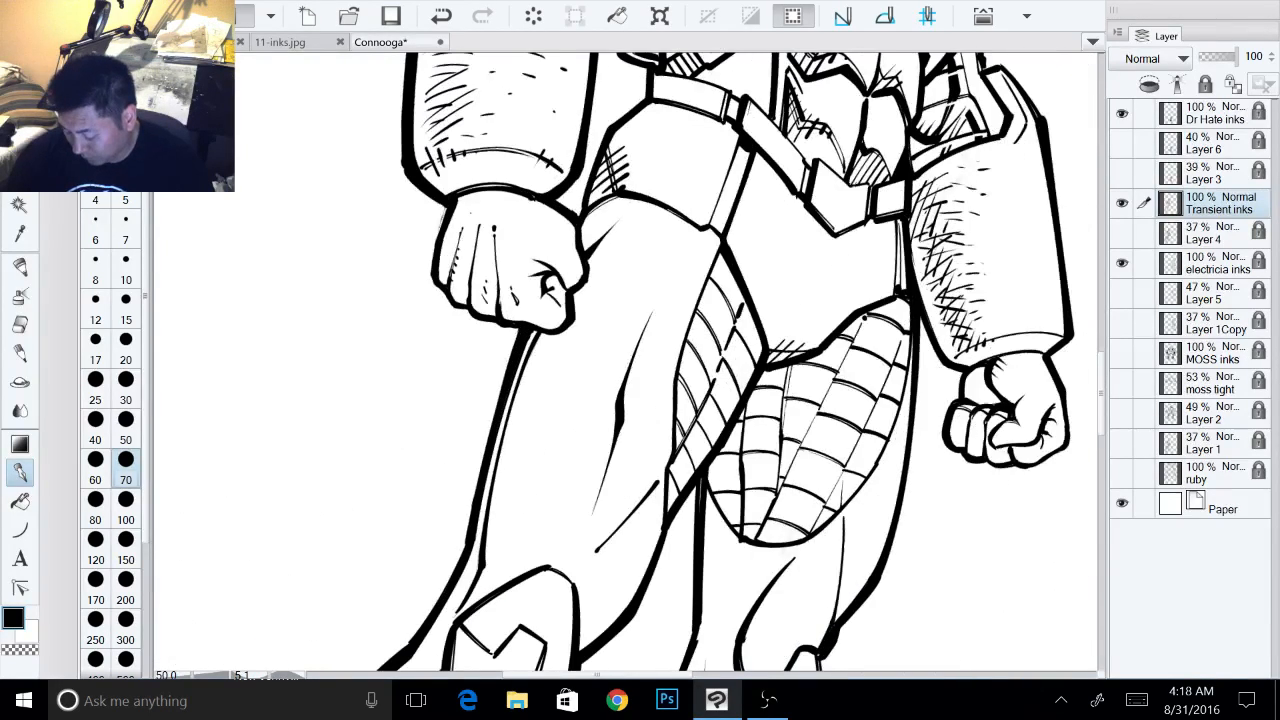
pyautogui.moveTo(867, 356); pyautogui.dragTo(700, 365)
pyautogui.moveTo(820, 420); pyautogui.dragTo(702, 350)
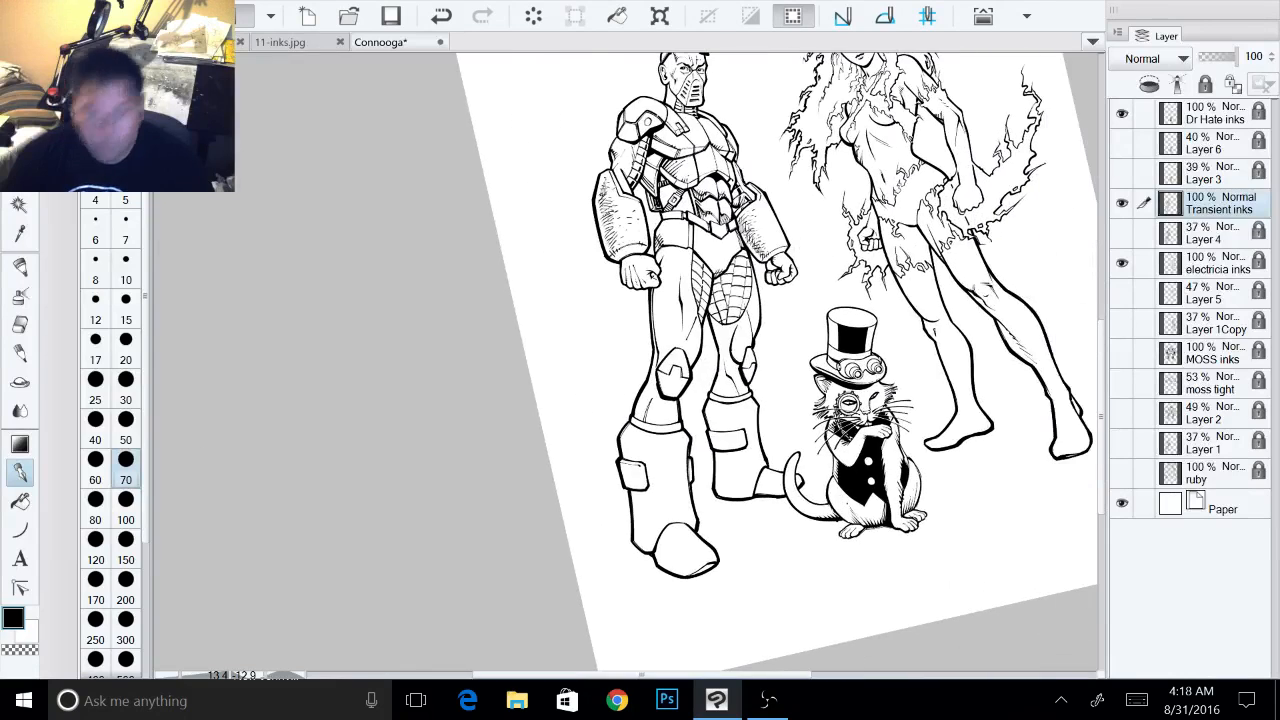
pyautogui.moveTo(867, 349); pyautogui.dragTo(880, 349)
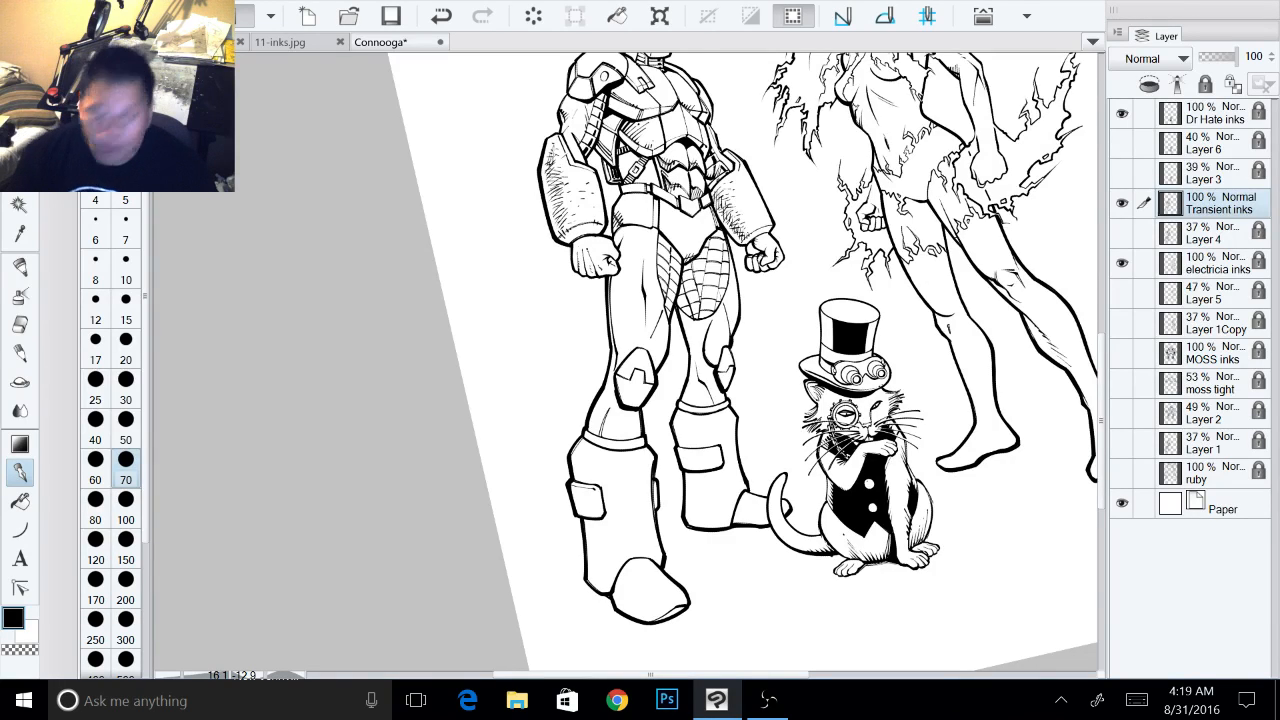
pyautogui.moveTo(806, 332); pyautogui.dragTo(844, 364)
pyautogui.scroll(2, 845, 365)
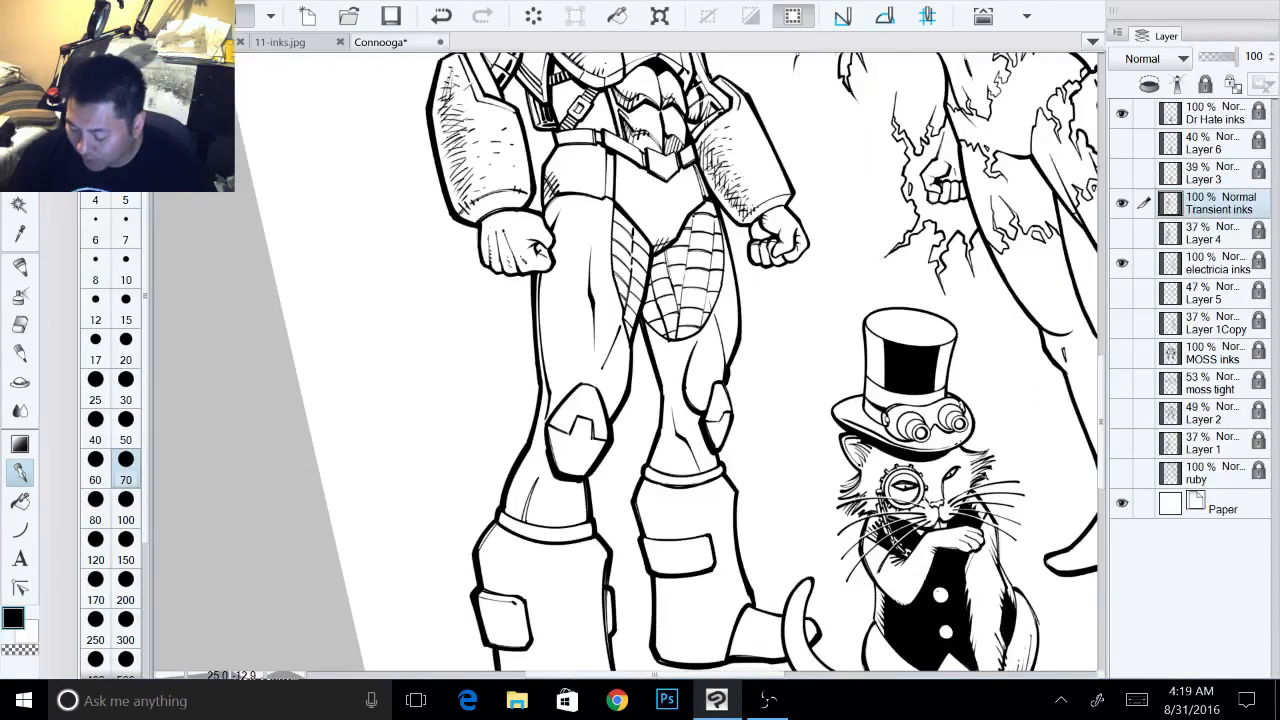
pyautogui.moveTo(682, 558); pyautogui.dragTo(895, 484)
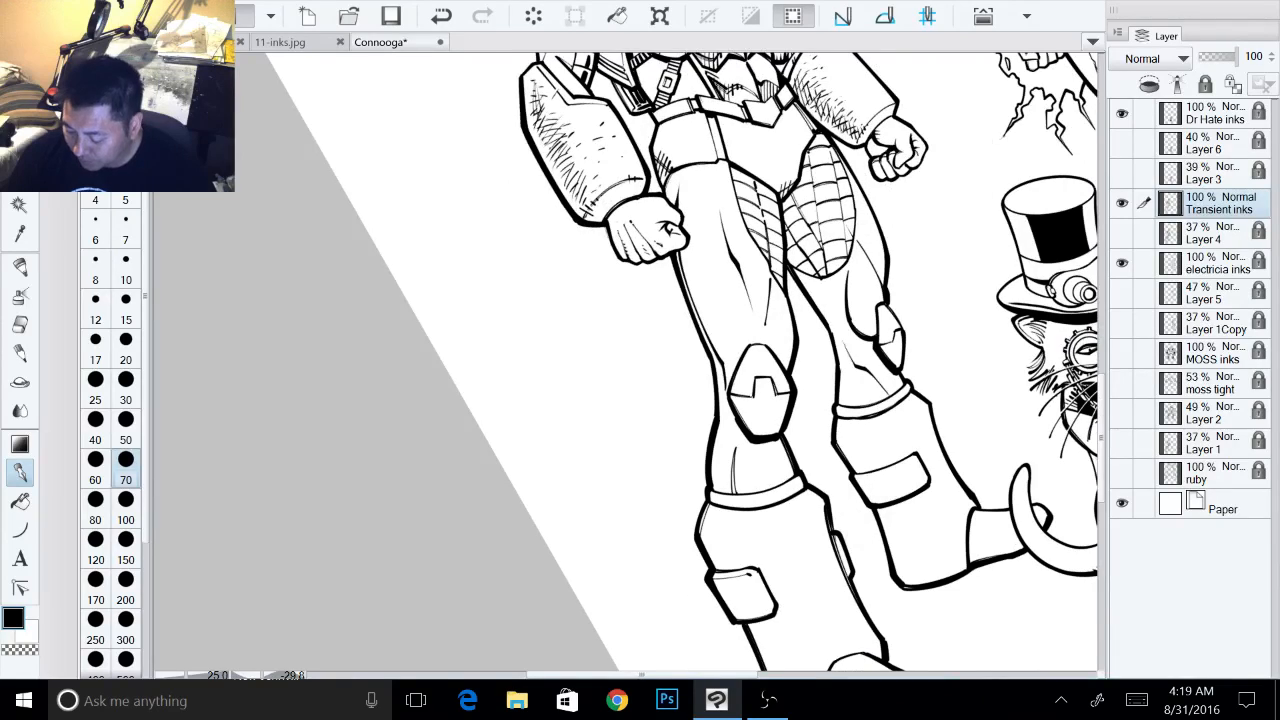
pyautogui.scroll(1, 834, 294)
pyautogui.moveTo(834, 294); pyautogui.dragTo(878, 396)
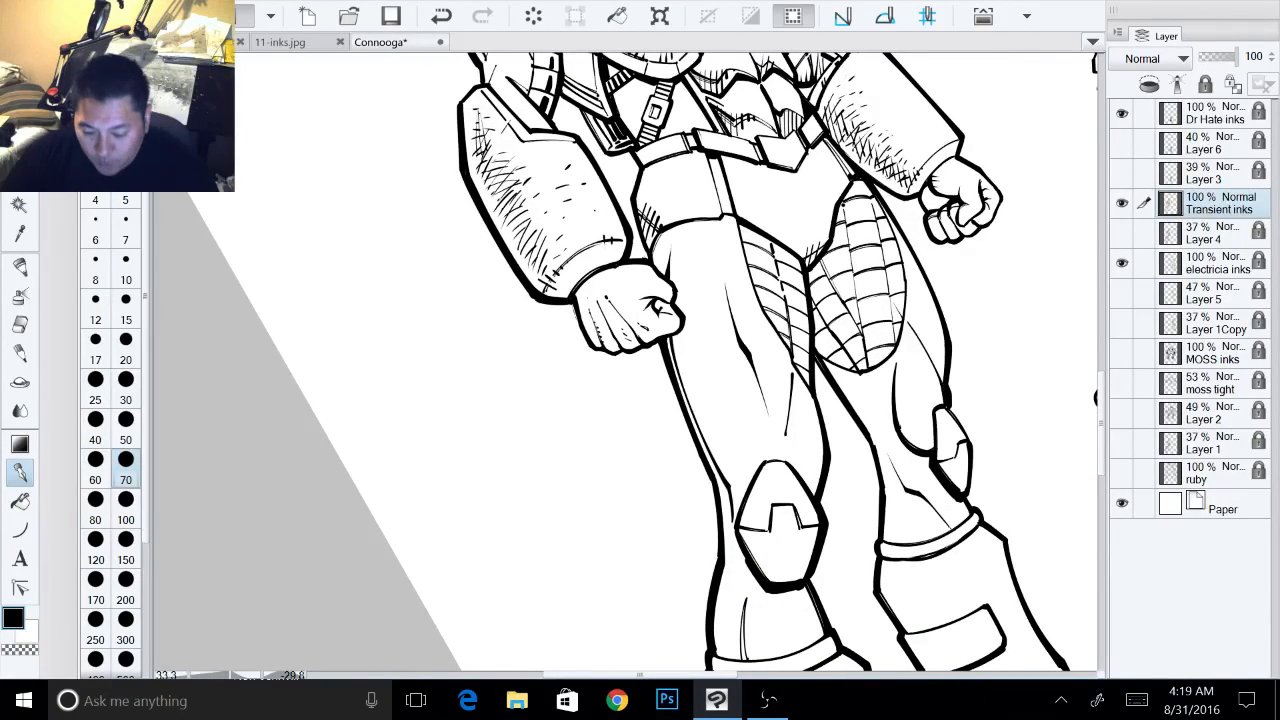
pyautogui.moveTo(778, 281); pyautogui.dragTo(798, 267)
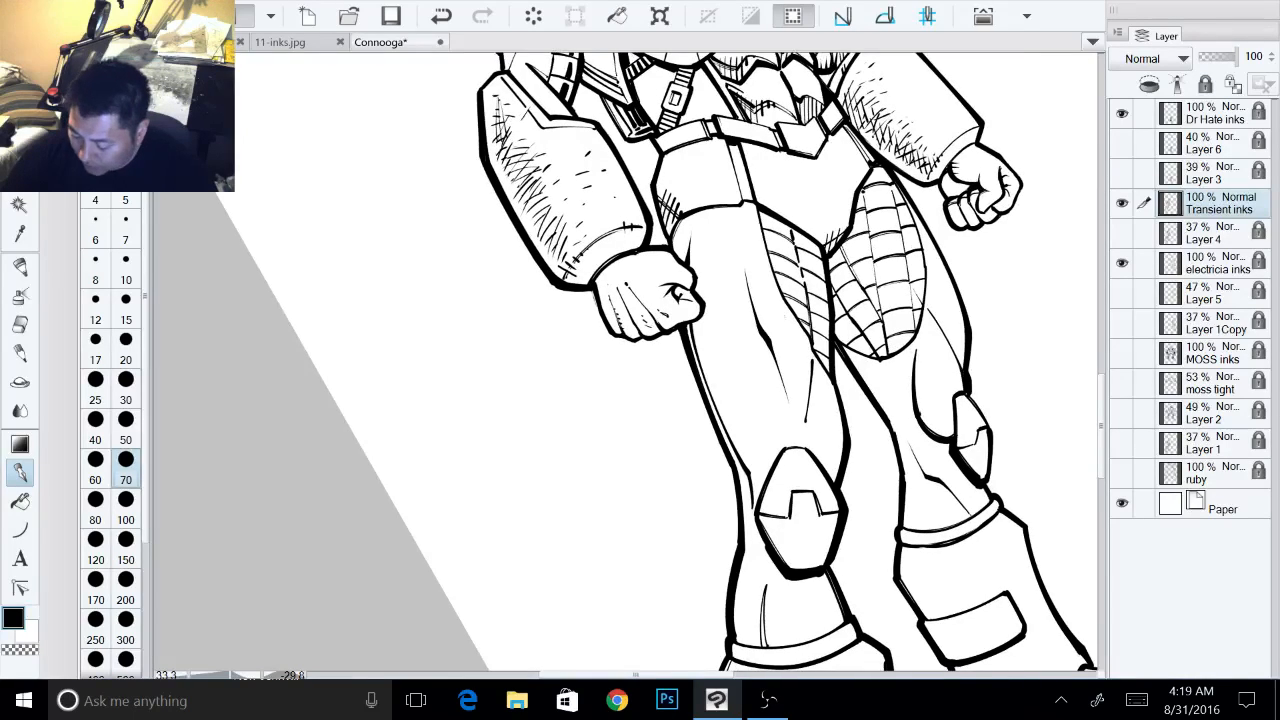
pyautogui.moveTo(822, 329); pyautogui.dragTo(745, 398)
pyautogui.scroll(1, 812, 333)
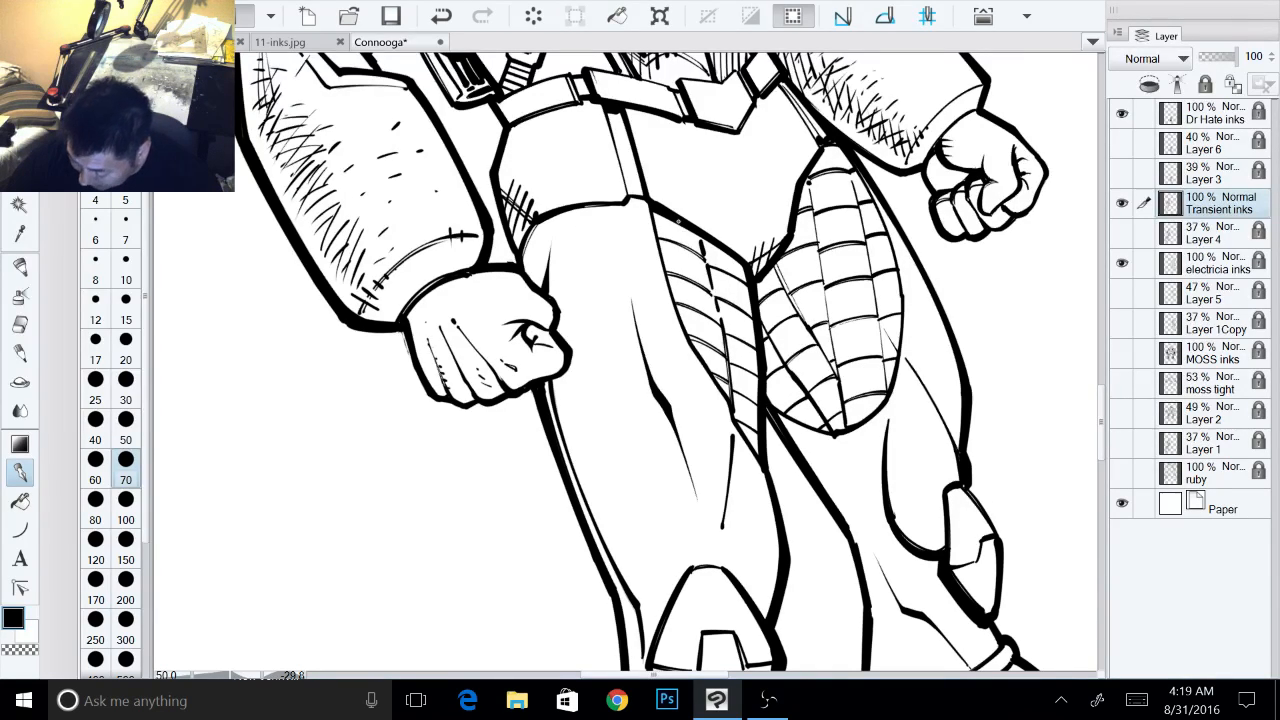
# - Ink lengthwise lines down the segmented inner panel of the figure's right thigh, crossing its existing bands
pyautogui.moveTo(677, 224); pyautogui.dragTo(709, 337)
pyautogui.moveTo(681, 221); pyautogui.dragTo(713, 345)
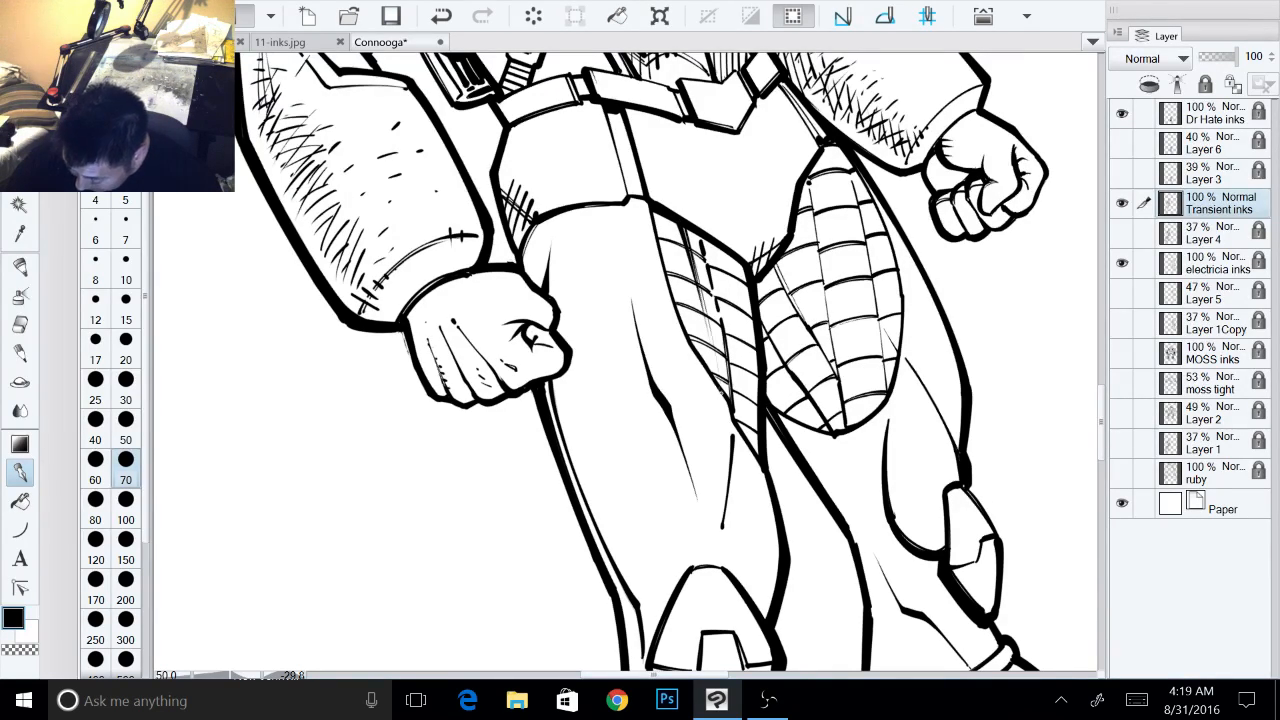
pyautogui.moveTo(727, 257); pyautogui.dragTo(748, 333)
pyautogui.moveTo(744, 329); pyautogui.dragTo(751, 357)
pyautogui.moveTo(722, 251)
pyautogui.mouseDown()
pyautogui.moveTo(746, 363)
pyautogui.moveTo(727, 271)
pyautogui.mouseUp()
pyautogui.moveTo(727, 275); pyautogui.dragTo(753, 428)
pyautogui.moveTo(747, 362)
pyautogui.mouseDown()
pyautogui.moveTo(755, 444)
pyautogui.moveTo(749, 394)
pyautogui.mouseUp()
pyautogui.moveTo(686, 226); pyautogui.dragTo(717, 381)
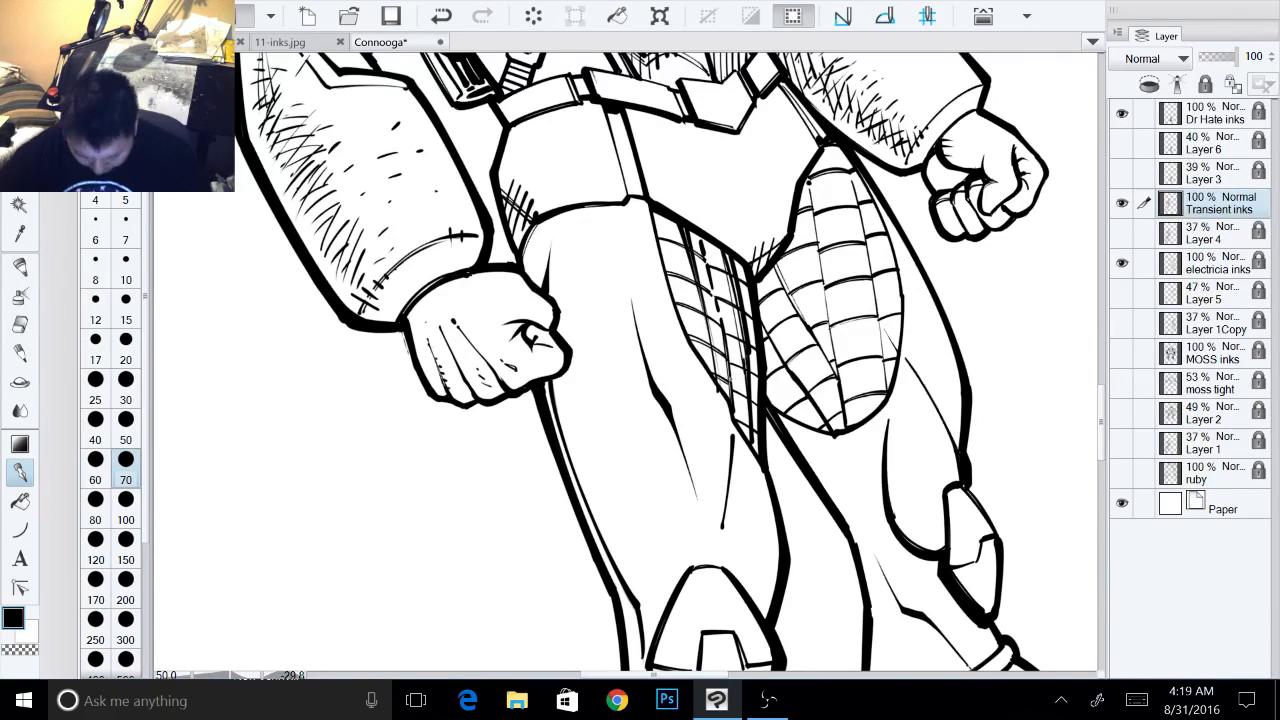
# - Undo the last thigh panel line, replace it with short strokes along the lower outer edge, and switch the drawing color to white
pyautogui.hotkey('ctrl', 'z')
pyautogui.moveTo(713, 365); pyautogui.dragTo(719, 385)
pyautogui.moveTo(714, 365); pyautogui.dragTo(719, 383)
pyautogui.moveTo(707, 331); pyautogui.dragTo(717, 369)
pyautogui.moveTo(707, 329); pyautogui.dragTo(710, 339)
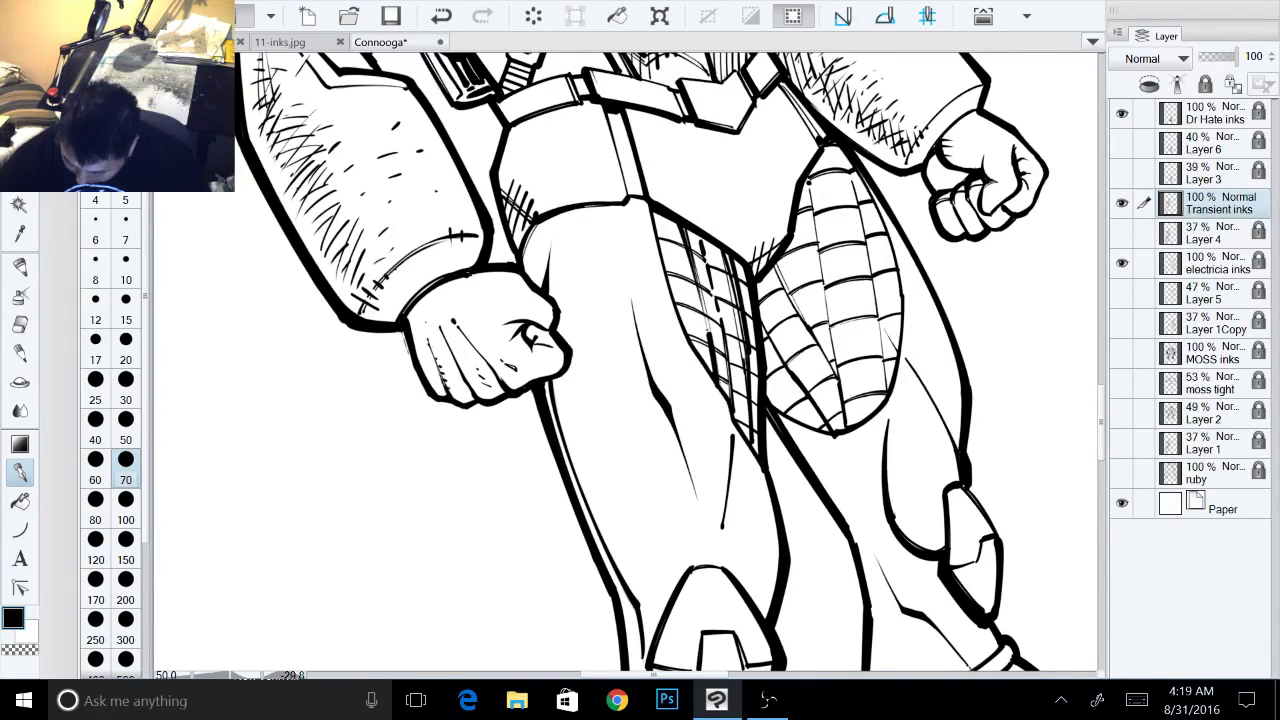
pyautogui.press('x')
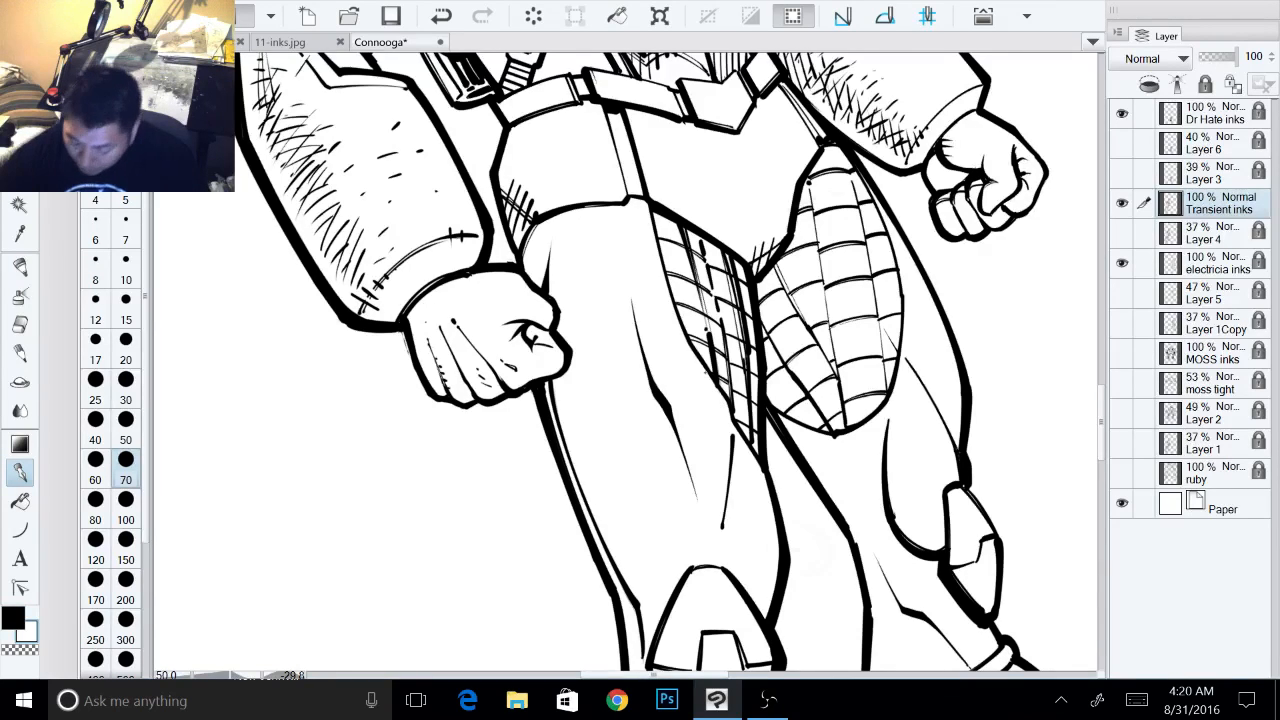
# - Break up the lengthwise lines in the segmented inner panel of the figure's right thigh with short white strokes
pyautogui.moveTo(468, 272); pyautogui.dragTo(519, 215)
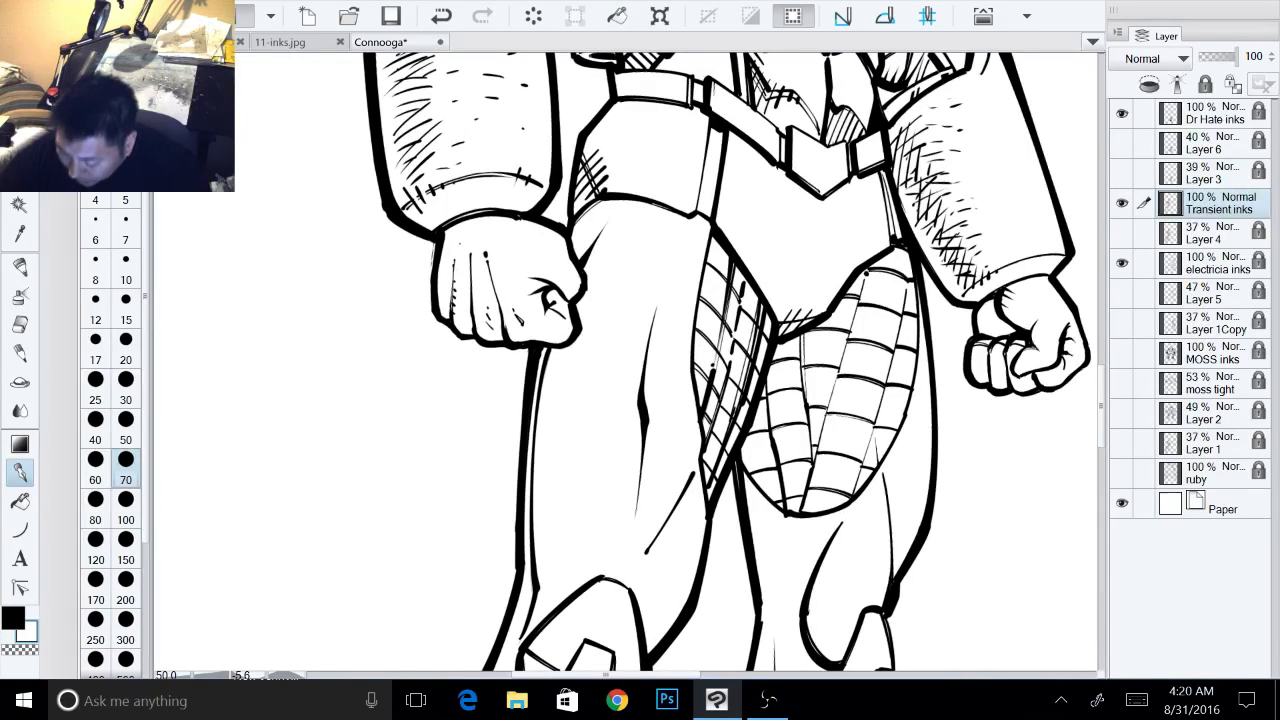
pyautogui.hotkey('ctrl', '+')
pyautogui.moveTo(640, 450); pyautogui.dragTo(587, 317)
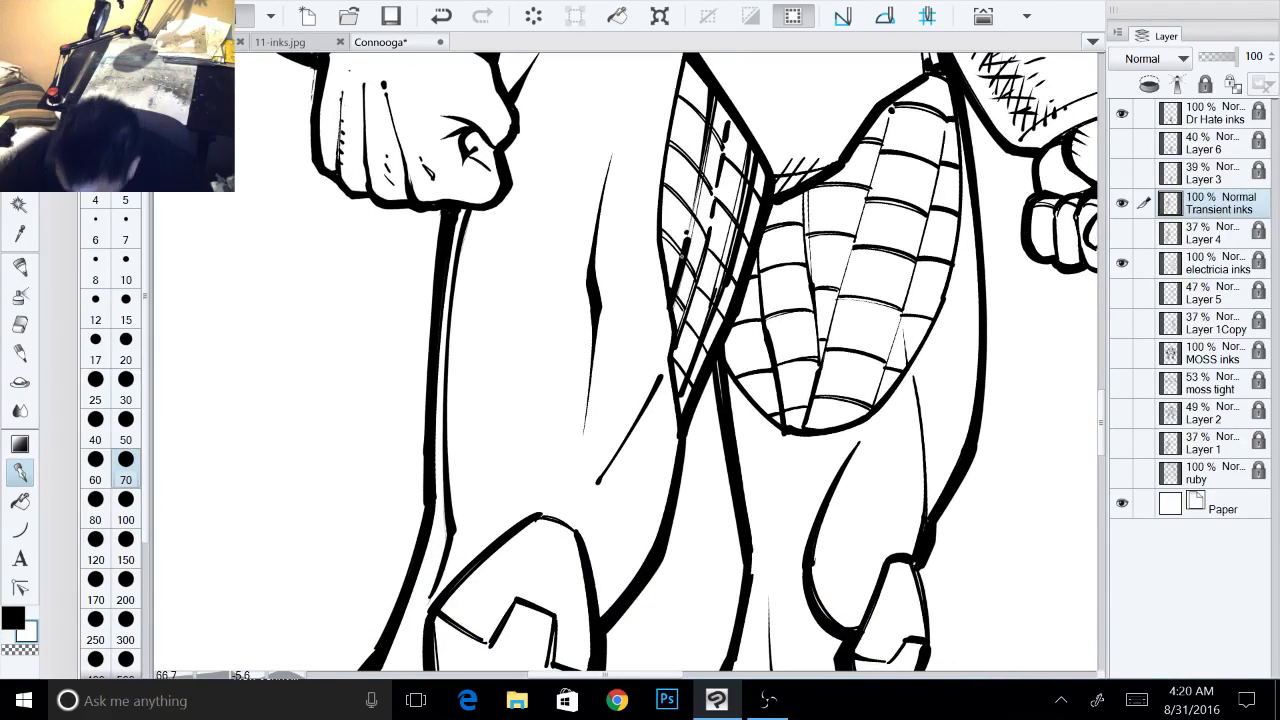
pyautogui.moveTo(684, 246); pyautogui.dragTo(671, 307)
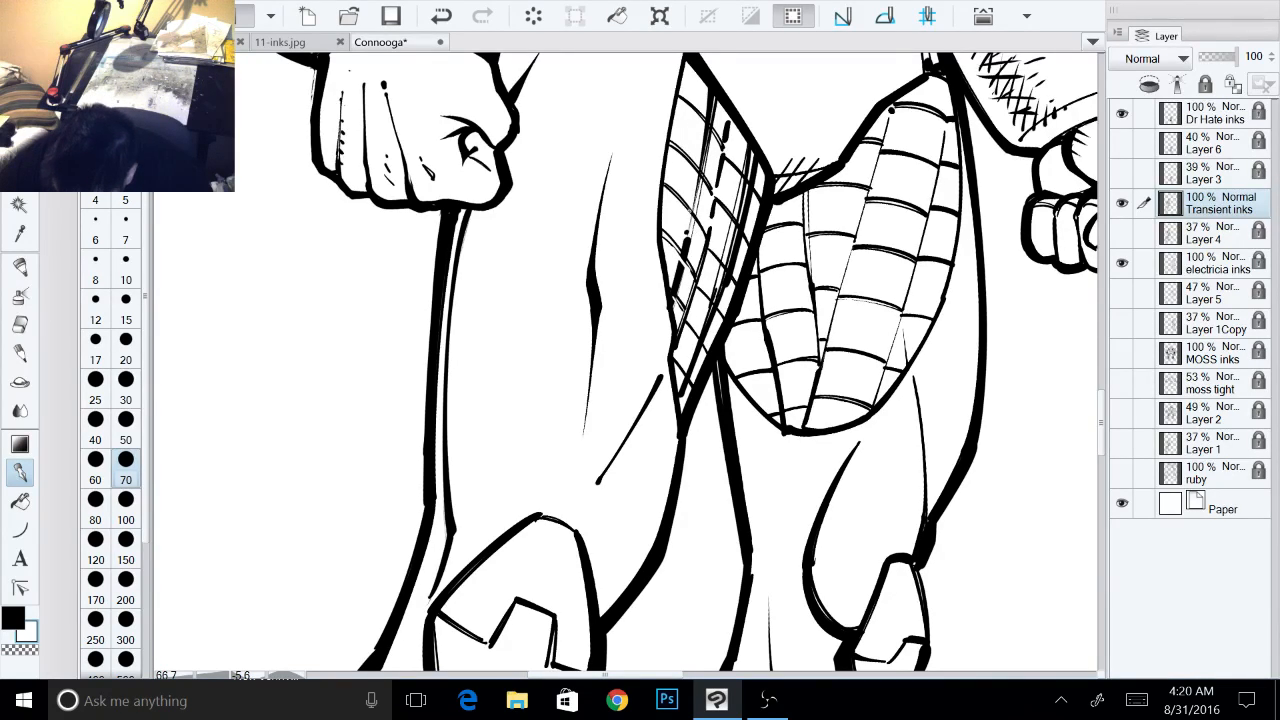
pyautogui.moveTo(698, 210); pyautogui.dragTo(686, 226)
pyautogui.moveTo(700, 168); pyautogui.dragTo(696, 190)
pyautogui.moveTo(713, 125); pyautogui.dragTo(700, 135)
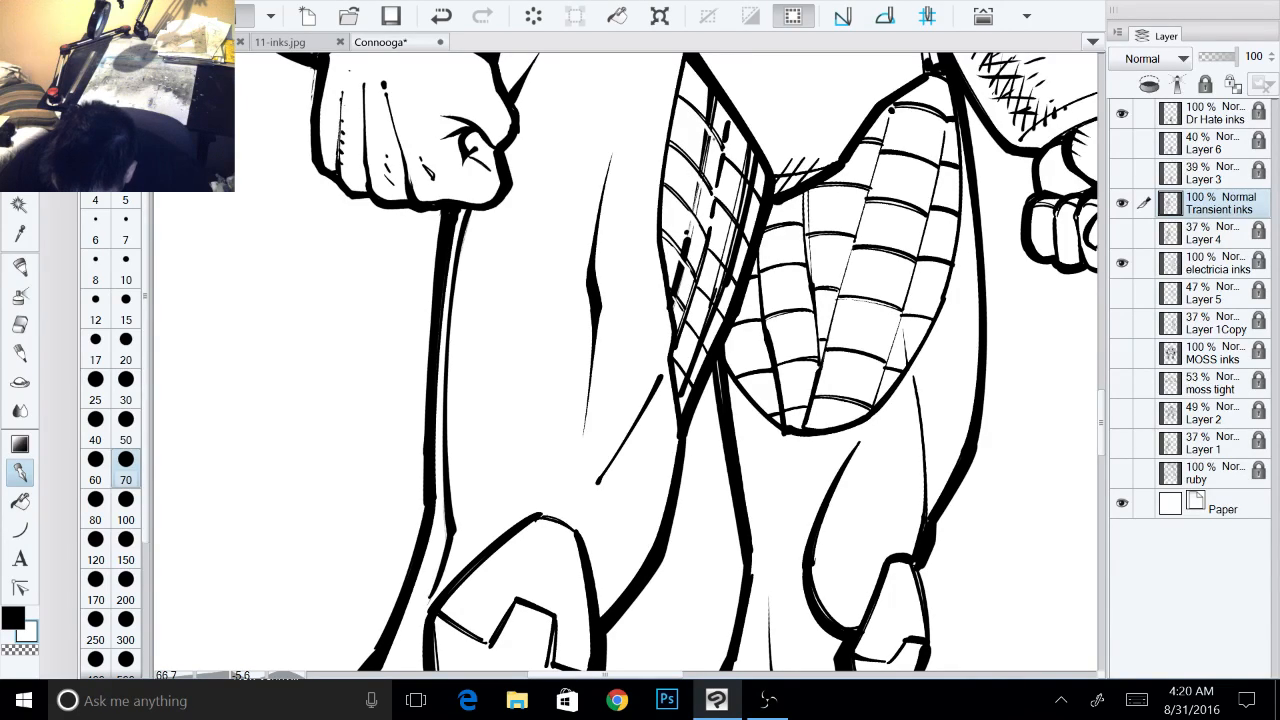
pyautogui.moveTo(747, 172)
pyautogui.mouseDown()
pyautogui.moveTo(724, 289)
pyautogui.moveTo(683, 390)
pyautogui.mouseUp()
# - Switch the drawing color to black and ink lengthwise lines down the inner columns of the segmented panel on the left thigh
pyautogui.moveTo(700, 330); pyautogui.dragTo(561, 417)
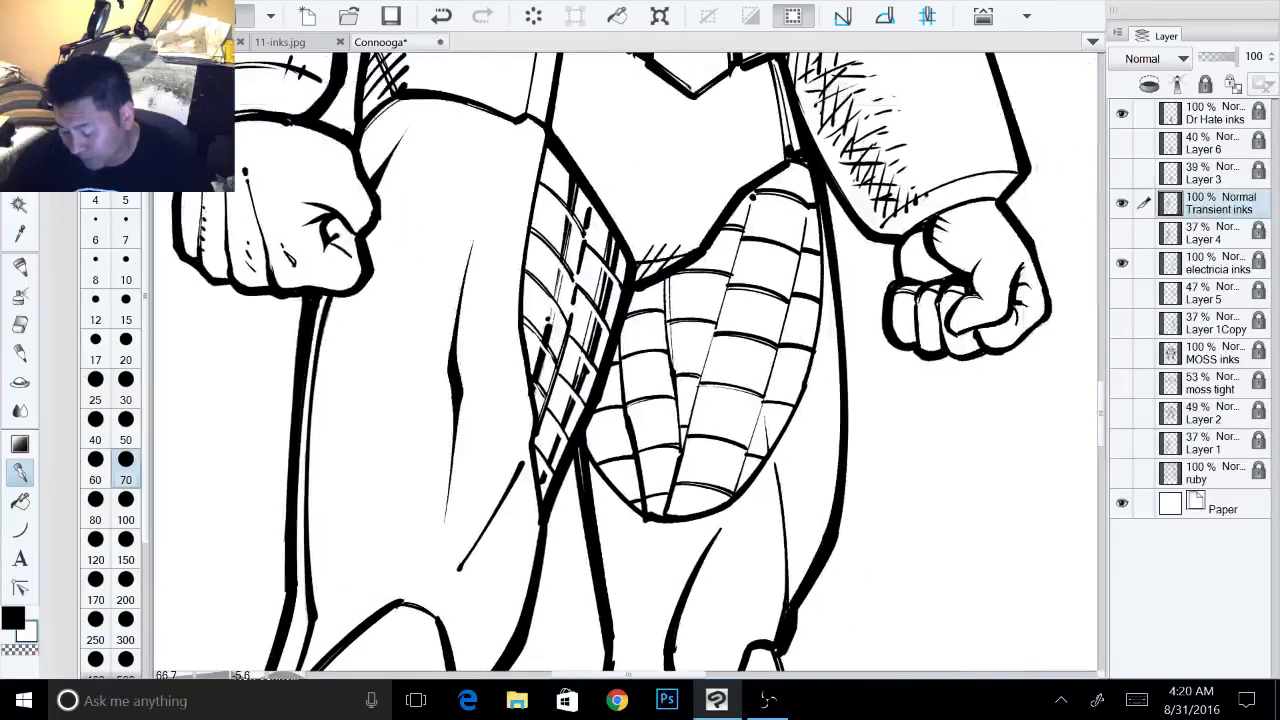
pyautogui.moveTo(700, 450); pyautogui.dragTo(718, 431)
pyautogui.moveTo(650, 460); pyautogui.dragTo(693, 359)
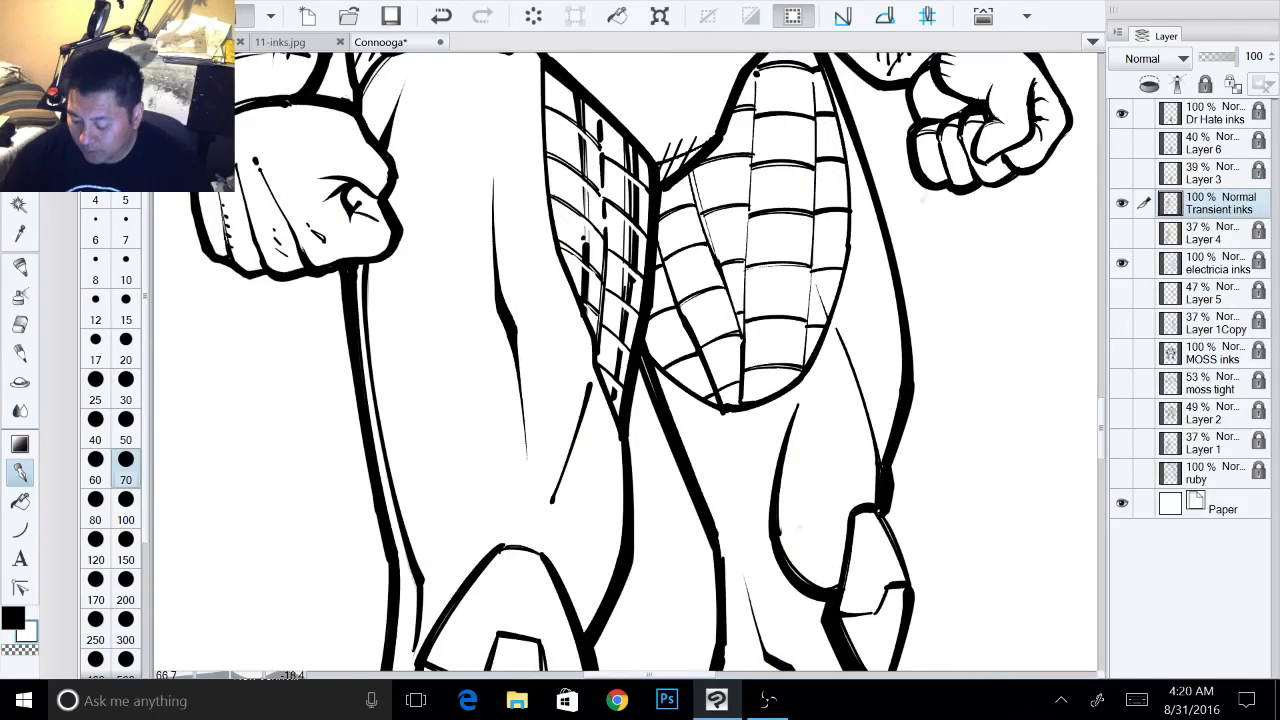
pyautogui.moveTo(870, 360); pyautogui.dragTo(812, 362)
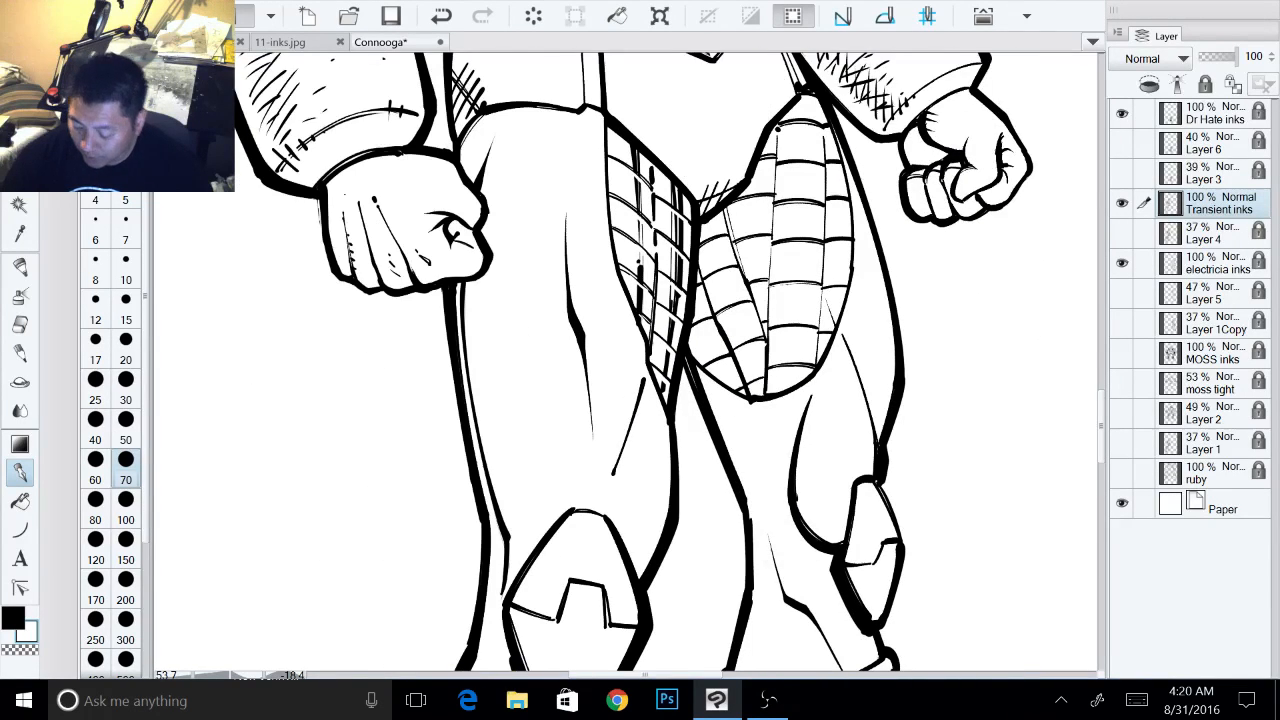
pyautogui.moveTo(750, 450); pyautogui.dragTo(767, 419)
pyautogui.press('x')
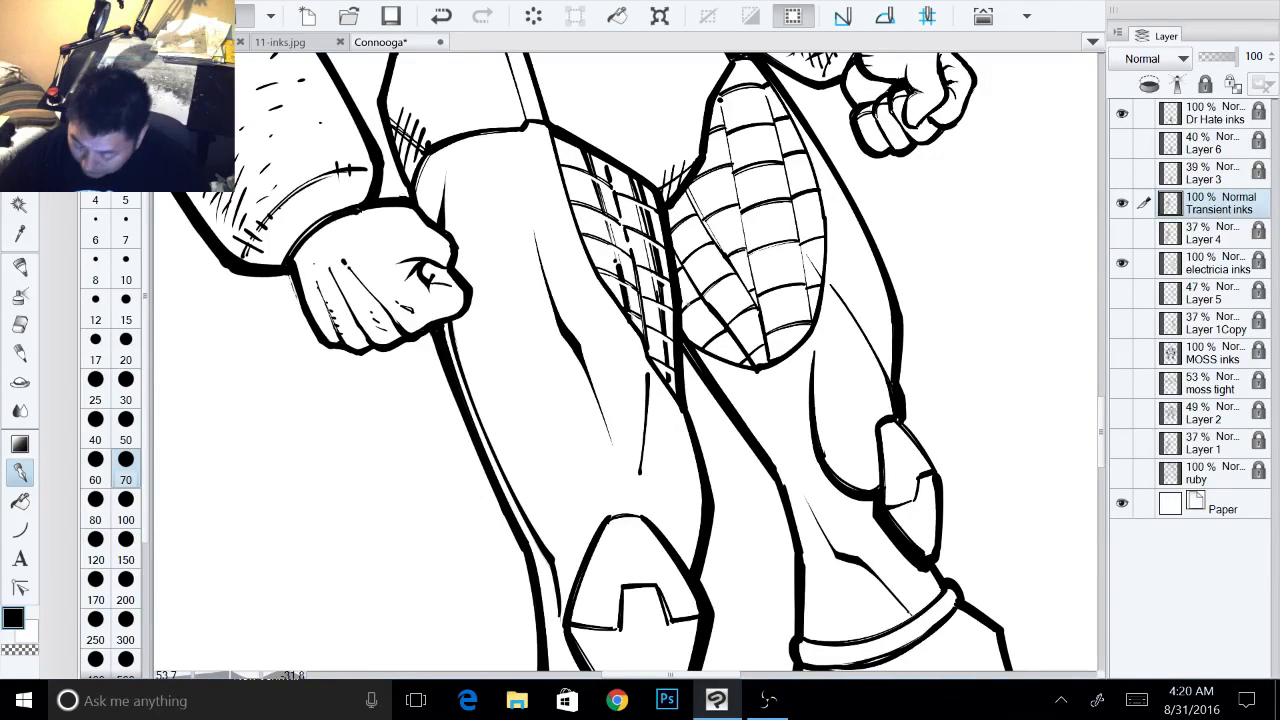
pyautogui.moveTo(682, 314); pyautogui.dragTo(701, 348)
pyautogui.moveTo(681, 306); pyautogui.dragTo(718, 354)
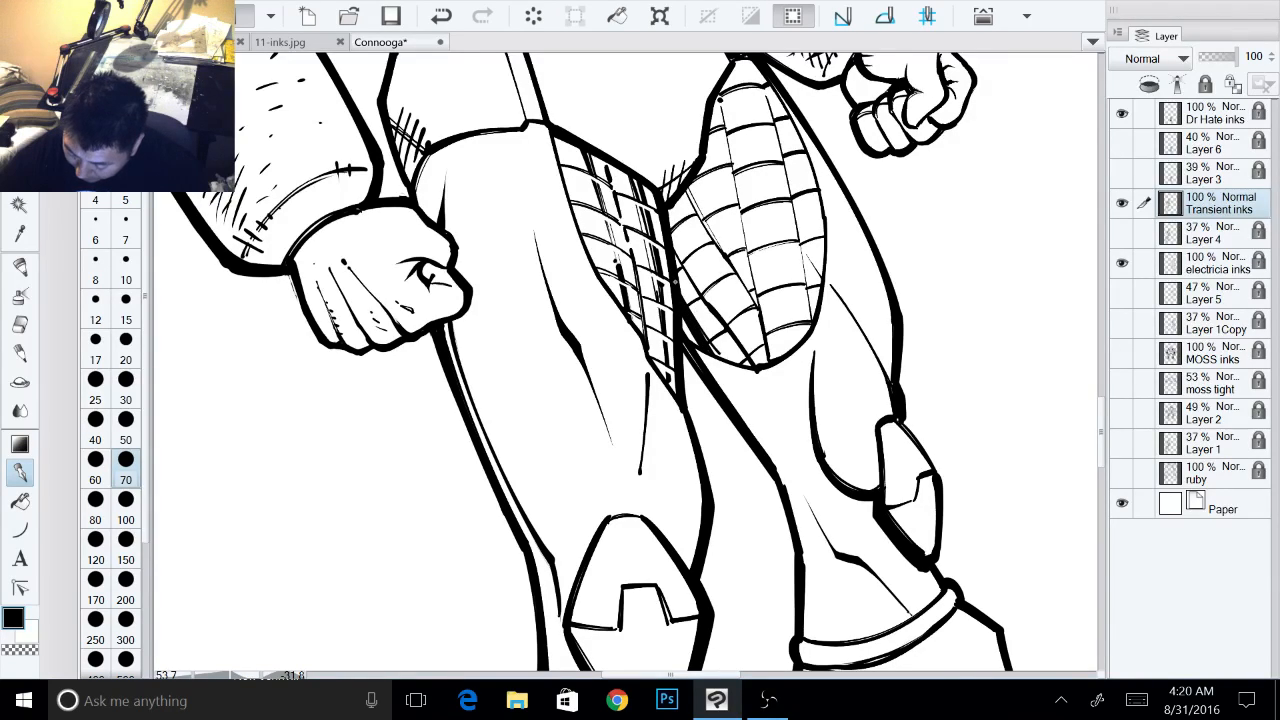
pyautogui.moveTo(681, 290); pyautogui.dragTo(727, 360)
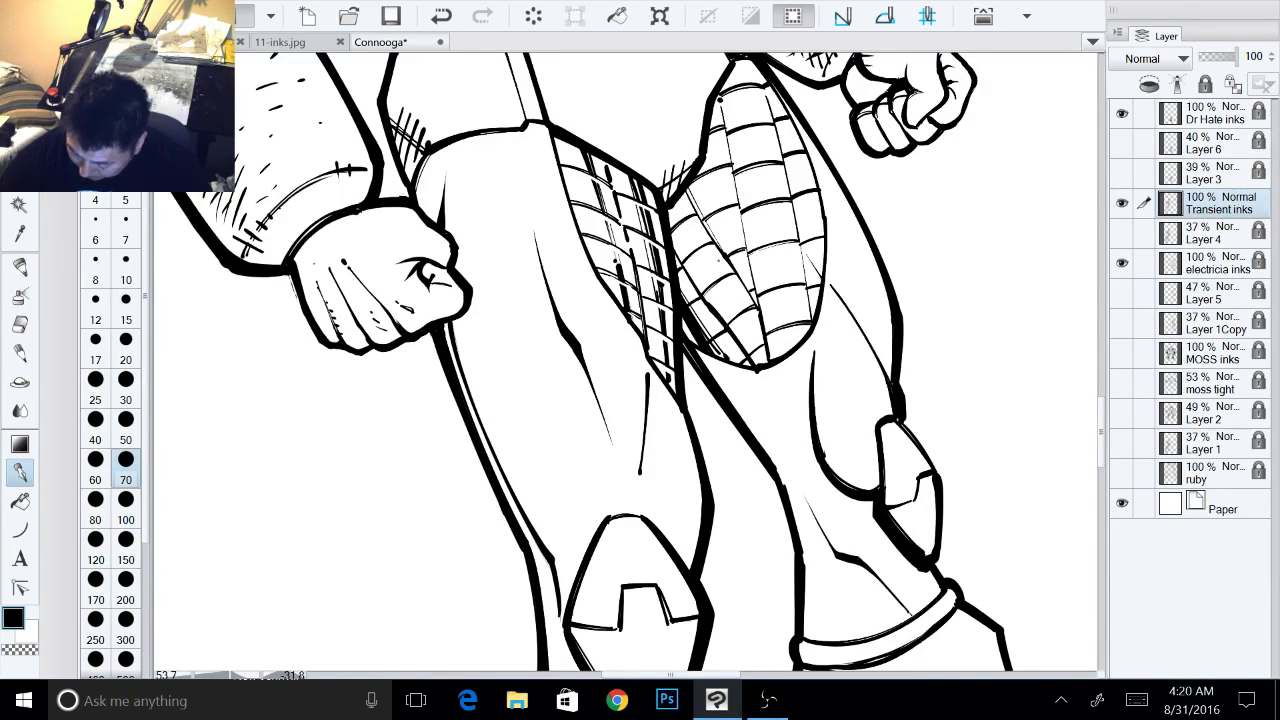
pyautogui.moveTo(669, 218); pyautogui.dragTo(711, 293)
pyautogui.moveTo(670, 209); pyautogui.dragTo(754, 348)
pyautogui.moveTo(726, 306); pyautogui.dragTo(767, 363)
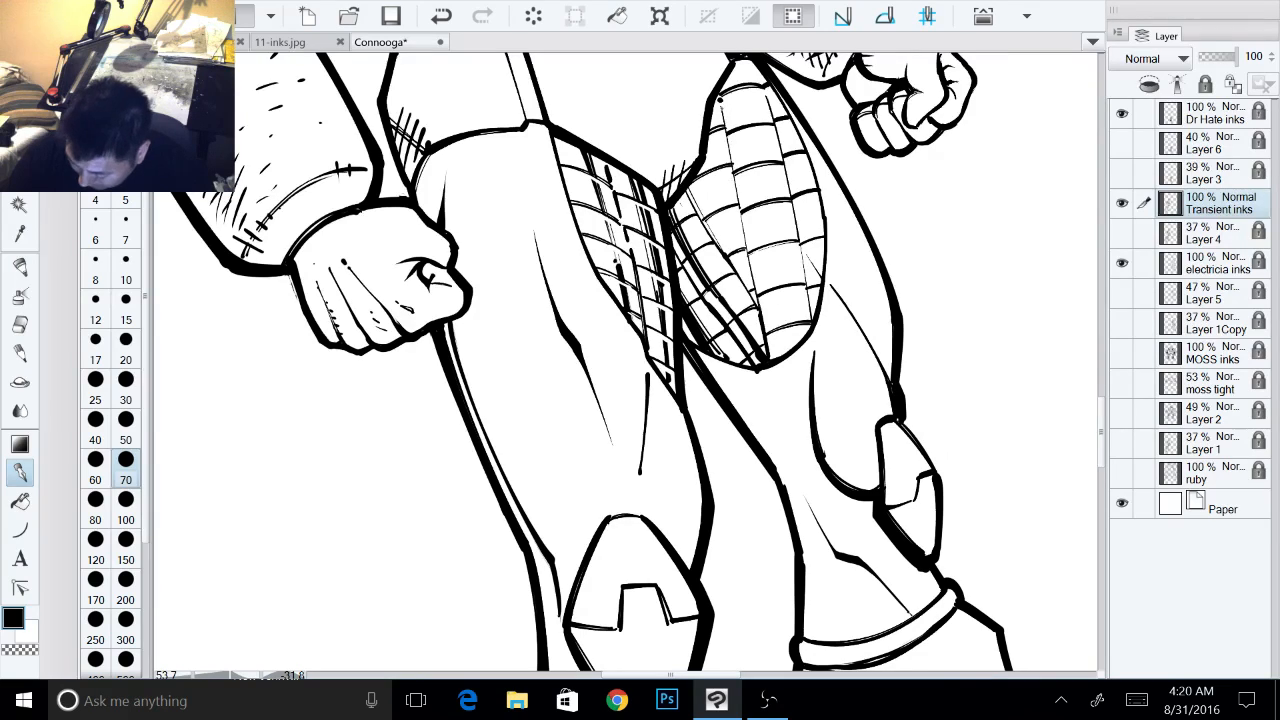
# - Ink lengthwise lines down the middle and outer columns of the left thigh panel, trimming the long outer line with white
pyautogui.moveTo(736, 175); pyautogui.dragTo(755, 277)
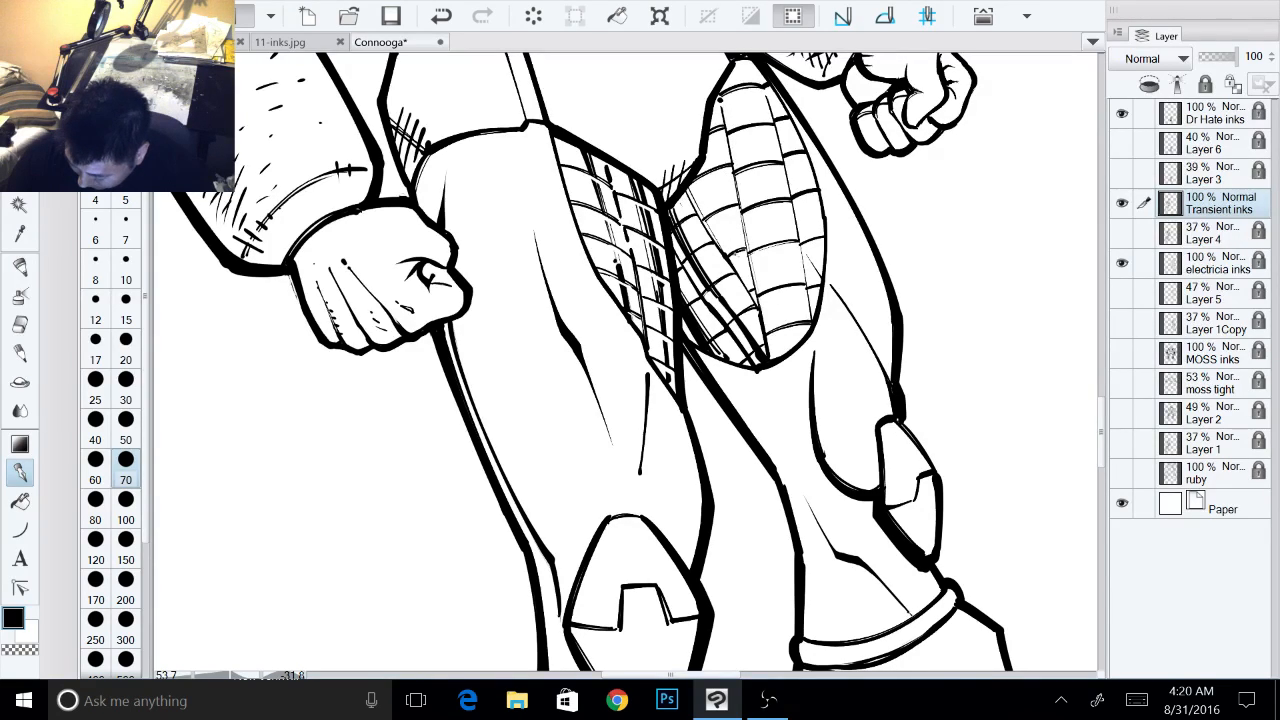
pyautogui.moveTo(711, 101); pyautogui.dragTo(725, 163)
pyautogui.moveTo(735, 213); pyautogui.dragTo(757, 299)
pyautogui.moveTo(757, 61)
pyautogui.mouseDown()
pyautogui.moveTo(747, 91)
pyautogui.moveTo(784, 192)
pyautogui.moveTo(806, 340)
pyautogui.mouseUp()
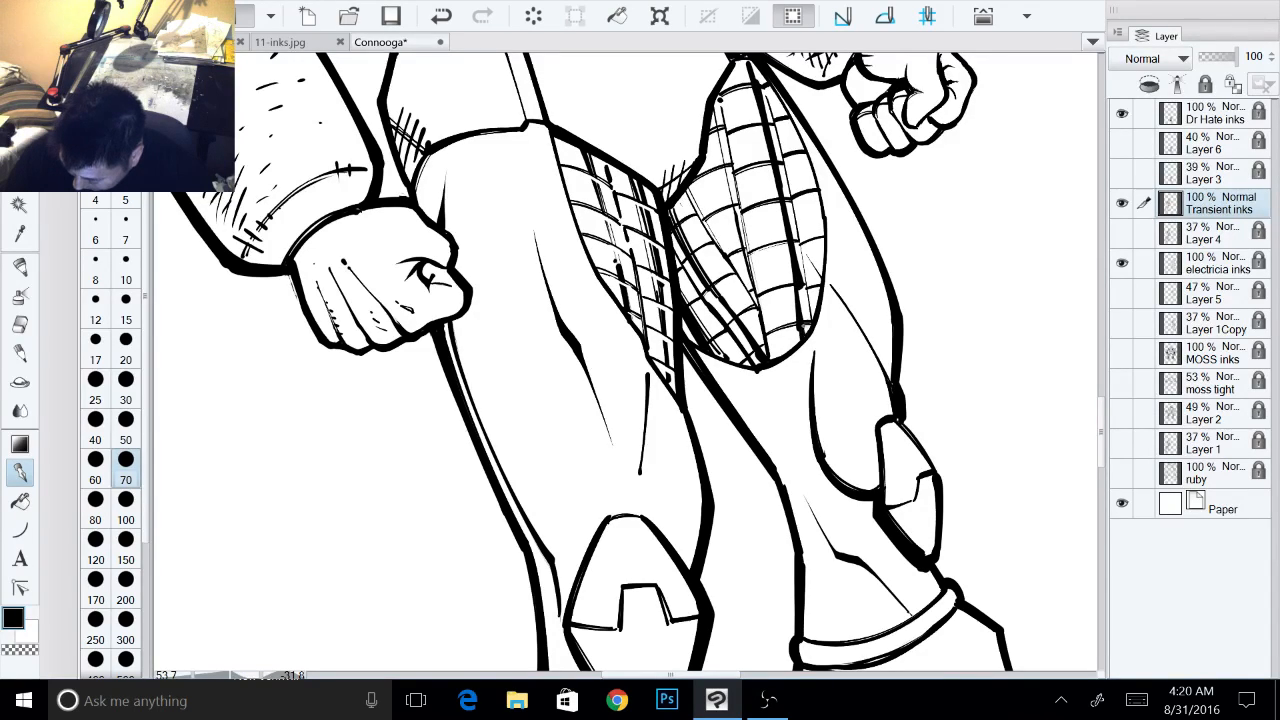
pyautogui.moveTo(802, 289); pyautogui.dragTo(805, 333)
pyautogui.press('x')
pyautogui.moveTo(799, 259); pyautogui.dragTo(803, 290)
pyautogui.press('x')
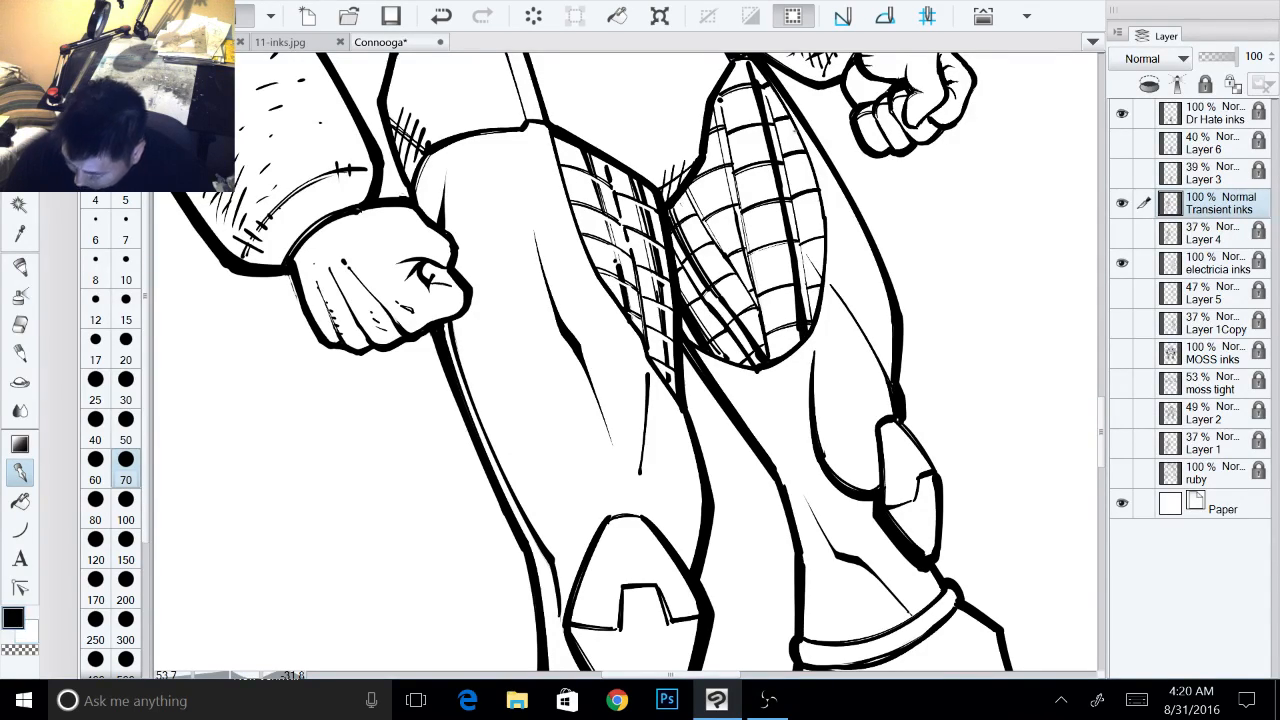
pyautogui.moveTo(791, 117); pyautogui.dragTo(822, 251)
pyautogui.moveTo(812, 170); pyautogui.dragTo(823, 275)
# - Break the left thigh panel's lengthwise lines into dashes with white strokes, and switch the drawing color back to black
pyautogui.moveTo(700, 290); pyautogui.dragTo(622, 416)
pyautogui.moveTo(800, 250); pyautogui.dragTo(769, 578)
pyautogui.press('x')
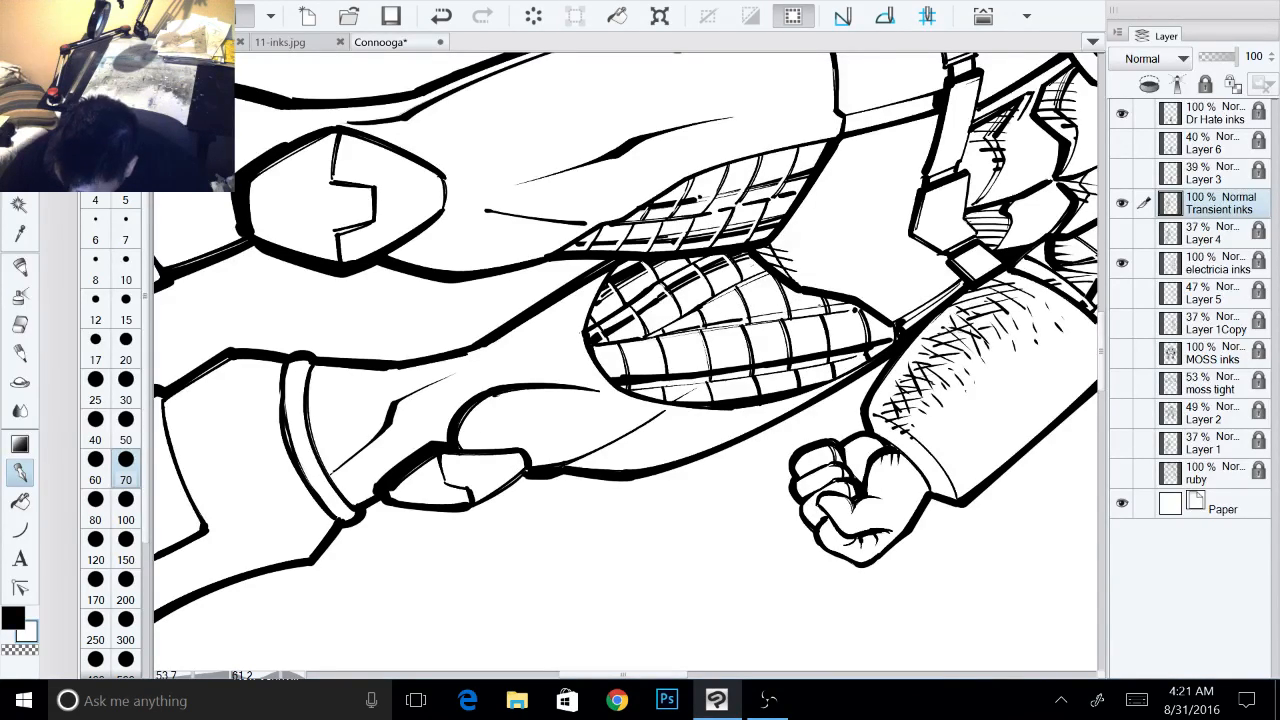
pyautogui.moveTo(700, 400); pyautogui.dragTo(674, 332)
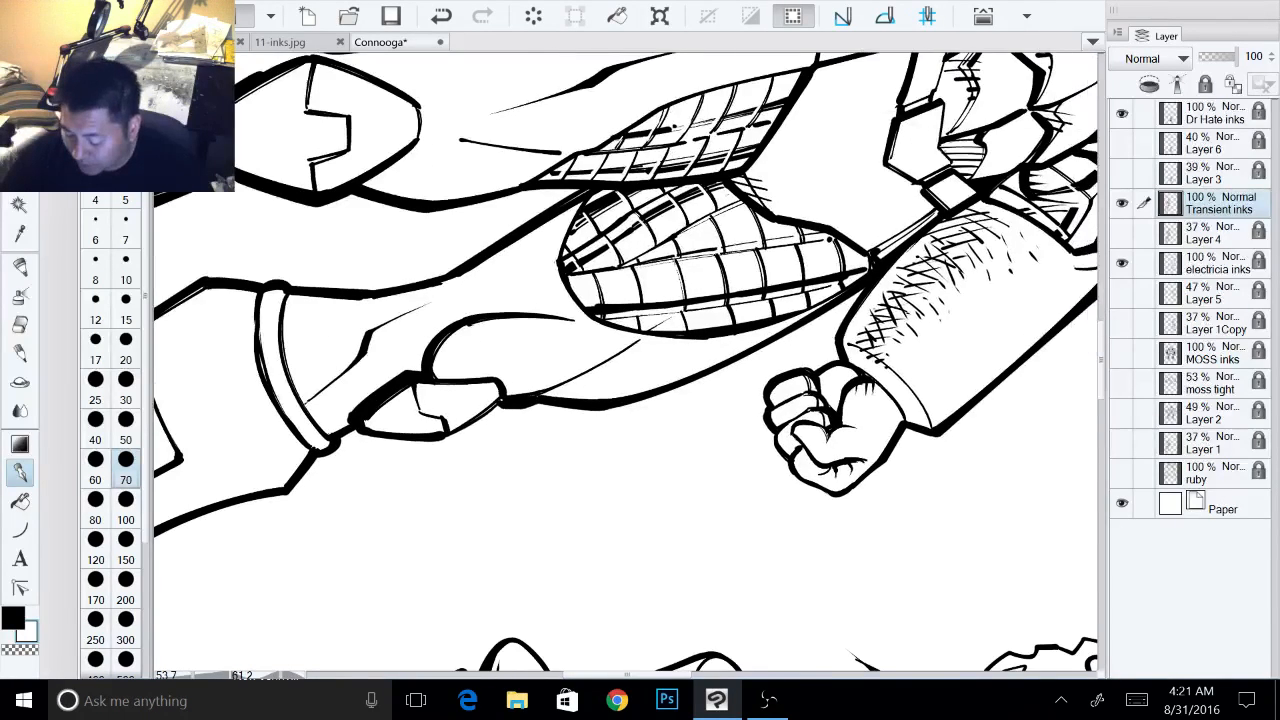
pyautogui.moveTo(800, 400); pyautogui.dragTo(798, 316)
pyautogui.moveTo(591, 313); pyautogui.dragTo(570, 325)
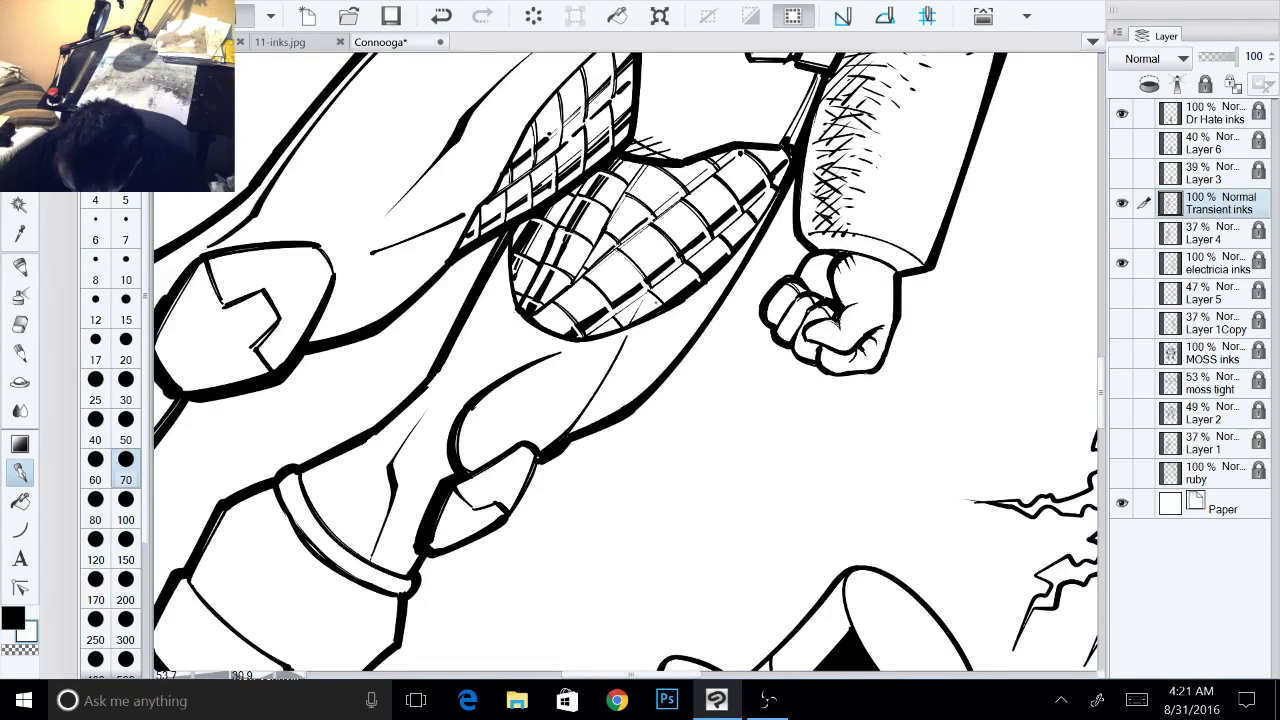
pyautogui.scroll(-4, 870, 344)
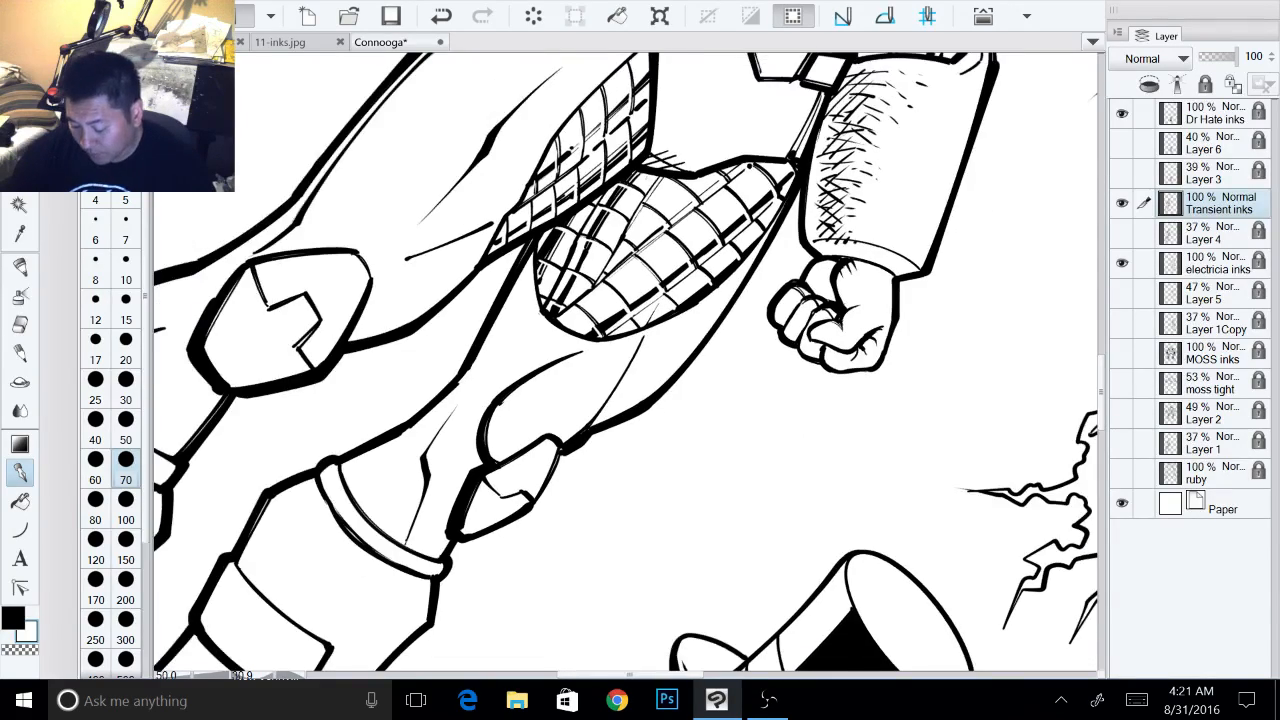
pyautogui.moveTo(947, 224); pyautogui.dragTo(840, 88)
pyautogui.moveTo(779, 525); pyautogui.dragTo(767, 583)
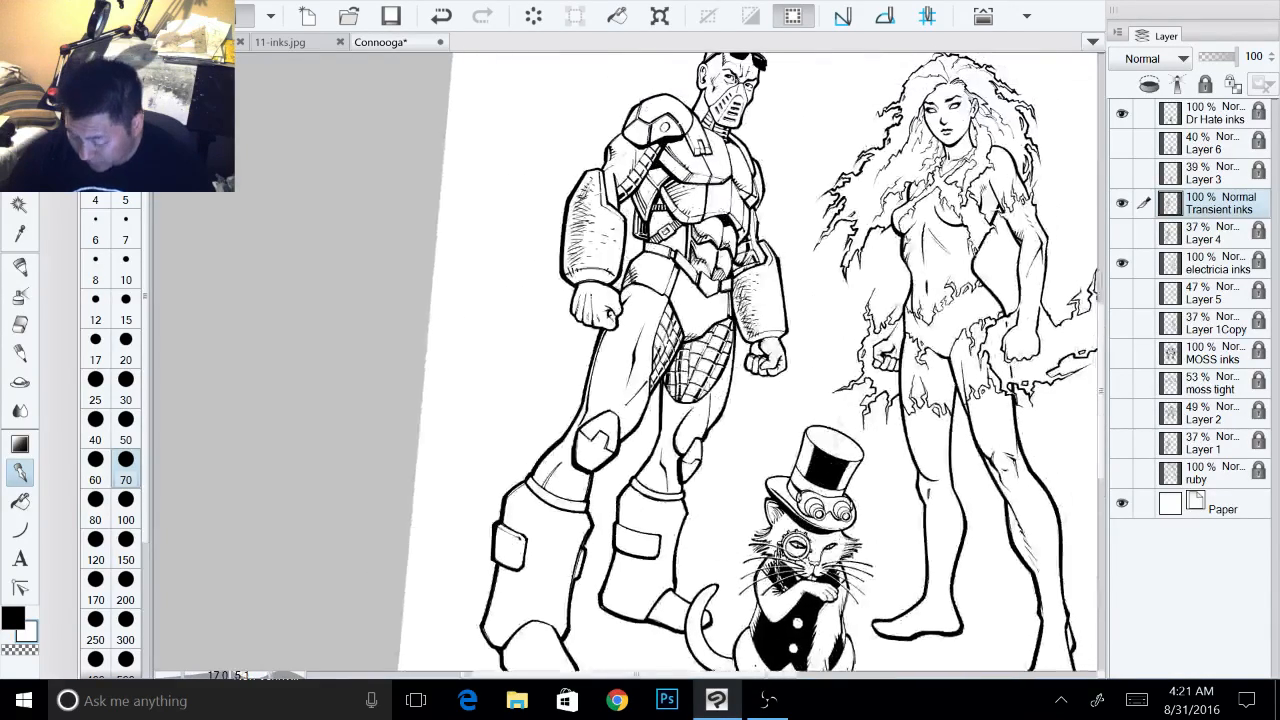
pyautogui.moveTo(905, 310); pyautogui.dragTo(898, 283)
pyautogui.press('x')
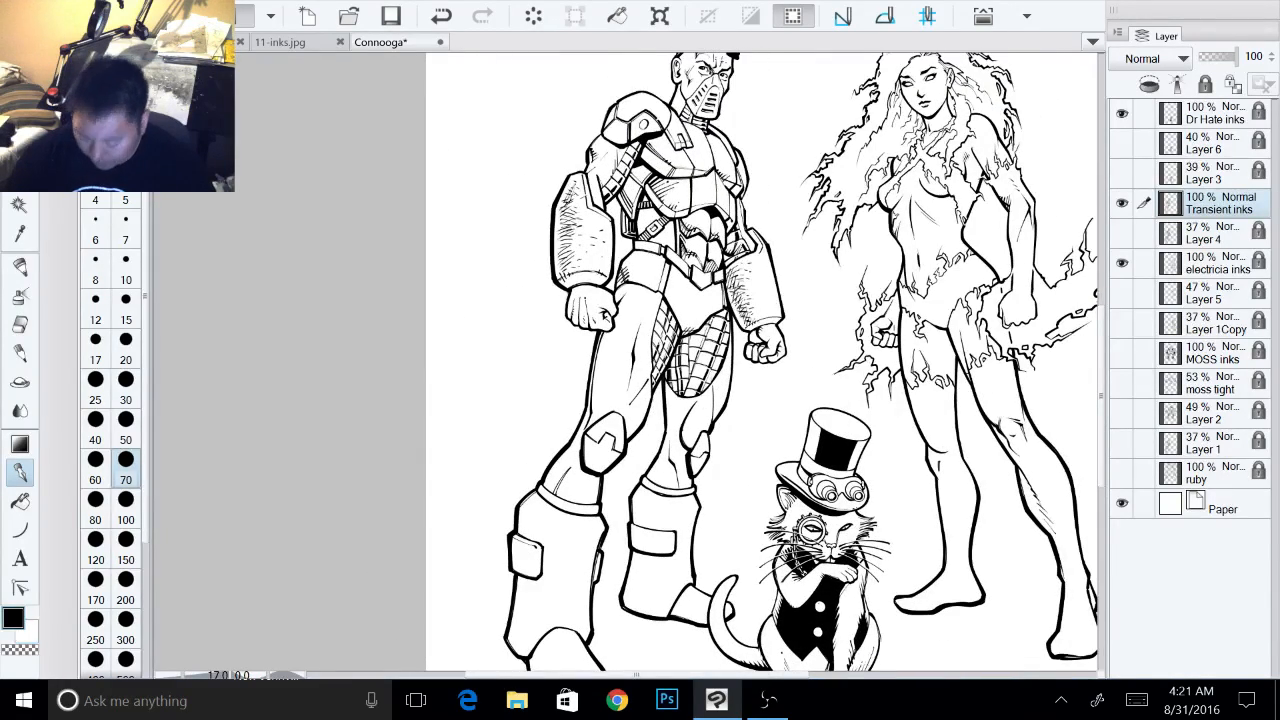
# - Examine the armored figure's thighs, knees and boots up close and within the whole group for missing ink detail
pyautogui.scroll(3, 755, 422)
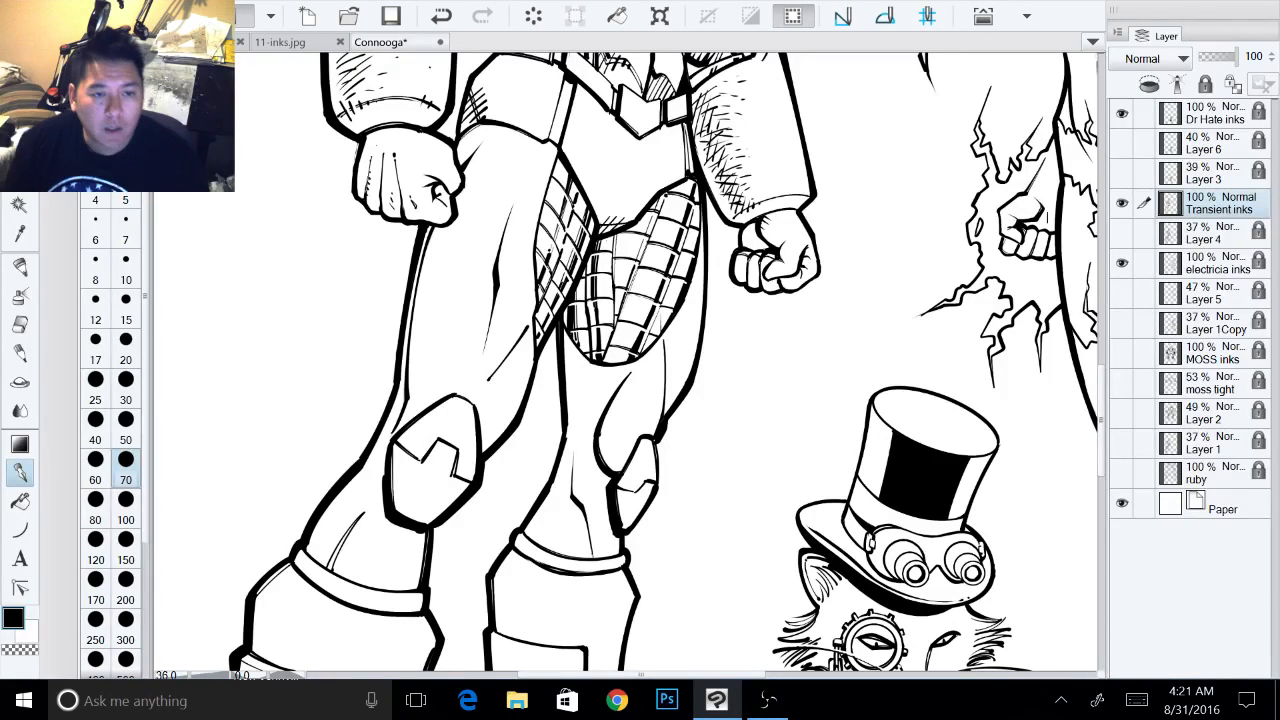
pyautogui.scroll(2, 500, 440)
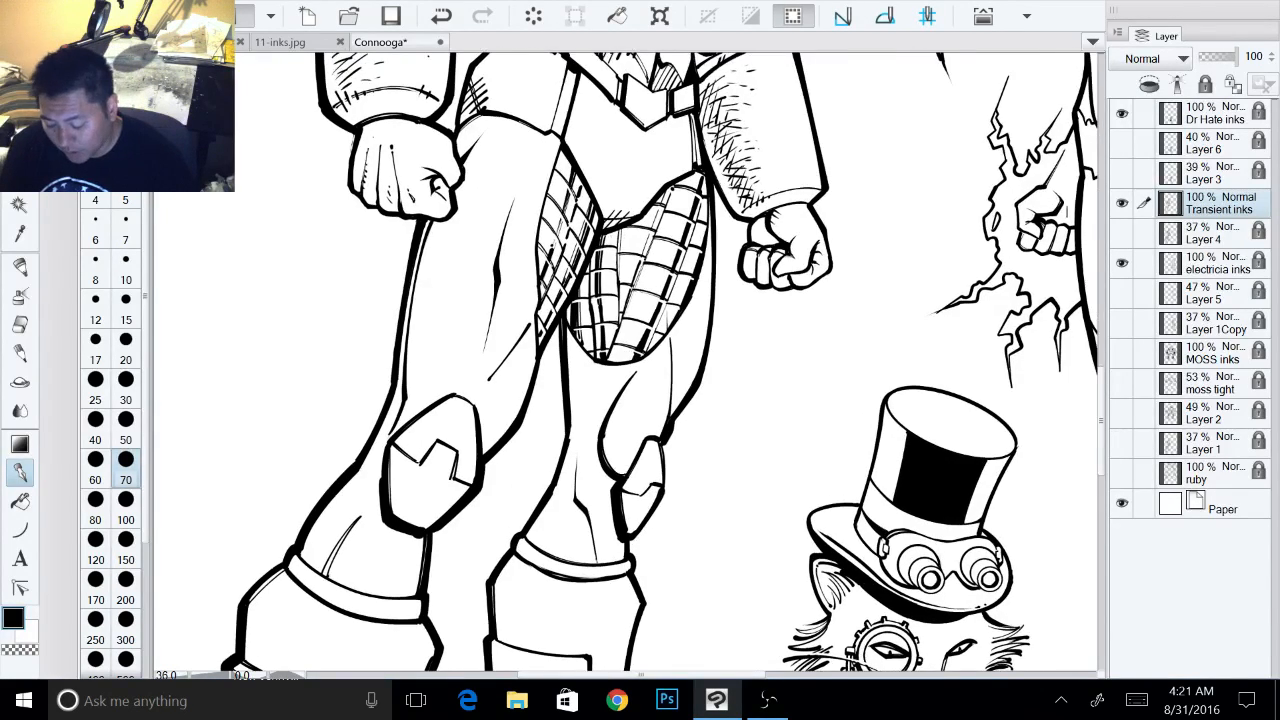
pyautogui.moveTo(432, 330); pyautogui.dragTo(429, 373)
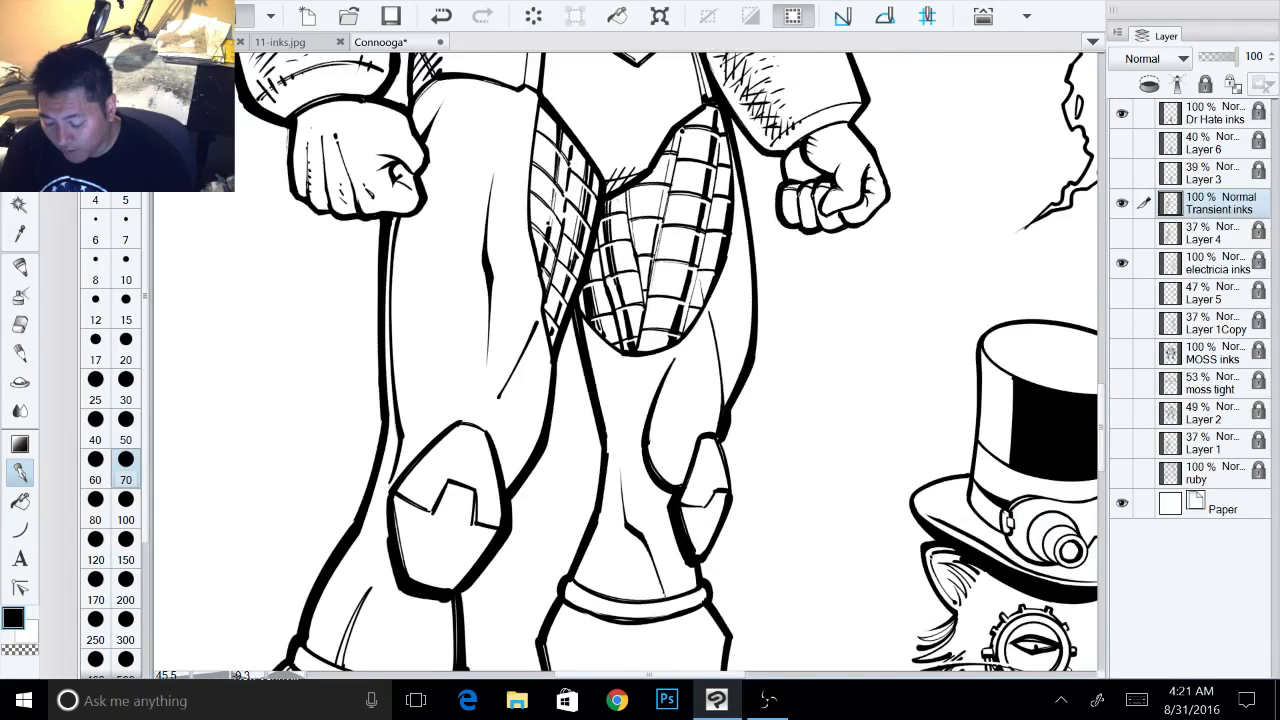
pyautogui.moveTo(539, 433); pyautogui.dragTo(462, 515)
pyautogui.scroll(1, 390, 380)
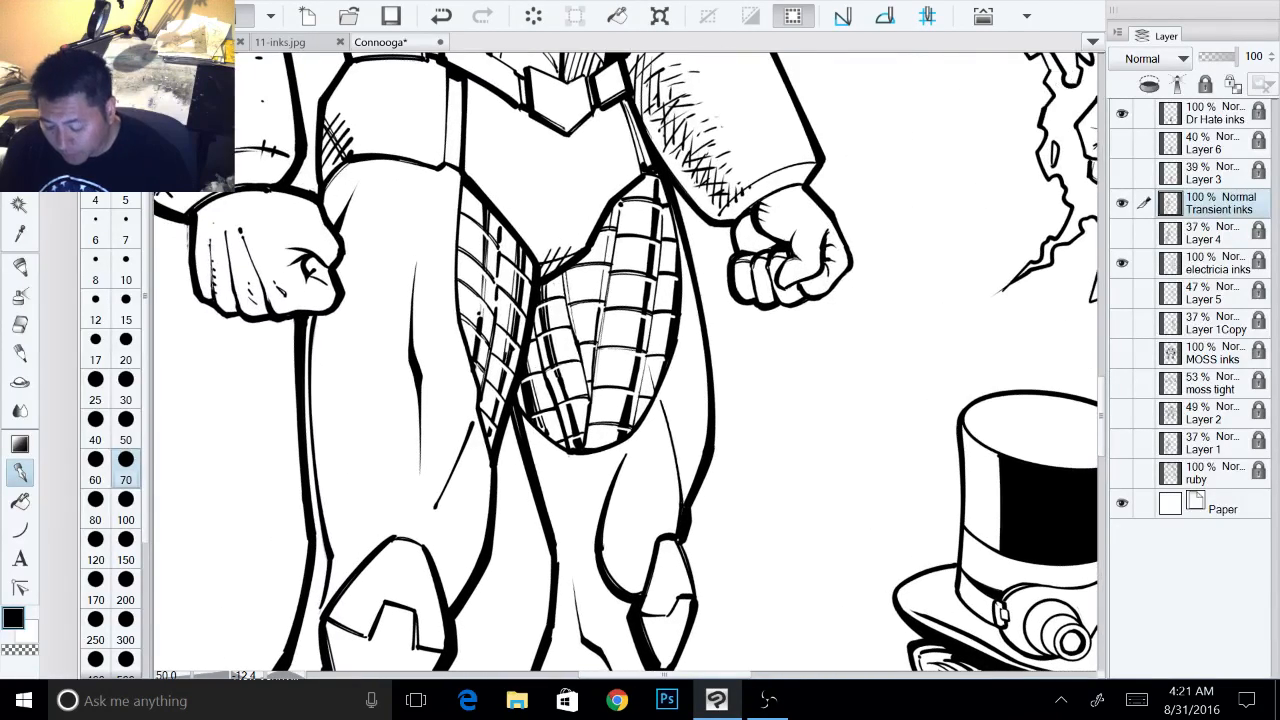
pyautogui.scroll(-3, 390, 385)
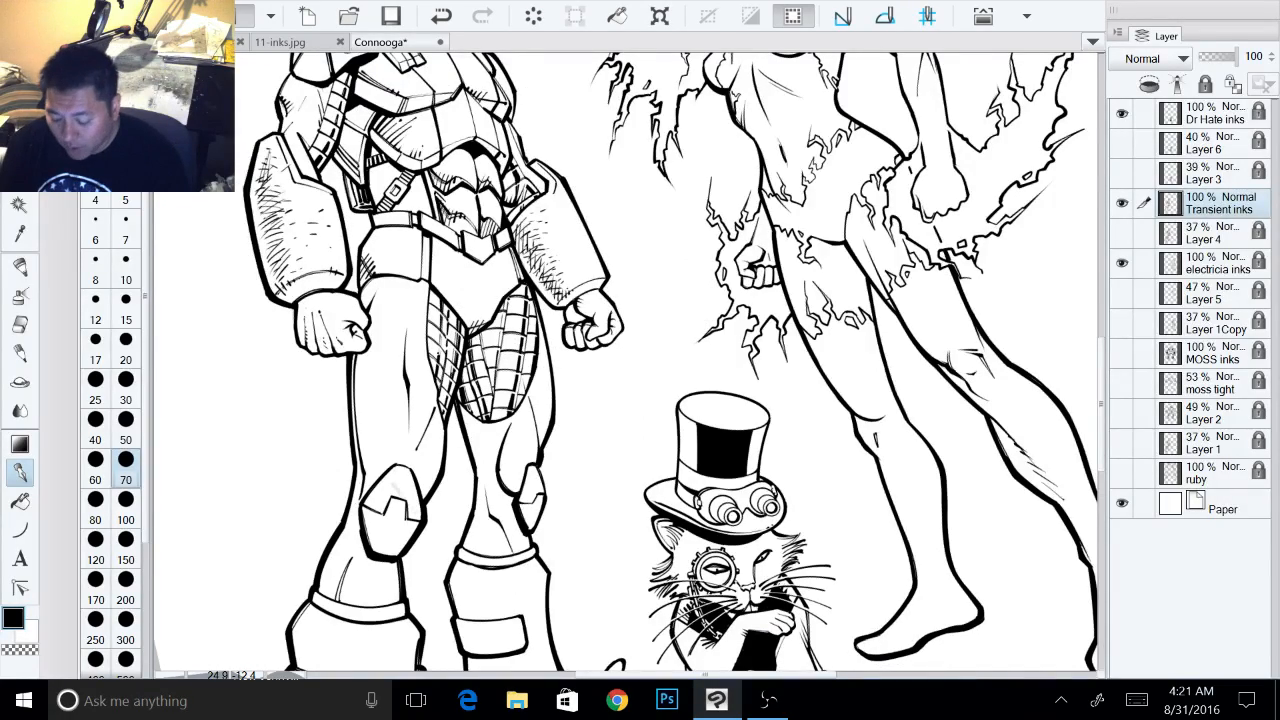
pyautogui.scroll(-2, 392, 390)
pyautogui.moveTo(600, 400); pyautogui.dragTo(635, 463)
pyautogui.hotkey('ctrl', '@')
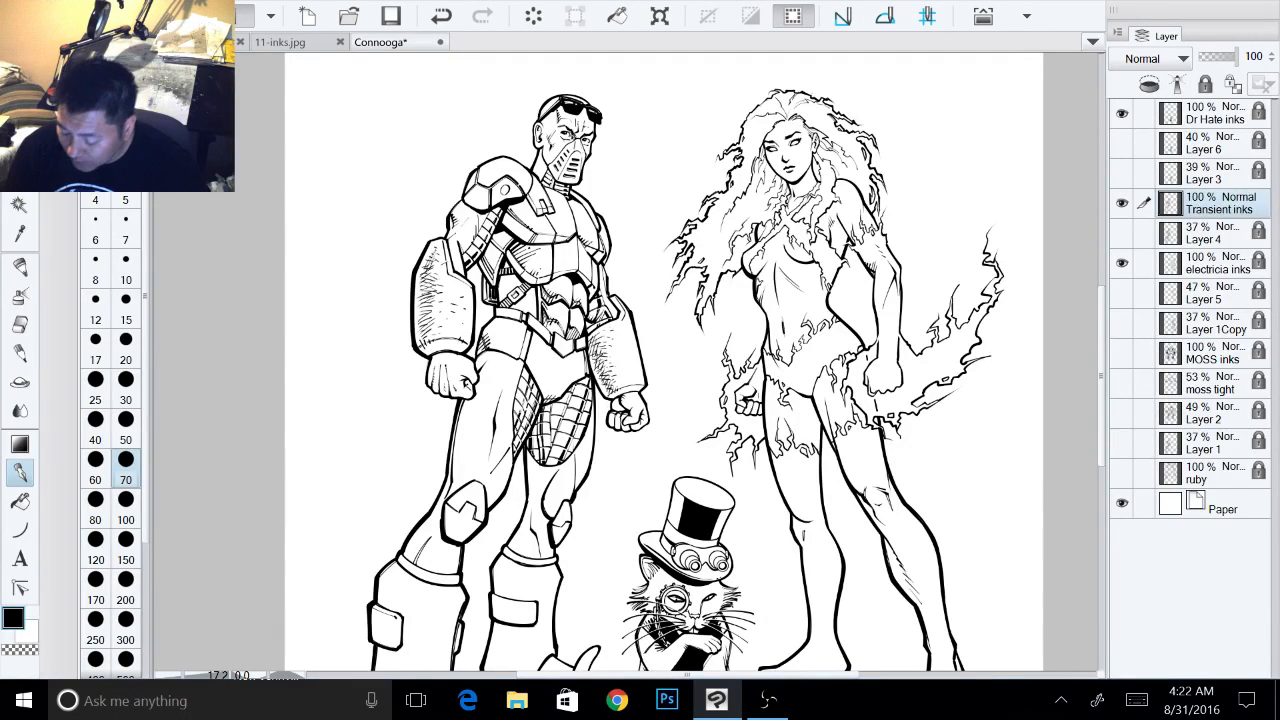
pyautogui.scroll(-1, 912, 347)
pyautogui.scroll(-2, 914, 335)
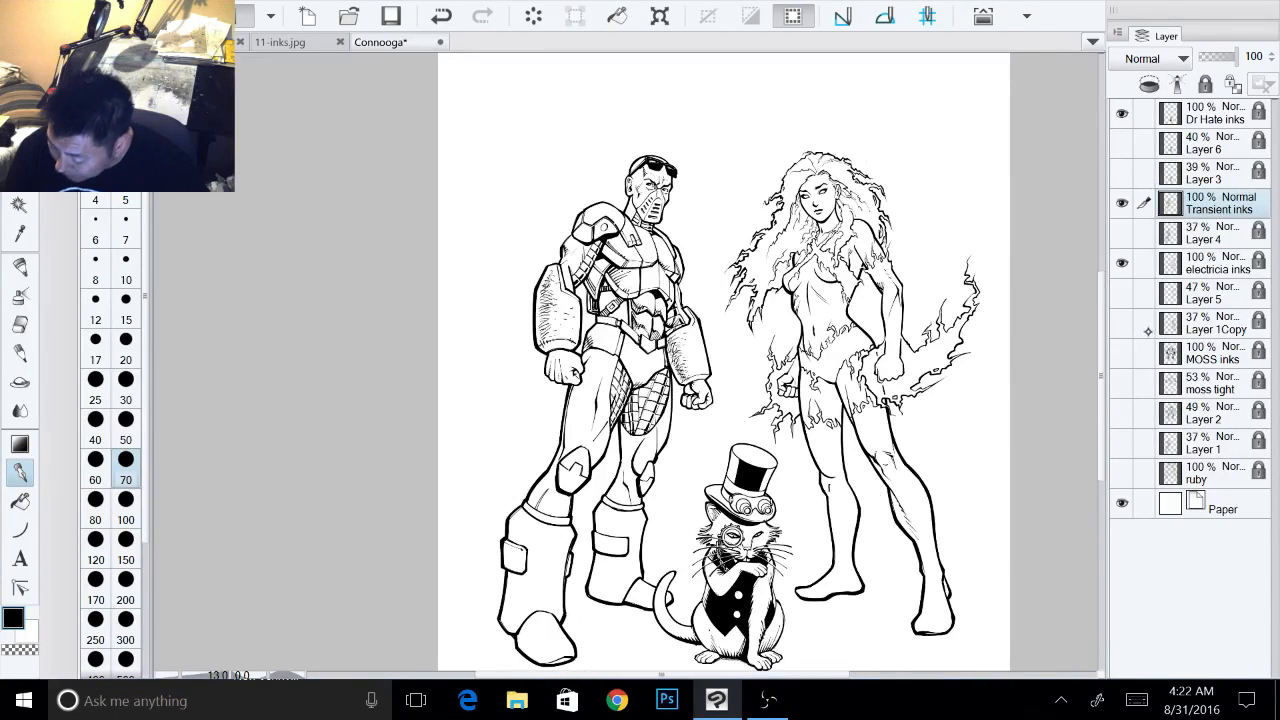
# - Show the MOSS inks layer to check the full composition, toggle the Dr Hate inks layer, and hide MOSS inks again
pyautogui.click(1122, 356)
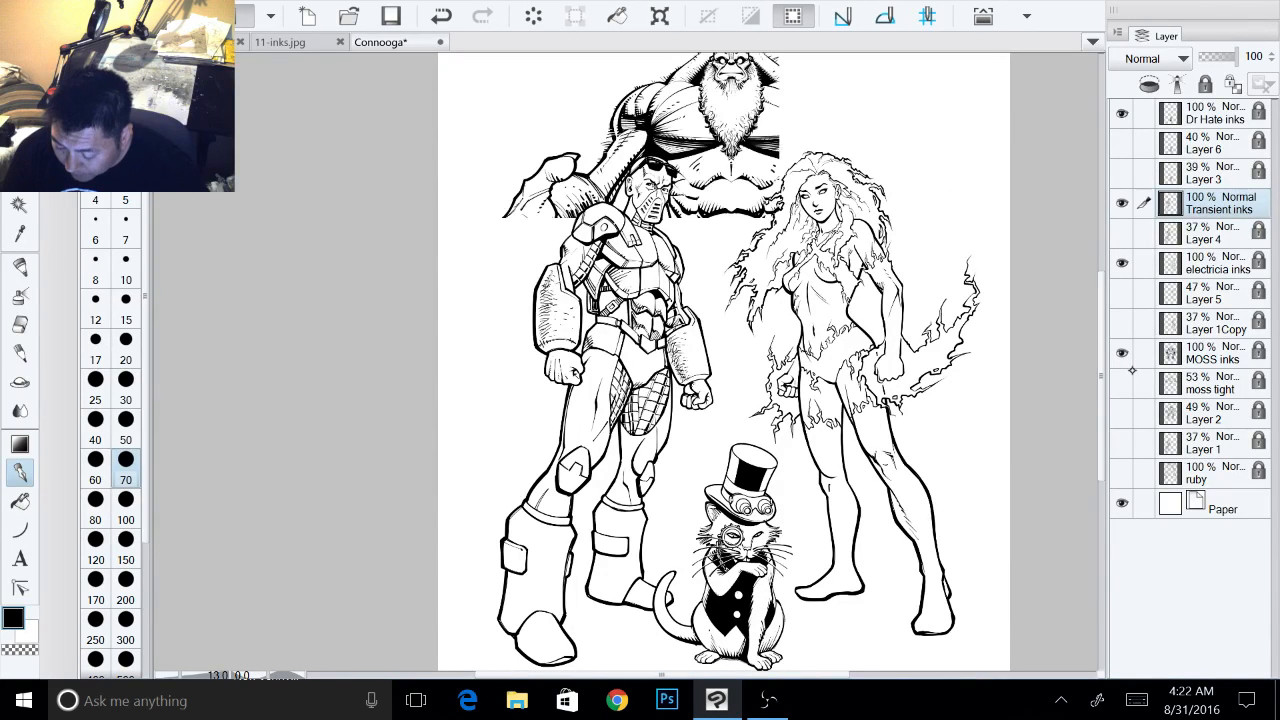
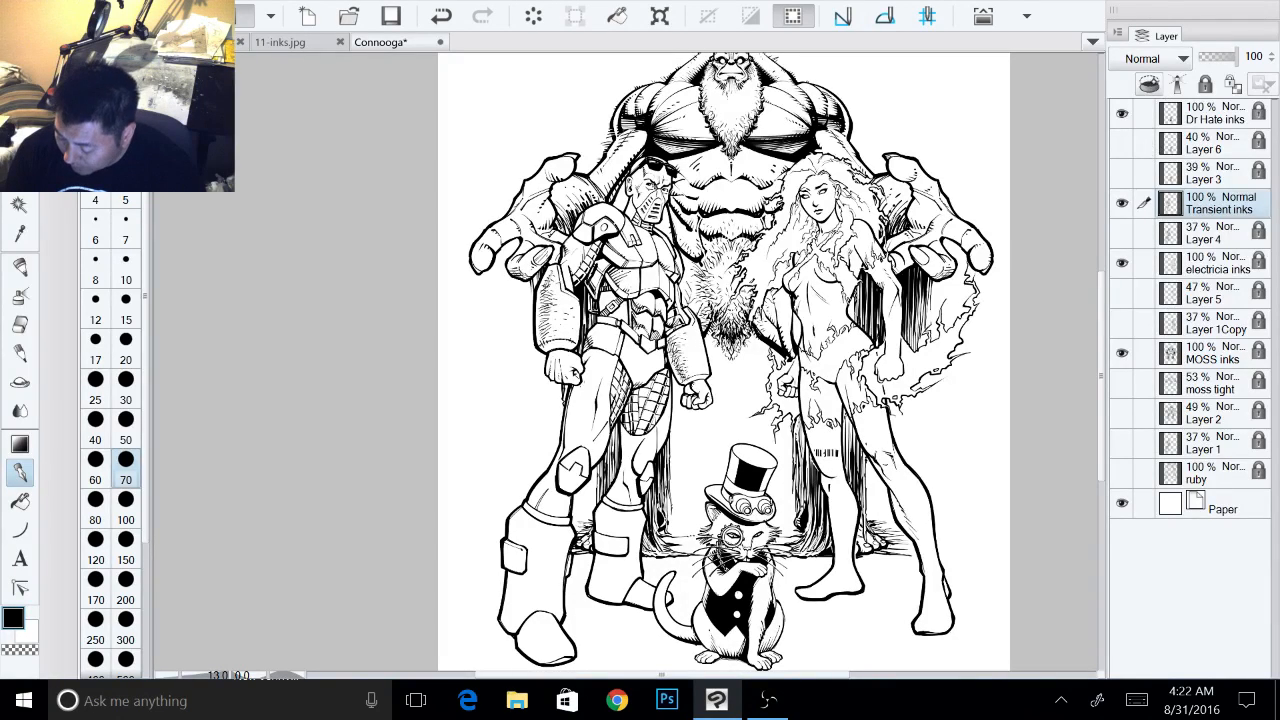
pyautogui.click(1122, 113)
pyautogui.click(1122, 113)
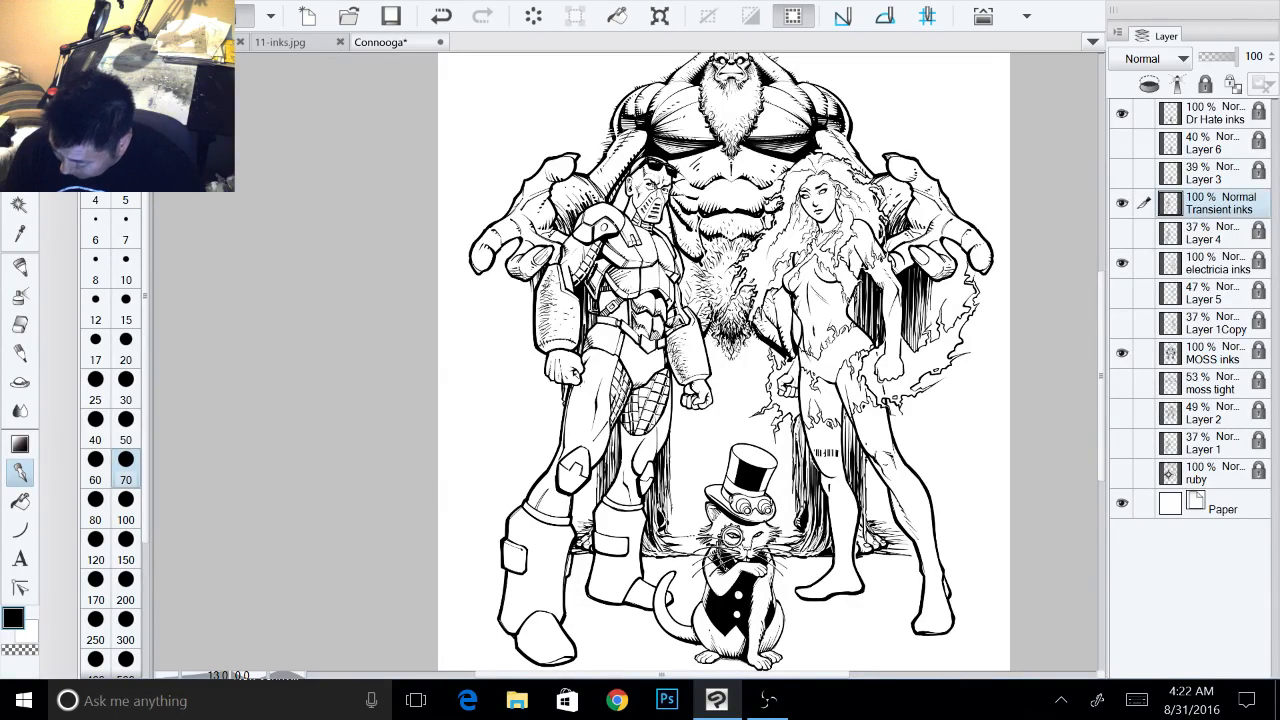
pyautogui.click(1122, 354)
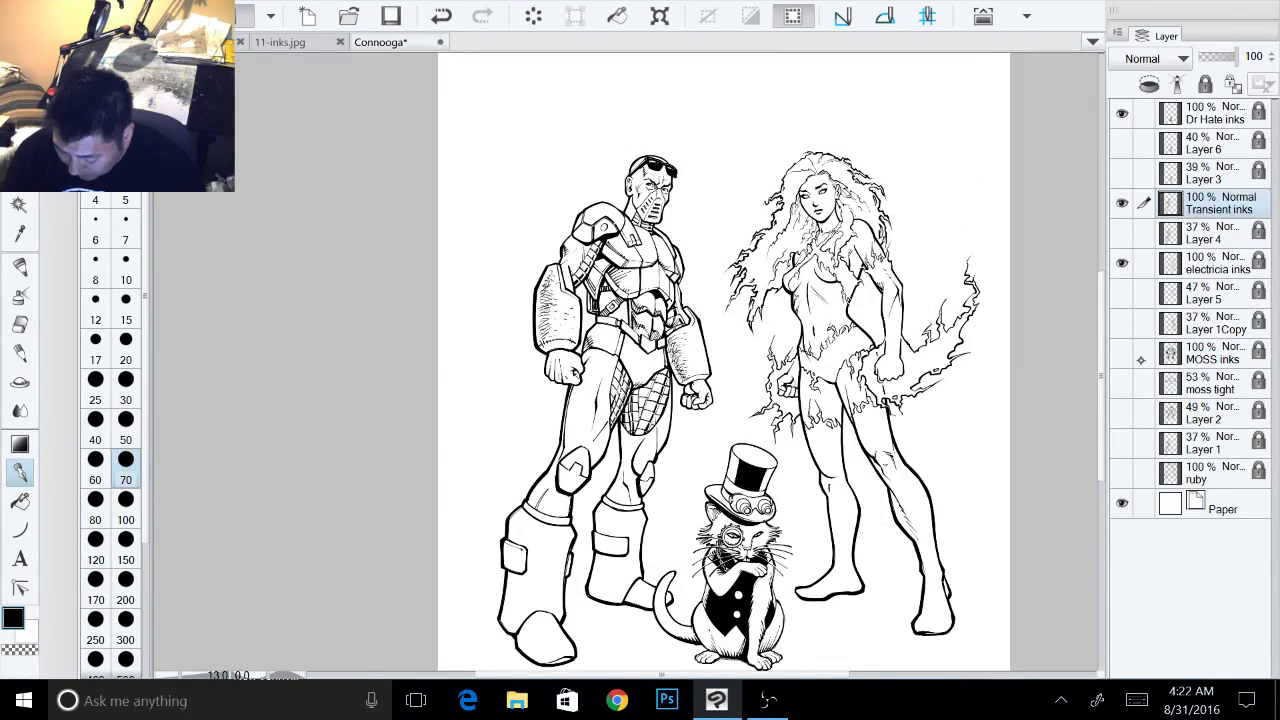
# - Compare the inking of the armored figure with the long-haired woman and the cat, from heads to feet
pyautogui.scroll(2, 920, 369)
pyautogui.moveTo(640, 300); pyautogui.dragTo(734, 397)
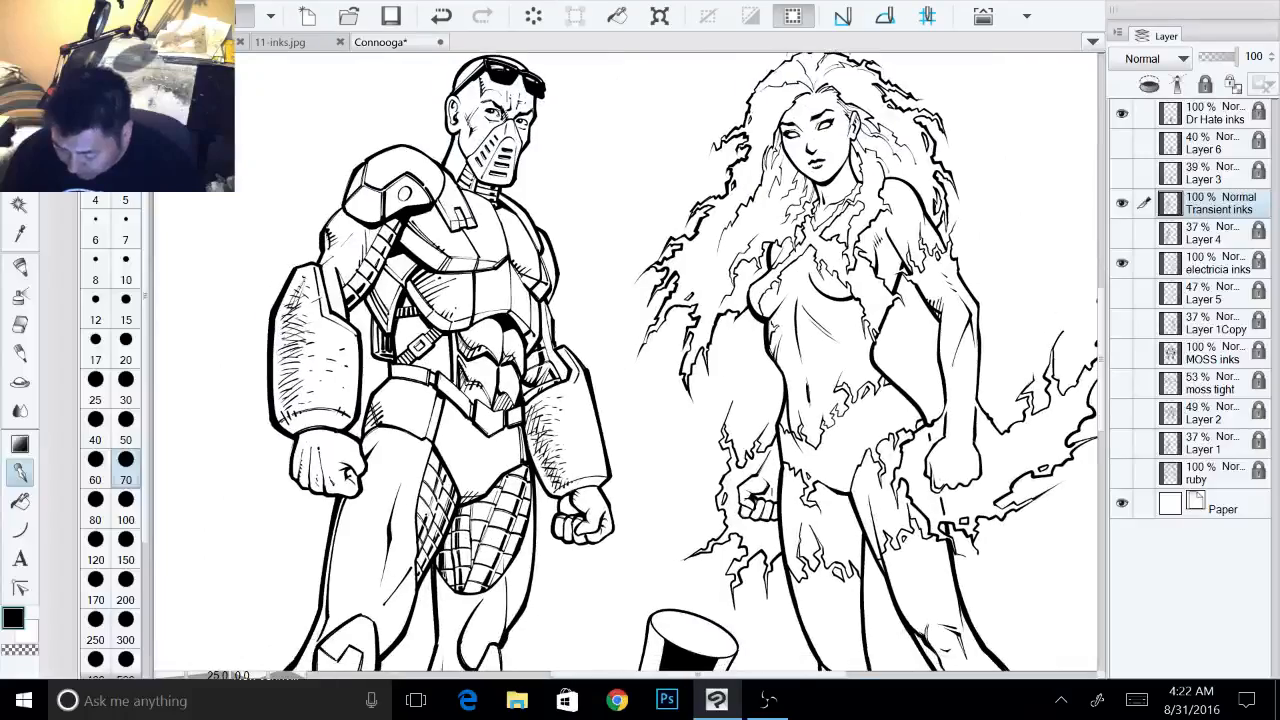
pyautogui.moveTo(650, 580); pyautogui.dragTo(679, 141)
pyautogui.moveTo(690, 250); pyautogui.dragTo(628, 518)
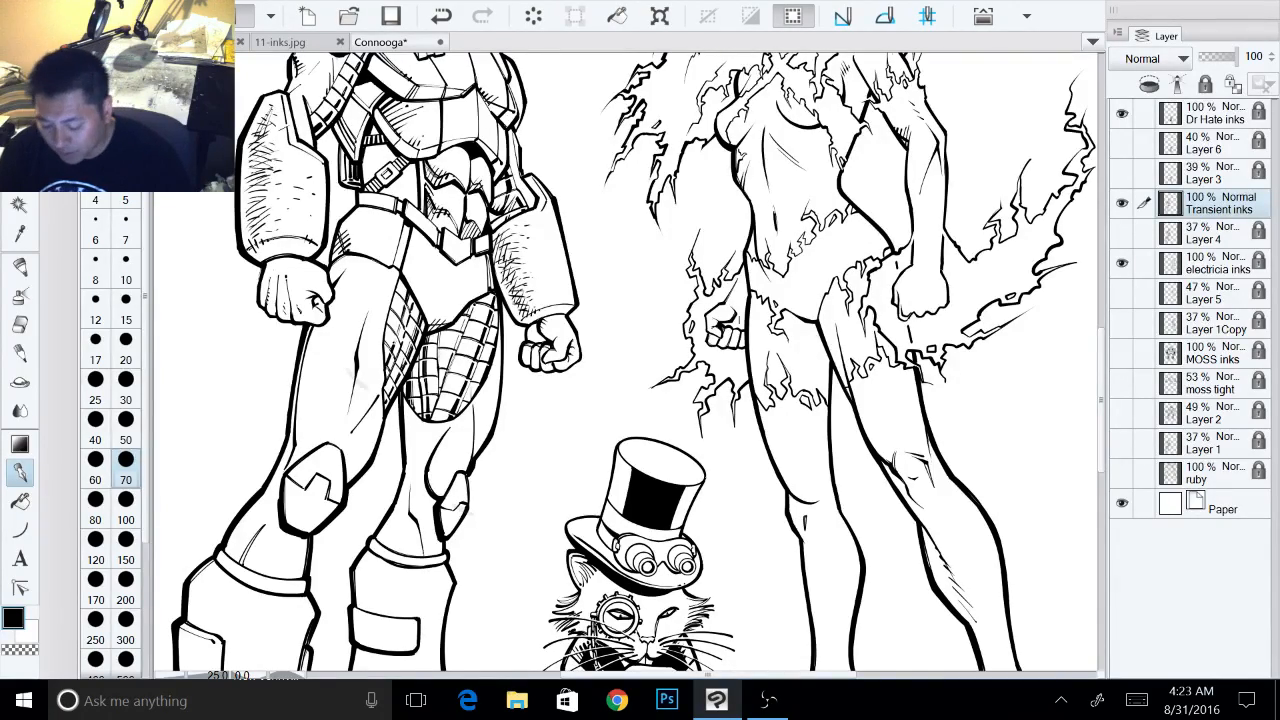
pyautogui.scroll(-2, 357, 379)
pyautogui.moveTo(500, 450); pyautogui.dragTo(506, 333)
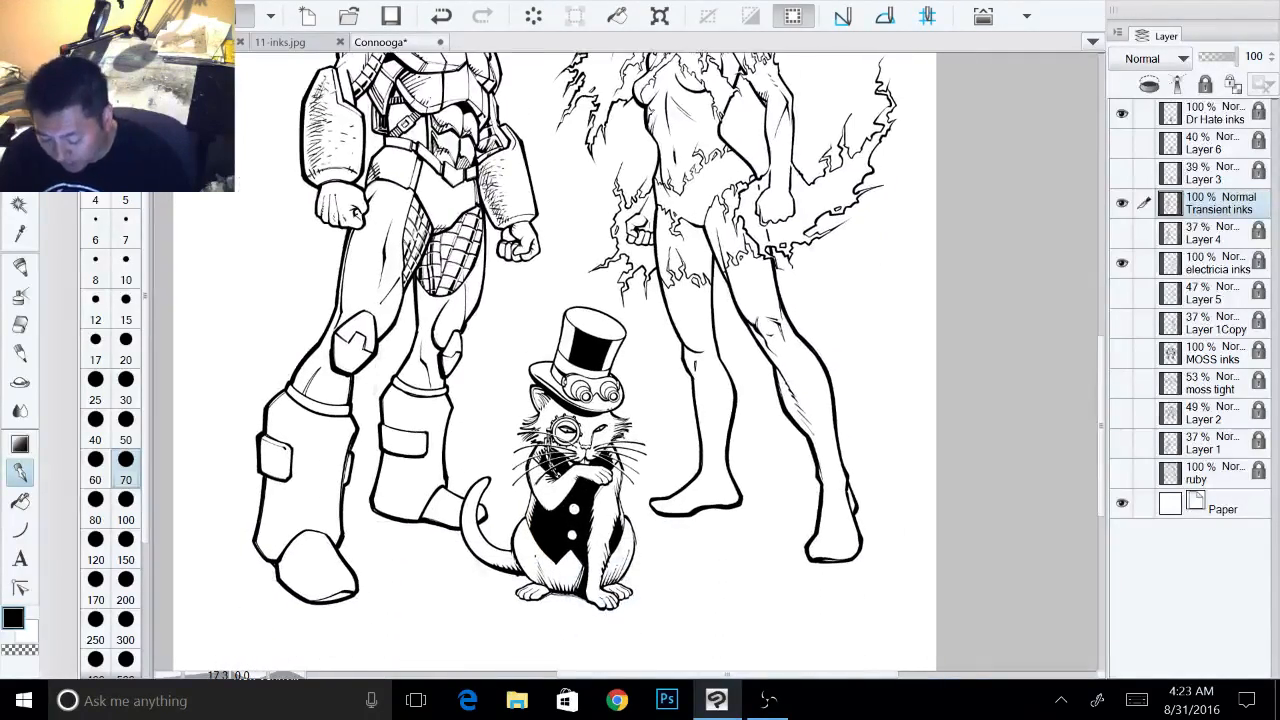
pyautogui.scroll(2, 417, 447)
pyautogui.moveTo(600, 300); pyautogui.dragTo(574, 647)
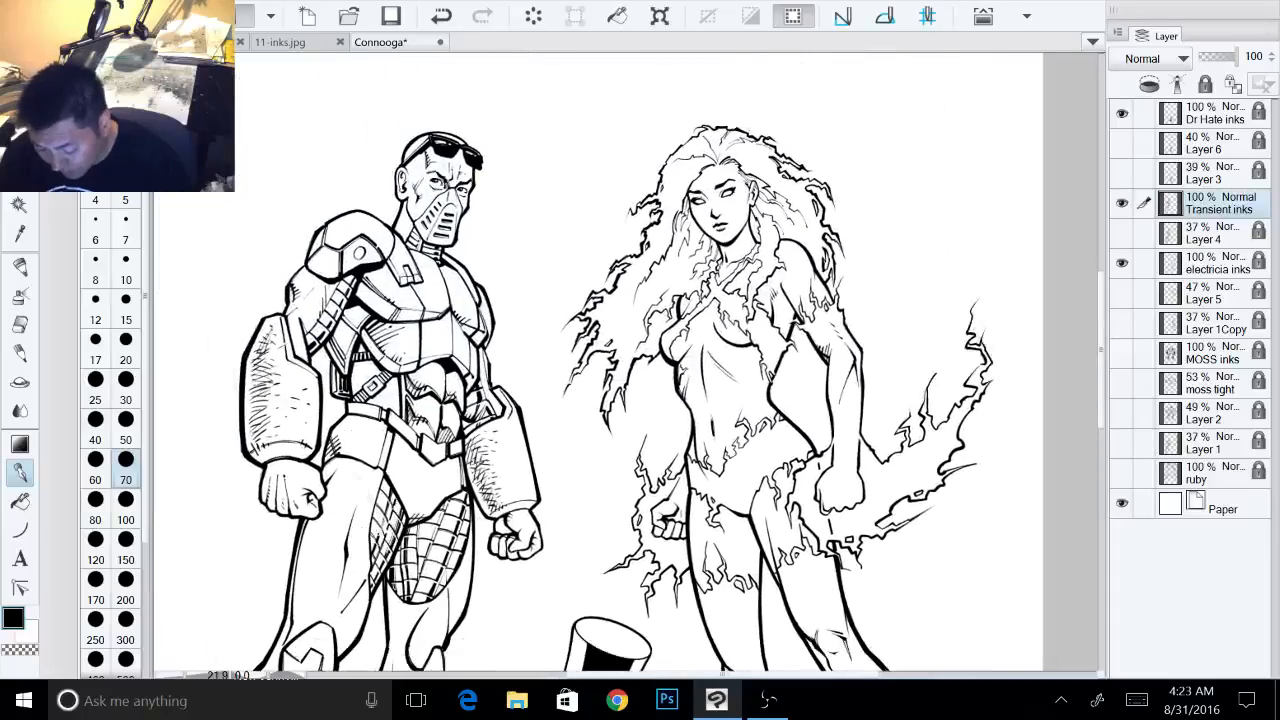
# - Ink short hatch marks along the fold and outer edge of the front leg's fabric between kneepad and boot cuff
pyautogui.moveTo(515, 556); pyautogui.dragTo(735, 268)
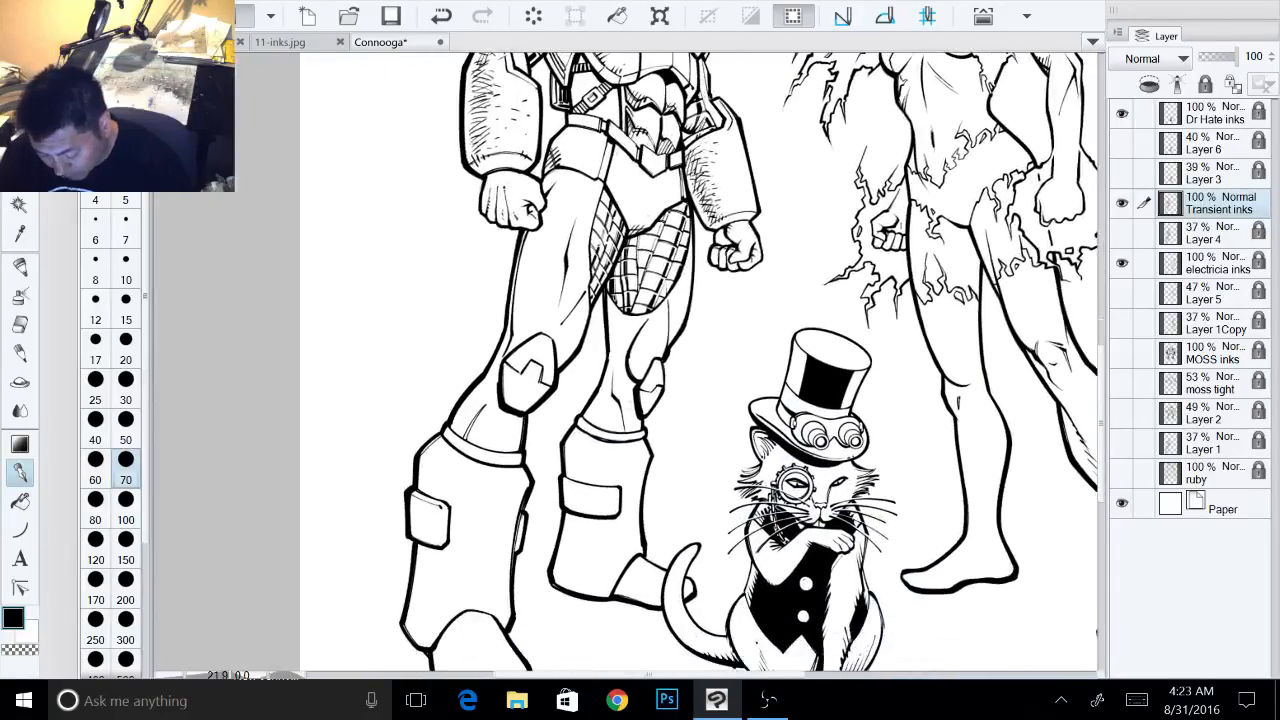
pyautogui.scroll(1, 400, 460)
pyautogui.scroll(2, 460, 390)
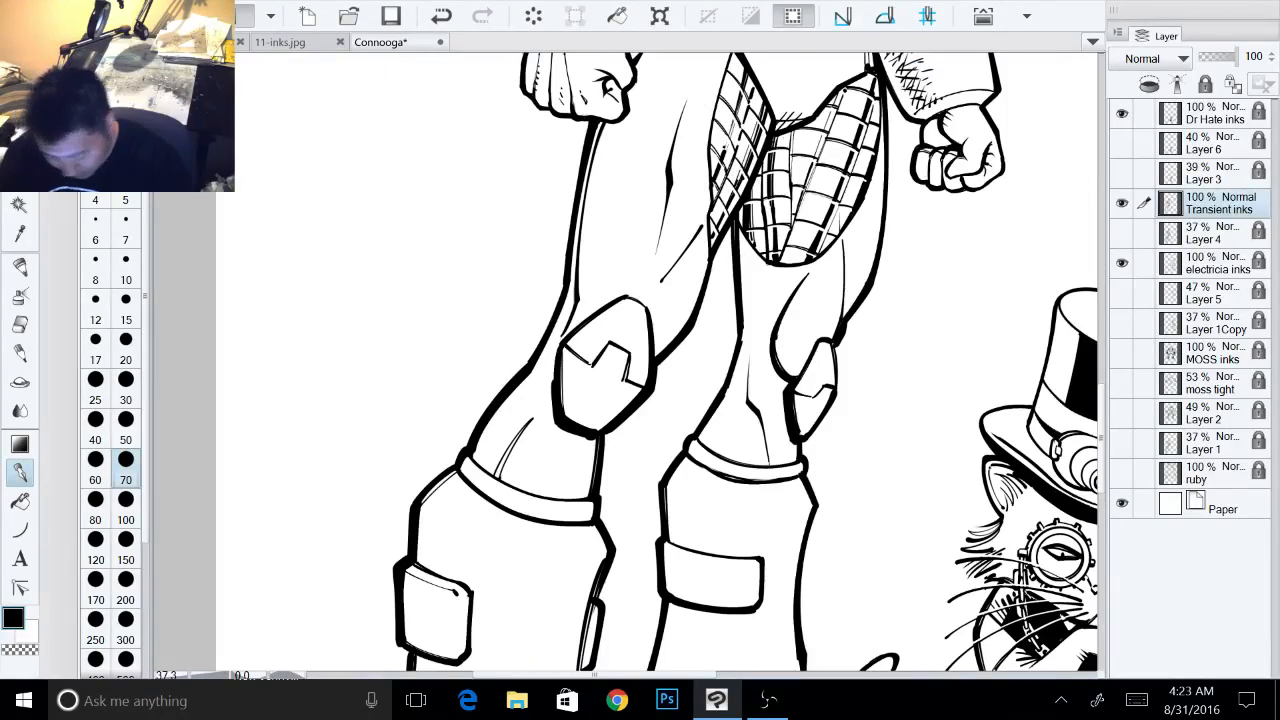
pyautogui.moveTo(700, 500); pyautogui.dragTo(722, 335)
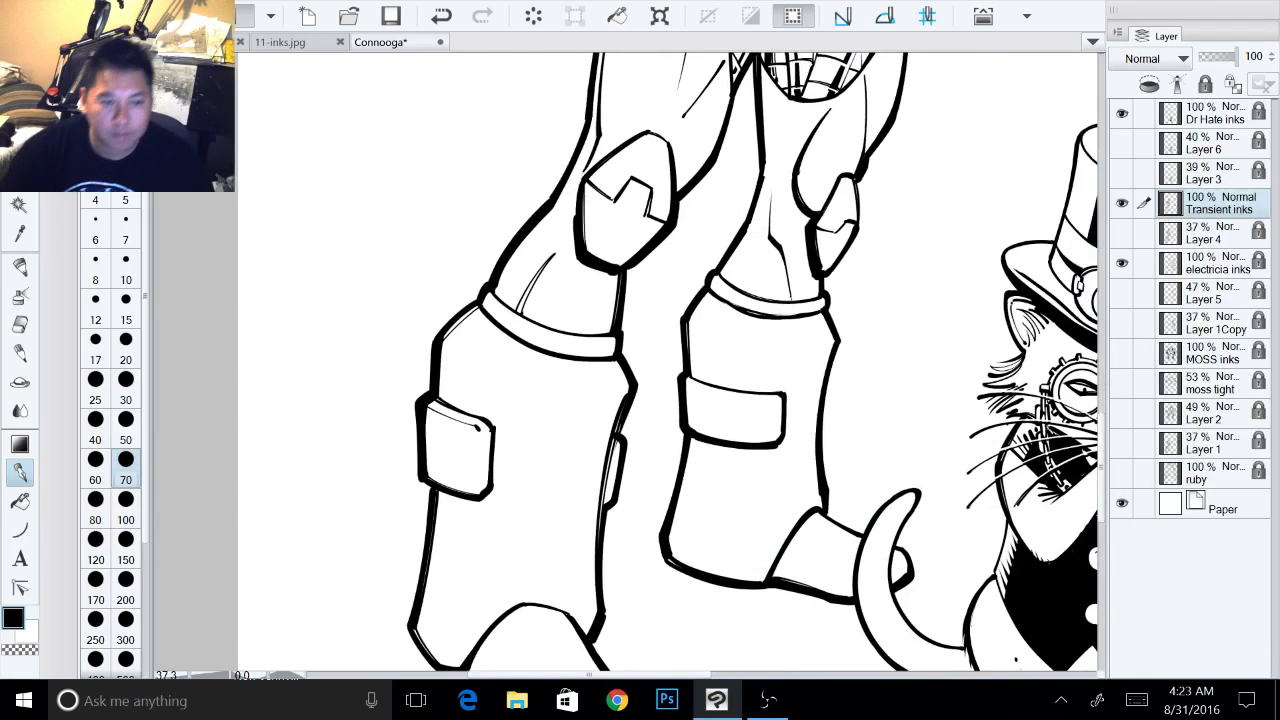
pyautogui.moveTo(700, 500); pyautogui.dragTo(686, 470)
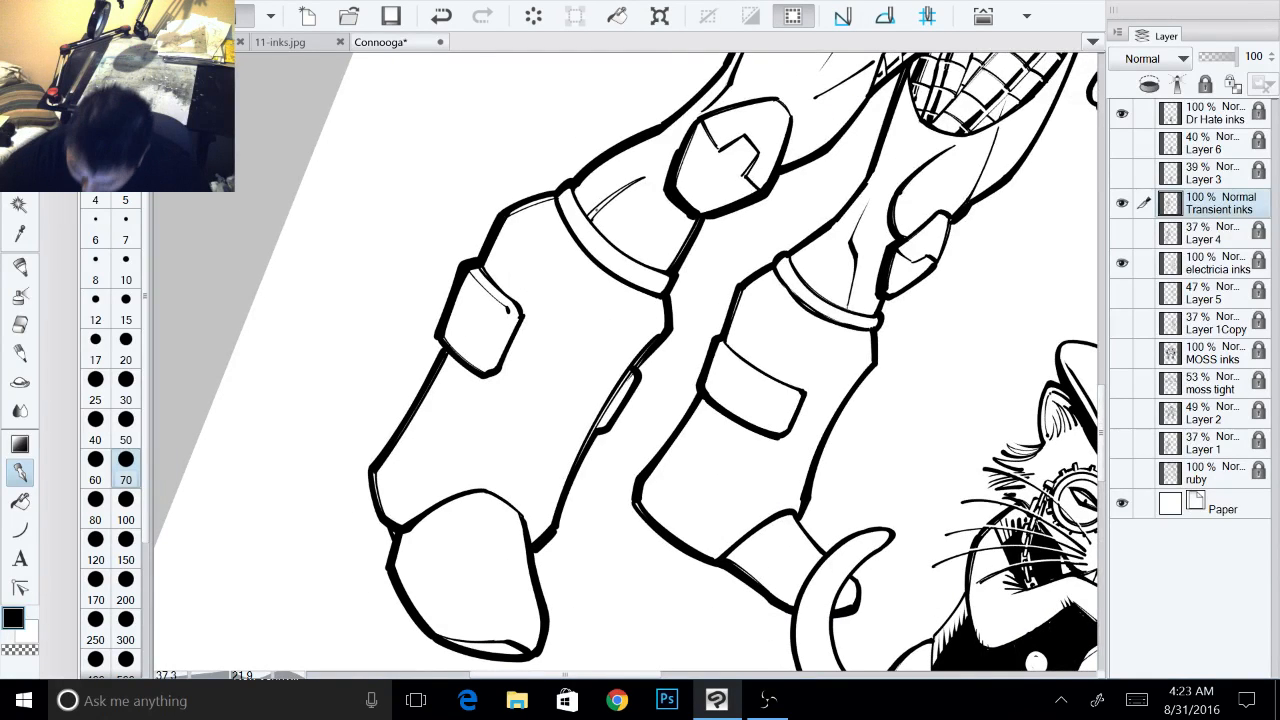
pyautogui.moveTo(591, 207)
pyautogui.mouseDown()
pyautogui.moveTo(618, 237)
pyautogui.moveTo(611, 213)
pyautogui.moveTo(618, 222)
pyautogui.moveTo(645, 173)
pyautogui.mouseUp()
pyautogui.moveTo(643, 181); pyautogui.dragTo(648, 172)
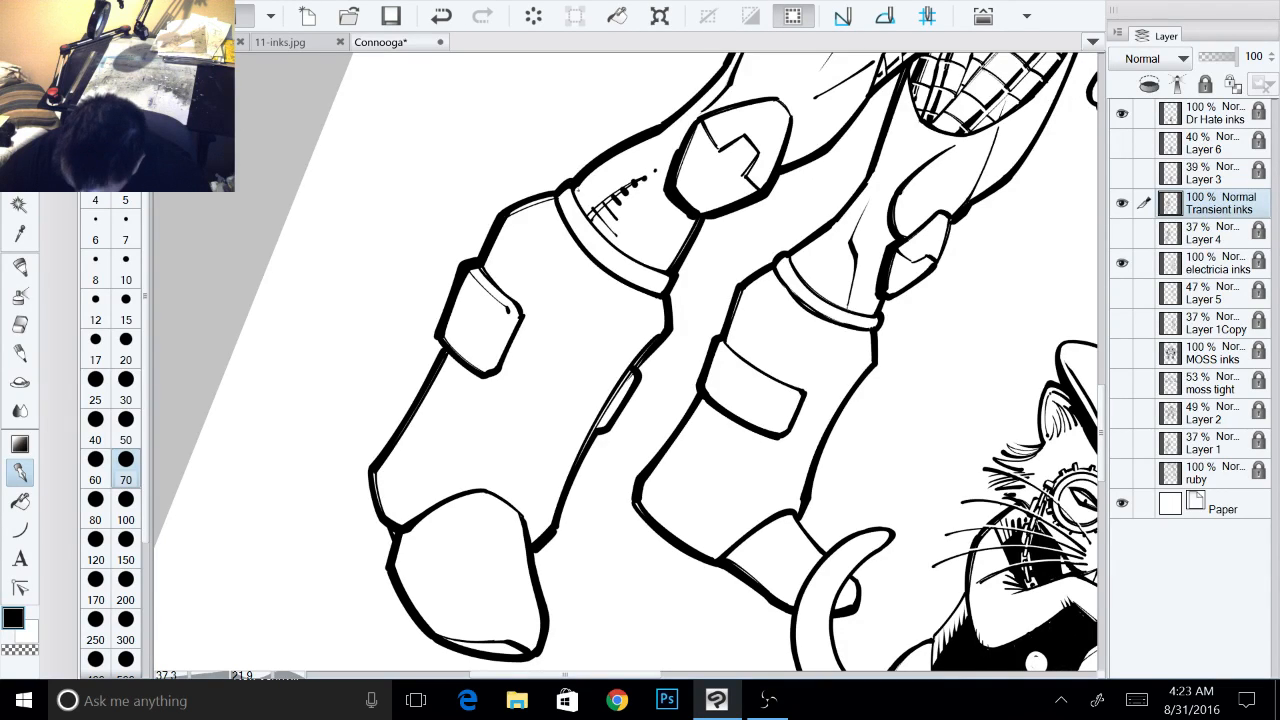
pyautogui.moveTo(578, 194); pyautogui.dragTo(621, 149)
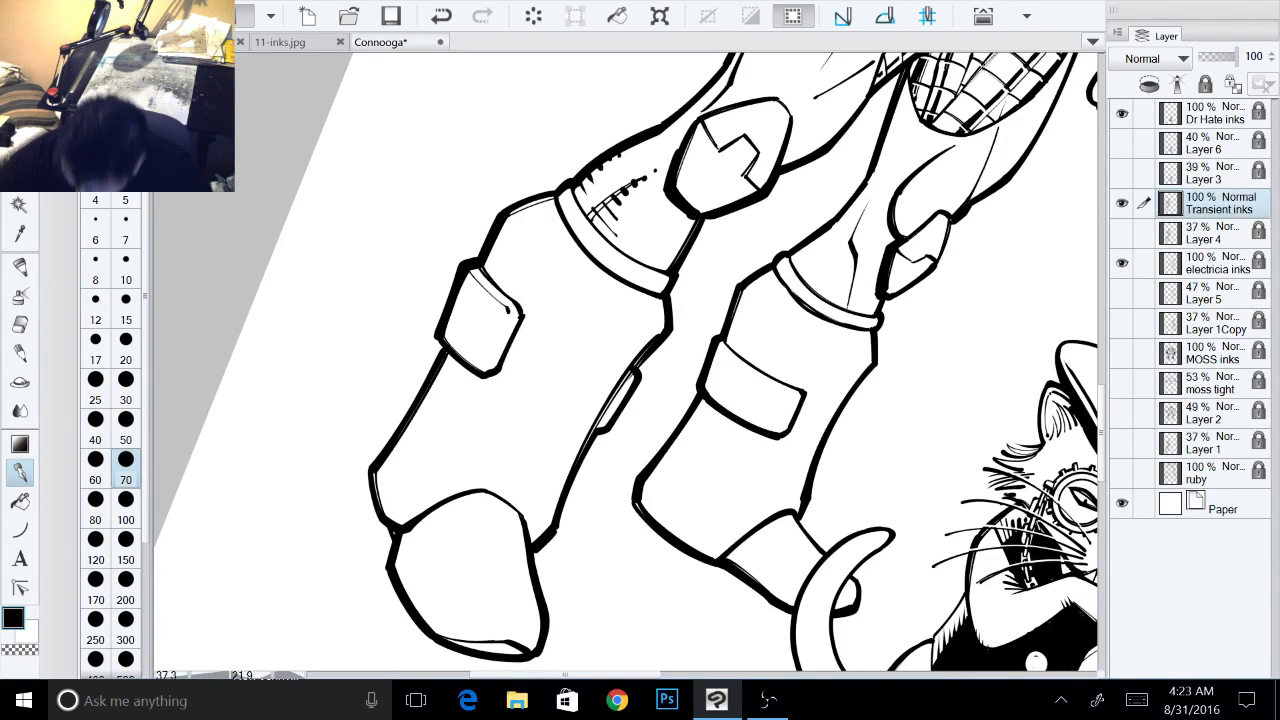
# - Hatch the front leg's outer thigh edge above the knee and the inner side beside the kneepad
pyautogui.moveTo(620, 260); pyautogui.dragTo(696, 271)
pyautogui.hotkey('ctrl', '@')
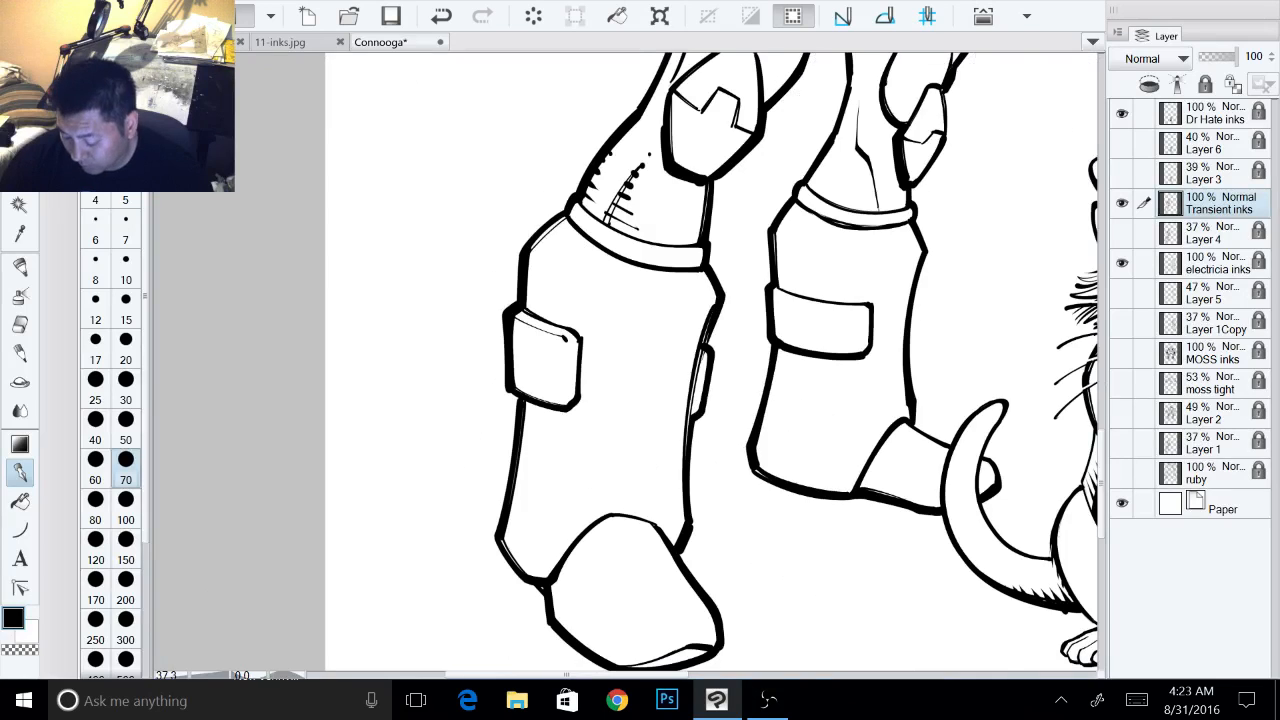
pyautogui.moveTo(620, 260); pyautogui.dragTo(697, 374)
pyautogui.moveTo(951, 148); pyautogui.dragTo(857, 56)
pyautogui.moveTo(850, 100); pyautogui.dragTo(859, 297)
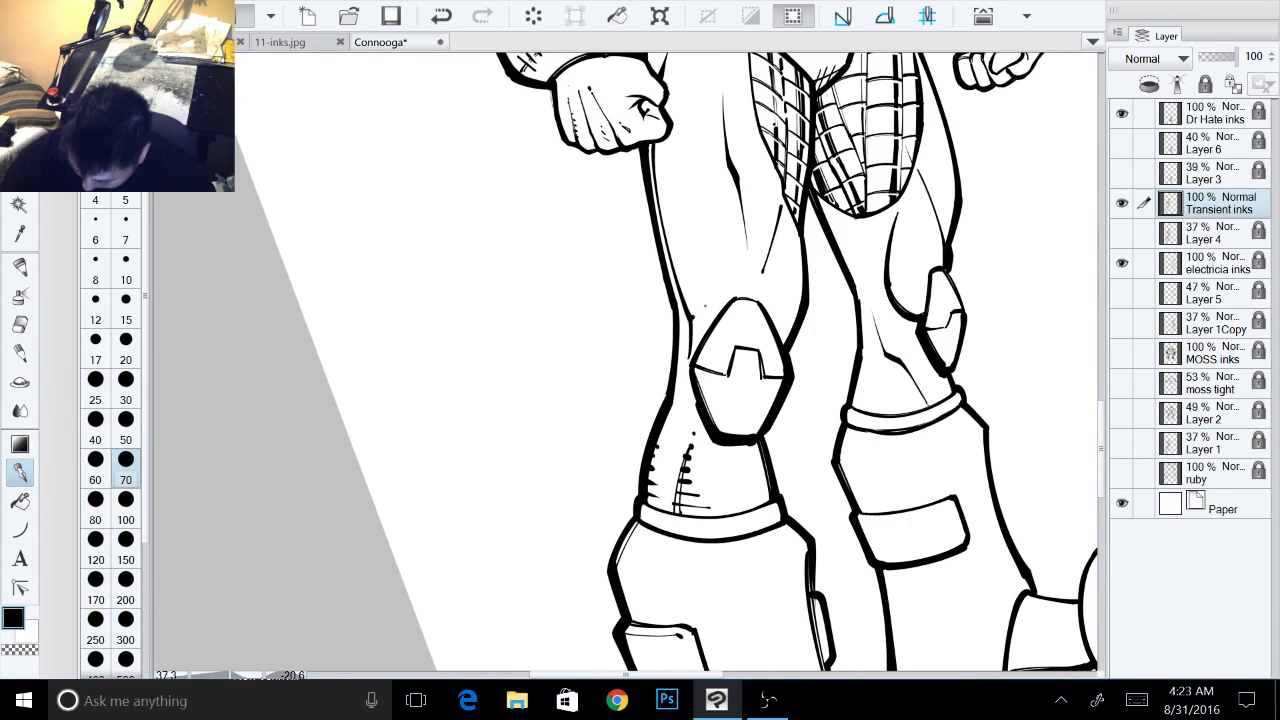
pyautogui.moveTo(692, 318)
pyautogui.mouseDown()
pyautogui.moveTo(704, 307)
pyautogui.moveTo(678, 254)
pyautogui.mouseUp()
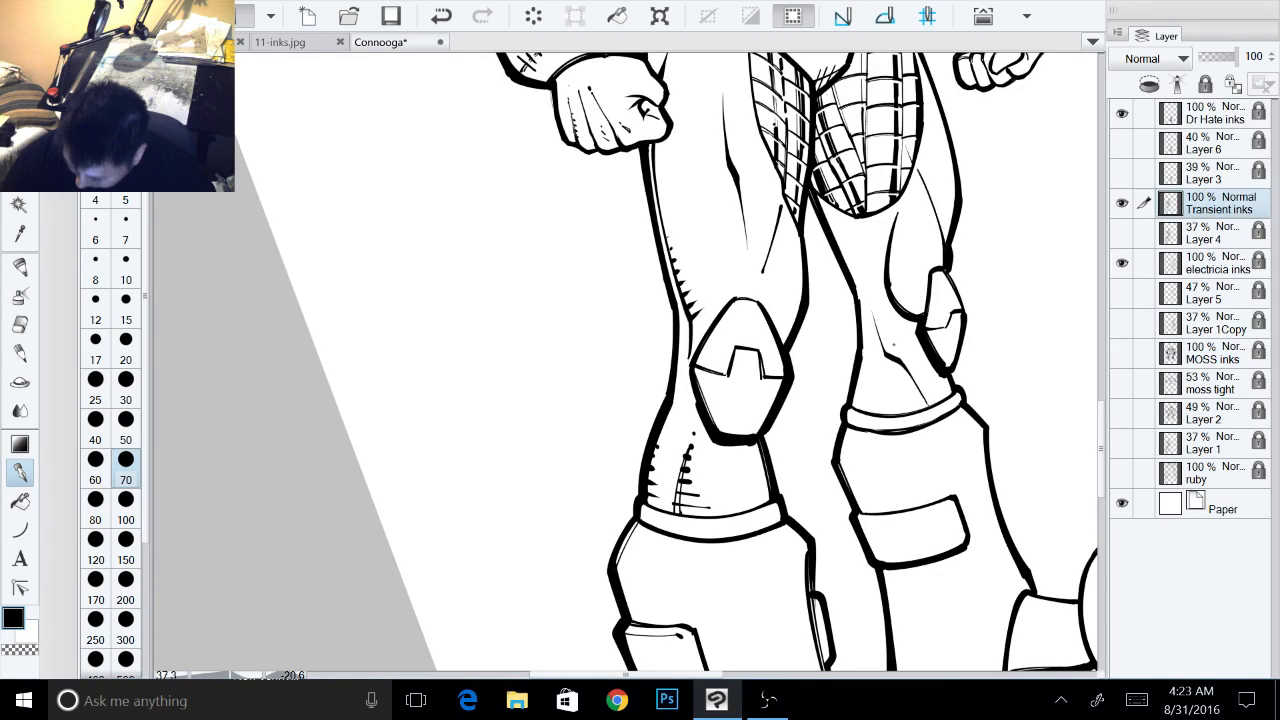
pyautogui.moveTo(770, 336); pyautogui.dragTo(782, 320)
# - Hatch the rear leg's shin fold and the curved shadow beside its kneepad, adding small accent strokes up toward the thigh
pyautogui.moveTo(780, 348)
pyautogui.mouseDown()
pyautogui.moveTo(802, 298)
pyautogui.moveTo(881, 311)
pyautogui.mouseUp()
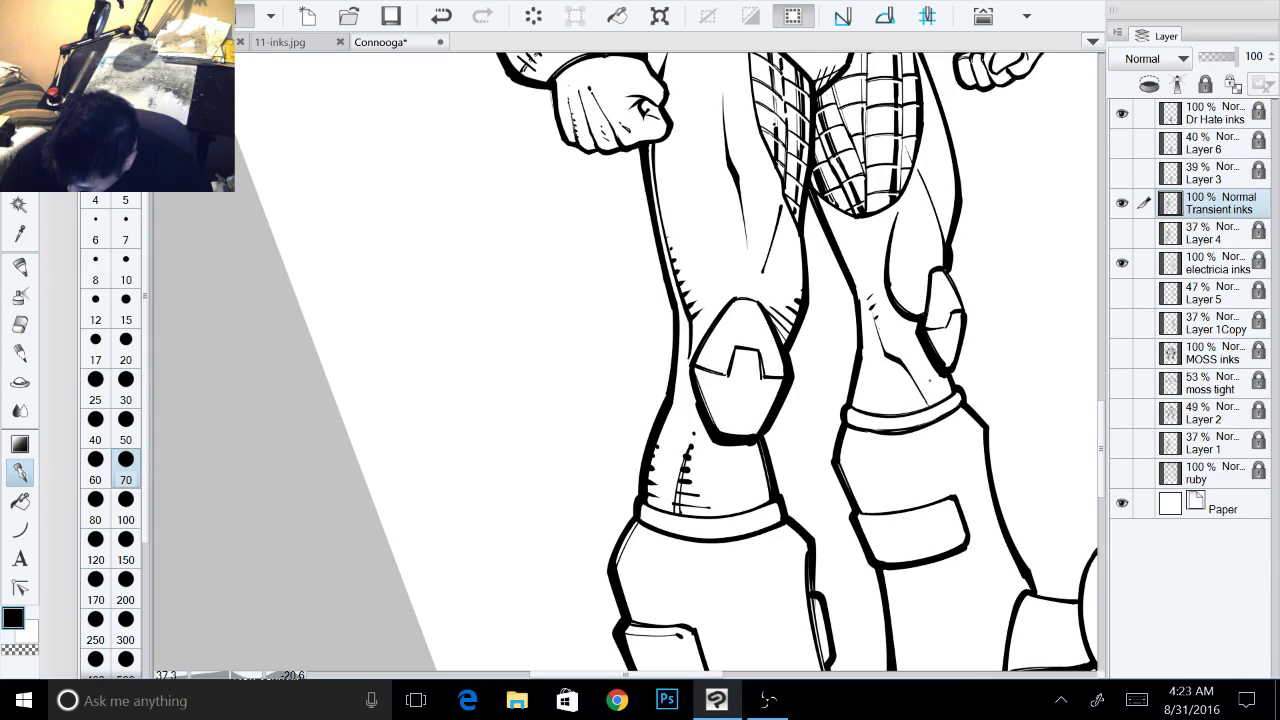
pyautogui.moveTo(899, 367)
pyautogui.mouseDown()
pyautogui.moveTo(923, 411)
pyautogui.moveTo(919, 385)
pyautogui.moveTo(927, 401)
pyautogui.mouseUp()
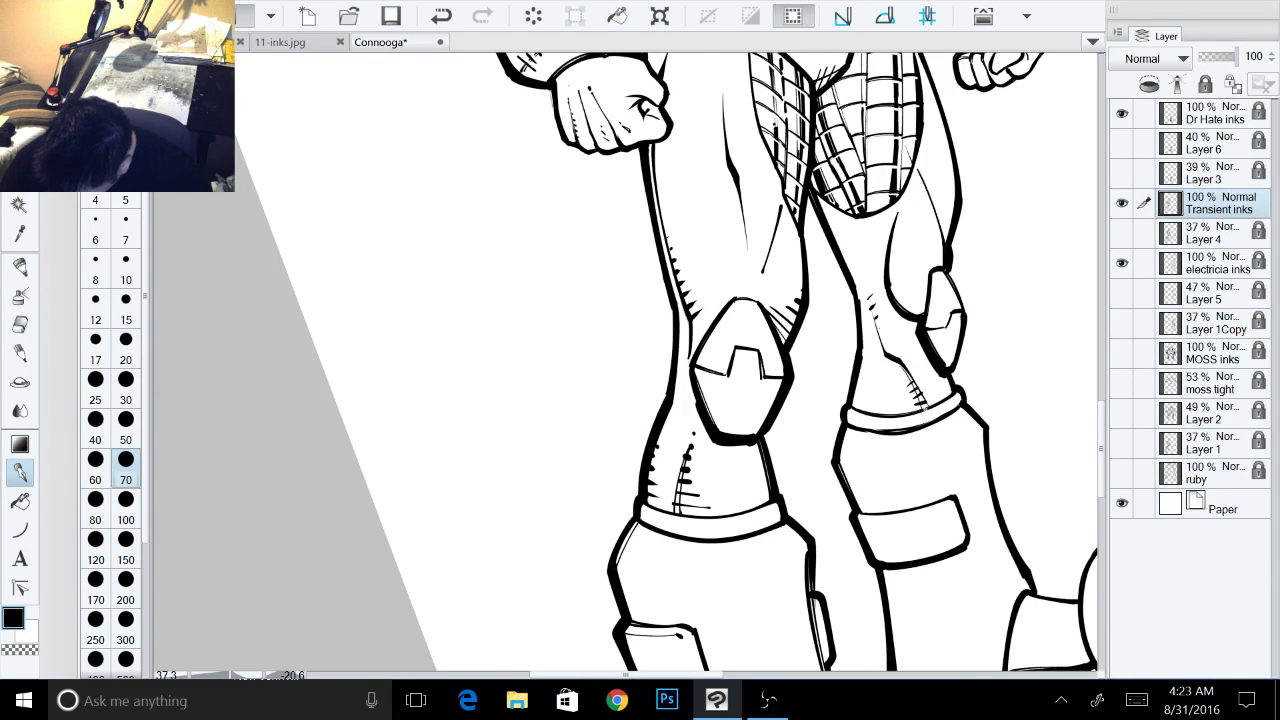
pyautogui.moveTo(891, 285); pyautogui.dragTo(923, 316)
pyautogui.moveTo(919, 291); pyautogui.dragTo(929, 311)
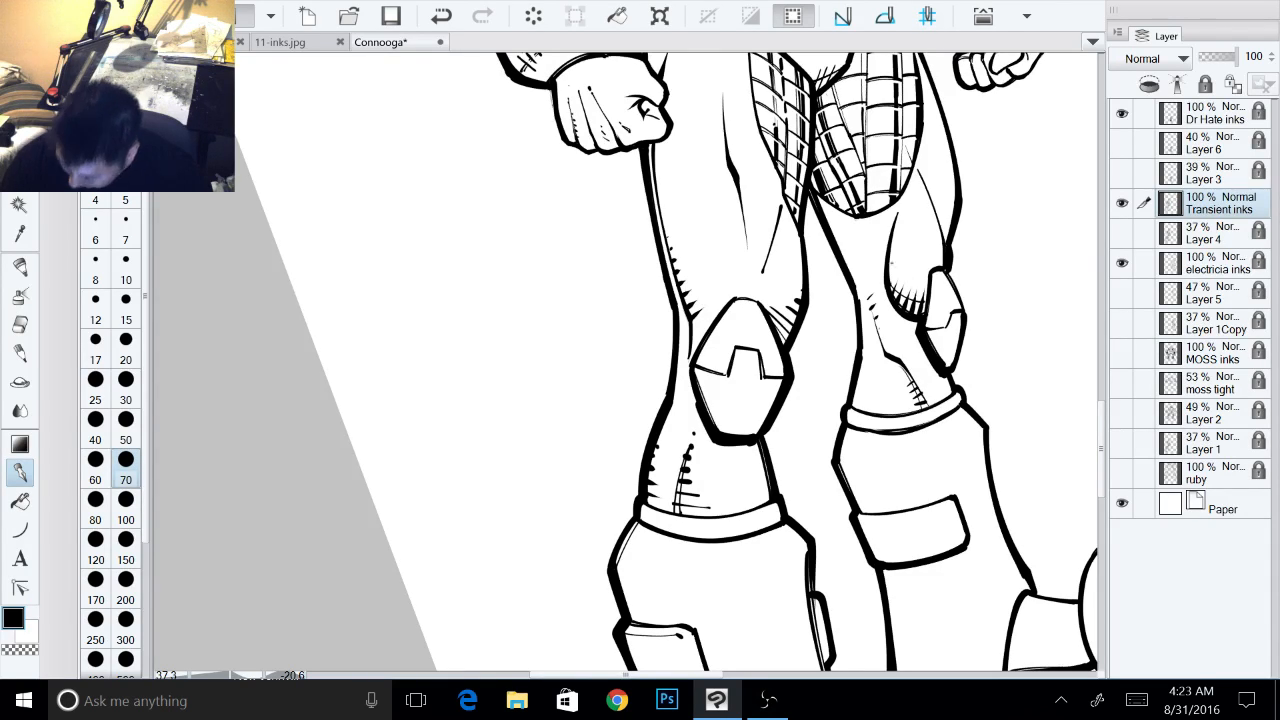
pyautogui.moveTo(890, 264)
pyautogui.mouseDown()
pyautogui.moveTo(896, 228)
pyautogui.moveTo(861, 260)
pyautogui.mouseUp()
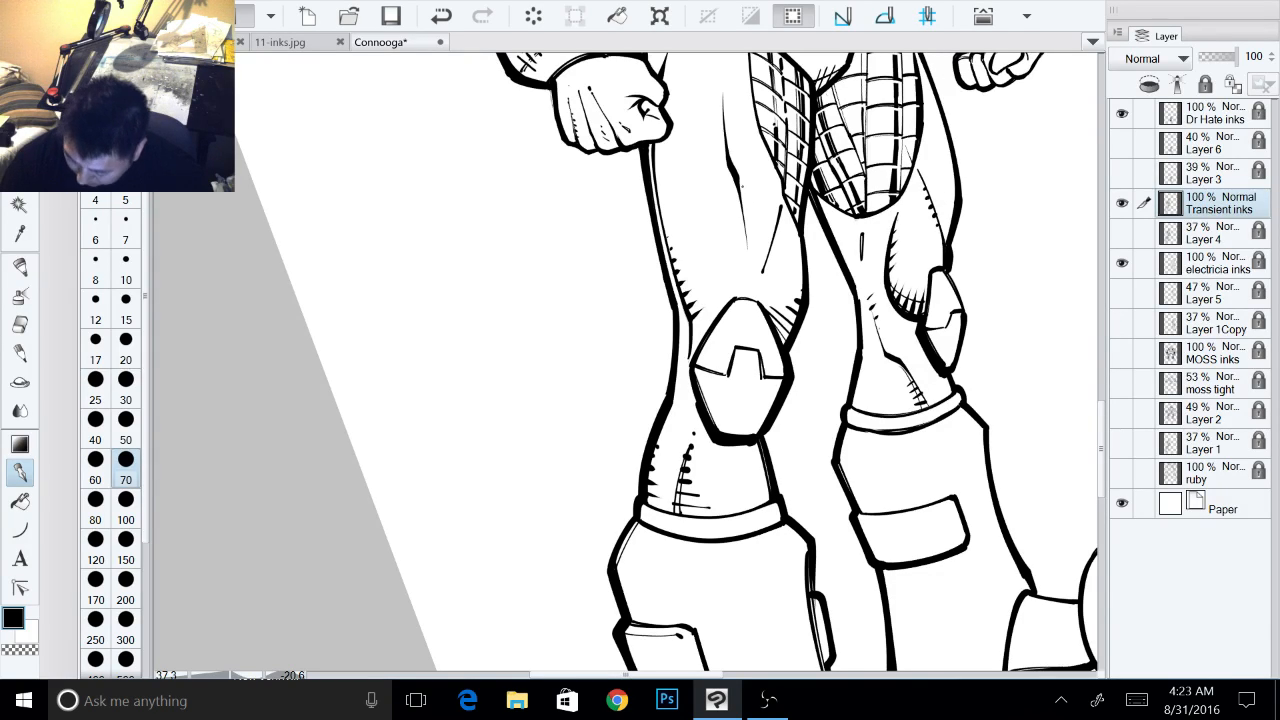
# - Add short hatching and accent dashes to the front leg's upper thigh, just below the hip plate
pyautogui.moveTo(747, 167)
pyautogui.mouseDown()
pyautogui.moveTo(709, 293)
pyautogui.moveTo(707, 444)
pyautogui.mouseUp()
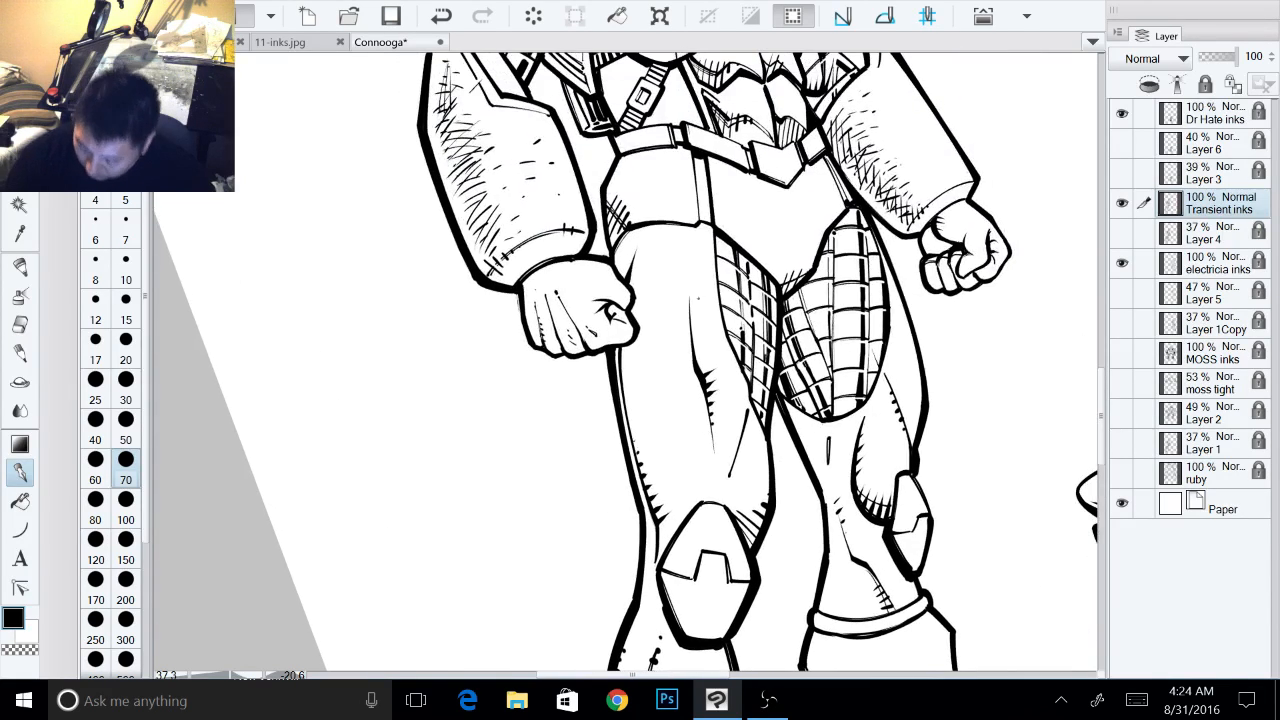
pyautogui.moveTo(694, 285); pyautogui.dragTo(691, 281)
pyautogui.moveTo(646, 237); pyautogui.dragTo(629, 277)
pyautogui.moveTo(660, 330); pyautogui.dragTo(603, 314)
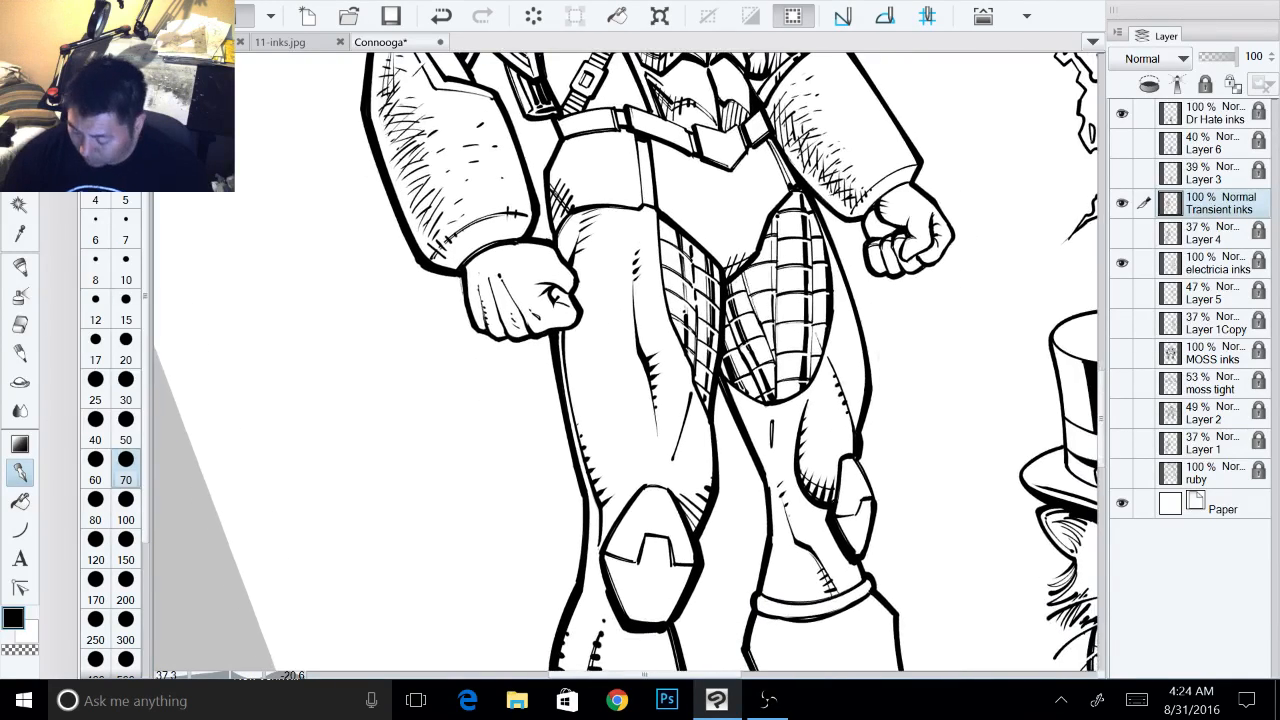
# - Hatch the shadows on the back and fingers of the armored figure's fist on the rear-leg side
pyautogui.moveTo(951, 199); pyautogui.dragTo(998, 416)
pyautogui.moveTo(700, 350)
pyautogui.mouseDown()
pyautogui.moveTo(572, 354)
pyautogui.moveTo(657, 353)
pyautogui.mouseUp()
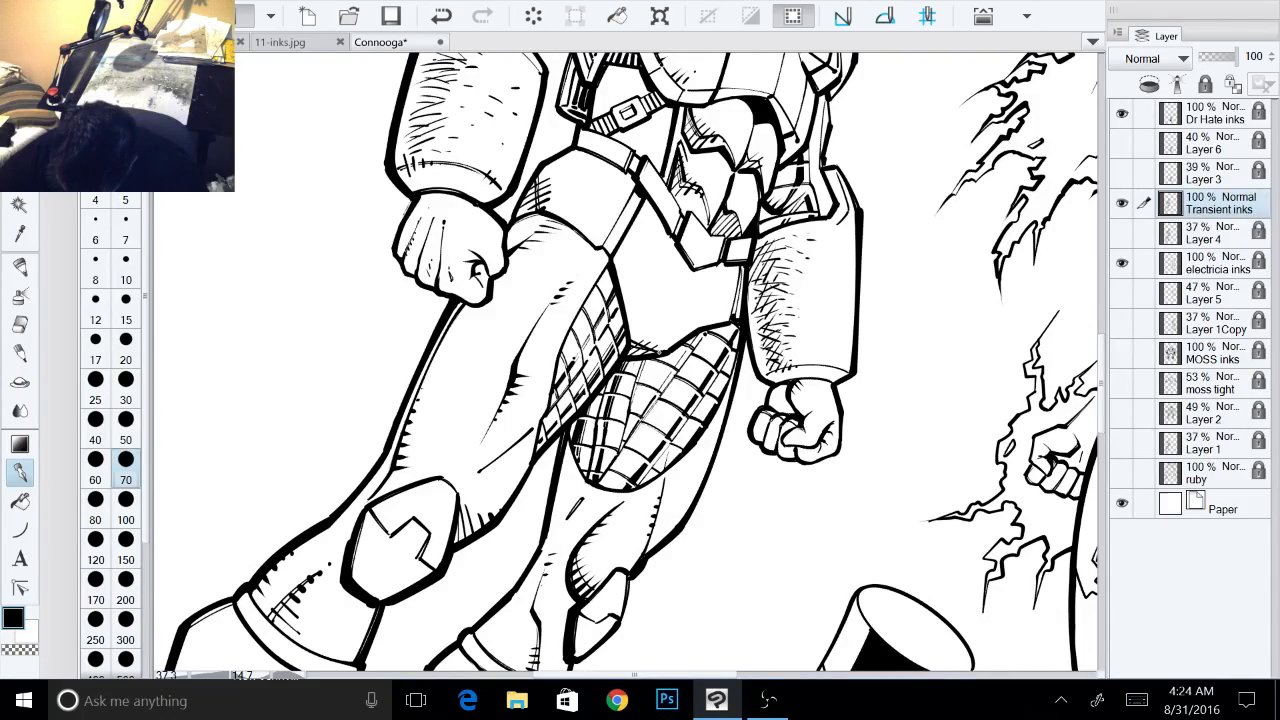
pyautogui.moveTo(650, 420); pyautogui.dragTo(694, 276)
pyautogui.moveTo(932, 142); pyautogui.dragTo(776, 60)
pyautogui.moveTo(700, 250); pyautogui.dragTo(700, 348)
pyautogui.moveTo(900, 360); pyautogui.dragTo(854, 209)
pyautogui.moveTo(640, 350); pyautogui.dragTo(684, 430)
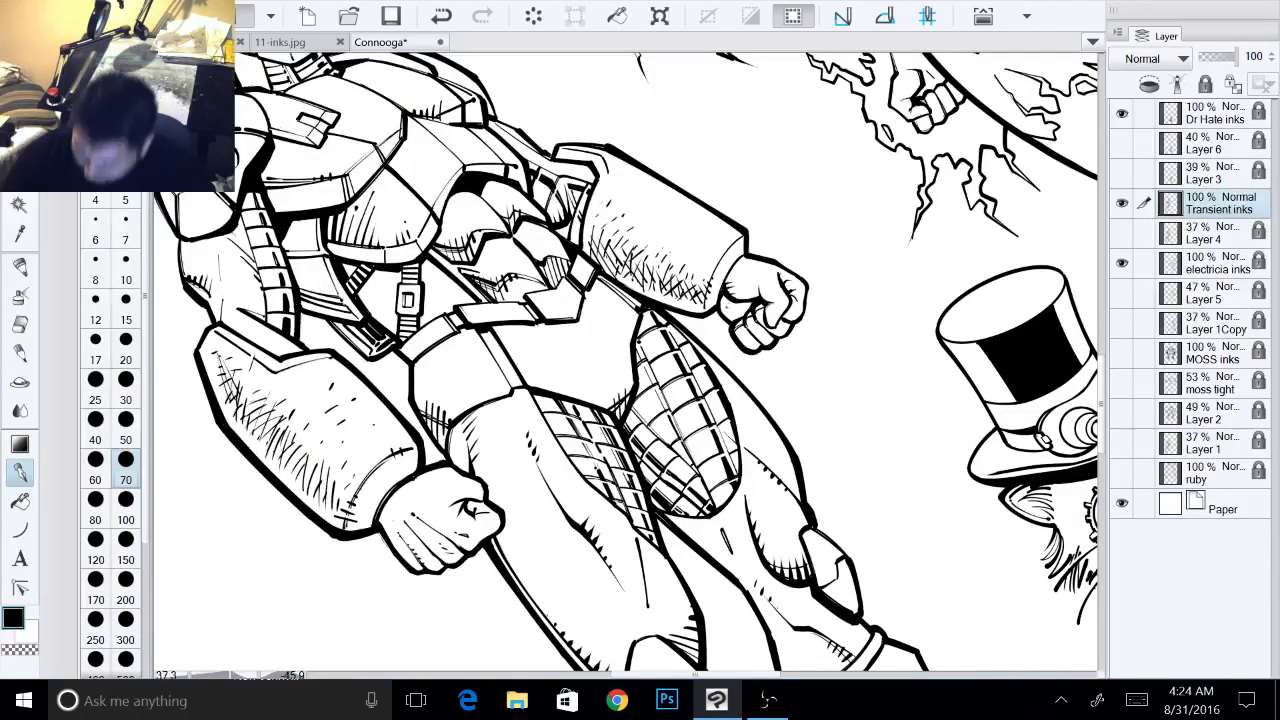
pyautogui.moveTo(719, 302)
pyautogui.mouseDown()
pyautogui.moveTo(734, 320)
pyautogui.moveTo(739, 280)
pyautogui.mouseUp()
pyautogui.moveTo(718, 299); pyautogui.dragTo(732, 314)
pyautogui.moveTo(739, 309); pyautogui.dragTo(739, 313)
pyautogui.moveTo(750, 308); pyautogui.dragTo(736, 322)
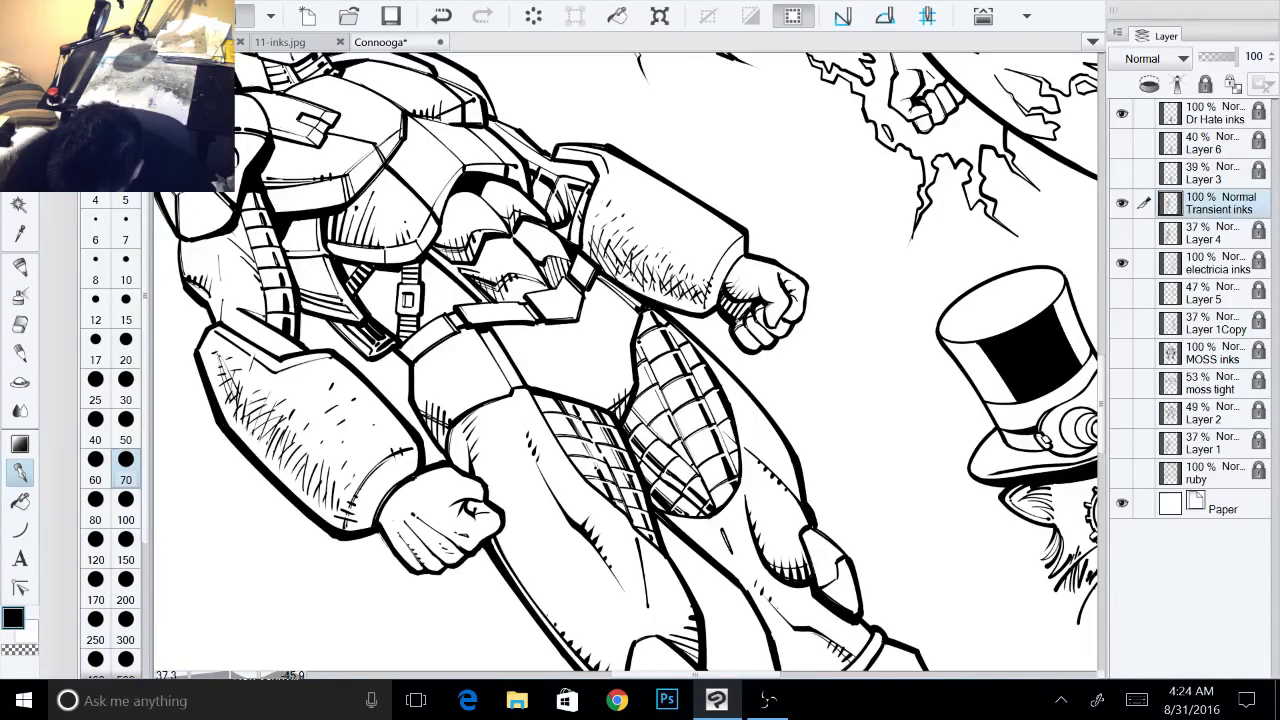
# - Ink inner edge lines on the pouches of both boots, with small dots along the front pouch's side
pyautogui.moveTo(640, 590); pyautogui.dragTo(664, 118)
pyautogui.moveTo(680, 420); pyautogui.dragTo(634, 287)
pyautogui.moveTo(938, 507)
pyautogui.mouseDown()
pyautogui.moveTo(892, 429)
pyautogui.moveTo(769, 538)
pyautogui.mouseUp()
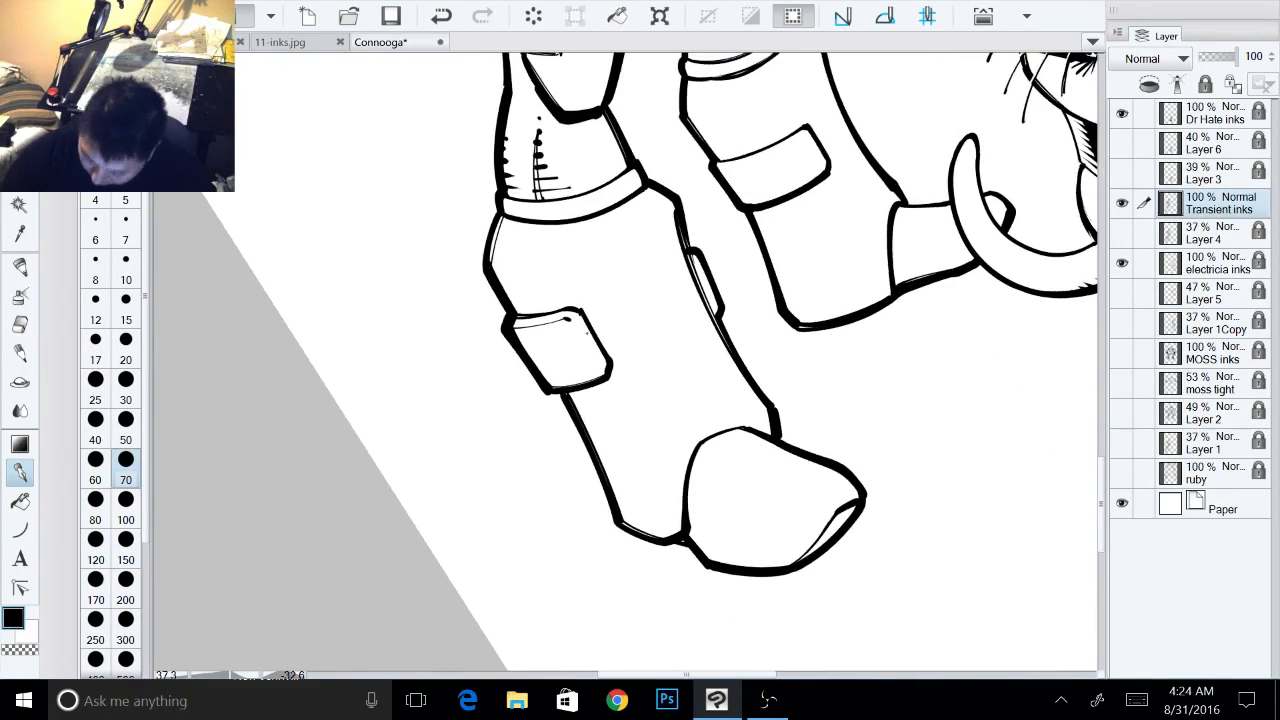
pyautogui.moveTo(577, 324); pyautogui.dragTo(605, 378)
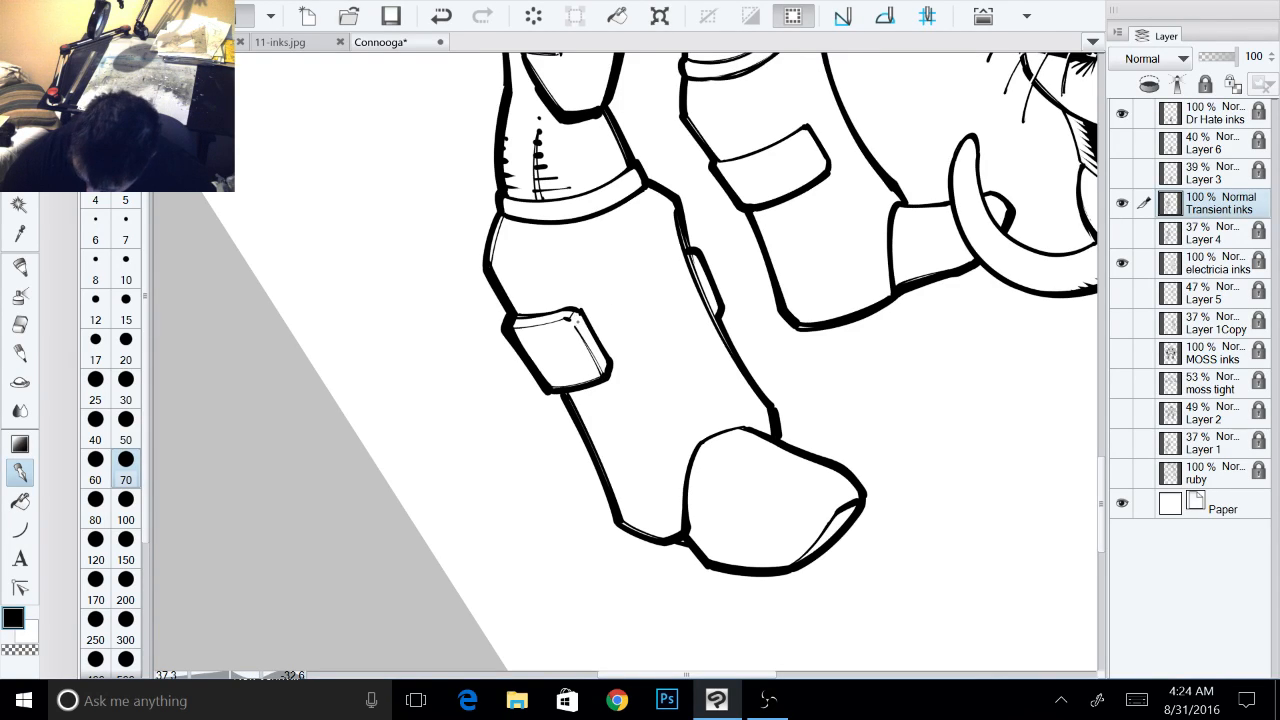
pyautogui.moveTo(574, 316); pyautogui.dragTo(587, 345)
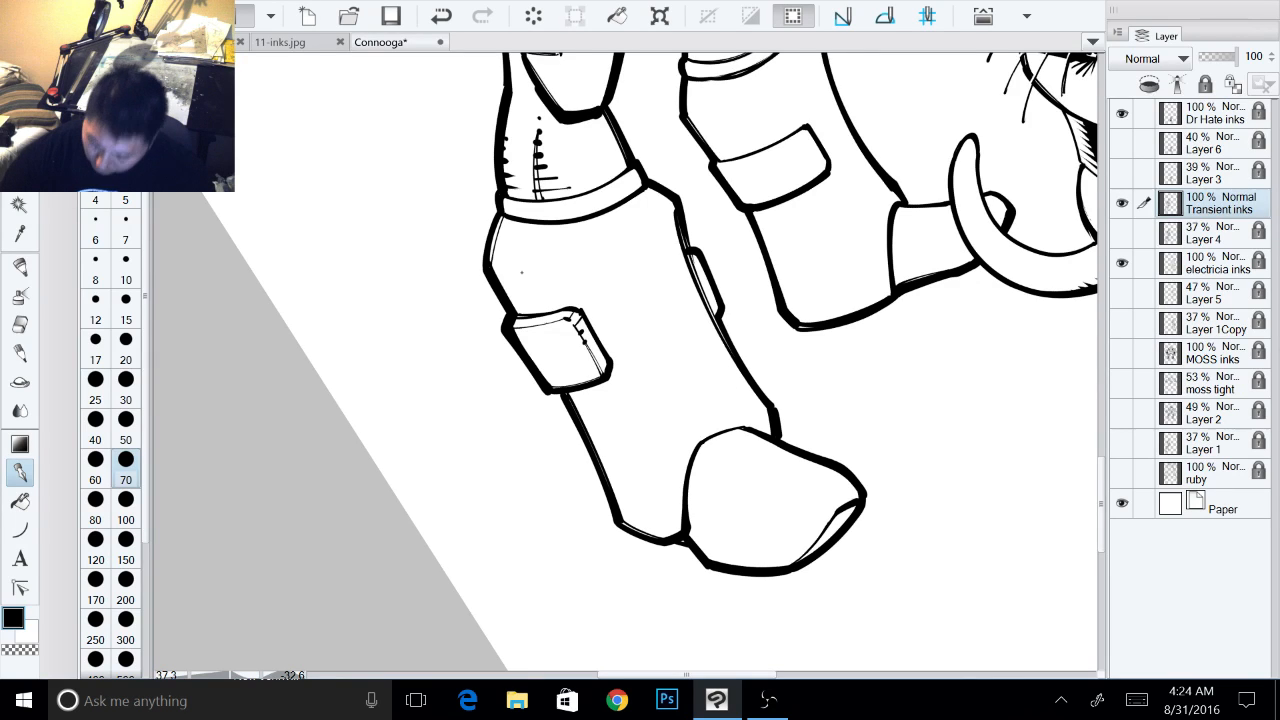
pyautogui.moveTo(620, 300); pyautogui.dragTo(628, 415)
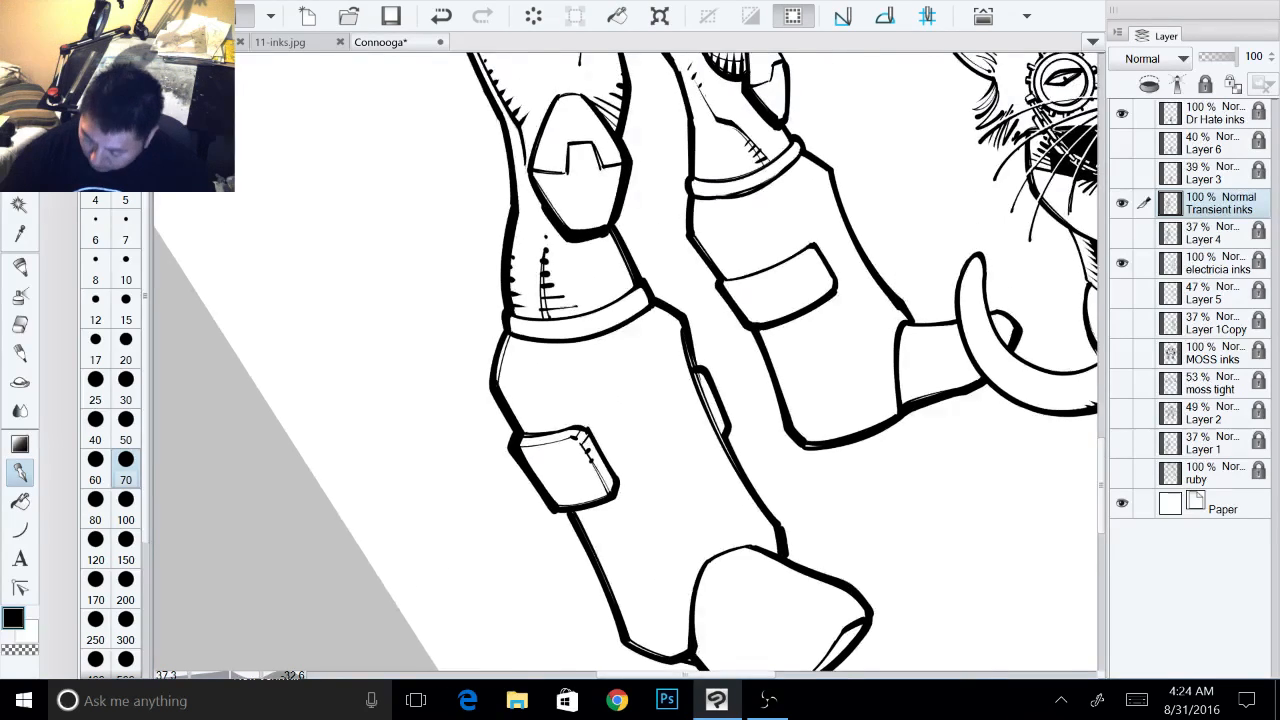
pyautogui.moveTo(800, 250); pyautogui.dragTo(823, 423)
pyautogui.moveTo(640, 340); pyautogui.dragTo(630, 390)
pyautogui.moveTo(753, 447)
pyautogui.mouseDown()
pyautogui.moveTo(726, 477)
pyautogui.moveTo(787, 532)
pyautogui.mouseUp()
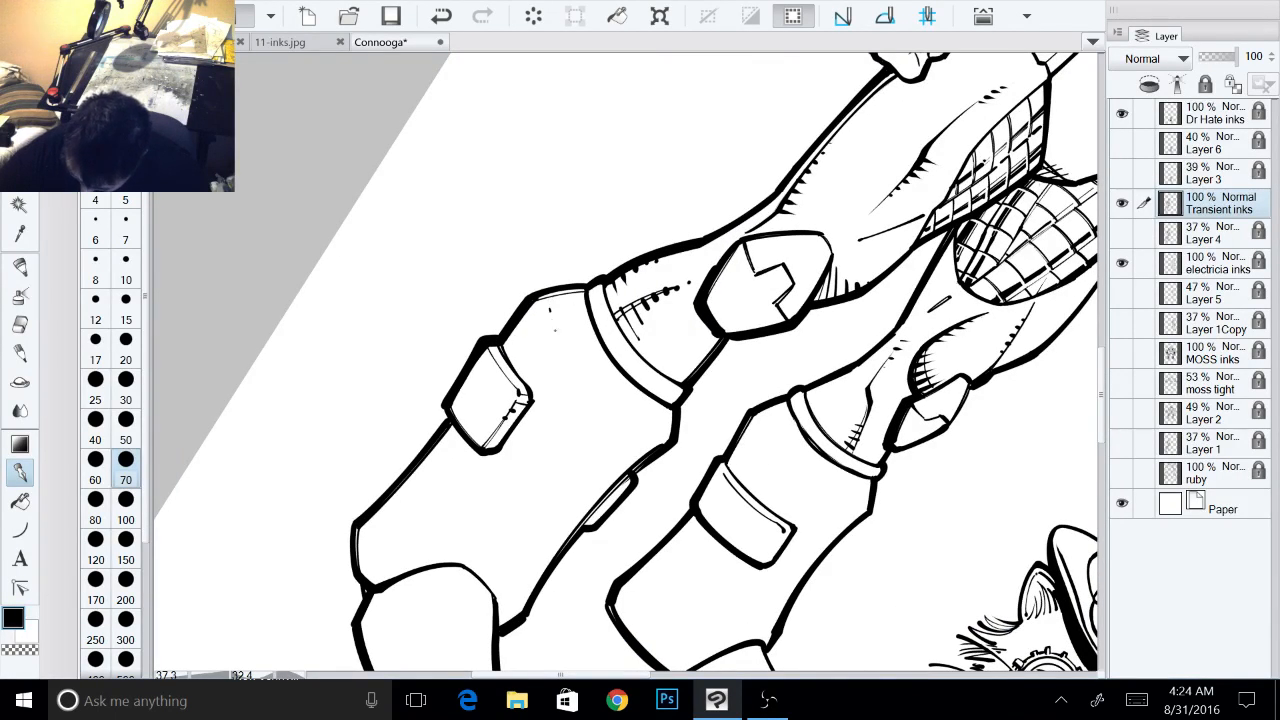
# - Draw a curved seam line below each boot's cuff and add short hatch marks along both cuff bands
pyautogui.moveTo(550, 312)
pyautogui.mouseDown()
pyautogui.moveTo(646, 430)
pyautogui.moveTo(564, 350)
pyautogui.moveTo(647, 431)
pyautogui.mouseUp()
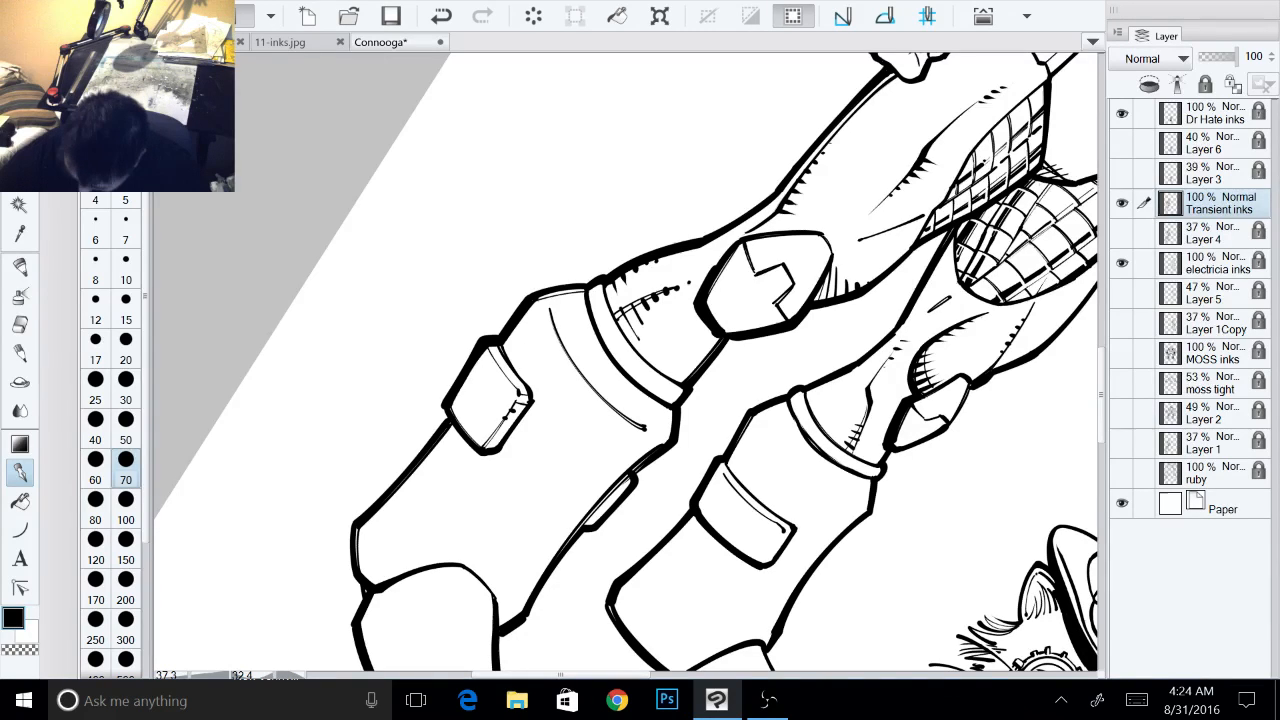
pyautogui.moveTo(767, 421); pyautogui.dragTo(858, 503)
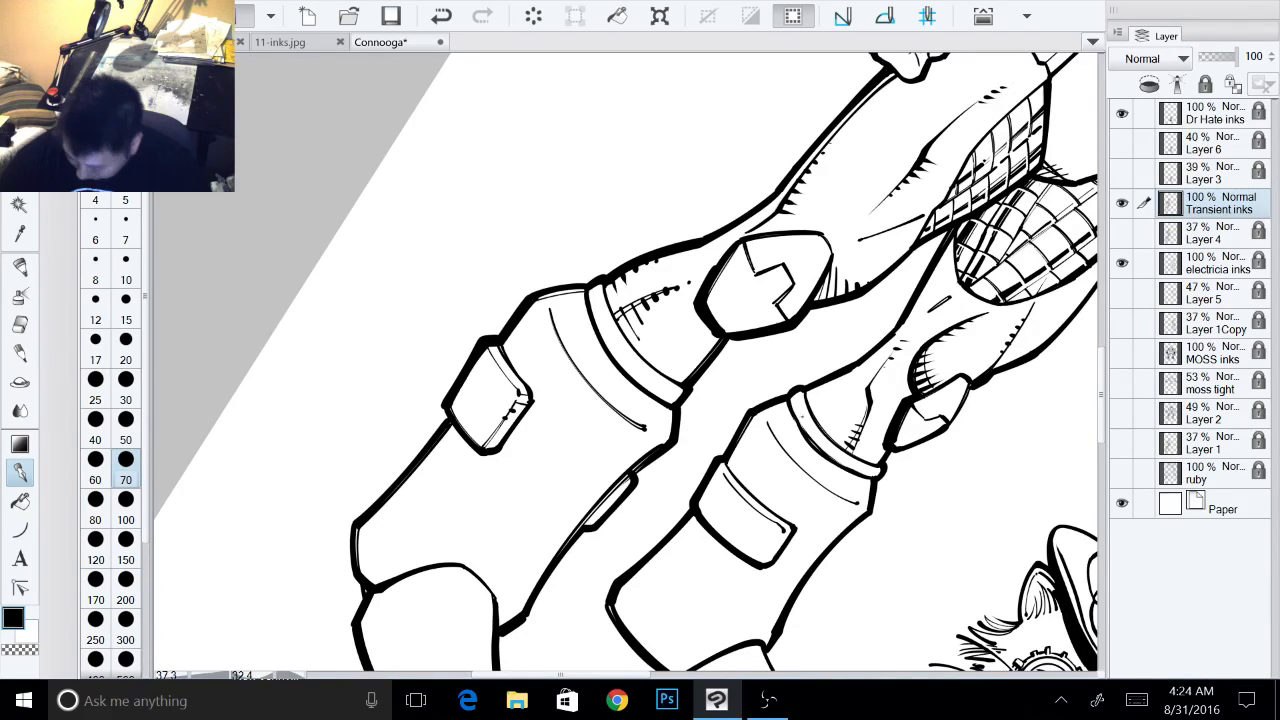
pyautogui.moveTo(797, 418); pyautogui.dragTo(824, 453)
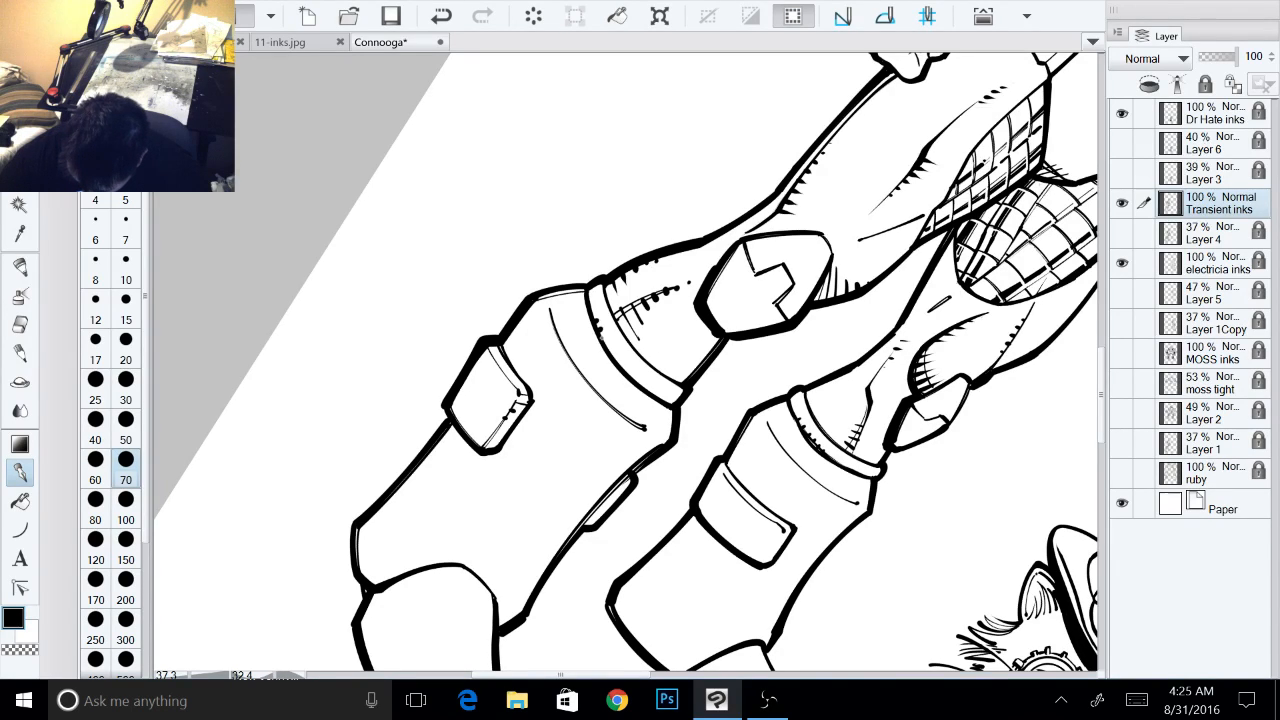
pyautogui.moveTo(602, 336); pyautogui.dragTo(616, 360)
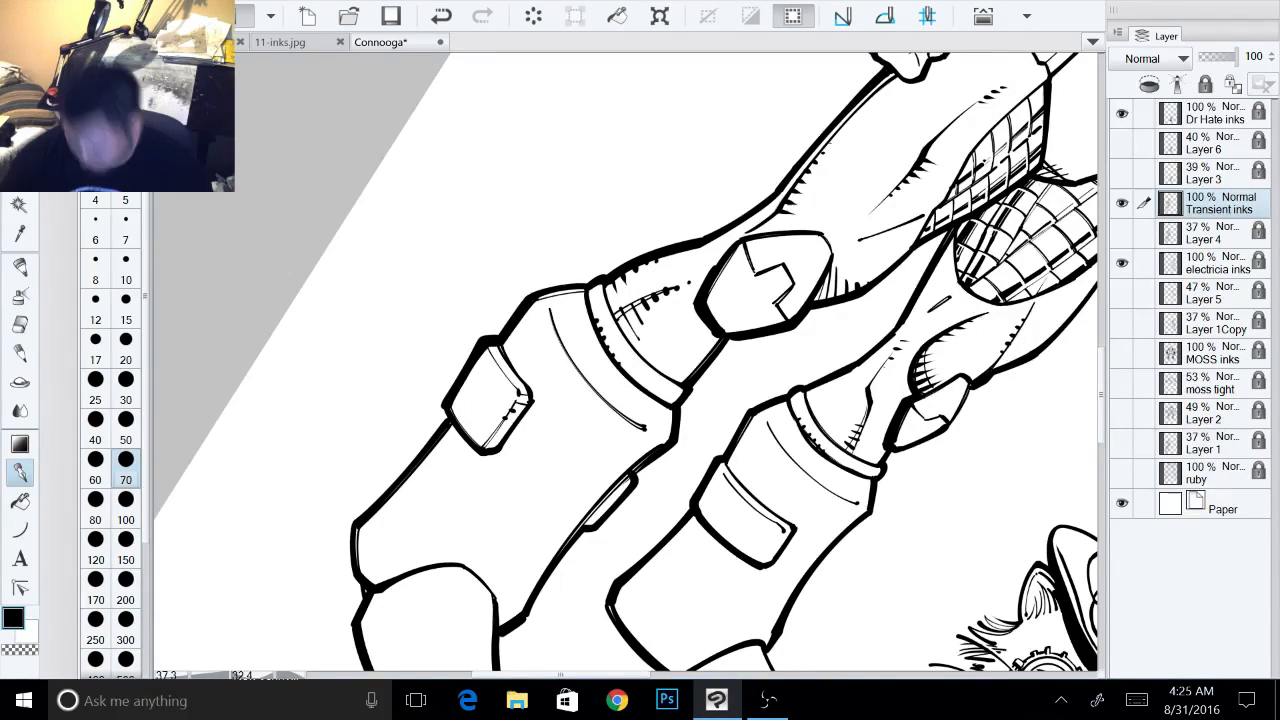
# - Hatch the sole edge of the front boot's toe cap and the lower inner corner of the rear boot's toe
pyautogui.moveTo(640, 440); pyautogui.dragTo(638, 288)
pyautogui.hotkey('ctrl', '-')
pyautogui.moveTo(640, 400); pyautogui.dragTo(674, 380)
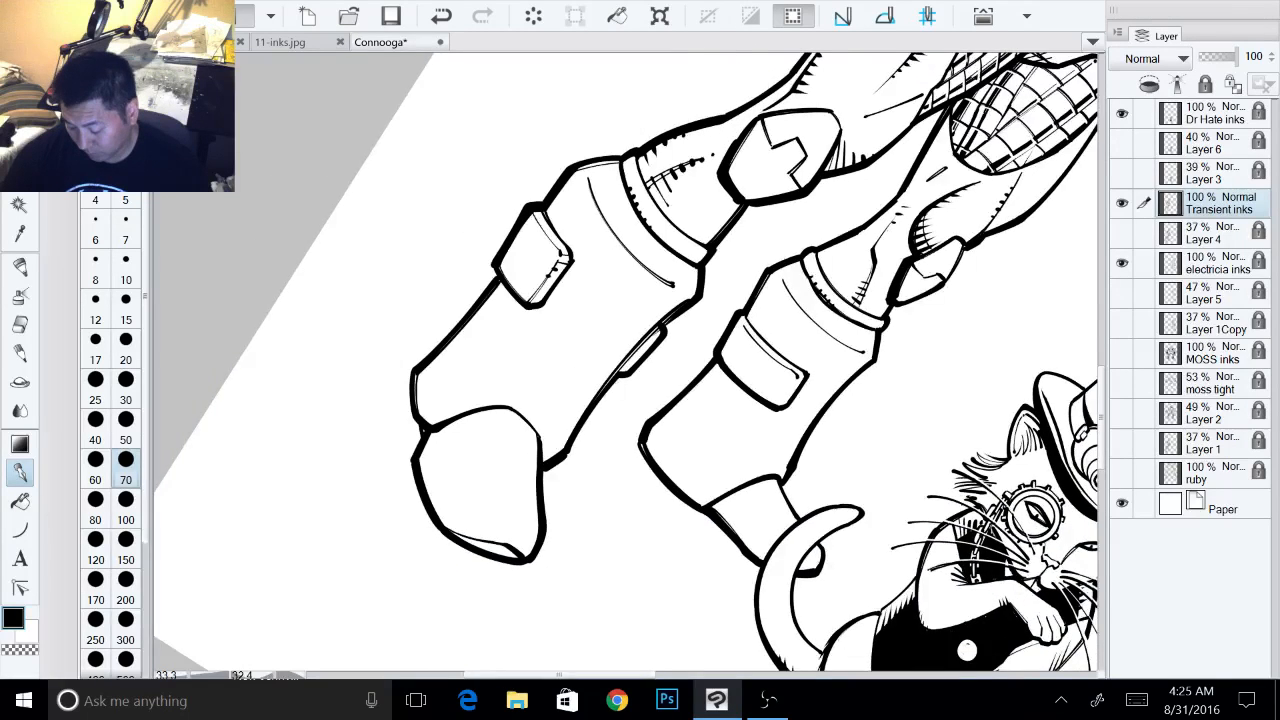
pyautogui.moveTo(800, 500); pyautogui.dragTo(847, 385)
pyautogui.moveTo(640, 400); pyautogui.dragTo(688, 330)
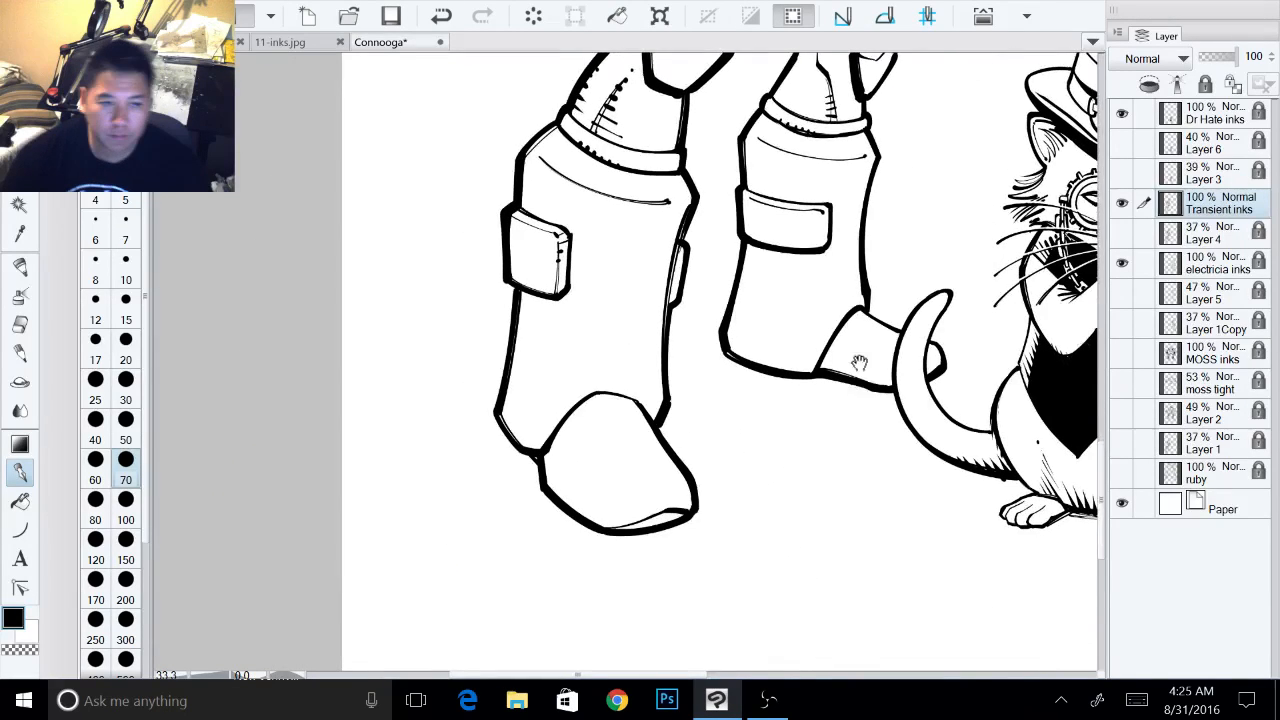
pyautogui.moveTo(852, 357); pyautogui.dragTo(897, 252)
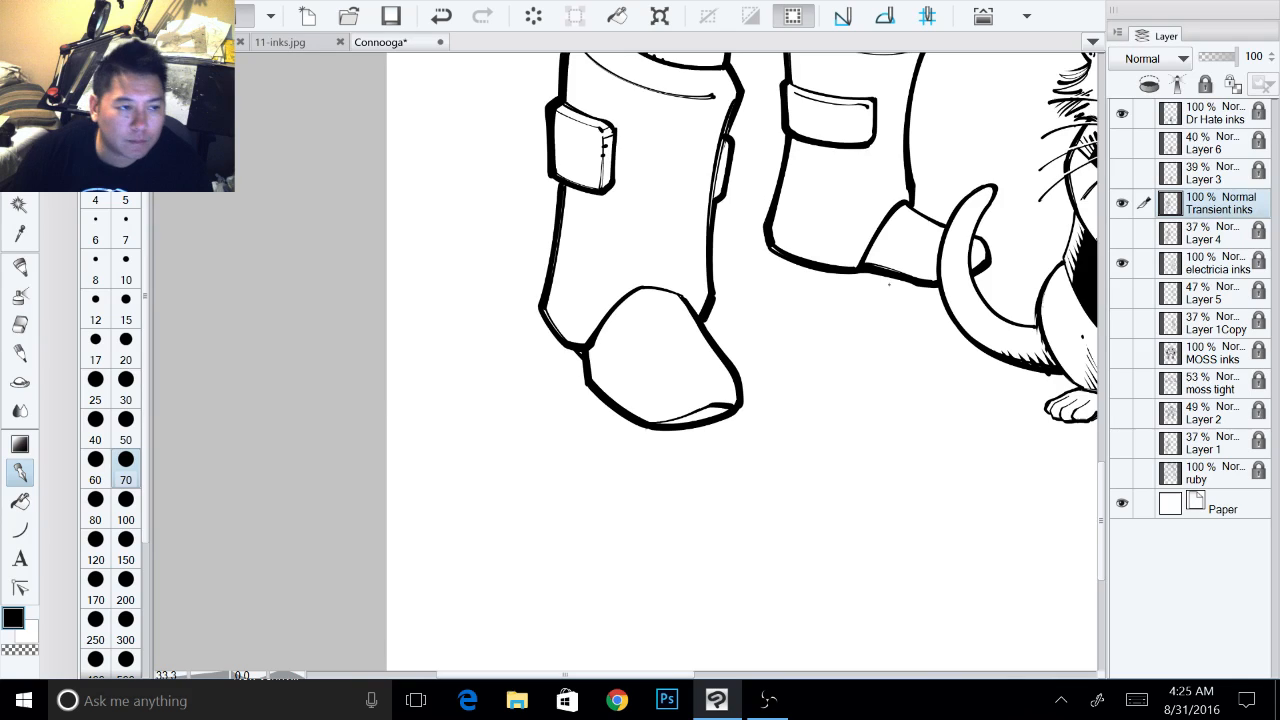
pyautogui.moveTo(889, 285); pyautogui.dragTo(961, 190)
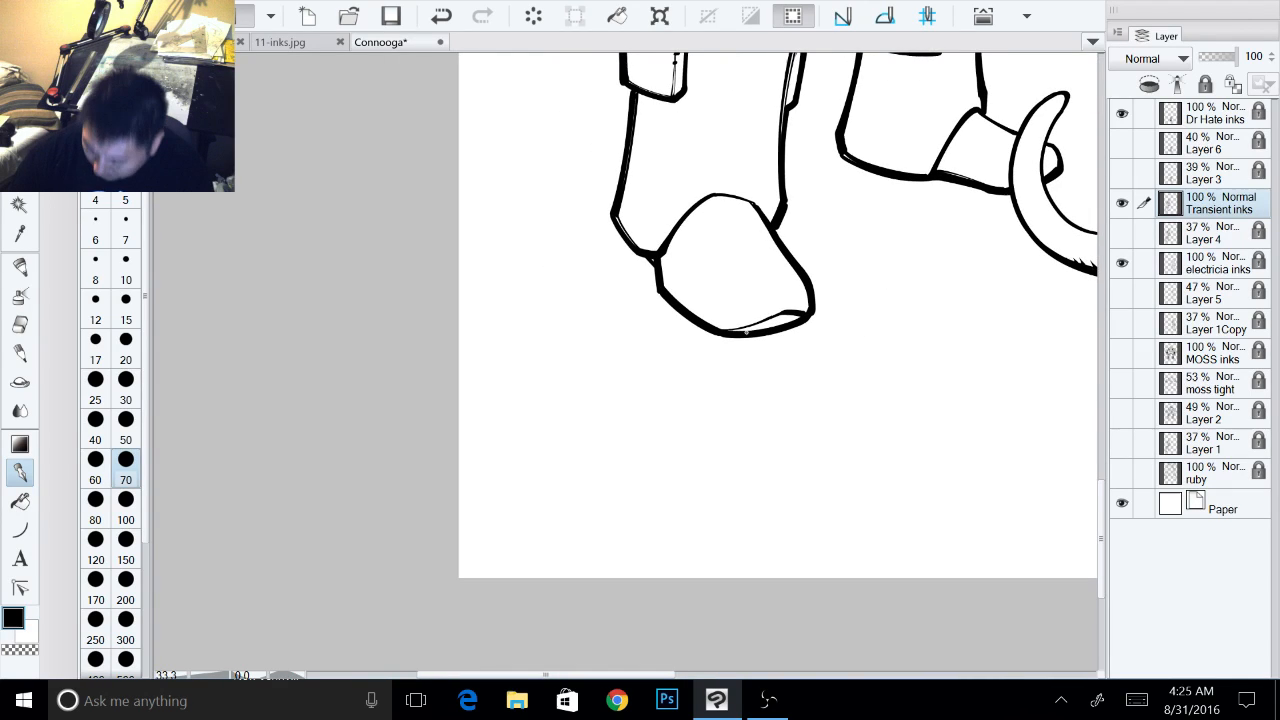
pyautogui.moveTo(746, 335)
pyautogui.mouseDown()
pyautogui.moveTo(768, 307)
pyautogui.moveTo(783, 314)
pyautogui.mouseUp()
pyautogui.moveTo(794, 325); pyautogui.dragTo(794, 297)
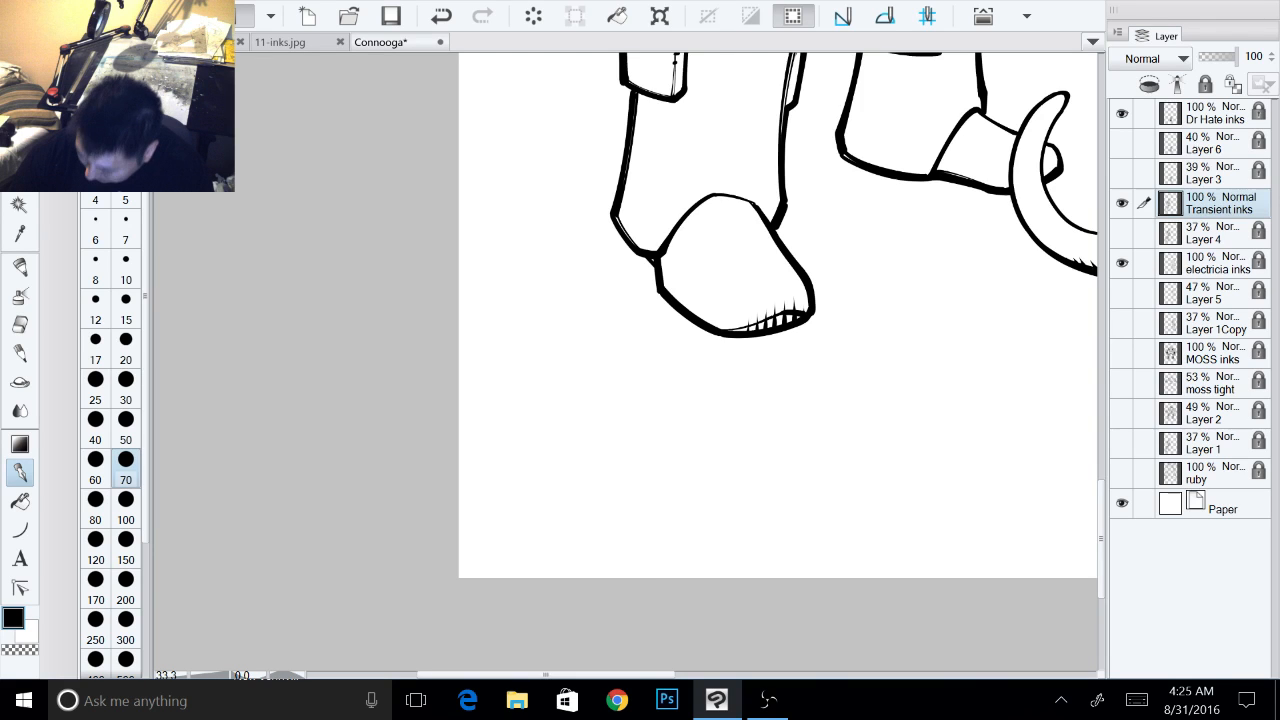
pyautogui.moveTo(948, 178)
pyautogui.mouseDown()
pyautogui.moveTo(940, 154)
pyautogui.moveTo(954, 169)
pyautogui.mouseUp()
# - Draw a curved seam line on the front boot that follows the arched ankle opening above the toe cap
pyautogui.moveTo(928, 324)
pyautogui.mouseDown()
pyautogui.moveTo(897, 470)
pyautogui.moveTo(960, 525)
pyautogui.mouseUp()
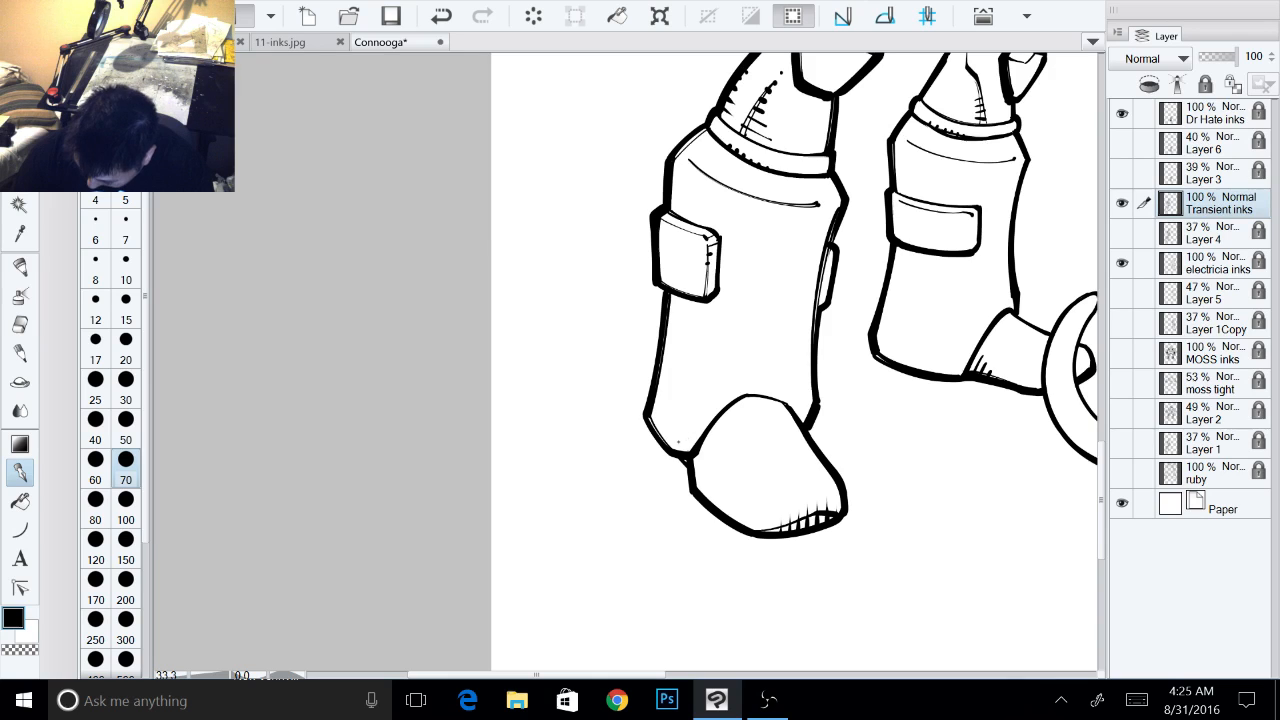
pyautogui.moveTo(680, 440)
pyautogui.mouseDown()
pyautogui.moveTo(726, 381)
pyautogui.moveTo(699, 368)
pyautogui.mouseUp()
pyautogui.moveTo(860, 290); pyautogui.dragTo(850, 461)
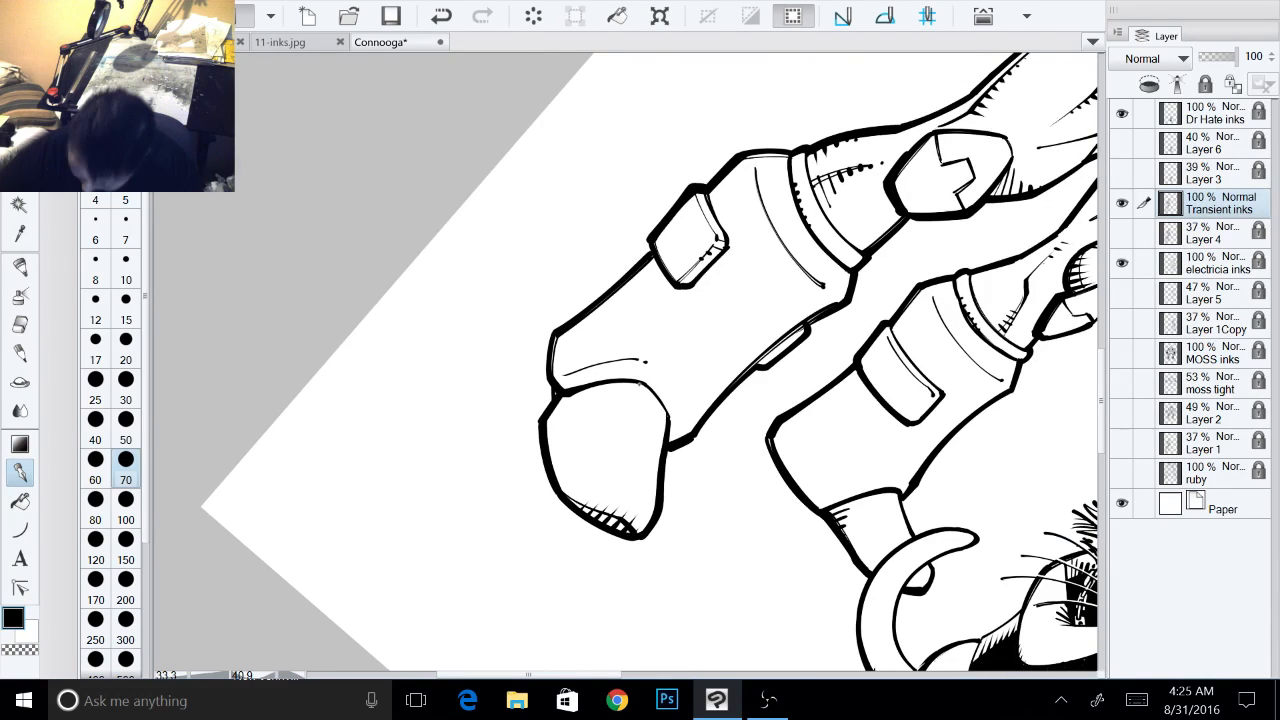
pyautogui.moveTo(636, 381); pyautogui.dragTo(668, 420)
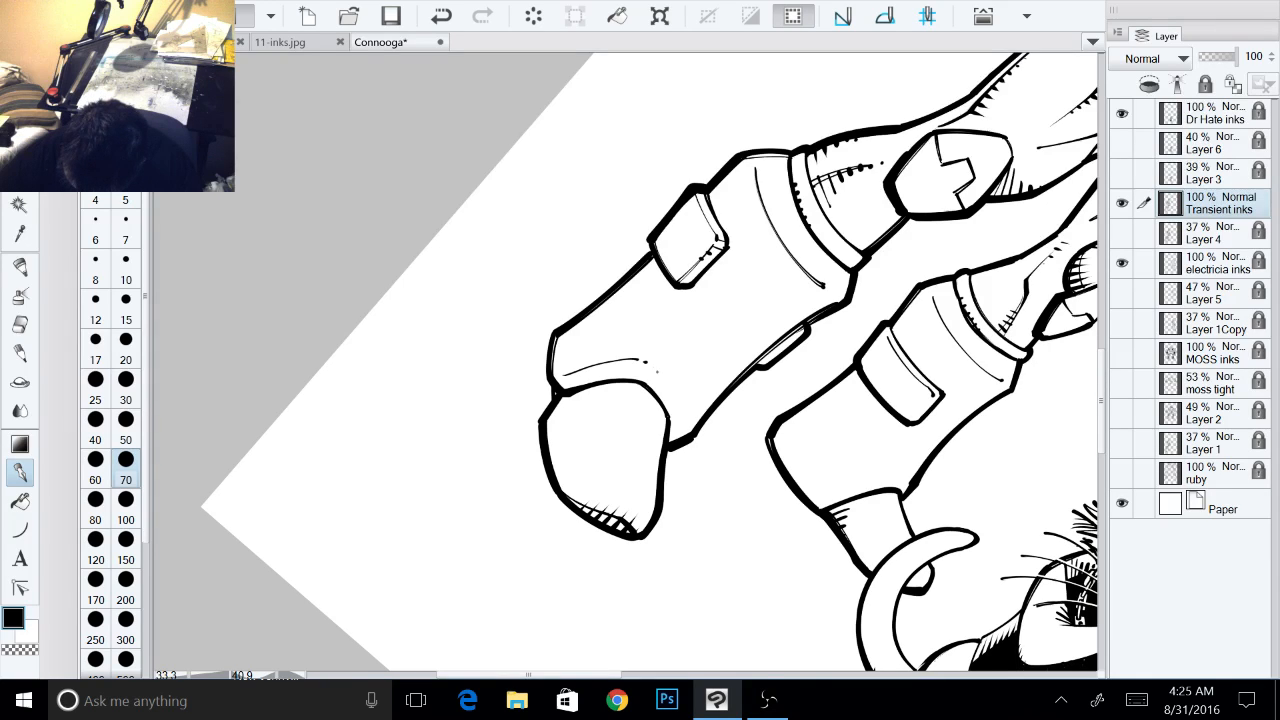
pyautogui.moveTo(644, 361); pyautogui.dragTo(686, 414)
pyautogui.moveTo(655, 366)
pyautogui.mouseDown()
pyautogui.moveTo(688, 421)
pyautogui.moveTo(623, 360)
pyautogui.mouseUp()
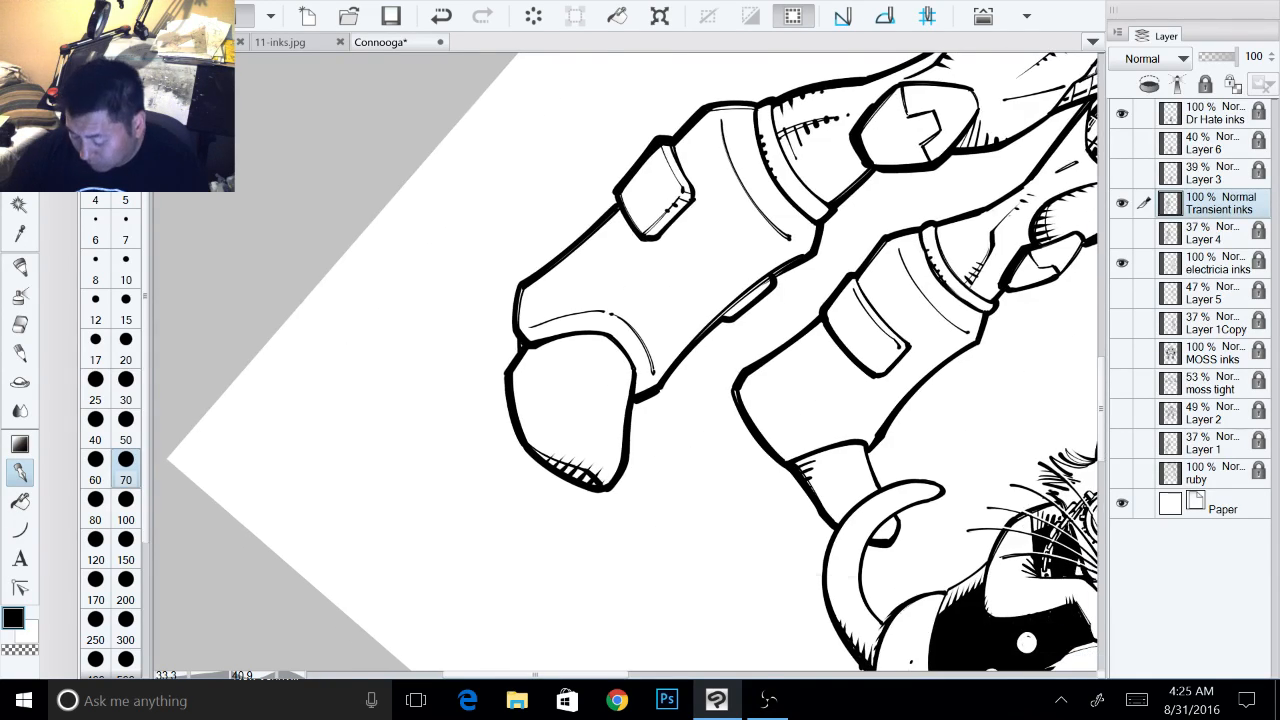
pyautogui.moveTo(800, 450); pyautogui.dragTo(816, 314)
pyautogui.moveTo(640, 340); pyautogui.dragTo(668, 400)
pyautogui.moveTo(800, 450); pyautogui.dragTo(816, 406)
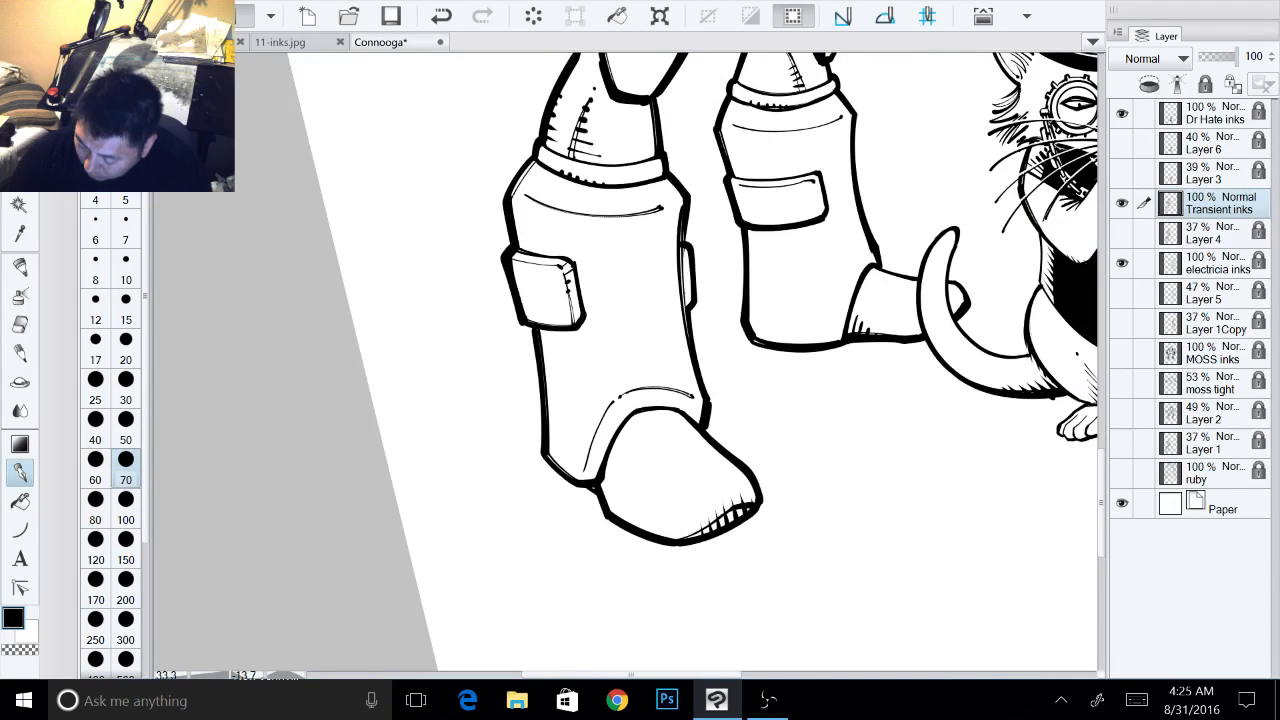
# - Draw a matching seam line on the rear boot along the edge where the shaft meets the foot
pyautogui.moveTo(856, 274); pyautogui.dragTo(836, 332)
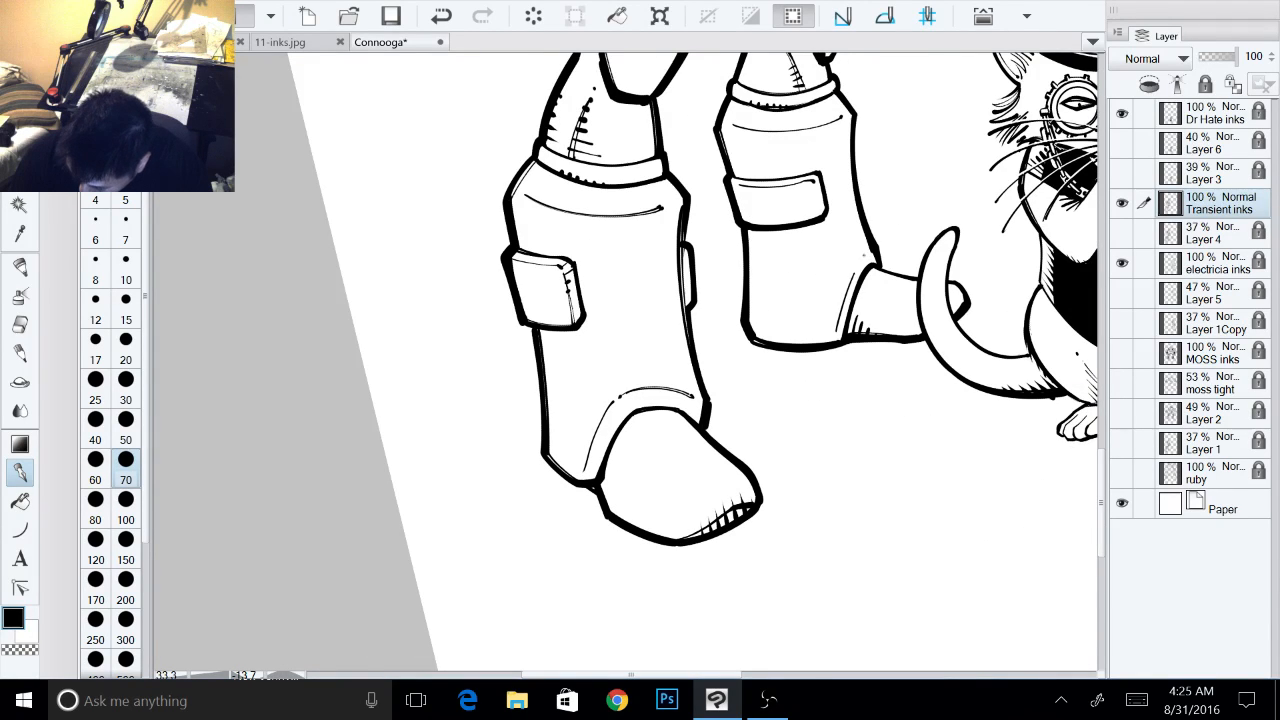
pyautogui.moveTo(868, 253); pyautogui.dragTo(852, 276)
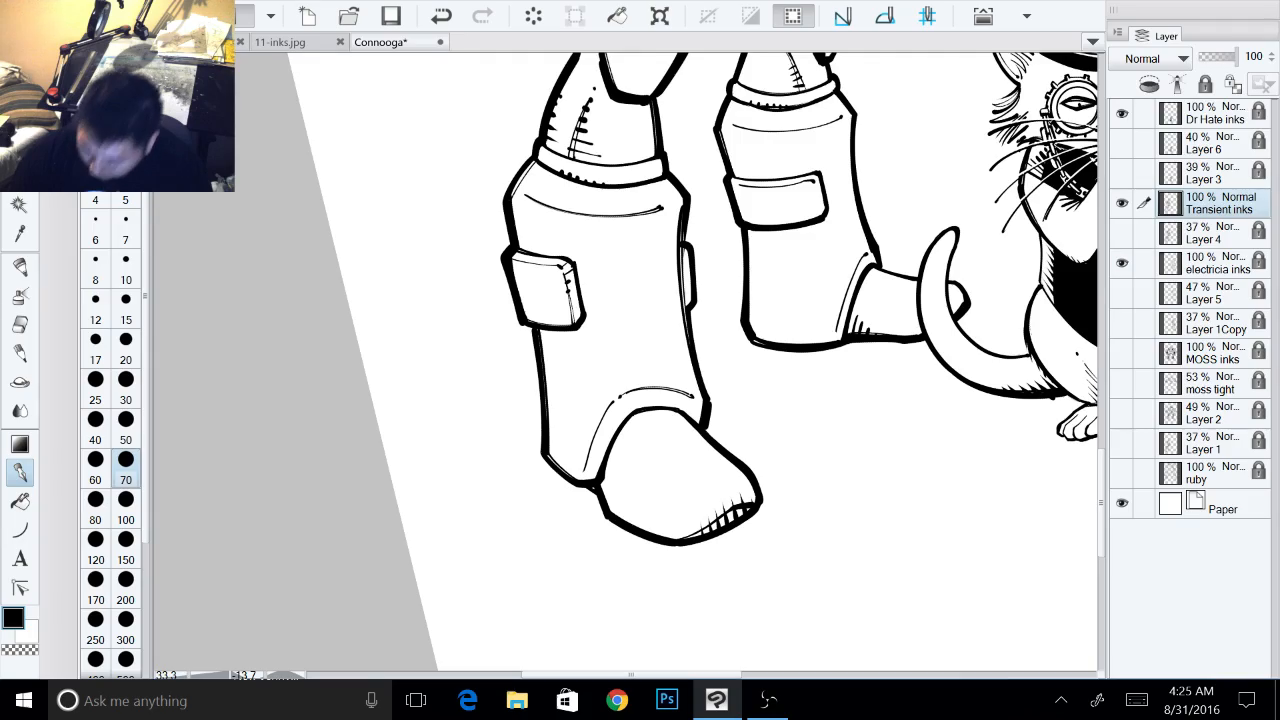
pyautogui.moveTo(849, 426); pyautogui.dragTo(792, 543)
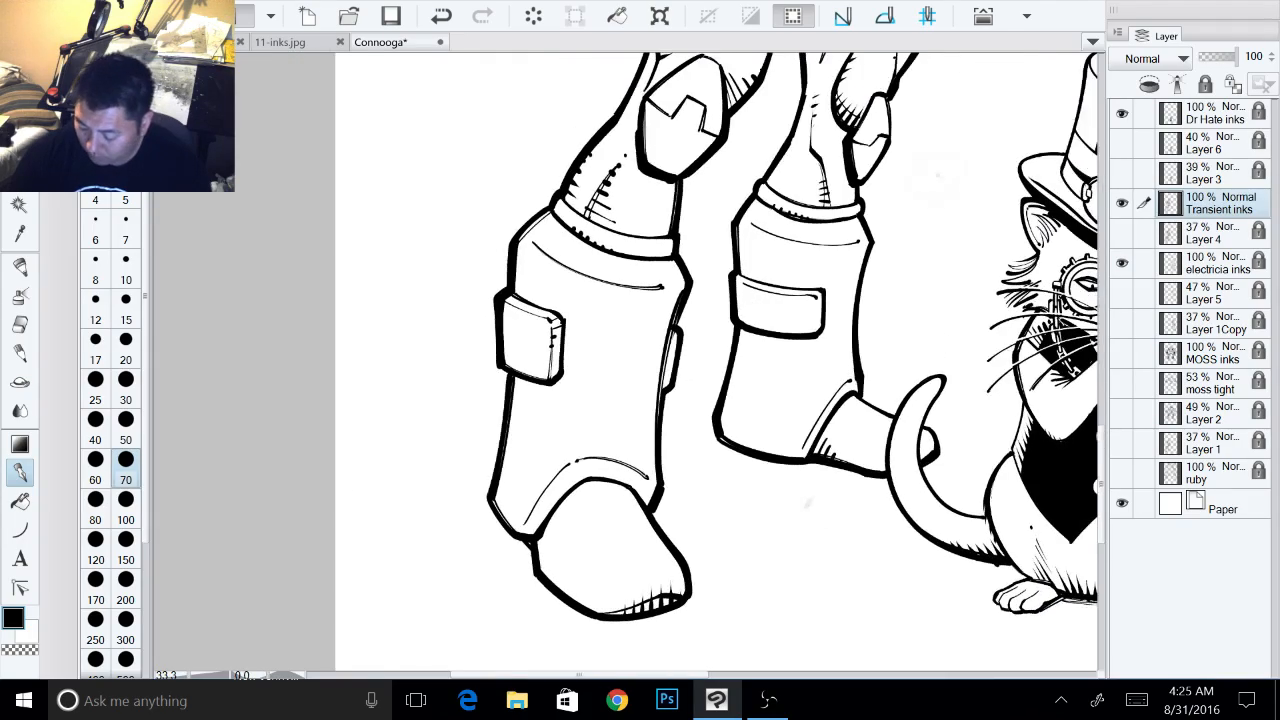
# - Cross-hatch the outer side of the front boot's shaft between the cuff seam and the pouch
pyautogui.scroll(-1, 865, 328)
pyautogui.moveTo(850, 90); pyautogui.dragTo(777, 64)
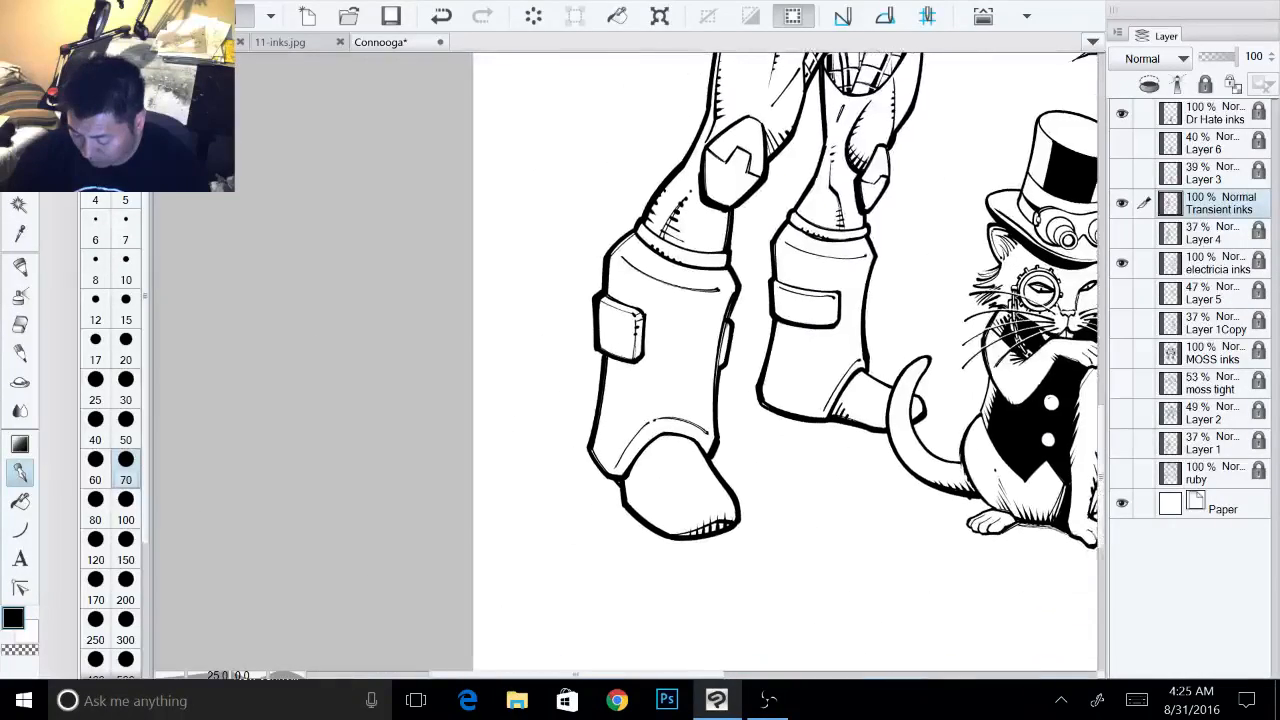
pyautogui.moveTo(750, 400); pyautogui.dragTo(803, 353)
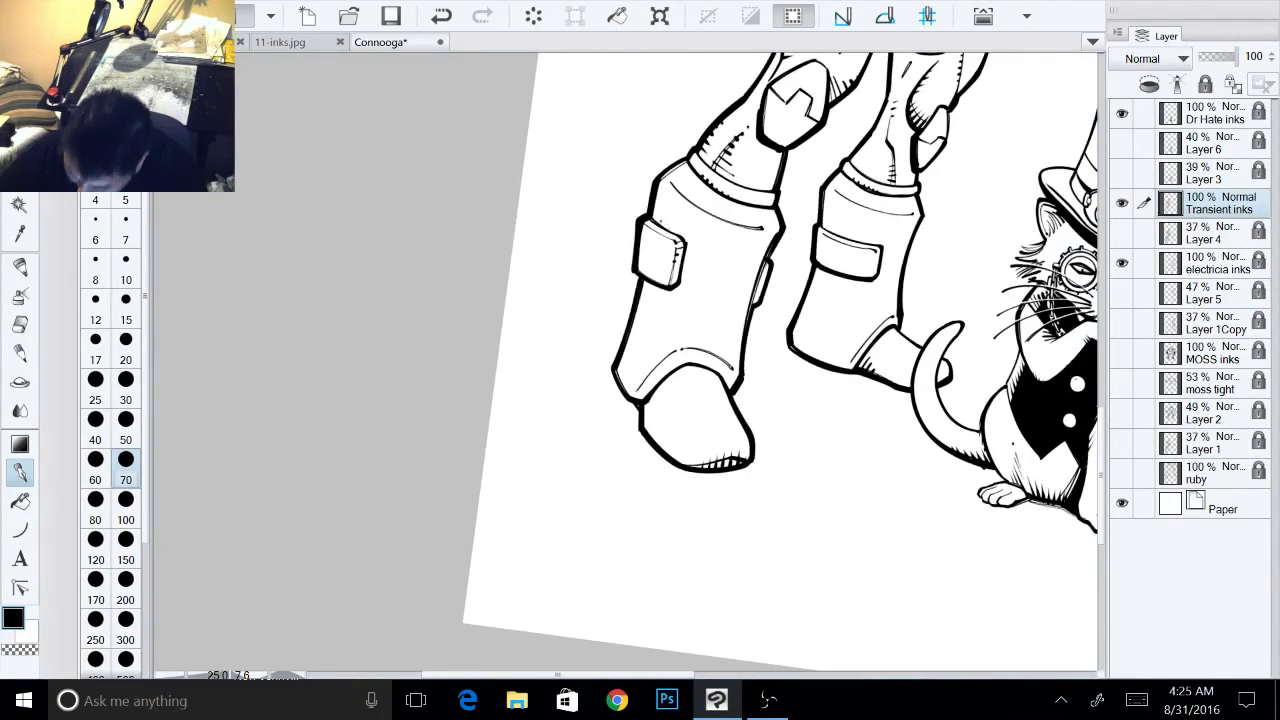
pyautogui.moveTo(682, 221)
pyautogui.mouseDown()
pyautogui.moveTo(663, 240)
pyautogui.moveTo(676, 240)
pyautogui.moveTo(664, 212)
pyautogui.mouseUp()
pyautogui.moveTo(674, 191); pyautogui.dragTo(670, 216)
pyautogui.moveTo(684, 208)
pyautogui.mouseDown()
pyautogui.moveTo(674, 222)
pyautogui.moveTo(670, 198)
pyautogui.mouseUp()
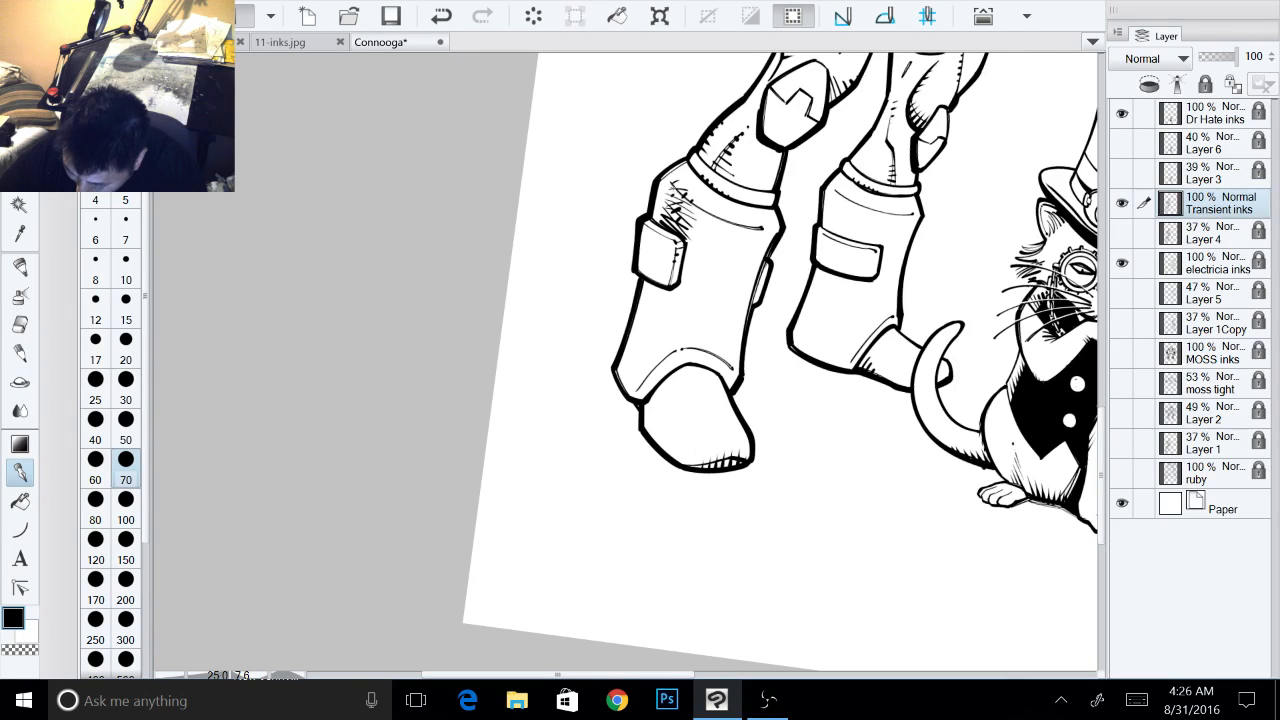
# - Cross-hatch the front boot's lower outer corner beside the ankle seam and the face of its pouch
pyautogui.moveTo(625, 369); pyautogui.dragTo(641, 390)
pyautogui.moveTo(633, 369)
pyautogui.mouseDown()
pyautogui.moveTo(654, 378)
pyautogui.moveTo(644, 381)
pyautogui.mouseUp()
pyautogui.moveTo(630, 359)
pyautogui.mouseDown()
pyautogui.moveTo(644, 377)
pyautogui.moveTo(645, 364)
pyautogui.mouseUp()
pyautogui.moveTo(645, 363)
pyautogui.mouseDown()
pyautogui.moveTo(651, 375)
pyautogui.moveTo(648, 348)
pyautogui.moveTo(663, 355)
pyautogui.mouseUp()
pyautogui.moveTo(637, 332)
pyautogui.mouseDown()
pyautogui.moveTo(659, 345)
pyautogui.moveTo(665, 239)
pyautogui.moveTo(668, 258)
pyautogui.mouseUp()
pyautogui.moveTo(644, 264); pyautogui.dragTo(664, 256)
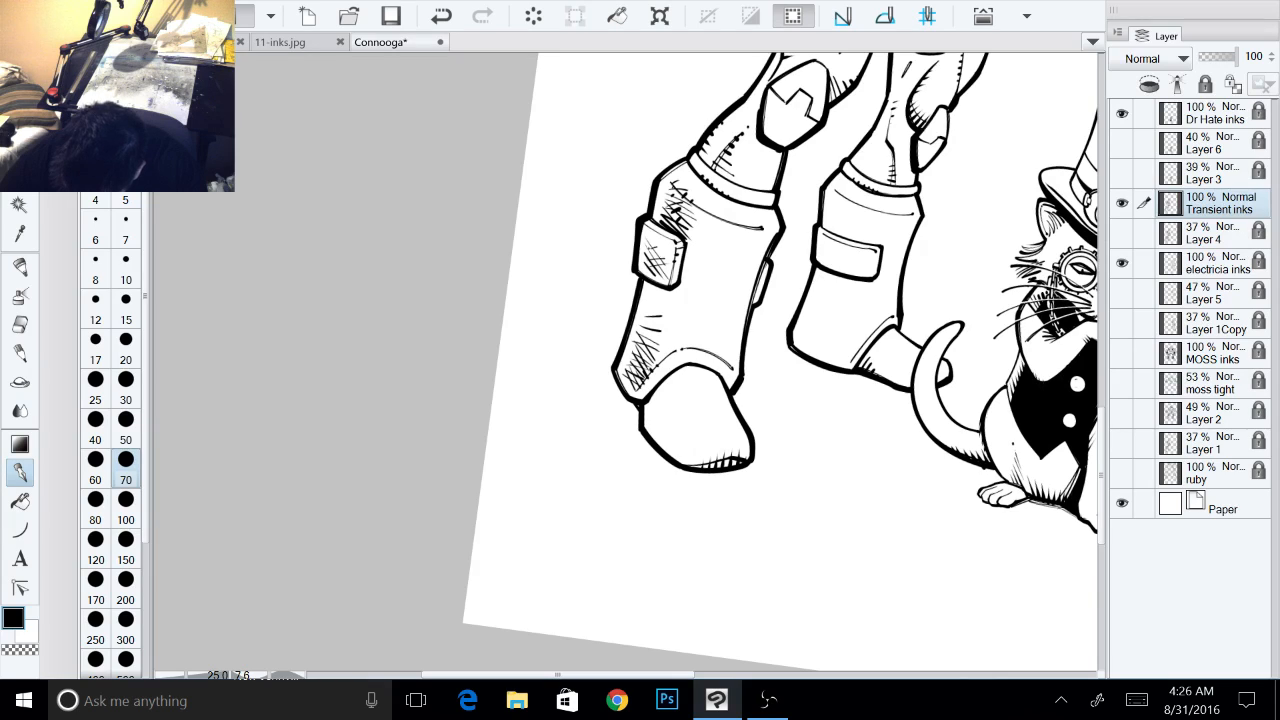
# - Extend the hatching up the front boot's outer side to the pouch and add short marks across the ankle seam
pyautogui.moveTo(649, 307); pyautogui.dragTo(667, 301)
pyautogui.moveTo(639, 321)
pyautogui.mouseDown()
pyautogui.moveTo(651, 309)
pyautogui.moveTo(666, 330)
pyautogui.mouseUp()
pyautogui.moveTo(636, 340)
pyautogui.mouseDown()
pyautogui.moveTo(664, 324)
pyautogui.moveTo(664, 294)
pyautogui.mouseUp()
pyautogui.moveTo(644, 296); pyautogui.dragTo(673, 291)
pyautogui.moveTo(651, 313)
pyautogui.mouseDown()
pyautogui.moveTo(667, 305)
pyautogui.moveTo(669, 343)
pyautogui.moveTo(692, 330)
pyautogui.mouseUp()
pyautogui.moveTo(688, 352); pyautogui.dragTo(700, 344)
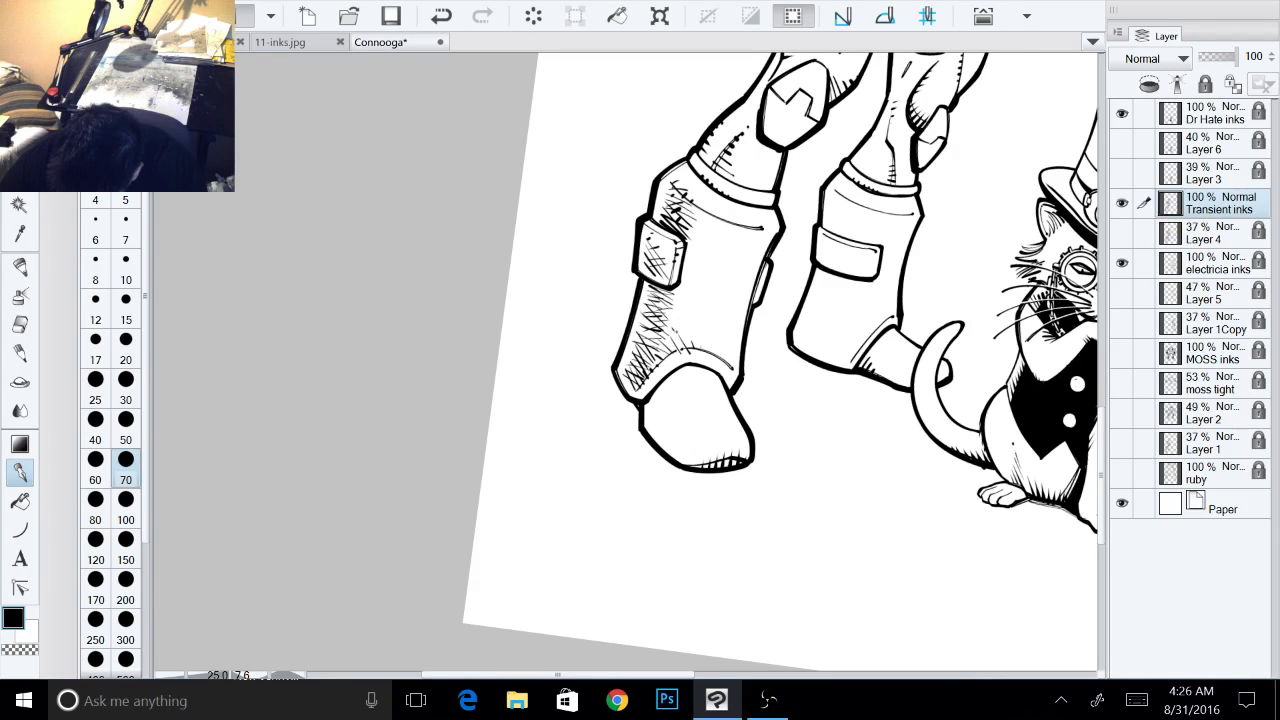
# - Hatch the outer part of the rear boot's pouch with short crossing strokes
pyautogui.moveTo(558, 675); pyautogui.dragTo(603, 675)
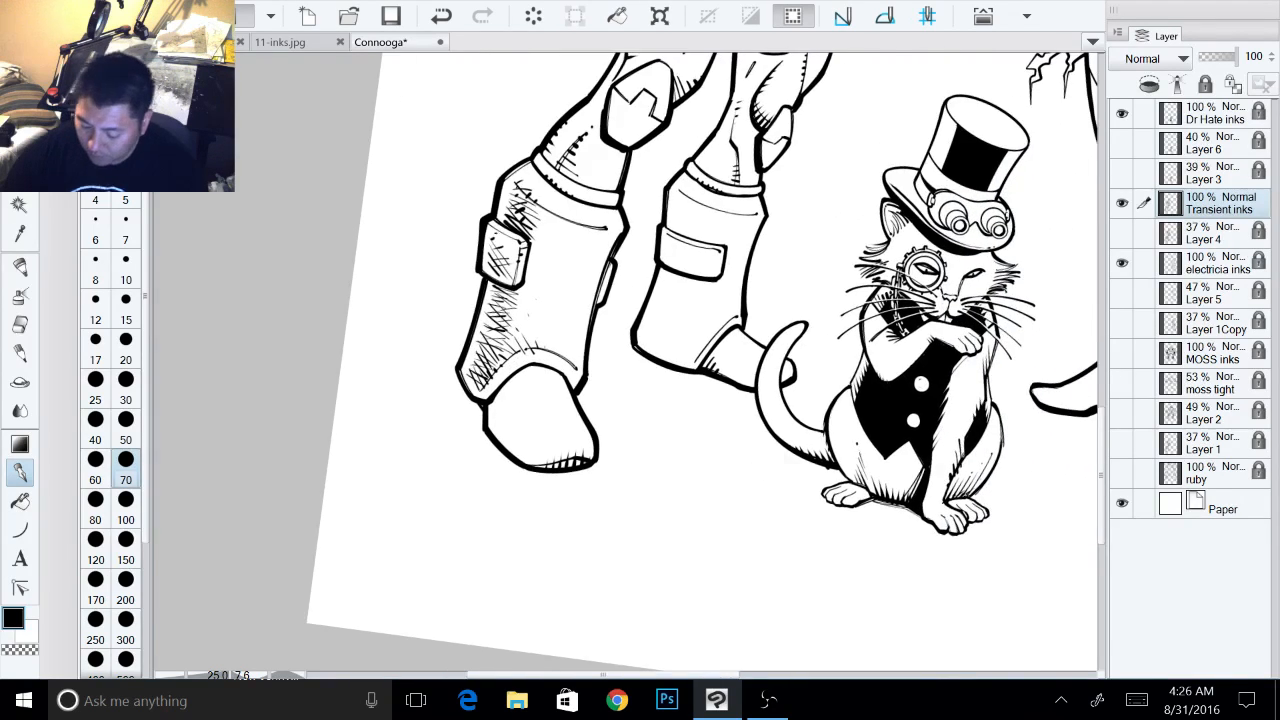
pyautogui.moveTo(860, 300); pyautogui.dragTo(865, 395)
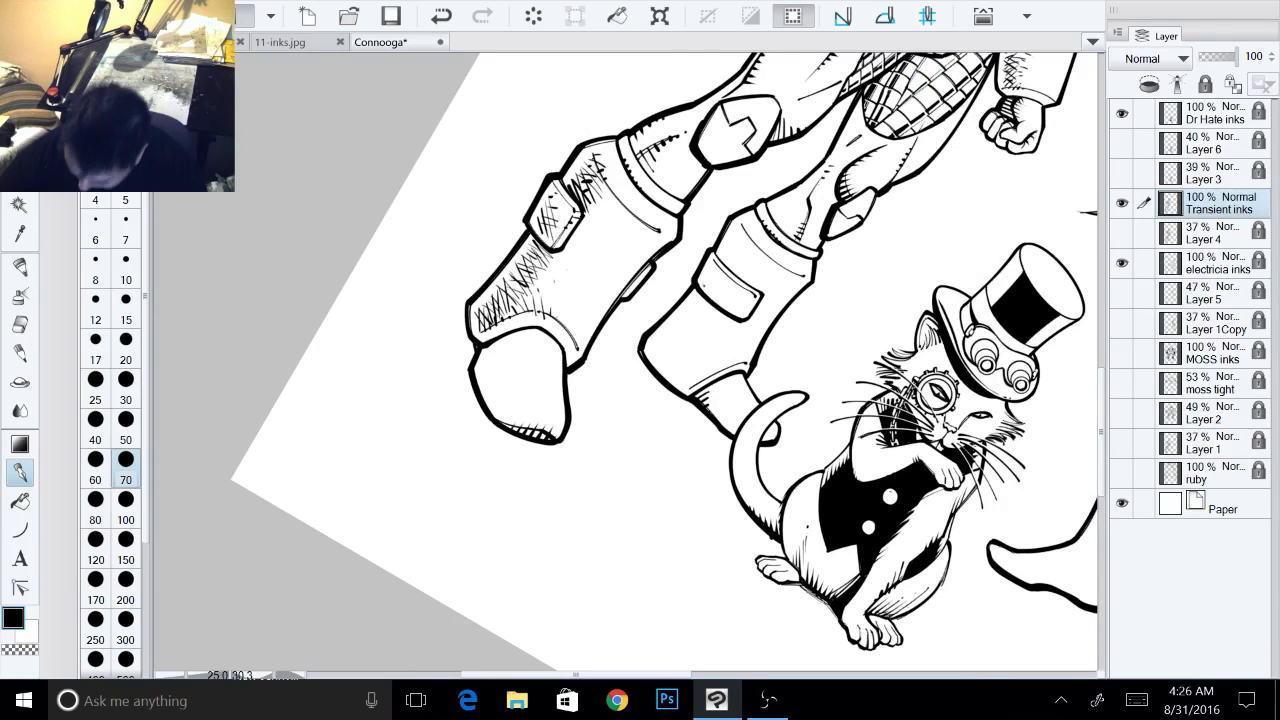
pyautogui.moveTo(702, 292); pyautogui.dragTo(722, 282)
pyautogui.moveTo(704, 286)
pyautogui.mouseDown()
pyautogui.moveTo(720, 277)
pyautogui.moveTo(726, 294)
pyautogui.mouseUp()
pyautogui.moveTo(709, 270); pyautogui.dragTo(720, 291)
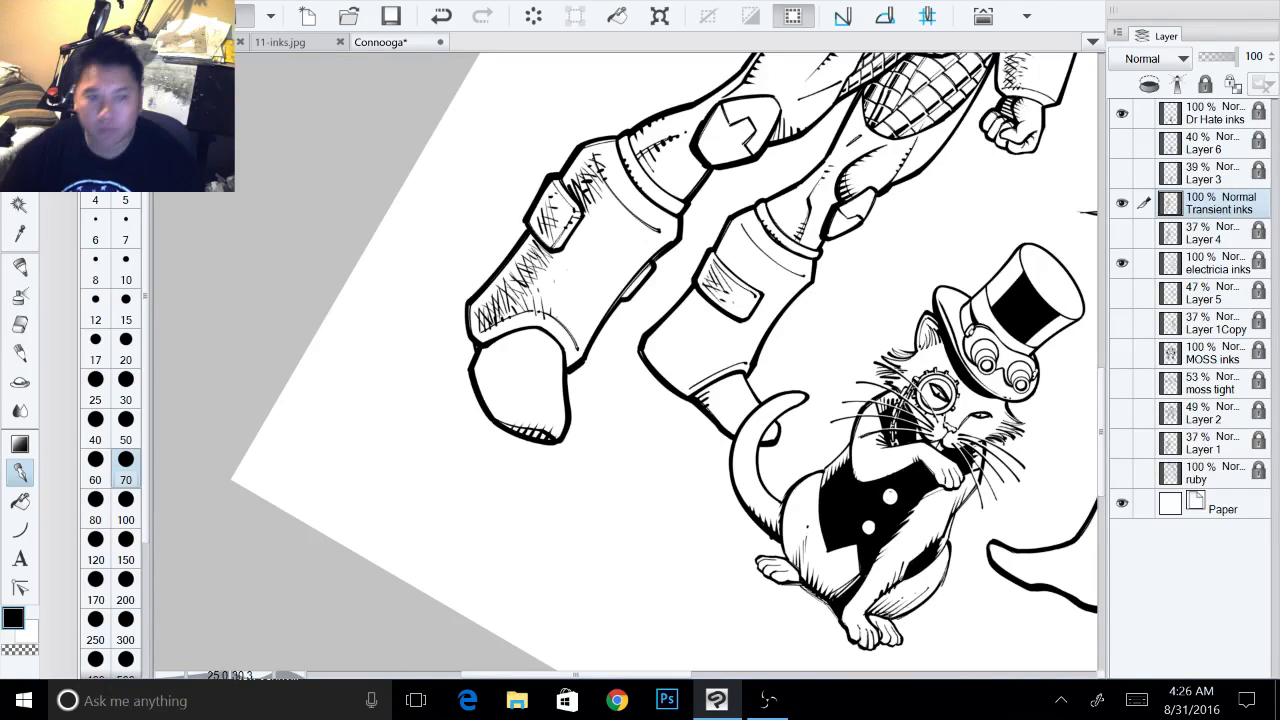
# - Hatch the outer side of the rear boot's shaft between the cuff seam and the pouch
pyautogui.moveTo(680, 340); pyautogui.dragTo(650, 380)
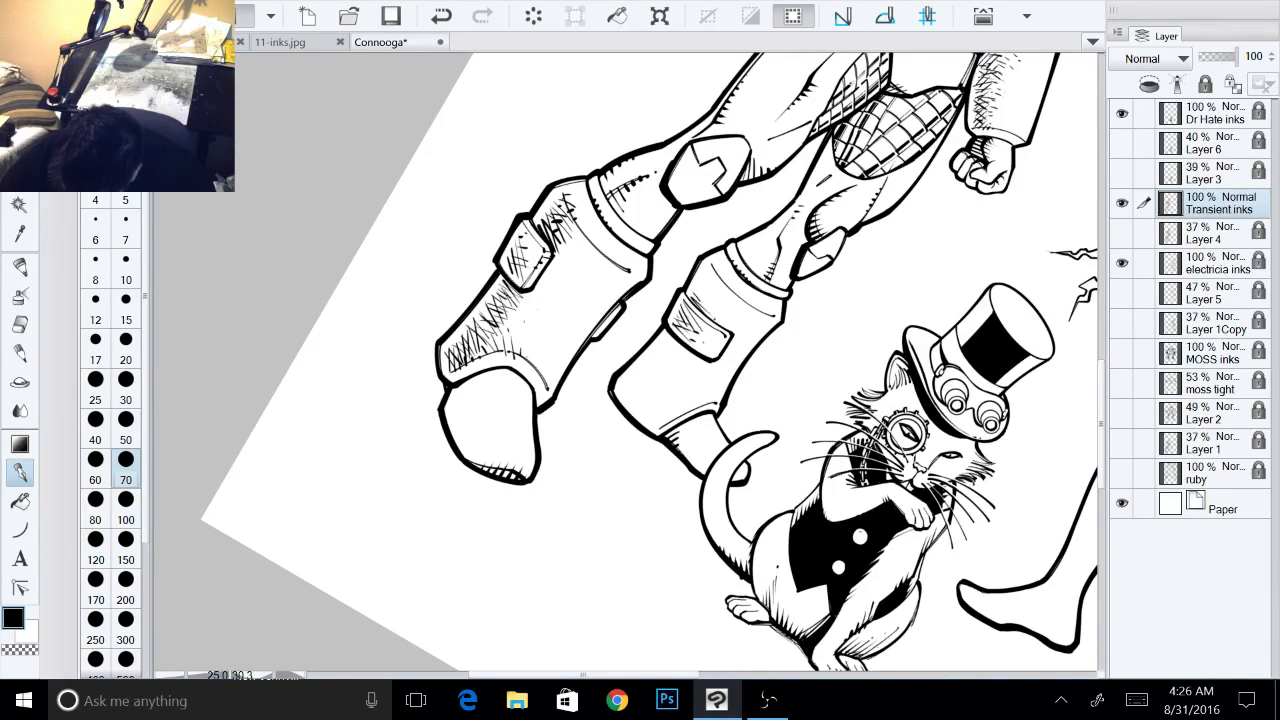
pyautogui.moveTo(697, 285); pyautogui.dragTo(717, 303)
pyautogui.moveTo(705, 275)
pyautogui.mouseDown()
pyautogui.moveTo(723, 305)
pyautogui.moveTo(722, 290)
pyautogui.mouseUp()
pyautogui.moveTo(704, 266); pyautogui.dragTo(736, 310)
pyautogui.moveTo(710, 266); pyautogui.dragTo(736, 304)
pyautogui.moveTo(706, 284)
pyautogui.mouseDown()
pyautogui.moveTo(729, 316)
pyautogui.moveTo(703, 294)
pyautogui.mouseUp()
pyautogui.moveTo(693, 287)
pyautogui.mouseDown()
pyautogui.moveTo(701, 299)
pyautogui.moveTo(713, 290)
pyautogui.mouseUp()
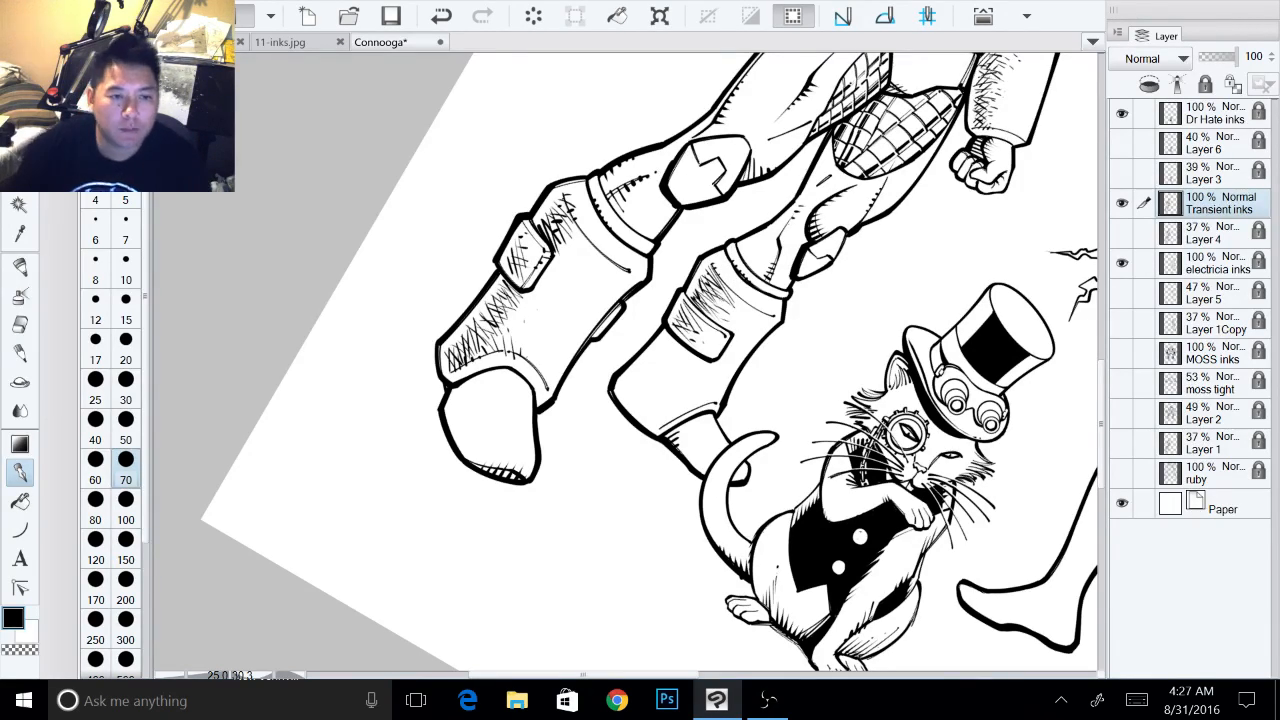
# - Hatch the outer side of the rear boot's lower shaft from the pouch to the heel, fading into short dashes
pyautogui.moveTo(680, 430); pyautogui.dragTo(683, 341)
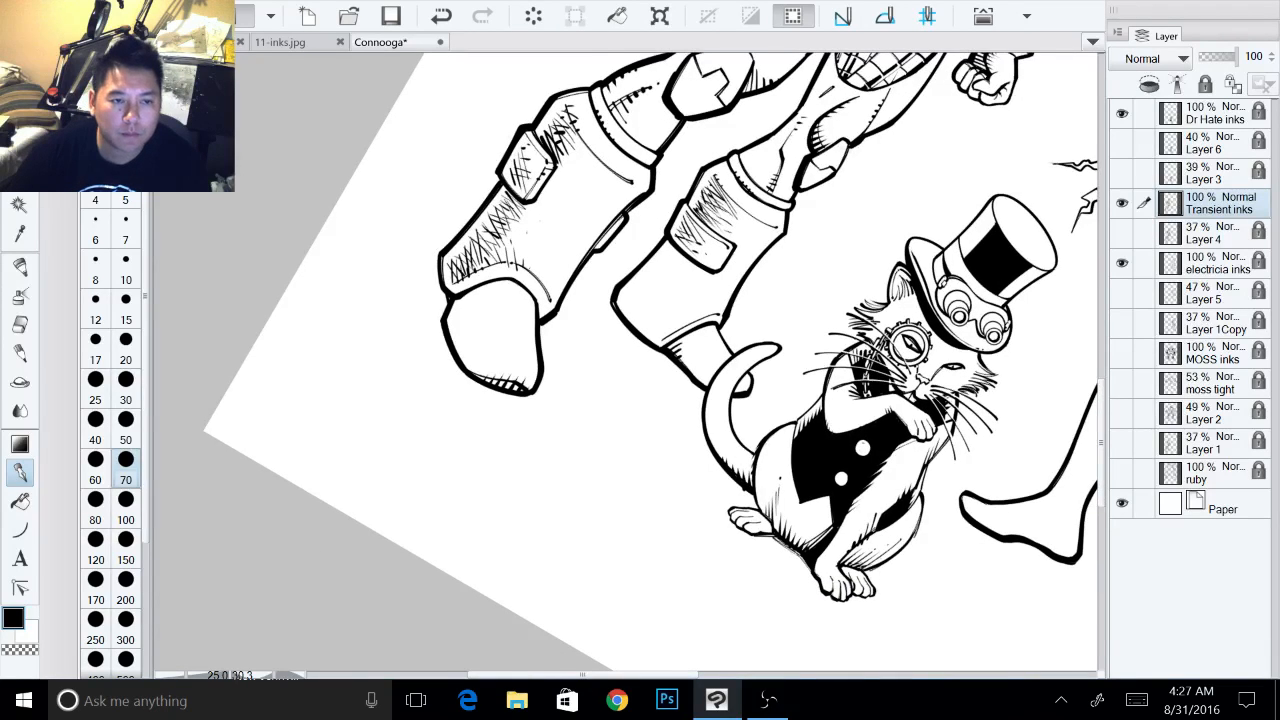
pyautogui.moveTo(800, 450); pyautogui.dragTo(816, 406)
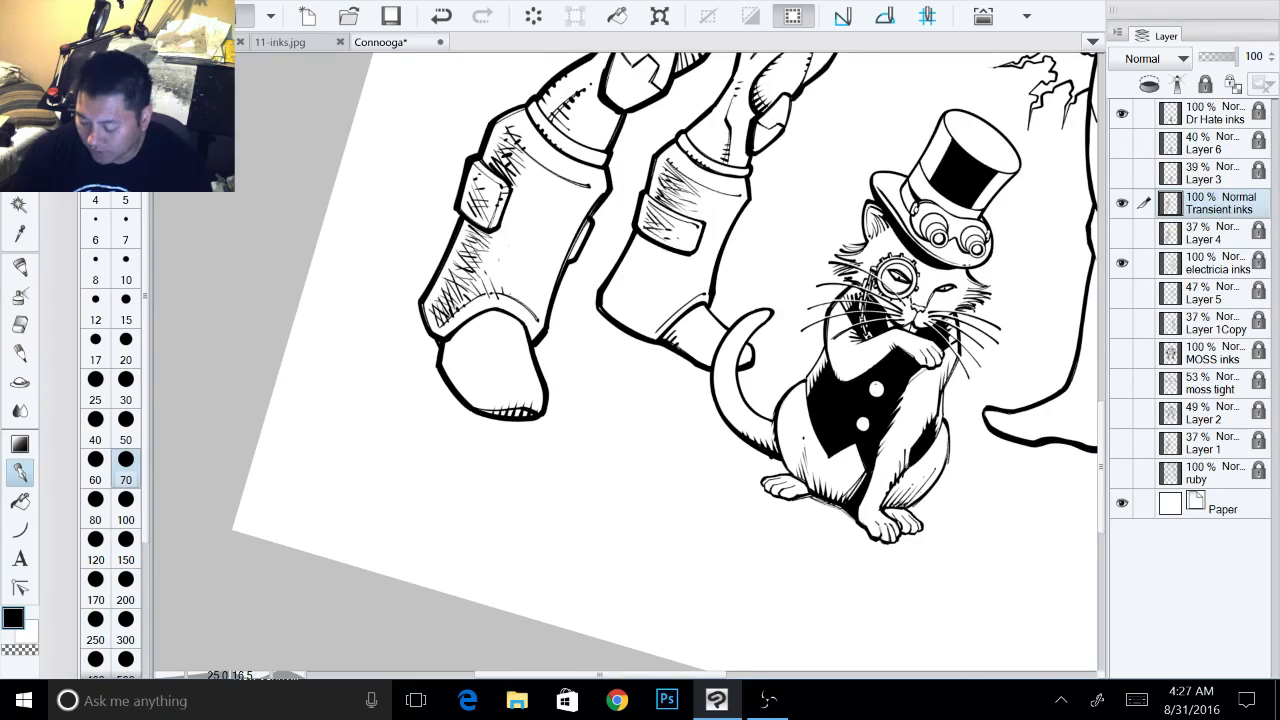
pyautogui.moveTo(760, 380); pyautogui.dragTo(808, 418)
pyautogui.moveTo(820, 340); pyautogui.dragTo(811, 423)
pyautogui.moveTo(812, 512)
pyautogui.mouseDown()
pyautogui.moveTo(824, 466)
pyautogui.moveTo(797, 500)
pyautogui.mouseUp()
pyautogui.scroll(1, 850, 348)
pyautogui.scroll(1, 688, 410)
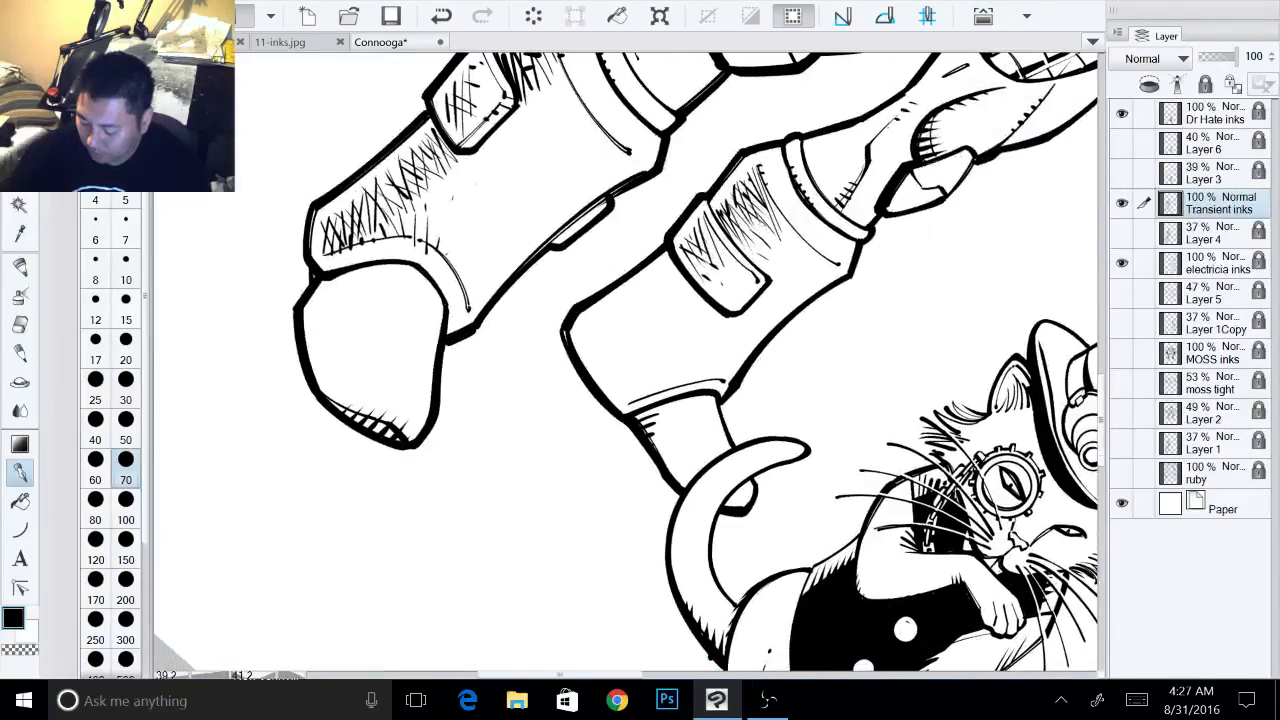
pyautogui.moveTo(820, 340); pyautogui.dragTo(821, 360)
pyautogui.moveTo(571, 324)
pyautogui.mouseDown()
pyautogui.moveTo(606, 370)
pyautogui.moveTo(592, 332)
pyautogui.moveTo(590, 356)
pyautogui.mouseUp()
pyautogui.moveTo(604, 312); pyautogui.dragTo(602, 340)
pyautogui.moveTo(620, 306)
pyautogui.mouseDown()
pyautogui.moveTo(608, 336)
pyautogui.moveTo(620, 322)
pyautogui.moveTo(628, 342)
pyautogui.moveTo(630, 330)
pyautogui.mouseUp()
pyautogui.moveTo(640, 296); pyautogui.dragTo(640, 328)
pyautogui.moveTo(664, 330); pyautogui.dragTo(658, 340)
pyautogui.moveTo(662, 286); pyautogui.dragTo(648, 320)
pyautogui.moveTo(658, 280); pyautogui.dragTo(660, 314)
pyautogui.moveTo(654, 288)
pyautogui.mouseDown()
pyautogui.moveTo(640, 306)
pyautogui.moveTo(662, 340)
pyautogui.mouseUp()
pyautogui.moveTo(680, 304)
pyautogui.mouseDown()
pyautogui.moveTo(664, 322)
pyautogui.moveTo(664, 288)
pyautogui.mouseUp()
pyautogui.moveTo(678, 270); pyautogui.dragTo(674, 286)
pyautogui.moveTo(698, 262); pyautogui.dragTo(684, 304)
pyautogui.moveTo(692, 288)
pyautogui.mouseDown()
pyautogui.moveTo(688, 298)
pyautogui.moveTo(676, 284)
pyautogui.mouseUp()
pyautogui.moveTo(696, 280); pyautogui.dragTo(670, 318)
pyautogui.moveTo(680, 286); pyautogui.dragTo(678, 320)
pyautogui.moveTo(672, 274); pyautogui.dragTo(606, 362)
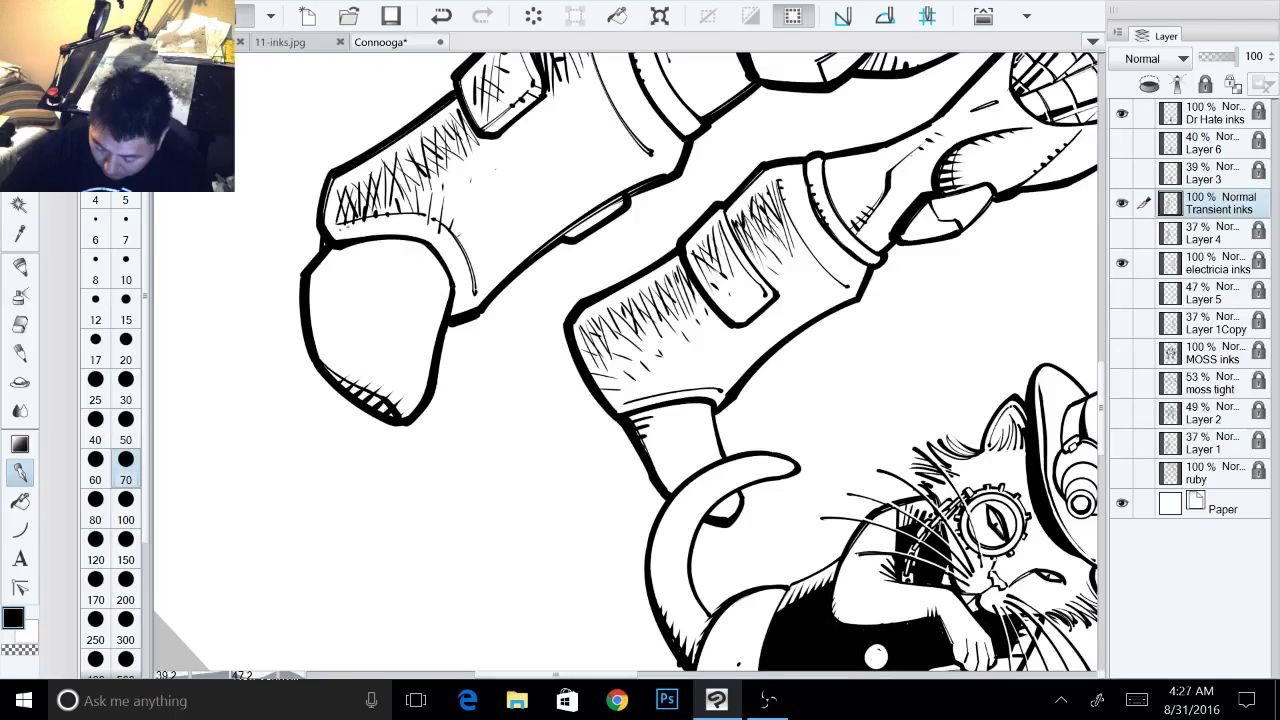
# - Add short texture dashes to the front boot's shaft beside the hatching and below the pouch
pyautogui.moveTo(466, 172)
pyautogui.mouseDown()
pyautogui.moveTo(450, 196)
pyautogui.moveTo(474, 190)
pyautogui.mouseUp()
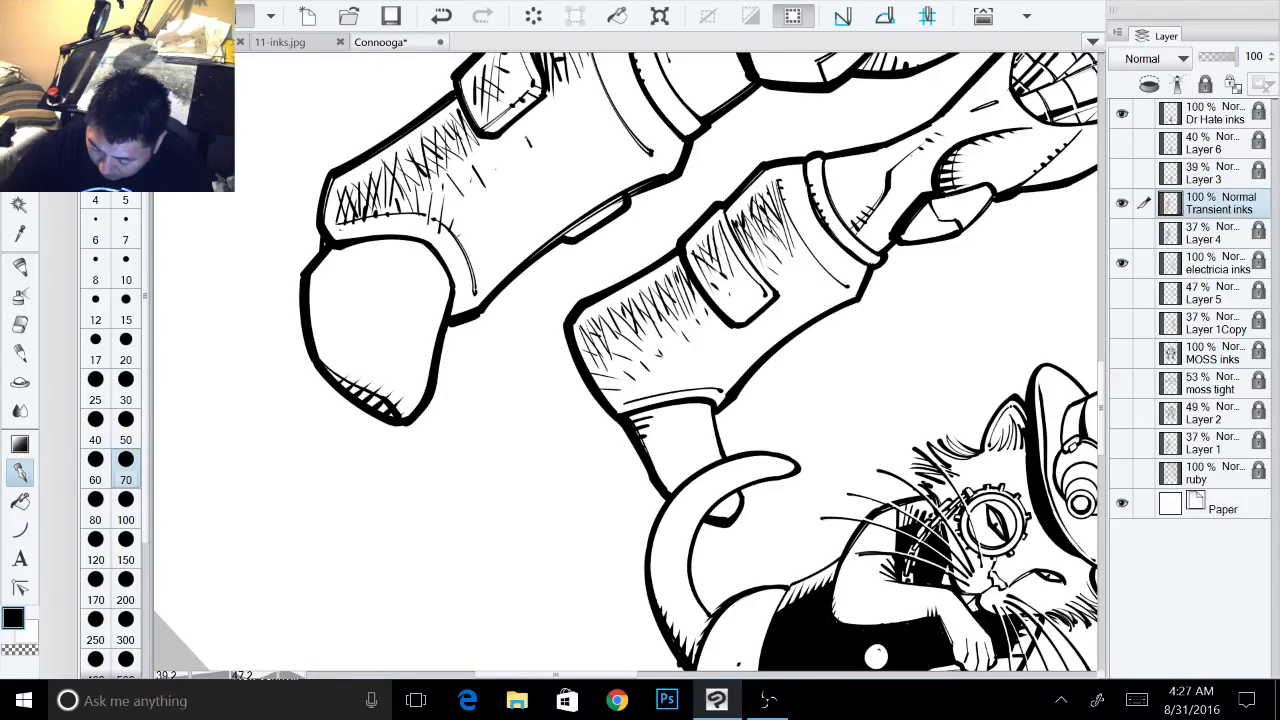
pyautogui.moveTo(546, 112)
pyautogui.mouseDown()
pyautogui.moveTo(528, 136)
pyautogui.moveTo(551, 126)
pyautogui.mouseUp()
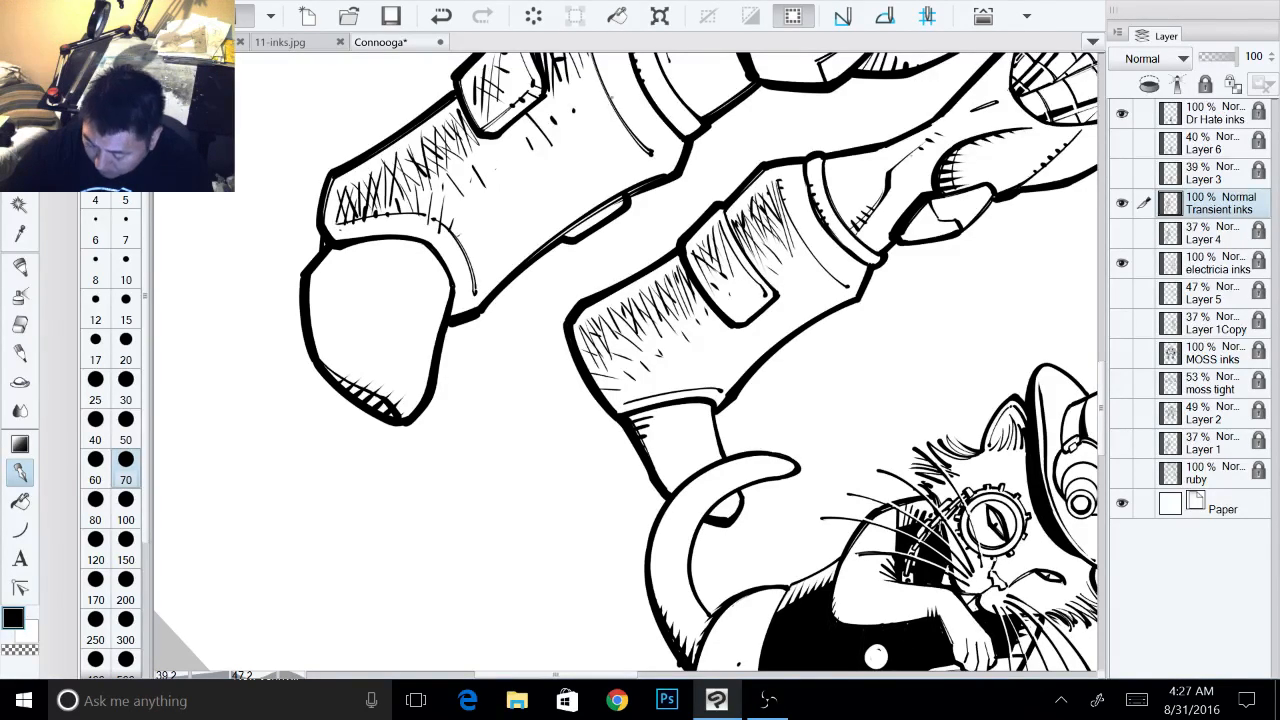
# - Ink the raised collar edge between the armored figure's large shoulder pad and neck, then undo the last stroke
pyautogui.scroll(-5, 630, 360)
pyautogui.scroll(2, 630, 360)
pyautogui.moveTo(630, 300); pyautogui.dragTo(752, 430)
pyautogui.scroll(4, 876, 376)
pyautogui.moveTo(876, 376); pyautogui.dragTo(993, 480)
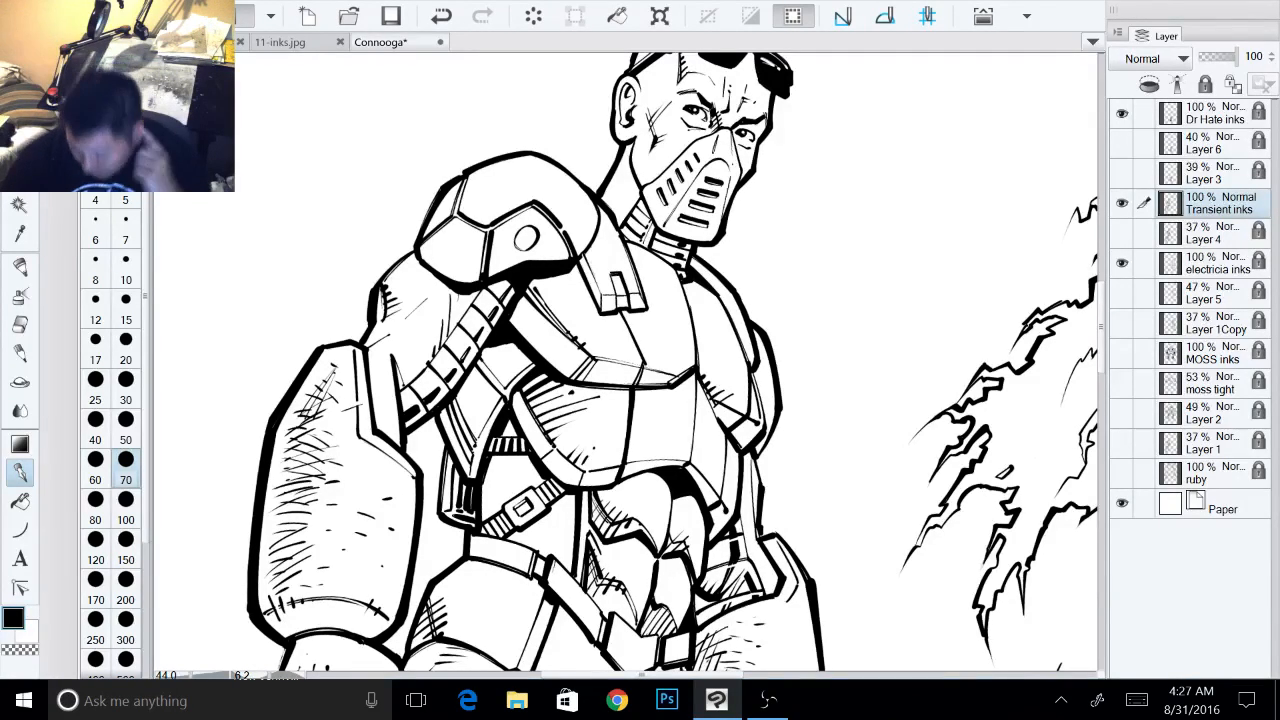
pyautogui.moveTo(715, 295); pyautogui.dragTo(731, 325)
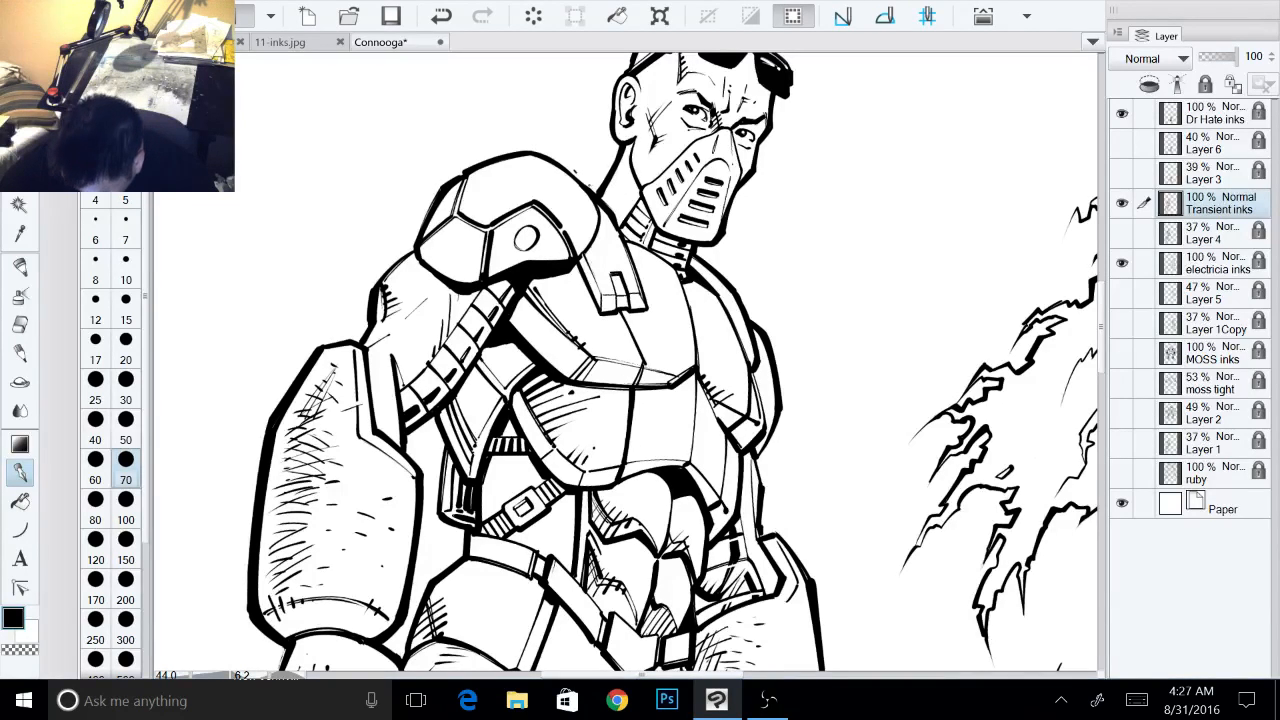
pyautogui.moveTo(577, 173); pyautogui.dragTo(595, 191)
pyautogui.moveTo(573, 169)
pyautogui.mouseDown()
pyautogui.moveTo(614, 214)
pyautogui.moveTo(630, 266)
pyautogui.mouseUp()
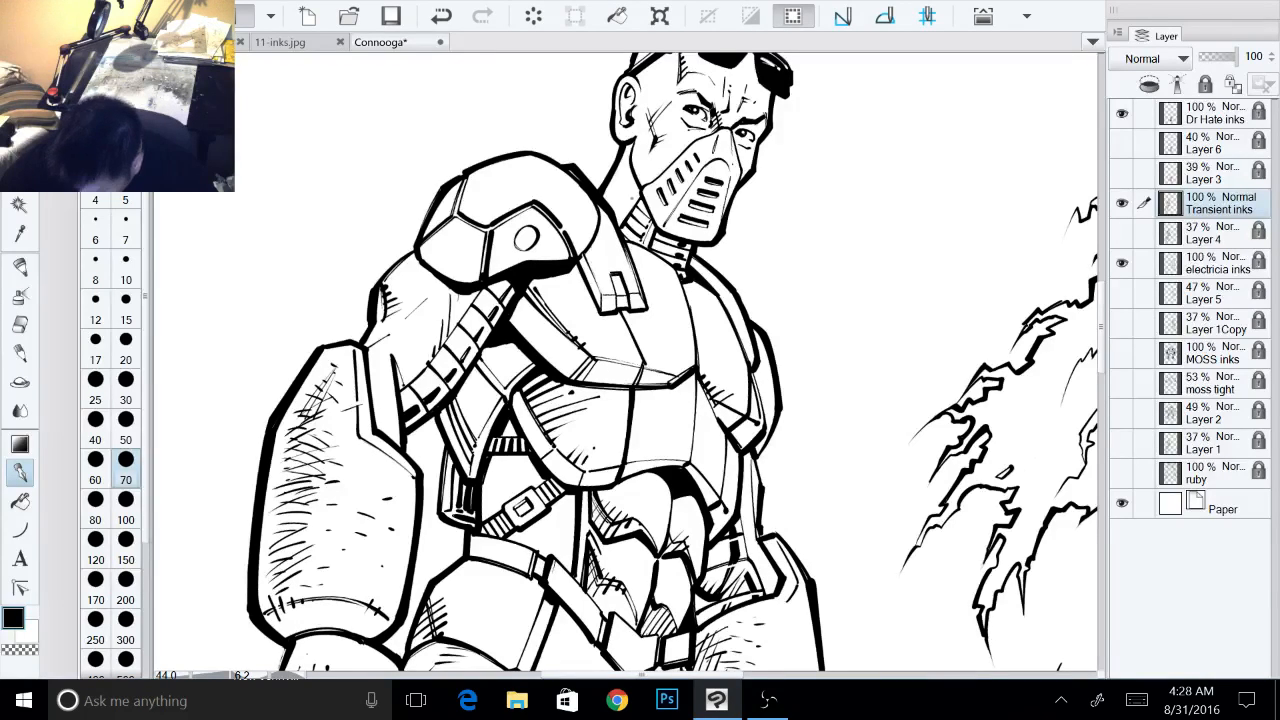
pyautogui.click(443, 17)
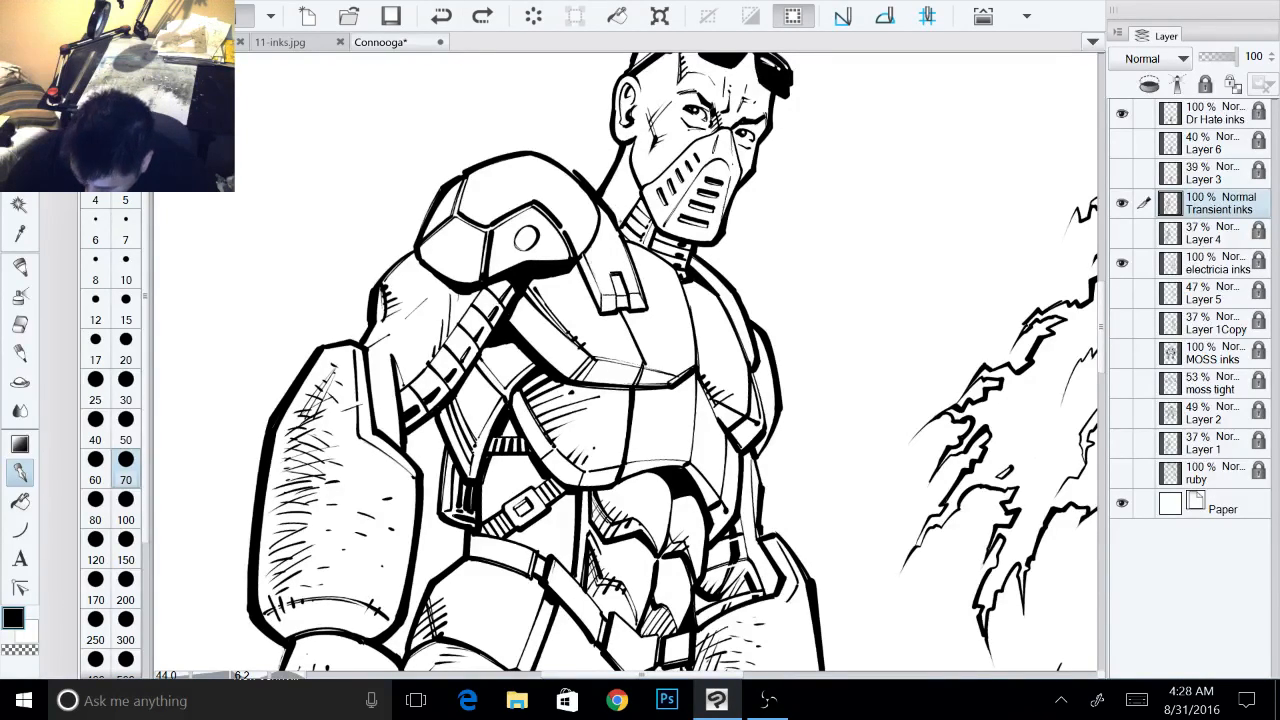
# - Thicken the collar edge along the shoulder pad and chest strap, and touch up the line beside the neck in white
pyautogui.moveTo(613, 215); pyautogui.dragTo(636, 270)
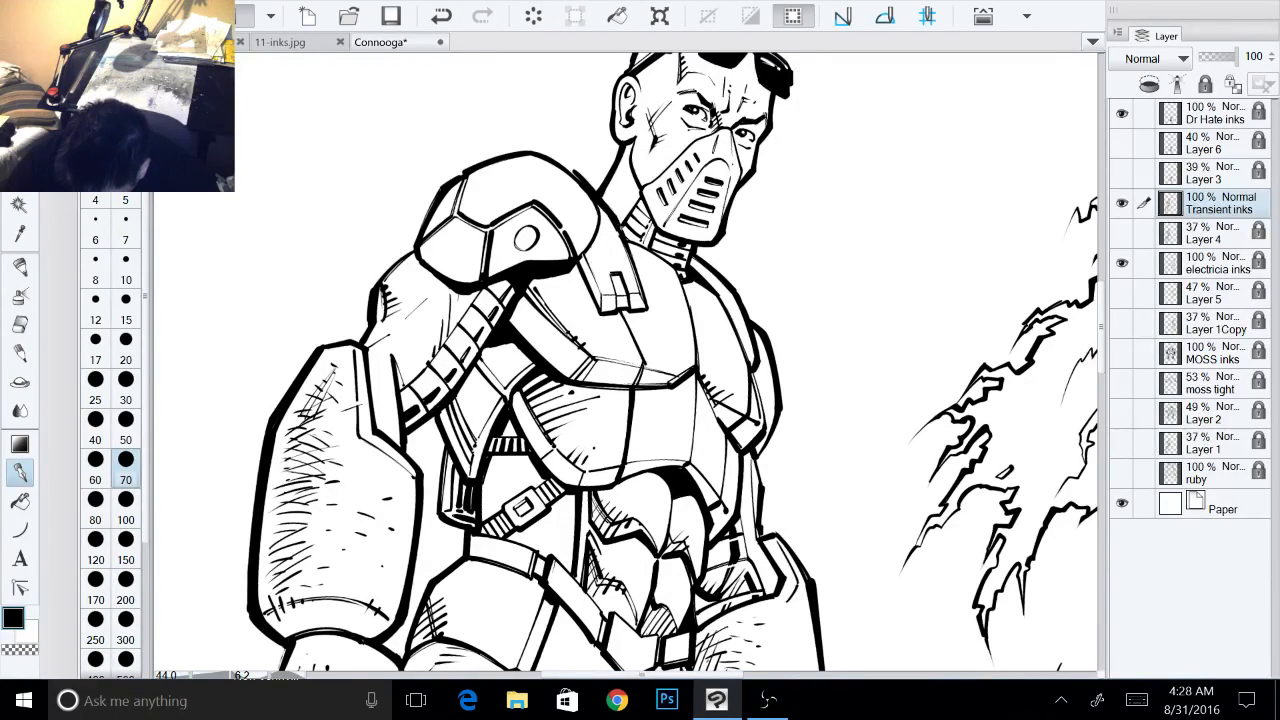
pyautogui.moveTo(617, 225); pyautogui.dragTo(648, 308)
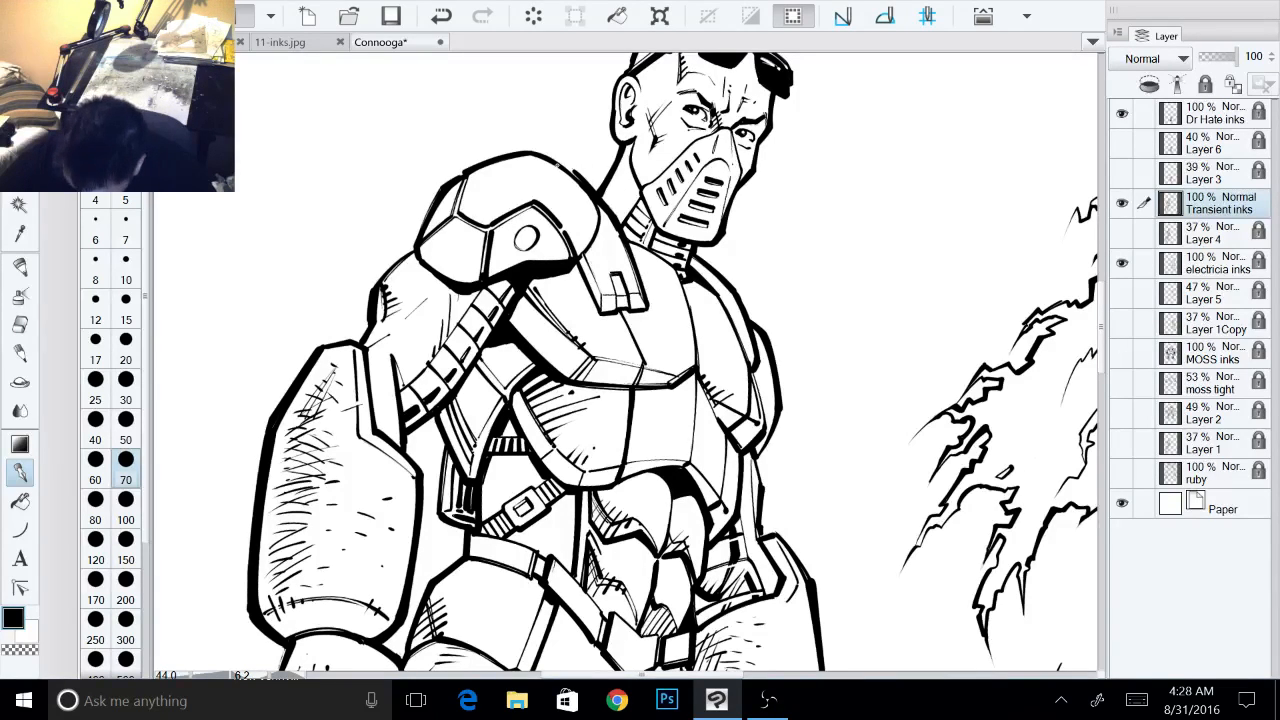
pyautogui.moveTo(558, 165); pyautogui.dragTo(586, 184)
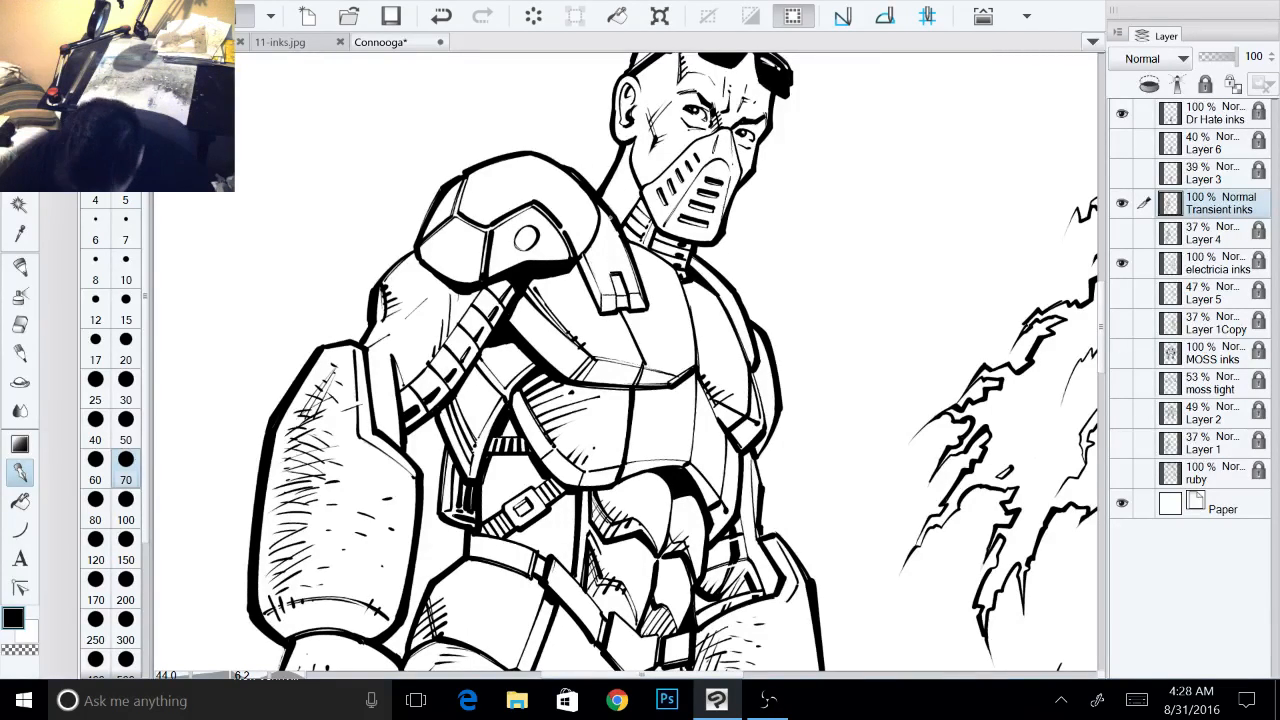
pyautogui.press('x')
pyautogui.moveTo(598, 202); pyautogui.dragTo(603, 211)
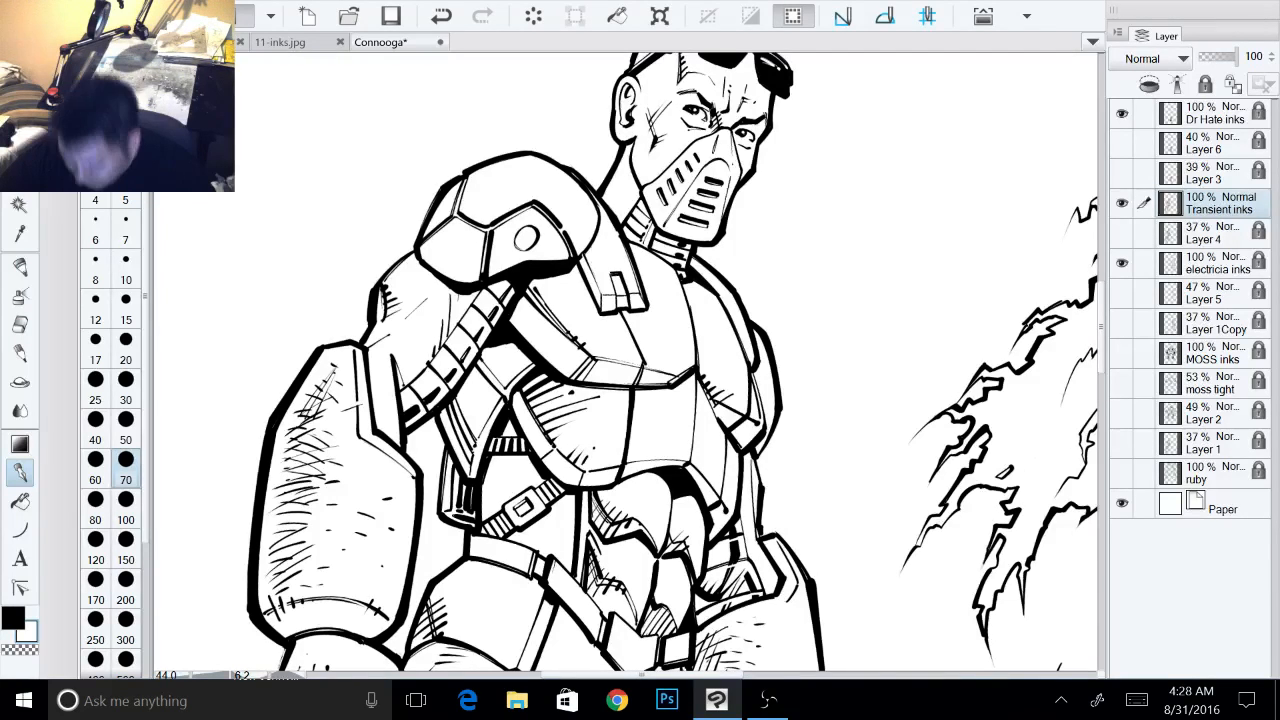
# - Touch up the outer lower corner of the sunglasses on the armored figure's head in black
pyautogui.scroll(-2, 848, 316)
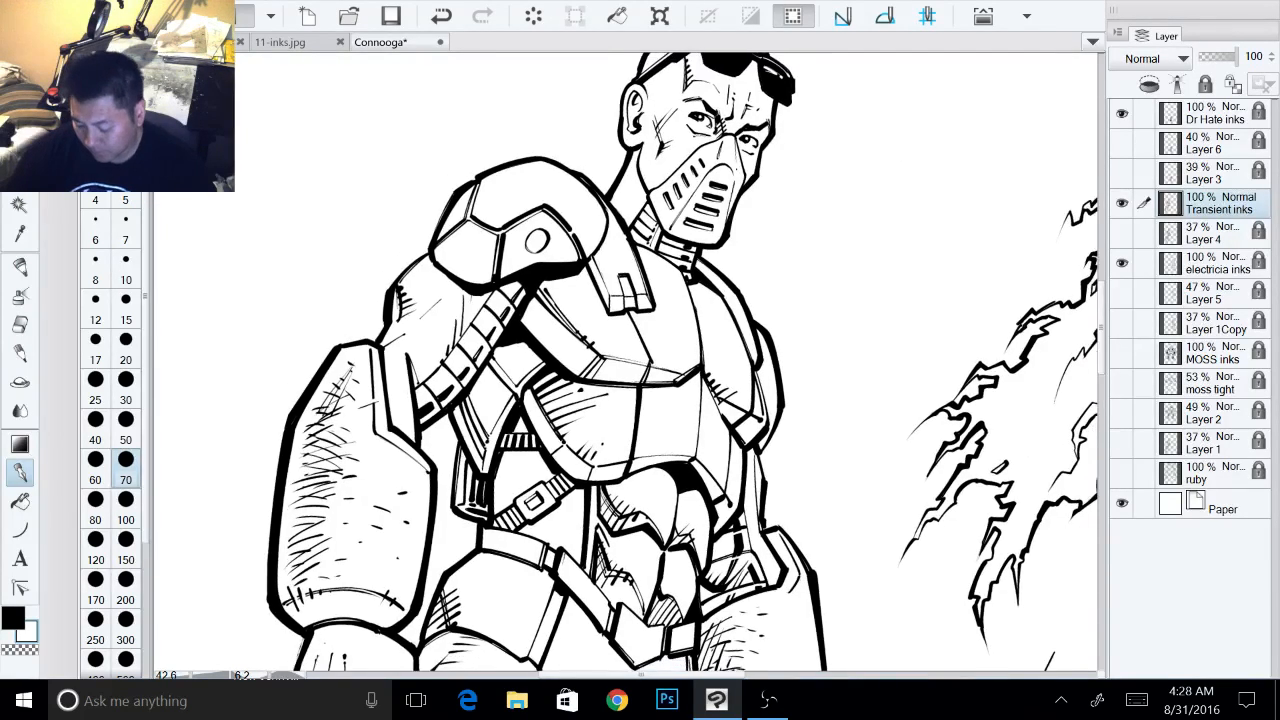
pyautogui.moveTo(640, 300); pyautogui.dragTo(652, 446)
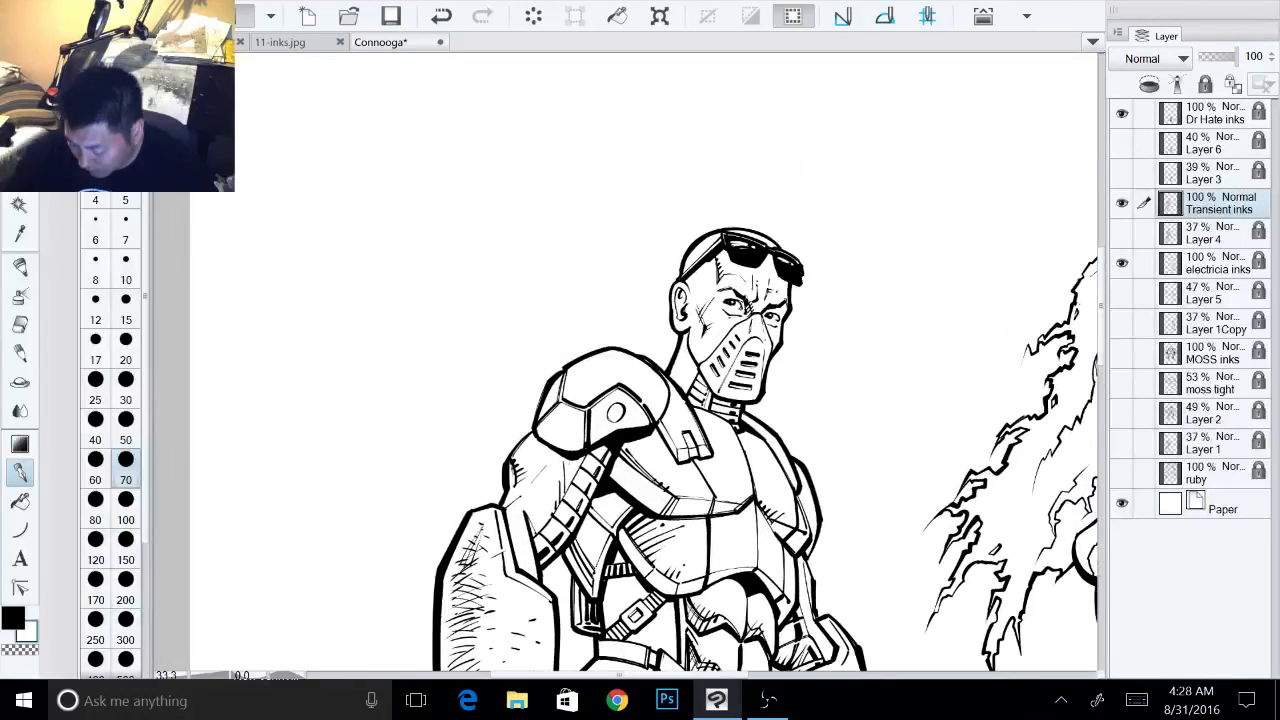
pyautogui.scroll(5, 880, 322)
pyautogui.moveTo(540, 306); pyautogui.dragTo(618, 380)
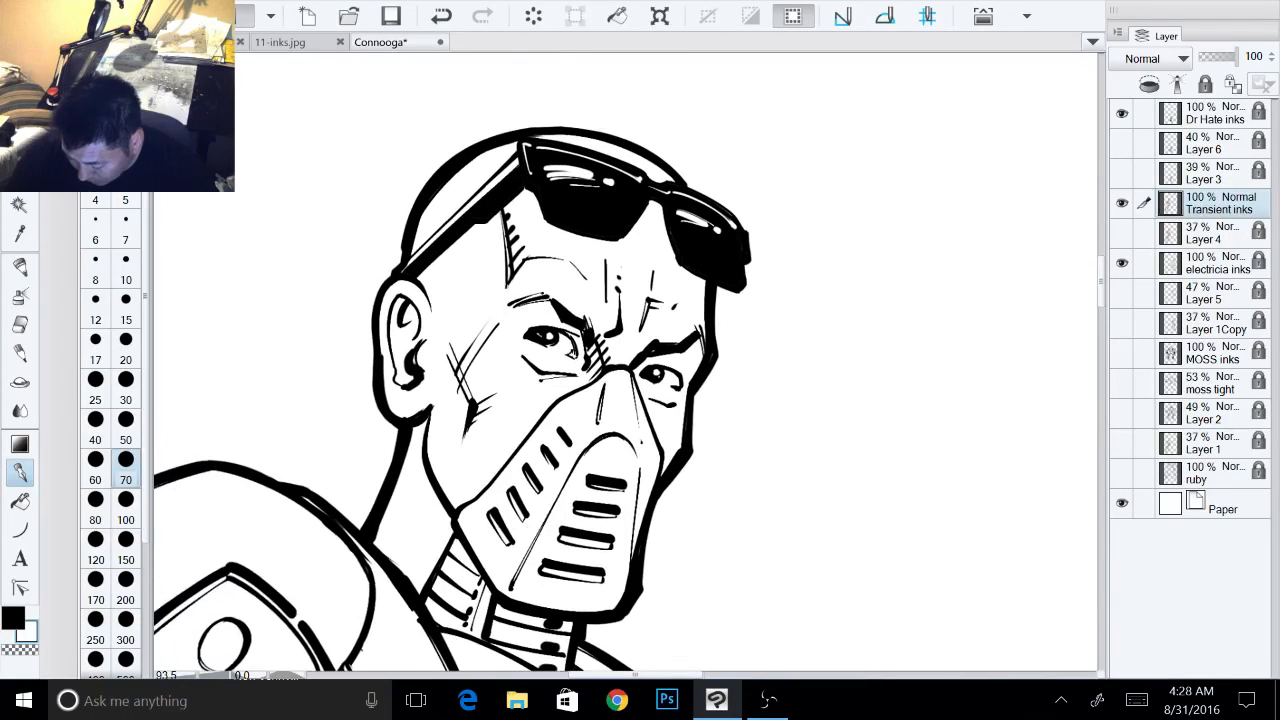
pyautogui.moveTo(800, 362); pyautogui.dragTo(798, 334)
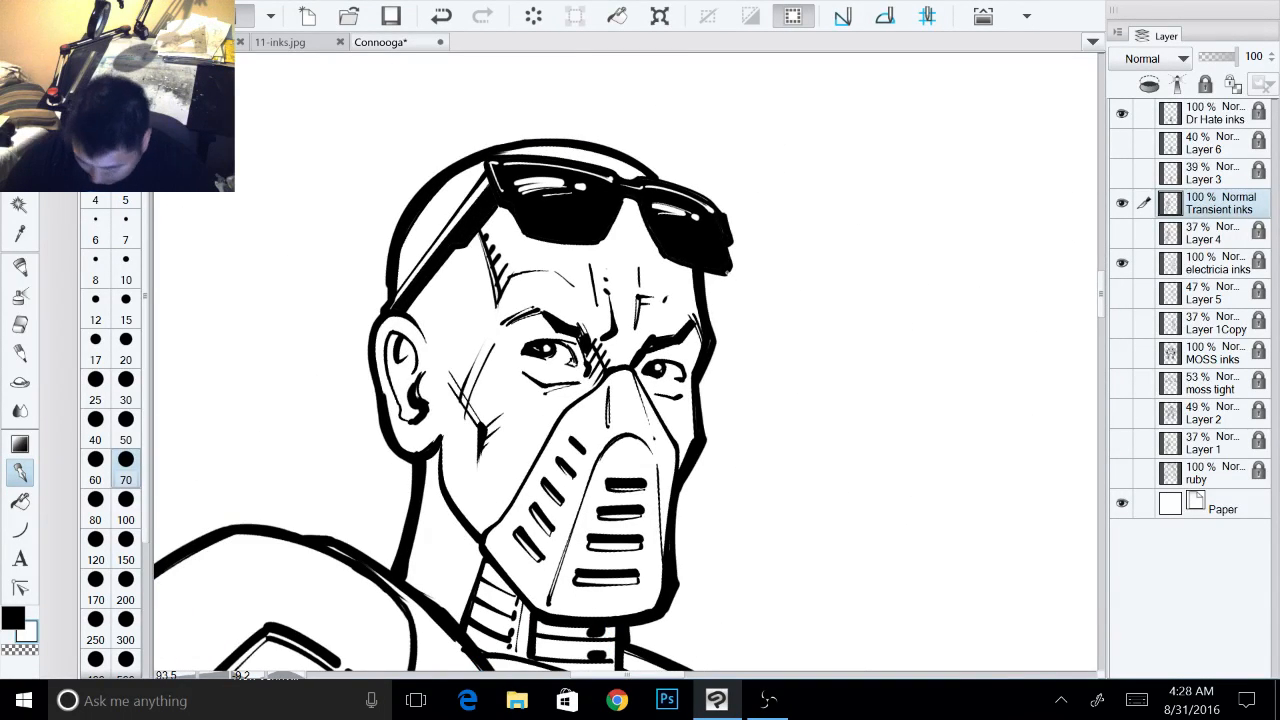
pyautogui.press('x')
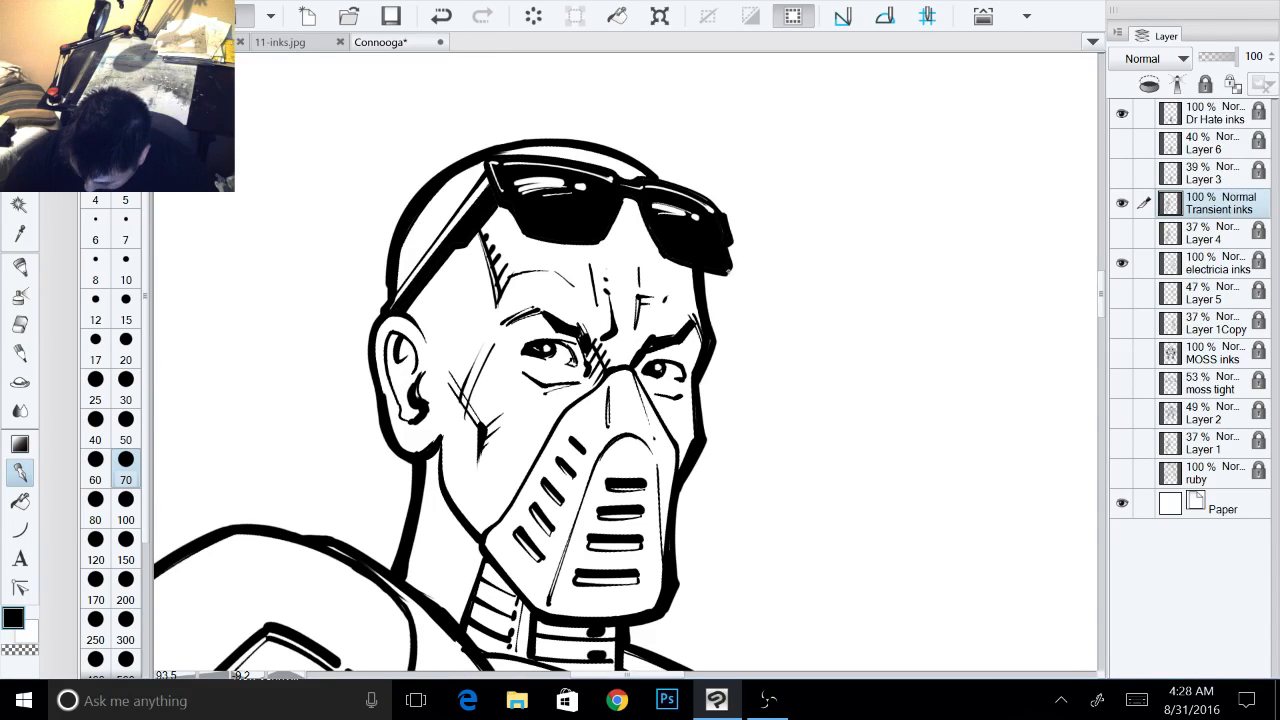
pyautogui.moveTo(728, 268); pyautogui.dragTo(732, 271)
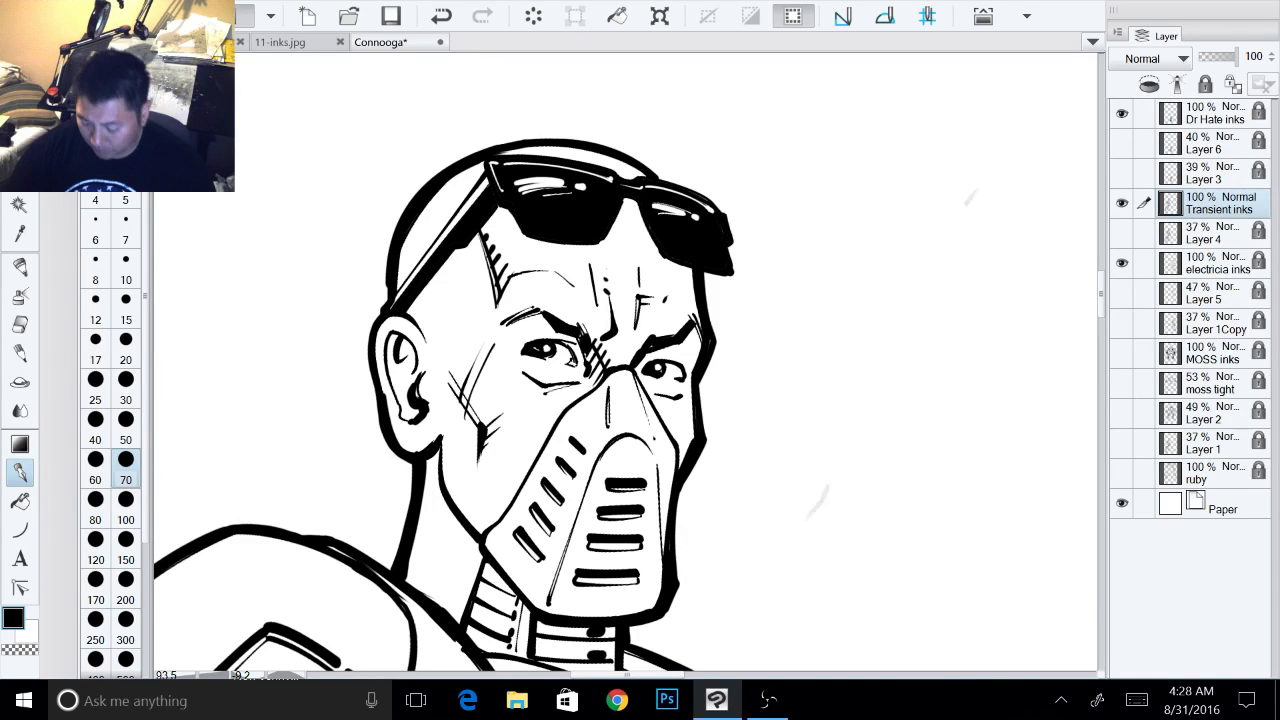
# - Save the Connooga illustration with the whole group in view
pyautogui.scroll(-8, 894, 350)
pyautogui.moveTo(664, 481); pyautogui.dragTo(551, 308)
pyautogui.moveTo(713, 440); pyautogui.dragTo(686, 446)
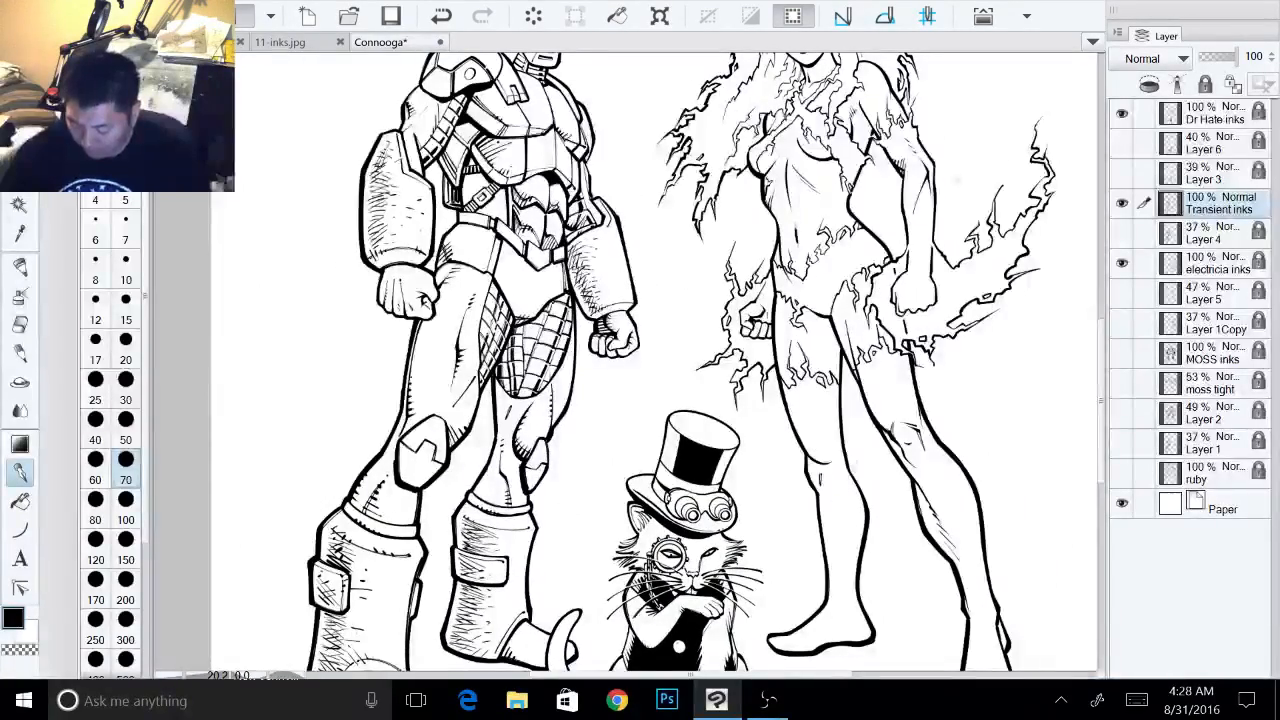
pyautogui.scroll(-2, 628, 362)
pyautogui.moveTo(640, 360); pyautogui.dragTo(636, 394)
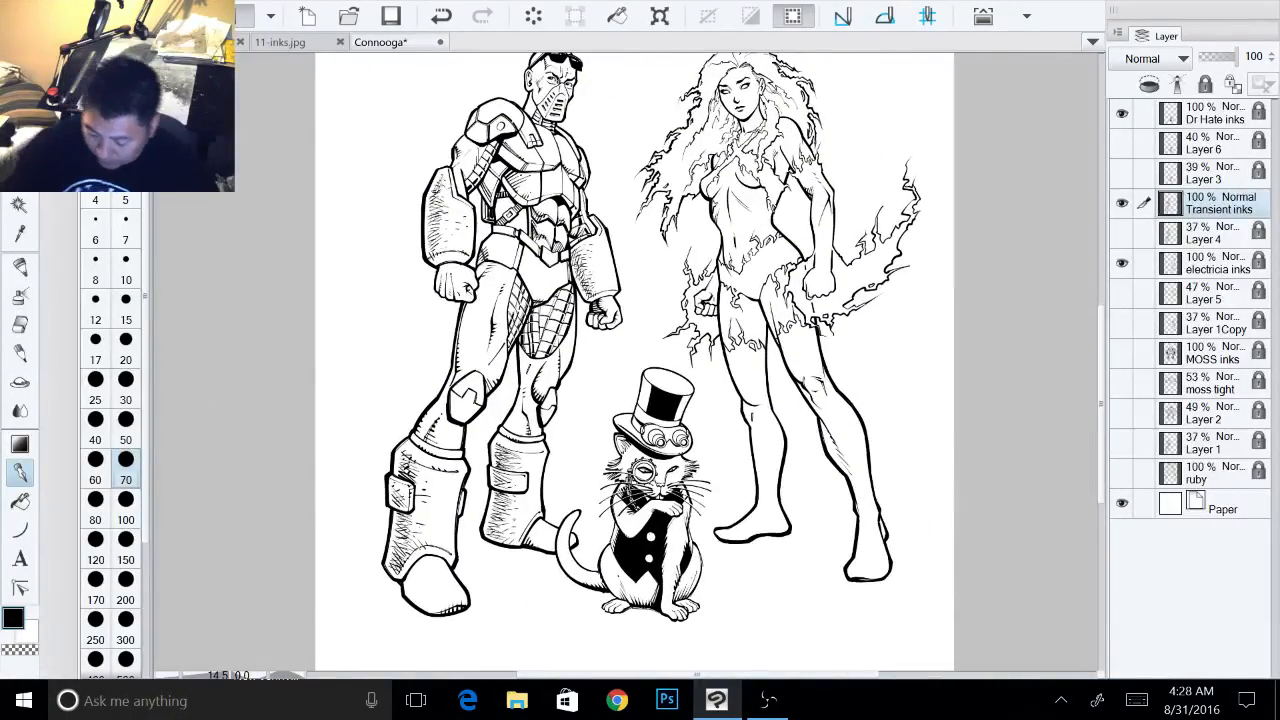
pyautogui.click(391, 16)
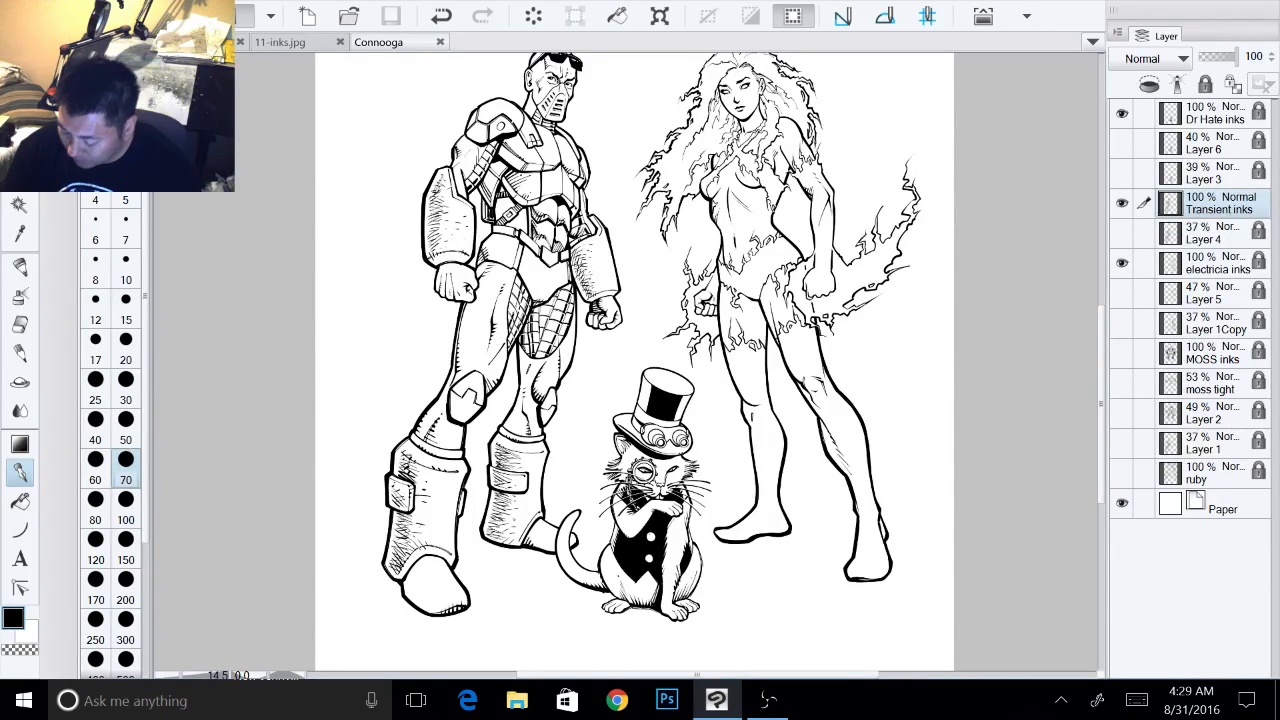
# - Lock the Transient inks layer and make the Dr Hate inks layer unlocked and active for drawing
pyautogui.click(1205, 84)
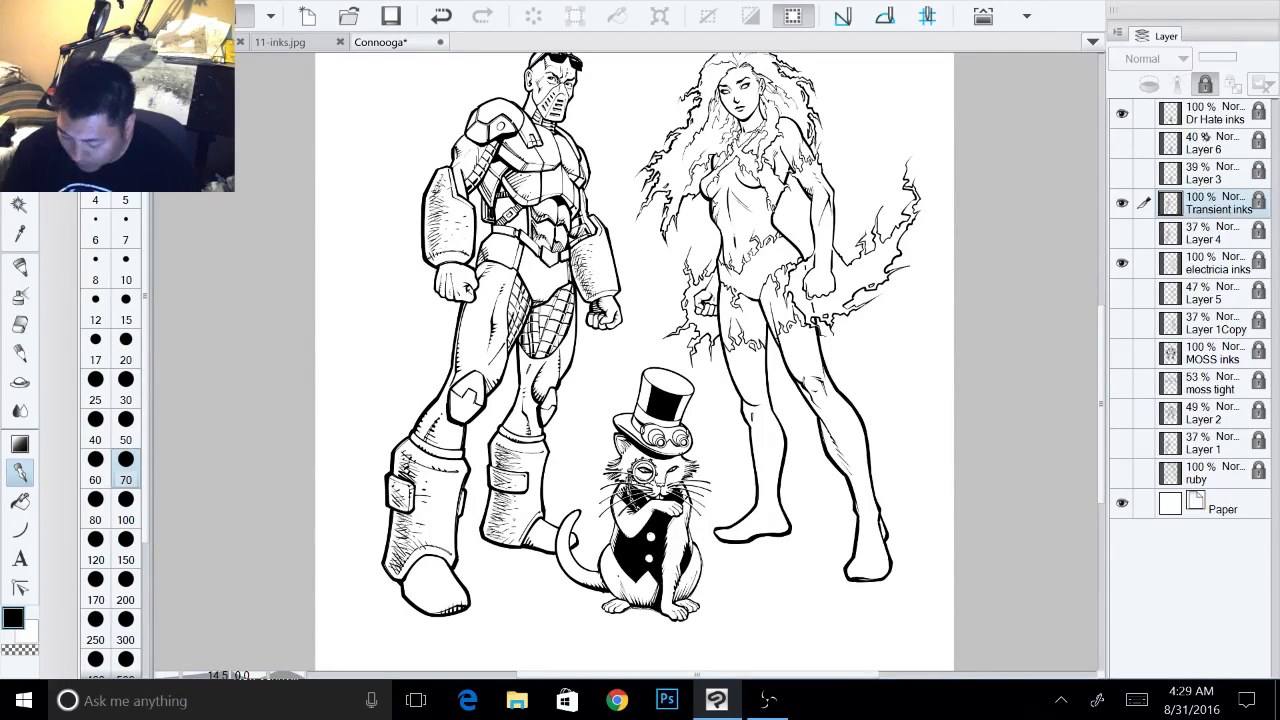
pyautogui.click(1213, 118)
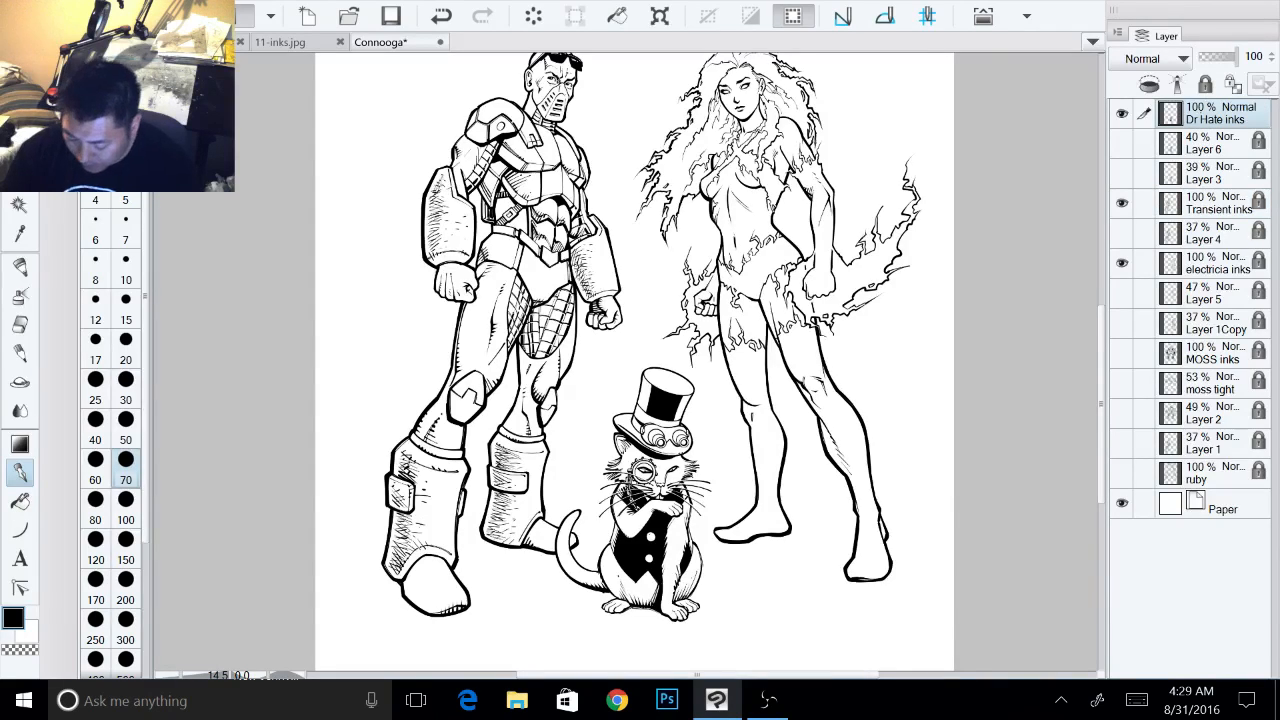
# - Feather both side edges of the black panel on the cat's top hat with short tapered hatching strokes
pyautogui.moveTo(665, 395); pyautogui.dragTo(709, 315)
pyautogui.scroll(5, 733, 400)
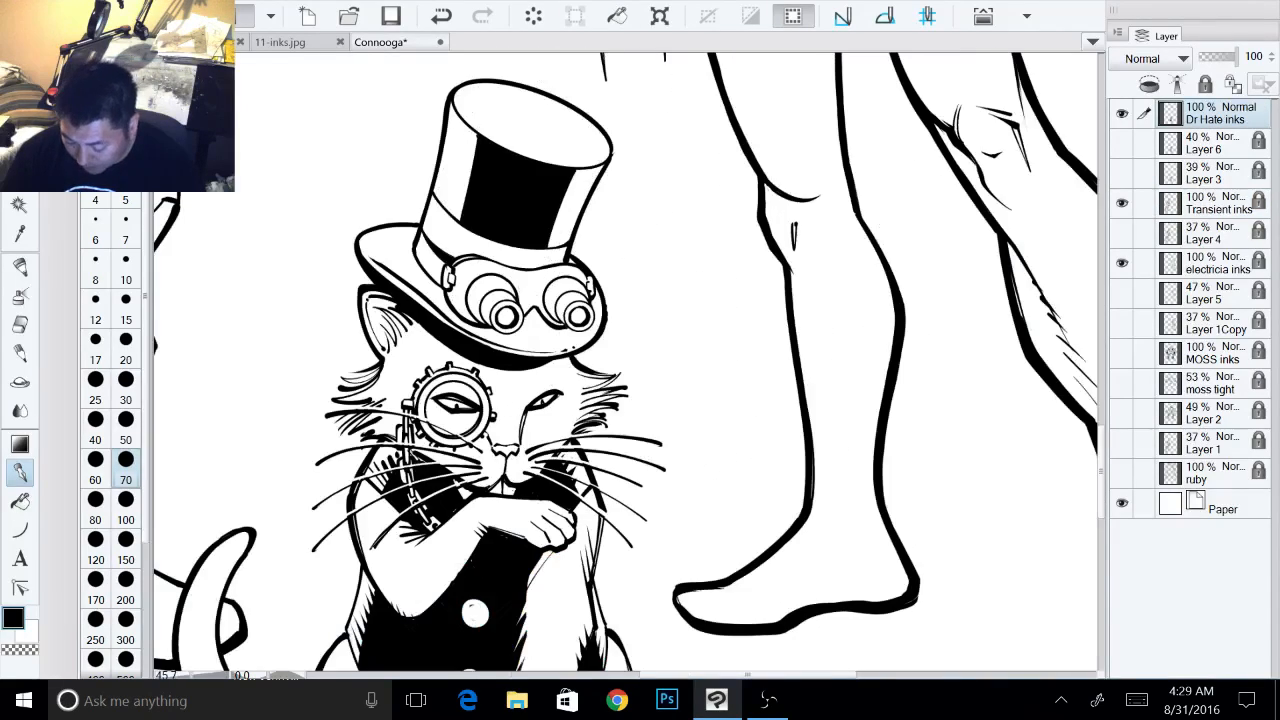
pyautogui.moveTo(600, 350); pyautogui.dragTo(842, 501)
pyautogui.scroll(1, 860, 400)
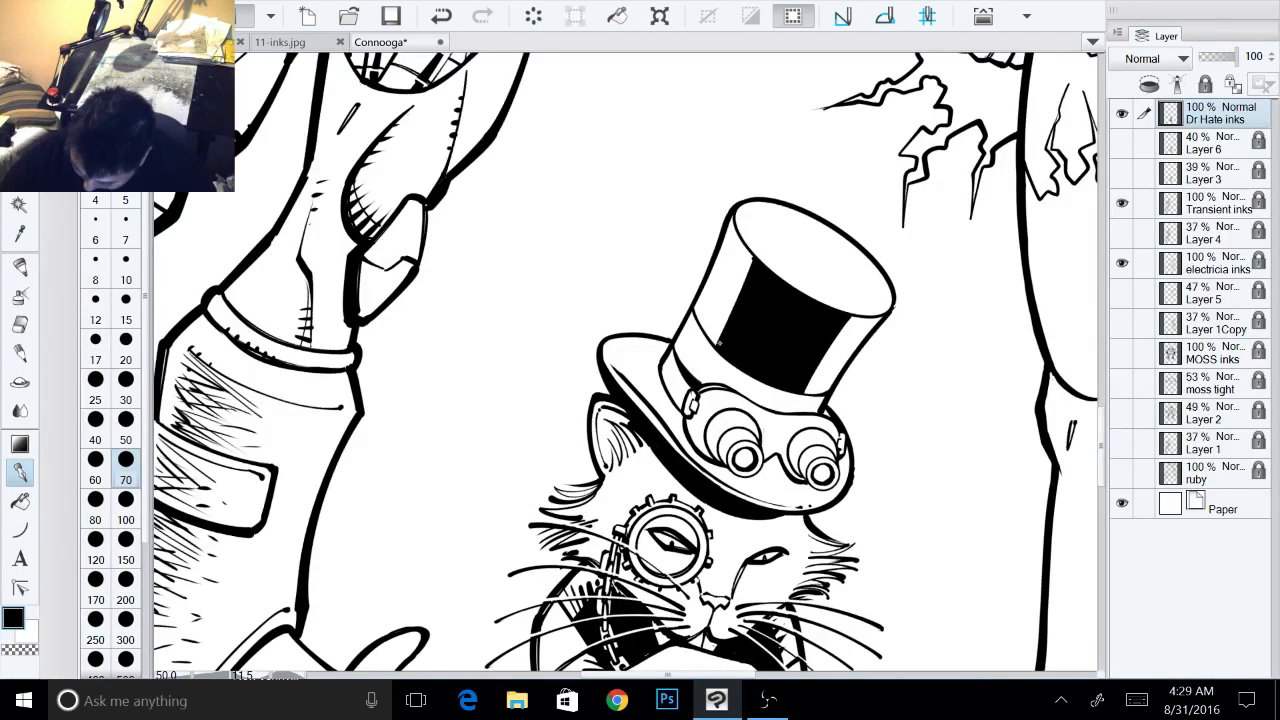
pyautogui.moveTo(725, 334)
pyautogui.mouseDown()
pyautogui.moveTo(710, 310)
pyautogui.moveTo(740, 242)
pyautogui.moveTo(640, 203)
pyautogui.mouseUp()
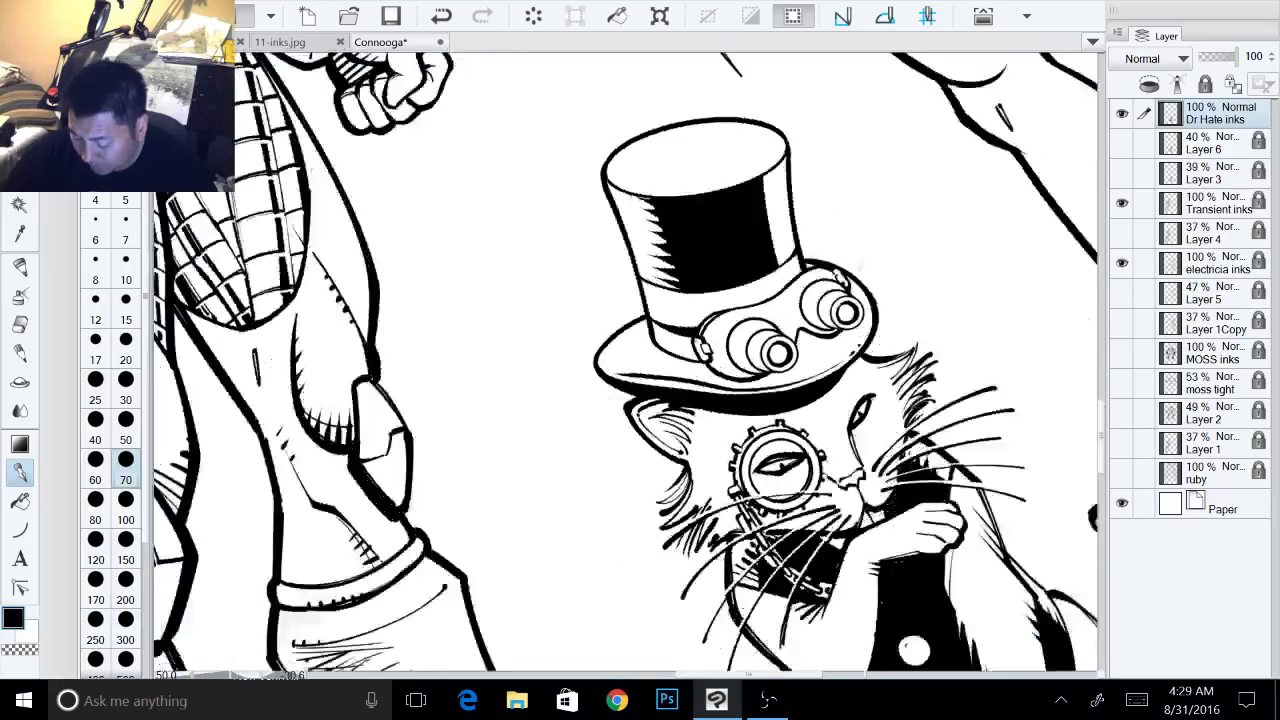
pyautogui.moveTo(760, 280); pyautogui.dragTo(717, 397)
pyautogui.moveTo(745, 255); pyautogui.dragTo(675, 216)
pyautogui.moveTo(688, 226)
pyautogui.mouseDown()
pyautogui.moveTo(753, 231)
pyautogui.moveTo(728, 256)
pyautogui.moveTo(775, 295)
pyautogui.moveTo(589, 196)
pyautogui.mouseUp()
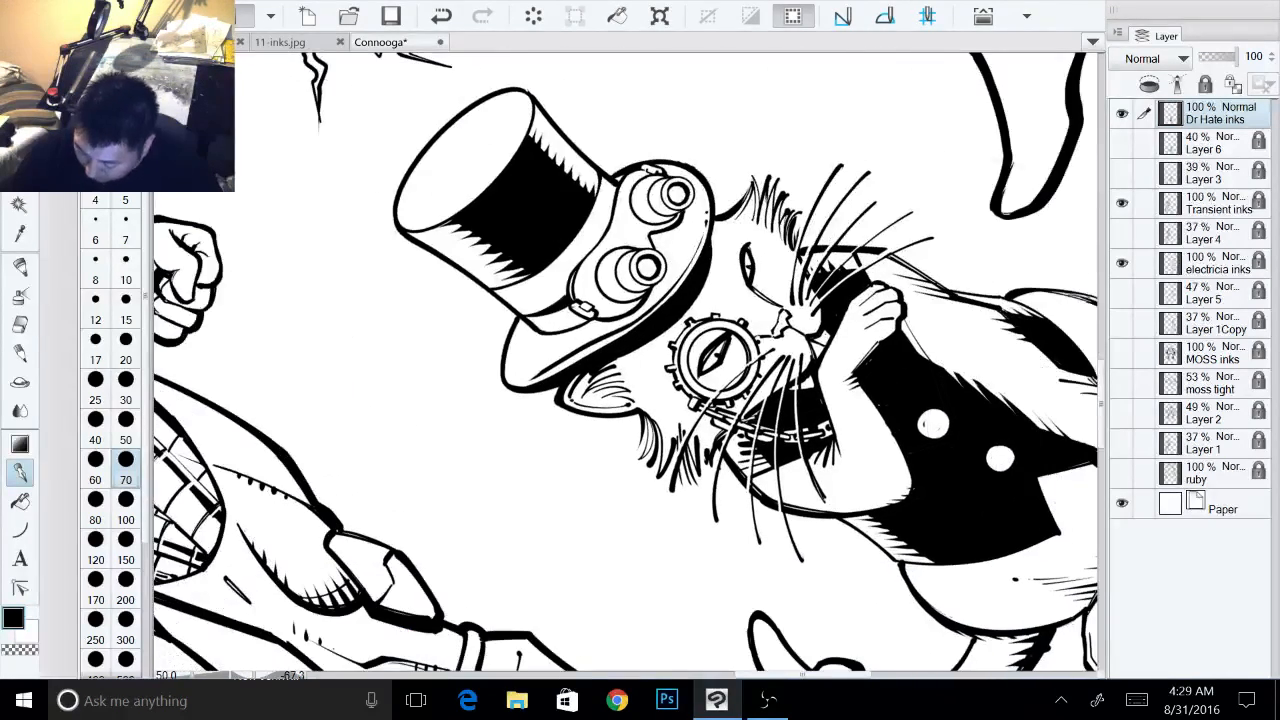
# - Break up the edge of the cat's bent elbow against the black vest with short black and white fur strokes
pyautogui.moveTo(760, 260); pyautogui.dragTo(793, 385)
pyautogui.moveTo(793, 385); pyautogui.dragTo(774, 300)
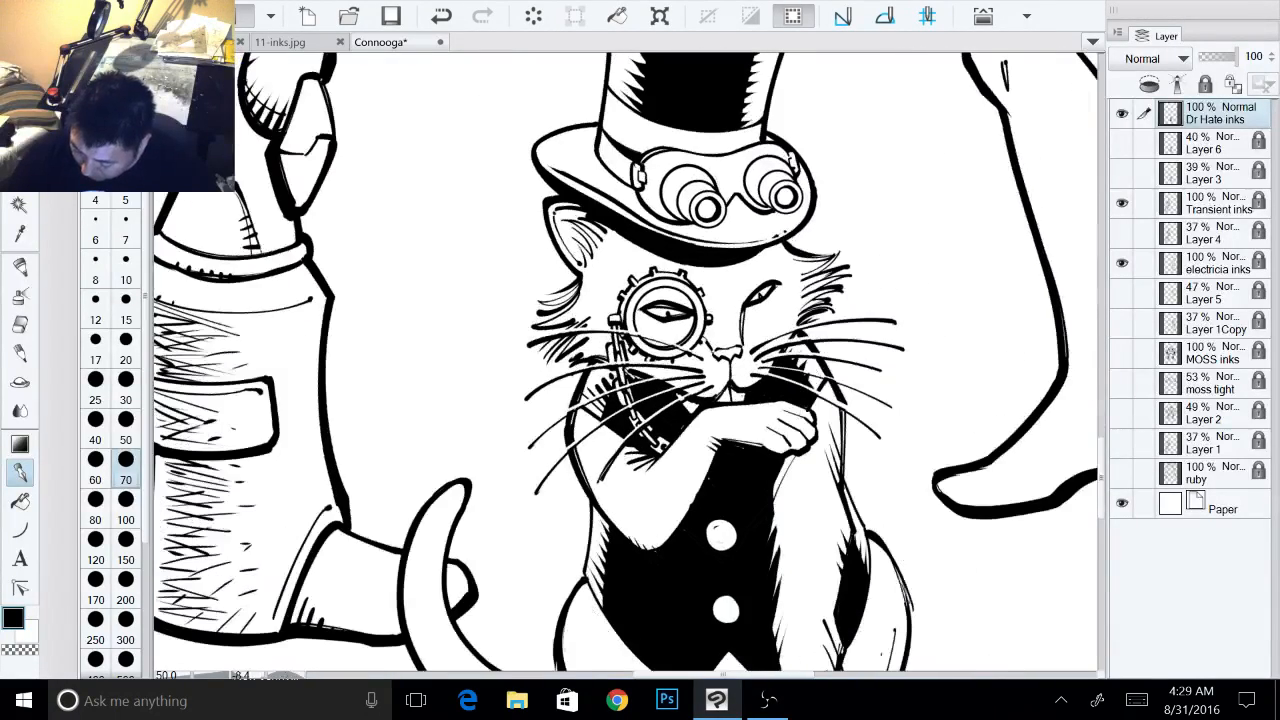
pyautogui.moveTo(720, 534); pyautogui.dragTo(732, 350)
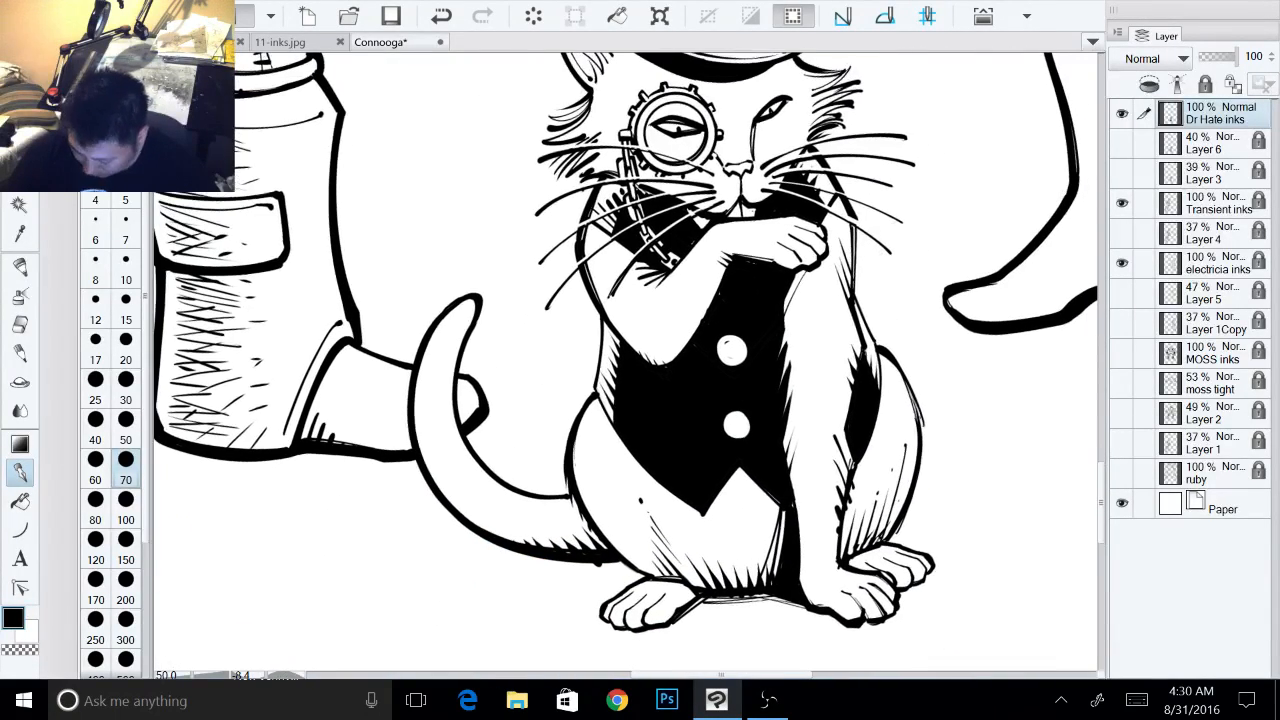
pyautogui.press('x')
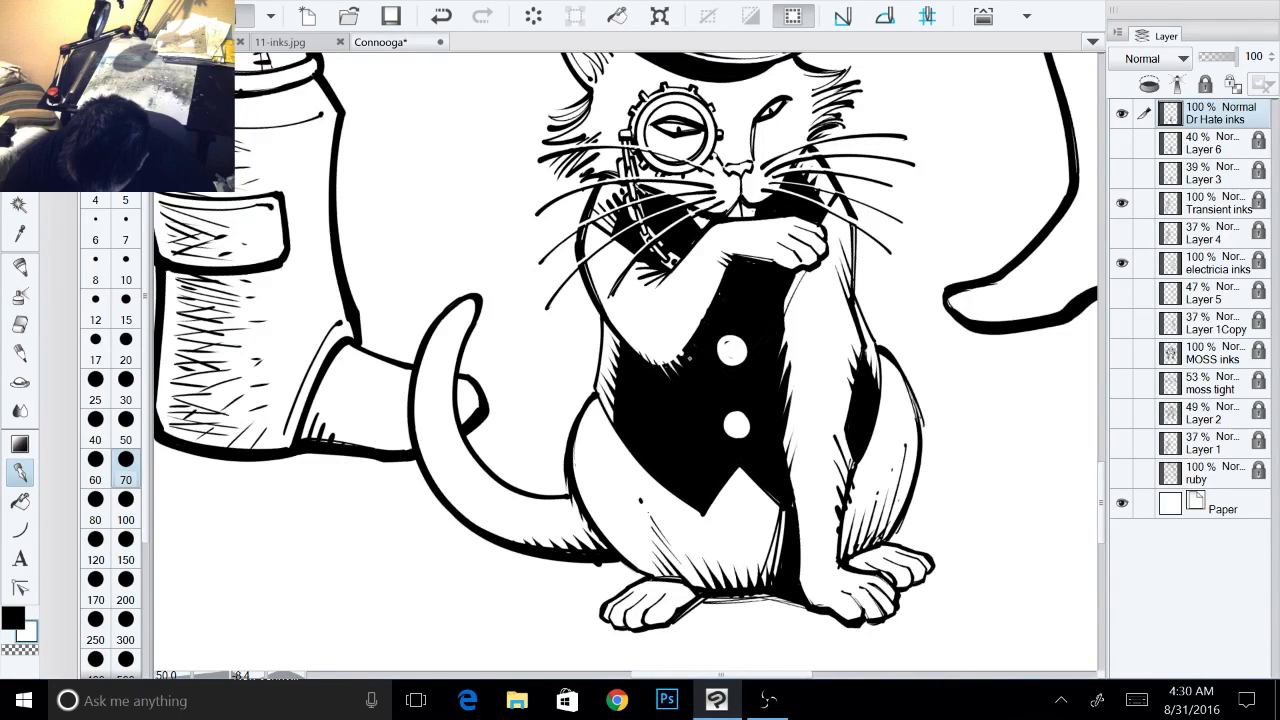
pyautogui.moveTo(652, 359); pyautogui.dragTo(661, 376)
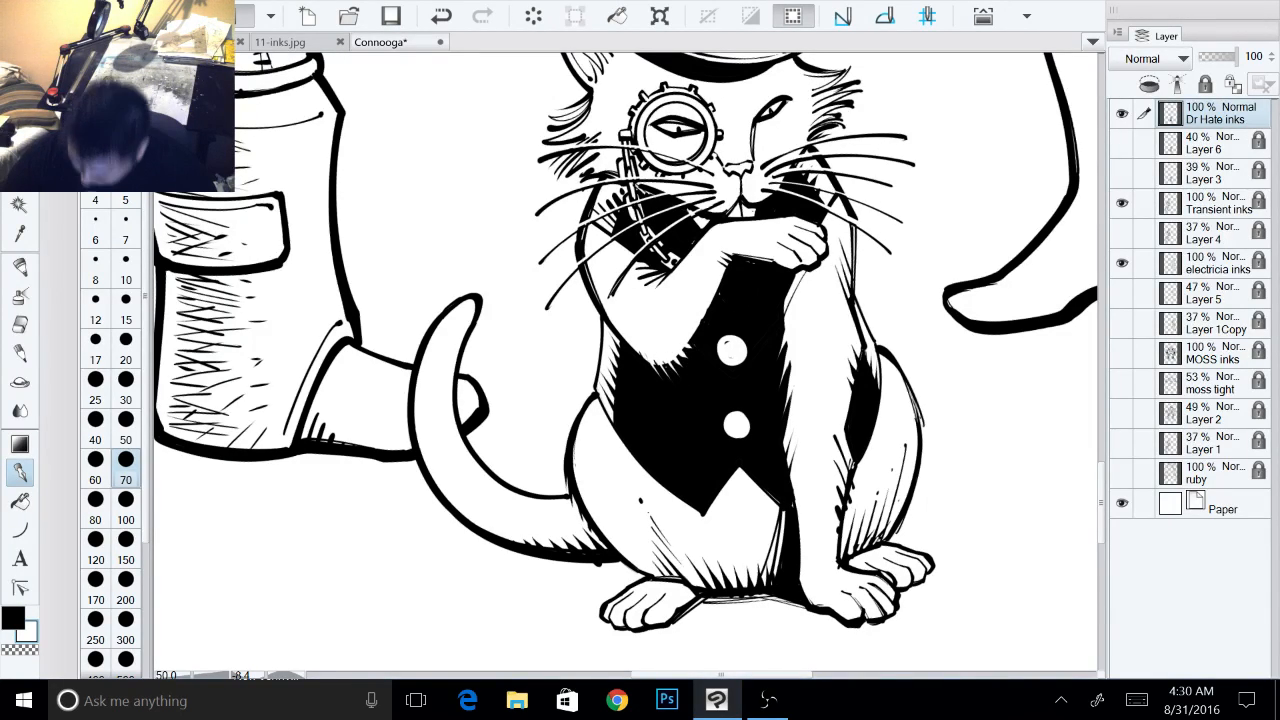
# - Feather the straight foreleg's inner edge along the black vest with short fur strokes in black and white
pyautogui.moveTo(655, 420); pyautogui.dragTo(631, 323)
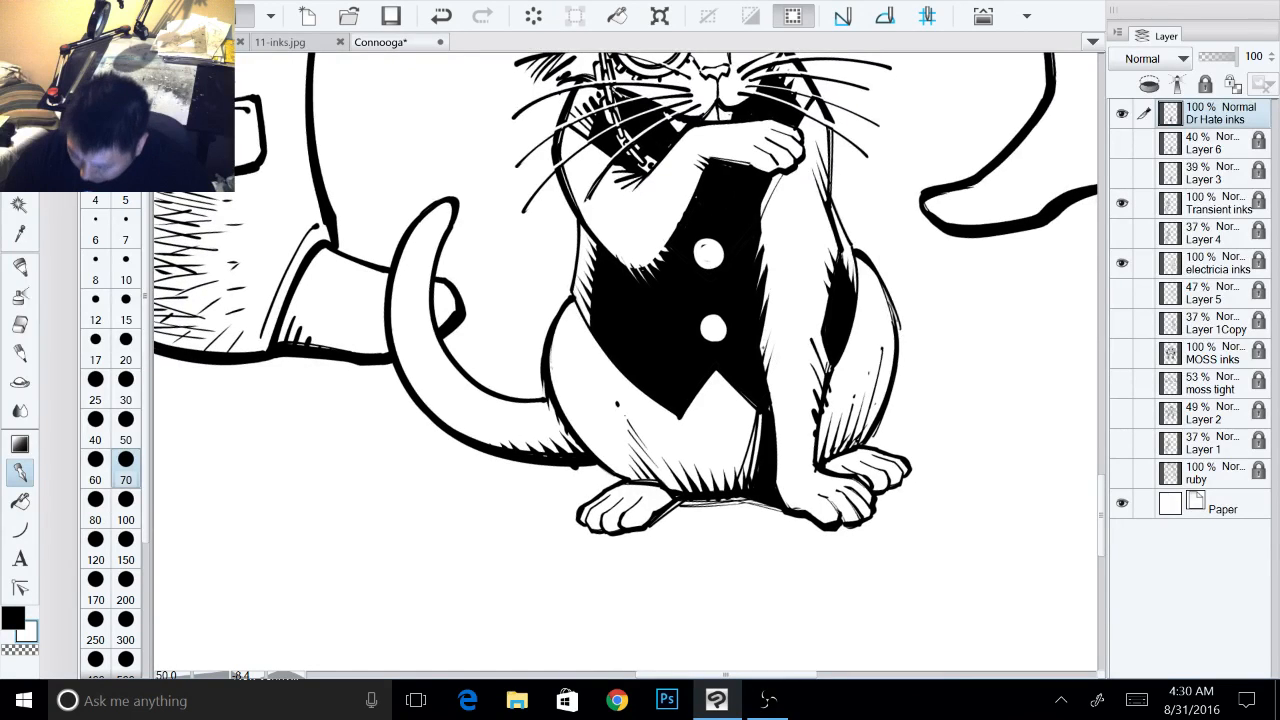
pyautogui.press('x')
pyautogui.moveTo(761, 360)
pyautogui.mouseDown()
pyautogui.moveTo(781, 302)
pyautogui.moveTo(781, 229)
pyautogui.mouseUp()
pyautogui.moveTo(760, 246)
pyautogui.mouseDown()
pyautogui.moveTo(780, 189)
pyautogui.moveTo(777, 205)
pyautogui.mouseUp()
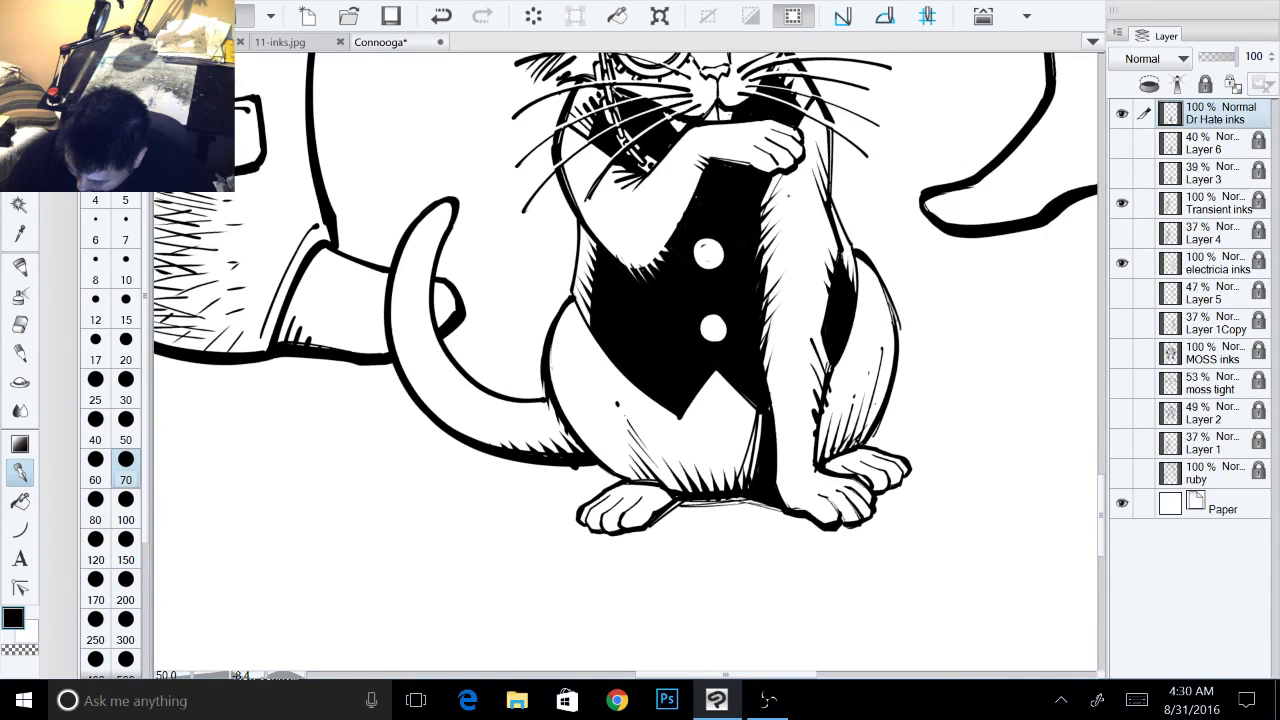
pyautogui.press('x')
pyautogui.moveTo(771, 370)
pyautogui.mouseDown()
pyautogui.moveTo(767, 401)
pyautogui.moveTo(759, 388)
pyautogui.mouseUp()
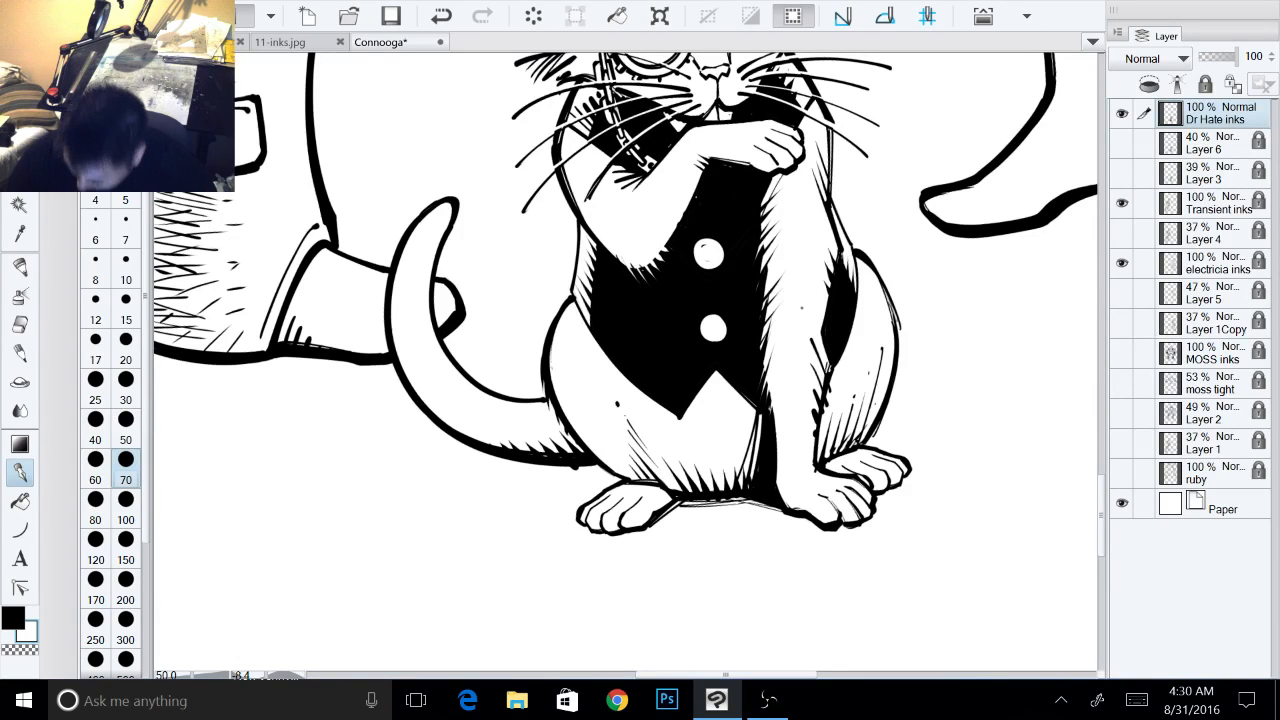
# - Add black fur strokes to the straight foreleg's outer edge beside the dark vest area
pyautogui.press('x')
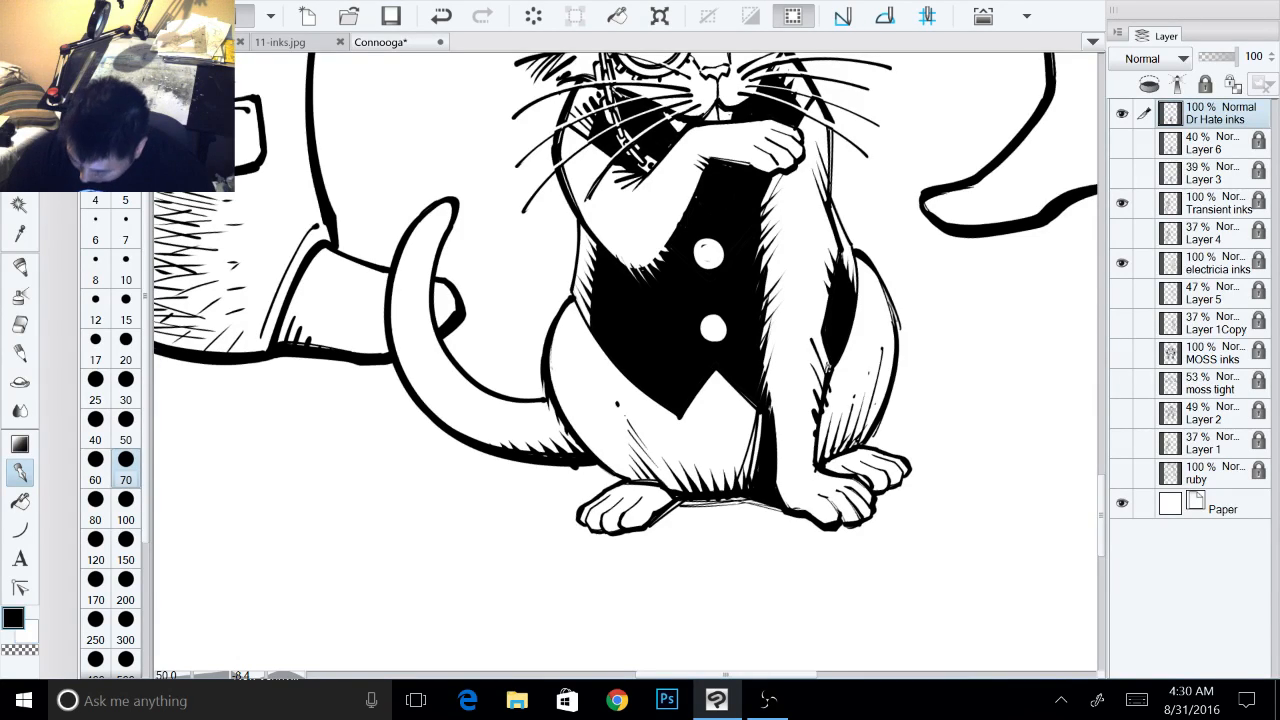
pyautogui.moveTo(828, 366); pyautogui.dragTo(823, 317)
pyautogui.press('x')
pyautogui.moveTo(626, 326); pyautogui.dragTo(624, 362)
pyautogui.hotkey('ctrl', '@')
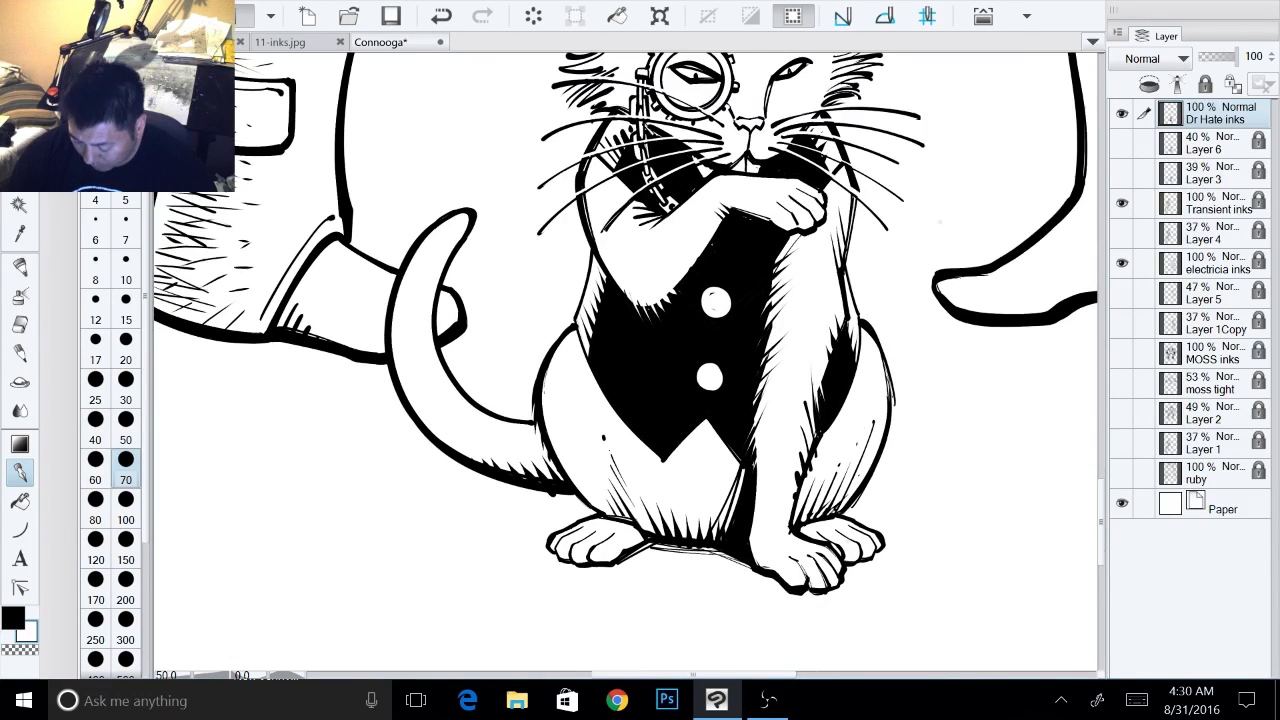
# - Roughen the outer contour of the cat's hind leg with black fur strokes and clean up a stray bit with transparent color
pyautogui.press('x')
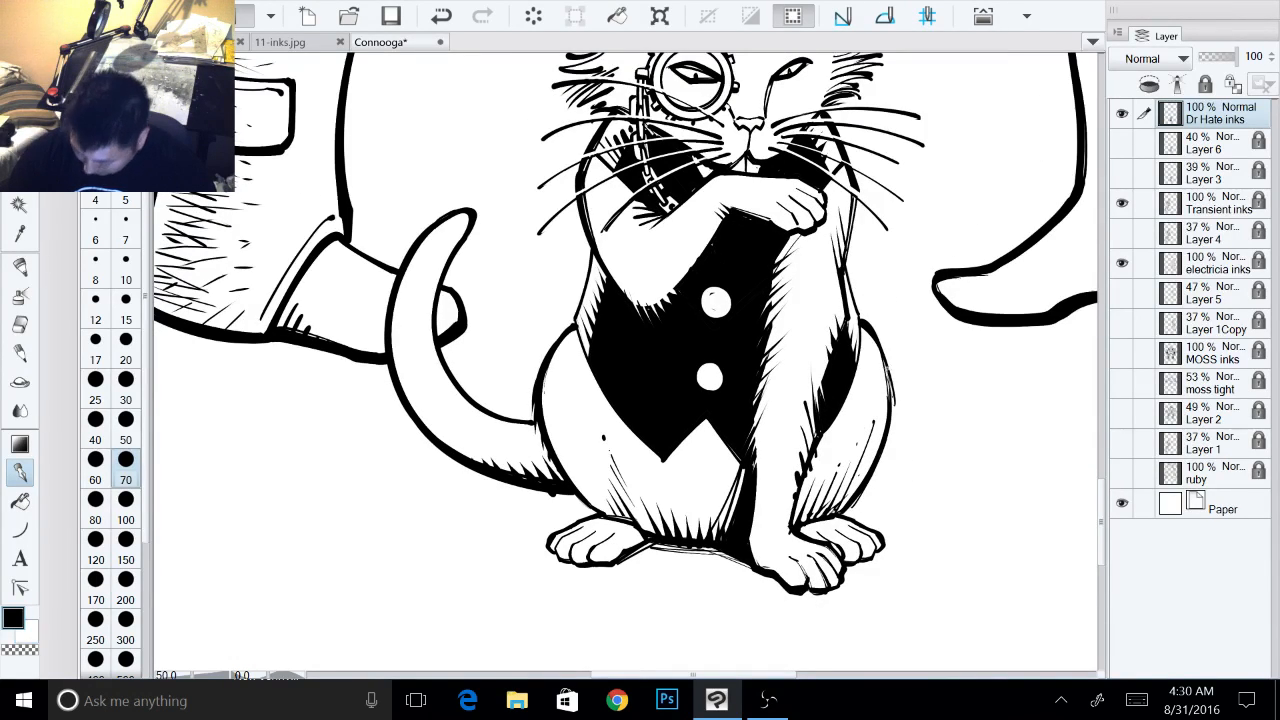
pyautogui.moveTo(884, 354)
pyautogui.mouseDown()
pyautogui.moveTo(895, 422)
pyautogui.moveTo(876, 474)
pyautogui.moveTo(883, 438)
pyautogui.mouseUp()
pyautogui.press('x')
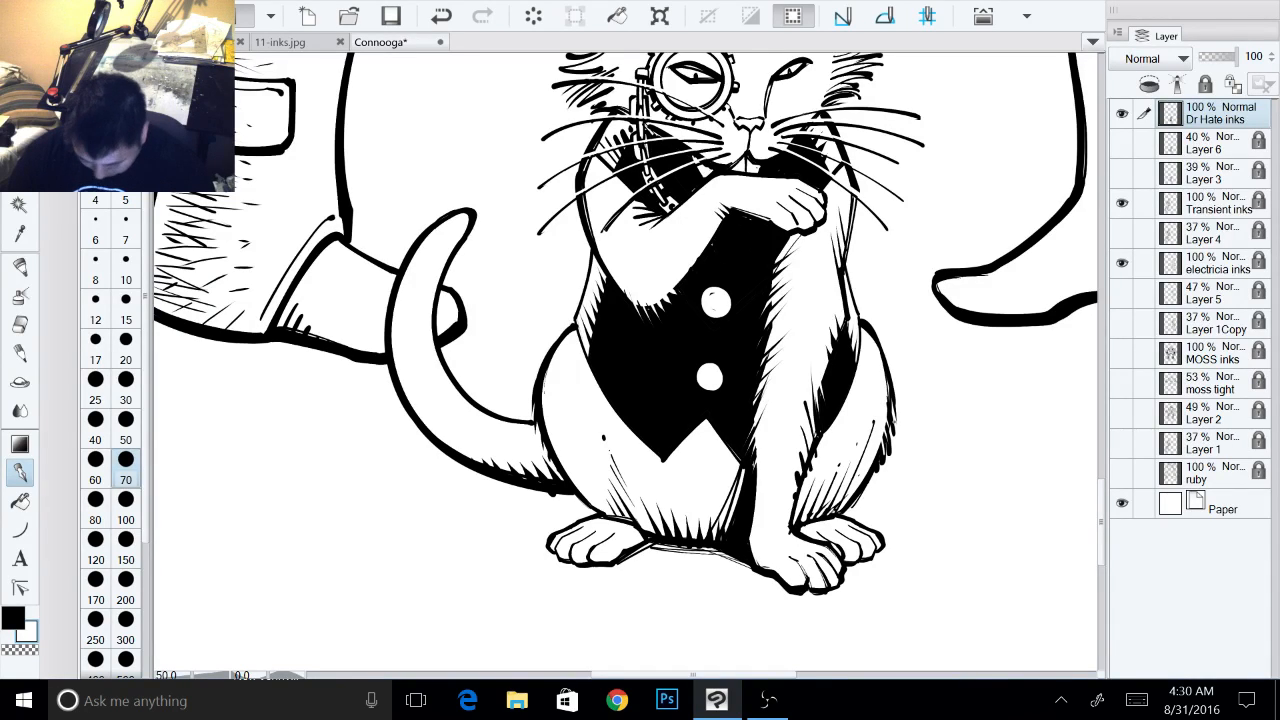
pyautogui.press('x')
pyautogui.press('c')
pyautogui.moveTo(896, 387); pyautogui.dragTo(895, 398)
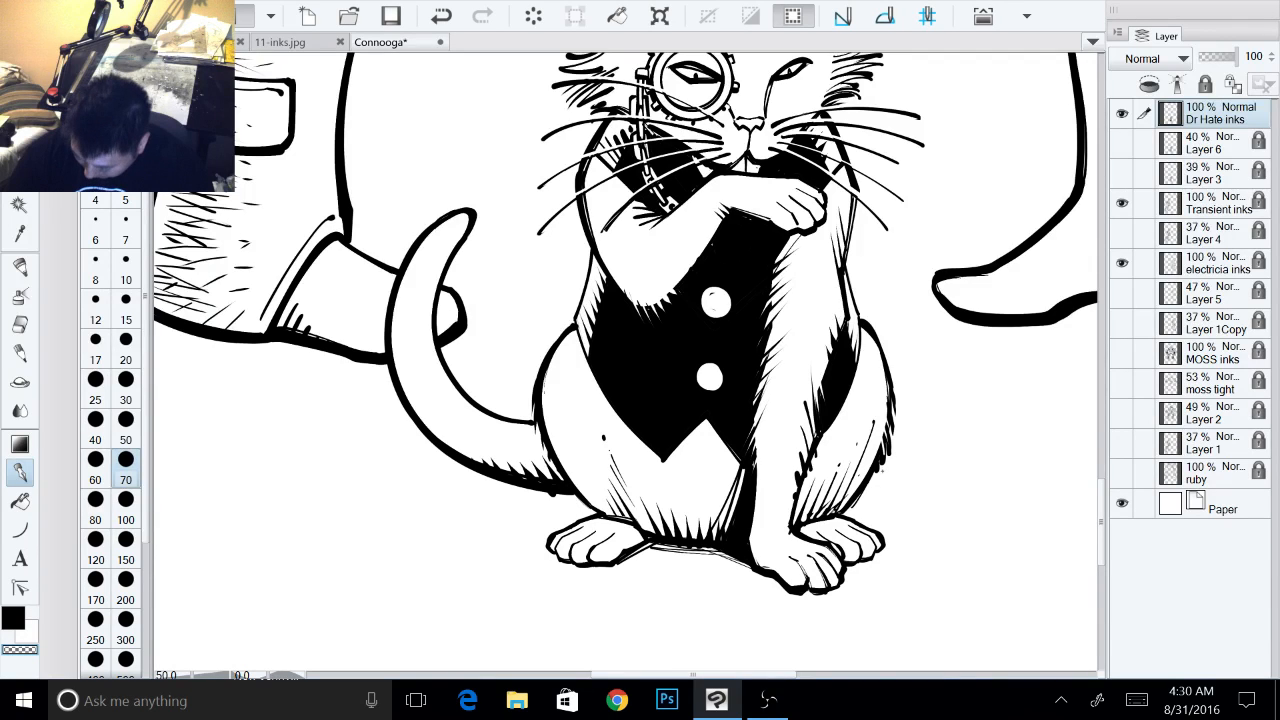
pyautogui.press('c')
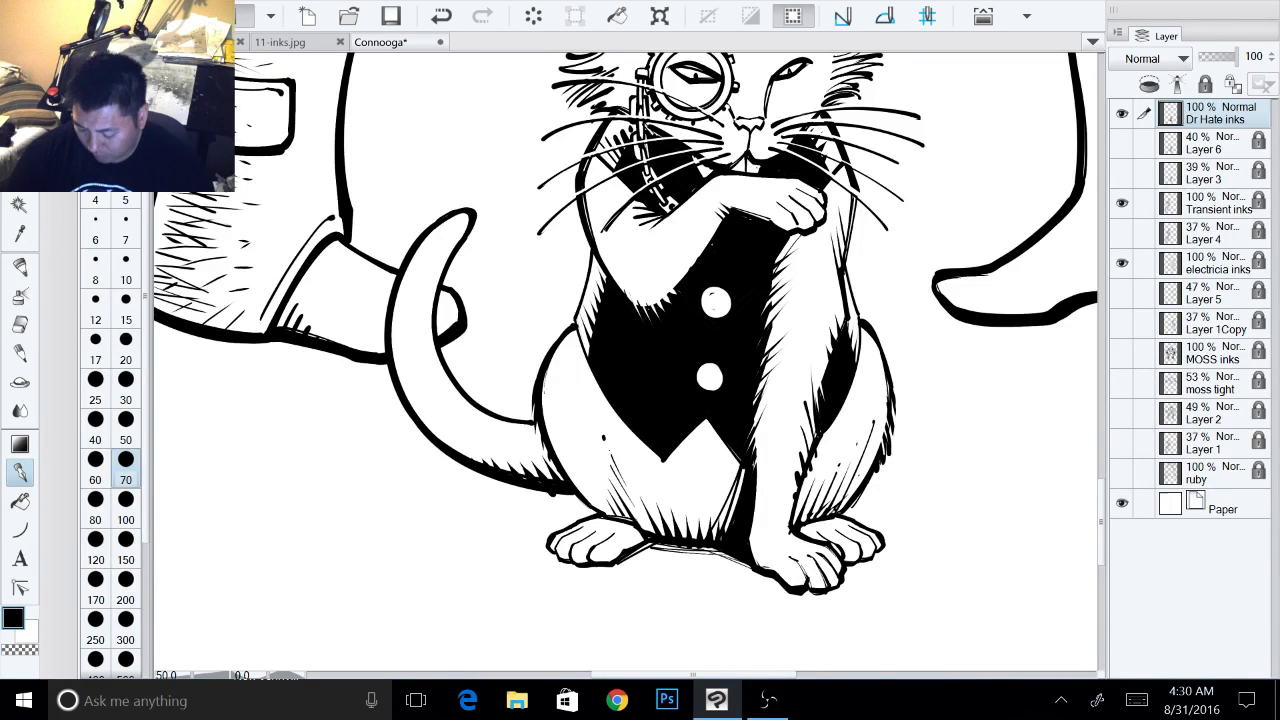
# - Ink fine curved fur lines from the tip of the cat's tail down along its inner and outer edges
pyautogui.moveTo(711, 514); pyautogui.dragTo(882, 406)
pyautogui.moveTo(882, 406); pyautogui.dragTo(1048, 424)
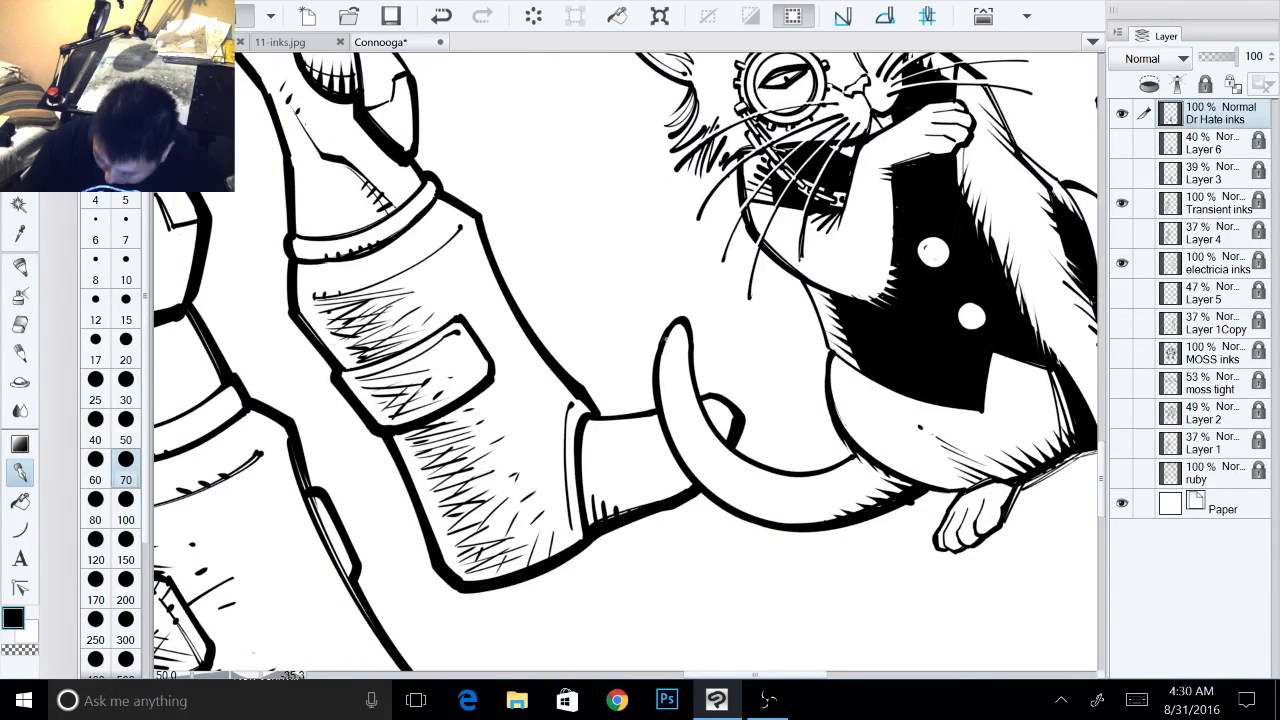
pyautogui.moveTo(667, 336); pyautogui.dragTo(661, 396)
pyautogui.moveTo(672, 326)
pyautogui.mouseDown()
pyautogui.moveTo(670, 400)
pyautogui.moveTo(678, 422)
pyautogui.moveTo(684, 342)
pyautogui.moveTo(692, 434)
pyautogui.mouseUp()
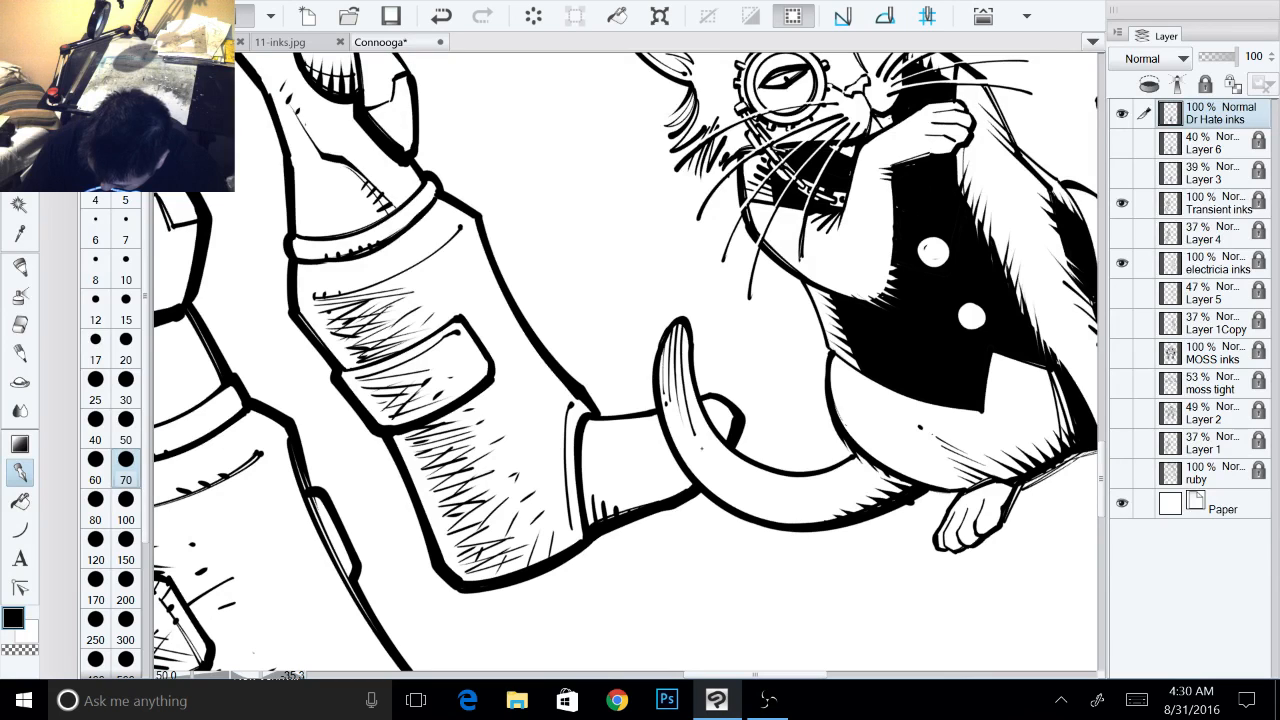
pyautogui.moveTo(684, 325); pyautogui.dragTo(687, 338)
pyautogui.moveTo(686, 338); pyautogui.dragTo(722, 459)
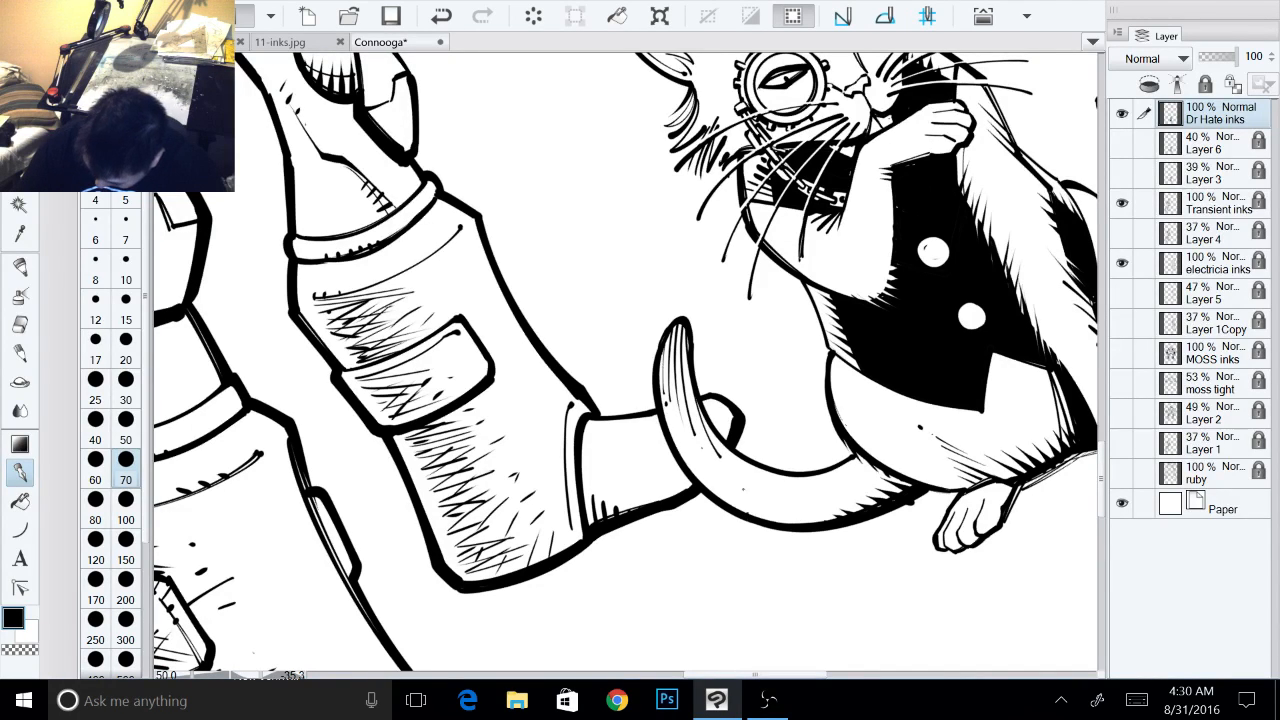
# - Thicken the outlines of the cat's hind foot near the tail and the front paw in black
pyautogui.moveTo(912, 501); pyautogui.dragTo(799, 498)
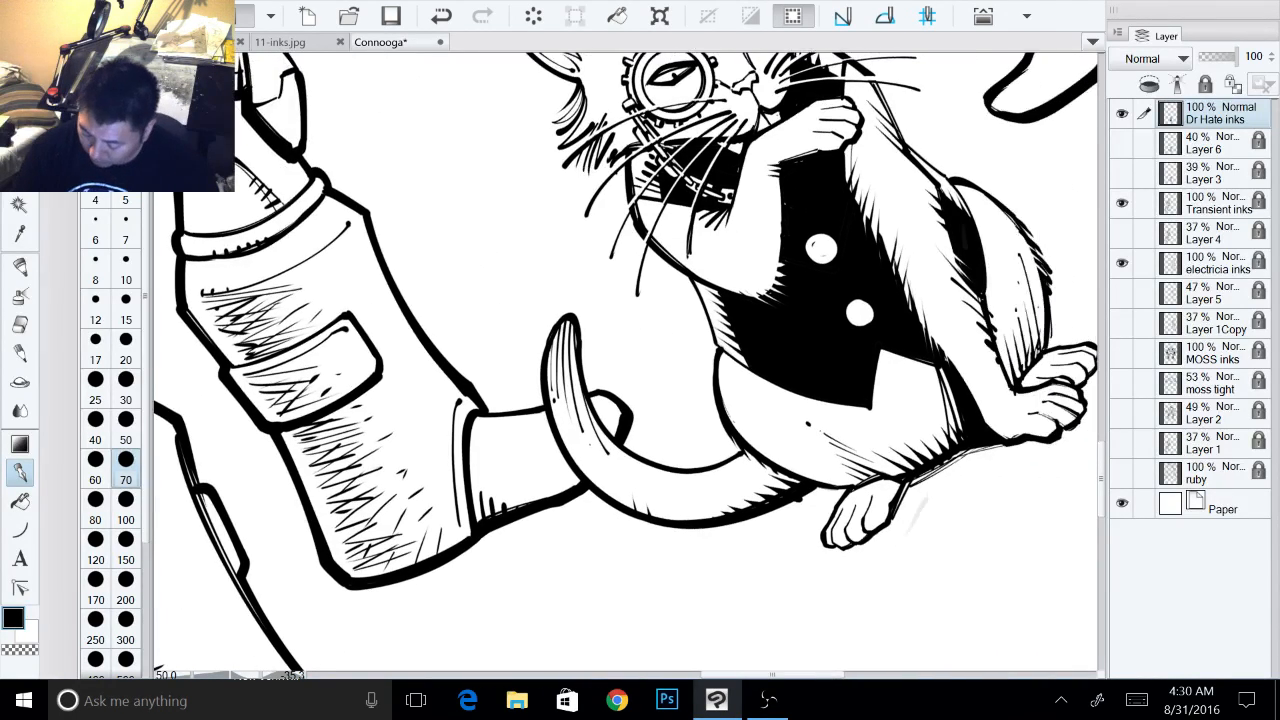
pyautogui.scroll(-1, 930, 385)
pyautogui.scroll(-1, 930, 385)
pyautogui.moveTo(860, 400); pyautogui.dragTo(760, 425)
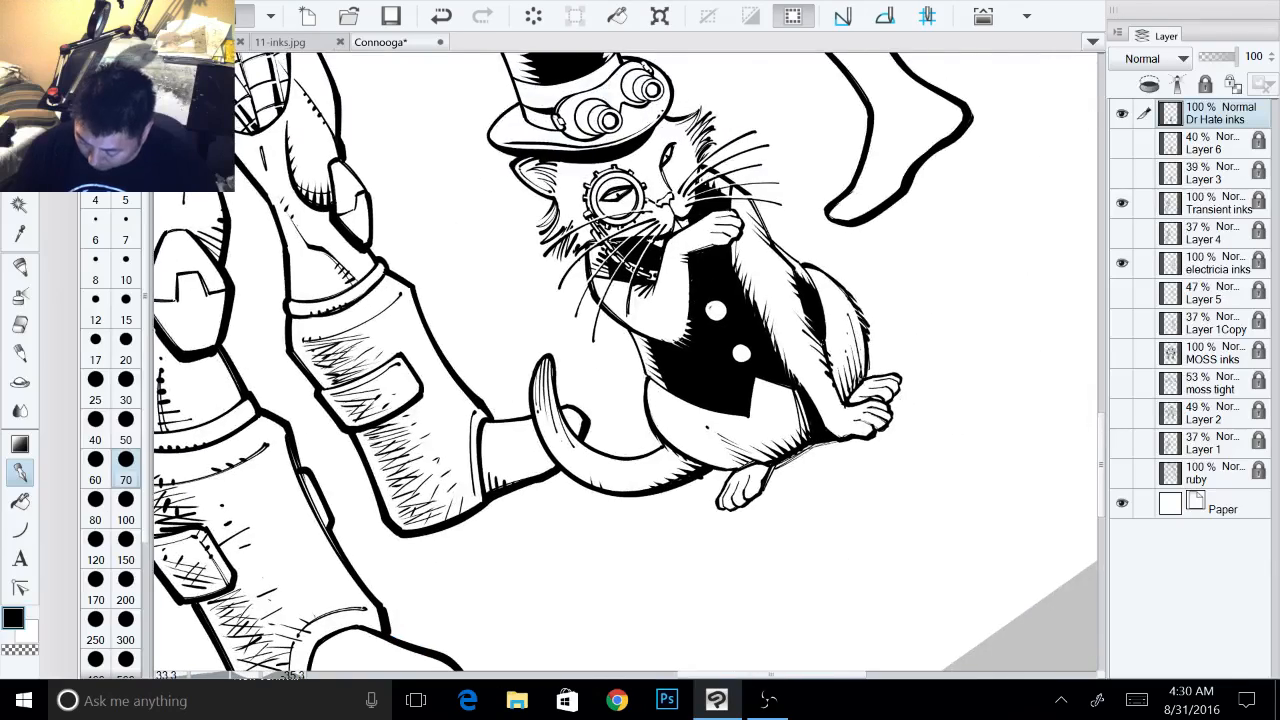
pyautogui.moveTo(860, 300); pyautogui.dragTo(852, 446)
pyautogui.moveTo(740, 480); pyautogui.dragTo(766, 360)
pyautogui.moveTo(894, 394)
pyautogui.mouseDown()
pyautogui.moveTo(881, 456)
pyautogui.moveTo(835, 535)
pyautogui.mouseUp()
pyautogui.scroll(2, 627, 569)
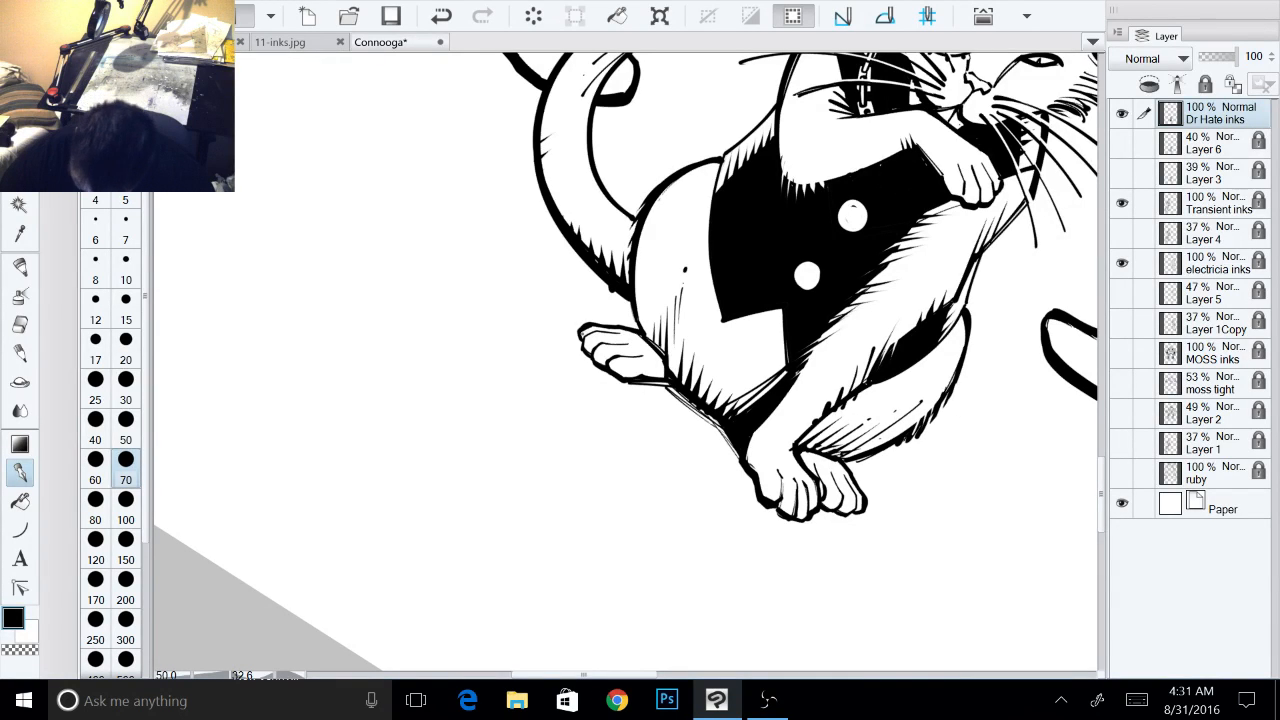
pyautogui.moveTo(583, 343); pyautogui.dragTo(630, 388)
pyautogui.moveTo(873, 611); pyautogui.dragTo(677, 565)
pyautogui.moveTo(685, 386); pyautogui.dragTo(688, 432)
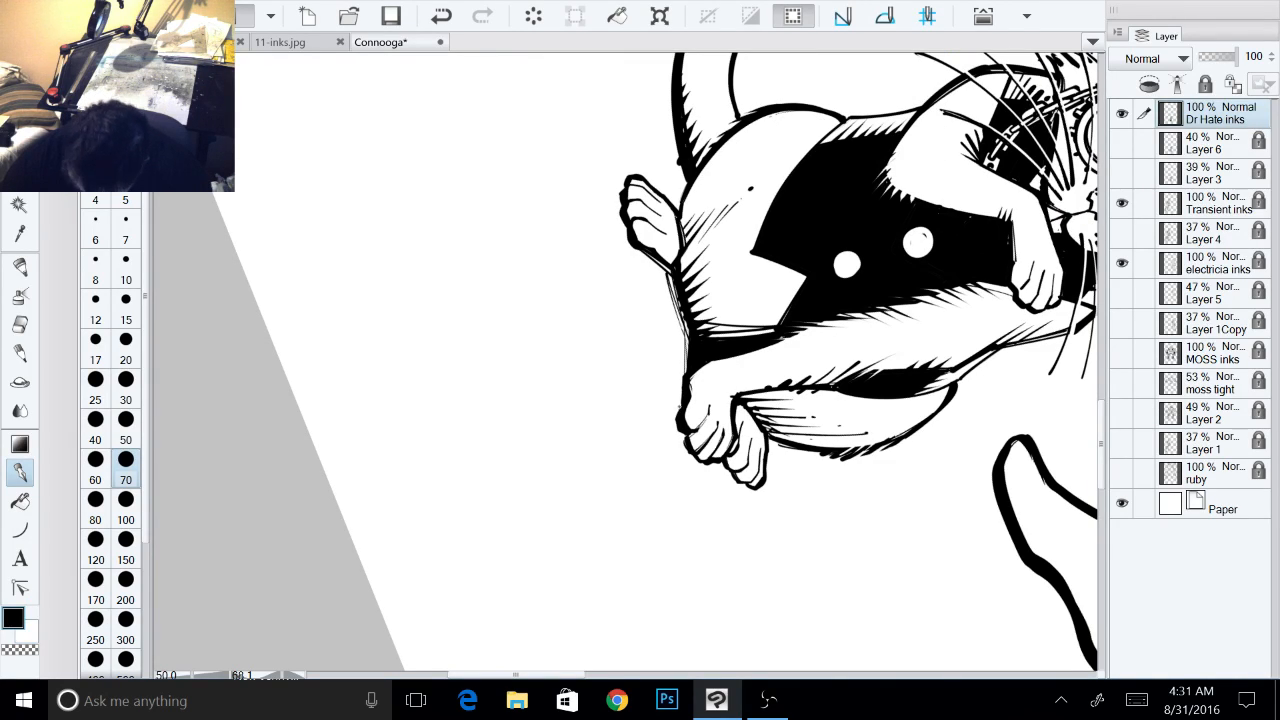
# - Clean up the outer edges of the cat's front paw and hind foot with transparent color
pyautogui.press('c')
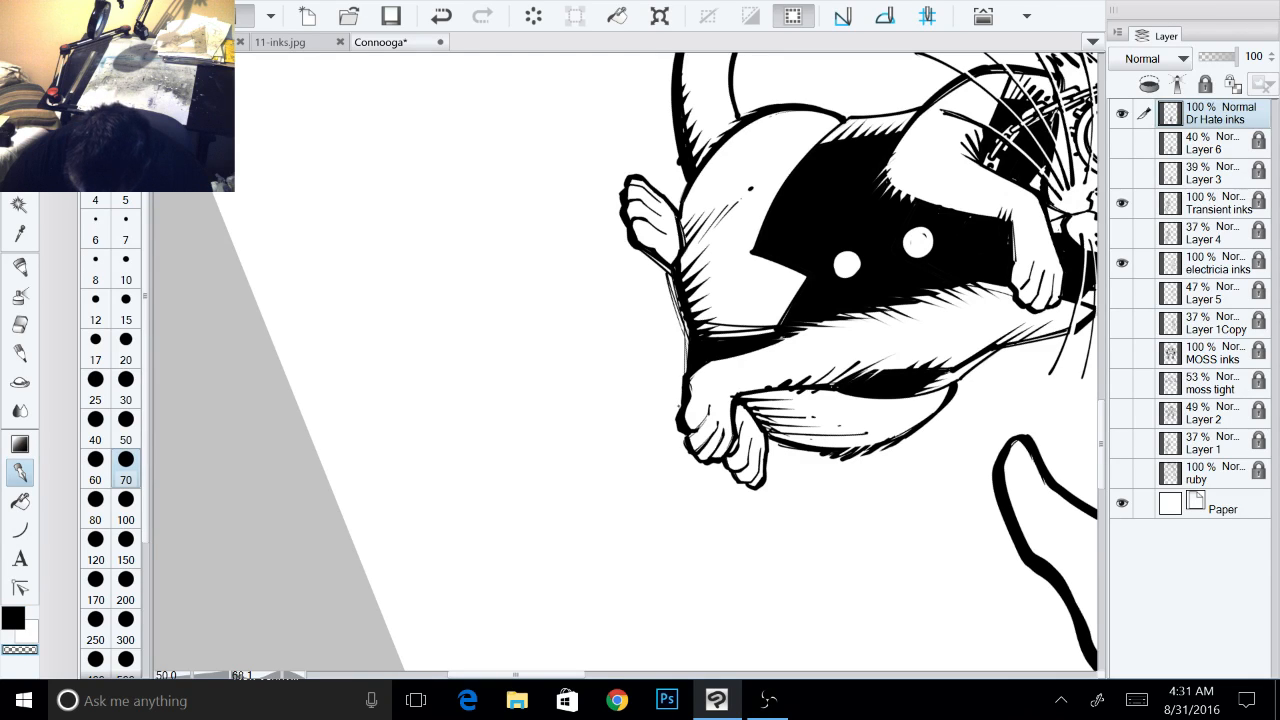
pyautogui.moveTo(676, 413)
pyautogui.mouseDown()
pyautogui.moveTo(702, 459)
pyautogui.moveTo(756, 484)
pyautogui.mouseUp()
pyautogui.press('c')
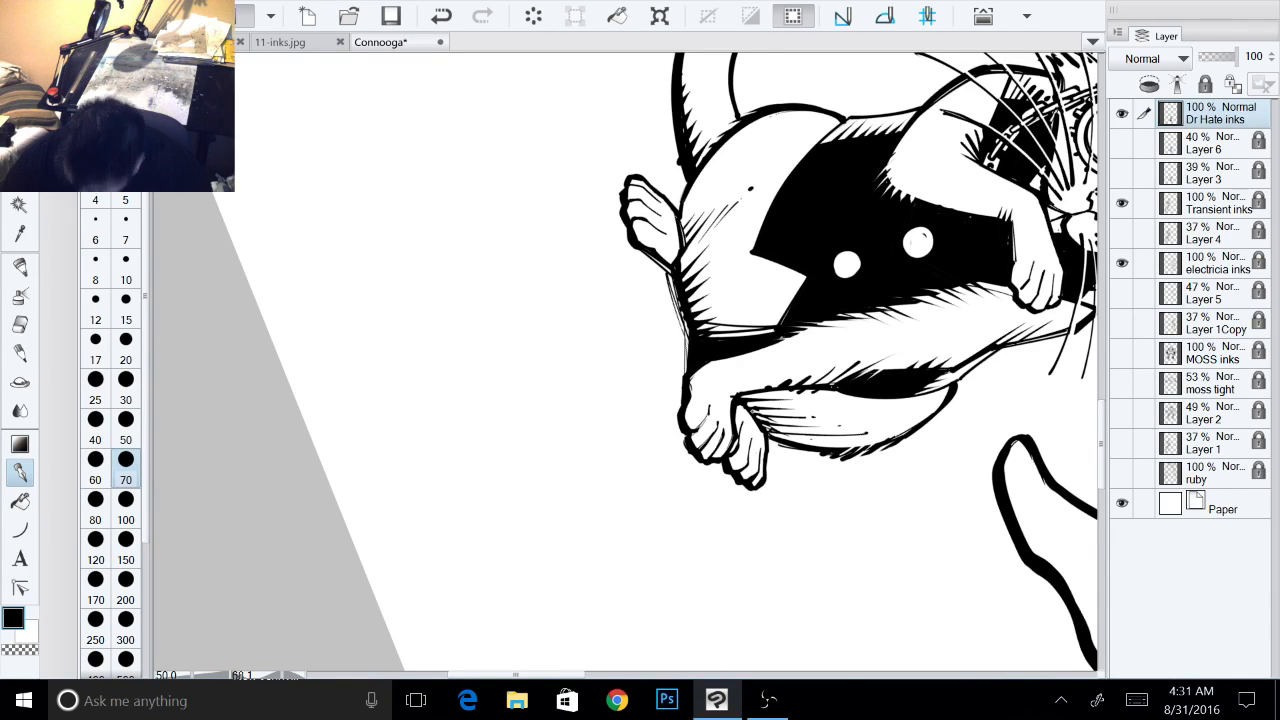
# - Lock the Dr Hate inks layer and save the Connooga illustration
pyautogui.scroll(-2, 542, 328)
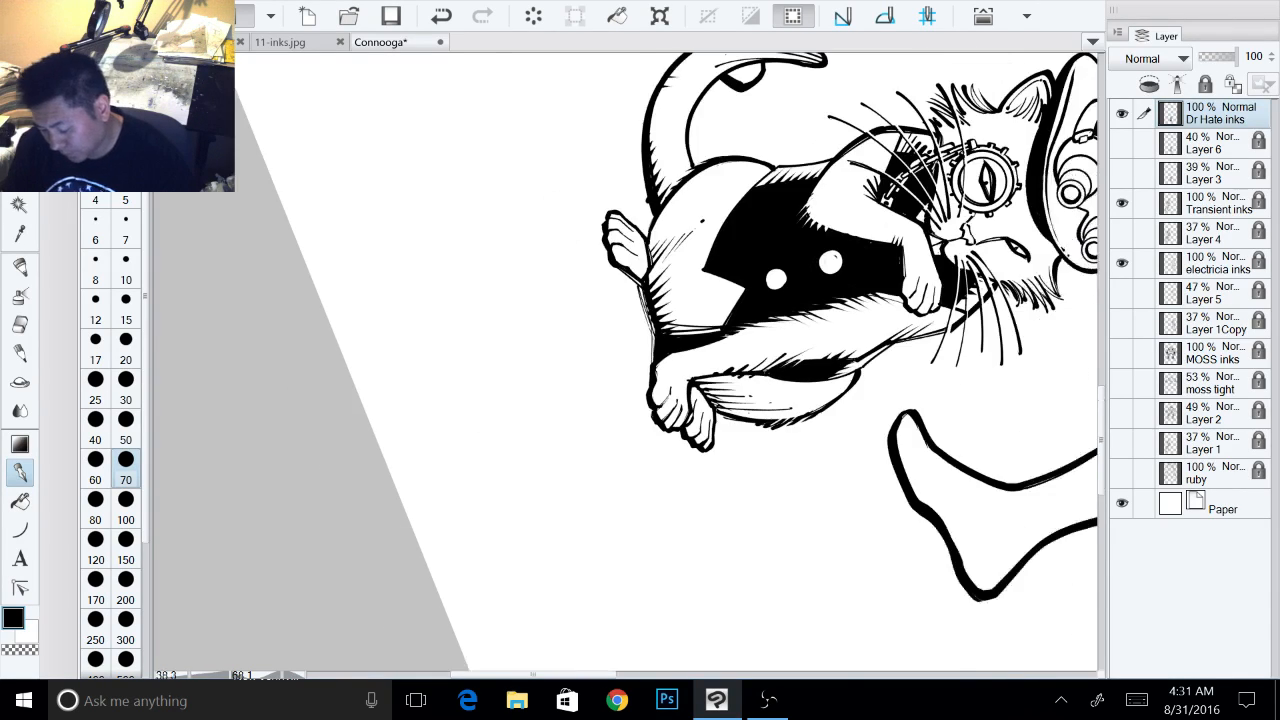
pyautogui.scroll(-4, 542, 328)
pyautogui.moveTo(760, 480); pyautogui.dragTo(782, 282)
pyautogui.moveTo(610, 300); pyautogui.dragTo(594, 496)
pyautogui.click(1205, 85)
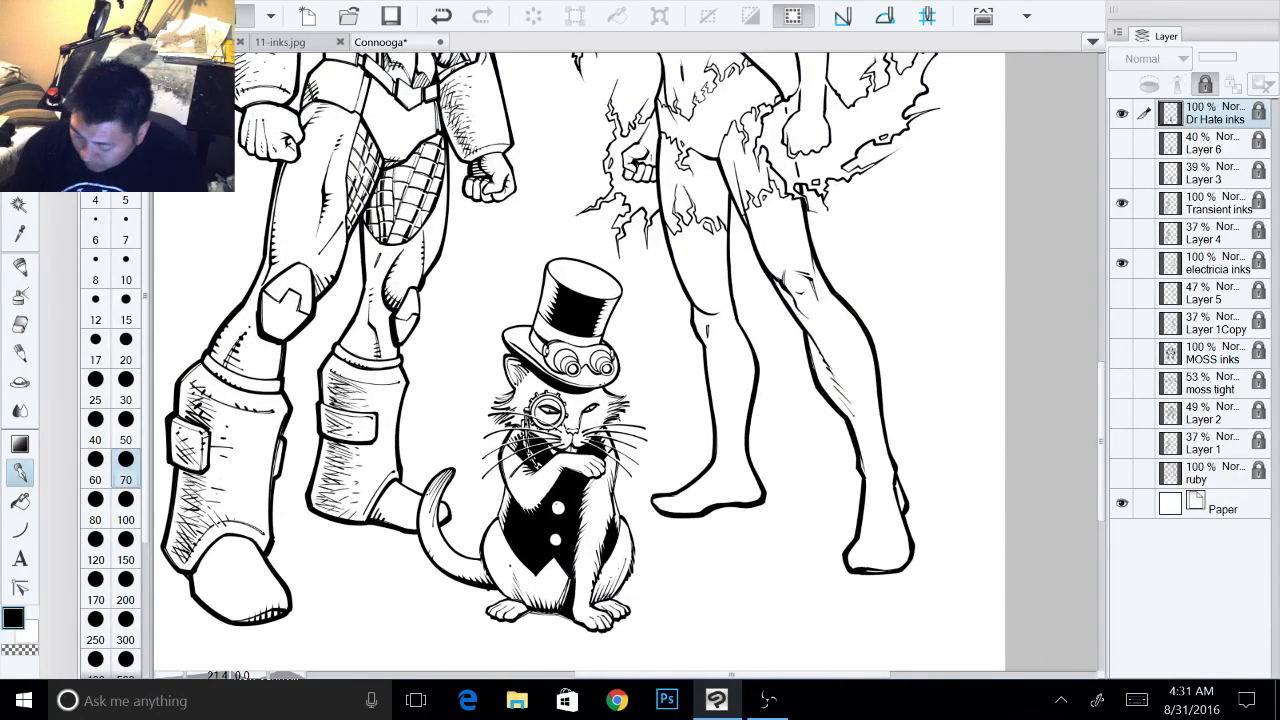
pyautogui.hotkey('ctrl', 's')
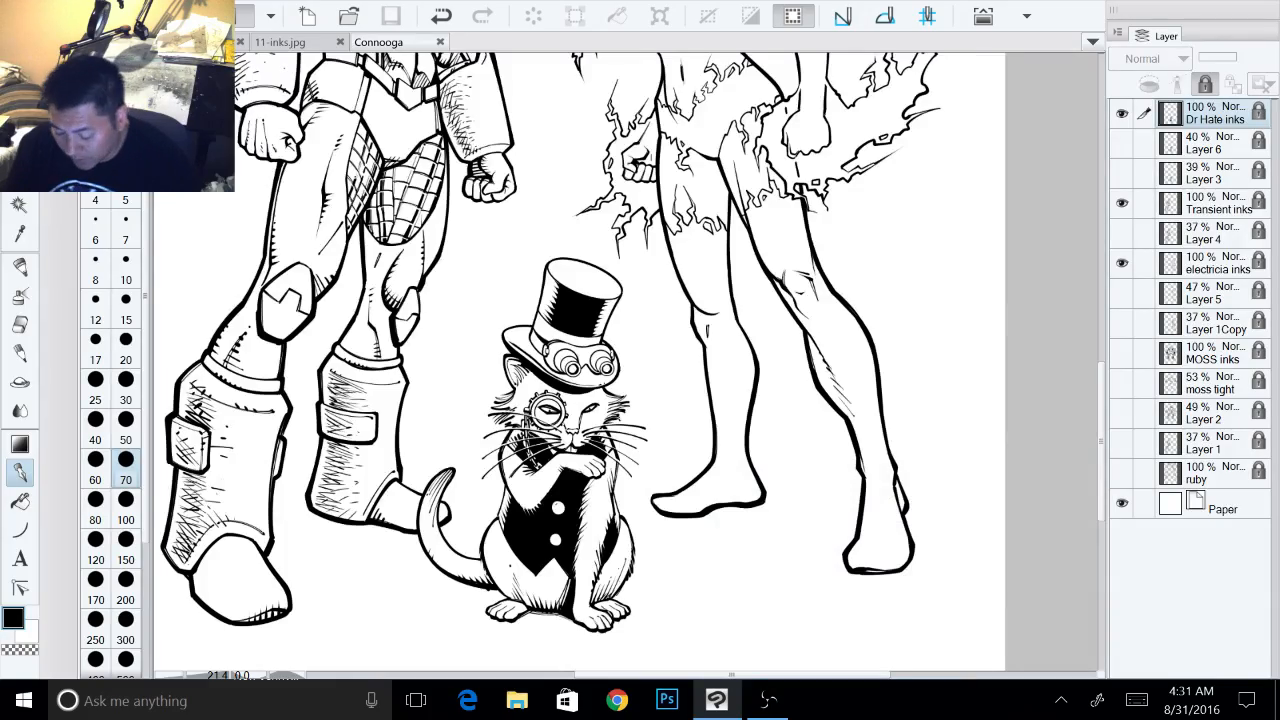
# - Make the ruby background sketch layer and the MOSS inks layer visible behind the other characters
pyautogui.moveTo(620, 200); pyautogui.dragTo(536, 540)
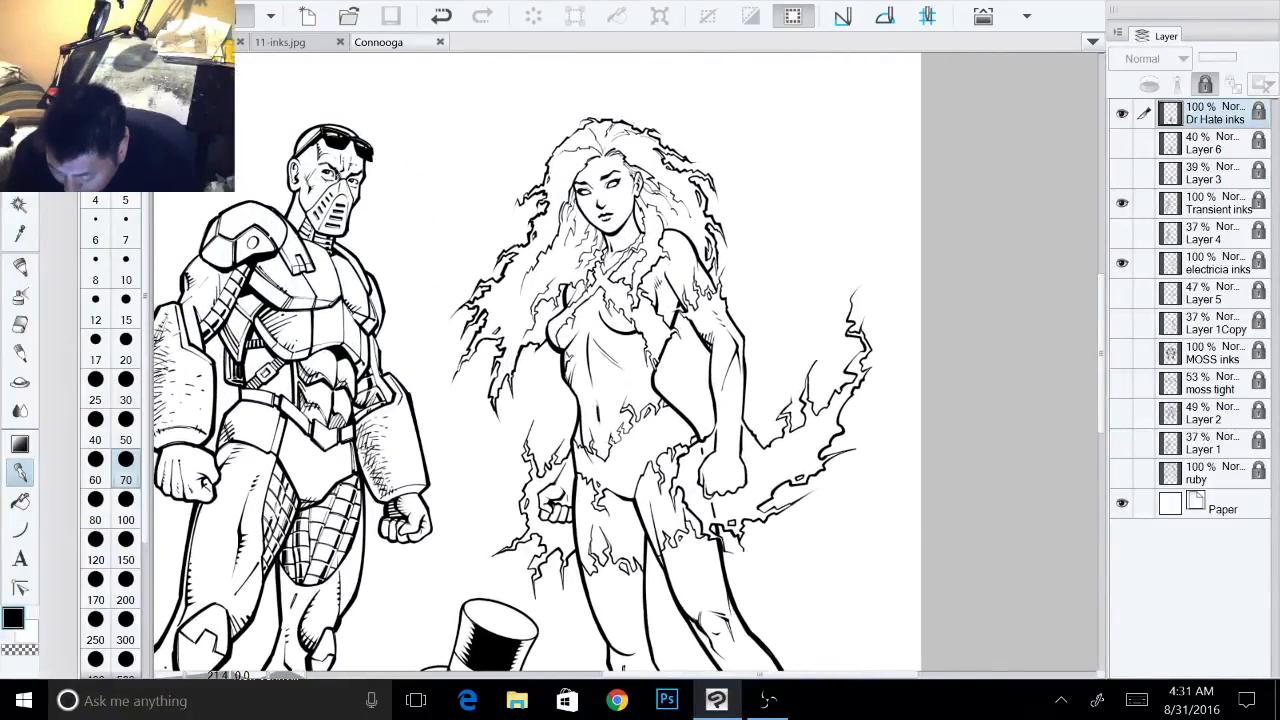
pyautogui.moveTo(620, 360); pyautogui.dragTo(578, 272)
pyautogui.moveTo(600, 420)
pyautogui.mouseDown()
pyautogui.moveTo(599, 338)
pyautogui.moveTo(642, 190)
pyautogui.mouseUp()
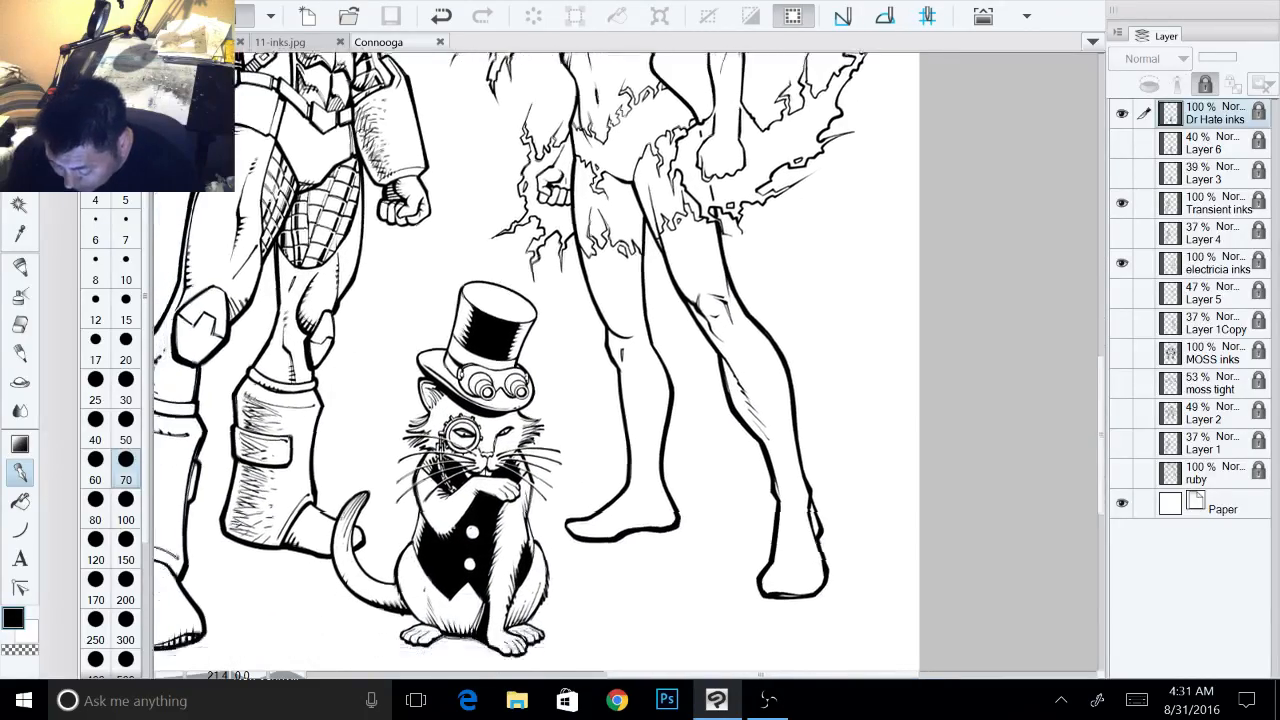
pyautogui.moveTo(340, 330); pyautogui.dragTo(444, 638)
pyautogui.moveTo(600, 400); pyautogui.dragTo(618, 497)
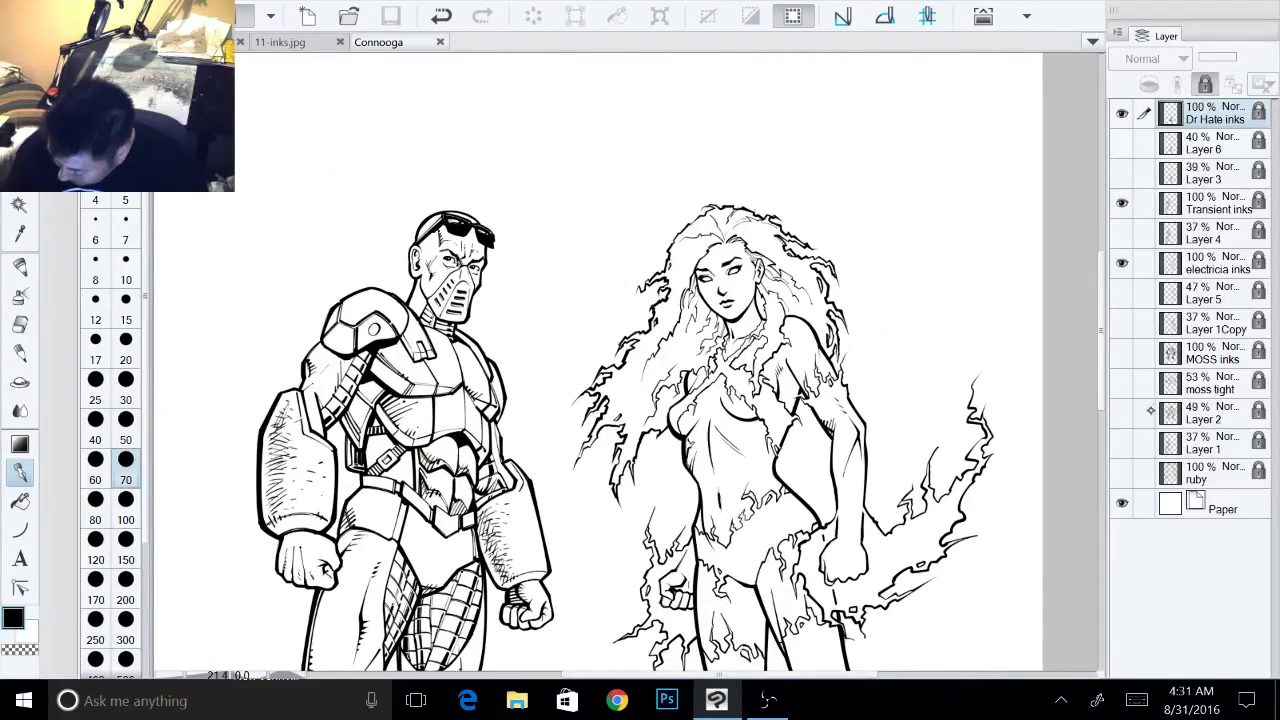
pyautogui.click(1121, 472)
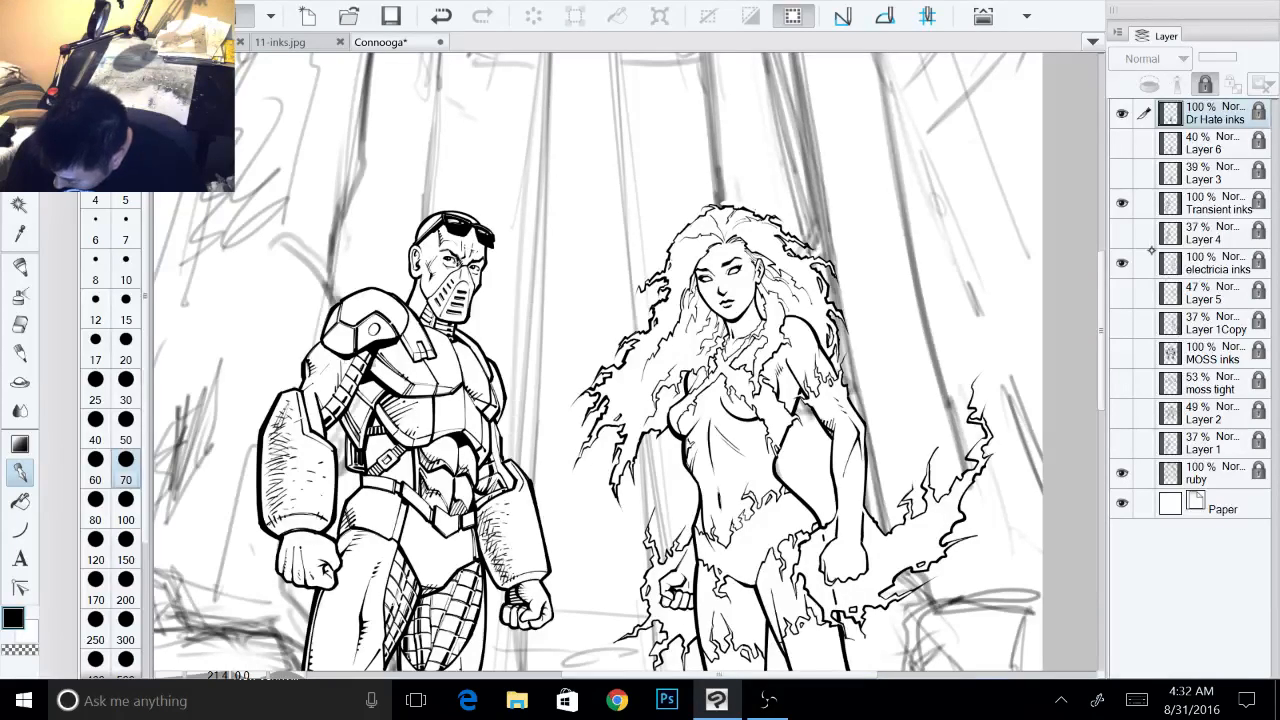
pyautogui.click(1121, 352)
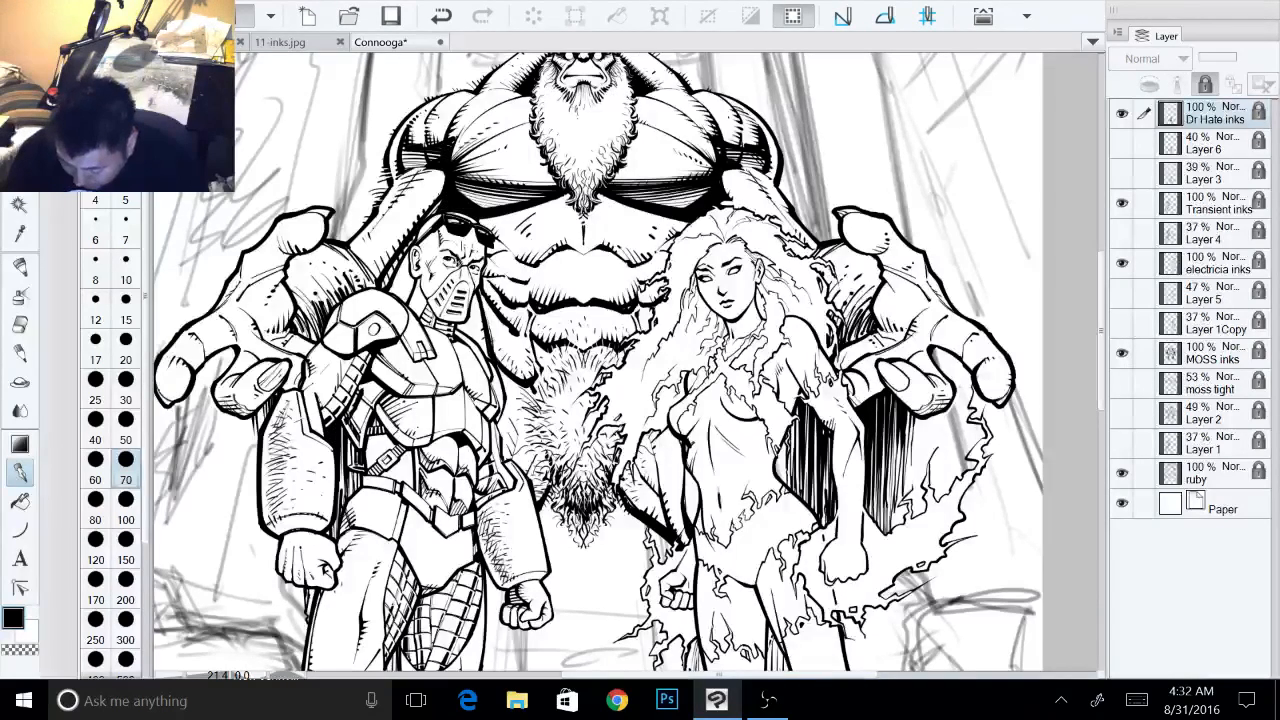
# - Examine the whole group composition with all inked characters against the background sketch
pyautogui.scroll(-8, 848, 264)
pyautogui.moveTo(768, 330); pyautogui.dragTo(715, 336)
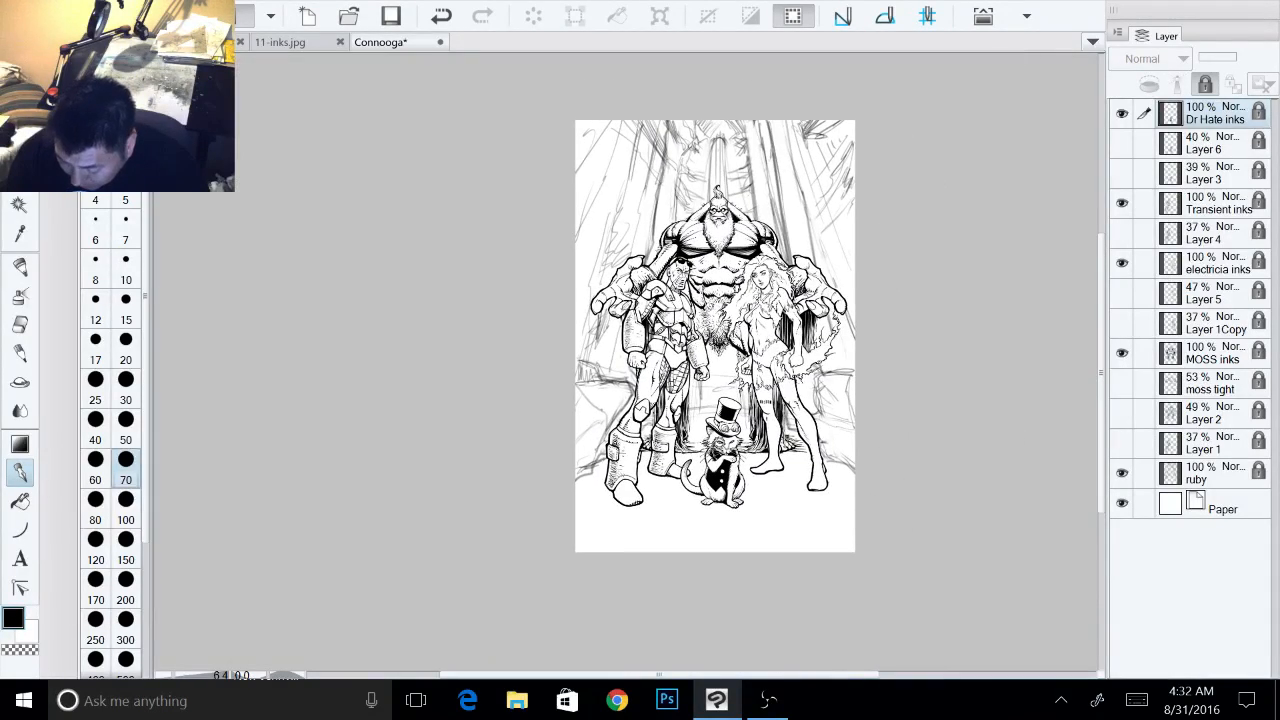
pyautogui.scroll(2, 715, 336)
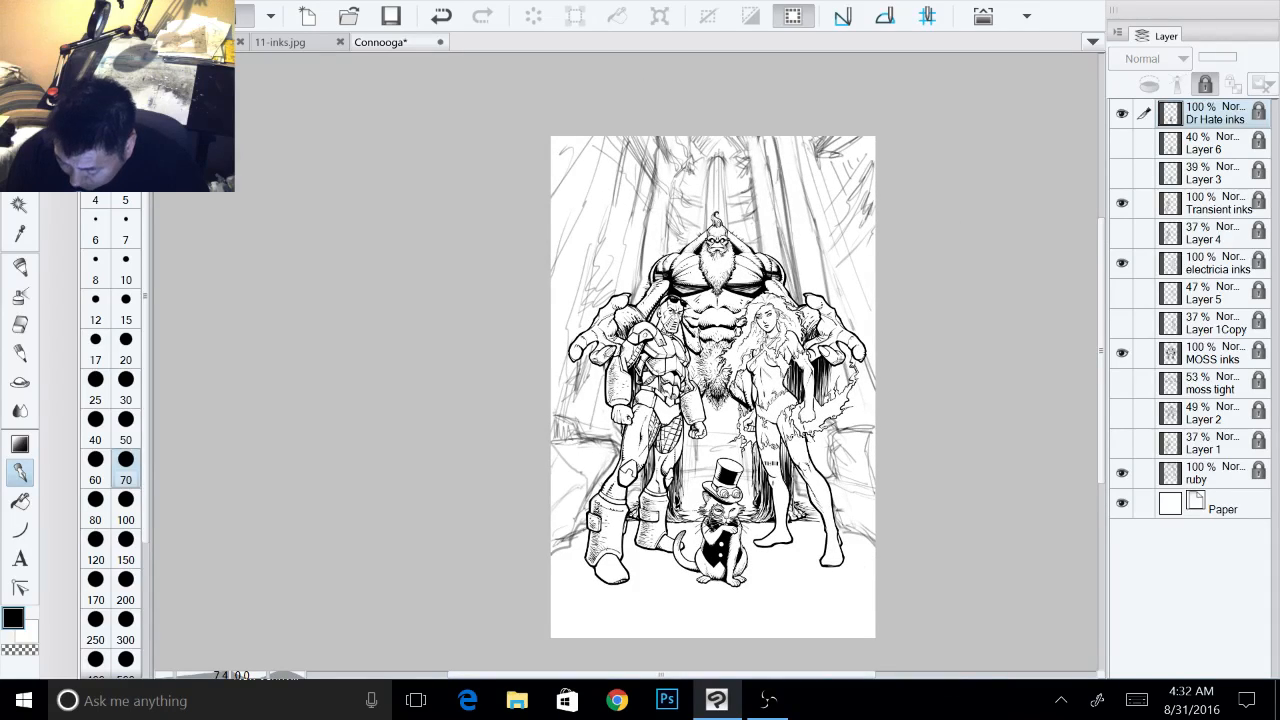
pyautogui.scroll(3, 770, 366)
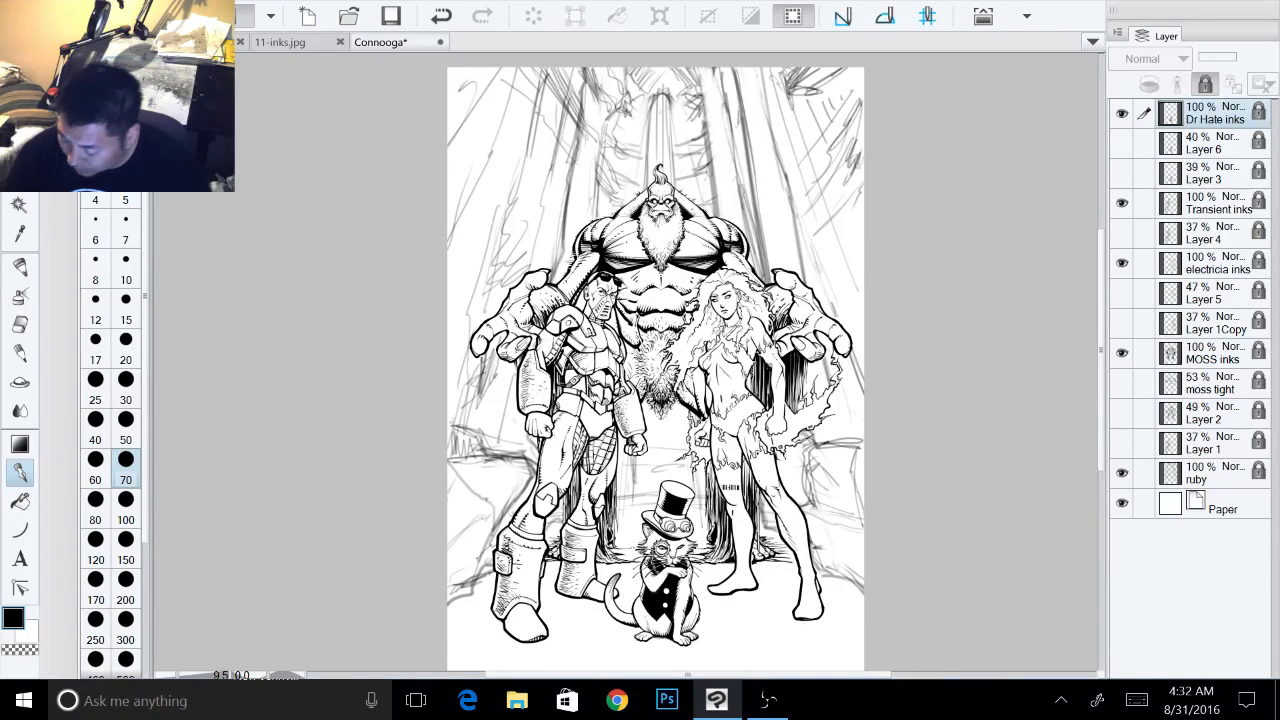
pyautogui.moveTo(655, 370); pyautogui.dragTo(635, 346)
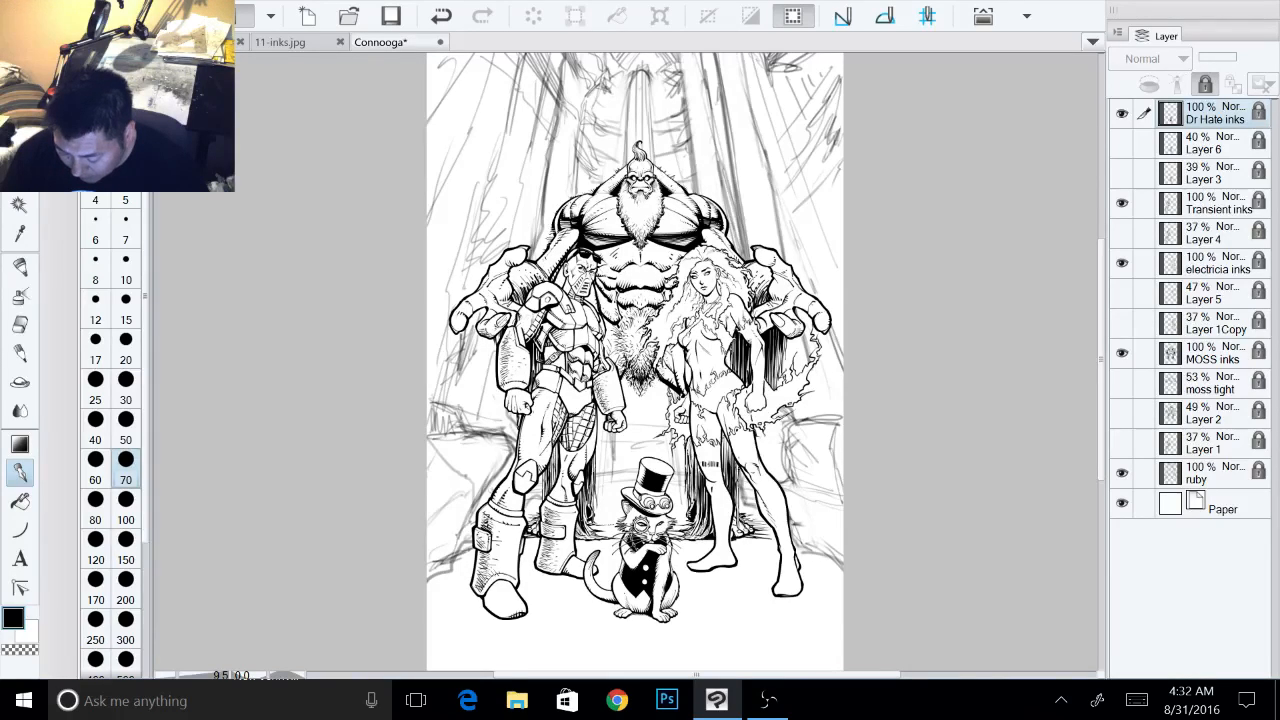
pyautogui.moveTo(635, 346)
pyautogui.mouseDown()
pyautogui.moveTo(656, 364)
pyautogui.moveTo(643, 340)
pyautogui.mouseUp()
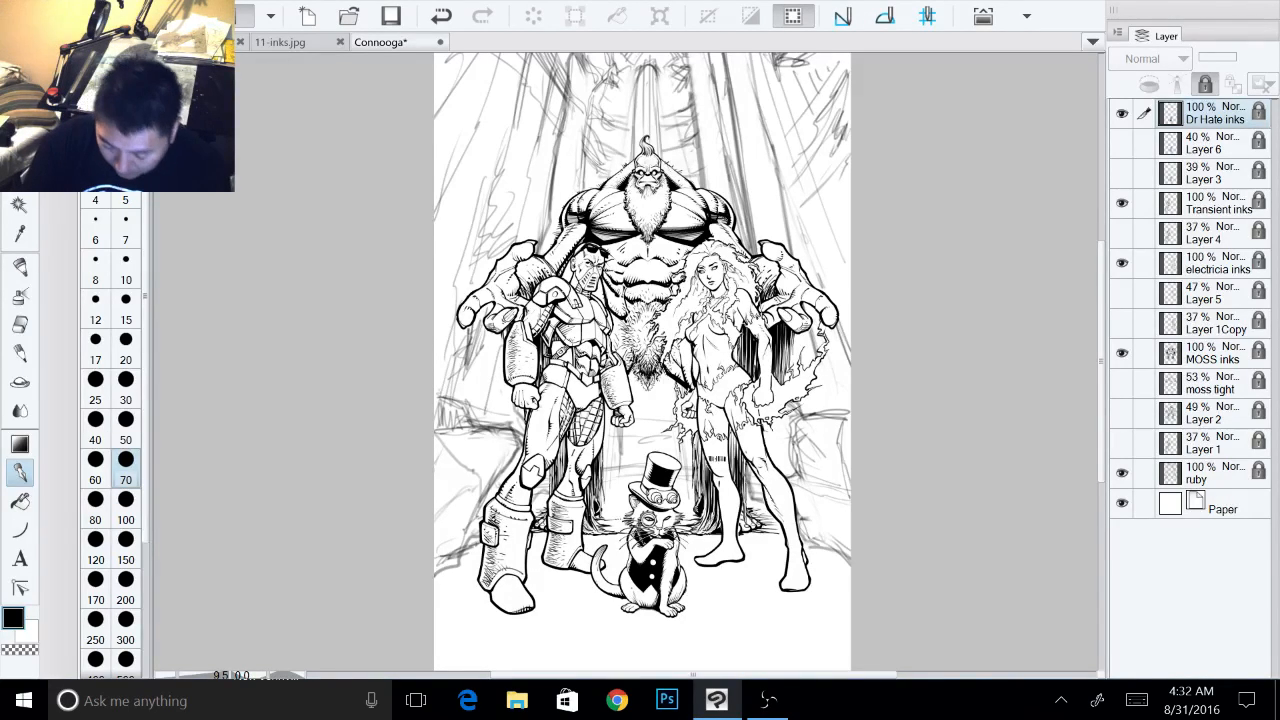
pyautogui.click(170, 16)
pyautogui.press('Escape')
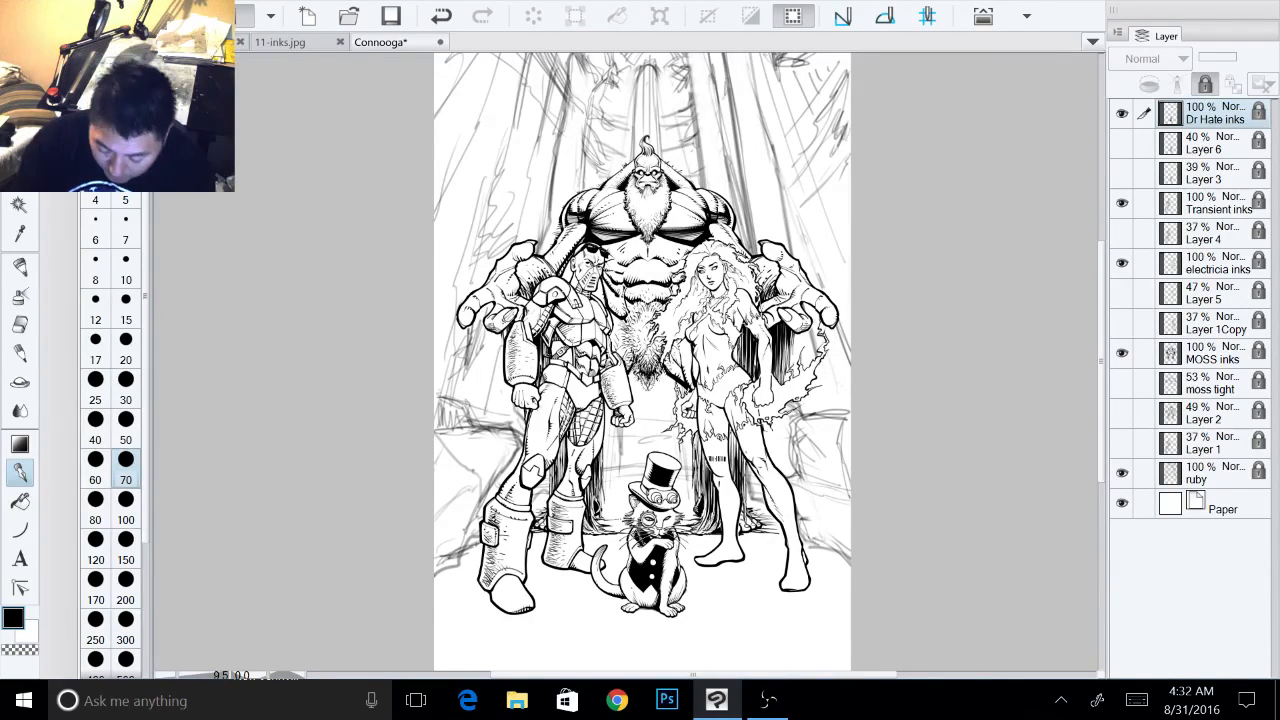
# - Switch to the 10-inks comic page, examine its panels up close, and close the document
pyautogui.click(196, 42)
pyautogui.moveTo(529, 311); pyautogui.dragTo(672, 362)
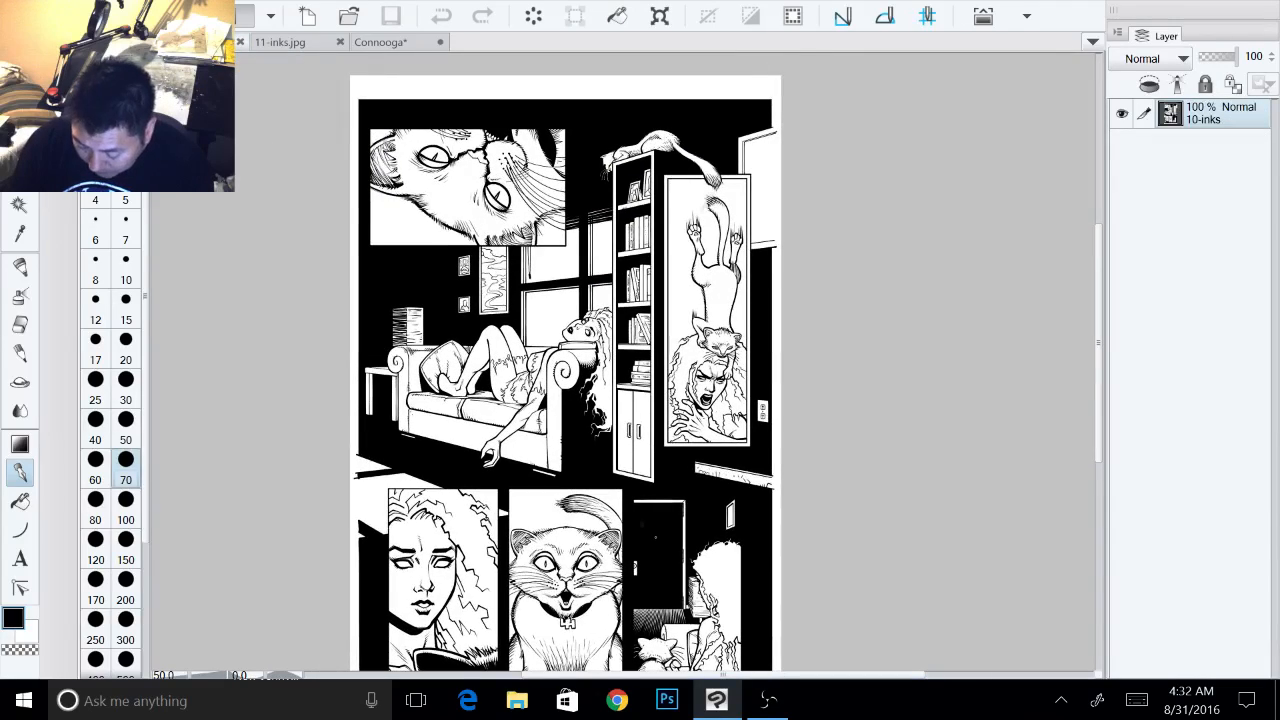
pyautogui.scroll(2, 672, 362)
pyautogui.moveTo(686, 310); pyautogui.dragTo(780, 395)
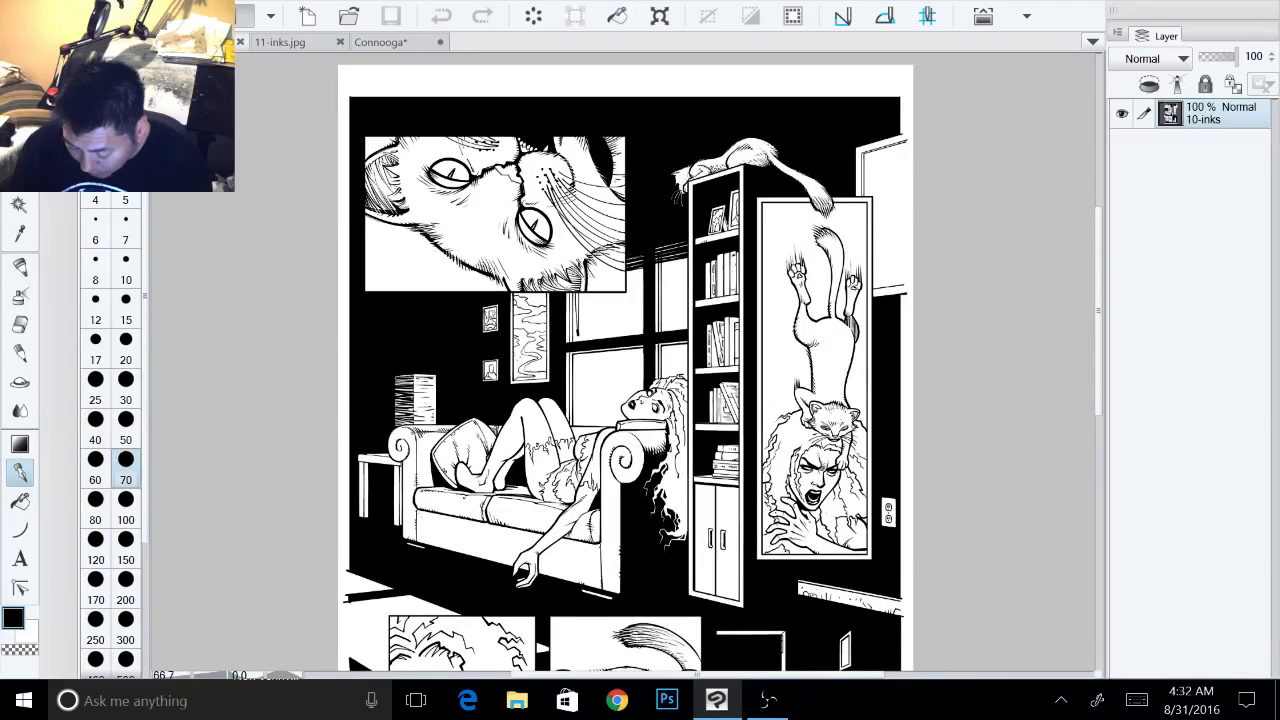
pyautogui.moveTo(643, 320); pyautogui.dragTo(672, 332)
pyautogui.scroll(2, 672, 362)
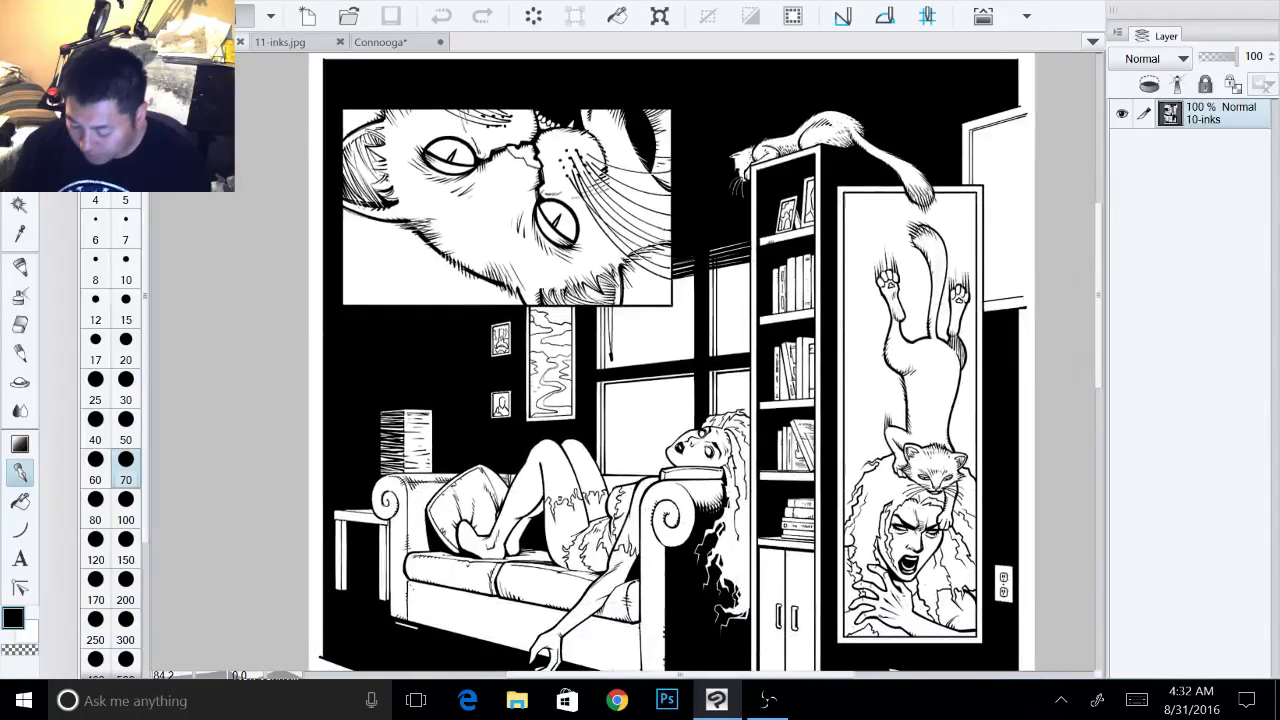
pyautogui.scroll(3, 780, 316)
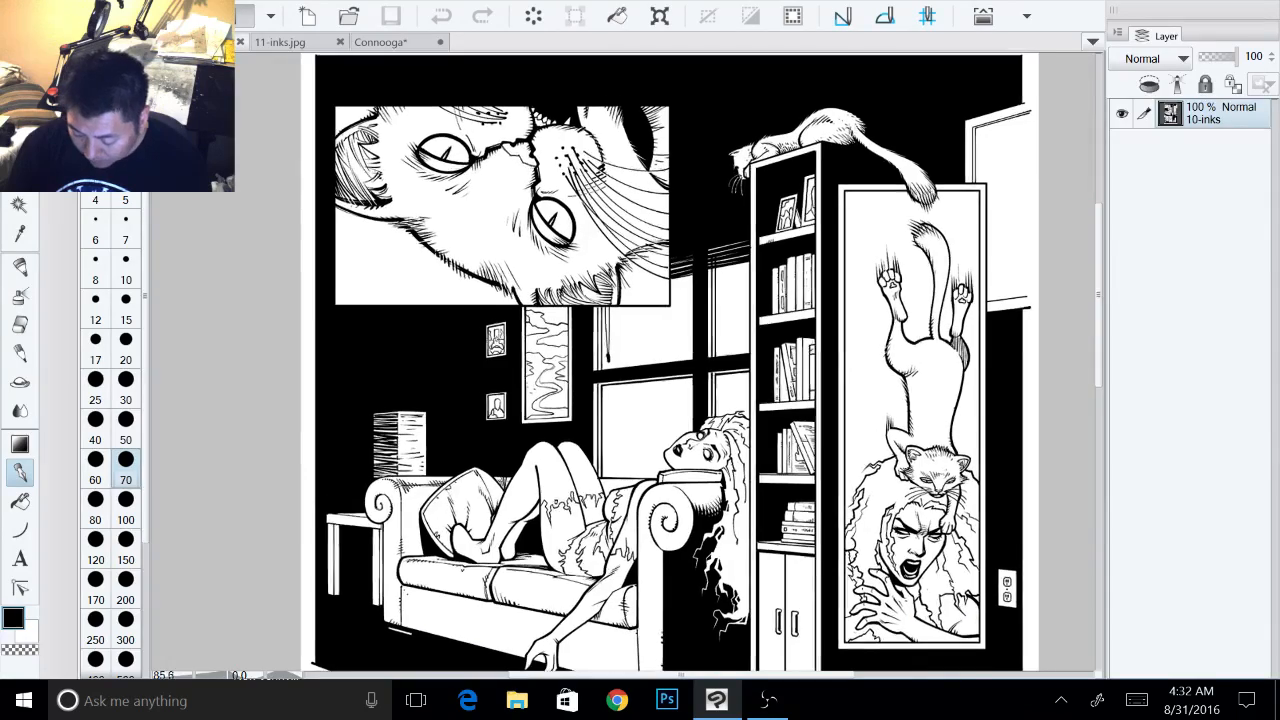
pyautogui.moveTo(620, 300); pyautogui.dragTo(804, 498)
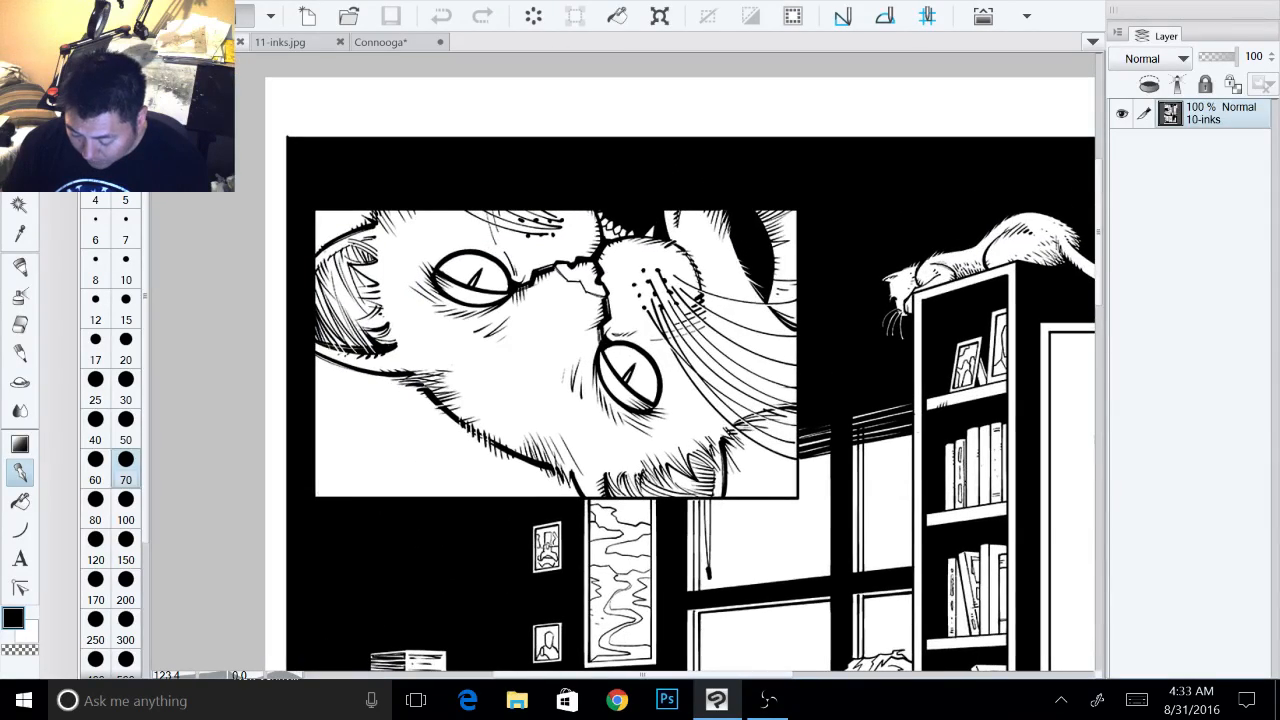
pyautogui.moveTo(680, 420); pyautogui.dragTo(632, 314)
pyautogui.moveTo(680, 420); pyautogui.dragTo(620, 280)
pyautogui.moveTo(660, 400); pyautogui.dragTo(514, 214)
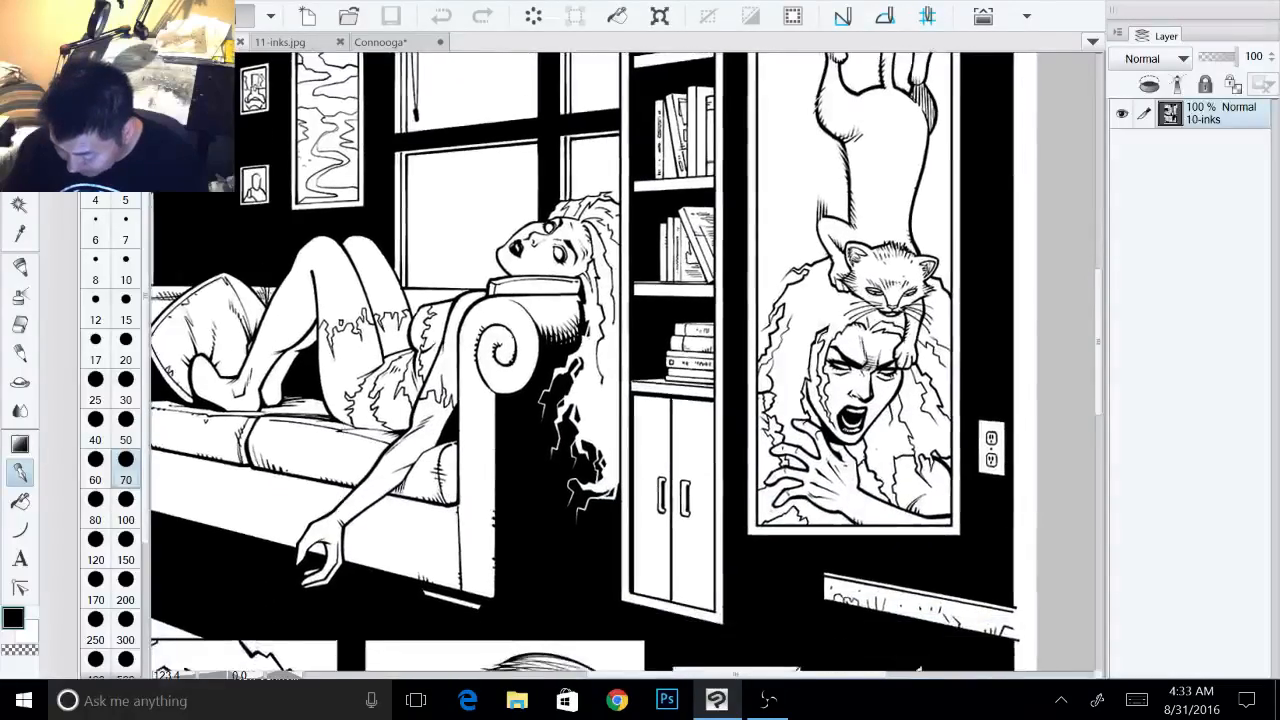
pyautogui.moveTo(600, 560); pyautogui.dragTo(771, 48)
pyautogui.moveTo(700, 400); pyautogui.dragTo(741, 420)
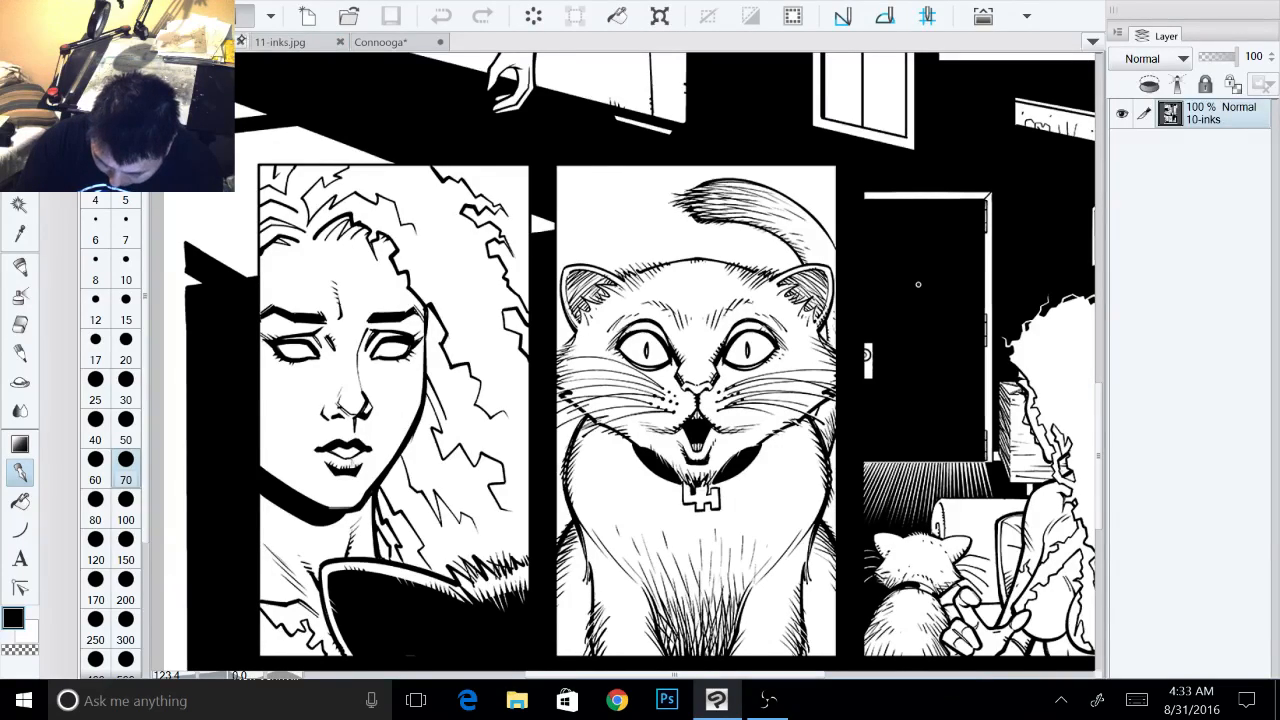
pyautogui.click(240, 42)
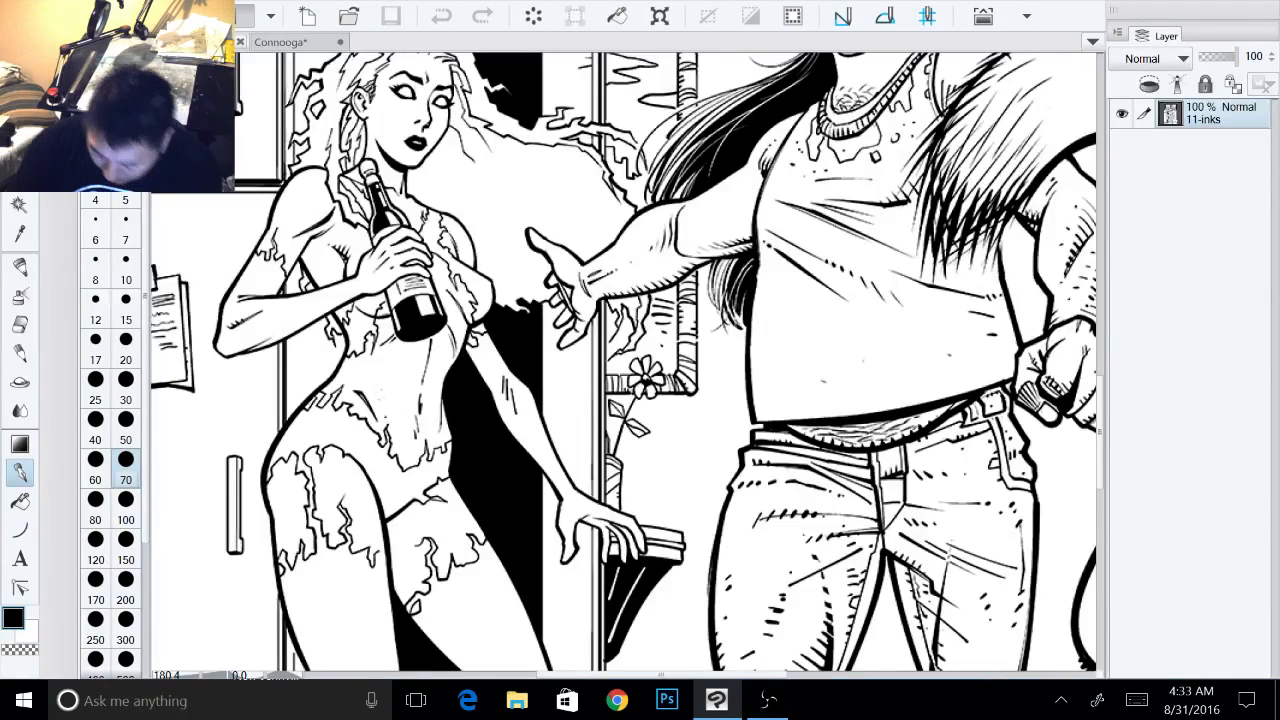
# - Examine the panels of the 11-inks comic page from its upper row to the floor area and close it
pyautogui.moveTo(852, 178); pyautogui.dragTo(824, 382)
pyautogui.scroll(-5, 824, 382)
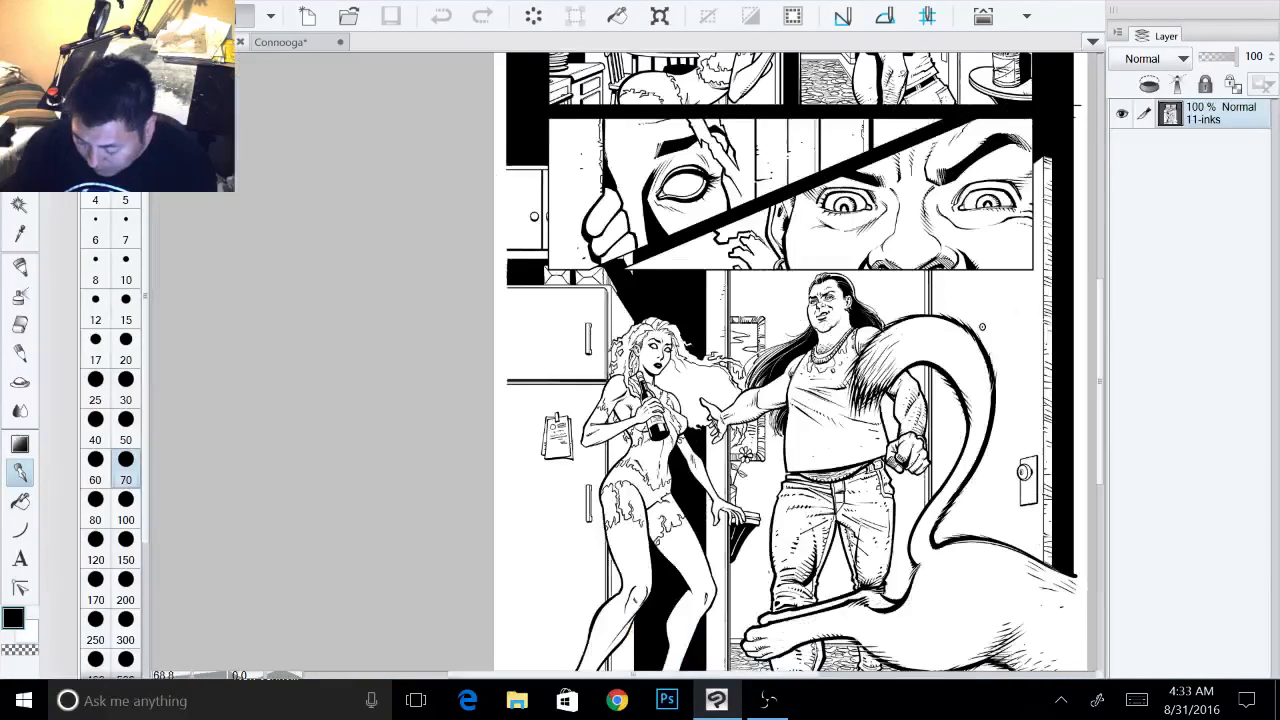
pyautogui.moveTo(792, 291); pyautogui.dragTo(570, 503)
pyautogui.moveTo(706, 167); pyautogui.dragTo(714, 221)
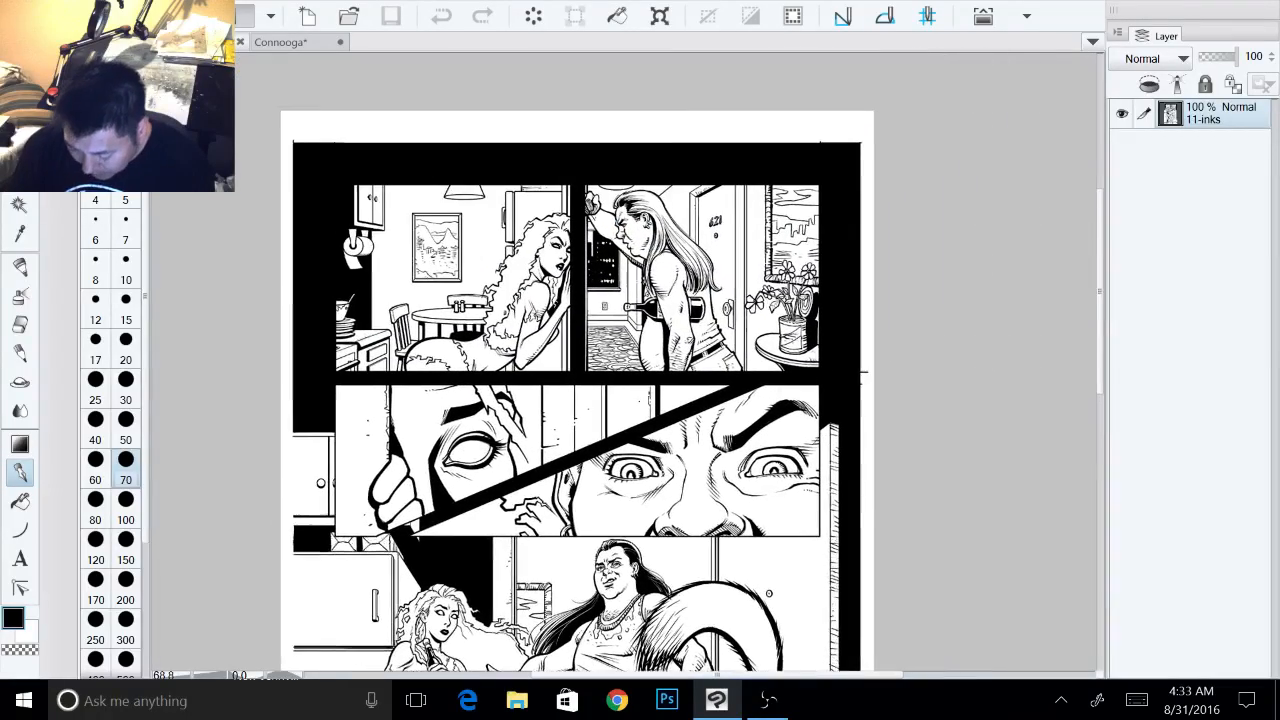
pyautogui.scroll(5, 792, 352)
pyautogui.moveTo(792, 352); pyautogui.dragTo(1009, 485)
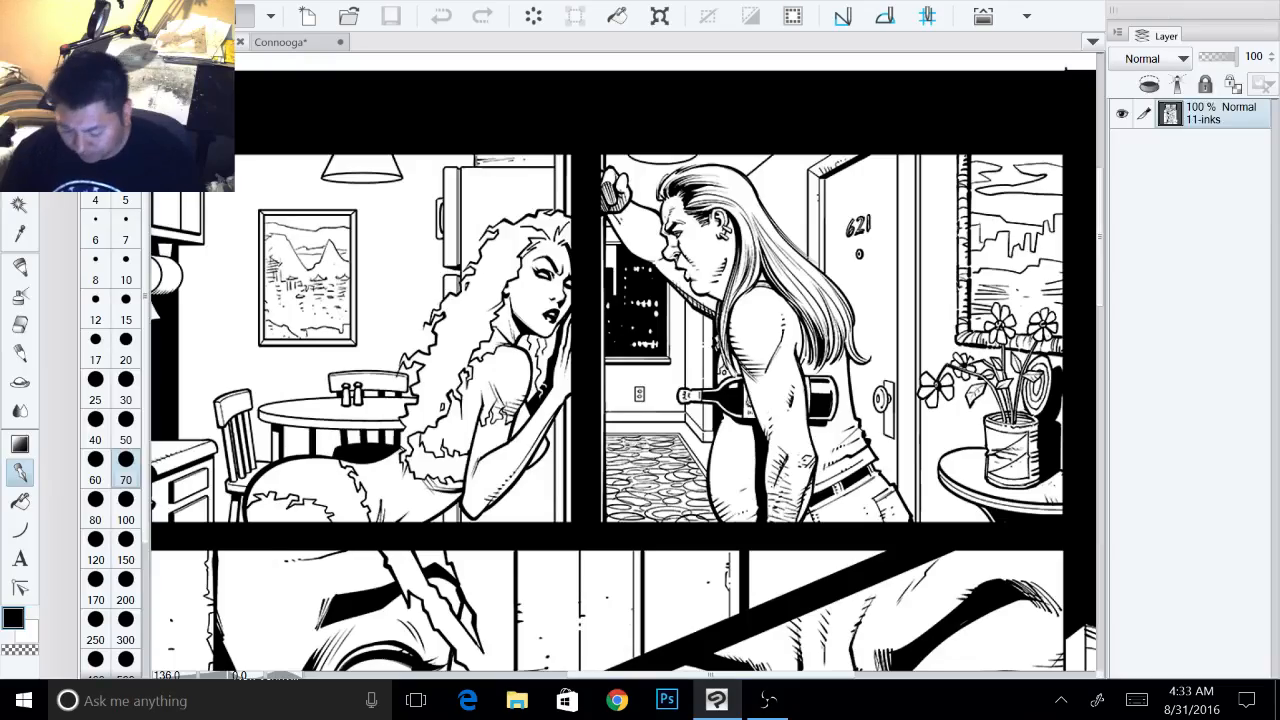
pyautogui.moveTo(780, 560); pyautogui.dragTo(801, 143)
pyautogui.moveTo(983, 544); pyautogui.dragTo(970, 111)
pyautogui.moveTo(720, 540); pyautogui.dragTo(687, 161)
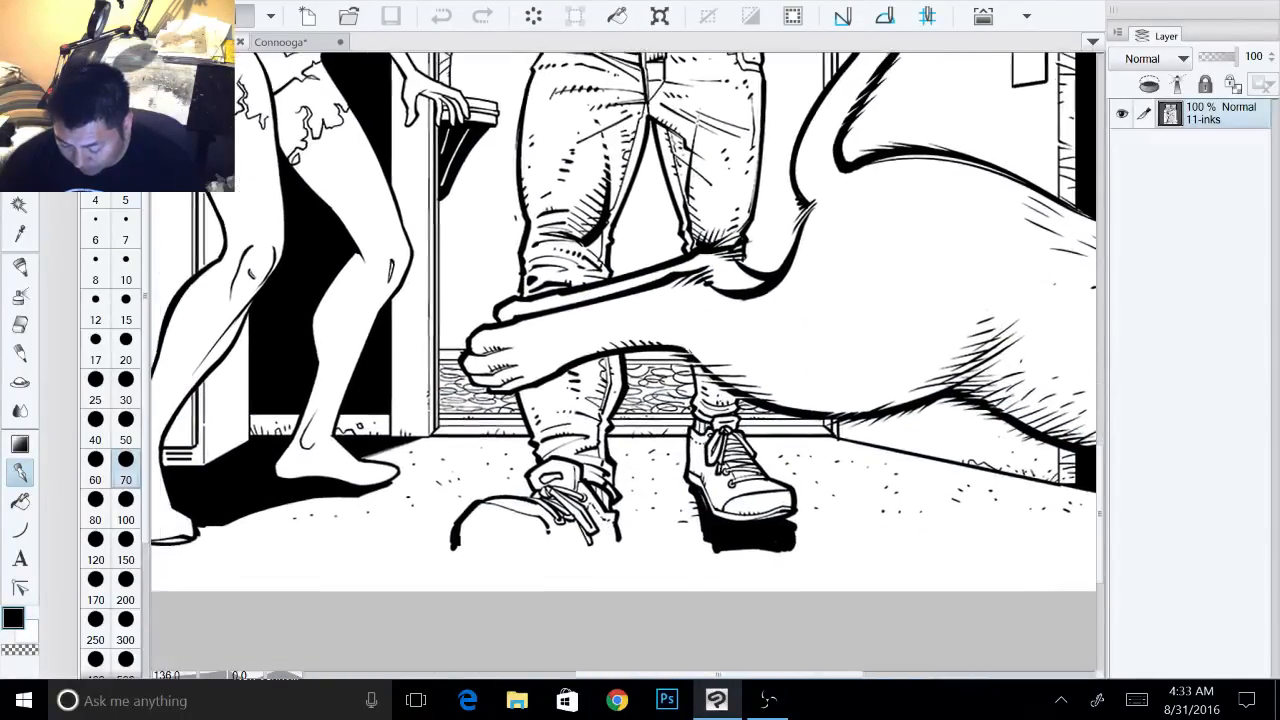
pyautogui.scroll(-1, 949, 353)
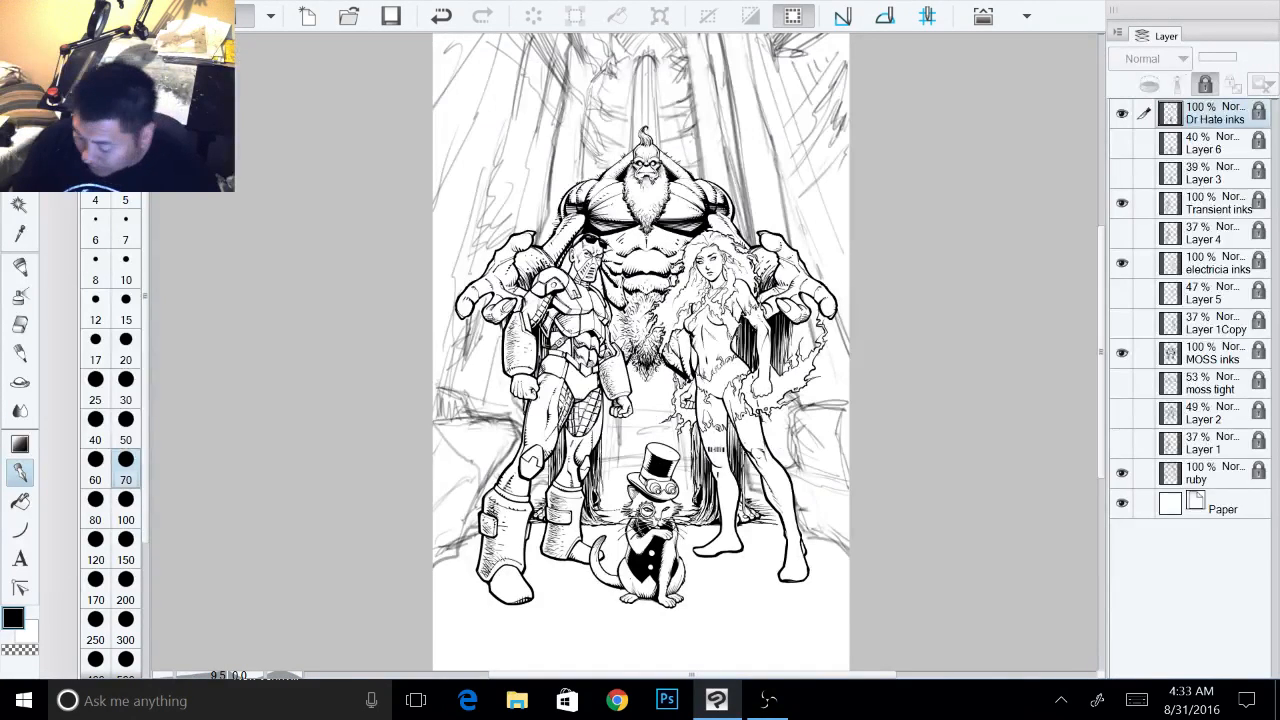
# - Export the illustration as a layered Photoshop Document named Connooga into the "ready for Photoshop" folder
pyautogui.click(244, 16)
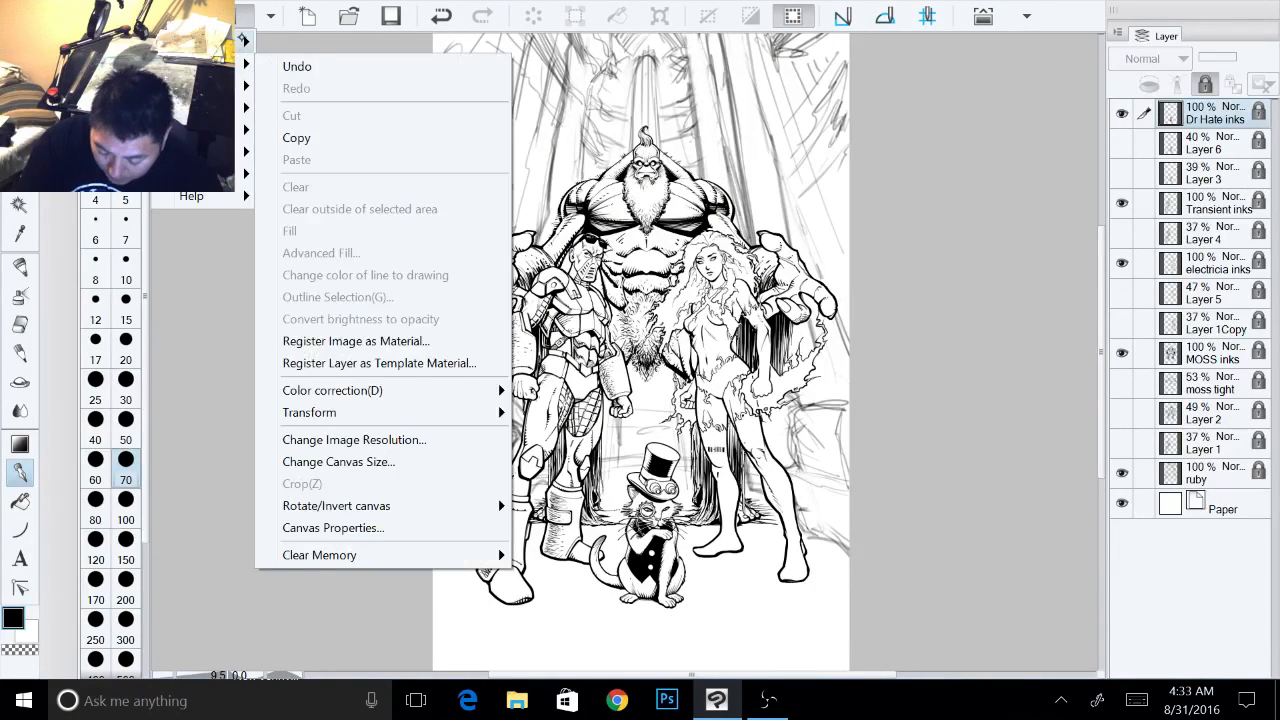
pyautogui.moveTo(252, 44)
pyautogui.moveTo(428, 182)
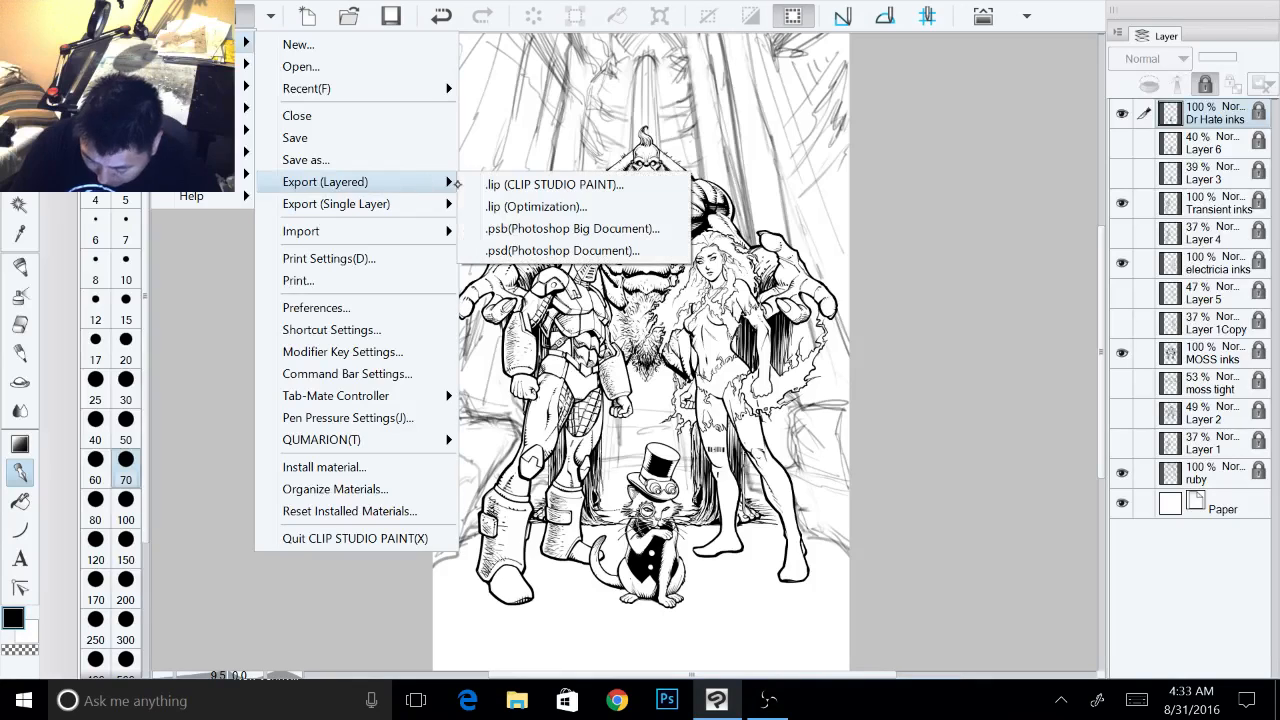
pyautogui.click(630, 250)
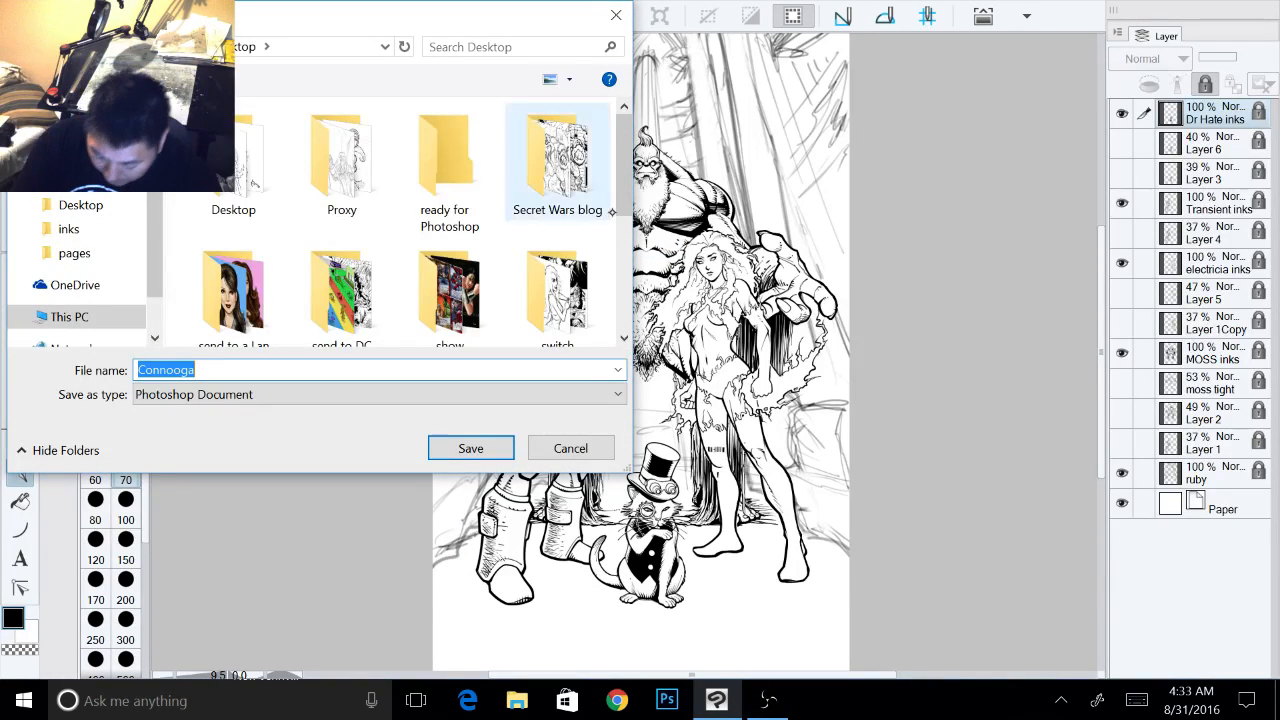
pyautogui.doubleClick(445, 167)
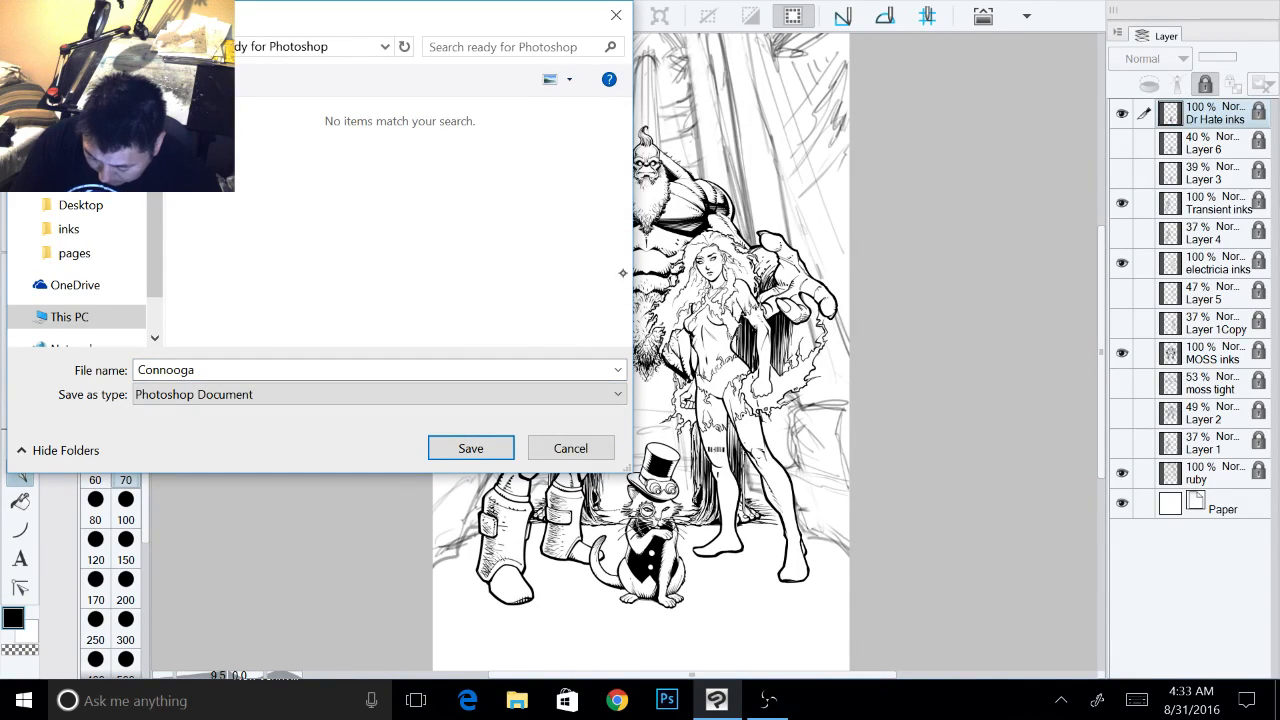
pyautogui.click(492, 447)
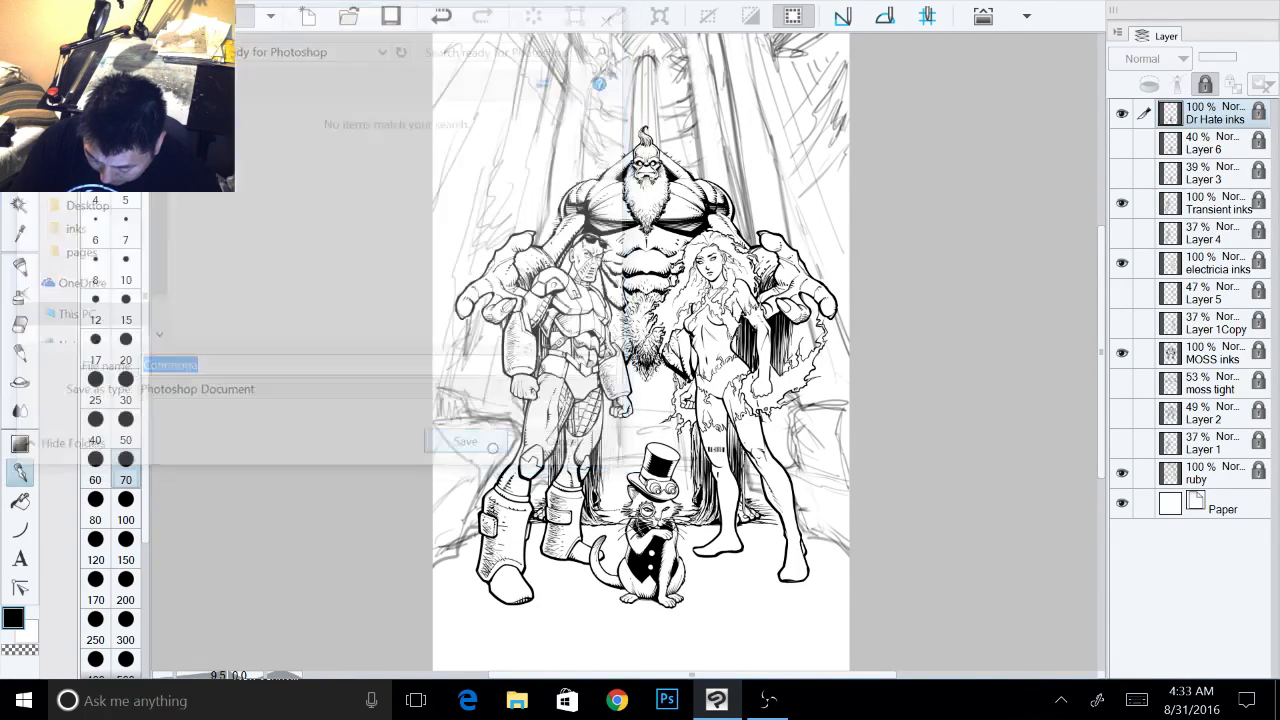
pyautogui.click(834, 256)
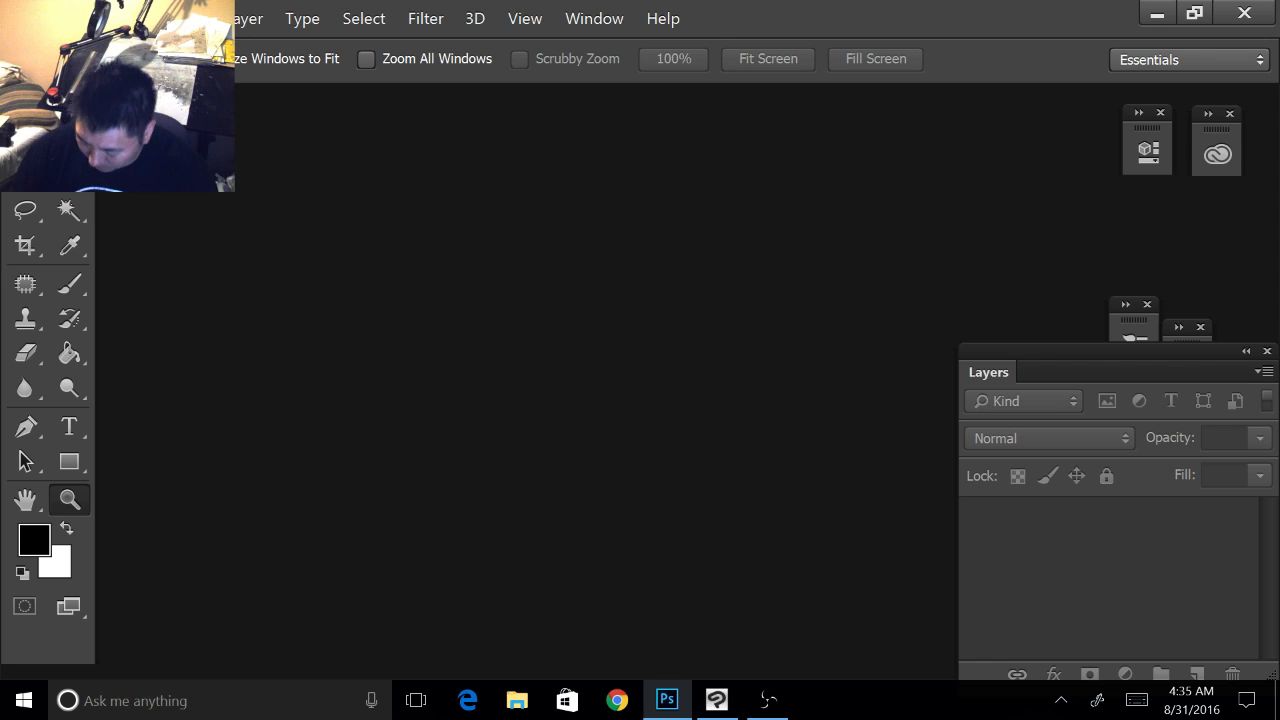
# - Switch to Clip Studio Paint and close it, saving the changes to the Connooga illustration
pyautogui.moveTo(716, 700)
pyautogui.click(717, 620)
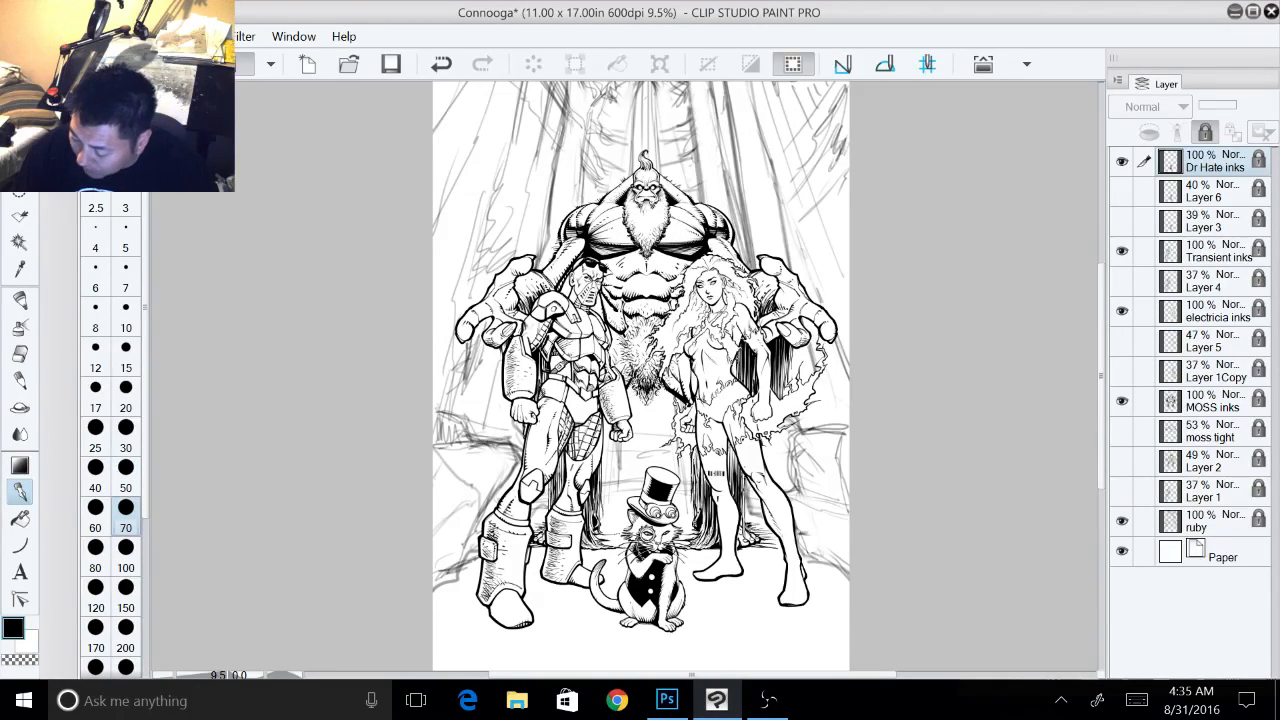
pyautogui.click(1271, 12)
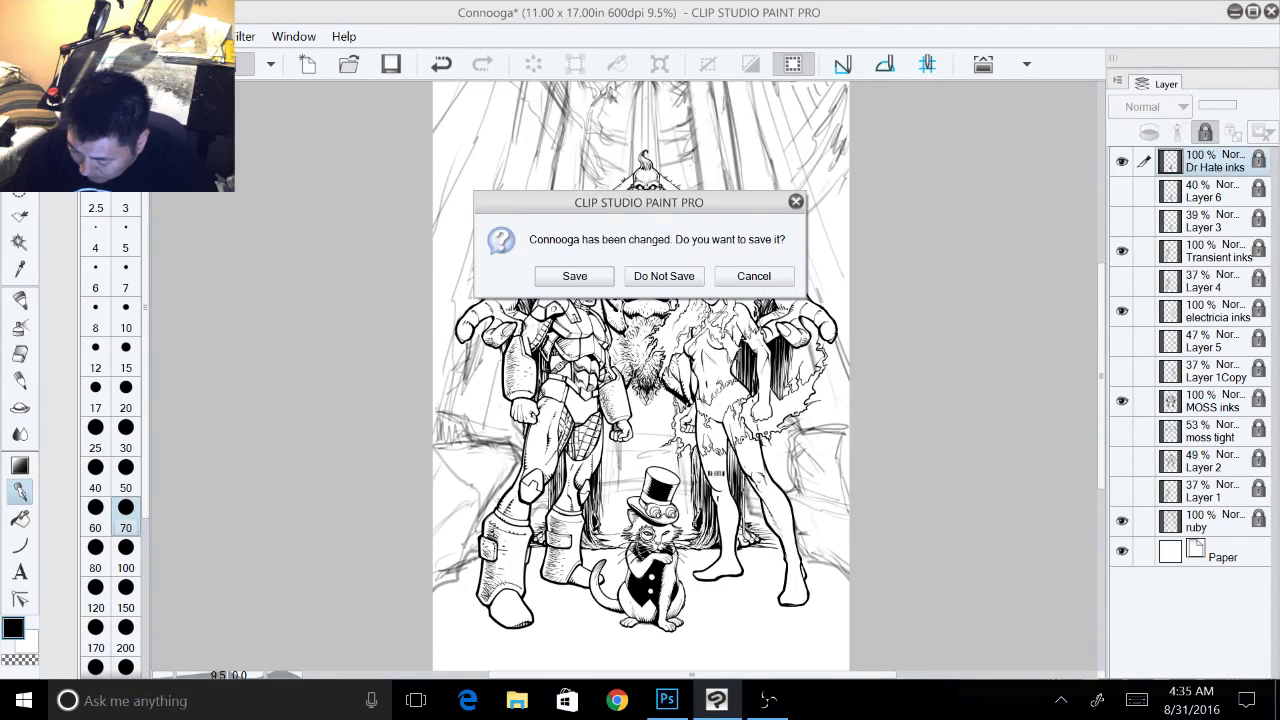
pyautogui.click(578, 276)
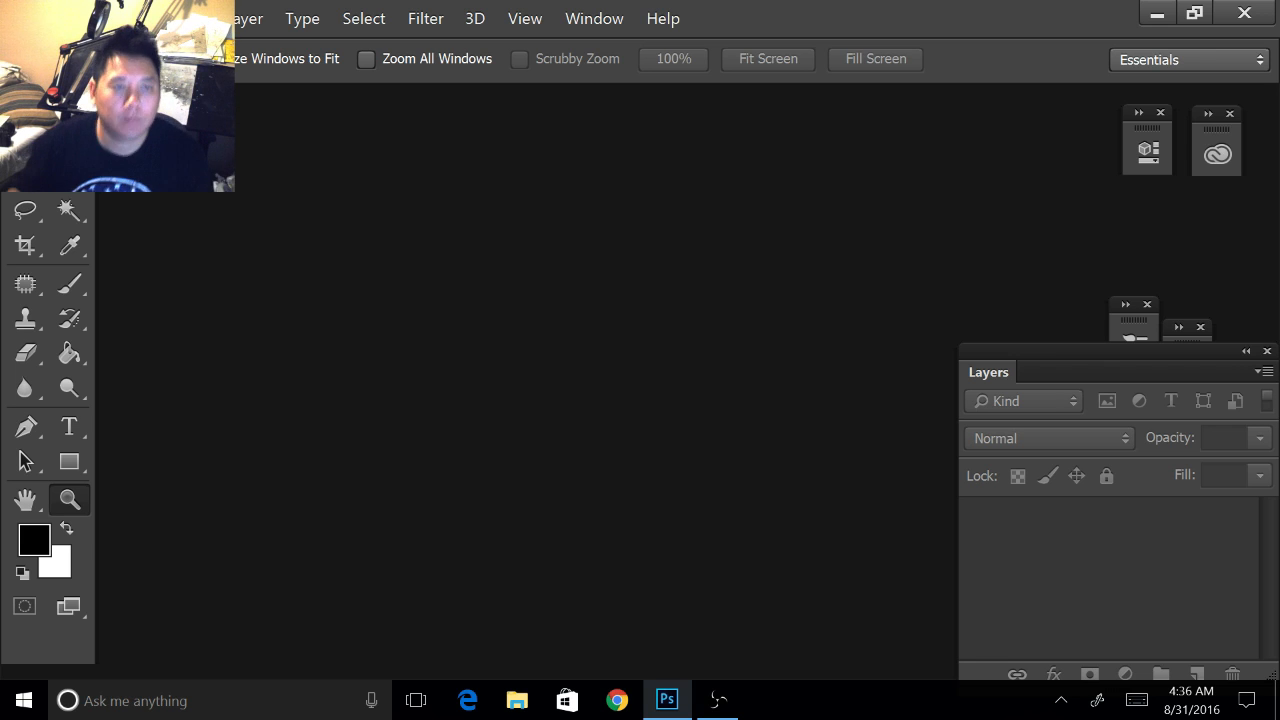
# - Open the exported Connooga Photoshop document from the "ready for Photoshop" folder in Photoshop
pyautogui.click(71, 18)
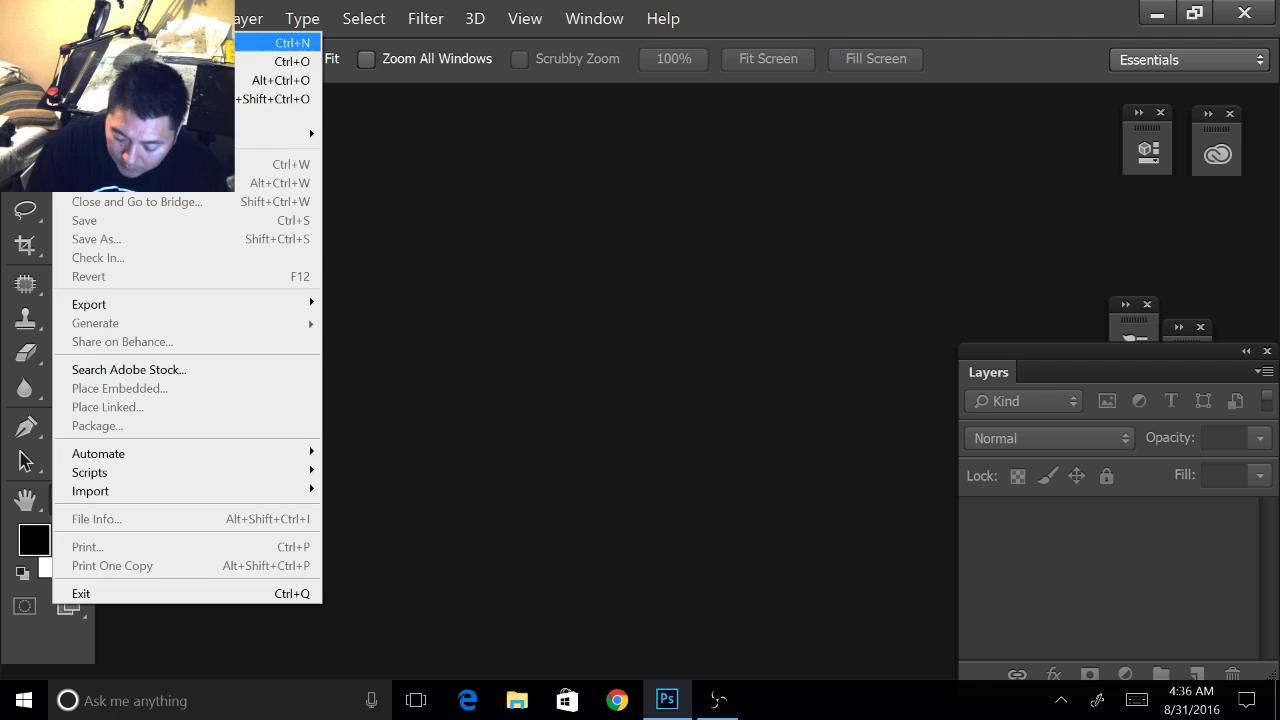
pyautogui.click(140, 60)
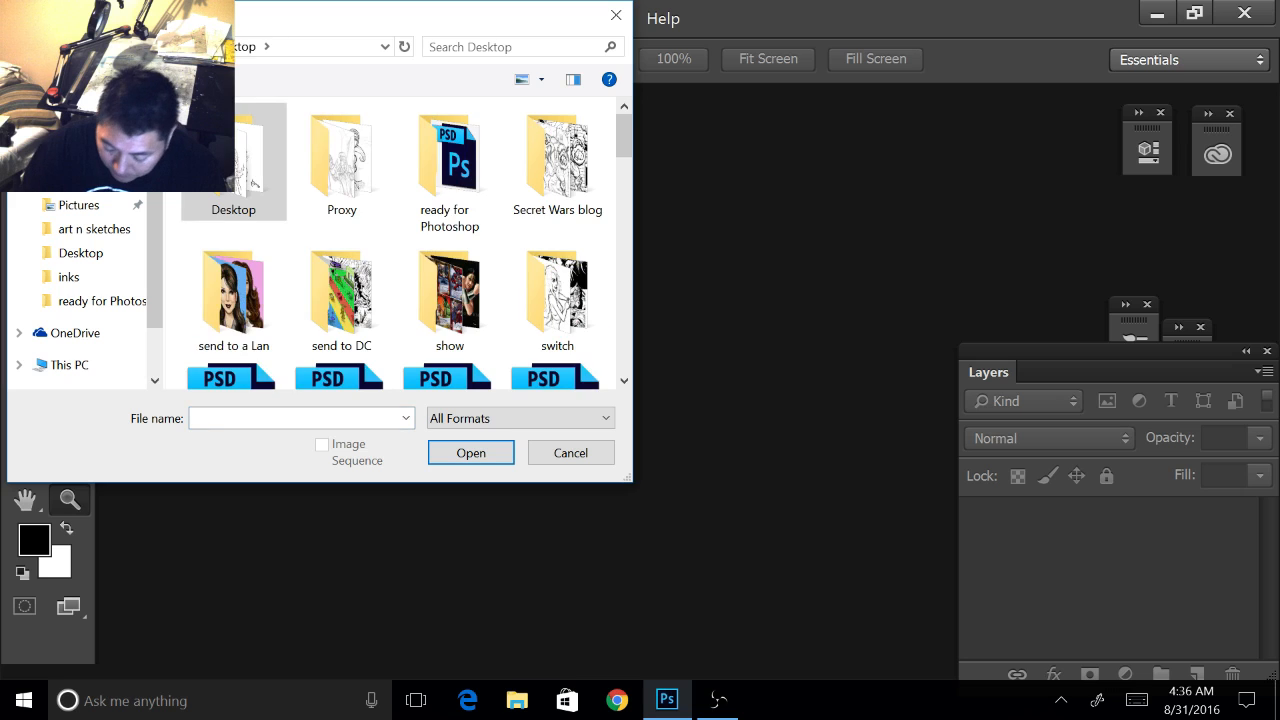
pyautogui.click(100, 300)
pyautogui.click(240, 160)
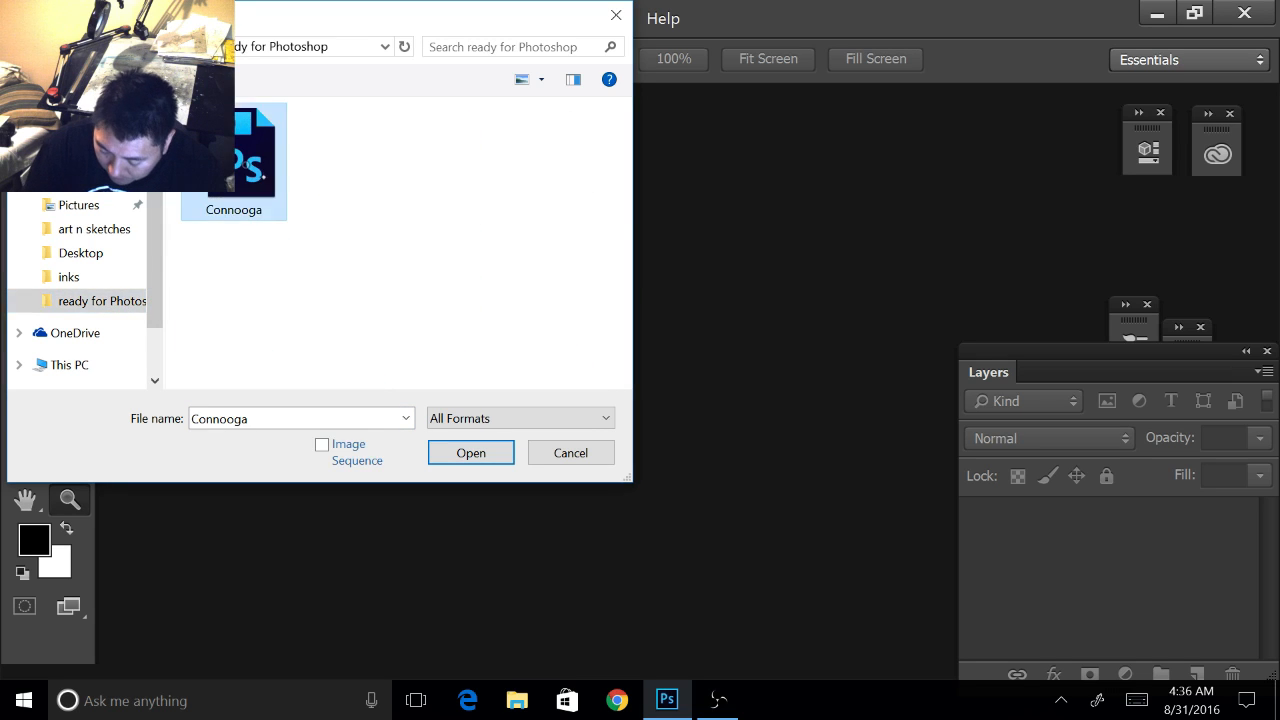
pyautogui.click(471, 453)
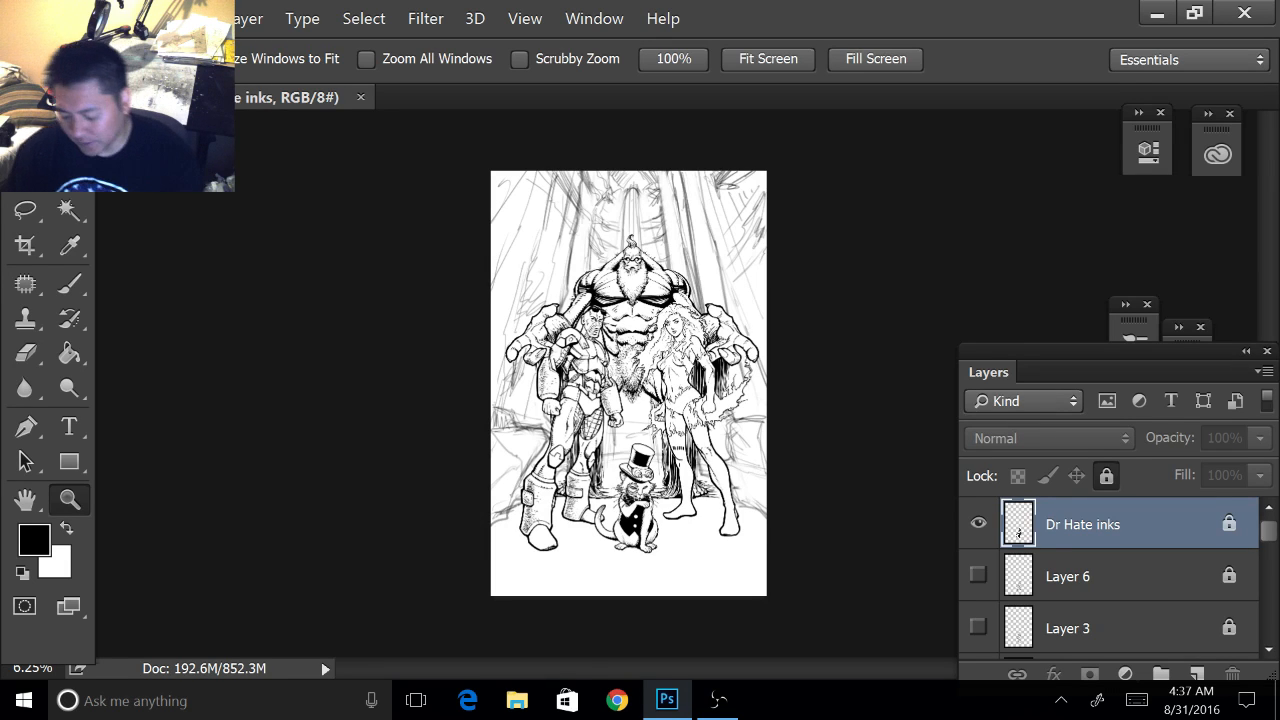
# - Examine the inked group figures up close and as a whole, using the full screen mode with menu bar
pyautogui.scroll(3, 671, 410)
pyautogui.moveTo(640, 380); pyautogui.dragTo(596, 434)
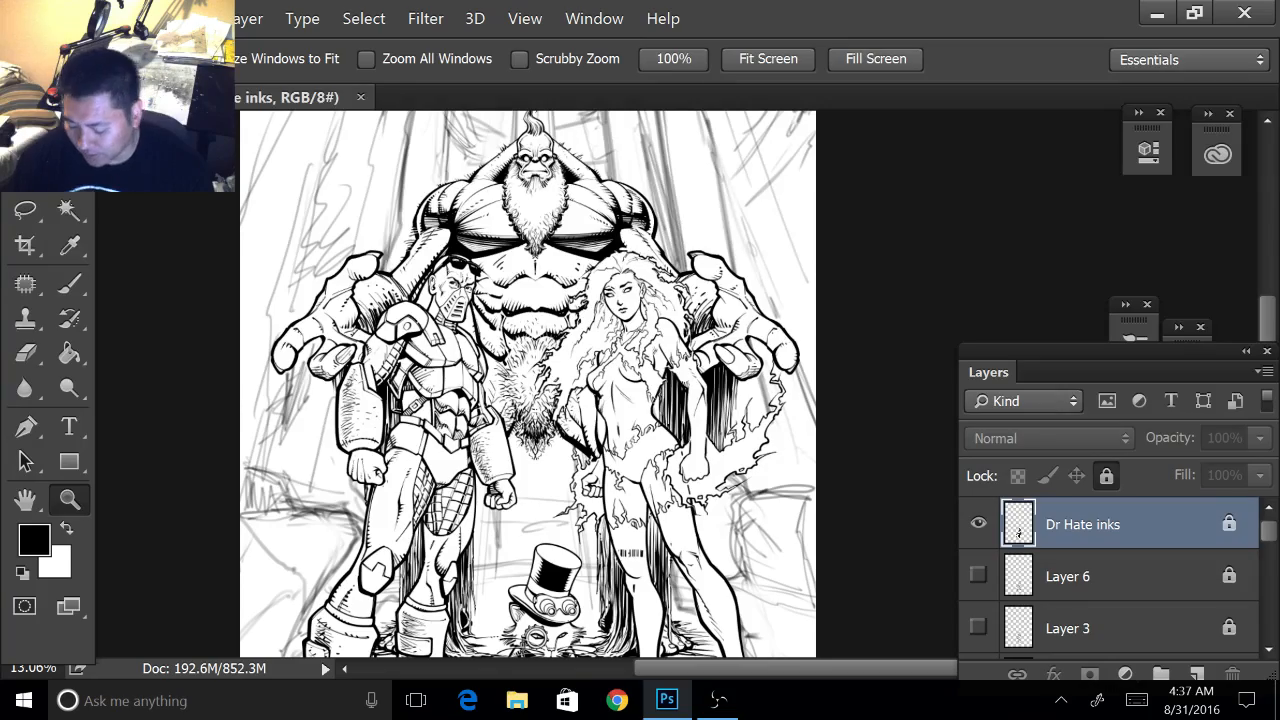
pyautogui.scroll(4, 430, 438)
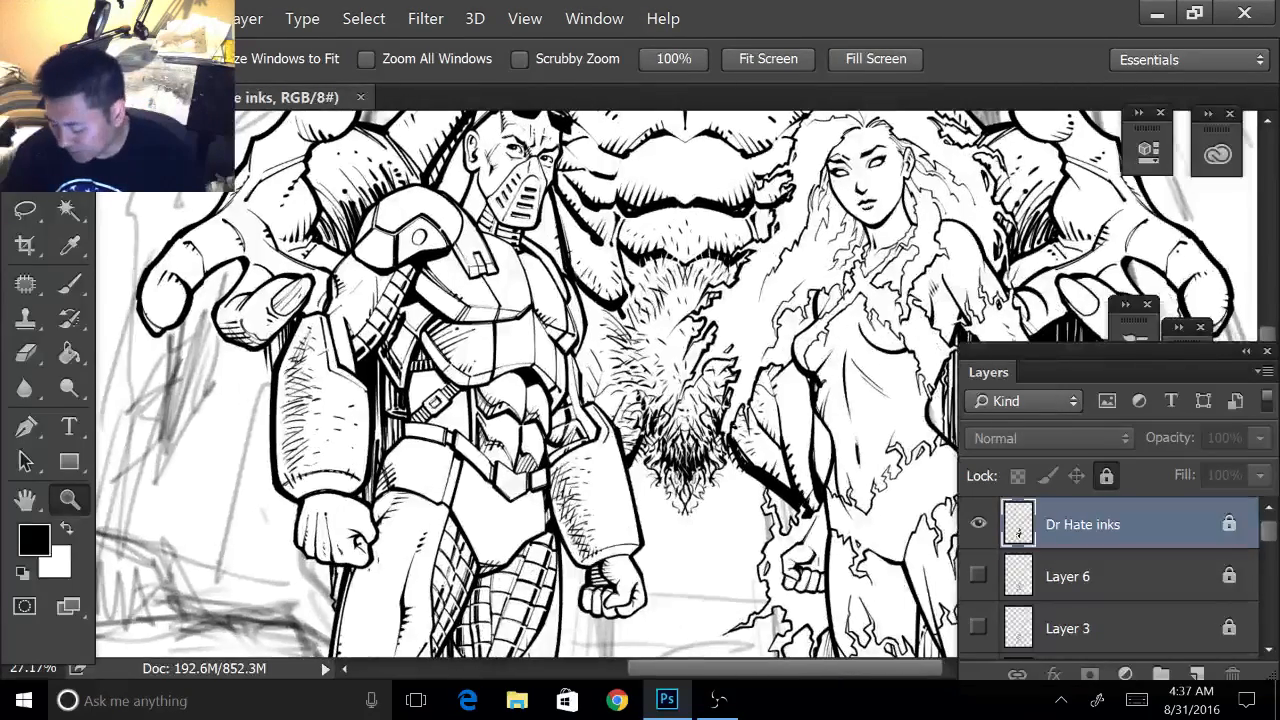
pyautogui.moveTo(600, 350); pyautogui.dragTo(608, 426)
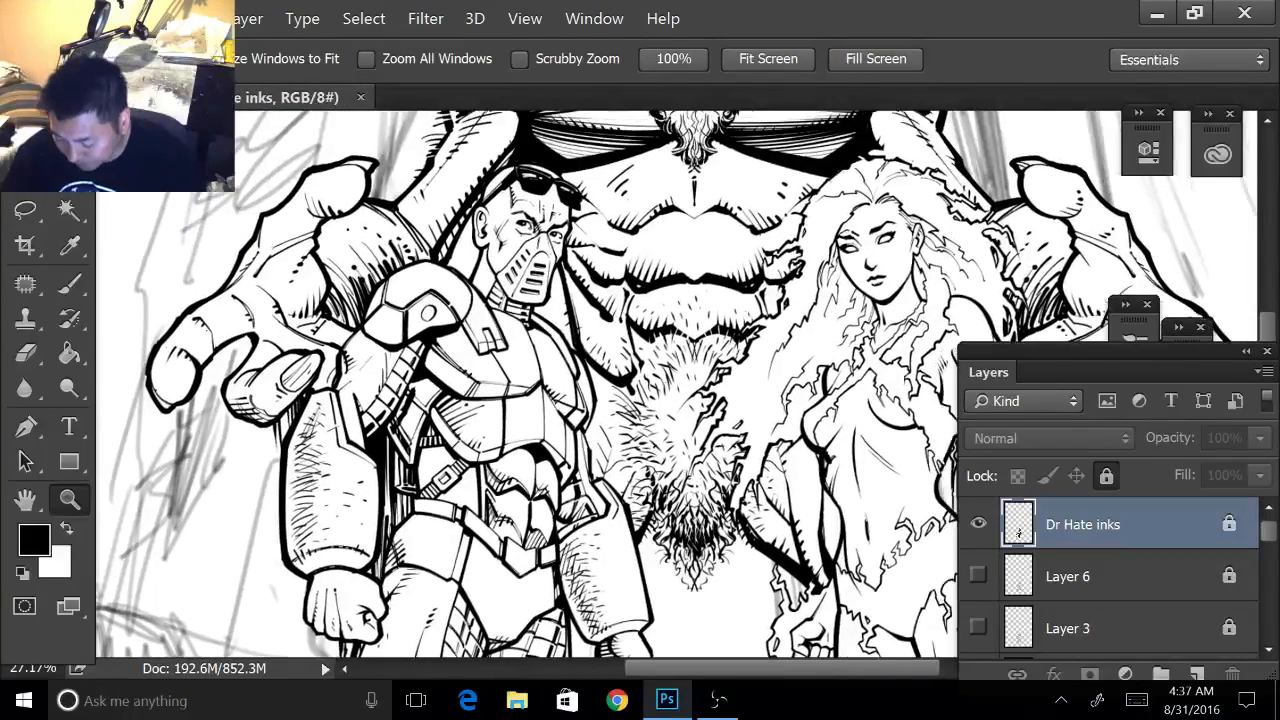
pyautogui.scroll(-4, 430, 438)
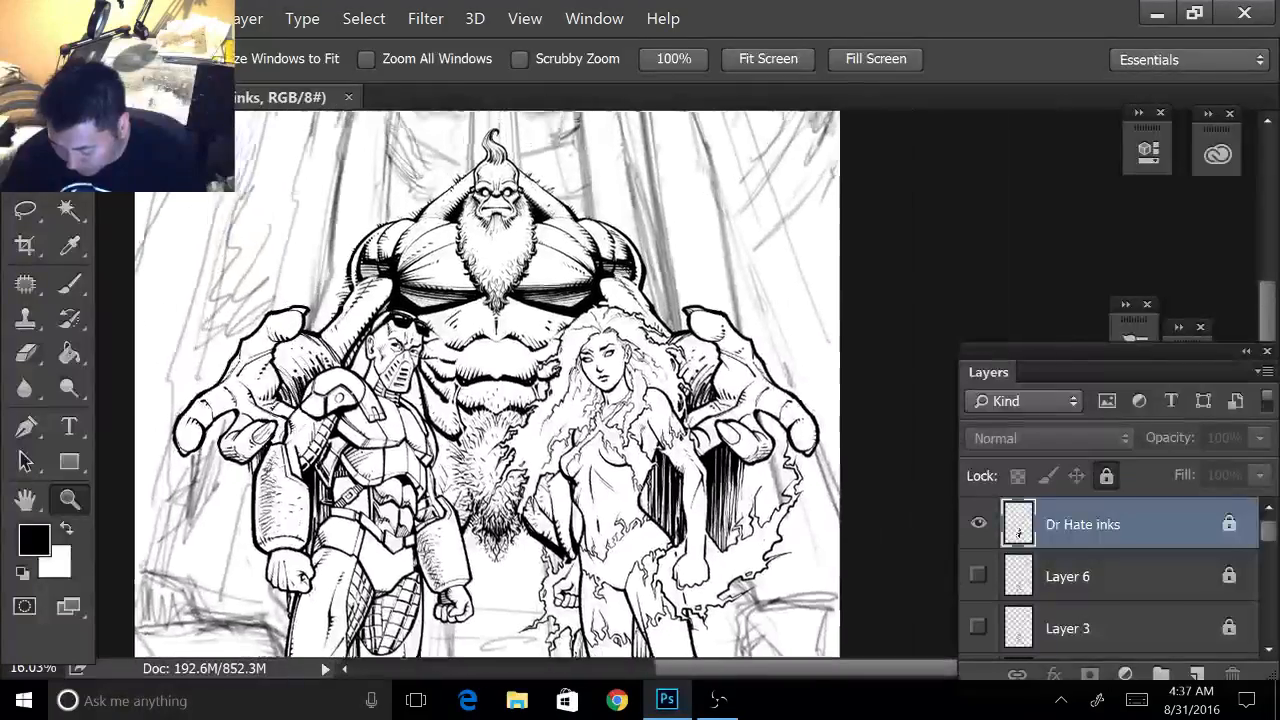
pyautogui.scroll(3, 358, 457)
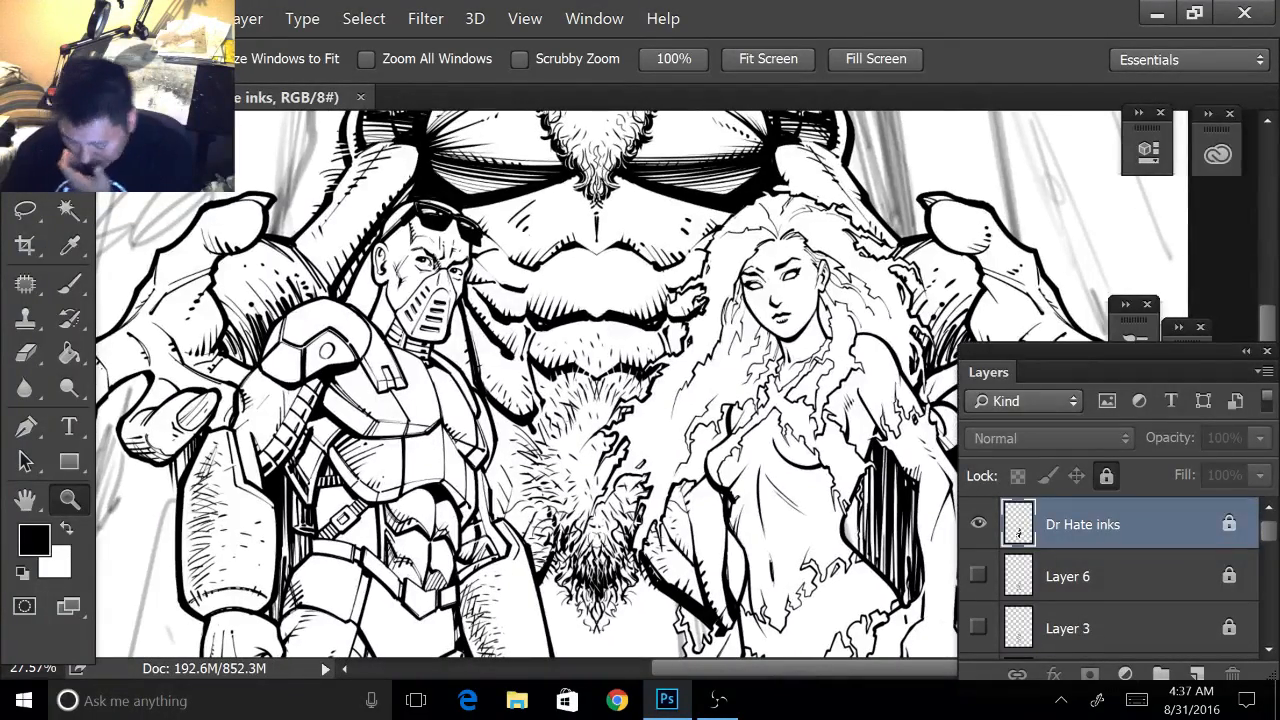
pyautogui.press('f')
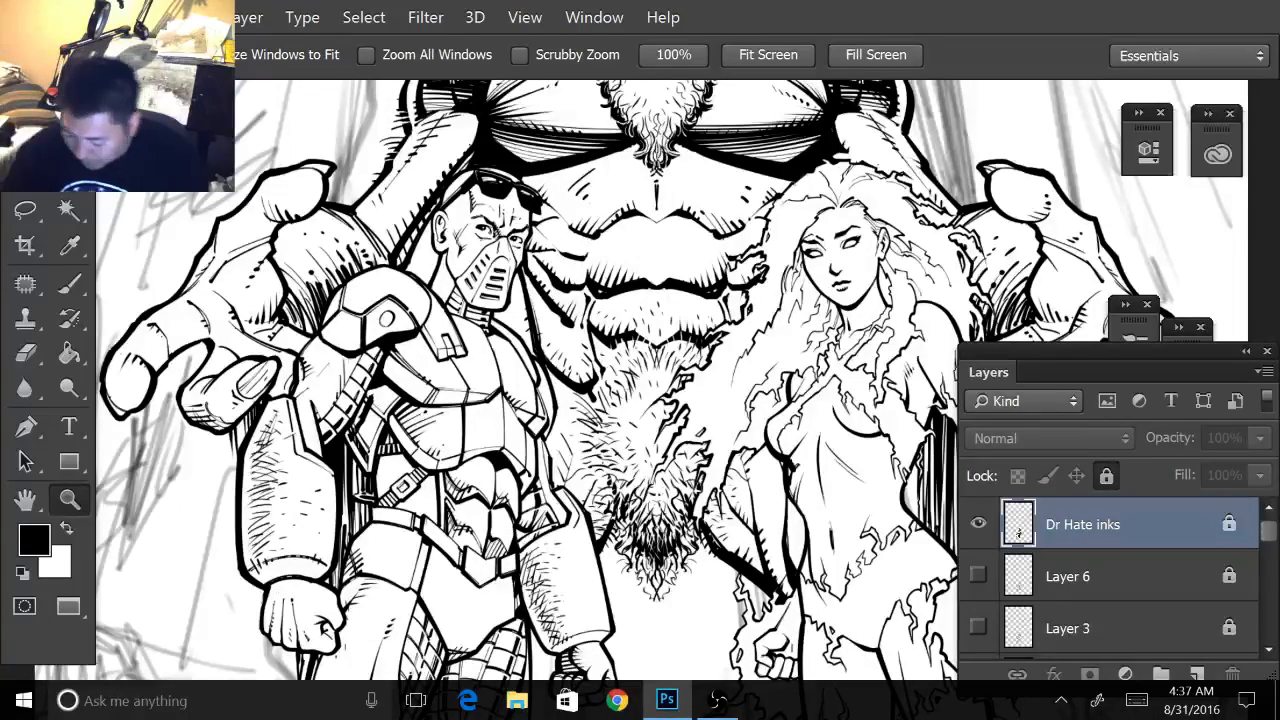
pyautogui.hotkey('ctrl', '0')
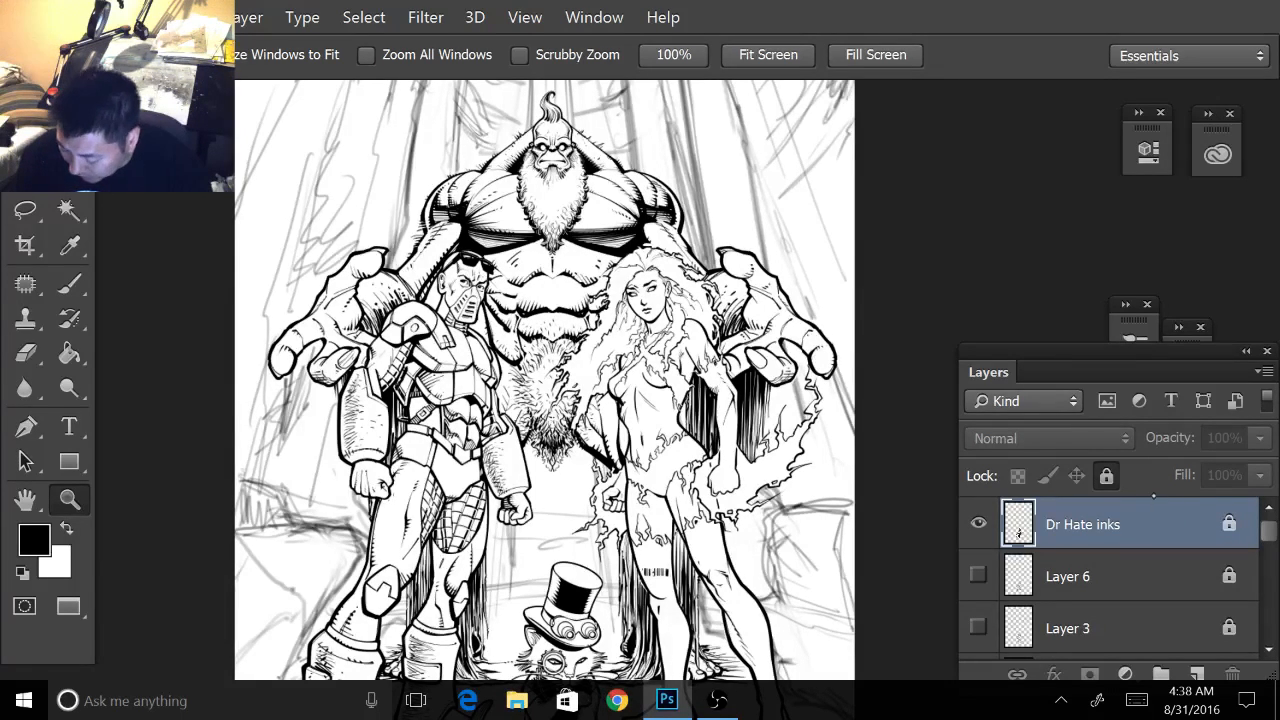
# - Hide the Dr Hate inks, Transient inks and electricia inks layers, leaving the MOSS inks figure shown
pyautogui.click(978, 523)
pyautogui.scroll(-2, 1258, 578)
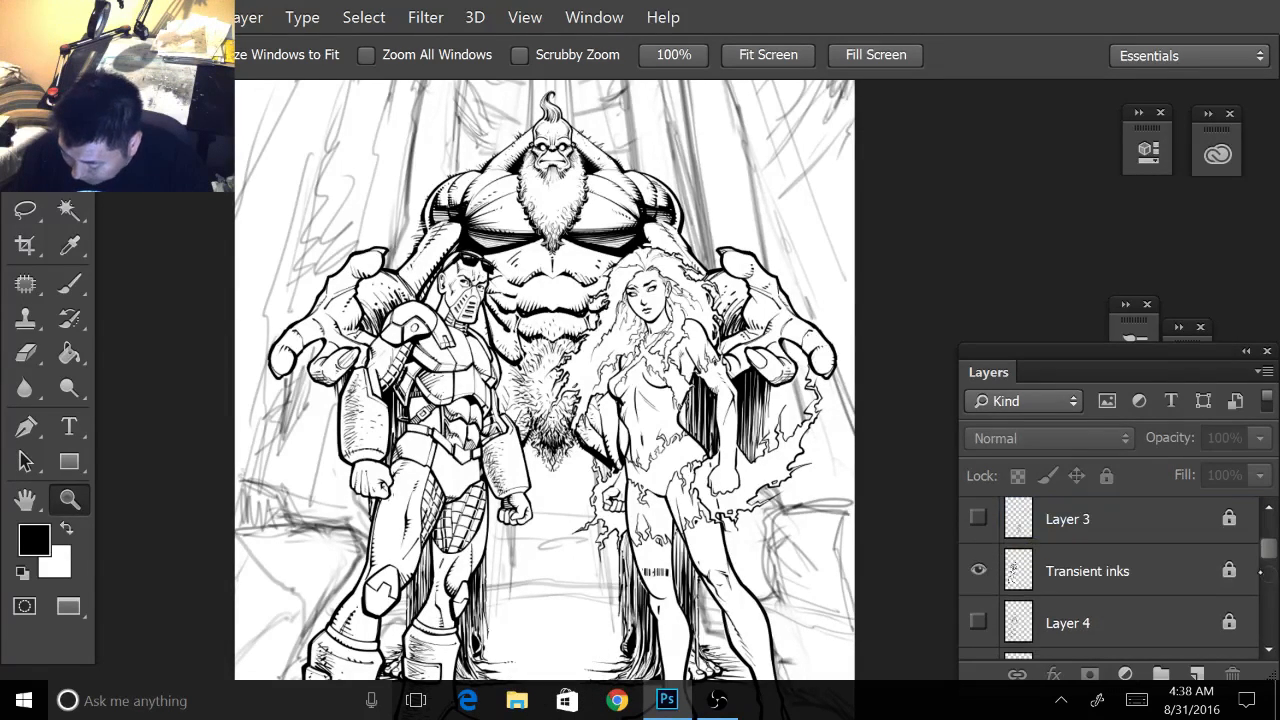
pyautogui.click(978, 571)
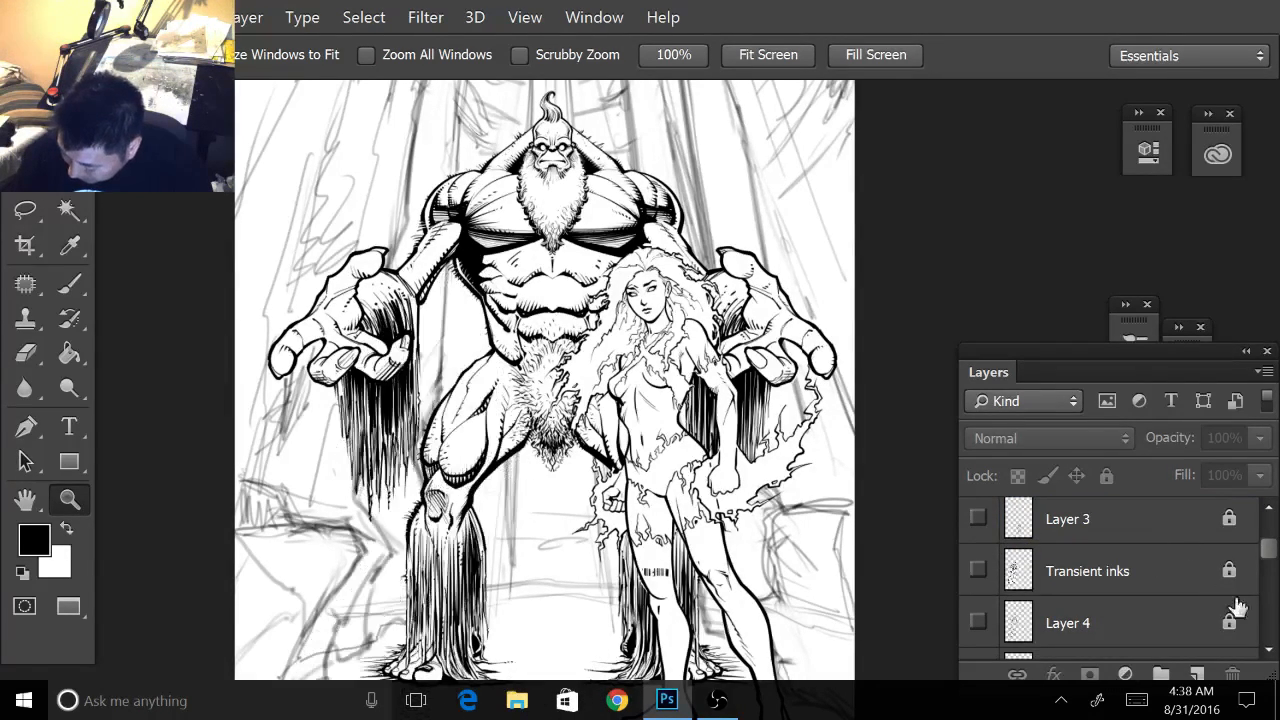
pyautogui.scroll(-2, 1238, 608)
pyautogui.scroll(-2, 1258, 610)
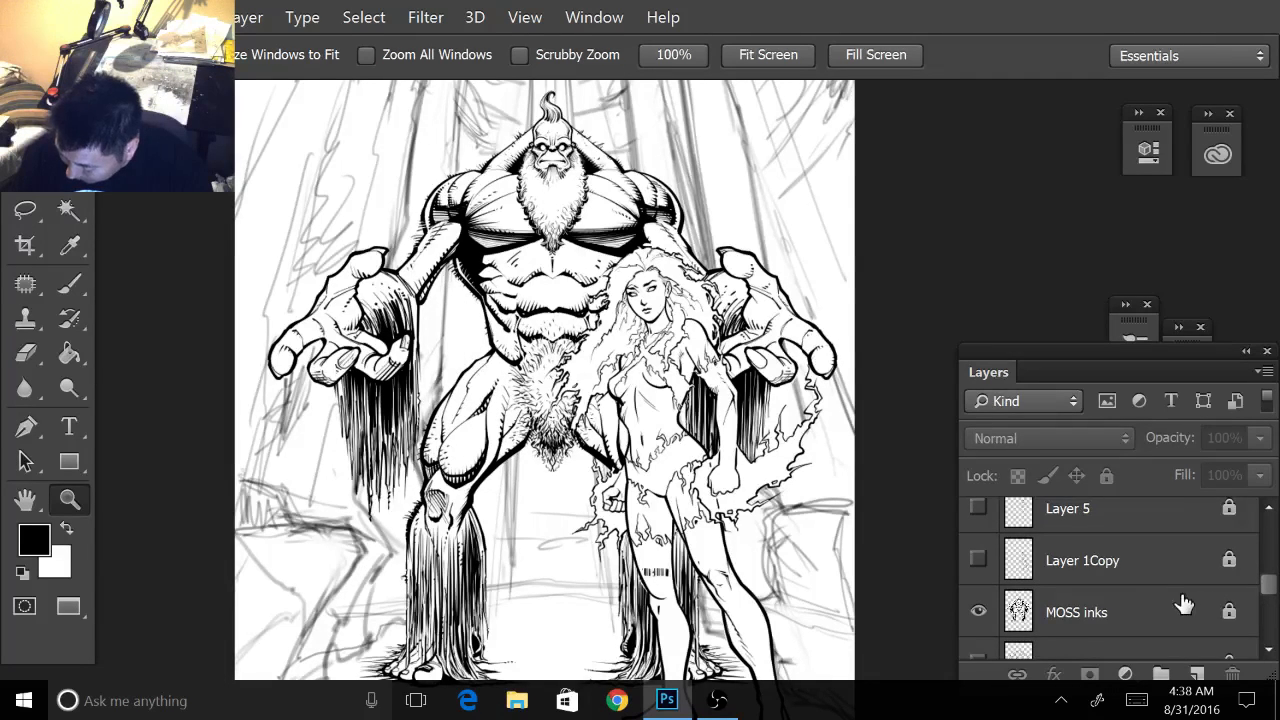
pyautogui.scroll(6, 1268, 588)
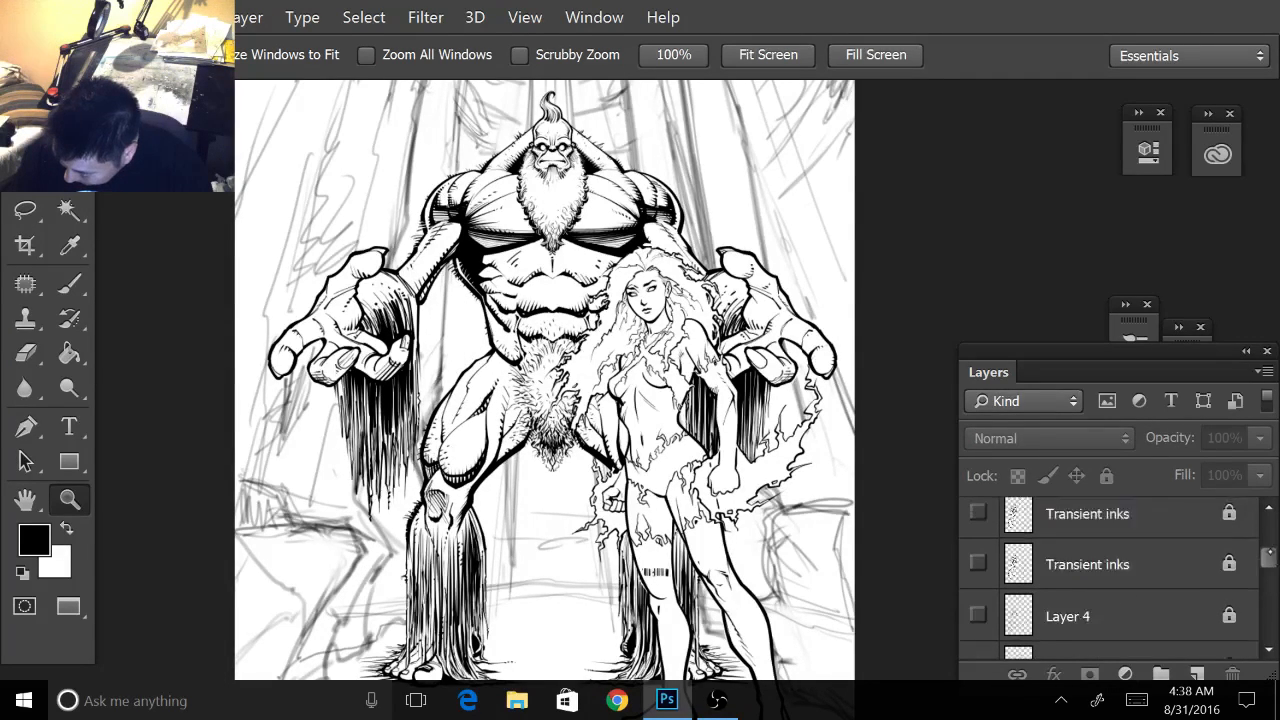
pyautogui.scroll(-5, 1088, 527)
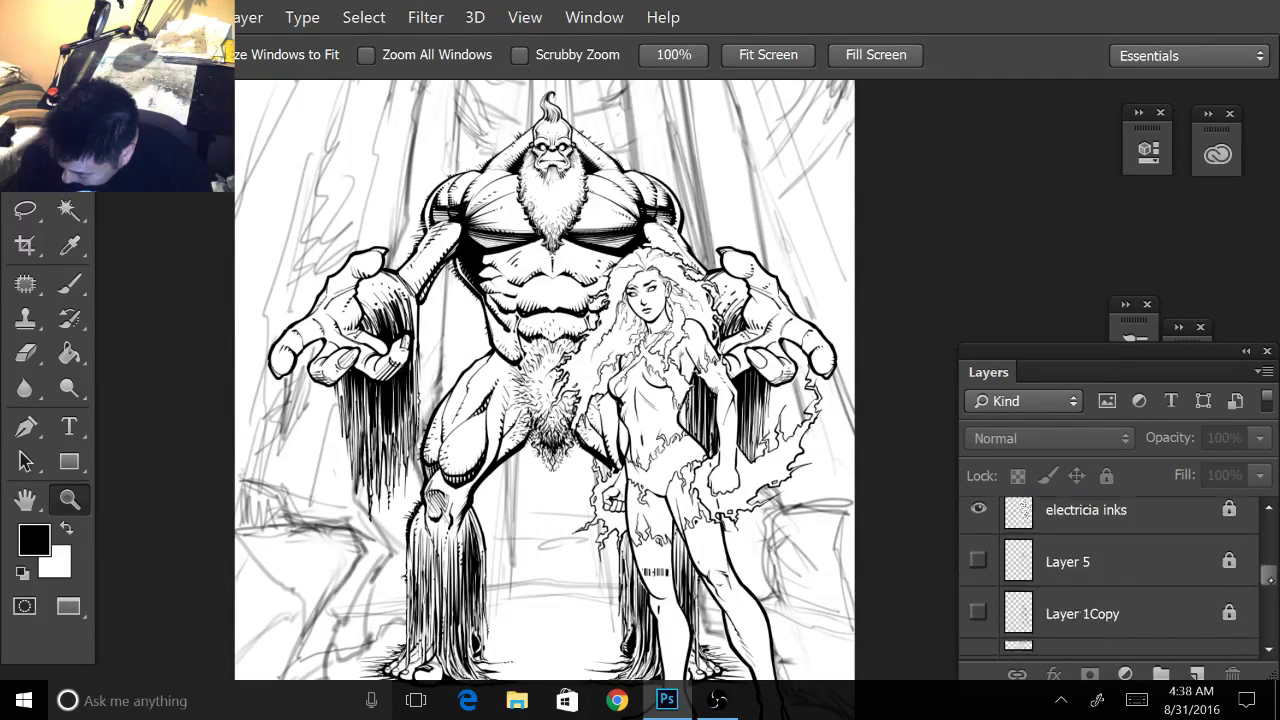
pyautogui.click(978, 526)
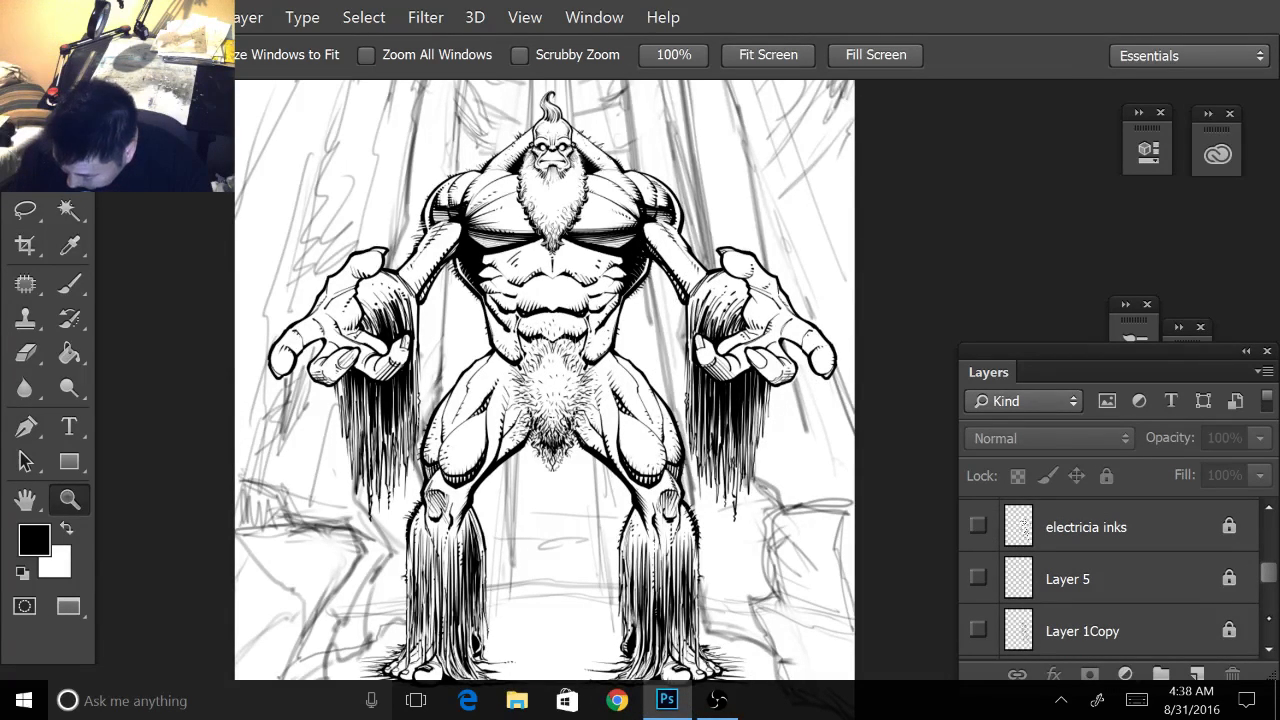
# - Add a new layer directly below the MOSS inks layer and name it flats
pyautogui.scroll(-5, 1108, 537)
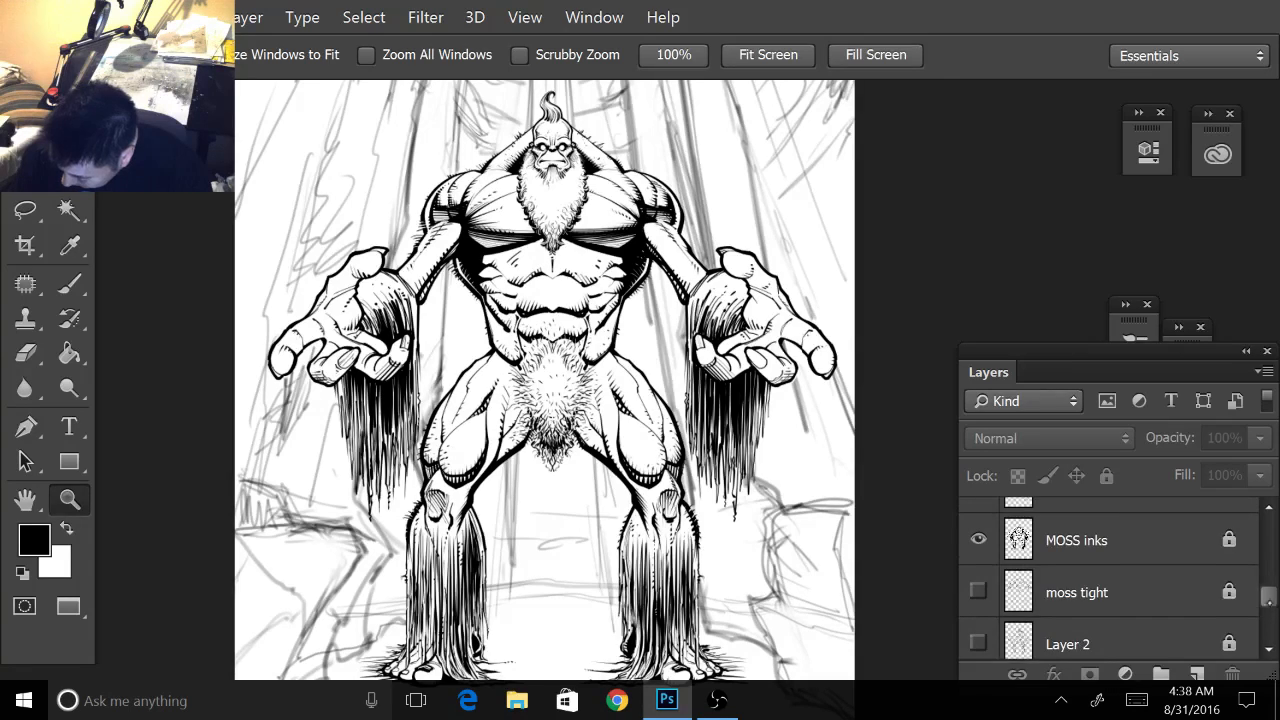
pyautogui.click(1112, 553)
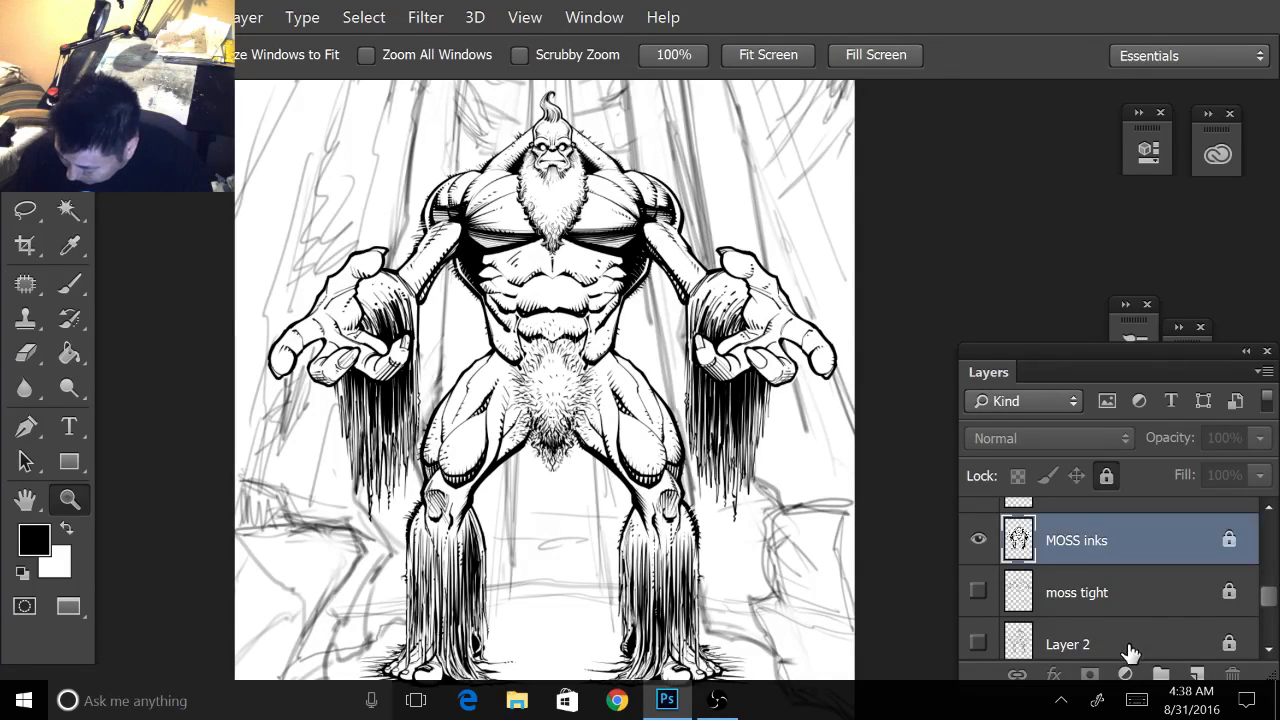
pyautogui.click(1198, 676)
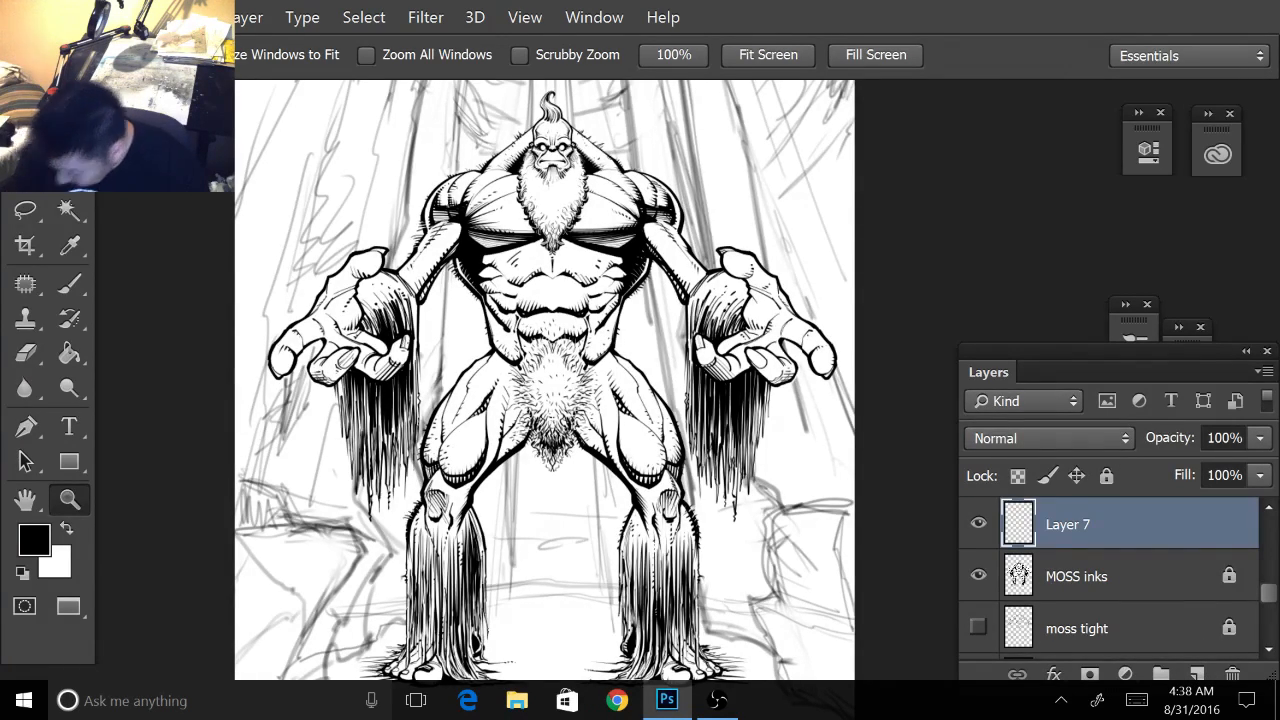
pyautogui.moveTo(1146, 532); pyautogui.dragTo(1143, 600)
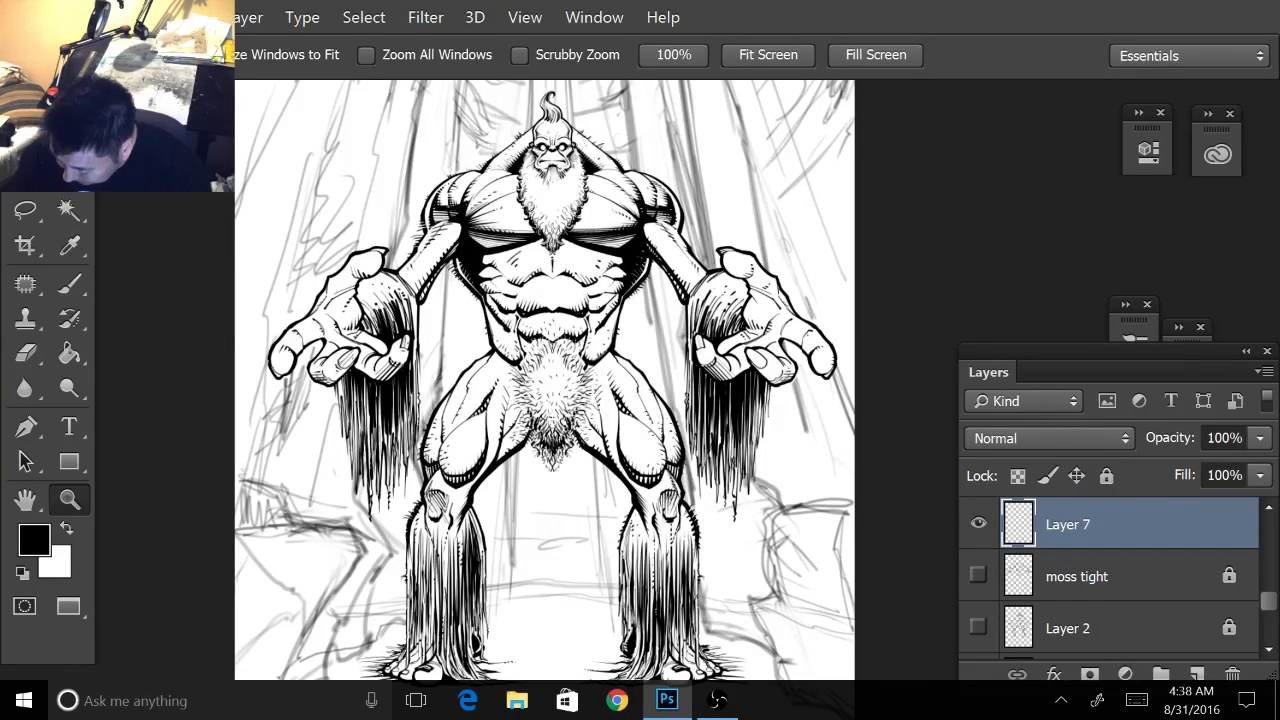
pyautogui.doubleClick(1080, 526)
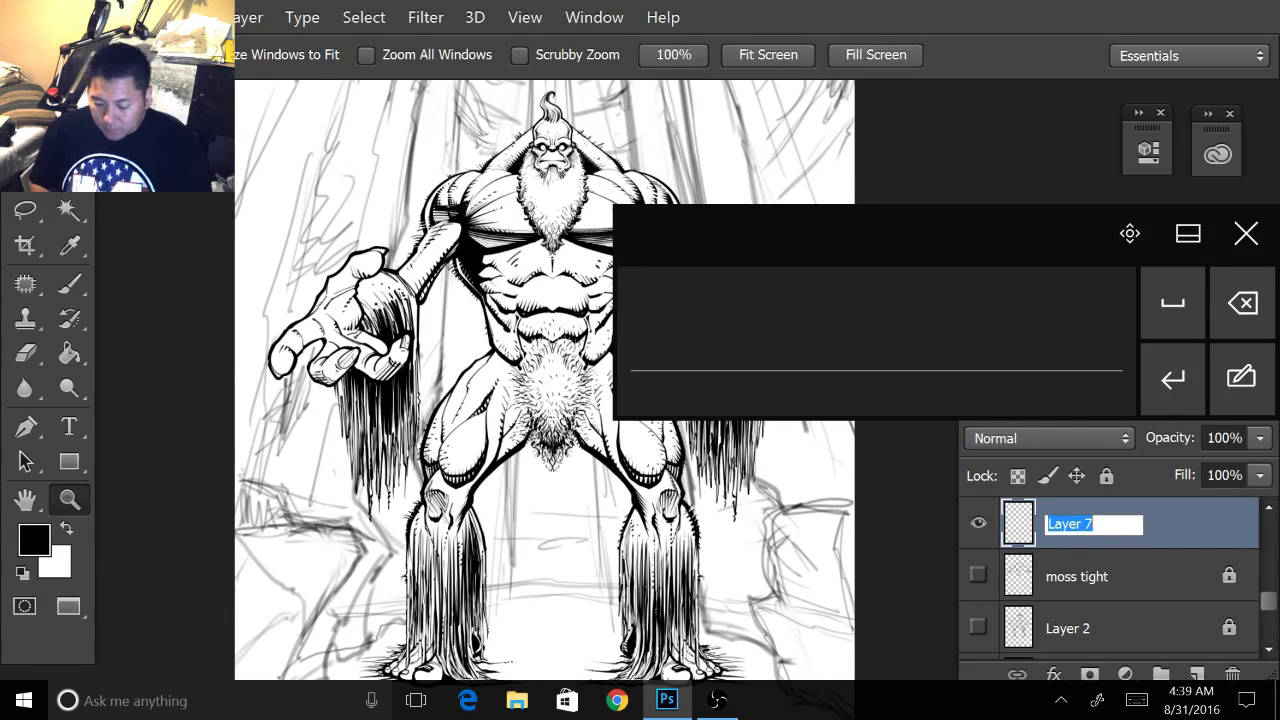
pyautogui.write('flats')
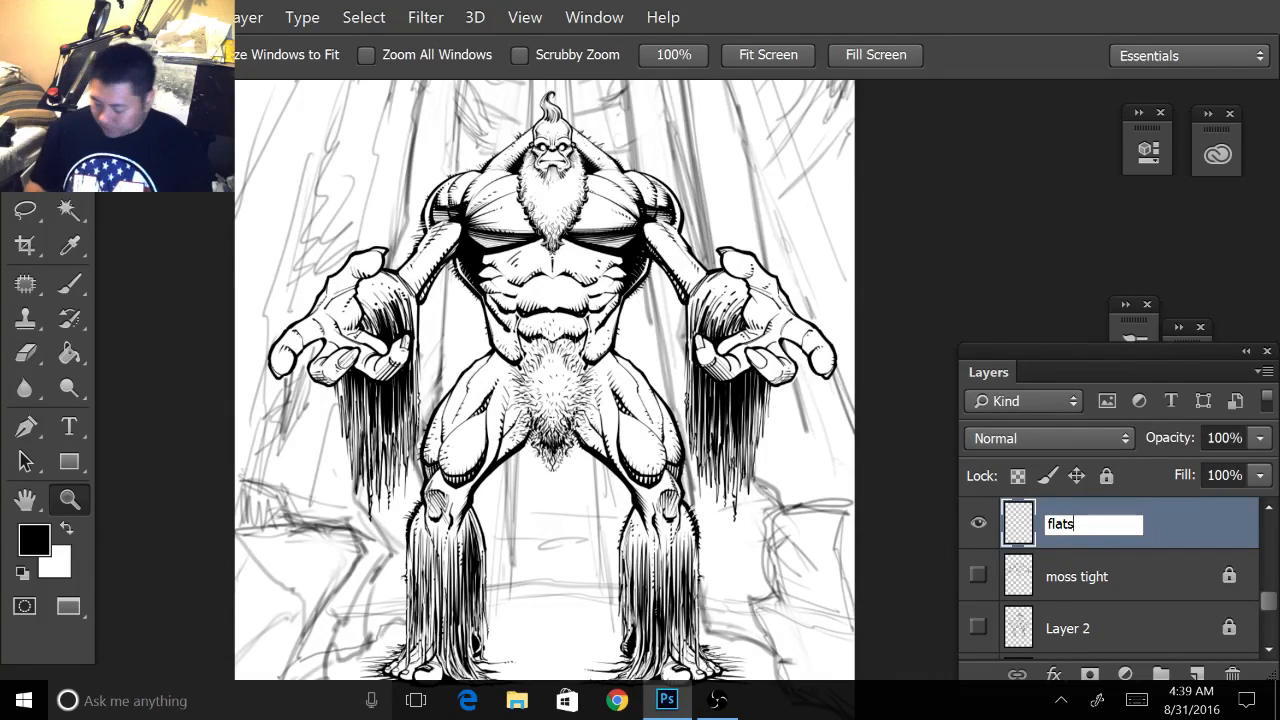
pyautogui.press('Return')
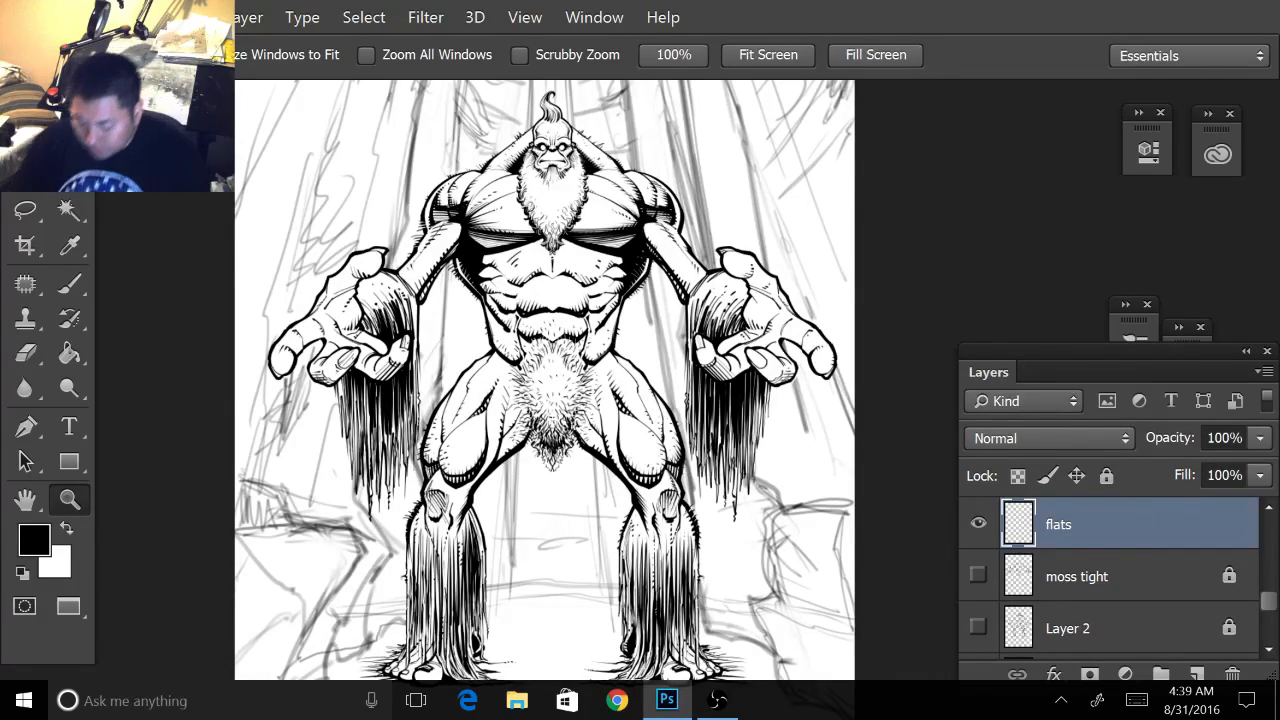
# - Set the foreground colour to the muted green 467748 for the giant figure's flats
pyautogui.scroll(5, 550, 380)
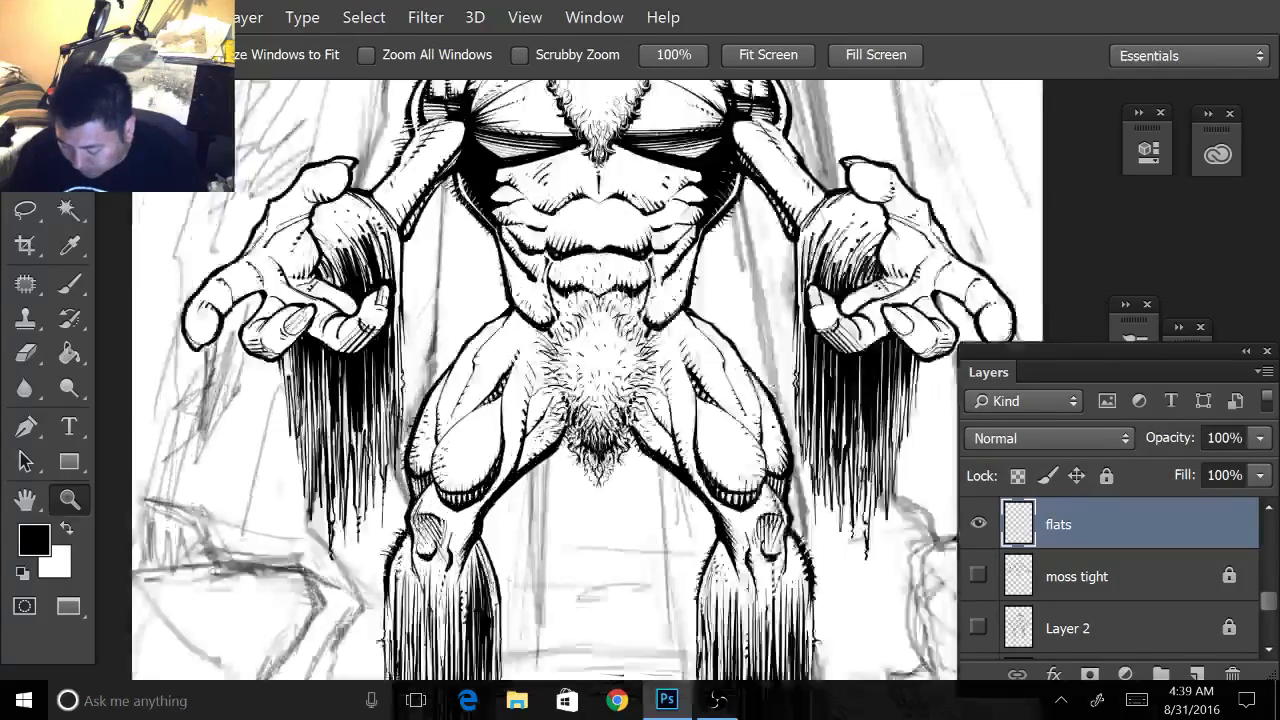
pyautogui.scroll(-3, 550, 380)
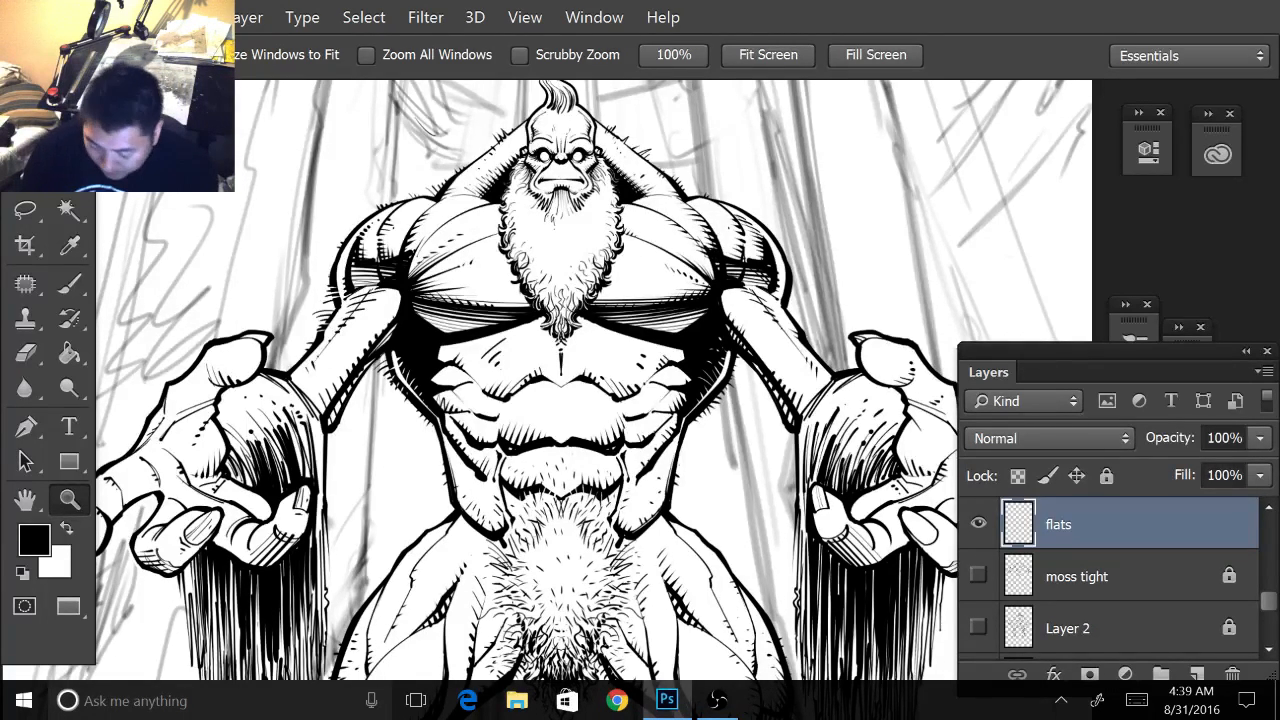
pyautogui.click(43, 540)
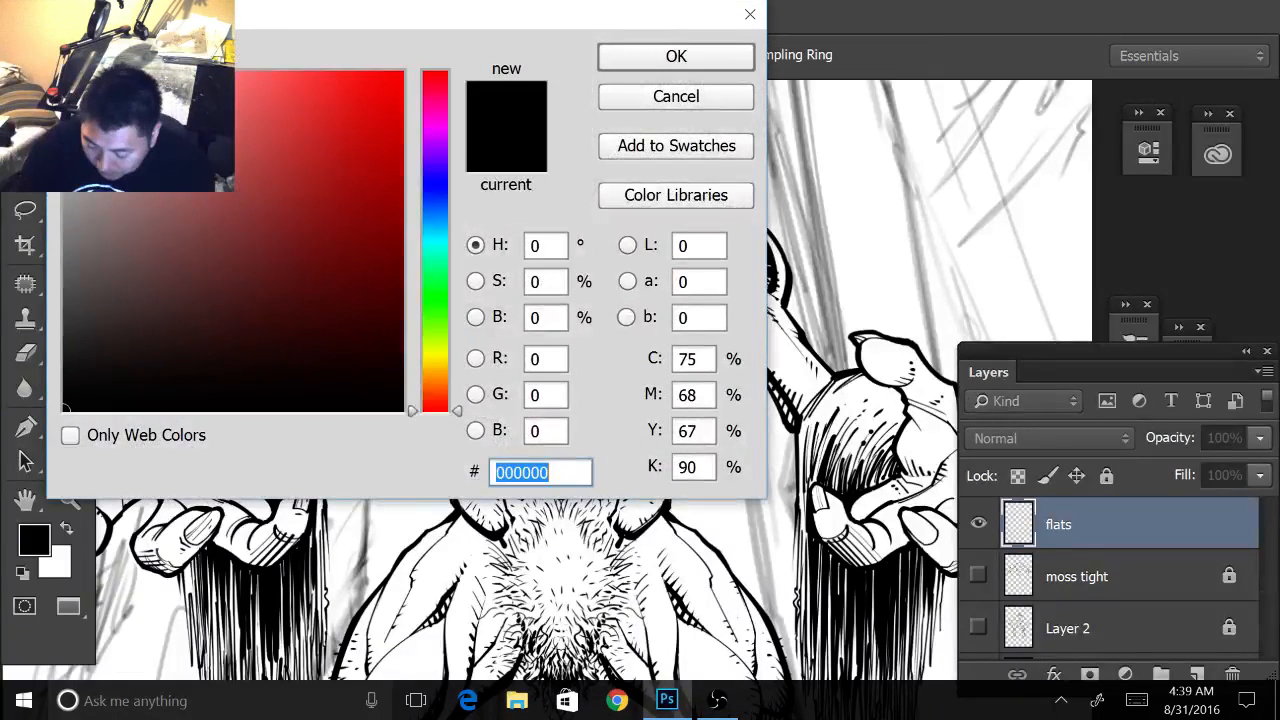
pyautogui.click(435, 291)
pyautogui.click(250, 289)
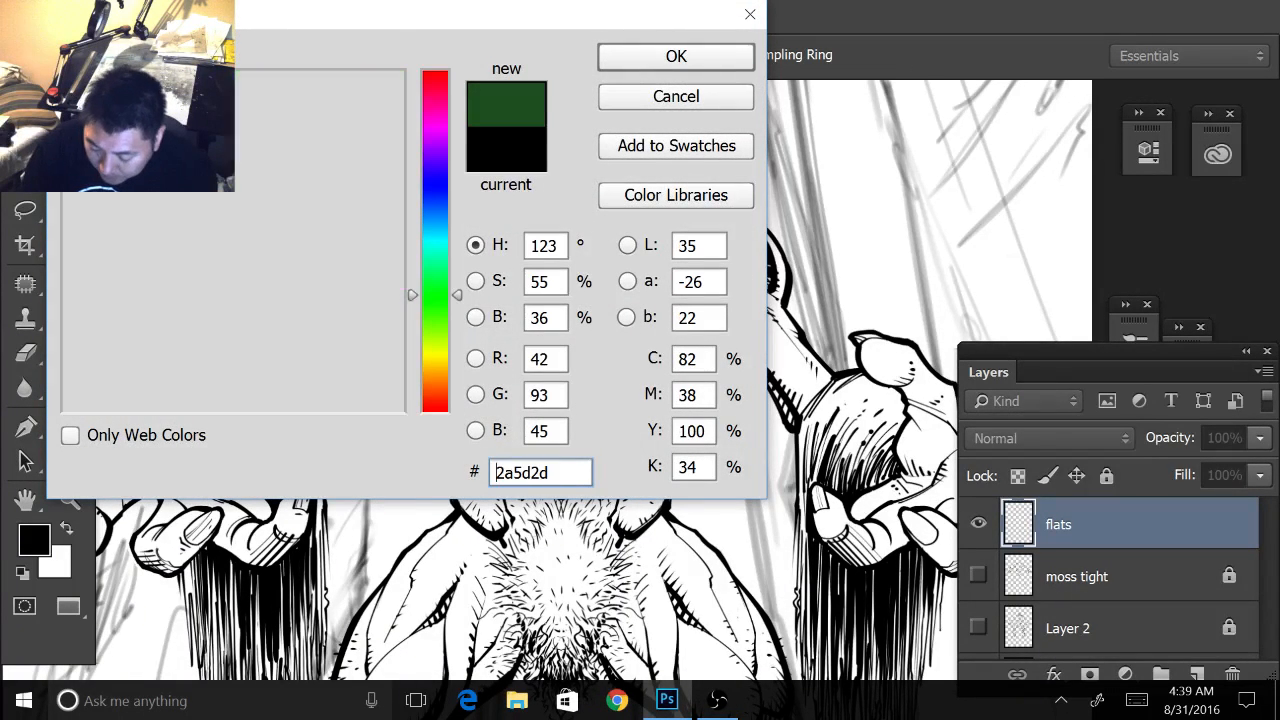
pyautogui.click(273, 260)
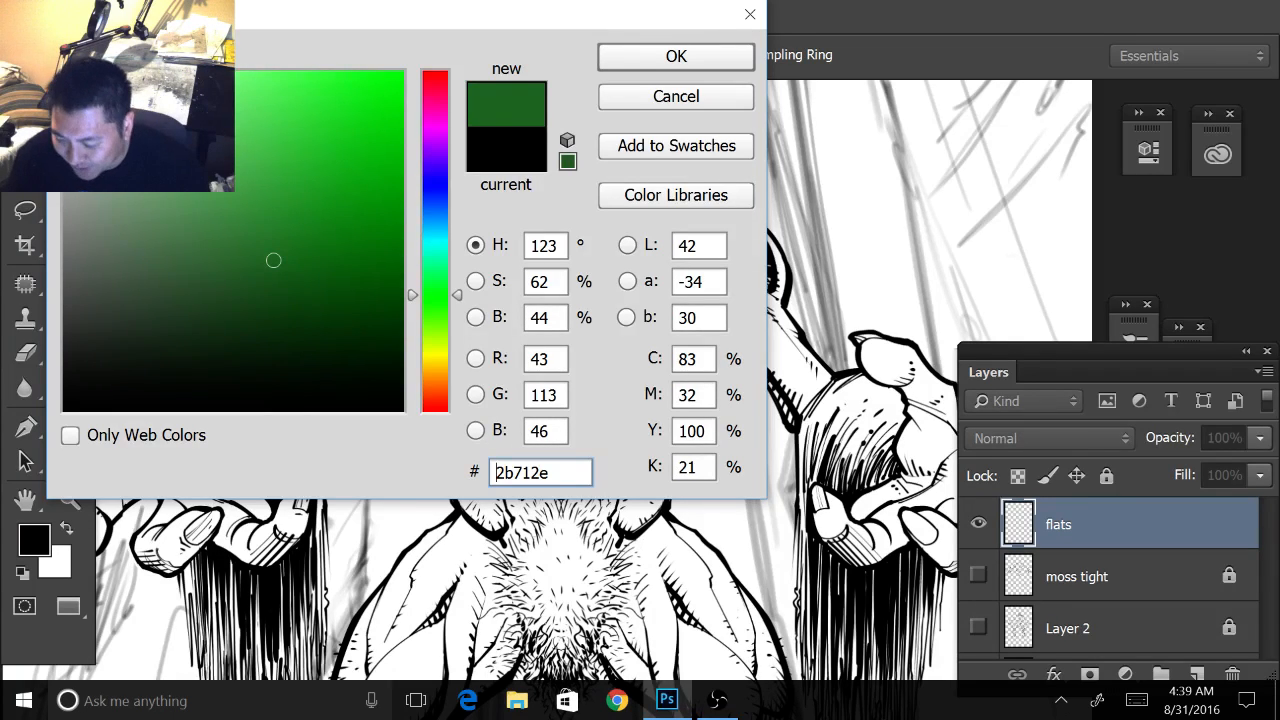
pyautogui.click(257, 249)
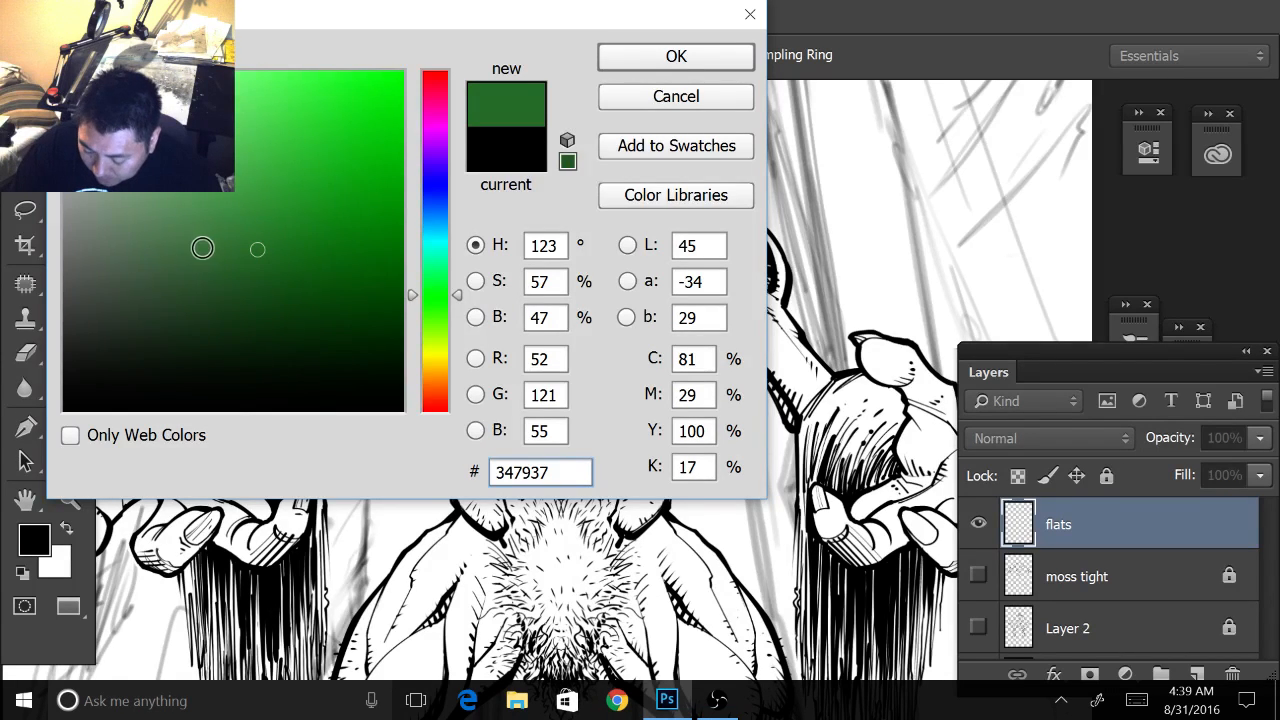
pyautogui.click(204, 252)
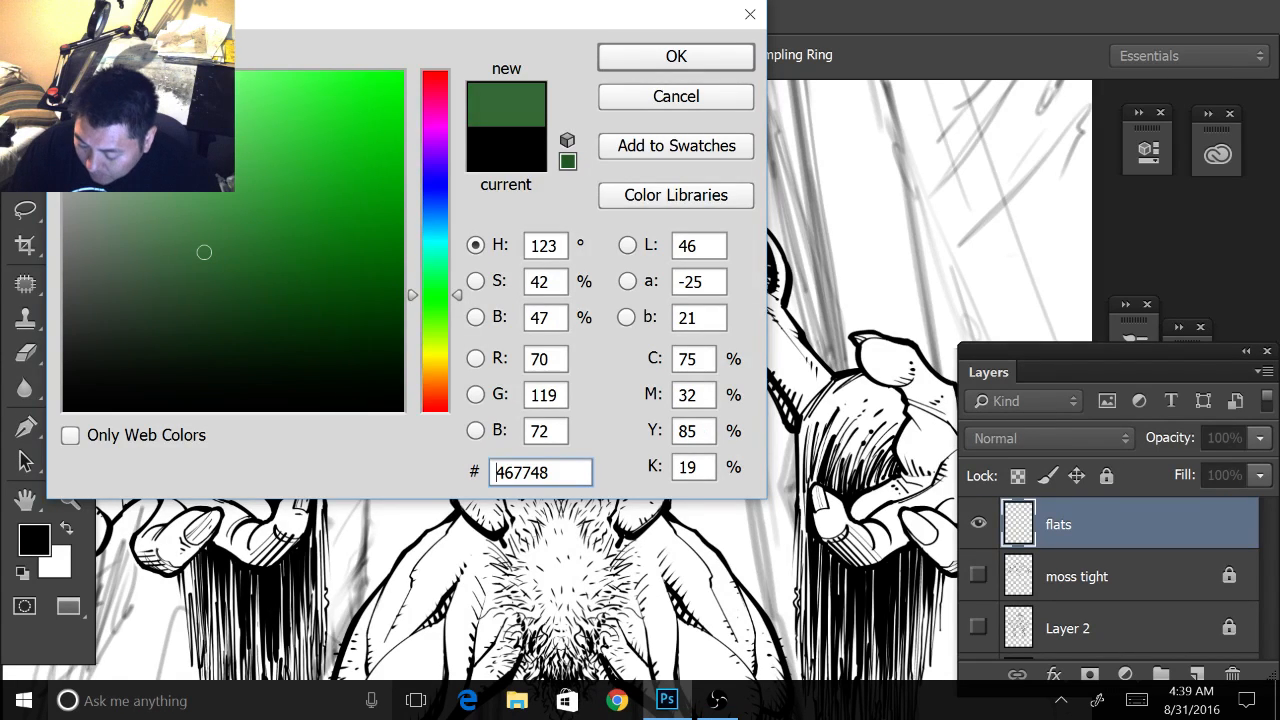
pyautogui.click(676, 58)
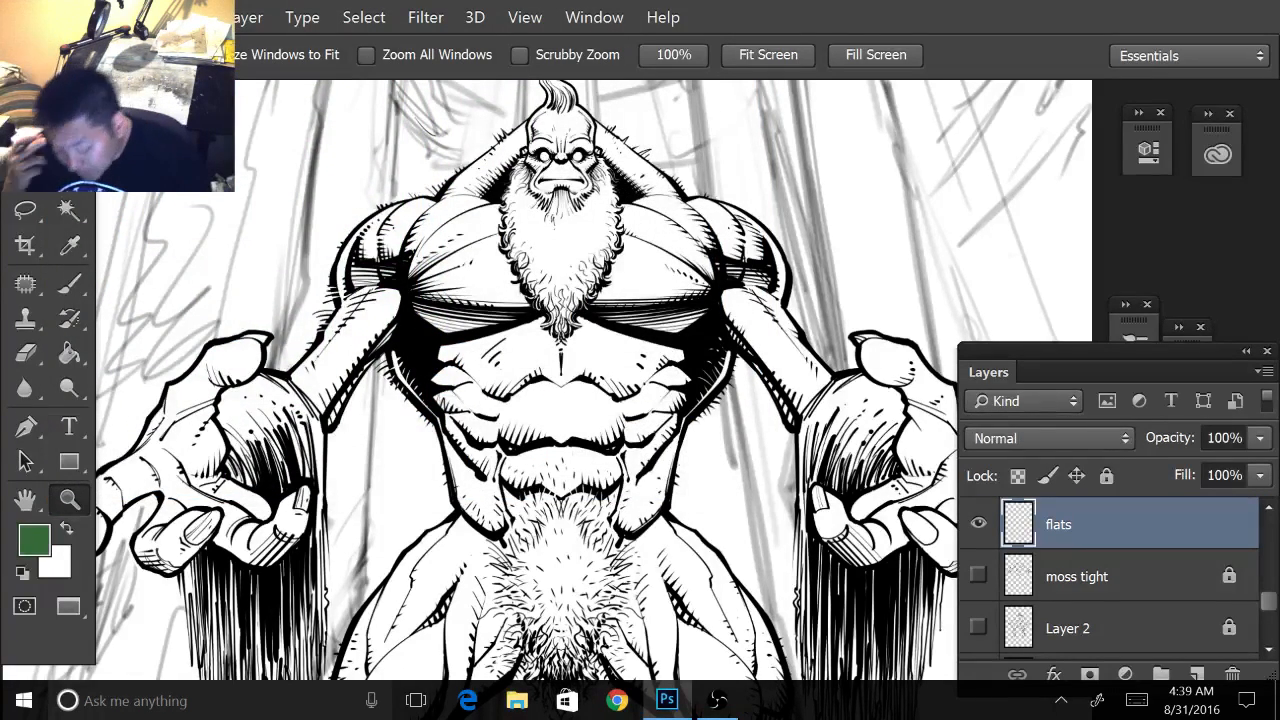
# - Switch from the Brush to the Pencil tool for laying in the giant's flats
pyautogui.moveTo(560, 400); pyautogui.dragTo(642, 346)
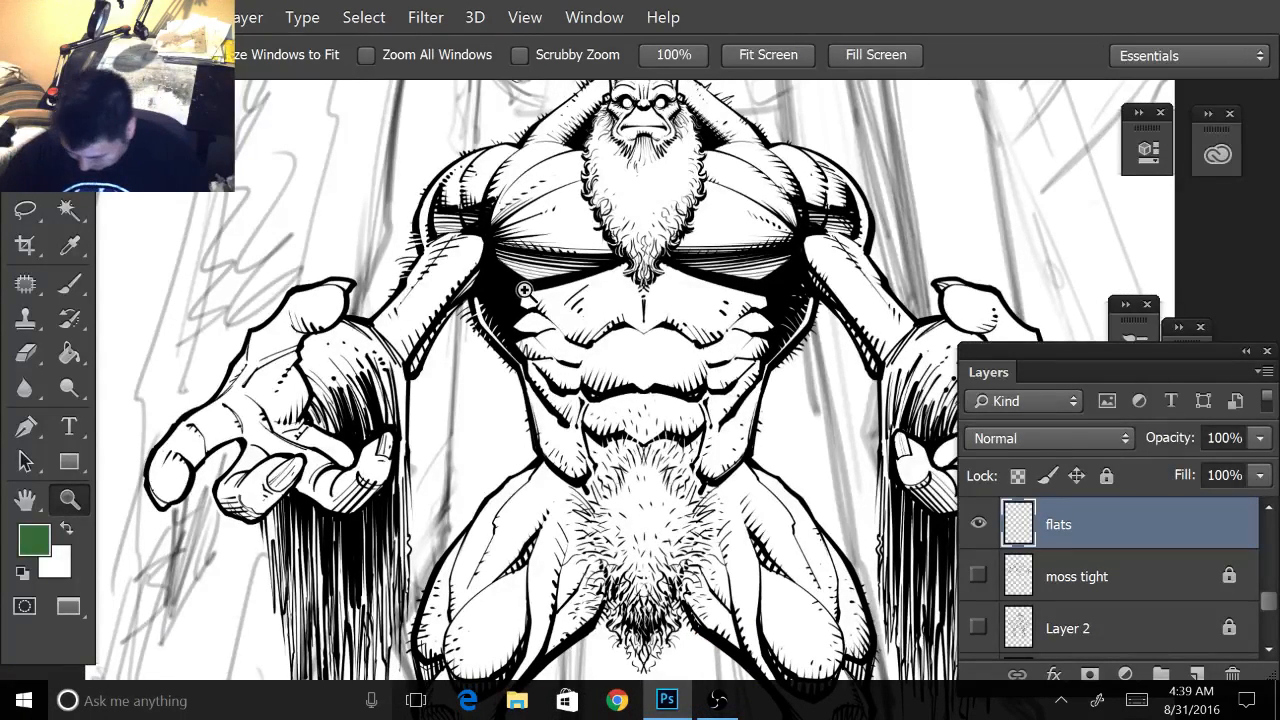
pyautogui.press('b')
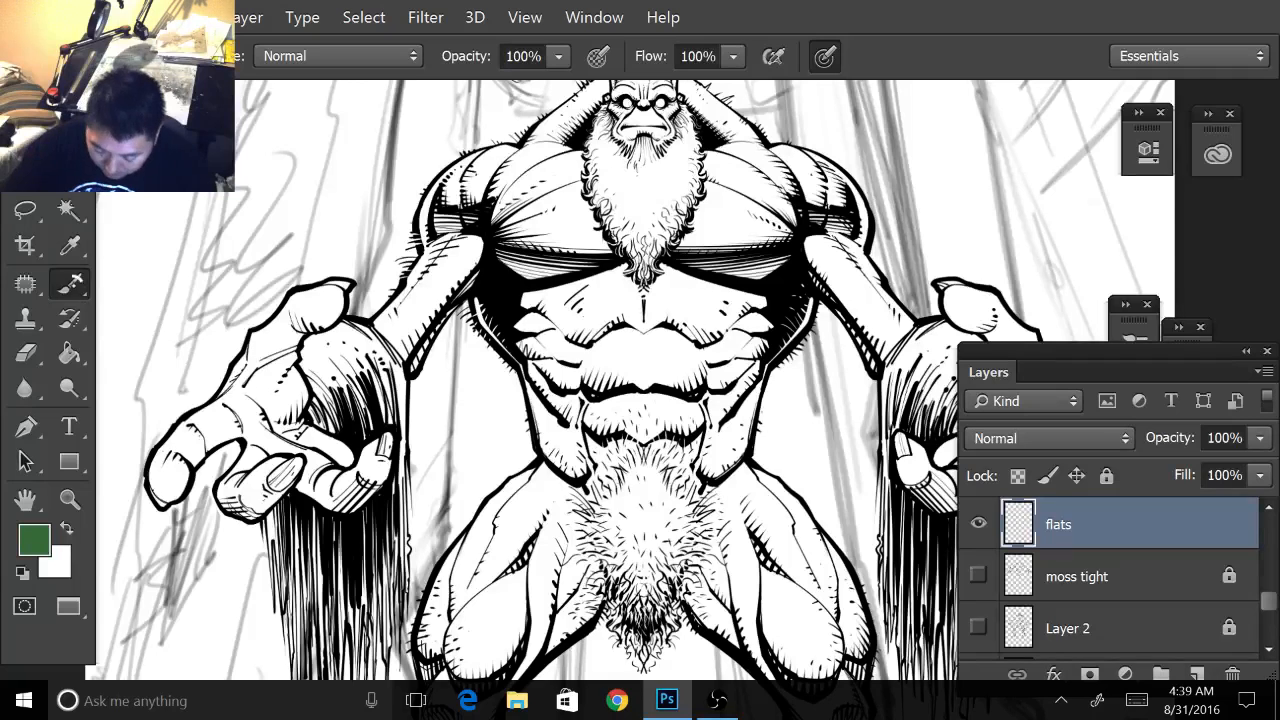
pyautogui.rightClick(69, 283)
pyautogui.click(157, 300)
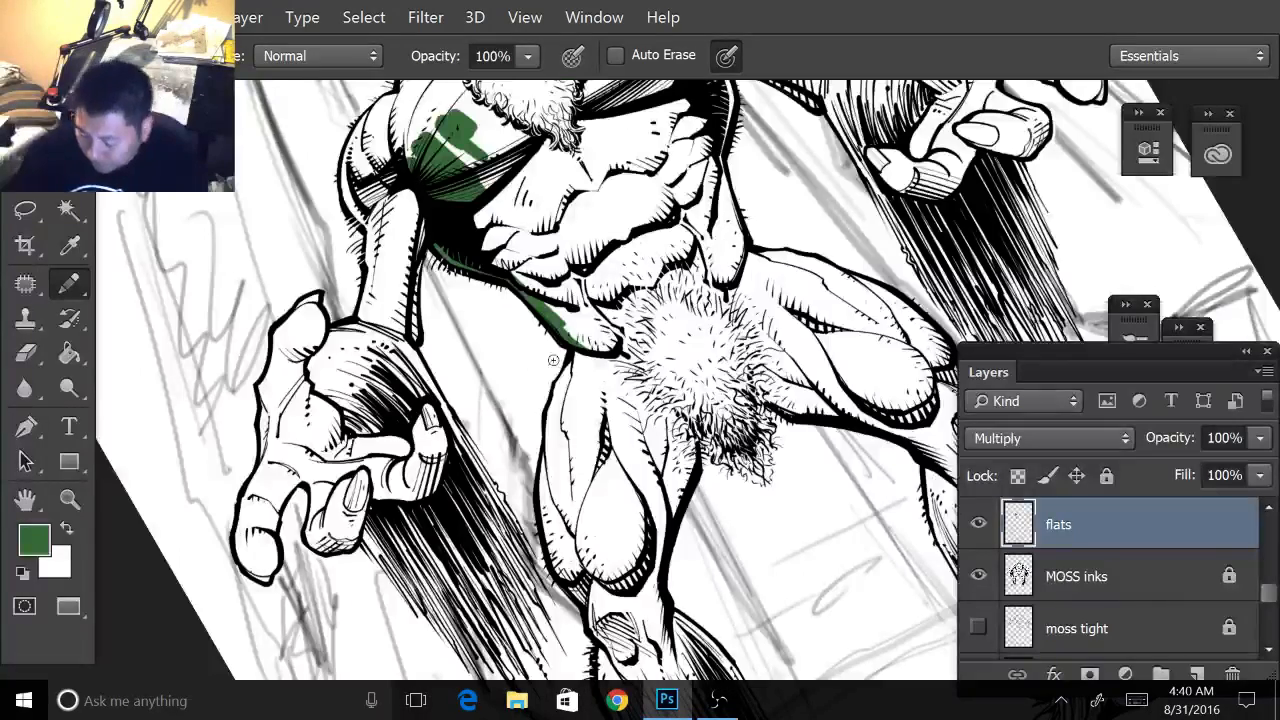
# - Paint a green border inside the outer contour of the giant's thigh and knee on the picture's left side, on the flats layer
pyautogui.moveTo(562, 385); pyautogui.dragTo(580, 348)
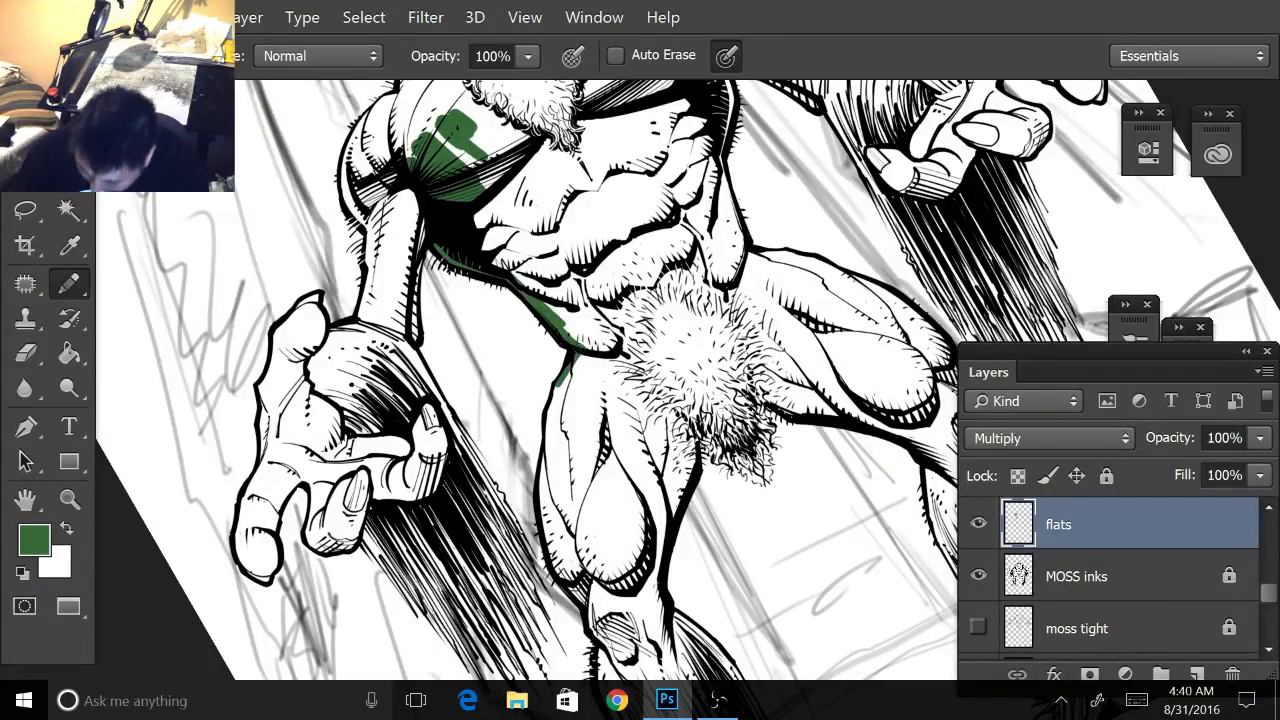
pyautogui.moveTo(558, 398)
pyautogui.mouseDown()
pyautogui.moveTo(542, 501)
pyautogui.moveTo(553, 555)
pyautogui.moveTo(586, 602)
pyautogui.mouseUp()
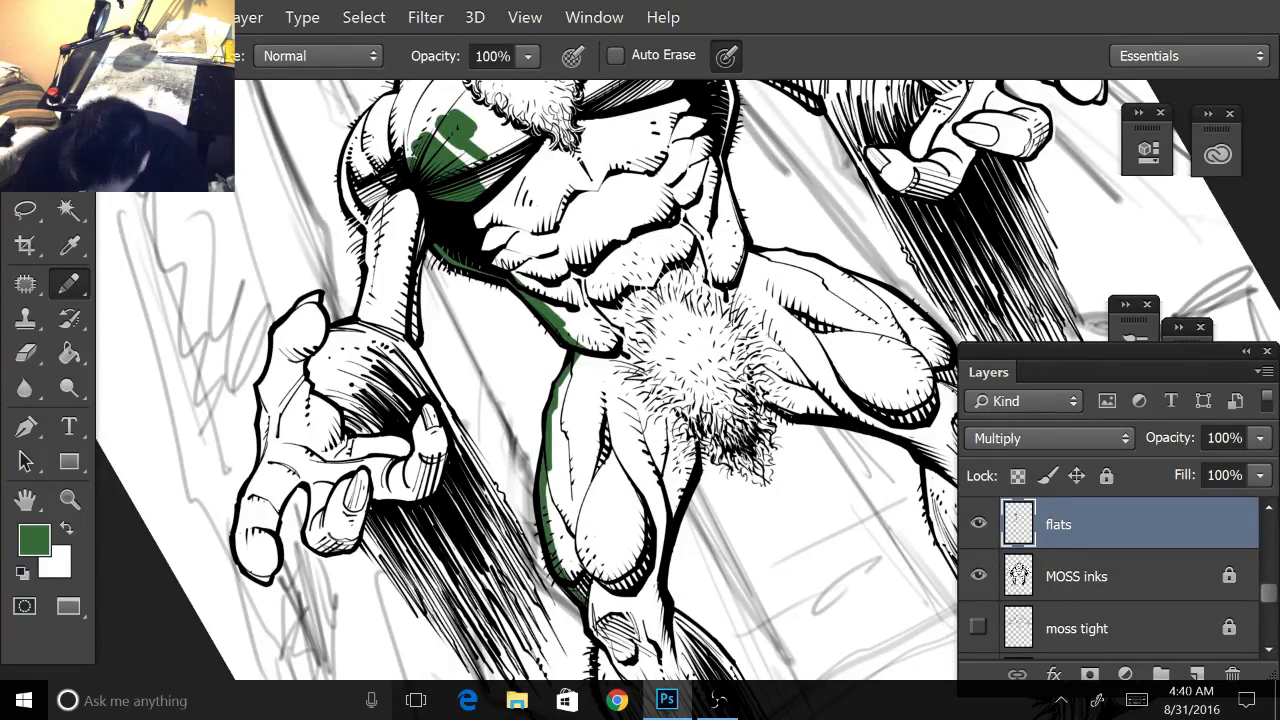
pyautogui.moveTo(959, 328)
pyautogui.mouseDown()
pyautogui.moveTo(939, 145)
pyautogui.moveTo(964, 105)
pyautogui.mouseUp()
pyautogui.moveTo(592, 378); pyautogui.dragTo(590, 402)
pyautogui.moveTo(597, 430); pyautogui.dragTo(610, 488)
pyautogui.moveTo(770, 260); pyautogui.dragTo(807, 126)
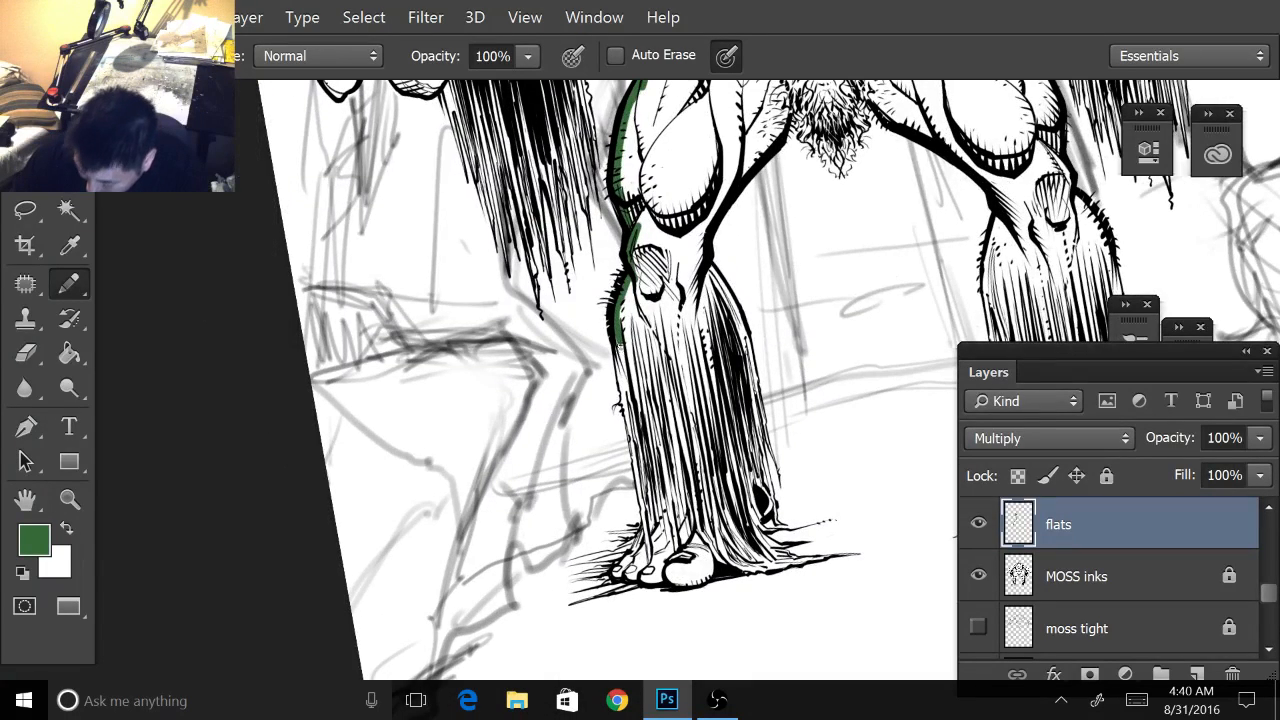
# - Extend the green border down the outer shin of that same leg and around its toes and foot
pyautogui.moveTo(618, 336); pyautogui.dragTo(629, 420)
pyautogui.moveTo(619, 376); pyautogui.dragTo(640, 477)
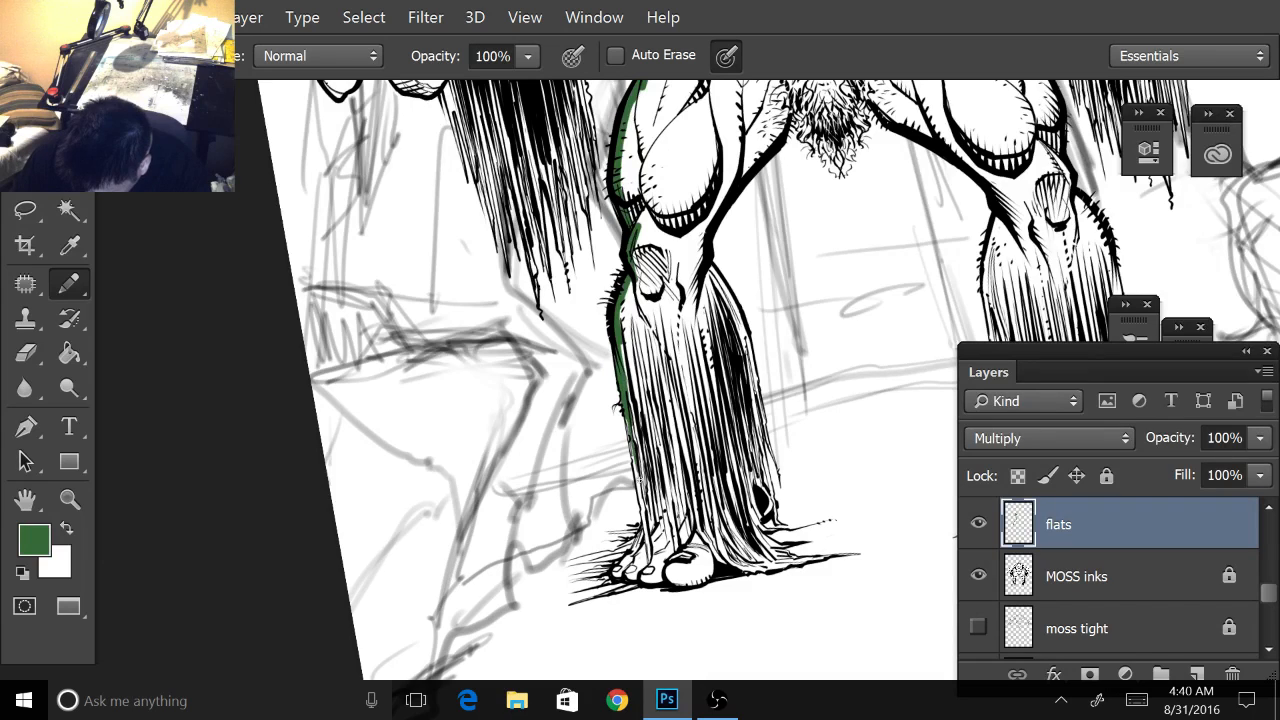
pyautogui.moveTo(628, 422); pyautogui.dragTo(646, 518)
pyautogui.moveTo(636, 474); pyautogui.dragTo(650, 548)
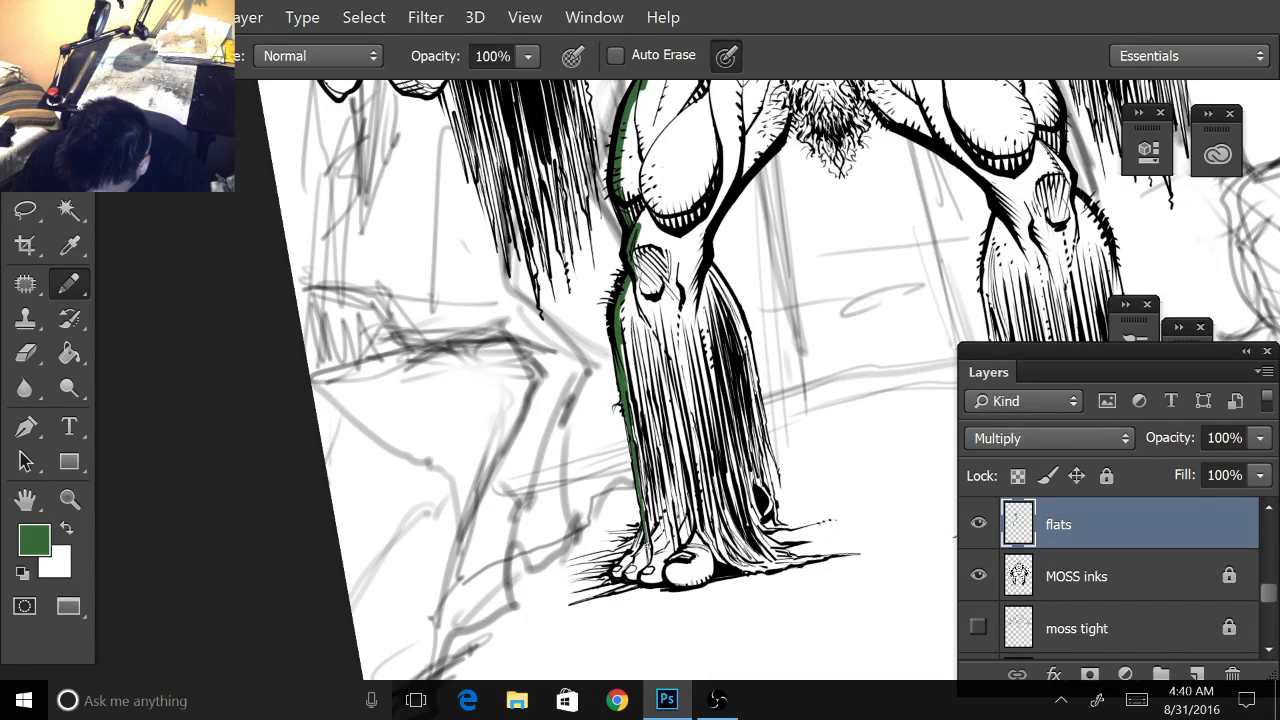
pyautogui.moveTo(633, 412)
pyautogui.mouseDown()
pyautogui.moveTo(647, 514)
pyautogui.moveTo(634, 555)
pyautogui.moveTo(598, 562)
pyautogui.moveTo(640, 542)
pyautogui.moveTo(612, 576)
pyautogui.moveTo(771, 567)
pyautogui.mouseUp()
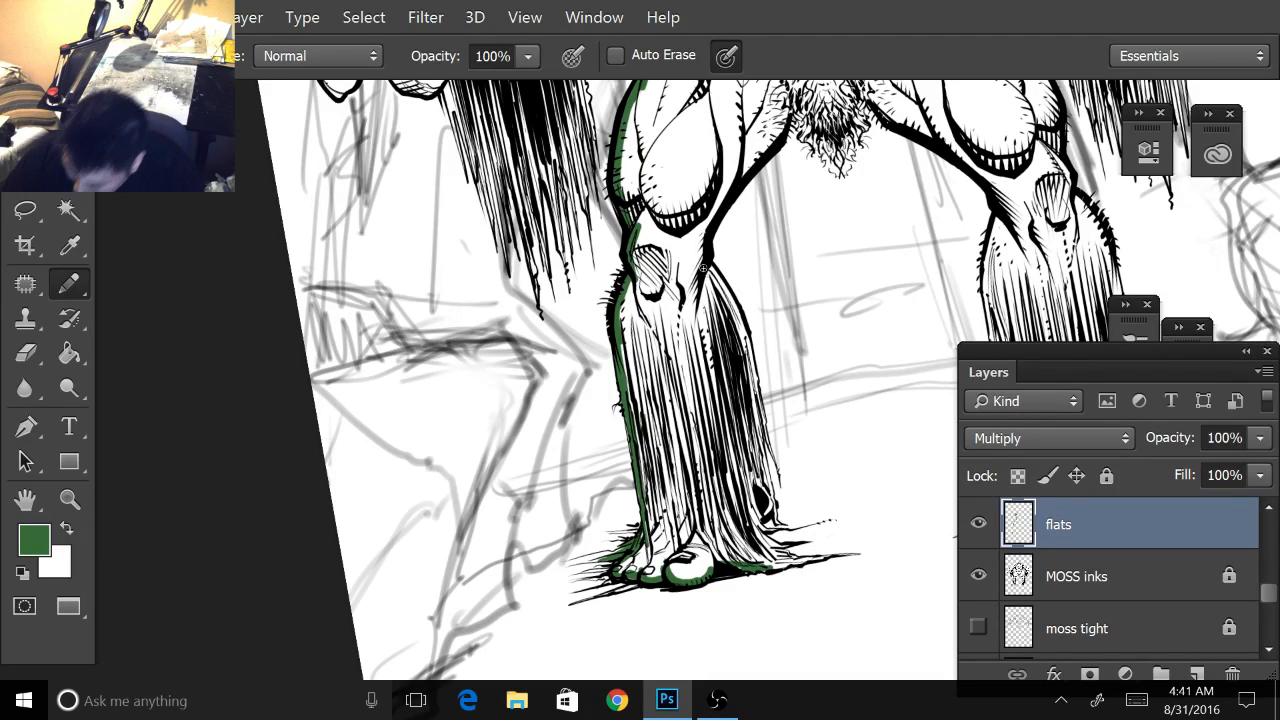
# - Paint the green border along the inner edge of the same lower leg, from the knee to the moss around the heel
pyautogui.moveTo(704, 268)
pyautogui.mouseDown()
pyautogui.moveTo(751, 346)
pyautogui.moveTo(736, 322)
pyautogui.moveTo(752, 385)
pyautogui.mouseUp()
pyautogui.moveTo(742, 330); pyautogui.dragTo(766, 442)
pyautogui.moveTo(754, 398); pyautogui.dragTo(766, 528)
pyautogui.moveTo(744, 484)
pyautogui.mouseDown()
pyautogui.moveTo(752, 479)
pyautogui.moveTo(759, 533)
pyautogui.moveTo(753, 524)
pyautogui.moveTo(792, 559)
pyautogui.moveTo(827, 556)
pyautogui.moveTo(766, 550)
pyautogui.mouseUp()
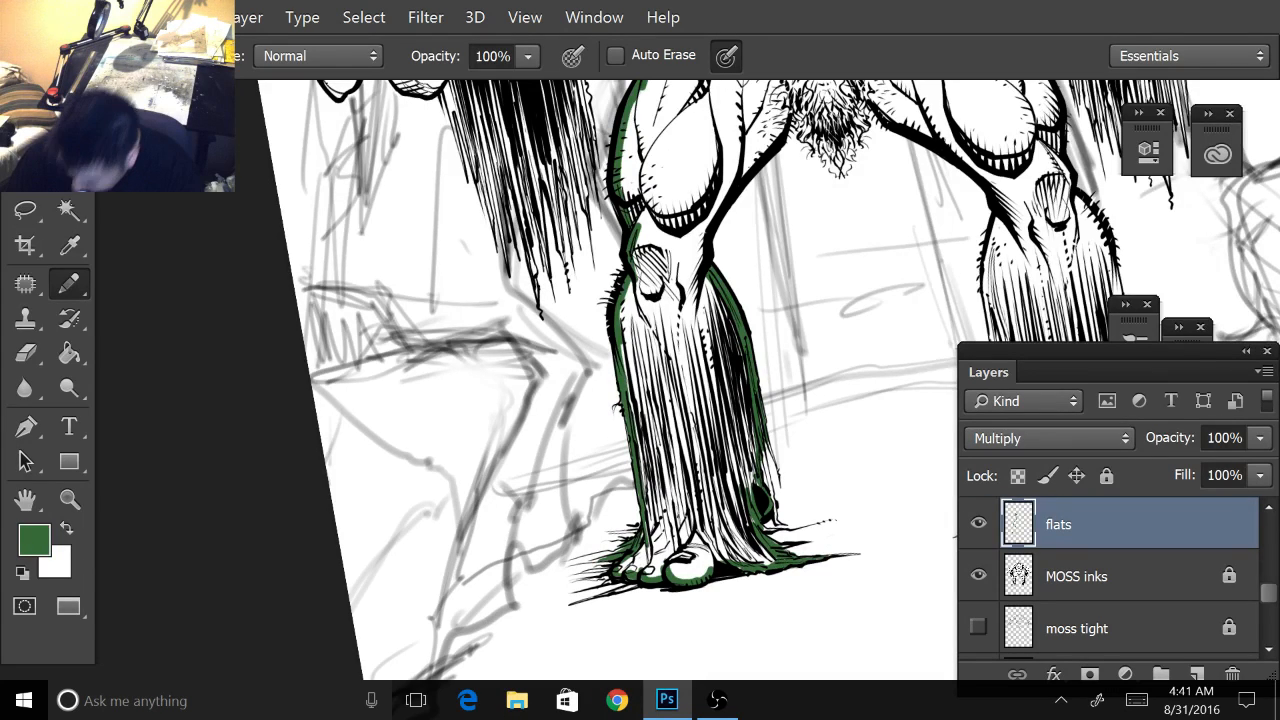
# - Paint green along both inner thighs and the lower groin hair, continuing down the inner shin of the other leg
pyautogui.moveTo(740, 430); pyautogui.dragTo(670, 544)
pyautogui.moveTo(718, 204); pyautogui.dragTo(714, 246)
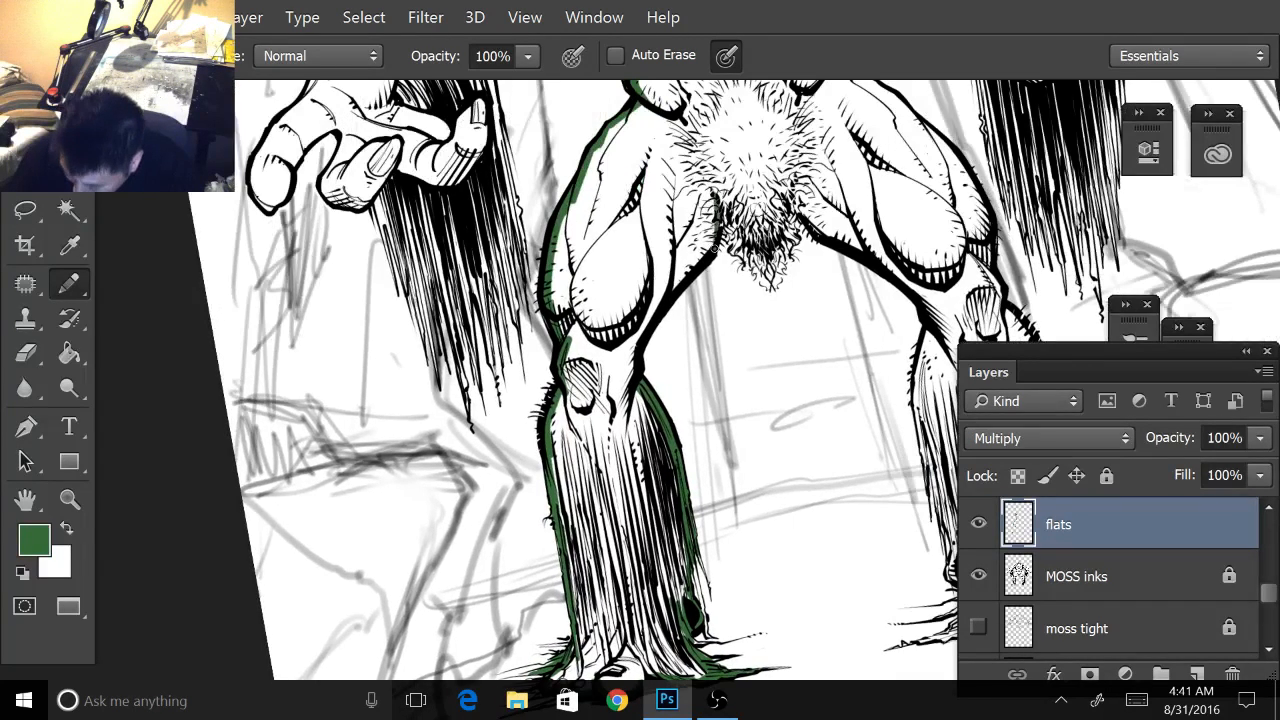
pyautogui.moveTo(669, 294)
pyautogui.mouseDown()
pyautogui.moveTo(706, 247)
pyautogui.moveTo(715, 199)
pyautogui.moveTo(682, 280)
pyautogui.mouseUp()
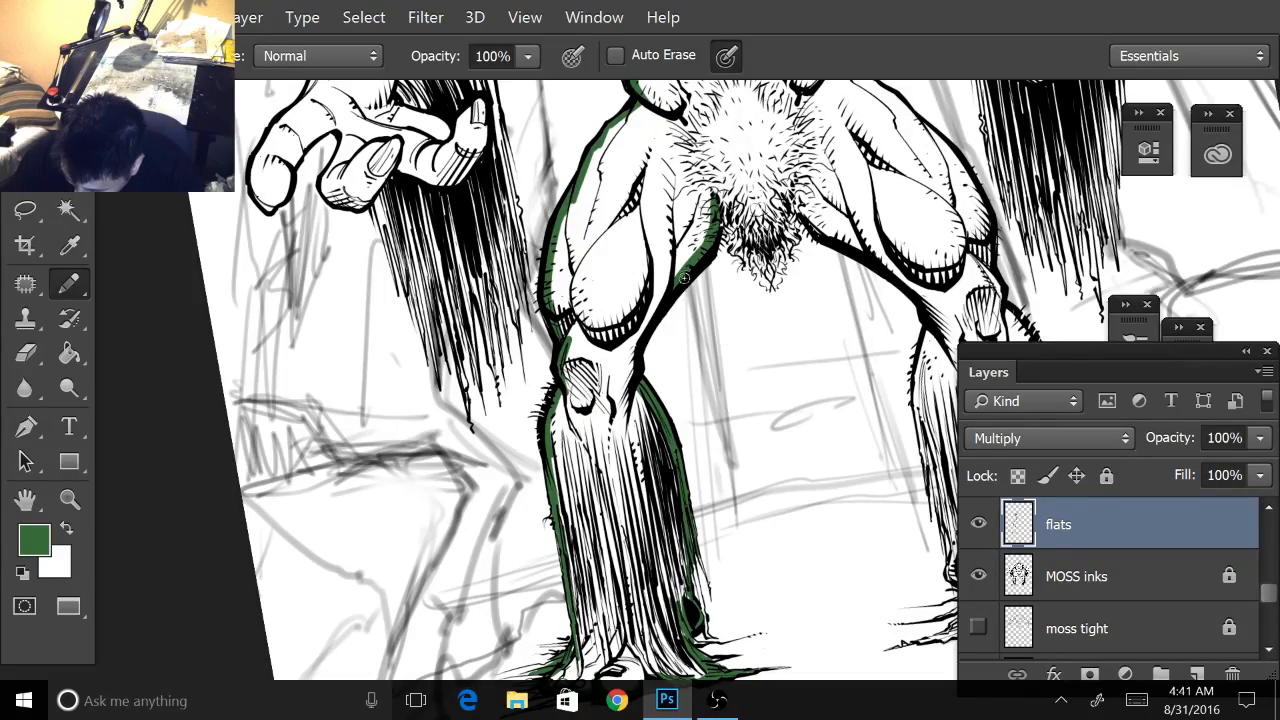
pyautogui.moveTo(642, 330)
pyautogui.mouseDown()
pyautogui.moveTo(674, 262)
pyautogui.moveTo(634, 348)
pyautogui.moveTo(626, 410)
pyautogui.moveTo(495, 473)
pyautogui.moveTo(458, 385)
pyautogui.mouseUp()
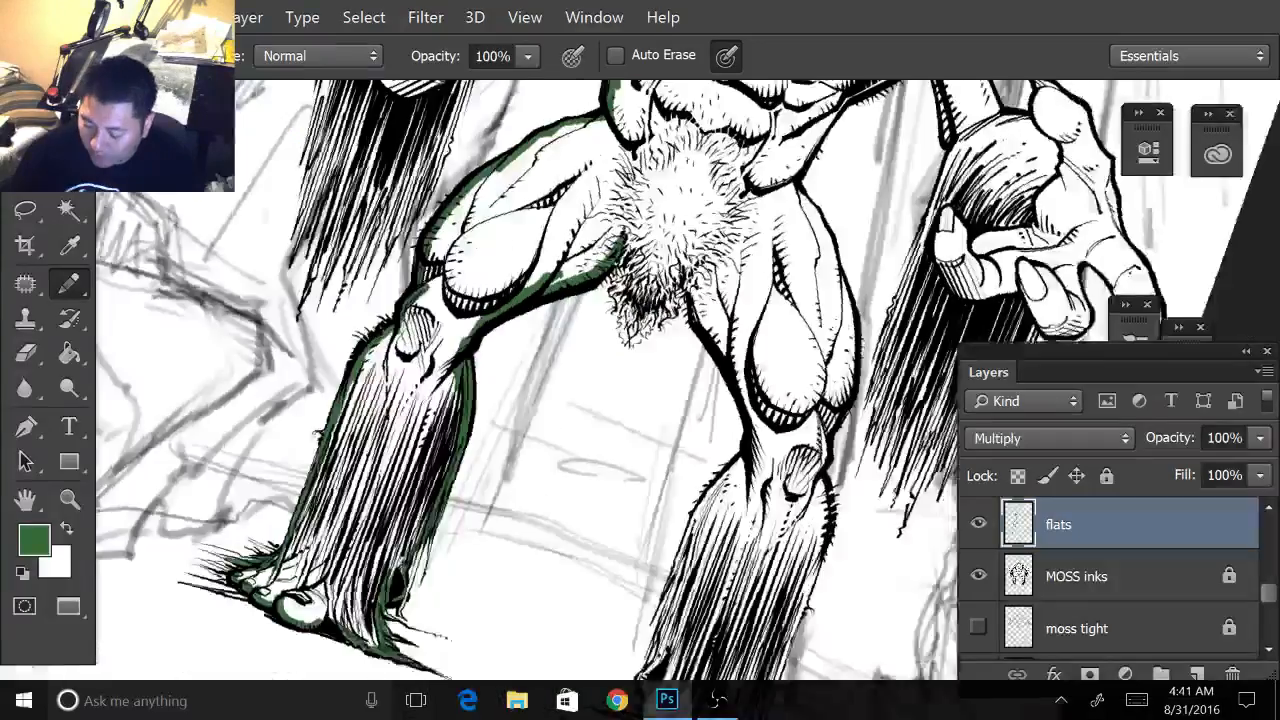
pyautogui.moveTo(629, 242)
pyautogui.mouseDown()
pyautogui.moveTo(626, 292)
pyautogui.moveTo(644, 314)
pyautogui.moveTo(648, 284)
pyautogui.moveTo(700, 288)
pyautogui.moveTo(762, 438)
pyautogui.moveTo(755, 470)
pyautogui.moveTo(752, 434)
pyautogui.moveTo(790, 412)
pyautogui.moveTo(761, 472)
pyautogui.moveTo(768, 598)
pyautogui.moveTo(762, 527)
pyautogui.mouseUp()
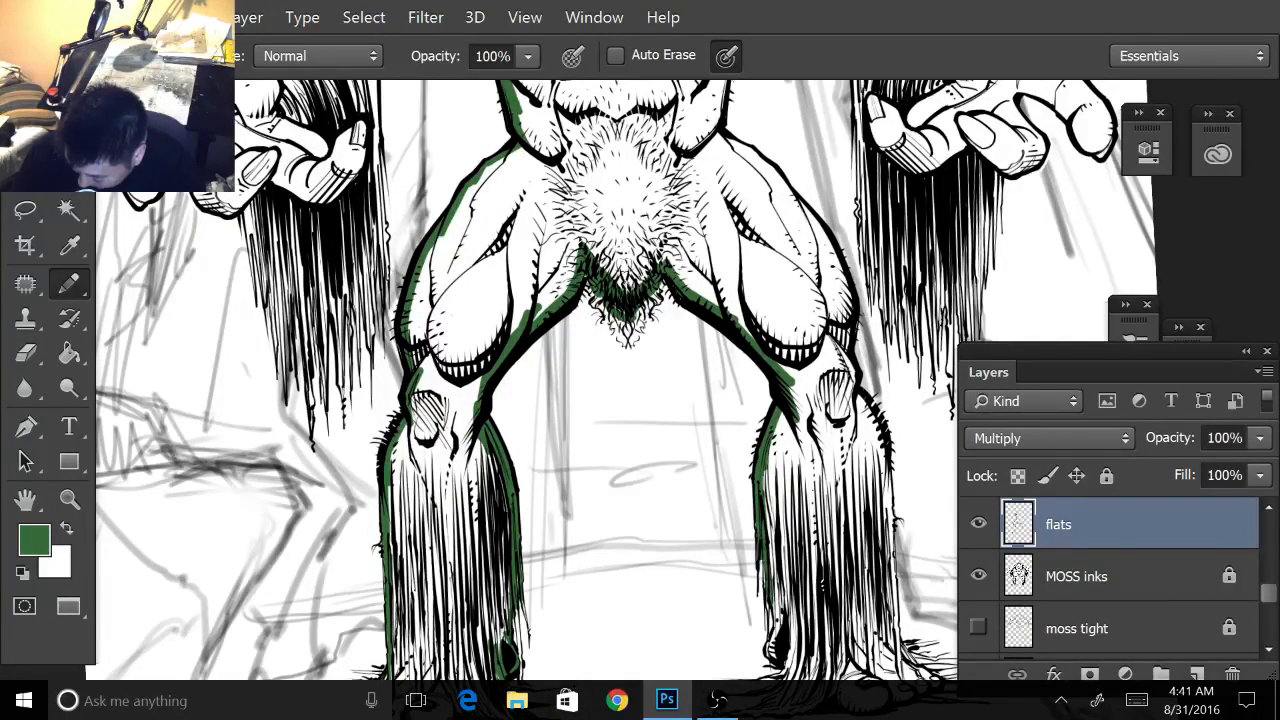
# - Paint the green border around the heel, ground moss, toes and outer shin of the leg on the picture's right side
pyautogui.moveTo(781, 602)
pyautogui.mouseDown()
pyautogui.moveTo(623, 416)
pyautogui.moveTo(621, 473)
pyautogui.moveTo(618, 452)
pyautogui.mouseUp()
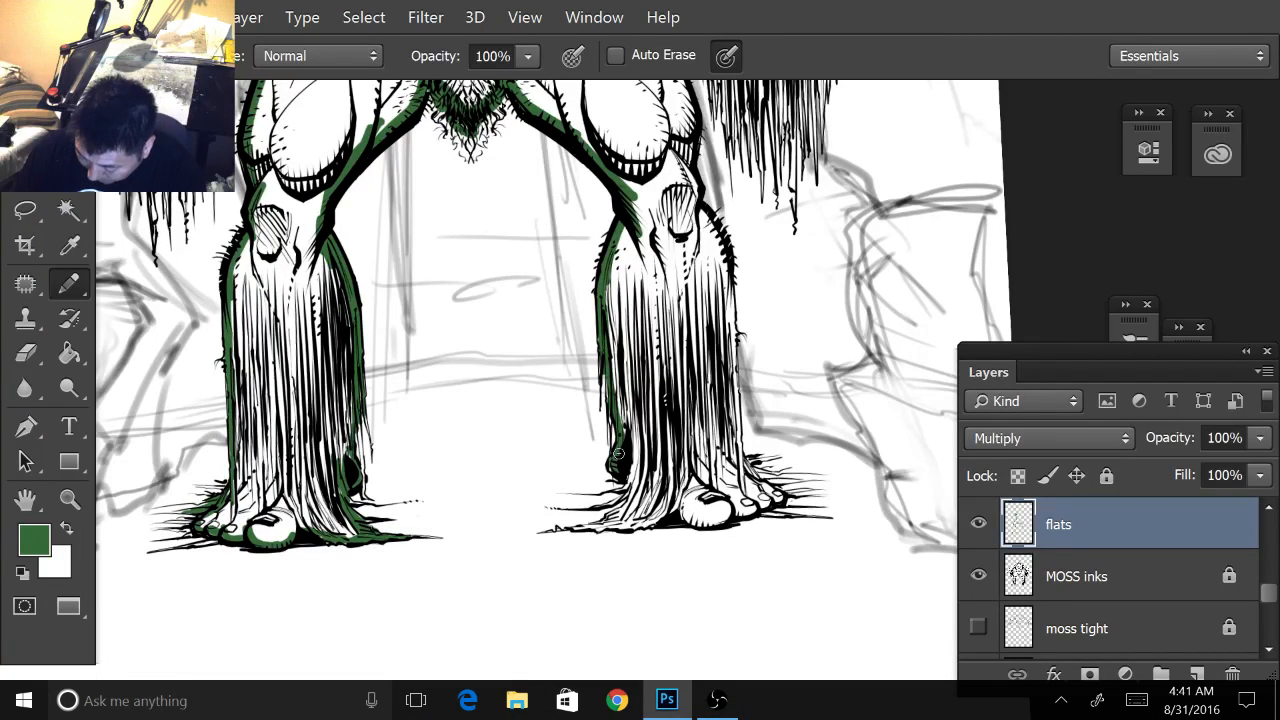
pyautogui.moveTo(616, 386)
pyautogui.mouseDown()
pyautogui.moveTo(632, 498)
pyautogui.moveTo(632, 484)
pyautogui.moveTo(616, 518)
pyautogui.moveTo(586, 528)
pyautogui.moveTo(660, 517)
pyautogui.moveTo(642, 513)
pyautogui.moveTo(629, 476)
pyautogui.mouseUp()
pyautogui.moveTo(586, 527); pyautogui.dragTo(599, 525)
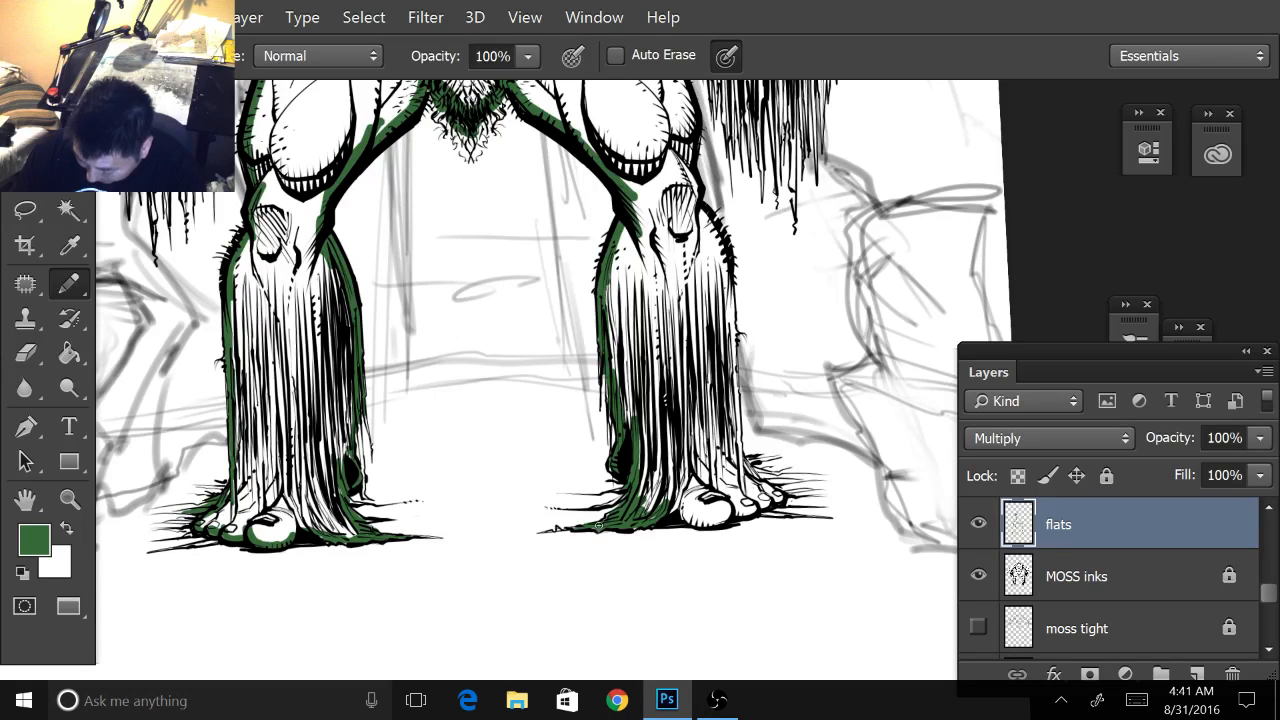
pyautogui.moveTo(698, 510)
pyautogui.mouseDown()
pyautogui.moveTo(777, 490)
pyautogui.moveTo(751, 488)
pyautogui.moveTo(731, 438)
pyautogui.moveTo(756, 489)
pyautogui.moveTo(749, 478)
pyautogui.moveTo(783, 485)
pyautogui.moveTo(727, 411)
pyautogui.moveTo(722, 442)
pyautogui.moveTo(730, 298)
pyautogui.moveTo(744, 476)
pyautogui.mouseUp()
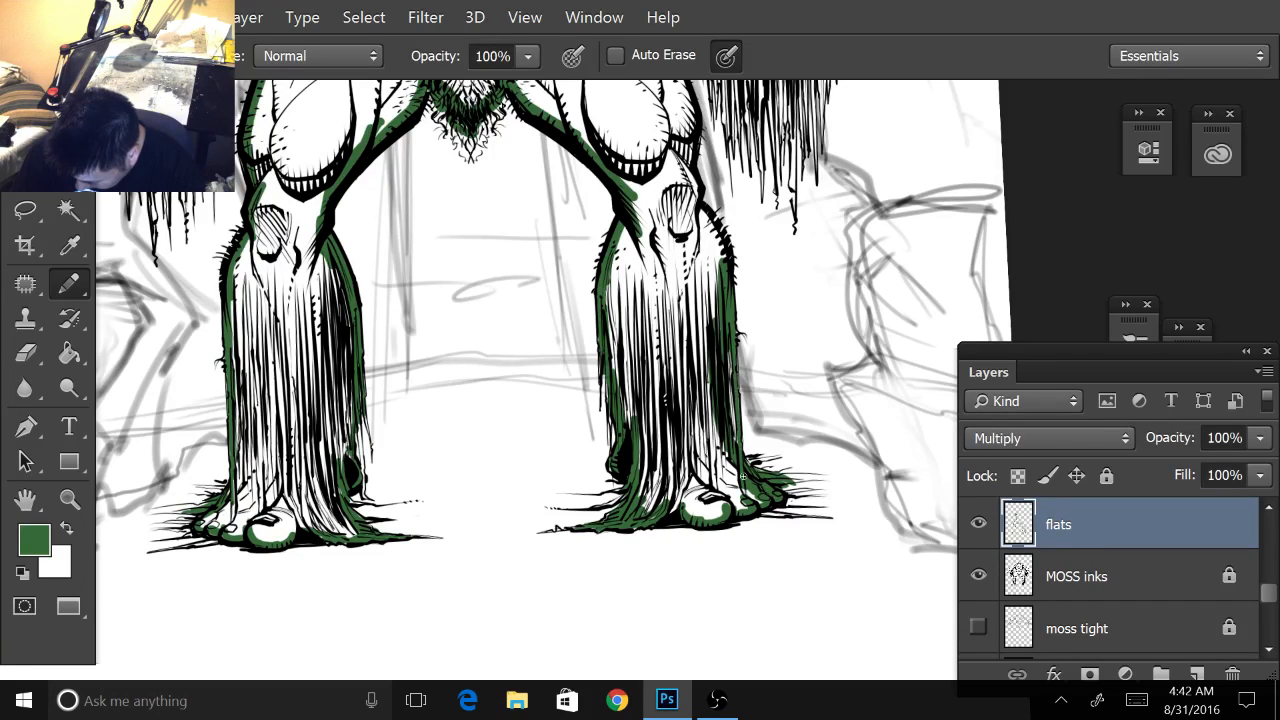
pyautogui.moveTo(698, 212)
pyautogui.mouseDown()
pyautogui.moveTo(727, 272)
pyautogui.moveTo(688, 160)
pyautogui.moveTo(694, 190)
pyautogui.mouseUp()
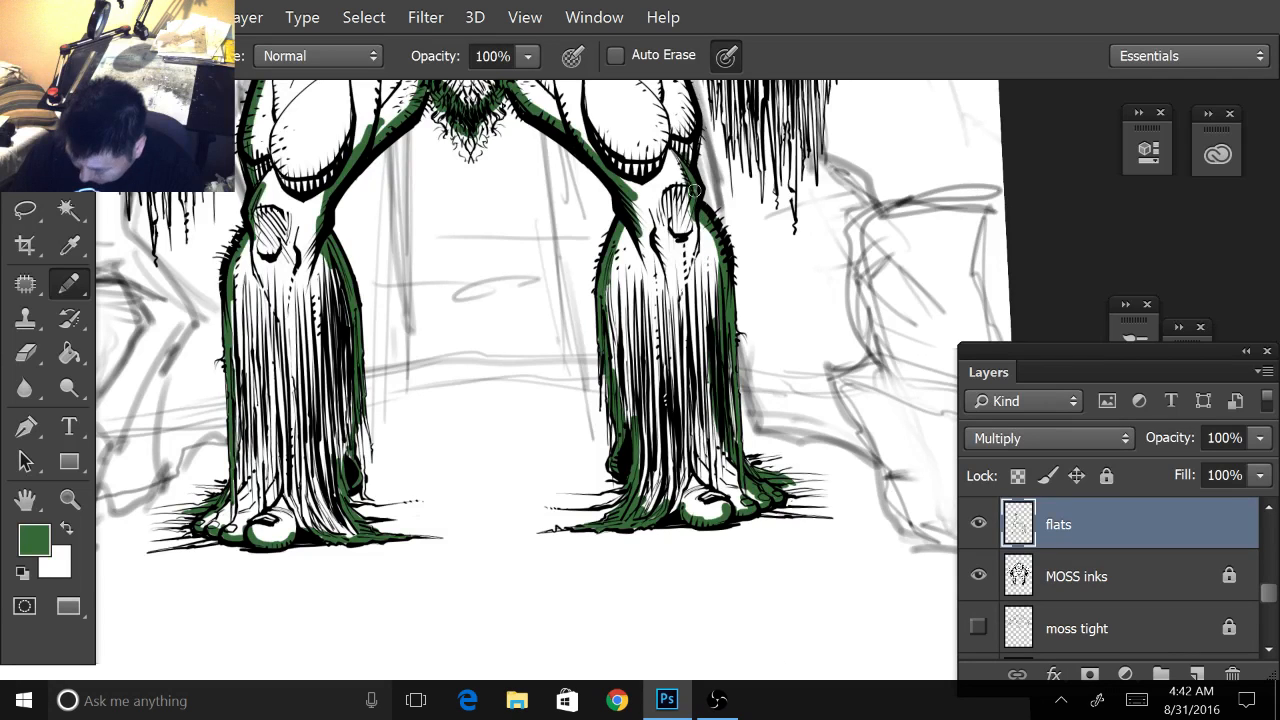
# - Paint the green border along the outer contour of the thigh on the picture's right side, from knee to hip
pyautogui.moveTo(660, 240); pyautogui.dragTo(603, 353)
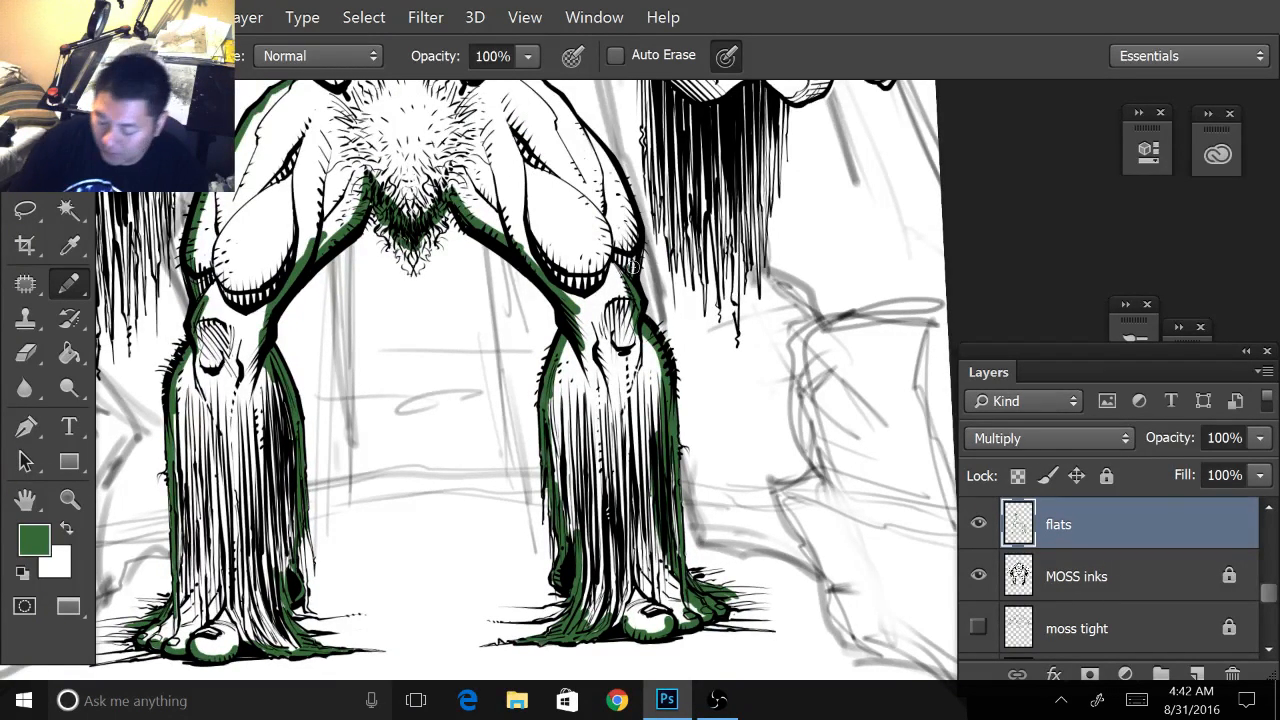
pyautogui.moveTo(632, 242); pyautogui.dragTo(605, 377)
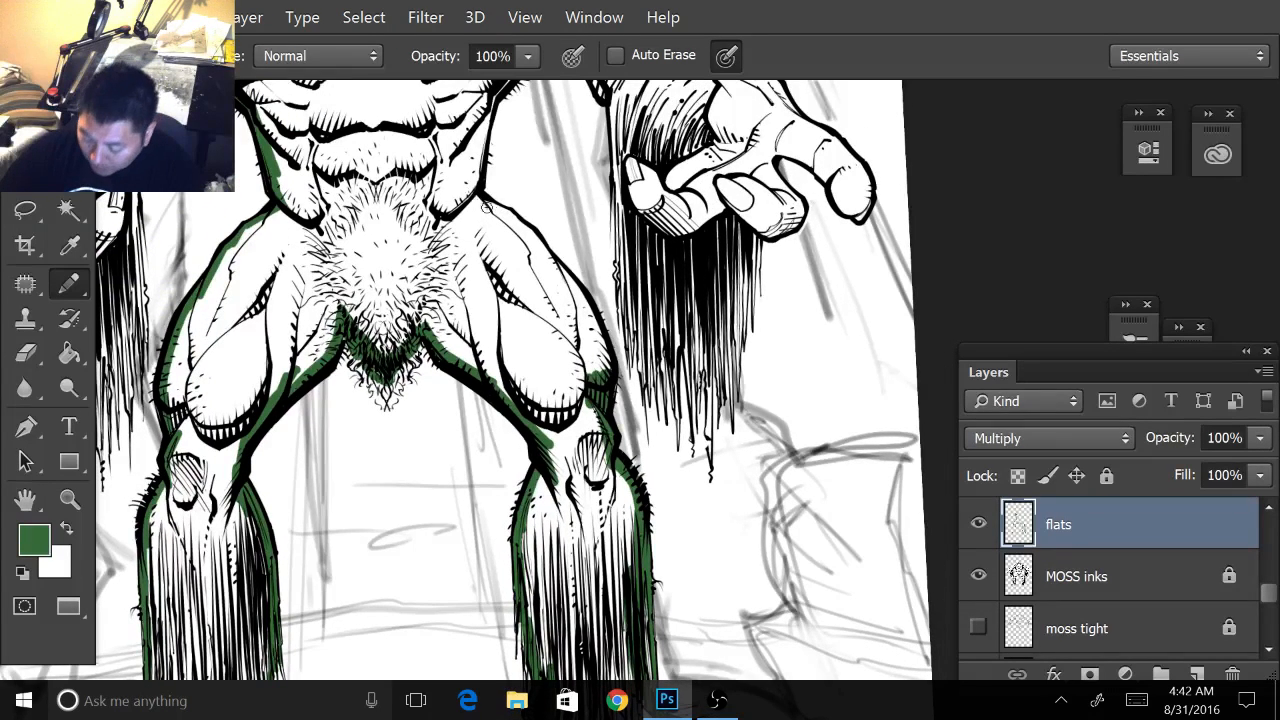
pyautogui.moveTo(467, 192)
pyautogui.mouseDown()
pyautogui.moveTo(540, 240)
pyautogui.moveTo(588, 305)
pyautogui.moveTo(605, 376)
pyautogui.mouseUp()
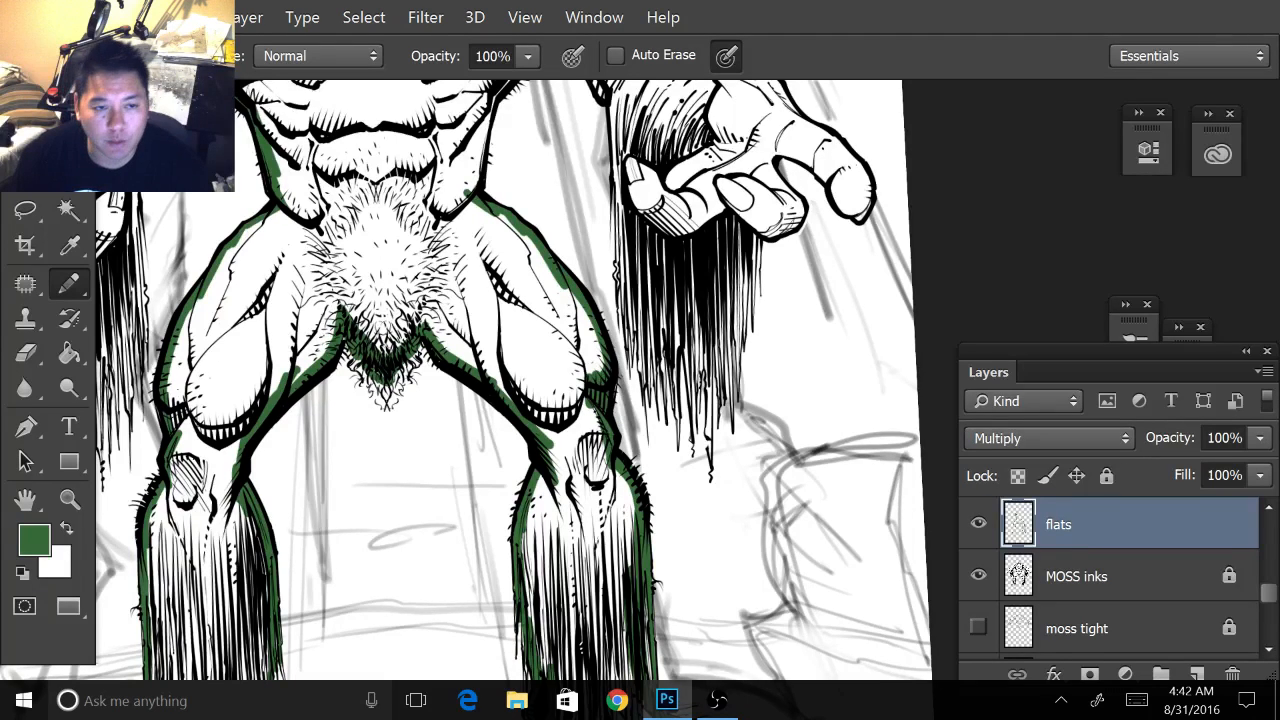
# - Paint green up the waist and flank on the picture's right side, then along the underside of the adjoining forearm
pyautogui.moveTo(484, 112); pyautogui.dragTo(582, 287)
pyautogui.moveTo(566, 336)
pyautogui.mouseDown()
pyautogui.moveTo(582, 300)
pyautogui.moveTo(565, 380)
pyautogui.moveTo(563, 350)
pyautogui.mouseUp()
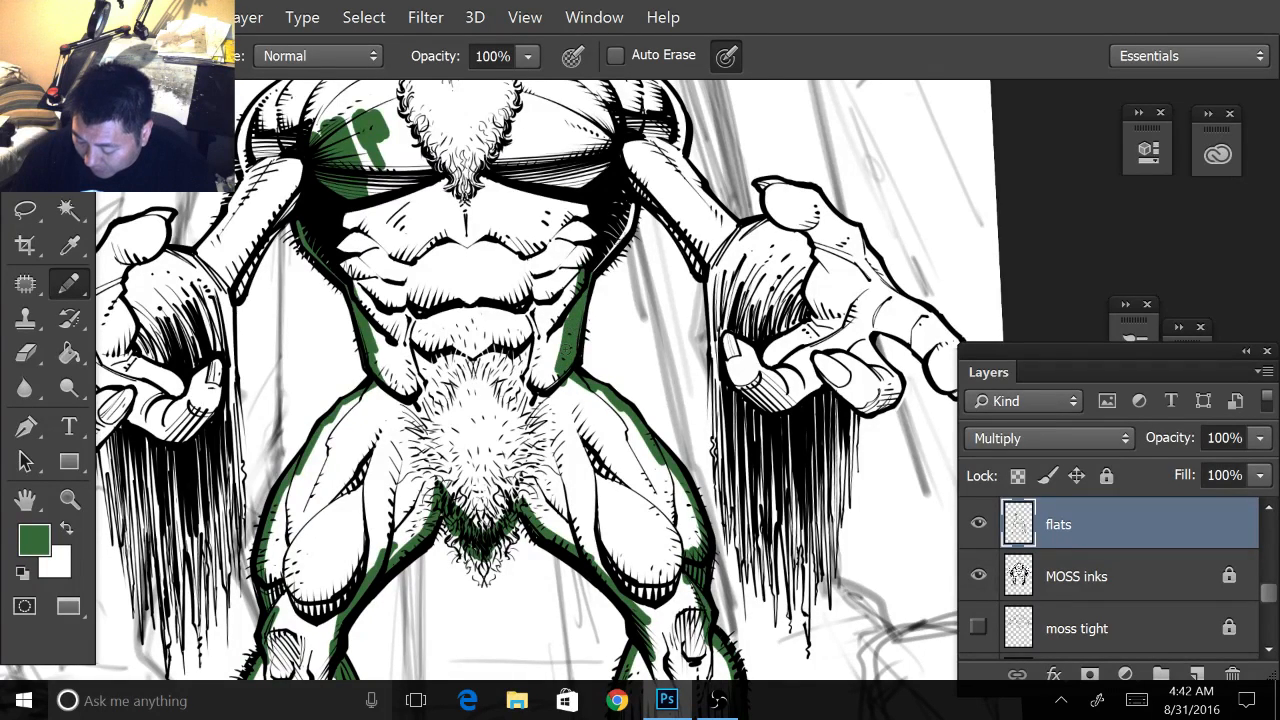
pyautogui.moveTo(594, 272)
pyautogui.mouseDown()
pyautogui.moveTo(635, 196)
pyautogui.moveTo(568, 317)
pyautogui.moveTo(478, 388)
pyautogui.mouseUp()
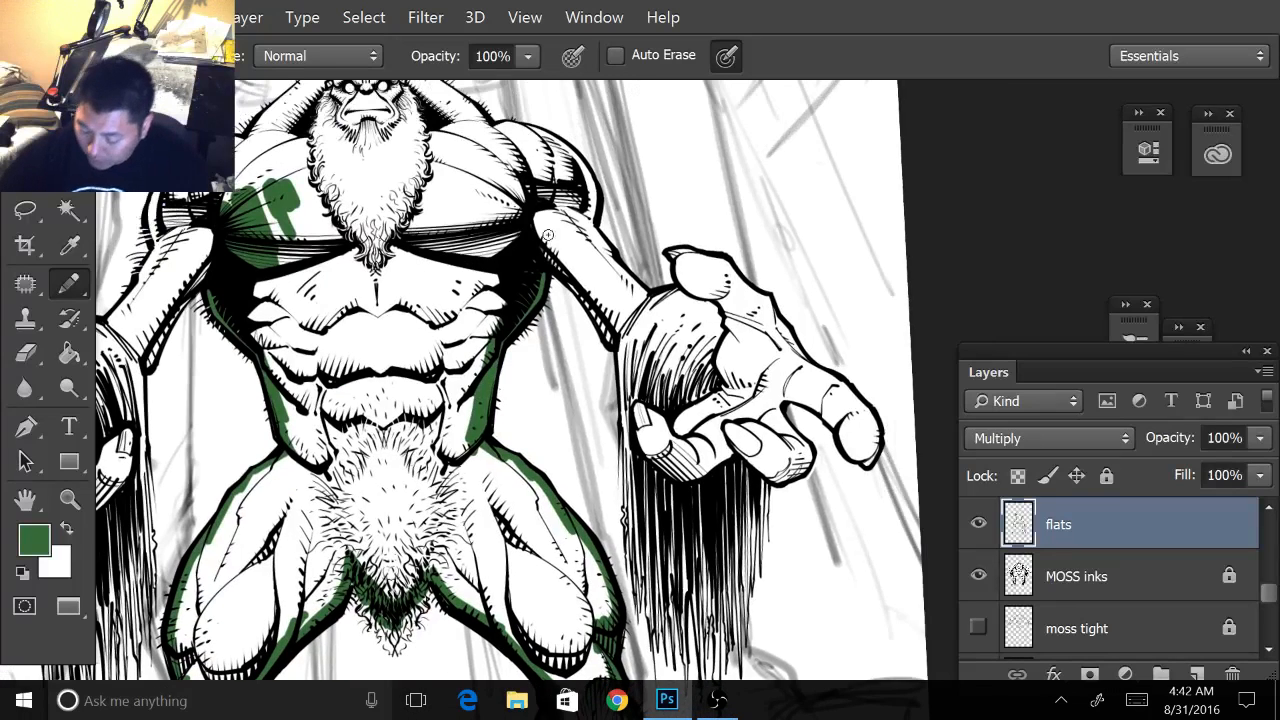
pyautogui.moveTo(534, 218)
pyautogui.mouseDown()
pyautogui.moveTo(628, 355)
pyautogui.moveTo(635, 551)
pyautogui.mouseUp()
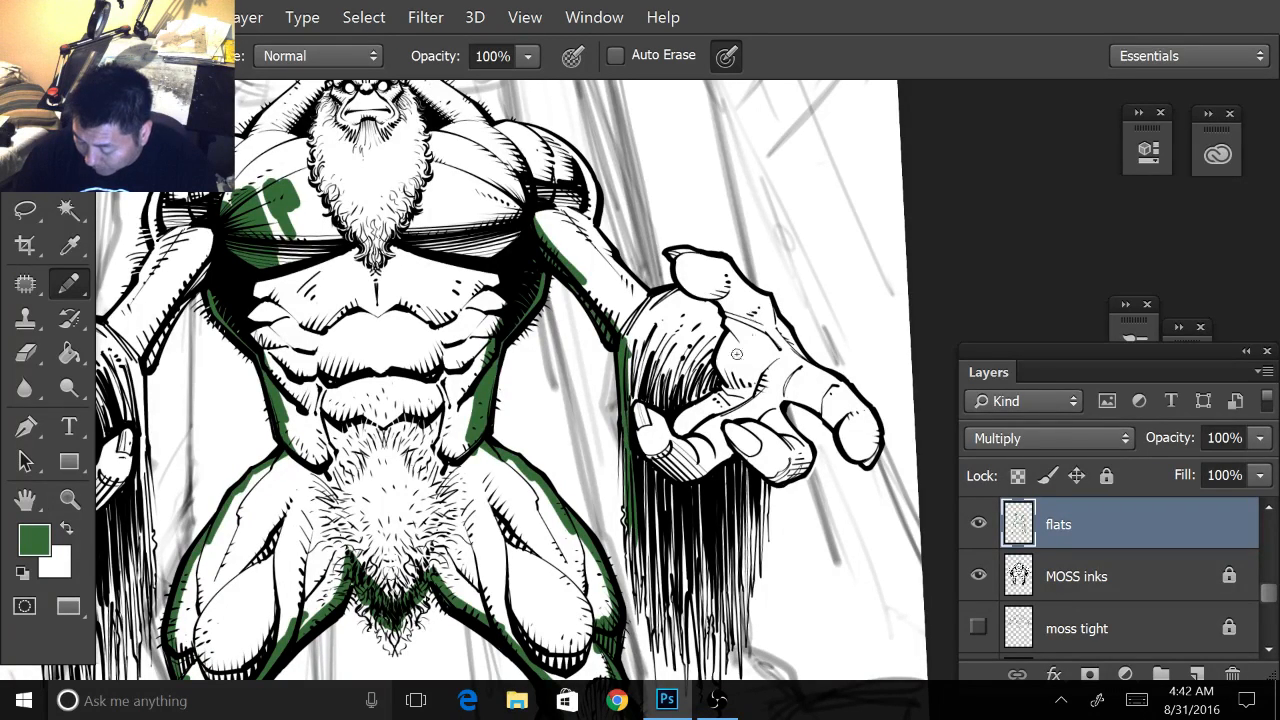
# - Paint green around the edges and lower strands of the moss hanging below the hand on the picture's right side
pyautogui.moveTo(736, 353); pyautogui.dragTo(774, 188)
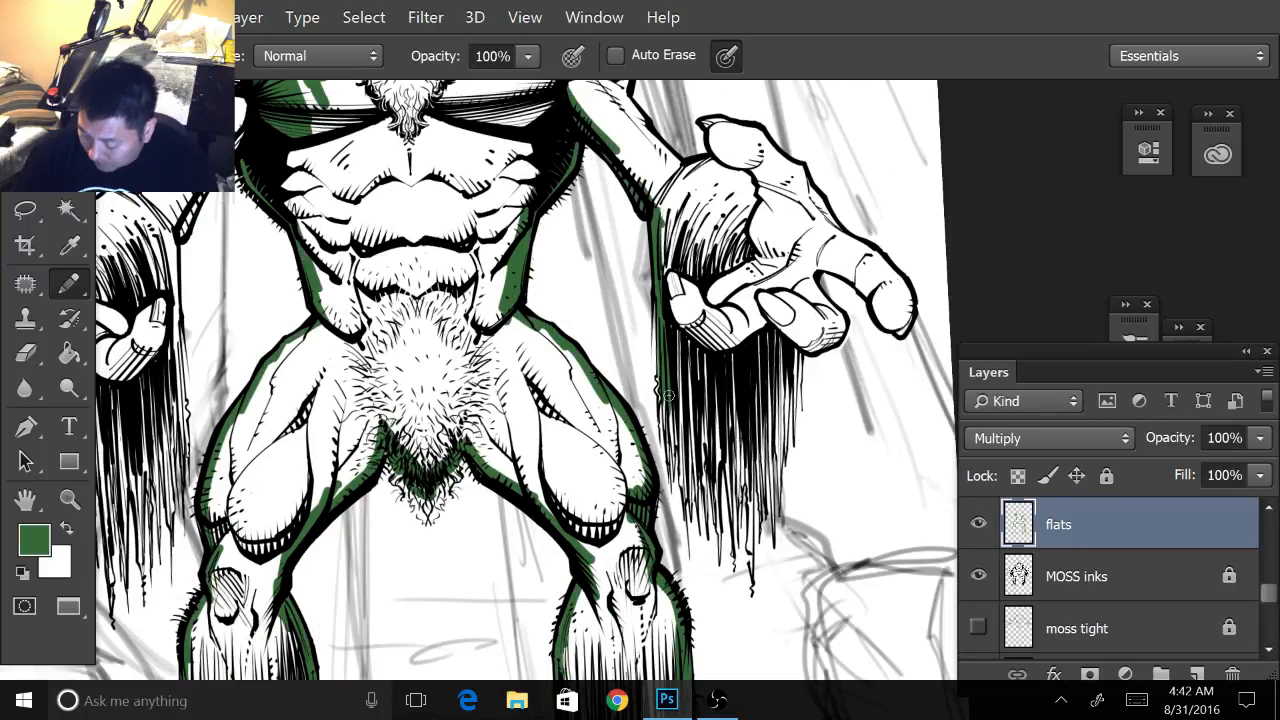
pyautogui.moveTo(668, 396)
pyautogui.mouseDown()
pyautogui.moveTo(674, 440)
pyautogui.moveTo(677, 376)
pyautogui.mouseUp()
pyautogui.moveTo(786, 343)
pyautogui.mouseDown()
pyautogui.moveTo(783, 449)
pyautogui.moveTo(798, 367)
pyautogui.moveTo(780, 474)
pyautogui.moveTo(770, 325)
pyautogui.moveTo(754, 393)
pyautogui.moveTo(763, 456)
pyautogui.moveTo(780, 350)
pyautogui.moveTo(780, 386)
pyautogui.moveTo(745, 420)
pyautogui.mouseUp()
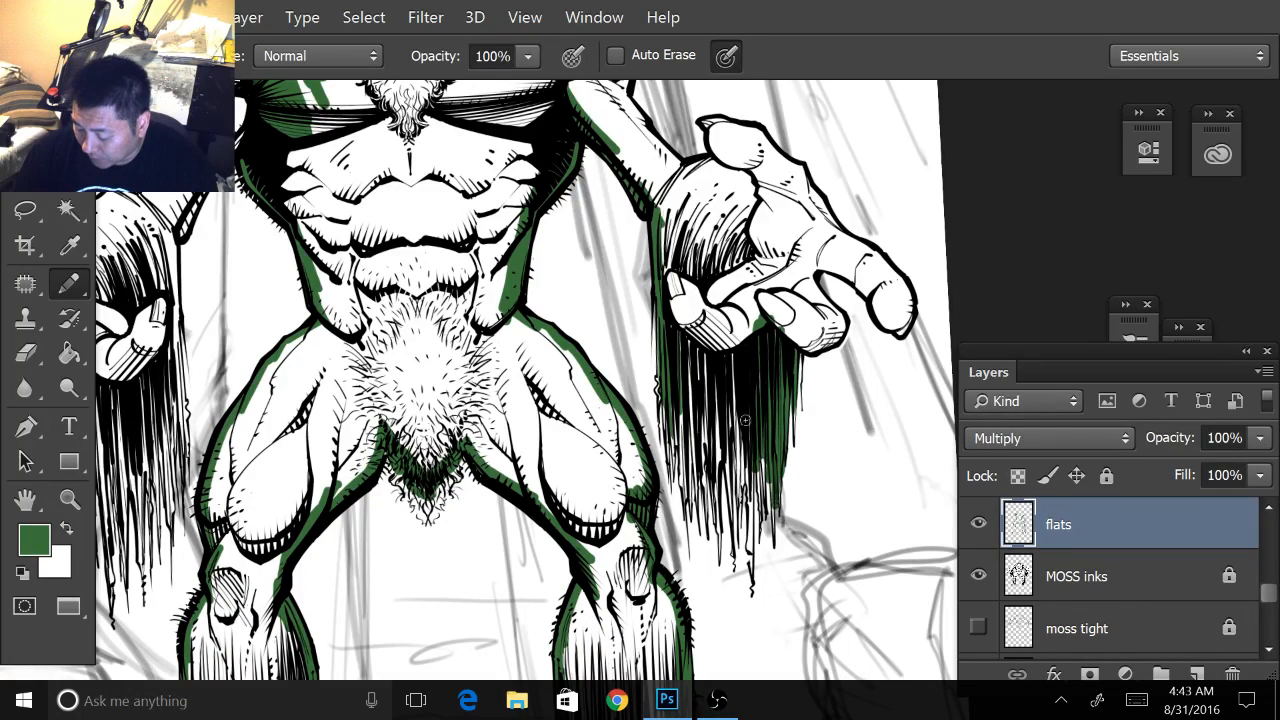
pyautogui.moveTo(668, 393)
pyautogui.mouseDown()
pyautogui.moveTo(672, 469)
pyautogui.moveTo(681, 393)
pyautogui.moveTo(684, 486)
pyautogui.moveTo(698, 400)
pyautogui.mouseUp()
pyautogui.moveTo(698, 517)
pyautogui.mouseDown()
pyautogui.moveTo(686, 362)
pyautogui.moveTo(708, 533)
pyautogui.moveTo(751, 560)
pyautogui.moveTo(750, 532)
pyautogui.moveTo(754, 566)
pyautogui.moveTo(768, 472)
pyautogui.moveTo(729, 488)
pyautogui.mouseUp()
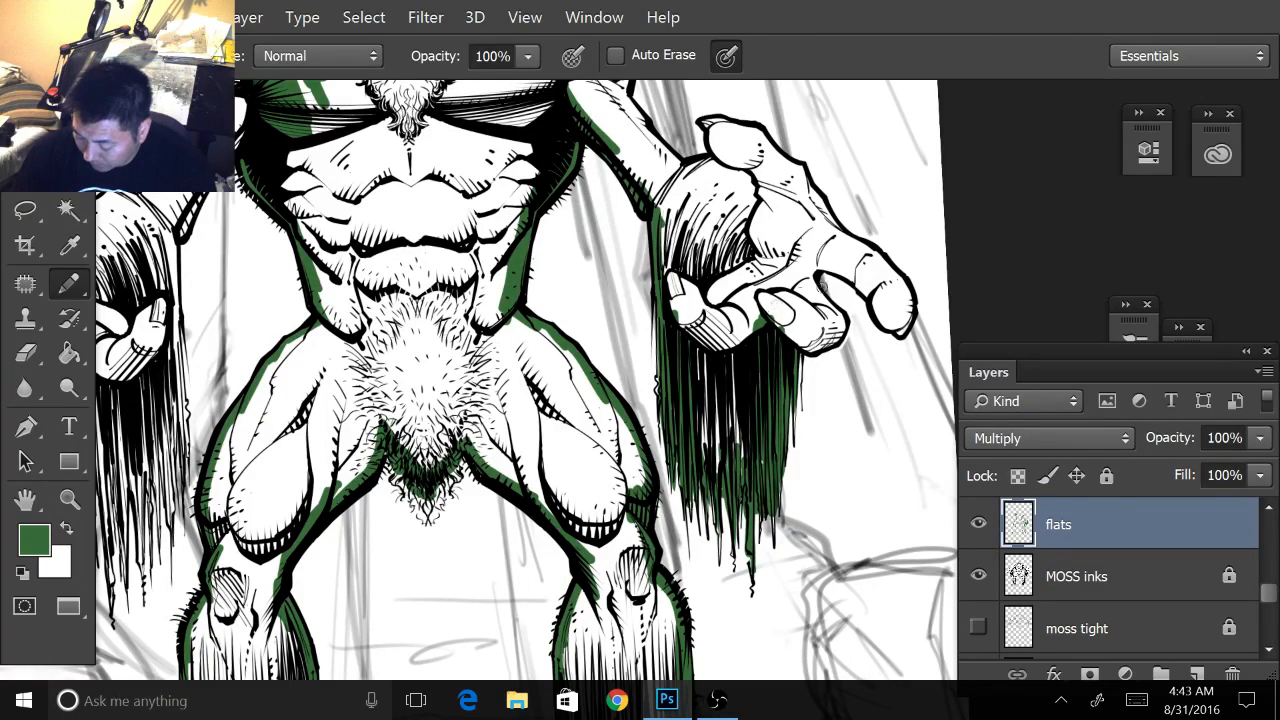
# - Paint the green border around the fingers, outer palm and thumb of the hand on the picture's right side
pyautogui.moveTo(780, 328)
pyautogui.mouseDown()
pyautogui.moveTo(828, 344)
pyautogui.moveTo(838, 328)
pyautogui.moveTo(814, 287)
pyautogui.moveTo(834, 266)
pyautogui.moveTo(820, 288)
pyautogui.moveTo(675, 330)
pyautogui.mouseUp()
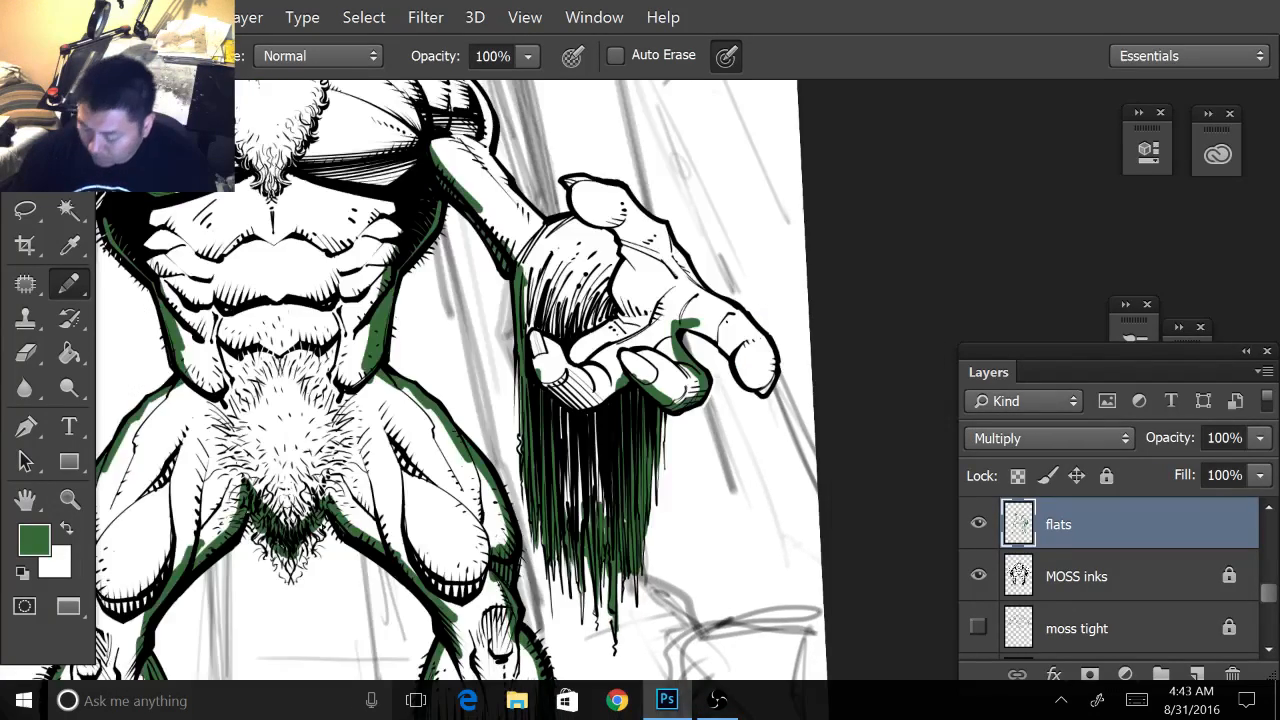
pyautogui.moveTo(800, 300); pyautogui.dragTo(819, 375)
pyautogui.moveTo(692, 336)
pyautogui.mouseDown()
pyautogui.moveTo(715, 362)
pyautogui.moveTo(728, 419)
pyautogui.moveTo(751, 388)
pyautogui.moveTo(738, 342)
pyautogui.mouseUp()
pyautogui.moveTo(704, 256)
pyautogui.mouseDown()
pyautogui.moveTo(713, 305)
pyautogui.moveTo(702, 243)
pyautogui.moveTo(738, 343)
pyautogui.mouseUp()
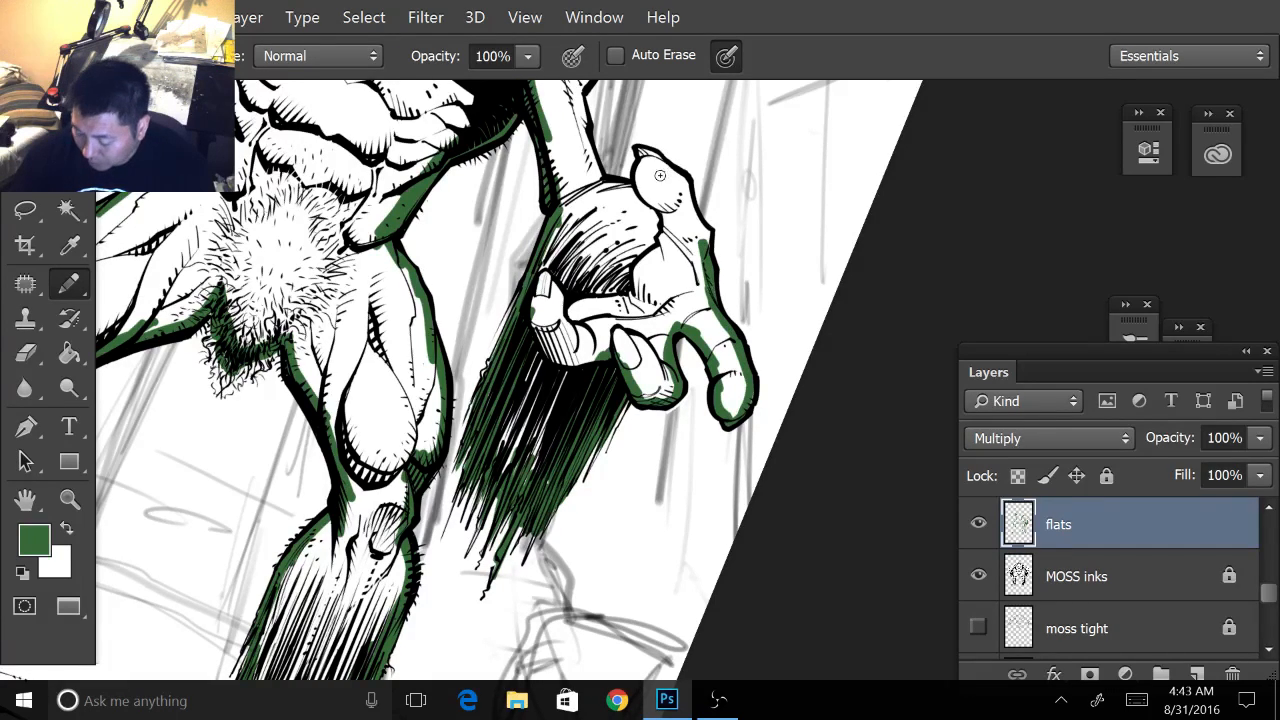
pyautogui.moveTo(642, 159)
pyautogui.mouseDown()
pyautogui.moveTo(650, 203)
pyautogui.moveTo(641, 151)
pyautogui.moveTo(686, 180)
pyautogui.moveTo(702, 228)
pyautogui.mouseUp()
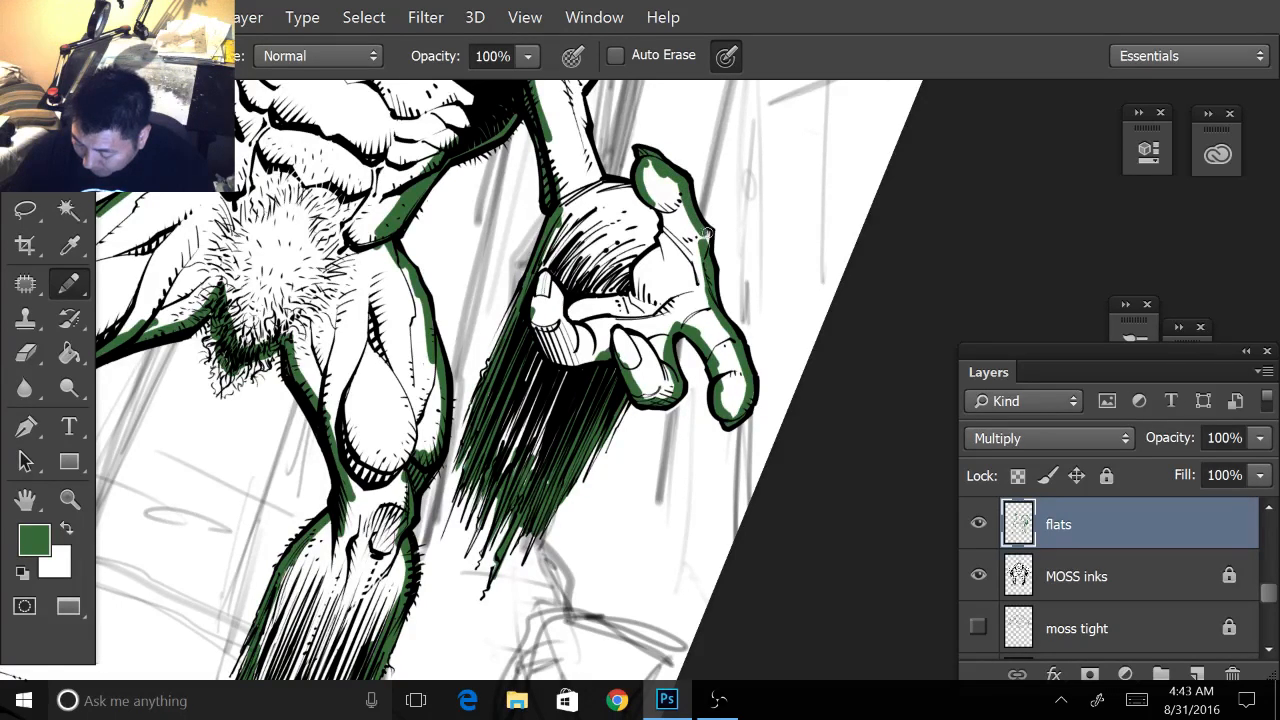
# - Paint the green border along the upper edge of that hand's forearm and around the outer shoulder
pyautogui.moveTo(620, 300); pyautogui.dragTo(690, 433)
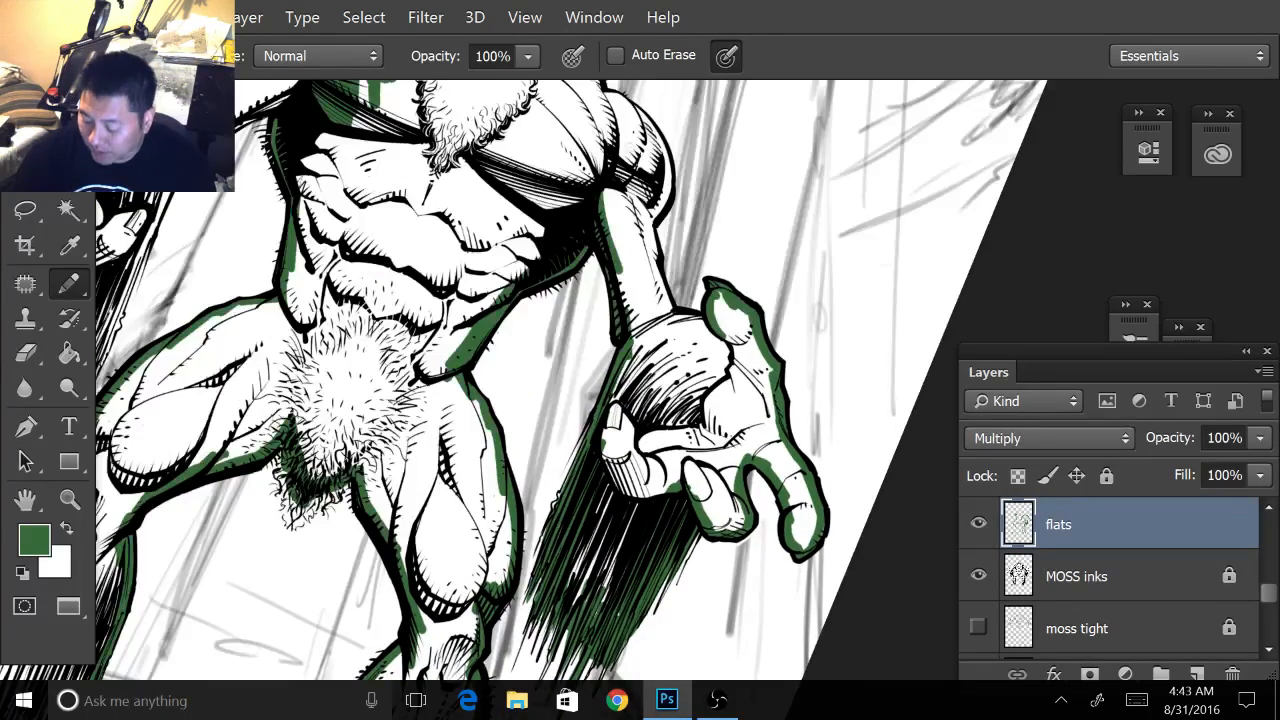
pyautogui.moveTo(640, 196)
pyautogui.mouseDown()
pyautogui.moveTo(669, 314)
pyautogui.moveTo(727, 343)
pyautogui.moveTo(702, 363)
pyautogui.moveTo(709, 478)
pyautogui.mouseUp()
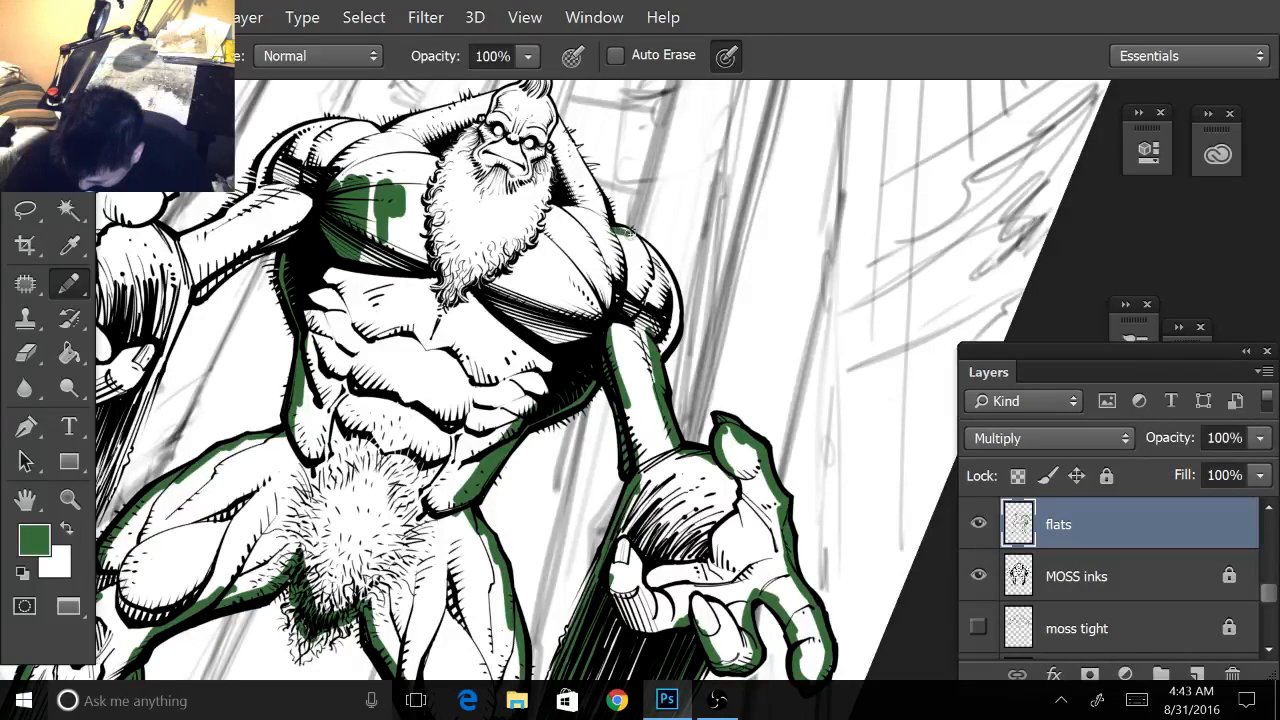
pyautogui.moveTo(630, 232)
pyautogui.mouseDown()
pyautogui.moveTo(673, 292)
pyautogui.moveTo(659, 351)
pyautogui.moveTo(664, 315)
pyautogui.mouseUp()
# - Continue the green border from the shoulder up to the giant's head and paint the base of the hair tuft
pyautogui.scroll(4, 545, 187)
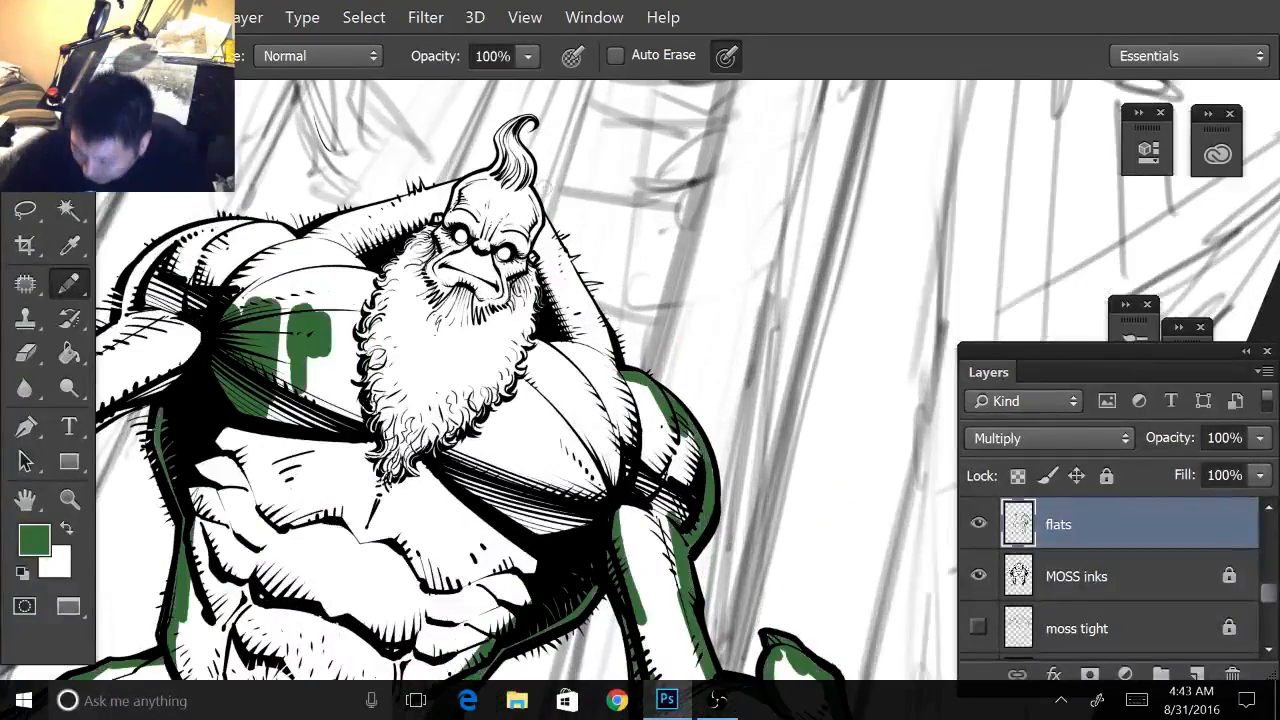
pyautogui.moveTo(545, 188)
pyautogui.mouseDown()
pyautogui.moveTo(535, 228)
pyautogui.moveTo(618, 372)
pyautogui.mouseUp()
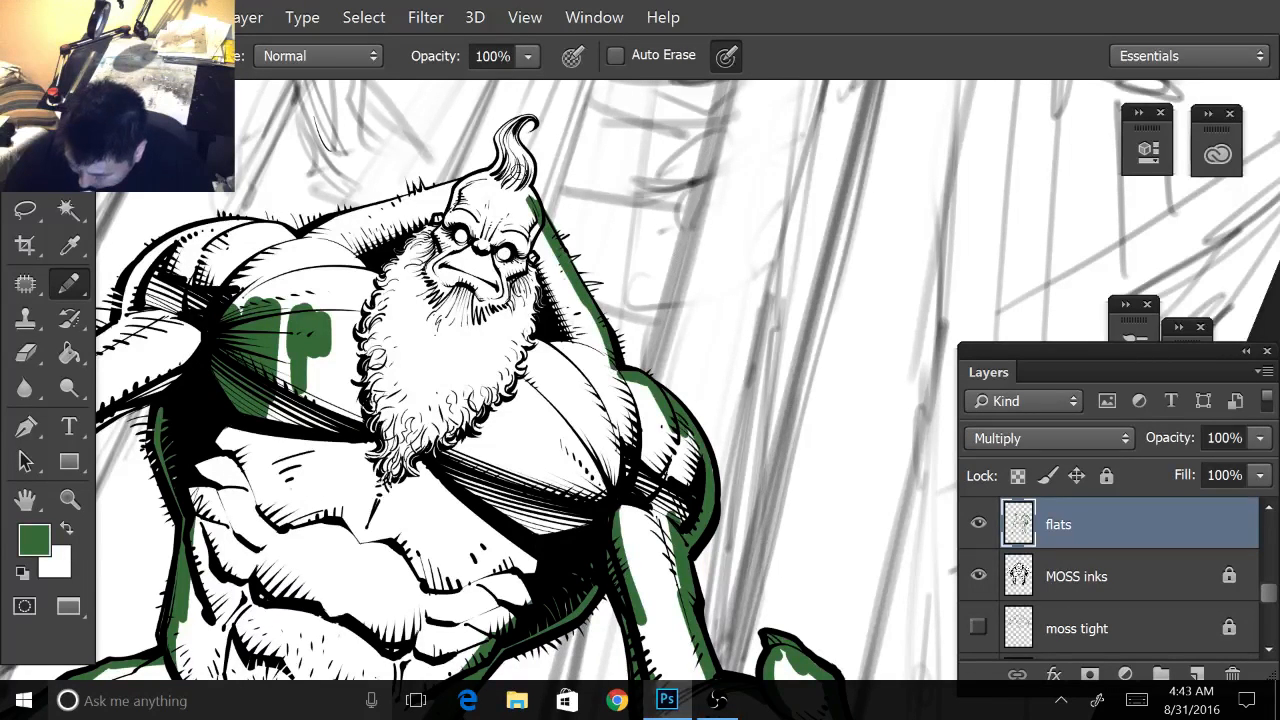
pyautogui.moveTo(531, 208)
pyautogui.mouseDown()
pyautogui.moveTo(505, 150)
pyautogui.moveTo(512, 185)
pyautogui.moveTo(518, 140)
pyautogui.mouseUp()
pyautogui.moveTo(600, 400); pyautogui.dragTo(721, 416)
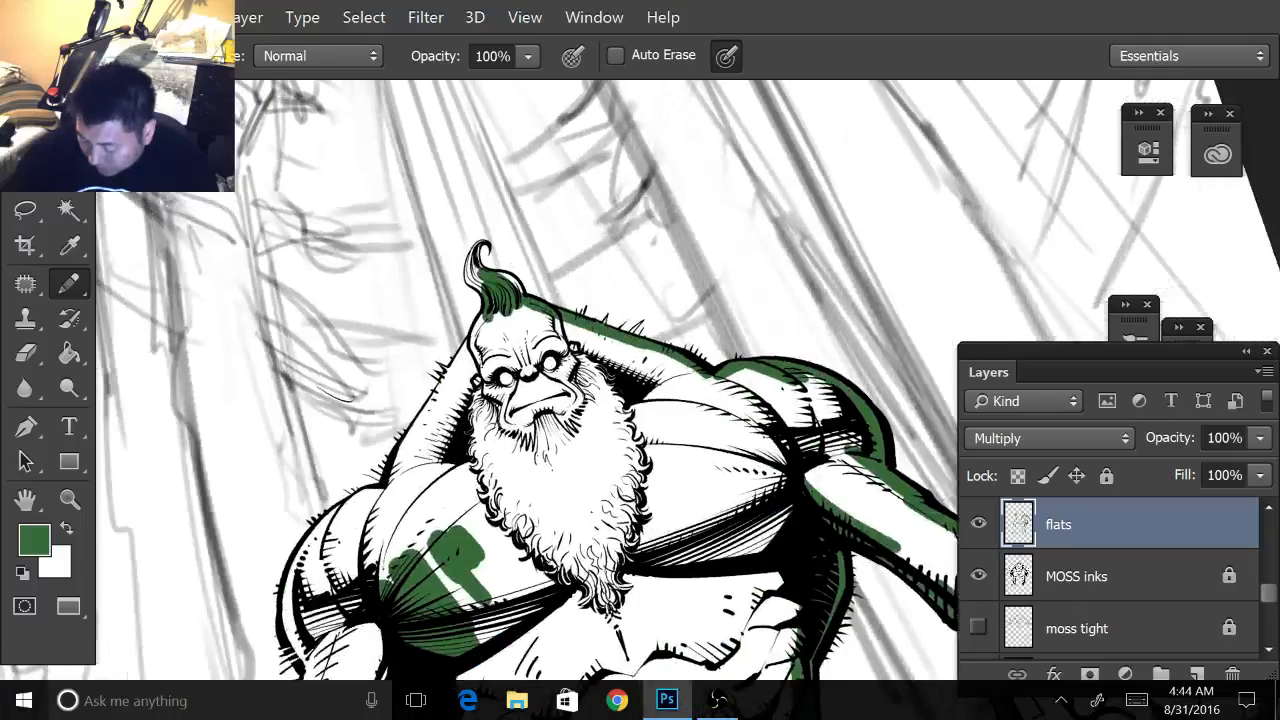
# - Paint the green border from the giant's head down the raised upper arm, outer shoulder and forearm on the picture's left side
pyautogui.moveTo(600, 450); pyautogui.dragTo(661, 289)
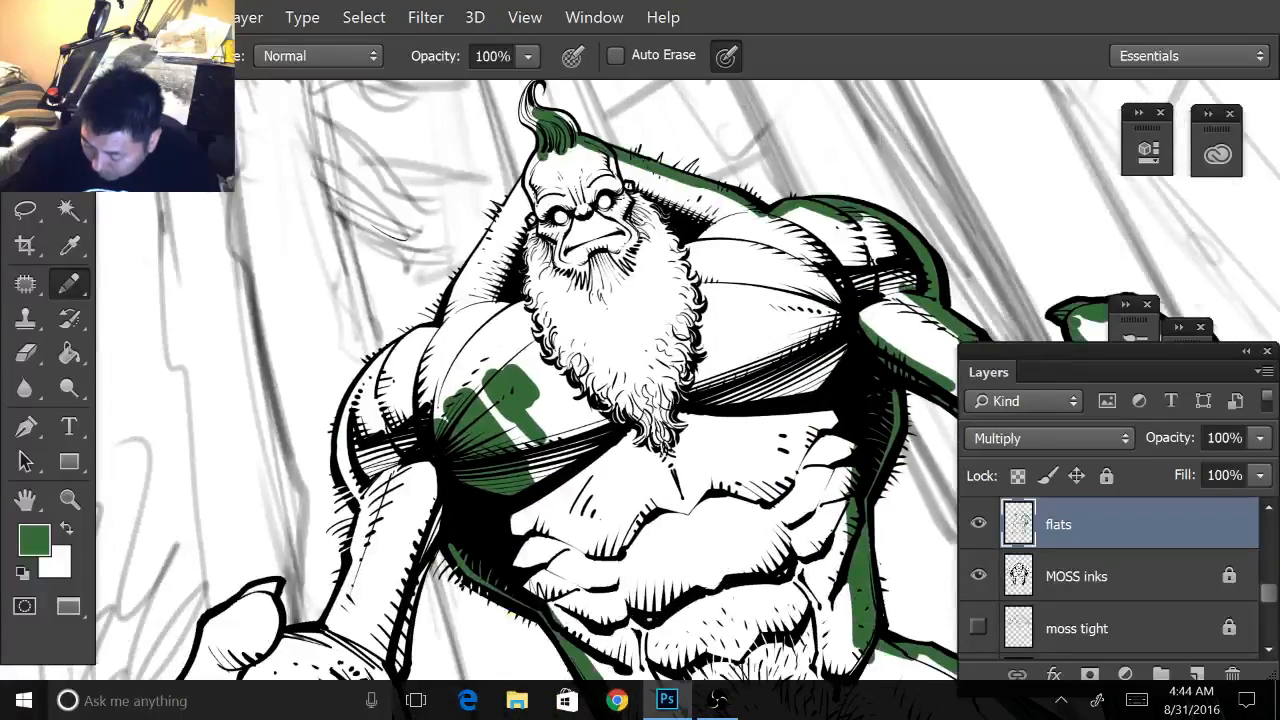
pyautogui.moveTo(760, 400); pyautogui.dragTo(762, 351)
pyautogui.moveTo(491, 230); pyautogui.dragTo(473, 347)
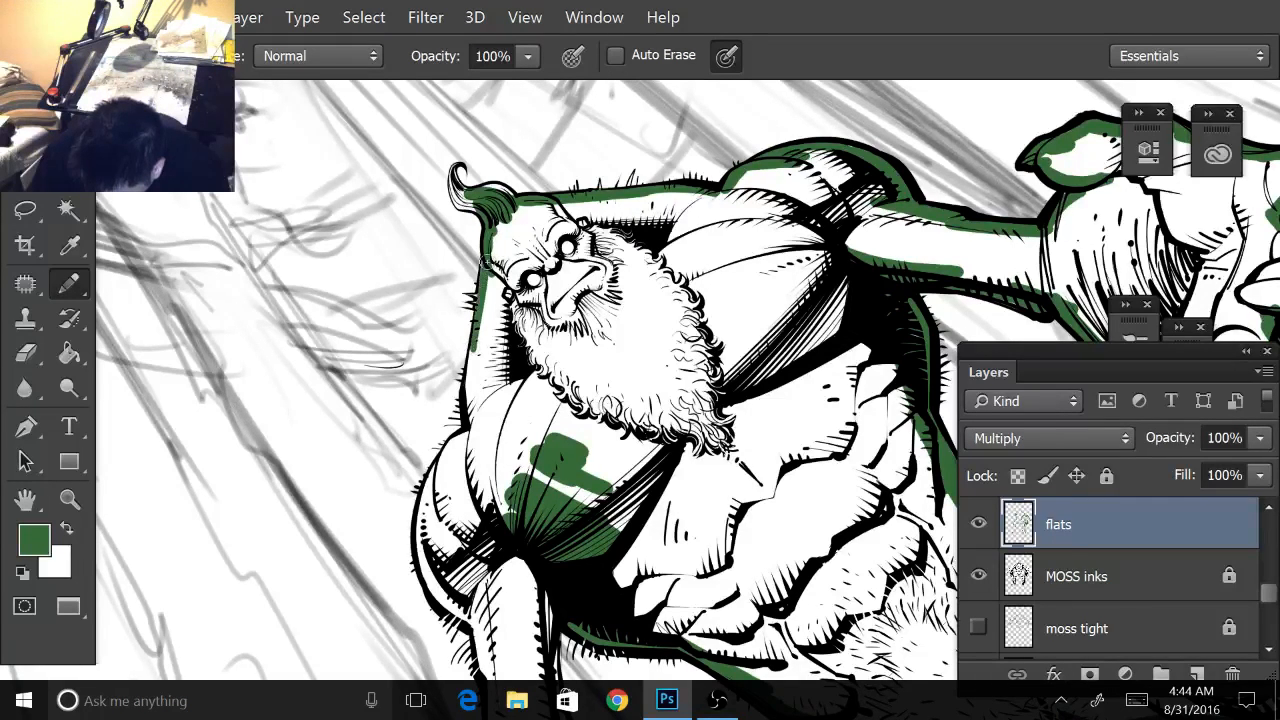
pyautogui.moveTo(487, 262)
pyautogui.mouseDown()
pyautogui.moveTo(469, 427)
pyautogui.moveTo(461, 455)
pyautogui.moveTo(434, 472)
pyautogui.moveTo(419, 549)
pyautogui.moveTo(438, 600)
pyautogui.moveTo(469, 617)
pyautogui.moveTo(430, 561)
pyautogui.moveTo(448, 597)
pyautogui.mouseUp()
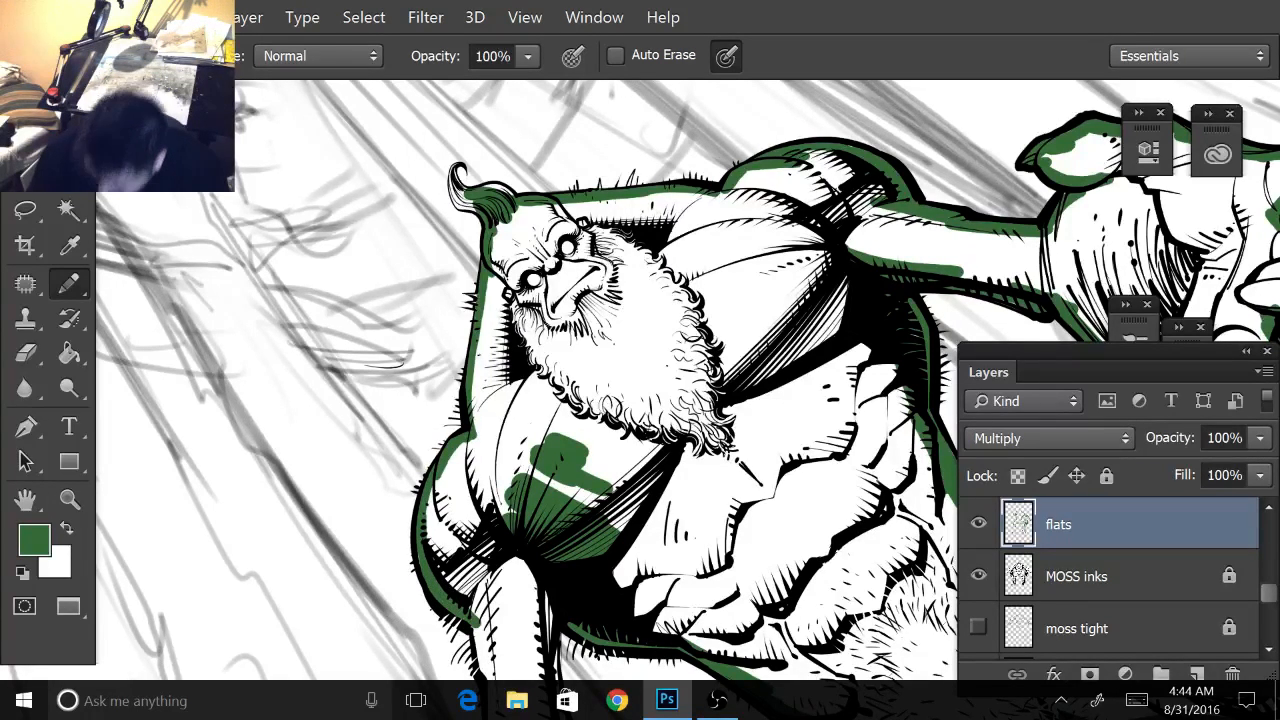
pyautogui.scroll(-5, 640, 400)
pyautogui.moveTo(477, 378)
pyautogui.mouseDown()
pyautogui.moveTo(490, 512)
pyautogui.moveTo(460, 526)
pyautogui.moveTo(490, 510)
pyautogui.mouseUp()
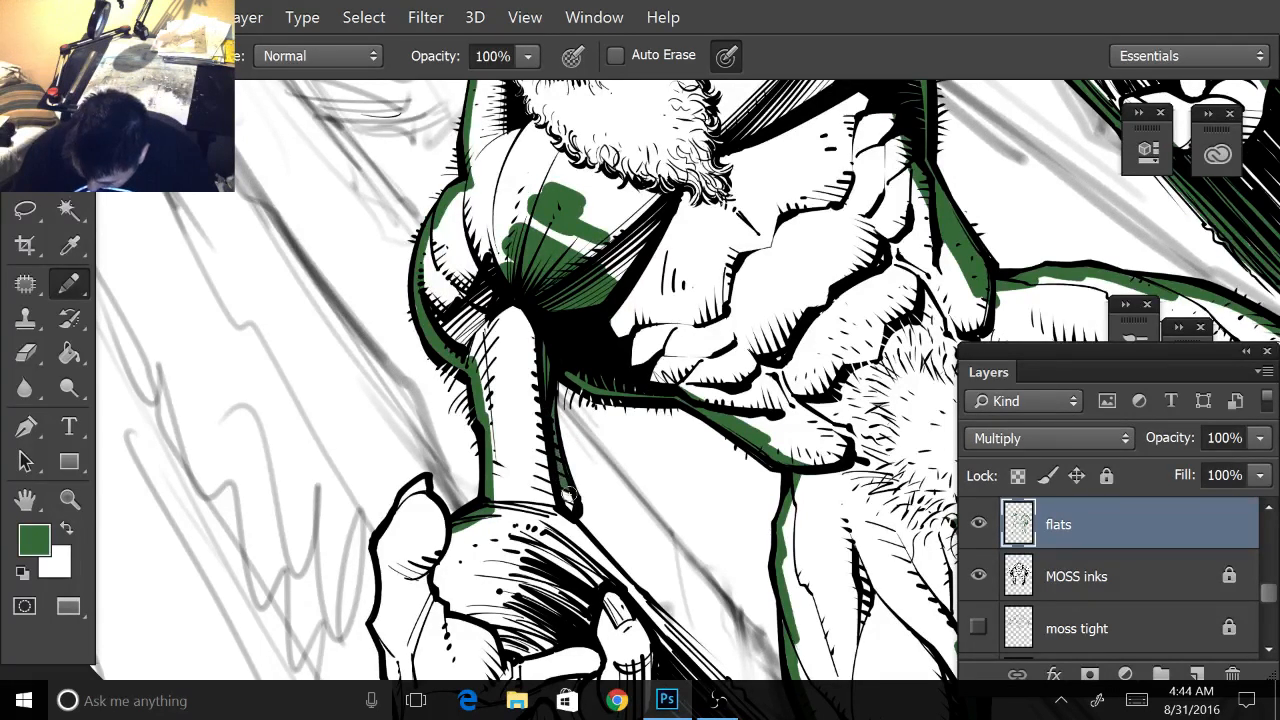
pyautogui.moveTo(569, 495)
pyautogui.mouseDown()
pyautogui.moveTo(565, 507)
pyautogui.moveTo(634, 330)
pyautogui.mouseUp()
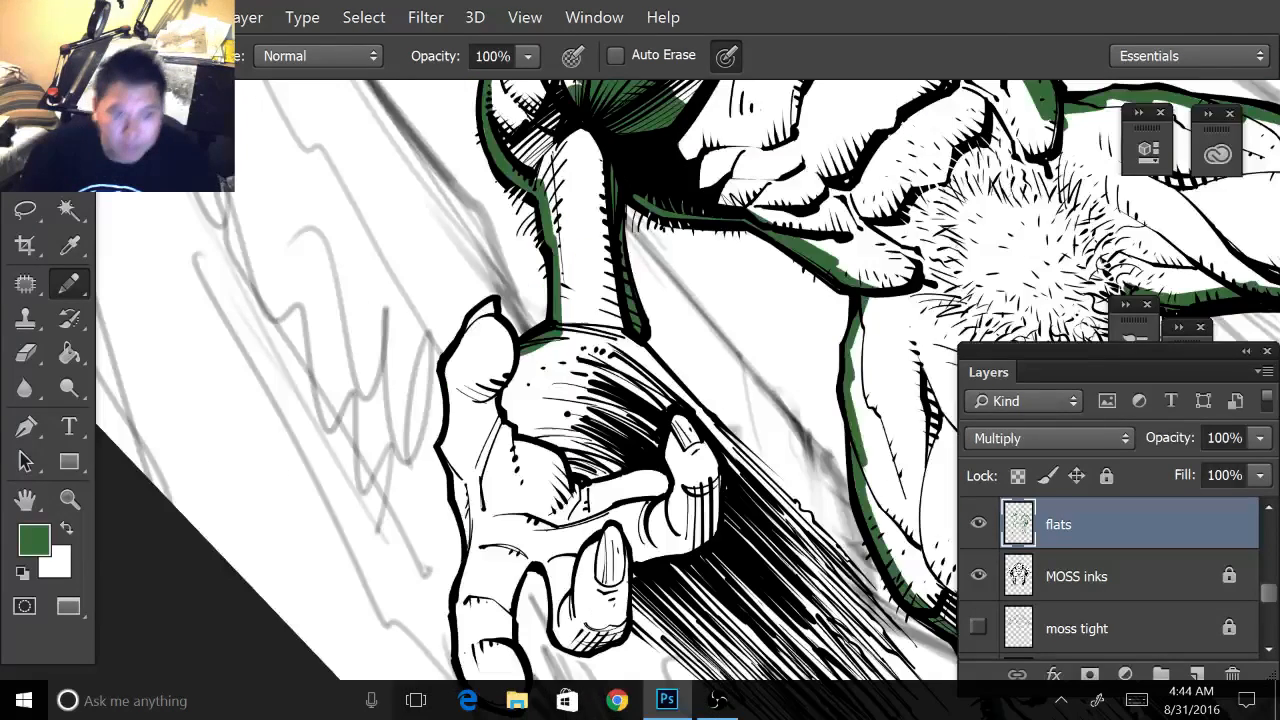
# - Paint the green border around the thumb, outer palm and fingers of the hand on the picture's left side
pyautogui.moveTo(832, 574)
pyautogui.mouseDown()
pyautogui.moveTo(896, 514)
pyautogui.moveTo(874, 517)
pyautogui.mouseUp()
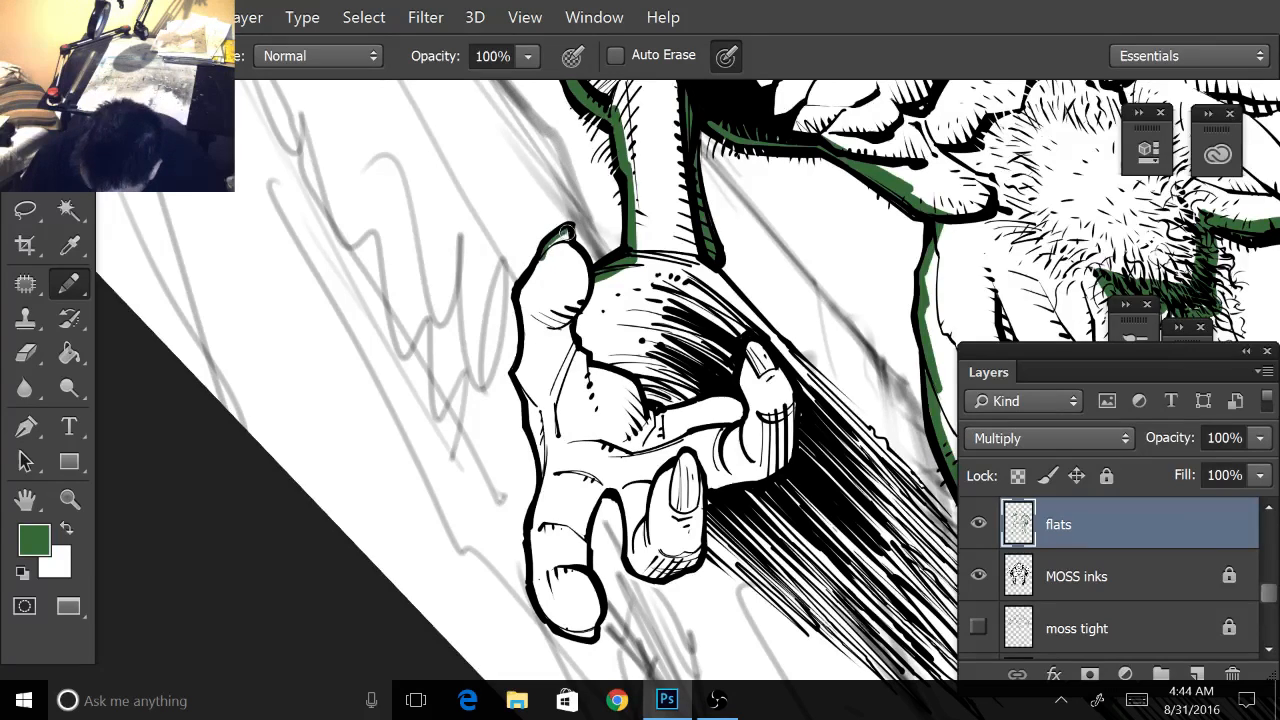
pyautogui.moveTo(548, 250)
pyautogui.mouseDown()
pyautogui.moveTo(524, 292)
pyautogui.moveTo(538, 266)
pyautogui.moveTo(520, 384)
pyautogui.moveTo(550, 482)
pyautogui.mouseUp()
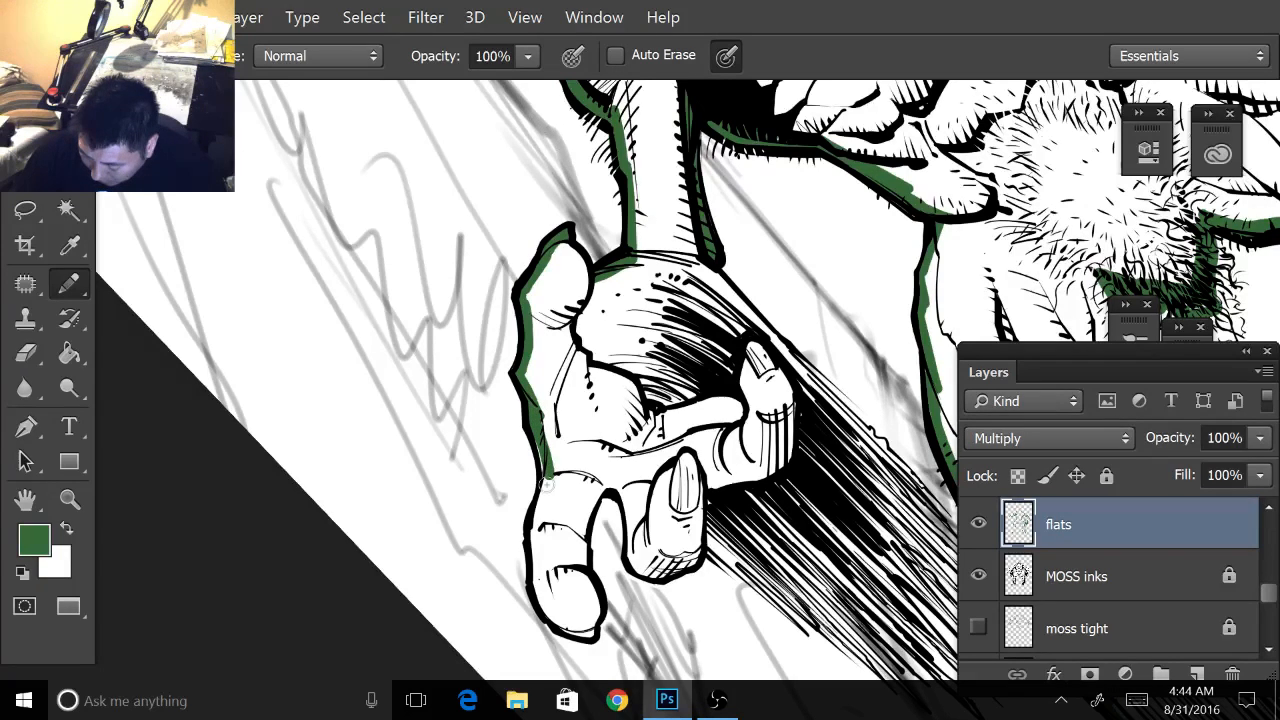
pyautogui.moveTo(539, 429); pyautogui.dragTo(548, 485)
pyautogui.moveTo(545, 429)
pyautogui.mouseDown()
pyautogui.moveTo(538, 589)
pyautogui.moveTo(558, 623)
pyautogui.moveTo(589, 633)
pyautogui.moveTo(578, 534)
pyautogui.moveTo(578, 566)
pyautogui.moveTo(596, 491)
pyautogui.moveTo(625, 490)
pyautogui.moveTo(656, 546)
pyautogui.mouseUp()
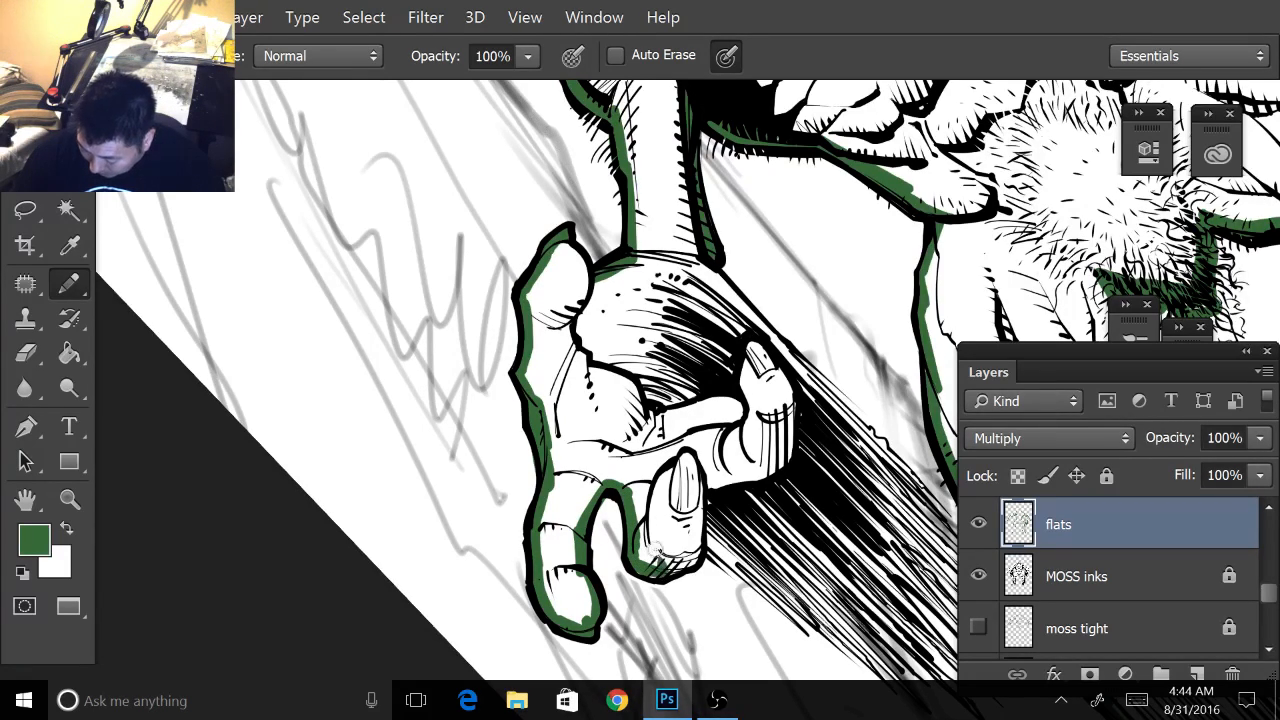
pyautogui.moveTo(686, 455)
pyautogui.mouseDown()
pyautogui.moveTo(698, 552)
pyautogui.moveTo(648, 570)
pyautogui.moveTo(696, 563)
pyautogui.moveTo(639, 555)
pyautogui.mouseUp()
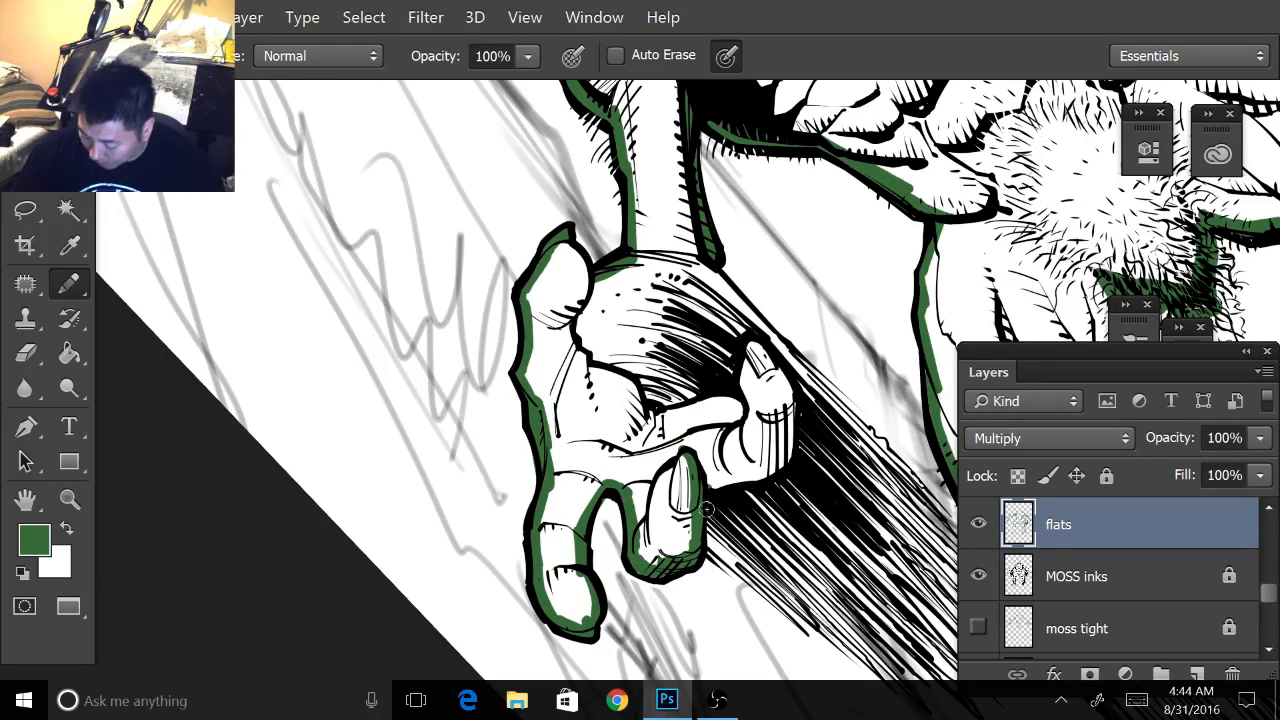
# - Paint green along the outer edge and lower strands of the moss hanging below the hand on the picture's left side
pyautogui.scroll(-3, 640, 400)
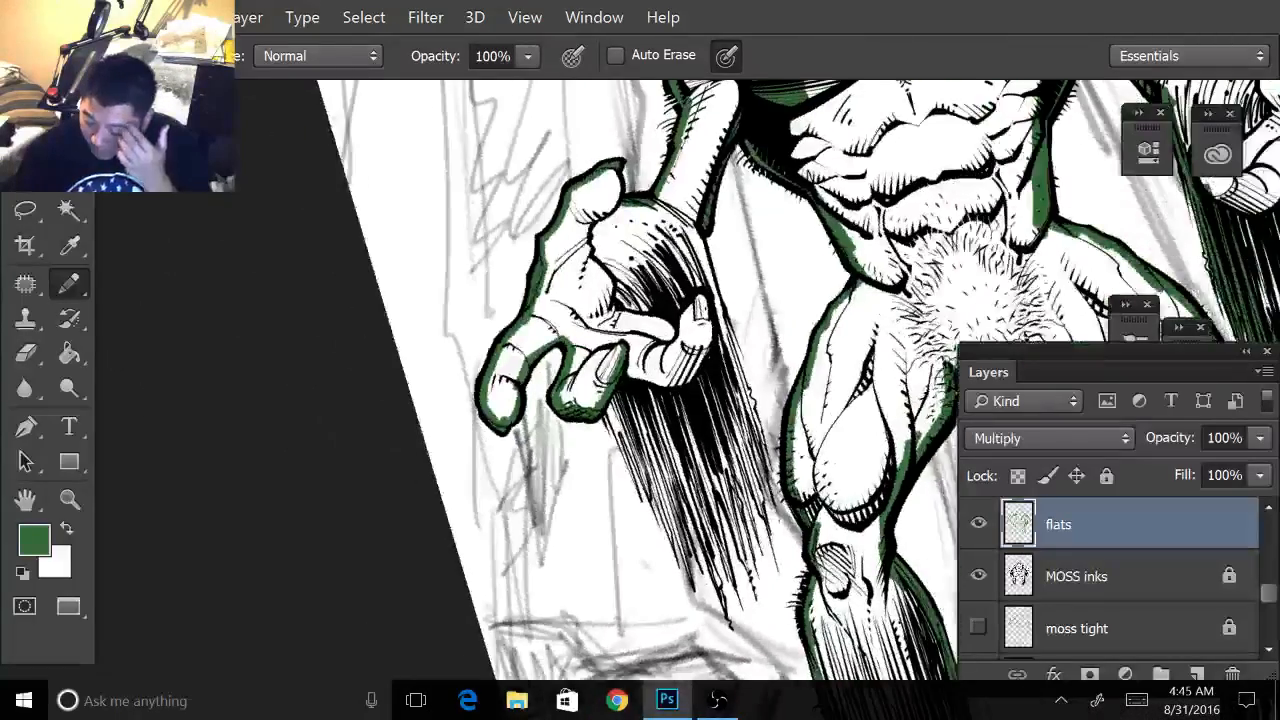
pyautogui.moveTo(640, 400)
pyautogui.mouseDown()
pyautogui.moveTo(601, 333)
pyautogui.moveTo(596, 406)
pyautogui.mouseUp()
pyautogui.moveTo(568, 326)
pyautogui.mouseDown()
pyautogui.moveTo(608, 410)
pyautogui.moveTo(602, 430)
pyautogui.moveTo(636, 472)
pyautogui.mouseUp()
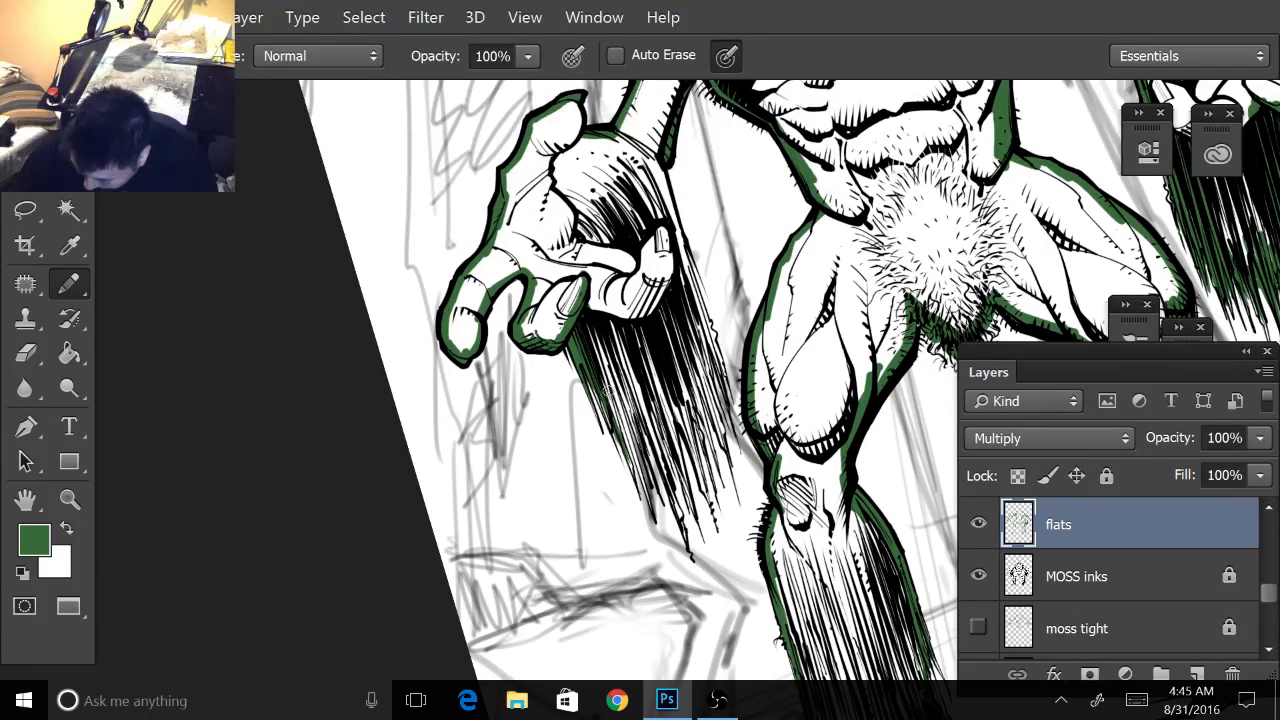
pyautogui.moveTo(598, 375); pyautogui.dragTo(654, 509)
pyautogui.moveTo(630, 394)
pyautogui.mouseDown()
pyautogui.moveTo(654, 482)
pyautogui.moveTo(640, 418)
pyautogui.moveTo(683, 523)
pyautogui.mouseUp()
pyautogui.moveTo(660, 457); pyautogui.dragTo(692, 536)
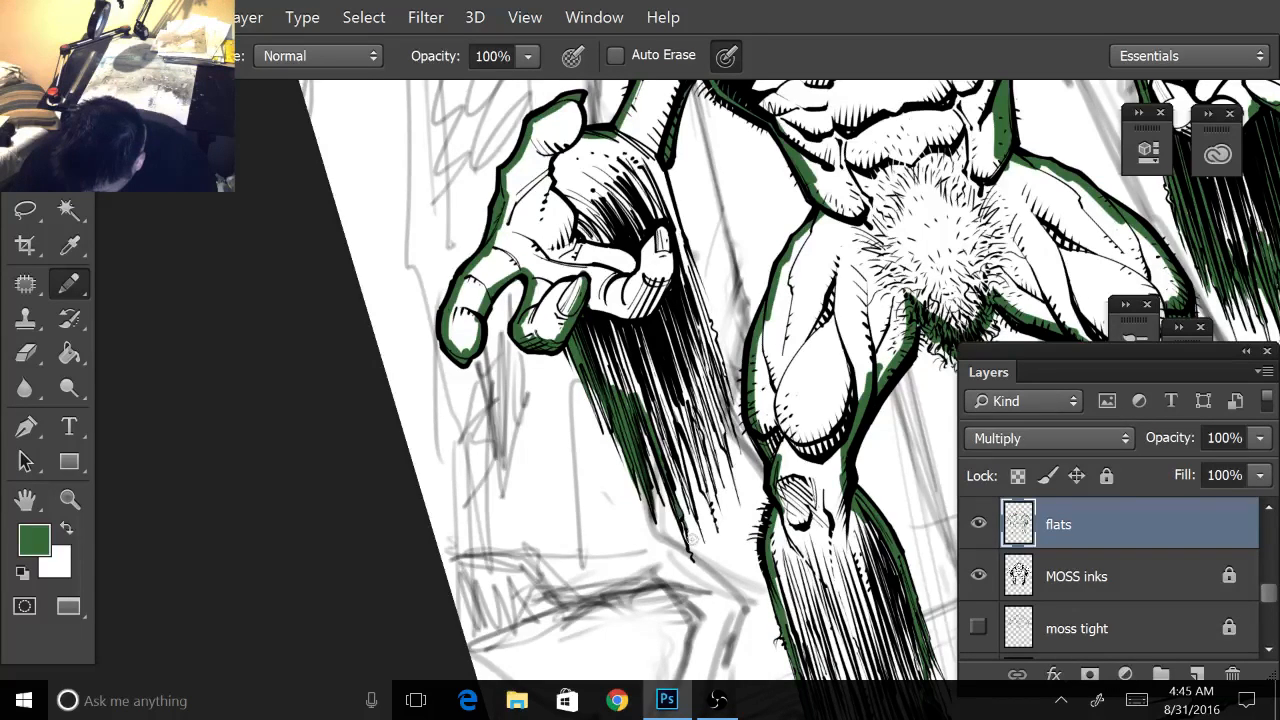
pyautogui.moveTo(648, 386); pyautogui.dragTo(695, 505)
pyautogui.moveTo(676, 456); pyautogui.dragTo(704, 526)
pyautogui.moveTo(674, 404); pyautogui.dragTo(704, 460)
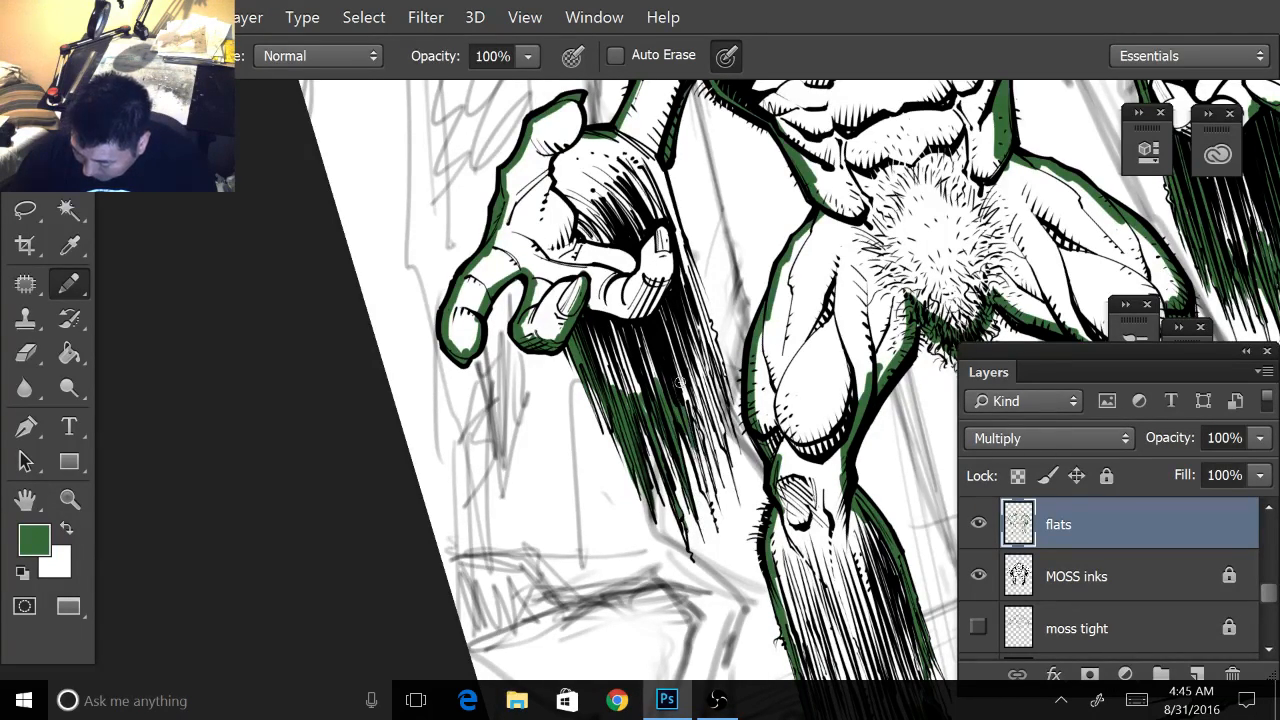
# - Extend the green across the remaining lower strands of that moss toward its inner edge
pyautogui.moveTo(678, 380); pyautogui.dragTo(714, 506)
pyautogui.moveTo(684, 415); pyautogui.dragTo(712, 502)
pyautogui.moveTo(678, 378); pyautogui.dragTo(708, 451)
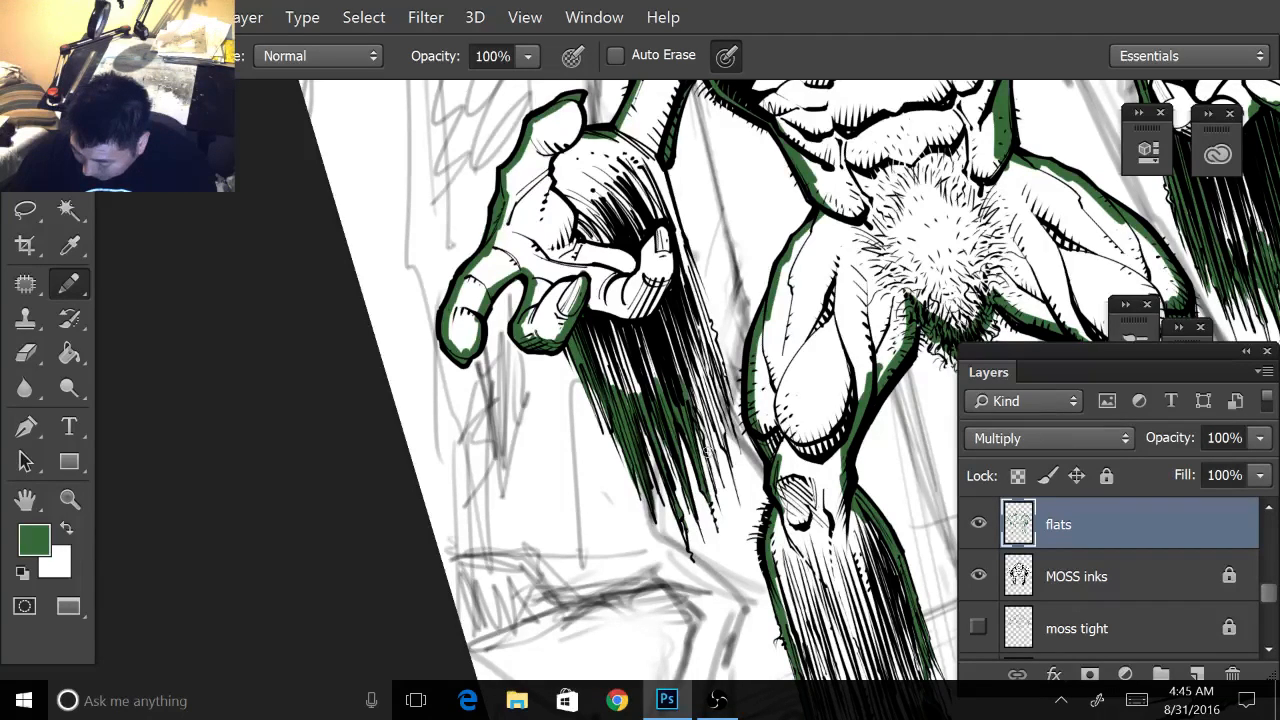
pyautogui.moveTo(691, 394); pyautogui.dragTo(705, 443)
pyautogui.moveTo(692, 373); pyautogui.dragTo(723, 441)
pyautogui.moveTo(693, 375)
pyautogui.mouseDown()
pyautogui.moveTo(725, 487)
pyautogui.moveTo(716, 432)
pyautogui.moveTo(732, 464)
pyautogui.mouseUp()
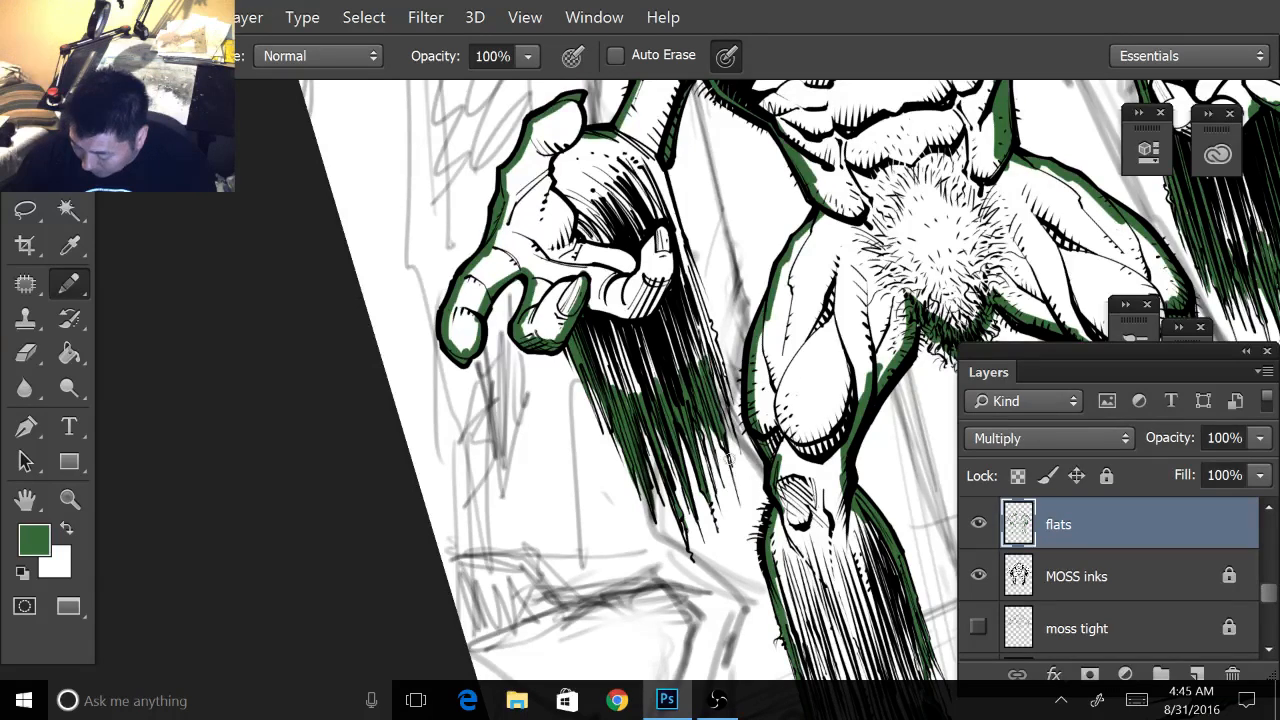
# - Paint the inner edge of the hanging moss green from the lower strands up to the wrist
pyautogui.moveTo(670, 220); pyautogui.dragTo(700, 308)
pyautogui.moveTo(668, 198); pyautogui.dragTo(712, 350)
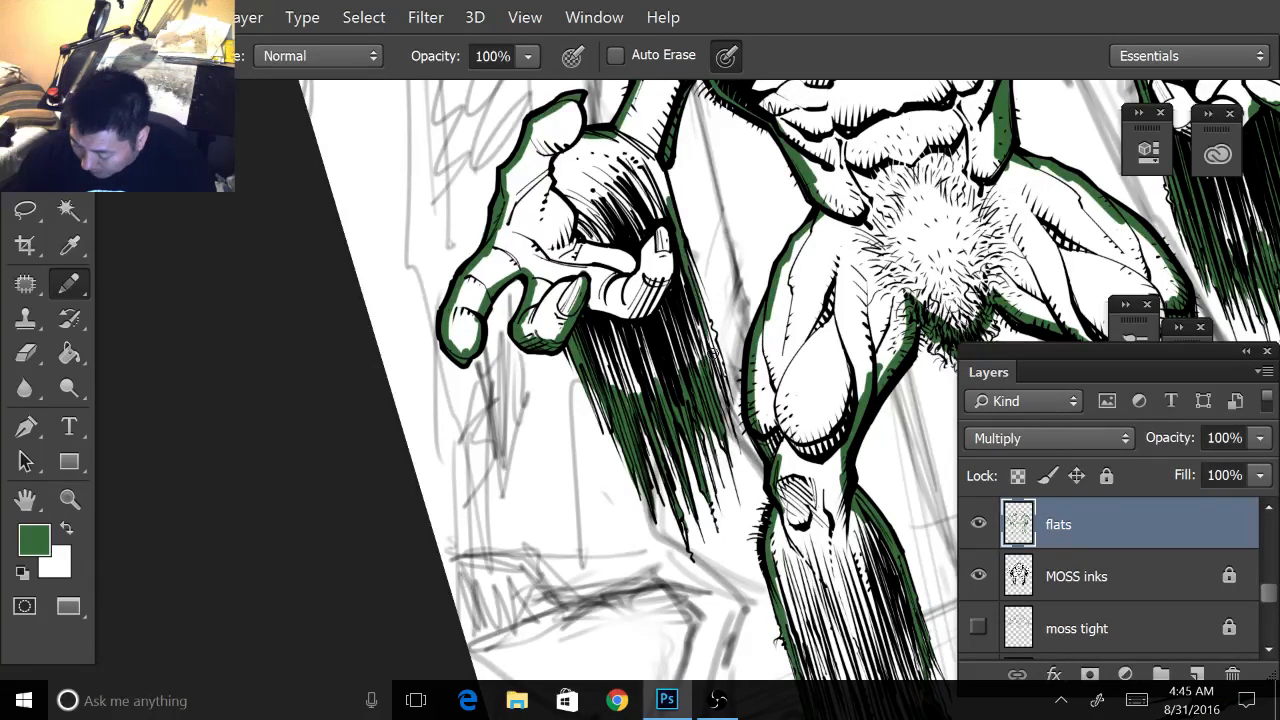
pyautogui.moveTo(700, 298); pyautogui.dragTo(738, 410)
pyautogui.moveTo(700, 336); pyautogui.dragTo(740, 450)
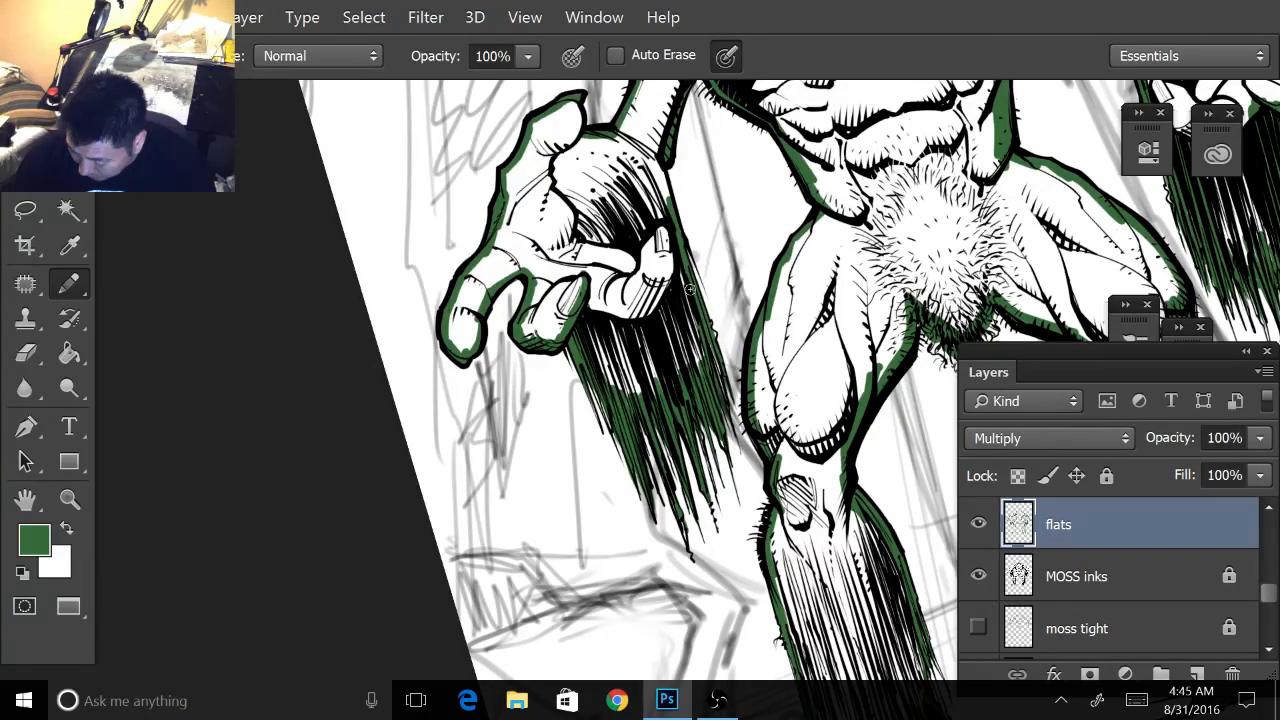
pyautogui.moveTo(678, 258); pyautogui.dragTo(704, 352)
pyautogui.moveTo(692, 290); pyautogui.dragTo(726, 386)
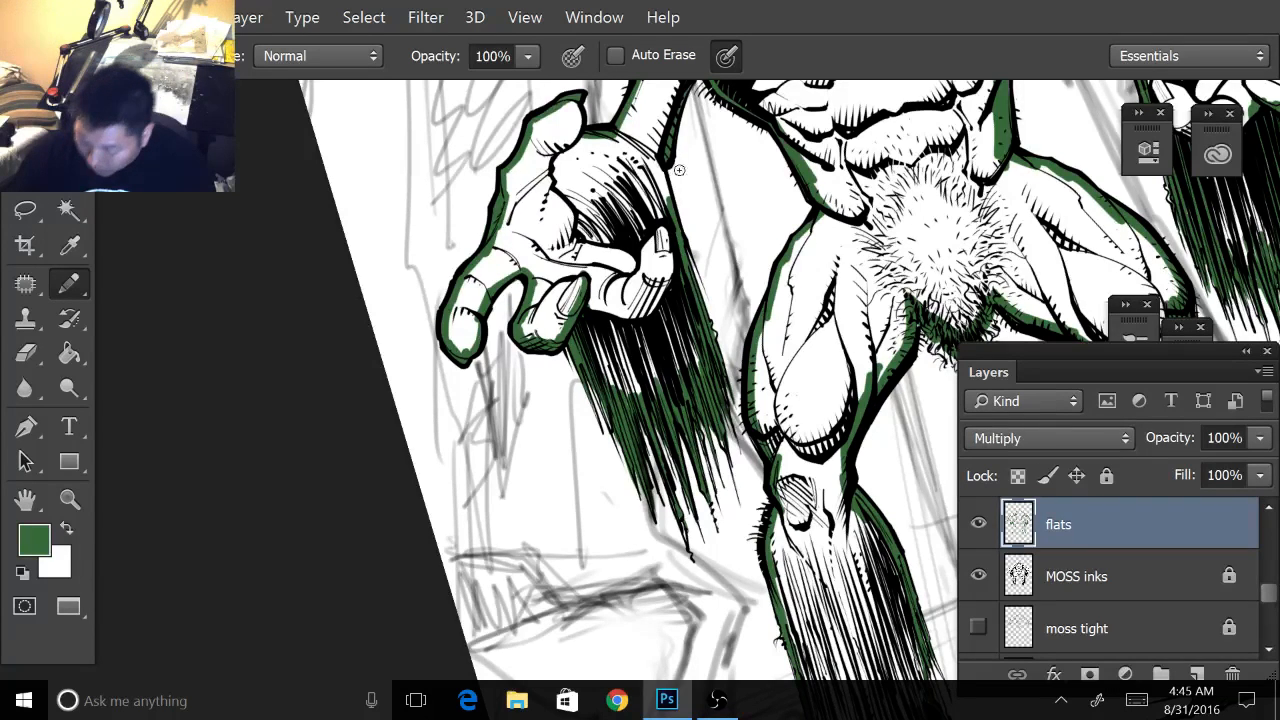
pyautogui.moveTo(654, 154); pyautogui.dragTo(674, 206)
pyautogui.moveTo(648, 156)
pyautogui.mouseDown()
pyautogui.moveTo(670, 242)
pyautogui.moveTo(660, 218)
pyautogui.mouseUp()
pyautogui.moveTo(664, 228)
pyautogui.mouseDown()
pyautogui.moveTo(669, 331)
pyautogui.moveTo(585, 434)
pyautogui.moveTo(406, 384)
pyautogui.moveTo(268, 484)
pyautogui.mouseUp()
# - Try to fill the giant's bordered silhouette with green using the Paint Bucket on the flats layer, and undo the fill
pyautogui.scroll(-5, 640, 440)
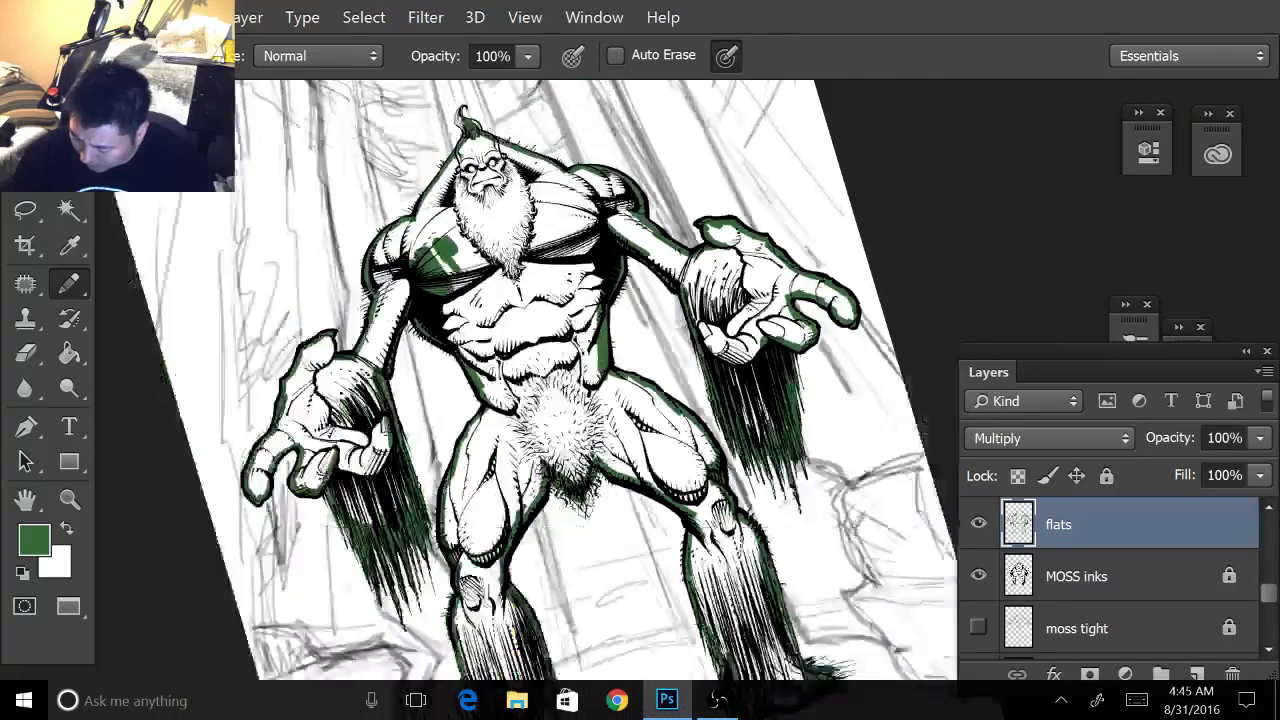
pyautogui.moveTo(640, 440); pyautogui.dragTo(656, 442)
pyautogui.moveTo(760, 260); pyautogui.dragTo(800, 310)
pyautogui.moveTo(600, 440); pyautogui.dragTo(592, 354)
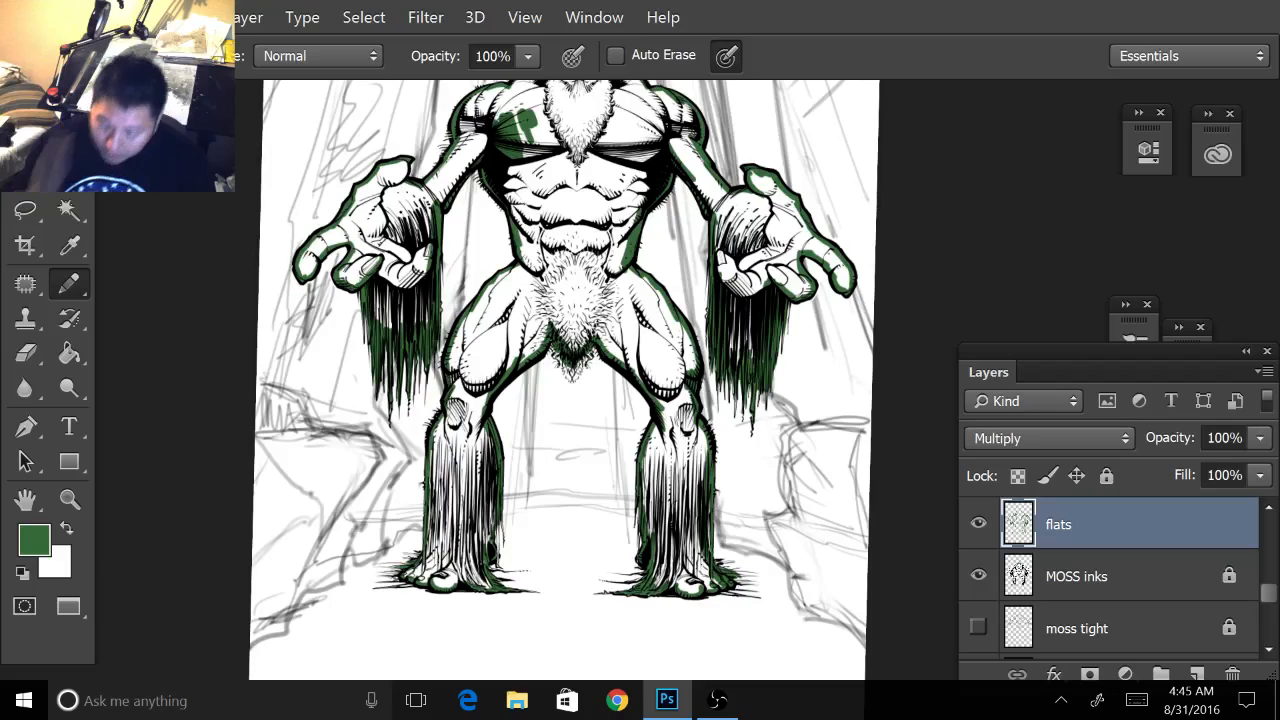
pyautogui.press('g')
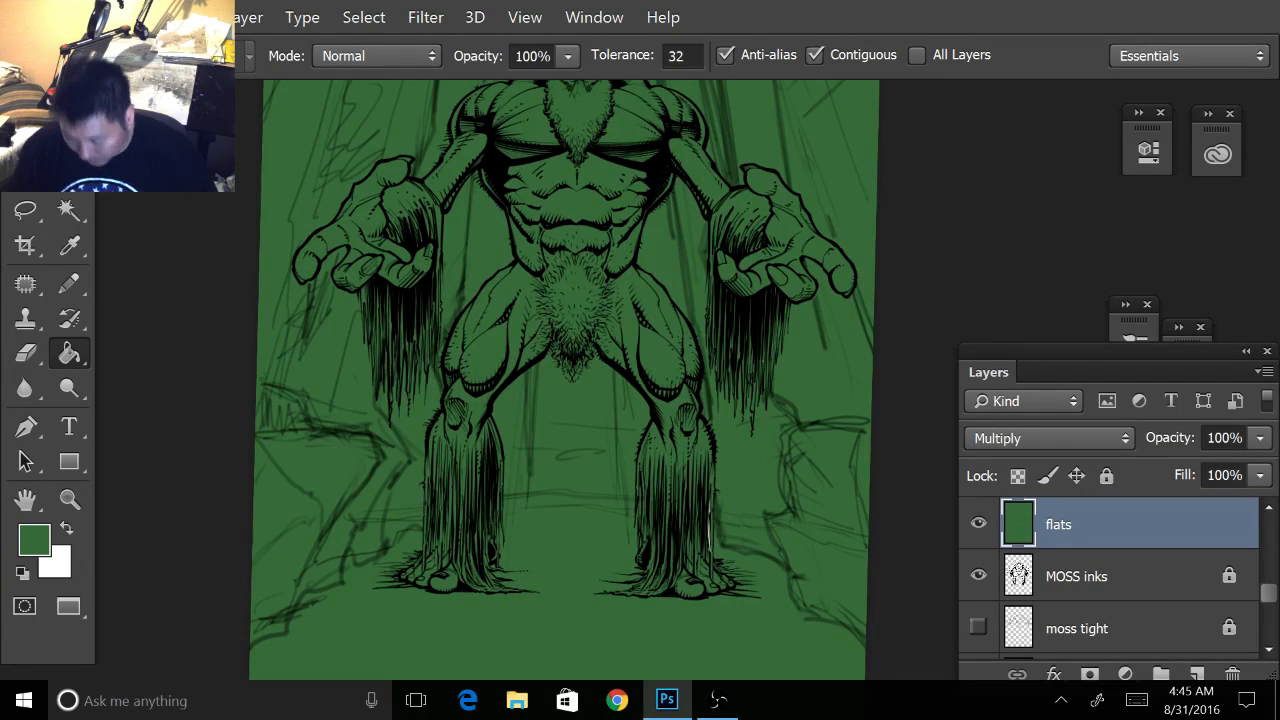
pyautogui.hotkey('ctrl', 'z')
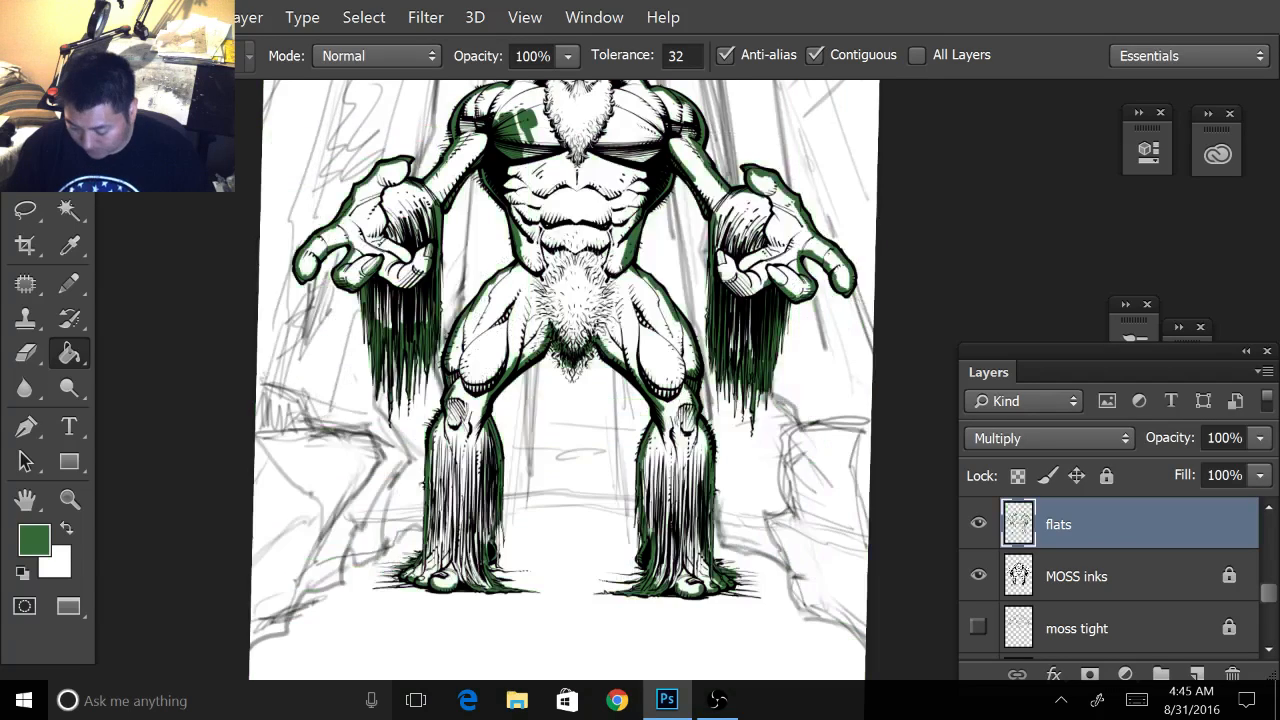
# - Hide the MOSS inks layer and close the gaps in the green outline around both feet with the Pencil
pyautogui.scroll(1, 680, 304)
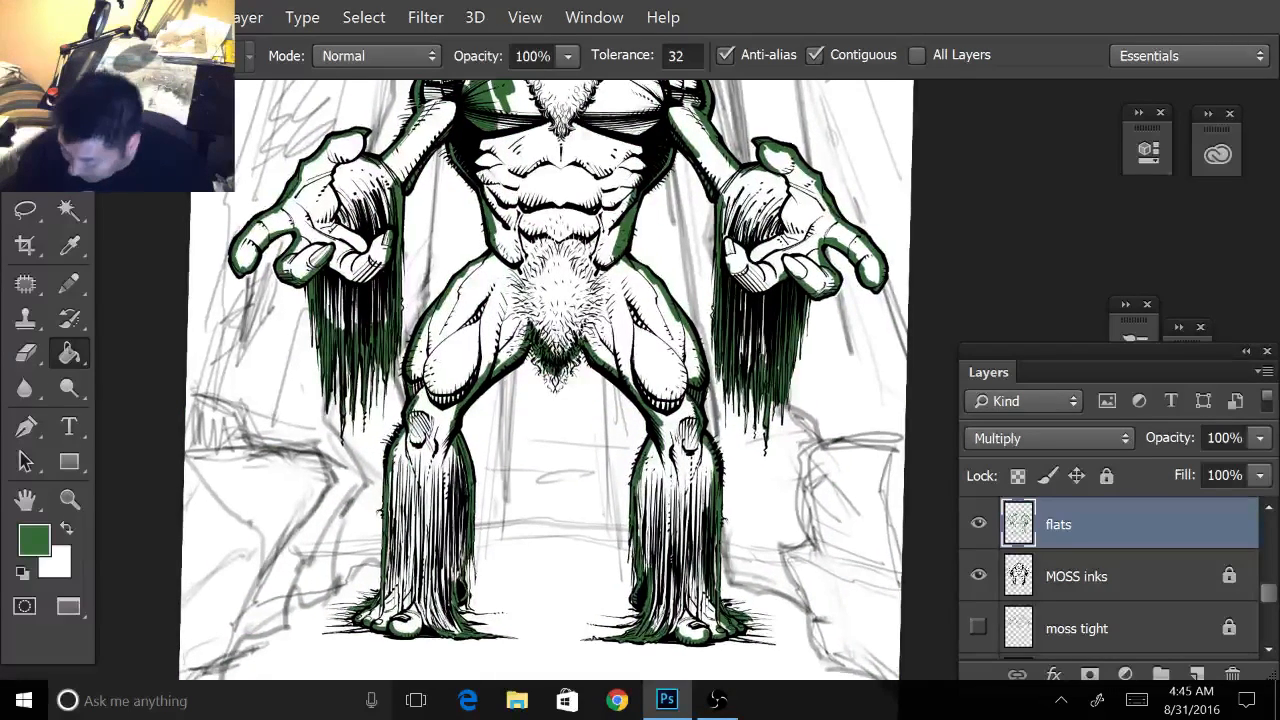
pyautogui.click(978, 576)
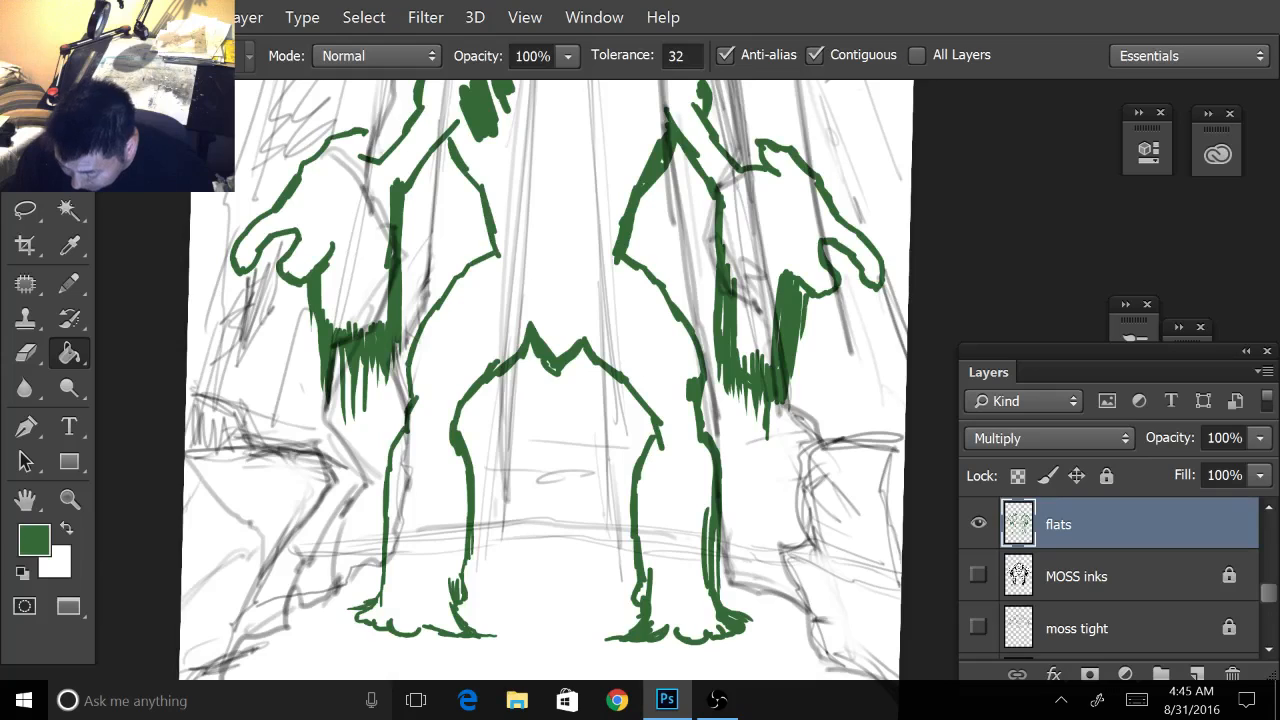
pyautogui.scroll(2, 775, 370)
pyautogui.moveTo(451, 320); pyautogui.dragTo(570, 157)
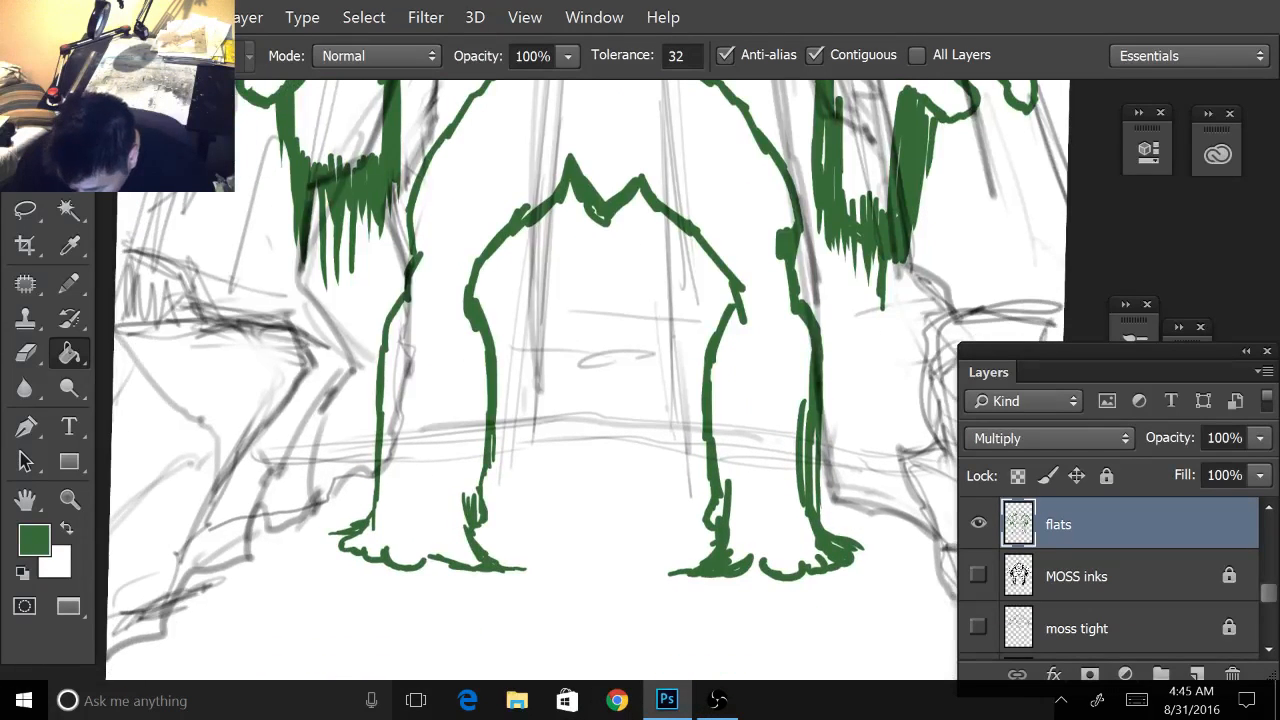
pyautogui.press('b')
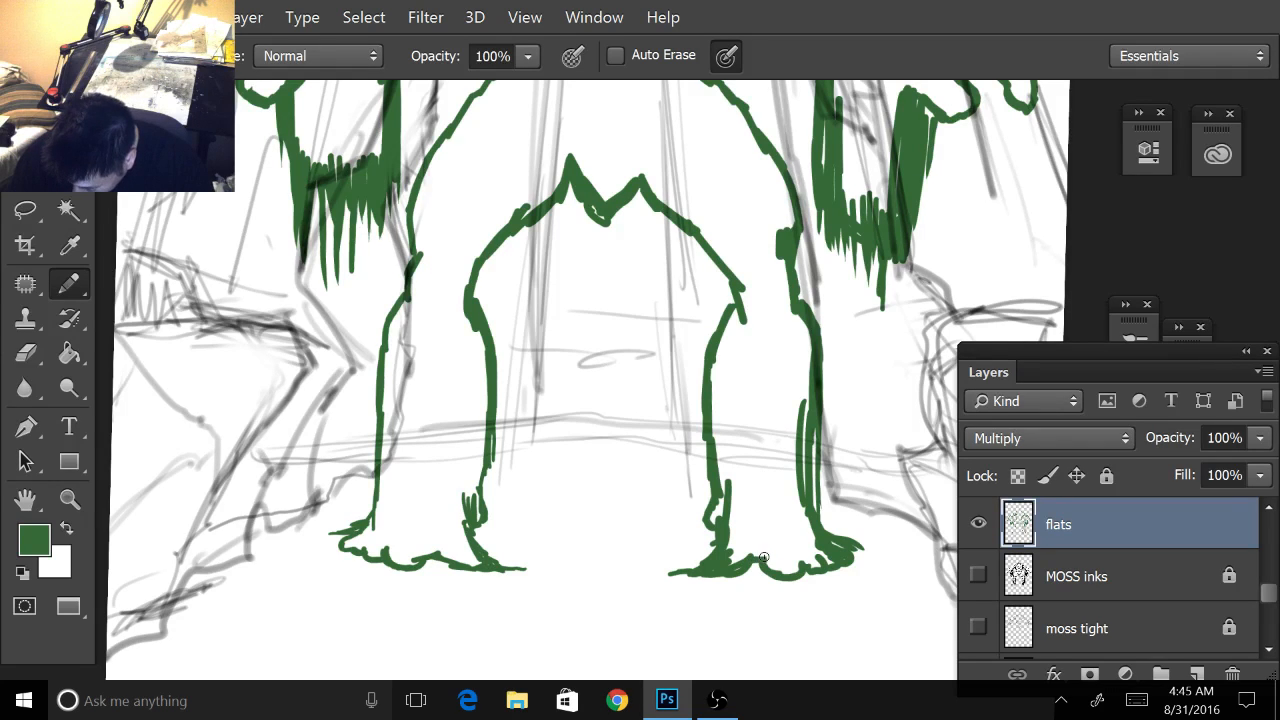
# - Check the rest of the outline, show the MOSS inks layer again and close the gap between thumb and wrist on the picture's left side
pyautogui.moveTo(590, 330); pyautogui.dragTo(576, 358)
pyautogui.moveTo(826, 376); pyautogui.dragTo(799, 473)
pyautogui.moveTo(747, 370); pyautogui.dragTo(757, 487)
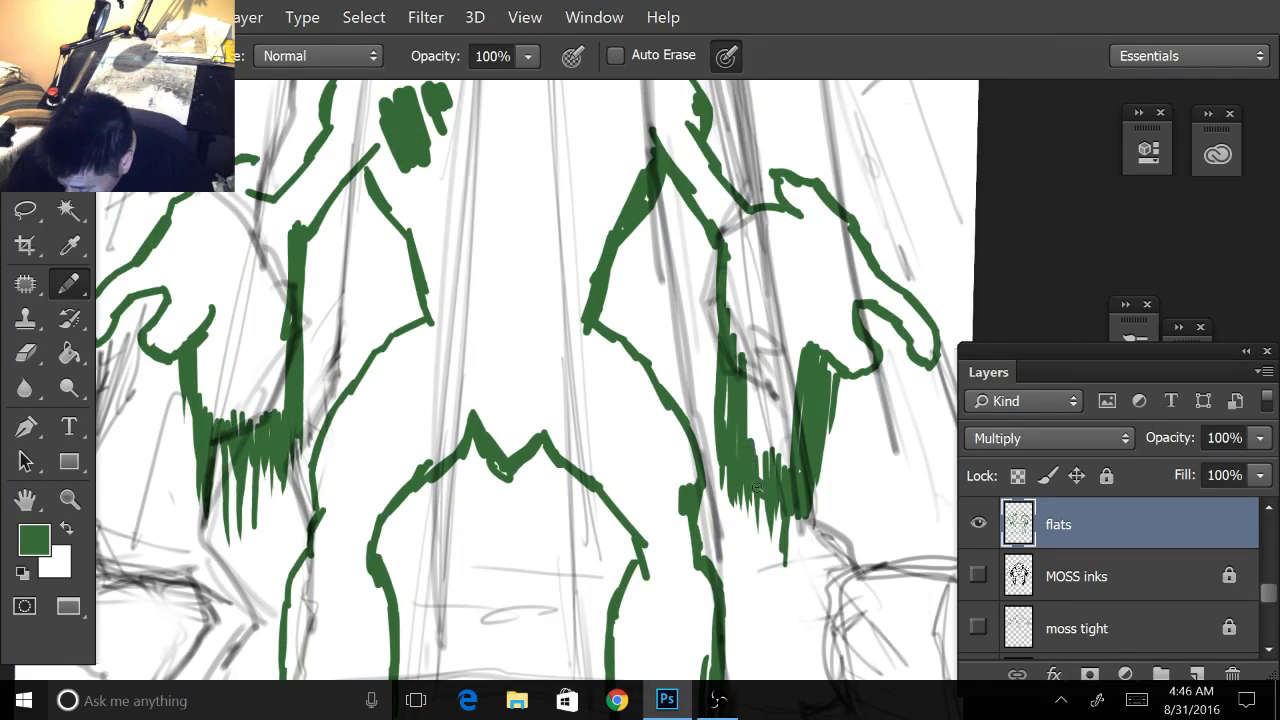
pyautogui.scroll(-5, 780, 520)
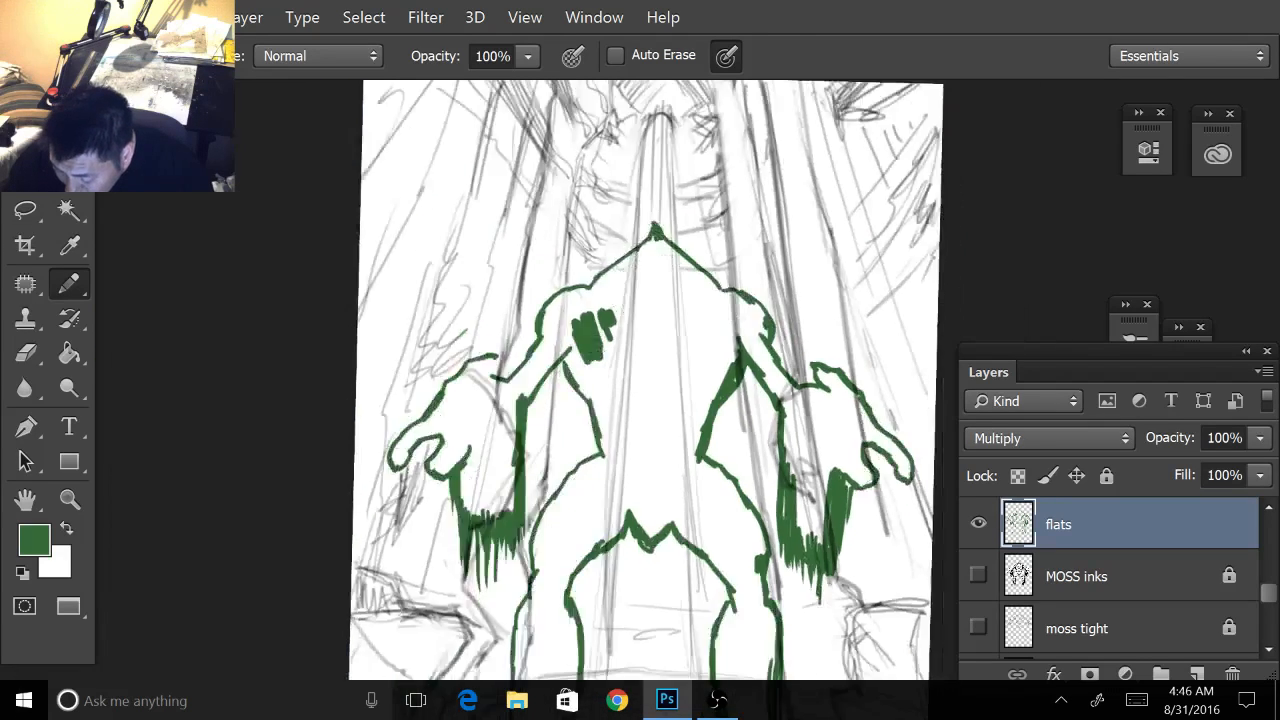
pyautogui.scroll(5, 775, 485)
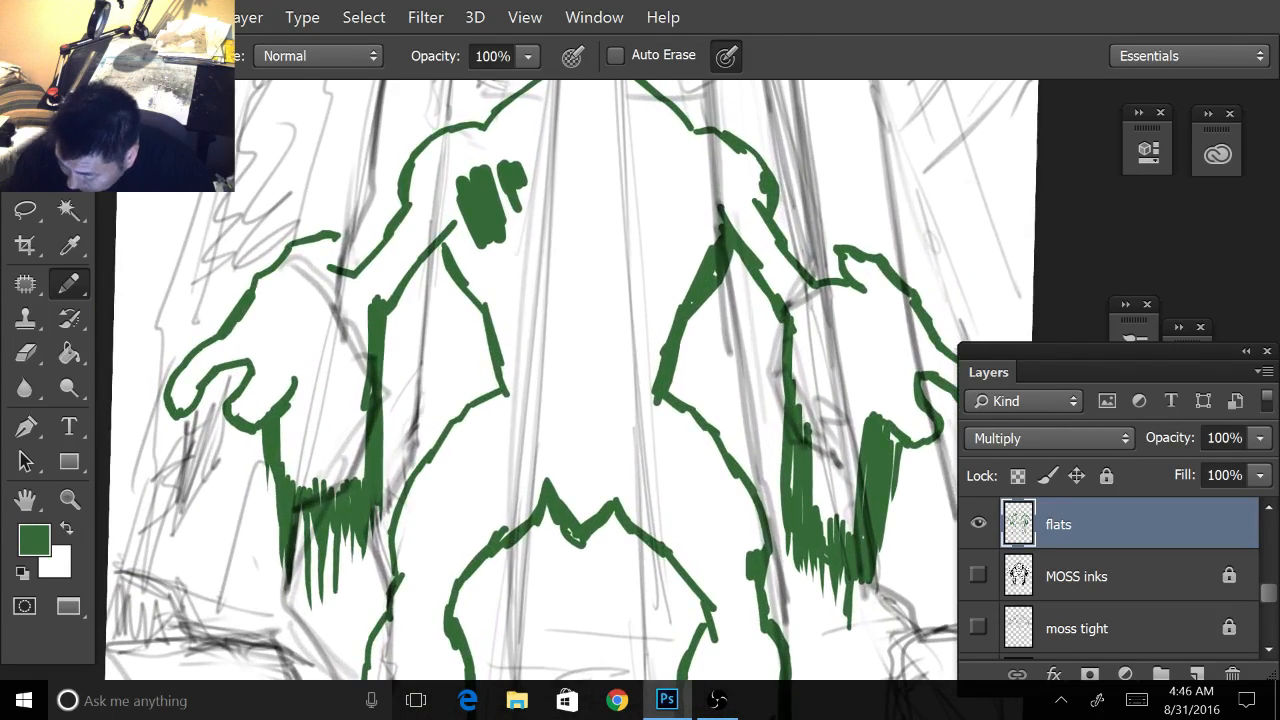
pyautogui.click(978, 576)
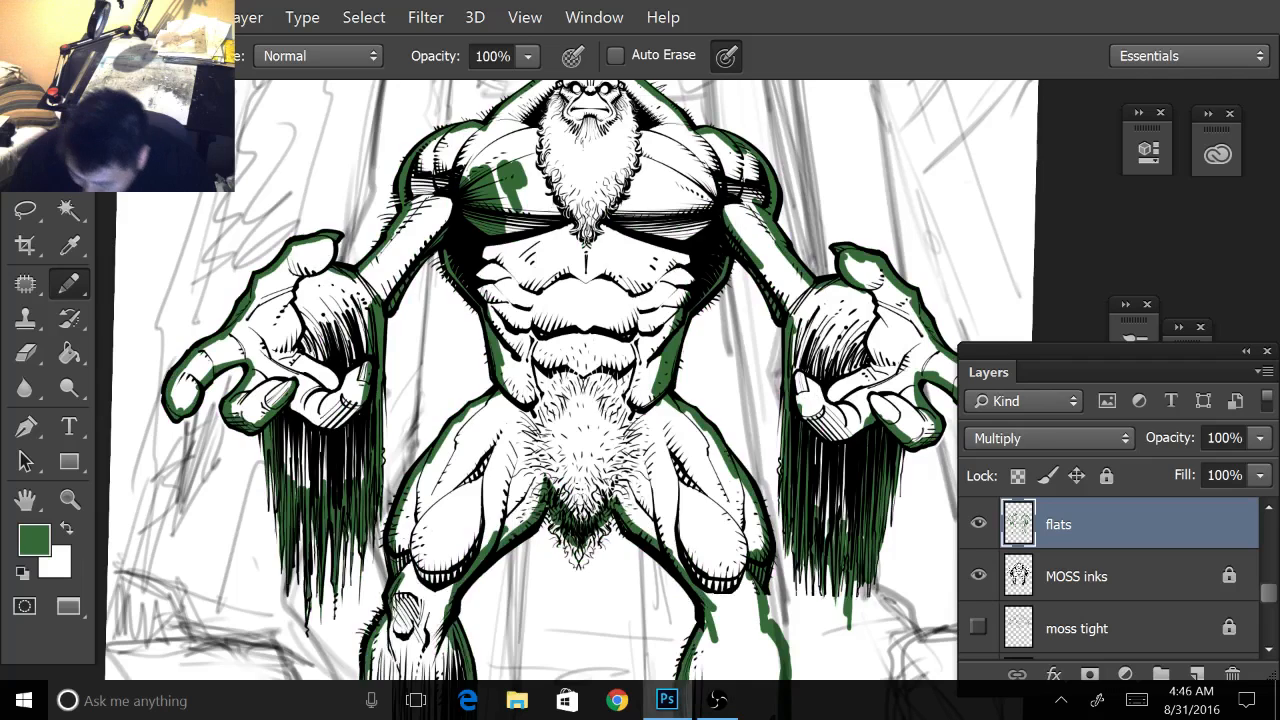
pyautogui.moveTo(327, 241)
pyautogui.mouseDown()
pyautogui.moveTo(321, 270)
pyautogui.moveTo(331, 257)
pyautogui.moveTo(326, 269)
pyautogui.moveTo(357, 281)
pyautogui.mouseUp()
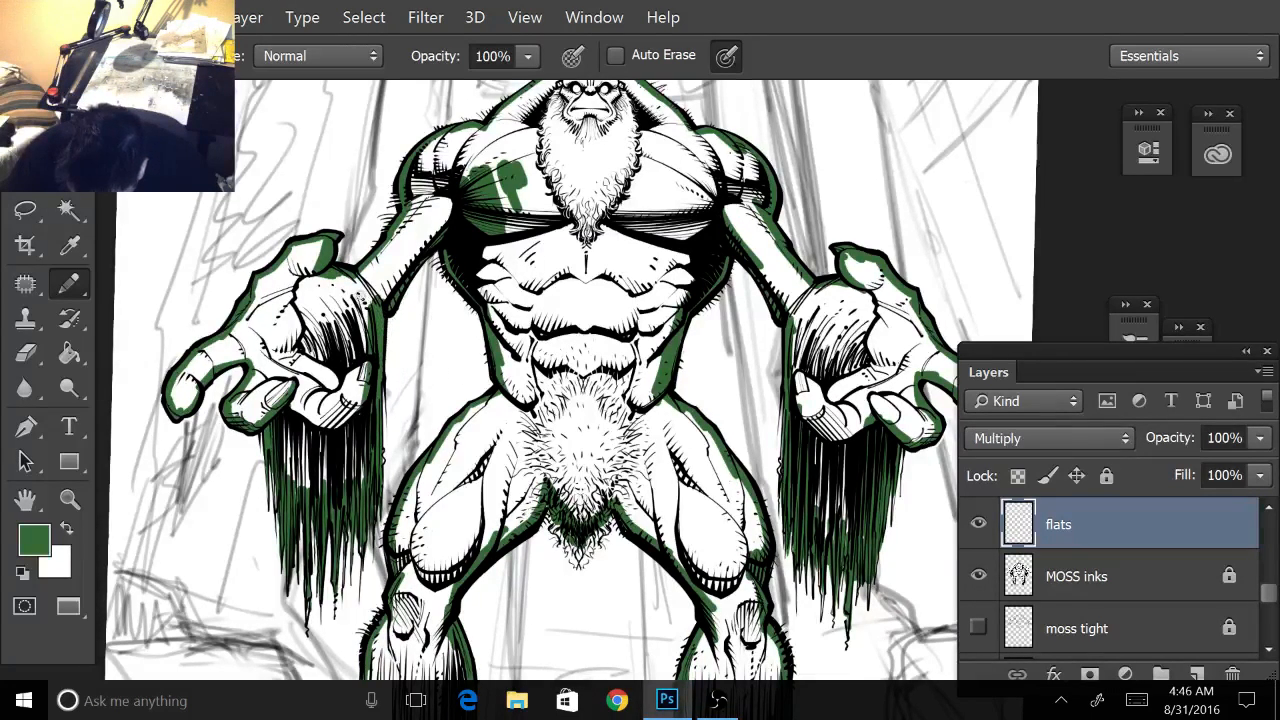
# - Try the green Paint Bucket fill on the patched silhouette once more, and undo it
pyautogui.press('g')
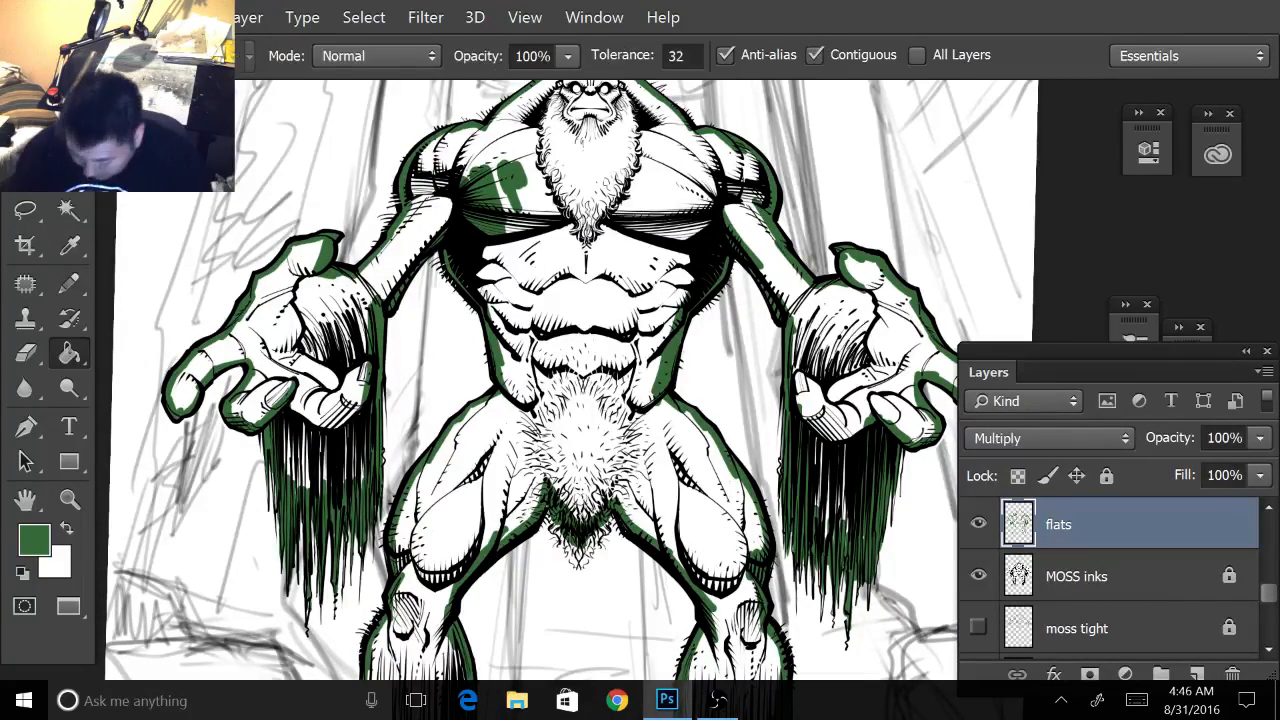
pyautogui.hotkey('ctrl', '-')
pyautogui.hotkey('ctrl', '-')
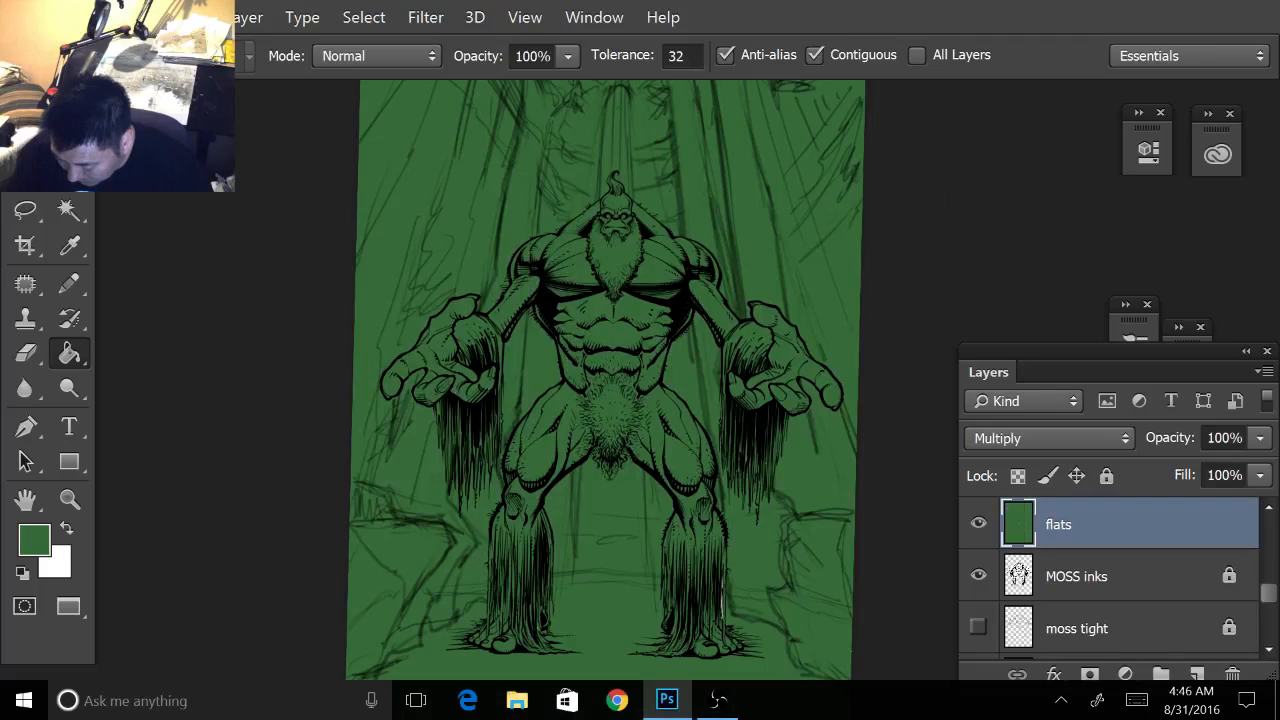
pyautogui.hotkey('ctrl', 'z')
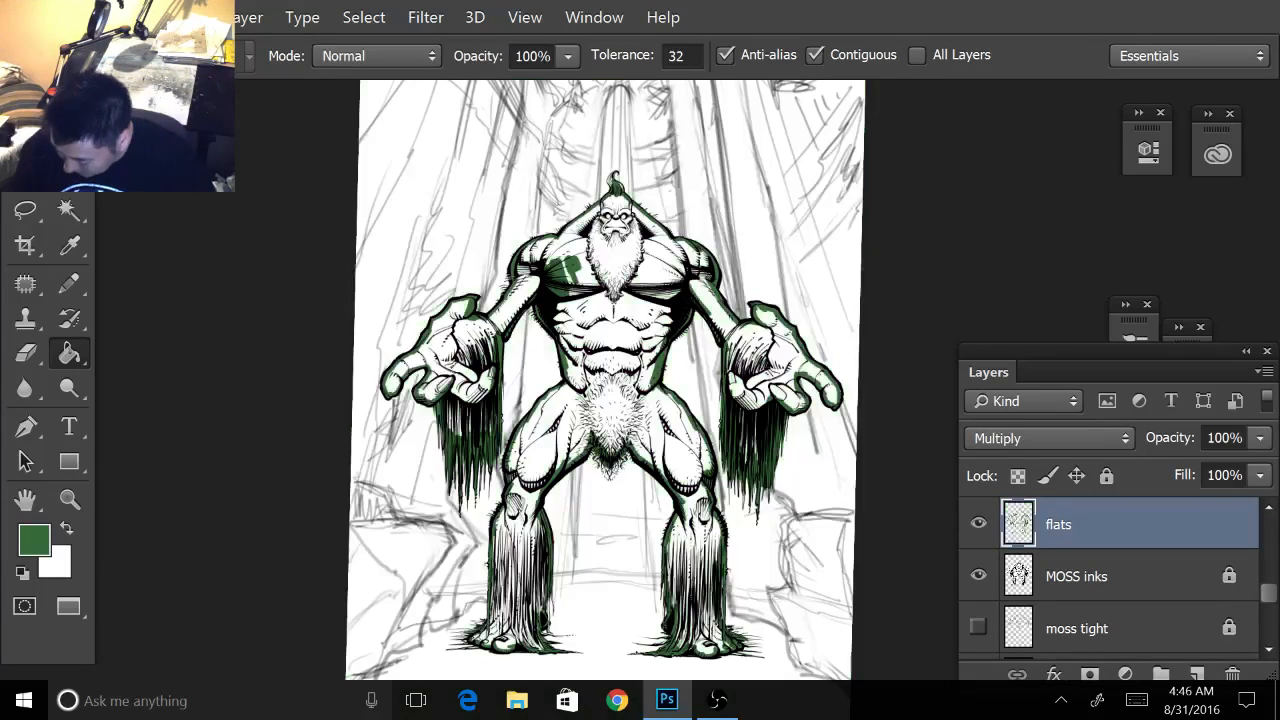
# - Hide the MOSS inks layer and use the Pencil to close the outline gaps at the picture's right shoulder and left armpit
pyautogui.click(979, 576)
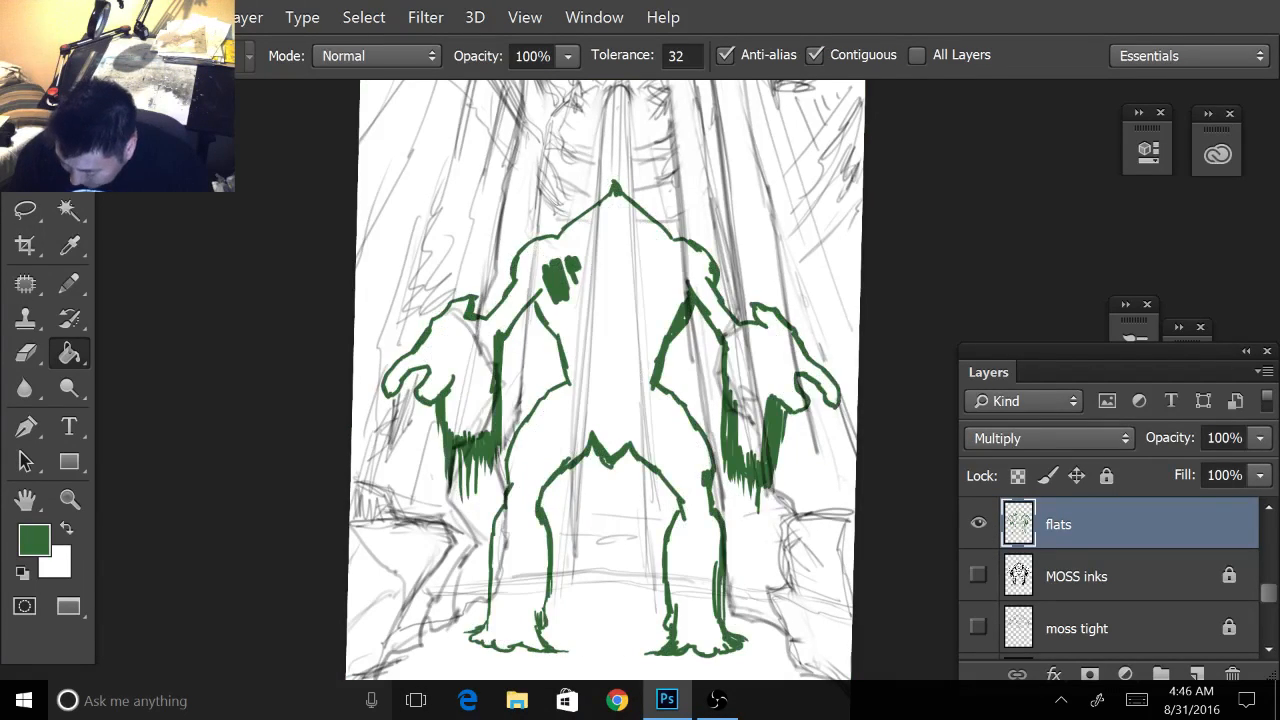
pyautogui.scroll(4, 780, 387)
pyautogui.scroll(3, 527, 380)
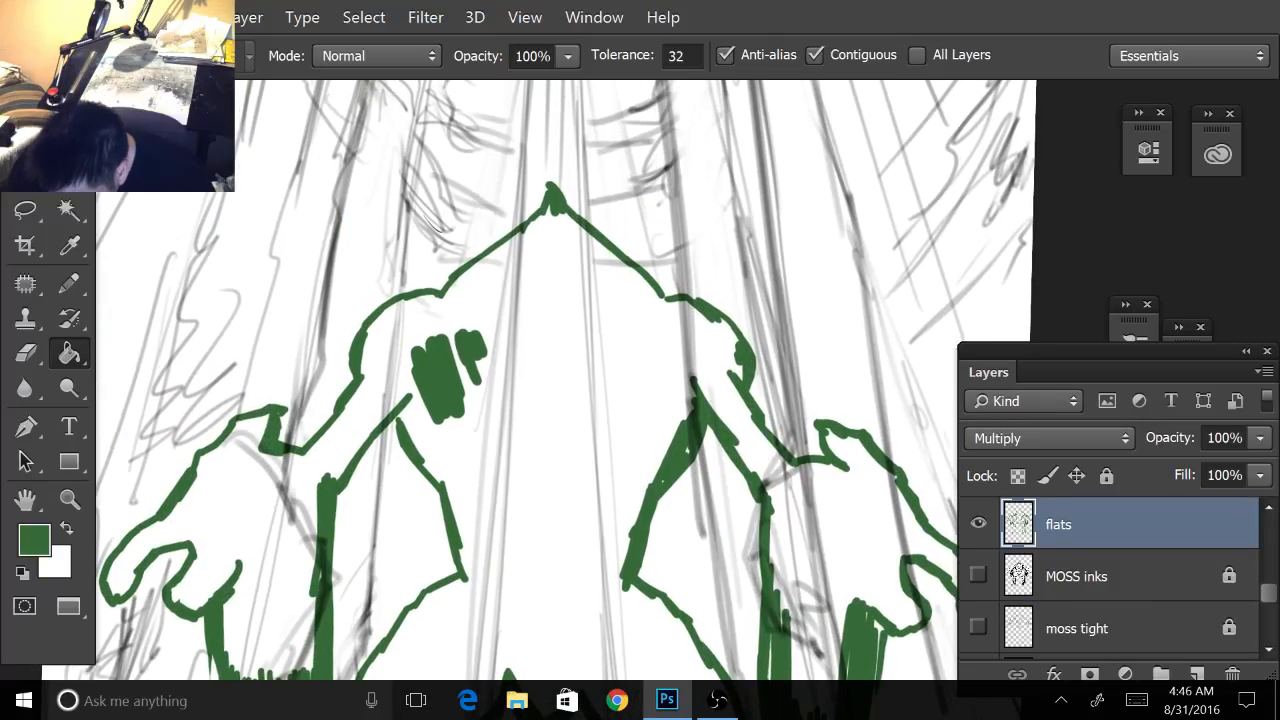
pyautogui.scroll(4, 742, 307)
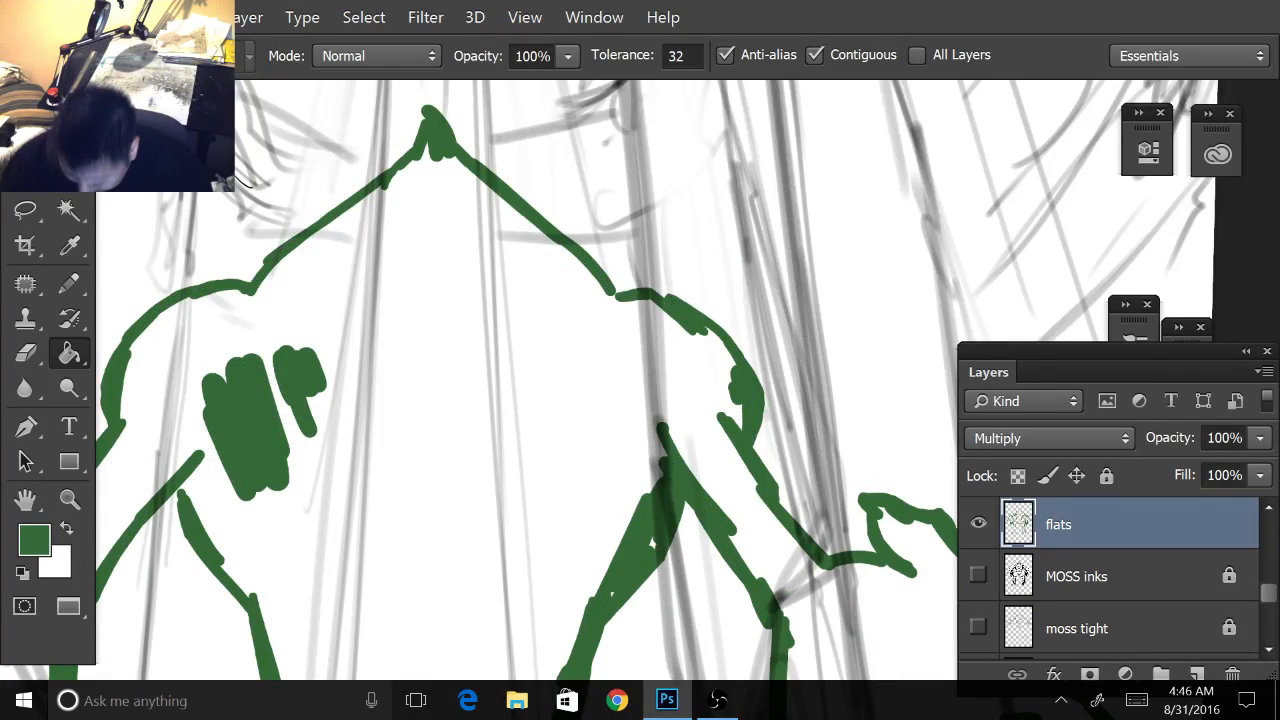
pyautogui.press('b')
pyautogui.moveTo(596, 285)
pyautogui.mouseDown()
pyautogui.moveTo(690, 324)
pyautogui.moveTo(735, 370)
pyautogui.moveTo(737, 425)
pyautogui.mouseUp()
pyautogui.moveTo(655, 585)
pyautogui.mouseDown()
pyautogui.moveTo(634, 417)
pyautogui.moveTo(587, 486)
pyautogui.mouseUp()
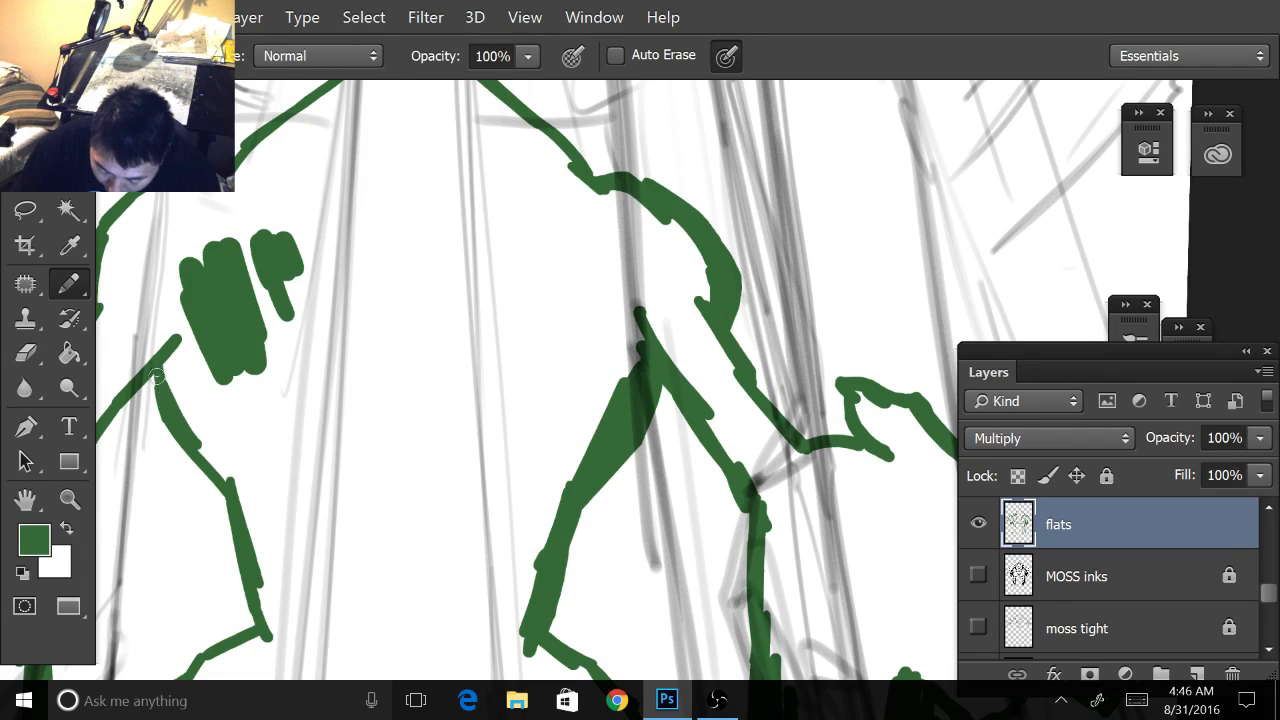
pyautogui.moveTo(158, 352); pyautogui.dragTo(237, 478)
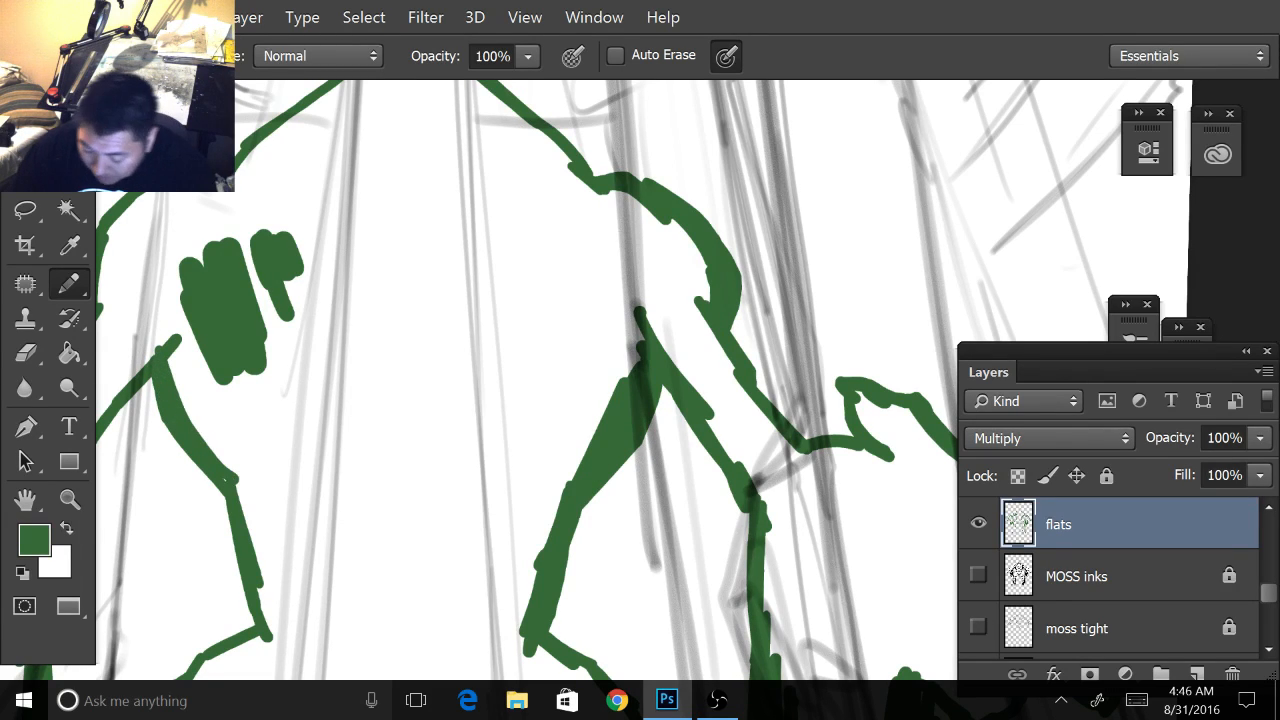
# - Examine the green outline around the arms, hands, waist and thighs for remaining gaps
pyautogui.scroll(-3, 564, 459)
pyautogui.moveTo(600, 440); pyautogui.dragTo(548, 299)
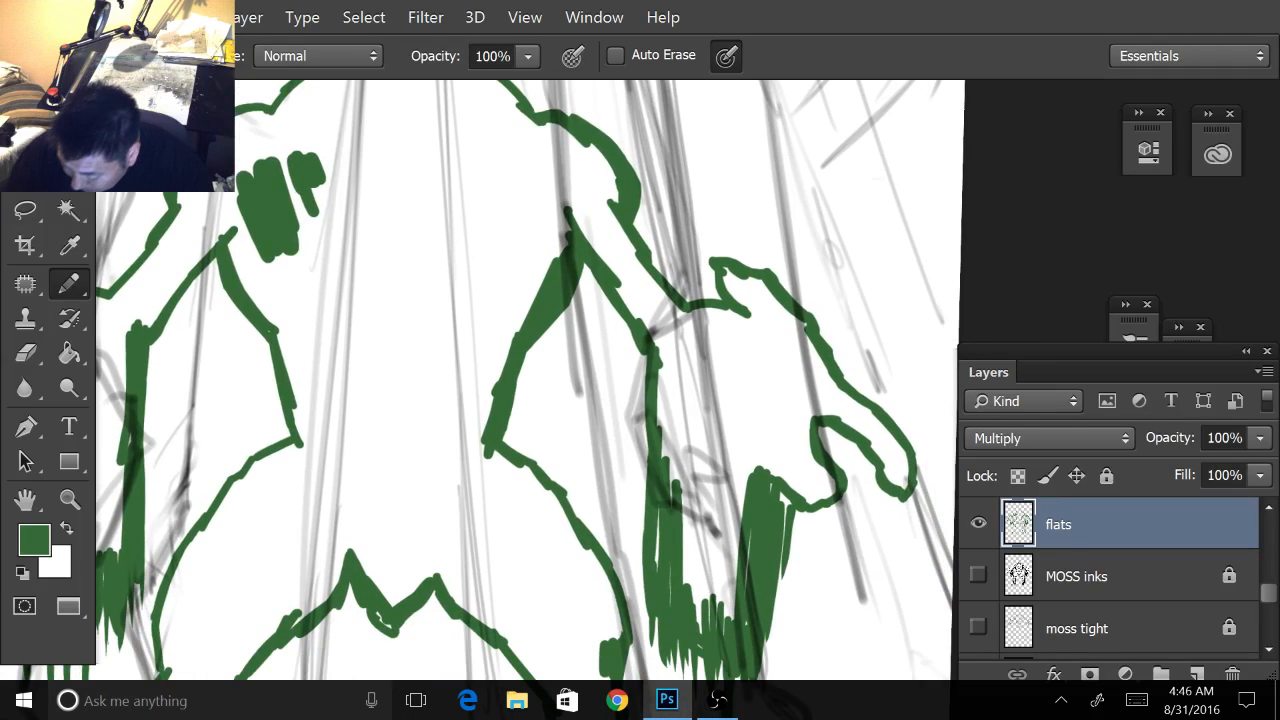
pyautogui.scroll(3, 768, 345)
pyautogui.moveTo(660, 430); pyautogui.dragTo(526, 335)
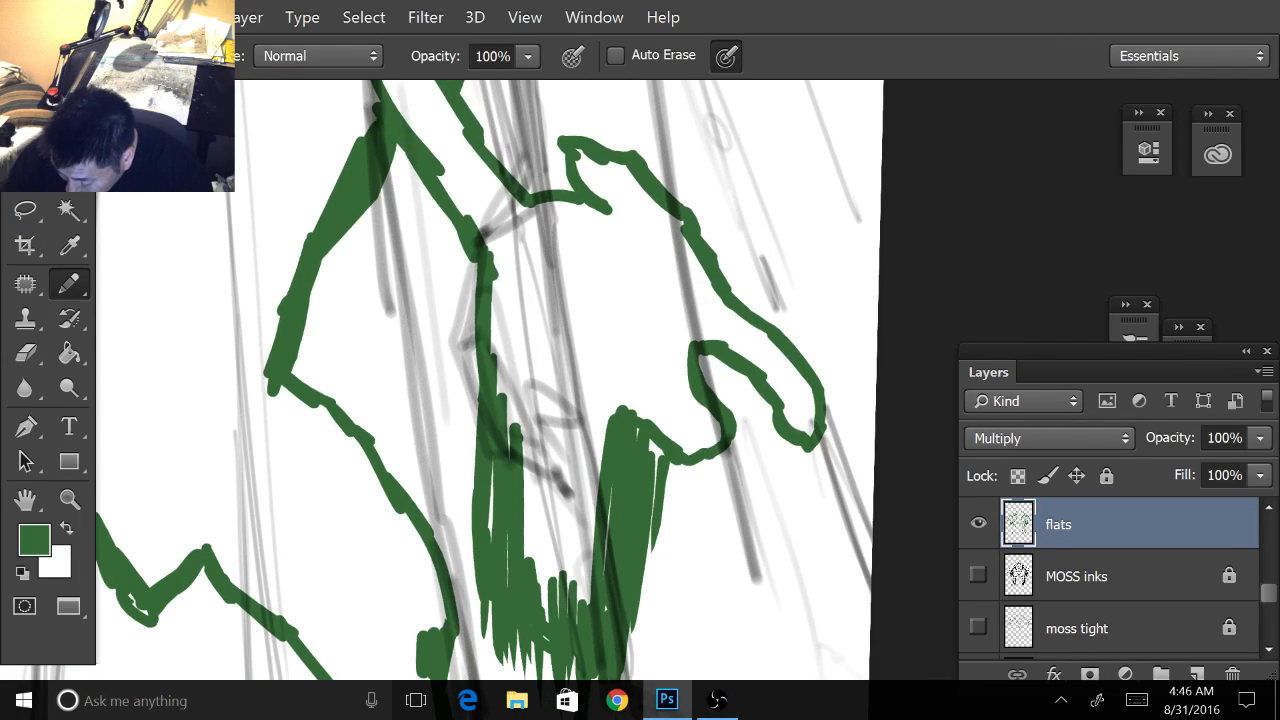
pyautogui.moveTo(520, 450); pyautogui.dragTo(701, 197)
pyautogui.moveTo(560, 500); pyautogui.dragTo(666, 213)
pyautogui.moveTo(520, 300); pyautogui.dragTo(702, 554)
pyautogui.moveTo(560, 320); pyautogui.dragTo(632, 476)
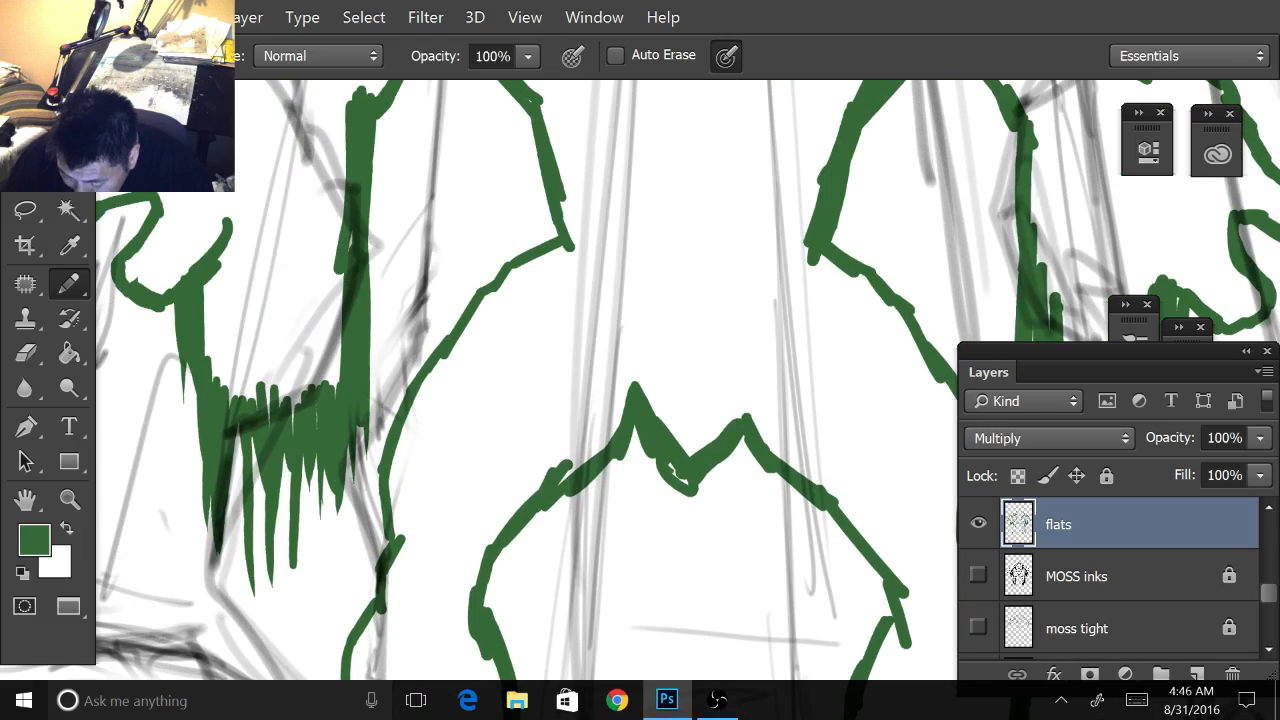
pyautogui.scroll(-5, 690, 370)
pyautogui.moveTo(640, 350); pyautogui.dragTo(608, 406)
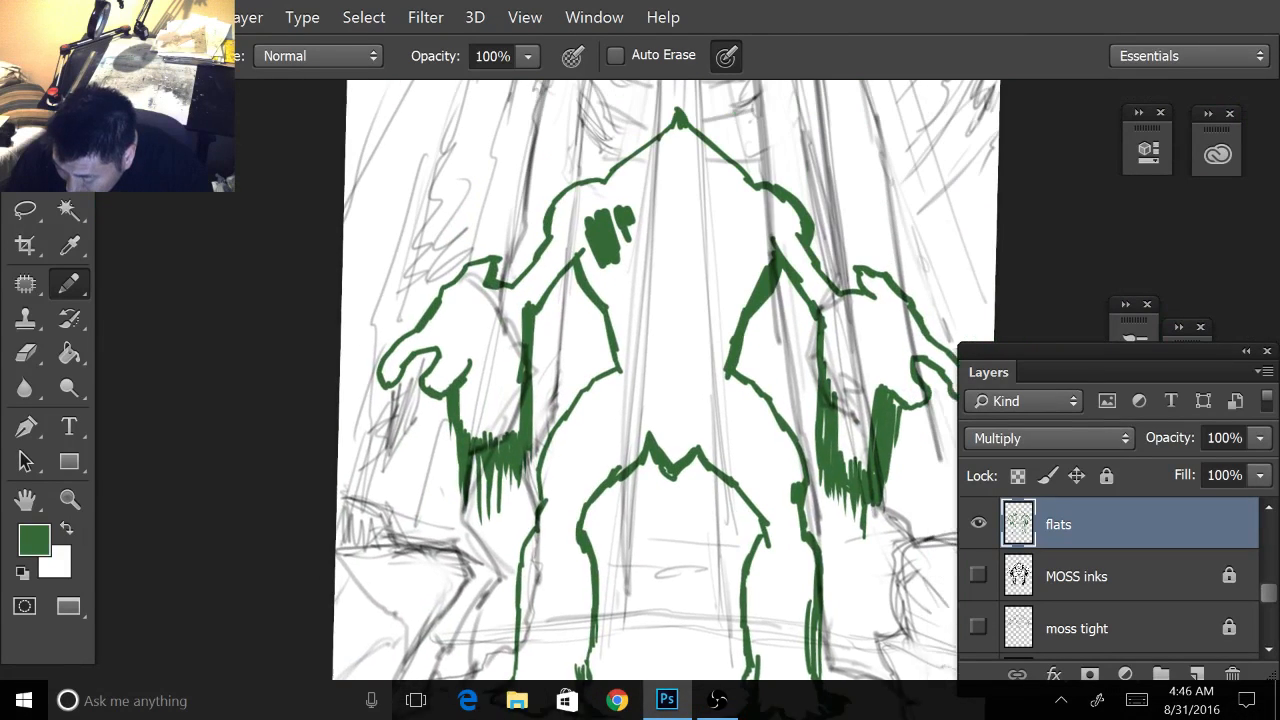
# - Show the MOSS inks layer again and fill the giant's closed silhouette with green using the Paint Bucket on the flats layer
pyautogui.click(978, 575)
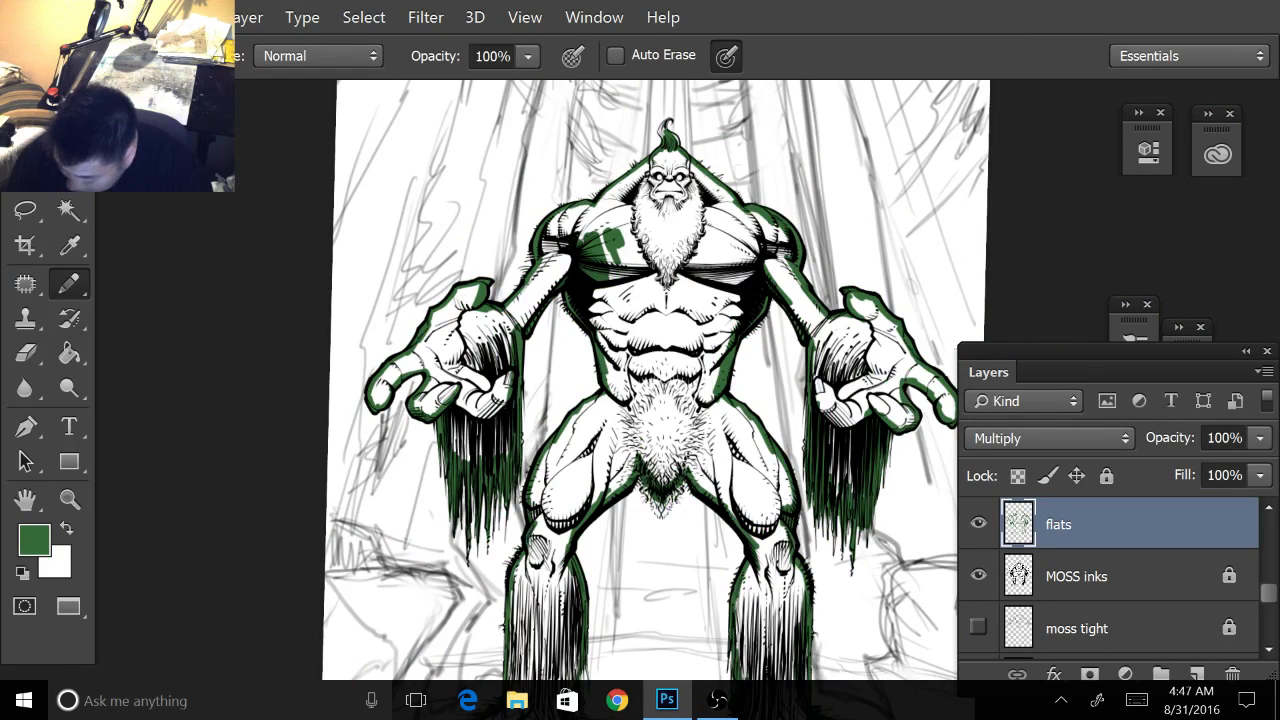
pyautogui.press('g')
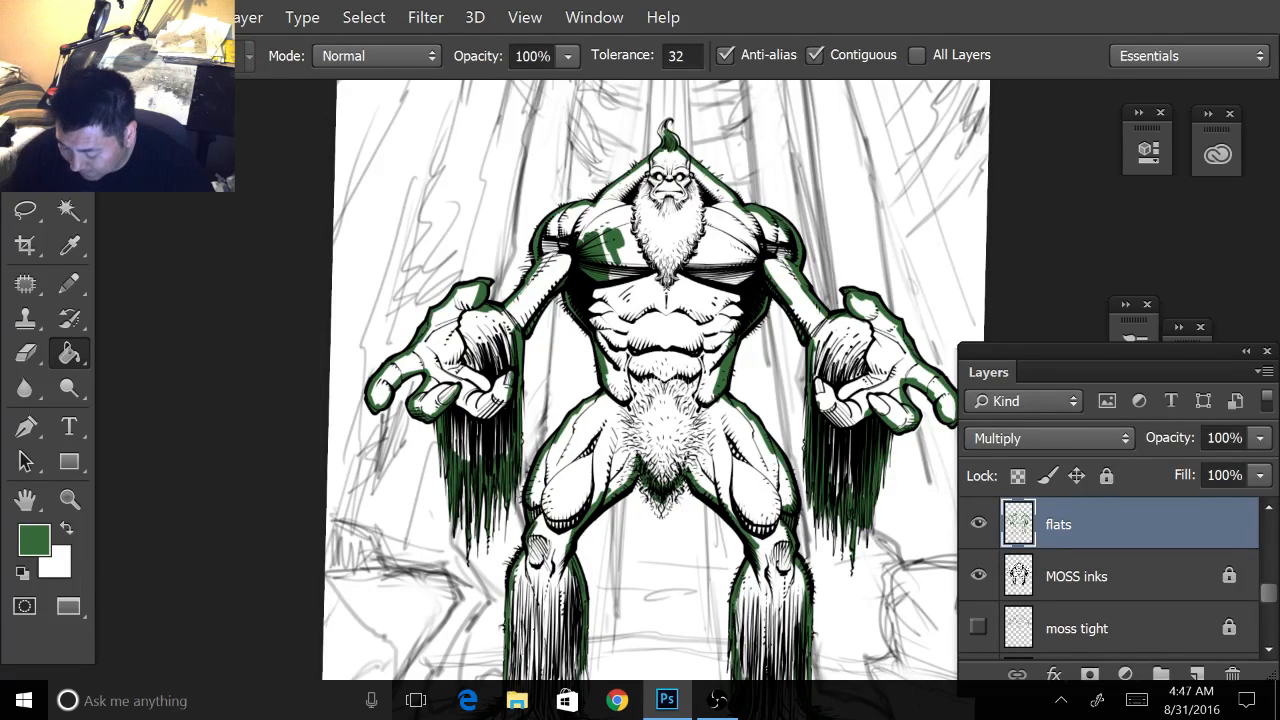
pyautogui.click(668, 322)
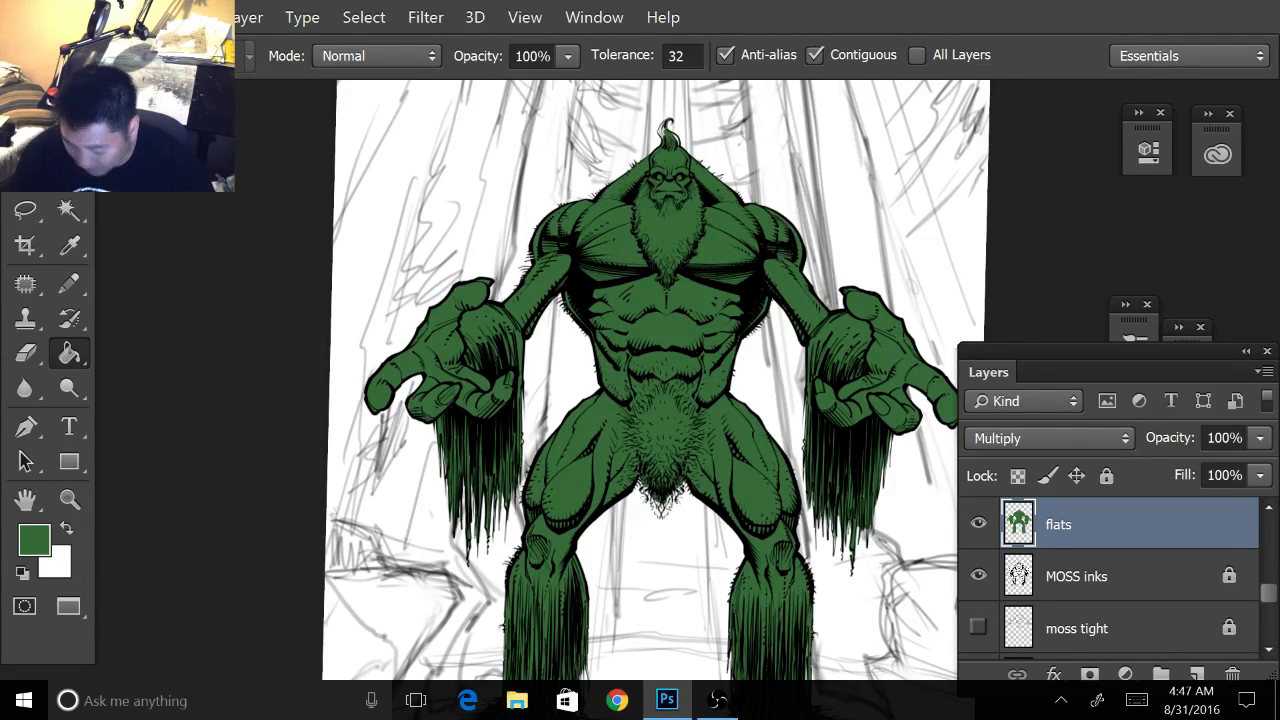
# - Inspect the green fill across the giant's whole figure, from head and hands down to the feet
pyautogui.moveTo(660, 400); pyautogui.dragTo(555, 314)
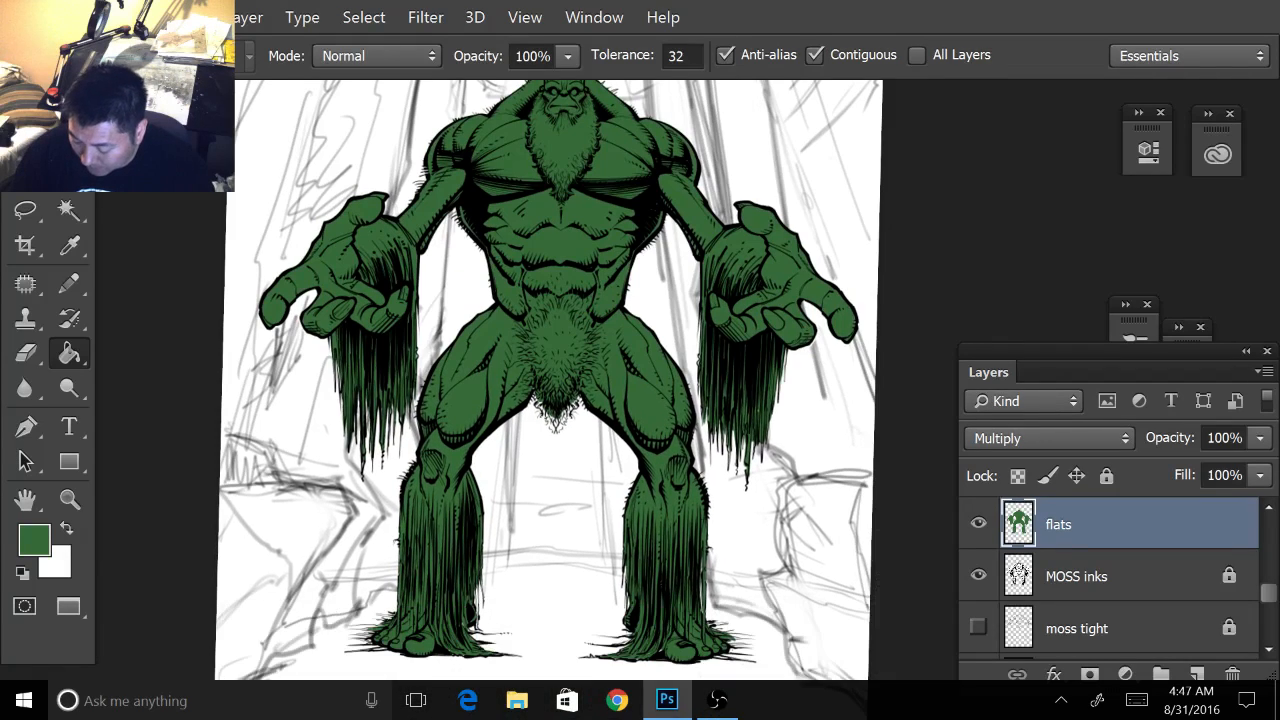
pyautogui.scroll(3, 588, 280)
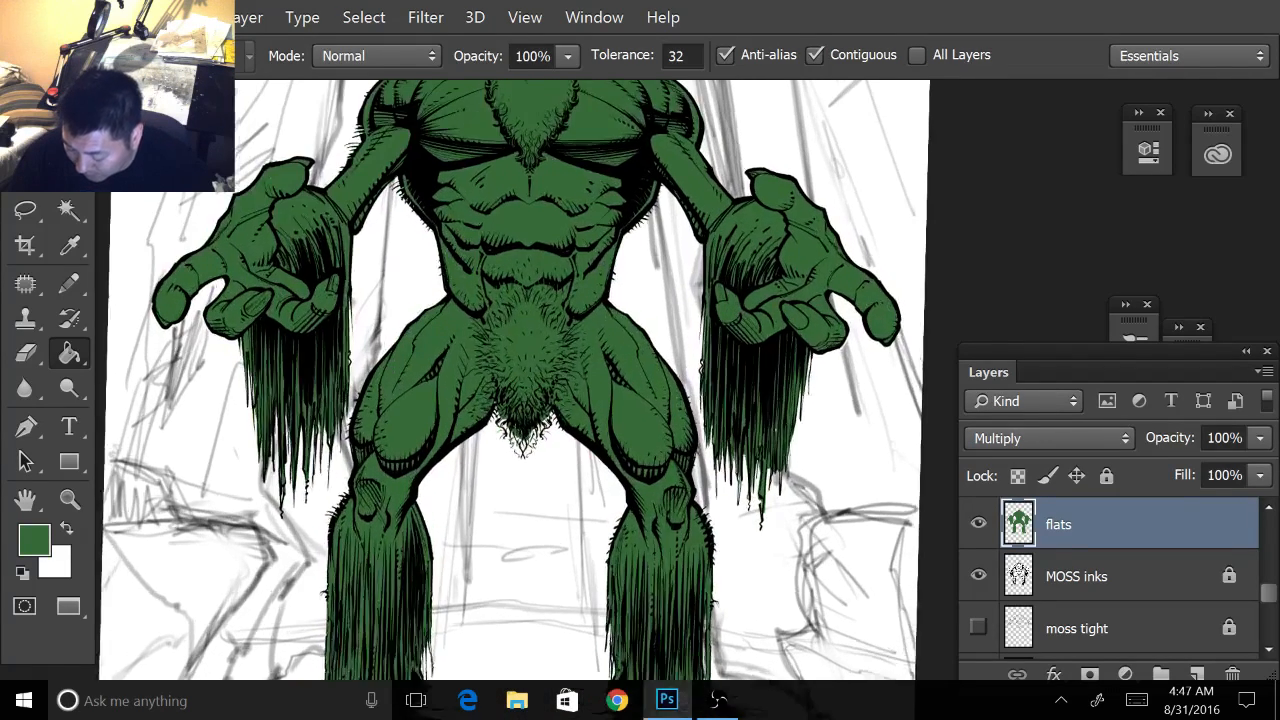
pyautogui.scroll(-1, 588, 280)
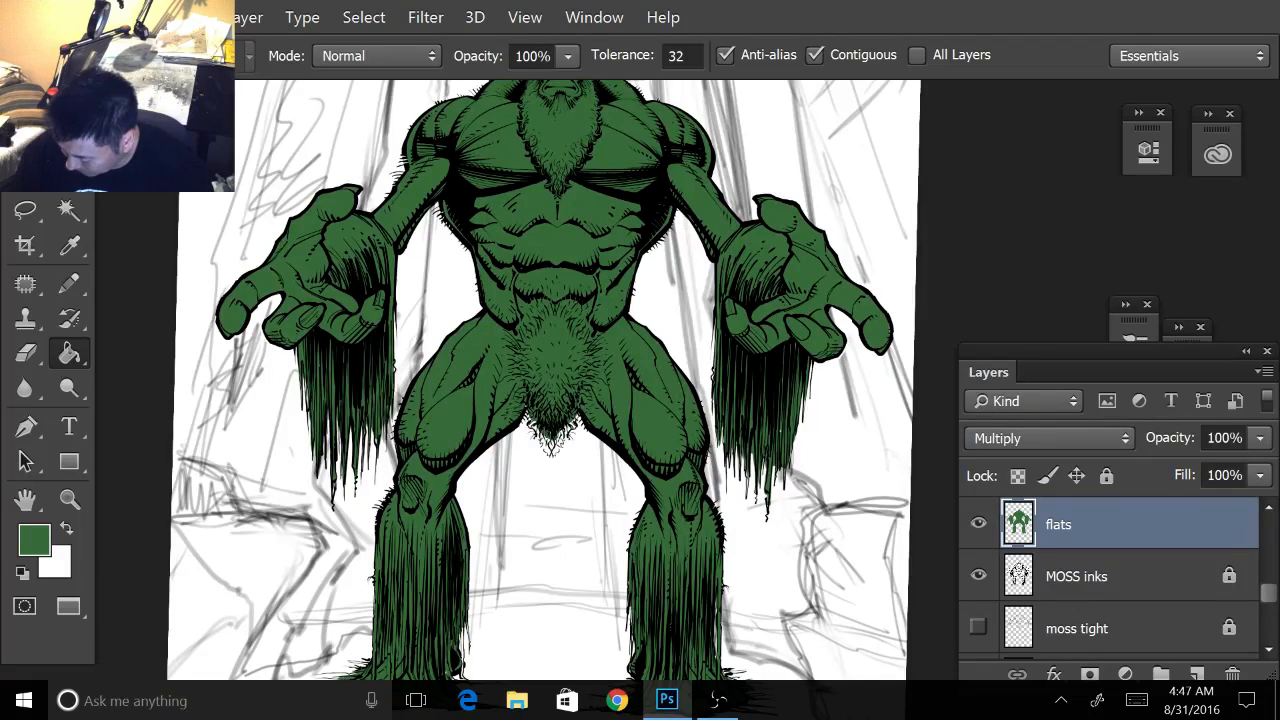
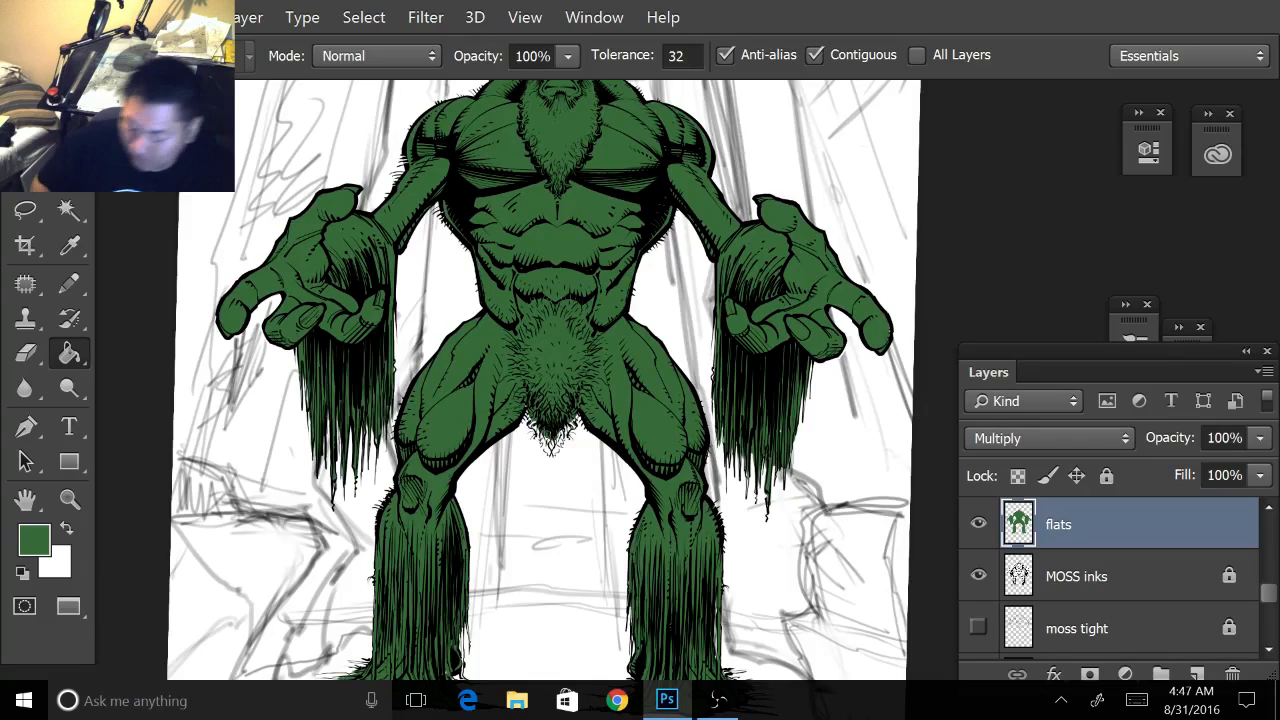
pyautogui.hotkey('ctrl', '-')
pyautogui.hotkey('ctrl', '-')
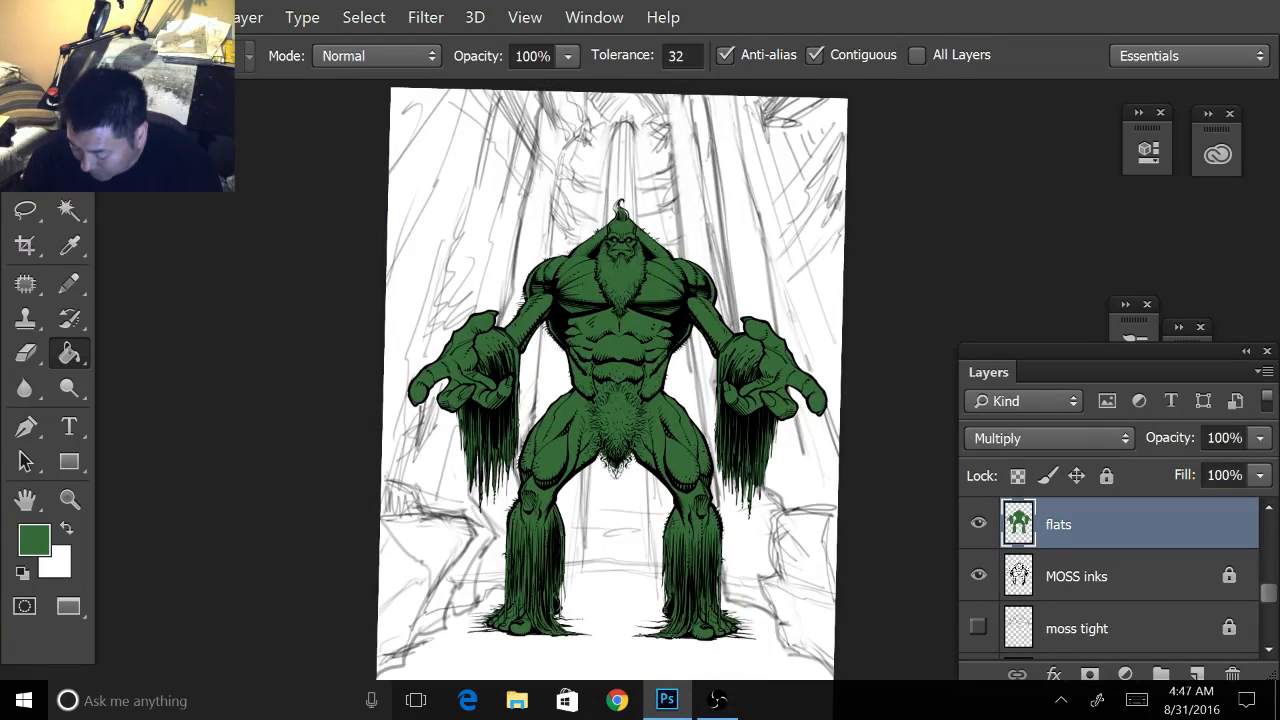
pyautogui.hotkey('ctrl', '+')
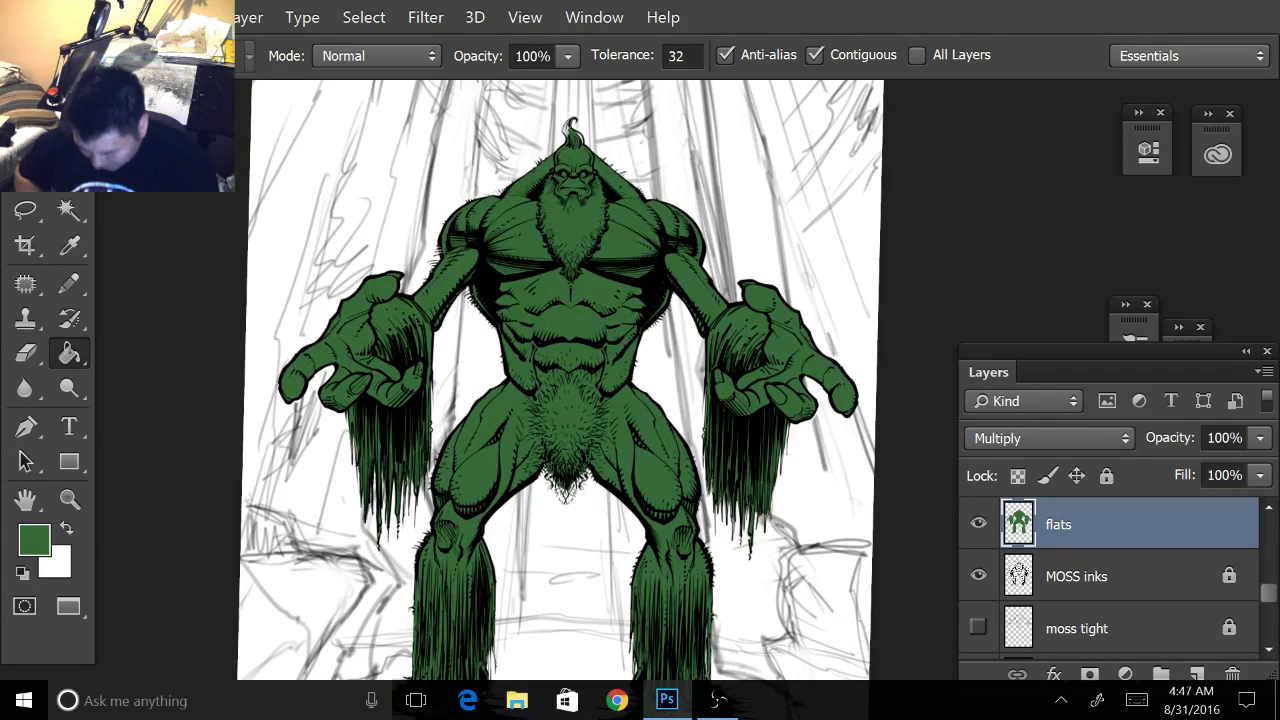
pyautogui.press('Escape')
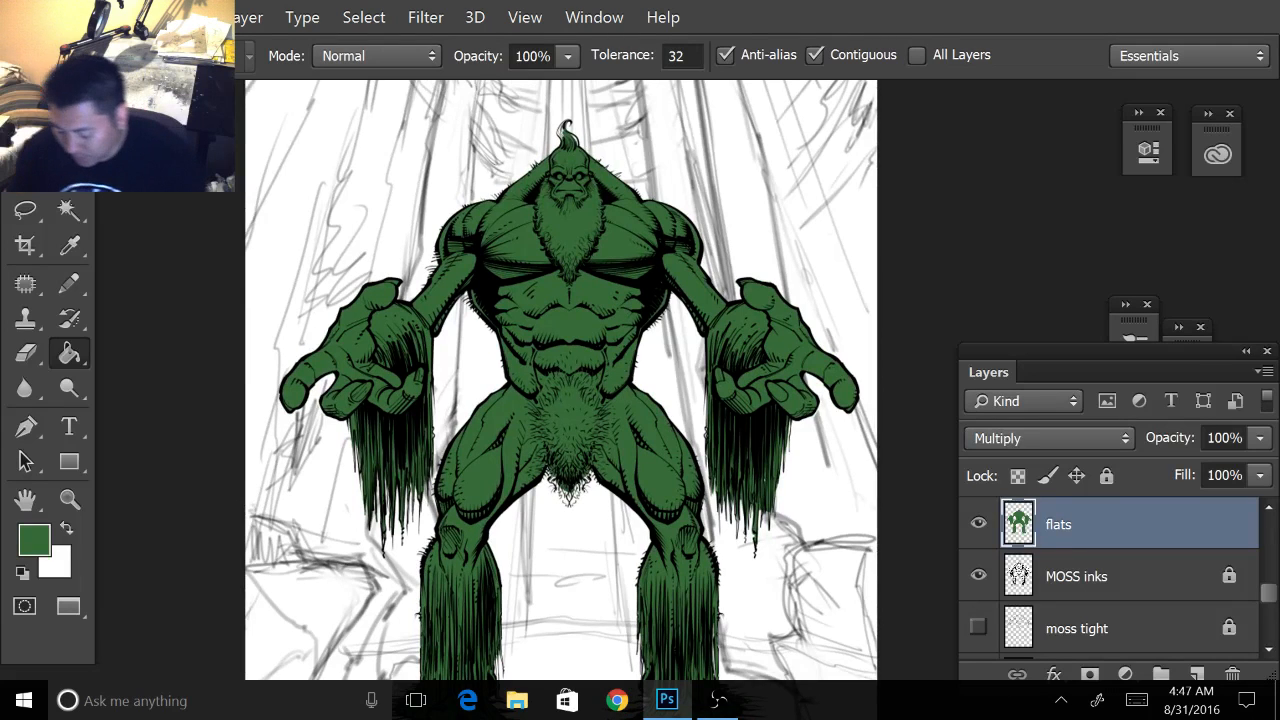
pyautogui.moveTo(560, 420); pyautogui.dragTo(543, 386)
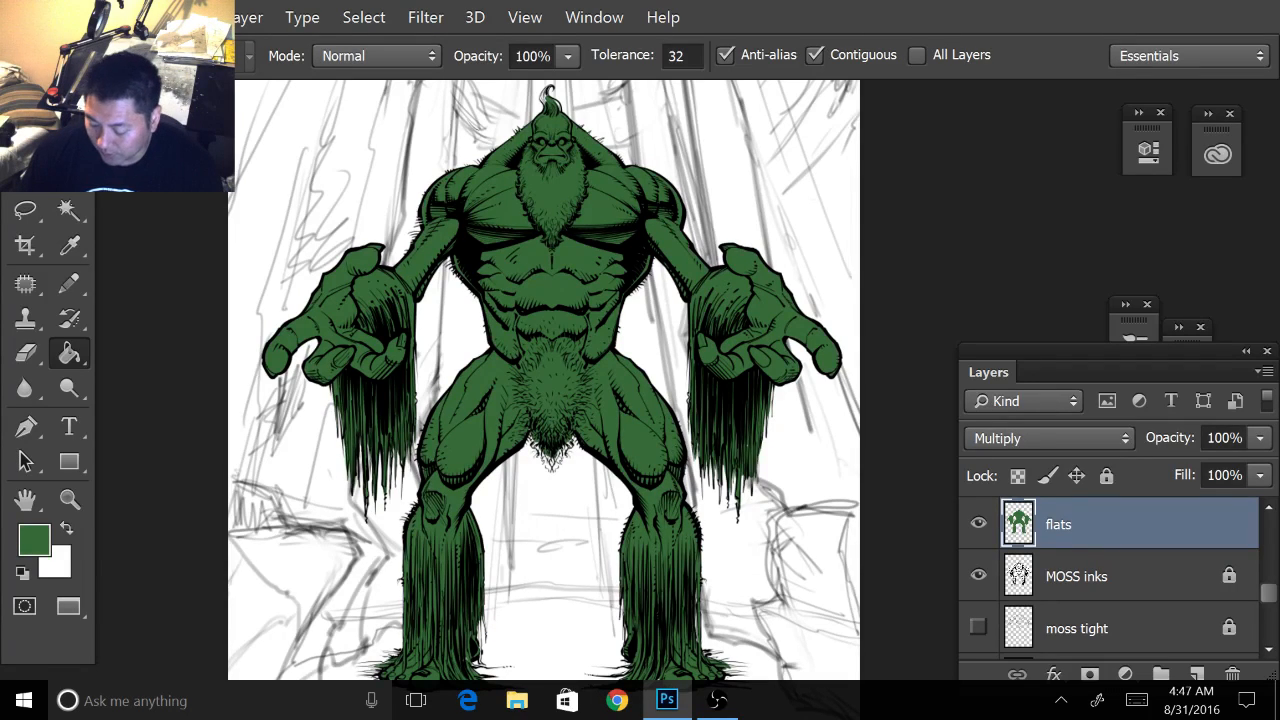
# - With the MOSS inks layer hidden, try selecting the silhouette's green by Color Range at fuzziness 1, and discard the selection
pyautogui.click(978, 576)
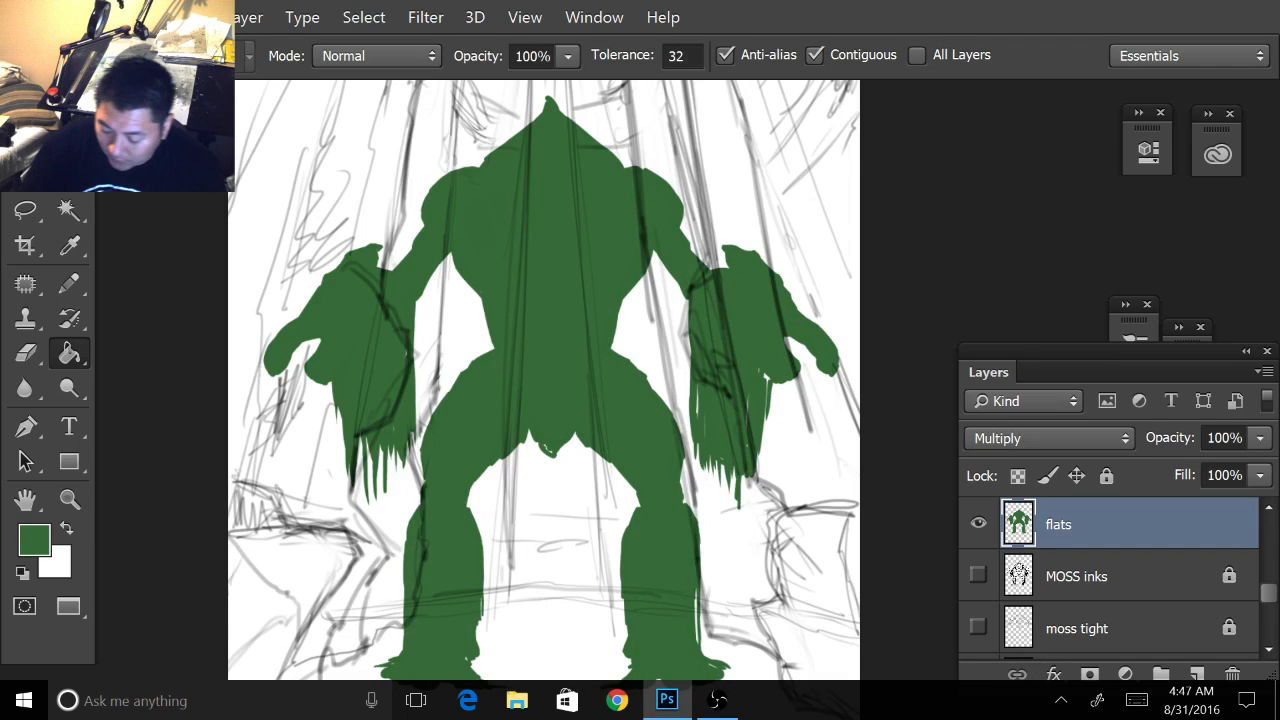
pyautogui.click(364, 18)
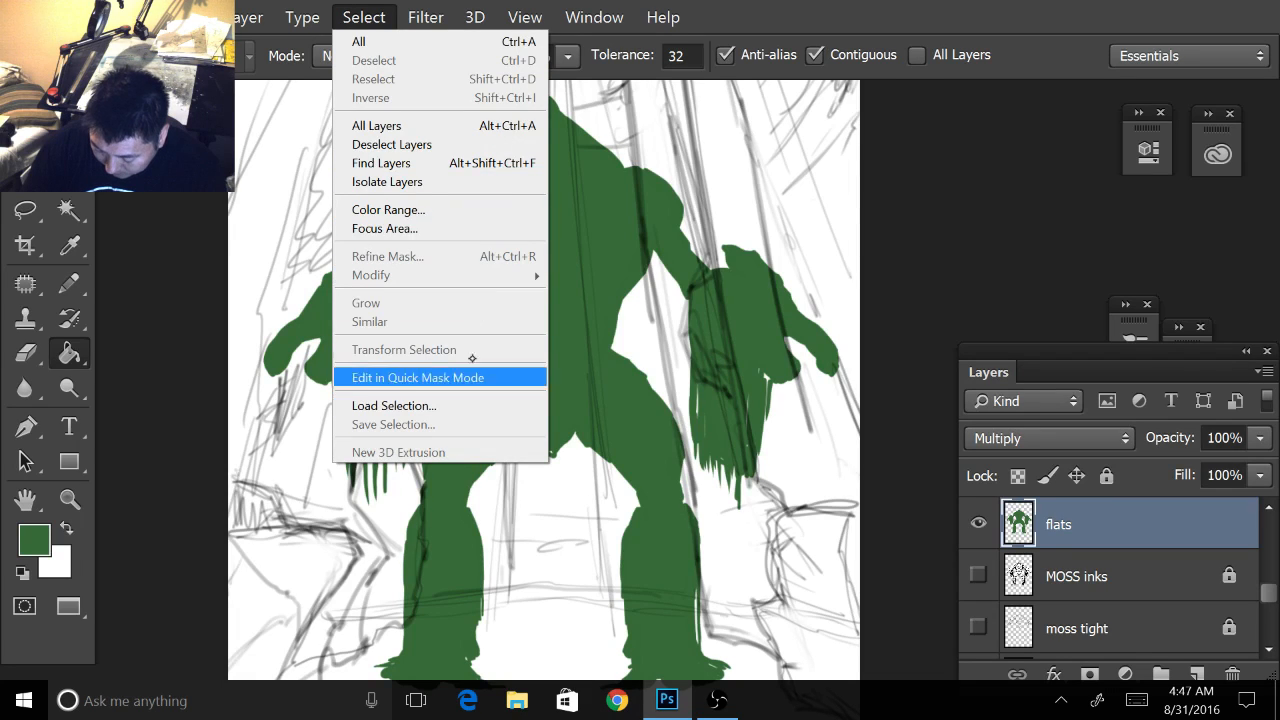
pyautogui.click(432, 210)
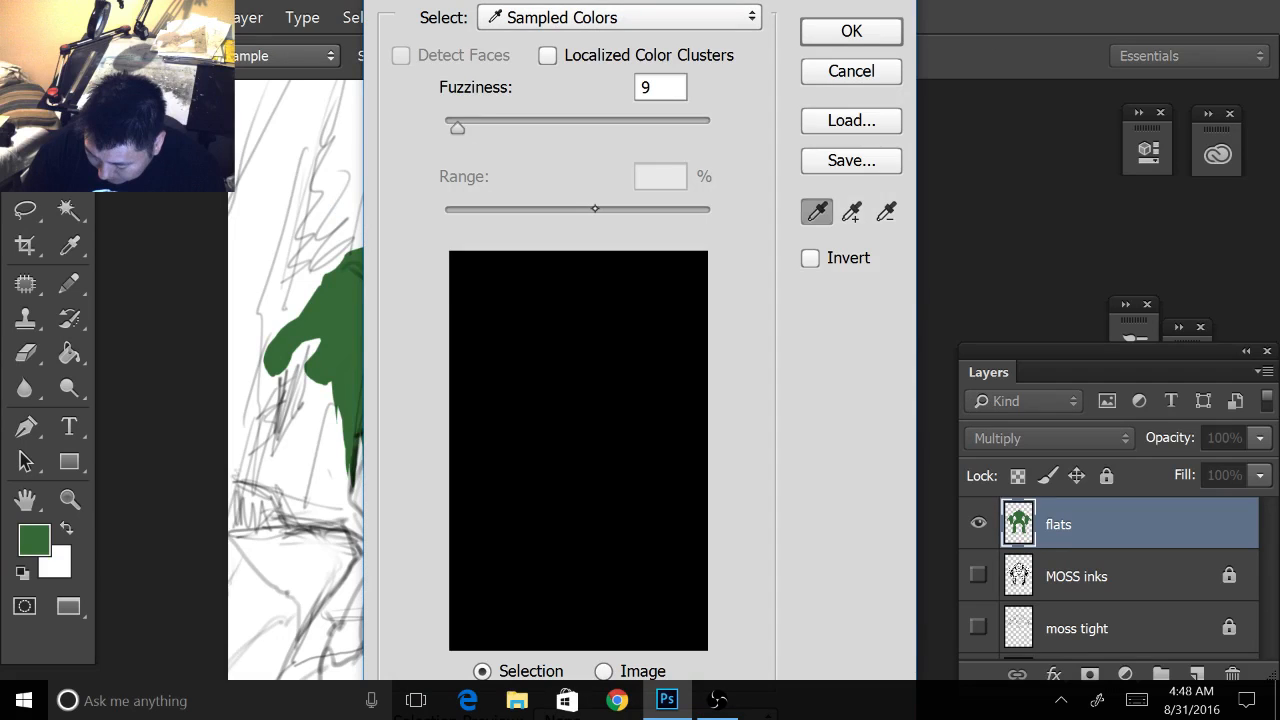
pyautogui.click(345, 292)
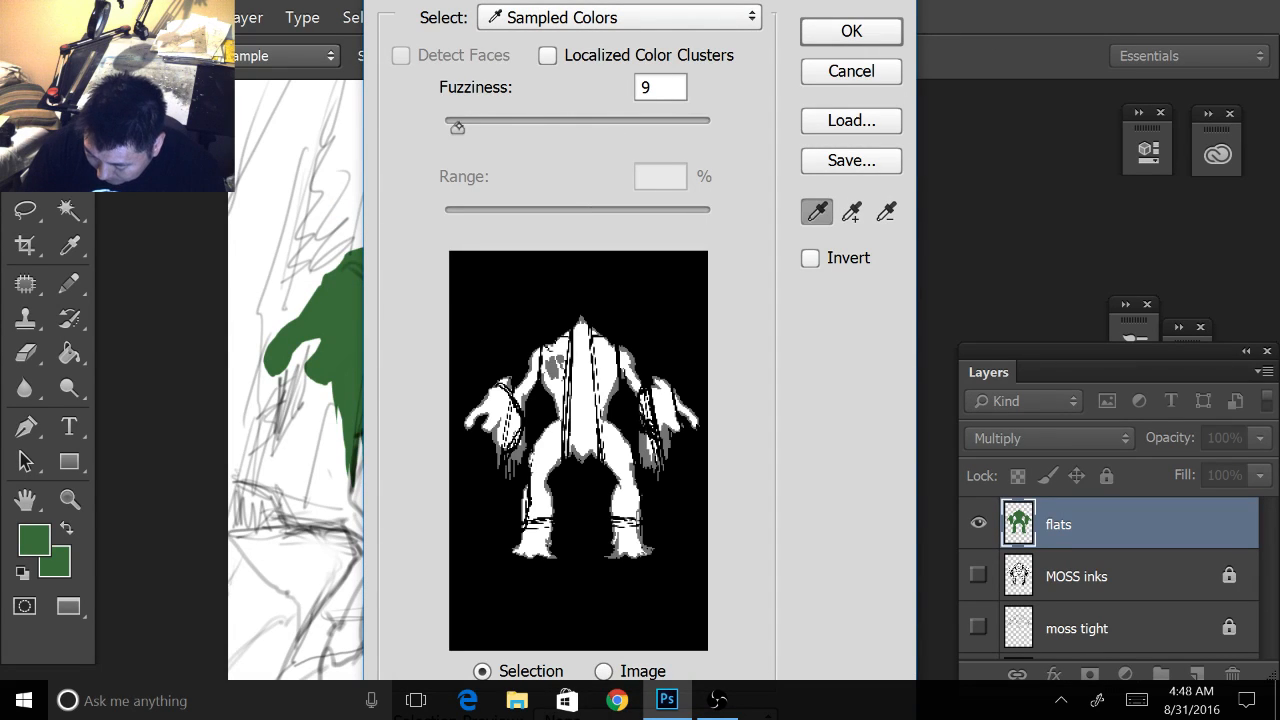
pyautogui.moveTo(457, 128); pyautogui.dragTo(447, 128)
pyautogui.click(841, 31)
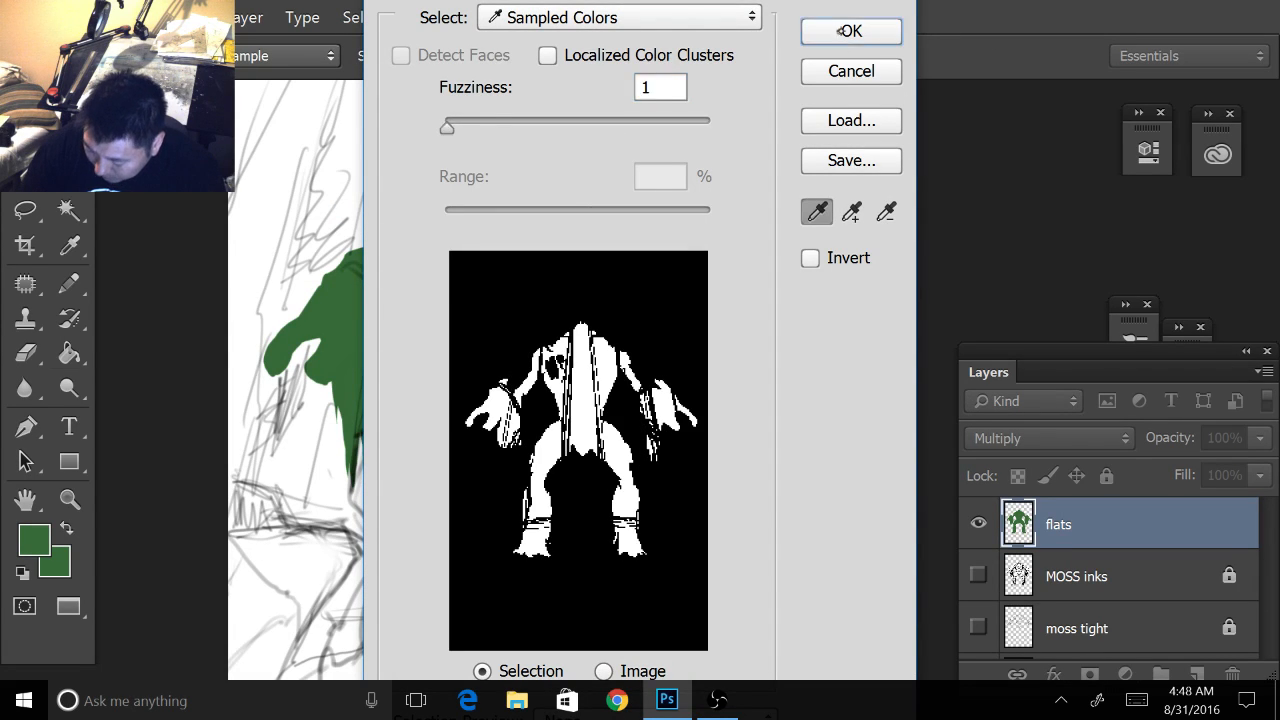
pyautogui.press('g')
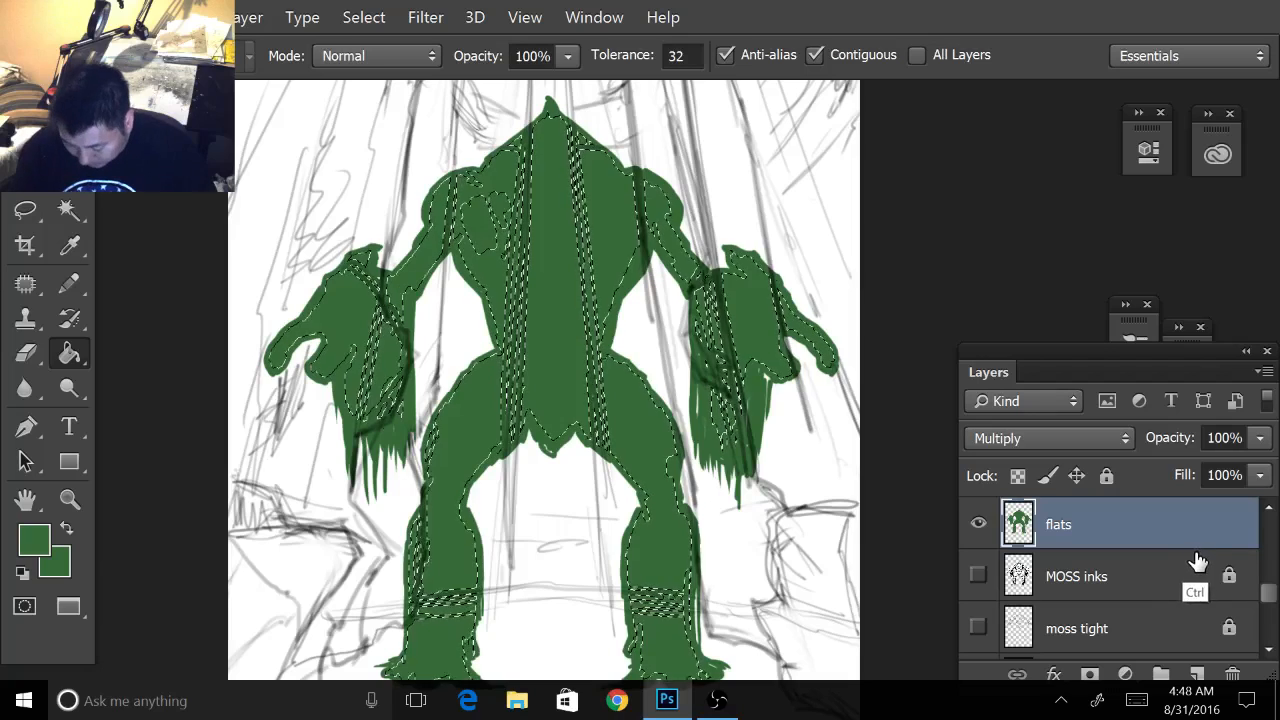
pyautogui.hotkey('ctrl', 'd')
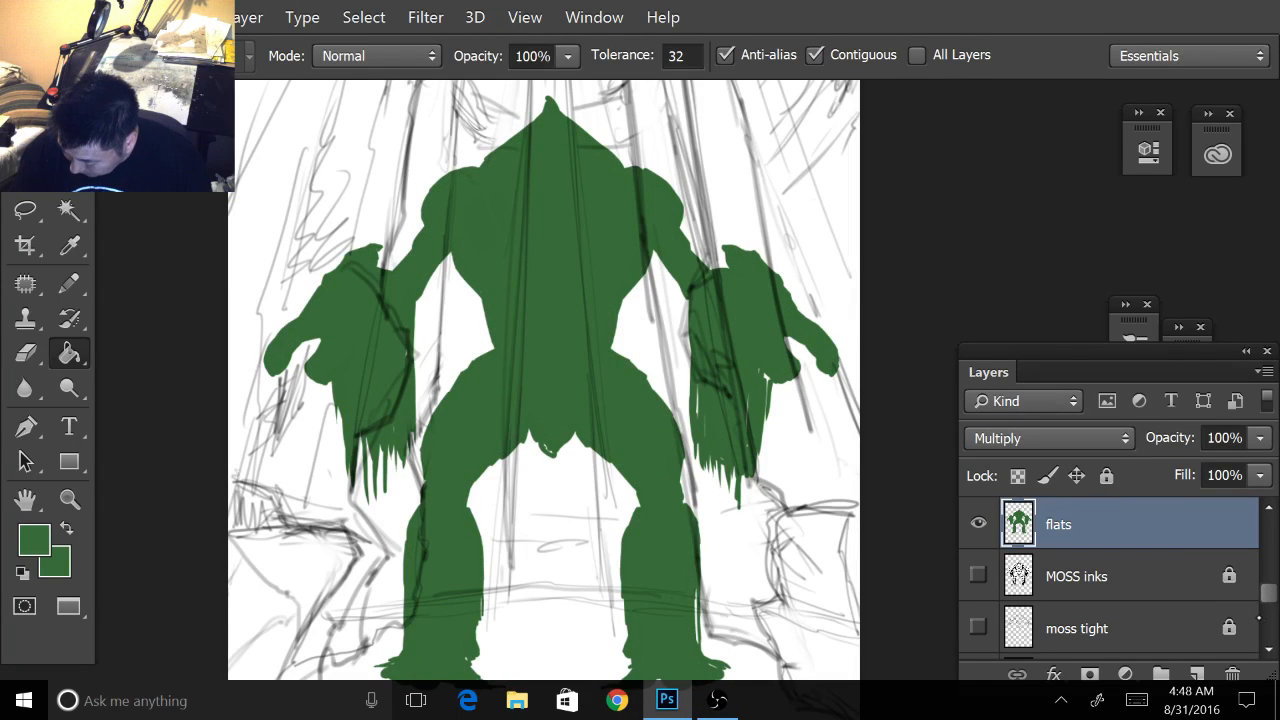
# - Hide the ruby sketch layer and select the green silhouette by Color Range with fuzziness 1
pyautogui.scroll(-4, 1268, 626)
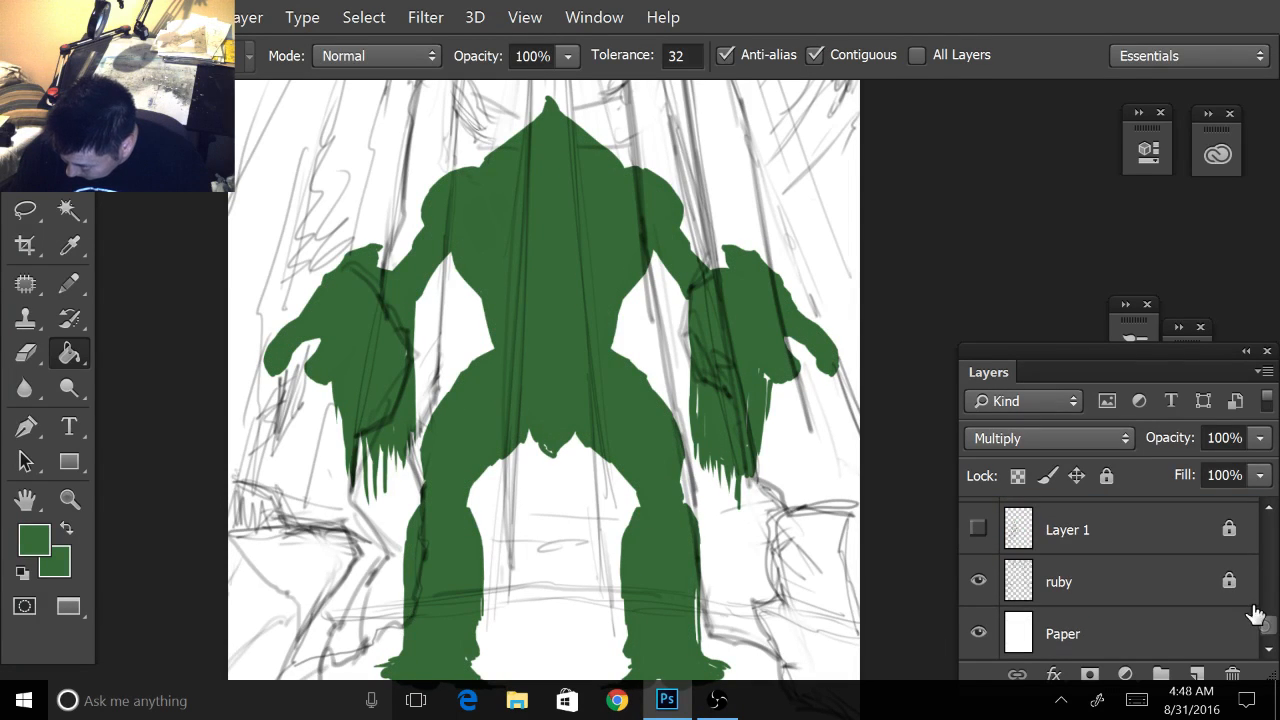
pyautogui.click(978, 582)
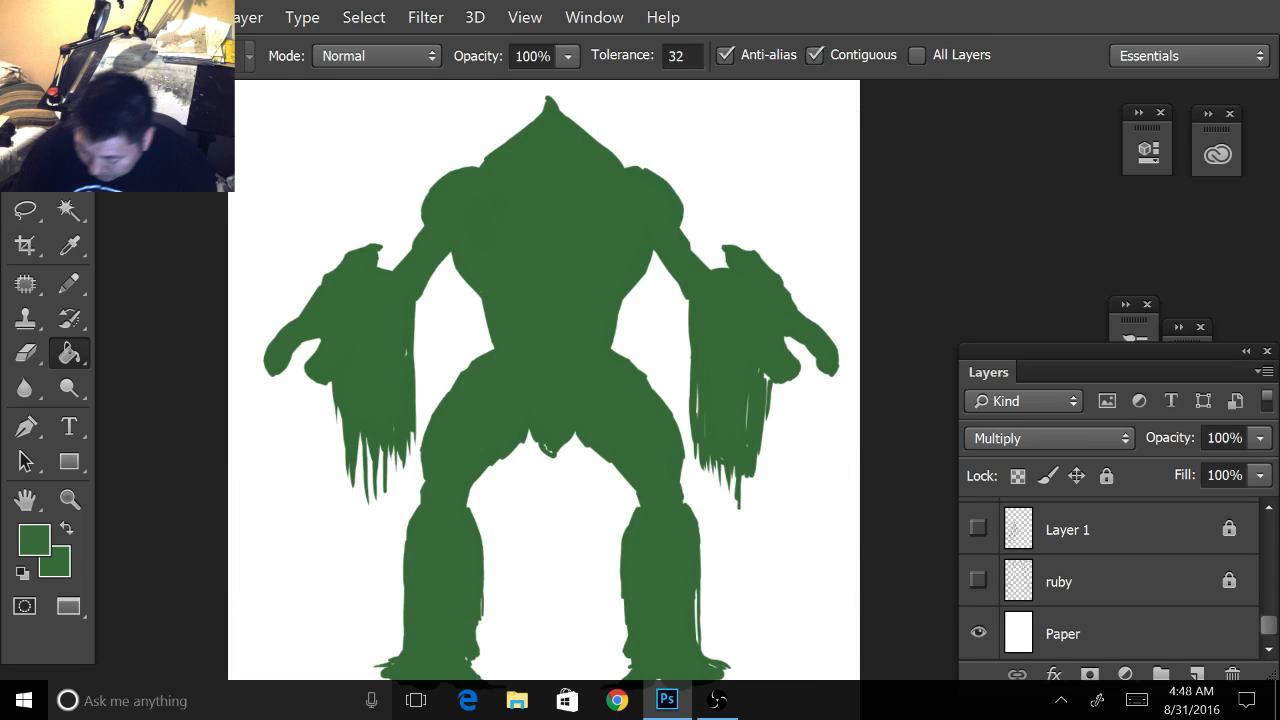
pyautogui.click(363, 17)
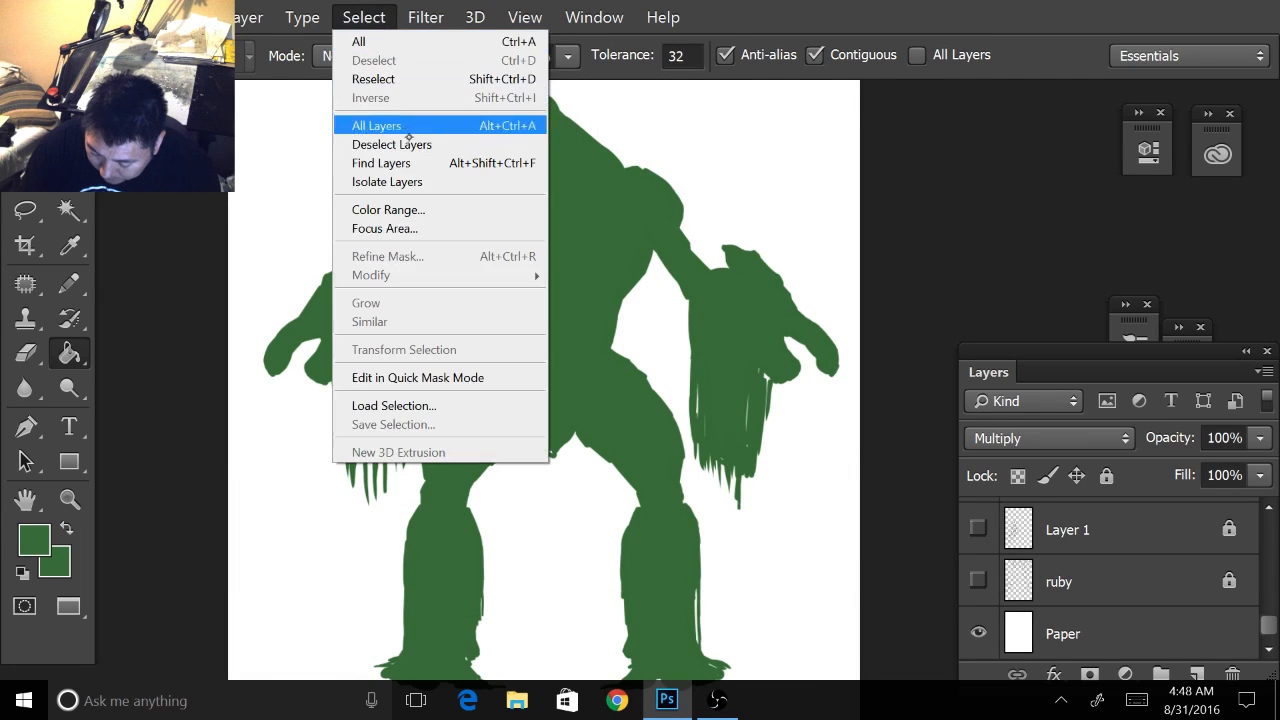
pyautogui.click(416, 209)
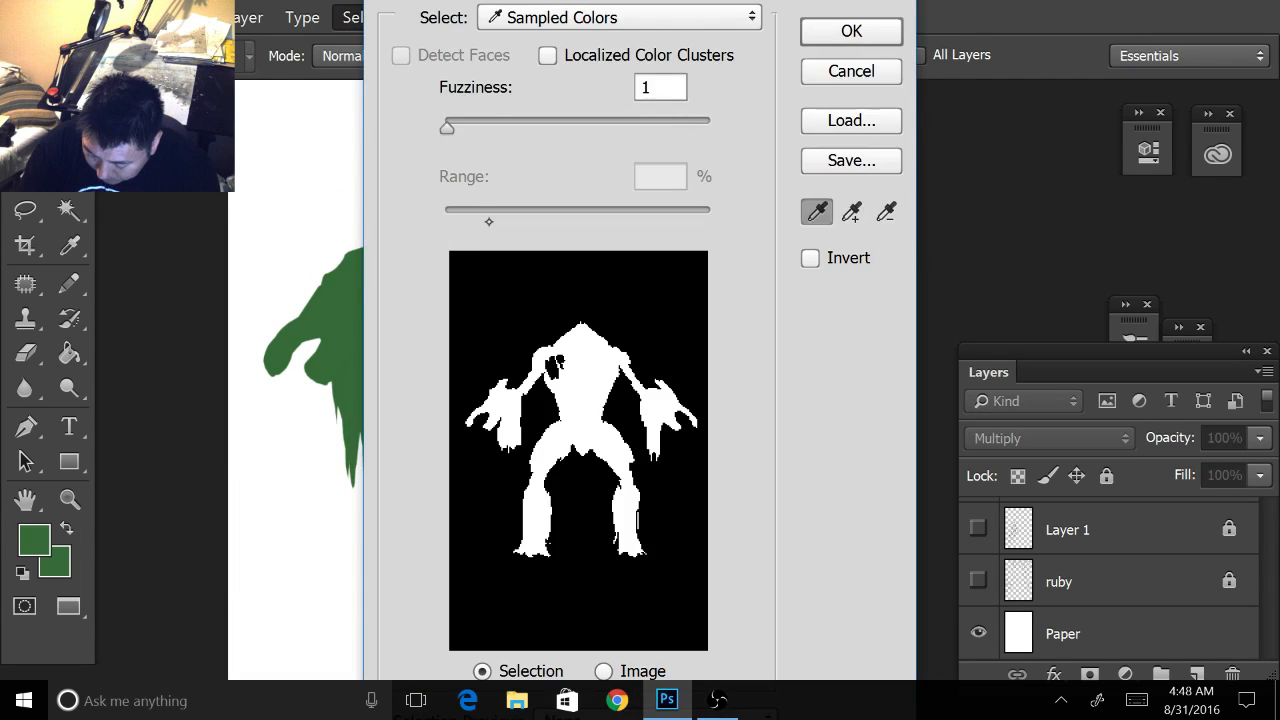
pyautogui.click(833, 36)
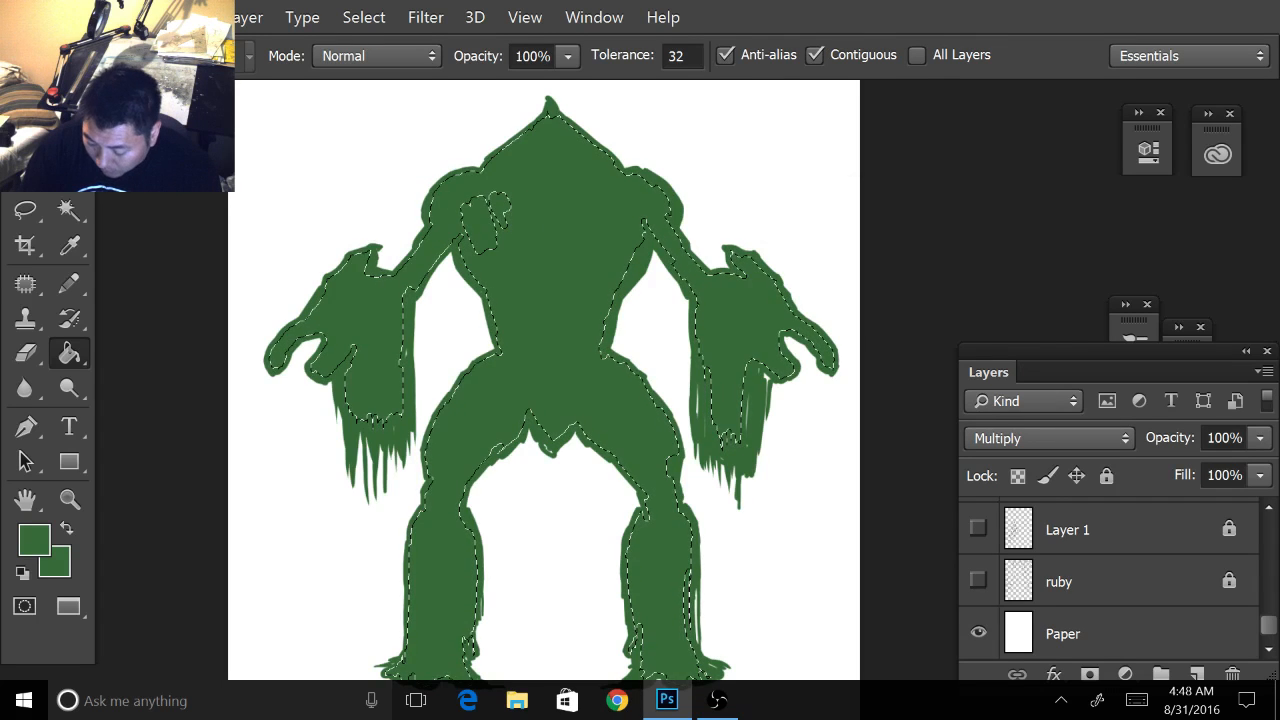
# - Save the green silhouette selection as a new channel named "flat green" and deselect it
pyautogui.click(363, 17)
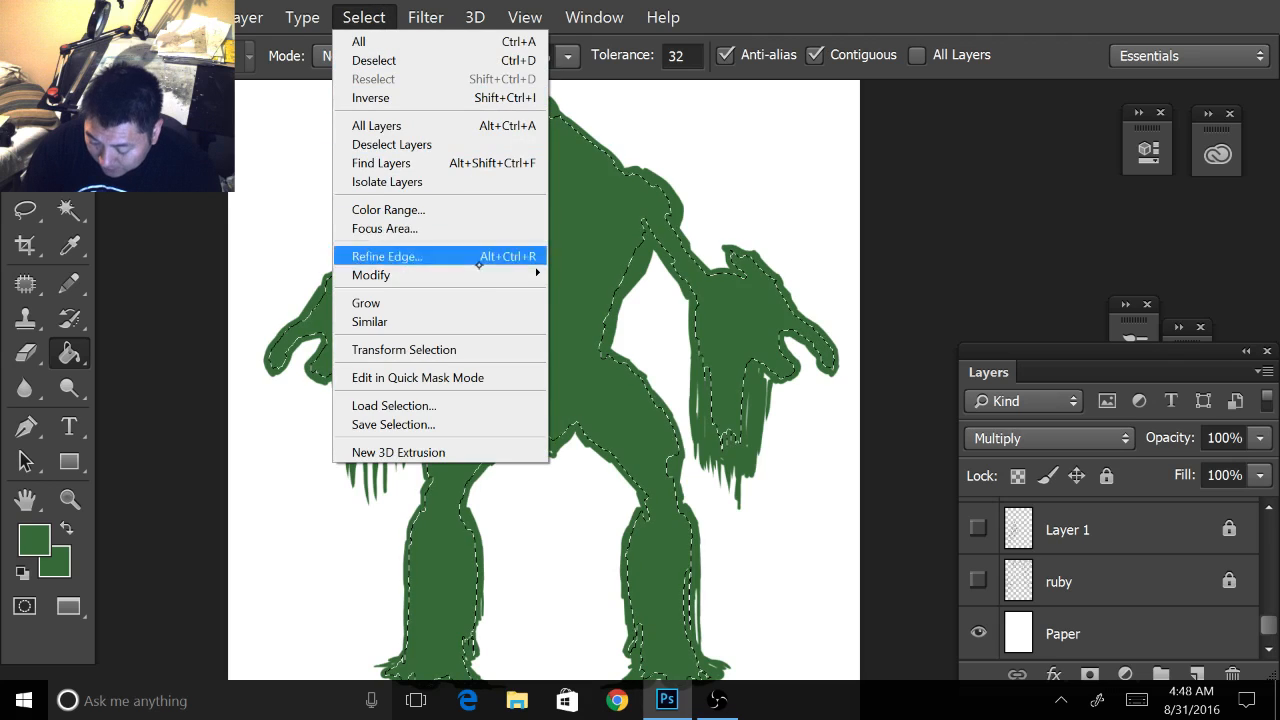
pyautogui.click(487, 422)
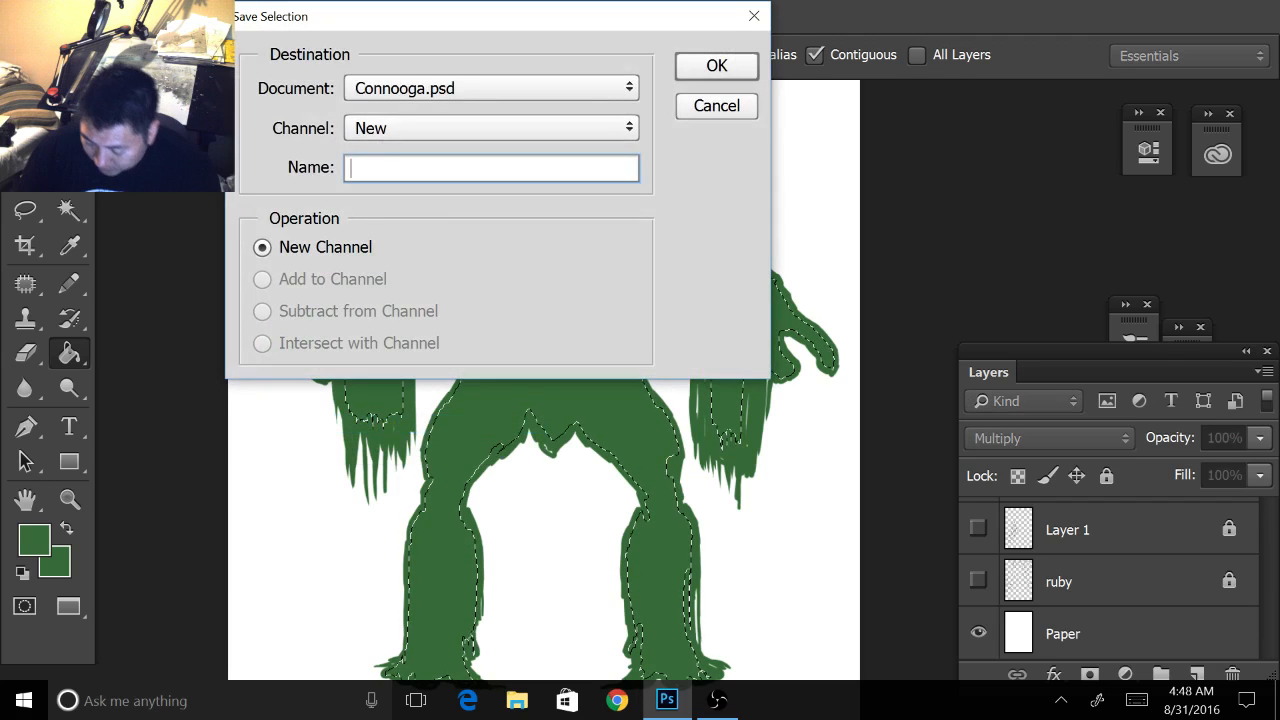
pyautogui.write('fla')
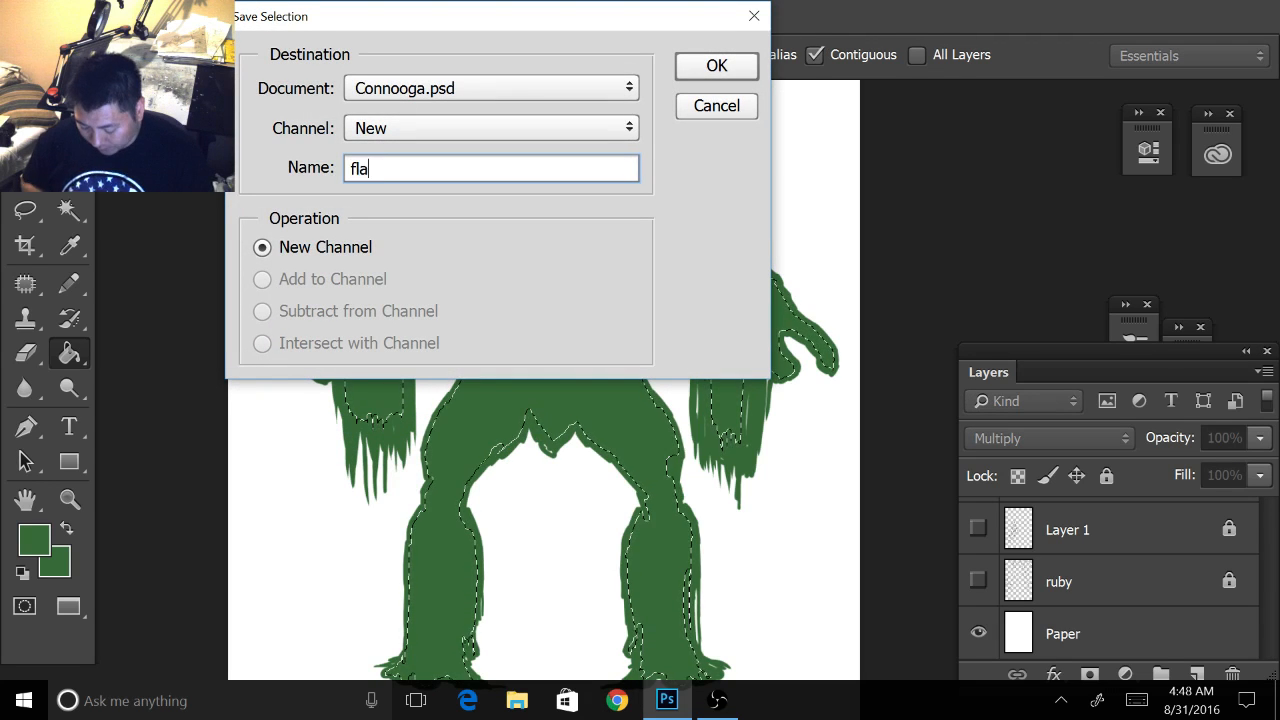
pyautogui.write('t gree')
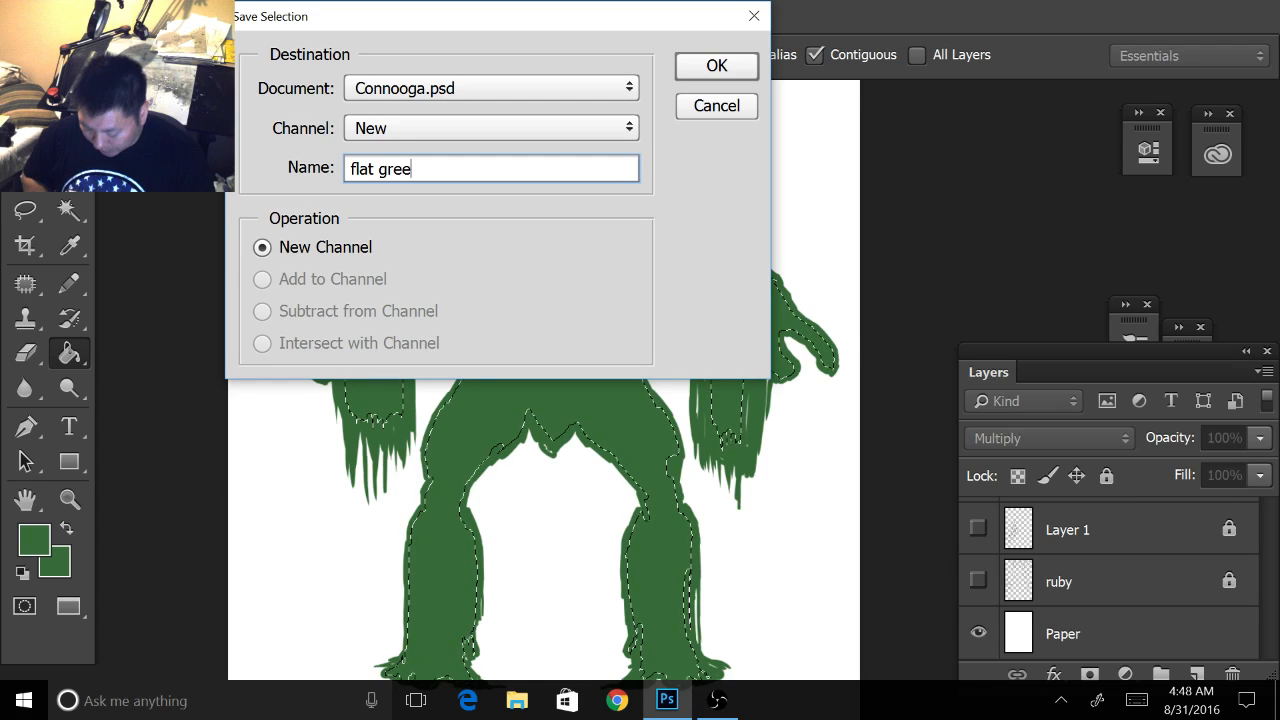
pyautogui.write('n')
pyautogui.press('Return')
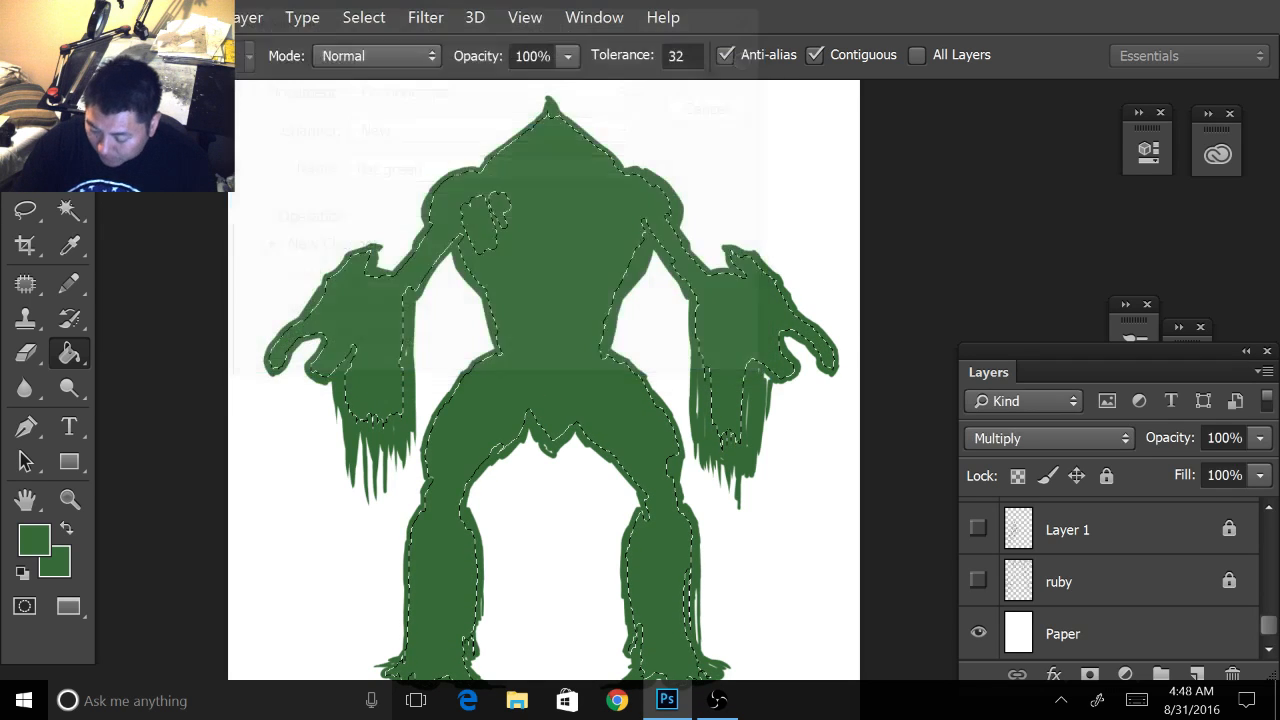
pyautogui.hotkey('ctrl', 'd')
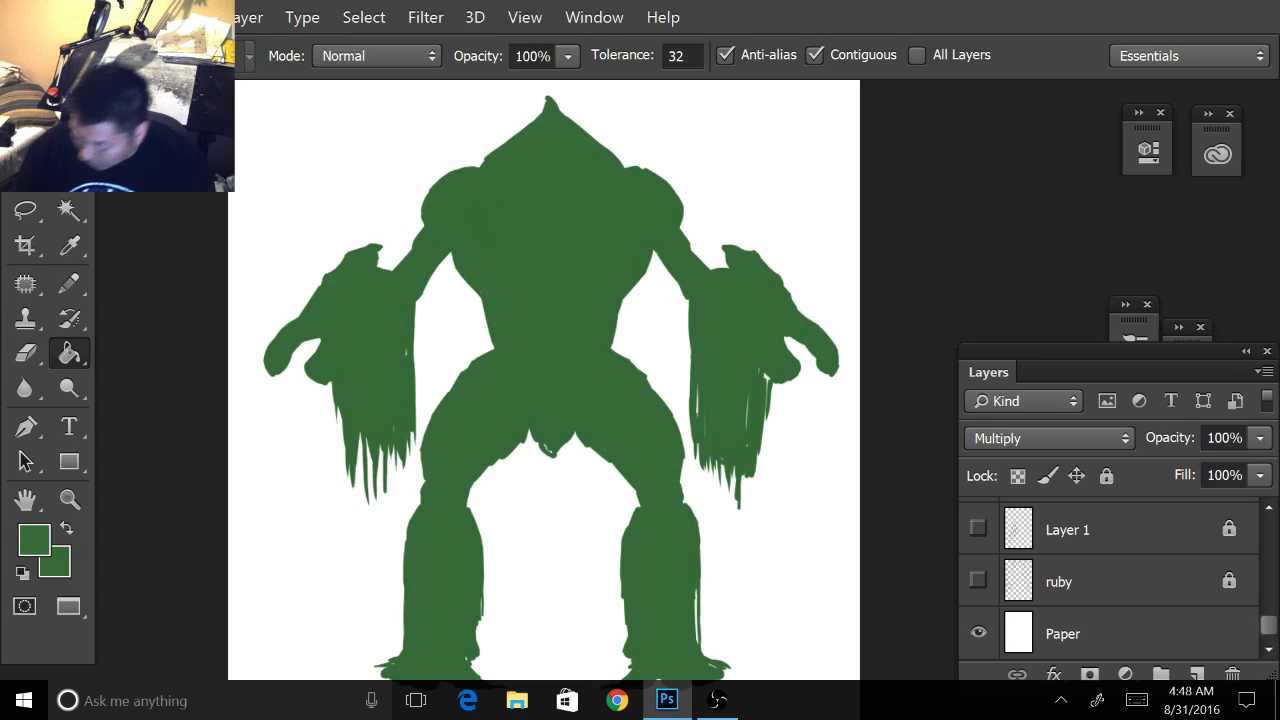
# - Show the ruby sketch layer again and lock the transparent pixels of the flats layer
pyautogui.click(978, 581)
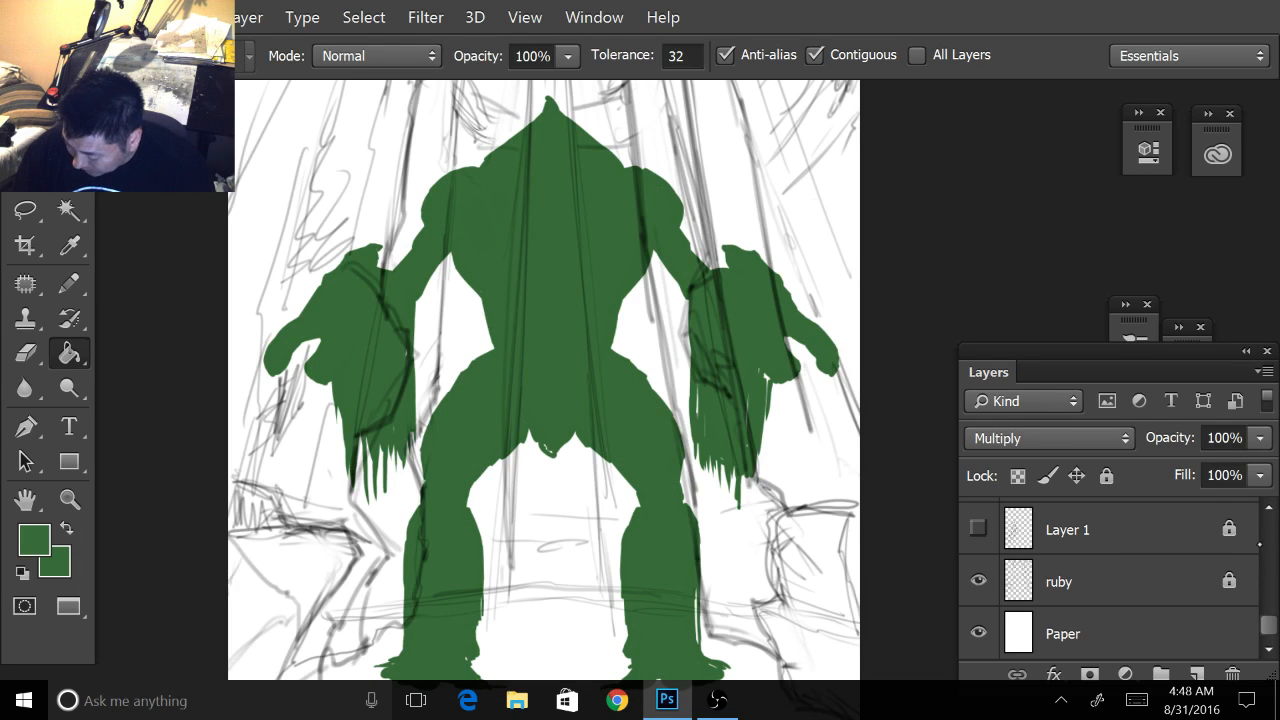
pyautogui.scroll(4, 1110, 580)
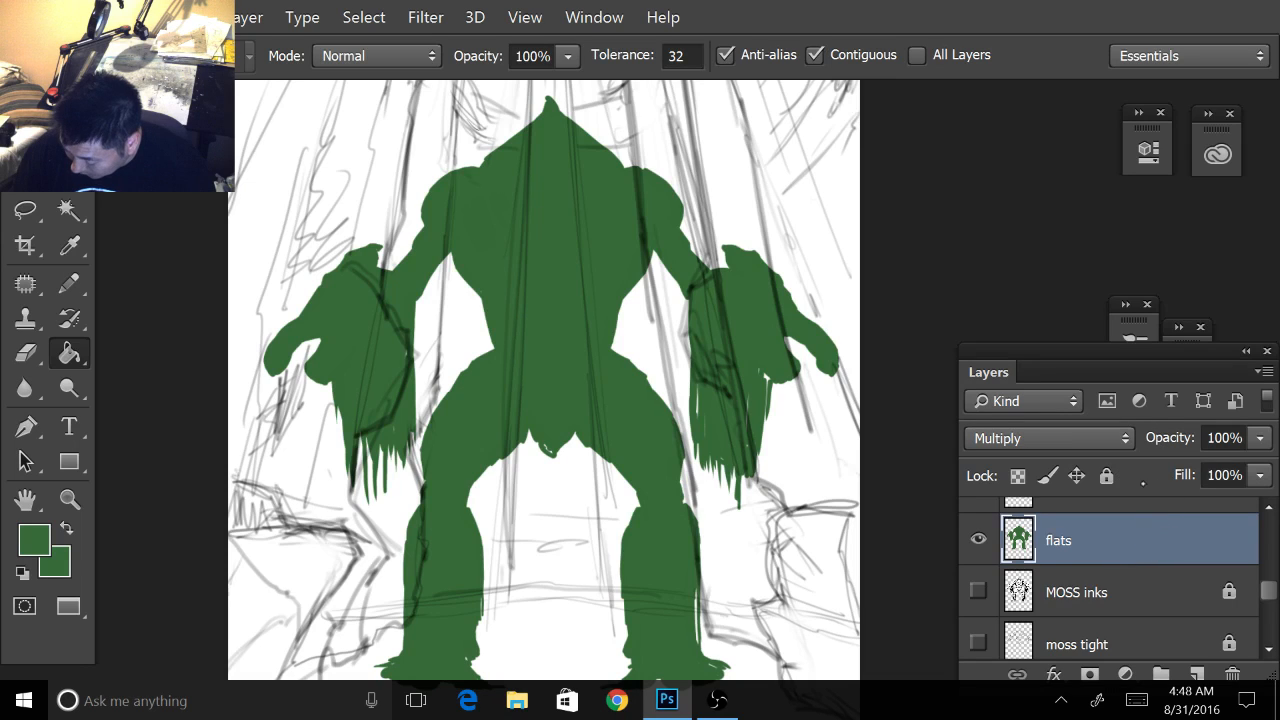
pyautogui.click(1017, 475)
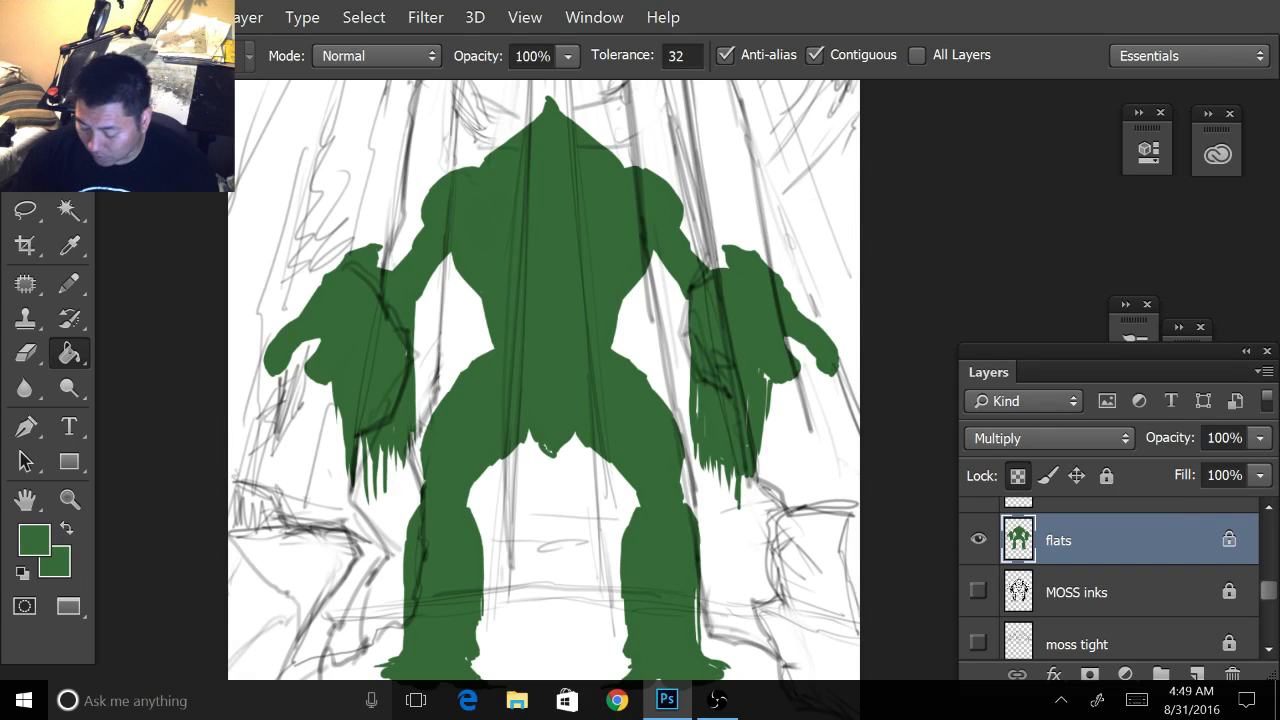
# - Test the transparency lock with black pencil scribbles across the giant's torso and arm, using the default colours, and undo them
pyautogui.moveTo(545, 340); pyautogui.dragTo(548, 412)
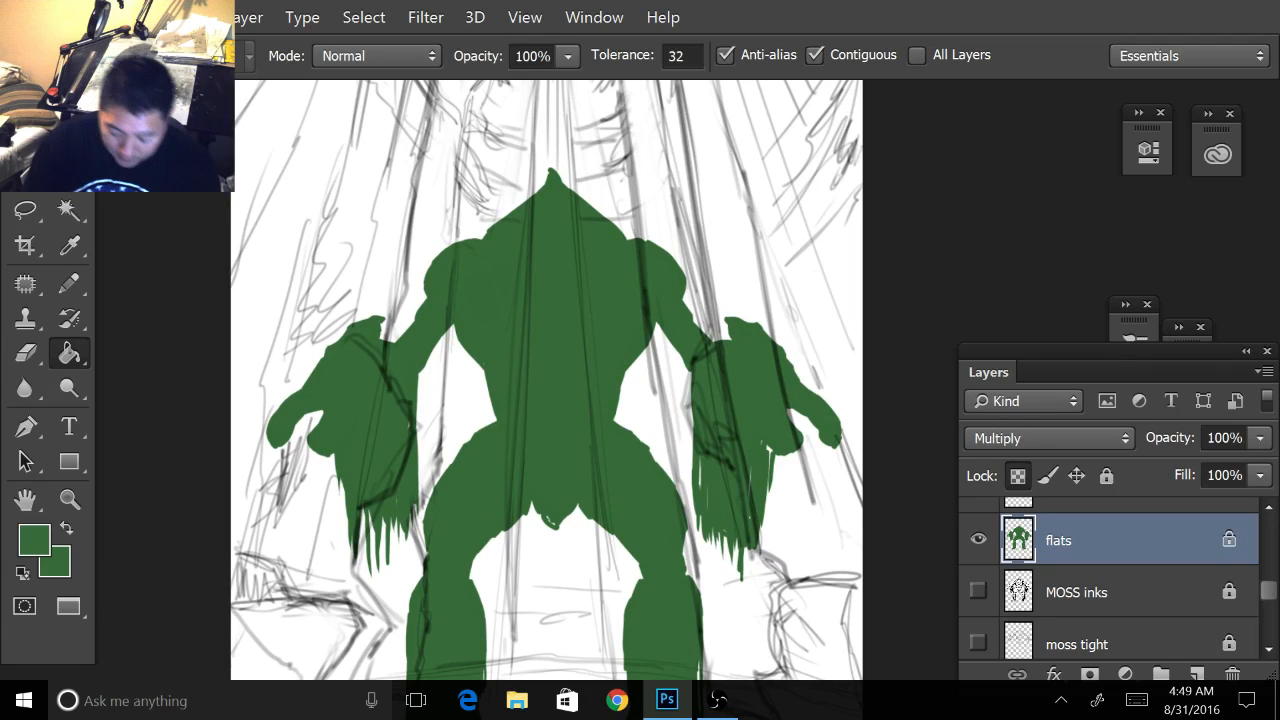
pyautogui.press('d')
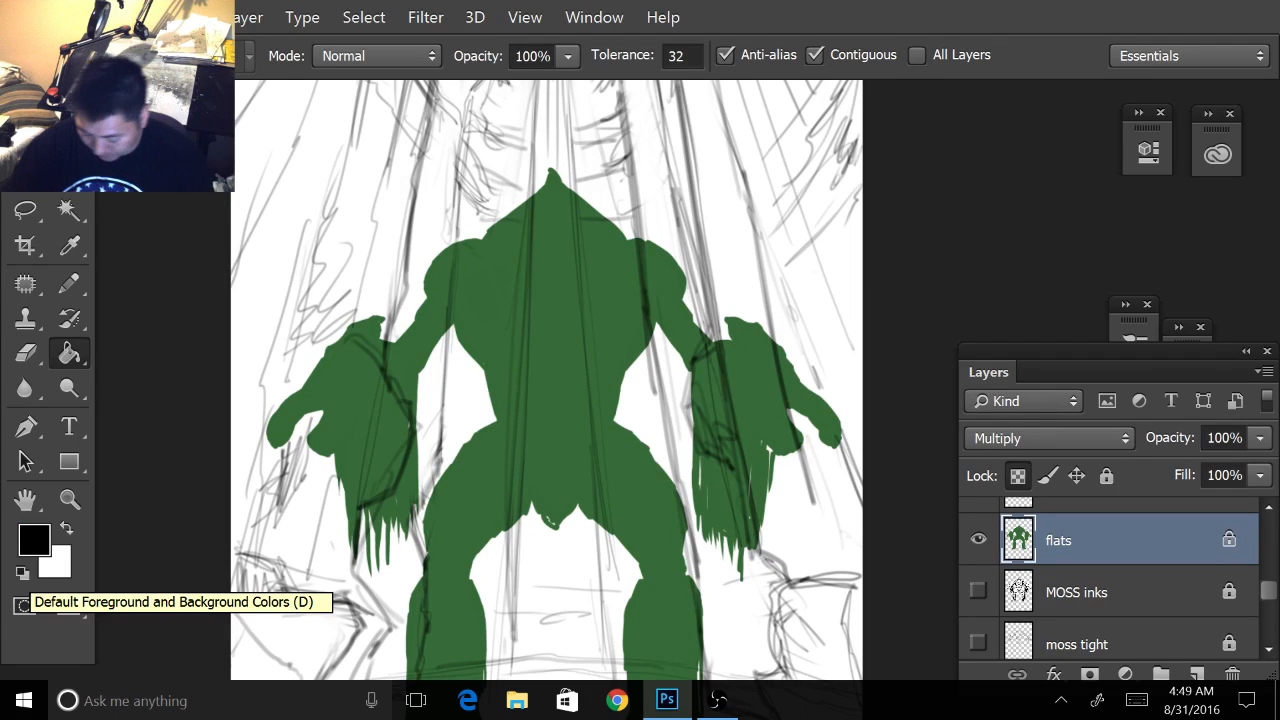
pyautogui.press('b')
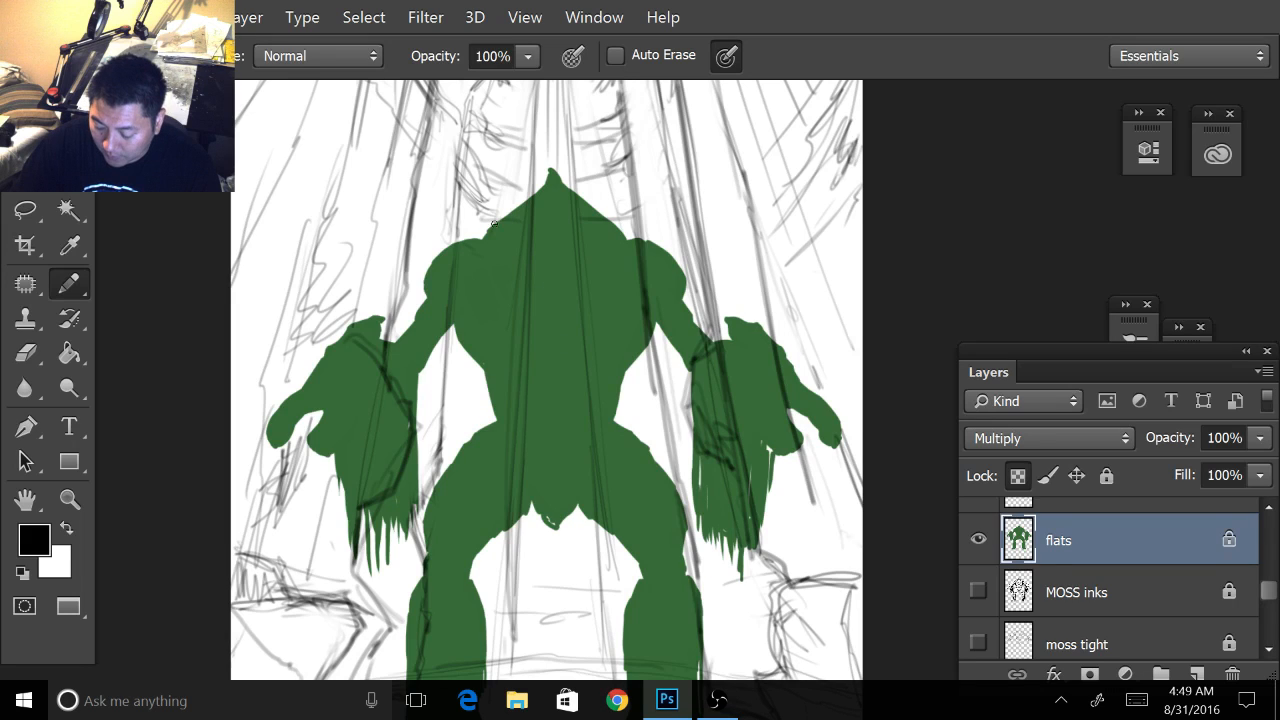
pyautogui.moveTo(483, 322)
pyautogui.mouseDown()
pyautogui.moveTo(502, 287)
pyautogui.moveTo(518, 299)
pyautogui.moveTo(491, 204)
pyautogui.moveTo(550, 271)
pyautogui.moveTo(536, 161)
pyautogui.moveTo(633, 364)
pyautogui.moveTo(640, 268)
pyautogui.moveTo(669, 228)
pyautogui.moveTo(744, 374)
pyautogui.moveTo(767, 357)
pyautogui.moveTo(782, 304)
pyautogui.moveTo(774, 368)
pyautogui.moveTo(700, 406)
pyautogui.moveTo(688, 453)
pyautogui.moveTo(636, 457)
pyautogui.moveTo(618, 489)
pyautogui.moveTo(493, 393)
pyautogui.moveTo(504, 351)
pyautogui.moveTo(599, 383)
pyautogui.moveTo(634, 391)
pyautogui.mouseUp()
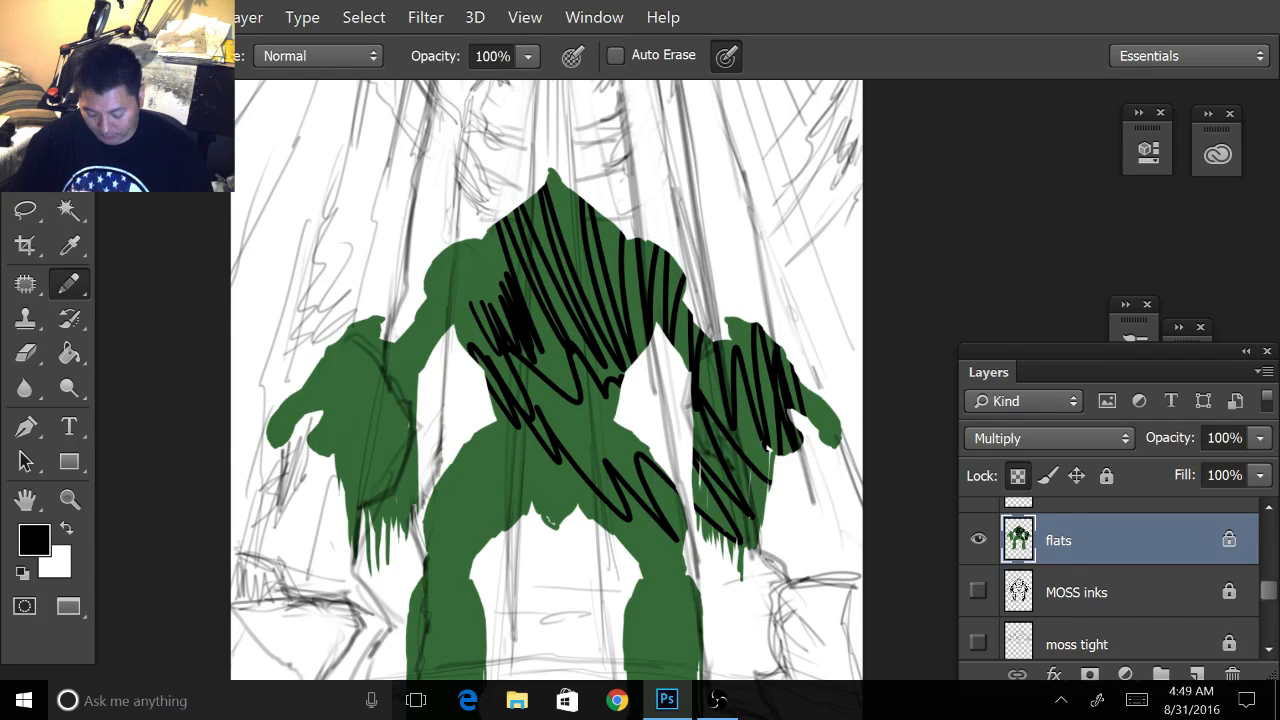
pyautogui.hotkey('ctrl', 'z')
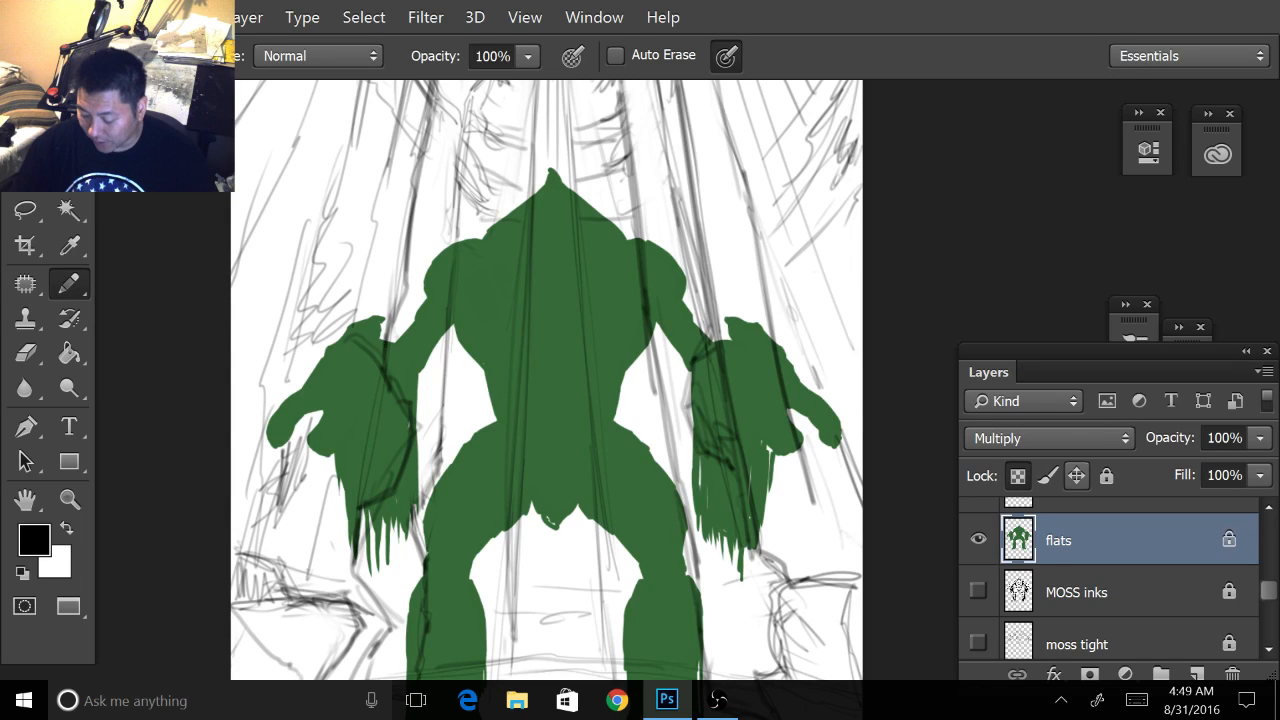
# - Show the MOSS inks layer again over the giant's green flats
pyautogui.scroll(-3, 546, 400)
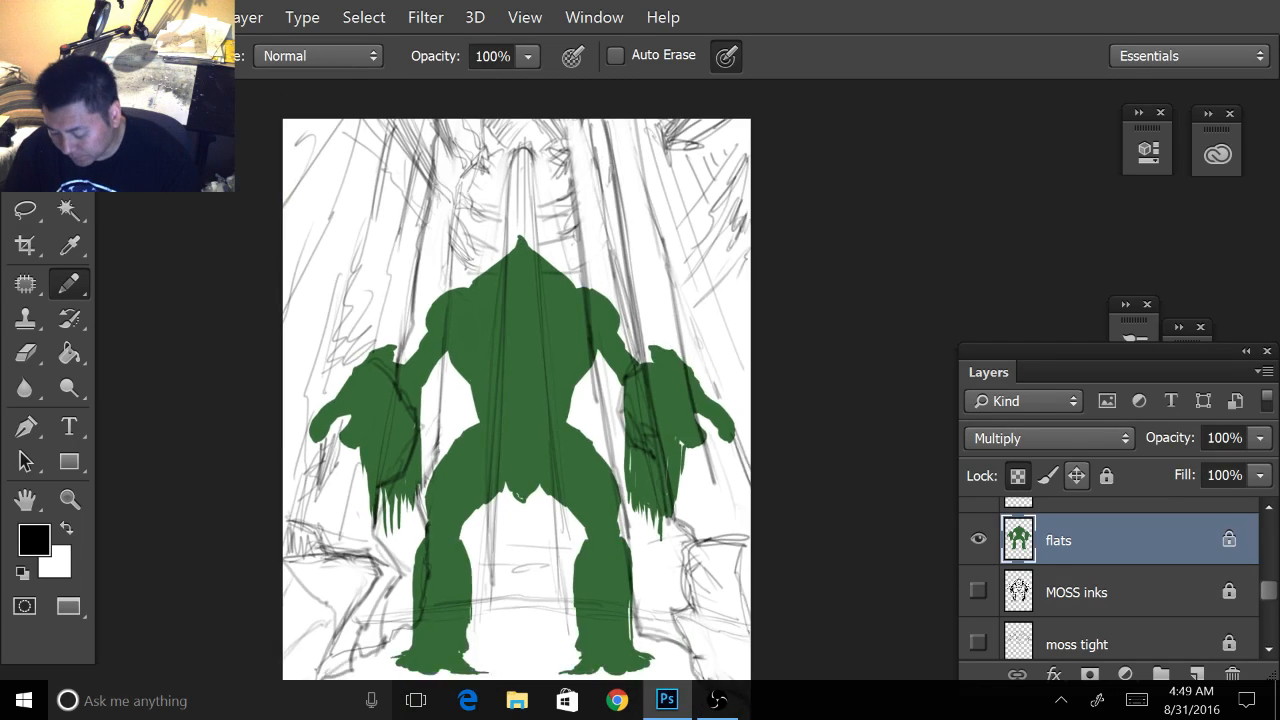
pyautogui.scroll(1, 546, 400)
pyautogui.click(977, 594)
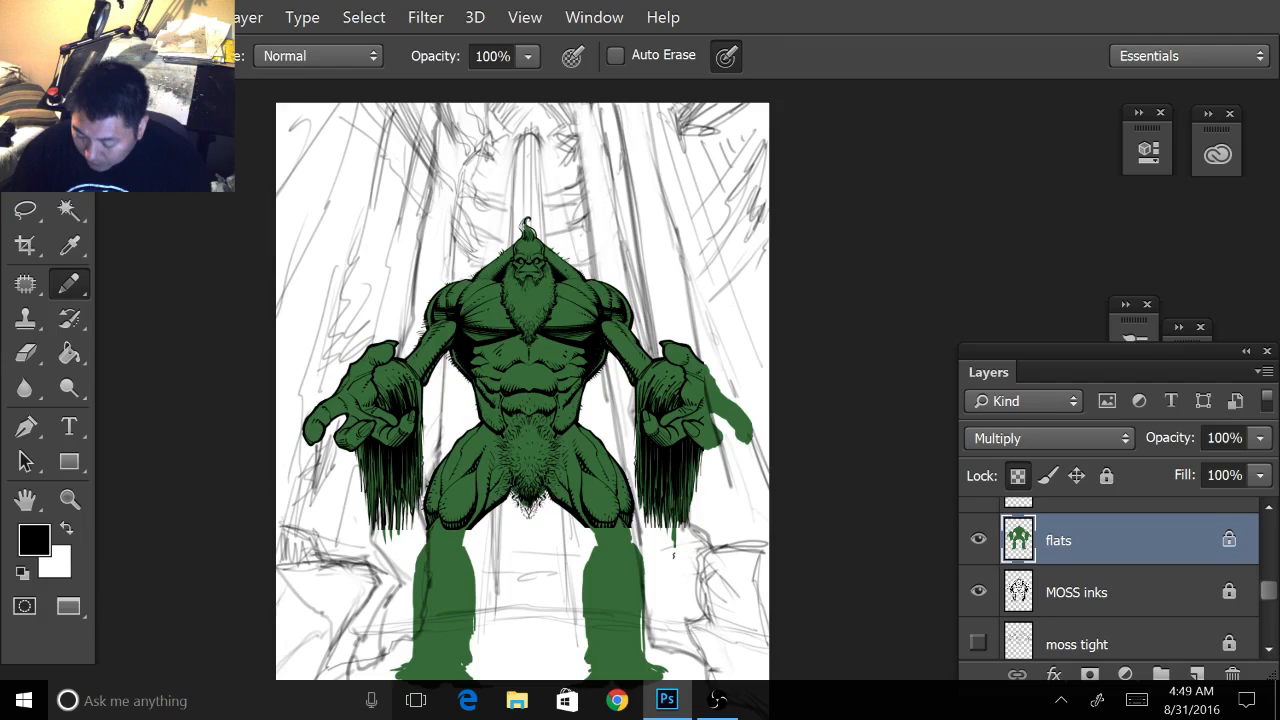
# - Set the foreground colour to a bright yellow with hue 58 for the giant's eyes
pyautogui.scroll(4, 767, 395)
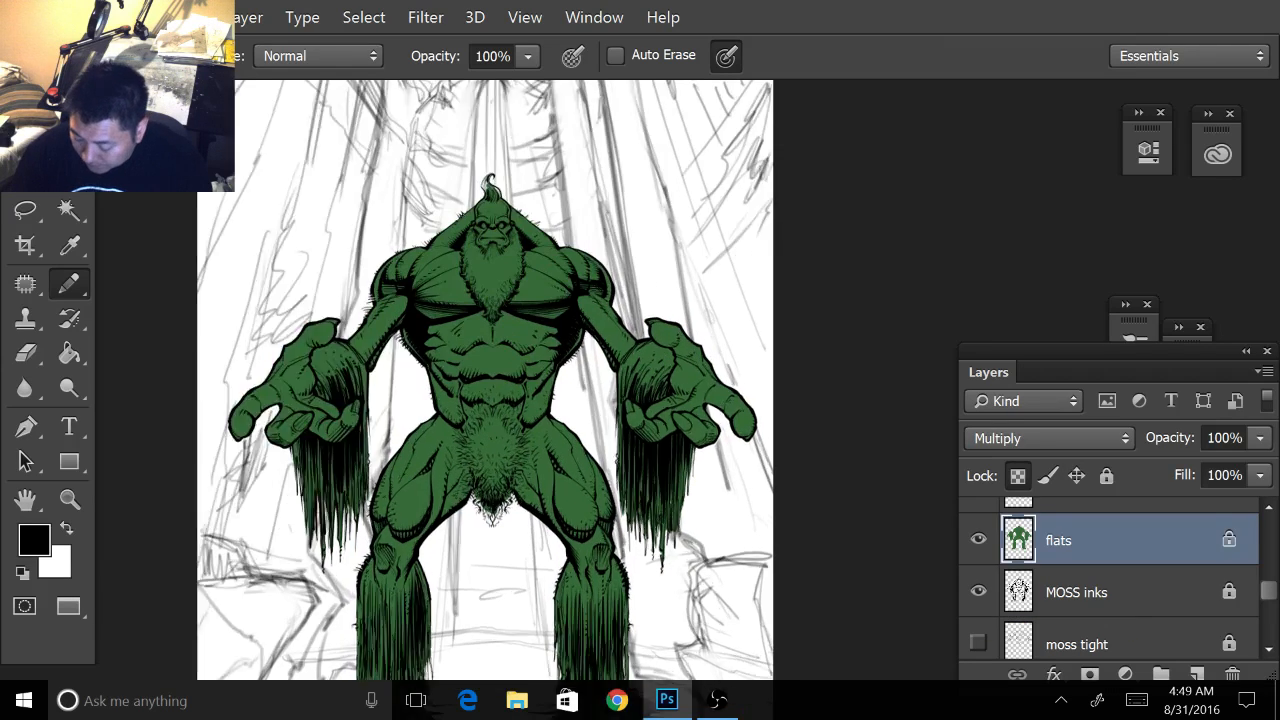
pyautogui.moveTo(430, 350); pyautogui.dragTo(657, 405)
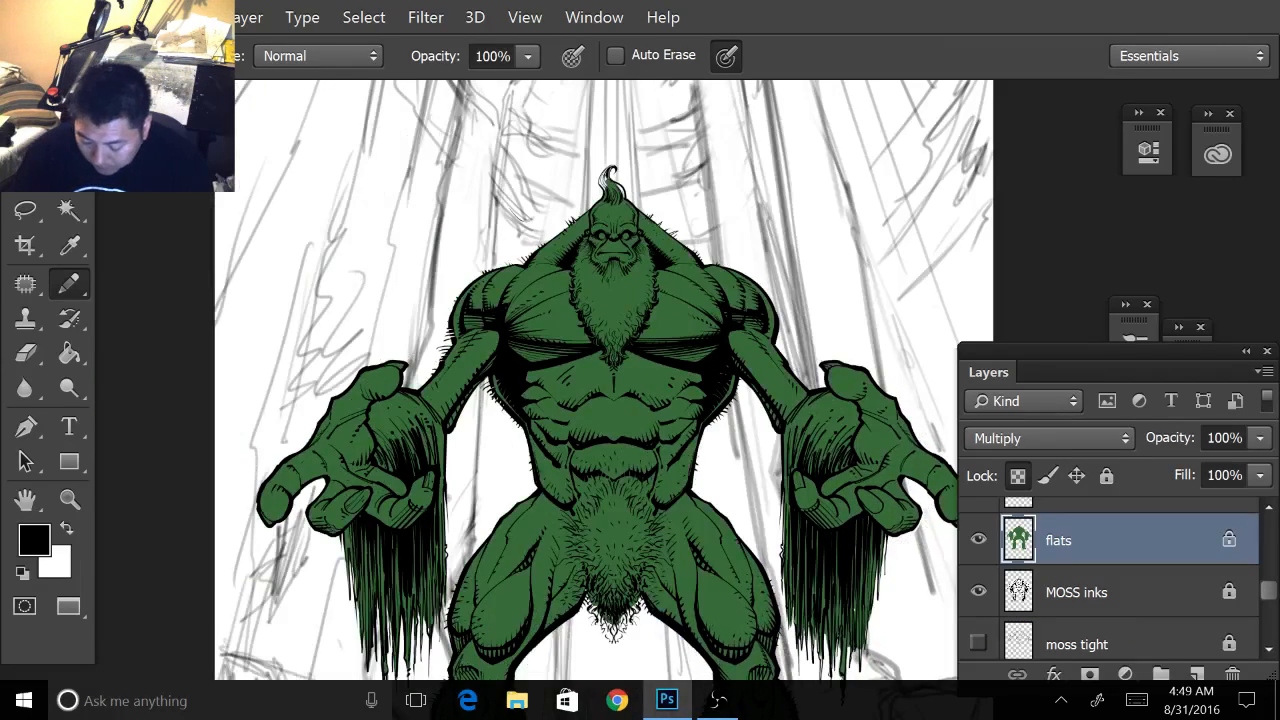
pyautogui.scroll(5, 690, 170)
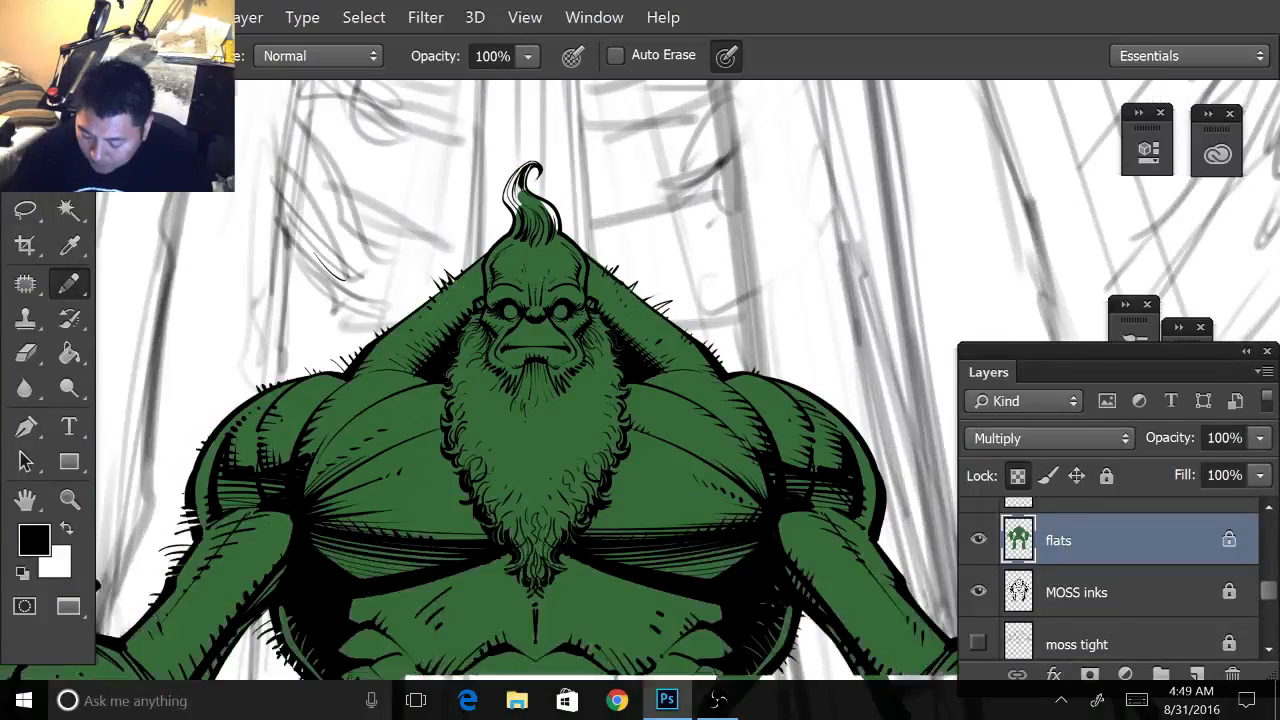
pyautogui.scroll(1, 800, 370)
pyautogui.click(34, 540)
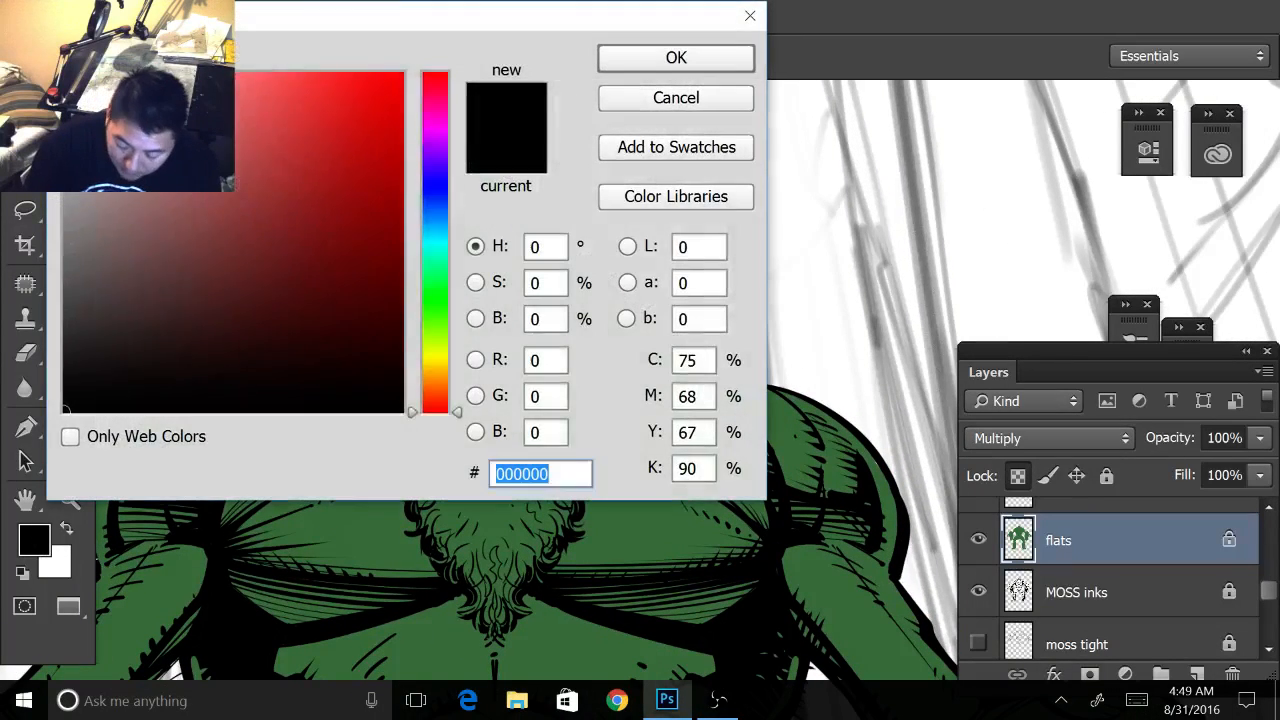
pyautogui.click(434, 356)
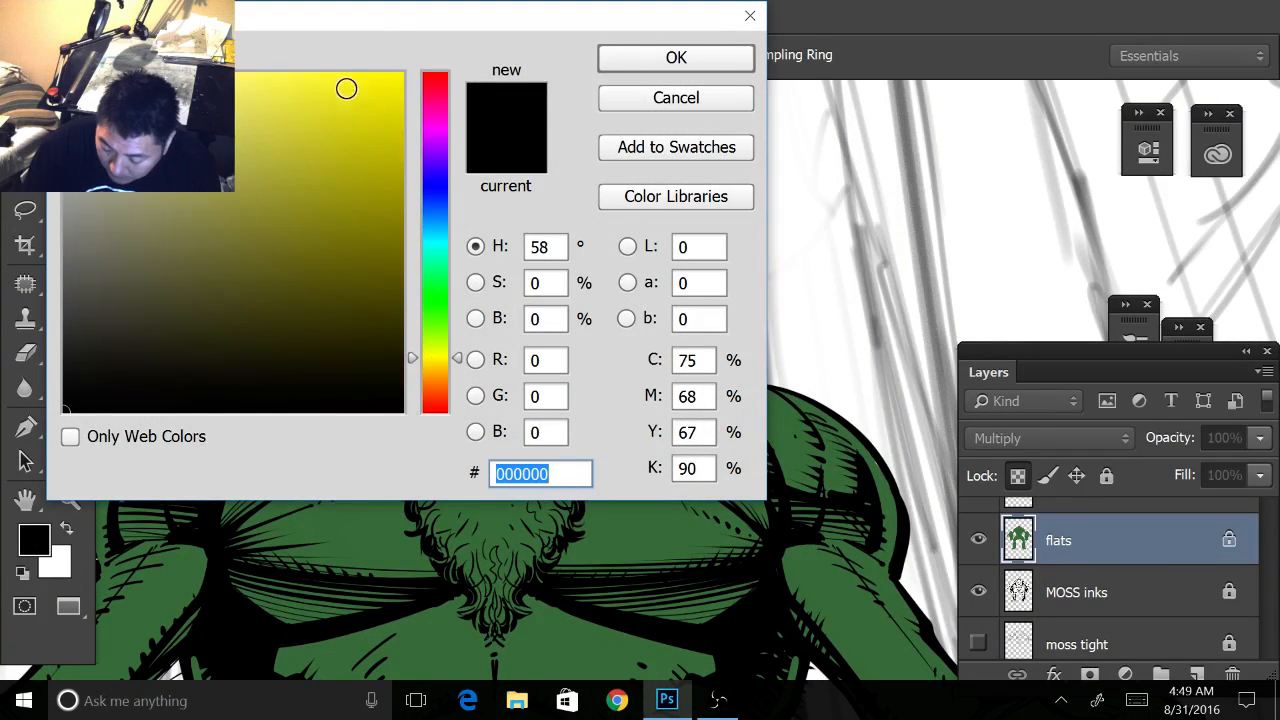
pyautogui.click(345, 86)
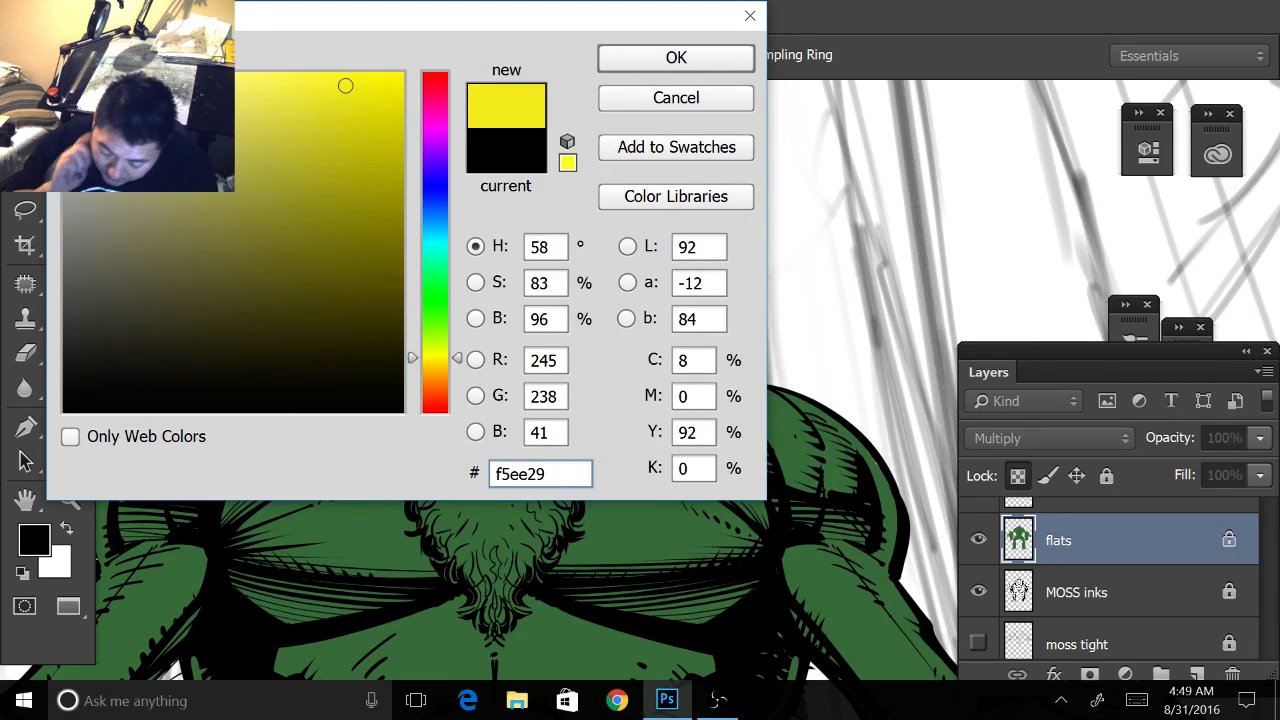
pyautogui.click(296, 78)
pyautogui.click(673, 62)
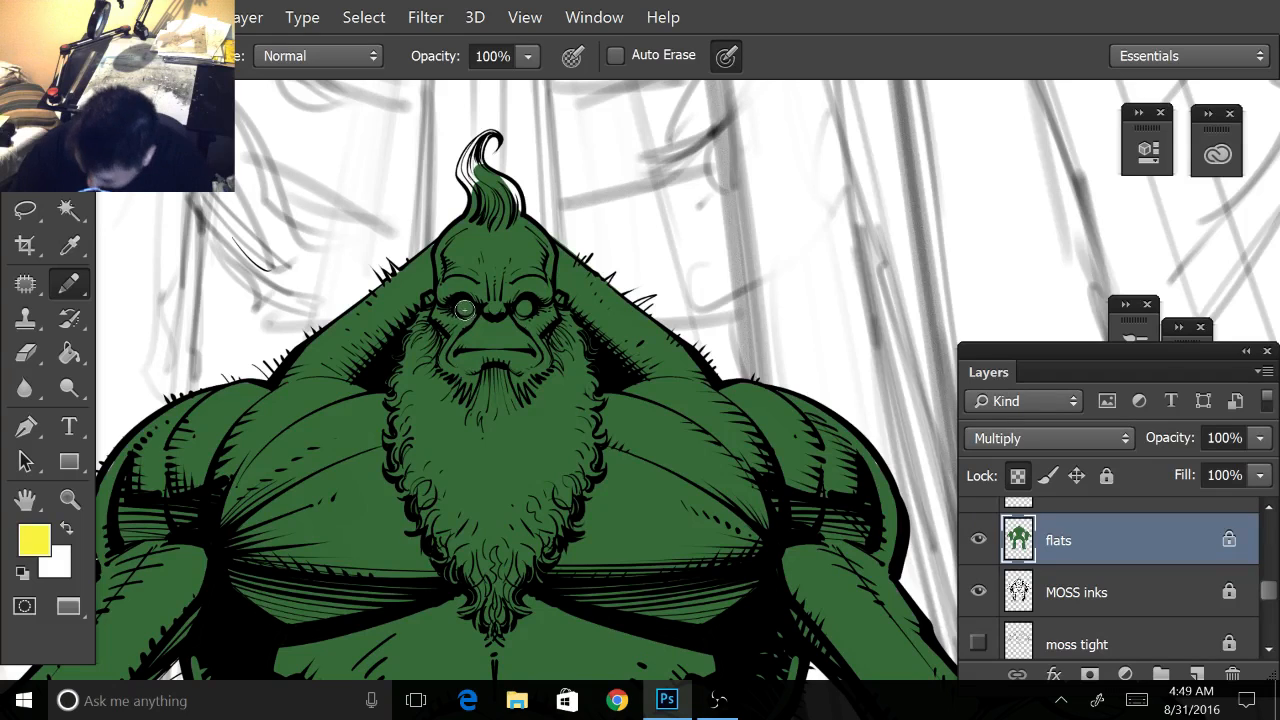
# - Paint both of the giant's eyes yellow with the Pencil on the flats layer
pyautogui.scroll(3, 540, 322)
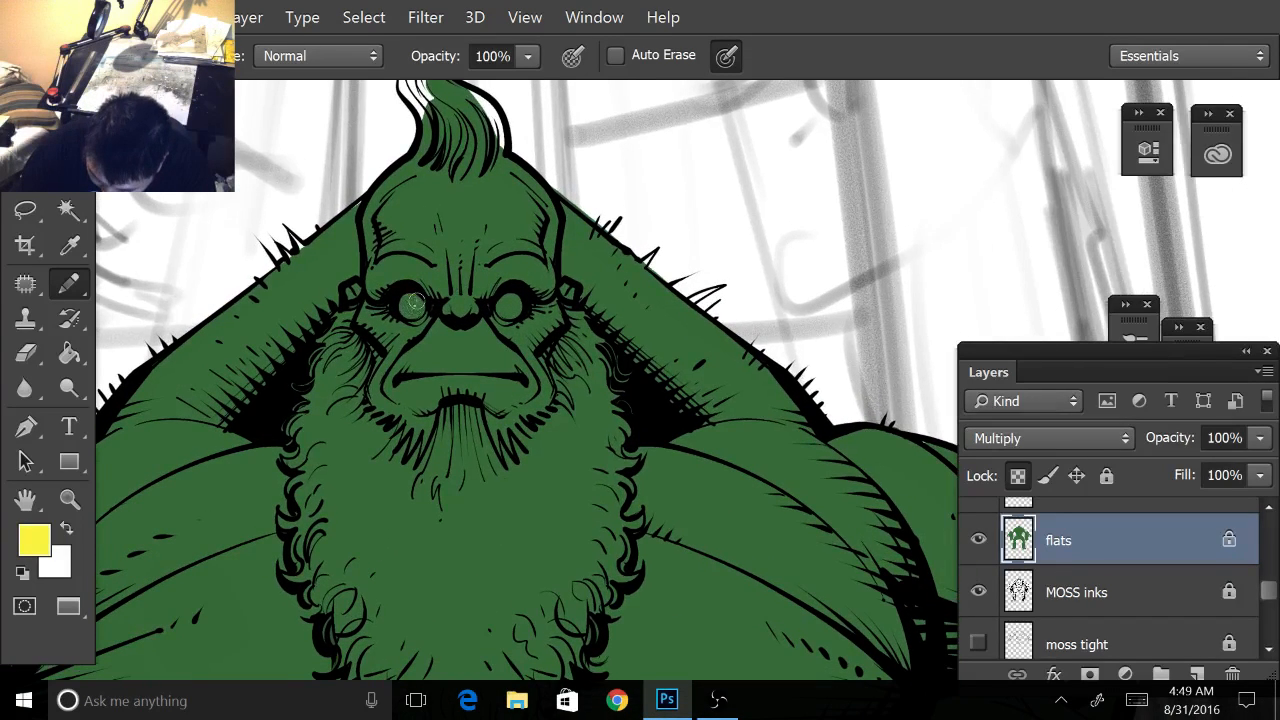
pyautogui.moveTo(404, 306); pyautogui.dragTo(411, 306)
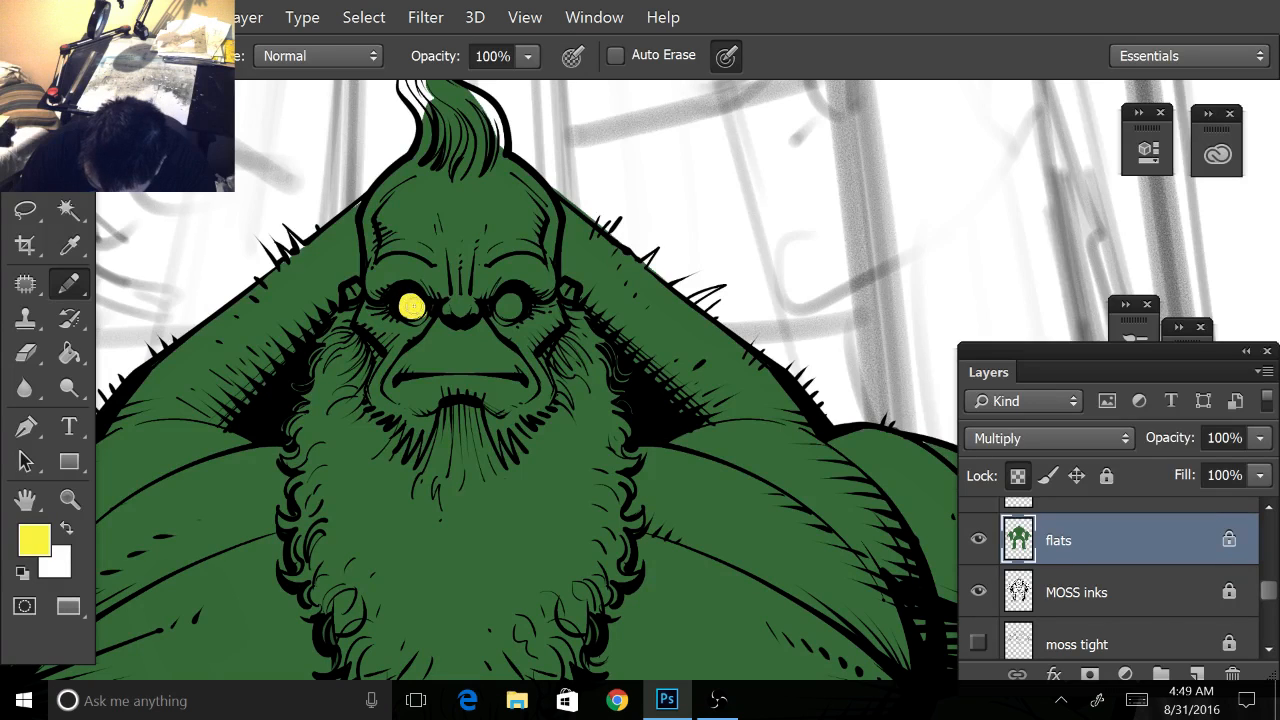
pyautogui.moveTo(505, 306)
pyautogui.mouseDown()
pyautogui.moveTo(513, 299)
pyautogui.moveTo(573, 476)
pyautogui.mouseUp()
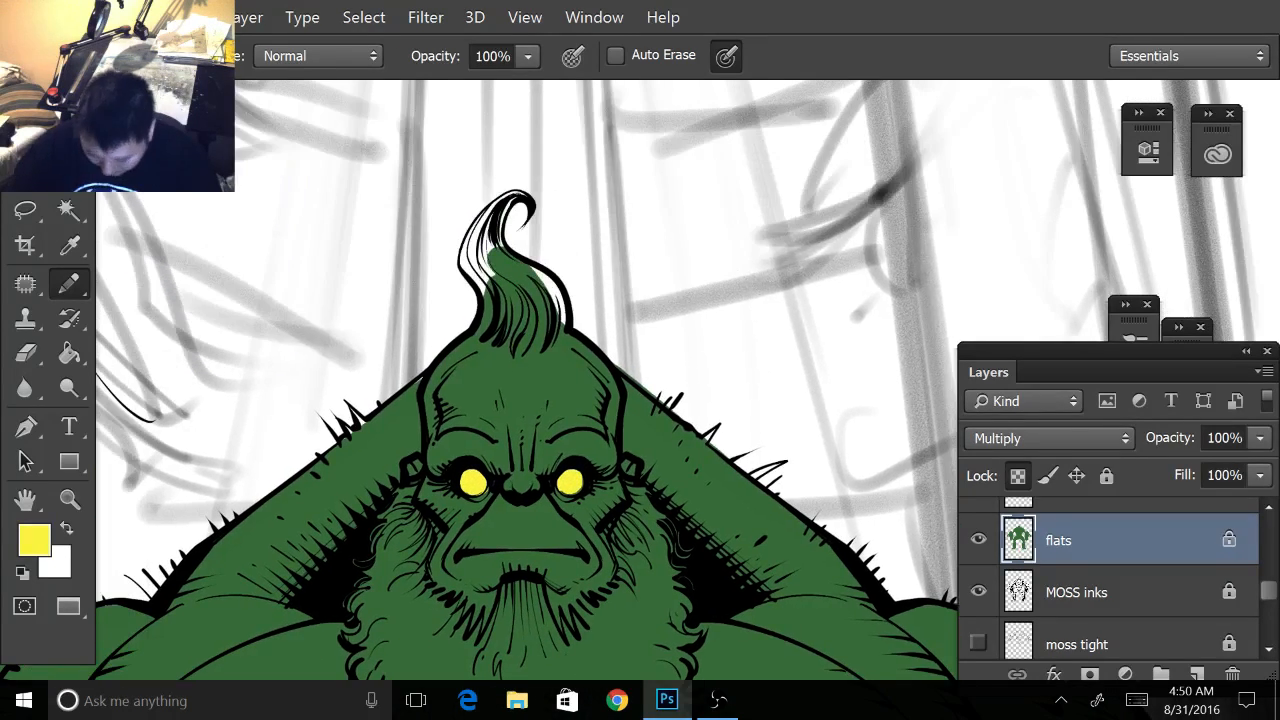
# - Sample the body green, unlock the flats layer's transparent pixels and paint the unfilled parts of the giant's hair tuft
pyautogui.keyDown('alt'); pyautogui.click(565, 368); pyautogui.keyUp('alt')
pyautogui.press('x')
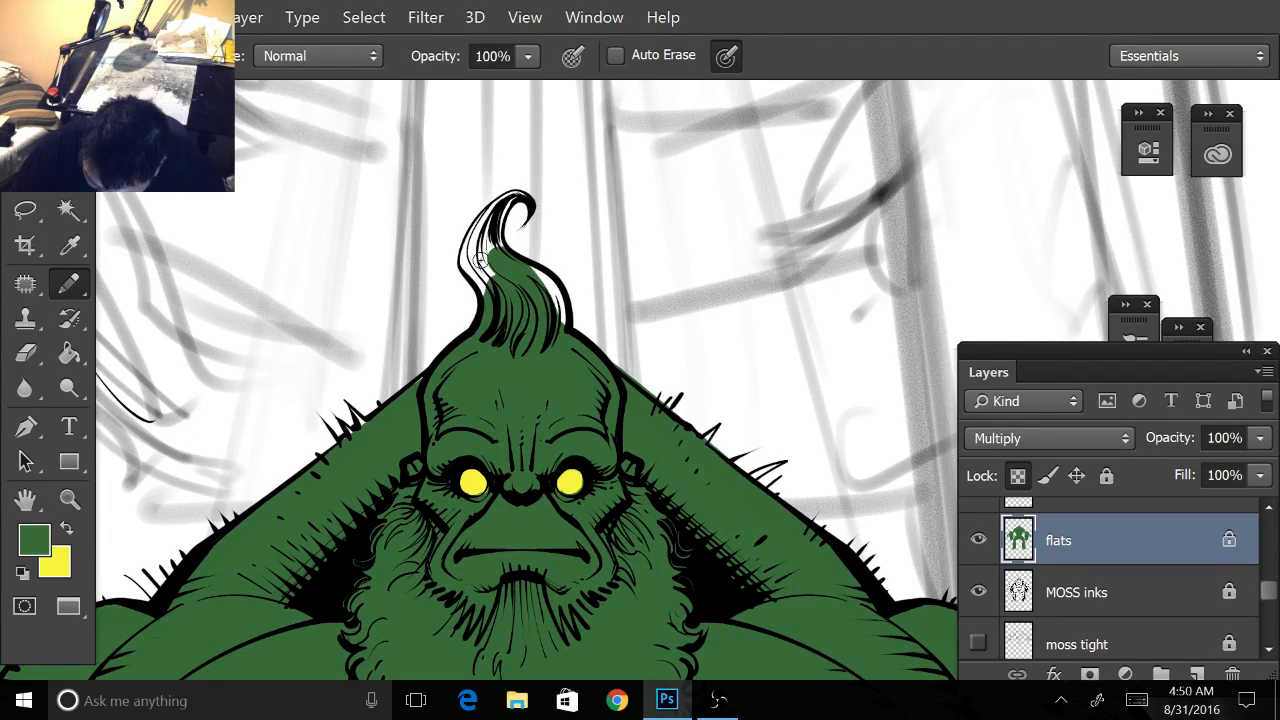
pyautogui.click(1017, 475)
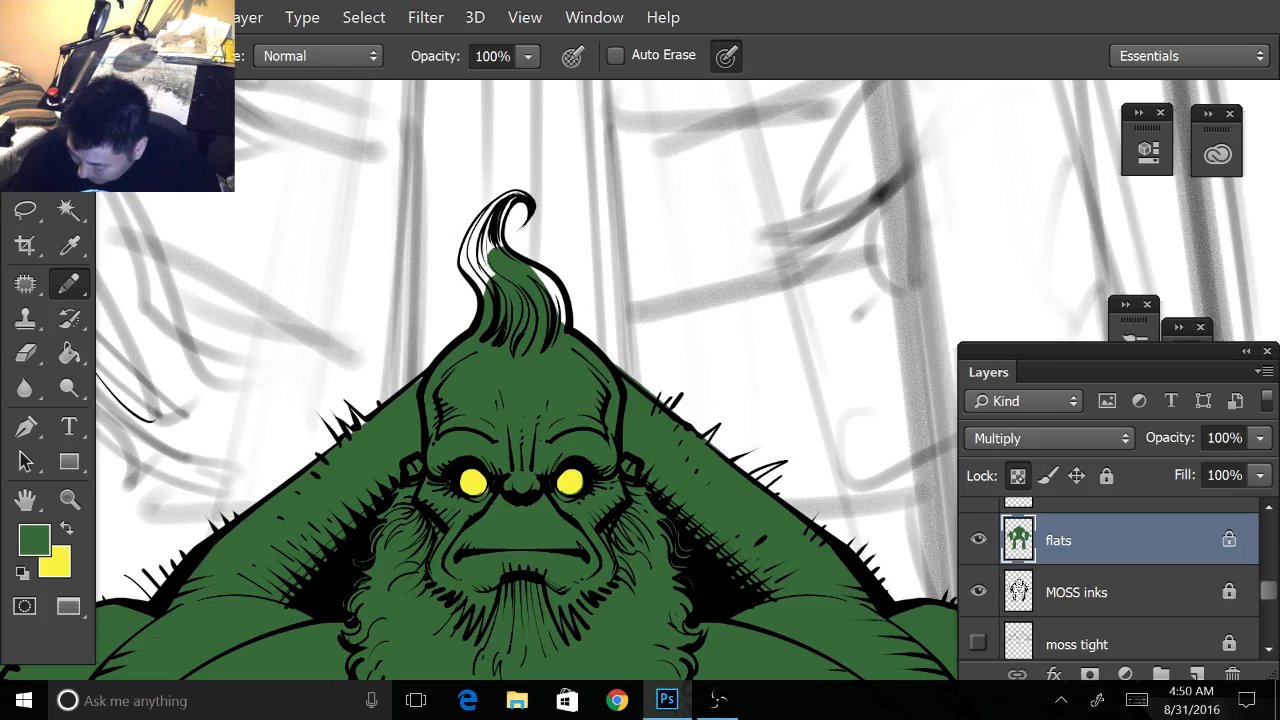
pyautogui.moveTo(488, 262)
pyautogui.mouseDown()
pyautogui.moveTo(485, 232)
pyautogui.moveTo(467, 246)
pyautogui.moveTo(499, 206)
pyautogui.moveTo(489, 260)
pyautogui.moveTo(493, 224)
pyautogui.moveTo(499, 257)
pyautogui.moveTo(499, 212)
pyautogui.moveTo(509, 203)
pyautogui.moveTo(496, 229)
pyautogui.moveTo(515, 198)
pyautogui.moveTo(500, 207)
pyautogui.moveTo(526, 204)
pyautogui.moveTo(537, 285)
pyautogui.moveTo(521, 269)
pyautogui.moveTo(554, 294)
pyautogui.mouseUp()
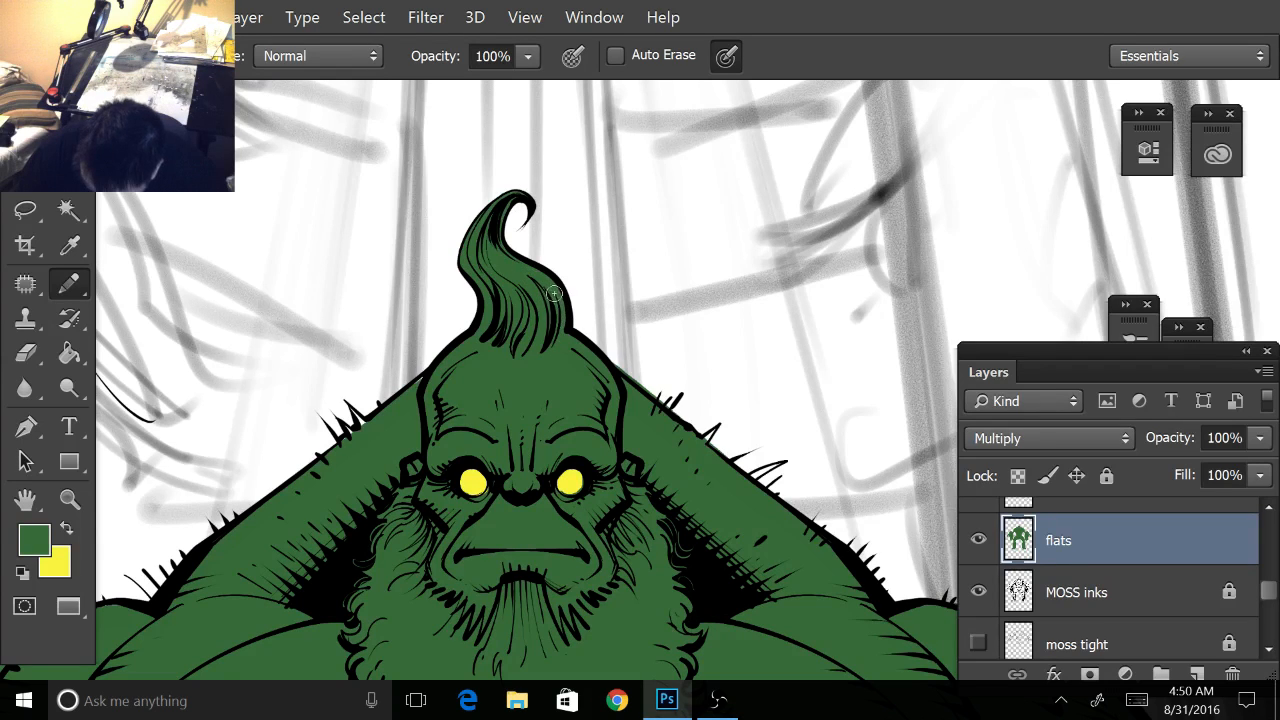
# - Lock the transparent pixels of the flats layer again
pyautogui.scroll(-3, 789, 336)
pyautogui.scroll(-2, 818, 301)
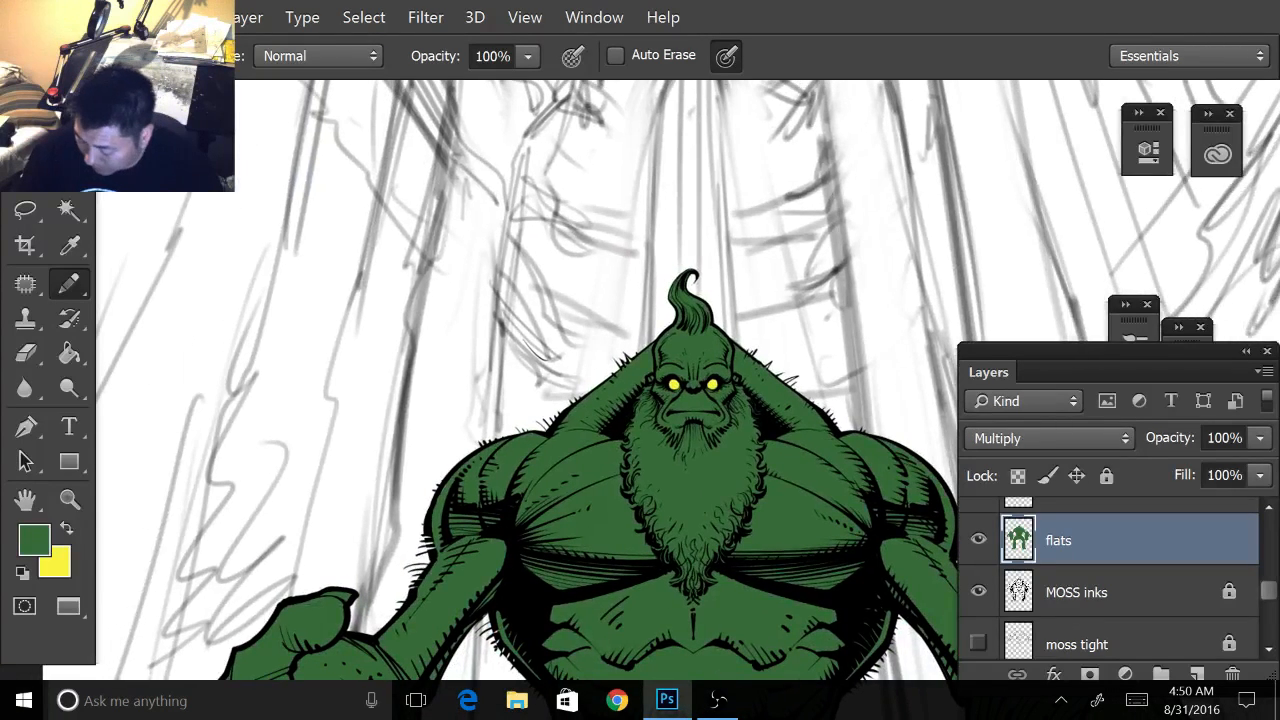
pyautogui.click(1018, 476)
pyautogui.scroll(-4, 734, 454)
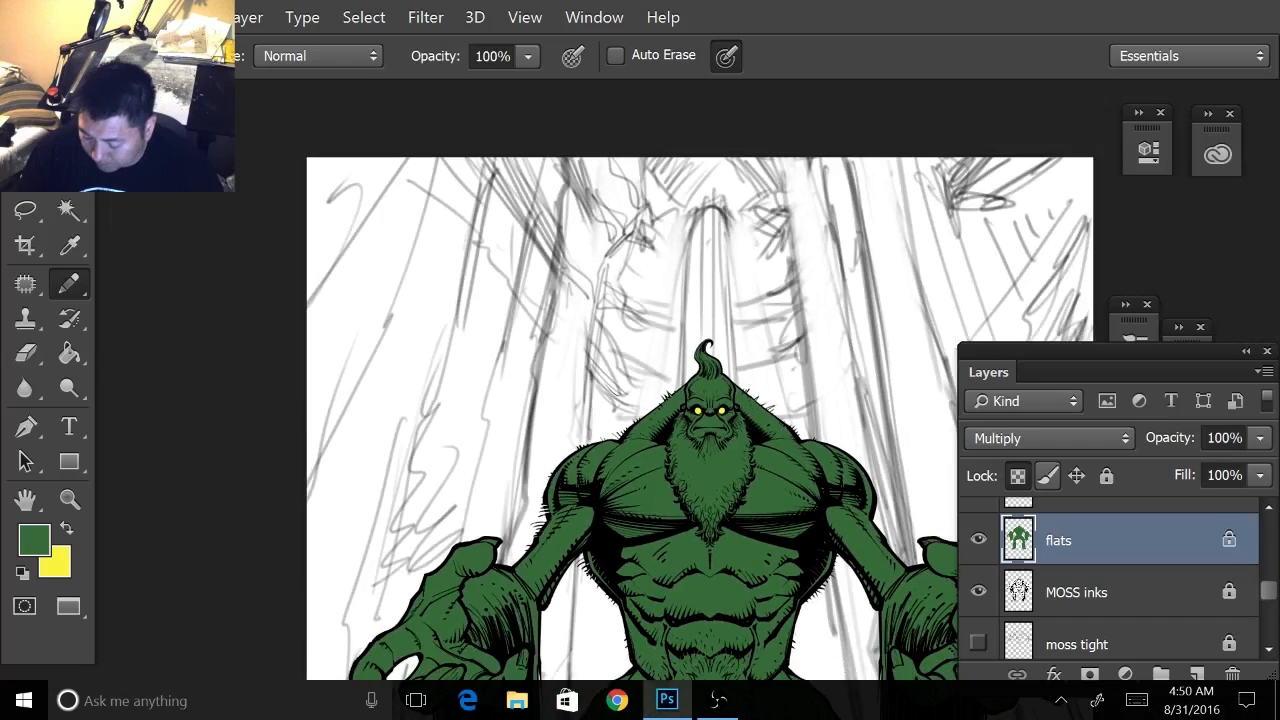
pyautogui.moveTo(734, 454); pyautogui.dragTo(574, 230)
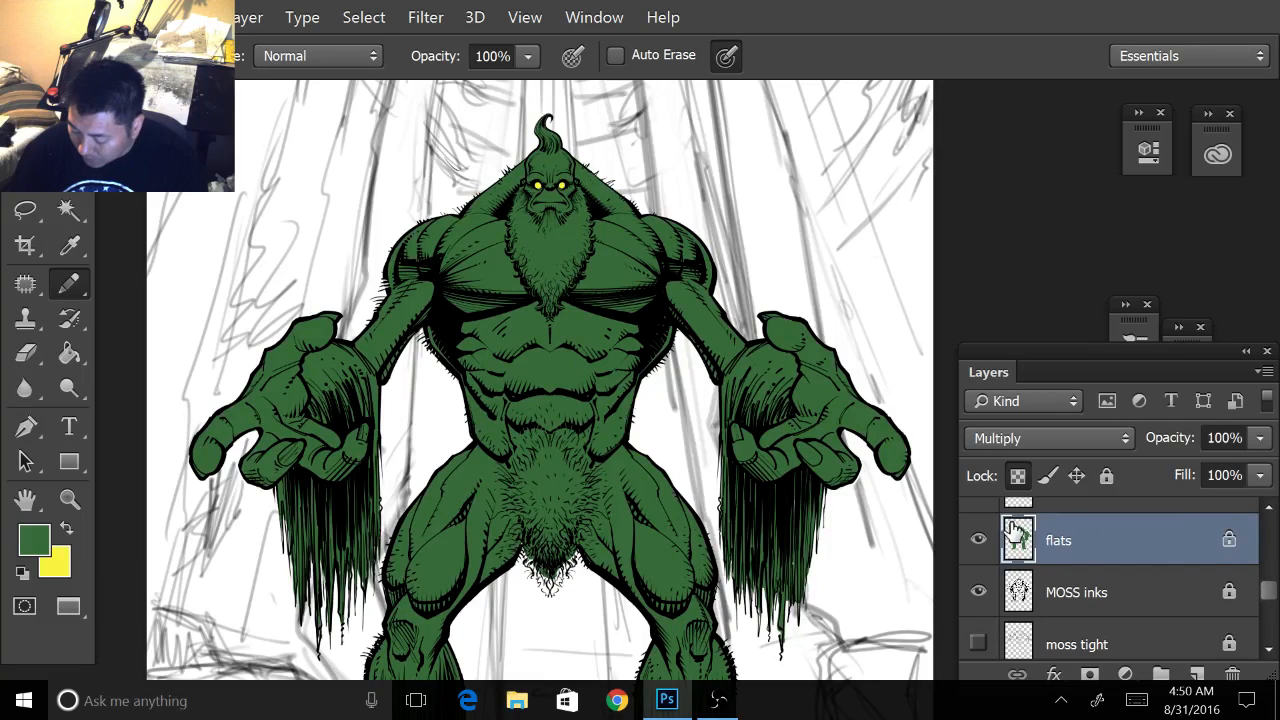
# - Hide the flats and MOSS inks layers to view the sketch beneath, and show both again
pyautogui.moveTo(977, 541); pyautogui.dragTo(980, 591)
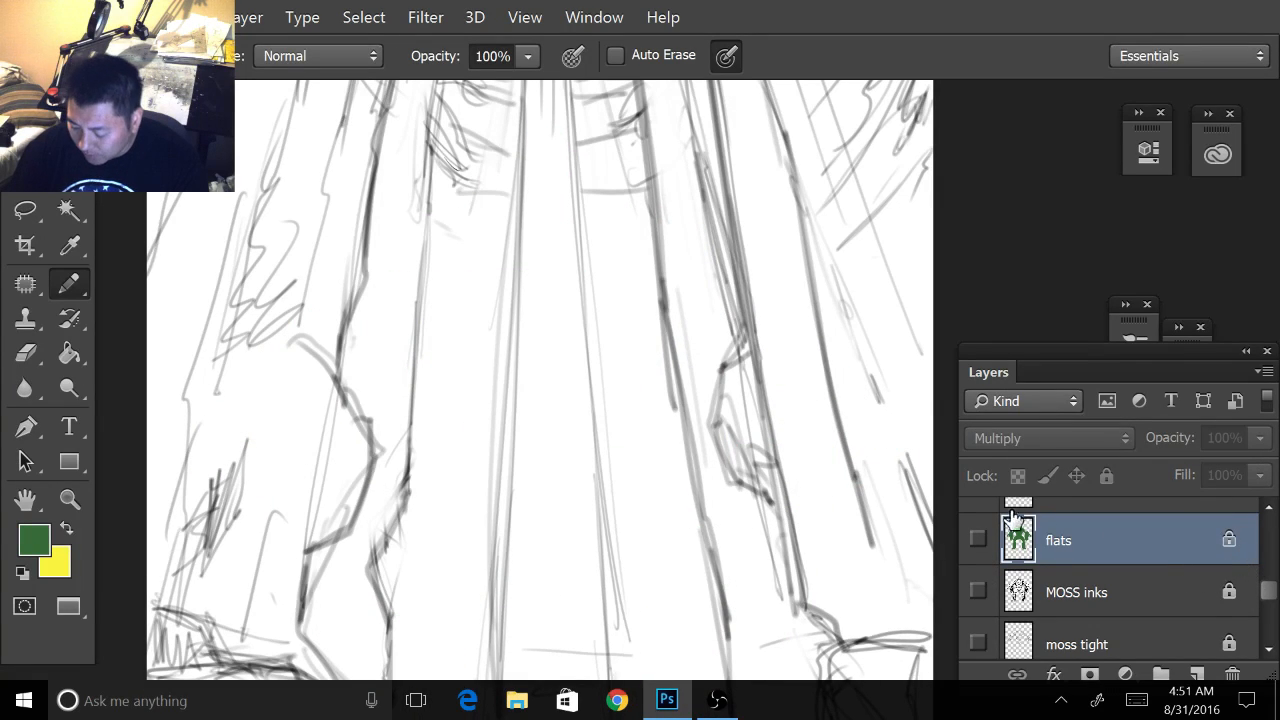
pyautogui.moveTo(977, 541); pyautogui.dragTo(980, 591)
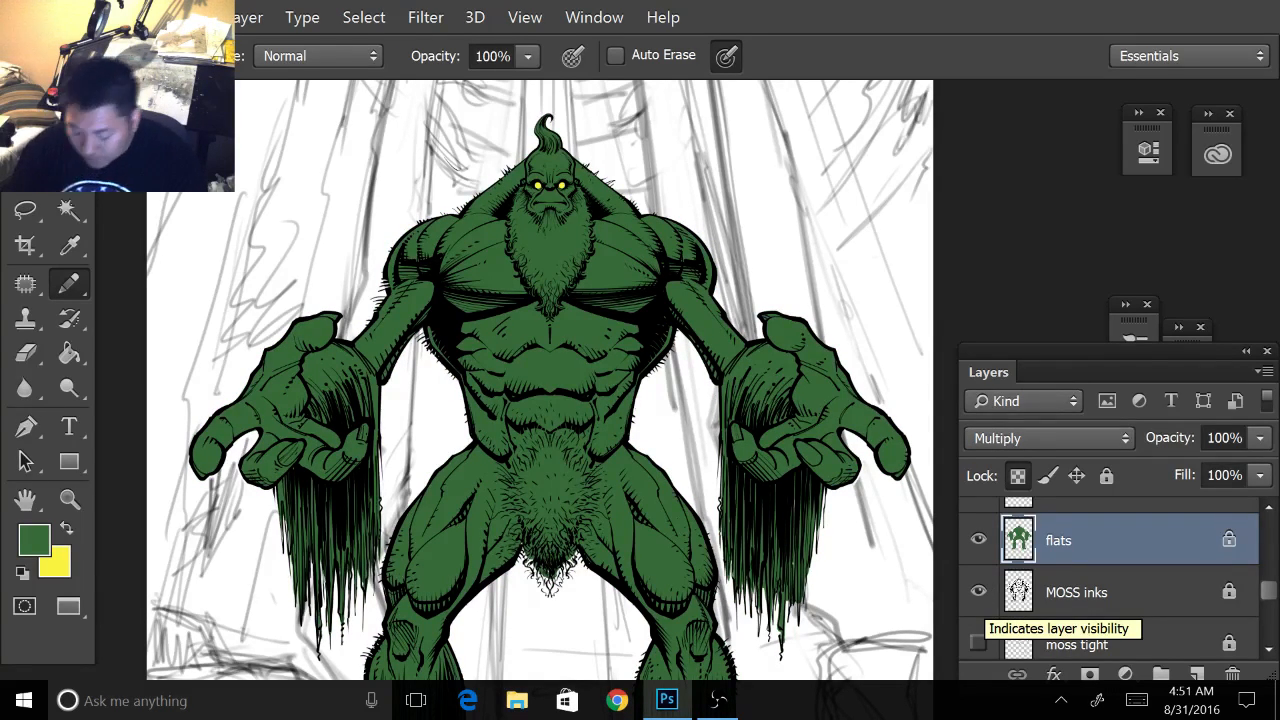
pyautogui.moveTo(550, 380); pyautogui.dragTo(599, 382)
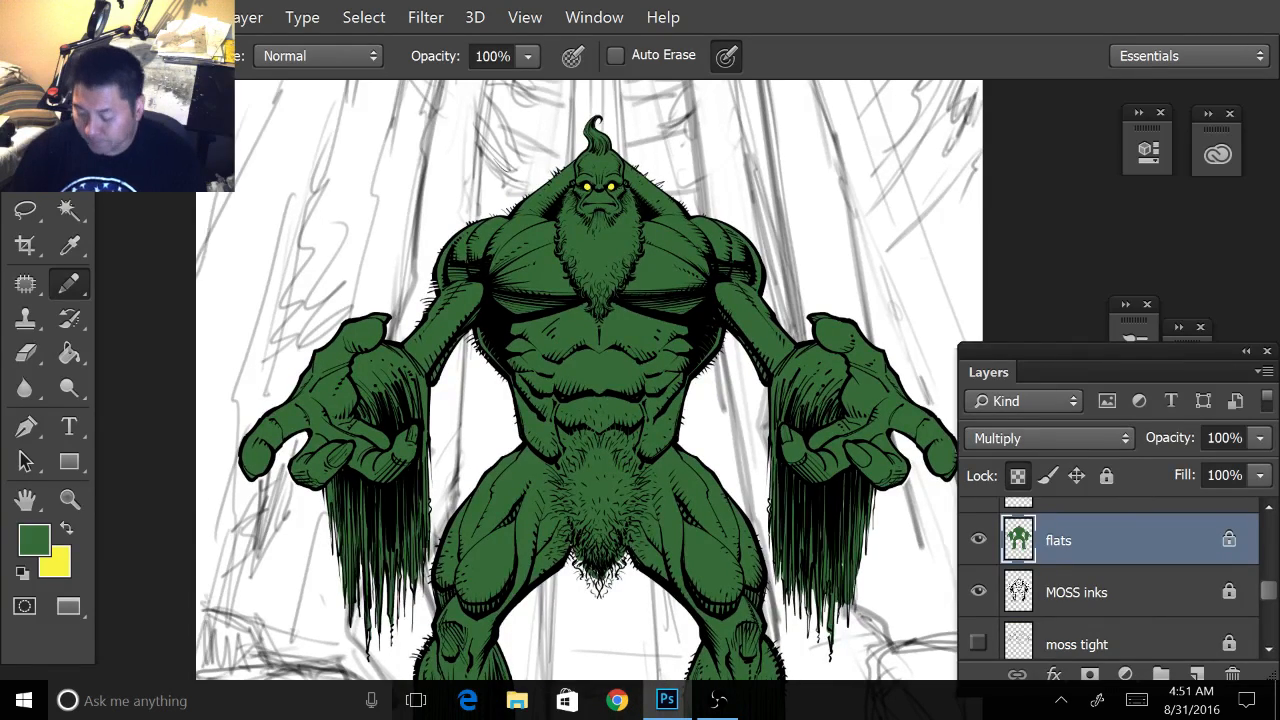
pyautogui.moveTo(768, 395); pyautogui.dragTo(820, 395)
pyautogui.moveTo(640, 390); pyautogui.dragTo(758, 438)
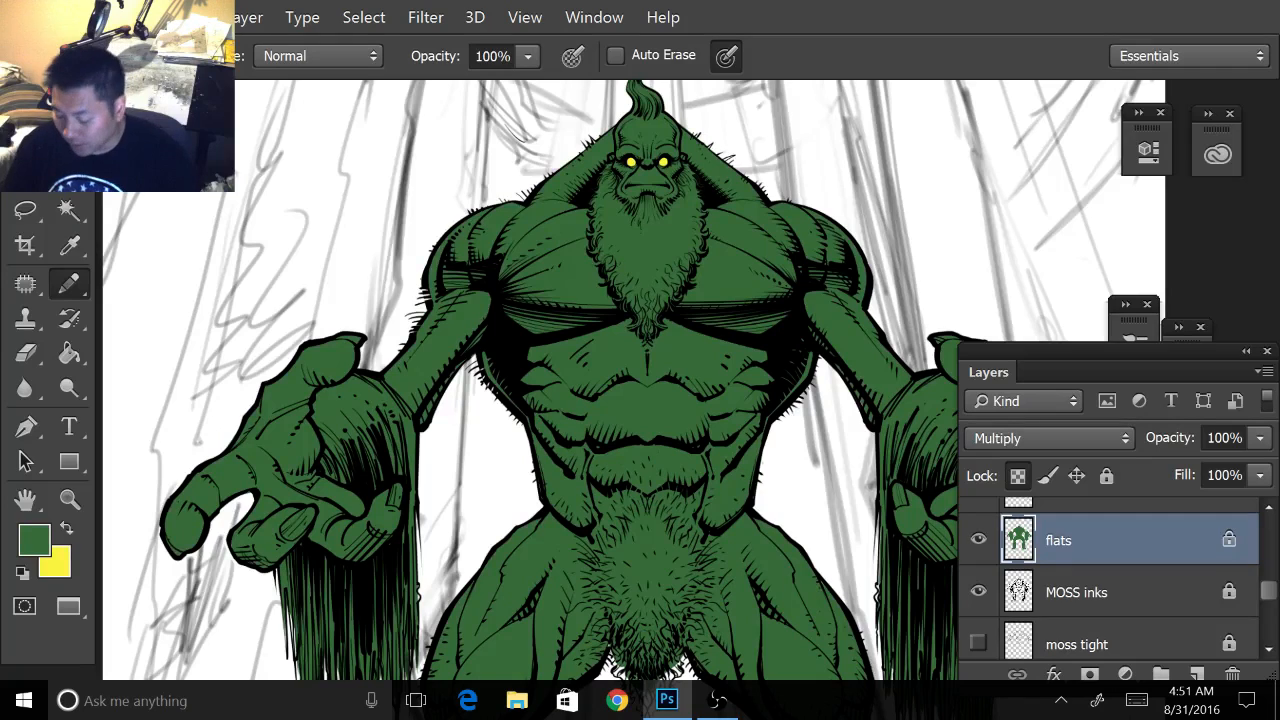
pyautogui.moveTo(730, 393); pyautogui.dragTo(775, 393)
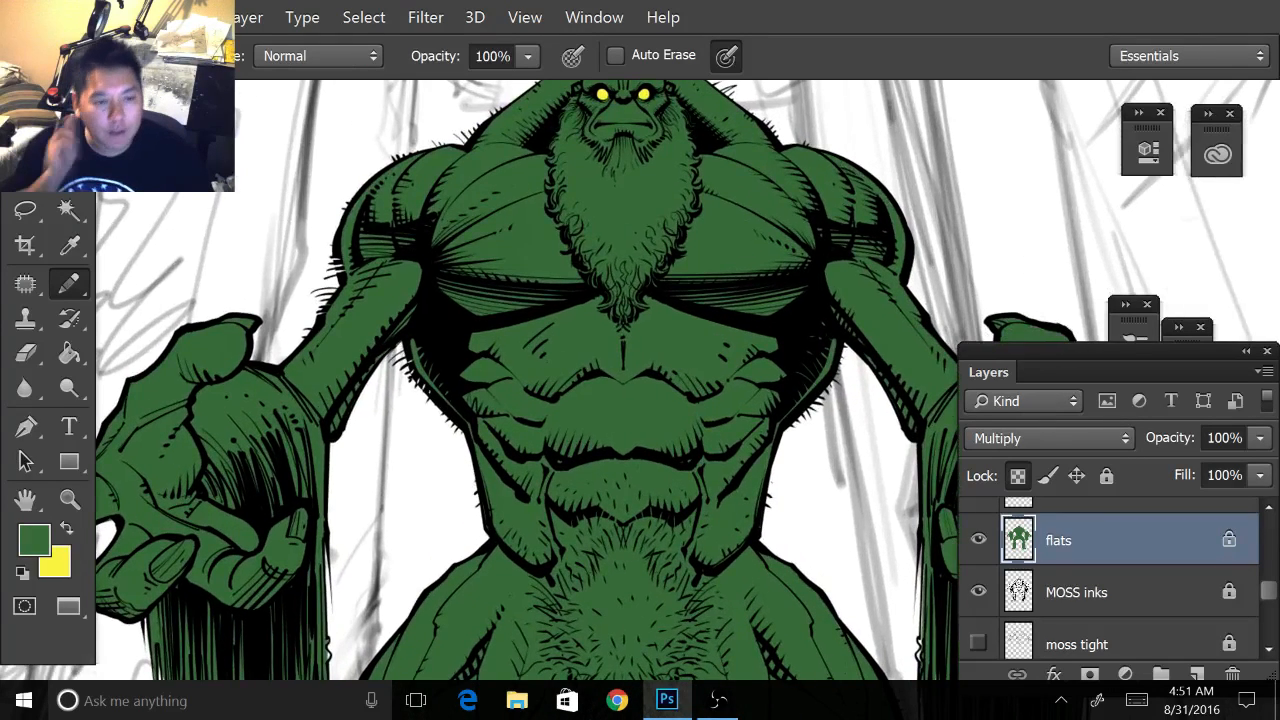
pyautogui.moveTo(620, 350); pyautogui.dragTo(624, 406)
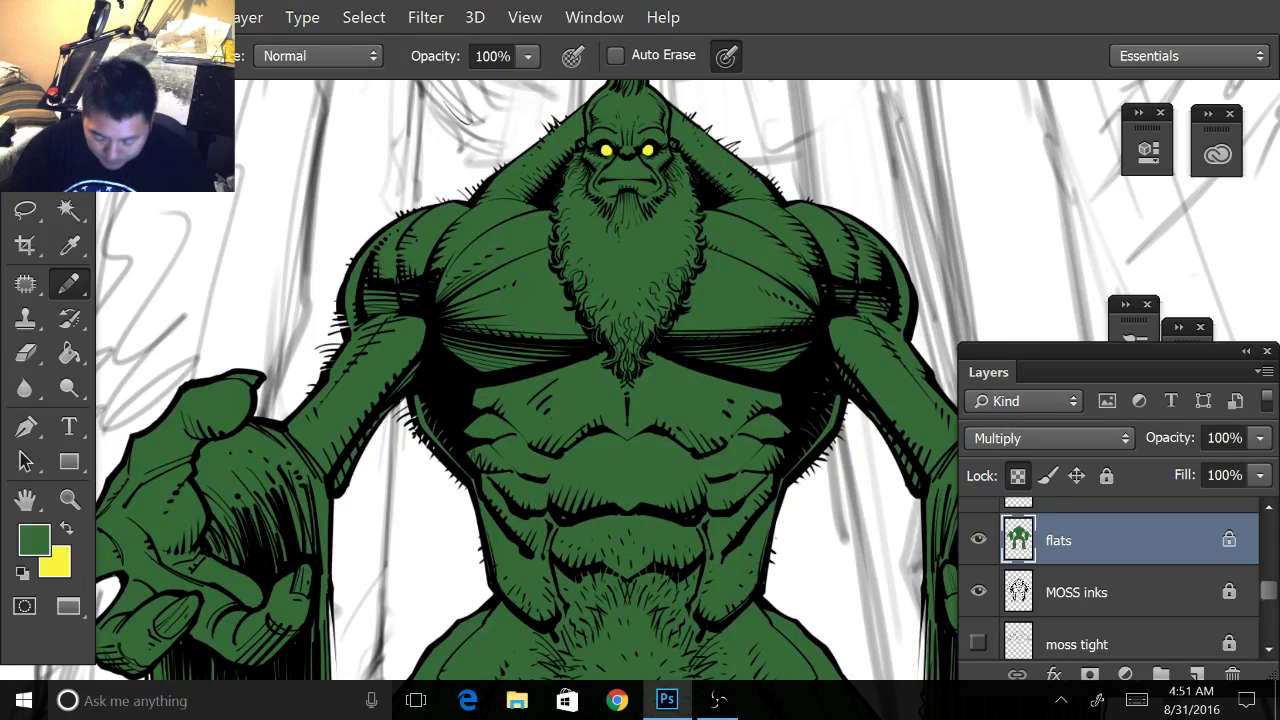
pyautogui.moveTo(768, 475); pyautogui.dragTo(732, 475)
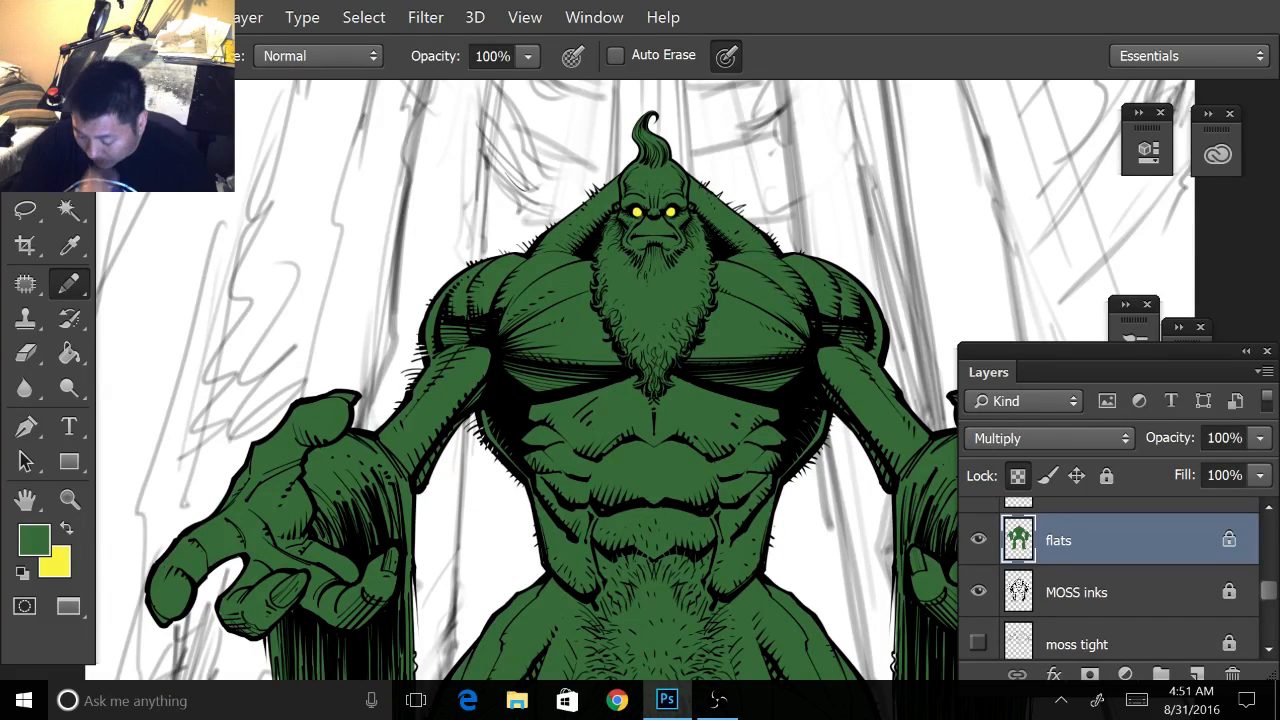
# - Pick a darker green, #234e25, as the new foreground colour
pyautogui.click(34, 540)
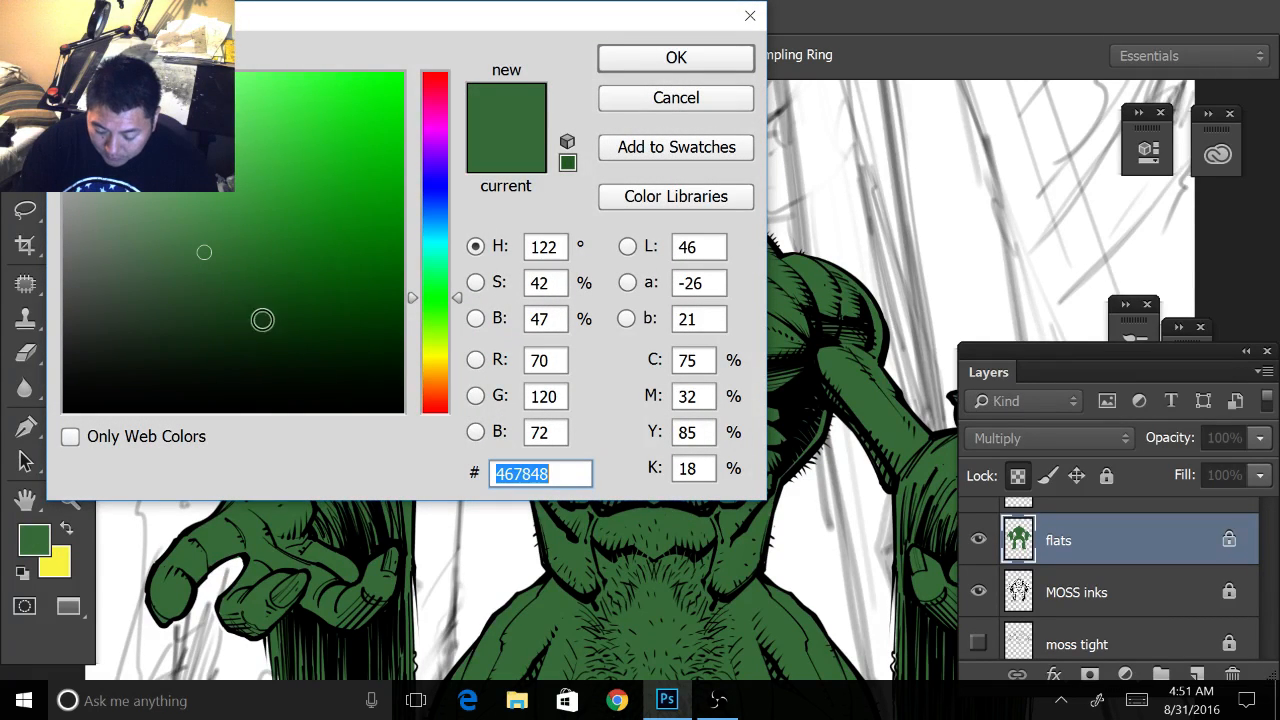
pyautogui.click(249, 308)
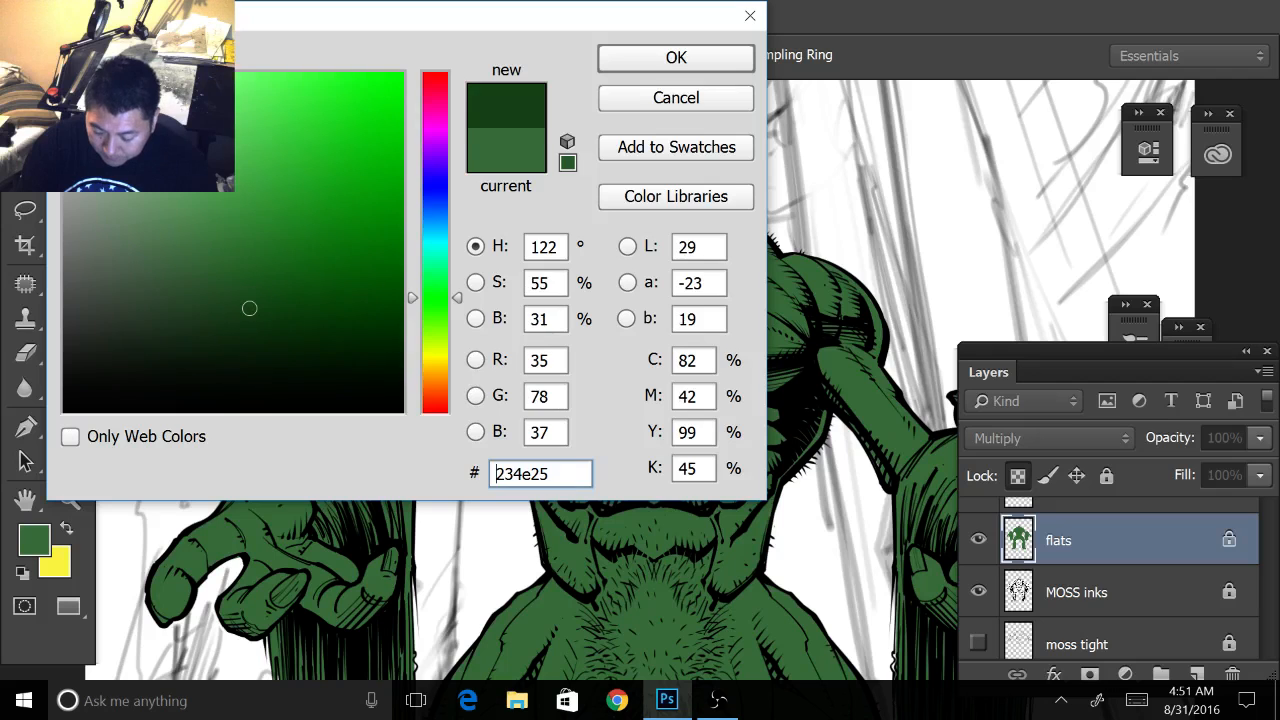
# - Set the foreground colour to the dark green 234e25 and switch from the Pencil tool to the Brush tool
pyautogui.click(676, 58)
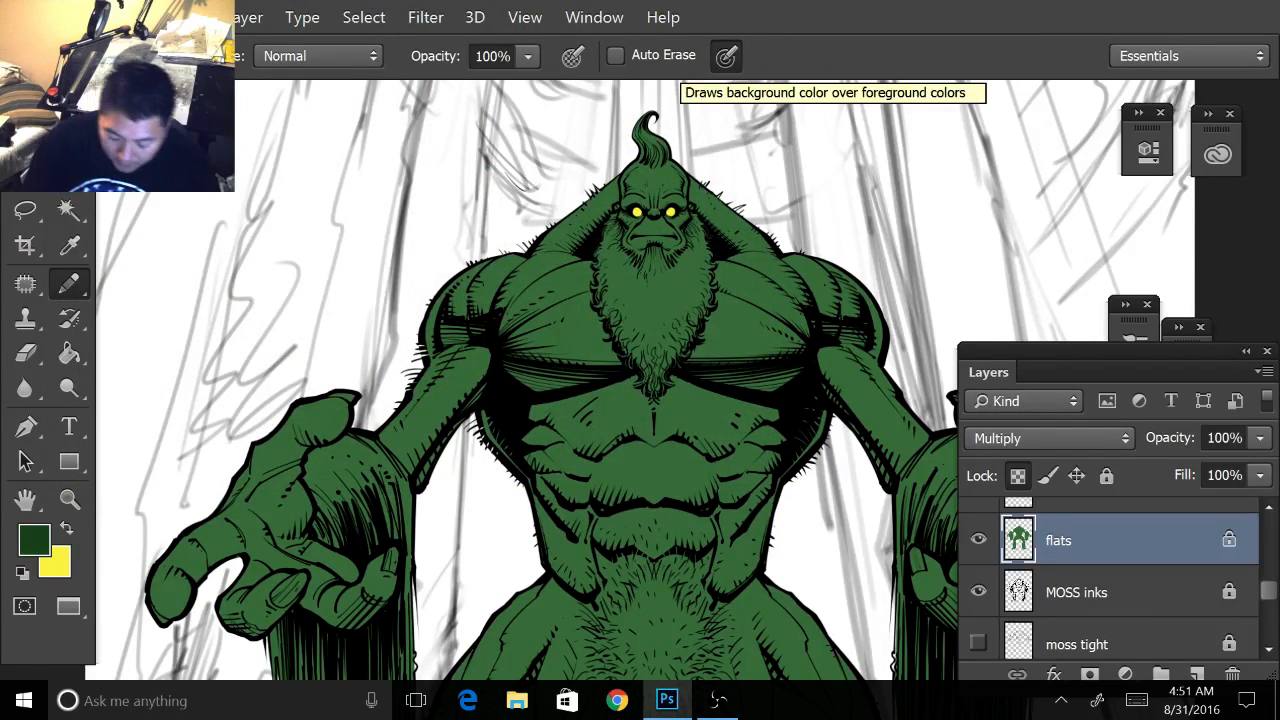
pyautogui.click(71, 285)
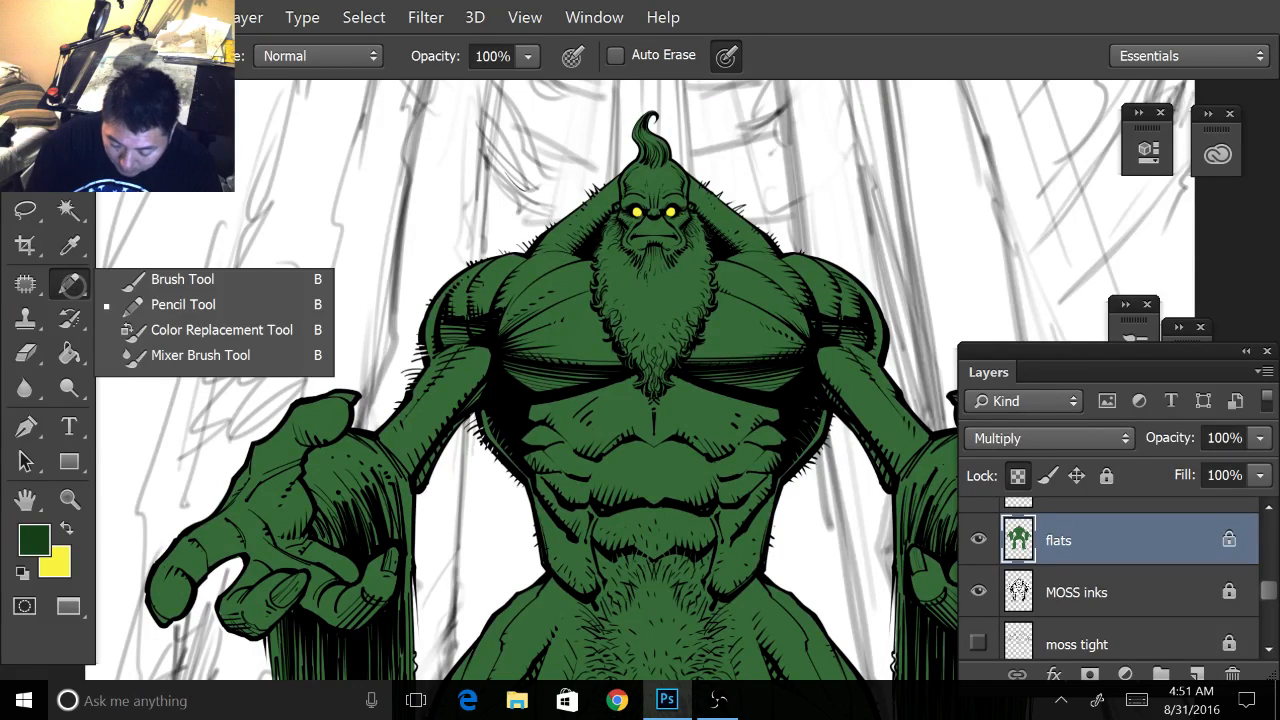
pyautogui.click(235, 281)
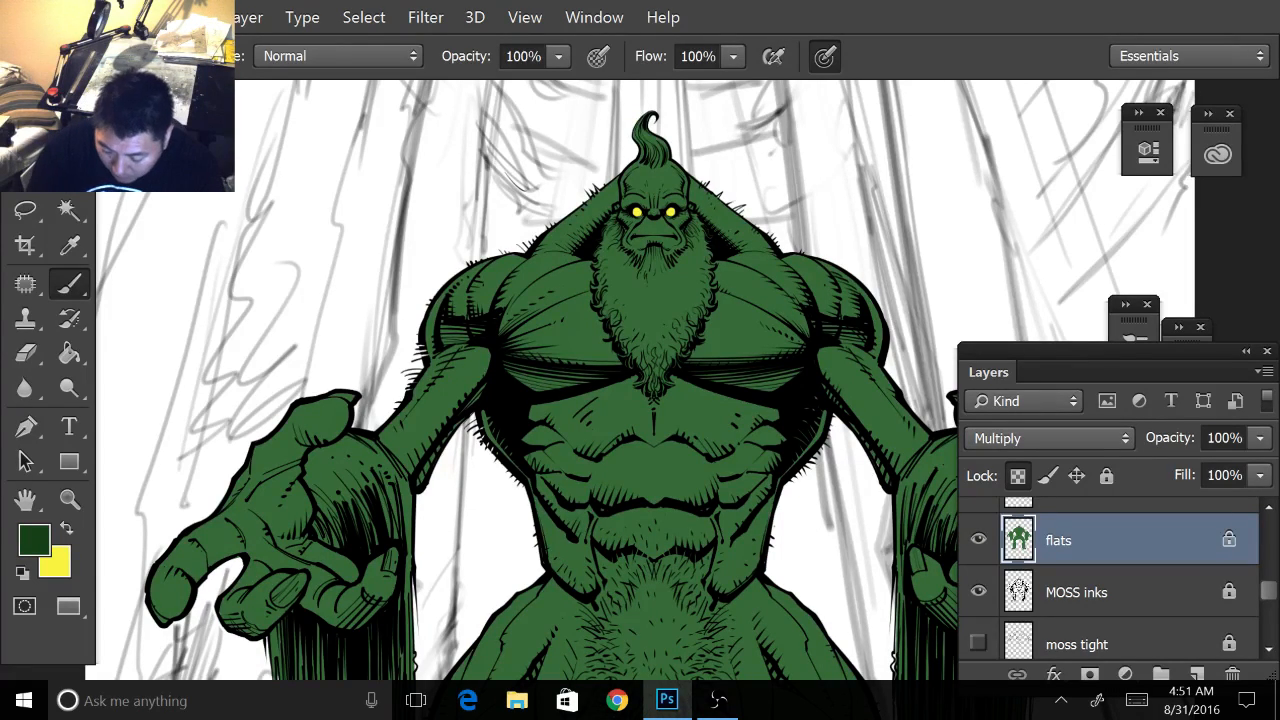
# - Compare several textured brush tips and choose the 982 px leafy cluster tip for painting
pyautogui.press('F5')
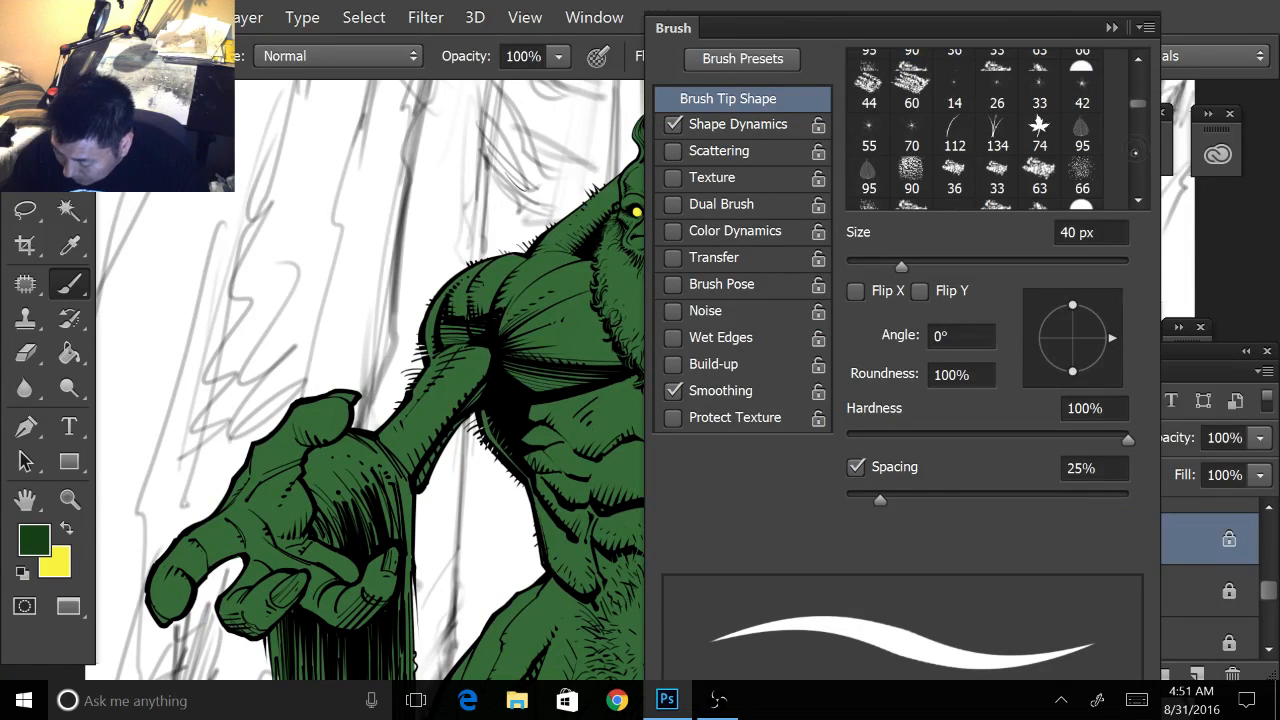
pyautogui.scroll(-5, 997, 139)
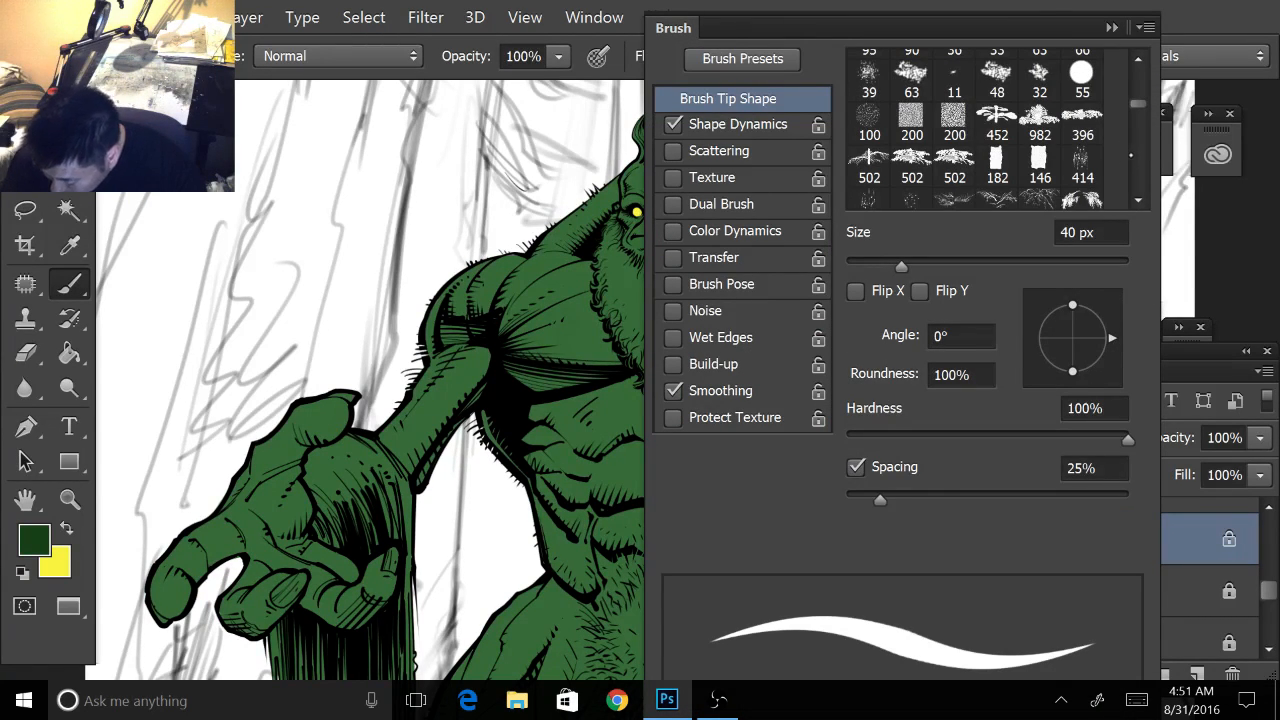
pyautogui.click(1084, 132)
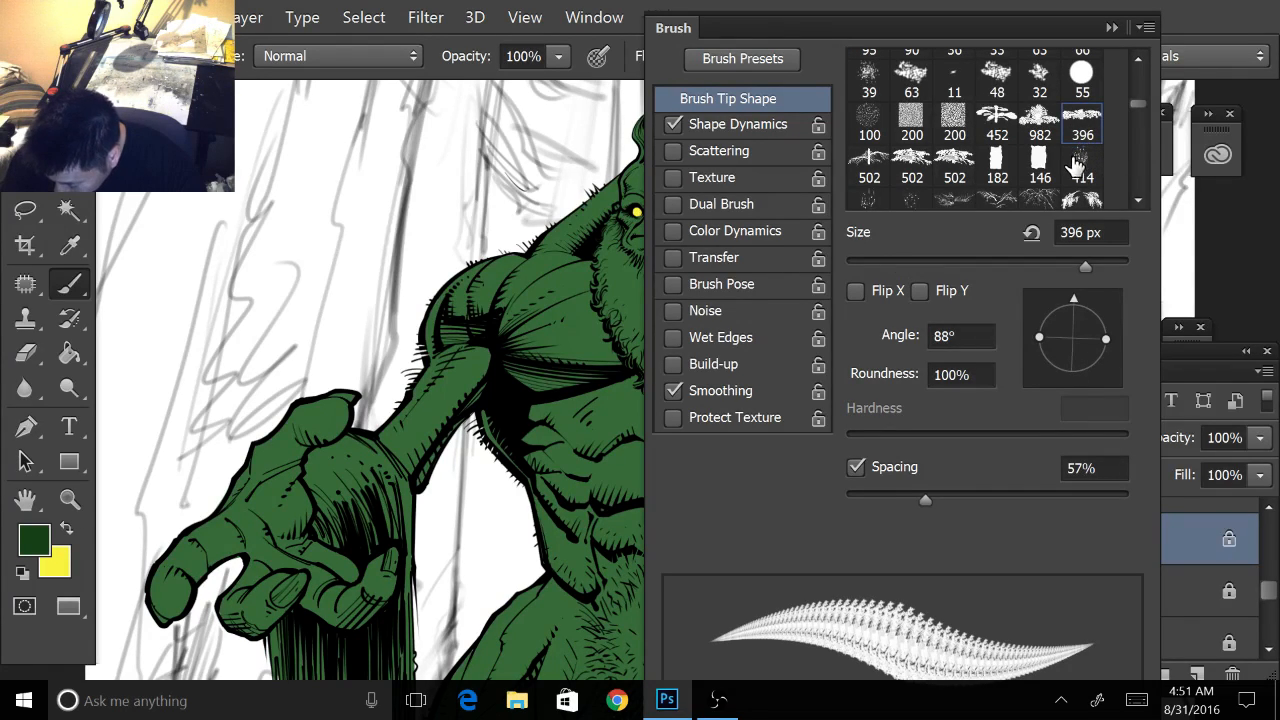
pyautogui.click(1040, 168)
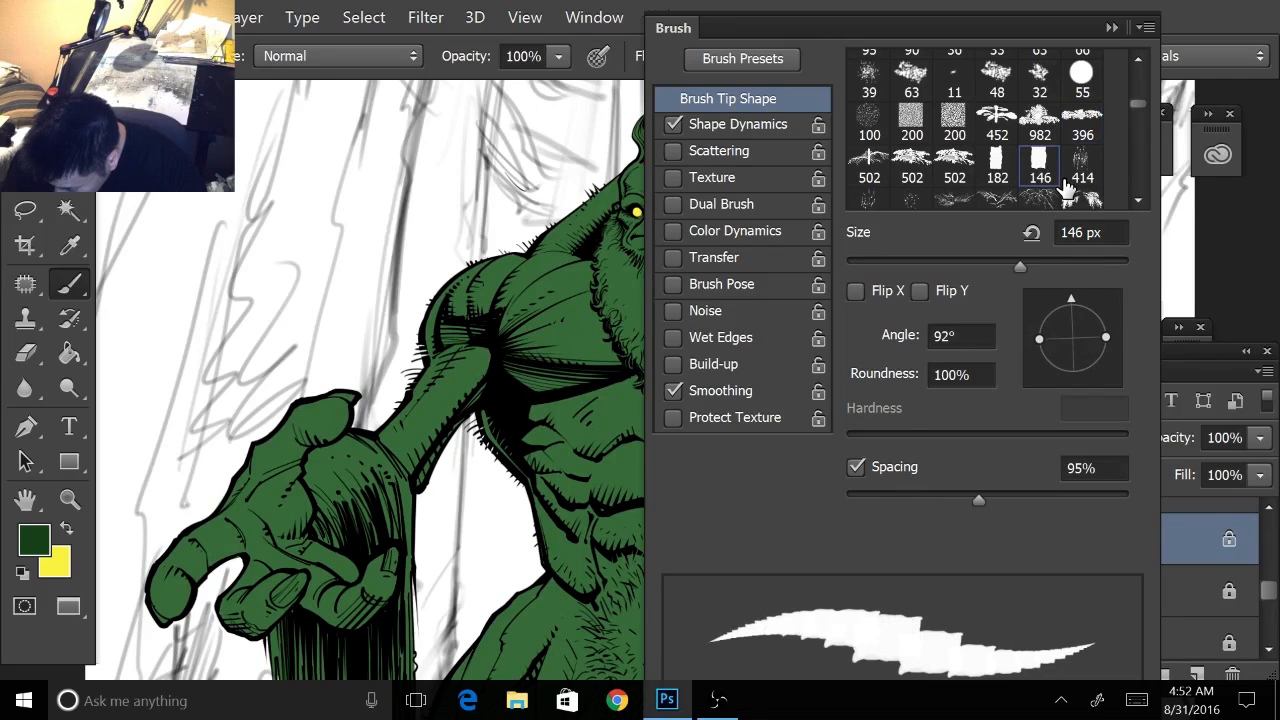
pyautogui.click(958, 166)
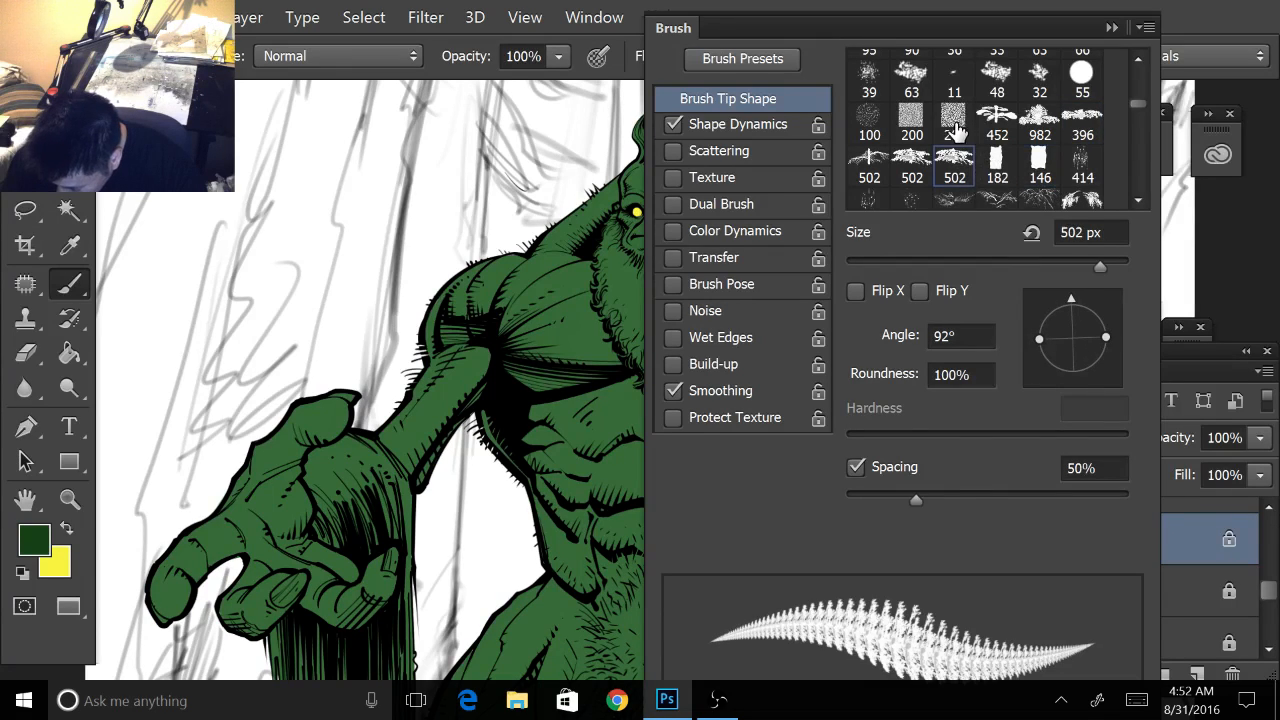
pyautogui.click(955, 125)
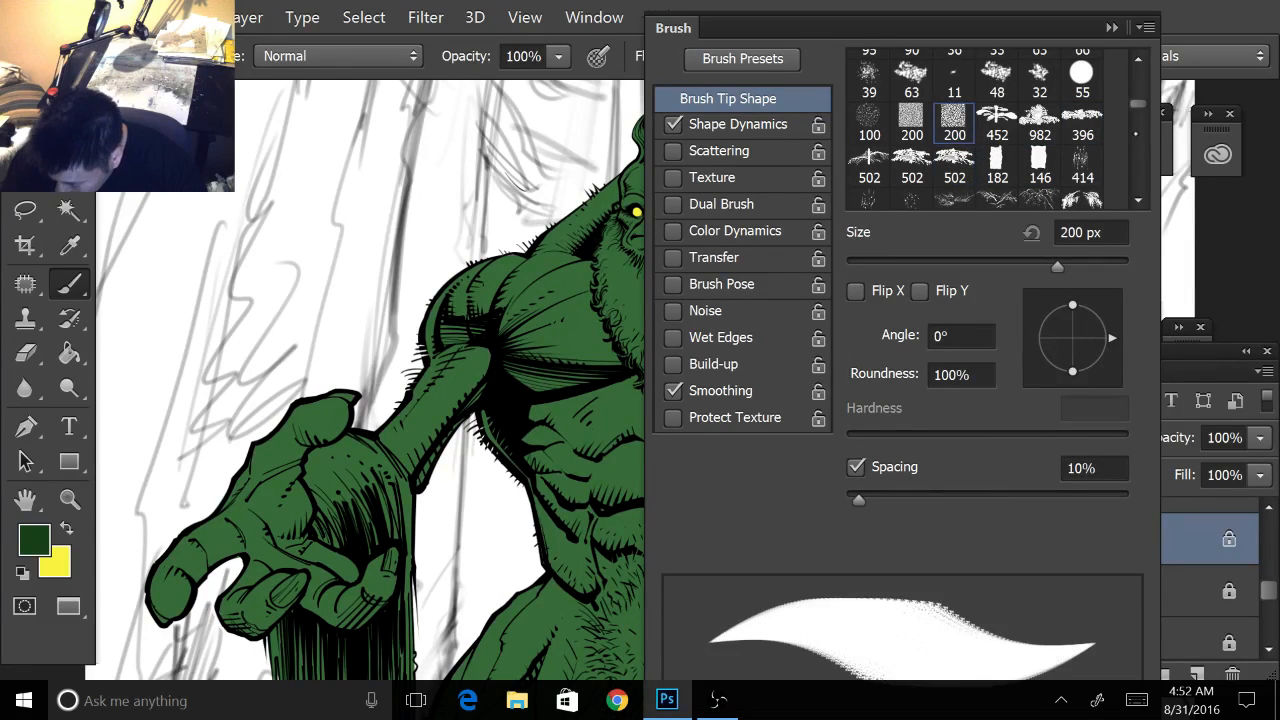
pyautogui.scroll(-3, 1134, 134)
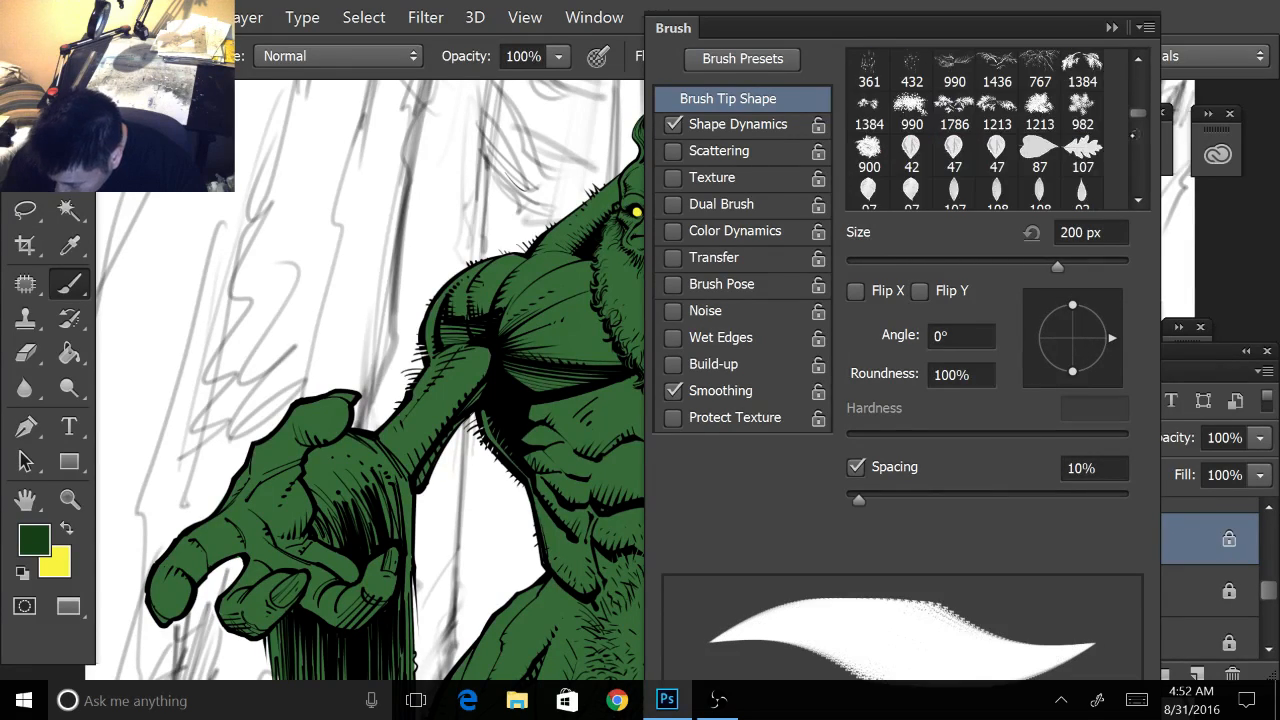
pyautogui.click(1042, 118)
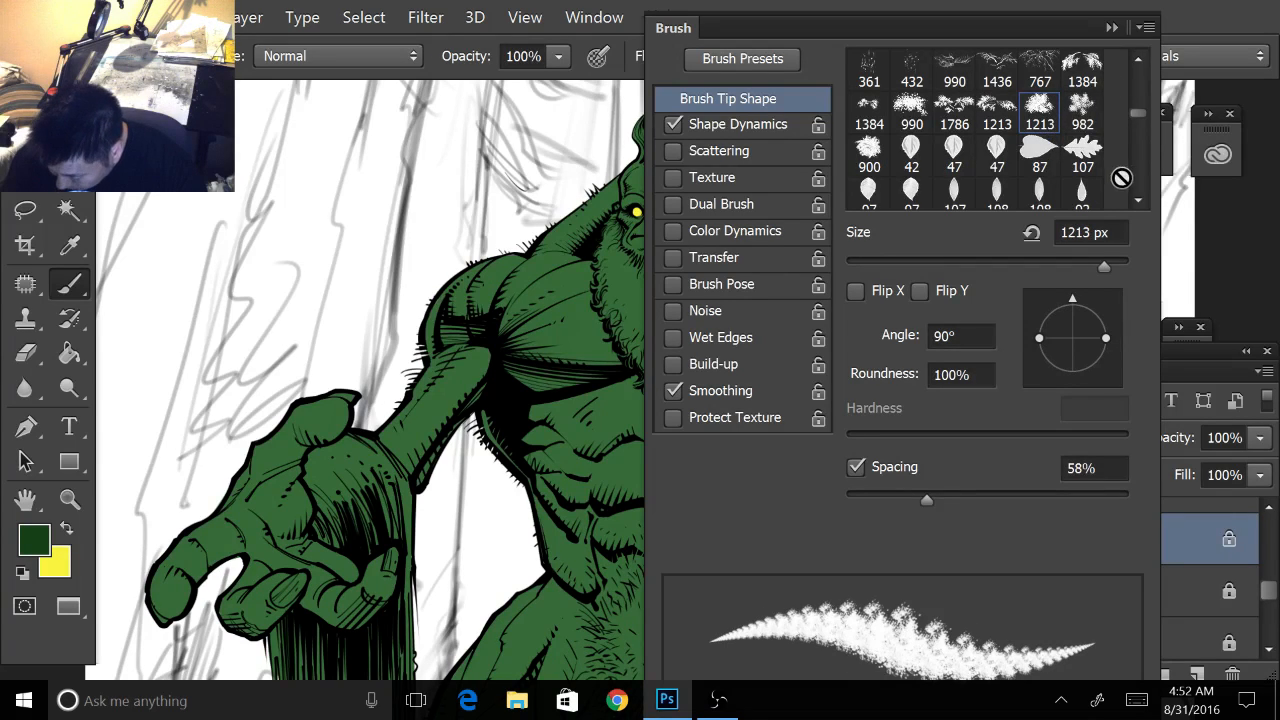
pyautogui.click(1081, 116)
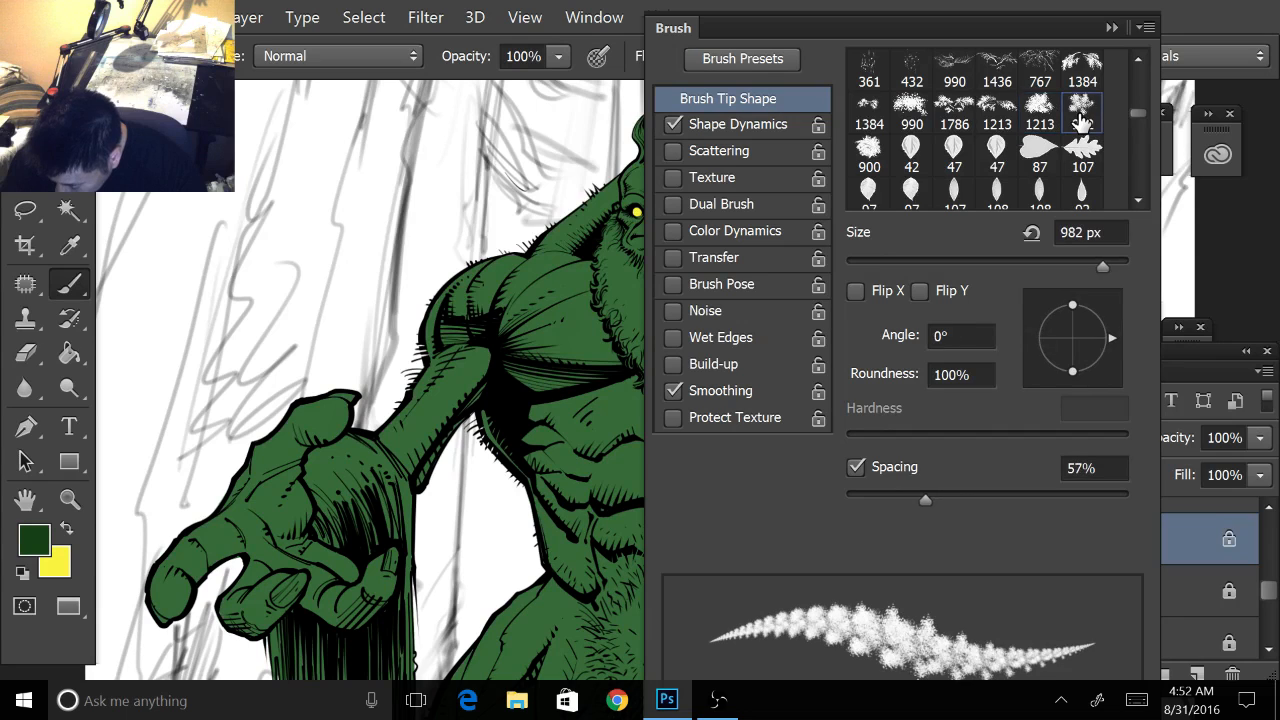
pyautogui.click(994, 118)
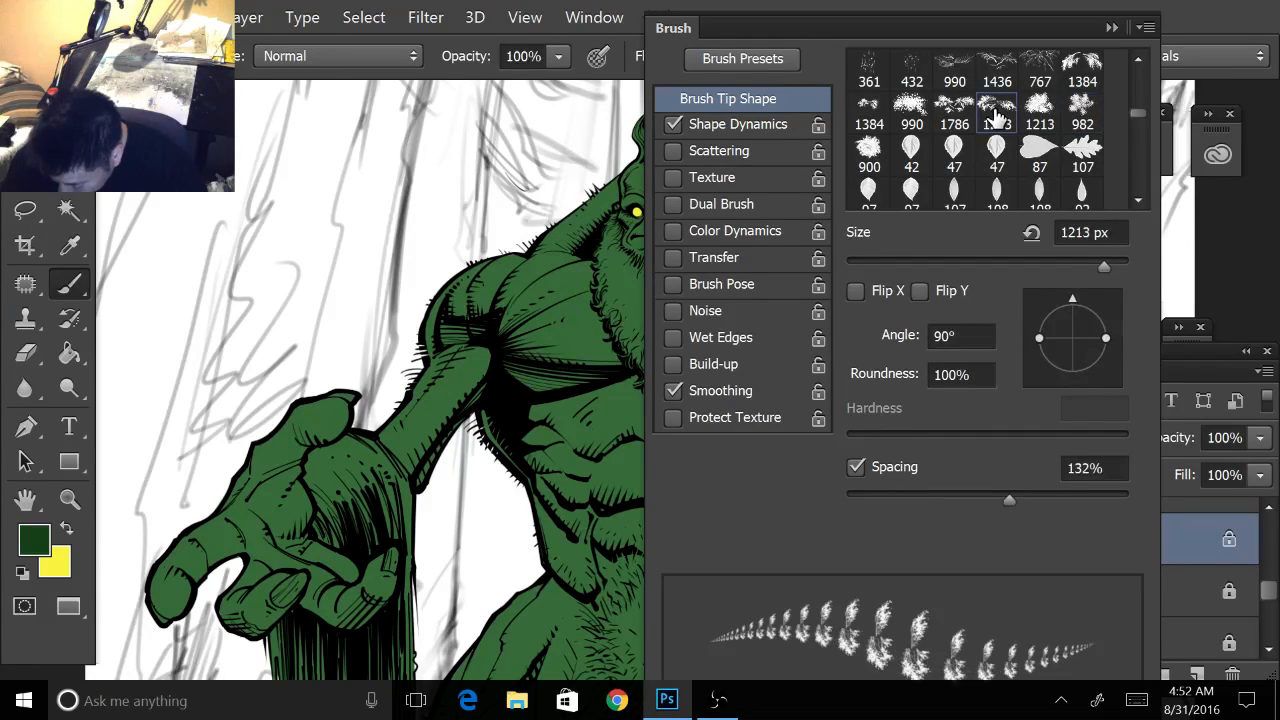
pyautogui.click(1083, 120)
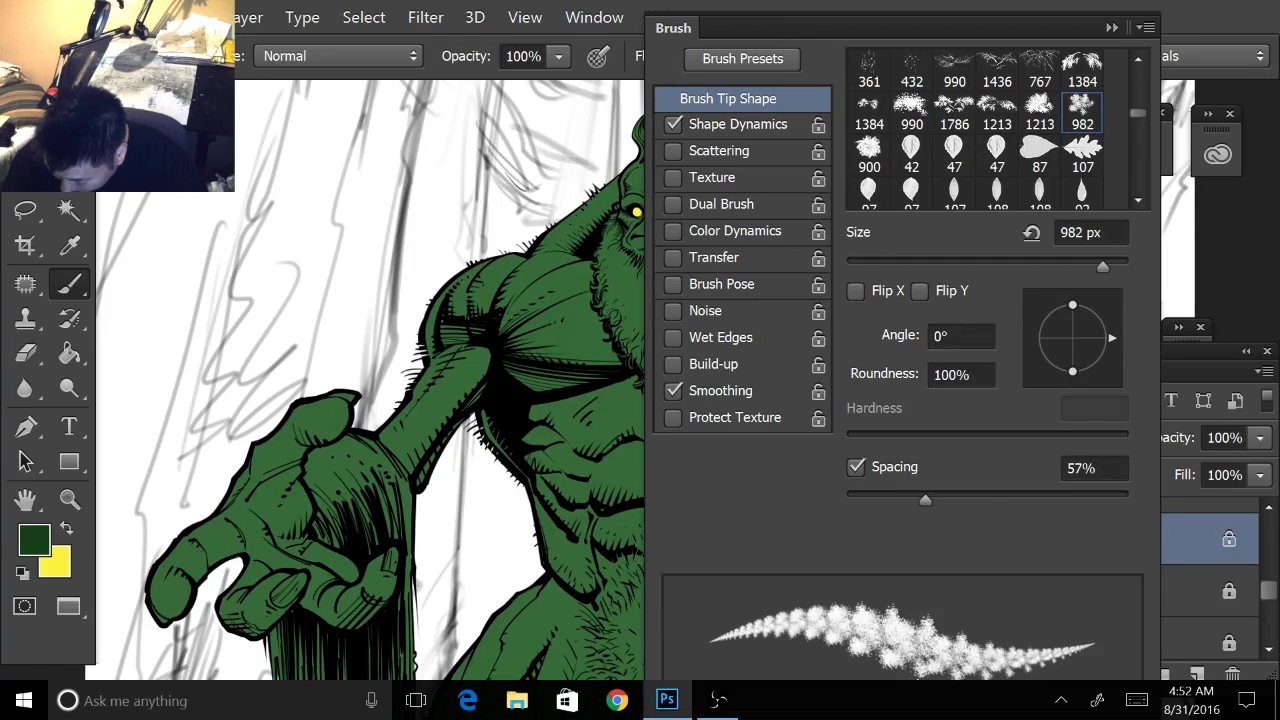
pyautogui.press('.')
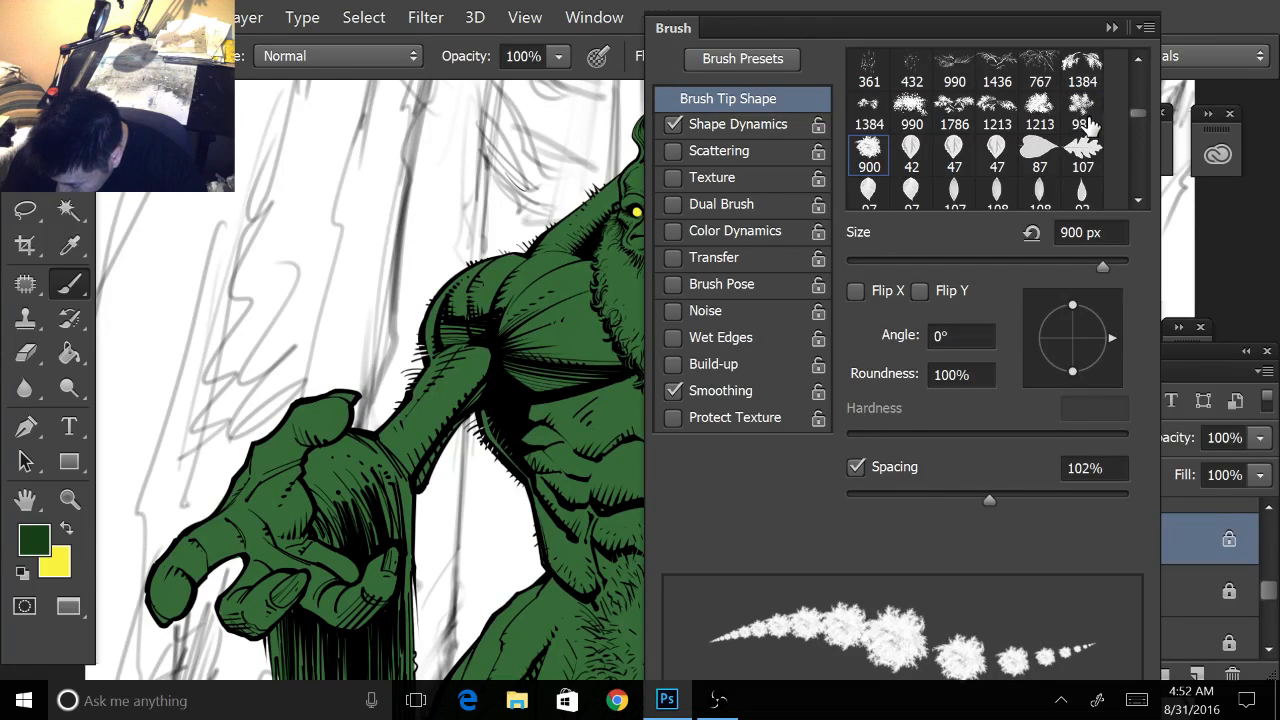
pyautogui.click(1085, 122)
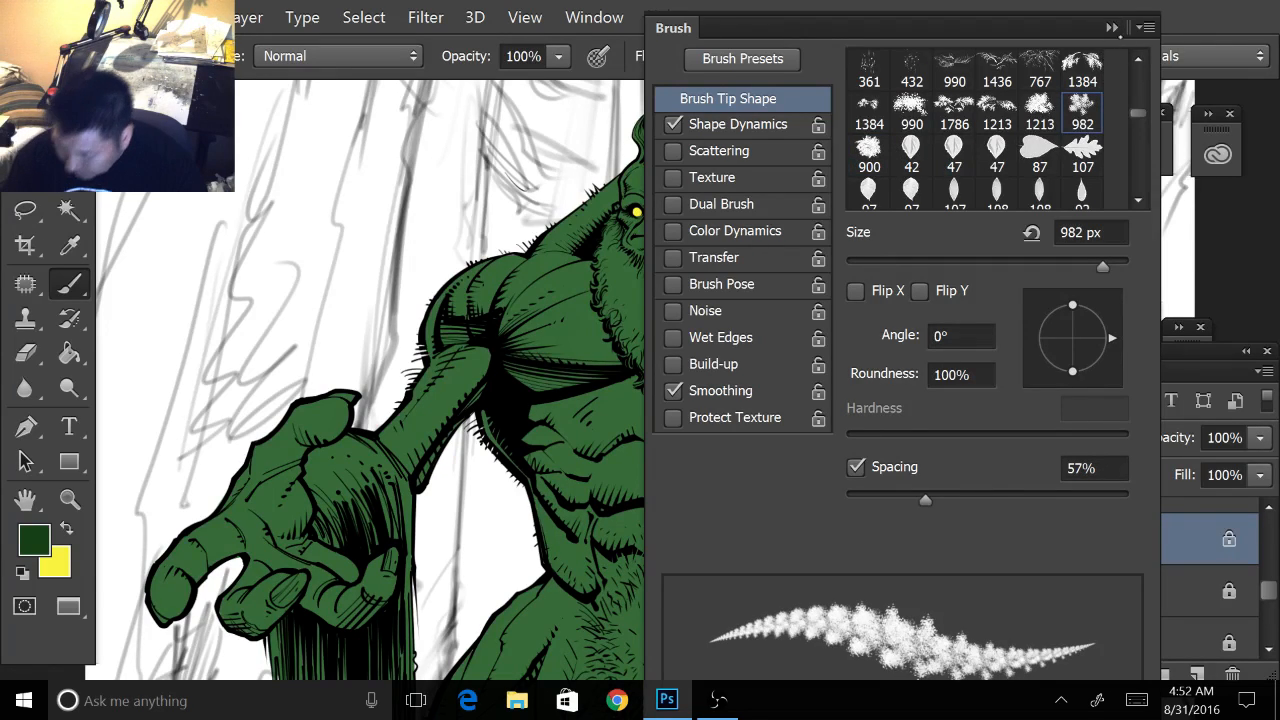
pyautogui.click(1112, 27)
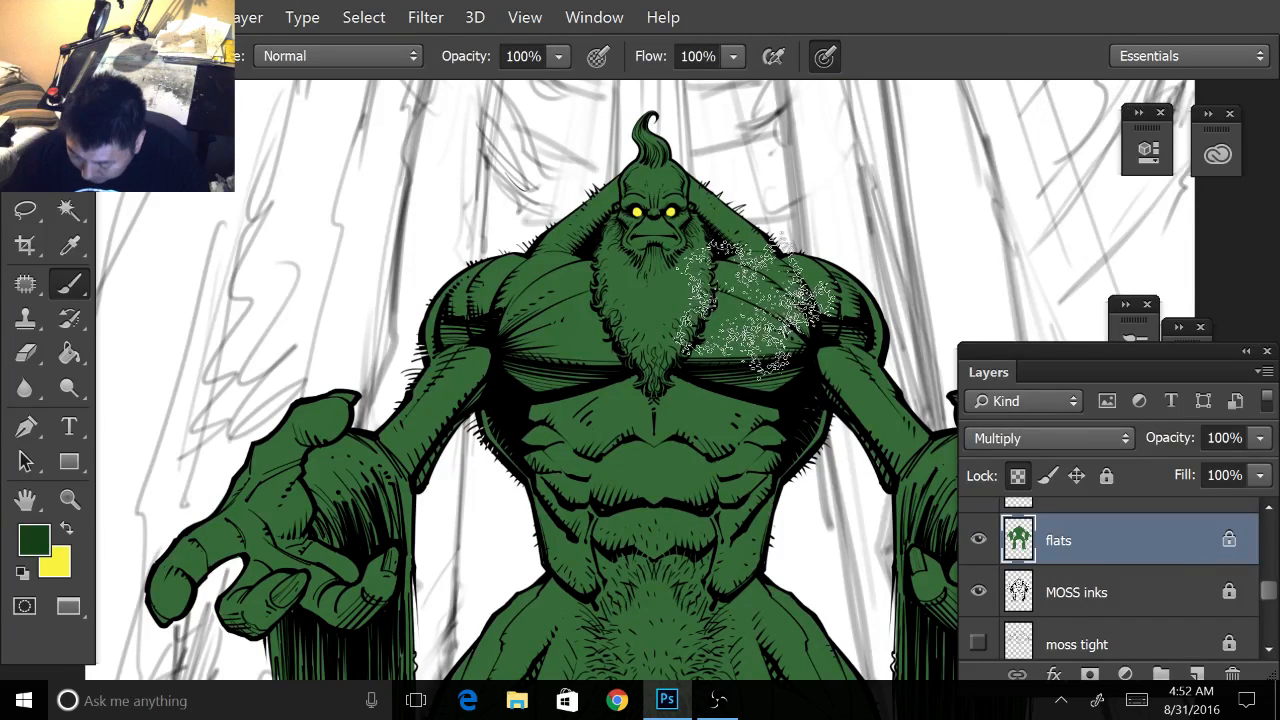
# - Shrink the brush well below 982 px and try a dark green texture stroke on the chest beside the beard, undoing the stroke
pyautogui.press('[')
pyautogui.press('[')
pyautogui.press('[')
pyautogui.press('[')
pyautogui.press('[')
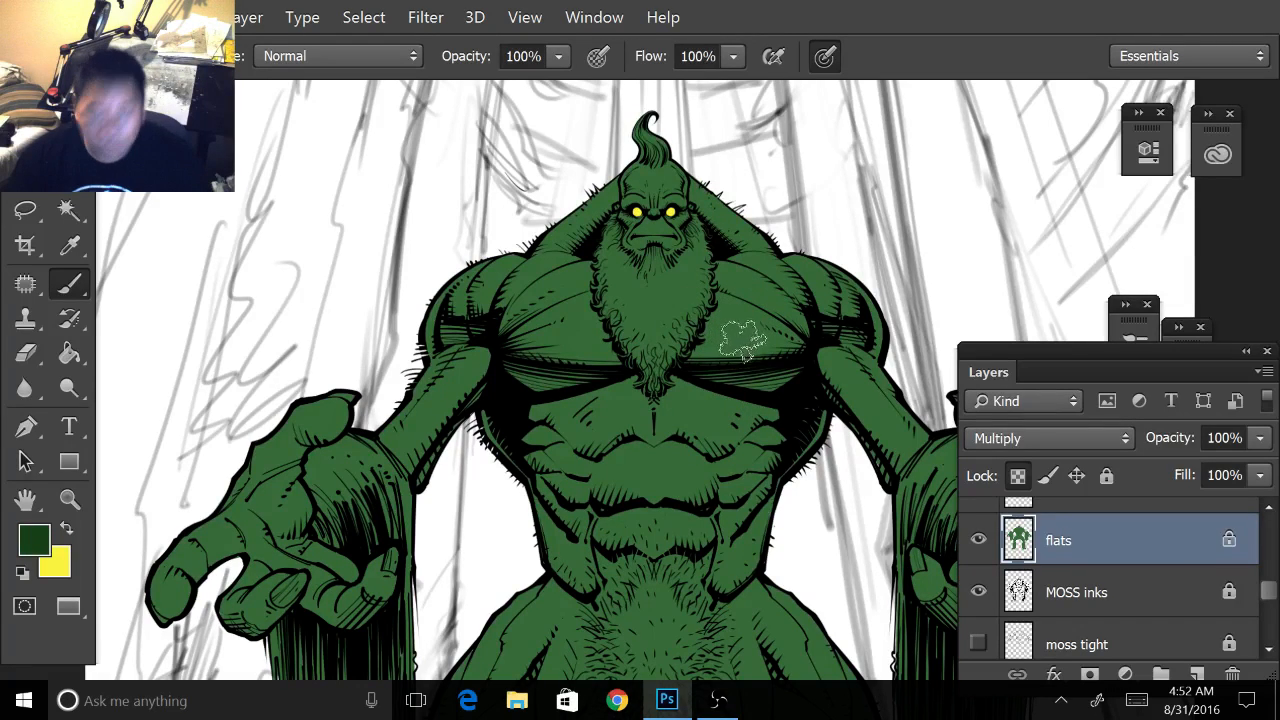
pyautogui.moveTo(745, 315)
pyautogui.mouseDown()
pyautogui.moveTo(756, 357)
pyautogui.moveTo(767, 325)
pyautogui.moveTo(797, 353)
pyautogui.mouseUp()
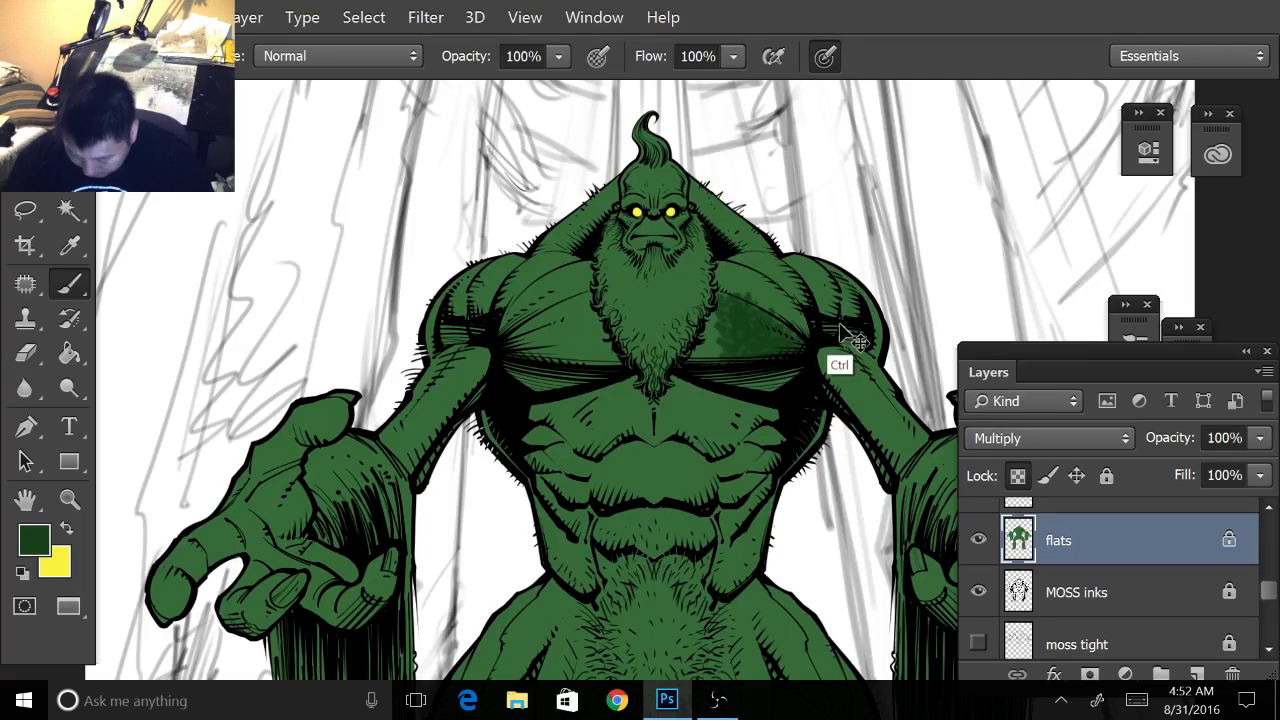
pyautogui.hotkey('ctrl', 'z')
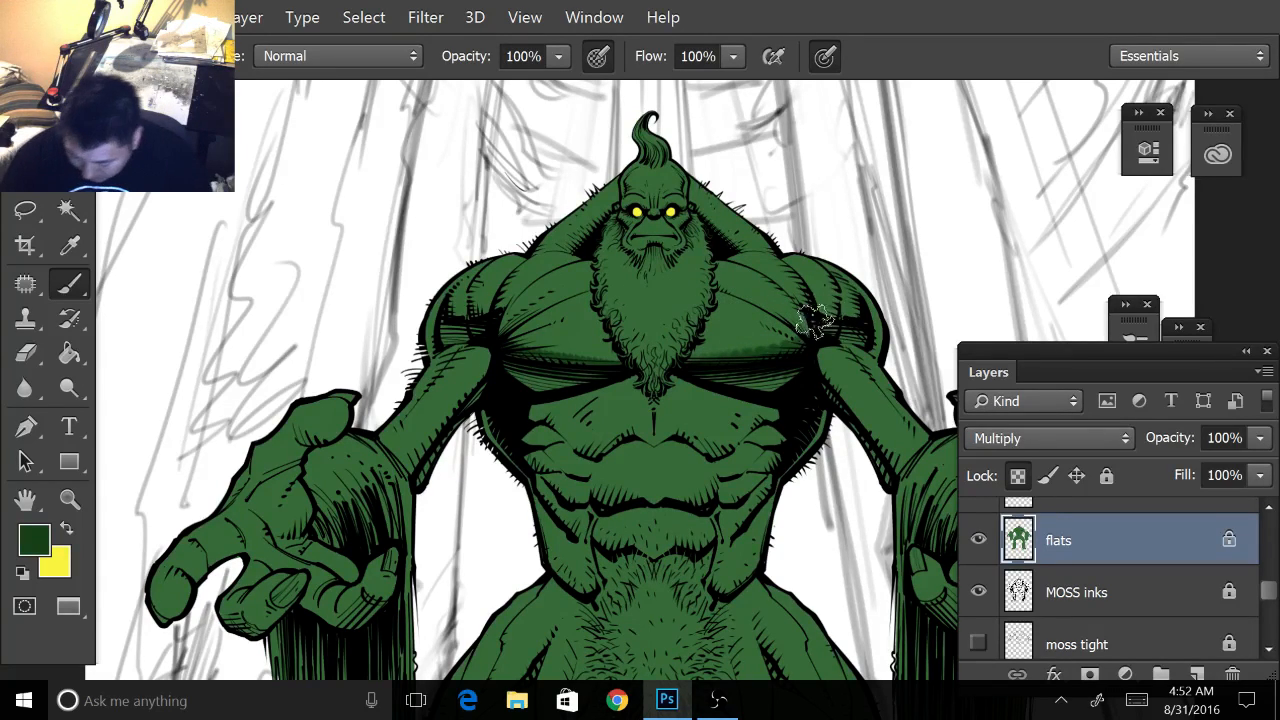
# - Set the foreground colour to a slightly more saturated dark green for the shading
pyautogui.click(33, 540)
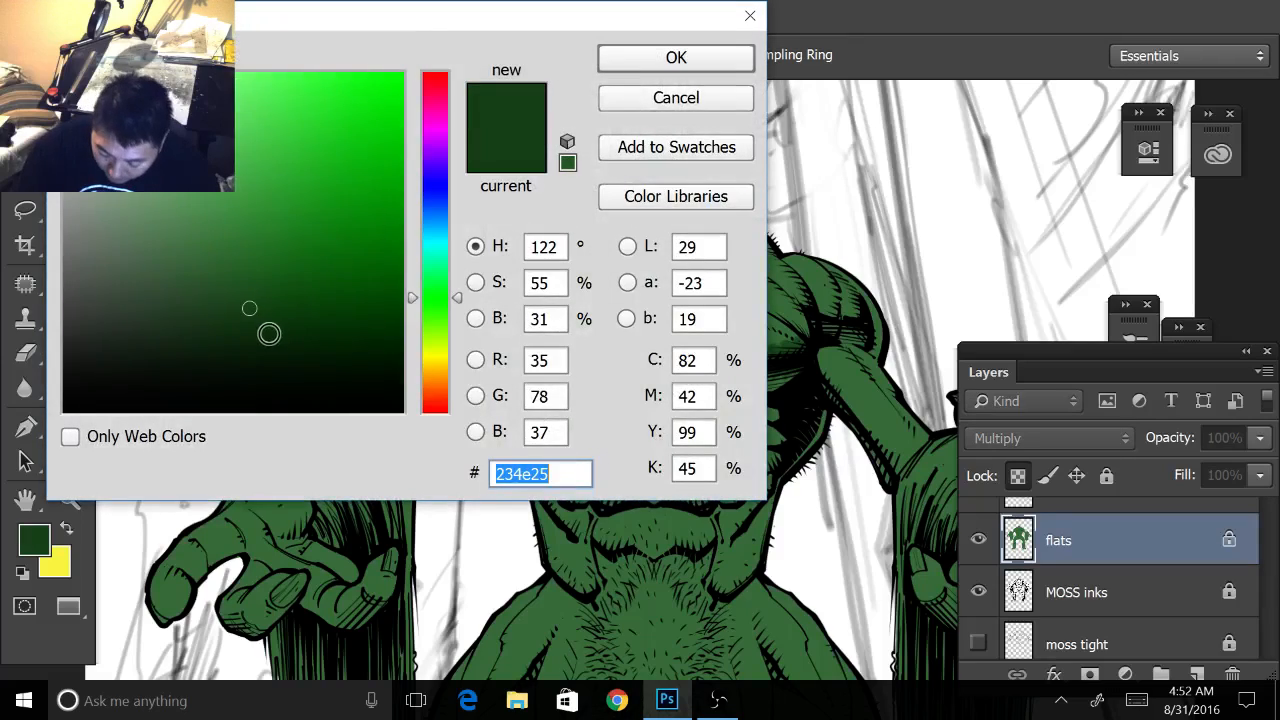
pyautogui.click(274, 326)
pyautogui.click(667, 58)
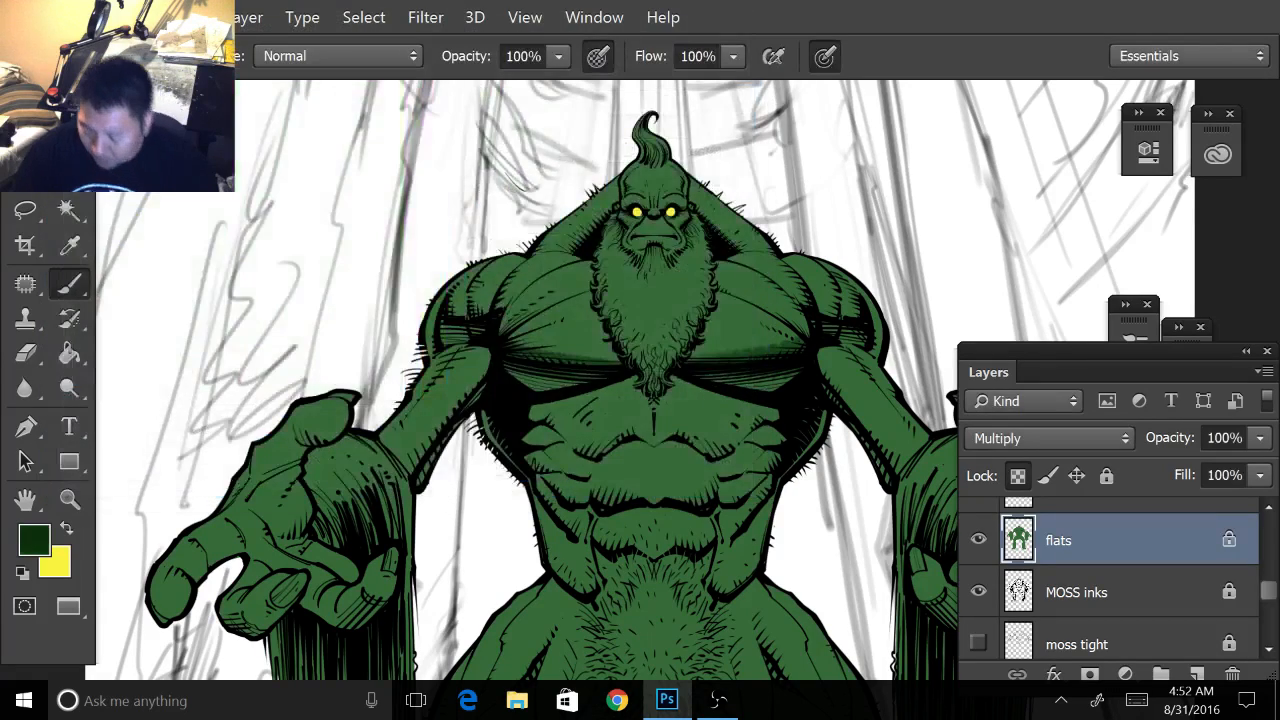
# - Turn off pen pressure control of brush size and make the leafy brush slightly smaller for work on the beard
pyautogui.hotkey('ctrl', '+')
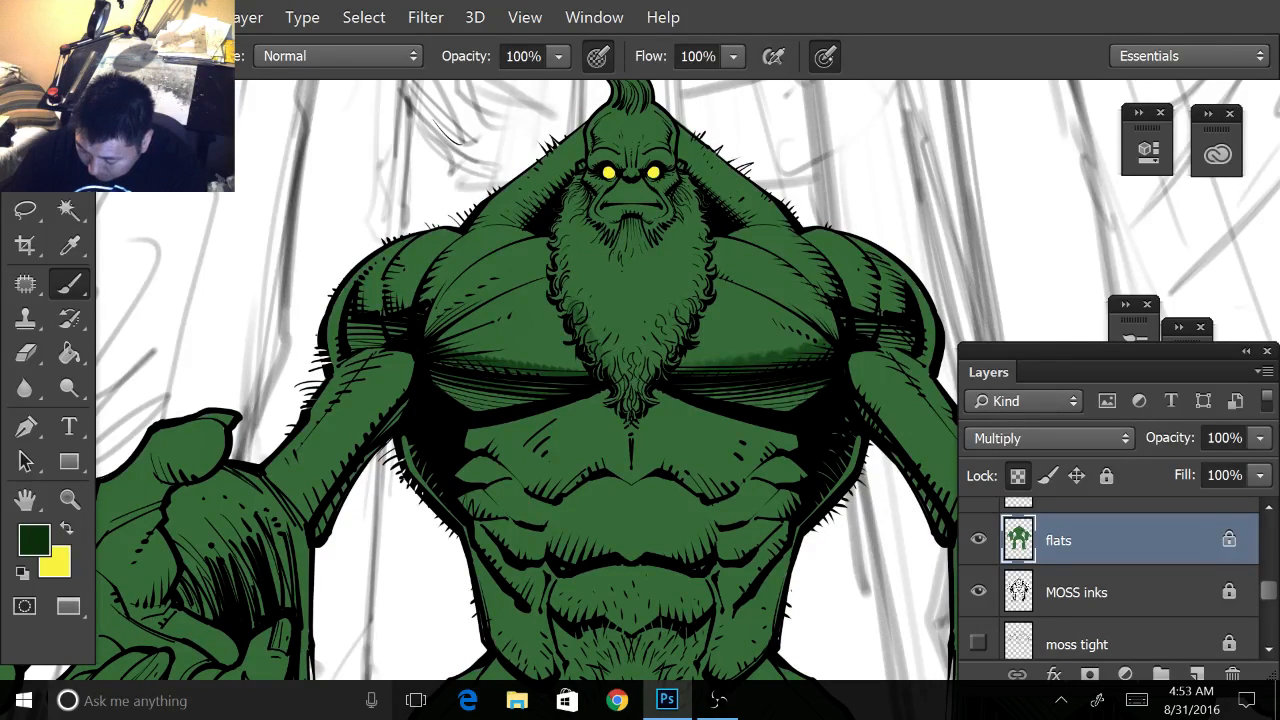
pyautogui.click(824, 56)
pyautogui.press(']')
pyautogui.press(']')
pyautogui.press(']')
pyautogui.press(']')
pyautogui.press('[')
pyautogui.press('[')
pyautogui.press('[')
pyautogui.press('[')
pyautogui.press('[')
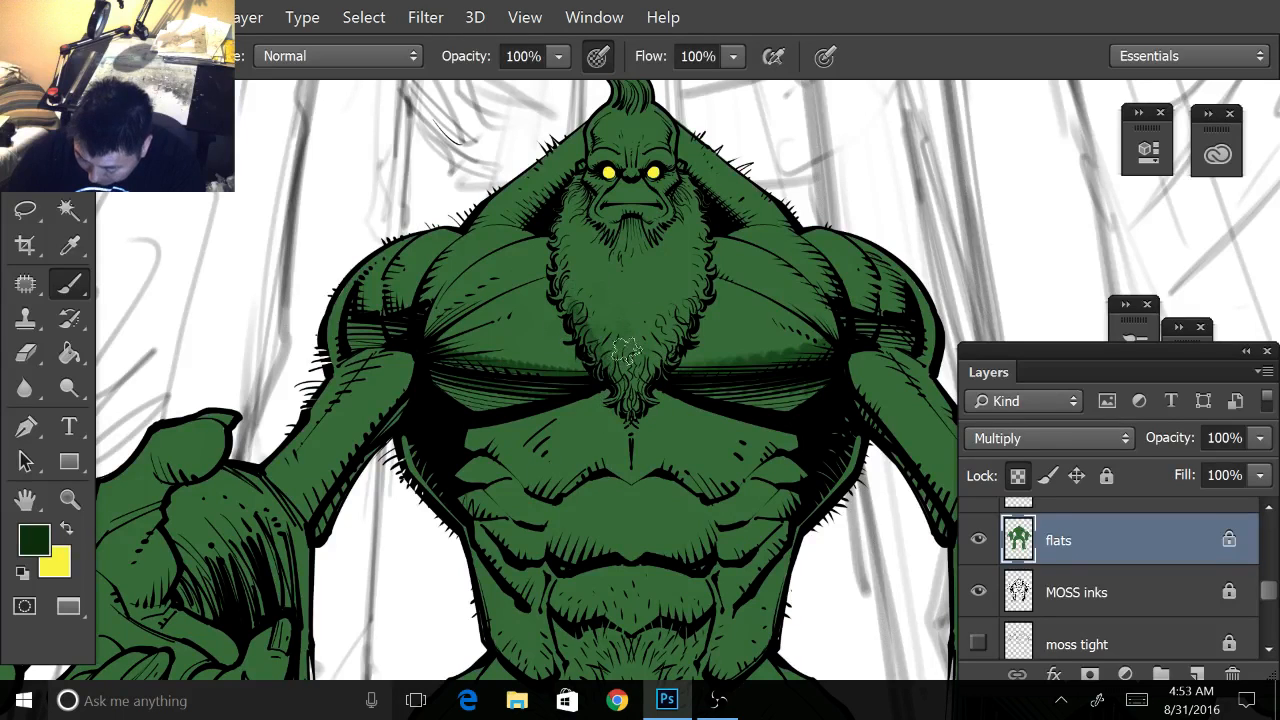
# - Shade the lower middle and edges of the creature's beard with dark green texture, enlarging the brush for the edges
pyautogui.moveTo(628, 349); pyautogui.dragTo(598, 331)
pyautogui.press(']')
pyautogui.press(']')
pyautogui.press(']')
pyautogui.press(']')
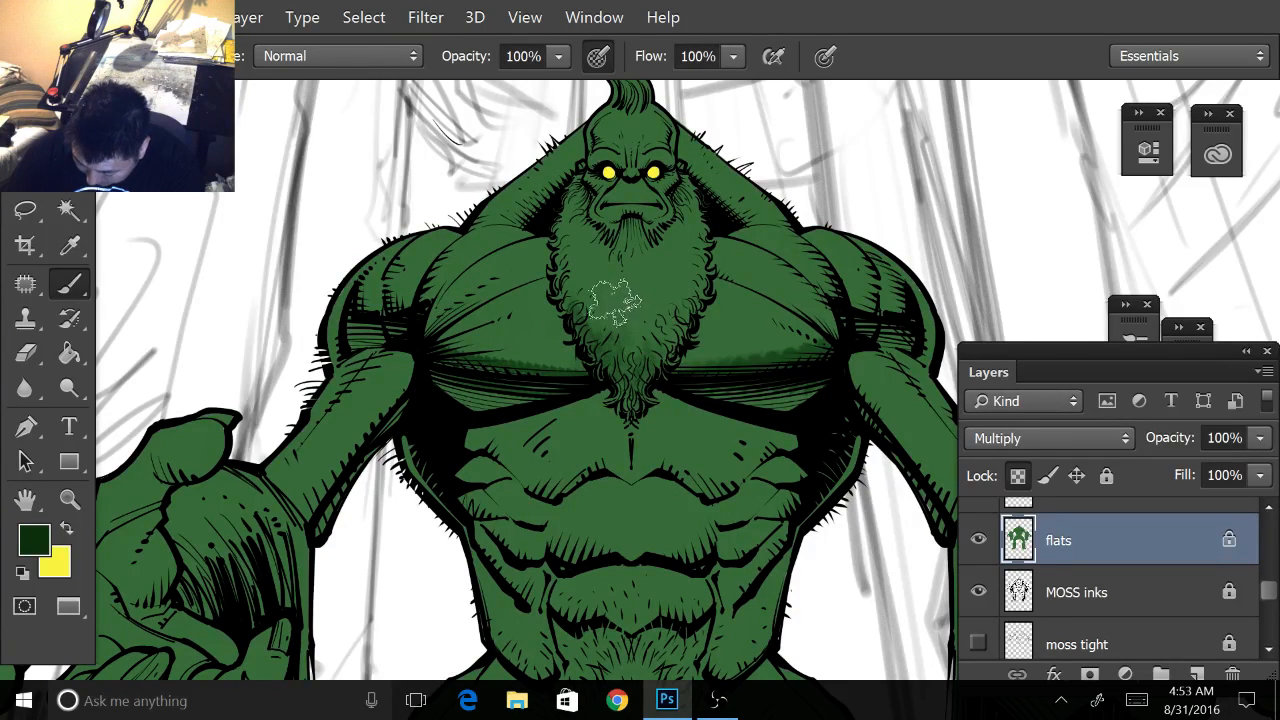
pyautogui.moveTo(684, 296)
pyautogui.mouseDown()
pyautogui.moveTo(643, 345)
pyautogui.moveTo(668, 303)
pyautogui.moveTo(670, 340)
pyautogui.moveTo(703, 245)
pyautogui.mouseUp()
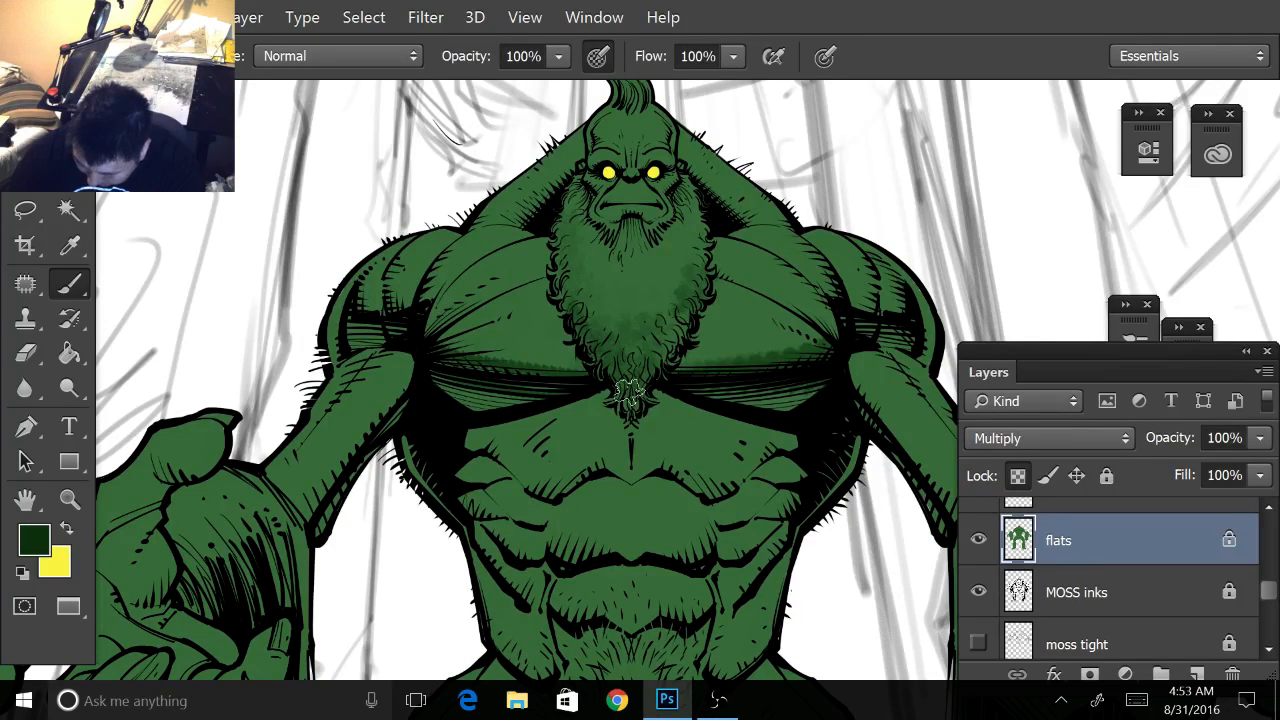
# - Shade the creature's chest muscles and shoulders with dark green texture along the ink lines on the flats layer
pyautogui.press(']')
pyautogui.press(']')
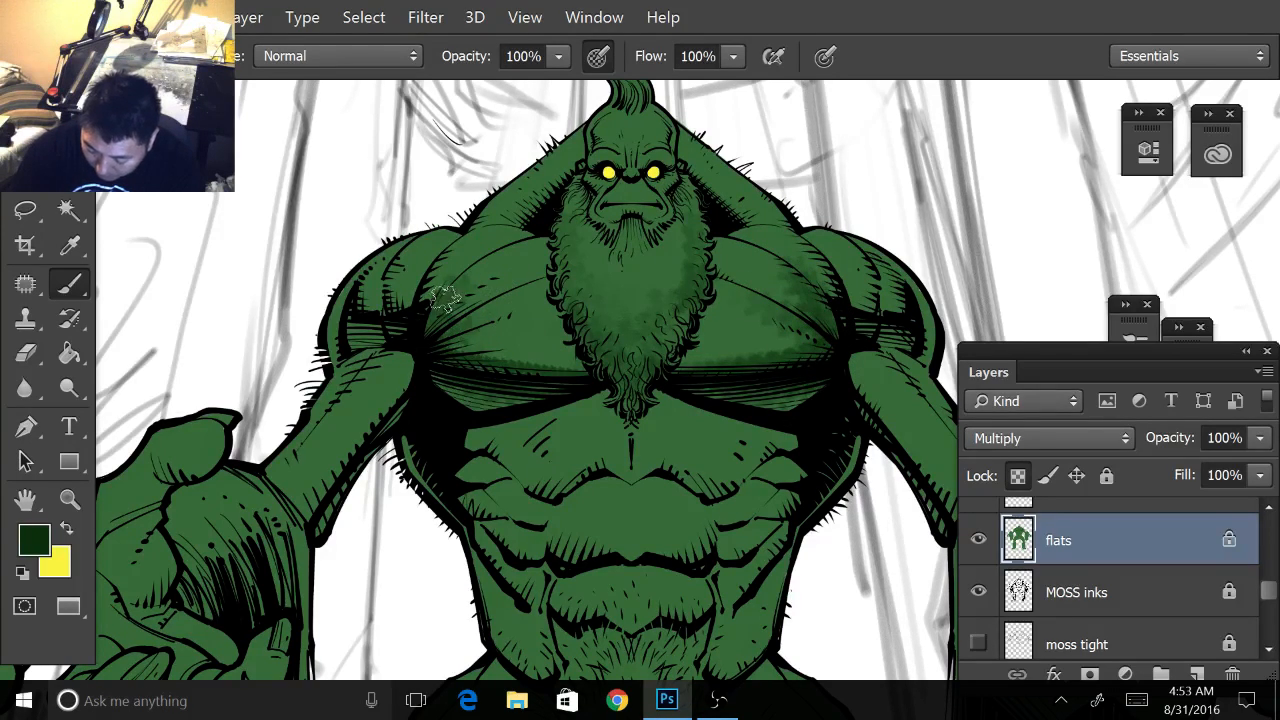
pyautogui.moveTo(427, 321)
pyautogui.mouseDown()
pyautogui.moveTo(486, 237)
pyautogui.moveTo(440, 267)
pyautogui.moveTo(503, 231)
pyautogui.moveTo(443, 322)
pyautogui.moveTo(475, 271)
pyautogui.moveTo(541, 250)
pyautogui.mouseUp()
pyautogui.moveTo(458, 284); pyautogui.dragTo(502, 254)
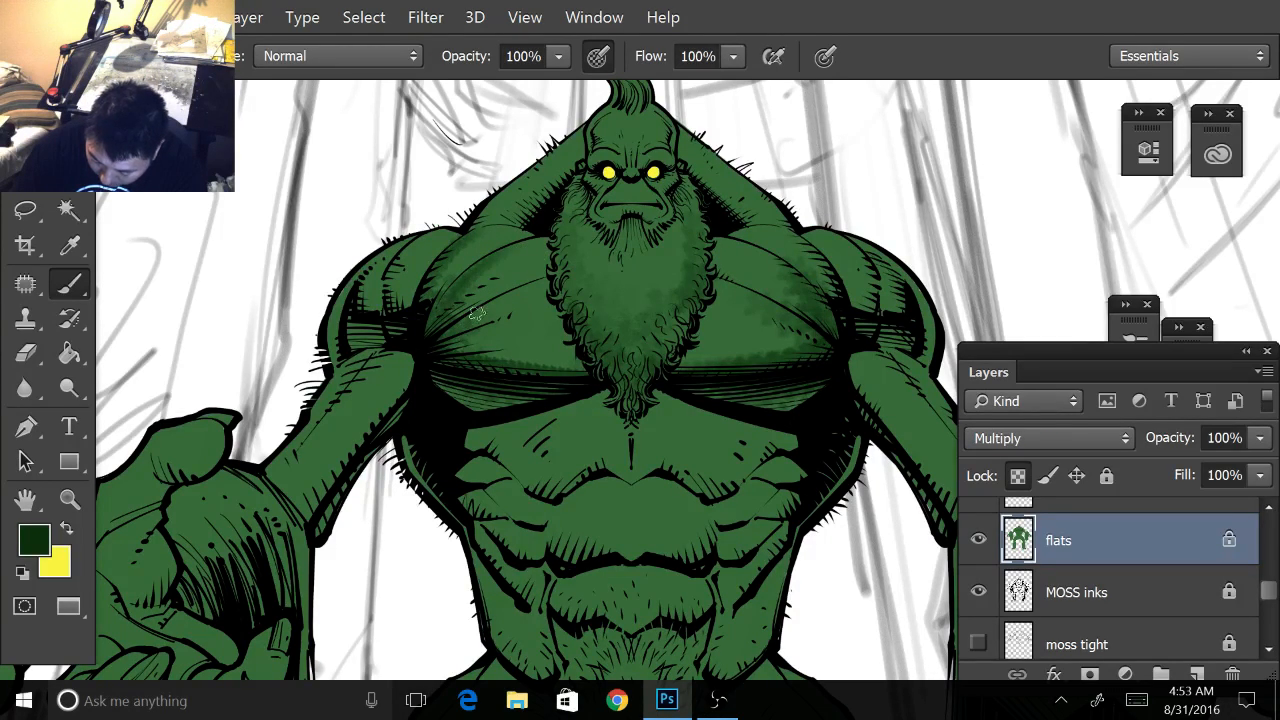
pyautogui.moveTo(448, 331); pyautogui.dragTo(541, 290)
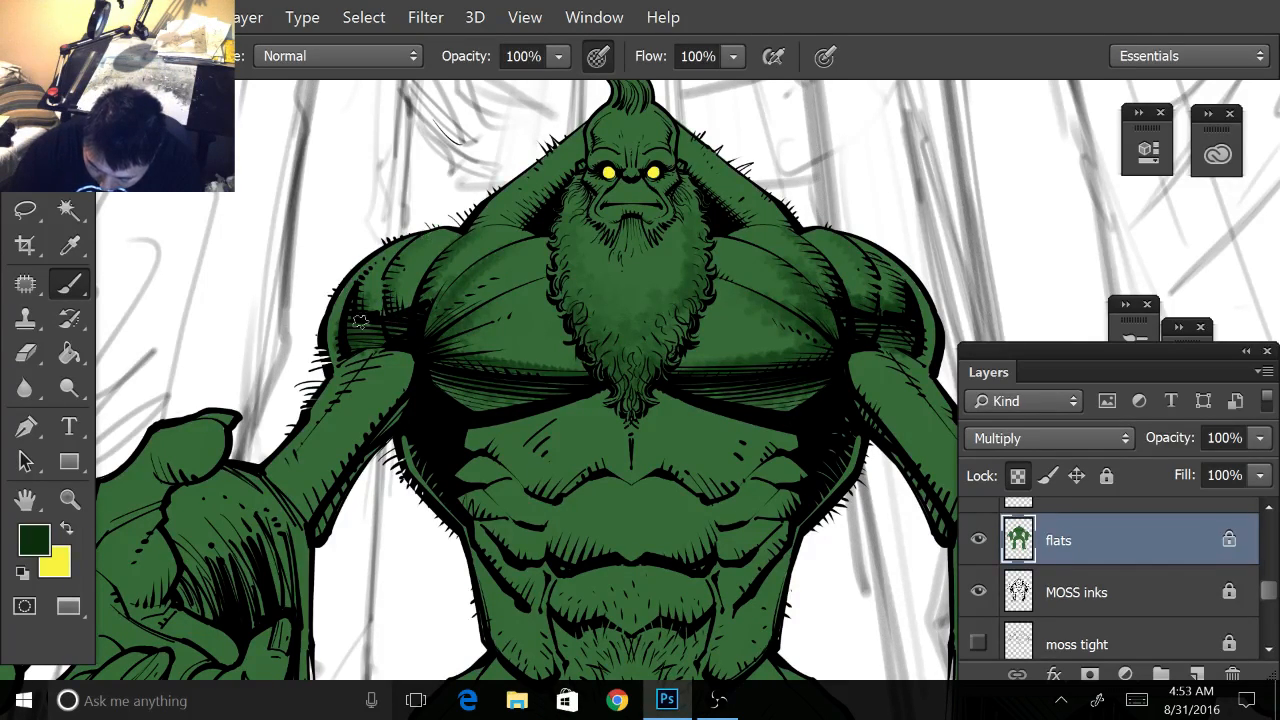
pyautogui.moveTo(512, 229)
pyautogui.mouseDown()
pyautogui.moveTo(542, 260)
pyautogui.moveTo(523, 265)
pyautogui.mouseUp()
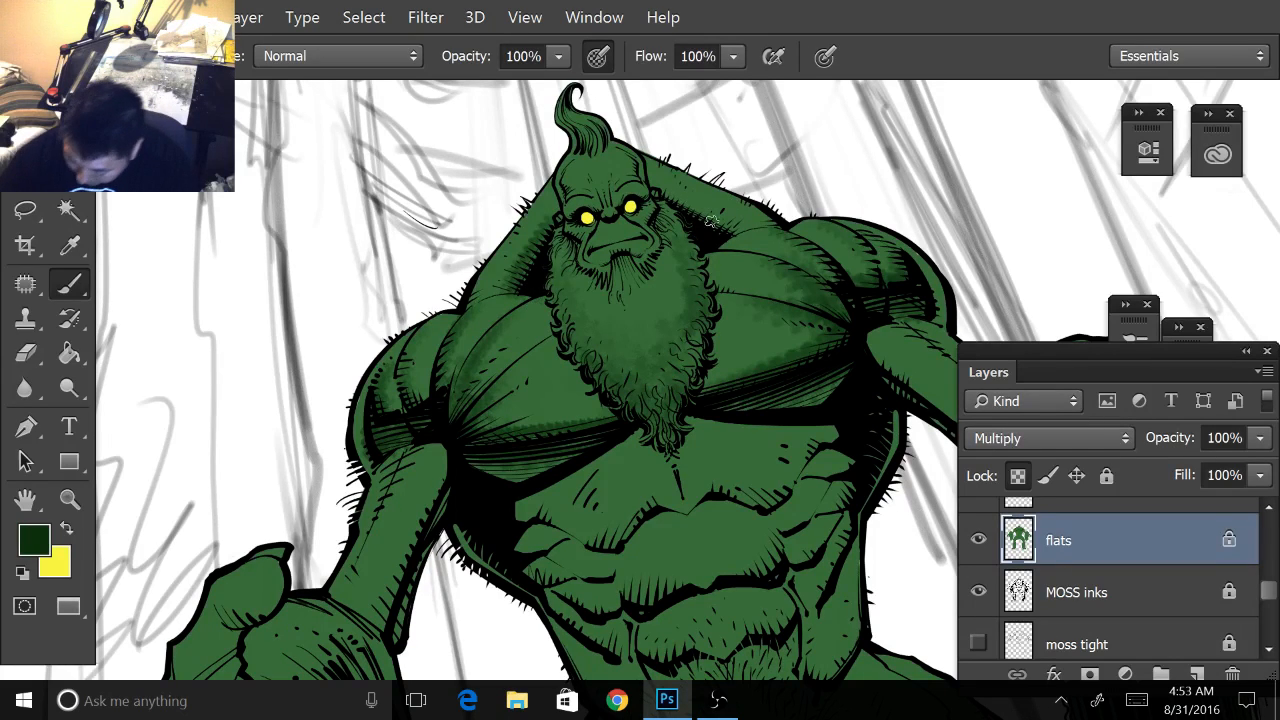
# - Shade the neck muscles beside the creature's head, and the forehead, brow and nose bridge, with dark green texture
pyautogui.moveTo(676, 200)
pyautogui.mouseDown()
pyautogui.moveTo(740, 227)
pyautogui.moveTo(719, 221)
pyautogui.mouseUp()
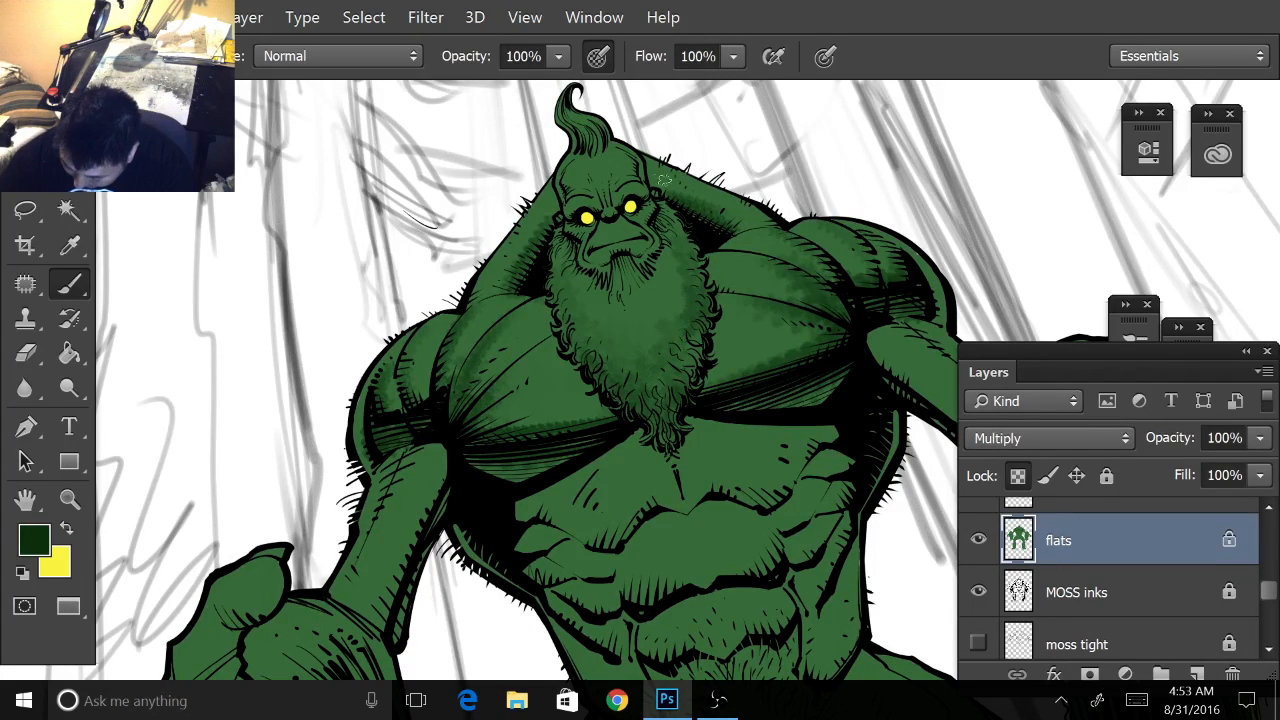
pyautogui.scroll(2, 725, 223)
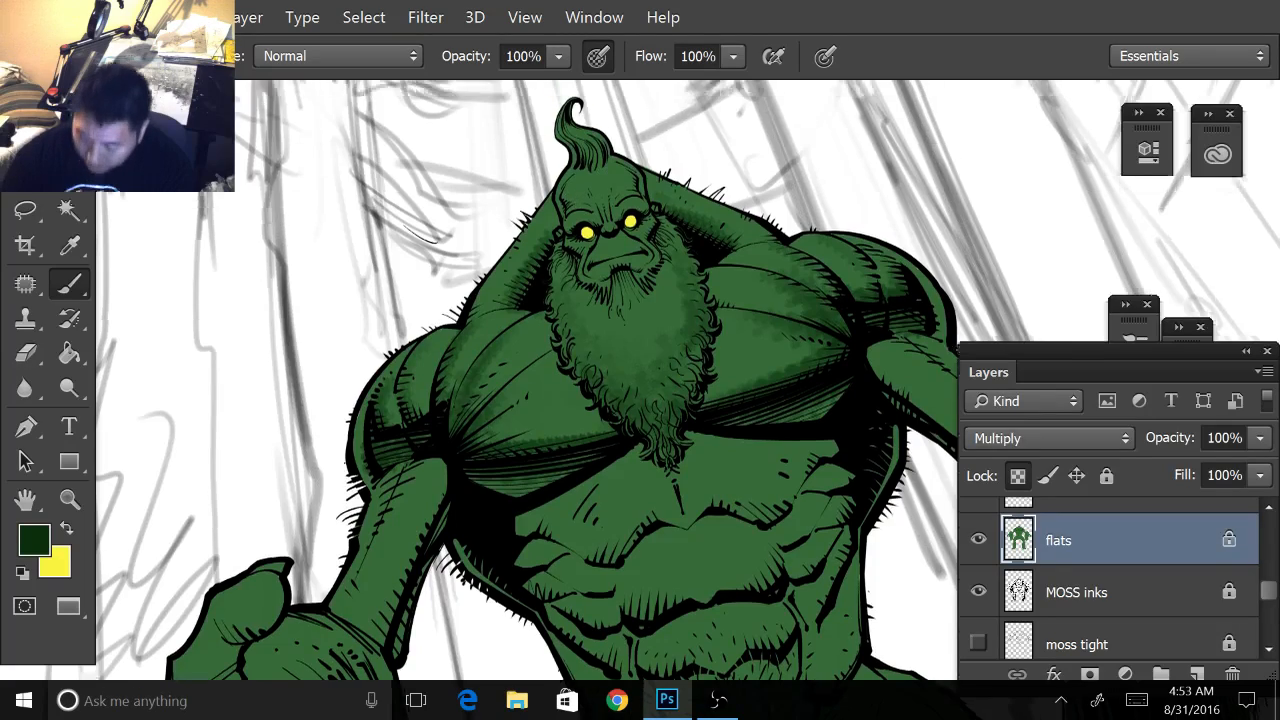
pyautogui.scroll(2, 740, 320)
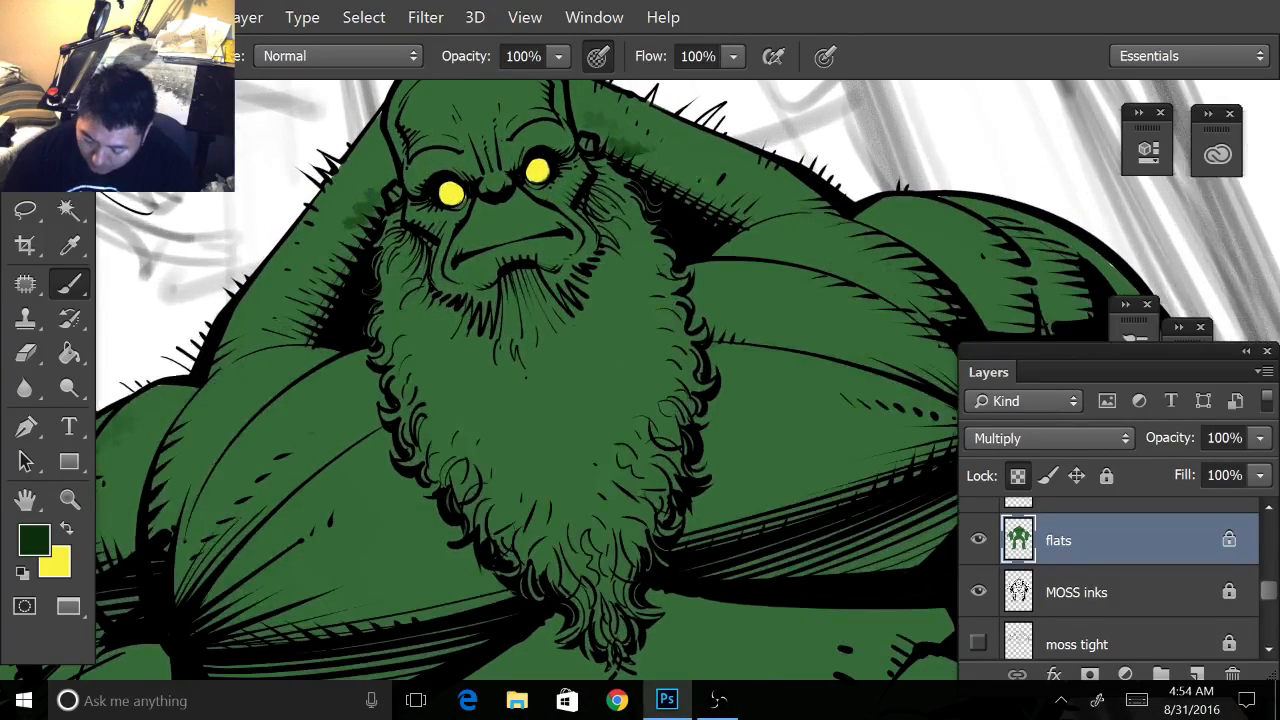
pyautogui.scroll(1, 640, 300)
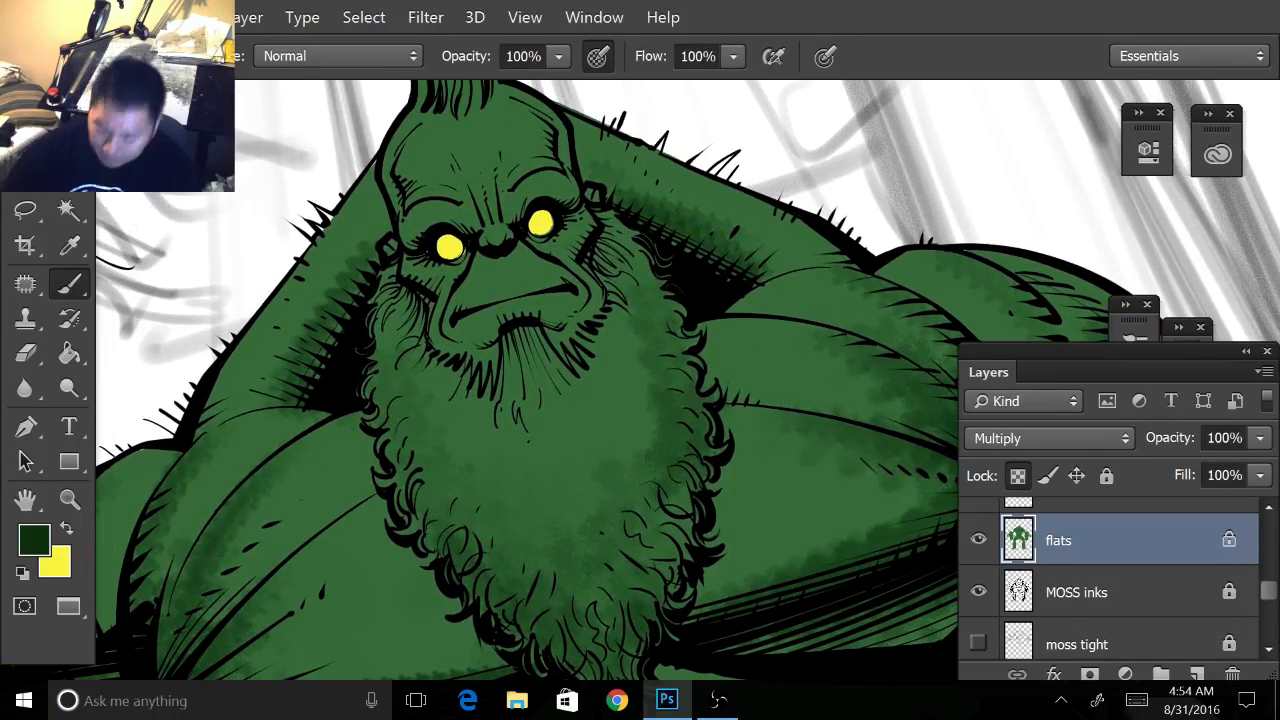
pyautogui.moveTo(405, 168); pyautogui.dragTo(434, 121)
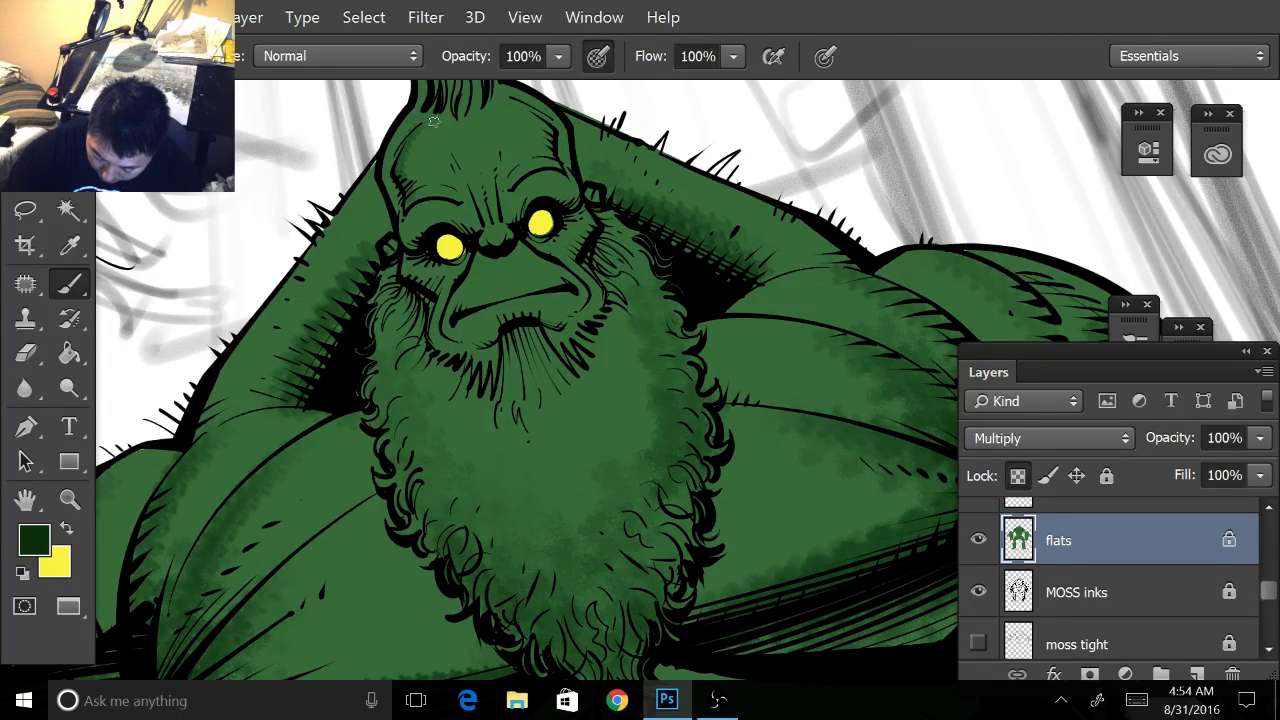
pyautogui.moveTo(413, 209)
pyautogui.mouseDown()
pyautogui.moveTo(422, 246)
pyautogui.moveTo(454, 226)
pyautogui.moveTo(419, 238)
pyautogui.moveTo(449, 229)
pyautogui.mouseUp()
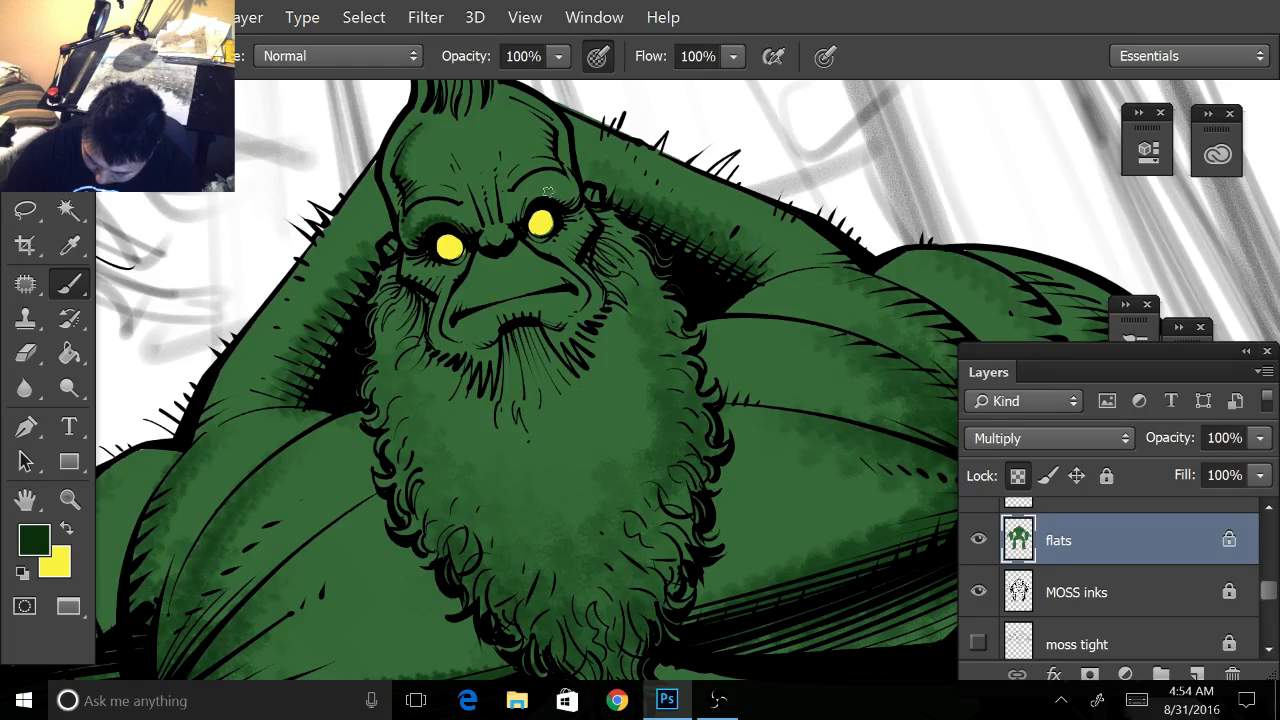
pyautogui.moveTo(536, 194)
pyautogui.mouseDown()
pyautogui.moveTo(520, 214)
pyautogui.moveTo(560, 202)
pyautogui.moveTo(551, 135)
pyautogui.moveTo(530, 117)
pyautogui.mouseUp()
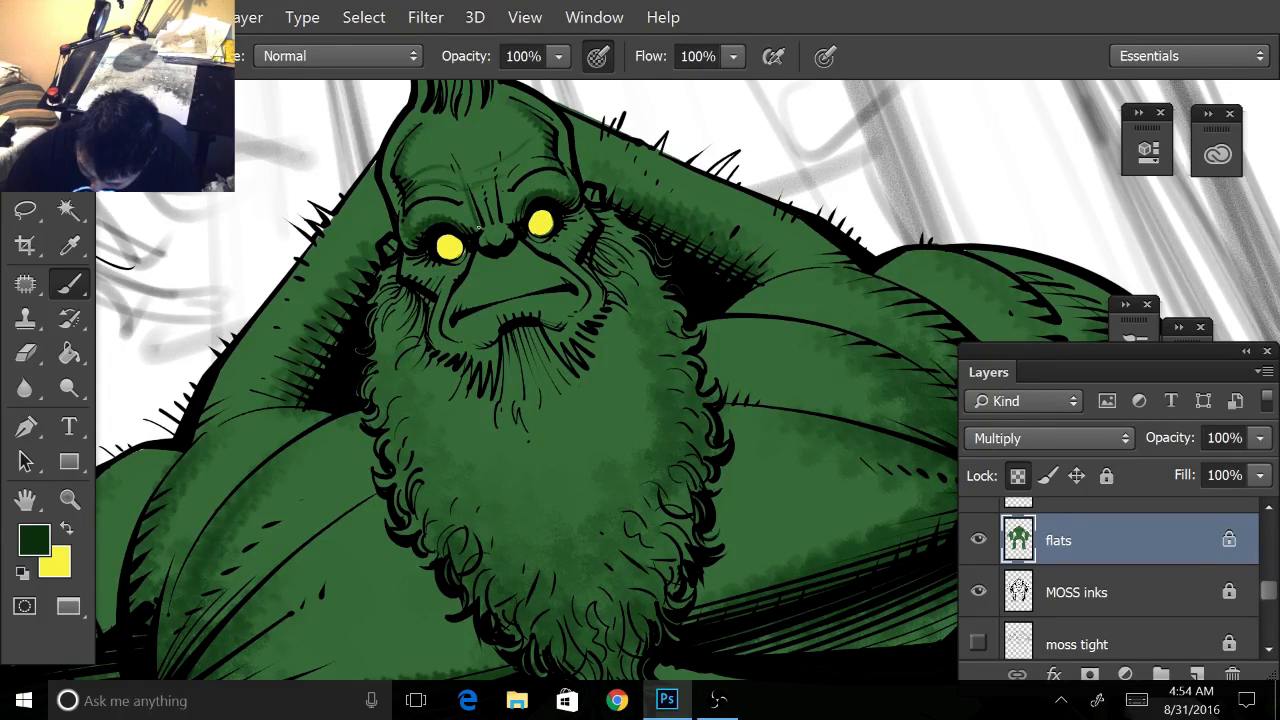
pyautogui.moveTo(487, 218)
pyautogui.mouseDown()
pyautogui.moveTo(481, 170)
pyautogui.moveTo(508, 219)
pyautogui.mouseUp()
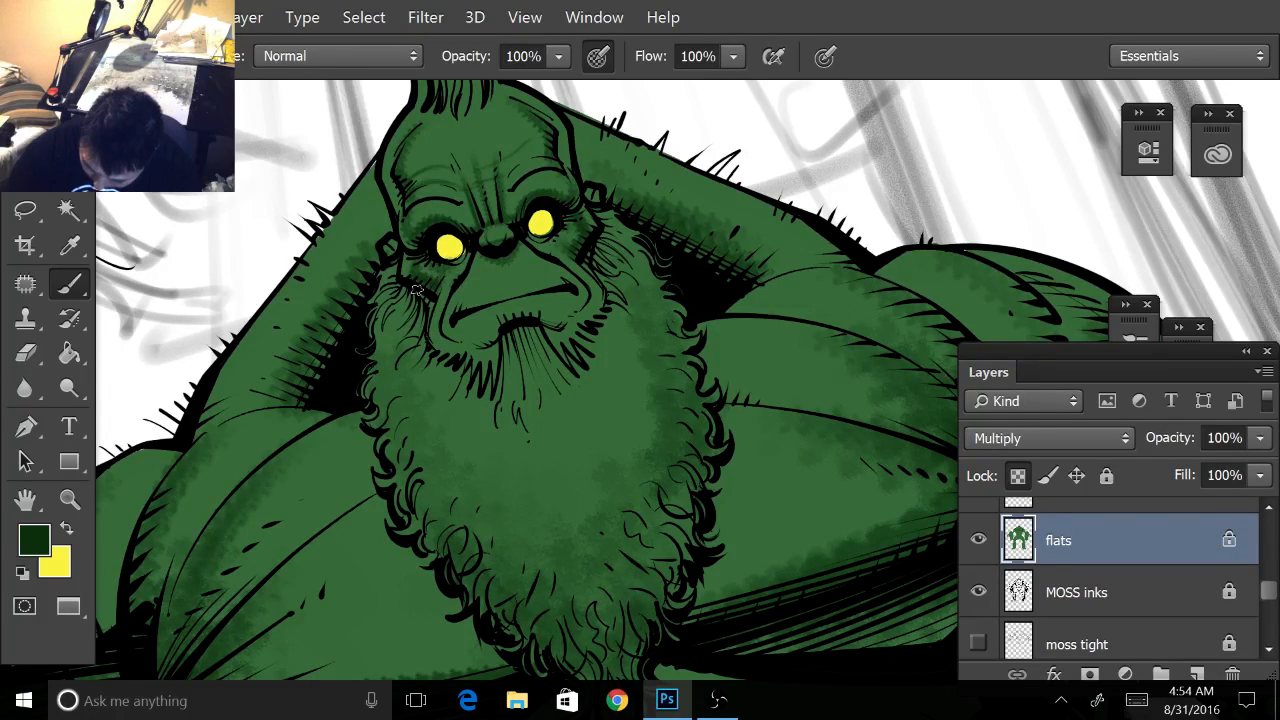
# - Shade the creature's cheeks, mouth, lower lip and the upper beard around the chin with dark green texture
pyautogui.moveTo(385, 348)
pyautogui.mouseDown()
pyautogui.moveTo(418, 317)
pyautogui.moveTo(399, 294)
pyautogui.moveTo(394, 344)
pyautogui.mouseUp()
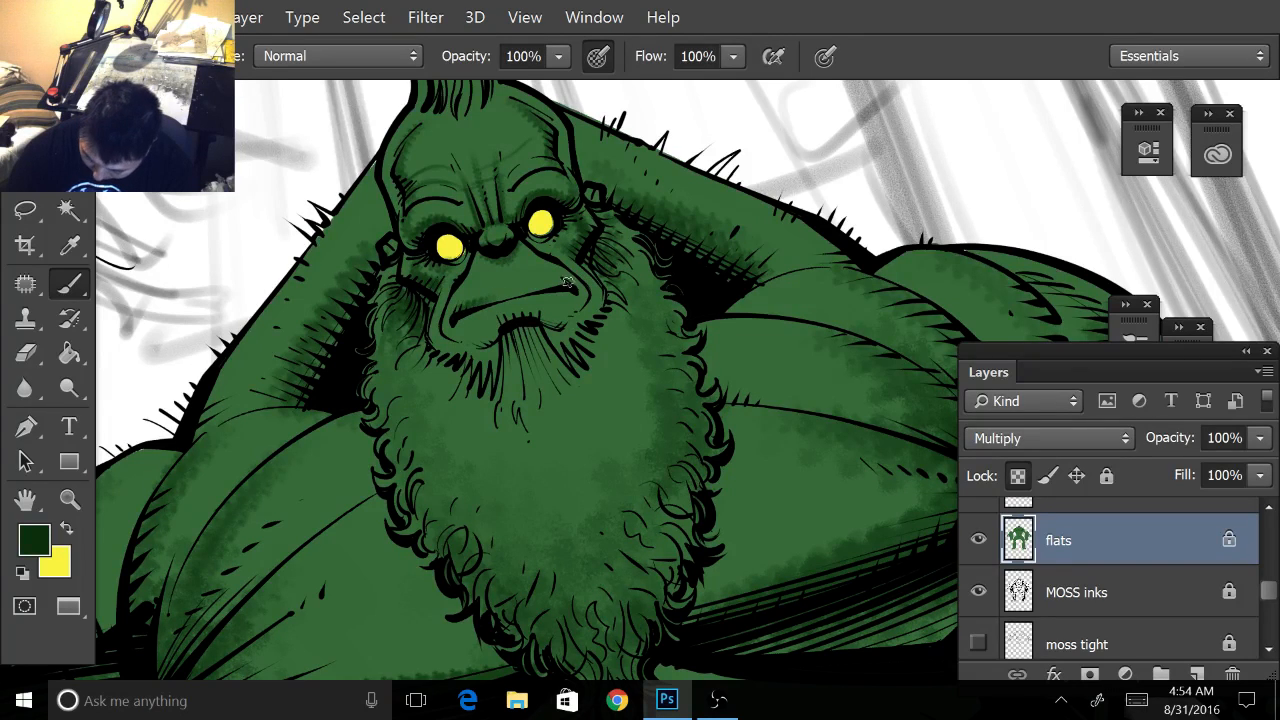
pyautogui.moveTo(508, 313); pyautogui.dragTo(546, 311)
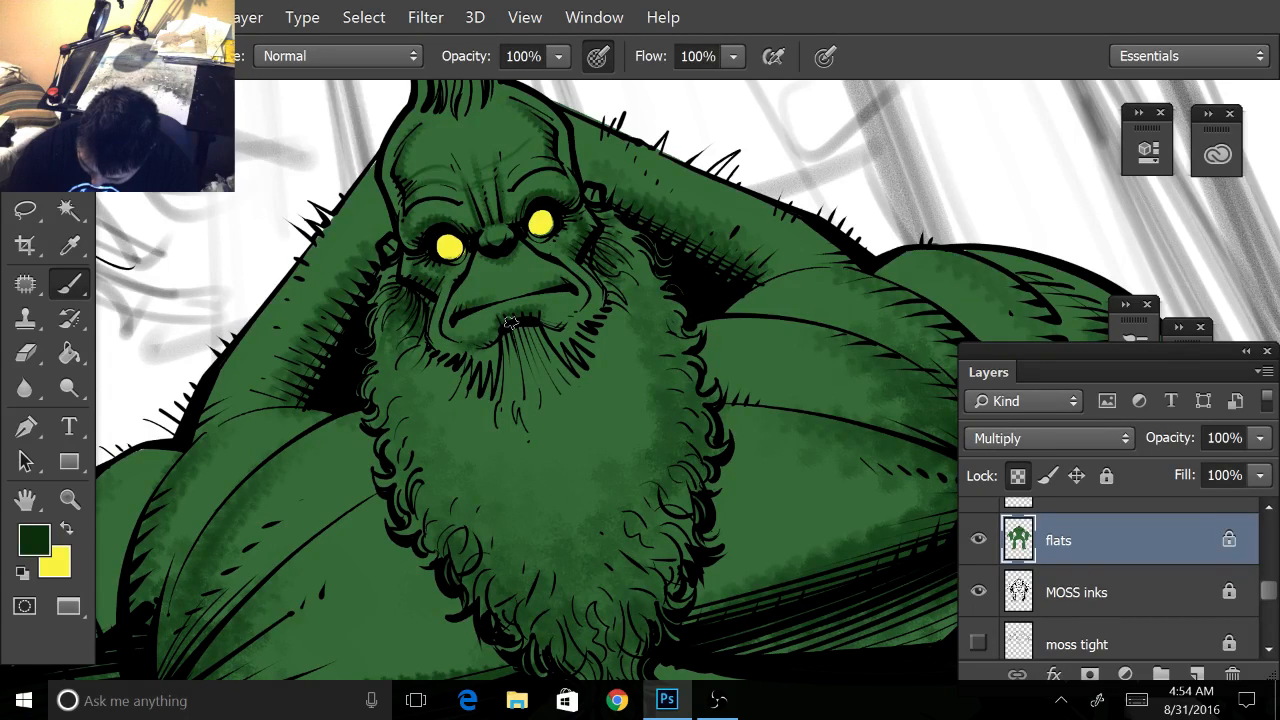
pyautogui.moveTo(548, 318); pyautogui.dragTo(582, 302)
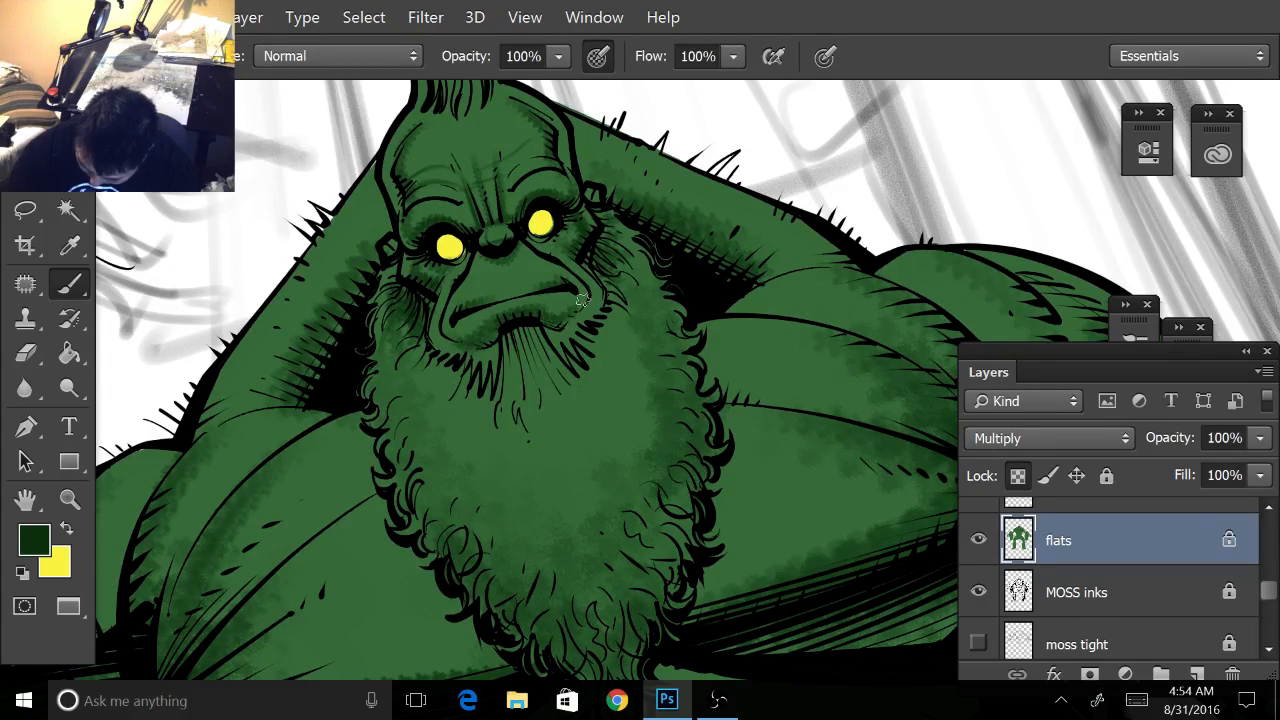
pyautogui.moveTo(511, 337); pyautogui.dragTo(537, 364)
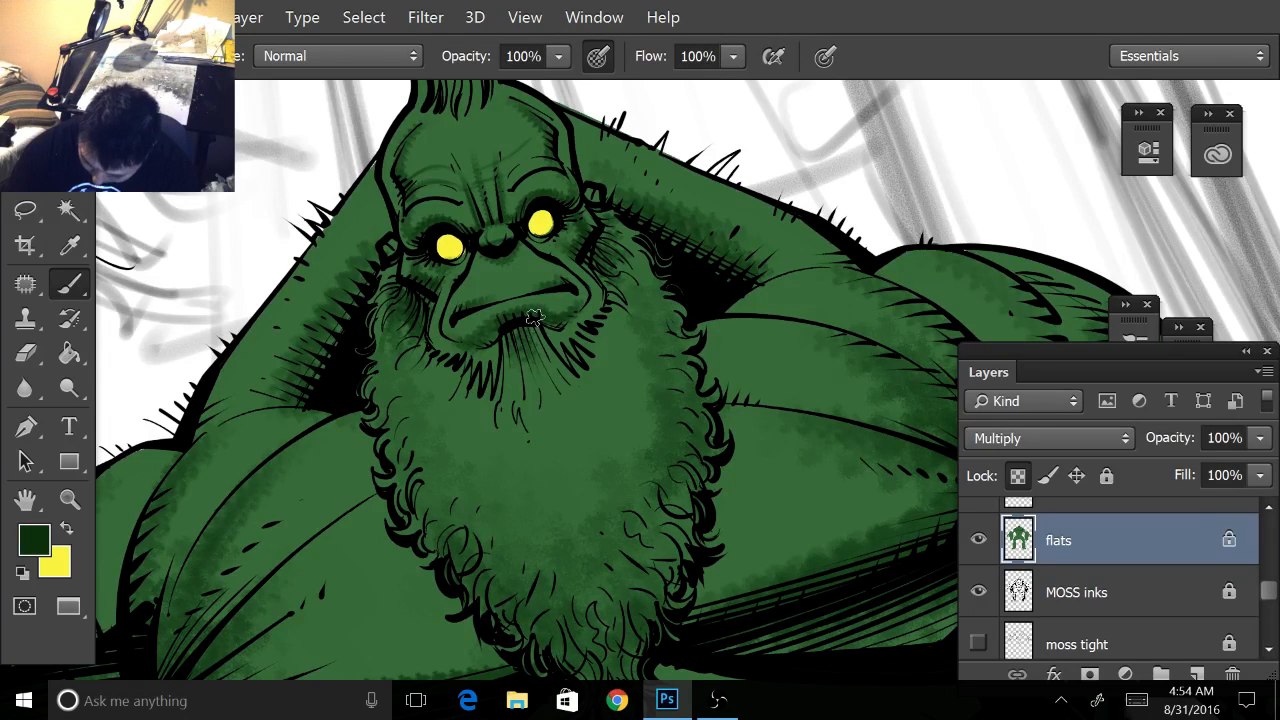
pyautogui.moveTo(428, 347)
pyautogui.mouseDown()
pyautogui.moveTo(443, 367)
pyautogui.moveTo(492, 379)
pyautogui.moveTo(462, 401)
pyautogui.moveTo(482, 410)
pyautogui.mouseUp()
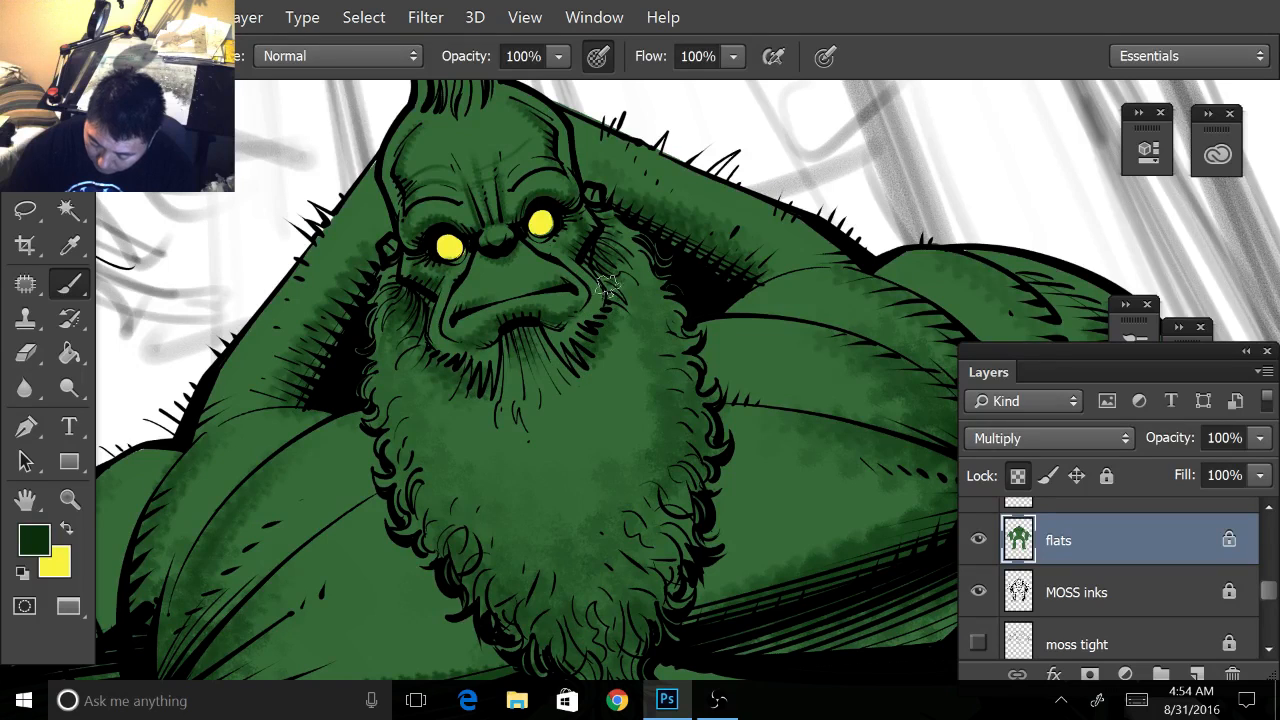
pyautogui.moveTo(613, 300); pyautogui.dragTo(617, 290)
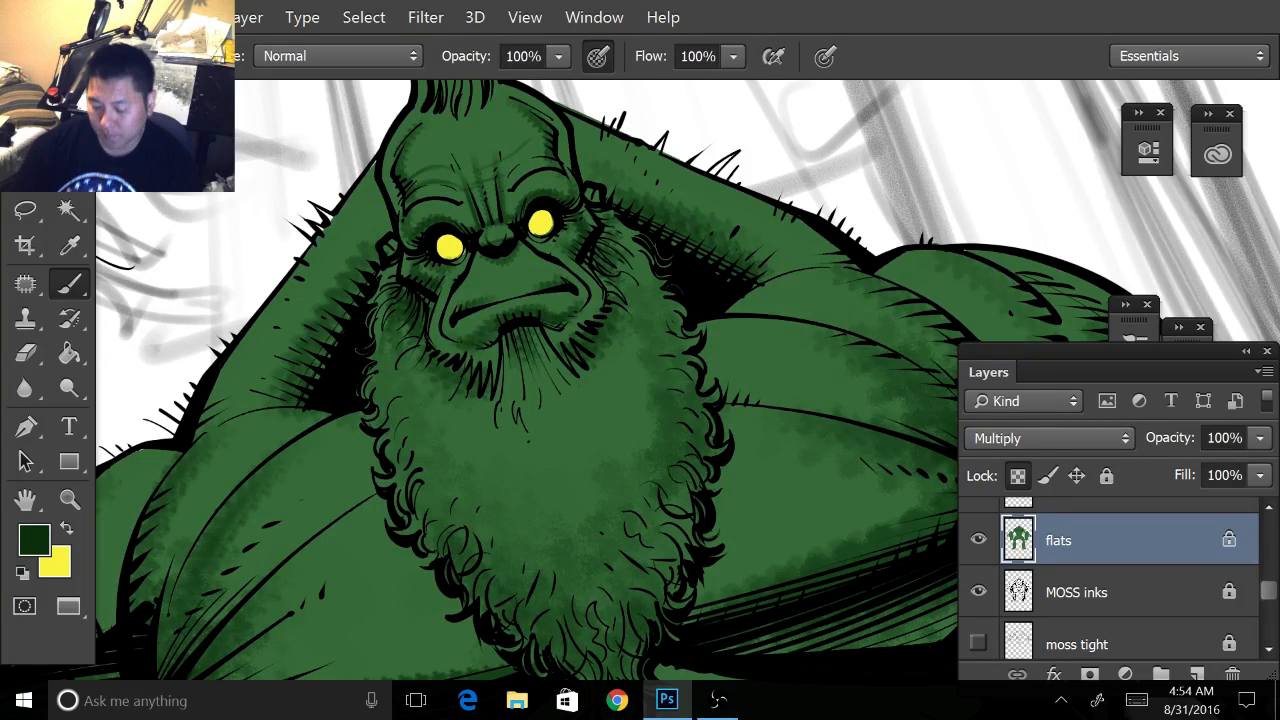
# - Deepen the dark green shading on the forehead and shade the curled tuft of hair along its ink lines
pyautogui.moveTo(412, 157); pyautogui.dragTo(422, 183)
pyautogui.moveTo(442, 113); pyautogui.dragTo(419, 149)
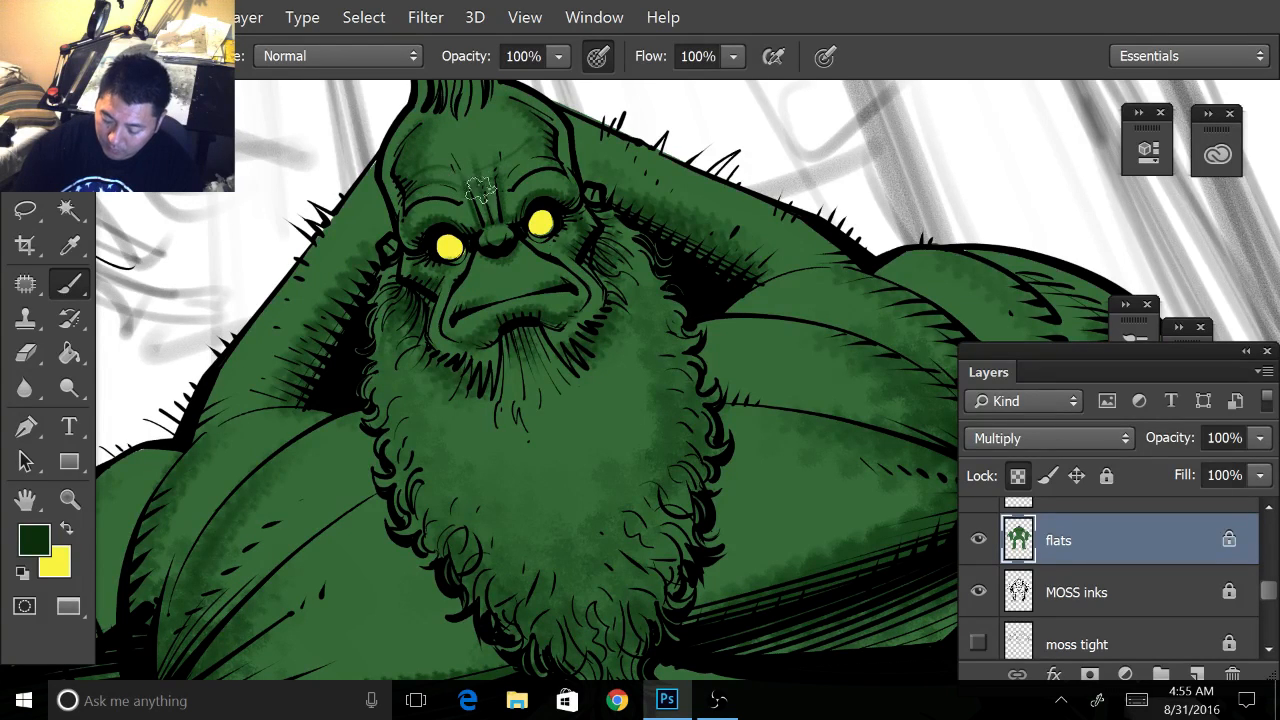
pyautogui.moveTo(460, 230); pyautogui.dragTo(485, 434)
pyautogui.moveTo(464, 314); pyautogui.dragTo(437, 253)
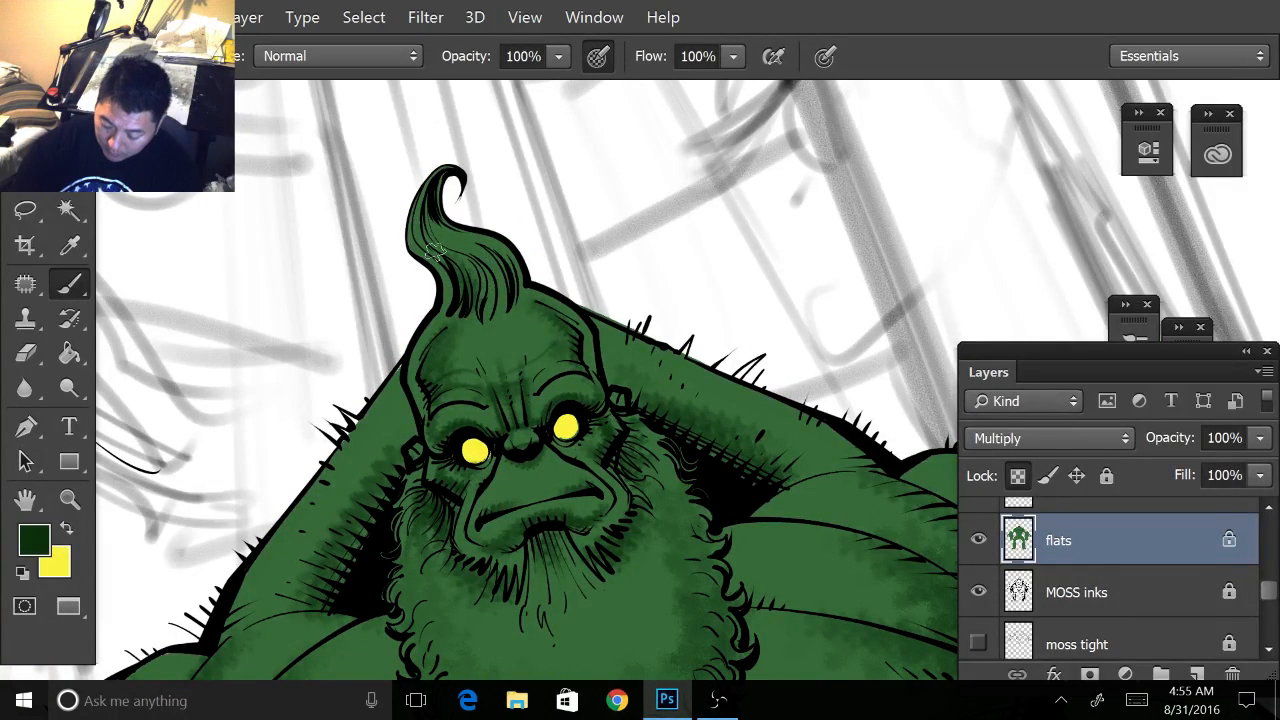
pyautogui.moveTo(494, 304)
pyautogui.mouseDown()
pyautogui.moveTo(496, 266)
pyautogui.moveTo(484, 302)
pyautogui.mouseUp()
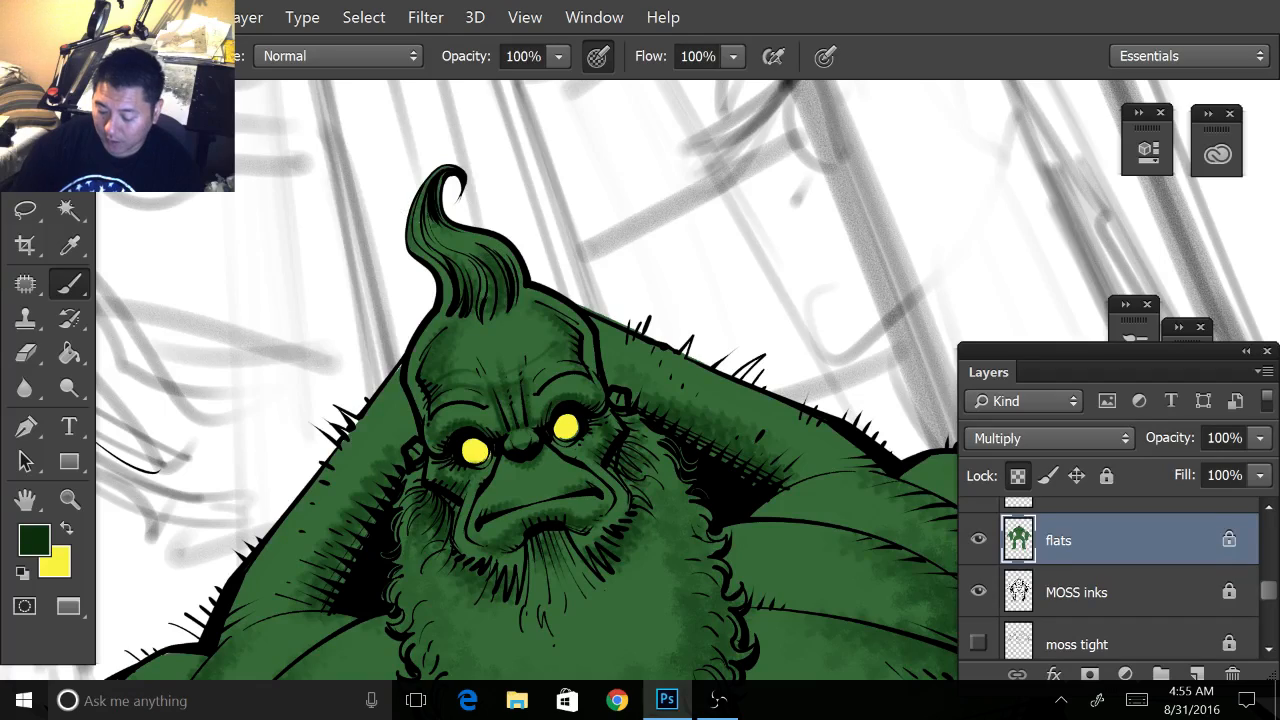
pyautogui.moveTo(492, 253); pyautogui.dragTo(487, 241)
# - Examine the shading on the head, beard and chest from wider and rotated views of the figure
pyautogui.scroll(-4, 560, 390)
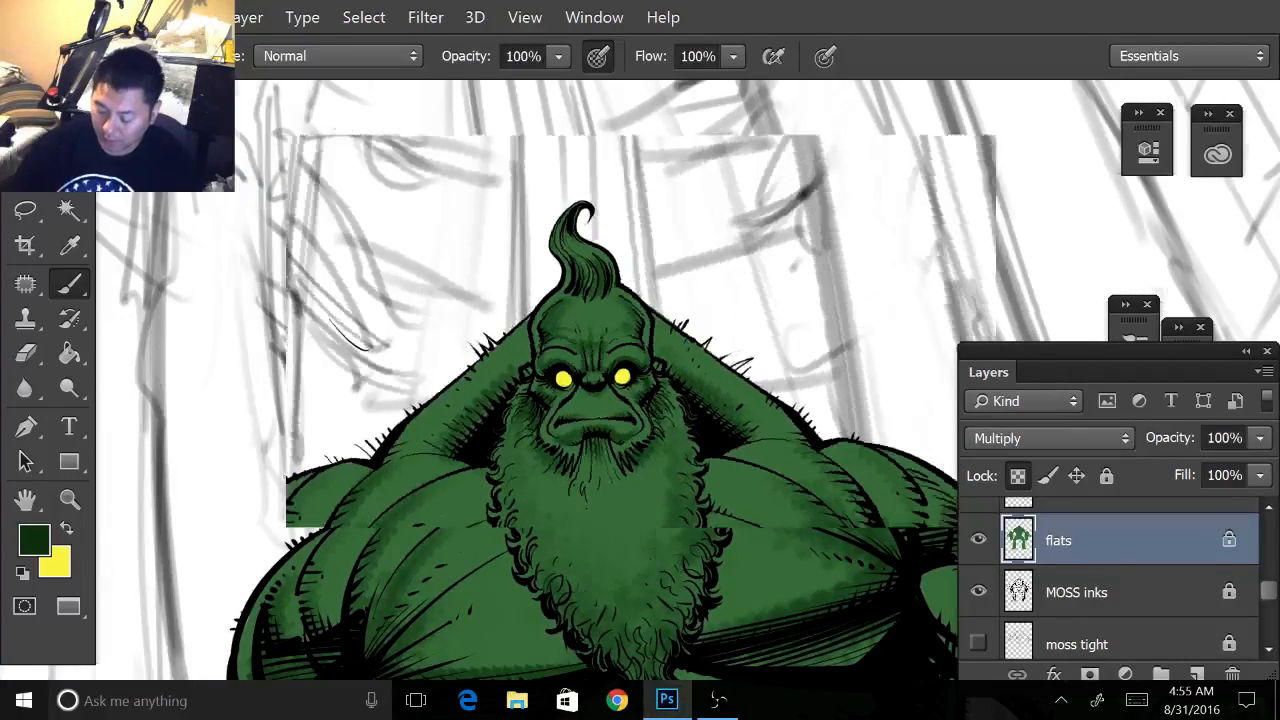
pyautogui.moveTo(593, 378)
pyautogui.mouseDown()
pyautogui.moveTo(600, 353)
pyautogui.moveTo(478, 336)
pyautogui.mouseUp()
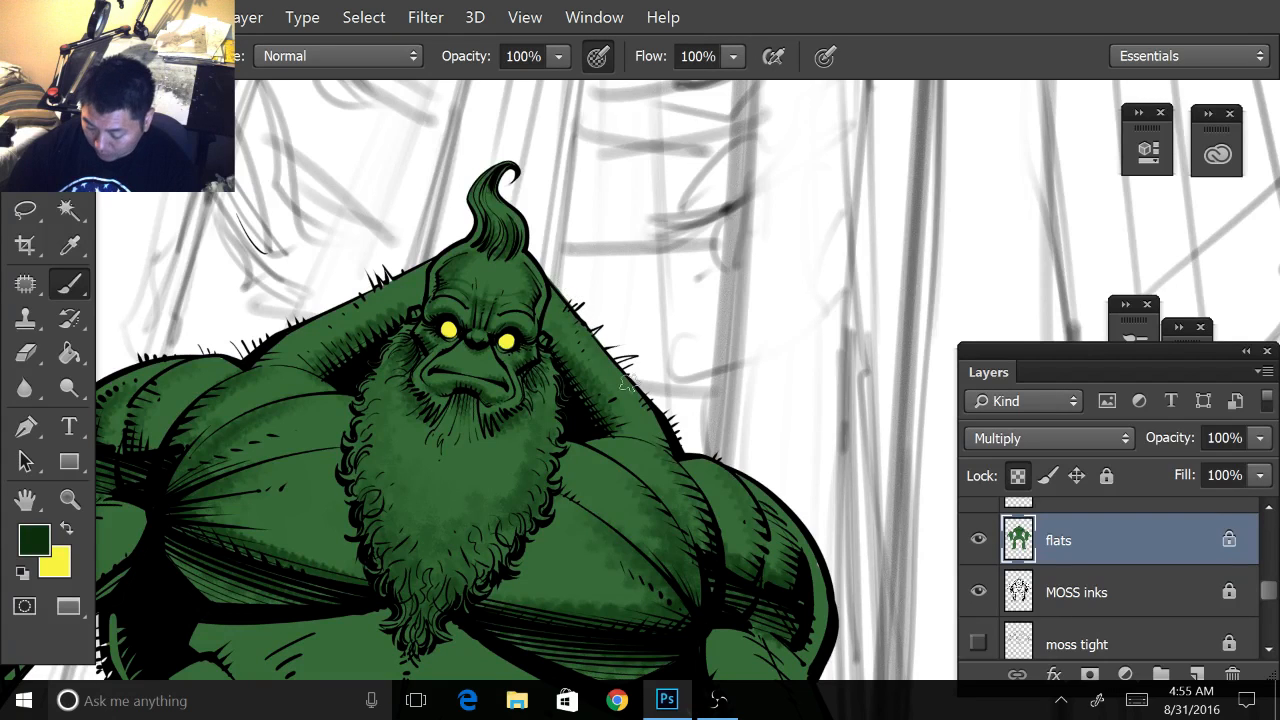
pyautogui.moveTo(478, 335)
pyautogui.mouseDown()
pyautogui.moveTo(471, 327)
pyautogui.moveTo(471, 394)
pyautogui.moveTo(496, 421)
pyautogui.mouseUp()
pyautogui.moveTo(322, 556)
pyautogui.mouseDown()
pyautogui.moveTo(362, 470)
pyautogui.moveTo(430, 378)
pyautogui.mouseUp()
pyautogui.moveTo(343, 525); pyautogui.dragTo(352, 515)
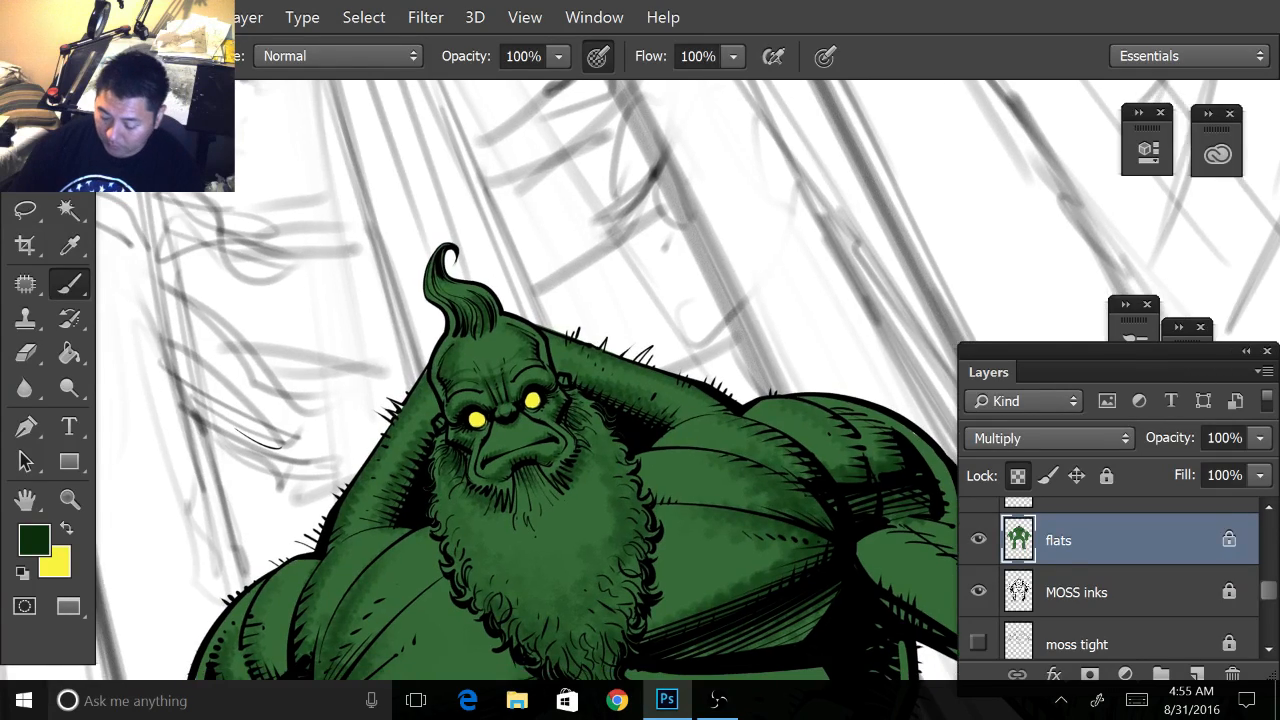
pyautogui.hotkey('ctrl', '-')
pyautogui.hotkey('ctrl', '-')
pyautogui.hotkey('ctrl', '+')
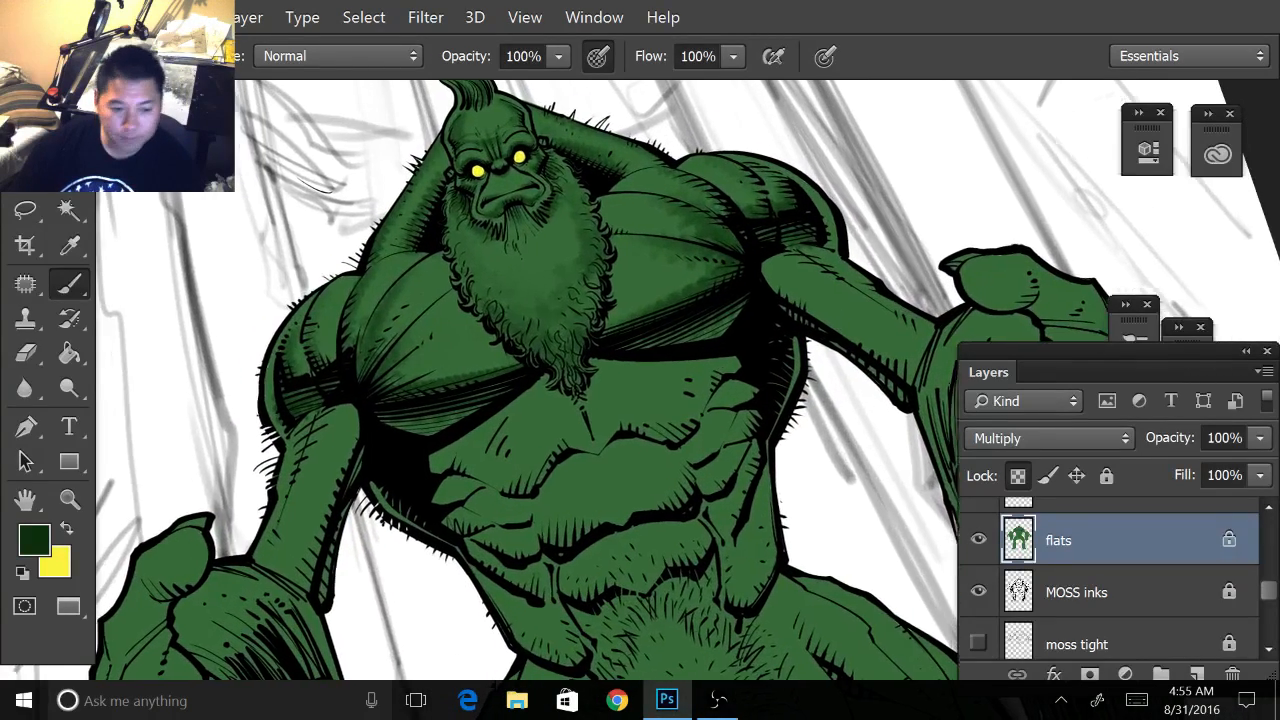
pyautogui.press('Escape')
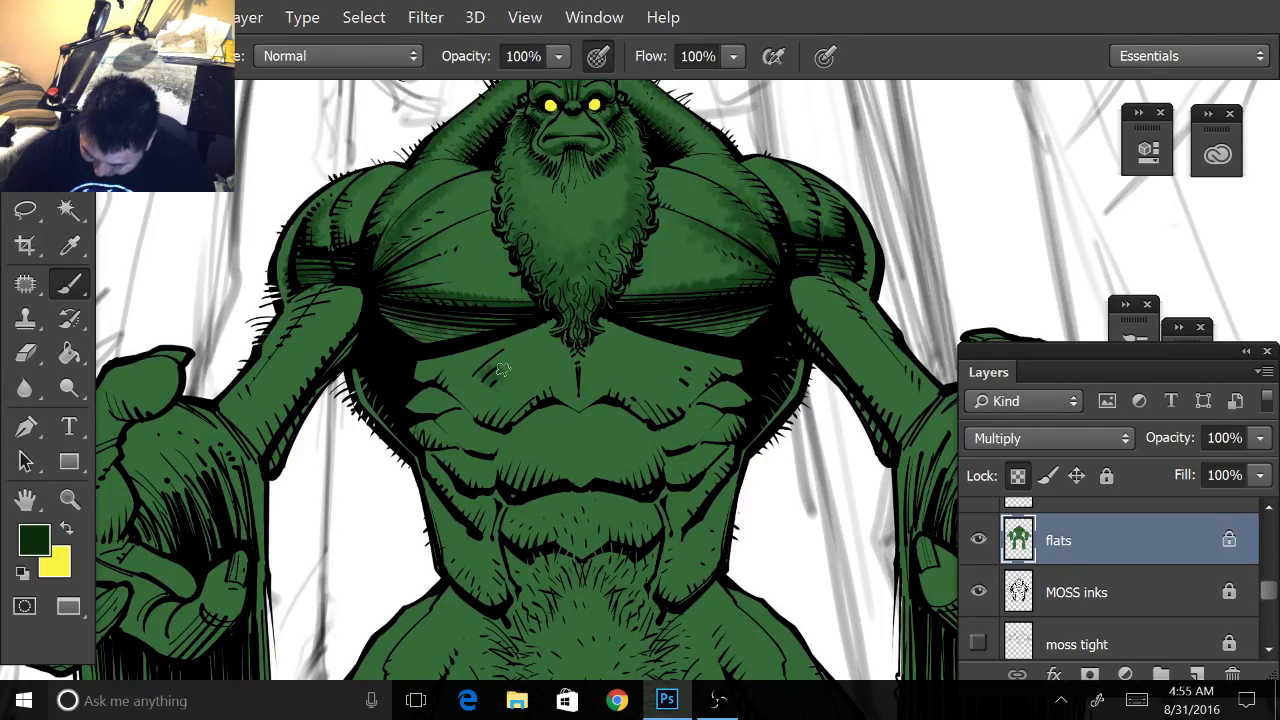
# - Shade the ribs, the area under the beard tip and the side abdominal muscles with dark green texture, rotating the canvas for the strokes
pyautogui.moveTo(424, 356)
pyautogui.mouseDown()
pyautogui.moveTo(490, 421)
pyautogui.moveTo(470, 385)
pyautogui.moveTo(445, 380)
pyautogui.moveTo(520, 414)
pyautogui.moveTo(461, 395)
pyautogui.moveTo(404, 399)
pyautogui.moveTo(434, 403)
pyautogui.moveTo(466, 445)
pyautogui.moveTo(416, 425)
pyautogui.moveTo(471, 488)
pyautogui.moveTo(489, 486)
pyautogui.moveTo(423, 453)
pyautogui.moveTo(478, 524)
pyautogui.mouseUp()
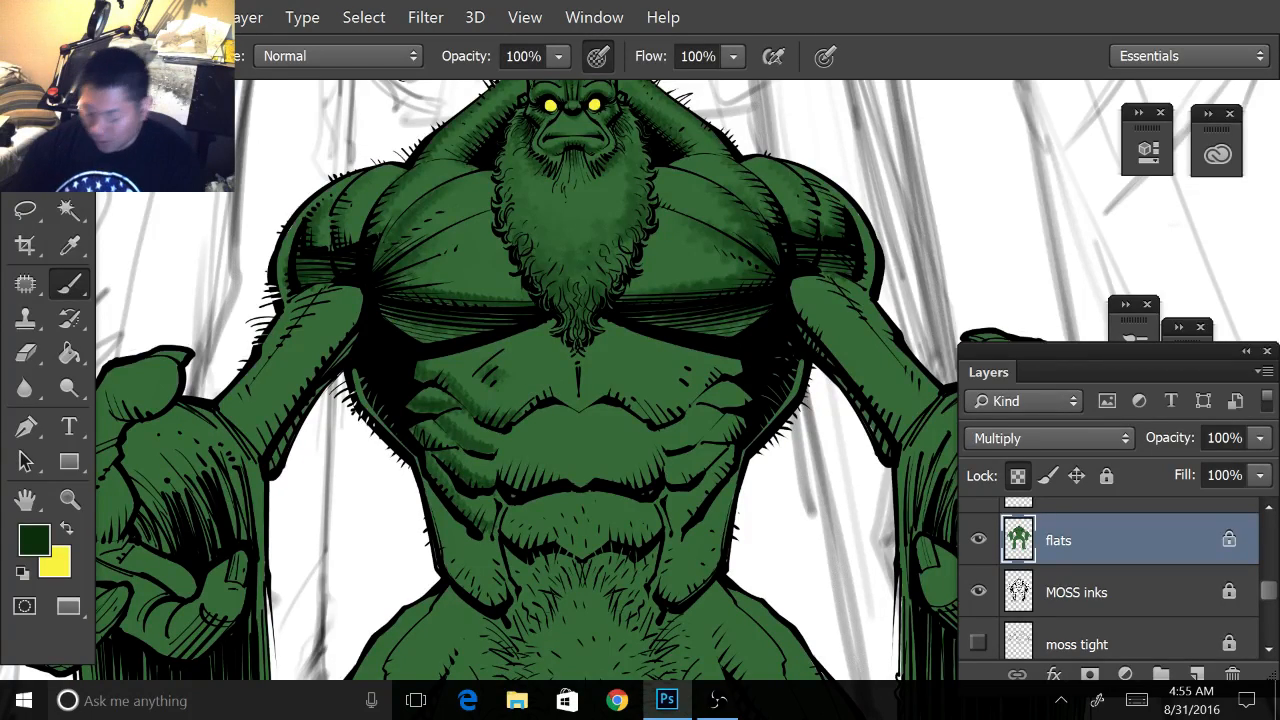
pyautogui.press('r')
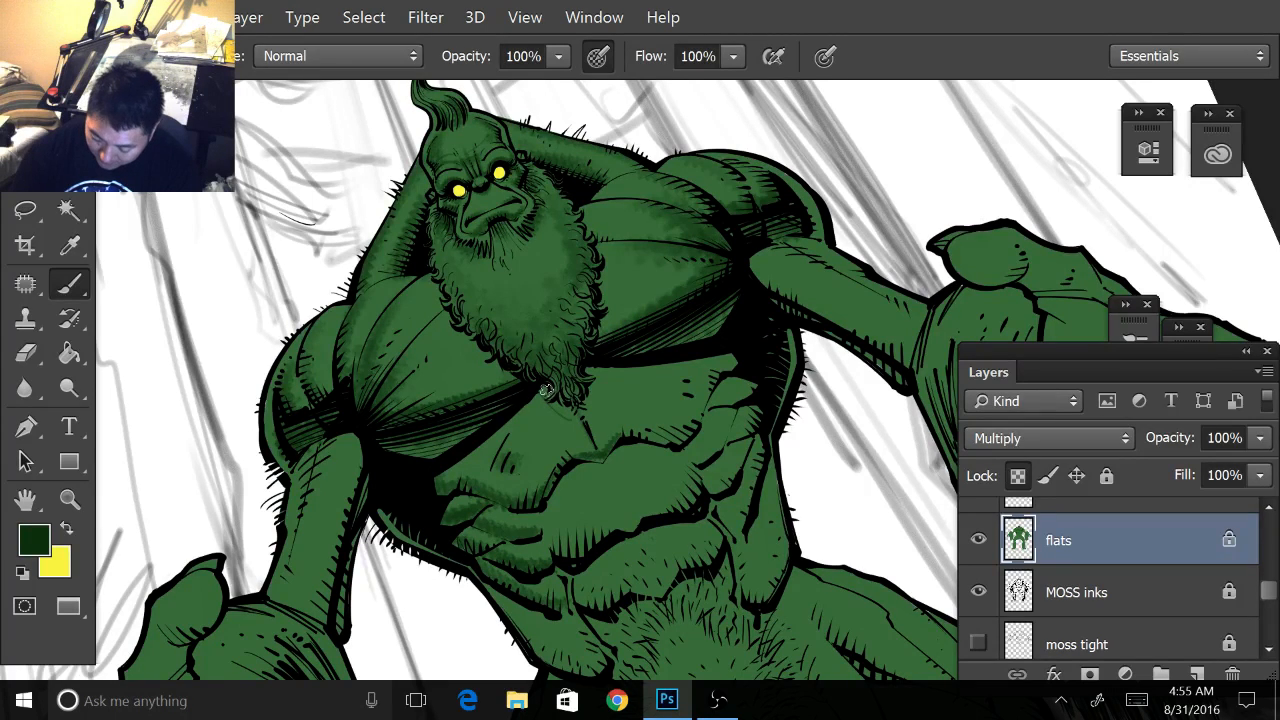
pyautogui.moveTo(546, 391)
pyautogui.mouseDown()
pyautogui.moveTo(576, 418)
pyautogui.moveTo(589, 364)
pyautogui.moveTo(592, 431)
pyautogui.mouseUp()
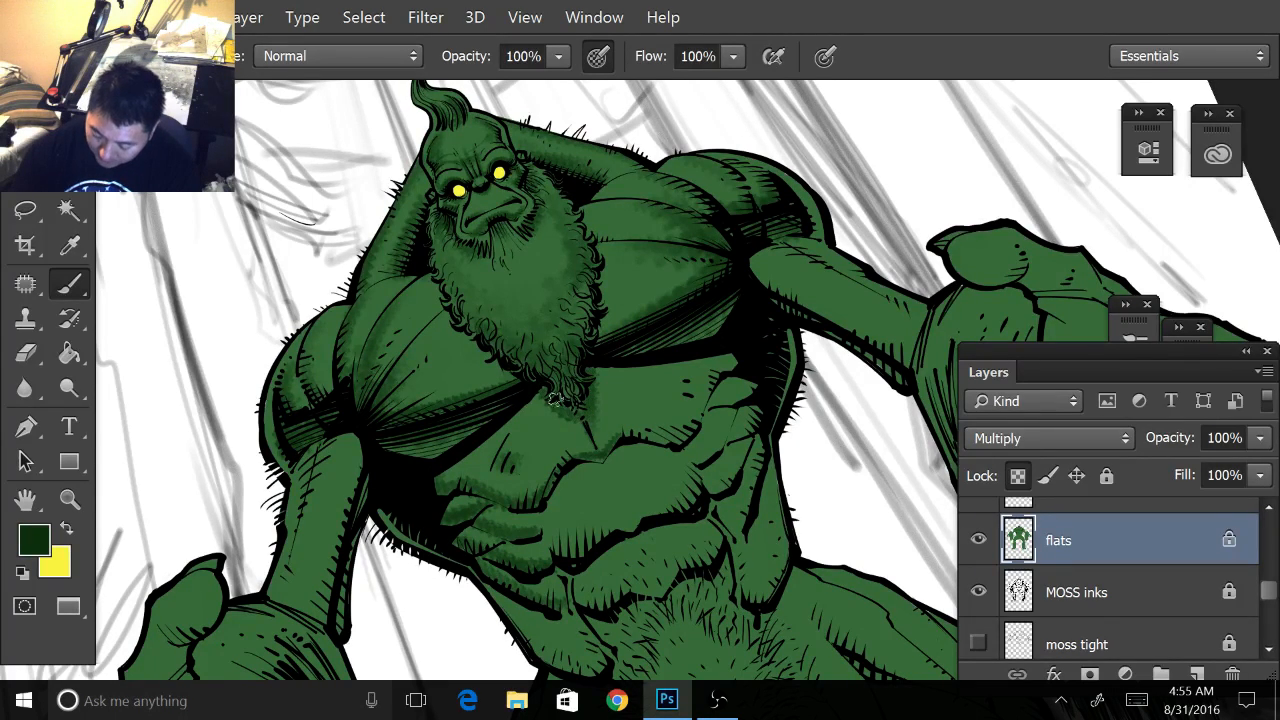
pyautogui.moveTo(608, 447); pyautogui.dragTo(675, 425)
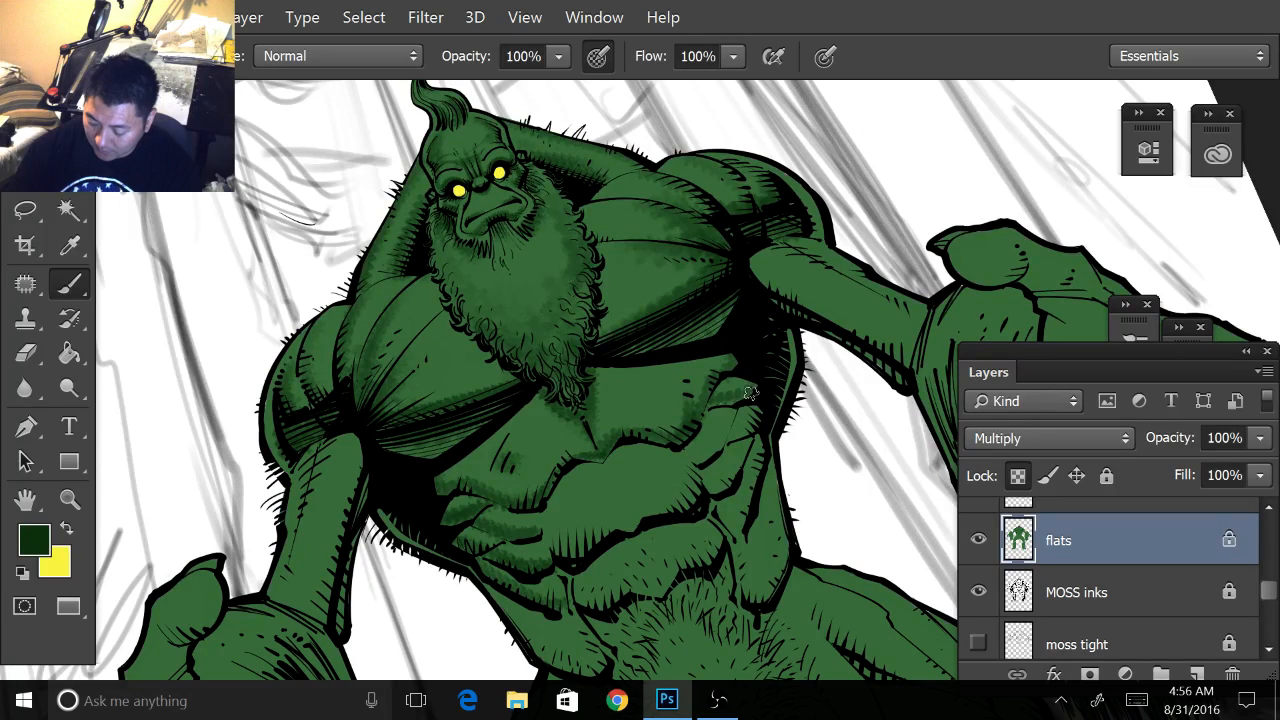
pyautogui.moveTo(719, 400); pyautogui.dragTo(751, 387)
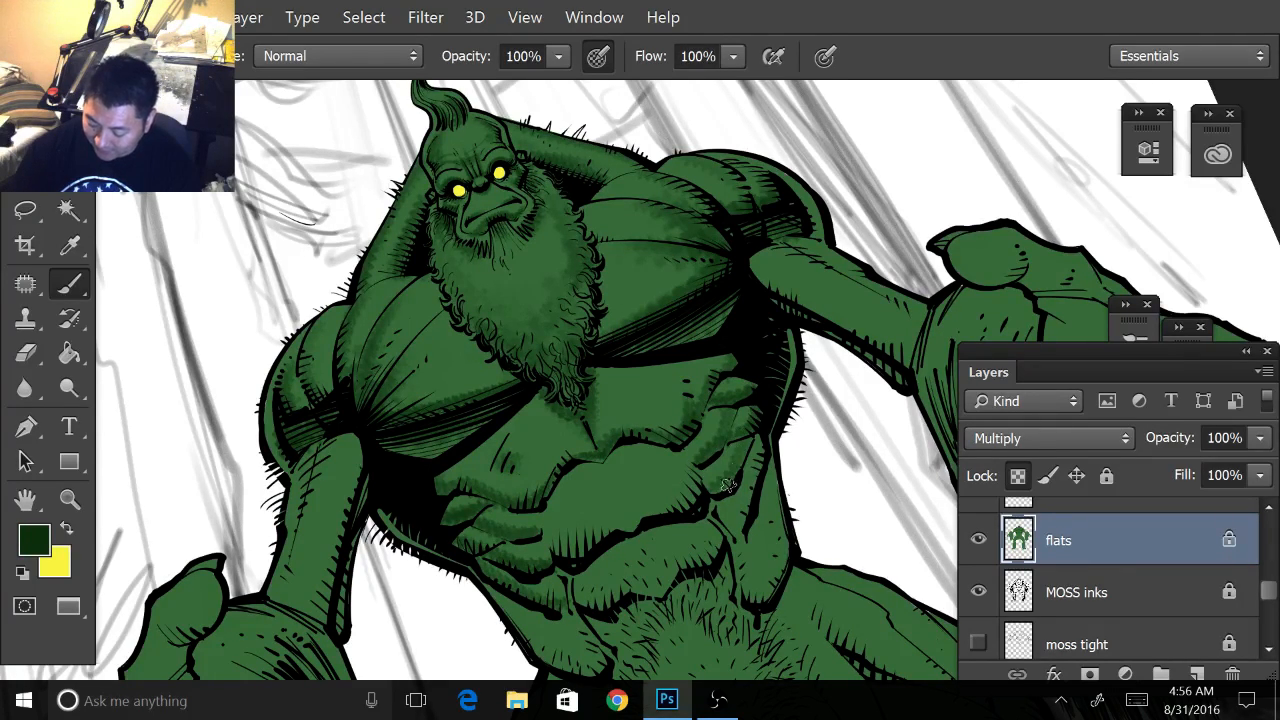
pyautogui.moveTo(729, 530)
pyautogui.mouseDown()
pyautogui.moveTo(760, 449)
pyautogui.moveTo(731, 528)
pyautogui.mouseUp()
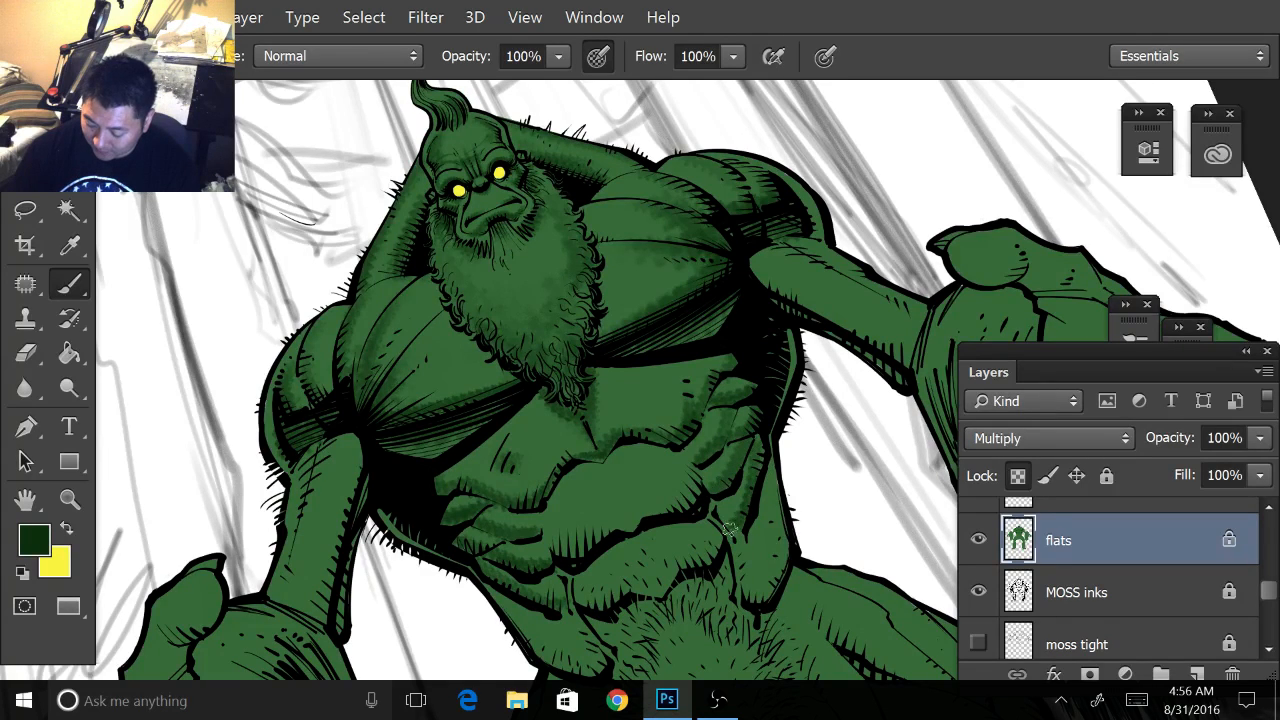
pyautogui.moveTo(768, 468)
pyautogui.mouseDown()
pyautogui.moveTo(780, 580)
pyautogui.moveTo(762, 604)
pyautogui.moveTo(733, 529)
pyautogui.moveTo(764, 605)
pyautogui.moveTo(778, 568)
pyautogui.moveTo(770, 590)
pyautogui.mouseUp()
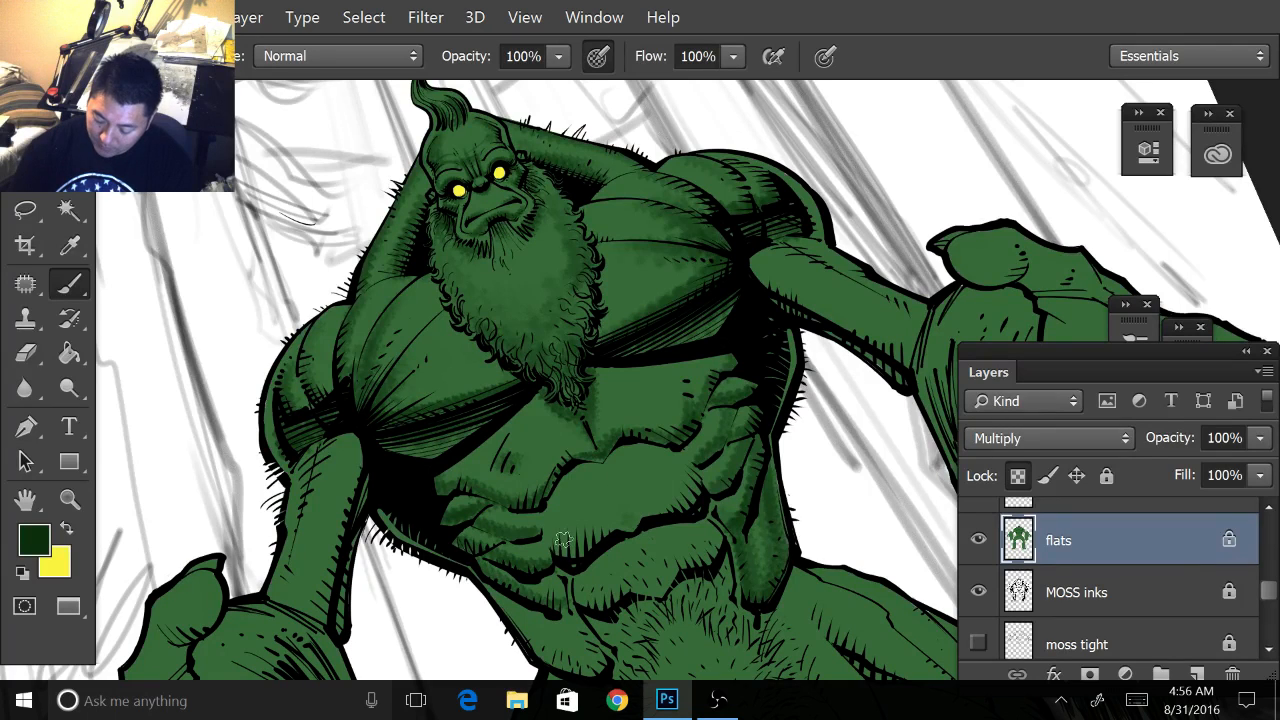
# - Shade the central abdominal muscles, the viewer's-left waist and the top of the pelvic fur with dark green texture
pyautogui.moveTo(570, 563)
pyautogui.mouseDown()
pyautogui.moveTo(556, 527)
pyautogui.moveTo(598, 540)
pyautogui.moveTo(676, 505)
pyautogui.moveTo(675, 461)
pyautogui.moveTo(683, 506)
pyautogui.moveTo(602, 531)
pyautogui.mouseUp()
pyautogui.moveTo(586, 585)
pyautogui.mouseDown()
pyautogui.moveTo(584, 603)
pyautogui.moveTo(662, 586)
pyautogui.moveTo(700, 558)
pyautogui.moveTo(697, 517)
pyautogui.moveTo(715, 546)
pyautogui.moveTo(676, 565)
pyautogui.moveTo(676, 585)
pyautogui.moveTo(605, 603)
pyautogui.moveTo(586, 578)
pyautogui.moveTo(624, 449)
pyautogui.mouseUp()
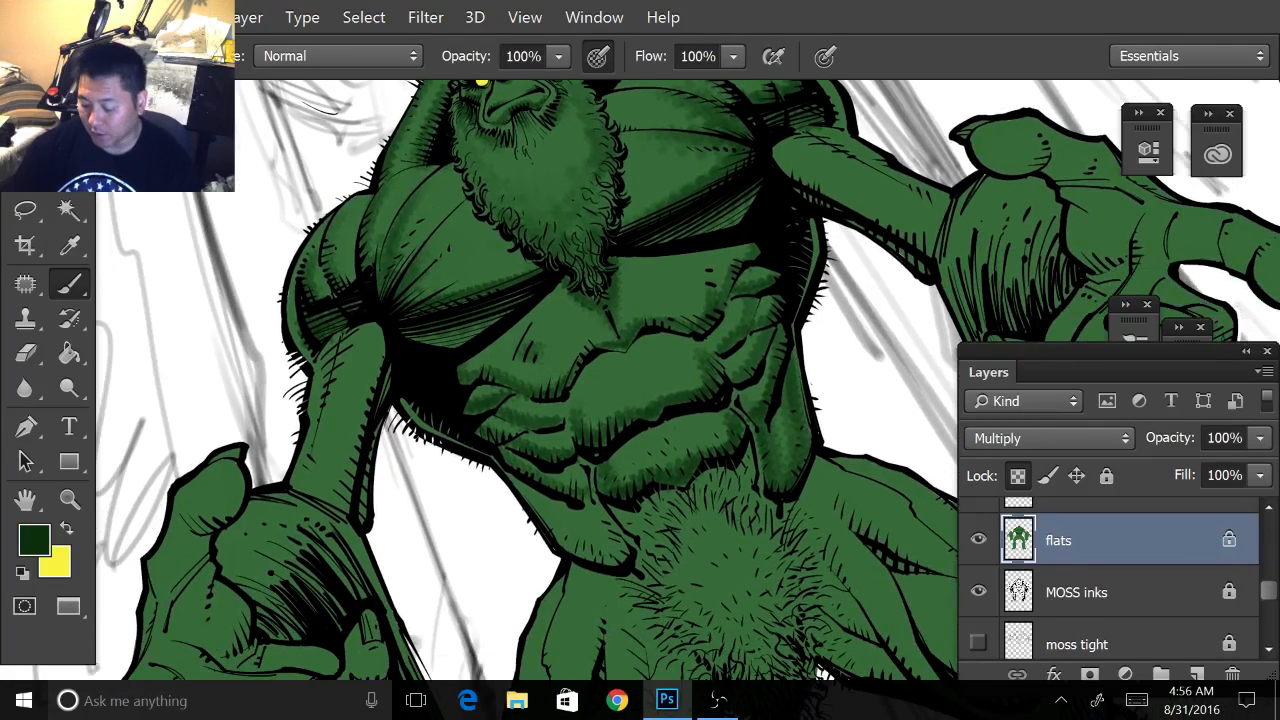
pyautogui.moveTo(625, 350)
pyautogui.mouseDown()
pyautogui.moveTo(642, 345)
pyautogui.moveTo(660, 298)
pyautogui.mouseUp()
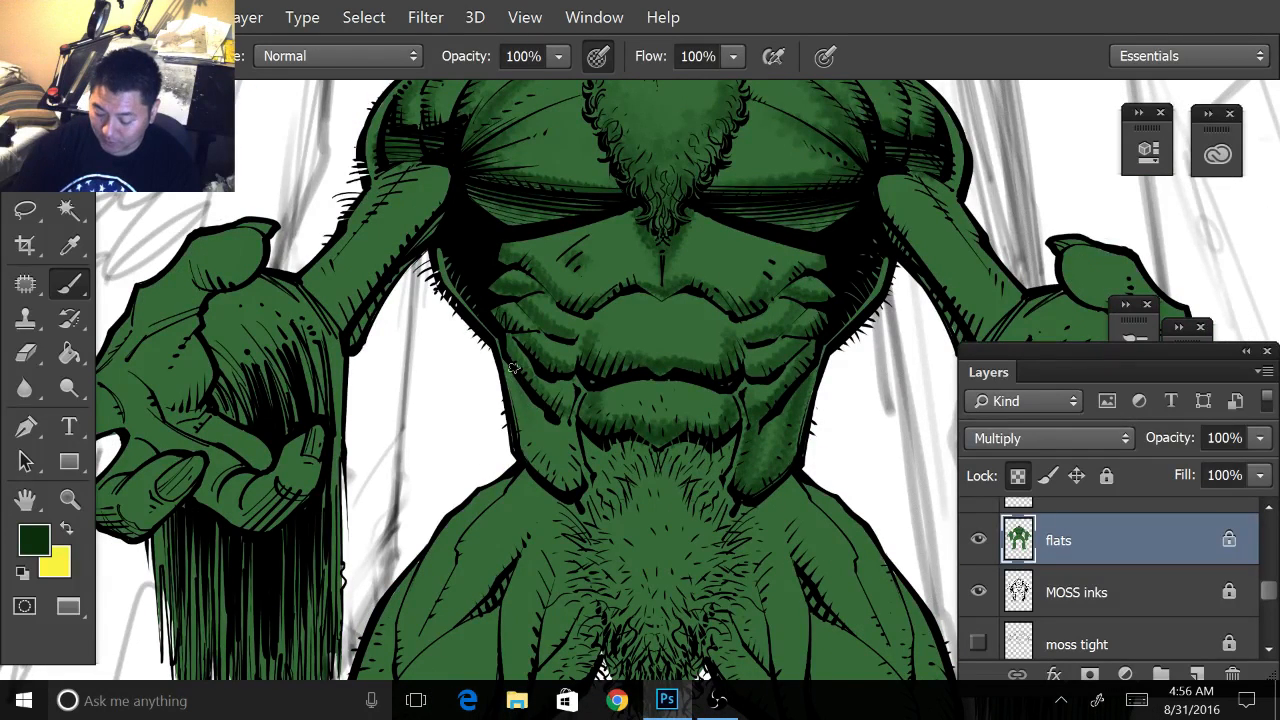
pyautogui.moveTo(513, 368)
pyautogui.mouseDown()
pyautogui.moveTo(535, 455)
pyautogui.moveTo(570, 491)
pyautogui.mouseUp()
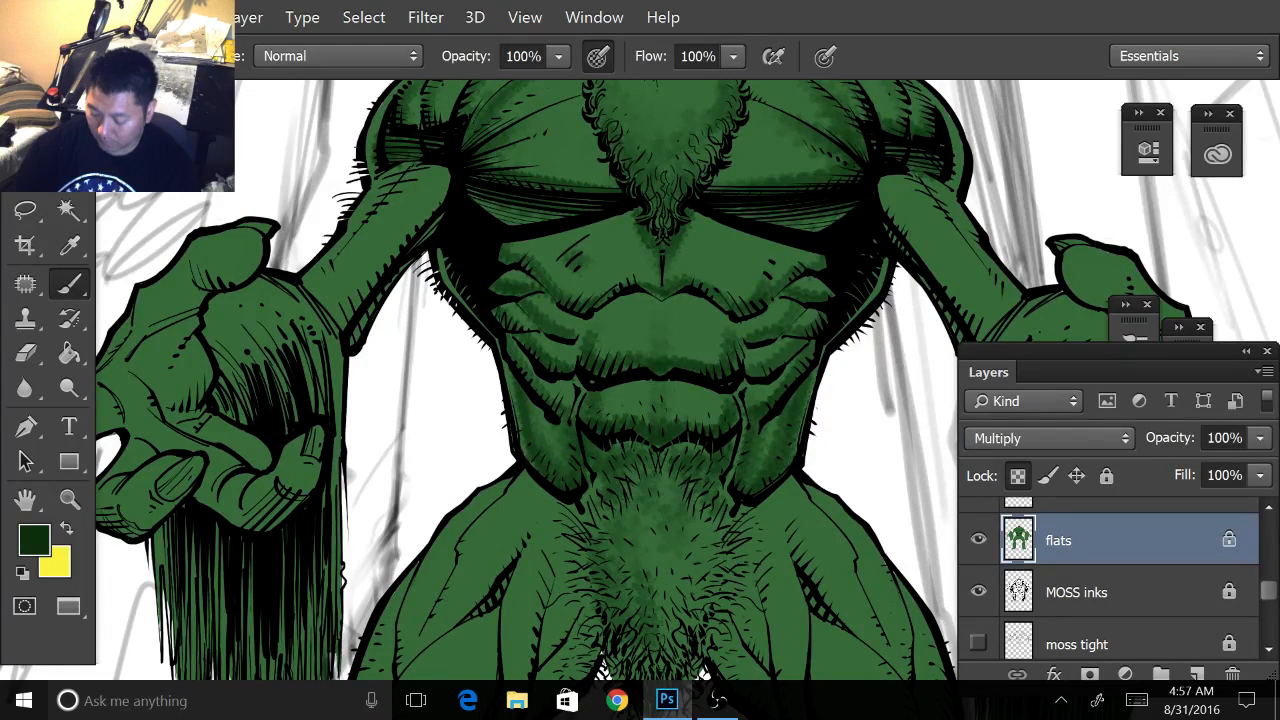
# - Shade the lower part and edges of the pelvic fur and the adjoining inner thigh with dark green texture
pyautogui.scroll(-1, 708, 555)
pyautogui.scroll(-5, 700, 540)
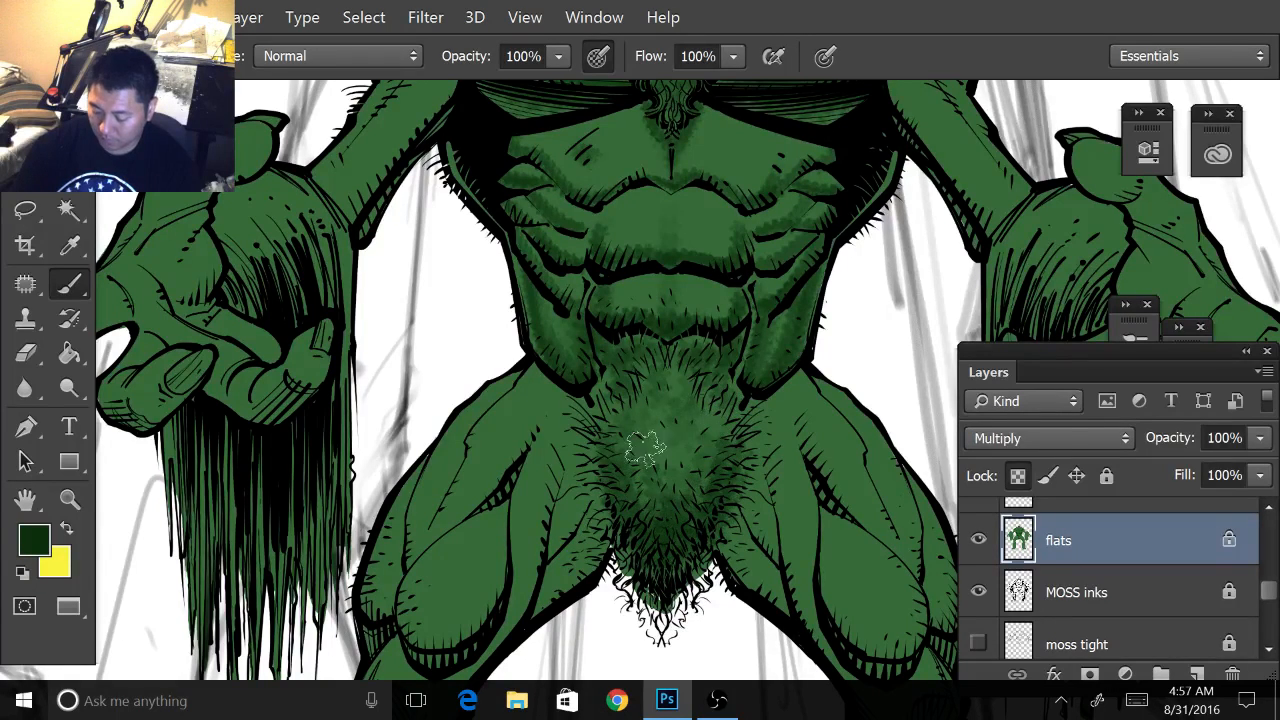
pyautogui.moveTo(660, 500)
pyautogui.mouseDown()
pyautogui.moveTo(744, 592)
pyautogui.moveTo(573, 442)
pyautogui.mouseUp()
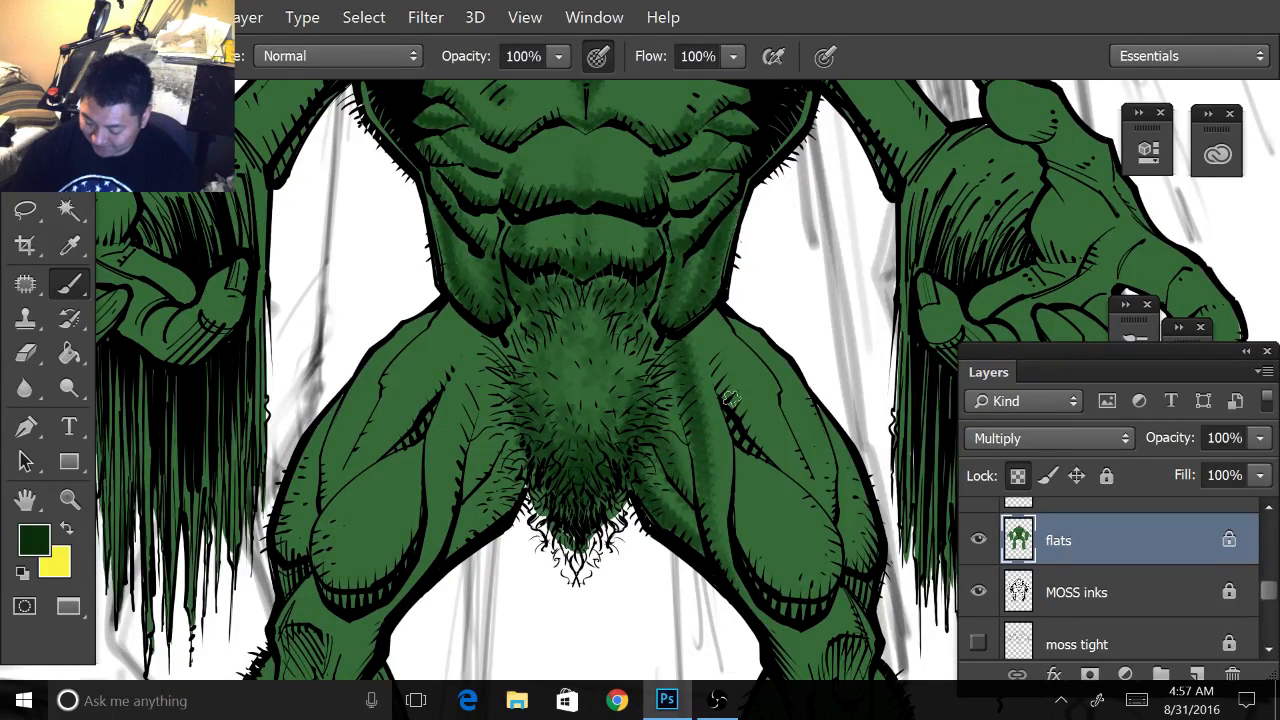
# - Shade the upper and outer muscles of the viewer's-right thigh with dark green texture along the ink lines
pyautogui.moveTo(726, 411)
pyautogui.mouseDown()
pyautogui.moveTo(705, 322)
pyautogui.moveTo(748, 414)
pyautogui.mouseUp()
pyautogui.moveTo(710, 342); pyautogui.dragTo(767, 452)
pyautogui.moveTo(729, 376); pyautogui.dragTo(801, 482)
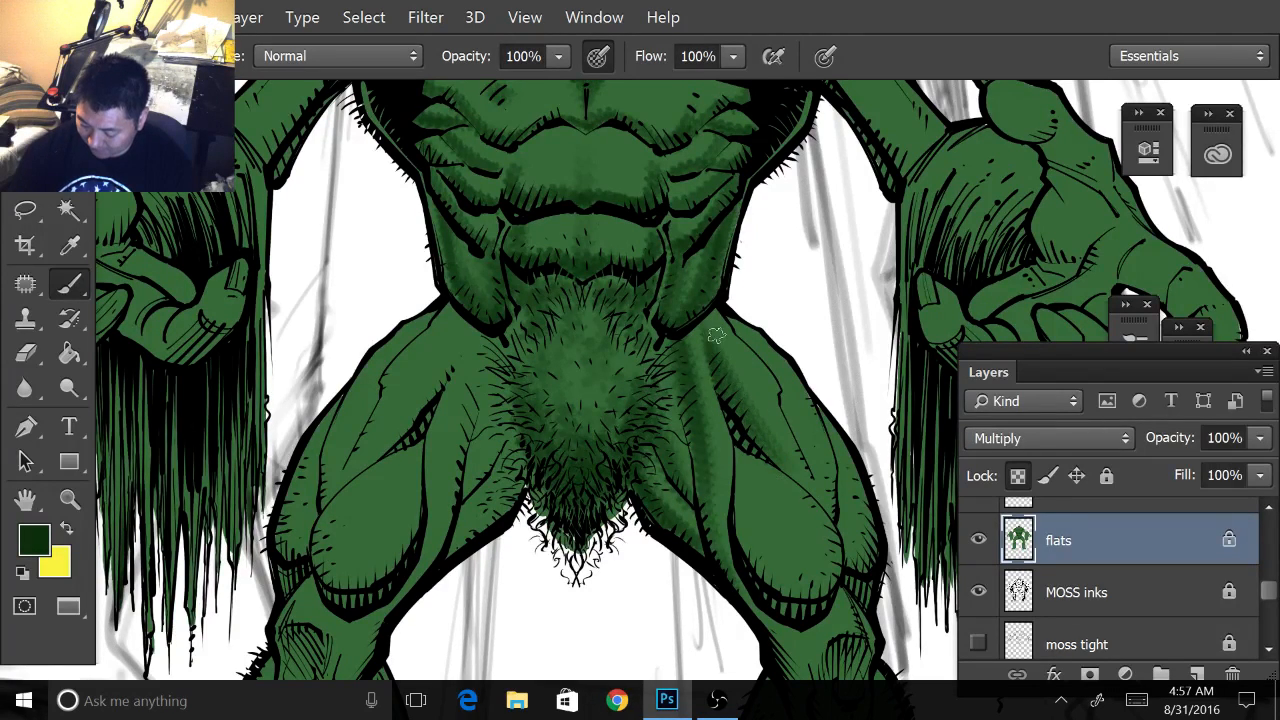
pyautogui.moveTo(716, 335)
pyautogui.mouseDown()
pyautogui.moveTo(811, 499)
pyautogui.moveTo(794, 479)
pyautogui.mouseUp()
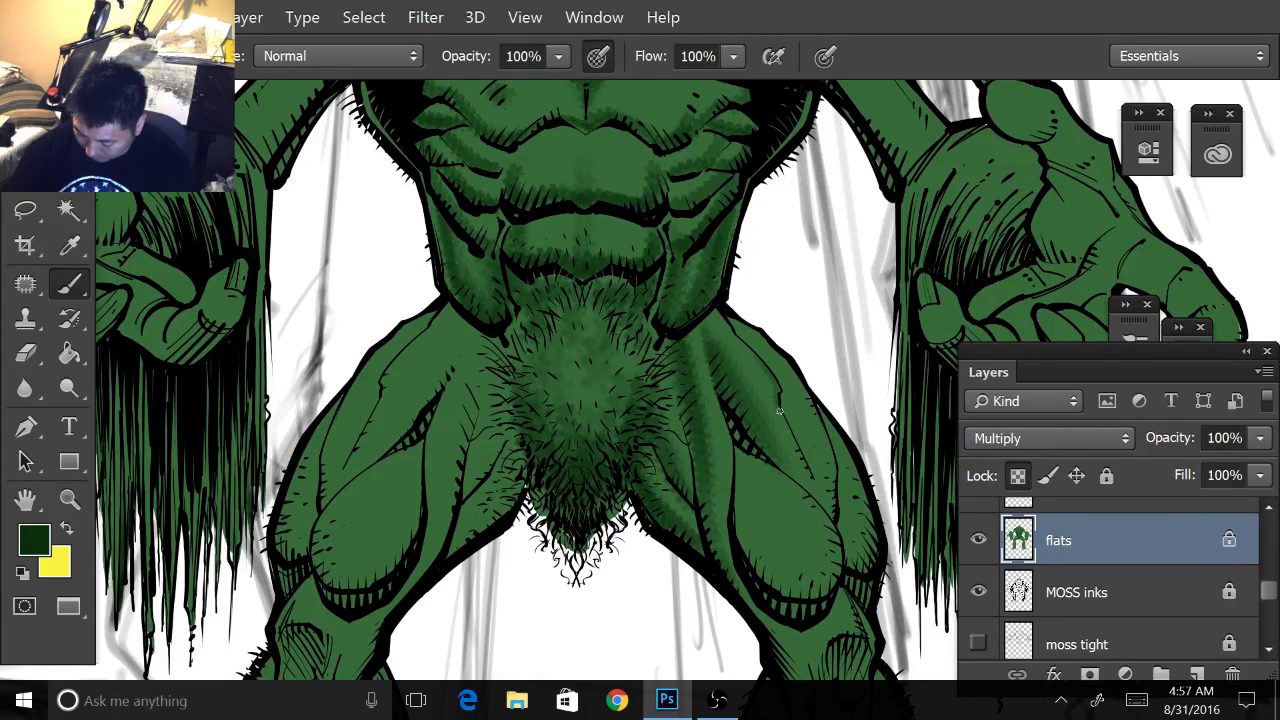
pyautogui.moveTo(779, 411); pyautogui.dragTo(805, 470)
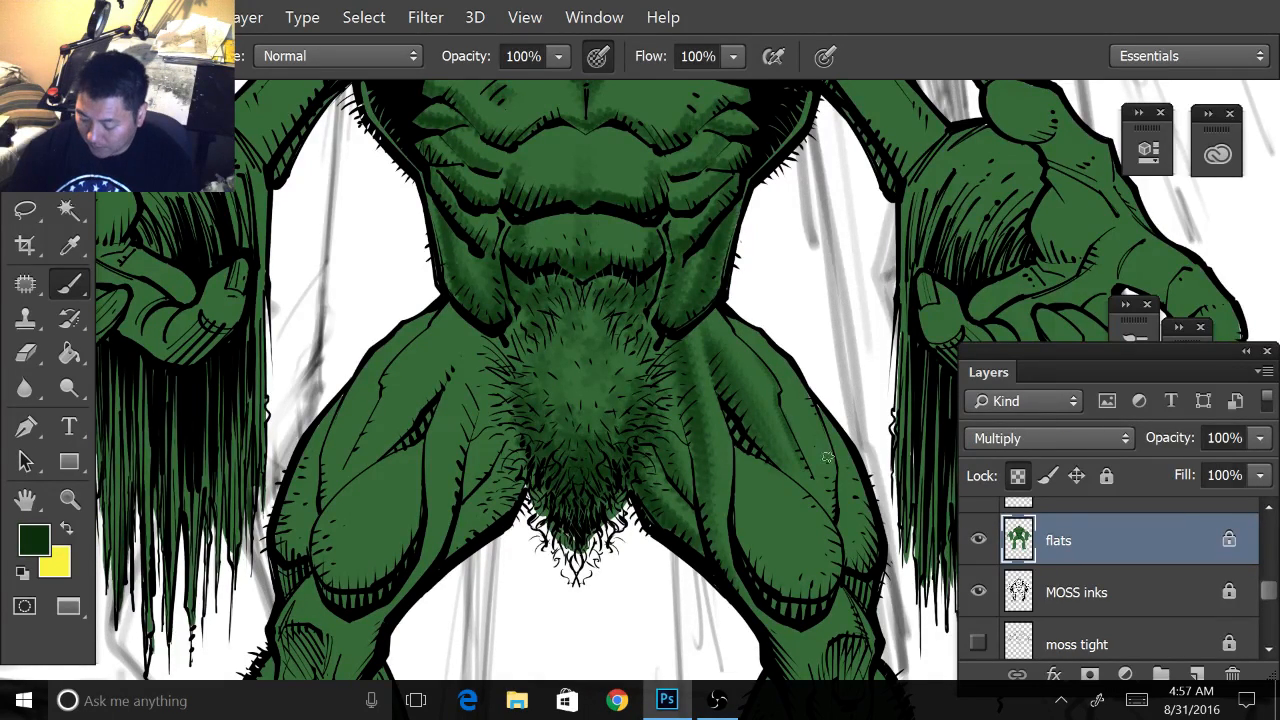
pyautogui.moveTo(807, 402); pyautogui.dragTo(838, 522)
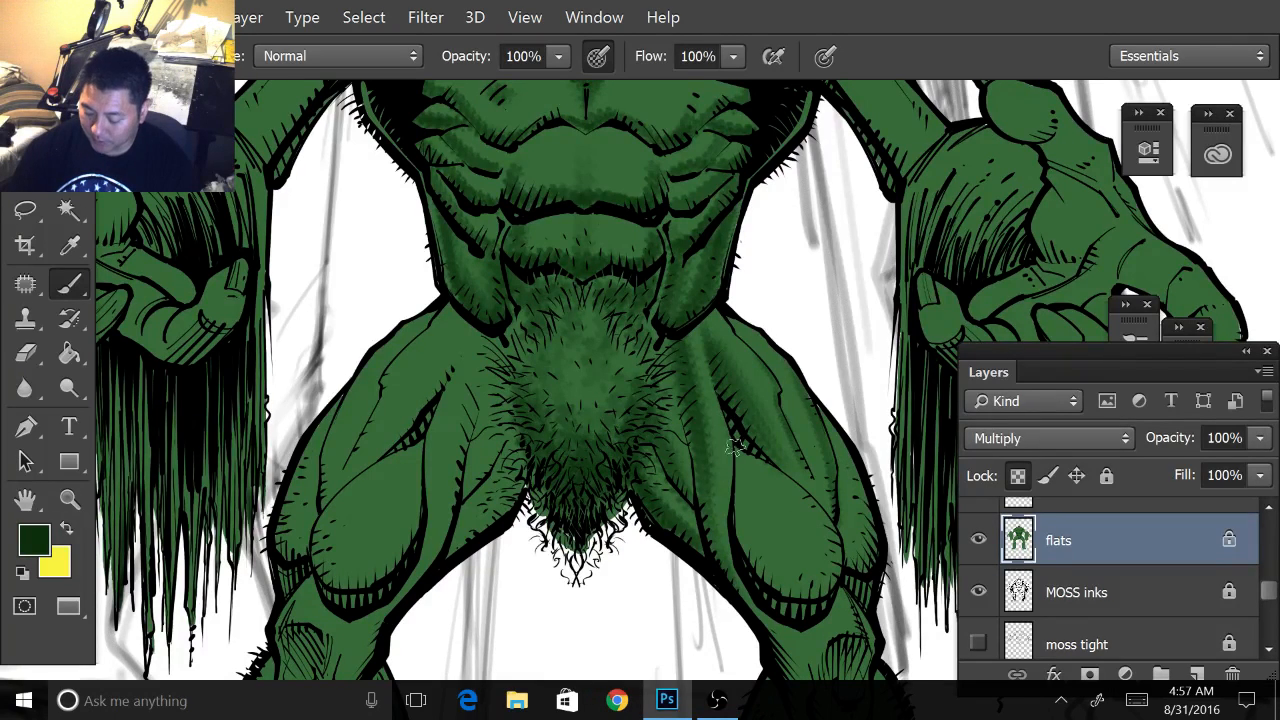
# - Shade the bulging lower muscle and outer edge of the viewer's-right thigh down to the knee, using a smaller brush
pyautogui.moveTo(748, 540)
pyautogui.mouseDown()
pyautogui.moveTo(805, 599)
pyautogui.moveTo(840, 571)
pyautogui.moveTo(753, 524)
pyautogui.moveTo(754, 500)
pyautogui.moveTo(758, 541)
pyautogui.moveTo(747, 465)
pyautogui.mouseUp()
pyautogui.press('[')
pyautogui.press('[')
pyautogui.press('[')
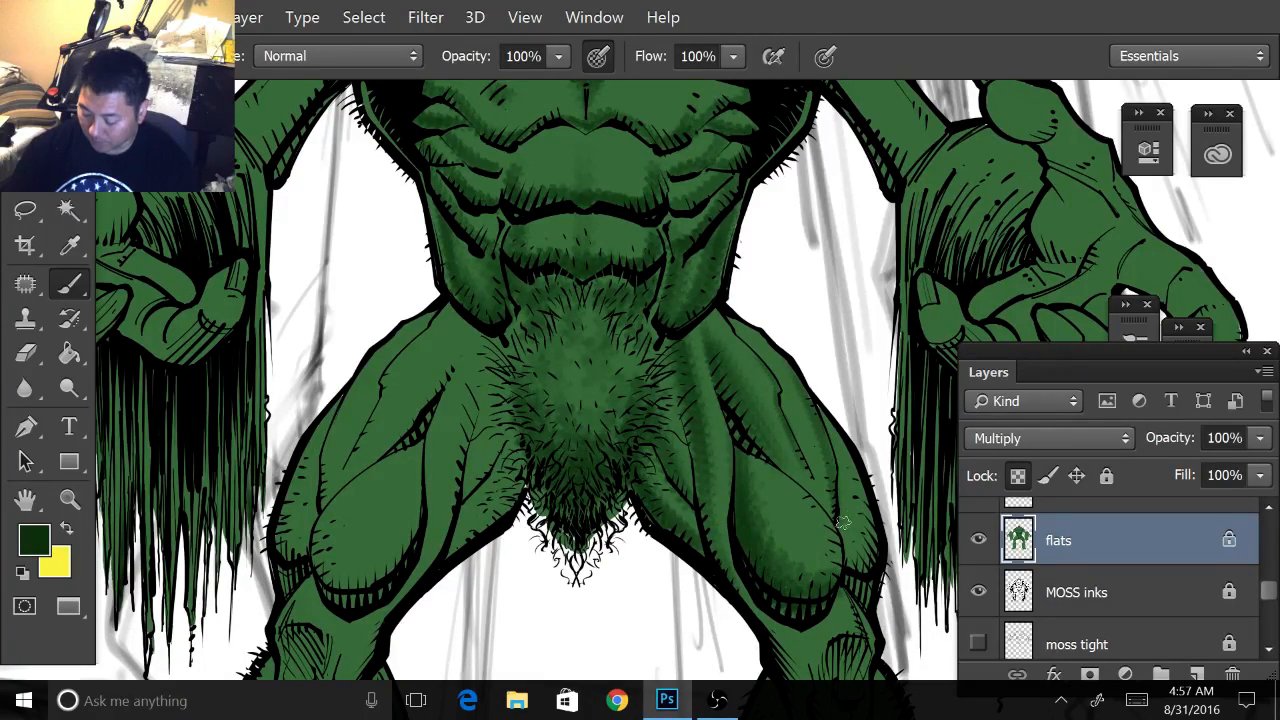
pyautogui.moveTo(843, 524)
pyautogui.mouseDown()
pyautogui.moveTo(853, 567)
pyautogui.moveTo(880, 568)
pyautogui.moveTo(870, 506)
pyautogui.mouseUp()
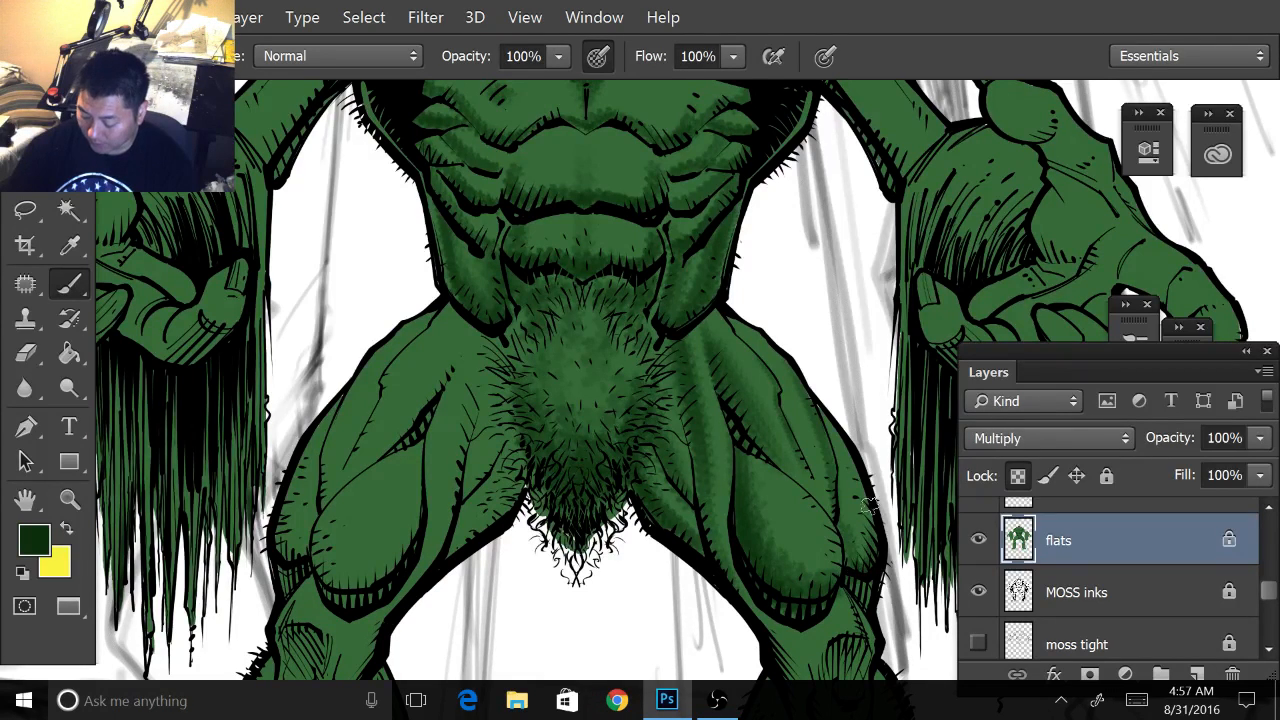
pyautogui.moveTo(863, 567); pyautogui.dragTo(870, 510)
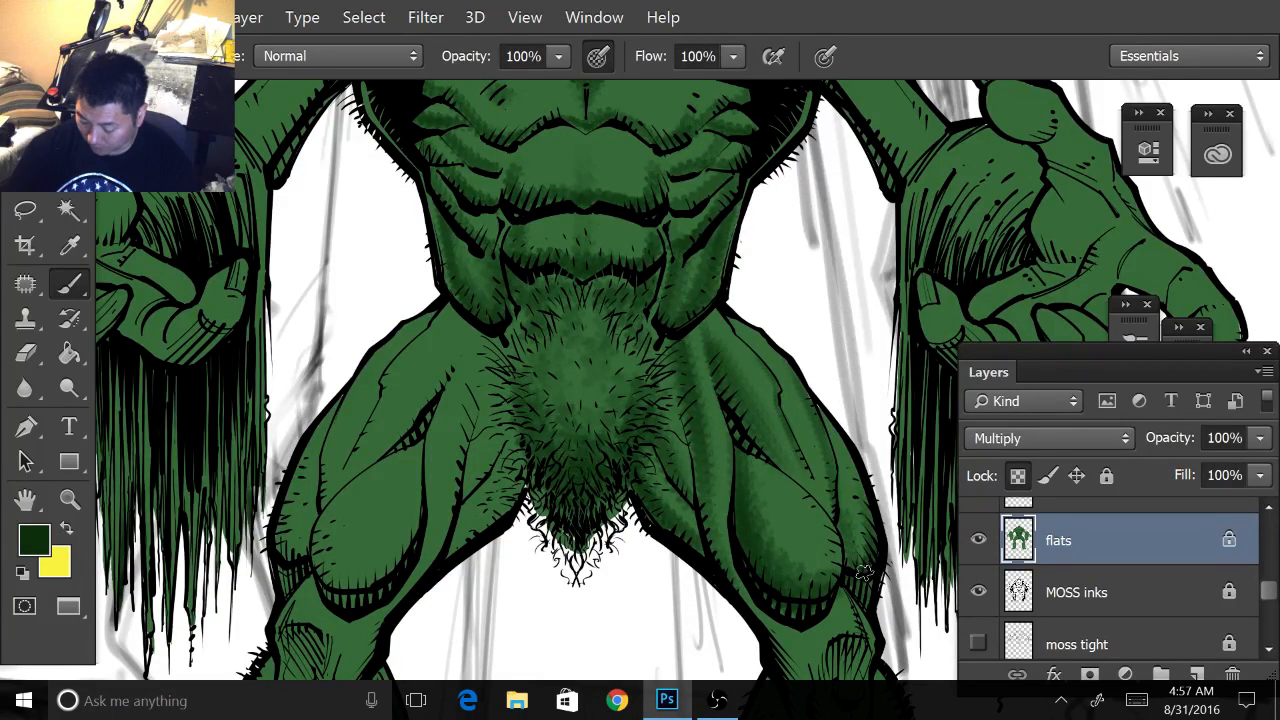
pyautogui.moveTo(847, 590); pyautogui.dragTo(861, 644)
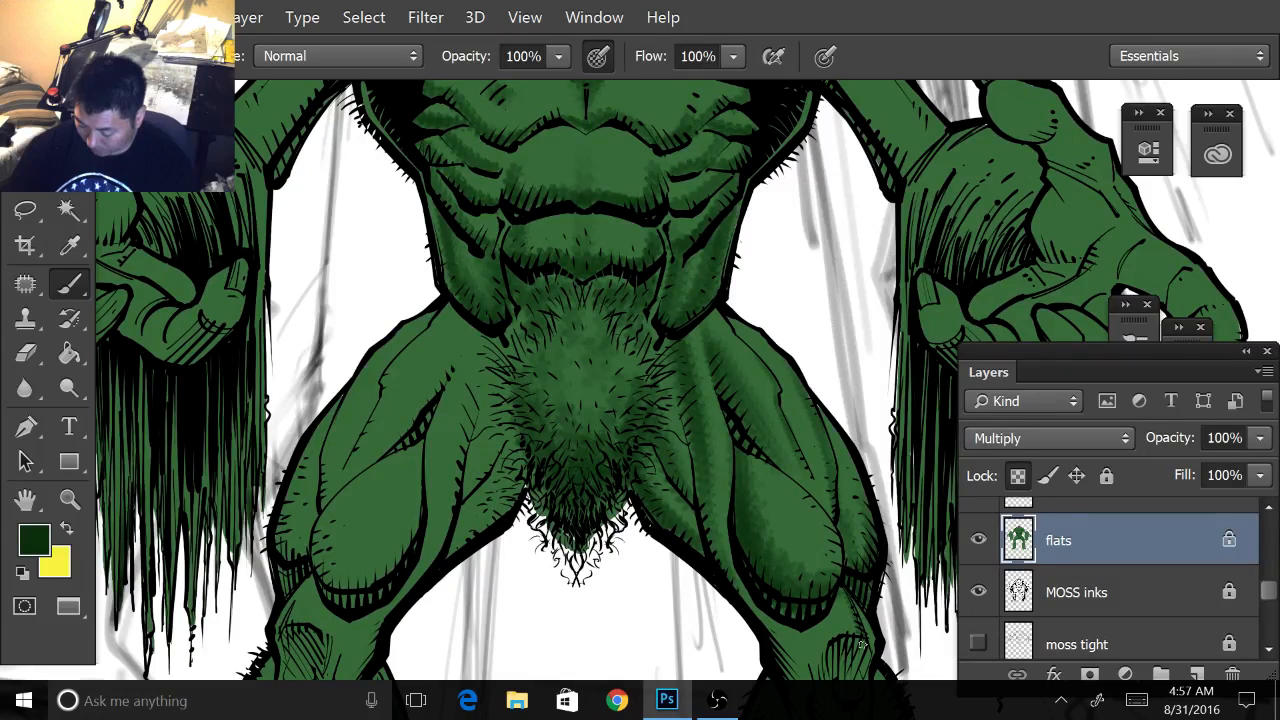
# - Shade the viewer's-right kneecap and the top outer part of the shin moss below it with dark green texture
pyautogui.moveTo(614, 549); pyautogui.dragTo(552, 394)
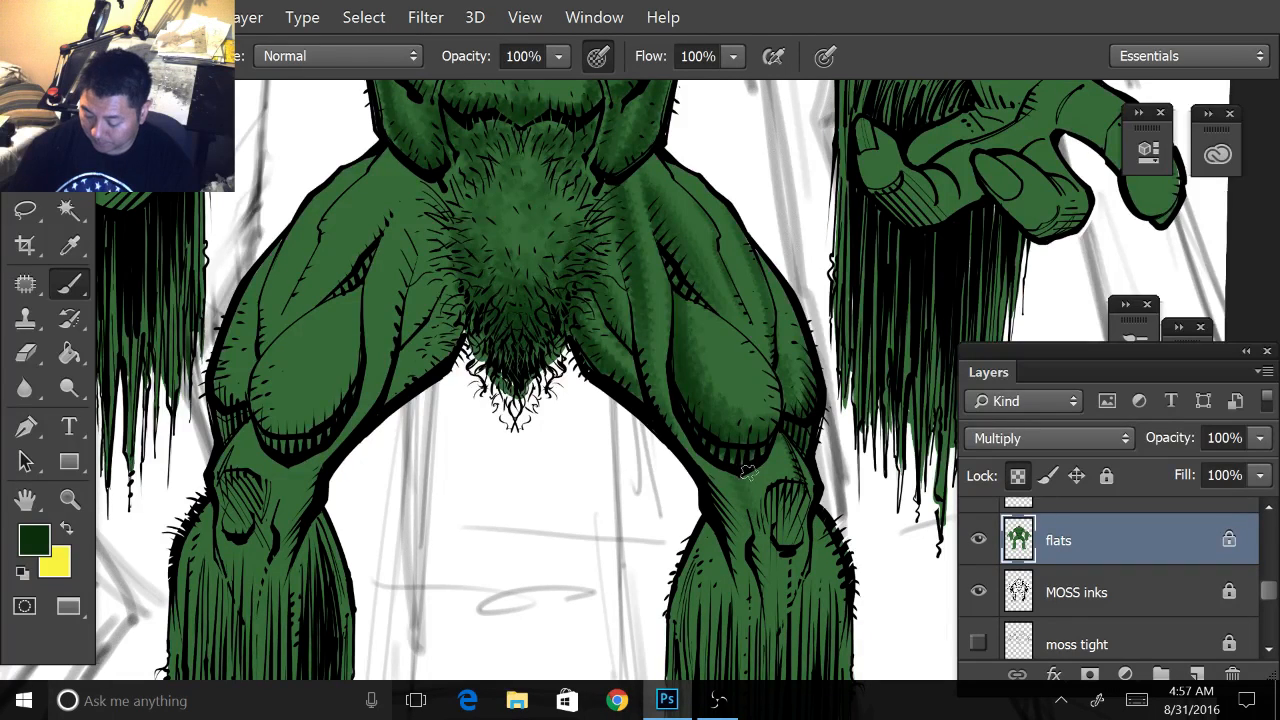
pyautogui.moveTo(750, 473)
pyautogui.mouseDown()
pyautogui.moveTo(802, 512)
pyautogui.moveTo(774, 503)
pyautogui.moveTo(789, 538)
pyautogui.moveTo(802, 499)
pyautogui.moveTo(806, 535)
pyautogui.moveTo(761, 533)
pyautogui.moveTo(762, 585)
pyautogui.mouseUp()
pyautogui.moveTo(778, 628)
pyautogui.mouseDown()
pyautogui.moveTo(777, 547)
pyautogui.moveTo(783, 644)
pyautogui.moveTo(792, 539)
pyautogui.moveTo(793, 625)
pyautogui.mouseUp()
pyautogui.moveTo(802, 537)
pyautogui.mouseDown()
pyautogui.moveTo(825, 551)
pyautogui.moveTo(819, 538)
pyautogui.mouseUp()
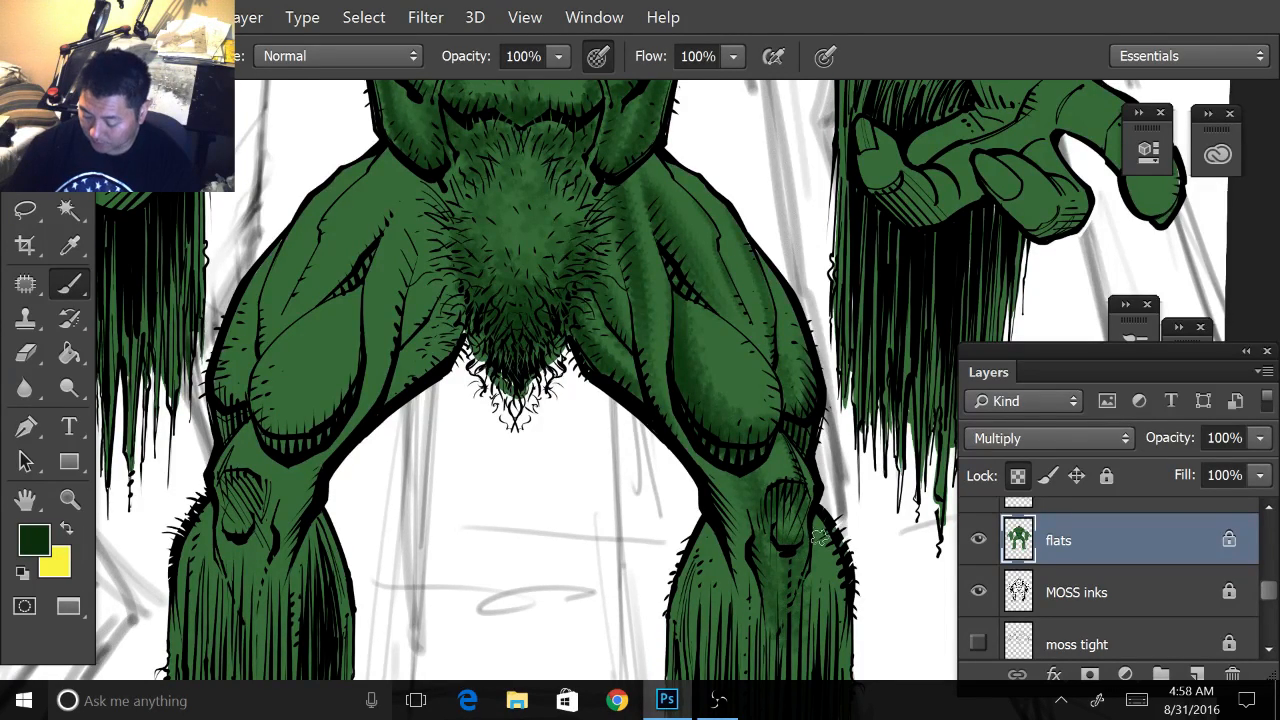
pyautogui.moveTo(834, 588)
pyautogui.mouseDown()
pyautogui.moveTo(828, 548)
pyautogui.moveTo(844, 580)
pyautogui.mouseUp()
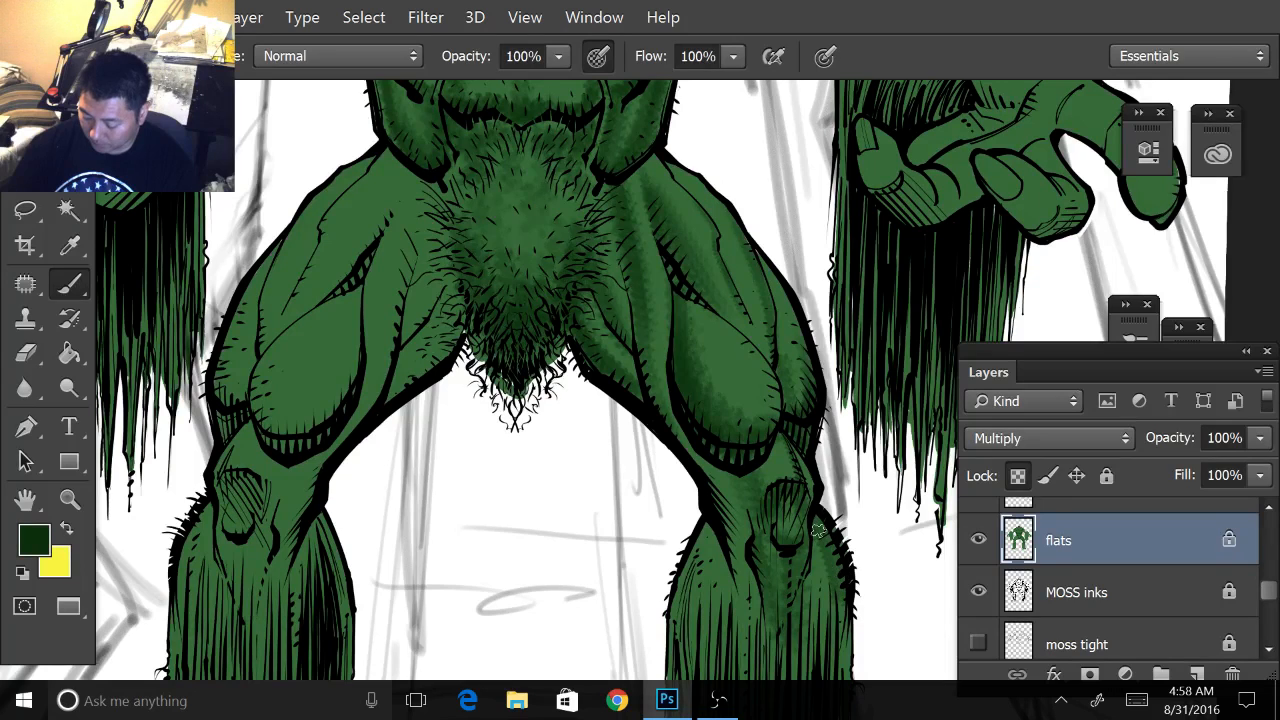
pyautogui.moveTo(818, 530)
pyautogui.mouseDown()
pyautogui.moveTo(824, 605)
pyautogui.moveTo(820, 566)
pyautogui.mouseUp()
pyautogui.moveTo(811, 612); pyautogui.dragTo(812, 573)
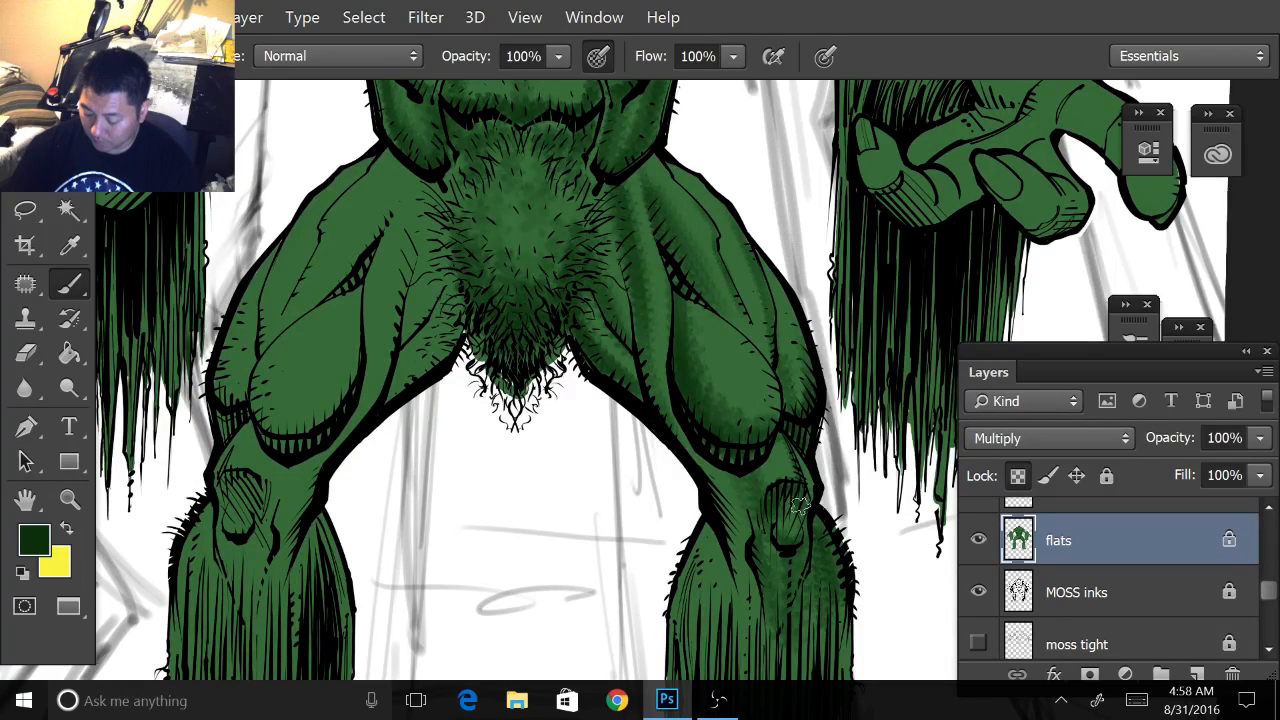
# - Enlarge the brush and shade the inner side of the viewer's-right knee, from beneath the thigh muscle to the upper shin
pyautogui.press(']')
pyautogui.press(']')
pyautogui.press(']')
pyautogui.press(']')
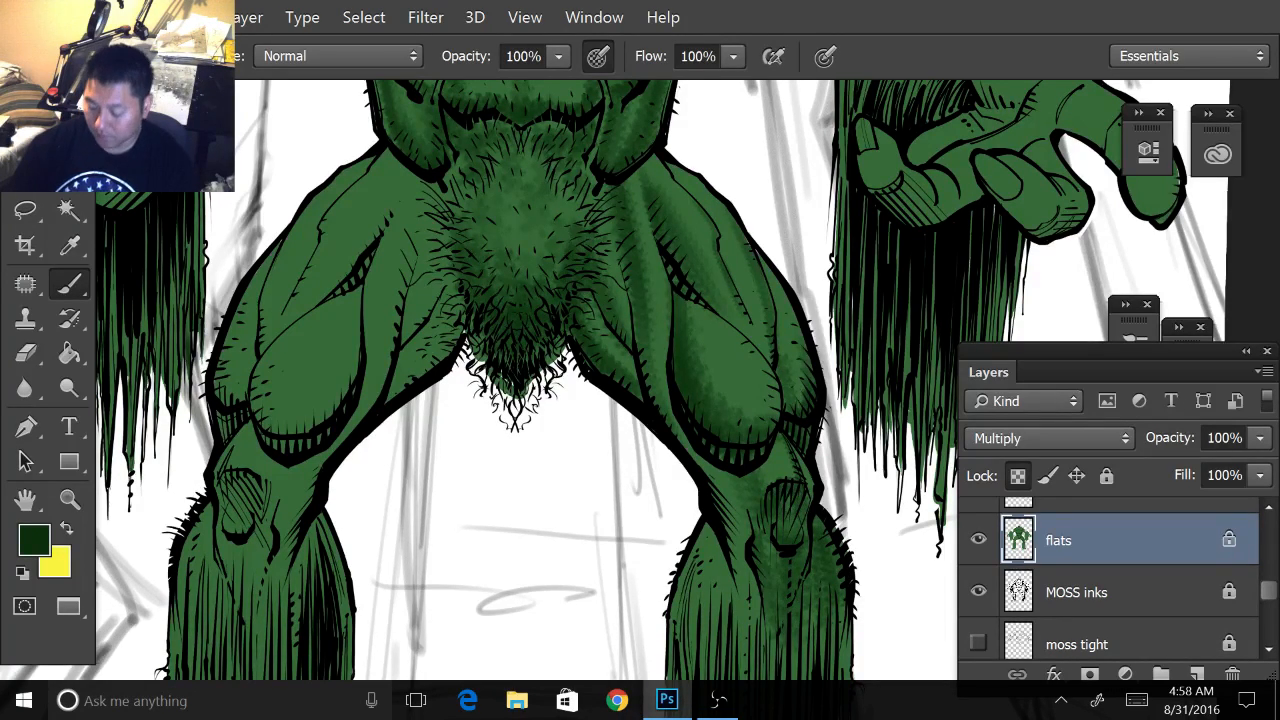
pyautogui.moveTo(713, 488); pyautogui.dragTo(746, 600)
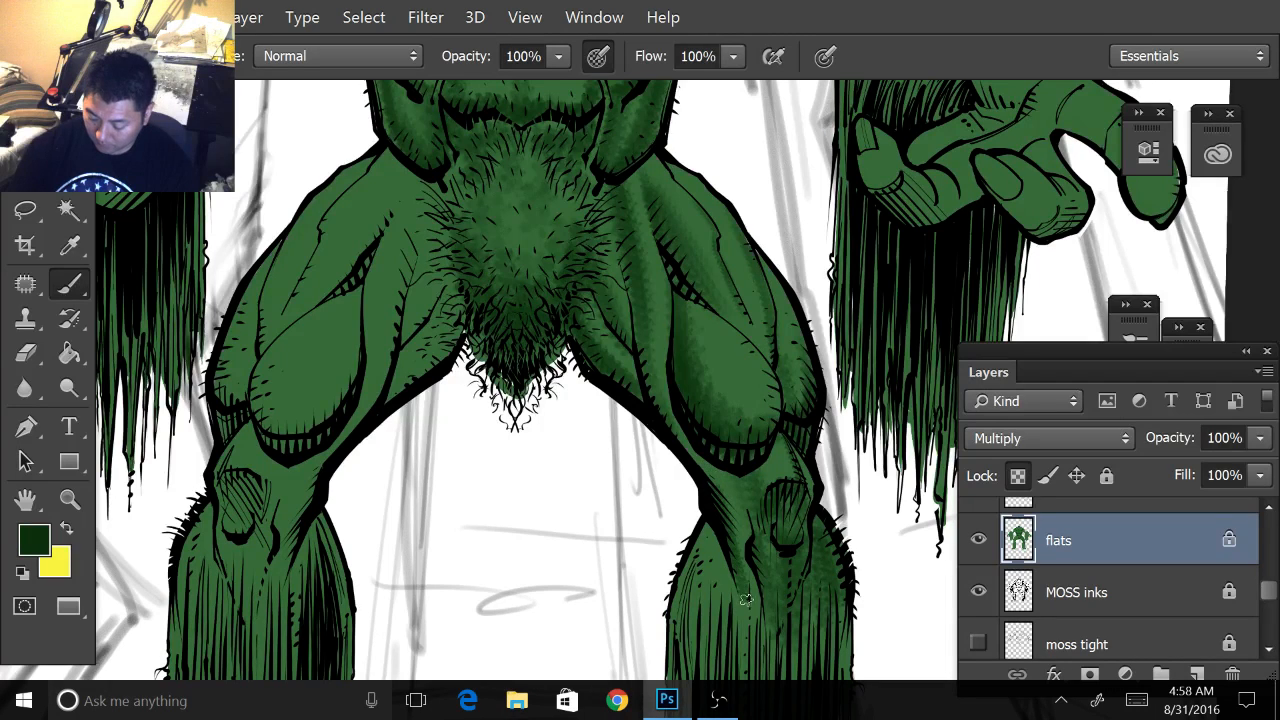
pyautogui.moveTo(752, 513)
pyautogui.mouseDown()
pyautogui.moveTo(738, 465)
pyautogui.moveTo(760, 547)
pyautogui.moveTo(750, 509)
pyautogui.mouseUp()
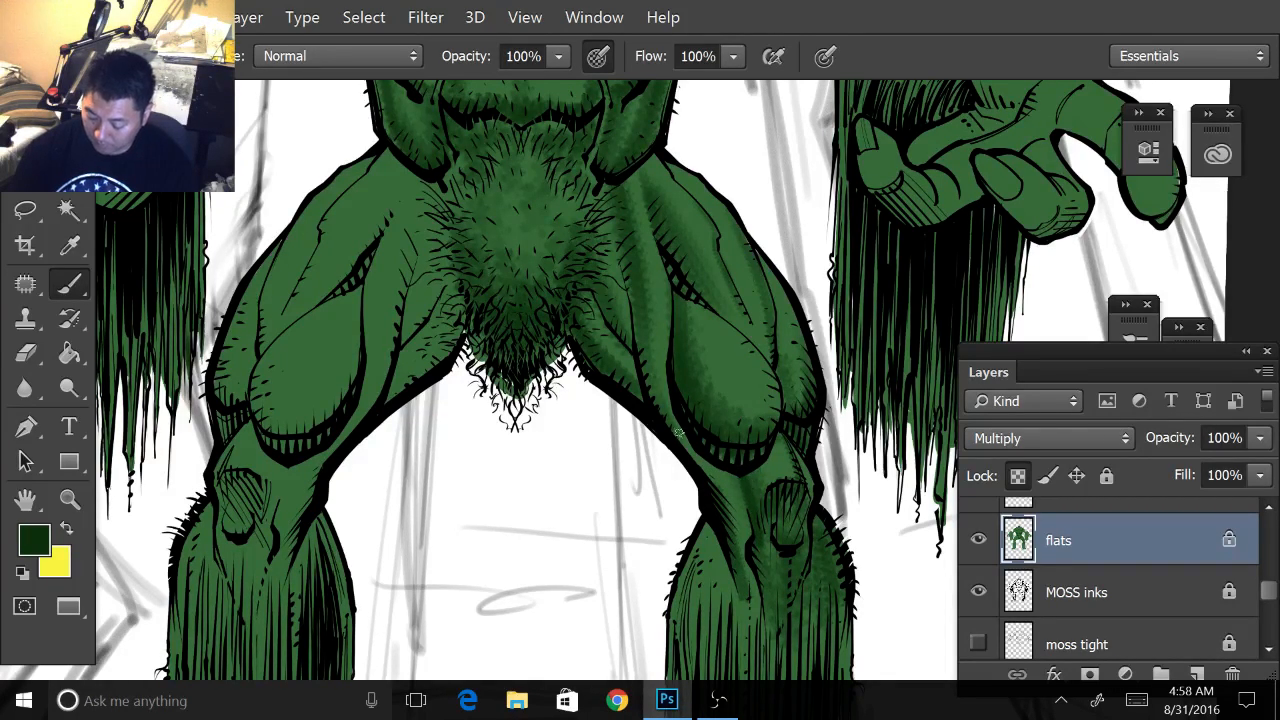
pyautogui.moveTo(673, 425)
pyautogui.mouseDown()
pyautogui.moveTo(714, 496)
pyautogui.moveTo(645, 354)
pyautogui.moveTo(715, 484)
pyautogui.moveTo(700, 433)
pyautogui.moveTo(750, 592)
pyautogui.mouseUp()
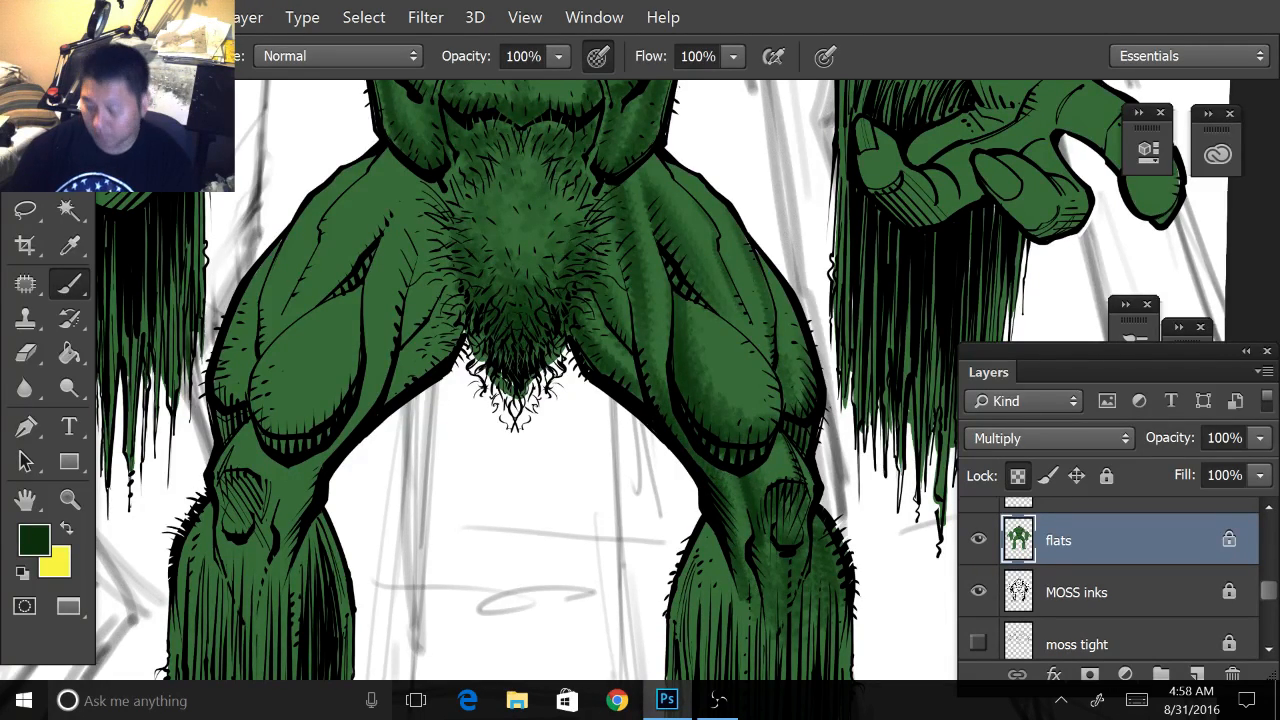
# - Shade the outer, front and inner muscles of the viewer's-left thigh with dark green texture on a rotated canvas
pyautogui.scroll(-3, 844, 308)
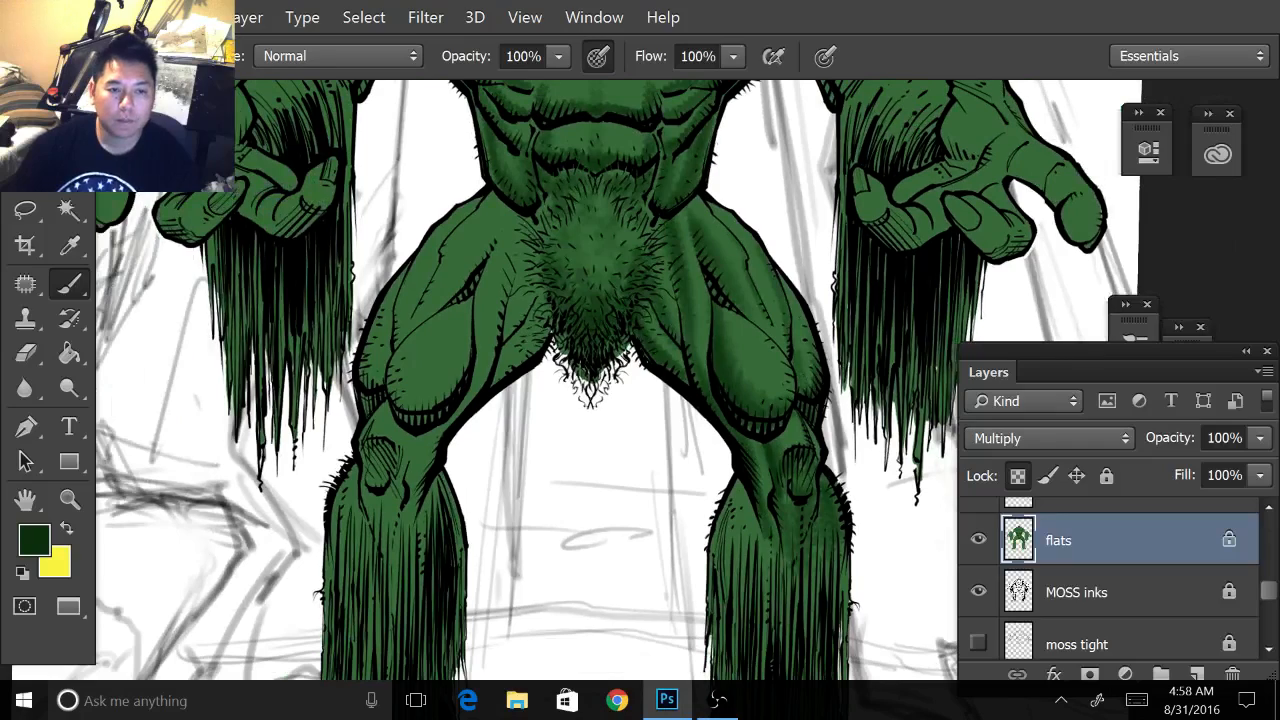
pyautogui.moveTo(620, 420); pyautogui.dragTo(796, 431)
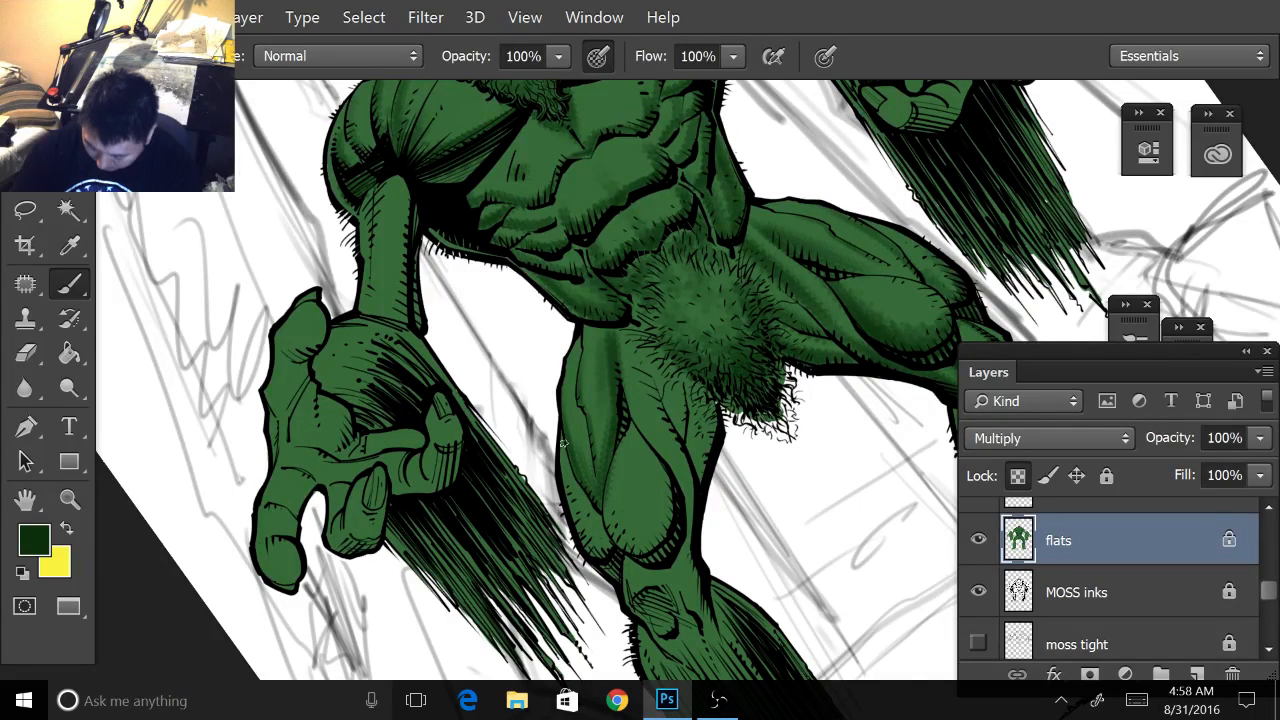
pyautogui.moveTo(564, 486)
pyautogui.mouseDown()
pyautogui.moveTo(594, 554)
pyautogui.moveTo(617, 548)
pyautogui.mouseUp()
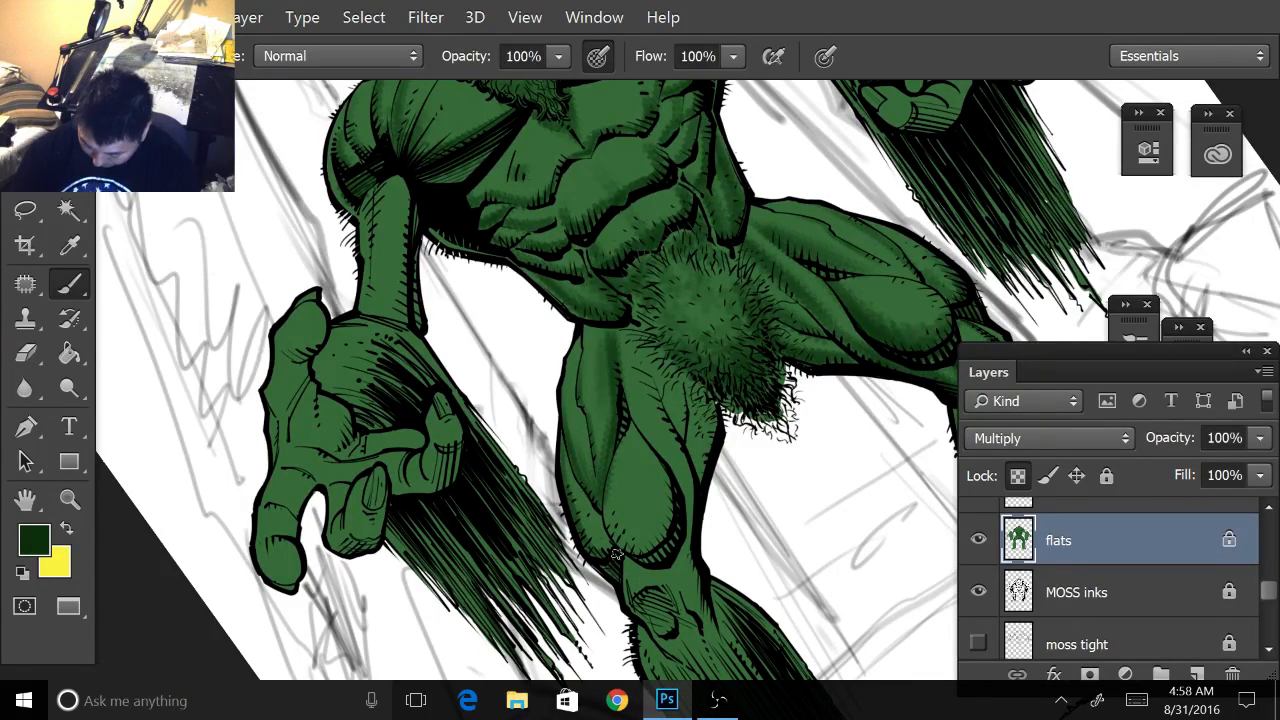
pyautogui.moveTo(605, 490)
pyautogui.mouseDown()
pyautogui.moveTo(622, 548)
pyautogui.moveTo(645, 546)
pyautogui.mouseUp()
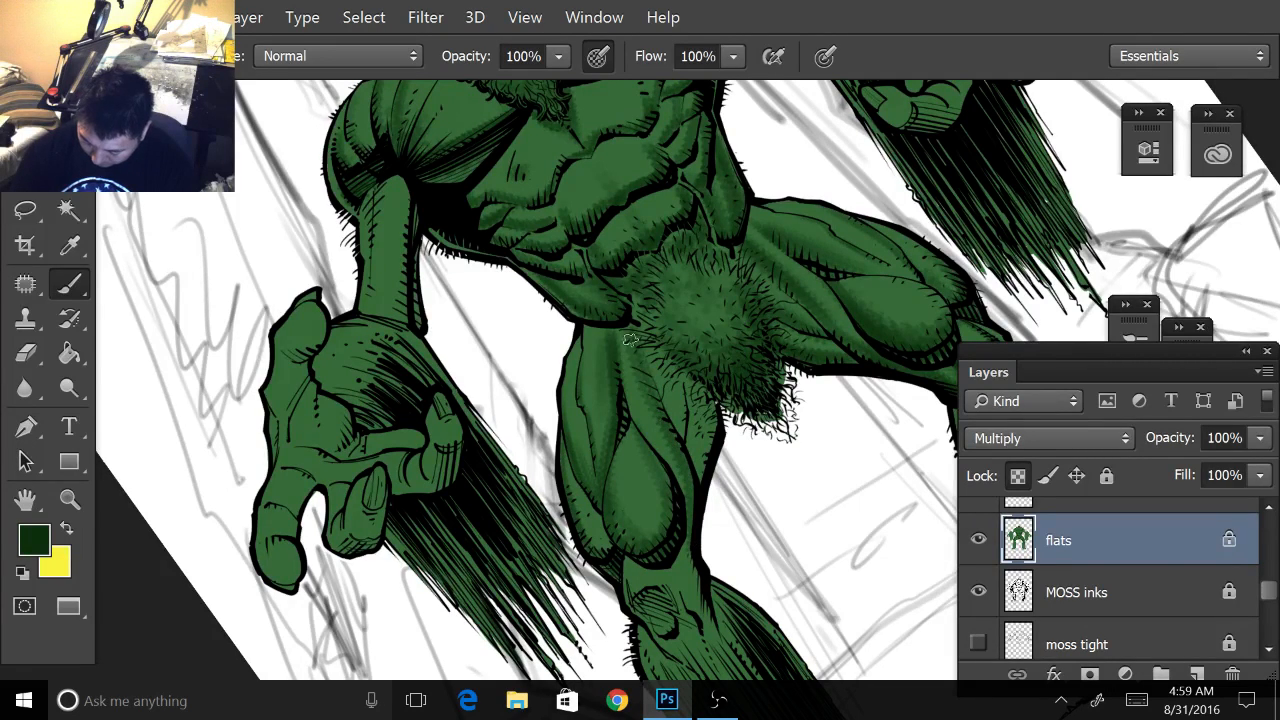
pyautogui.moveTo(630, 340); pyautogui.dragTo(683, 488)
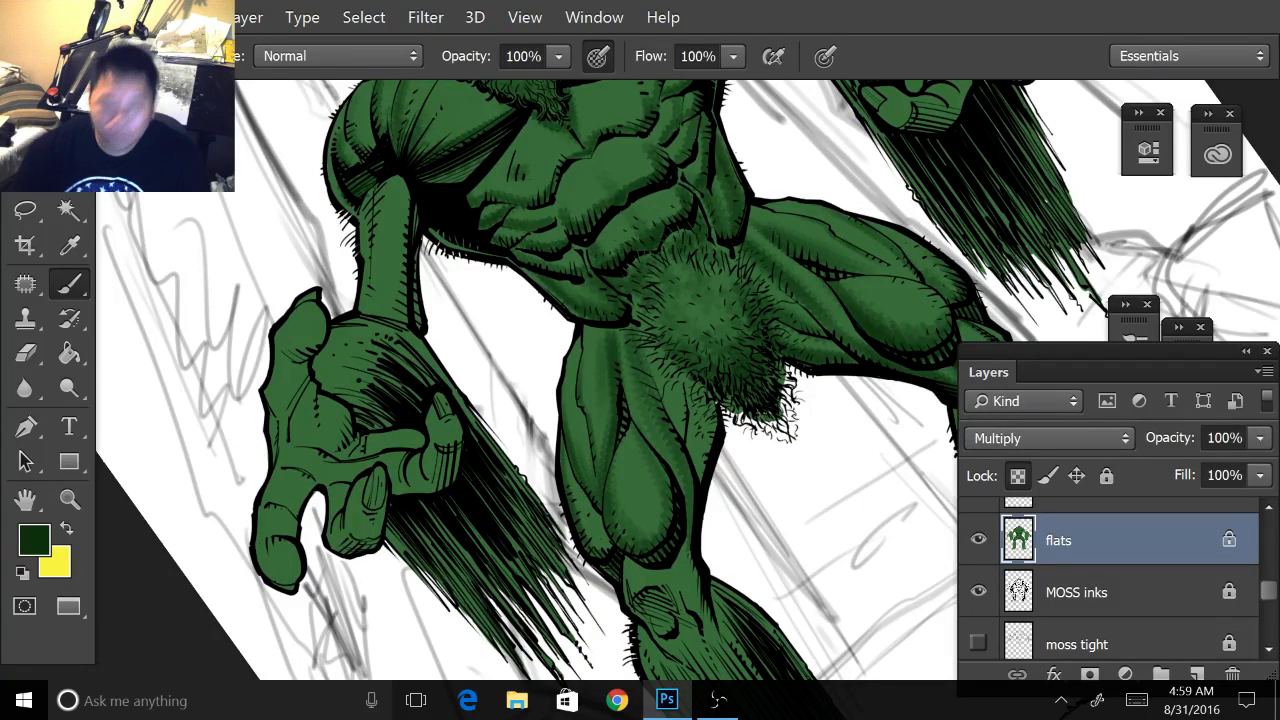
pyautogui.moveTo(674, 368)
pyautogui.mouseDown()
pyautogui.moveTo(681, 425)
pyautogui.moveTo(707, 427)
pyautogui.moveTo(701, 468)
pyautogui.mouseUp()
pyautogui.moveTo(702, 406)
pyautogui.mouseDown()
pyautogui.moveTo(698, 471)
pyautogui.moveTo(707, 447)
pyautogui.mouseUp()
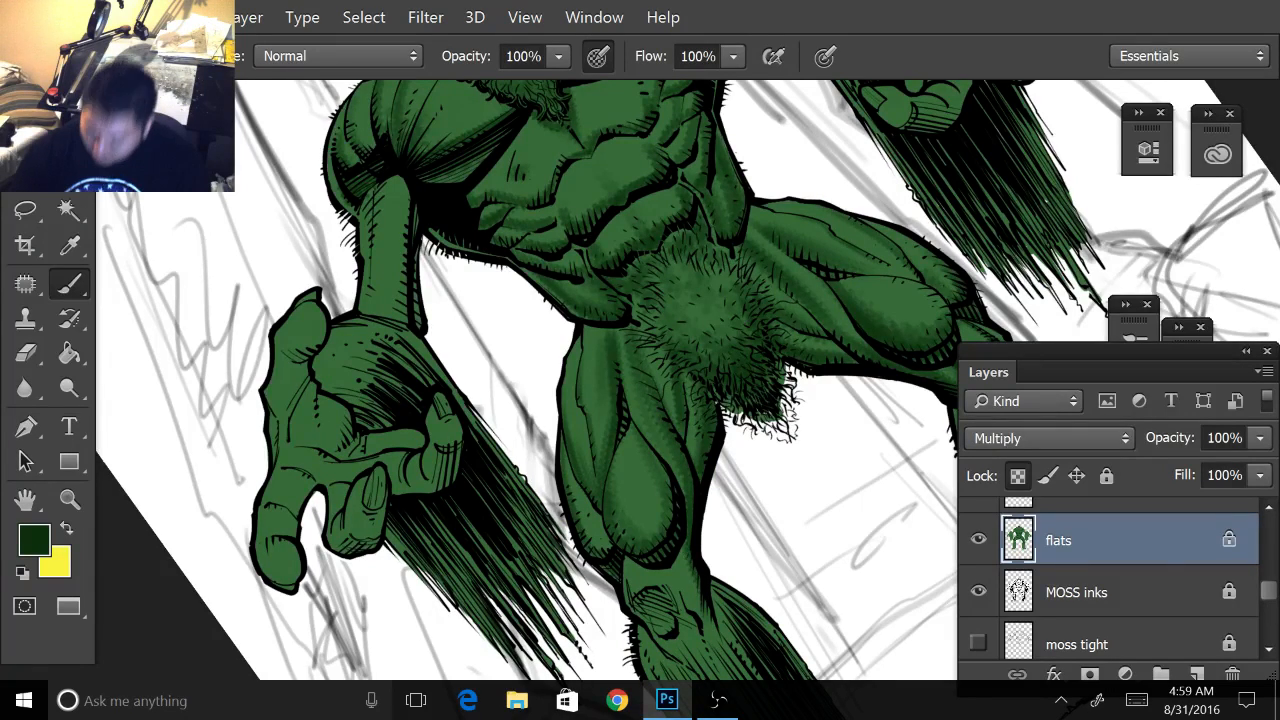
# - Shade around the viewer's-left kneecap and the top outer edge of the shin moss with the canvas upright again
pyautogui.moveTo(660, 560)
pyautogui.mouseDown()
pyautogui.moveTo(630, 476)
pyautogui.moveTo(671, 441)
pyautogui.moveTo(615, 315)
pyautogui.moveTo(675, 299)
pyautogui.mouseUp()
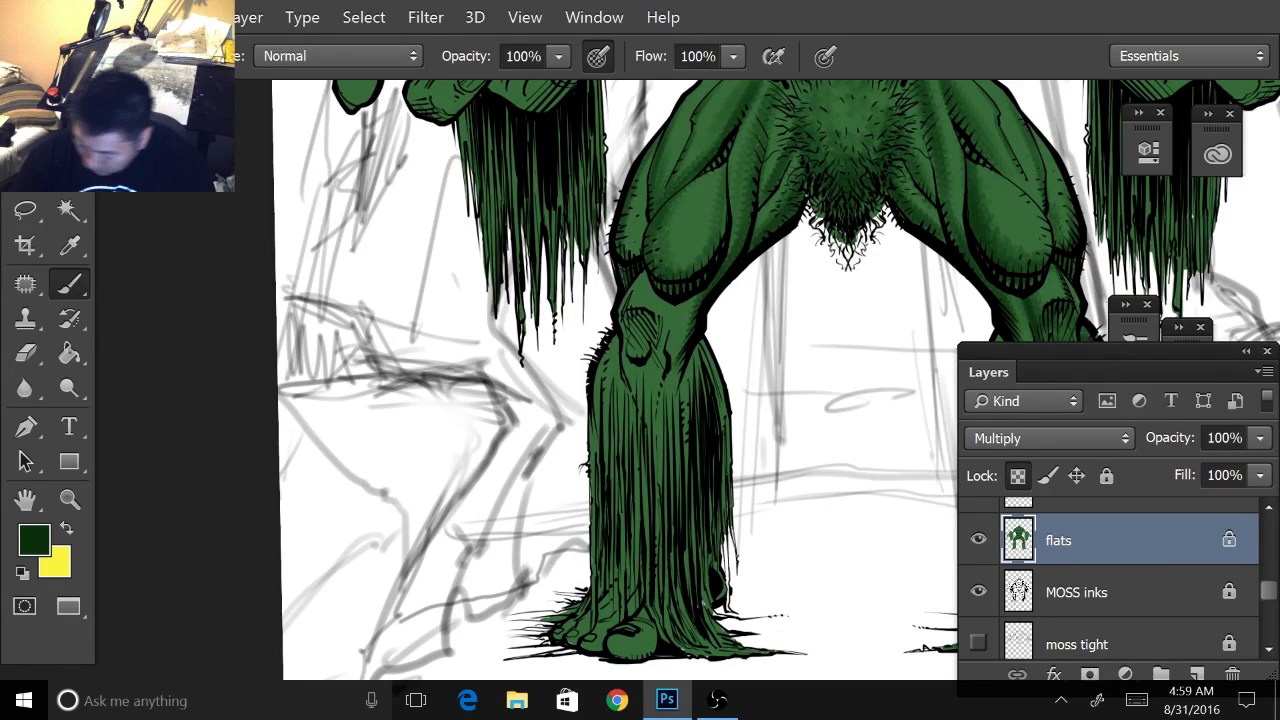
pyautogui.moveTo(649, 344)
pyautogui.mouseDown()
pyautogui.moveTo(624, 319)
pyautogui.moveTo(634, 354)
pyautogui.moveTo(629, 314)
pyautogui.moveTo(659, 358)
pyautogui.moveTo(660, 328)
pyautogui.mouseUp()
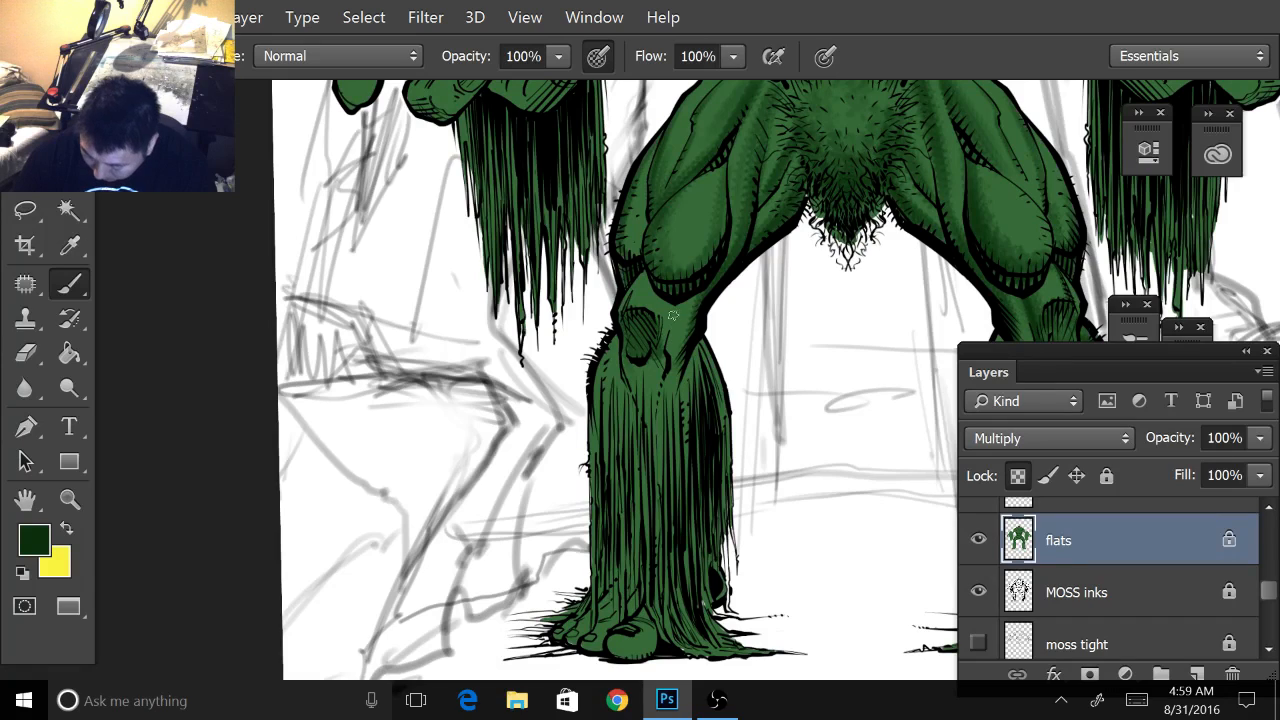
pyautogui.moveTo(671, 338); pyautogui.dragTo(662, 356)
pyautogui.moveTo(670, 300)
pyautogui.mouseDown()
pyautogui.moveTo(661, 354)
pyautogui.moveTo(662, 335)
pyautogui.mouseUp()
pyautogui.moveTo(635, 284); pyautogui.dragTo(629, 306)
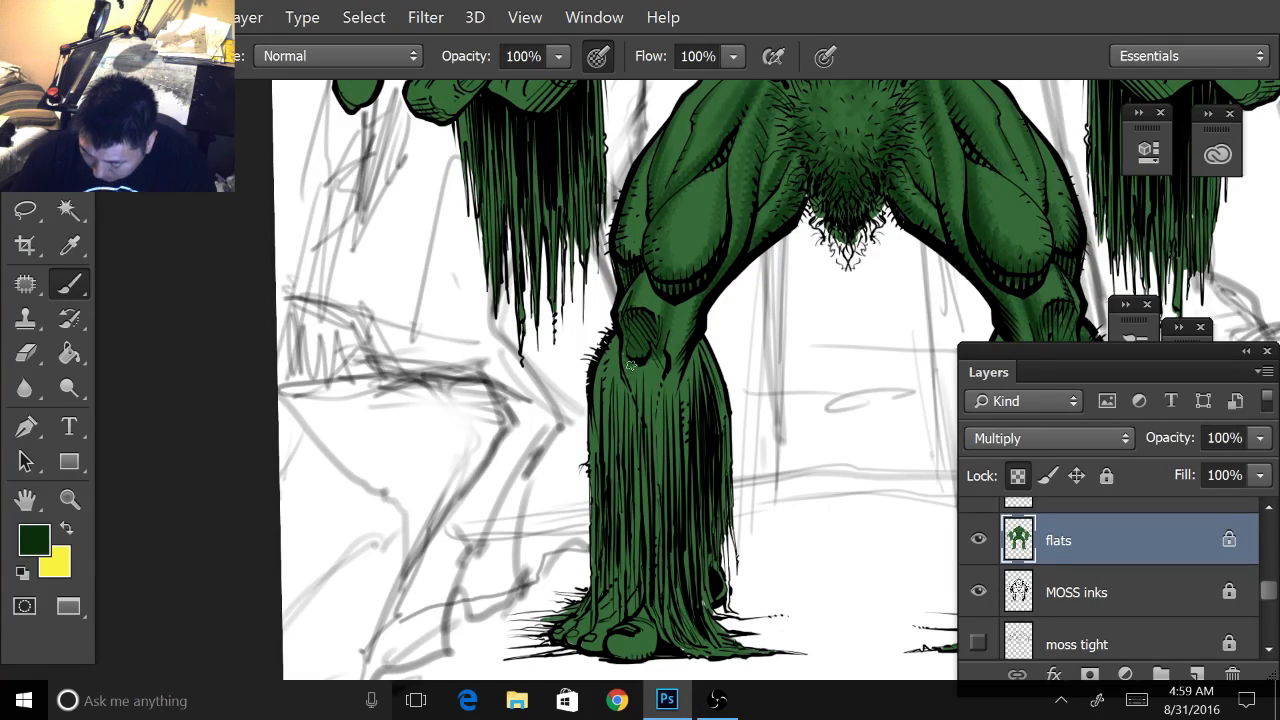
pyautogui.moveTo(630, 363)
pyautogui.mouseDown()
pyautogui.moveTo(628, 384)
pyautogui.moveTo(604, 386)
pyautogui.mouseUp()
pyautogui.moveTo(618, 340); pyautogui.dragTo(598, 478)
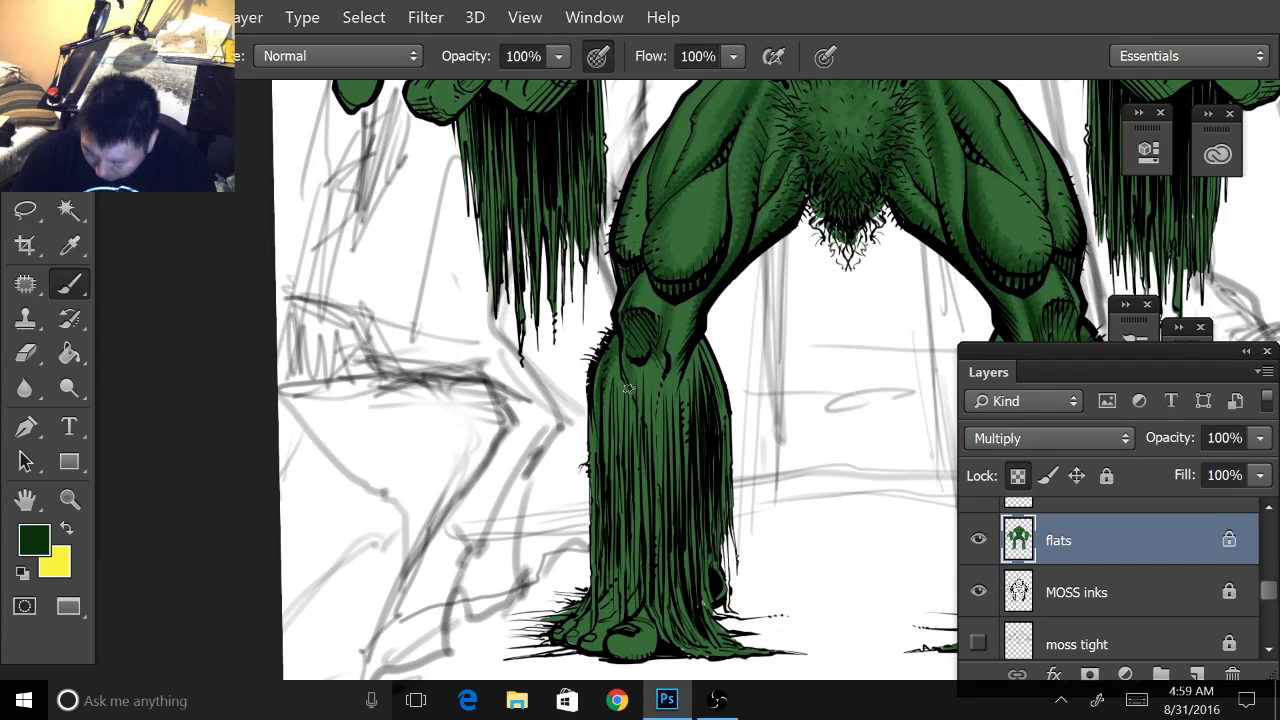
# - Shade the hanging moss strands of the viewer's-left lower leg down to the foot with a larger textured brush
pyautogui.moveTo(703, 358)
pyautogui.mouseDown()
pyautogui.moveTo(710, 400)
pyautogui.moveTo(684, 396)
pyautogui.moveTo(710, 418)
pyautogui.moveTo(690, 428)
pyautogui.moveTo(633, 356)
pyautogui.mouseUp()
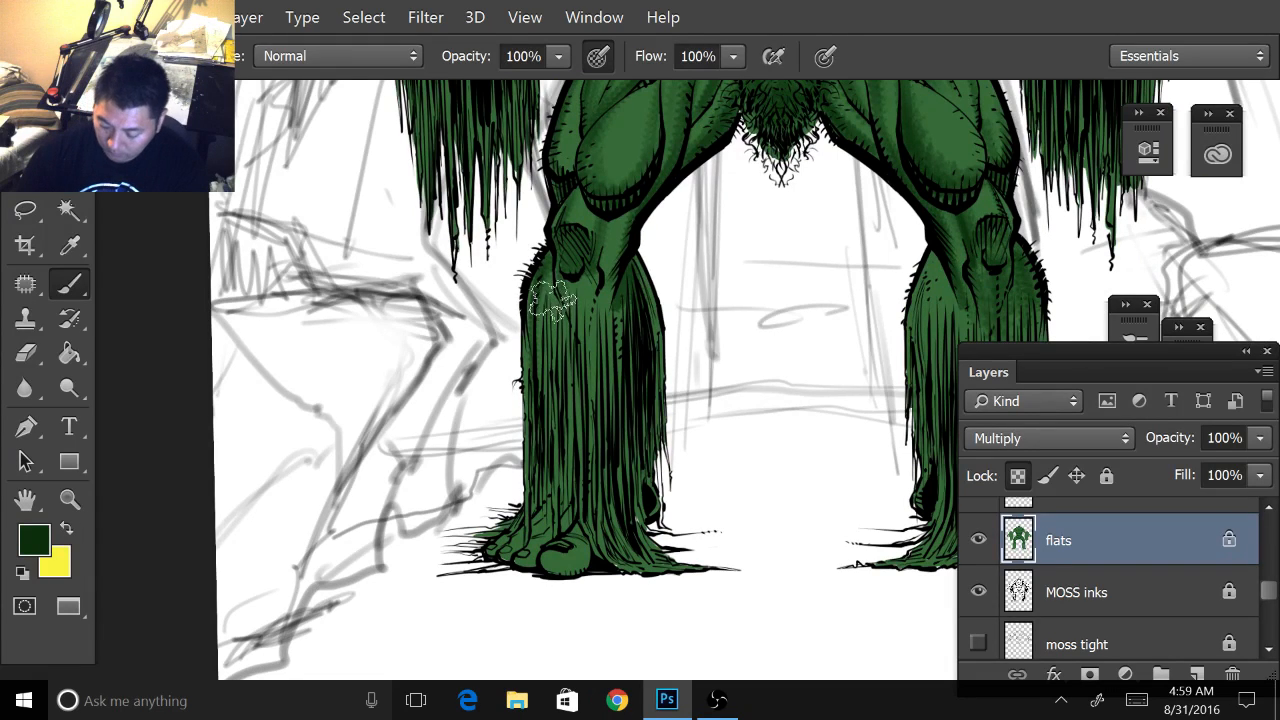
pyautogui.moveTo(556, 293); pyautogui.dragTo(575, 500)
pyautogui.moveTo(590, 325); pyautogui.dragTo(606, 490)
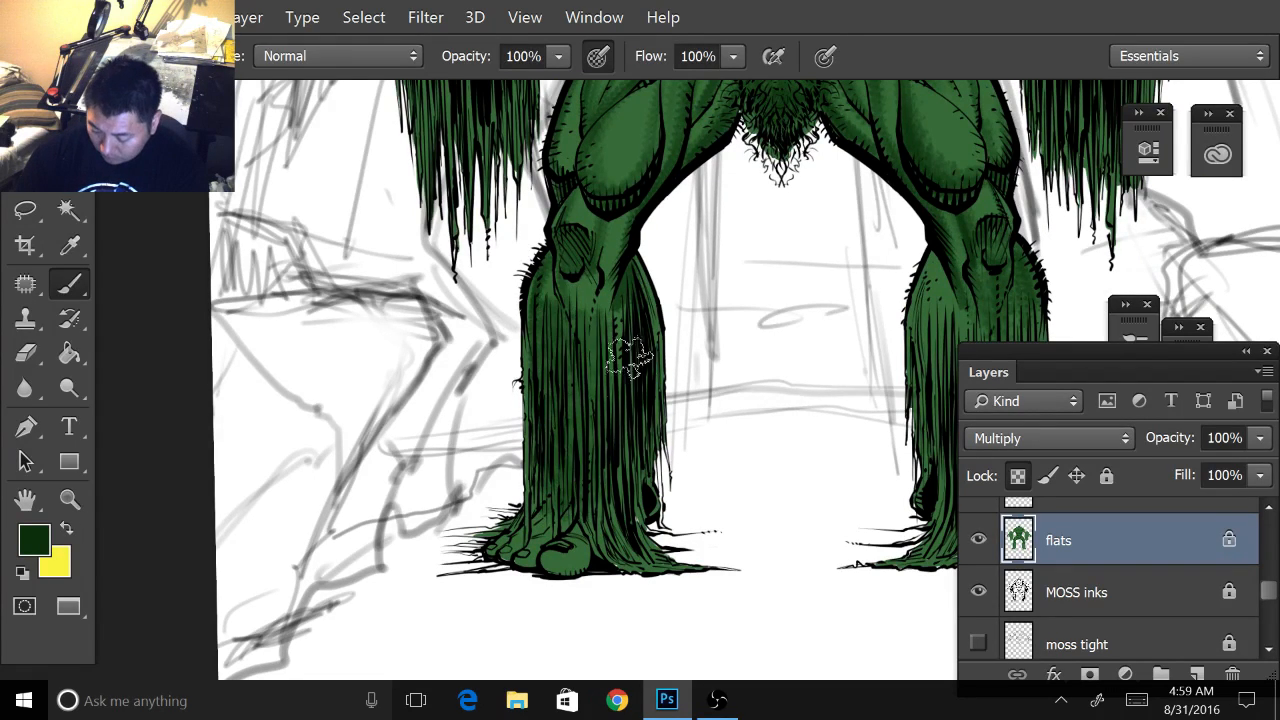
pyautogui.moveTo(624, 342); pyautogui.dragTo(603, 510)
pyautogui.moveTo(601, 395); pyautogui.dragTo(600, 528)
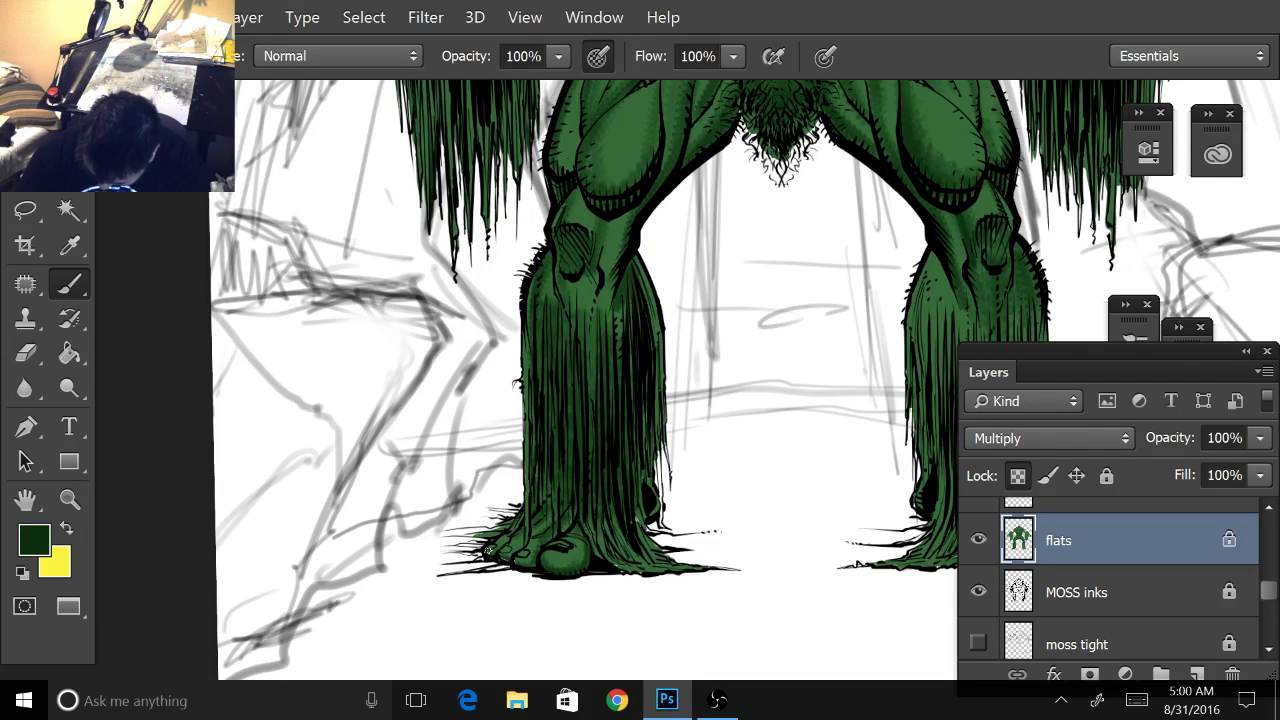
# - Shade the big toe and top of the viewer's-right foot with dark green texture, keeping the flats layer's transparent pixels locked
pyautogui.moveTo(640, 520); pyautogui.dragTo(262, 428)
pyautogui.hotkey('ctrl', '+')
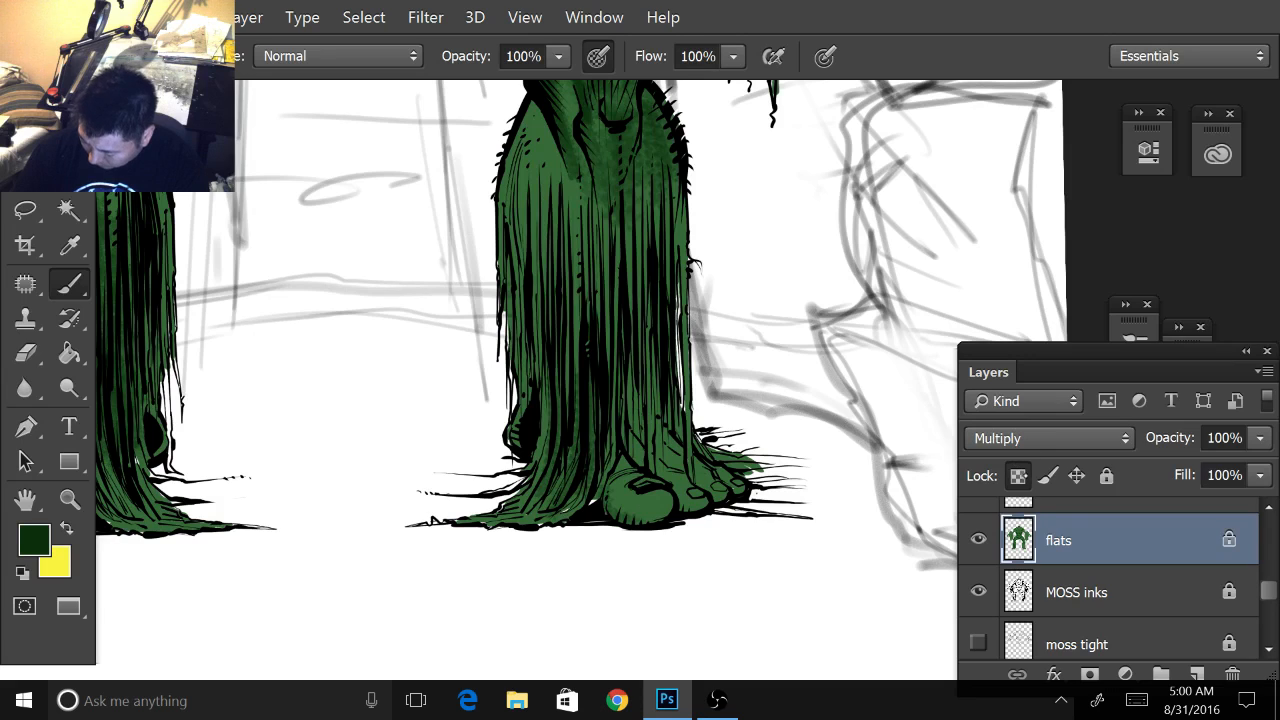
pyautogui.press('/')
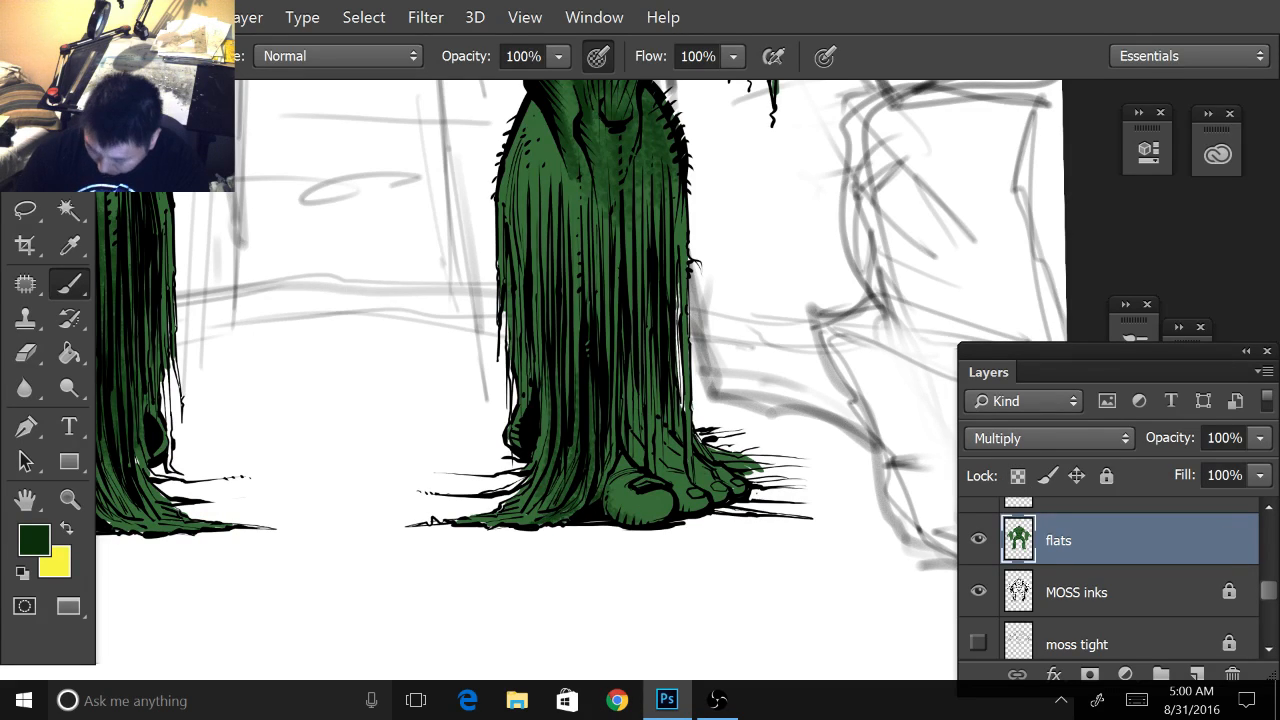
pyautogui.click(1017, 476)
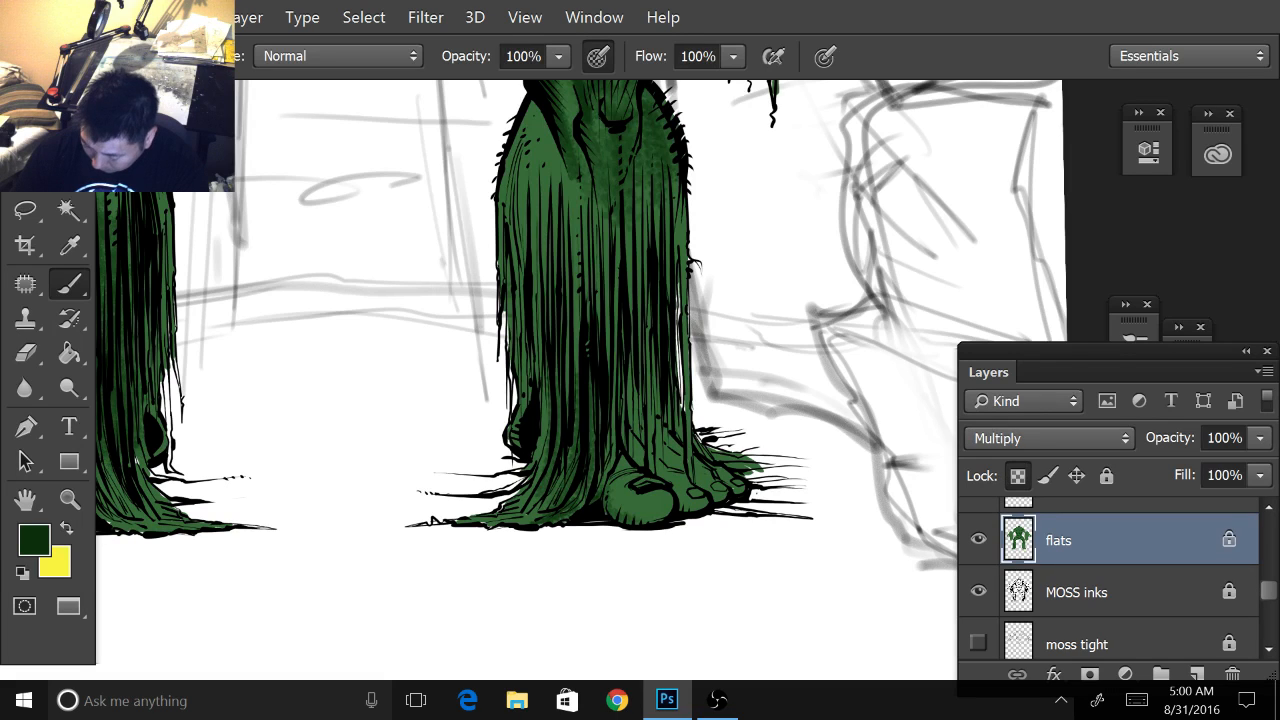
pyautogui.moveTo(603, 492)
pyautogui.mouseDown()
pyautogui.moveTo(653, 513)
pyautogui.moveTo(610, 509)
pyautogui.moveTo(670, 504)
pyautogui.moveTo(614, 503)
pyautogui.mouseUp()
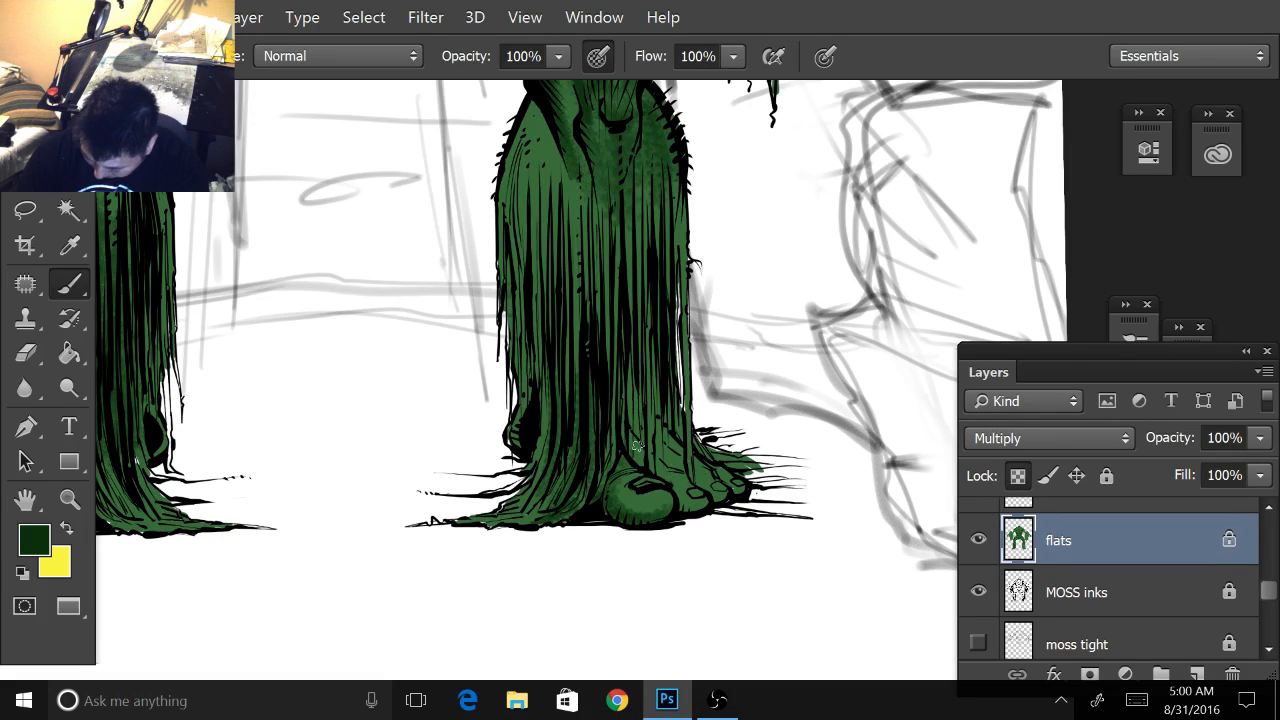
pyautogui.moveTo(671, 434)
pyautogui.mouseDown()
pyautogui.moveTo(680, 469)
pyautogui.moveTo(661, 411)
pyautogui.moveTo(702, 493)
pyautogui.moveTo(678, 506)
pyautogui.moveTo(703, 507)
pyautogui.moveTo(682, 477)
pyautogui.moveTo(715, 502)
pyautogui.moveTo(724, 491)
pyautogui.moveTo(694, 452)
pyautogui.moveTo(725, 498)
pyautogui.moveTo(689, 460)
pyautogui.moveTo(735, 480)
pyautogui.moveTo(703, 464)
pyautogui.mouseUp()
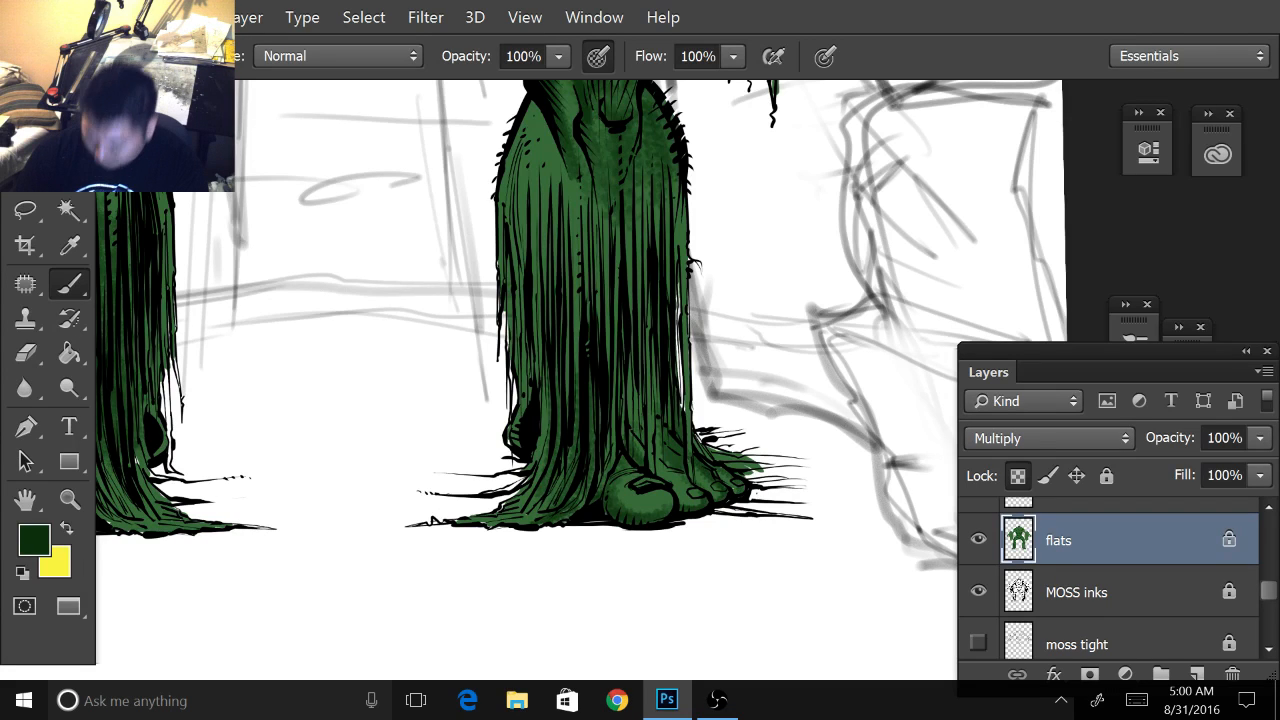
pyautogui.moveTo(590, 300); pyautogui.dragTo(652, 430)
pyautogui.scroll(-2, 652, 430)
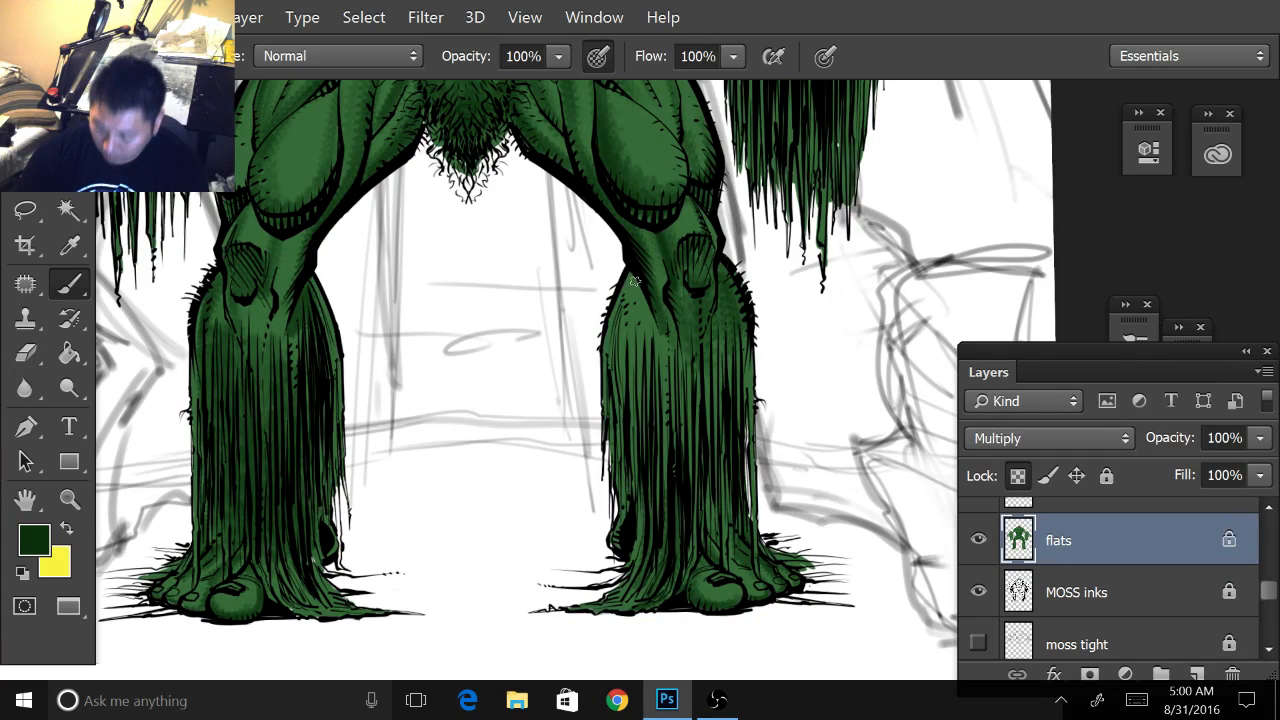
# - Shade the hanging moss strands of the viewer's-right lower leg with a larger textured brush, and touch up the viewer's-left lower leg
pyautogui.moveTo(635, 281); pyautogui.dragTo(613, 376)
pyautogui.press(']')
pyautogui.press(']')
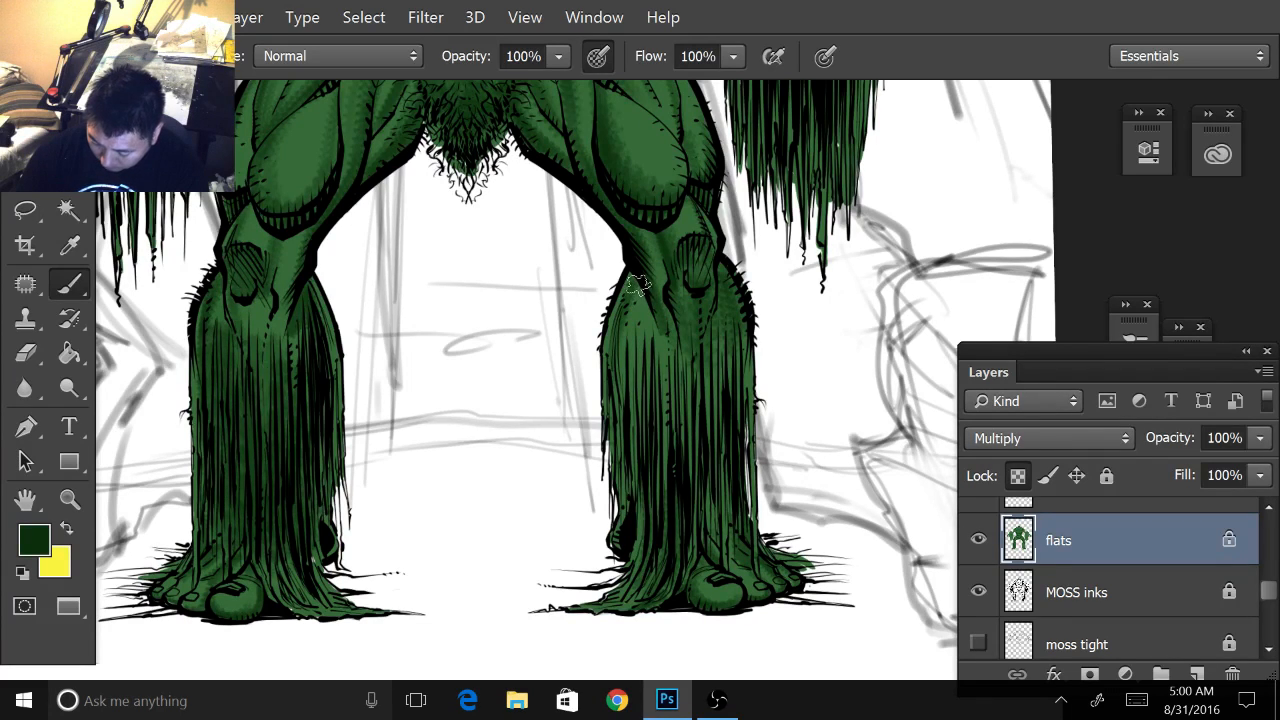
pyautogui.moveTo(636, 288)
pyautogui.mouseDown()
pyautogui.moveTo(632, 407)
pyautogui.moveTo(650, 461)
pyautogui.mouseUp()
pyautogui.moveTo(654, 331)
pyautogui.mouseDown()
pyautogui.moveTo(669, 499)
pyautogui.moveTo(673, 325)
pyautogui.moveTo(686, 421)
pyautogui.mouseUp()
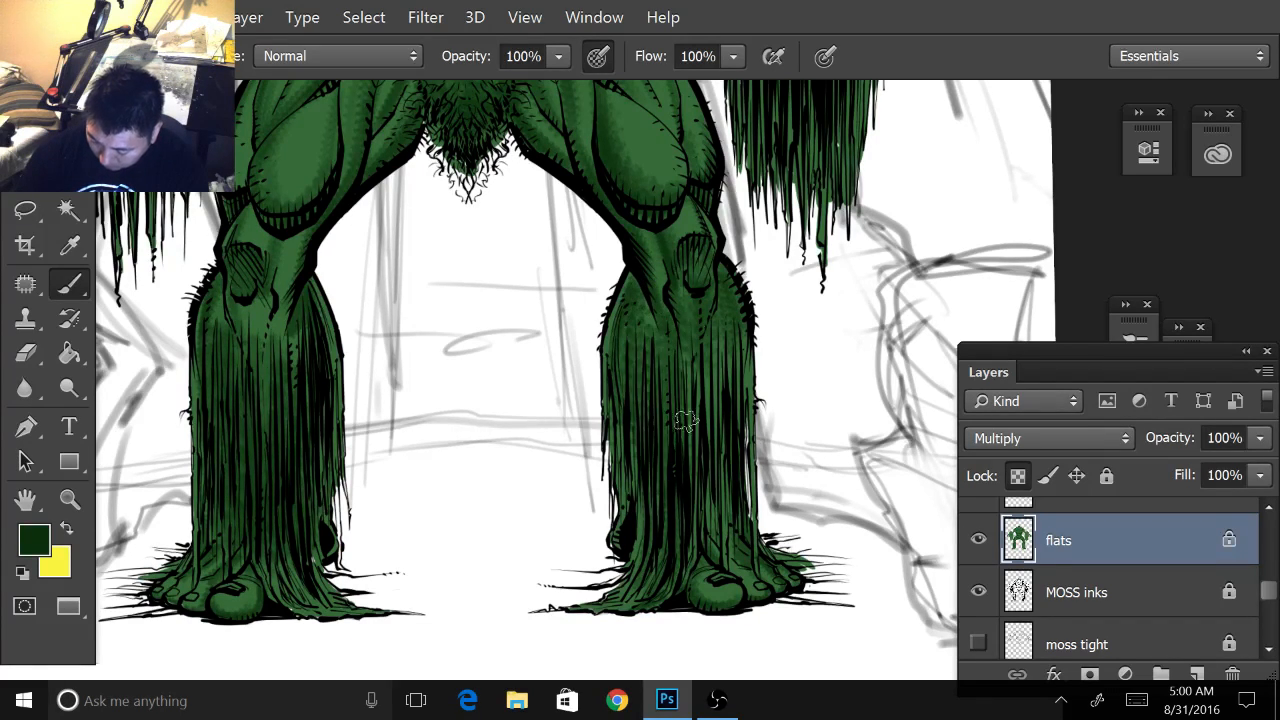
pyautogui.moveTo(687, 314)
pyautogui.mouseDown()
pyautogui.moveTo(700, 505)
pyautogui.moveTo(722, 512)
pyautogui.mouseUp()
pyautogui.moveTo(732, 318)
pyautogui.mouseDown()
pyautogui.moveTo(738, 478)
pyautogui.moveTo(745, 420)
pyautogui.mouseUp()
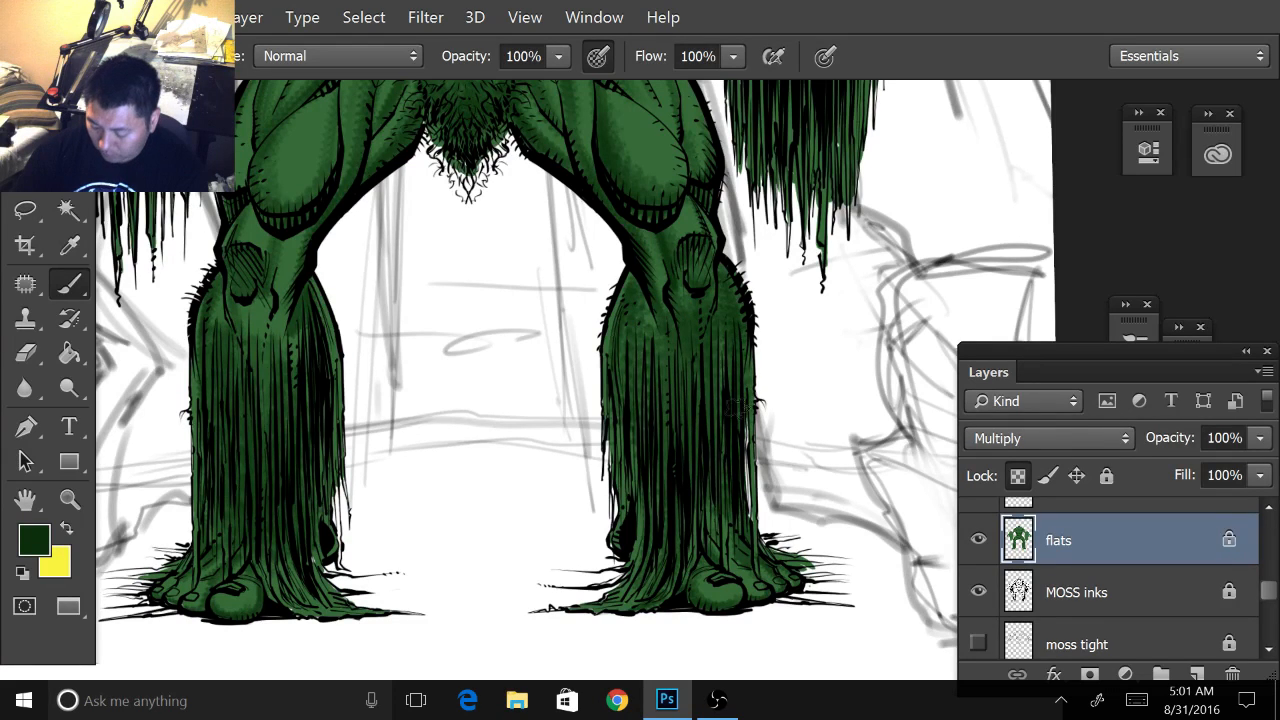
pyautogui.moveTo(276, 345)
pyautogui.mouseDown()
pyautogui.moveTo(273, 517)
pyautogui.moveTo(266, 402)
pyautogui.moveTo(248, 513)
pyautogui.mouseUp()
pyautogui.moveTo(234, 345)
pyautogui.mouseDown()
pyautogui.moveTo(226, 527)
pyautogui.moveTo(237, 536)
pyautogui.mouseUp()
# - Shade the viewer's-right arm from the shoulder down to the wrist with dark green texture
pyautogui.scroll(-3, 540, 380)
pyautogui.scroll(3, 540, 380)
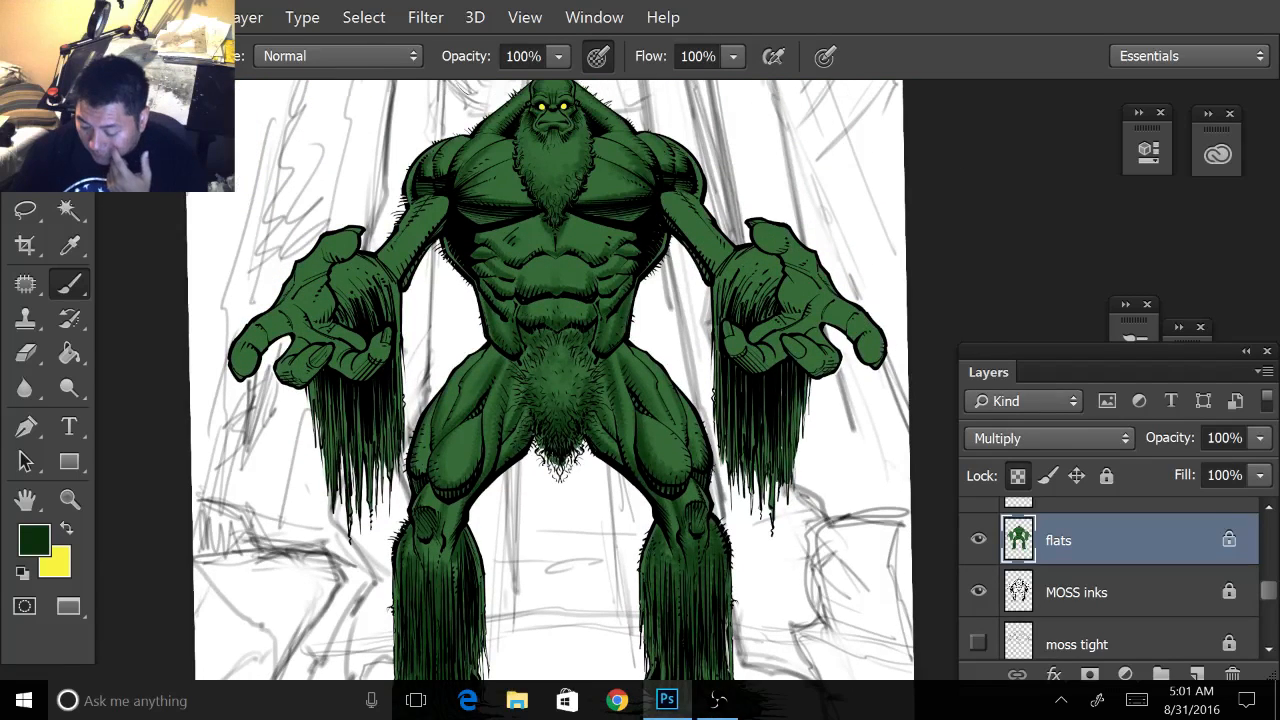
pyautogui.moveTo(540, 380); pyautogui.dragTo(606, 423)
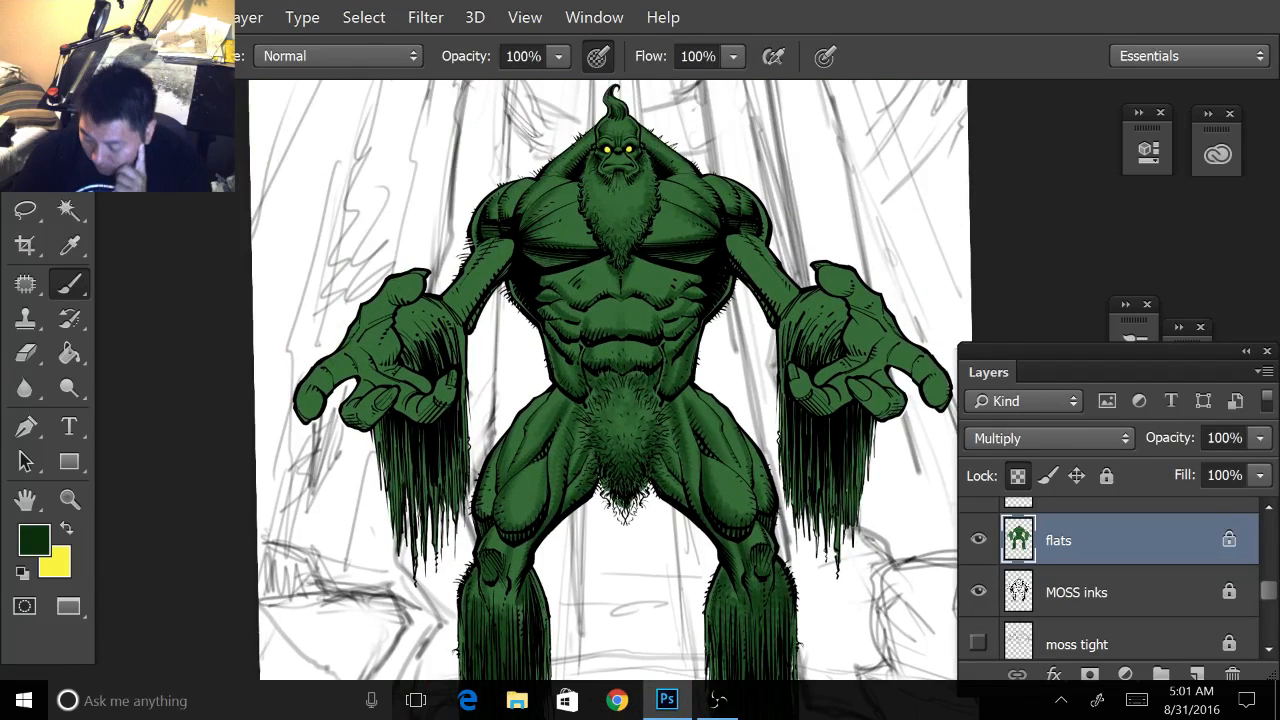
pyautogui.scroll(1, 700, 305)
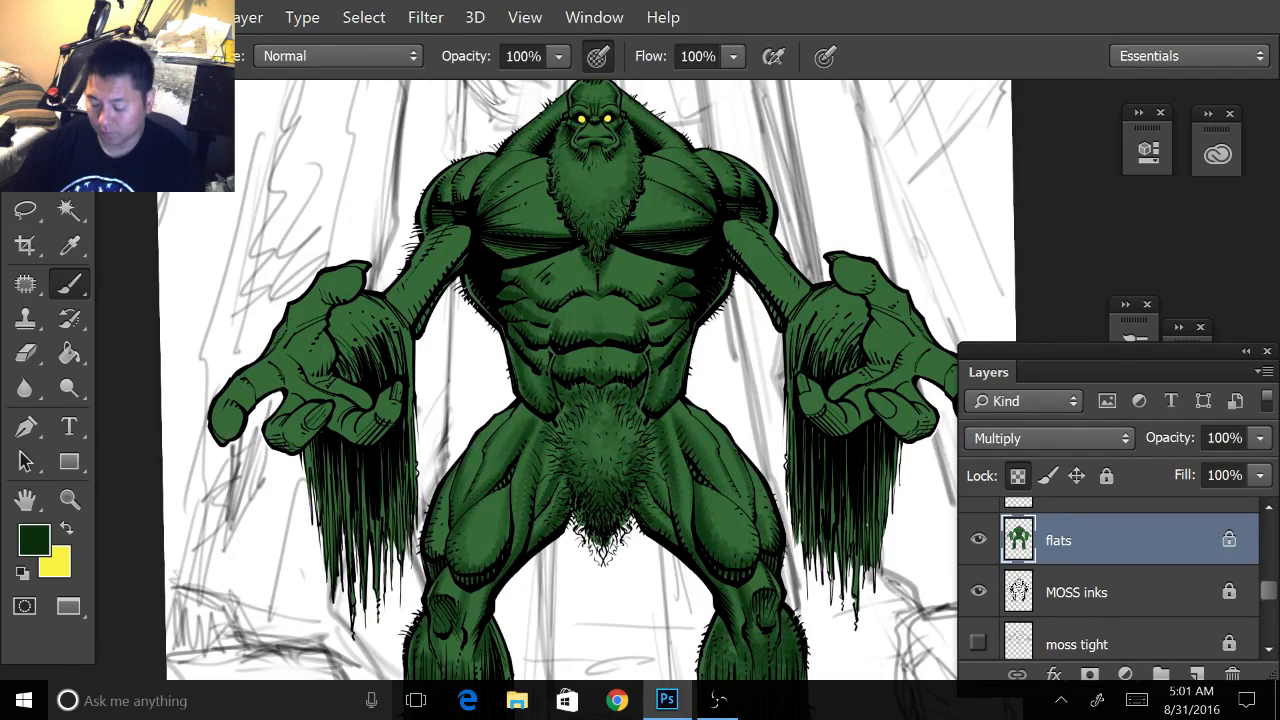
pyautogui.moveTo(749, 253); pyautogui.dragTo(690, 319)
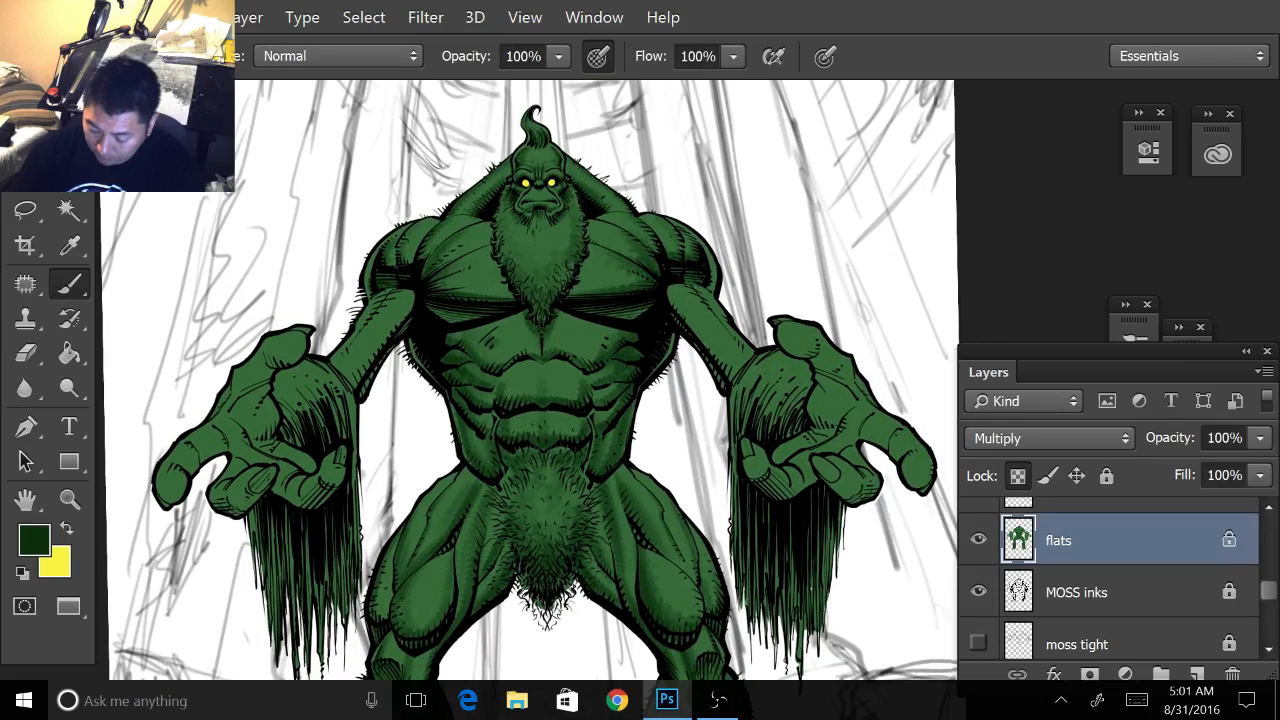
pyautogui.scroll(2, 690, 319)
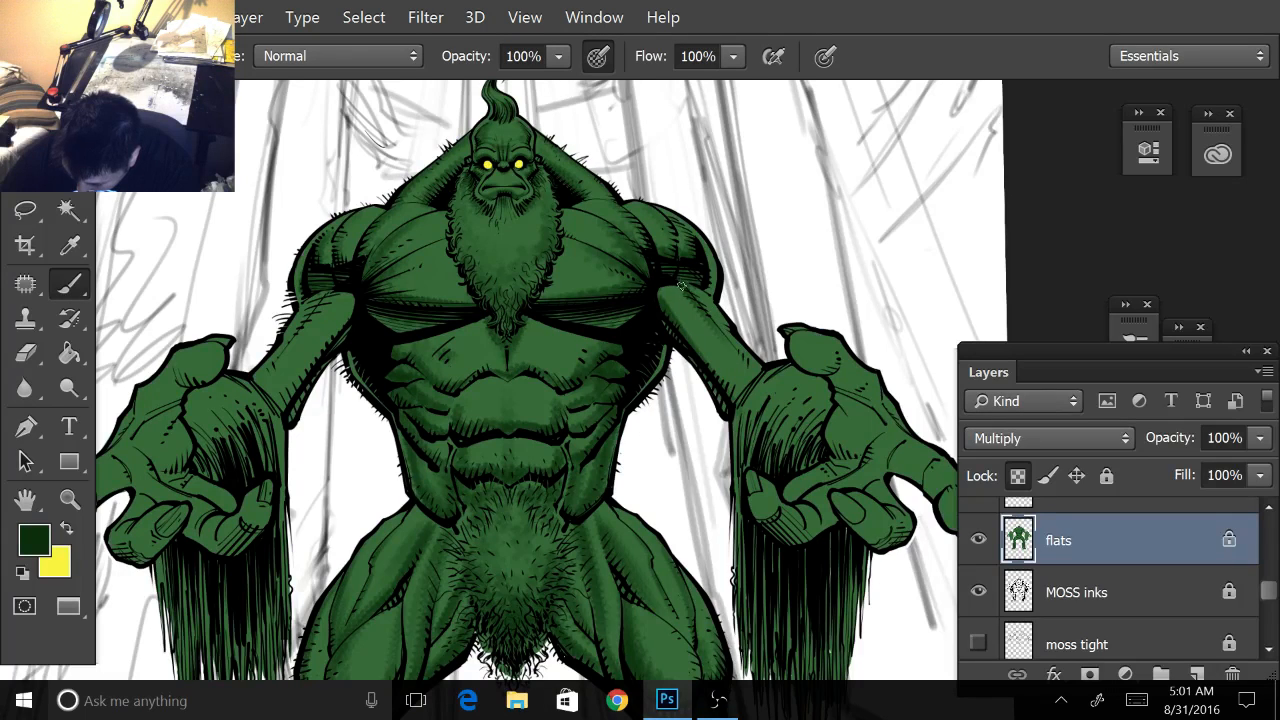
pyautogui.moveTo(713, 336); pyautogui.dragTo(734, 357)
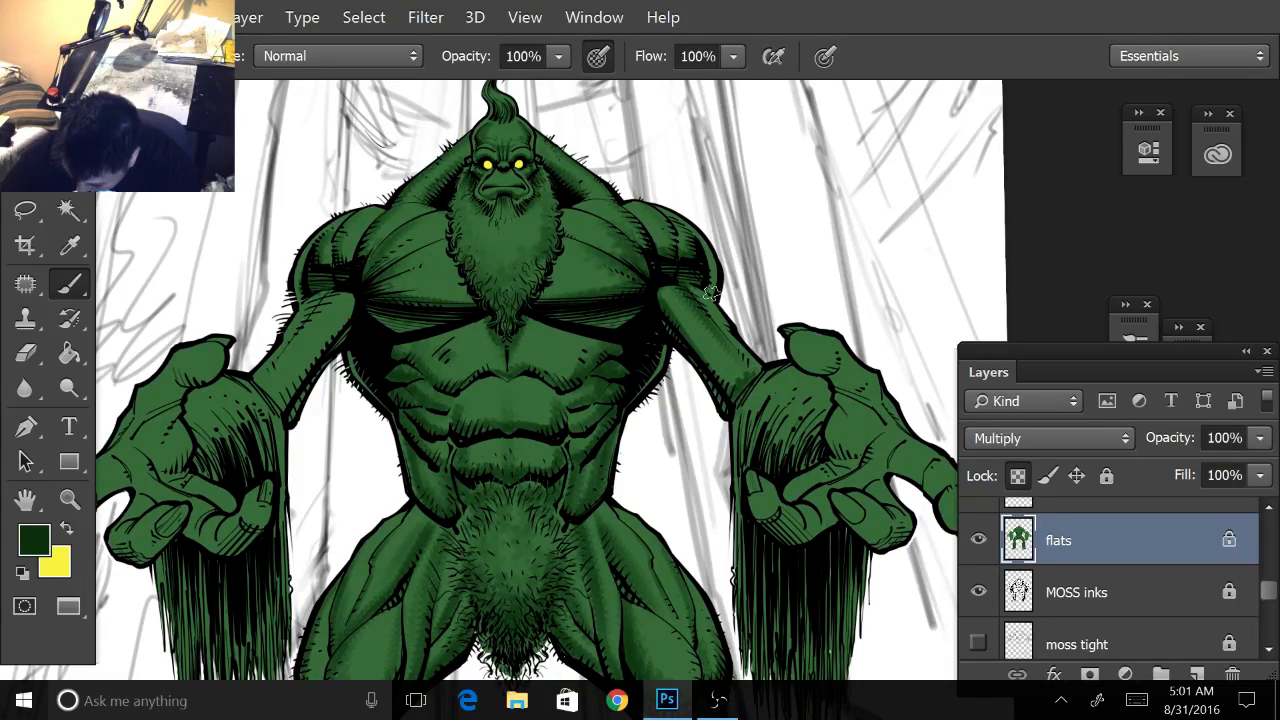
pyautogui.moveTo(685, 280)
pyautogui.mouseDown()
pyautogui.moveTo(795, 372)
pyautogui.moveTo(768, 438)
pyautogui.moveTo(812, 383)
pyautogui.moveTo(778, 436)
pyautogui.moveTo(797, 429)
pyautogui.moveTo(800, 466)
pyautogui.moveTo(813, 464)
pyautogui.moveTo(755, 434)
pyautogui.moveTo(744, 458)
pyautogui.moveTo(741, 418)
pyautogui.moveTo(753, 465)
pyautogui.mouseUp()
# - Shade the wrist moss, palm, thumb and fingers of the viewer's-right hand with dark green texture
pyautogui.press(']')
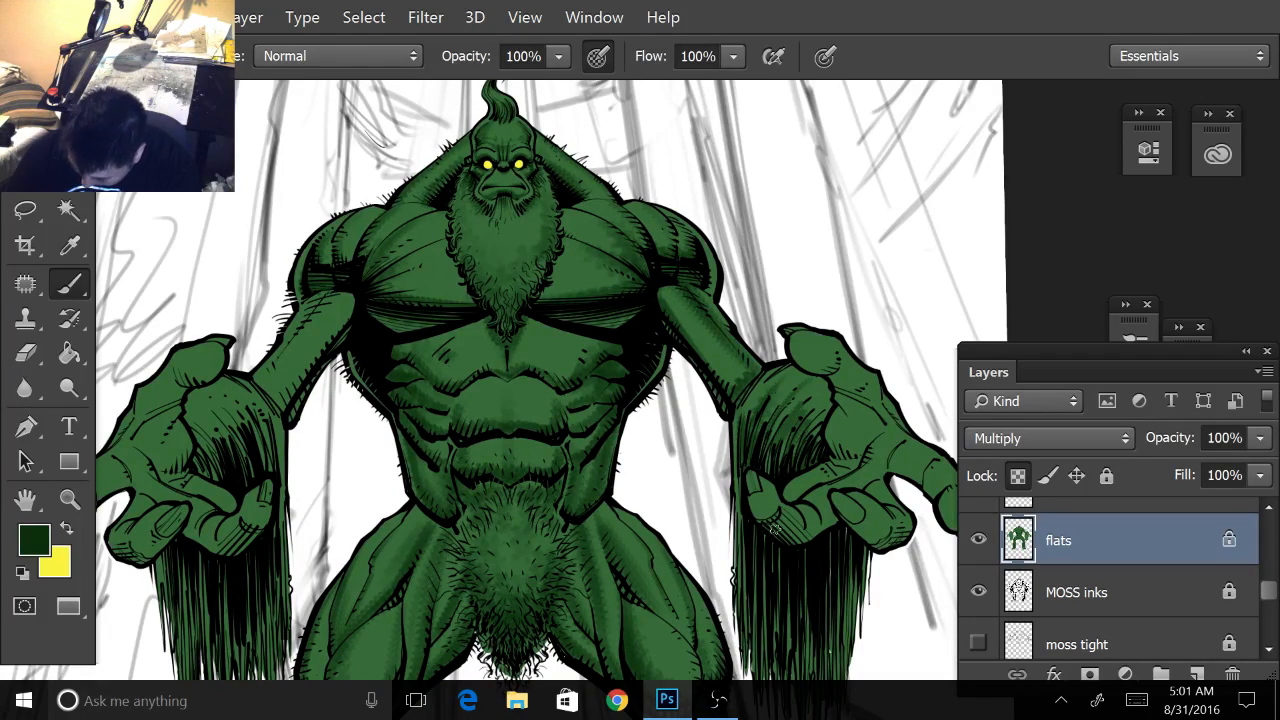
pyautogui.moveTo(774, 530)
pyautogui.mouseDown()
pyautogui.moveTo(778, 520)
pyautogui.moveTo(798, 534)
pyautogui.moveTo(790, 519)
pyautogui.moveTo(812, 533)
pyautogui.moveTo(835, 514)
pyautogui.moveTo(894, 540)
pyautogui.moveTo(897, 510)
pyautogui.moveTo(886, 533)
pyautogui.moveTo(778, 445)
pyautogui.moveTo(712, 414)
pyautogui.mouseUp()
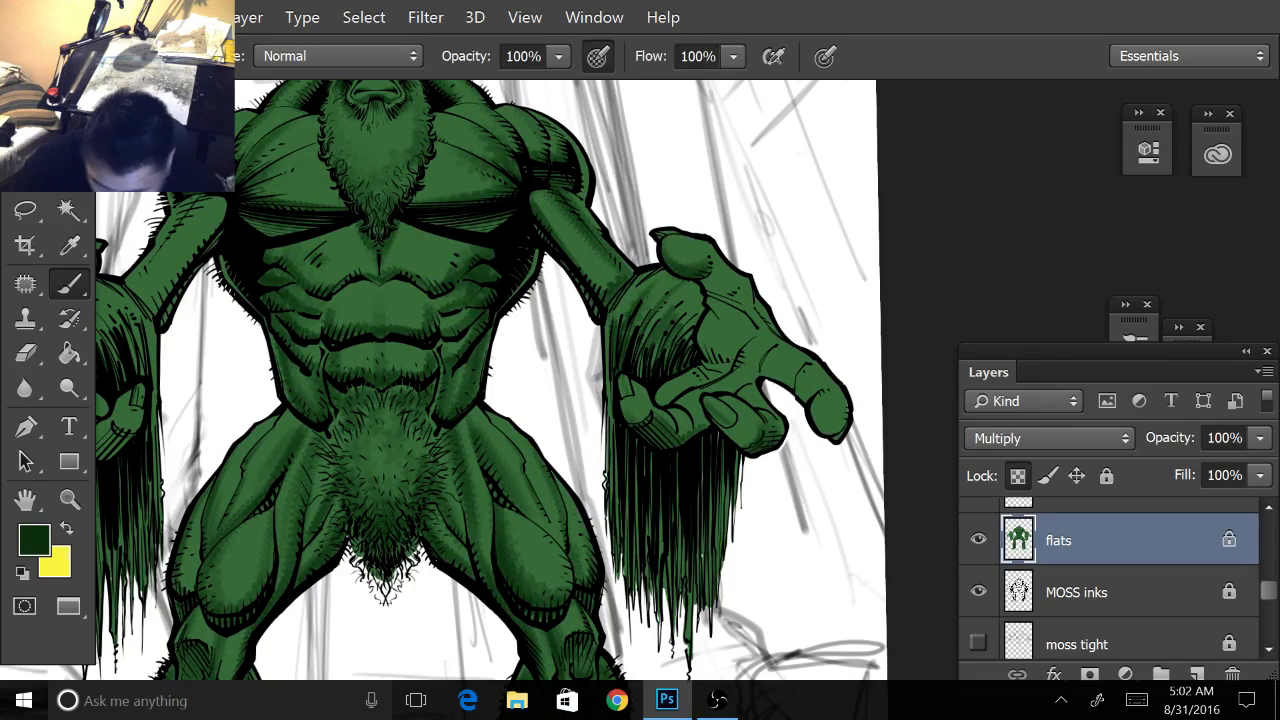
pyautogui.scroll(3, 785, 288)
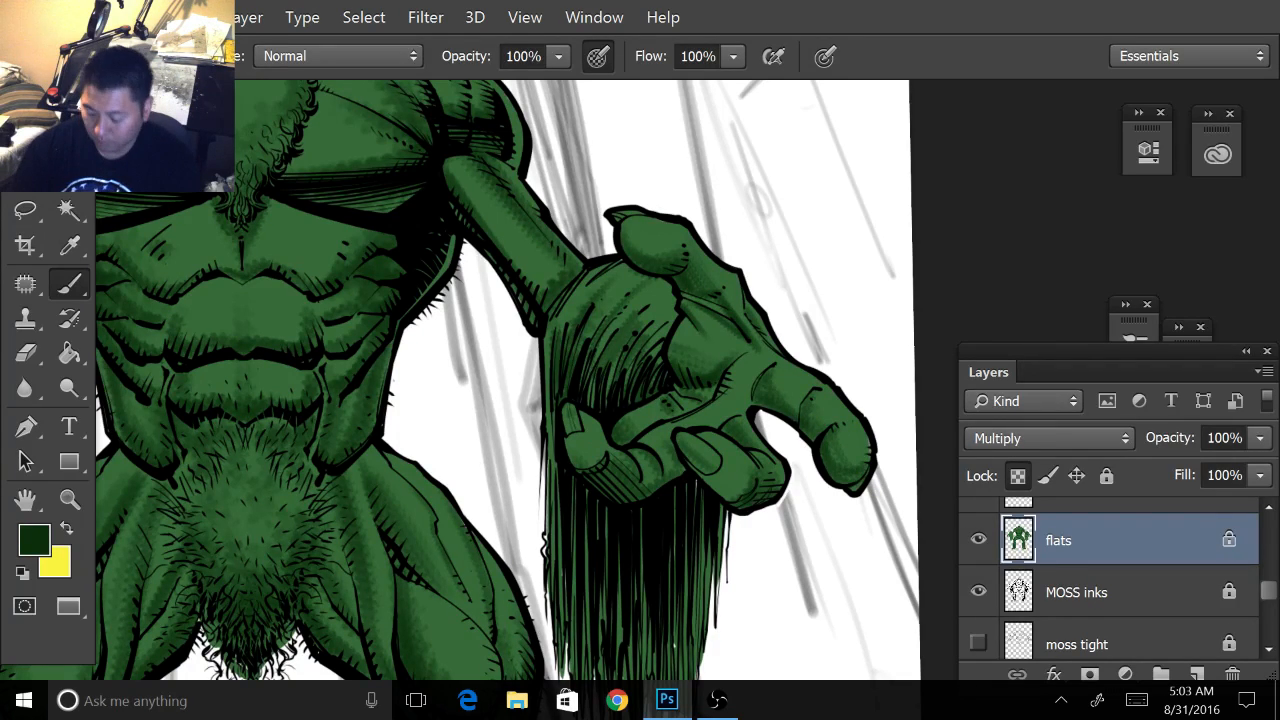
pyautogui.scroll(-4, 790, 362)
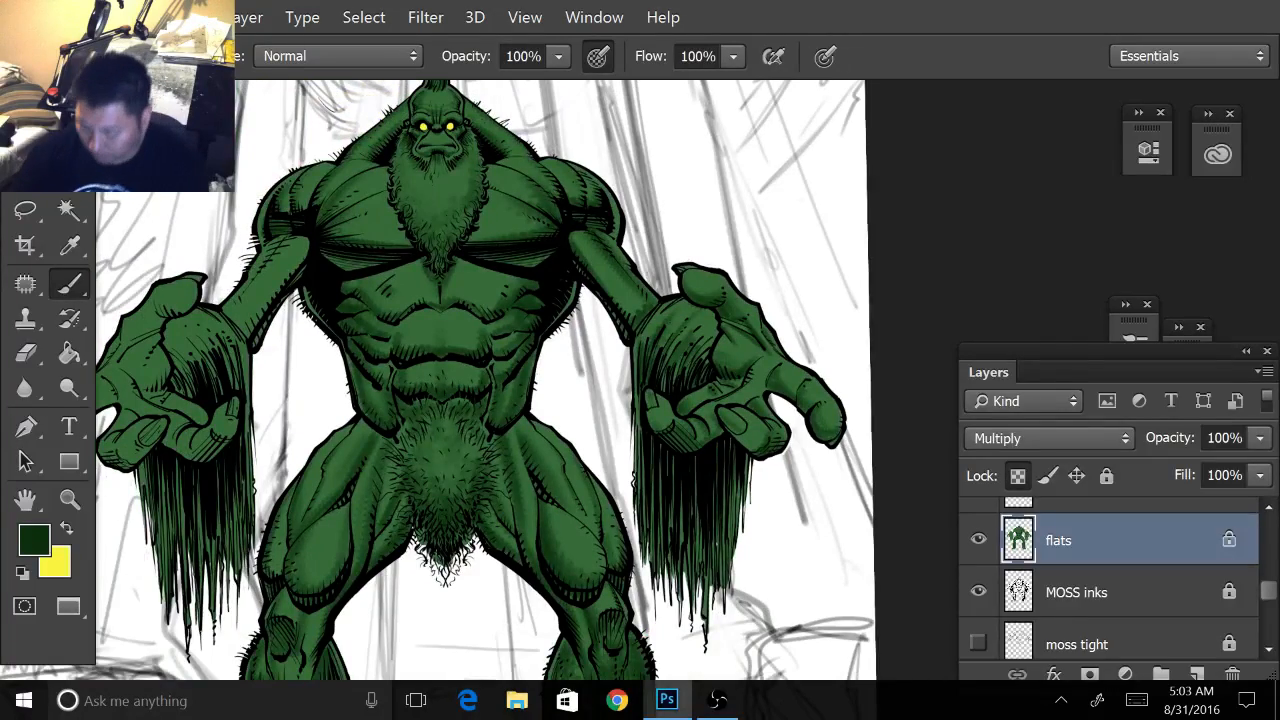
# - Shade the wrist moss, palm and thumb of the viewer's-left hand with dark green texture
pyautogui.moveTo(520, 380); pyautogui.dragTo(867, 379)
pyautogui.hotkey('ctrl', '+')
pyautogui.moveTo(600, 380); pyautogui.dragTo(736, 366)
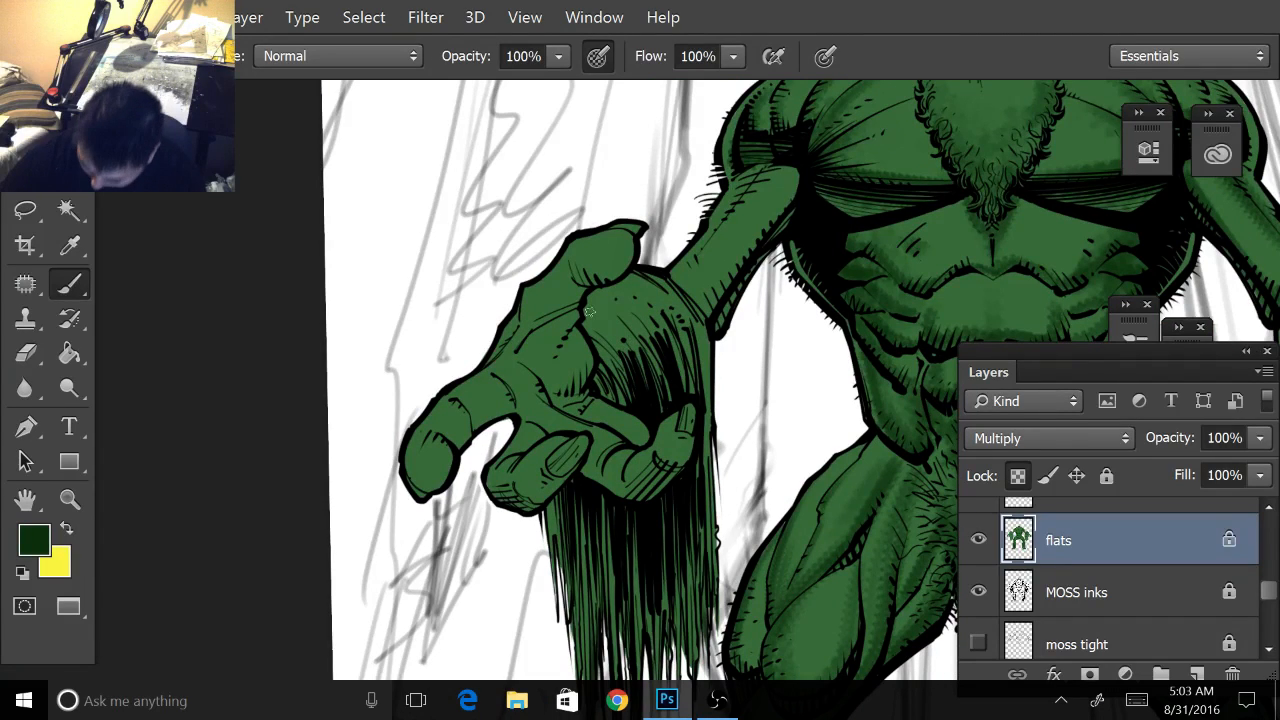
pyautogui.moveTo(590, 312)
pyautogui.mouseDown()
pyautogui.moveTo(638, 351)
pyautogui.moveTo(606, 310)
pyautogui.moveTo(653, 368)
pyautogui.moveTo(638, 310)
pyautogui.moveTo(673, 341)
pyautogui.moveTo(624, 280)
pyautogui.moveTo(691, 358)
pyautogui.moveTo(647, 287)
pyautogui.moveTo(690, 324)
pyautogui.moveTo(701, 385)
pyautogui.moveTo(701, 331)
pyautogui.moveTo(708, 458)
pyautogui.moveTo(687, 363)
pyautogui.moveTo(695, 388)
pyautogui.moveTo(666, 395)
pyautogui.moveTo(662, 378)
pyautogui.moveTo(697, 394)
pyautogui.moveTo(677, 368)
pyautogui.moveTo(610, 393)
pyautogui.moveTo(598, 381)
pyautogui.moveTo(619, 394)
pyautogui.moveTo(595, 376)
pyautogui.moveTo(631, 394)
pyautogui.mouseUp()
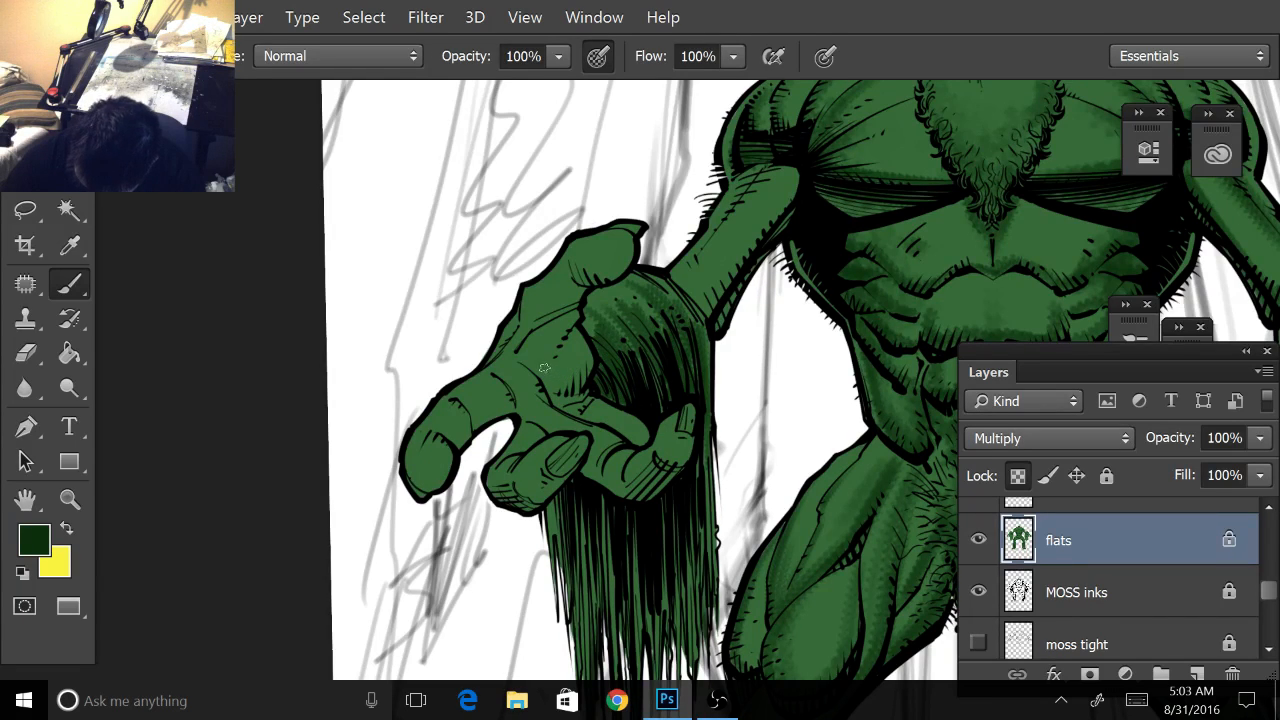
pyautogui.moveTo(552, 388)
pyautogui.mouseDown()
pyautogui.moveTo(587, 376)
pyautogui.moveTo(571, 328)
pyautogui.moveTo(573, 385)
pyautogui.moveTo(569, 363)
pyautogui.moveTo(552, 373)
pyautogui.moveTo(558, 387)
pyautogui.moveTo(519, 348)
pyautogui.moveTo(567, 384)
pyautogui.moveTo(544, 352)
pyautogui.moveTo(574, 382)
pyautogui.moveTo(579, 362)
pyautogui.moveTo(566, 411)
pyautogui.moveTo(592, 408)
pyautogui.moveTo(639, 444)
pyautogui.moveTo(607, 418)
pyautogui.moveTo(641, 430)
pyautogui.mouseUp()
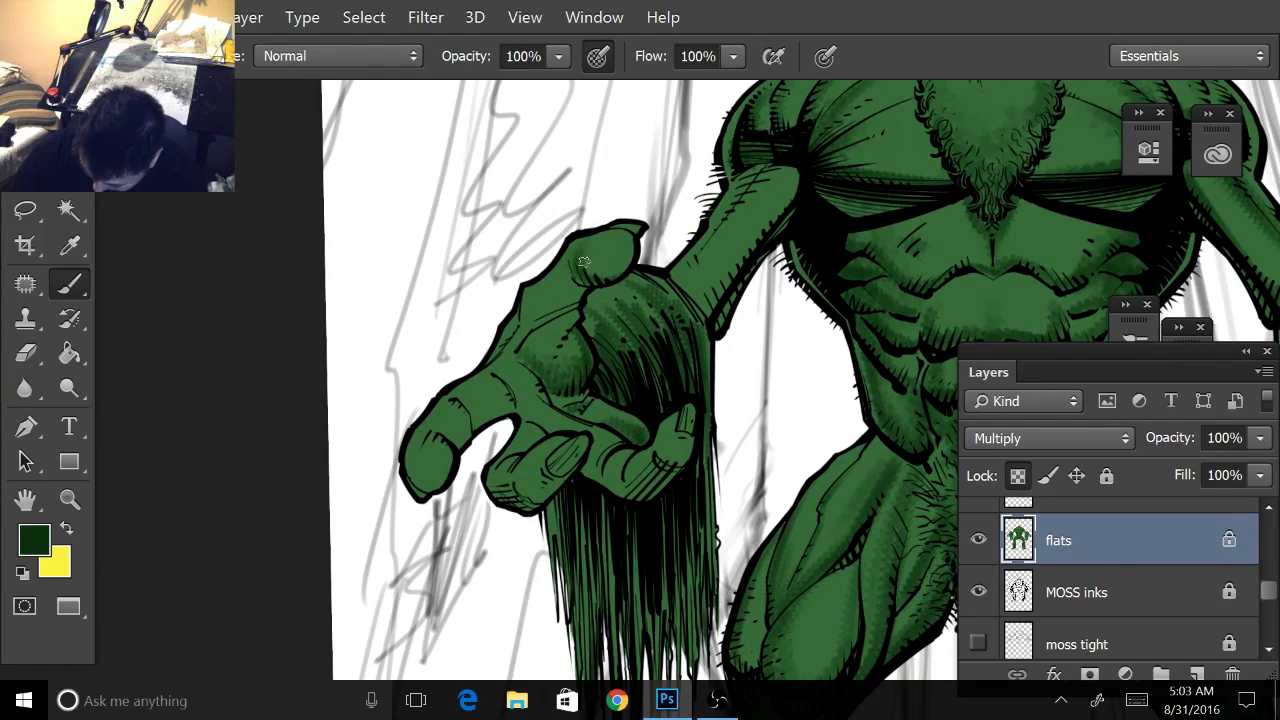
pyautogui.moveTo(584, 262)
pyautogui.mouseDown()
pyautogui.moveTo(600, 276)
pyautogui.moveTo(634, 232)
pyautogui.moveTo(629, 261)
pyautogui.moveTo(568, 300)
pyautogui.moveTo(577, 281)
pyautogui.mouseUp()
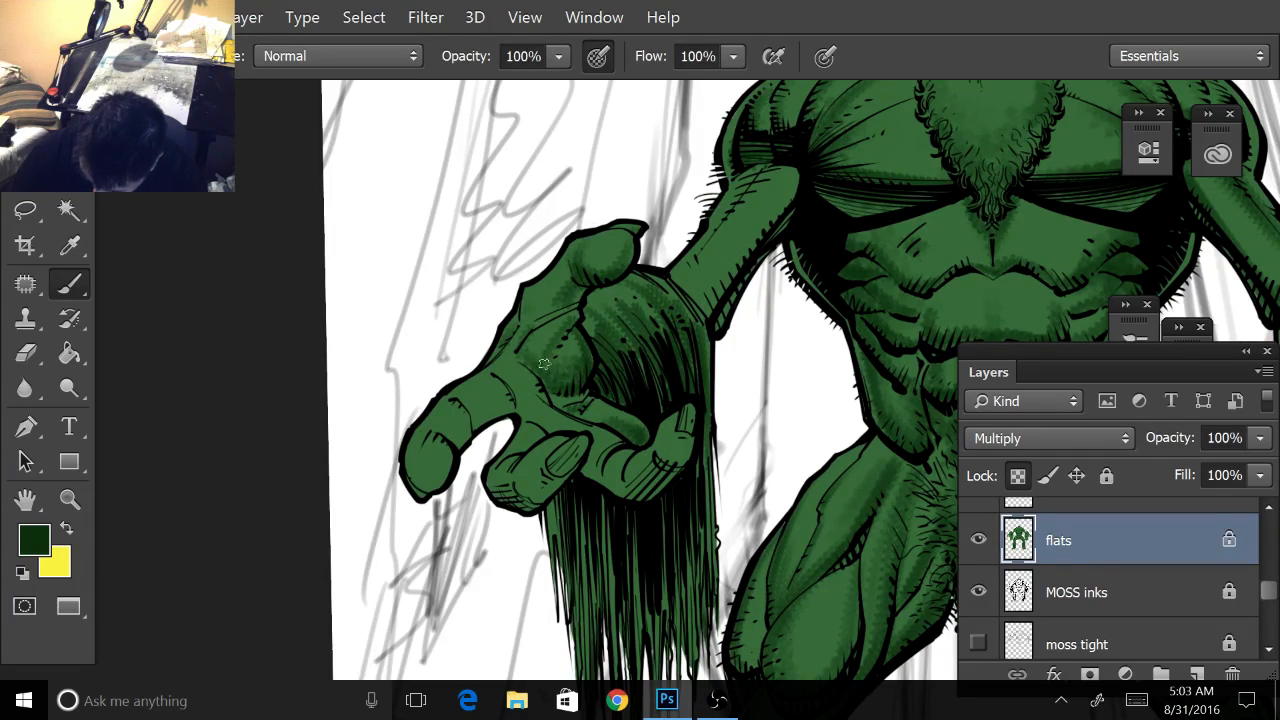
# - Shade the fingers of the viewer's-left hand with dark green texture on a rotated canvas
pyautogui.moveTo(544, 364)
pyautogui.mouseDown()
pyautogui.moveTo(577, 318)
pyautogui.moveTo(569, 297)
pyautogui.moveTo(537, 347)
pyautogui.moveTo(575, 278)
pyautogui.mouseUp()
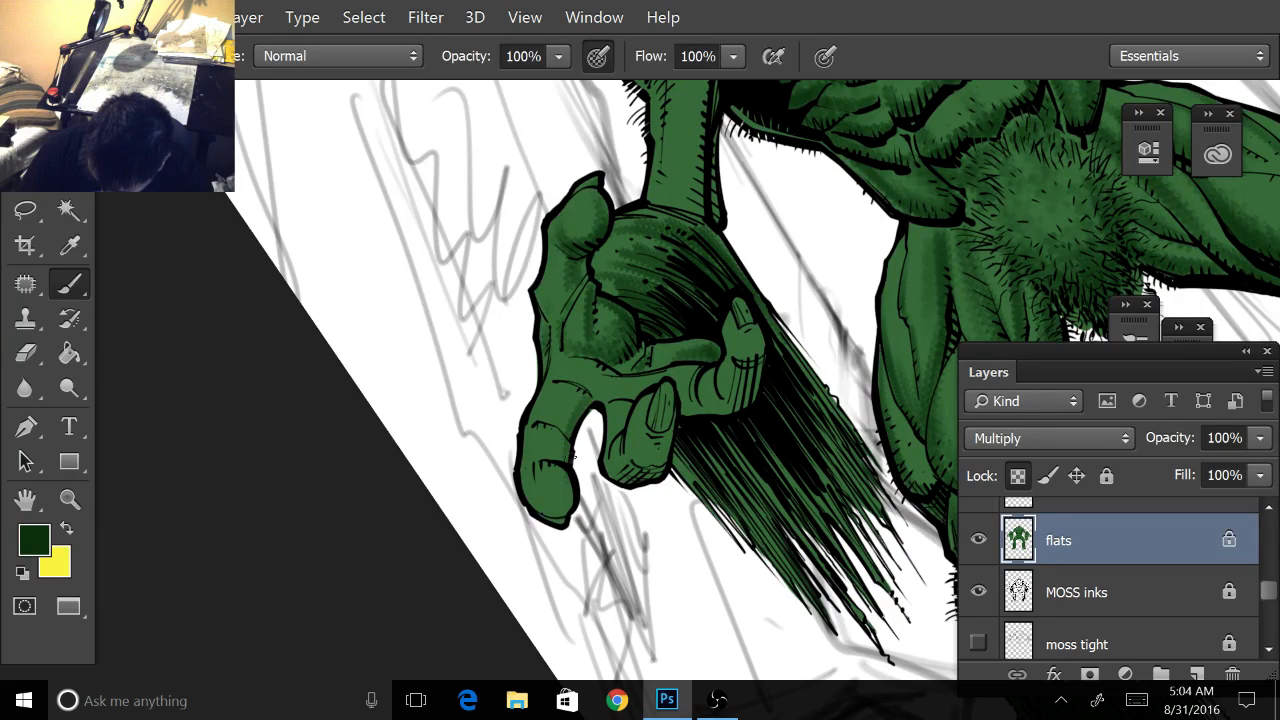
pyautogui.moveTo(568, 510)
pyautogui.mouseDown()
pyautogui.moveTo(545, 512)
pyautogui.moveTo(569, 486)
pyautogui.moveTo(538, 470)
pyautogui.mouseUp()
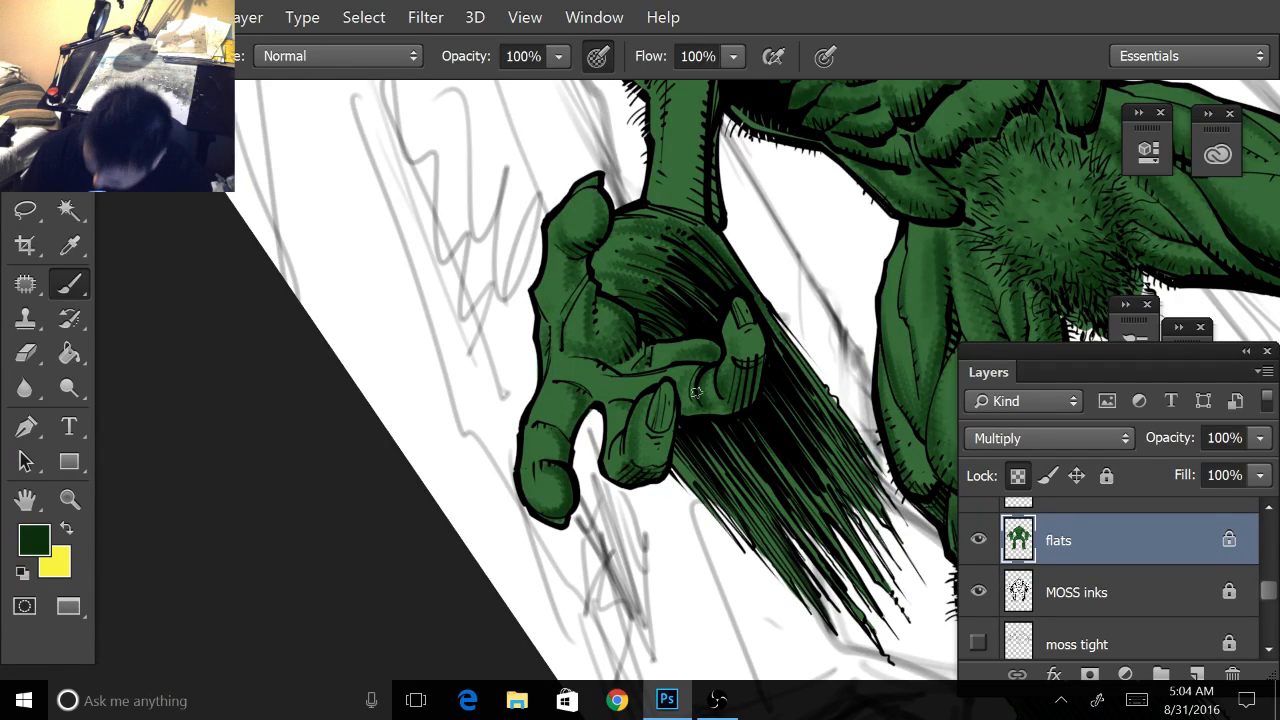
pyautogui.moveTo(697, 393); pyautogui.dragTo(509, 395)
# - Shade the viewer's-left arm between shoulder and wrist with dark green texture, and return the canvas to upright
pyautogui.hotkey('ctrl', '-')
pyautogui.moveTo(560, 350); pyautogui.dragTo(615, 499)
pyautogui.scroll(3, 750, 366)
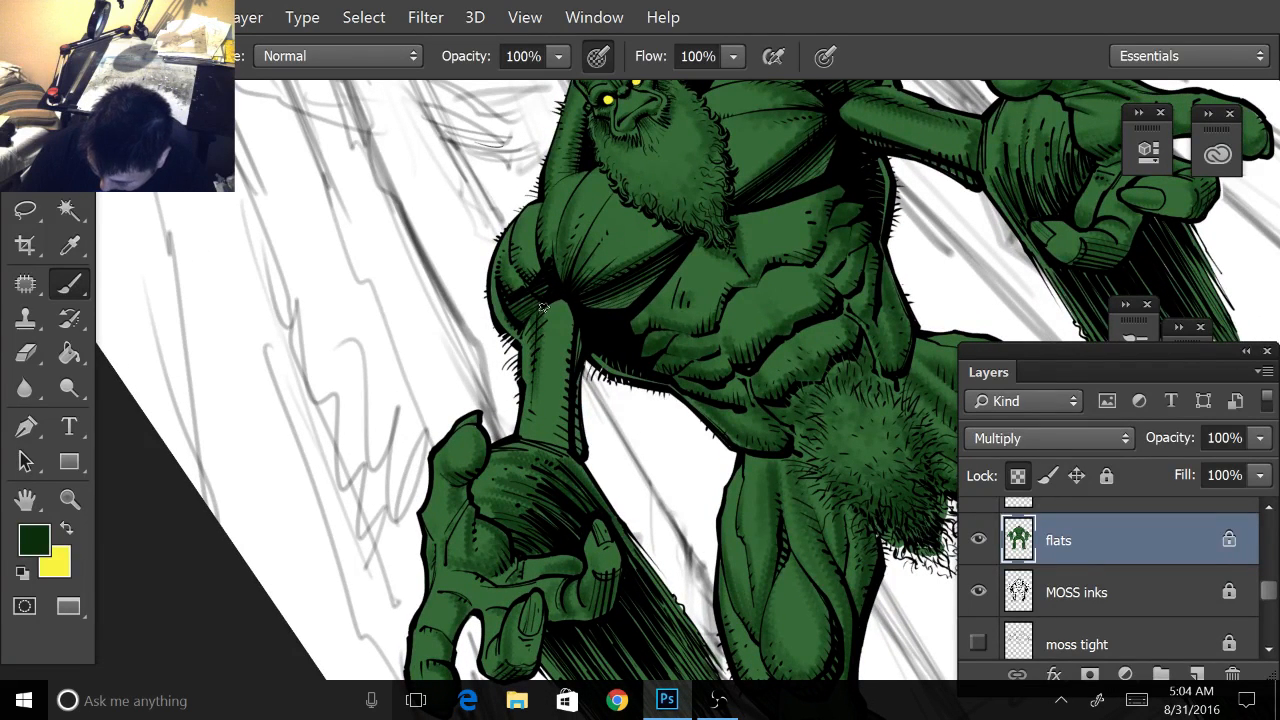
pyautogui.moveTo(535, 337); pyautogui.dragTo(521, 441)
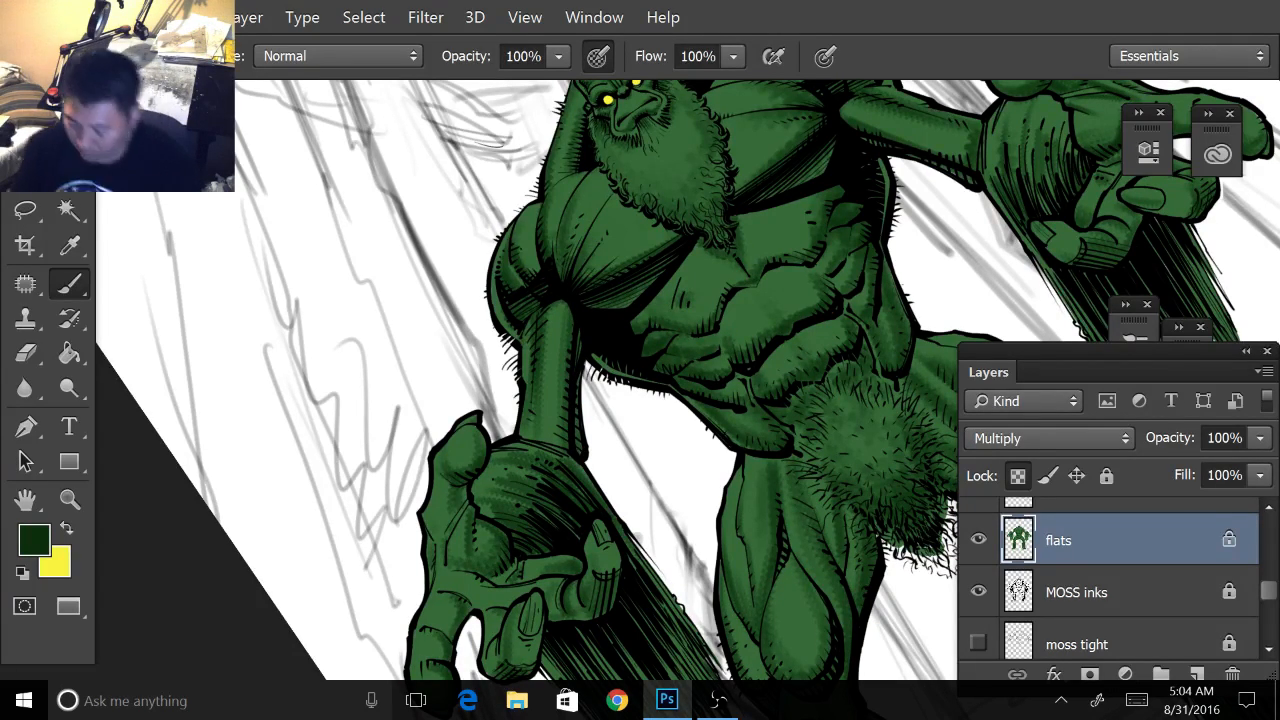
pyautogui.scroll(-2, 600, 380)
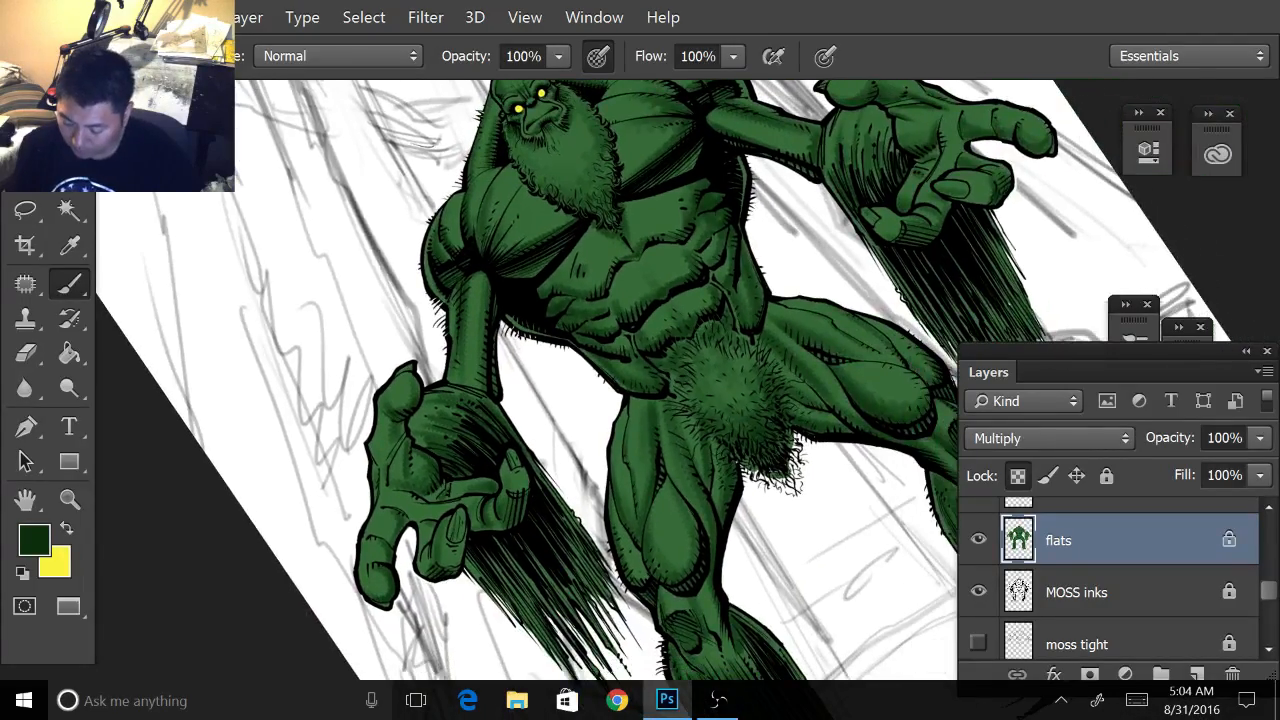
pyautogui.moveTo(700, 300); pyautogui.dragTo(676, 472)
pyautogui.moveTo(650, 400); pyautogui.dragTo(551, 417)
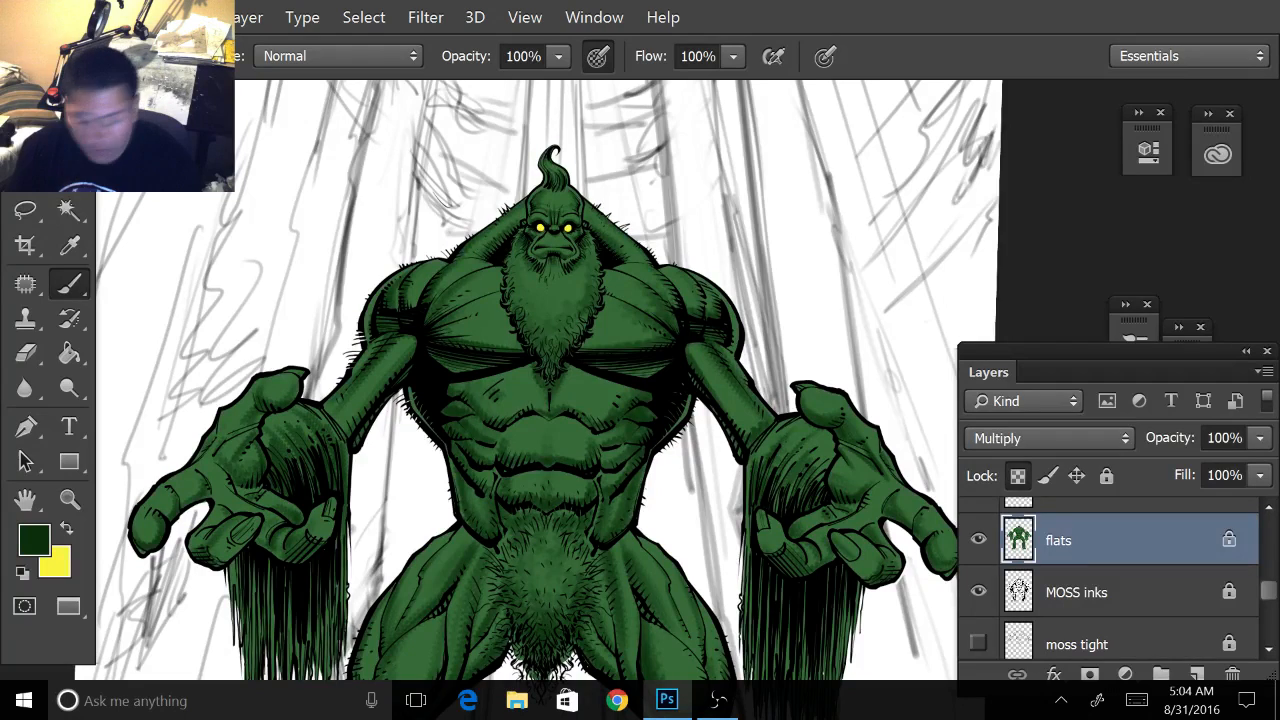
# - Dismiss the low-battery notification
pyautogui.scroll(4, 460, 300)
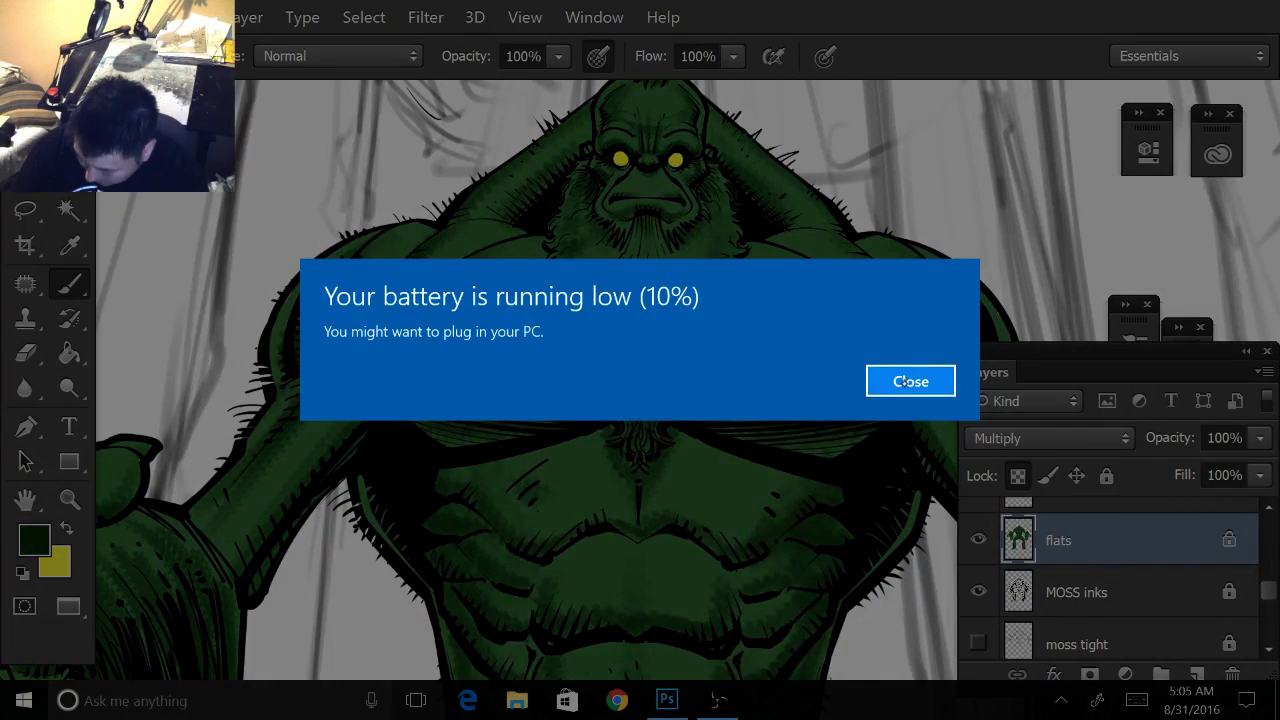
pyautogui.click(906, 380)
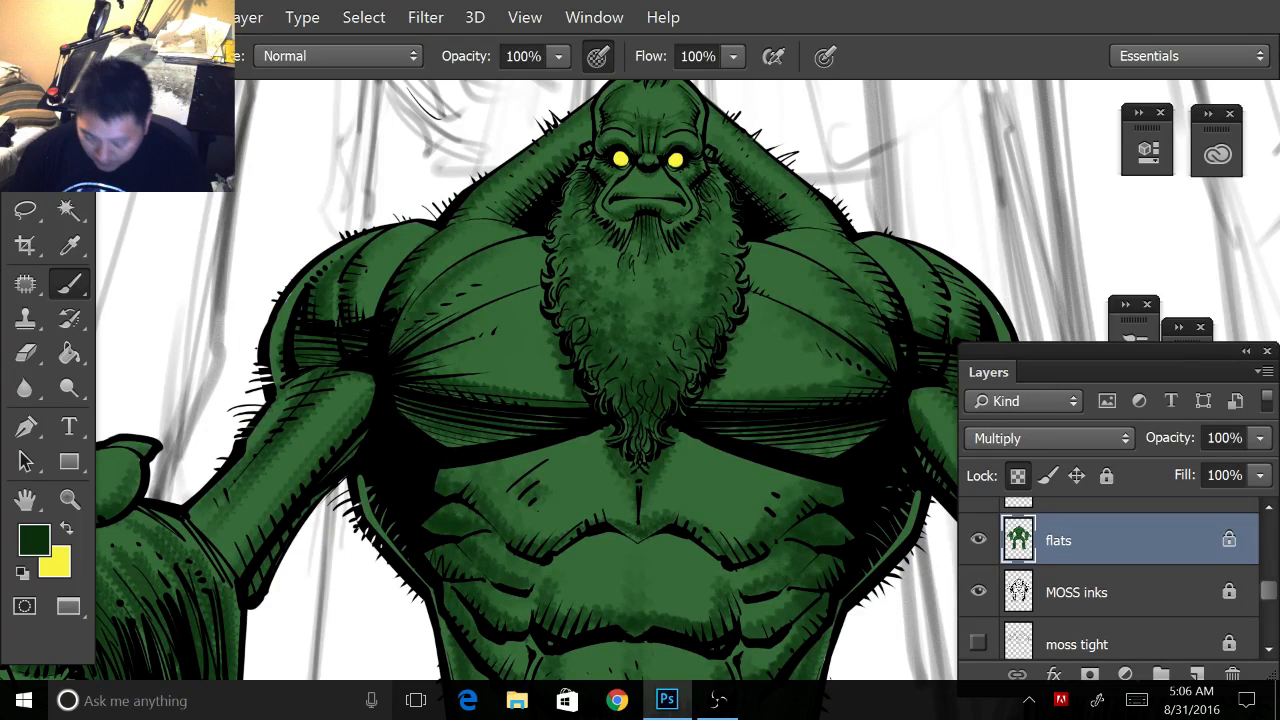
pyautogui.hotkey('ctrl', '-')
pyautogui.hotkey('ctrl', '-')
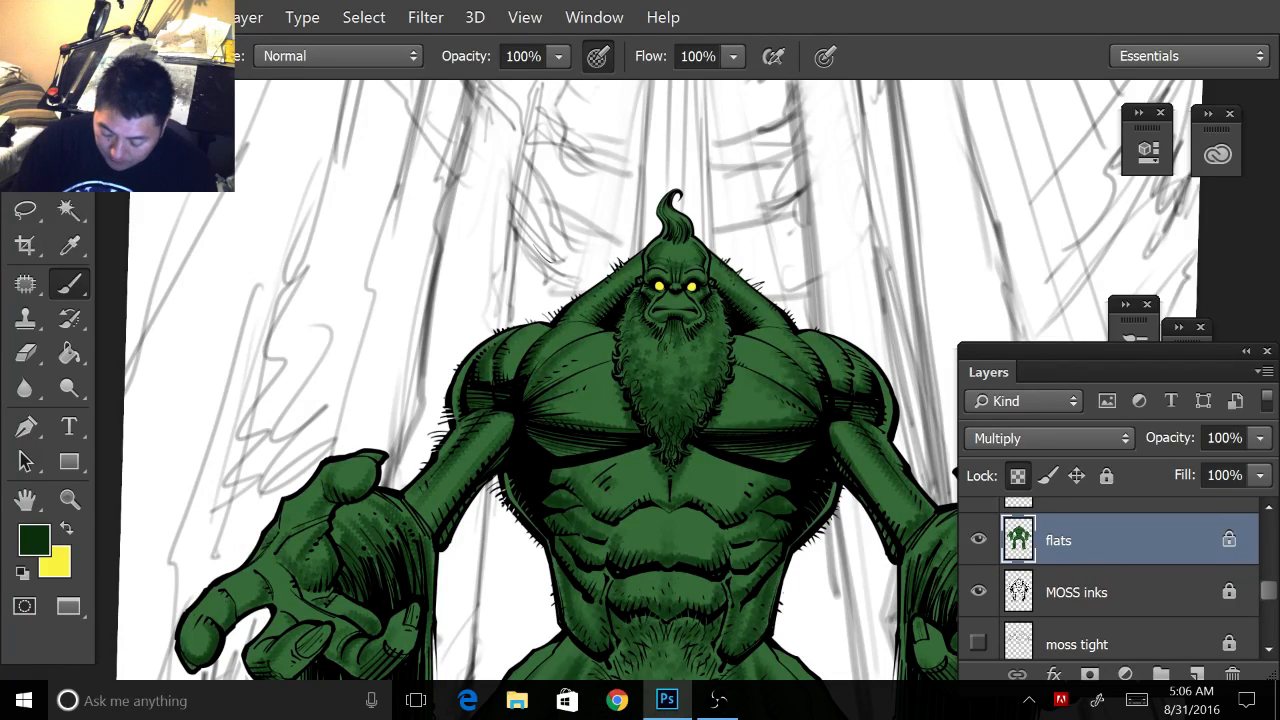
# - Sample the mid green of the creature's chest, swap it to the foreground and change the foreground colour to b4d3b5
pyautogui.press('alt')
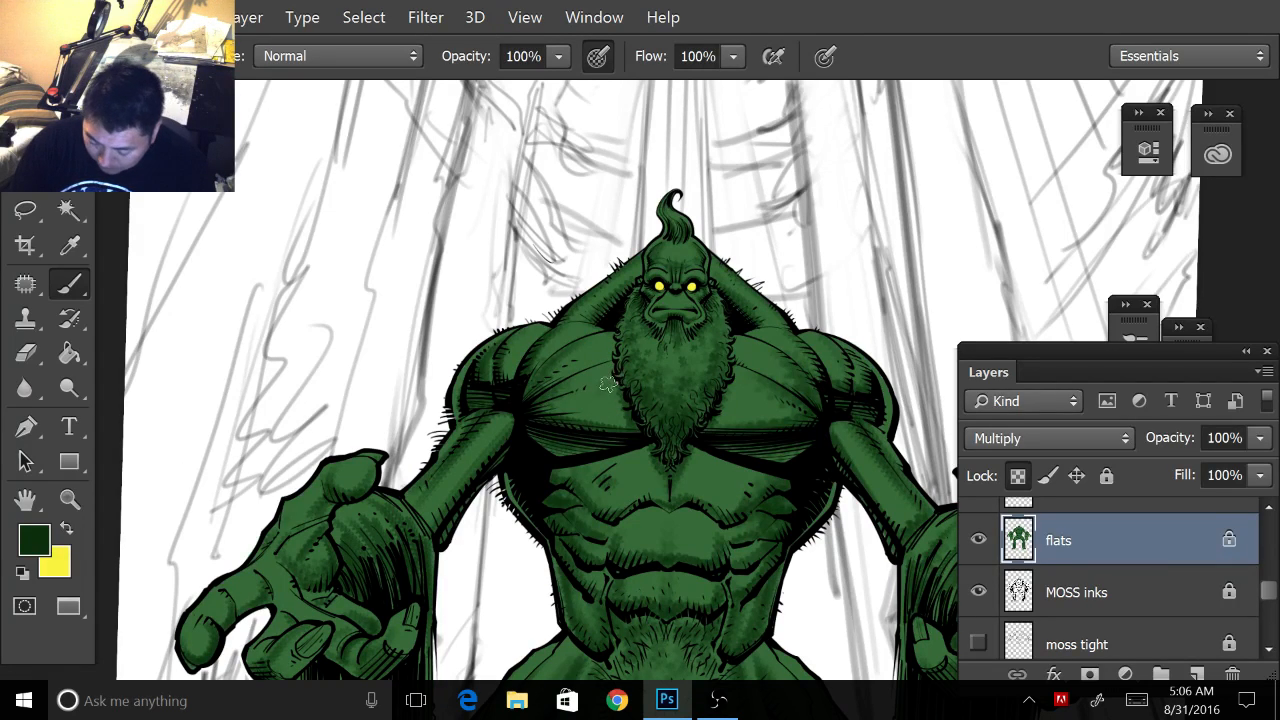
pyautogui.keyDown('alt'); pyautogui.click(610, 382); pyautogui.keyUp('alt')
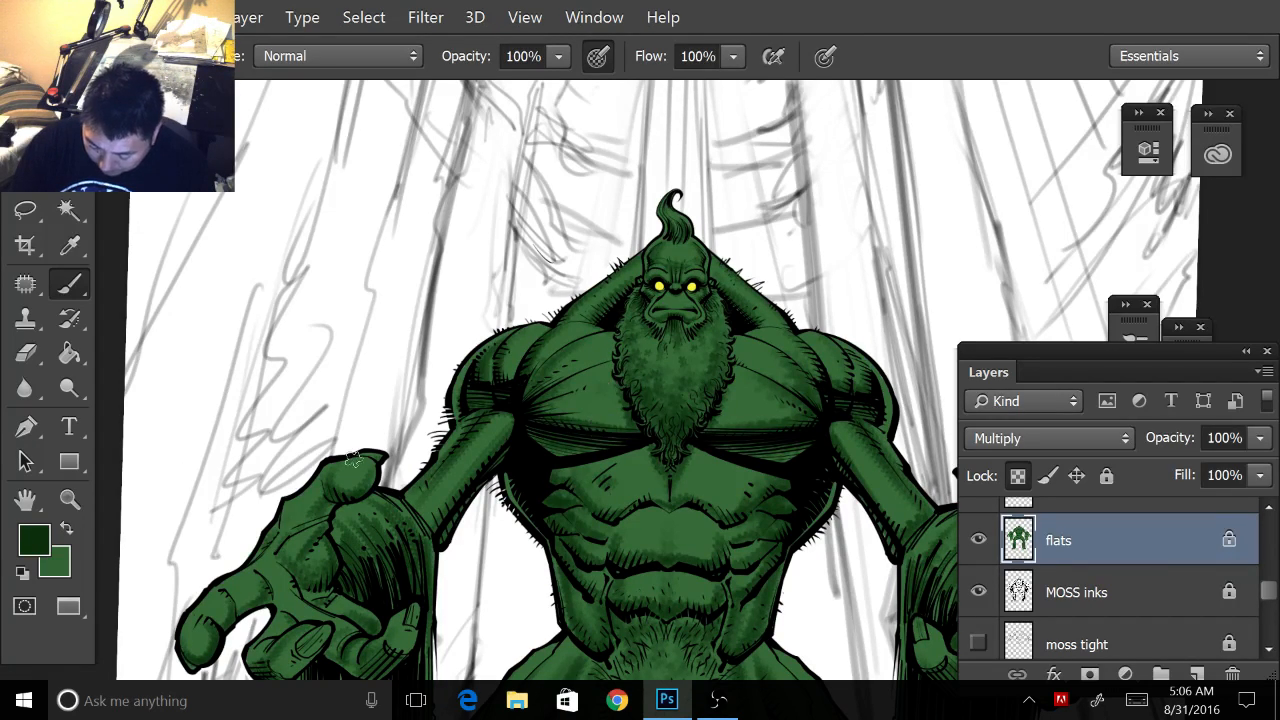
pyautogui.click(66, 528)
pyautogui.click(34, 540)
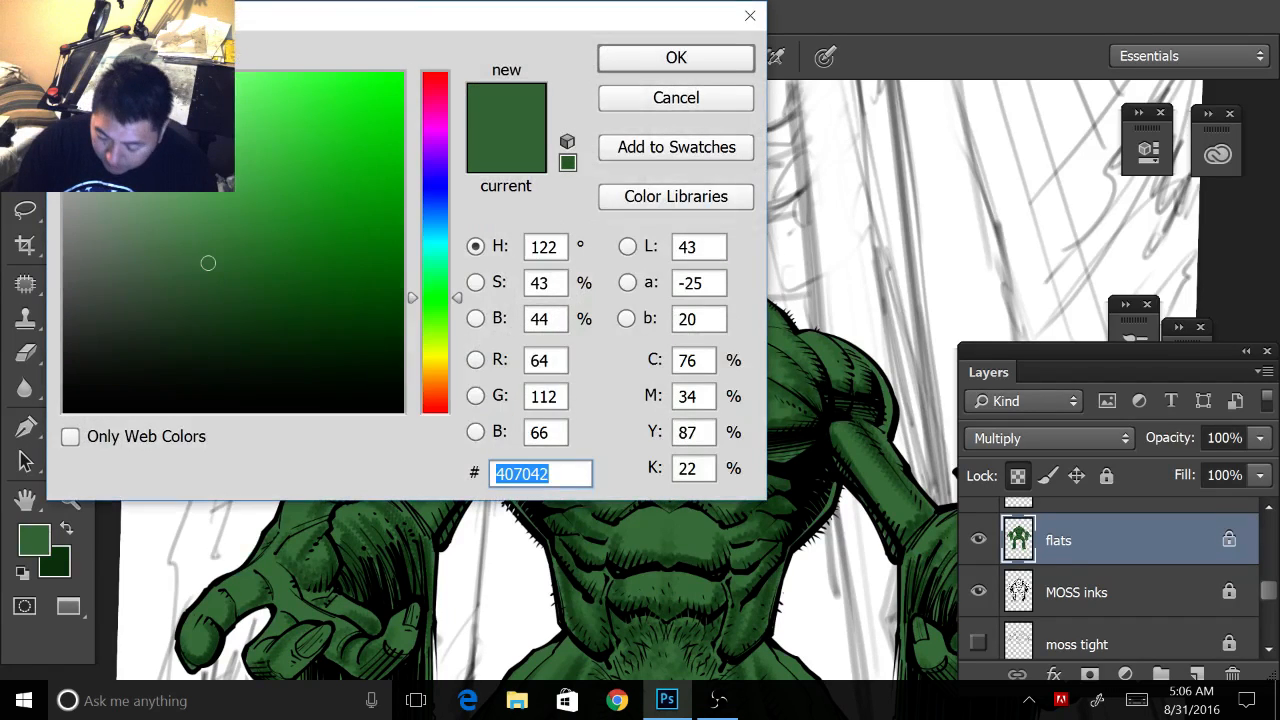
pyautogui.write('b4d3b5')
pyautogui.click(641, 57)
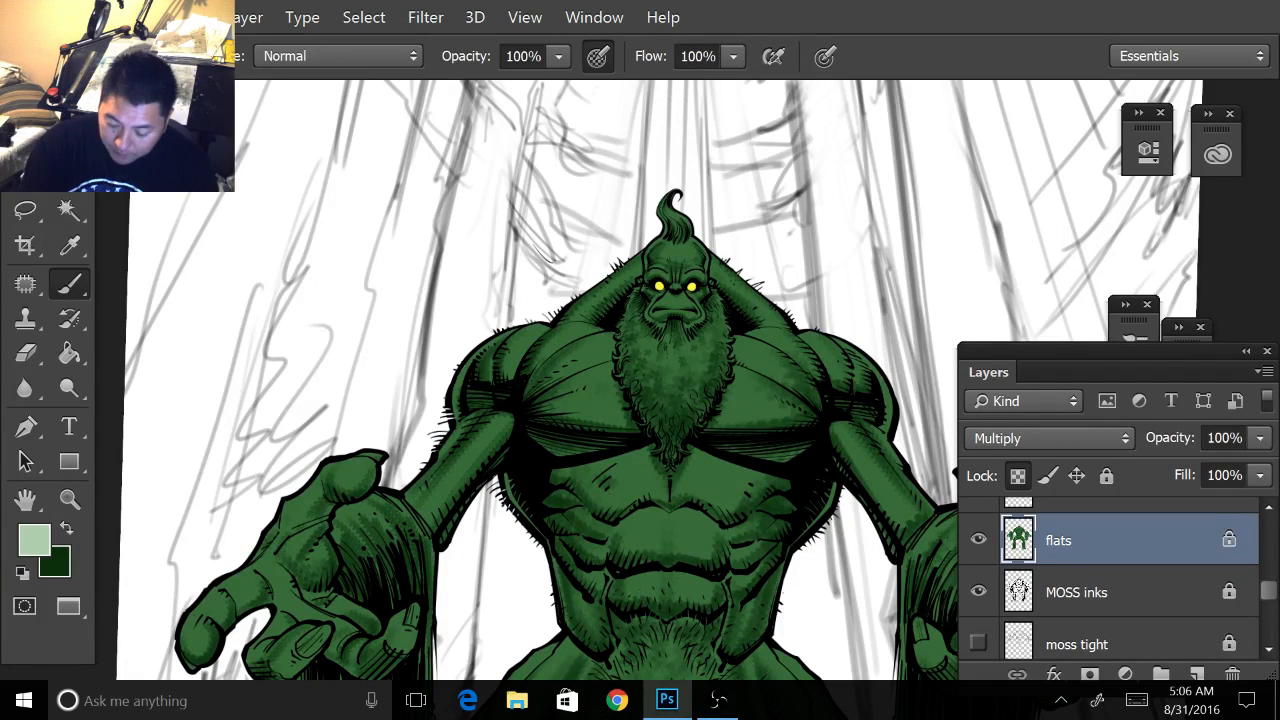
# - Save the document
pyautogui.hotkey('alt', 'f')
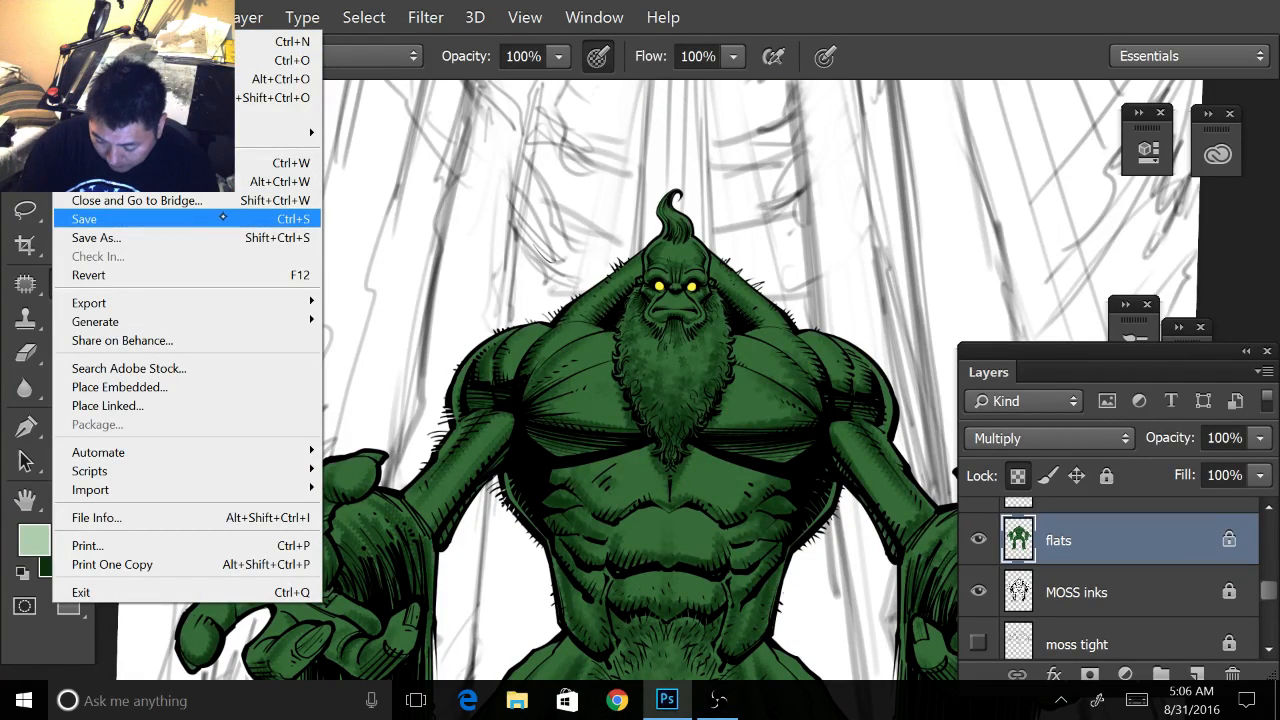
pyautogui.click(231, 219)
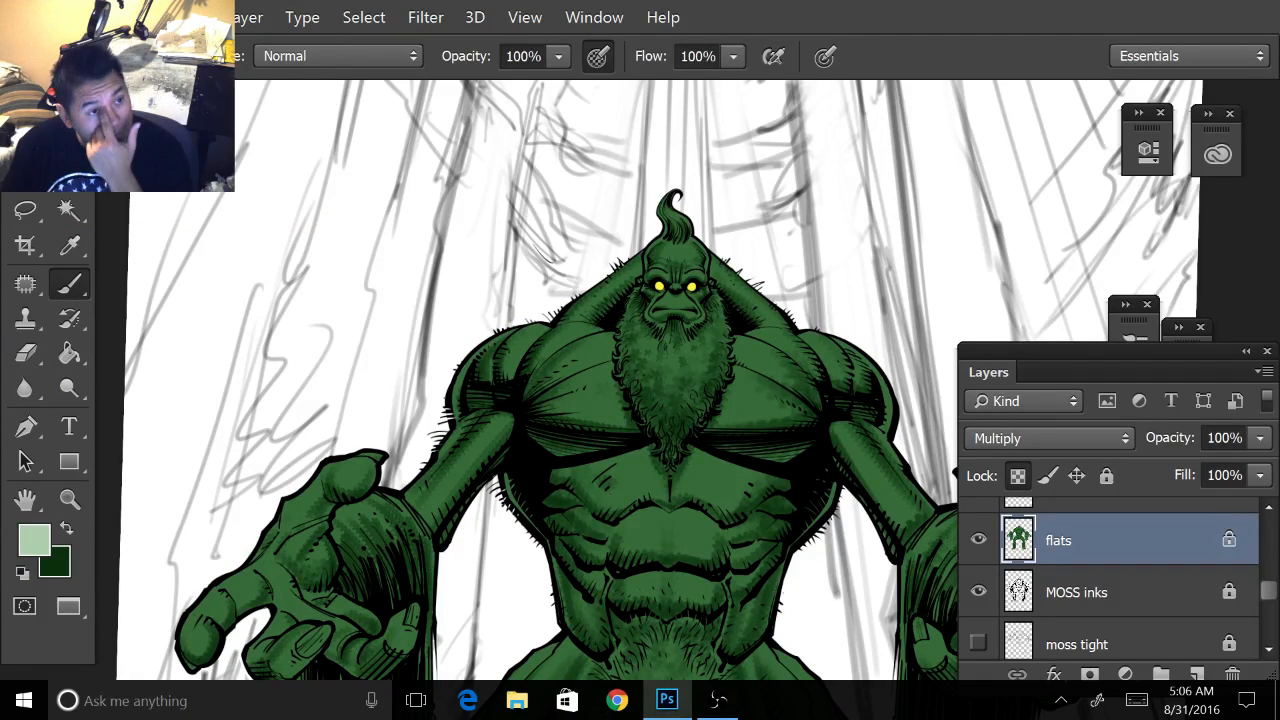
# - Dab a pale green textured highlight on the centre of the creature's forehead and undo the last stroke
pyautogui.moveTo(560, 470); pyautogui.dragTo(665, 470)
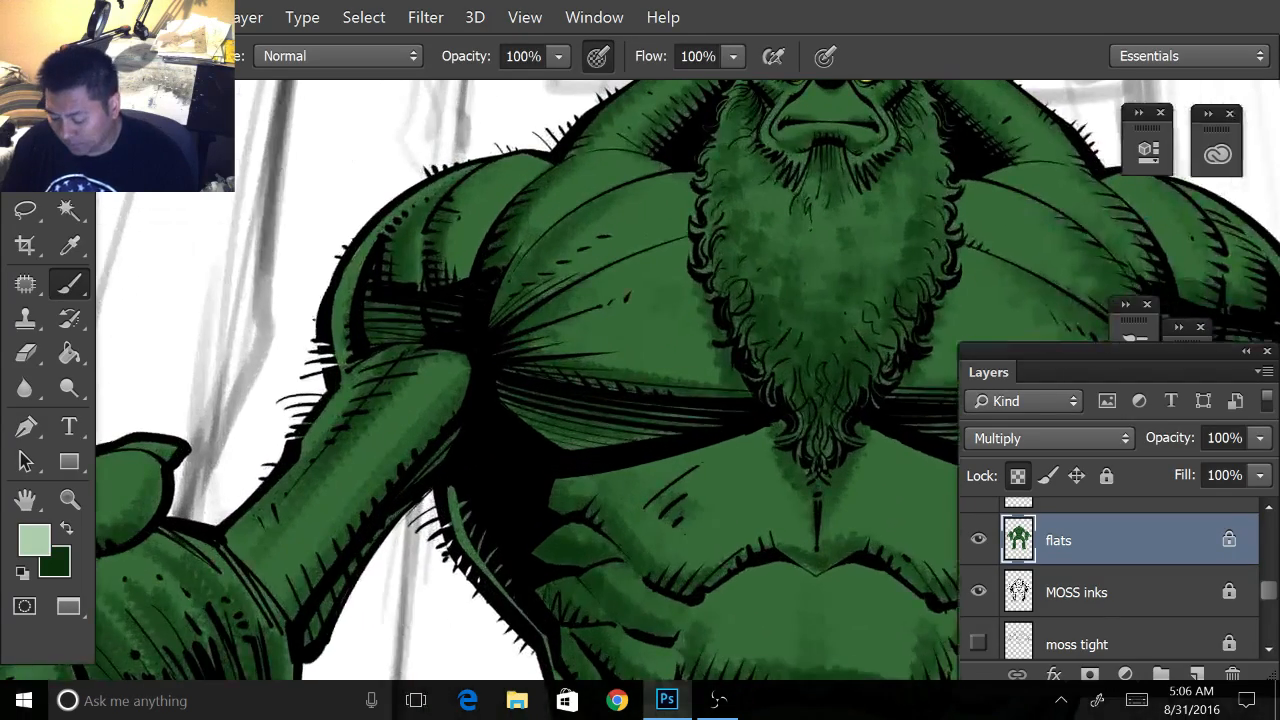
pyautogui.moveTo(660, 320); pyautogui.dragTo(459, 527)
pyautogui.moveTo(580, 380); pyautogui.dragTo(526, 467)
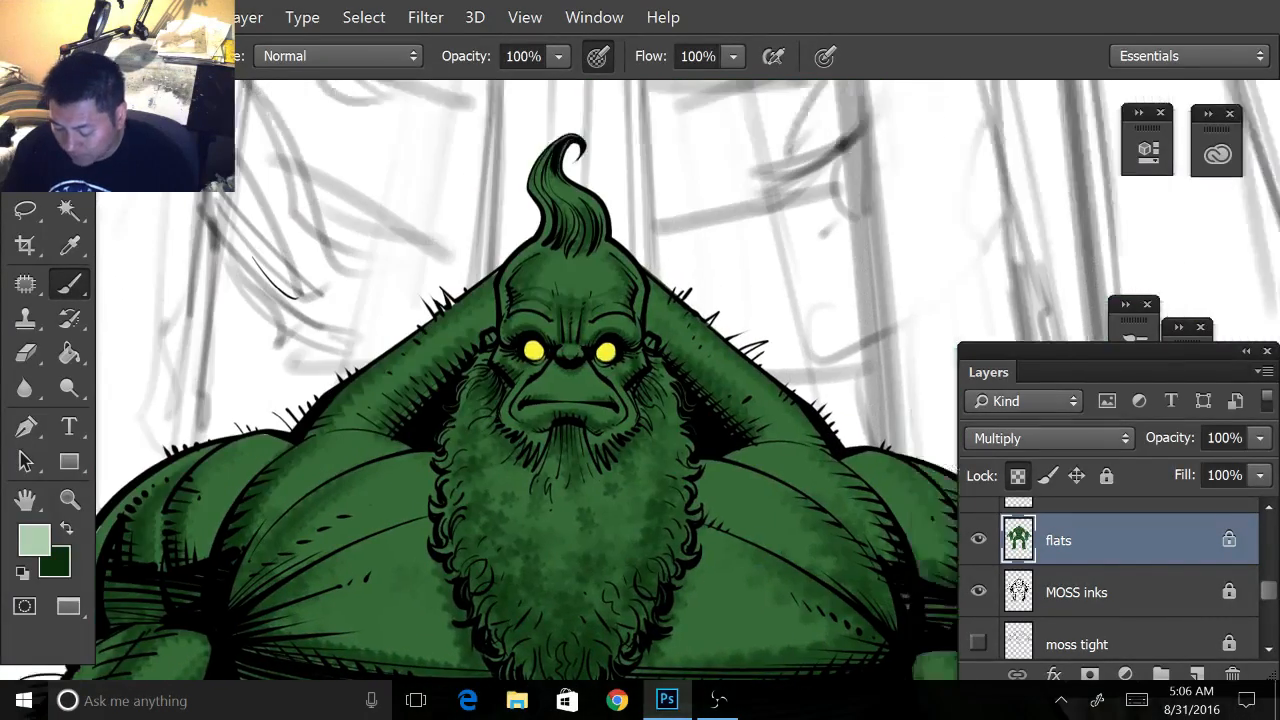
pyautogui.moveTo(433, 444); pyautogui.dragTo(492, 444)
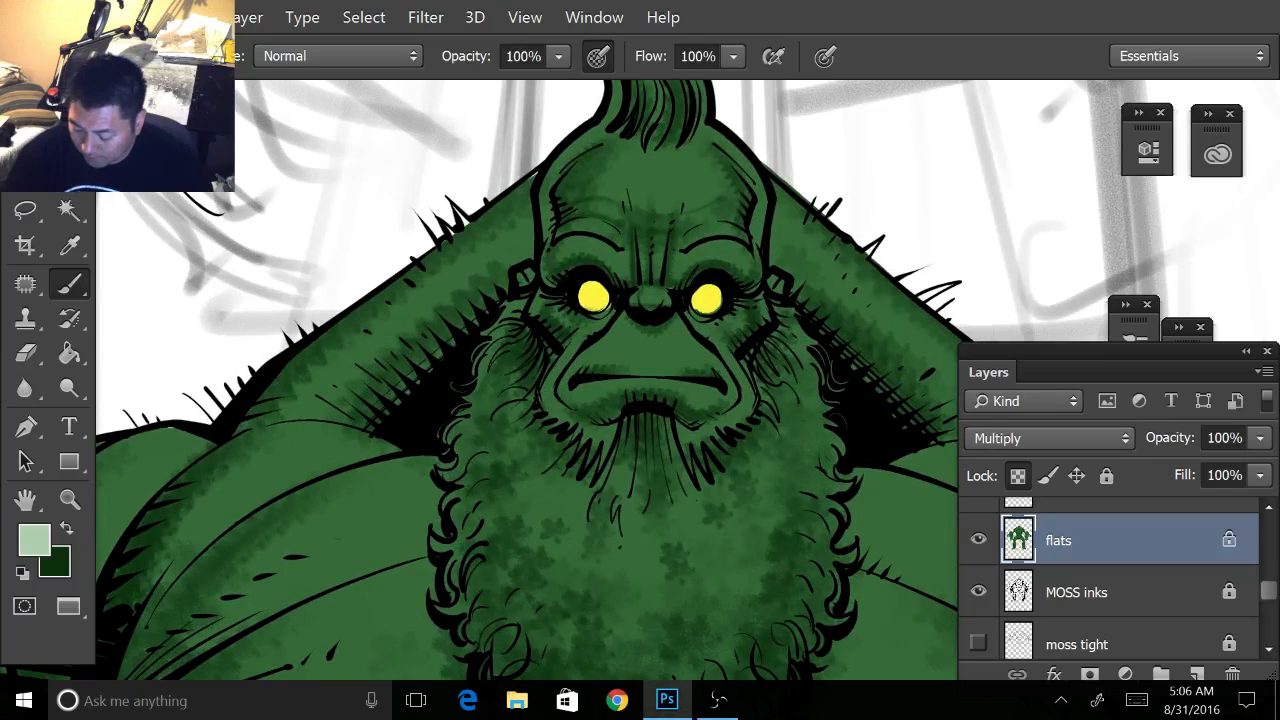
pyautogui.moveTo(732, 388); pyautogui.dragTo(698, 388)
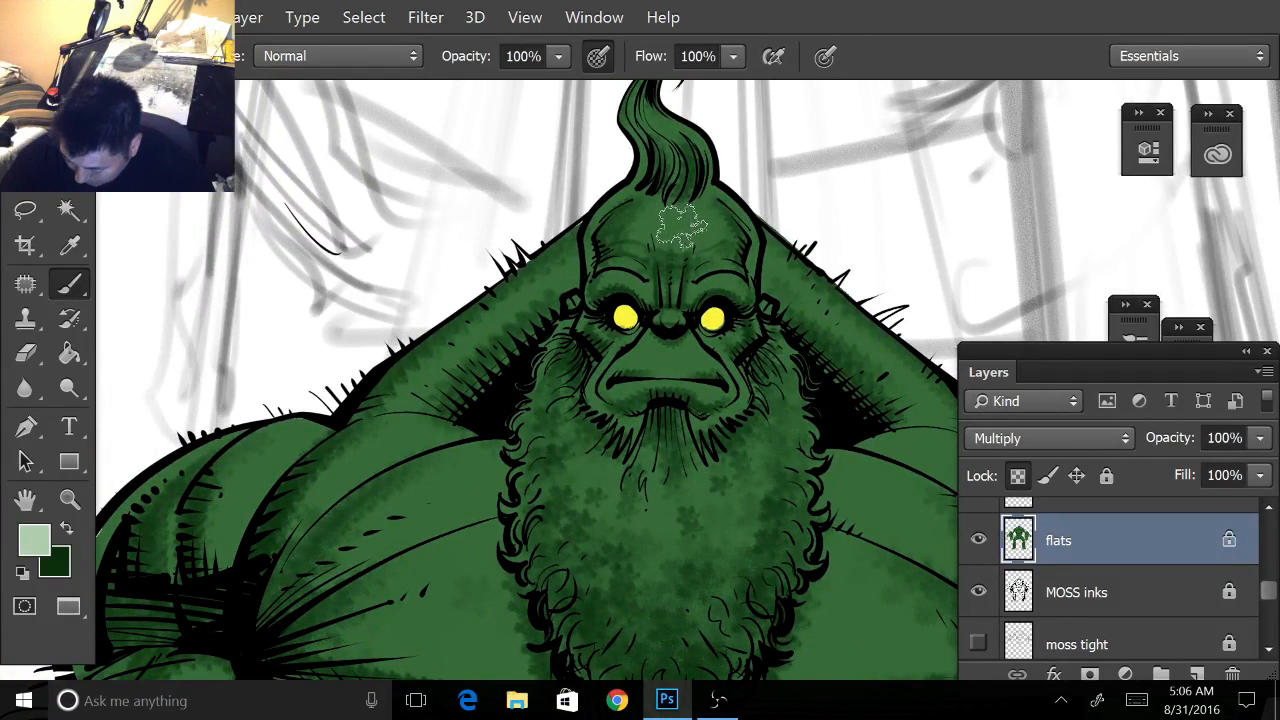
pyautogui.moveTo(682, 226)
pyautogui.mouseDown()
pyautogui.moveTo(680, 212)
pyautogui.moveTo(722, 246)
pyautogui.moveTo(692, 196)
pyautogui.mouseUp()
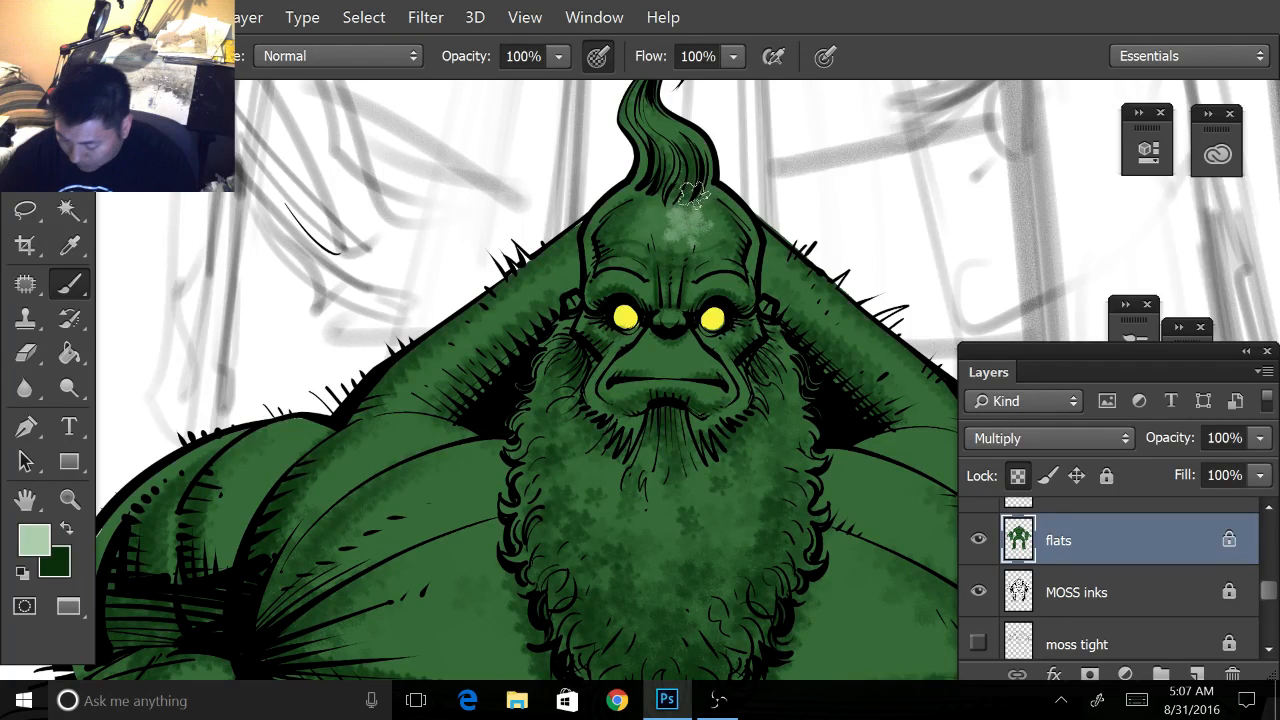
pyautogui.hotkey('ctrl', 'z')
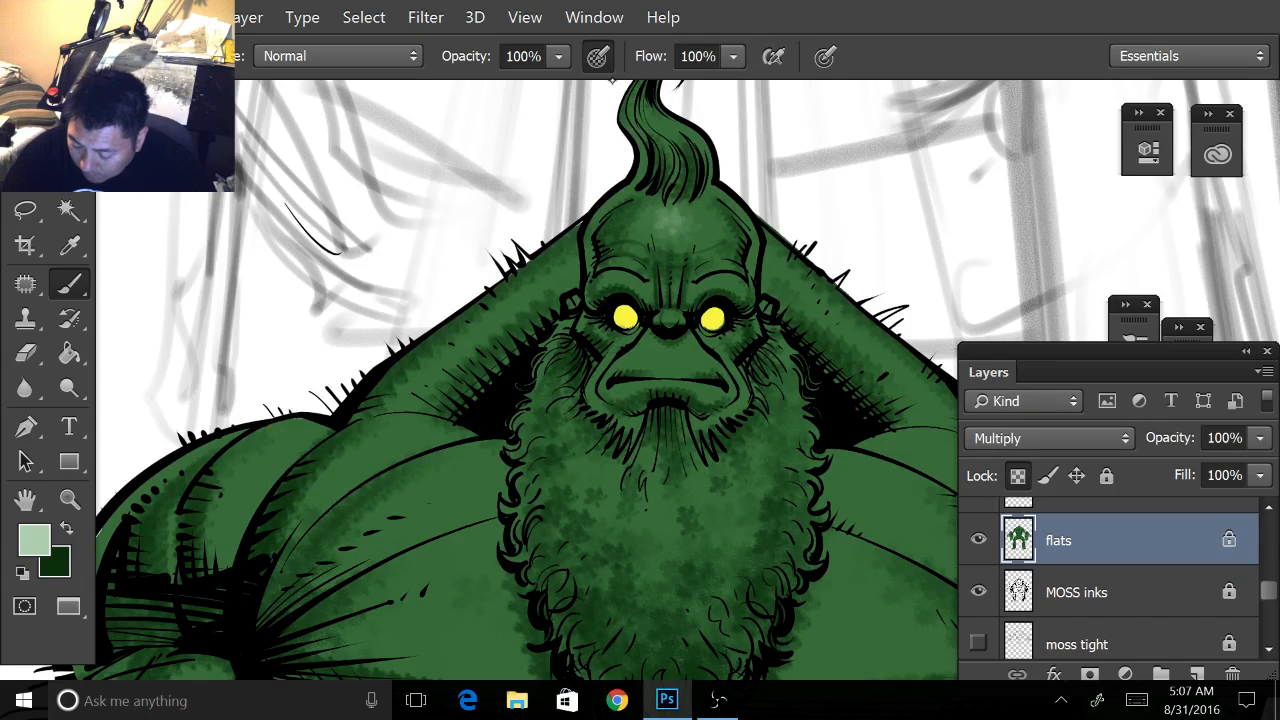
# - Lower the brush opacity to 80% and build up the pale highlight on the centre of the forehead
pyautogui.click(557, 56)
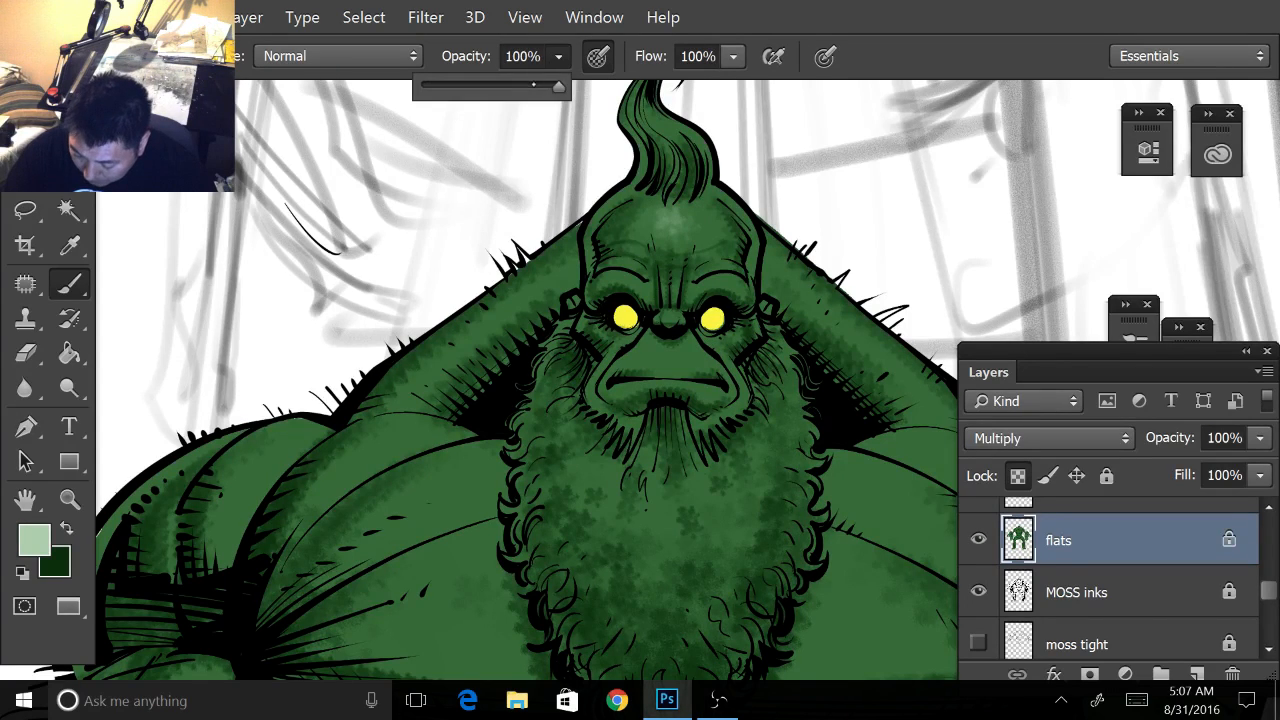
pyautogui.moveTo(558, 86); pyautogui.dragTo(531, 86)
pyautogui.click(692, 212)
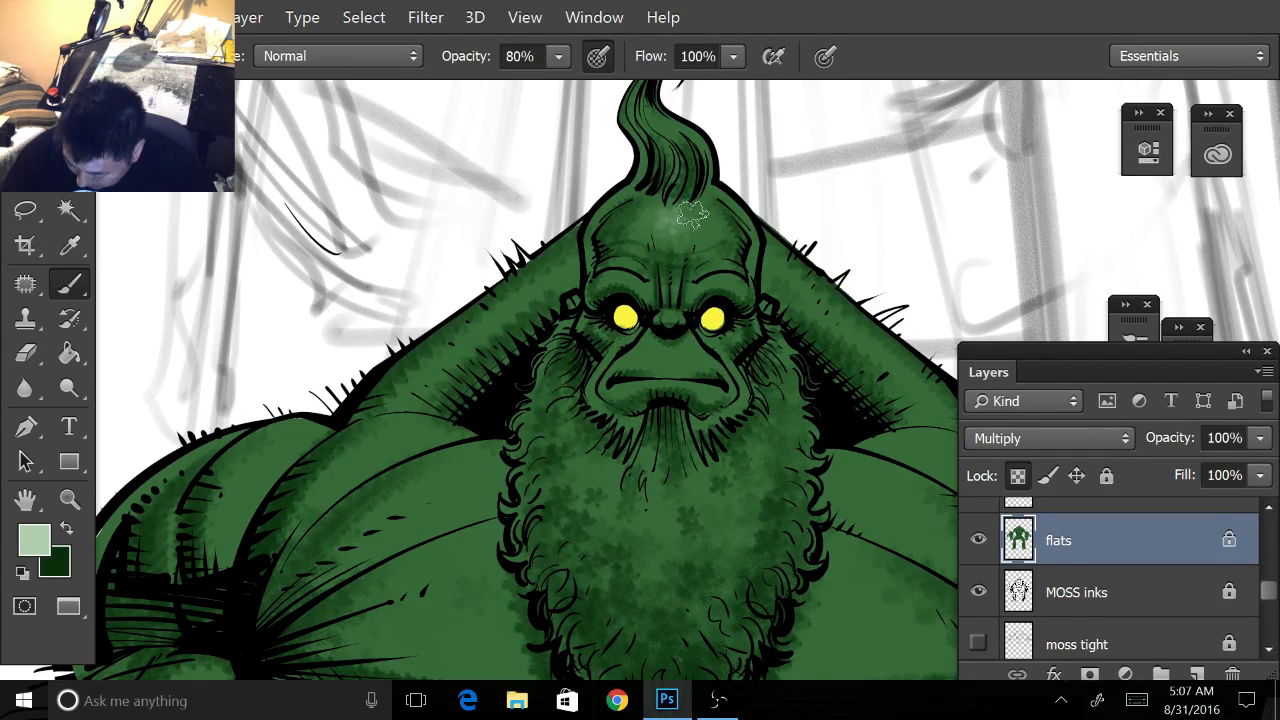
pyautogui.moveTo(692, 214)
pyautogui.mouseDown()
pyautogui.moveTo(658, 237)
pyautogui.moveTo(738, 191)
pyautogui.moveTo(648, 227)
pyautogui.moveTo(688, 220)
pyautogui.mouseUp()
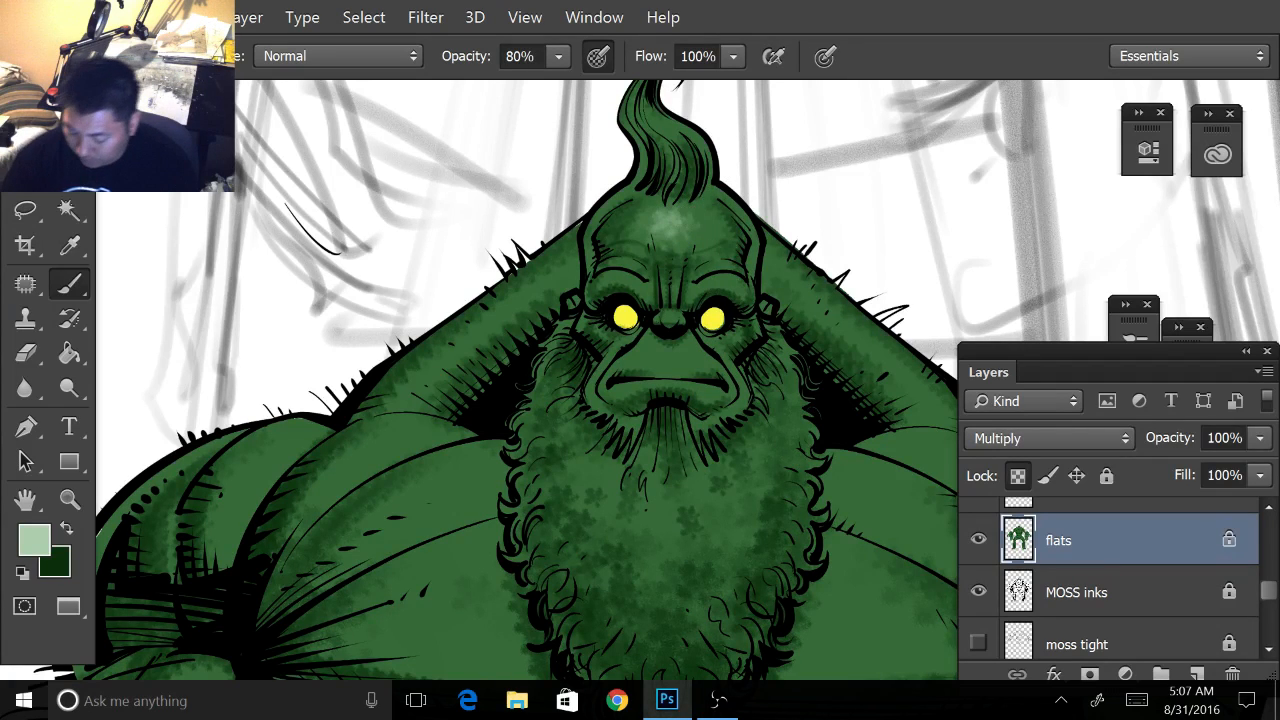
# - Paint fine pale green highlights on the brow ridges, forehead furrows, nose, cheeks and the folds beside the mouth
pyautogui.scroll(3, 682, 278)
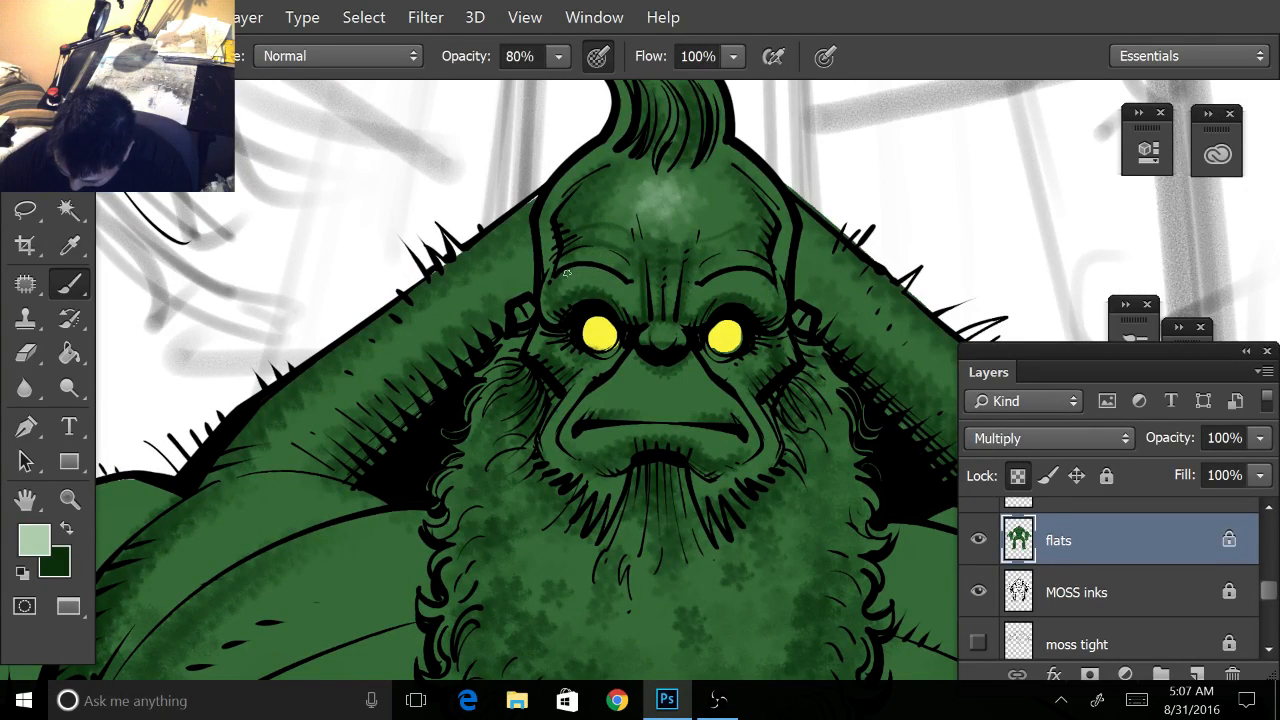
pyautogui.moveTo(567, 272)
pyautogui.mouseDown()
pyautogui.moveTo(639, 288)
pyautogui.moveTo(597, 250)
pyautogui.moveTo(579, 253)
pyautogui.moveTo(627, 265)
pyautogui.mouseUp()
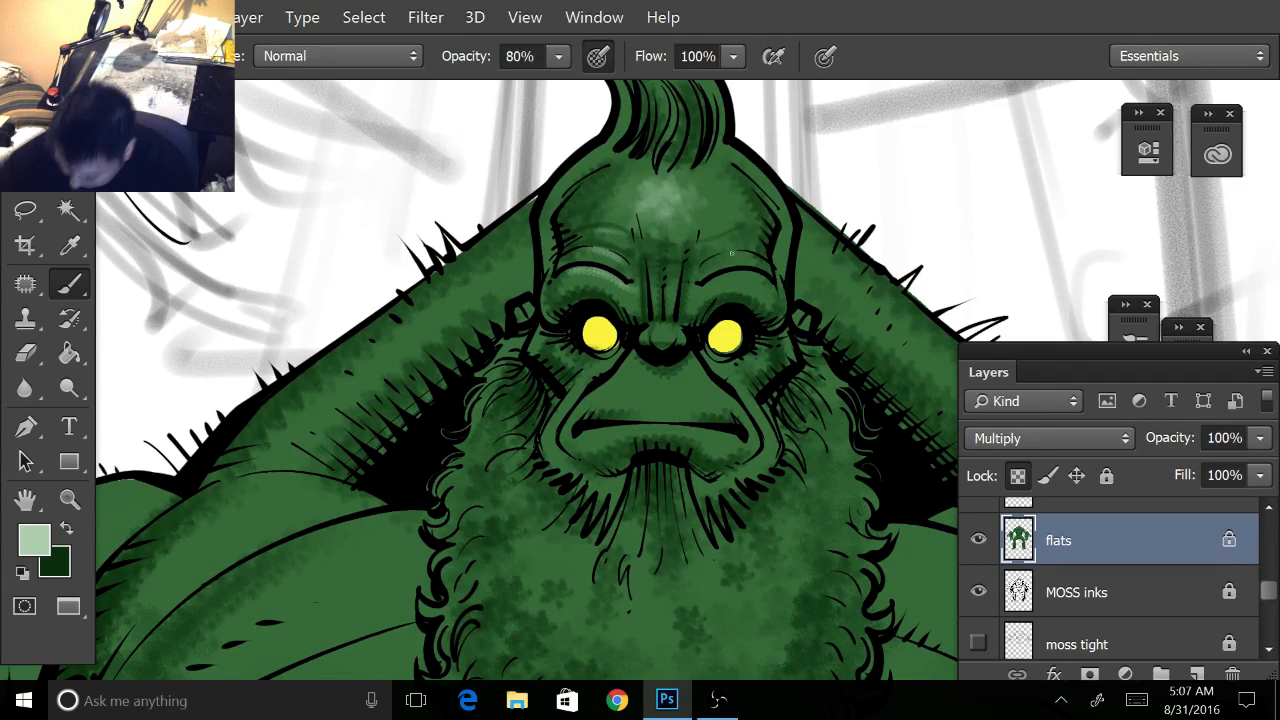
pyautogui.moveTo(746, 273)
pyautogui.mouseDown()
pyautogui.moveTo(704, 267)
pyautogui.moveTo(757, 257)
pyautogui.moveTo(696, 240)
pyautogui.moveTo(756, 237)
pyautogui.mouseUp()
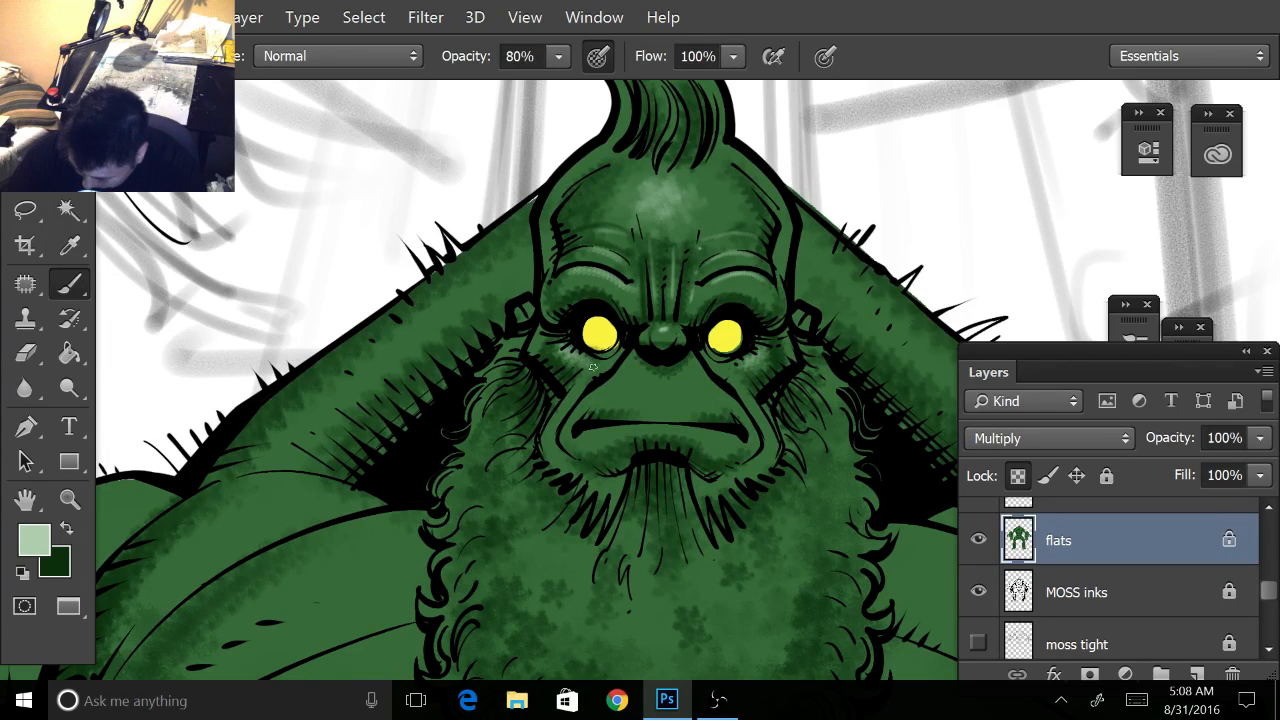
pyautogui.moveTo(551, 418); pyautogui.dragTo(617, 352)
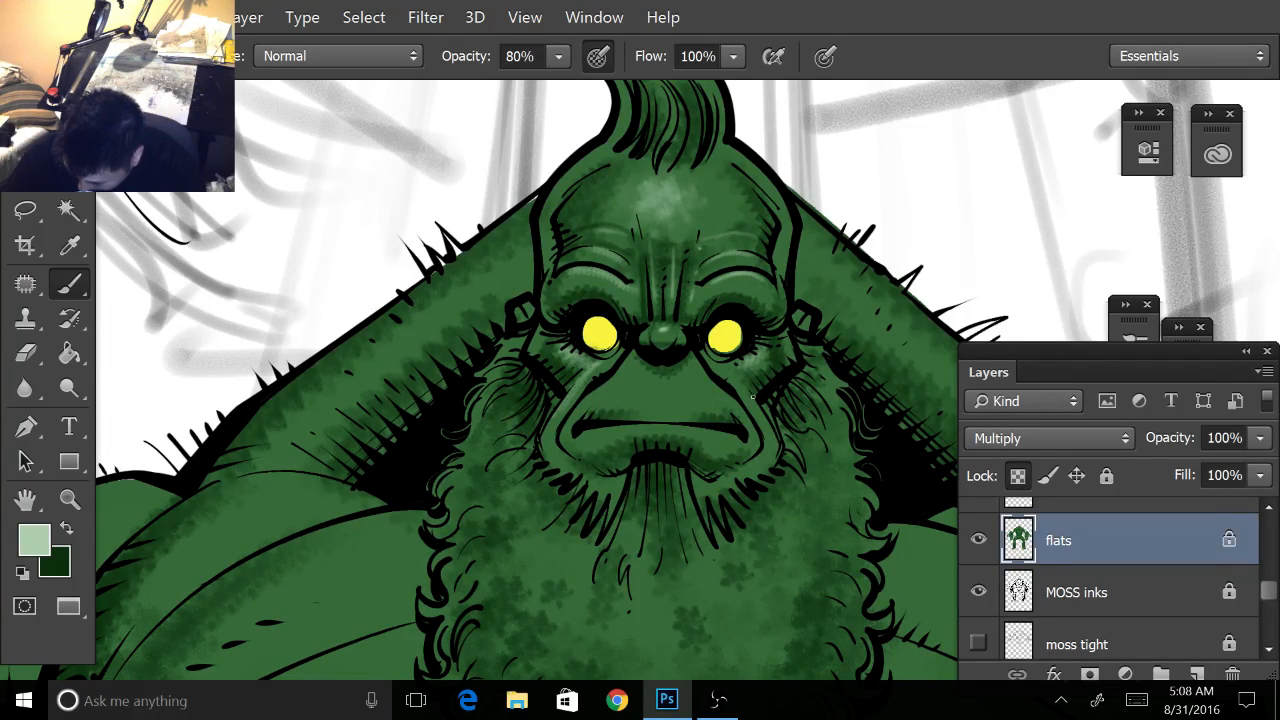
pyautogui.moveTo(752, 397); pyautogui.dragTo(736, 376)
pyautogui.moveTo(773, 433)
pyautogui.mouseDown()
pyautogui.moveTo(722, 362)
pyautogui.moveTo(754, 382)
pyautogui.moveTo(754, 369)
pyautogui.moveTo(636, 363)
pyautogui.mouseUp()
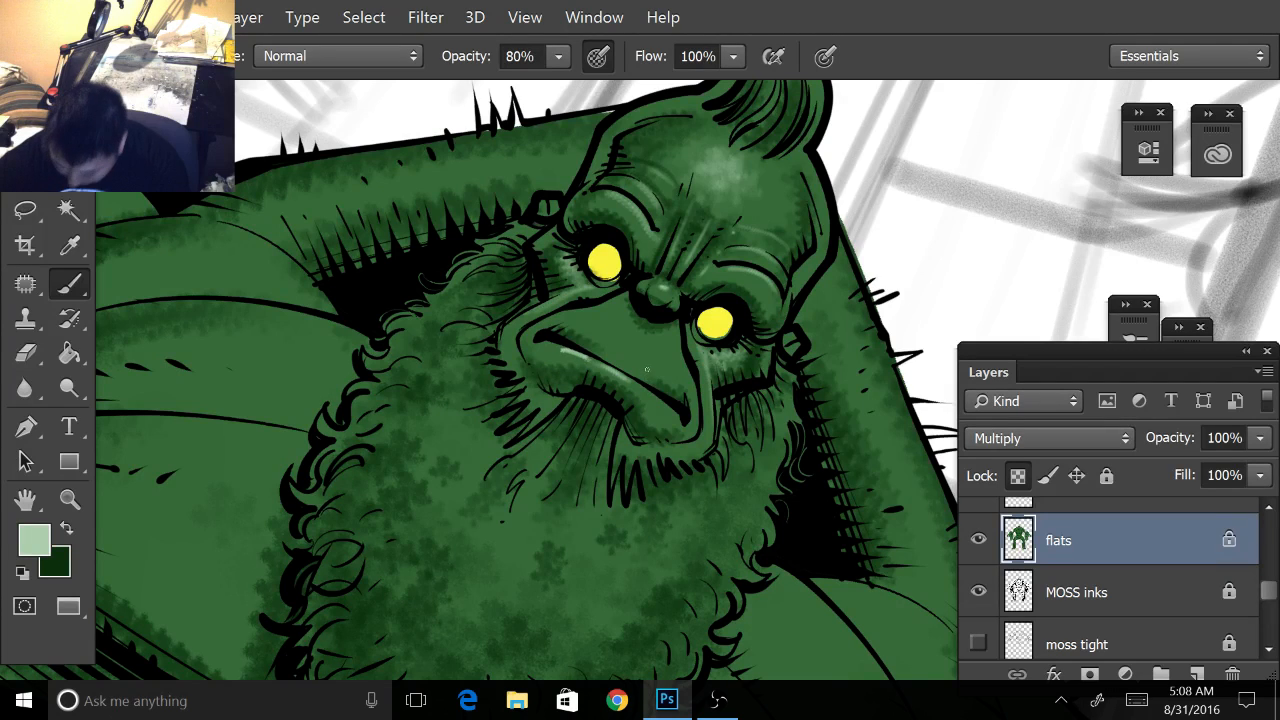
# - Undo the last pale highlight strokes around the lower lip and turn the canvas back towards upright
pyautogui.hotkey('ctrl', 'alt', 'z')
pyautogui.hotkey('ctrl', 'alt', 'z')
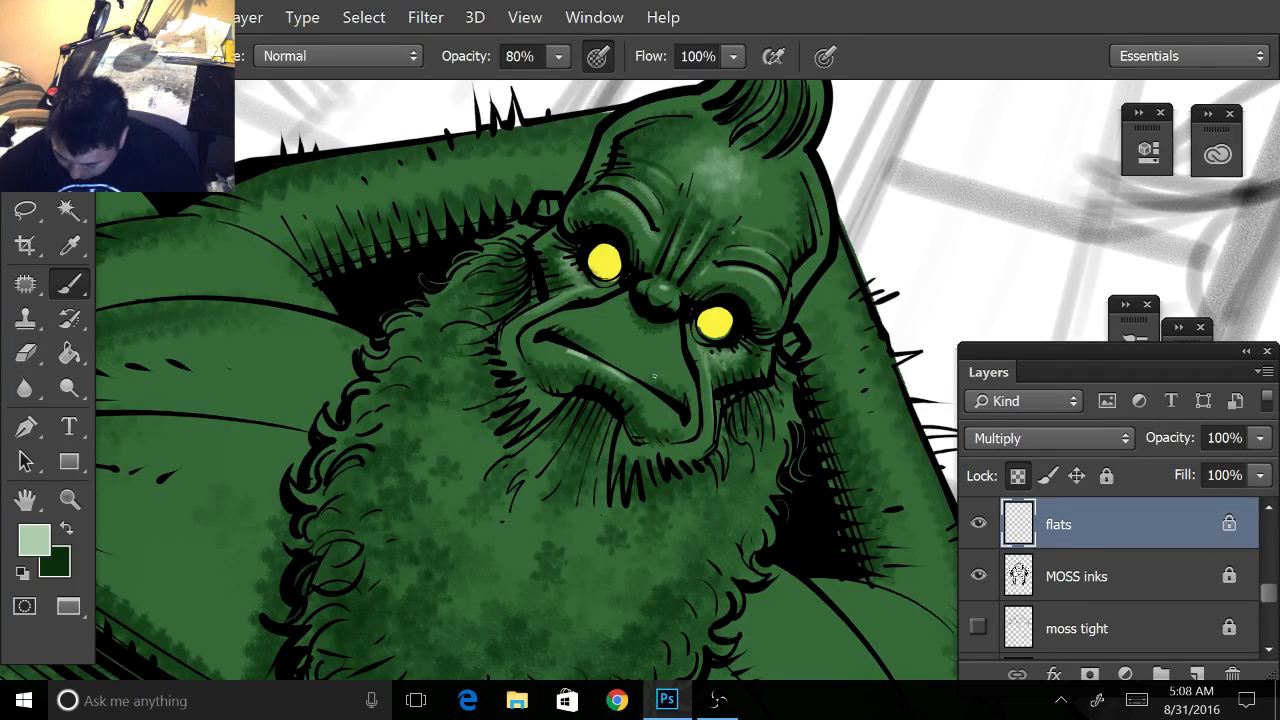
pyautogui.hotkey('ctrl', 'alt', 'z')
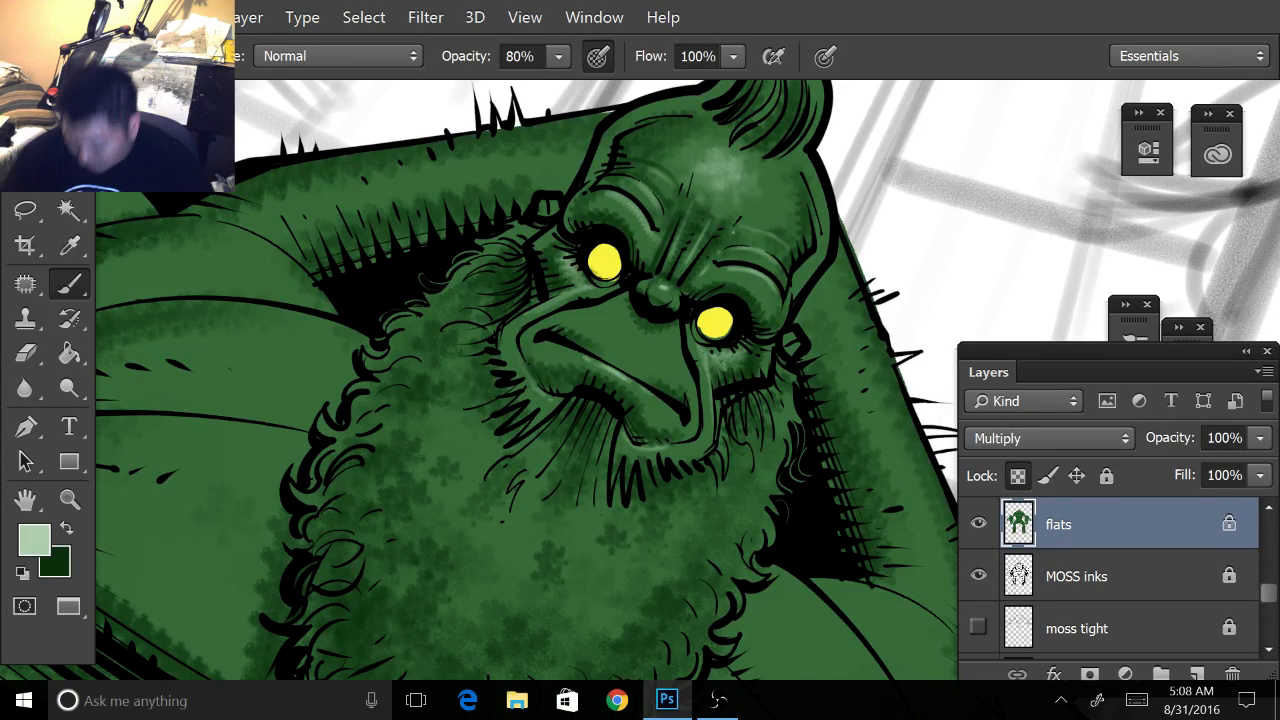
pyautogui.scroll(-3, 736, 422)
pyautogui.moveTo(678, 325); pyautogui.dragTo(646, 349)
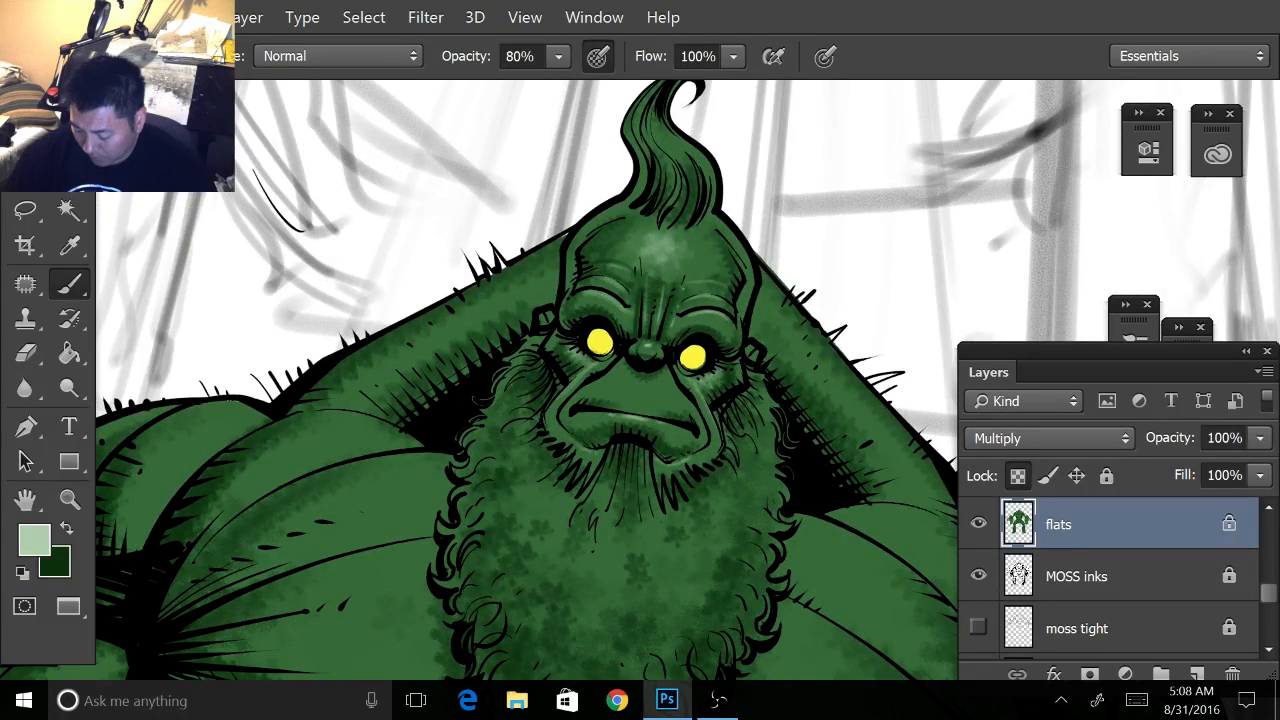
# - Enlarge the brush and texture the beard with pale green highlights from below the mouth down towards its tip
pyautogui.scroll(-2, 736, 380)
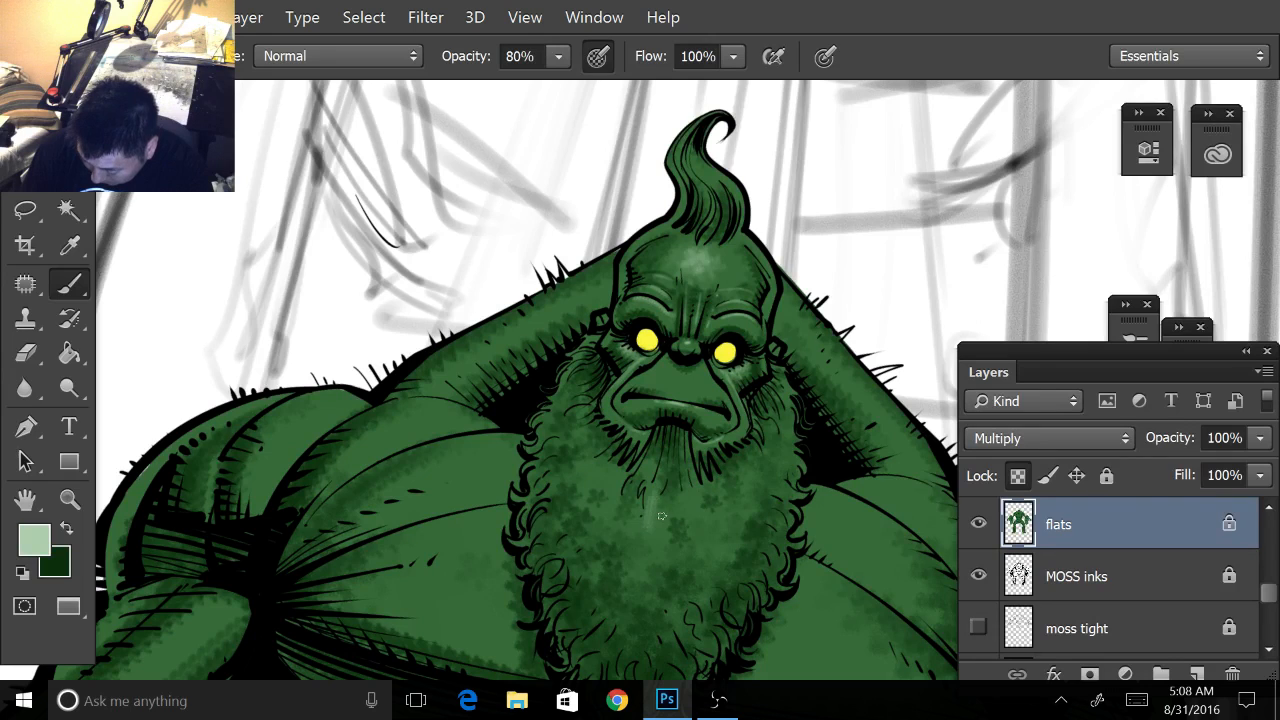
pyautogui.press(']')
pyautogui.press(']')
pyautogui.press(']')
pyautogui.press(']')
pyautogui.press(']')
pyautogui.press(']')
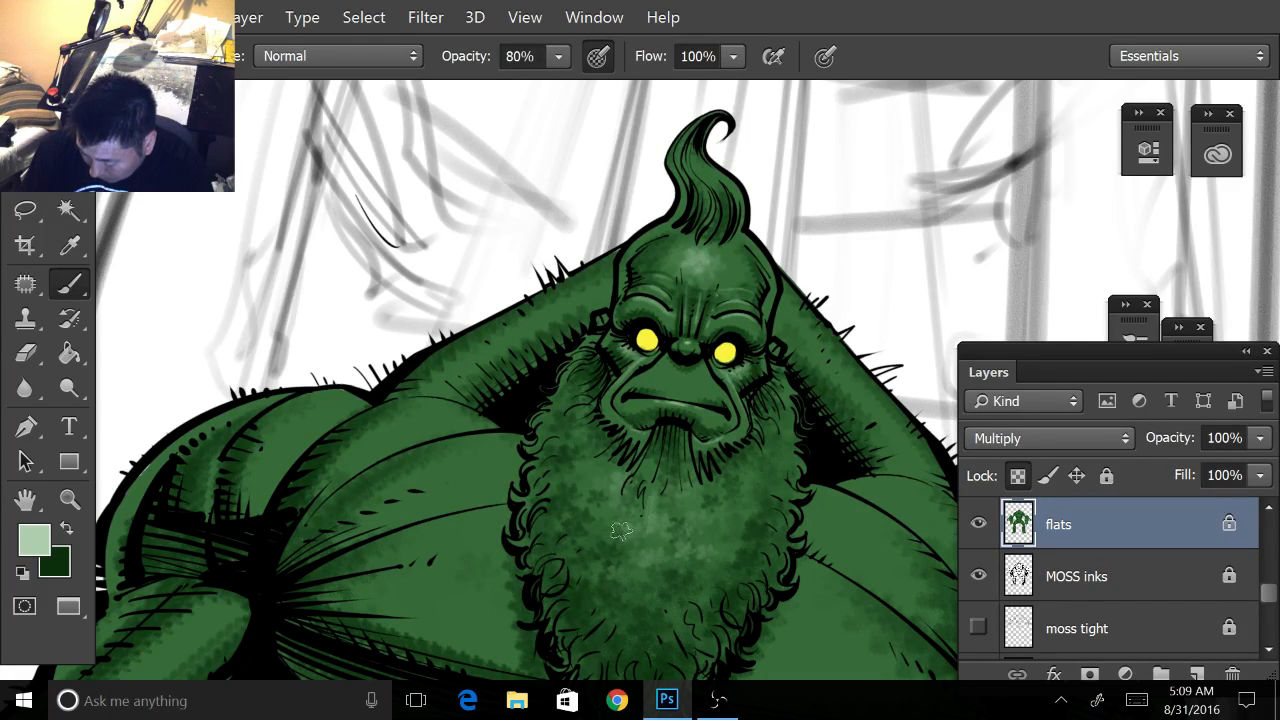
pyautogui.moveTo(640, 450); pyautogui.dragTo(558, 409)
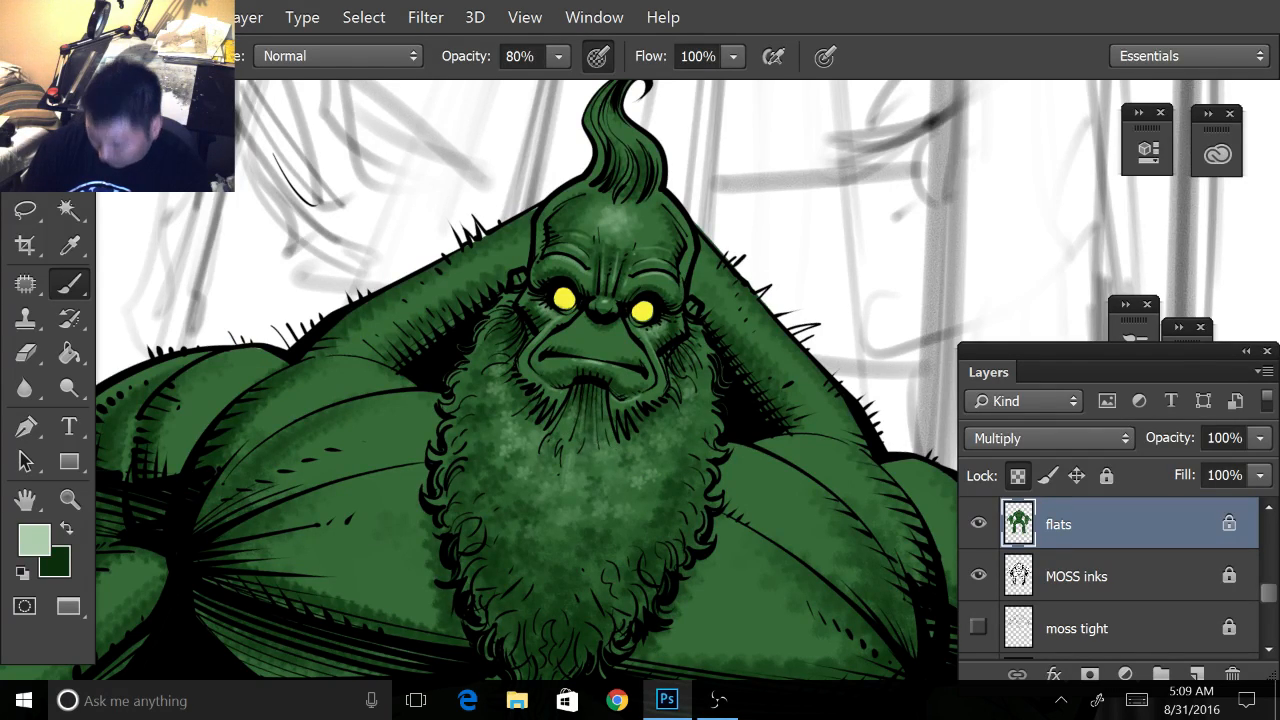
pyautogui.moveTo(595, 445); pyautogui.dragTo(642, 393)
pyautogui.hotkey('ctrl', '-')
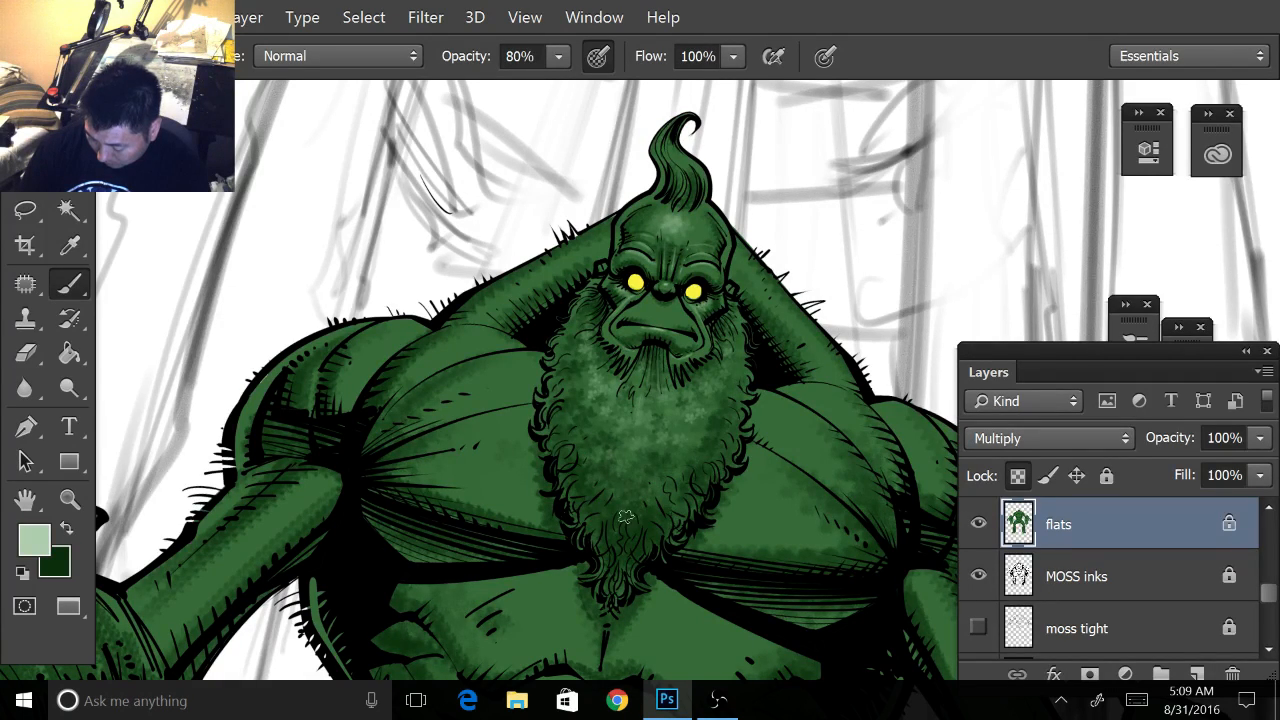
# - Brush soft pale green texture over both pectorals beside the beard, keeping pale green as the foreground colour
pyautogui.moveTo(640, 400); pyautogui.dragTo(537, 380)
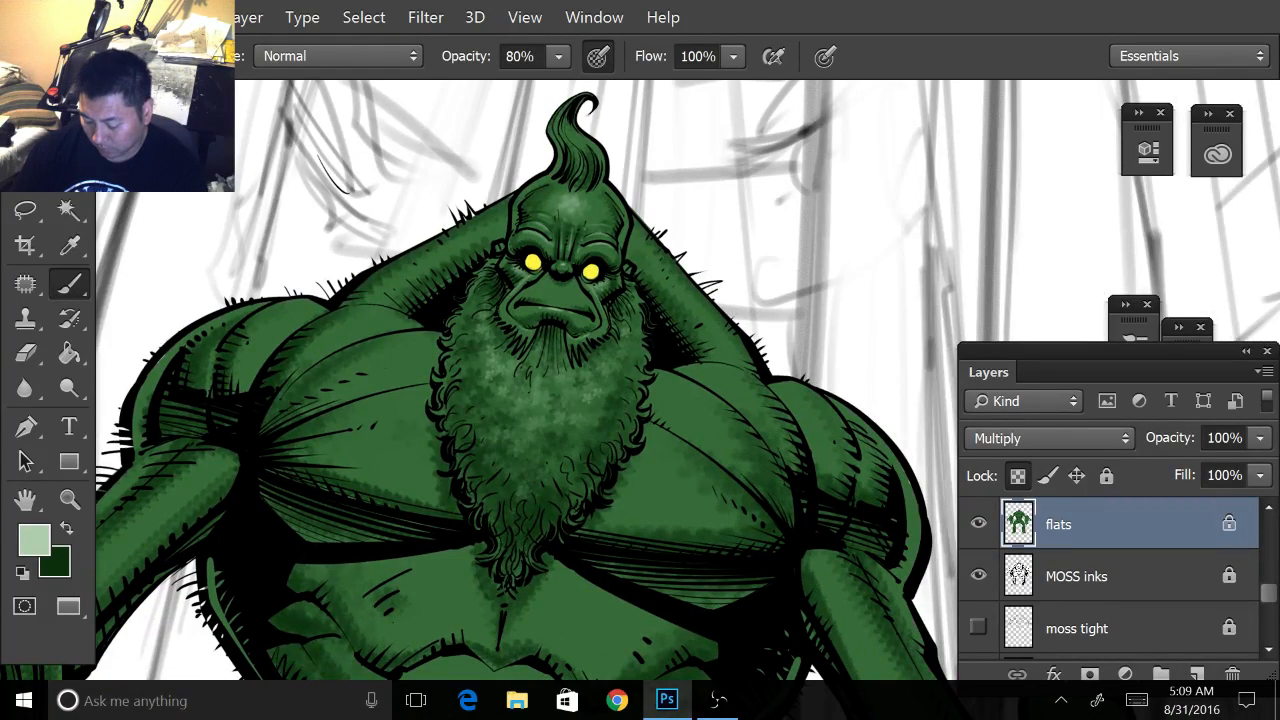
pyautogui.scroll(-2, 772, 463)
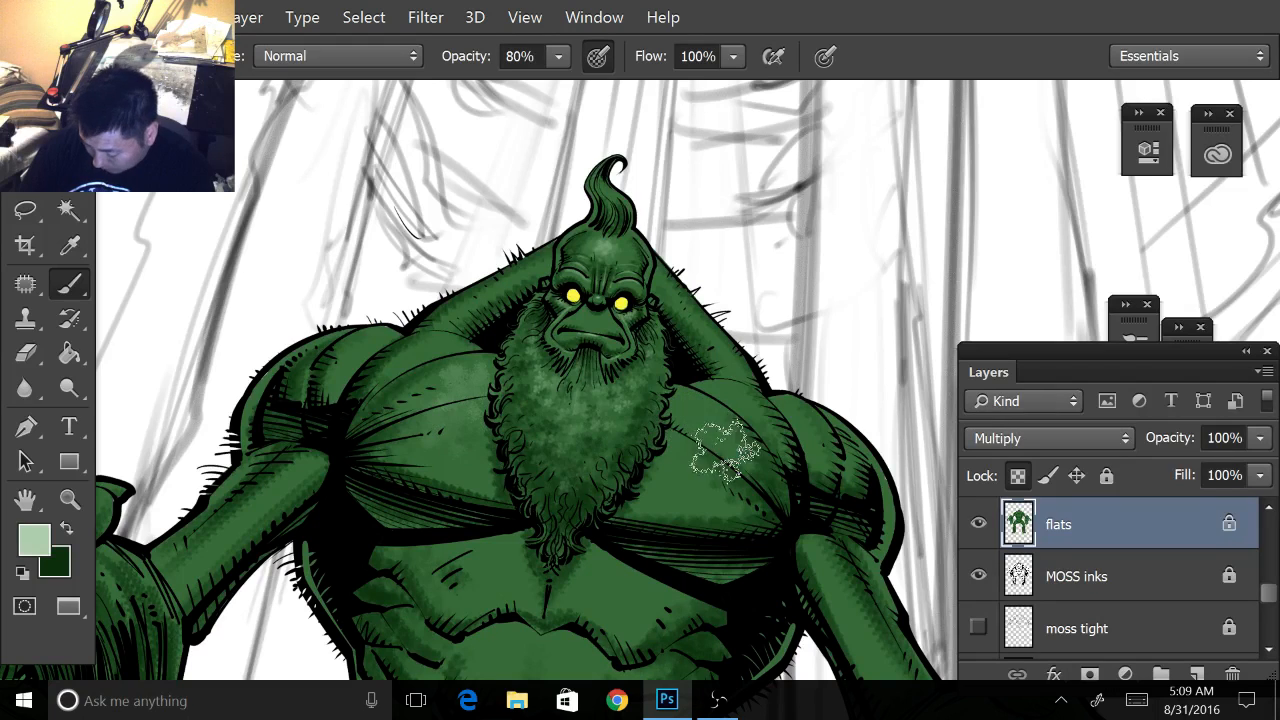
pyautogui.moveTo(725, 449); pyautogui.dragTo(735, 426)
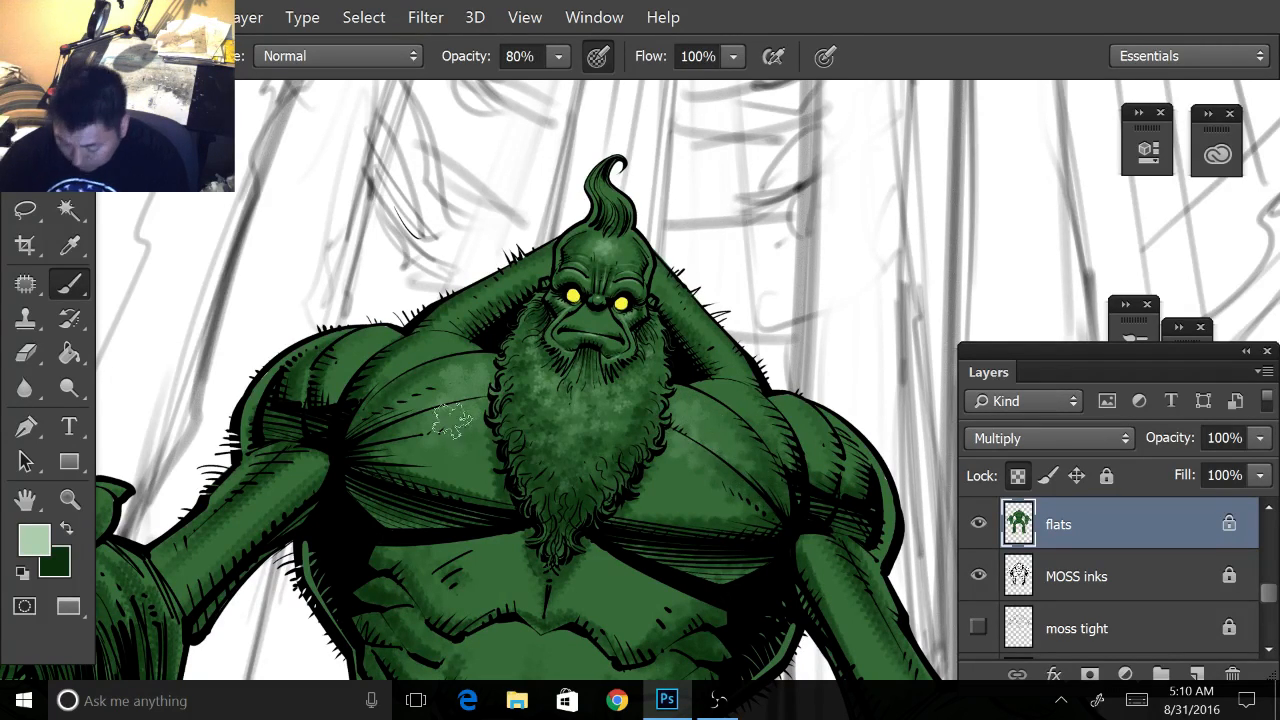
pyautogui.click(67, 529)
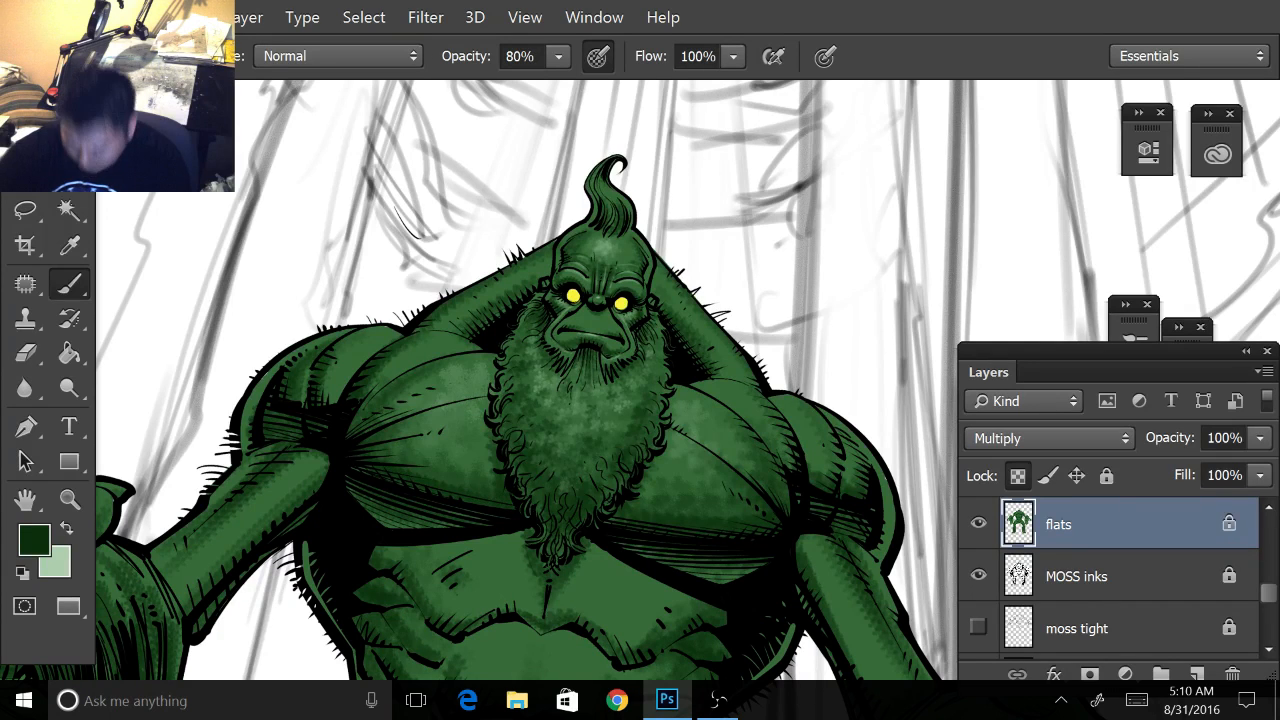
pyautogui.press('x')
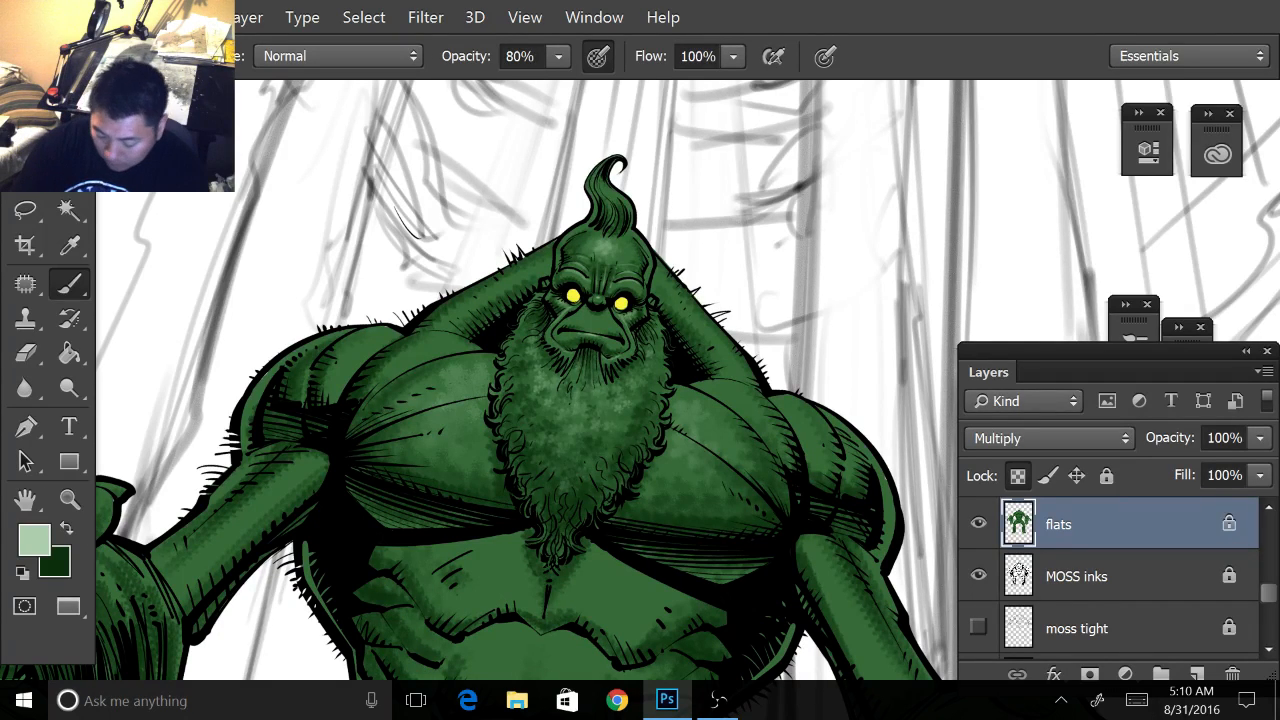
# - Strengthen the pale green highlights on the upper part of both chest muscles
pyautogui.moveTo(590, 400)
pyautogui.mouseDown()
pyautogui.moveTo(576, 400)
pyautogui.moveTo(562, 454)
pyautogui.moveTo(617, 386)
pyautogui.mouseUp()
pyautogui.moveTo(460, 414); pyautogui.dragTo(495, 512)
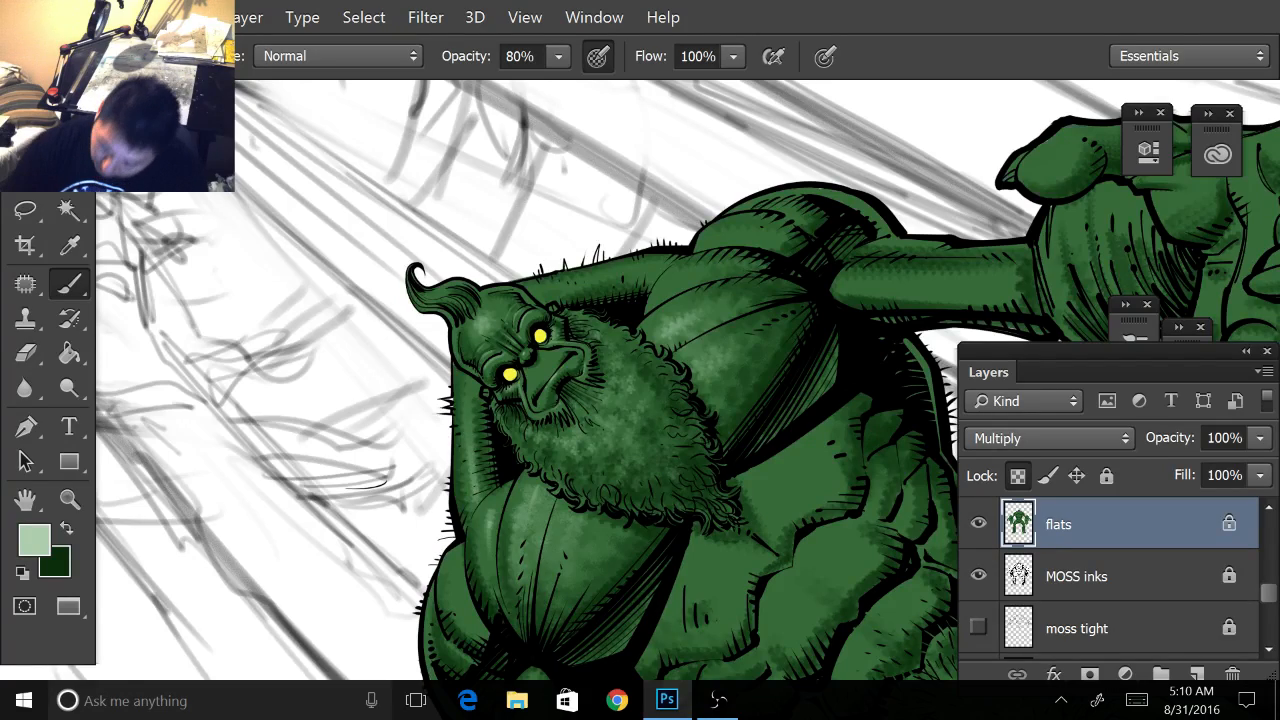
pyautogui.scroll(2, 707, 415)
pyautogui.moveTo(607, 380)
pyautogui.mouseDown()
pyautogui.moveTo(668, 345)
pyautogui.moveTo(572, 410)
pyautogui.mouseUp()
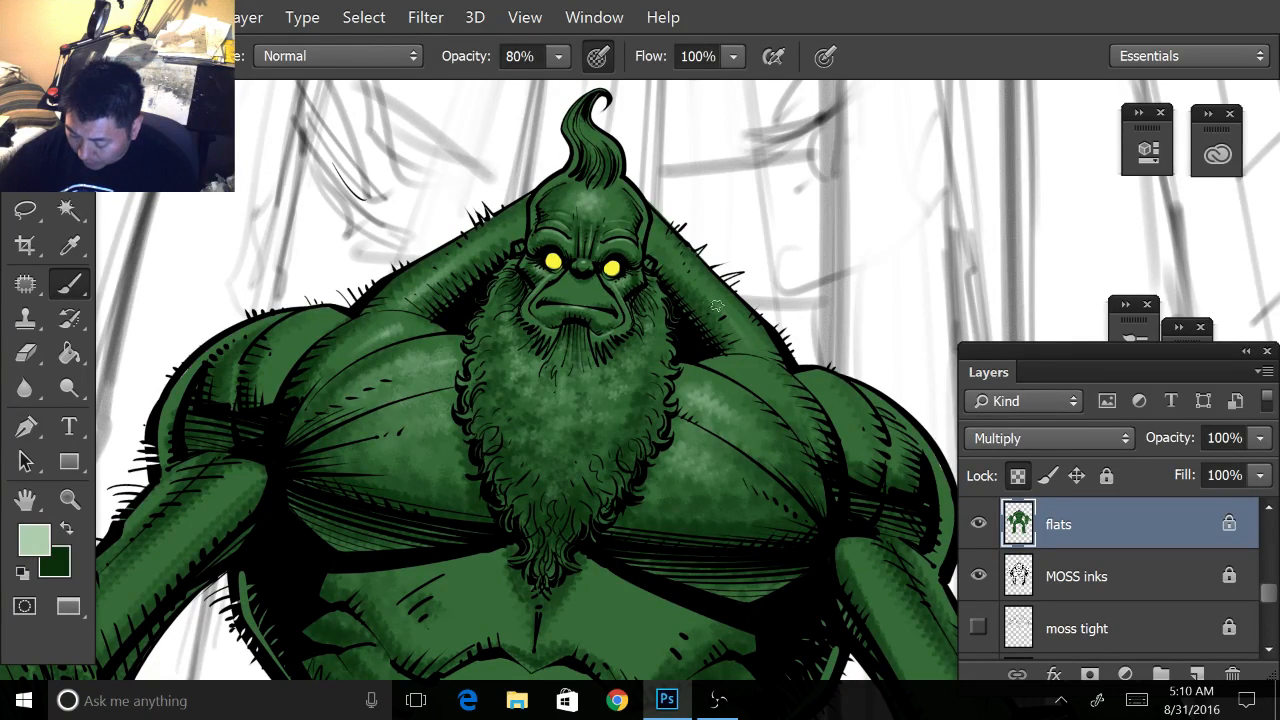
# - Add pale green highlights to the slopes running from the head down to the shoulders
pyautogui.moveTo(753, 349); pyautogui.dragTo(740, 338)
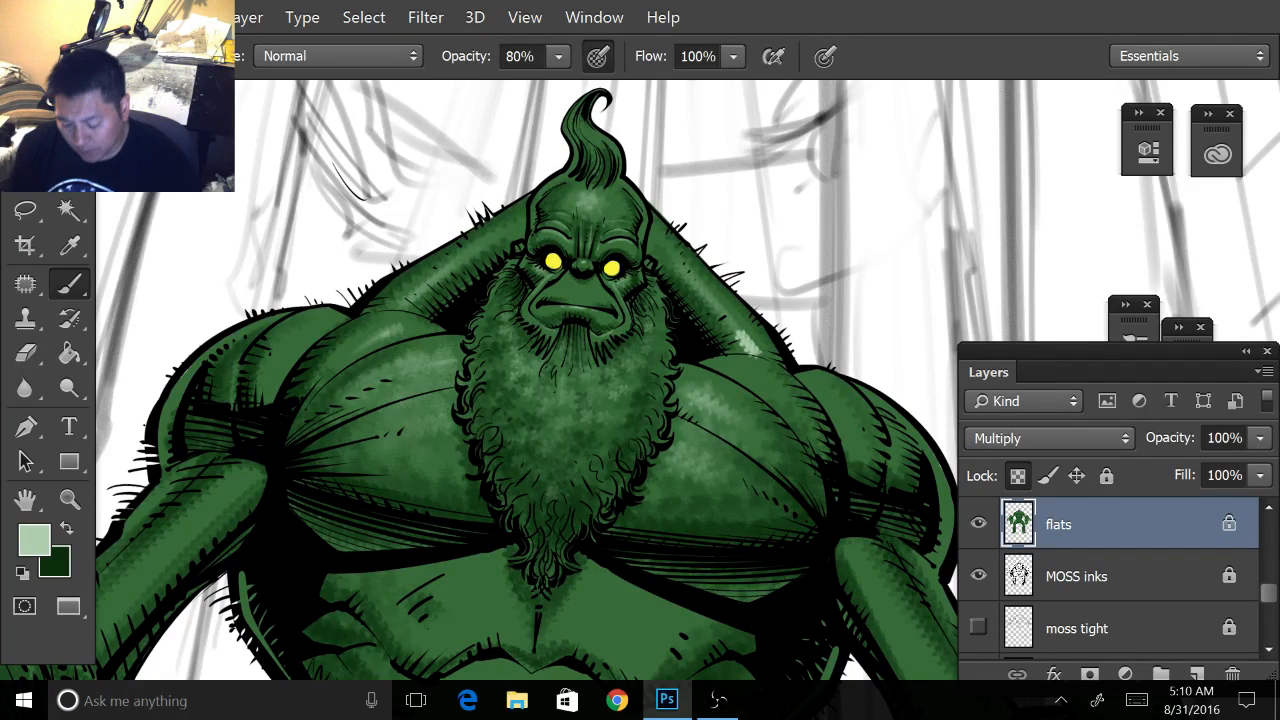
pyautogui.scroll(-1, 385, 512)
pyautogui.moveTo(385, 512); pyautogui.dragTo(463, 372)
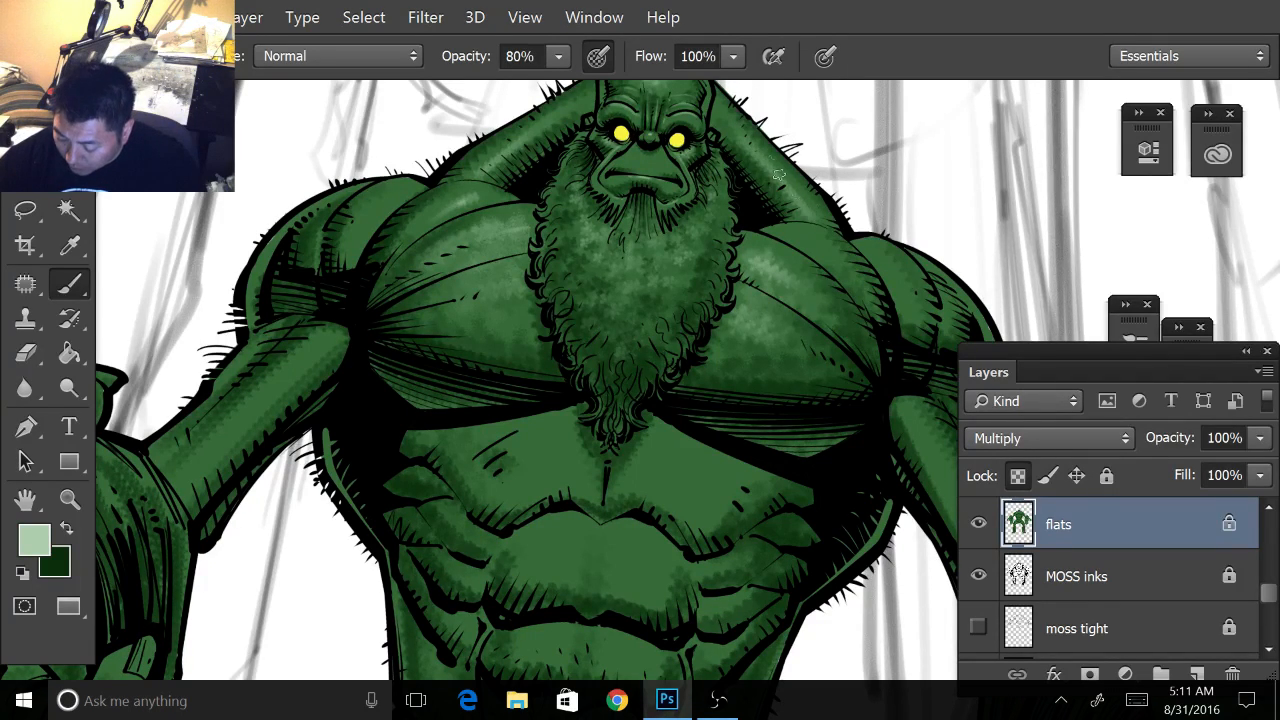
pyautogui.moveTo(640, 300); pyautogui.dragTo(622, 413)
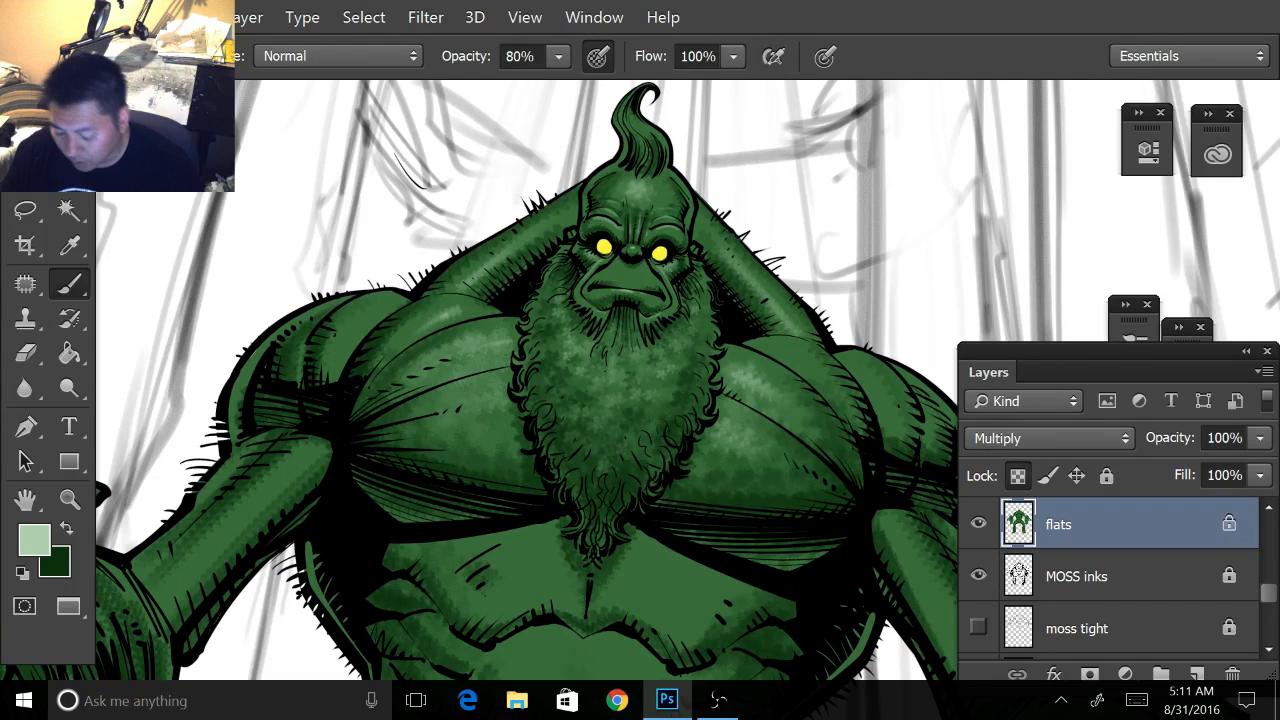
# - Highlight the rounded muscles of both outer shoulders with pale green texture
pyautogui.moveTo(620, 400); pyautogui.dragTo(543, 381)
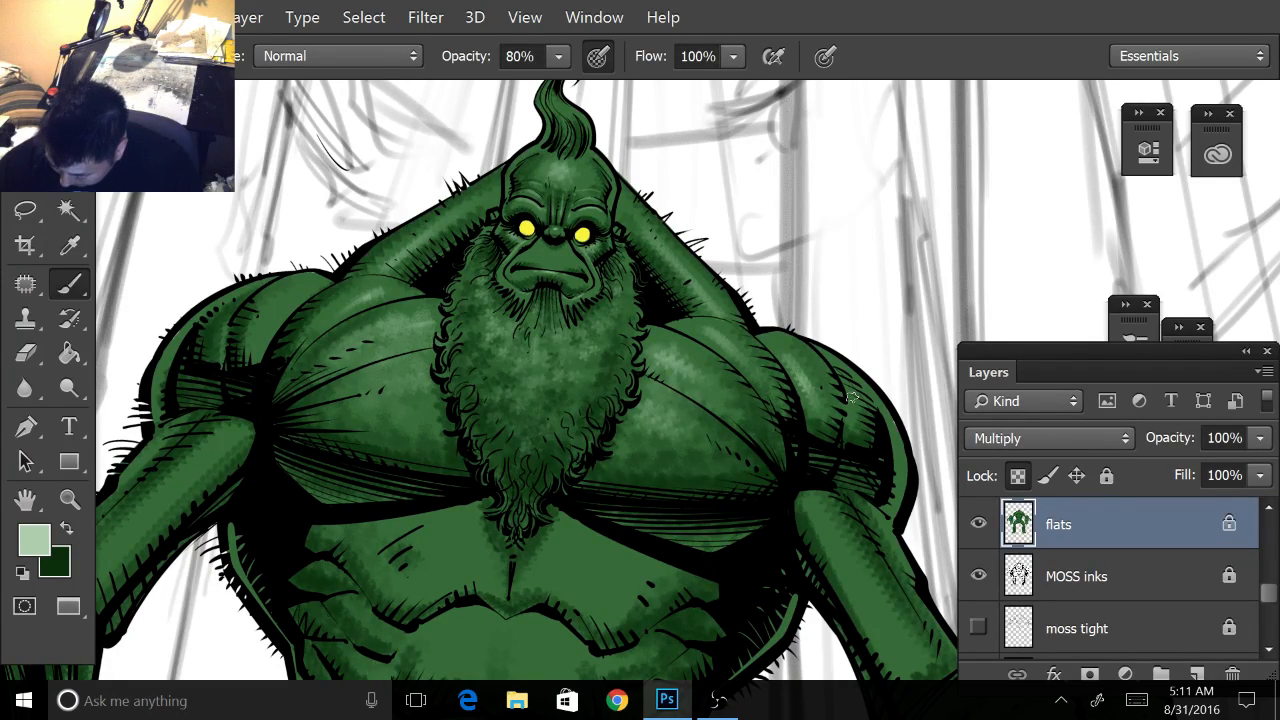
pyautogui.moveTo(780, 400); pyautogui.dragTo(835, 368)
pyautogui.moveTo(800, 440); pyautogui.dragTo(790, 270)
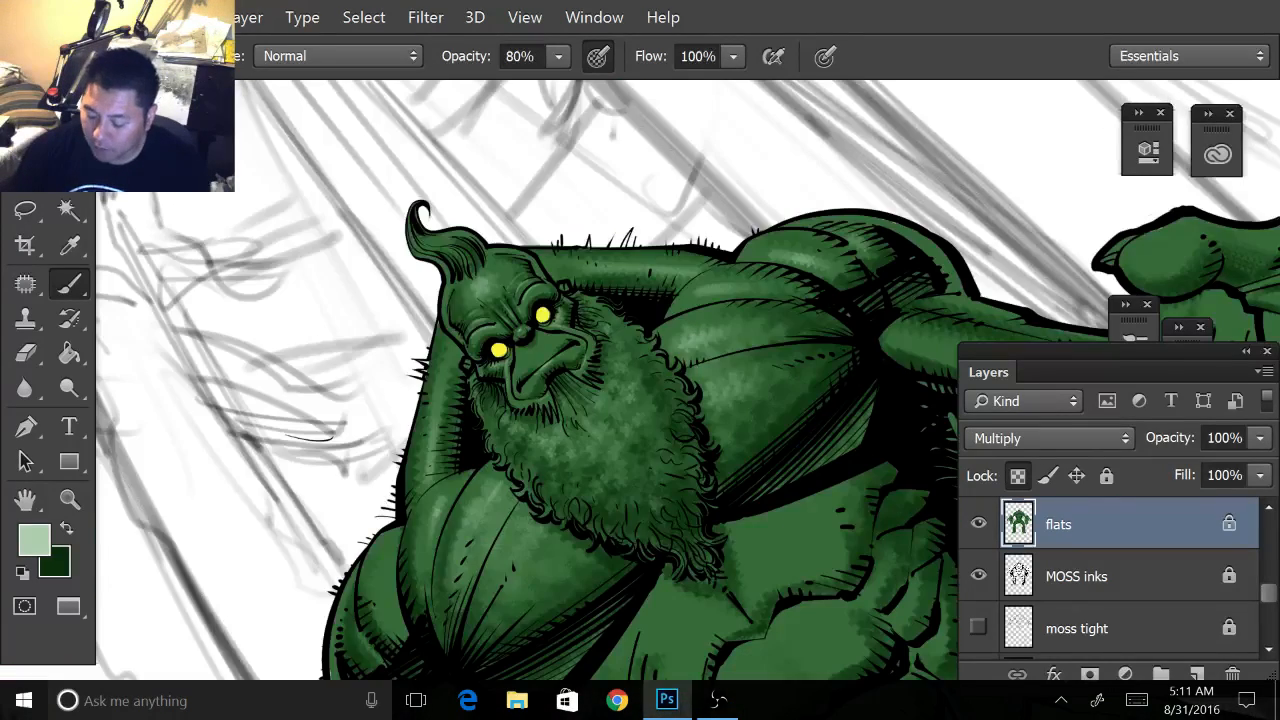
pyautogui.moveTo(640, 500); pyautogui.dragTo(741, 282)
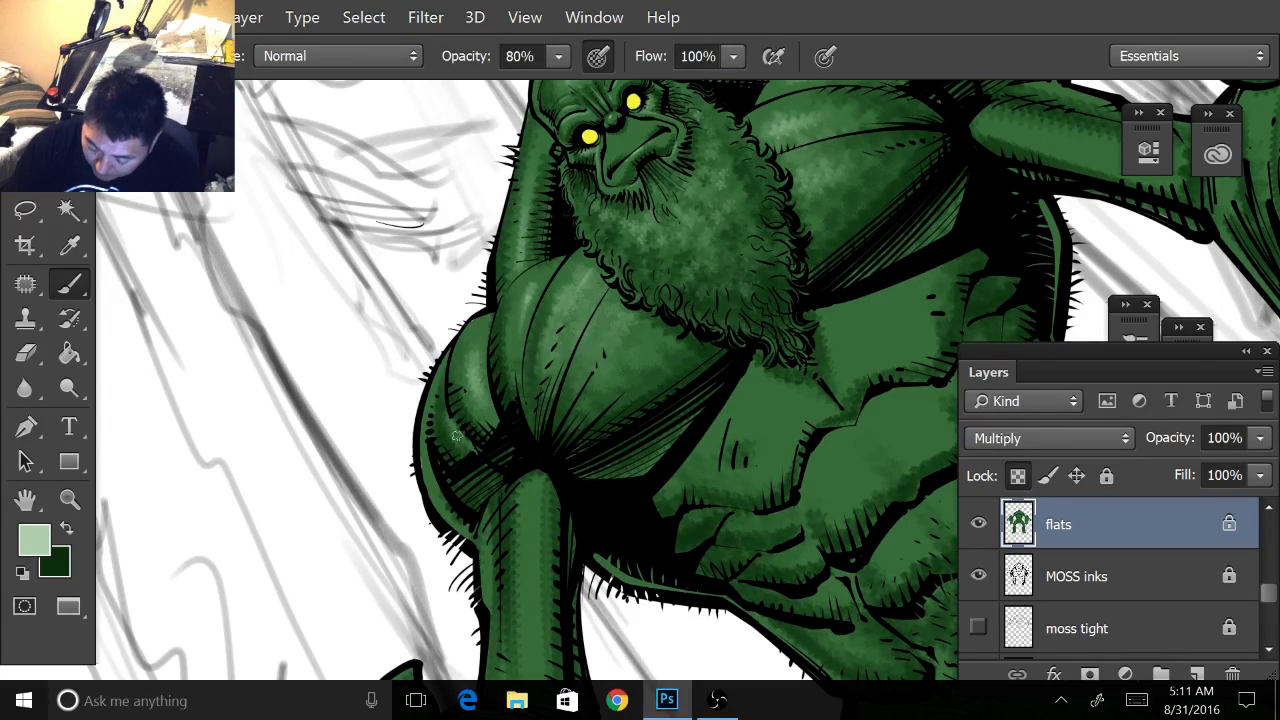
pyautogui.scroll(-3, 457, 453)
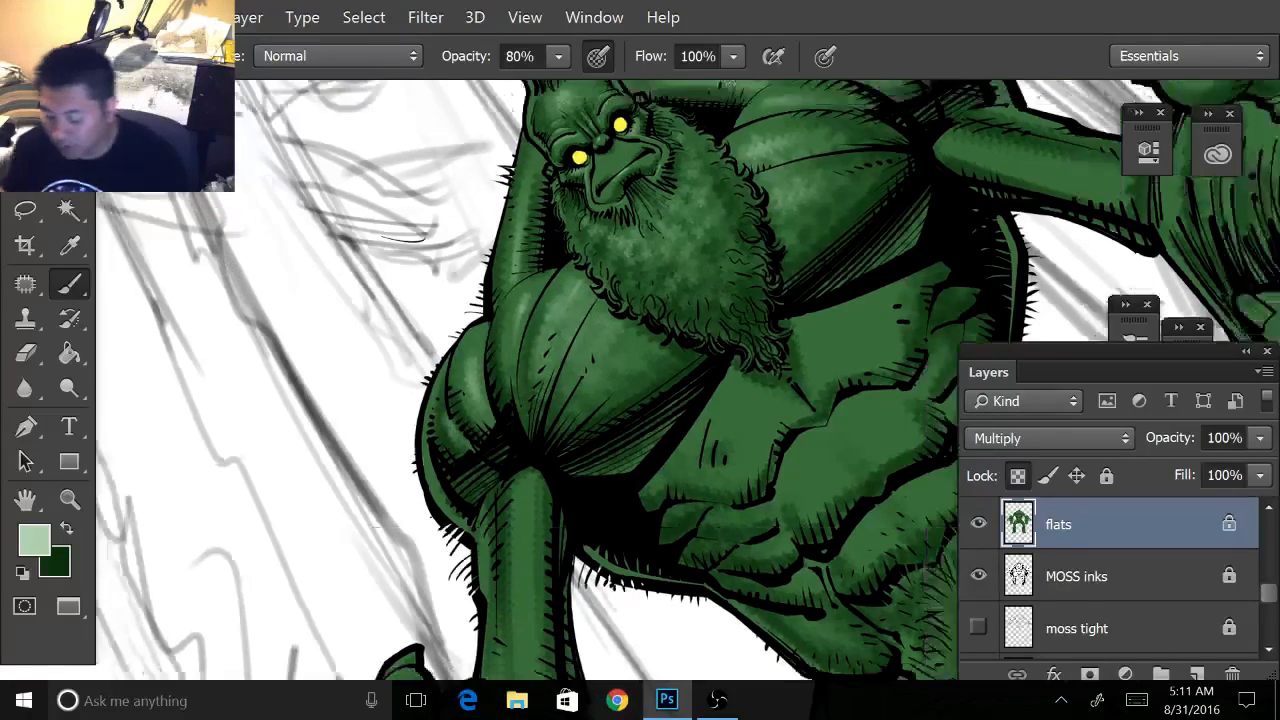
# - Enlarge the textured brush and dab pale green highlights over the abdominal muscles and the area beneath the pectorals
pyautogui.moveTo(562, 235); pyautogui.dragTo(663, 290)
pyautogui.moveTo(441, 356); pyautogui.dragTo(373, 216)
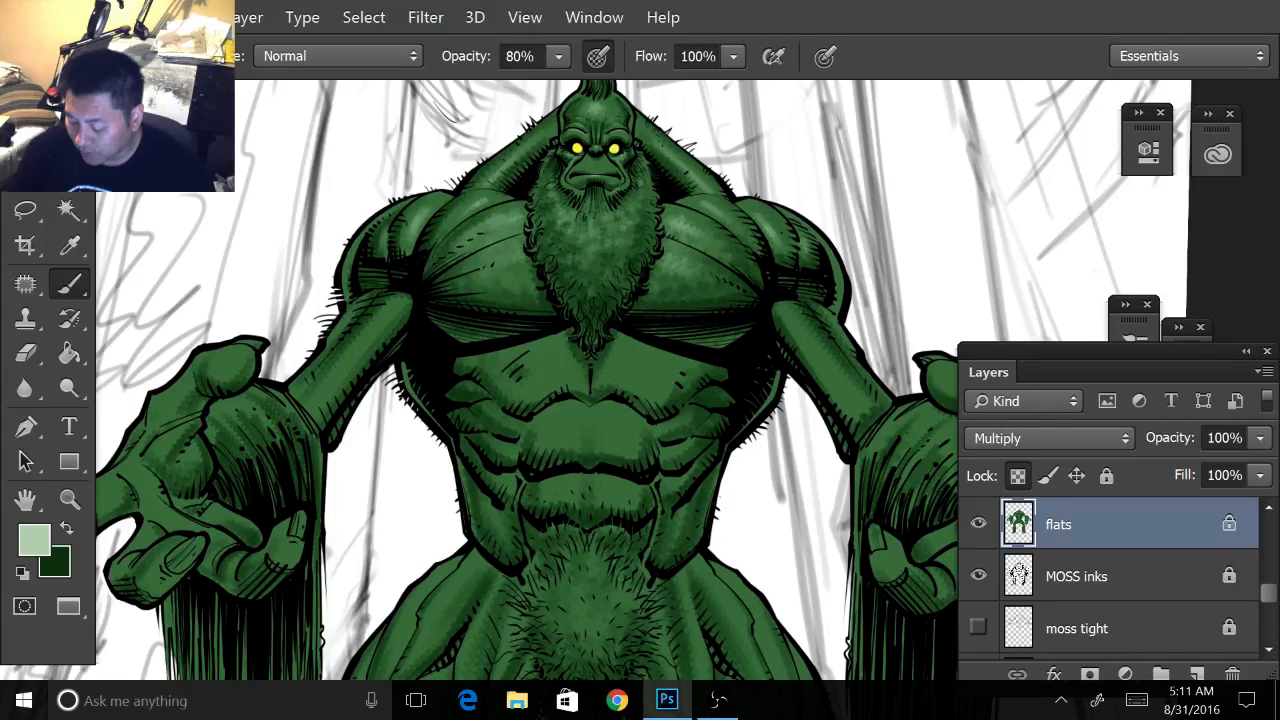
pyautogui.scroll(2, 750, 365)
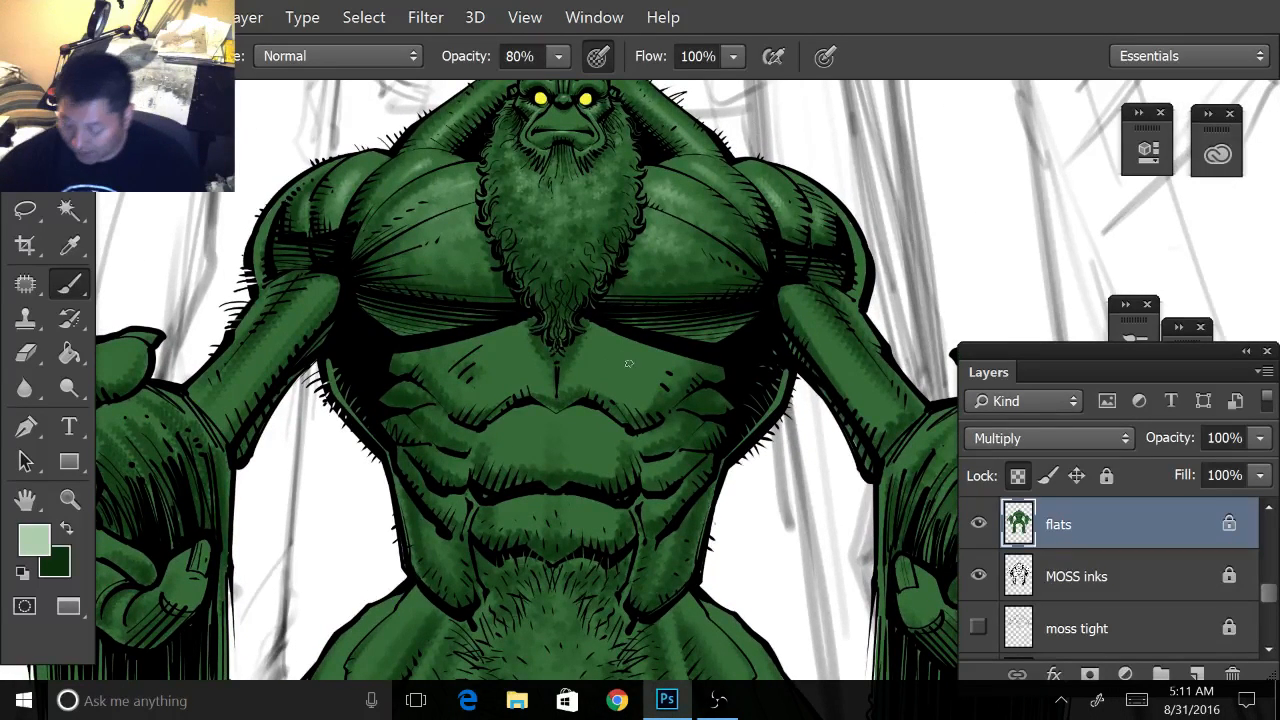
pyautogui.press(']')
pyautogui.press(']')
pyautogui.press(']')
pyautogui.press(']')
pyautogui.press(']')
pyautogui.press(']')
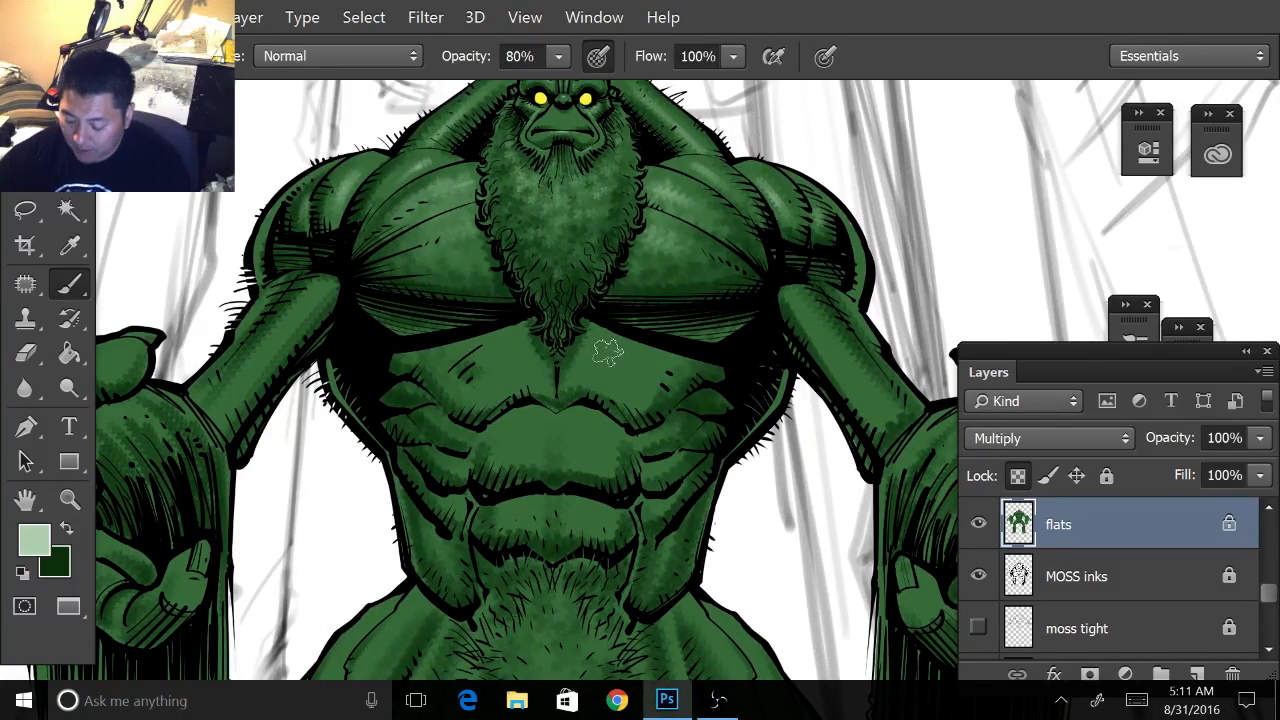
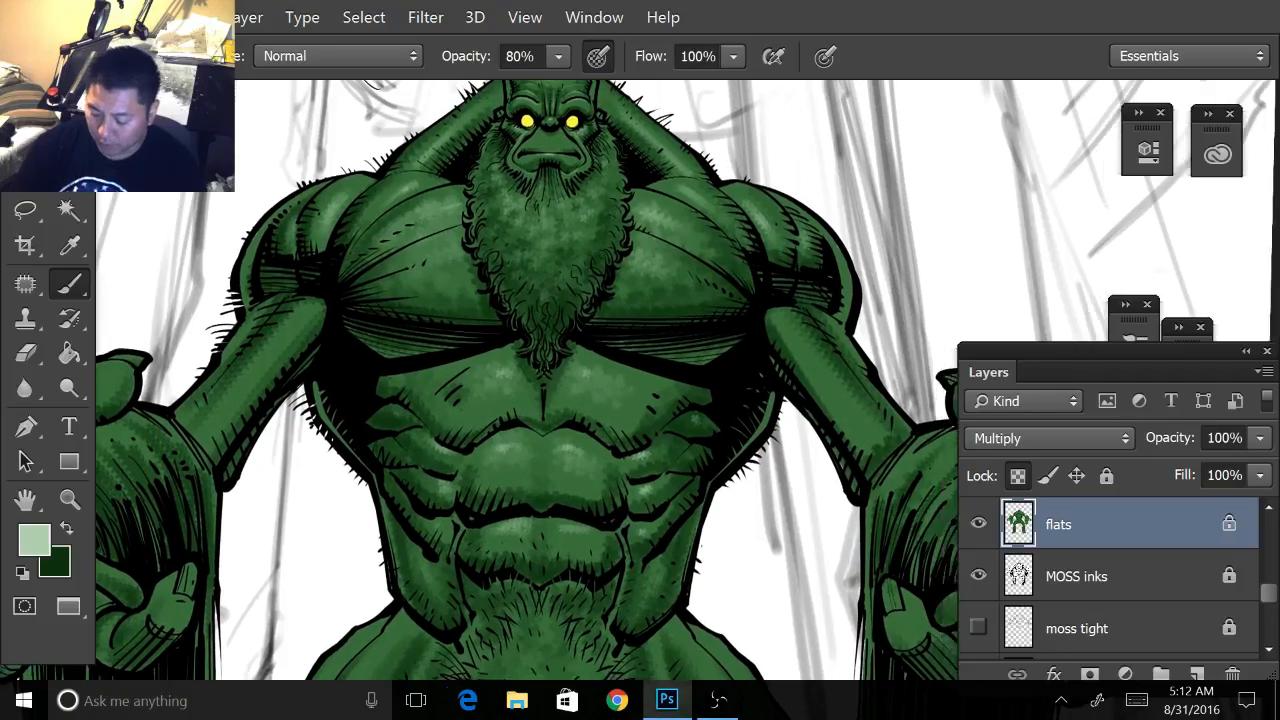
# - Brush thin pale green streaks along the pectoral muscle fibres where they converge at the armpit
pyautogui.moveTo(600, 400)
pyautogui.mouseDown()
pyautogui.moveTo(640, 330)
pyautogui.moveTo(672, 398)
pyautogui.moveTo(652, 476)
pyautogui.moveTo(510, 458)
pyautogui.mouseUp()
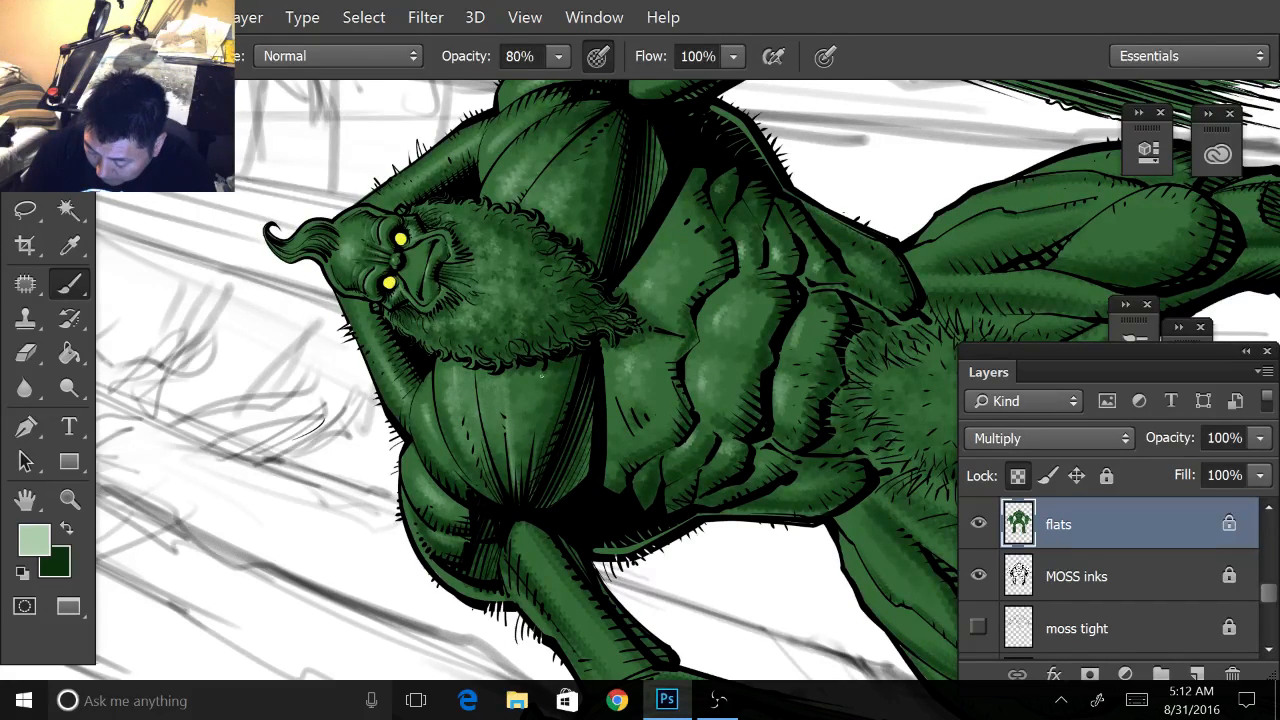
pyautogui.moveTo(620, 150)
pyautogui.mouseDown()
pyautogui.moveTo(600, 265)
pyautogui.moveTo(532, 328)
pyautogui.moveTo(520, 384)
pyautogui.mouseUp()
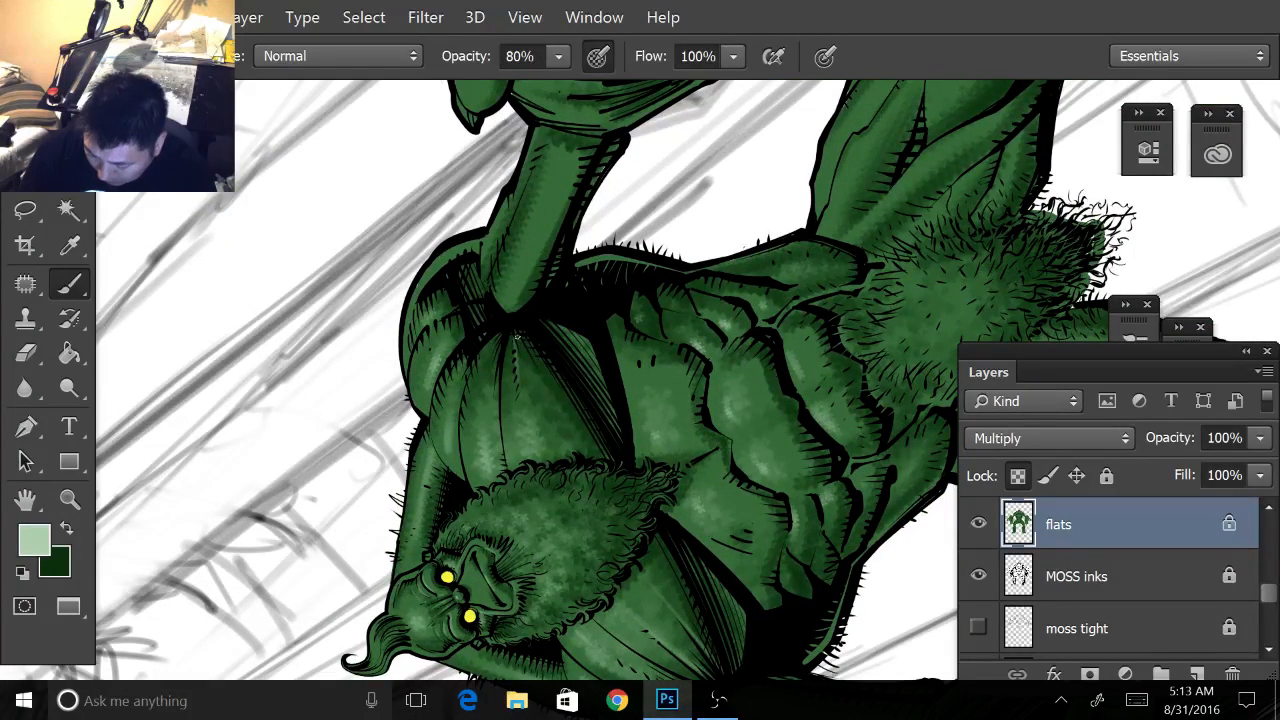
pyautogui.moveTo(514, 326); pyautogui.dragTo(530, 402)
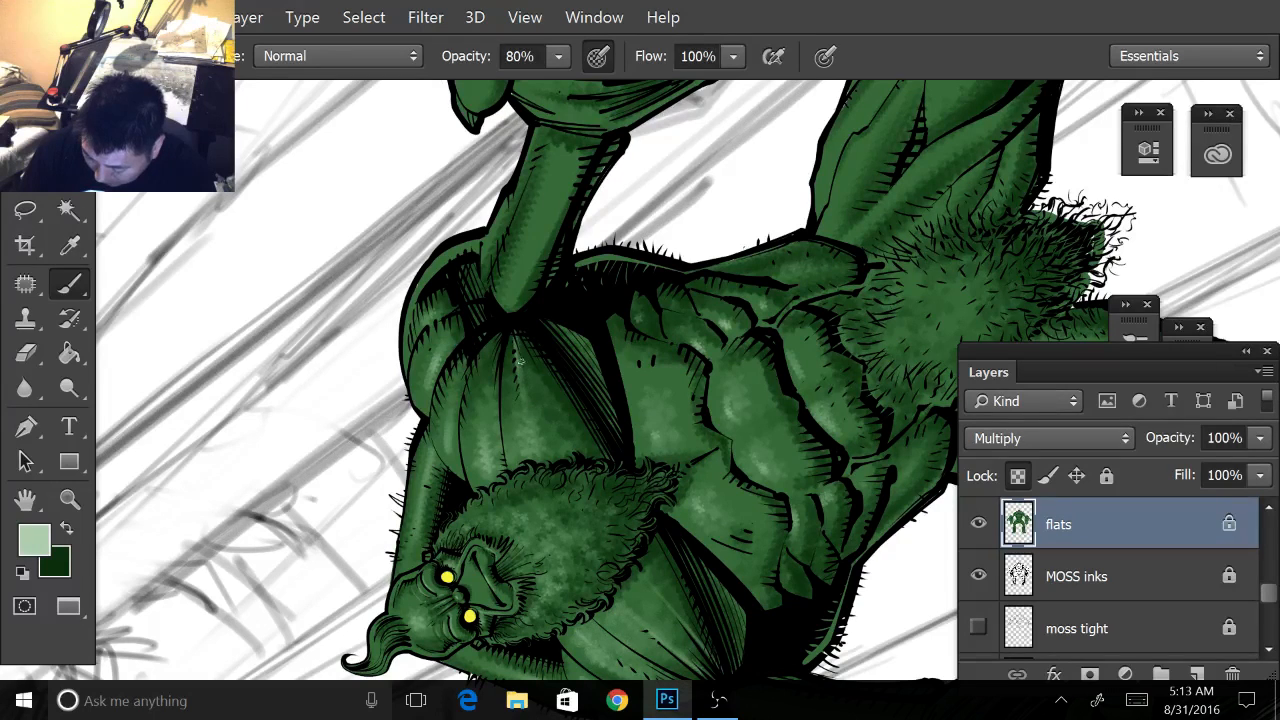
pyautogui.moveTo(521, 340); pyautogui.dragTo(528, 410)
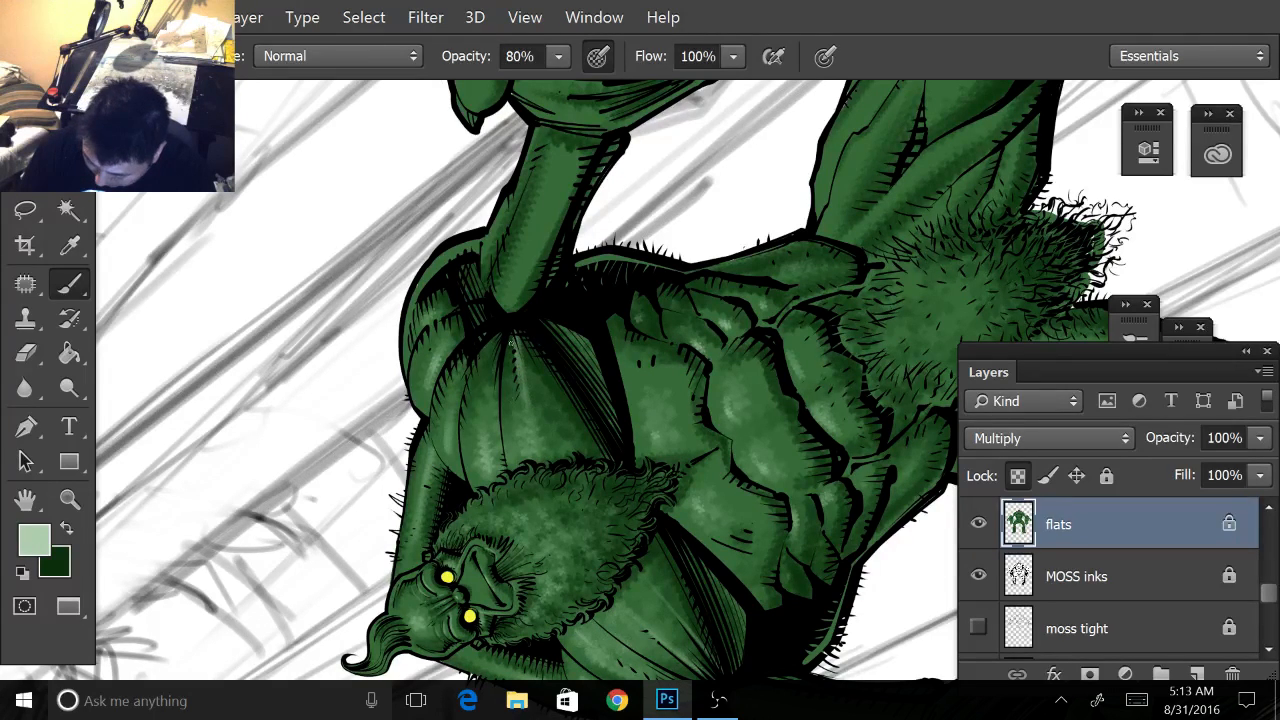
pyautogui.moveTo(503, 342); pyautogui.dragTo(511, 396)
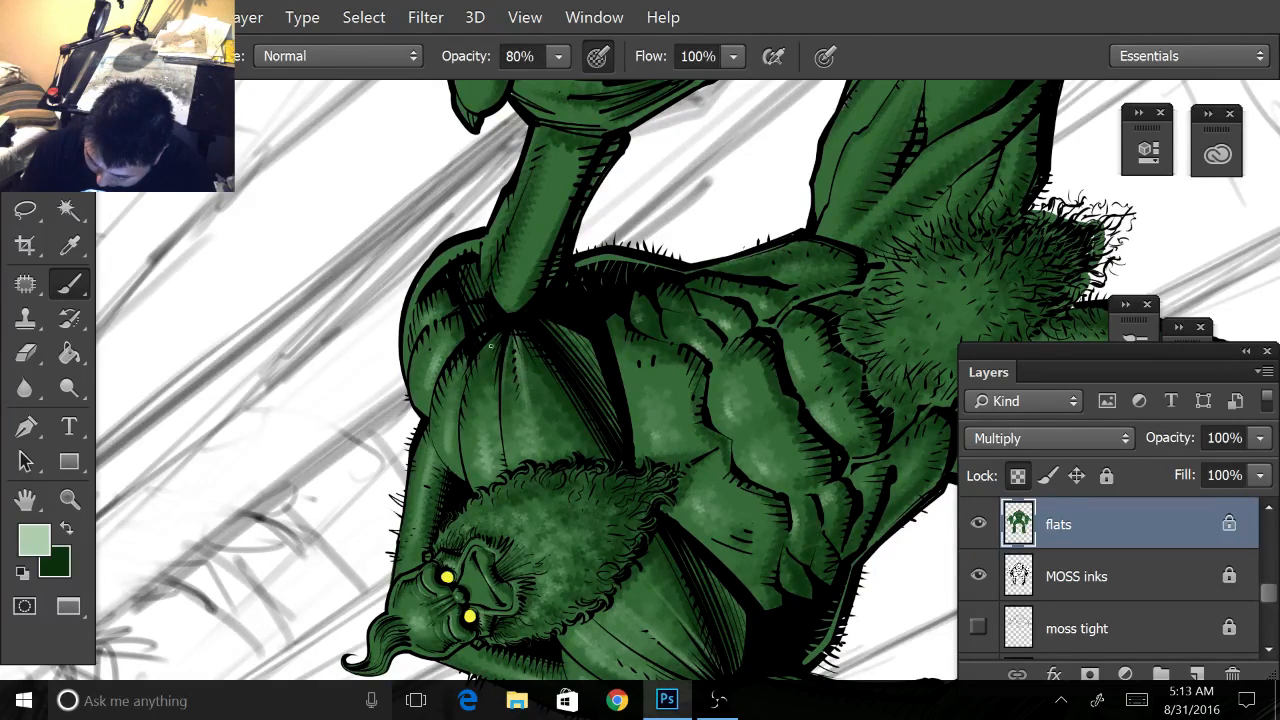
pyautogui.moveTo(491, 346); pyautogui.dragTo(480, 381)
pyautogui.scroll(-1, 508, 480)
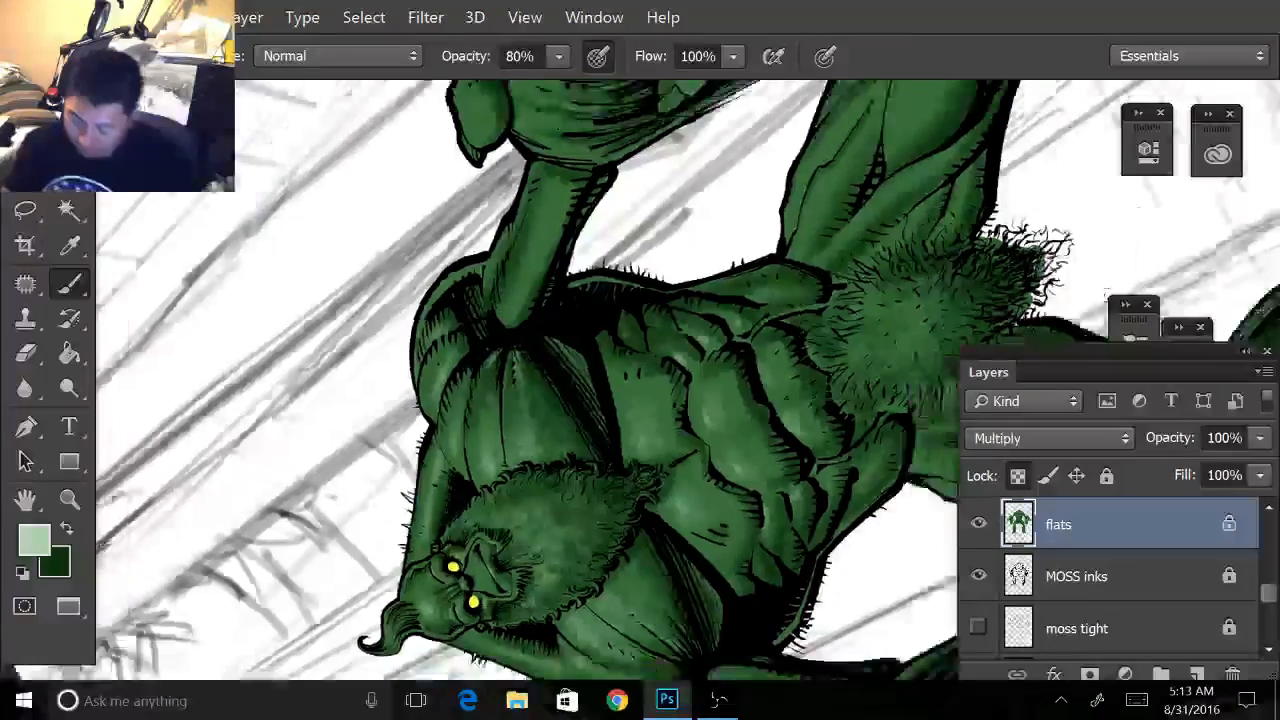
# - Brush a textured pale green highlight down the length of the creature's left arm, from shoulder to wrist
pyautogui.scroll(-3, 395, 400)
pyautogui.moveTo(400, 300); pyautogui.dragTo(500, 400)
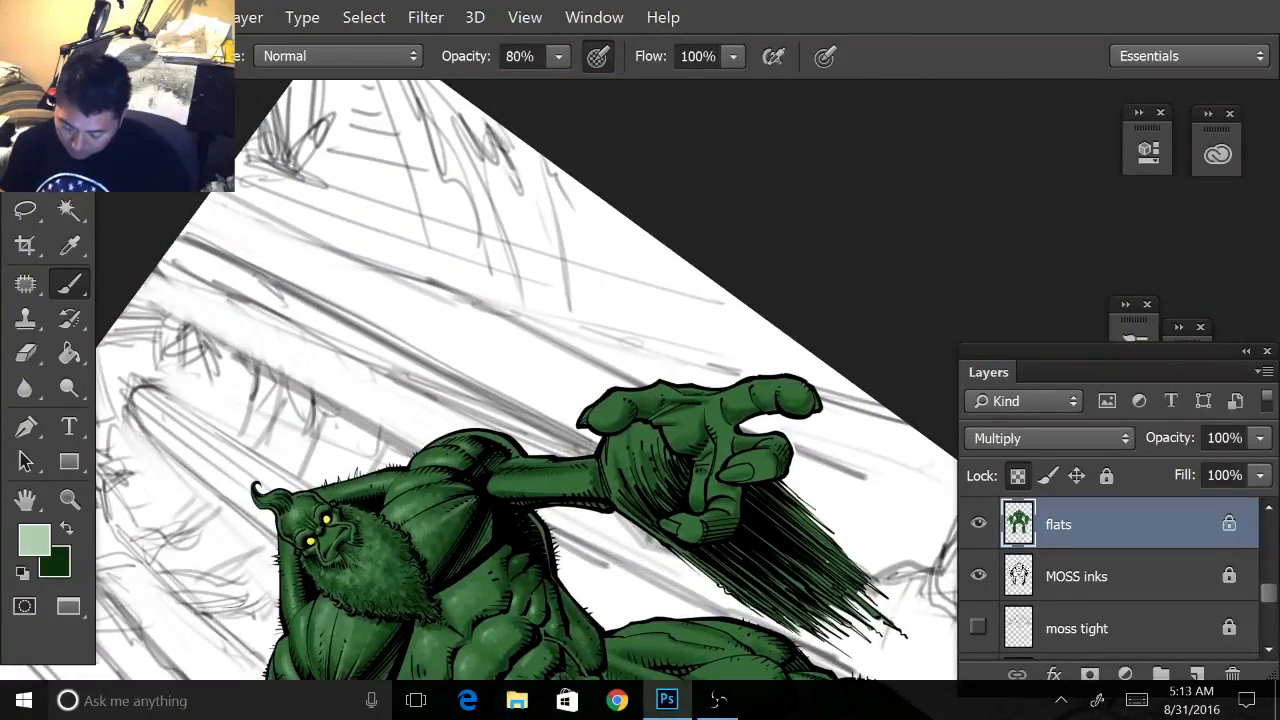
pyautogui.moveTo(500, 450)
pyautogui.mouseDown()
pyautogui.moveTo(522, 438)
pyautogui.moveTo(595, 212)
pyautogui.moveTo(700, 380)
pyautogui.mouseUp()
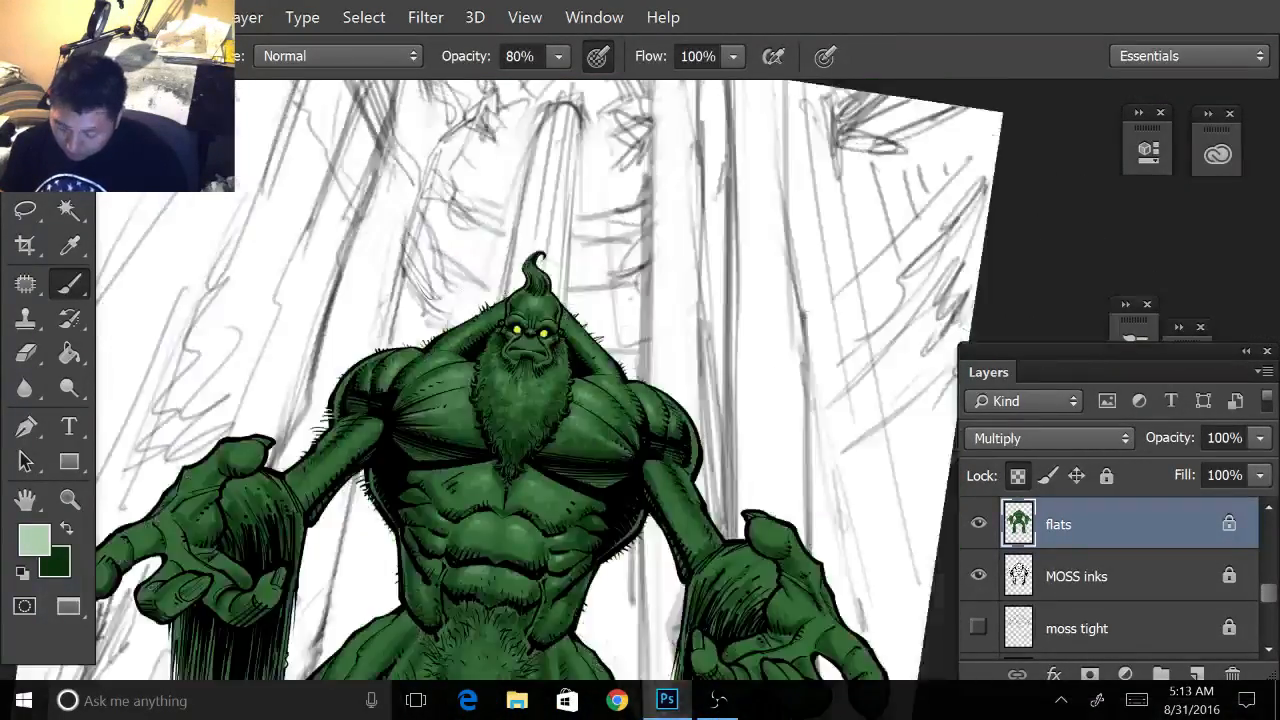
pyautogui.moveTo(500, 420); pyautogui.dragTo(498, 410)
pyautogui.scroll(3, 472, 472)
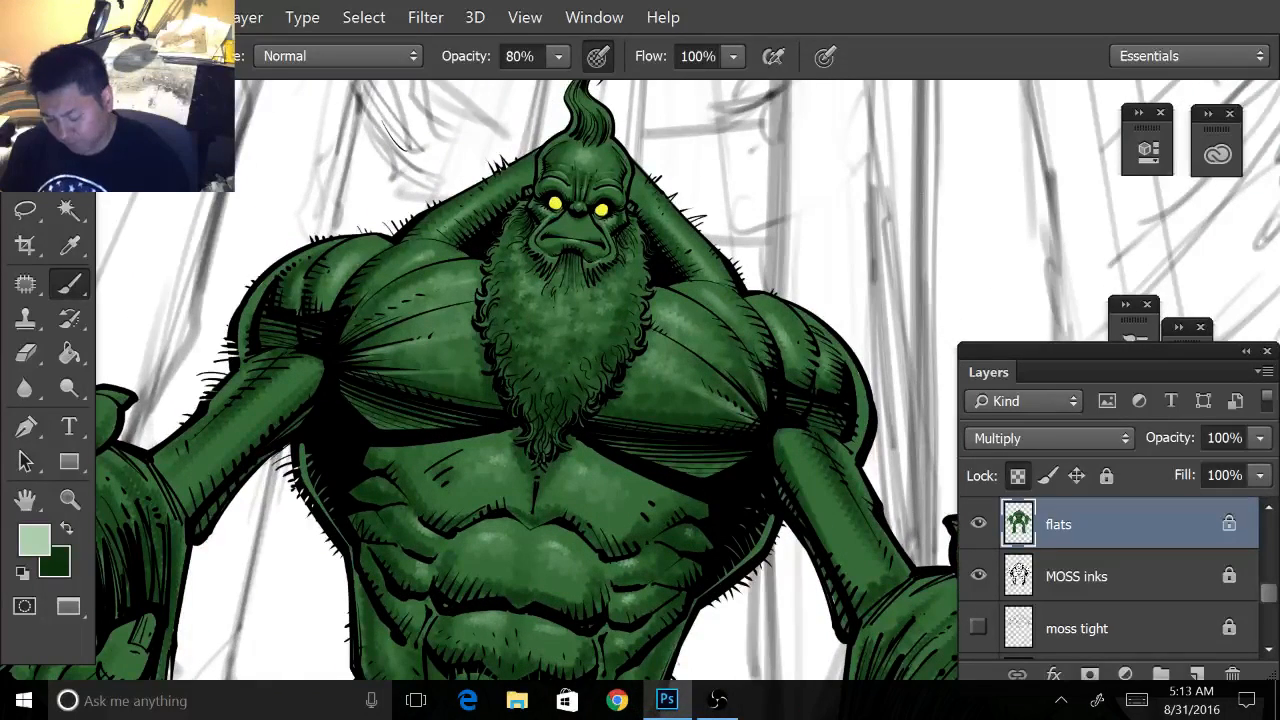
pyautogui.moveTo(600, 450); pyautogui.dragTo(456, 307)
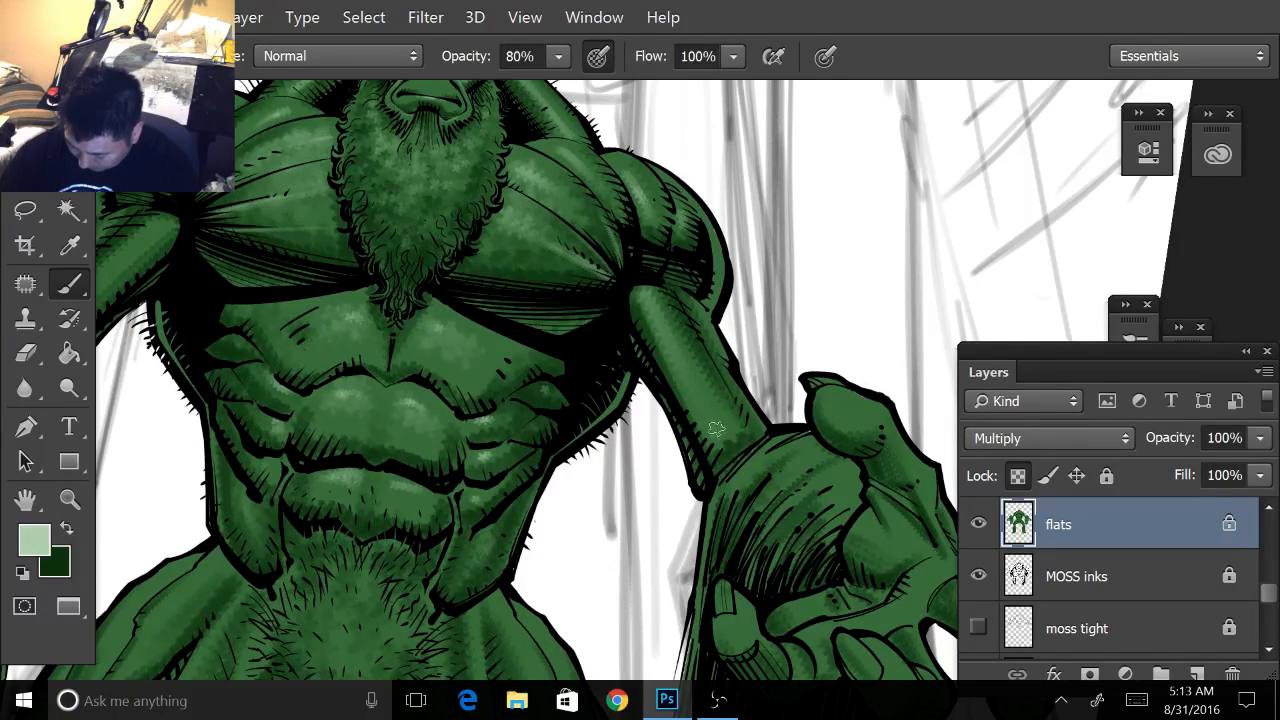
pyautogui.moveTo(657, 317); pyautogui.dragTo(700, 408)
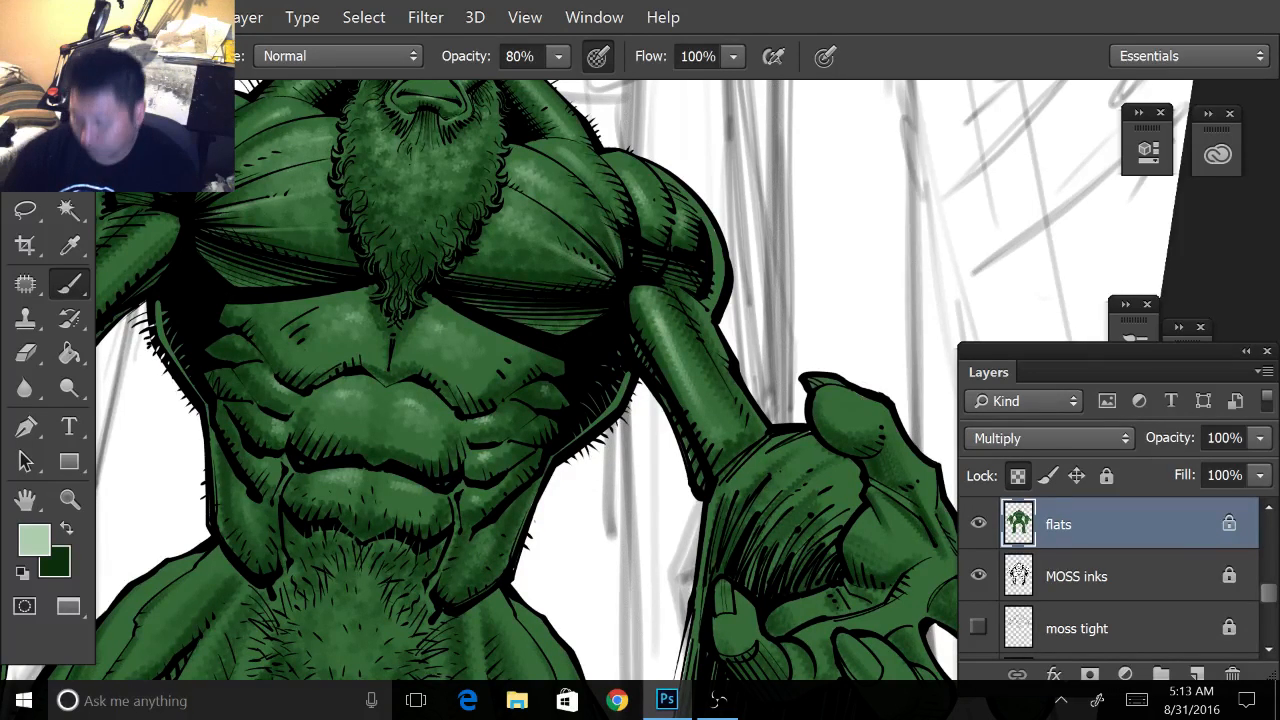
pyautogui.moveTo(692, 323); pyautogui.dragTo(884, 331)
# - Build up a matching pale green highlight along the centre of the creature's right arm
pyautogui.moveTo(590, 330)
pyautogui.mouseDown()
pyautogui.moveTo(560, 408)
pyautogui.moveTo(655, 305)
pyautogui.moveTo(630, 272)
pyautogui.mouseUp()
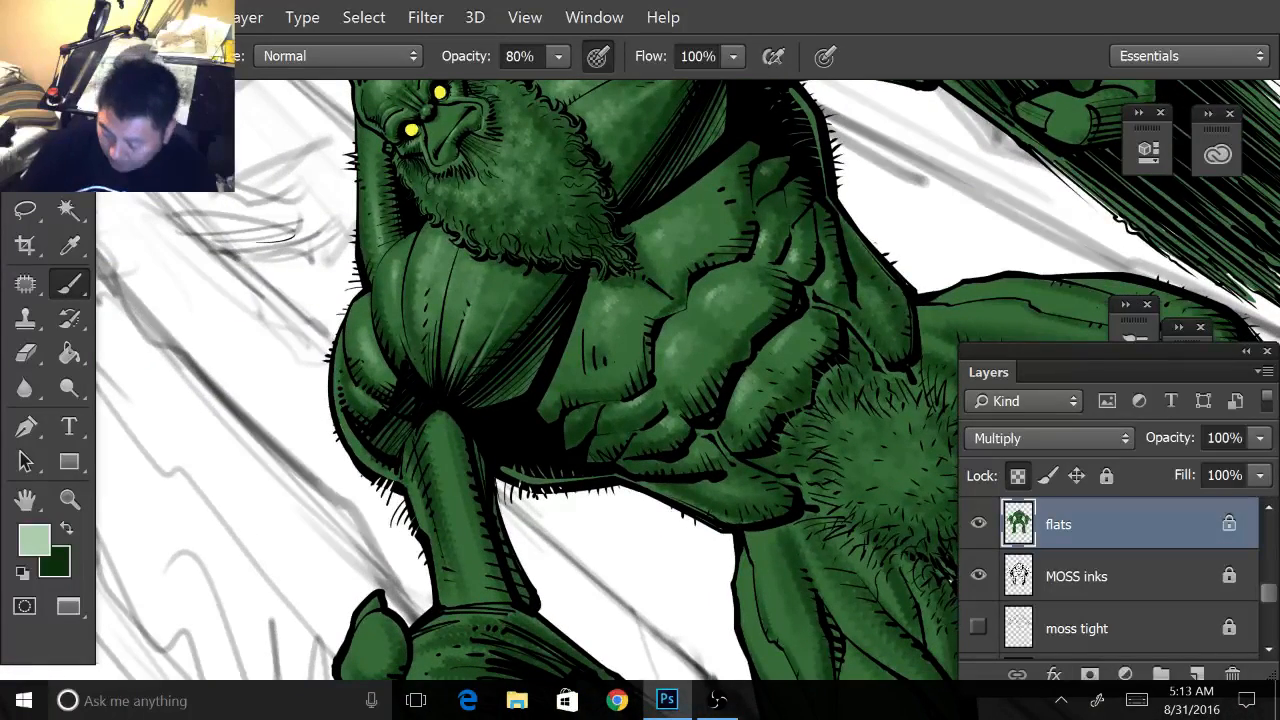
pyautogui.moveTo(436, 419); pyautogui.dragTo(476, 565)
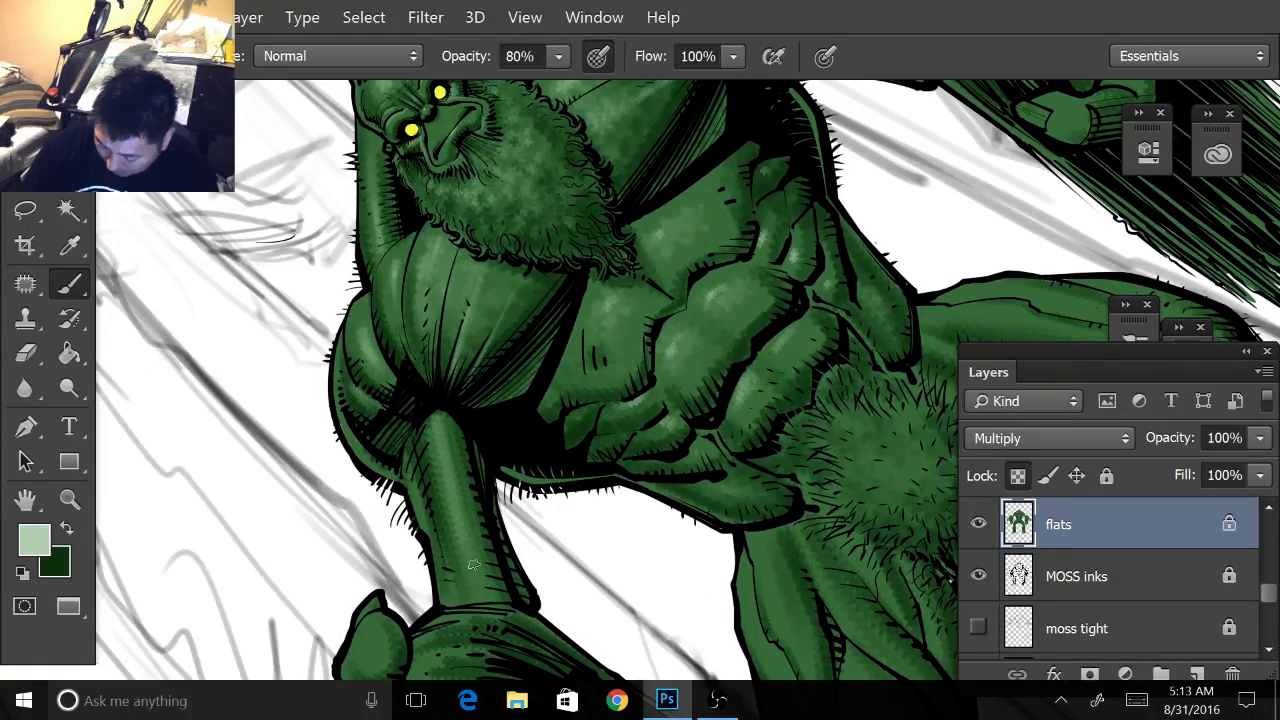
pyautogui.moveTo(434, 413); pyautogui.dragTo(482, 592)
pyautogui.moveTo(444, 448); pyautogui.dragTo(468, 557)
pyautogui.moveTo(480, 450); pyautogui.dragTo(478, 482)
pyautogui.moveTo(502, 526)
pyautogui.mouseDown()
pyautogui.moveTo(482, 633)
pyautogui.moveTo(375, 496)
pyautogui.mouseUp()
pyautogui.moveTo(500, 480); pyautogui.dragTo(471, 605)
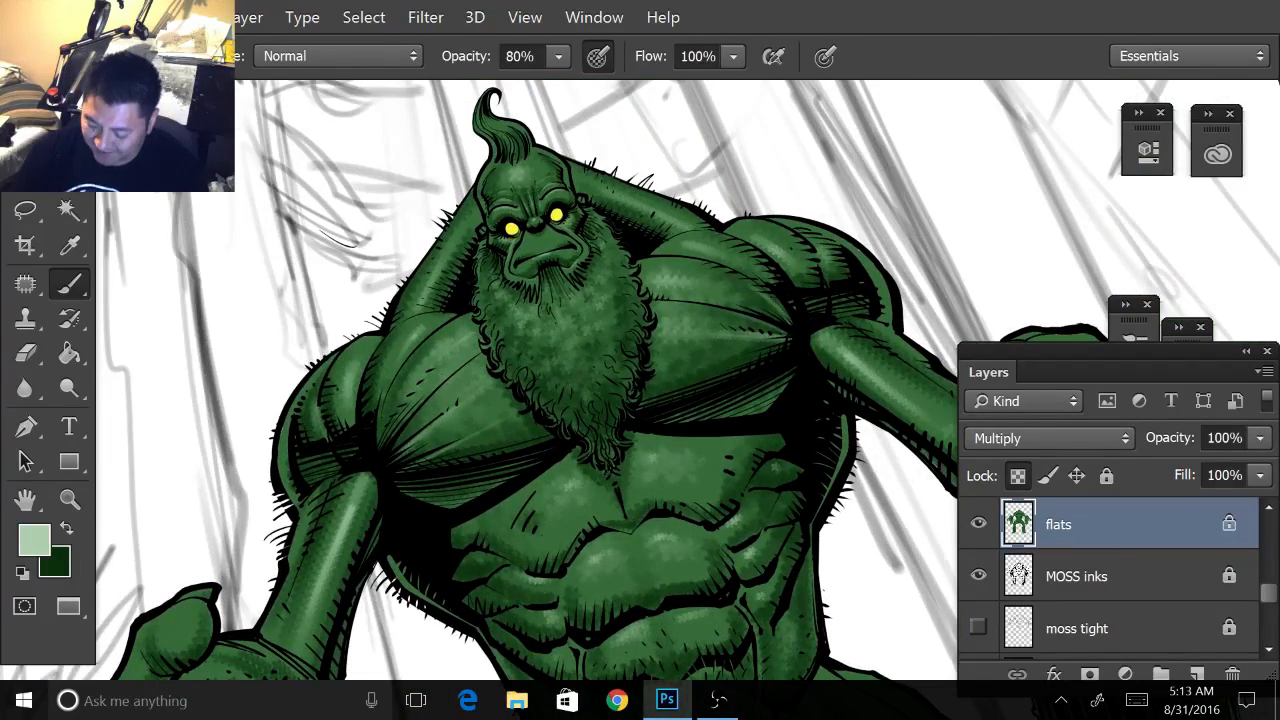
# - Add pale green highlights to the top of the head and the base of the curled hair tuft
pyautogui.moveTo(500, 400)
pyautogui.mouseDown()
pyautogui.moveTo(524, 402)
pyautogui.moveTo(525, 496)
pyautogui.mouseUp()
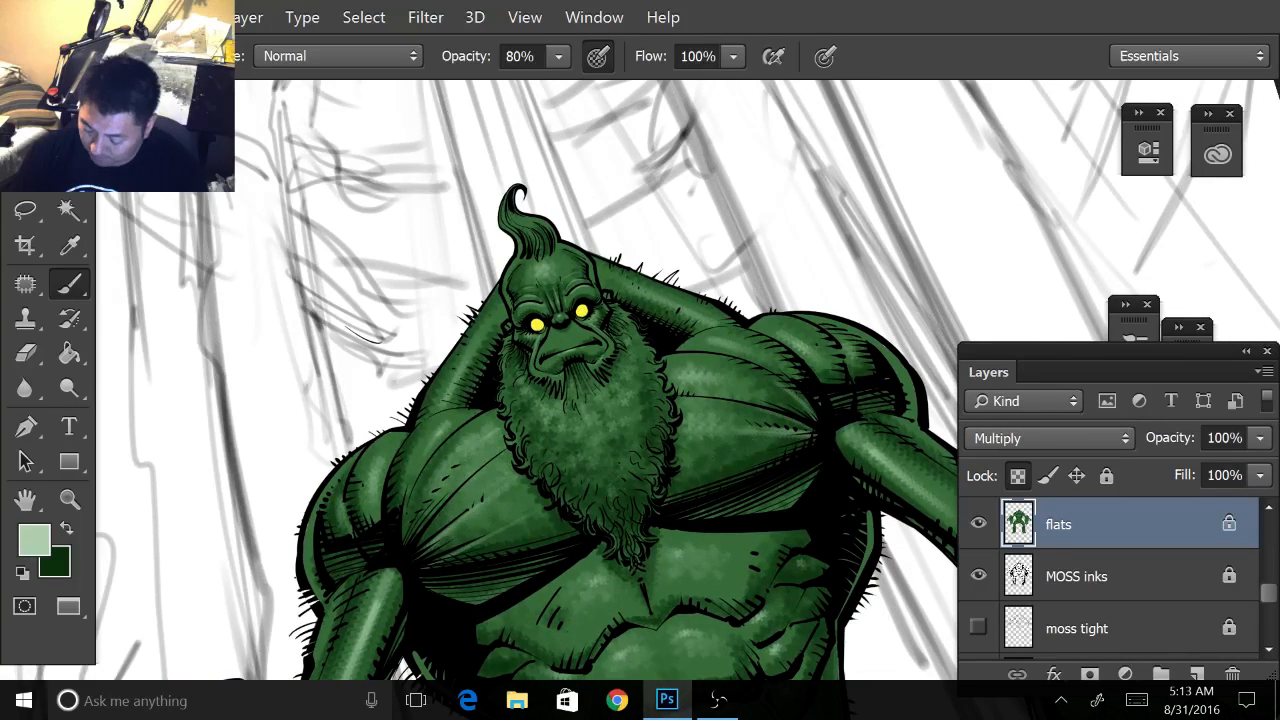
pyautogui.hotkey('ctrl', '+')
pyautogui.moveTo(539, 253); pyautogui.dragTo(667, 358)
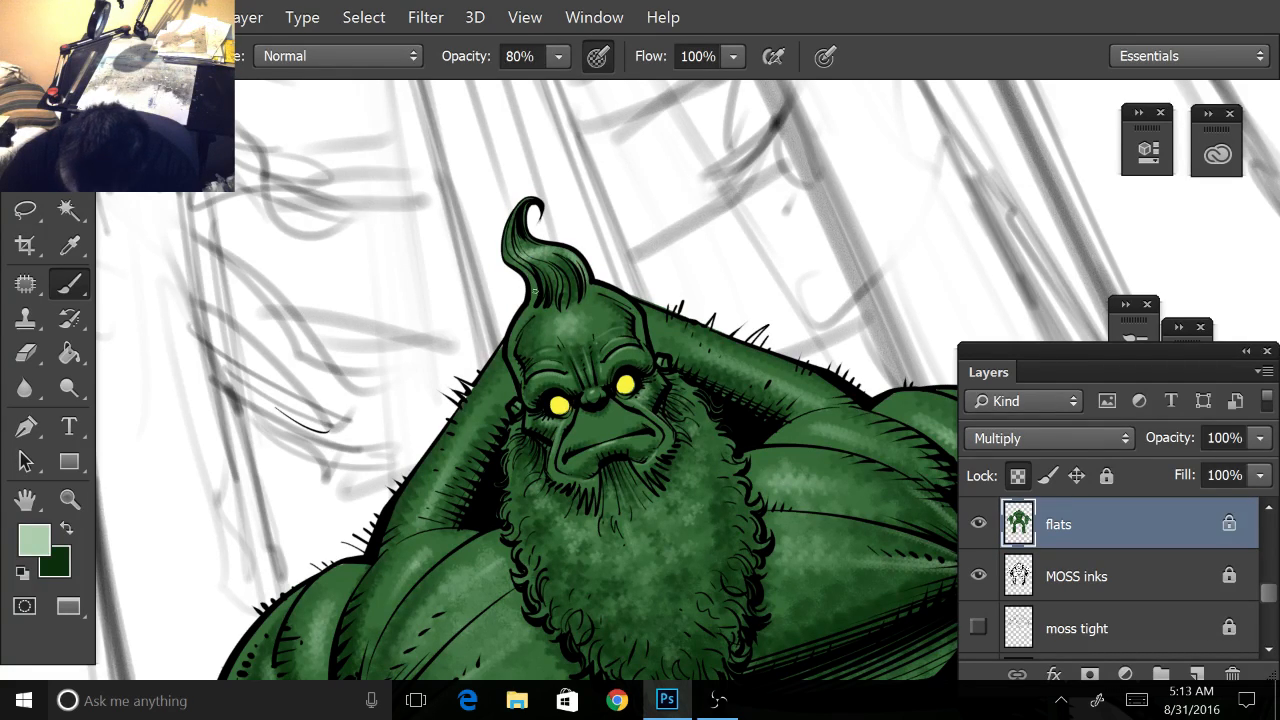
pyautogui.moveTo(535, 291); pyautogui.dragTo(494, 98)
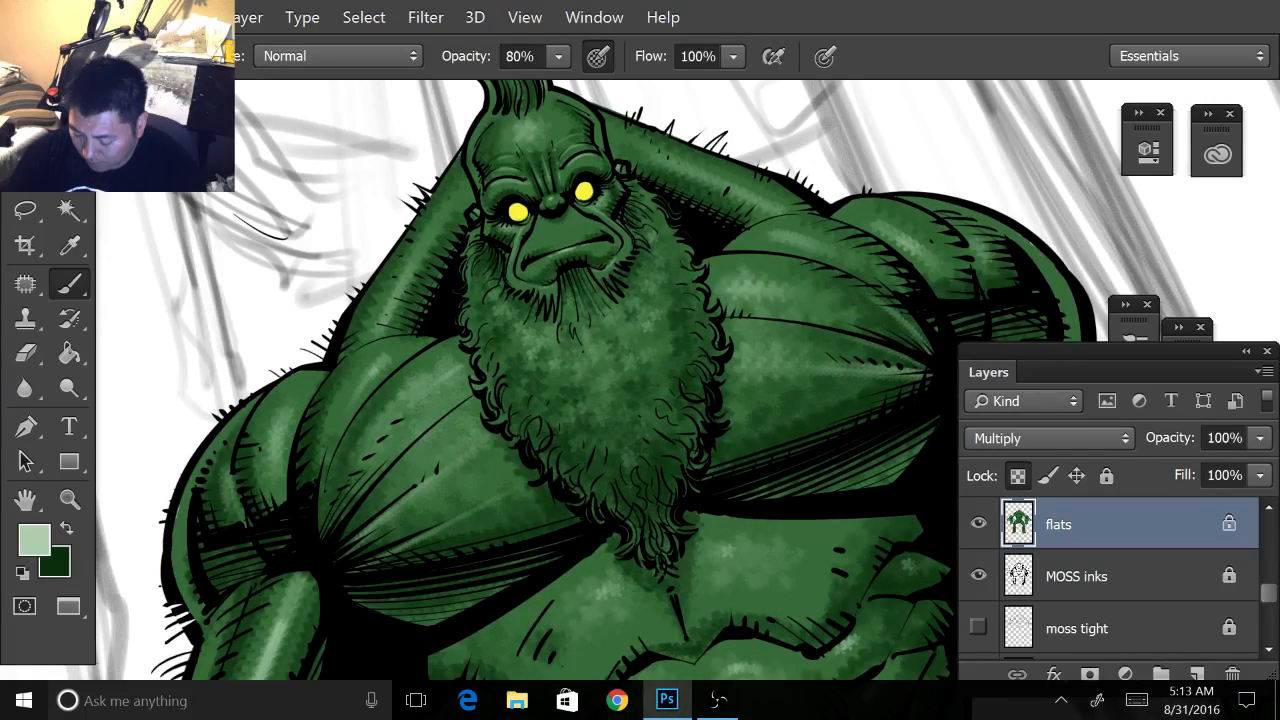
pyautogui.moveTo(560, 420); pyautogui.dragTo(518, 286)
# - Stroke fine pale green highlights between the inked strands on the creature's left wrist
pyautogui.hotkey('ctrl', '-')
pyautogui.hotkey('ctrl', '-')
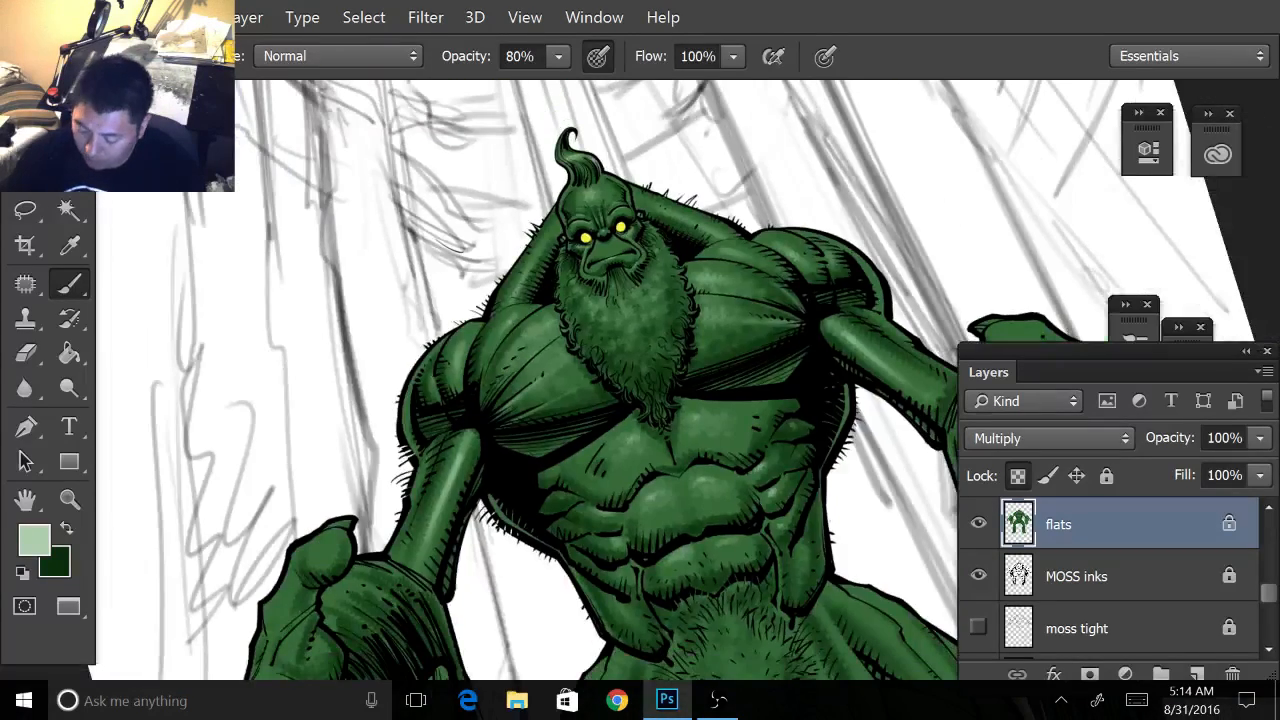
pyautogui.moveTo(580, 440); pyautogui.dragTo(549, 256)
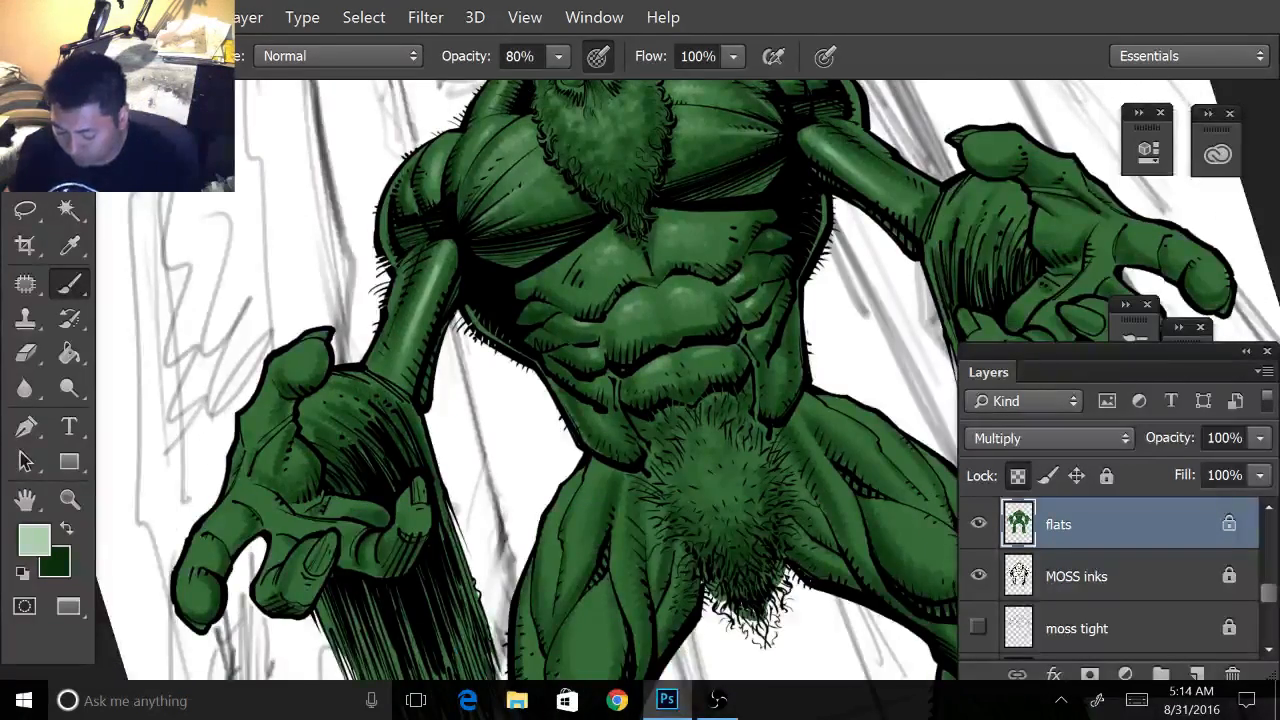
pyautogui.moveTo(560, 400); pyautogui.dragTo(551, 392)
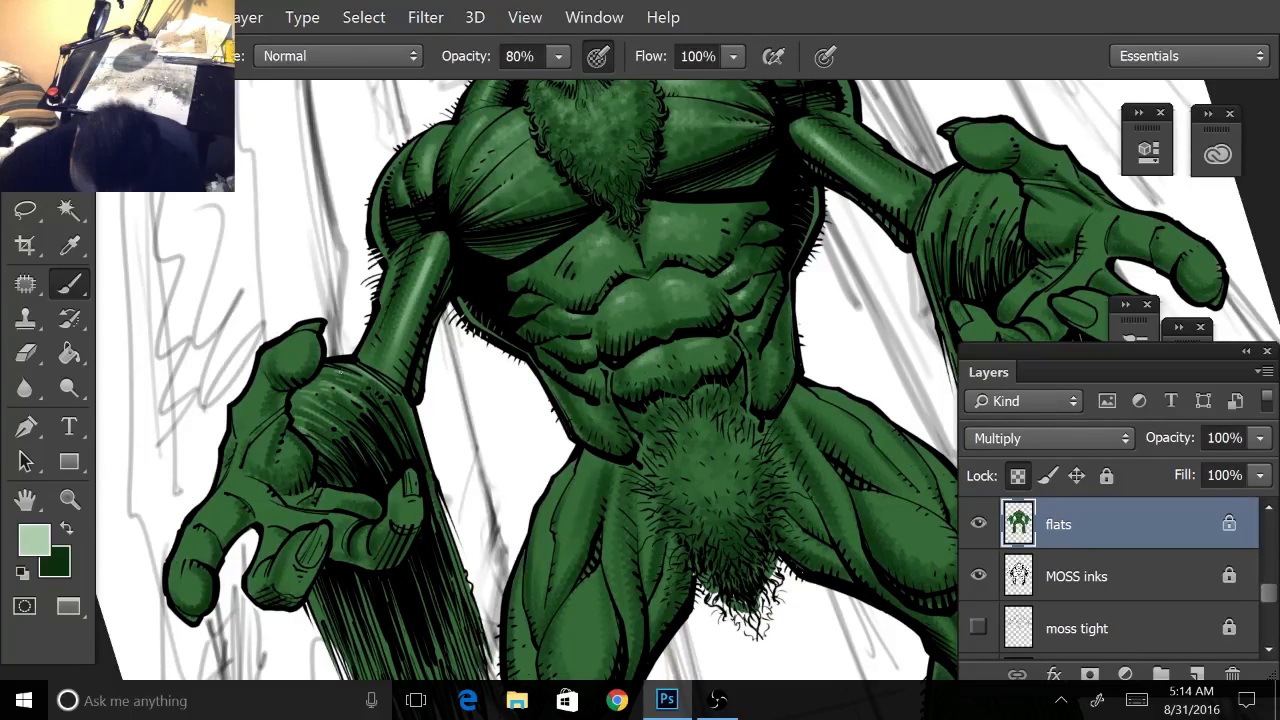
pyautogui.moveTo(318, 444); pyautogui.dragTo(30, 492)
pyautogui.moveTo(498, 636); pyautogui.dragTo(589, 669)
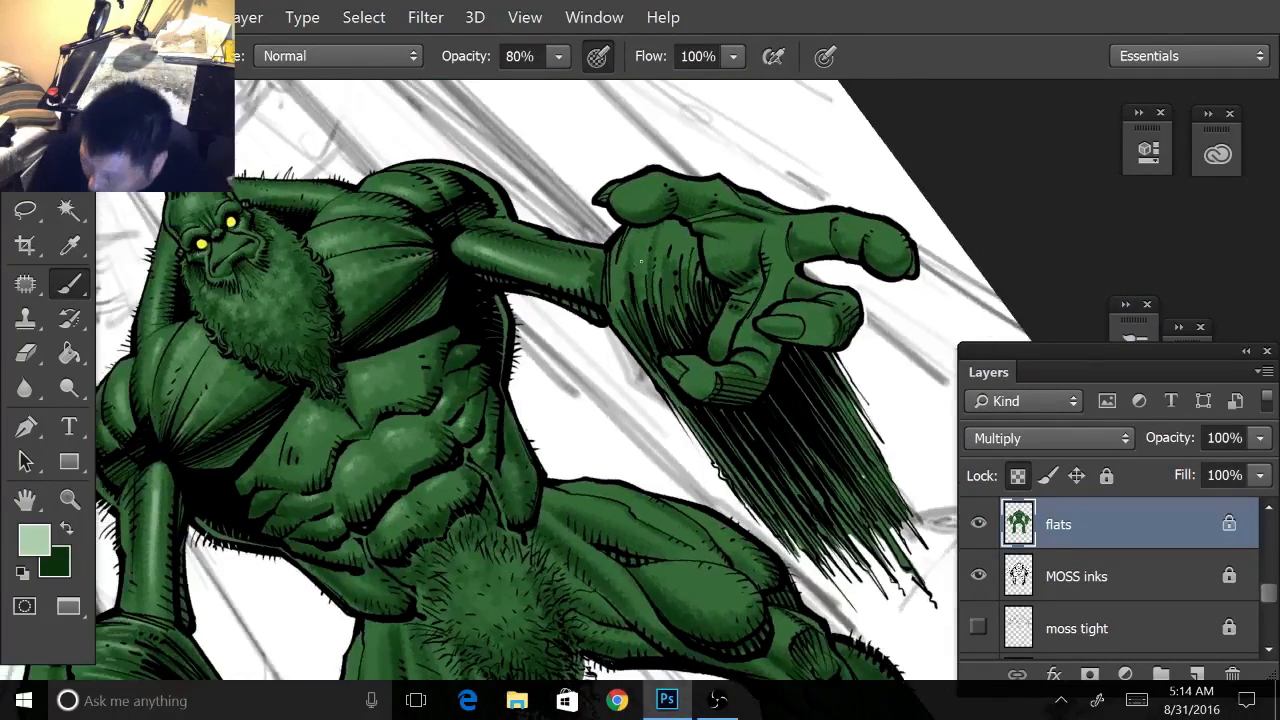
pyautogui.moveTo(639, 232); pyautogui.dragTo(647, 303)
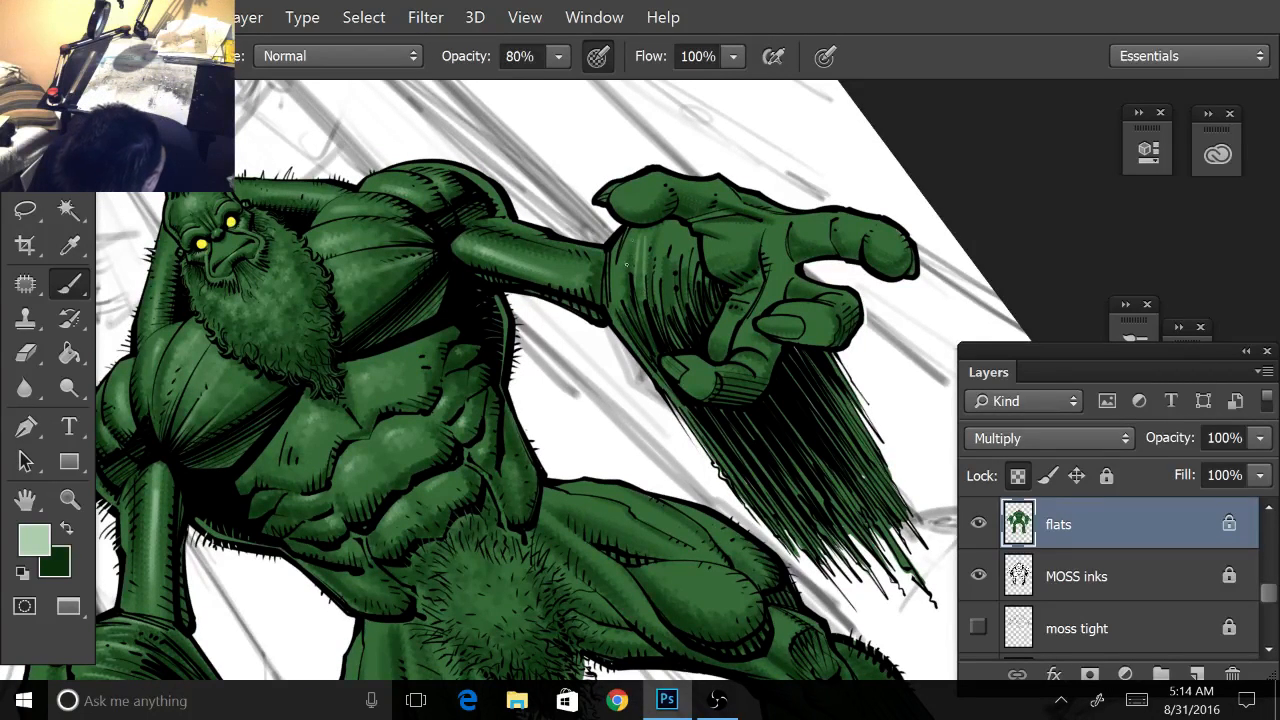
pyautogui.moveTo(628, 240)
pyautogui.mouseDown()
pyautogui.moveTo(621, 315)
pyautogui.moveTo(613, 278)
pyautogui.moveTo(640, 302)
pyautogui.moveTo(659, 243)
pyautogui.moveTo(660, 280)
pyautogui.mouseUp()
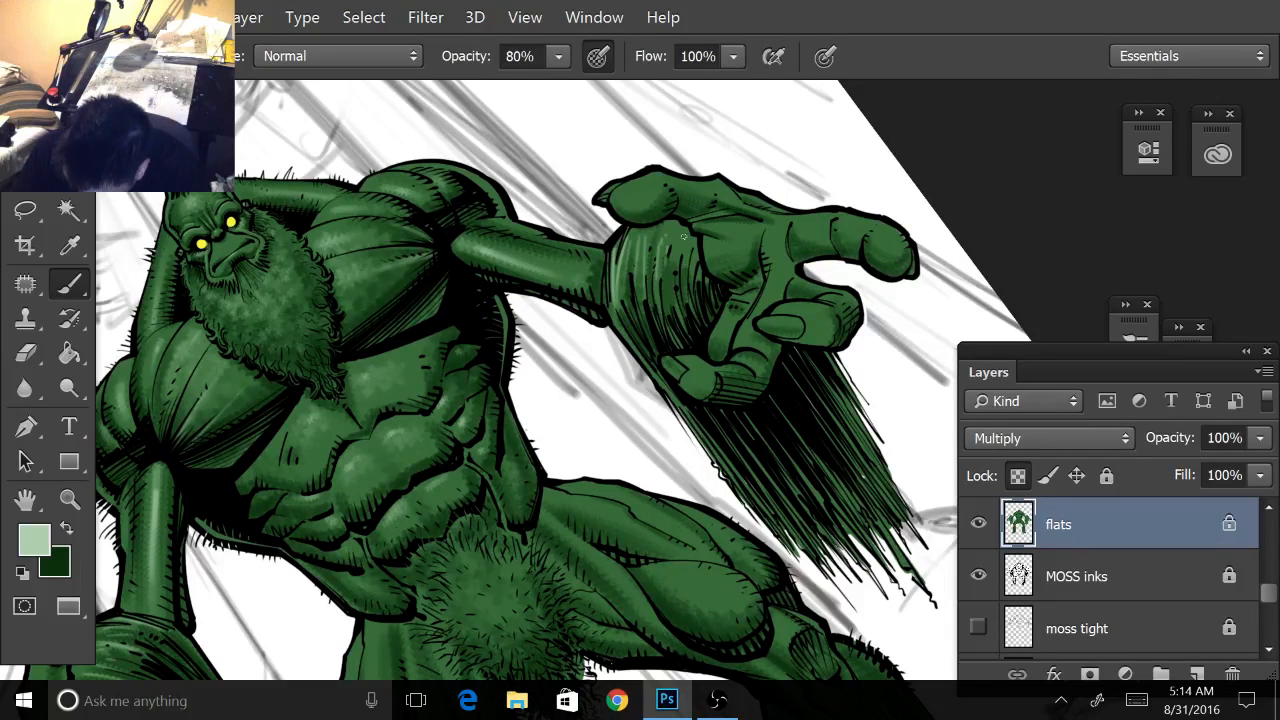
pyautogui.moveTo(684, 237)
pyautogui.mouseDown()
pyautogui.moveTo(685, 281)
pyautogui.moveTo(697, 268)
pyautogui.moveTo(679, 264)
pyautogui.moveTo(673, 293)
pyautogui.moveTo(649, 269)
pyautogui.moveTo(633, 273)
pyautogui.moveTo(650, 290)
pyautogui.moveTo(718, 249)
pyautogui.mouseUp()
# - Highlight the thumb and fingernails of the creature's right hand with pale green
pyautogui.scroll(-3, 528, 380)
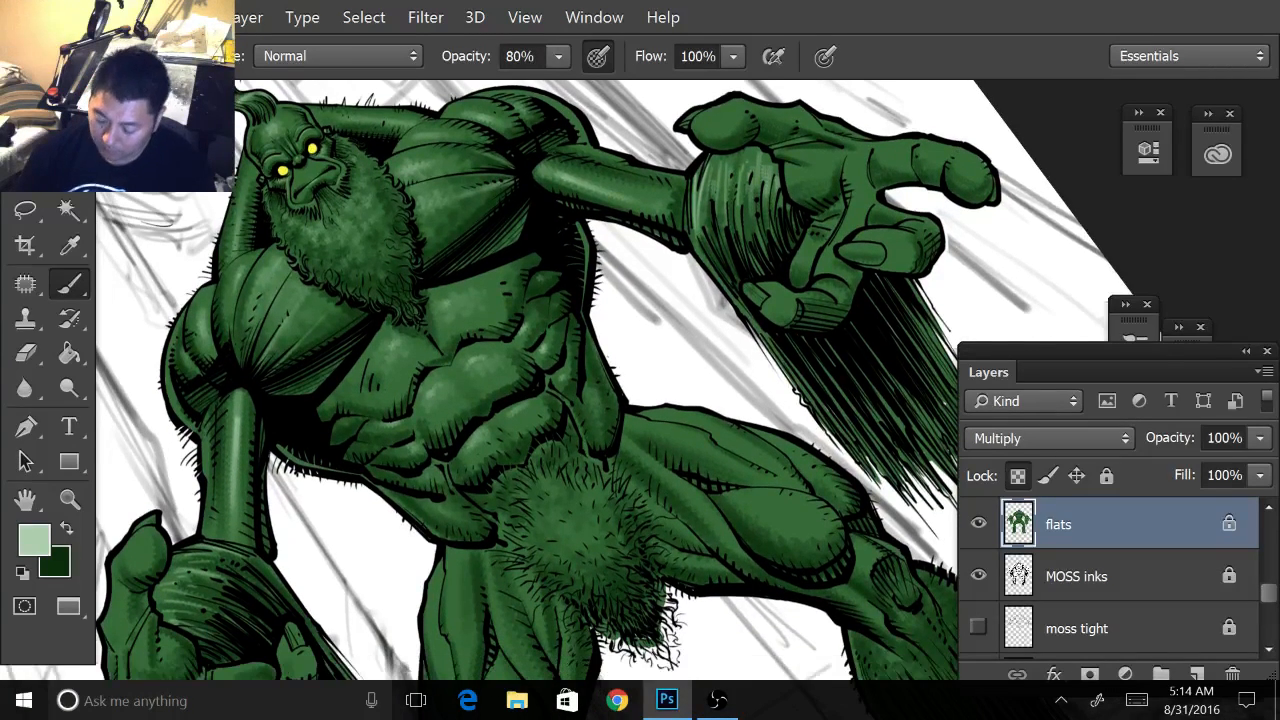
pyautogui.moveTo(560, 380); pyautogui.dragTo(618, 378)
pyautogui.moveTo(700, 240); pyautogui.dragTo(741, 266)
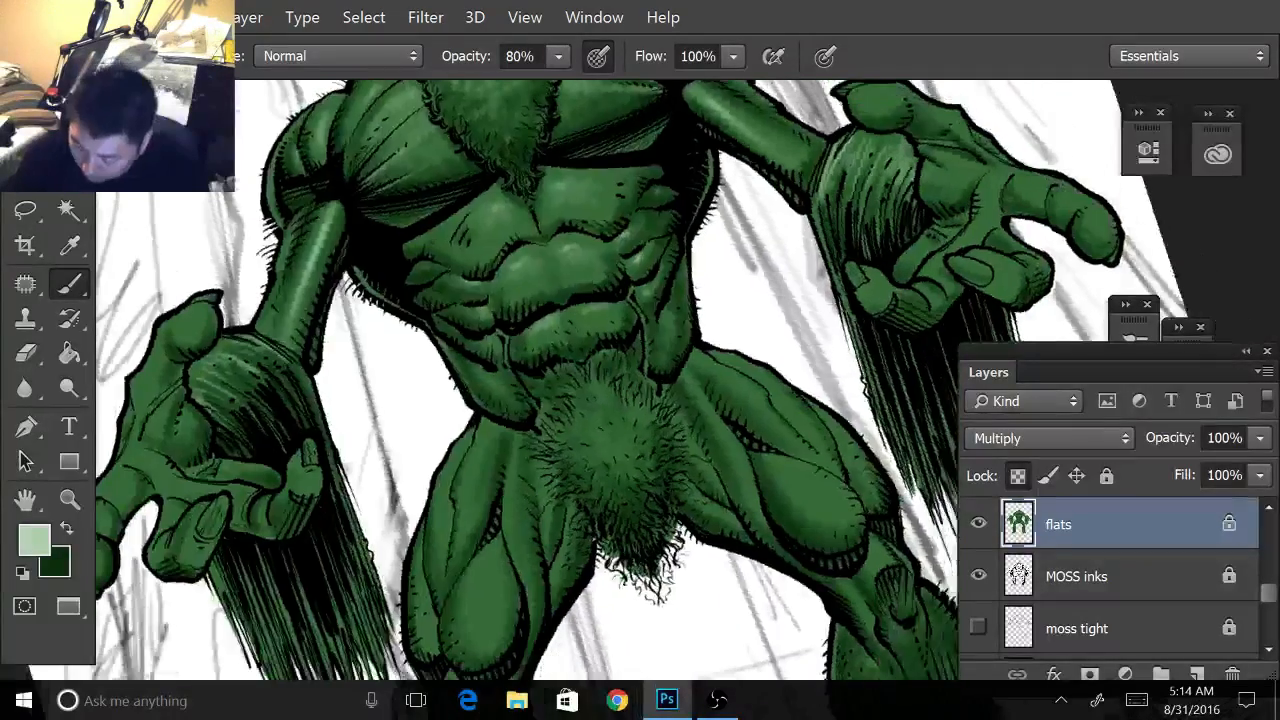
pyautogui.moveTo(600, 380); pyautogui.dragTo(799, 344)
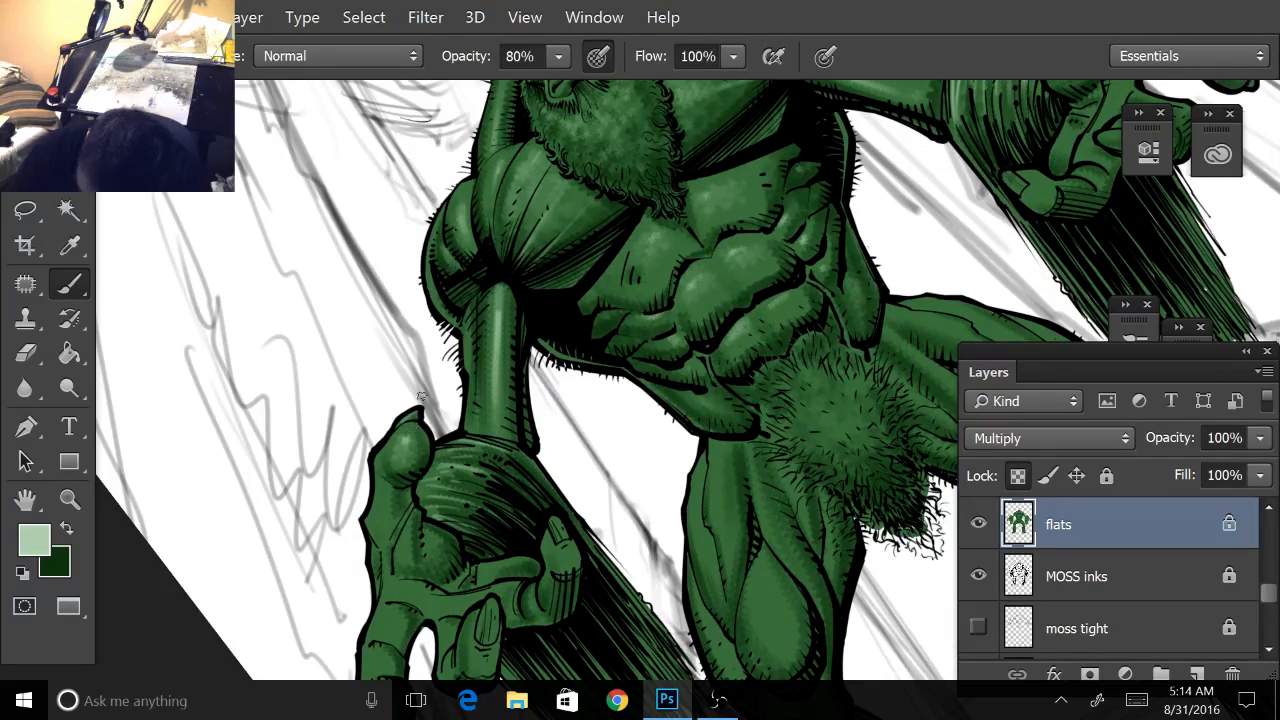
pyautogui.moveTo(553, 515); pyautogui.dragTo(503, 410)
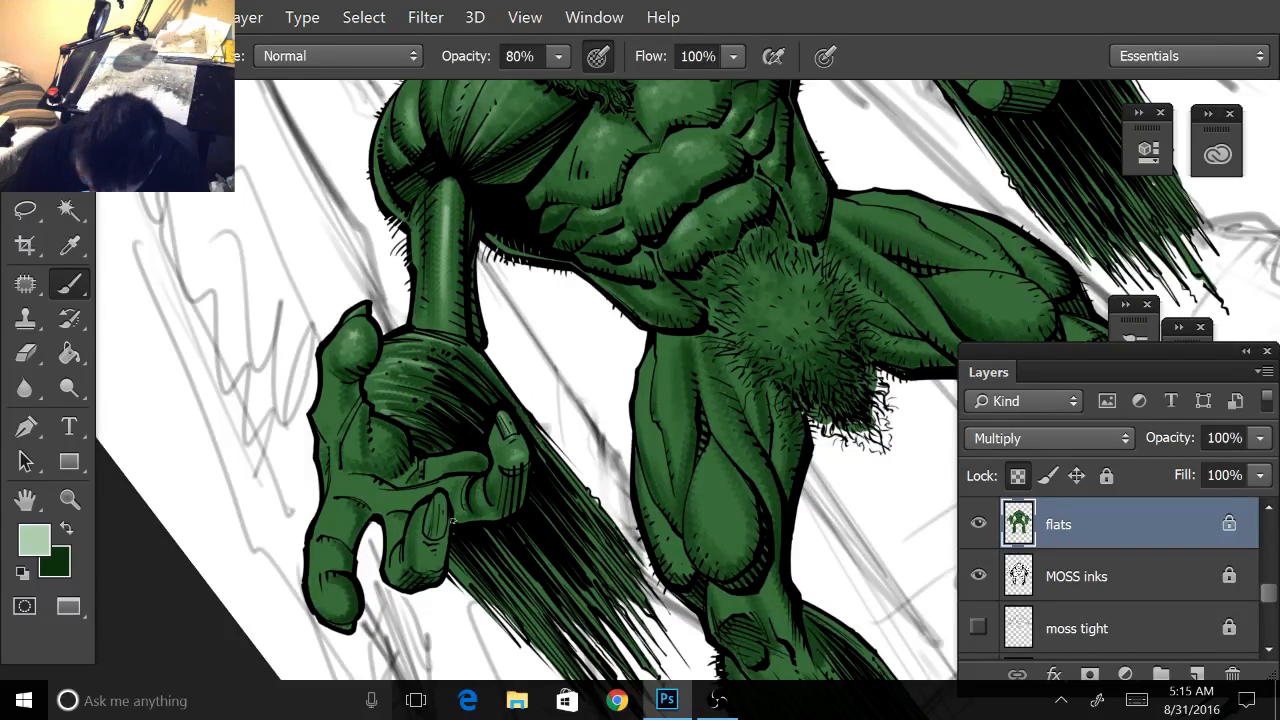
pyautogui.moveTo(440, 499); pyautogui.dragTo(437, 533)
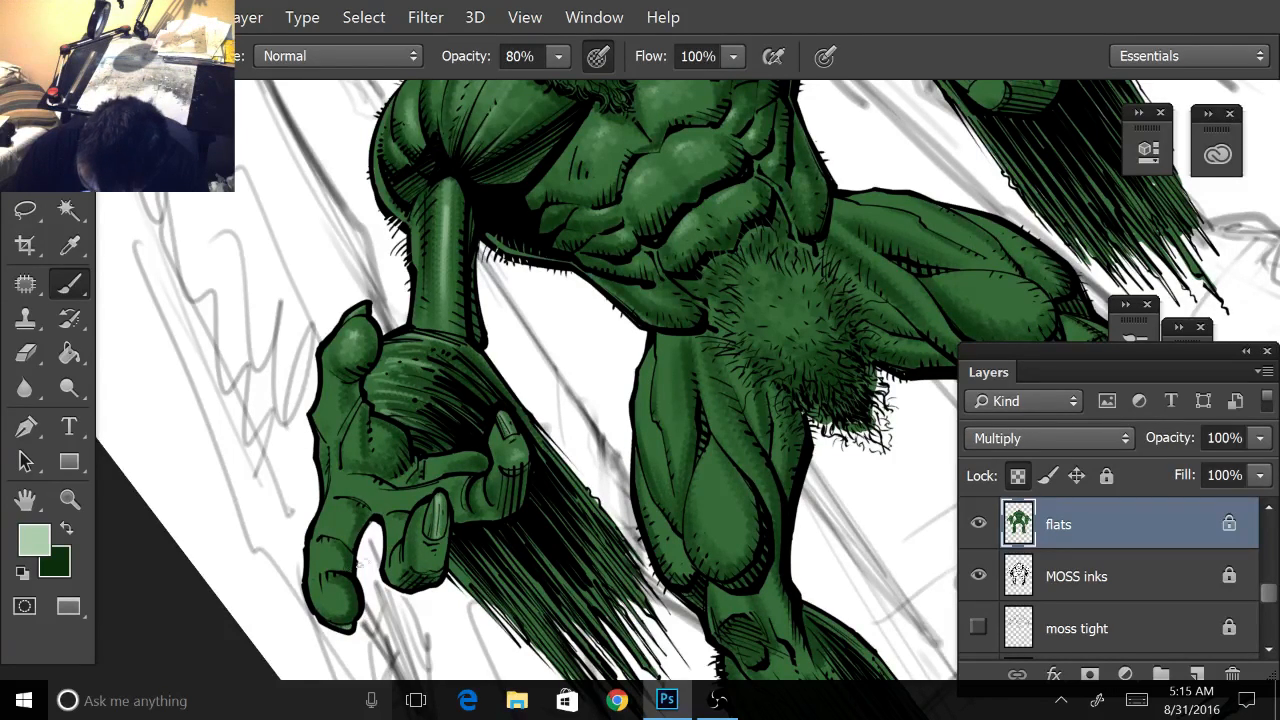
# - Enlarge the brush and add soft pale green highlights to the fingertip and fingers of the creature's right hand
pyautogui.press(']')
pyautogui.press(']')
pyautogui.press(']')
pyautogui.press(']')
pyautogui.press(']')
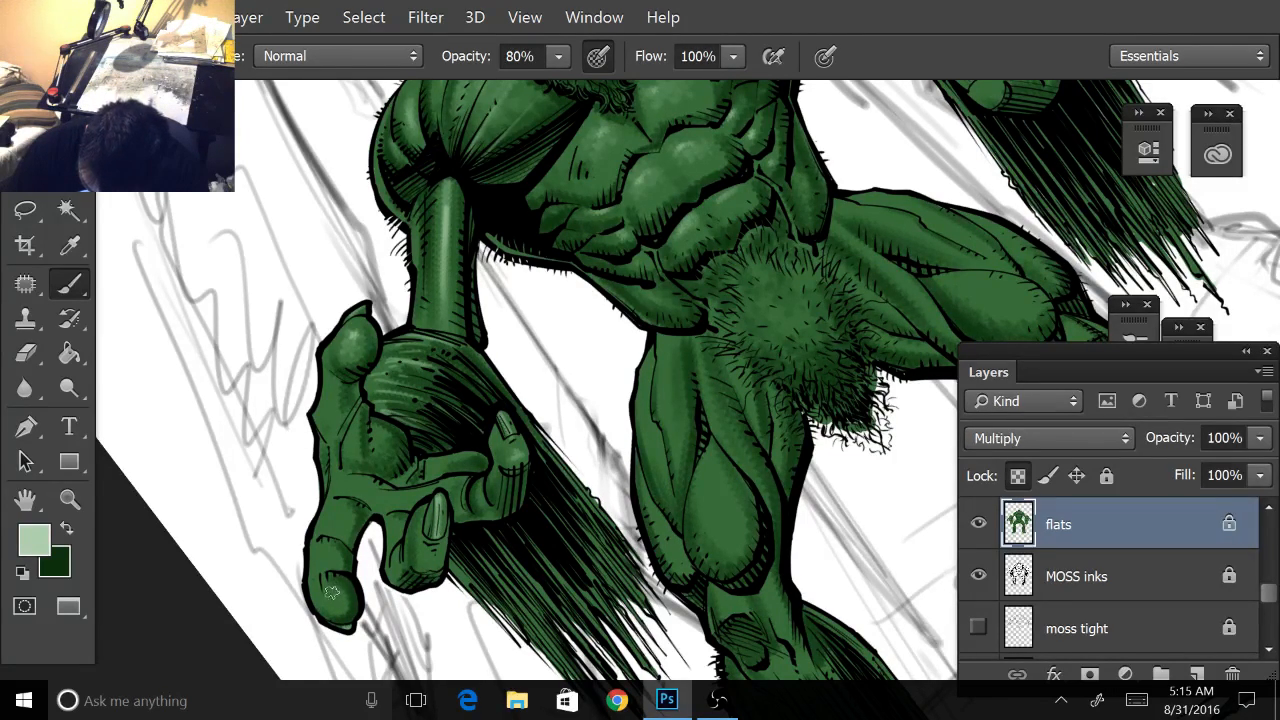
pyautogui.moveTo(356, 616)
pyautogui.mouseDown()
pyautogui.moveTo(332, 593)
pyautogui.moveTo(337, 603)
pyautogui.mouseUp()
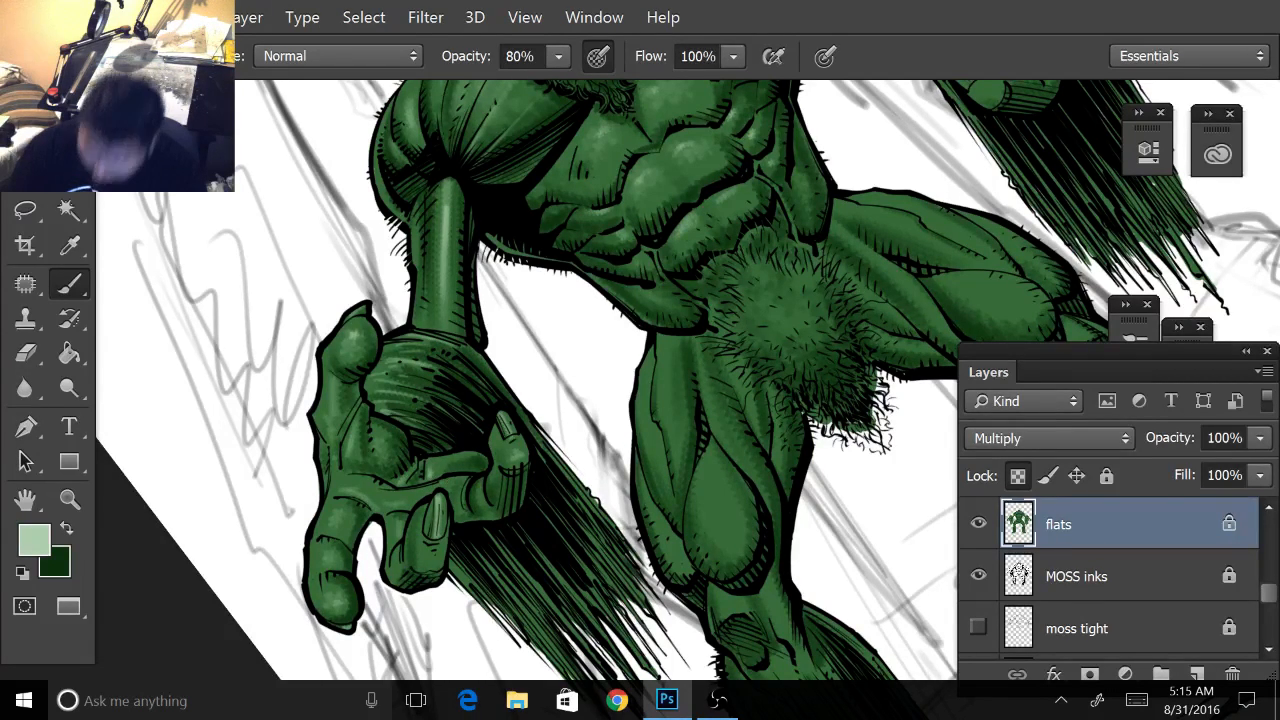
pyautogui.moveTo(790, 290)
pyautogui.mouseDown()
pyautogui.moveTo(834, 371)
pyautogui.moveTo(780, 340)
pyautogui.mouseUp()
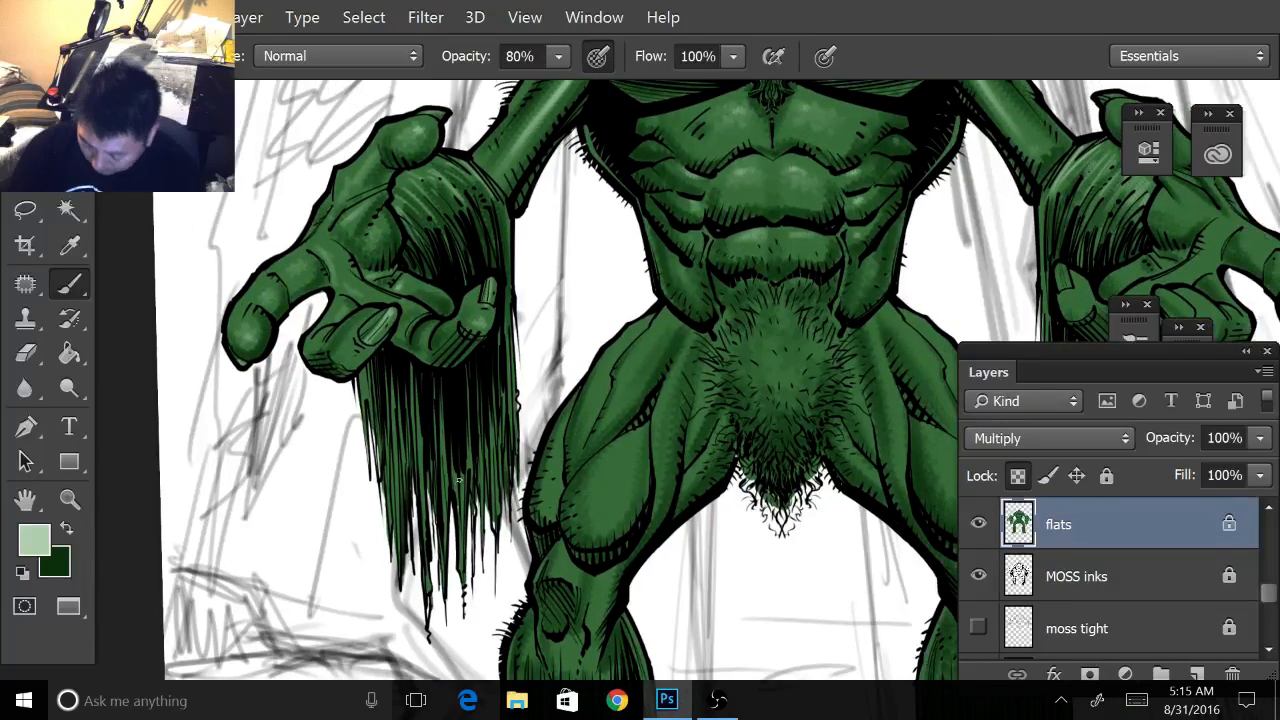
# - Add pale green highlights to the fingernails, index finger and fingertip of the creature's left hand
pyautogui.moveTo(700, 350)
pyautogui.mouseDown()
pyautogui.moveTo(582, 370)
pyautogui.moveTo(611, 363)
pyautogui.moveTo(617, 380)
pyautogui.moveTo(491, 397)
pyautogui.mouseUp()
pyautogui.hotkey('ctrl', '-')
pyautogui.hotkey('ctrl', '+')
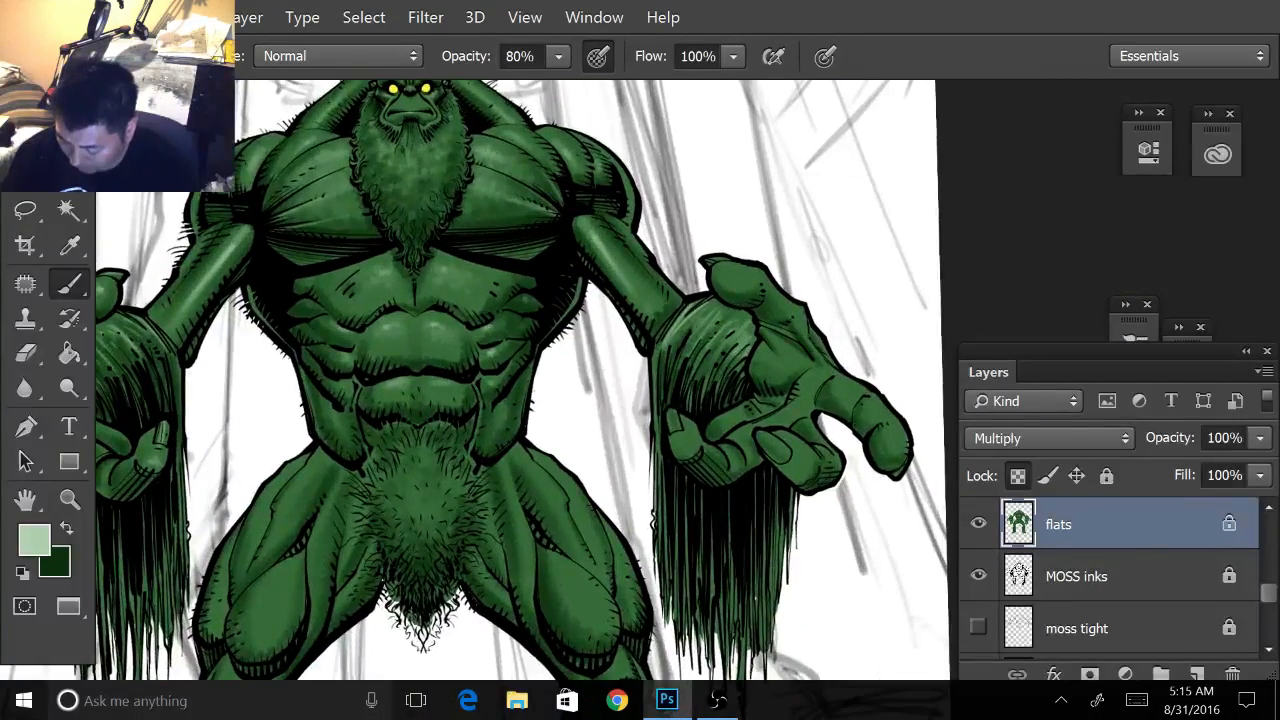
pyautogui.hotkey('ctrl', '+')
pyautogui.moveTo(640, 390); pyautogui.dragTo(552, 346)
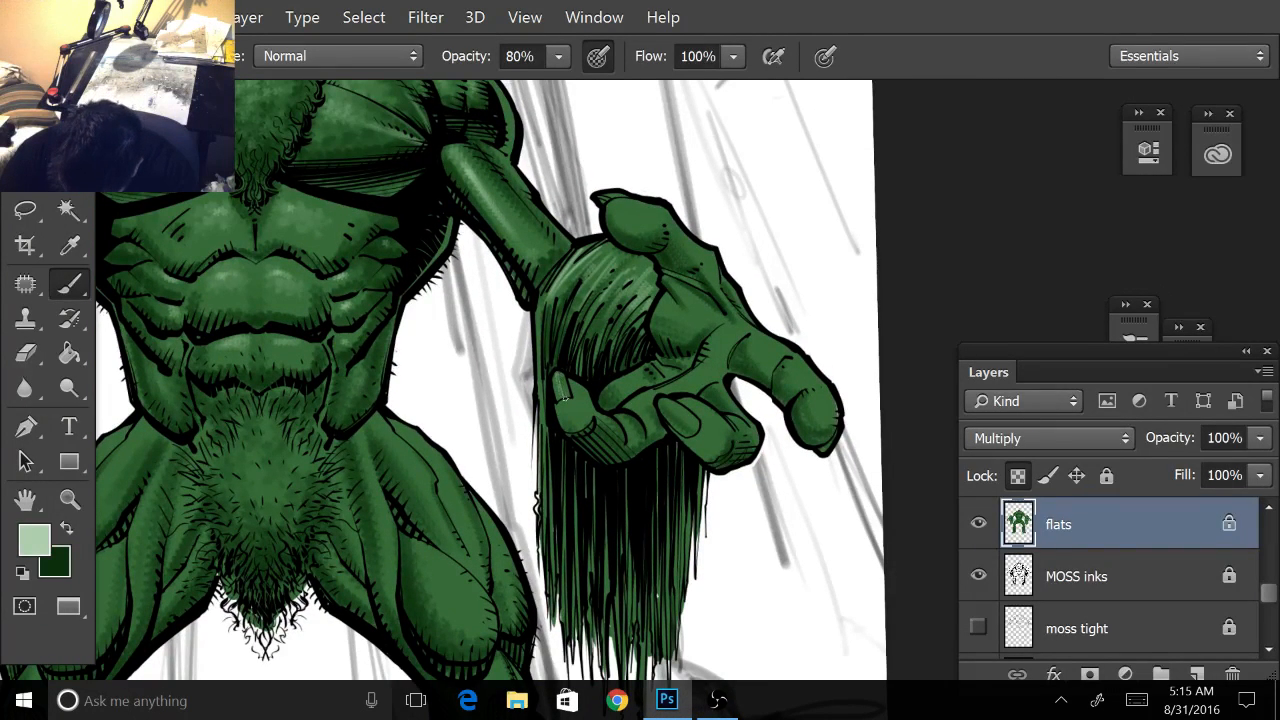
pyautogui.moveTo(565, 398); pyautogui.dragTo(559, 377)
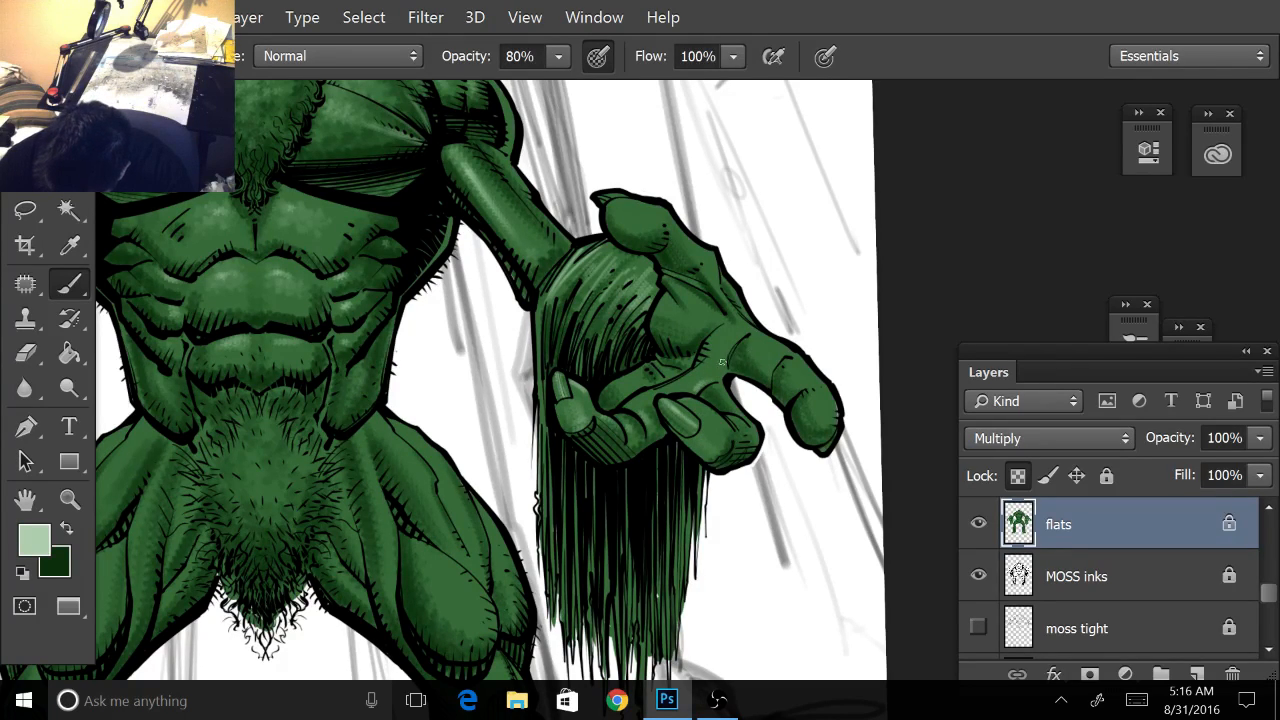
pyautogui.moveTo(731, 343); pyautogui.dragTo(725, 361)
pyautogui.moveTo(753, 352)
pyautogui.mouseDown()
pyautogui.moveTo(824, 400)
pyautogui.moveTo(818, 423)
pyautogui.moveTo(824, 396)
pyautogui.moveTo(821, 418)
pyautogui.mouseUp()
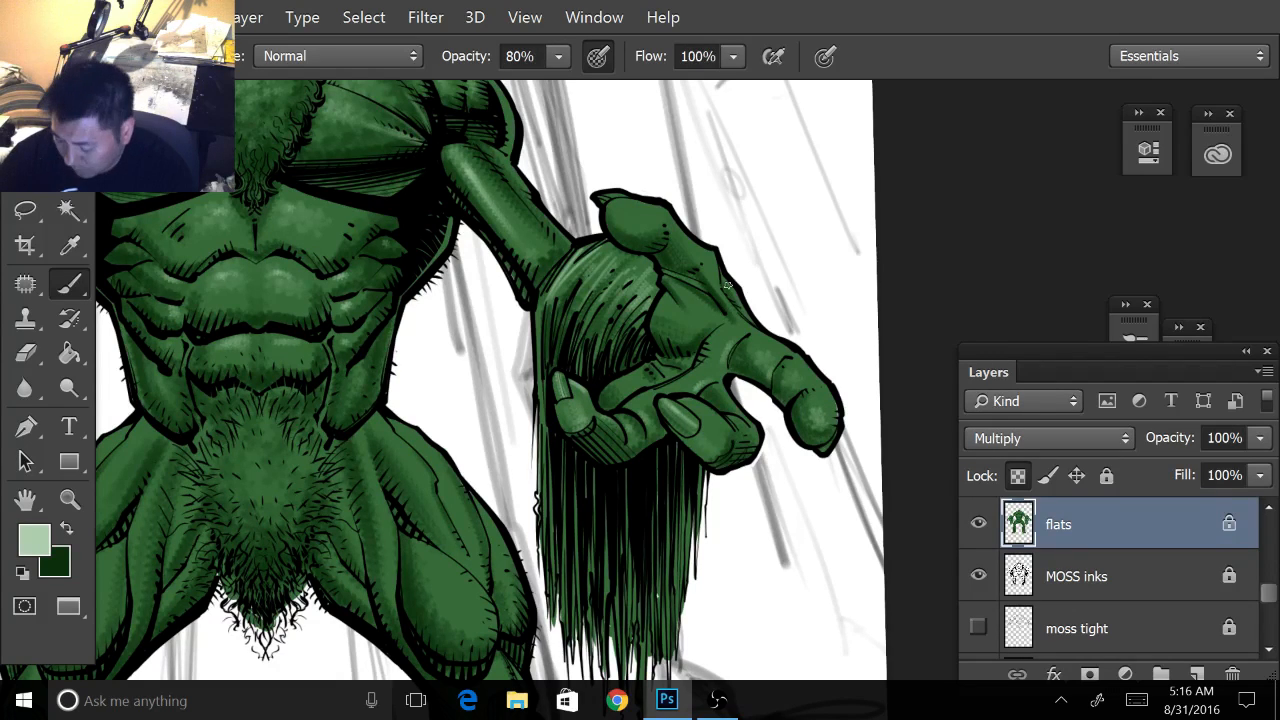
# - Adjust the brush size and stroke pale green highlights onto the thumb, its base and the palm of the creature's left hand
pyautogui.press(']')
pyautogui.press(']')
pyautogui.press(']')
pyautogui.press(']')
pyautogui.press(']')
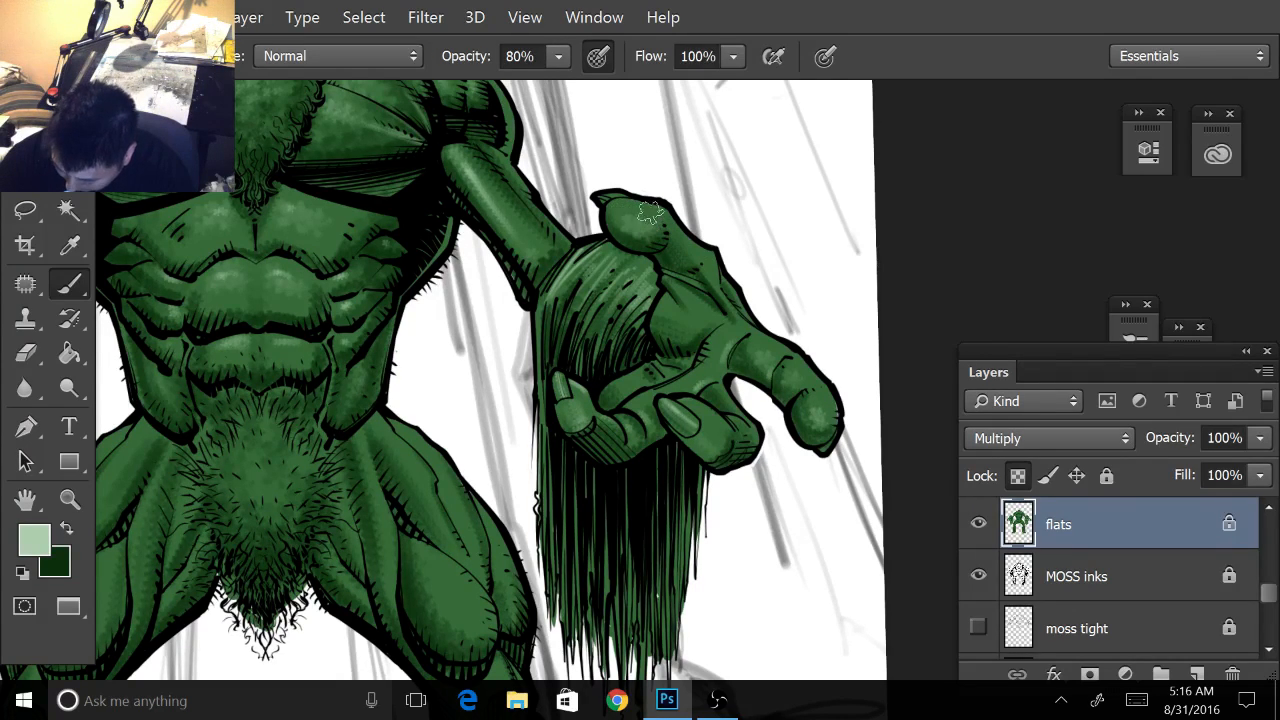
pyautogui.press('[')
pyautogui.press('[')
pyautogui.press('[')
pyautogui.press('[')
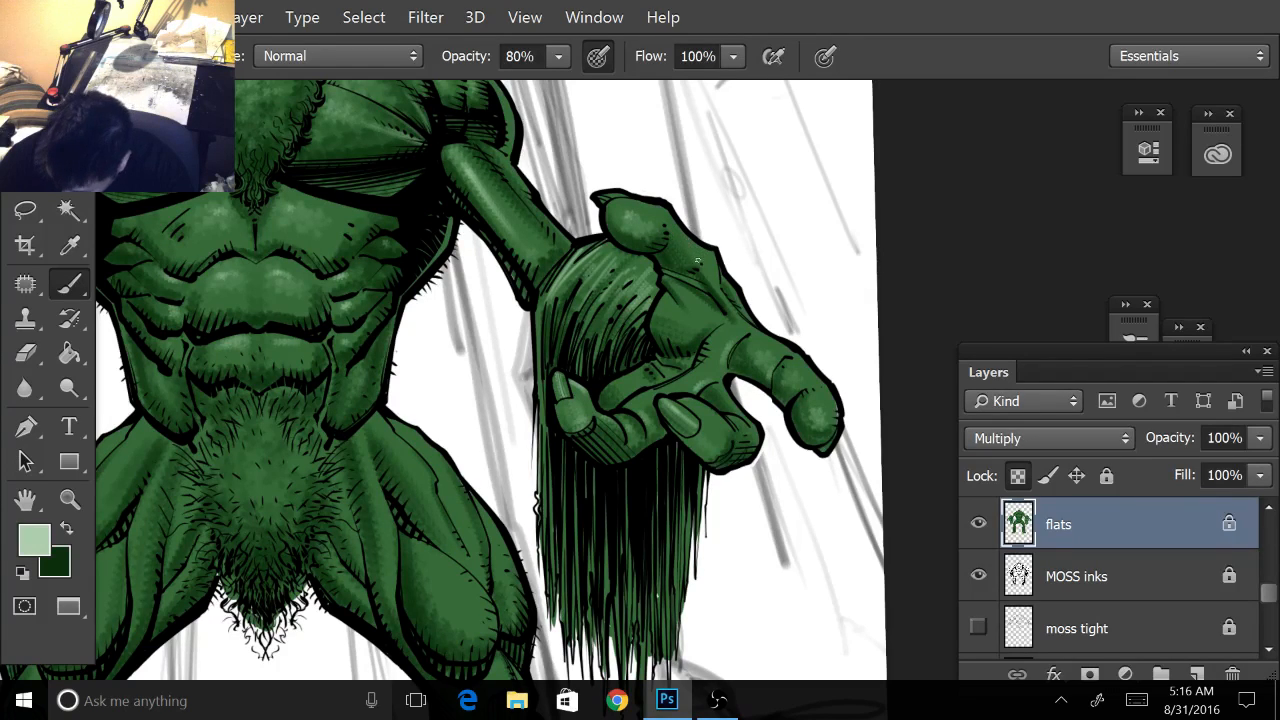
pyautogui.moveTo(676, 228); pyautogui.dragTo(716, 287)
pyautogui.moveTo(675, 286)
pyautogui.mouseDown()
pyautogui.moveTo(706, 309)
pyautogui.moveTo(674, 312)
pyautogui.moveTo(690, 321)
pyautogui.mouseUp()
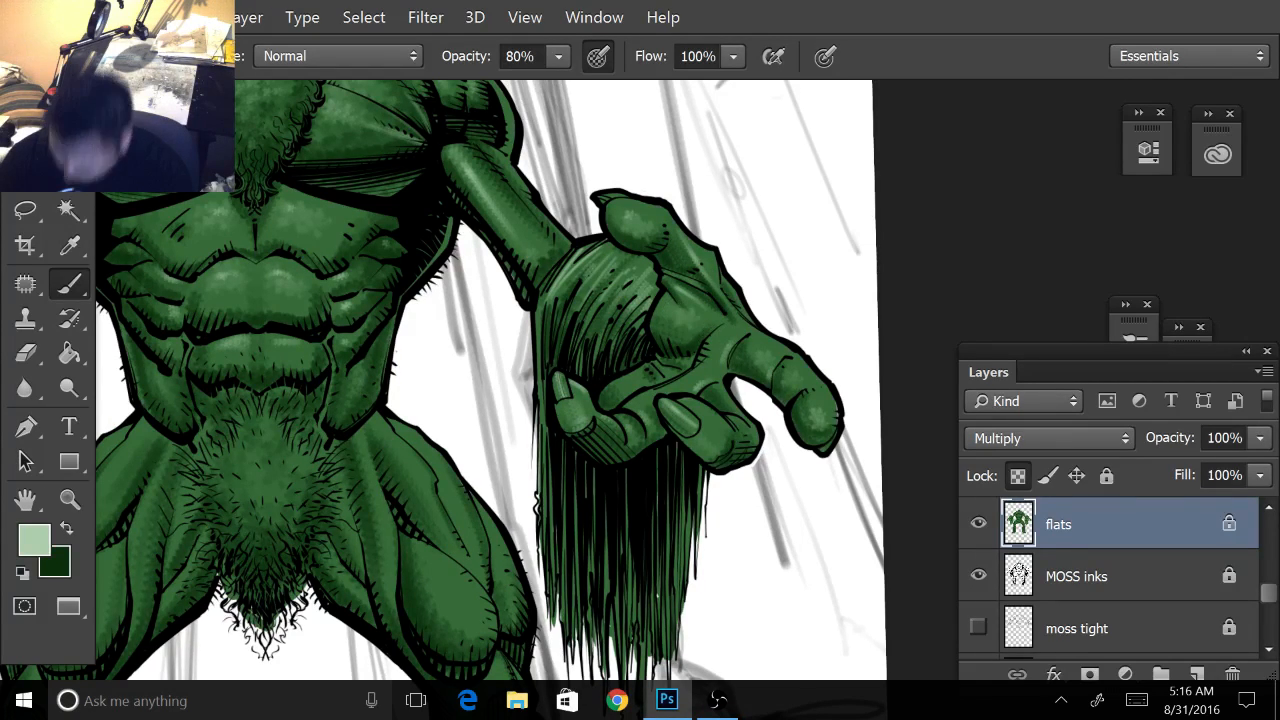
# - Enlarge the brush and add soft, textured pale green highlights to the muscles of the creature's left thigh
pyautogui.scroll(-3, 306, 386)
pyautogui.moveTo(400, 450); pyautogui.dragTo(563, 350)
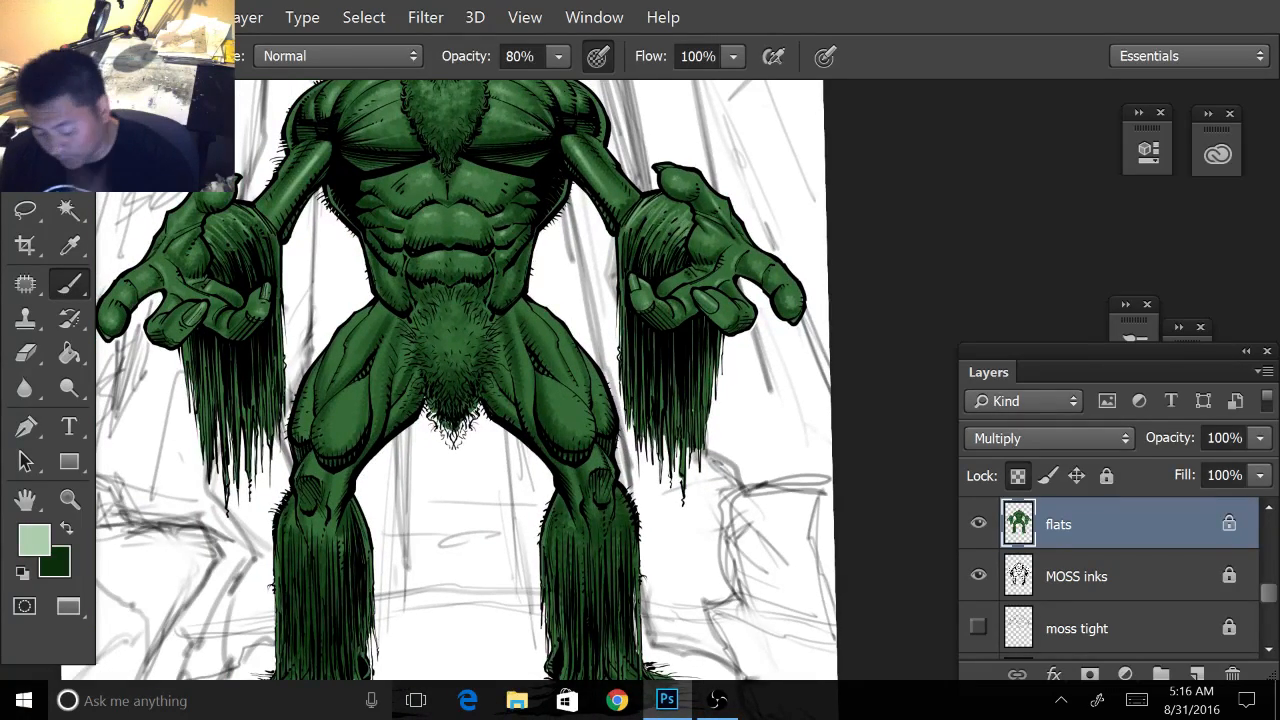
pyautogui.scroll(2, 326, 363)
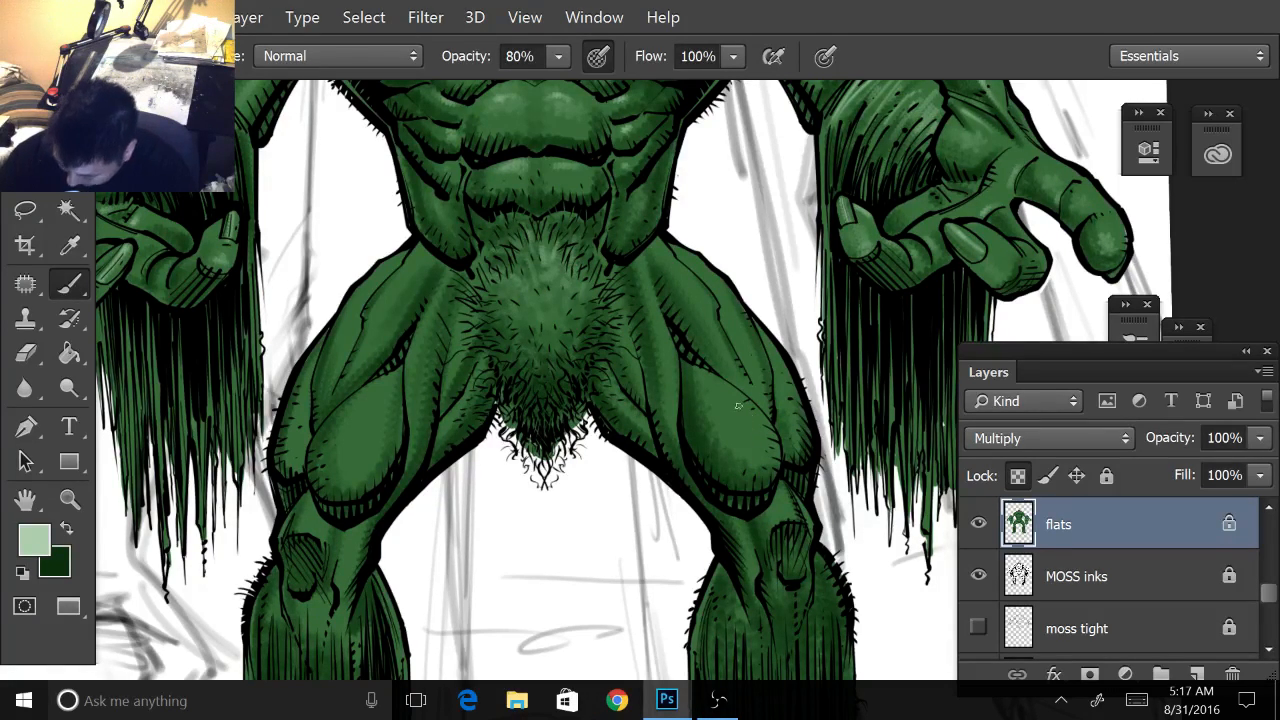
pyautogui.press(']')
pyautogui.press(']')
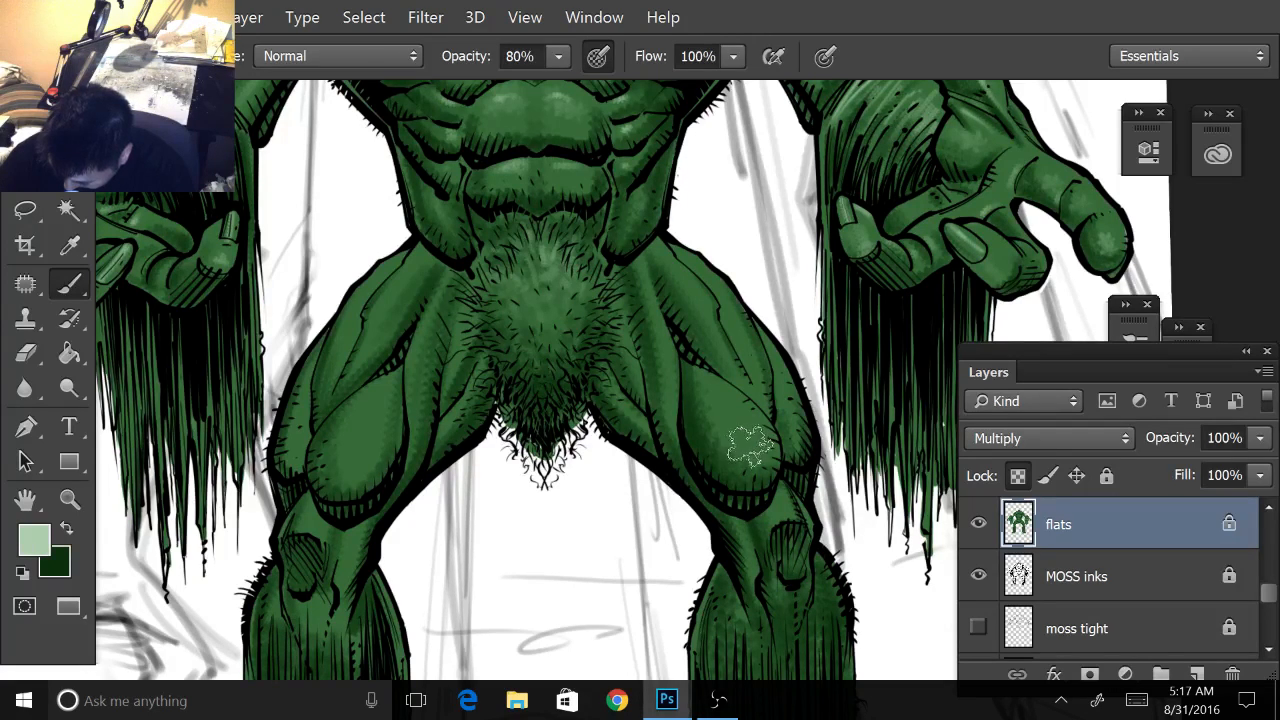
pyautogui.moveTo(751, 446)
pyautogui.mouseDown()
pyautogui.moveTo(749, 457)
pyautogui.moveTo(725, 404)
pyautogui.mouseUp()
pyautogui.moveTo(751, 456)
pyautogui.mouseDown()
pyautogui.moveTo(713, 401)
pyautogui.moveTo(738, 441)
pyautogui.mouseUp()
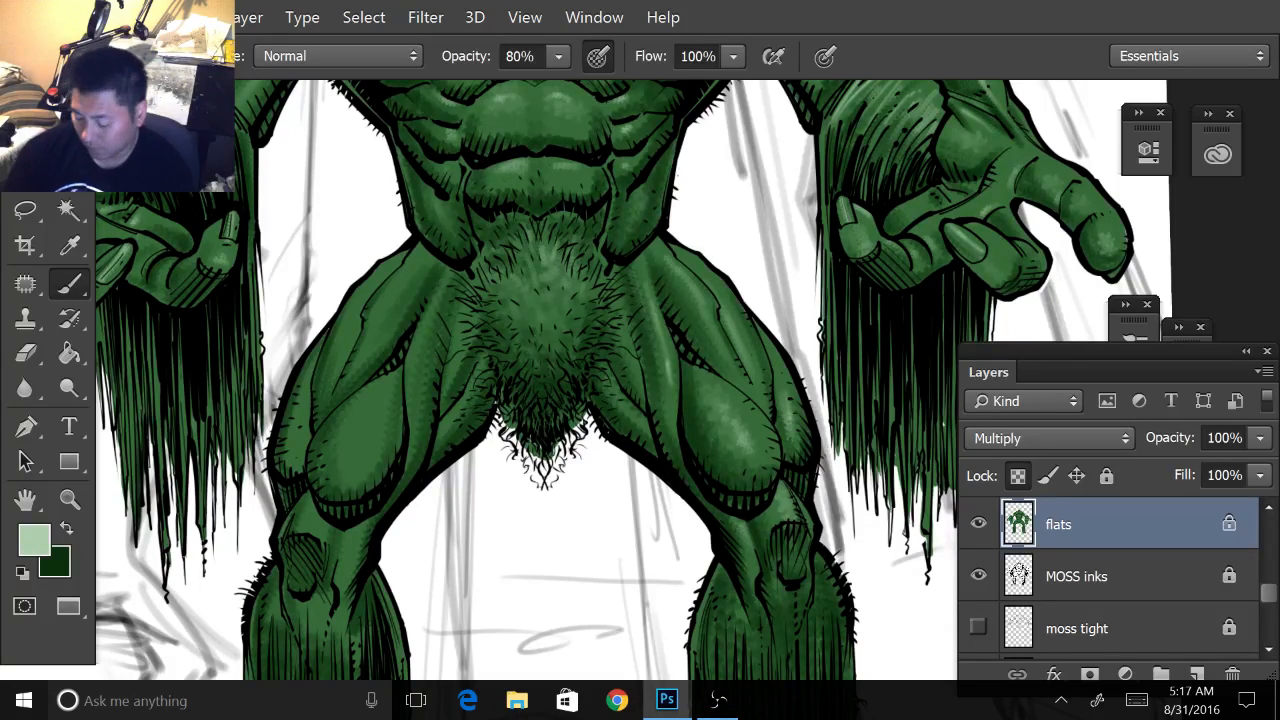
# - Add matching pale green highlights to the muscles of the creature's right thigh
pyautogui.hotkey('ctrl', '-')
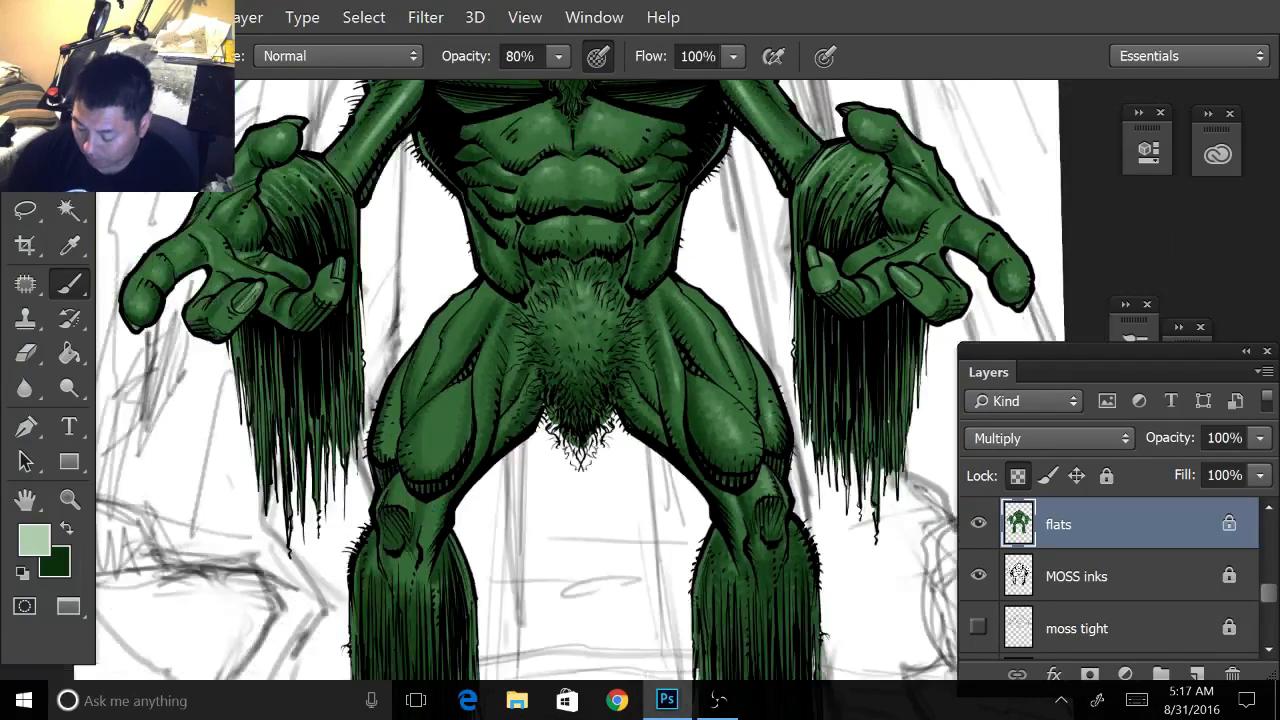
pyautogui.moveTo(580, 460)
pyautogui.mouseDown()
pyautogui.moveTo(651, 520)
pyautogui.moveTo(705, 402)
pyautogui.moveTo(700, 422)
pyautogui.moveTo(726, 438)
pyautogui.mouseUp()
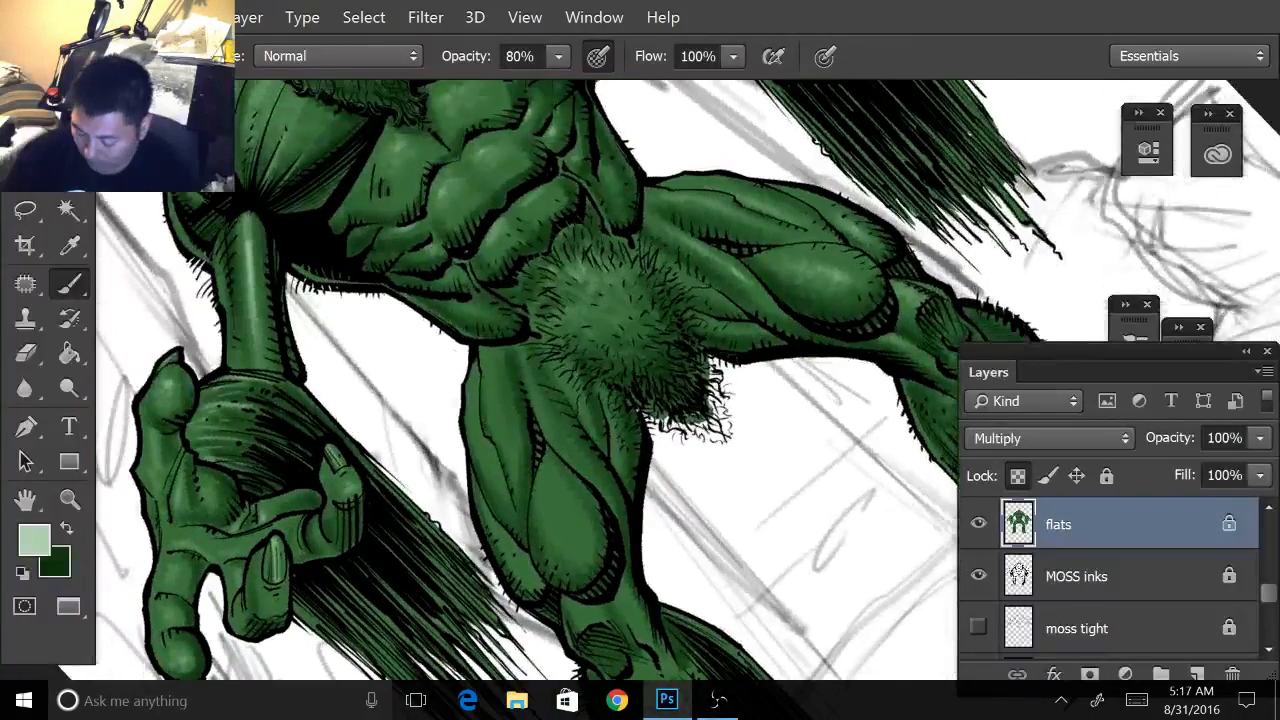
pyautogui.moveTo(620, 430); pyautogui.dragTo(689, 351)
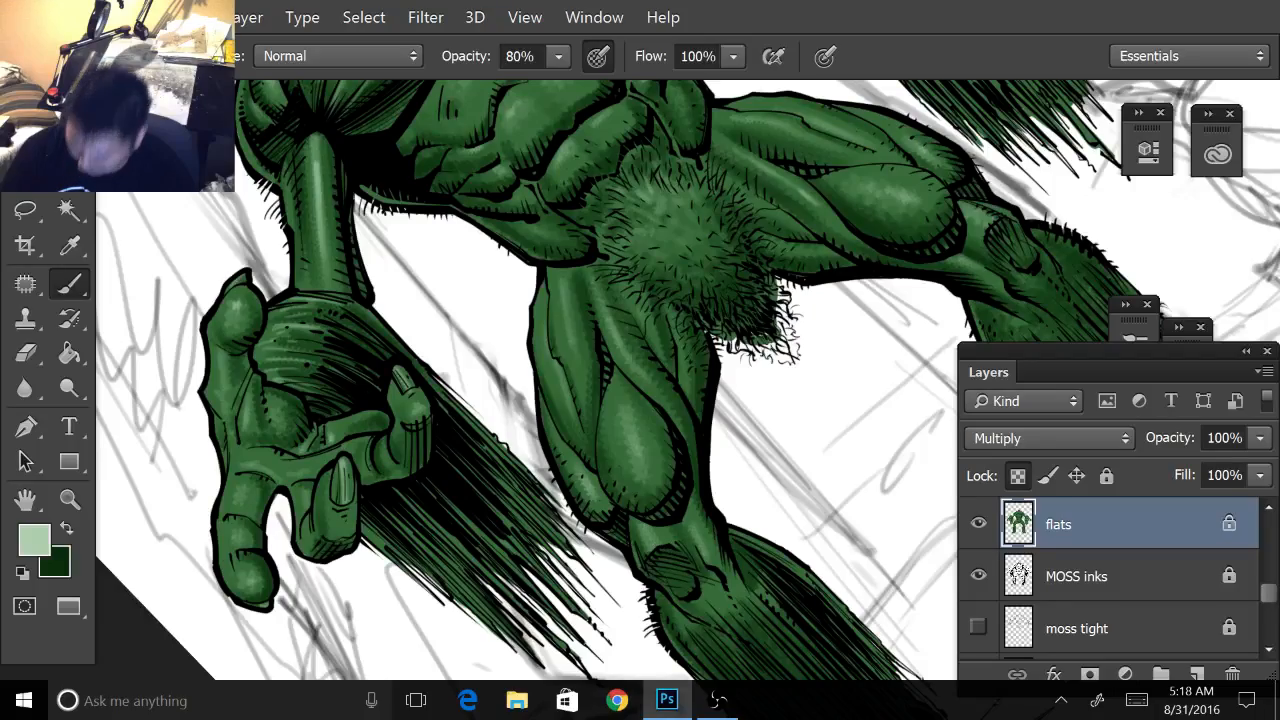
# - Set the brush opacity to 75% and highlight the creature's right knee with pale green
pyautogui.hotkey('ctrl', '-')
pyautogui.hotkey('ctrl', '-')
pyautogui.moveTo(809, 157); pyautogui.dragTo(942, 225)
pyautogui.moveTo(760, 400); pyautogui.dragTo(655, 335)
pyautogui.hotkey('ctrl', '+')
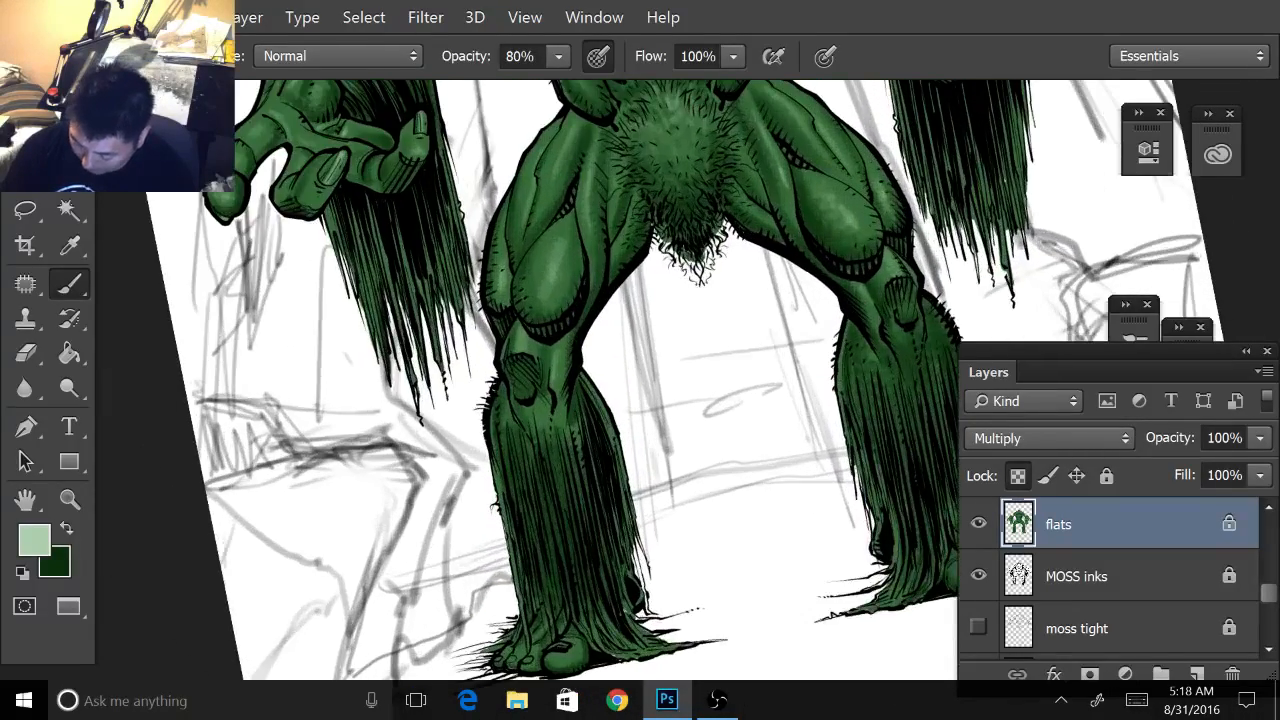
pyautogui.moveTo(655, 400); pyautogui.dragTo(654, 342)
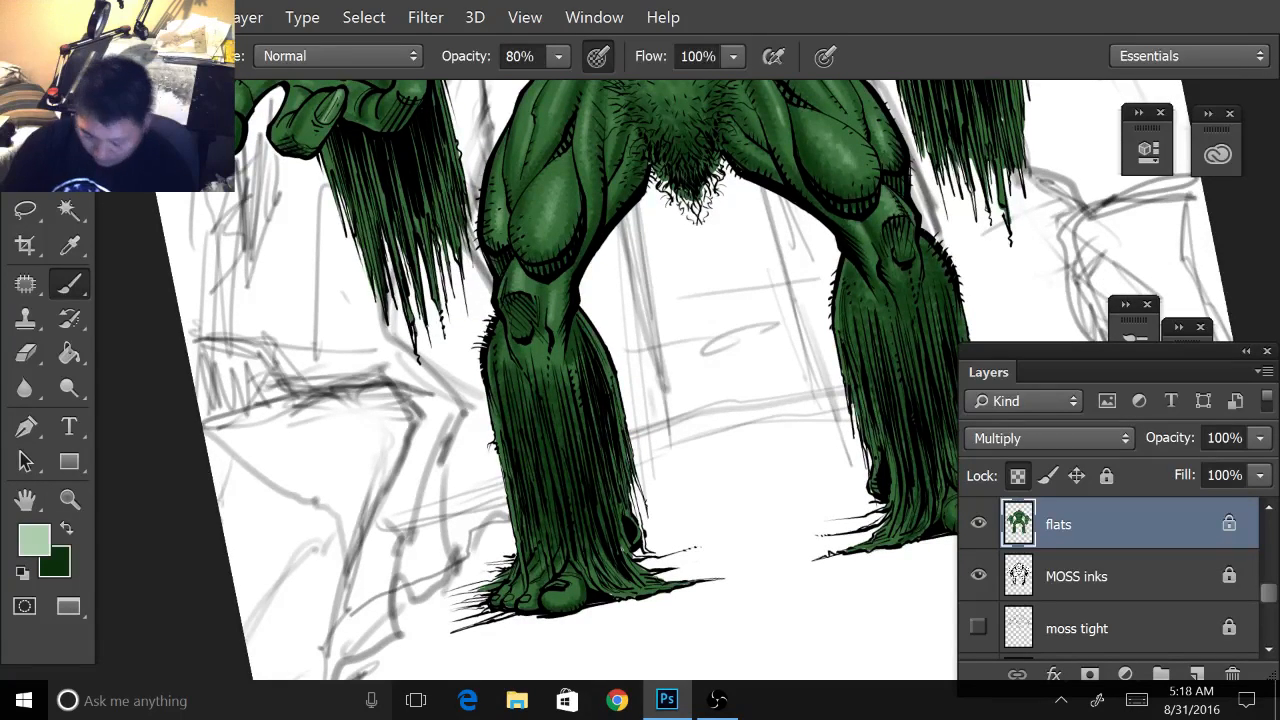
pyautogui.press('x')
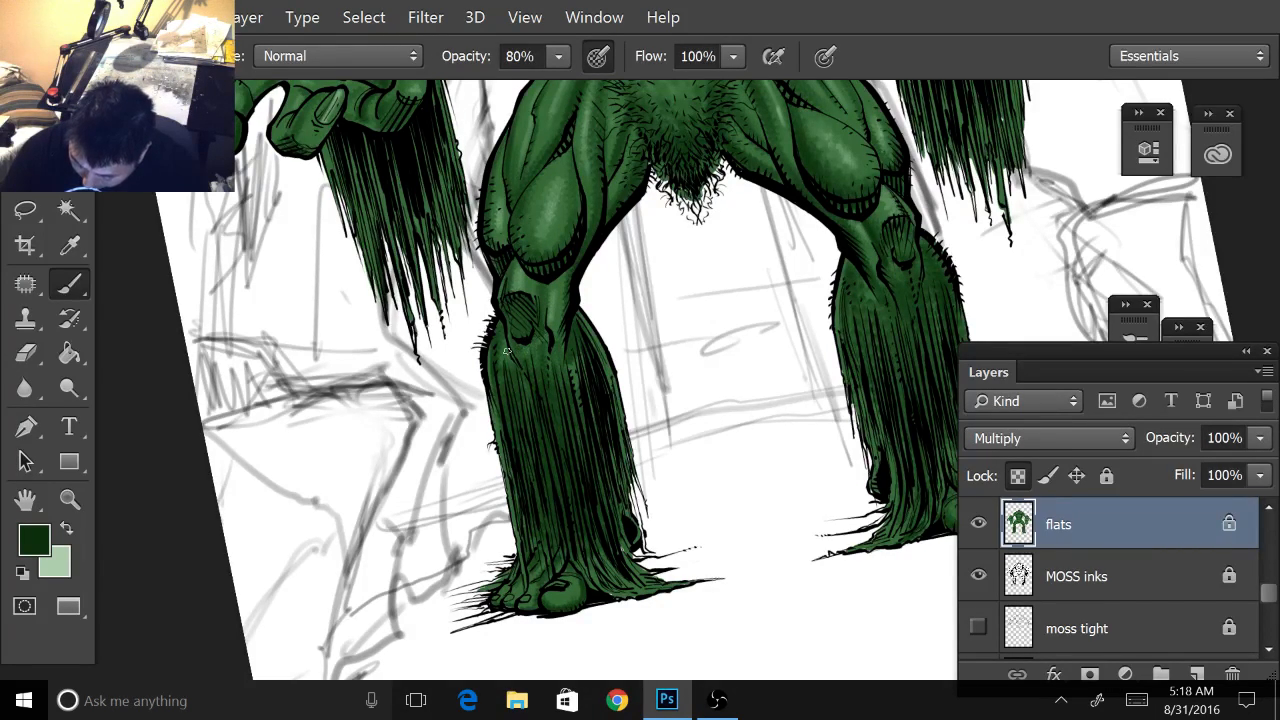
pyautogui.press('x')
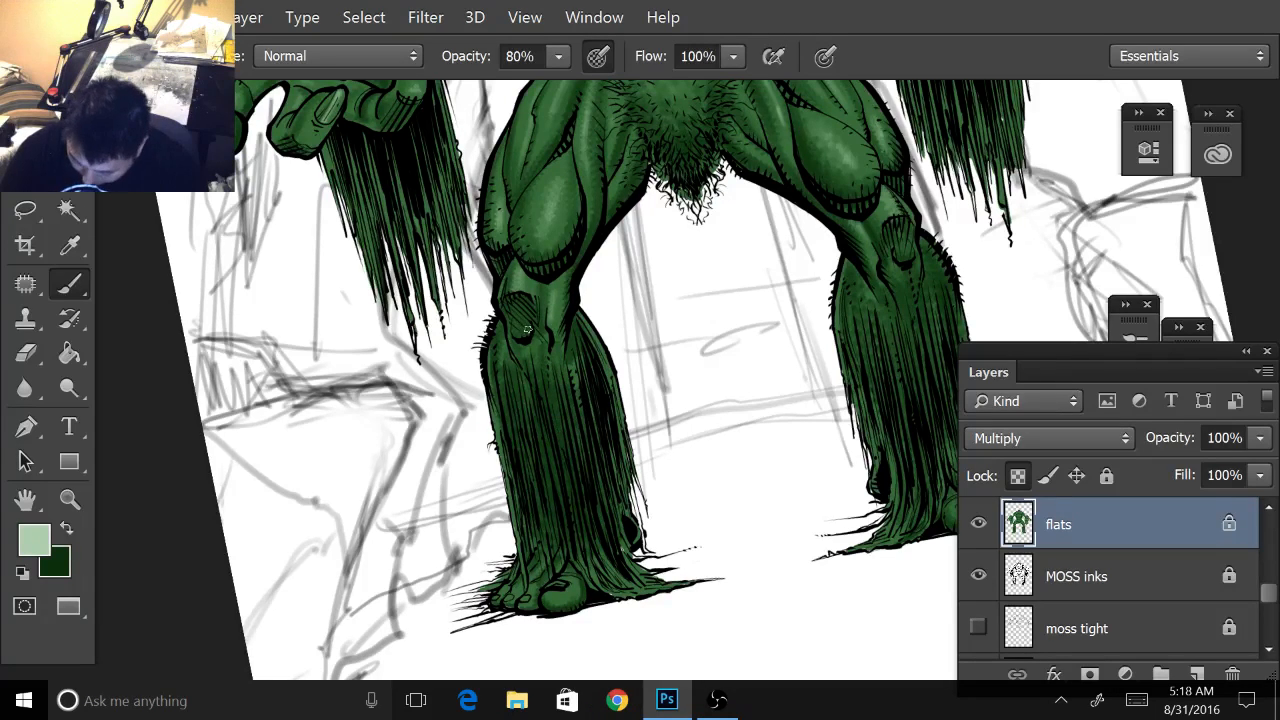
pyautogui.press('Return')
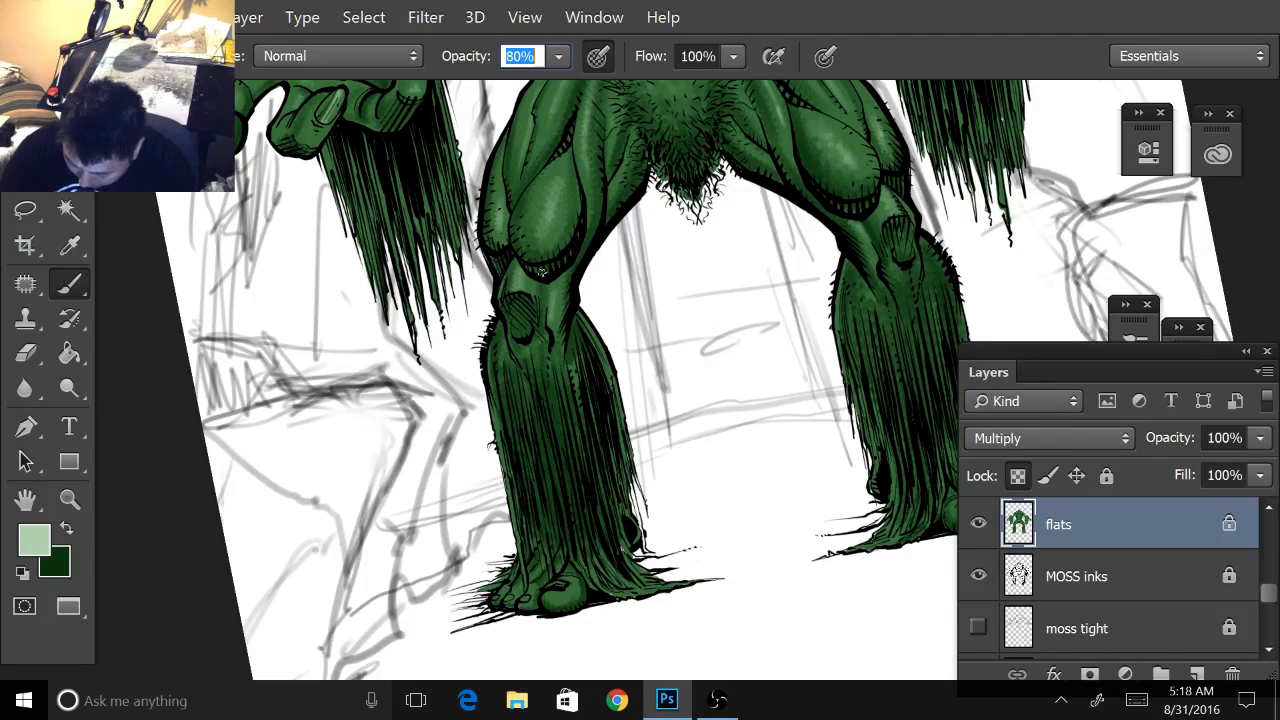
pyautogui.moveTo(557, 56)
pyautogui.mouseDown()
pyautogui.moveTo(563, 82)
pyautogui.moveTo(576, 73)
pyautogui.mouseUp()
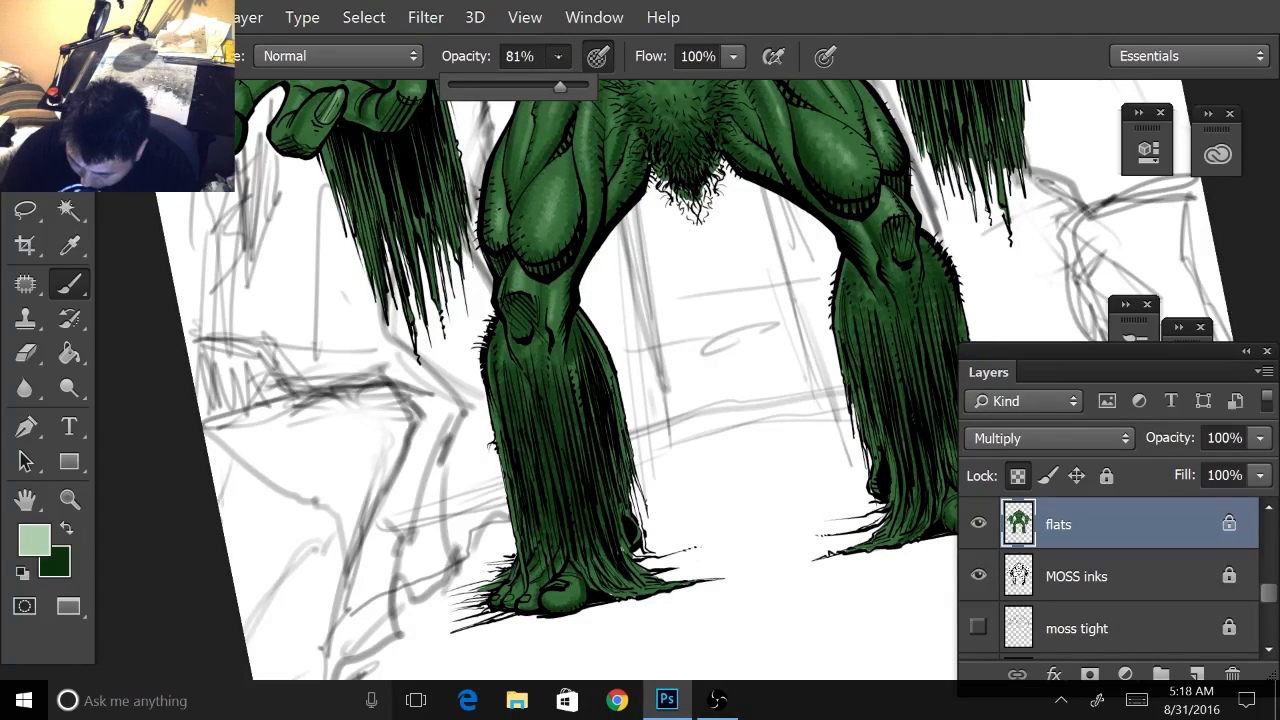
pyautogui.click(552, 85)
pyautogui.click(559, 57)
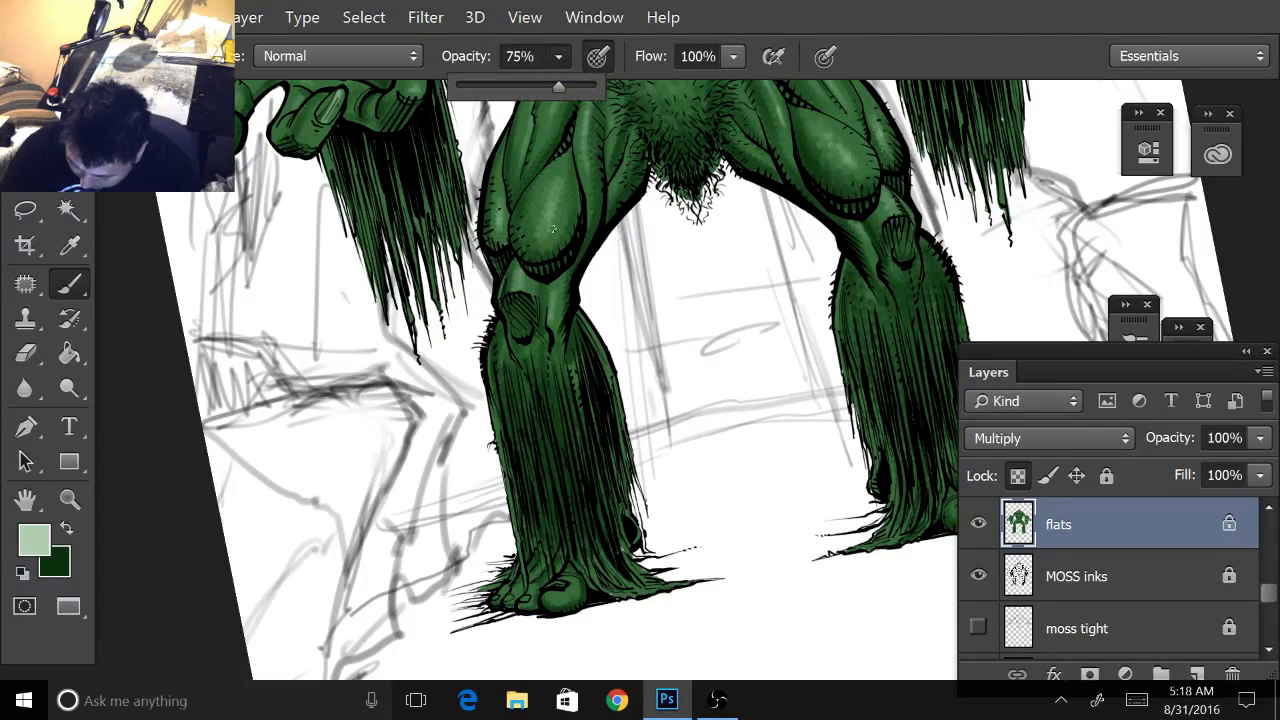
pyautogui.click(519, 322)
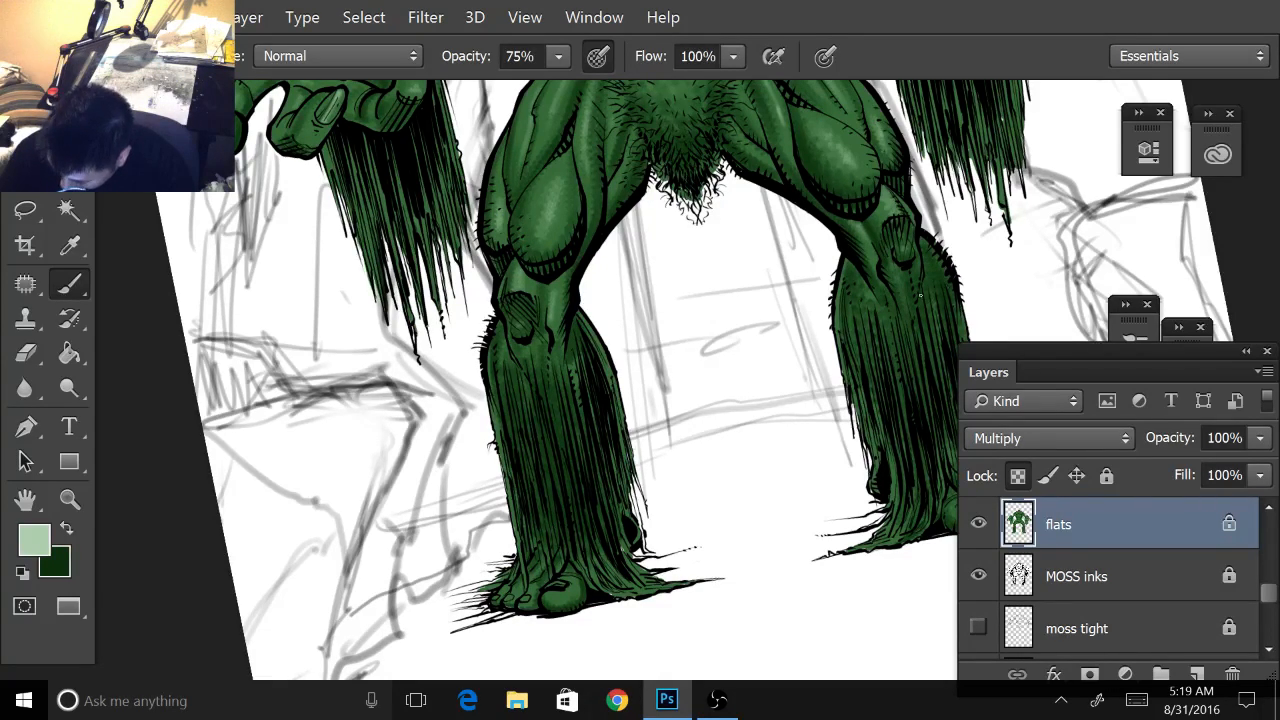
# - Stroke fine pale green highlights between the hanging strands on both lower legs and onto the toes of both feet
pyautogui.moveTo(920, 295); pyautogui.dragTo(928, 343)
pyautogui.moveTo(930, 268); pyautogui.dragTo(926, 320)
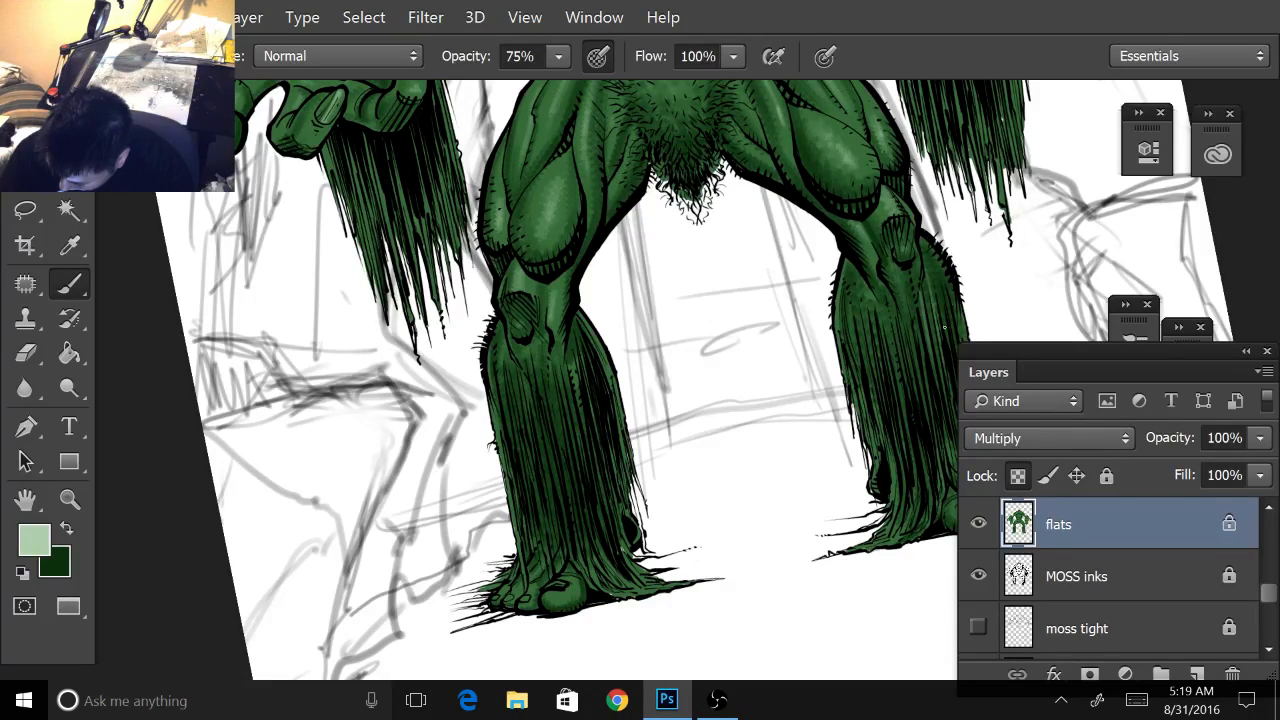
pyautogui.moveTo(939, 273)
pyautogui.mouseDown()
pyautogui.moveTo(945, 334)
pyautogui.moveTo(951, 321)
pyautogui.mouseUp()
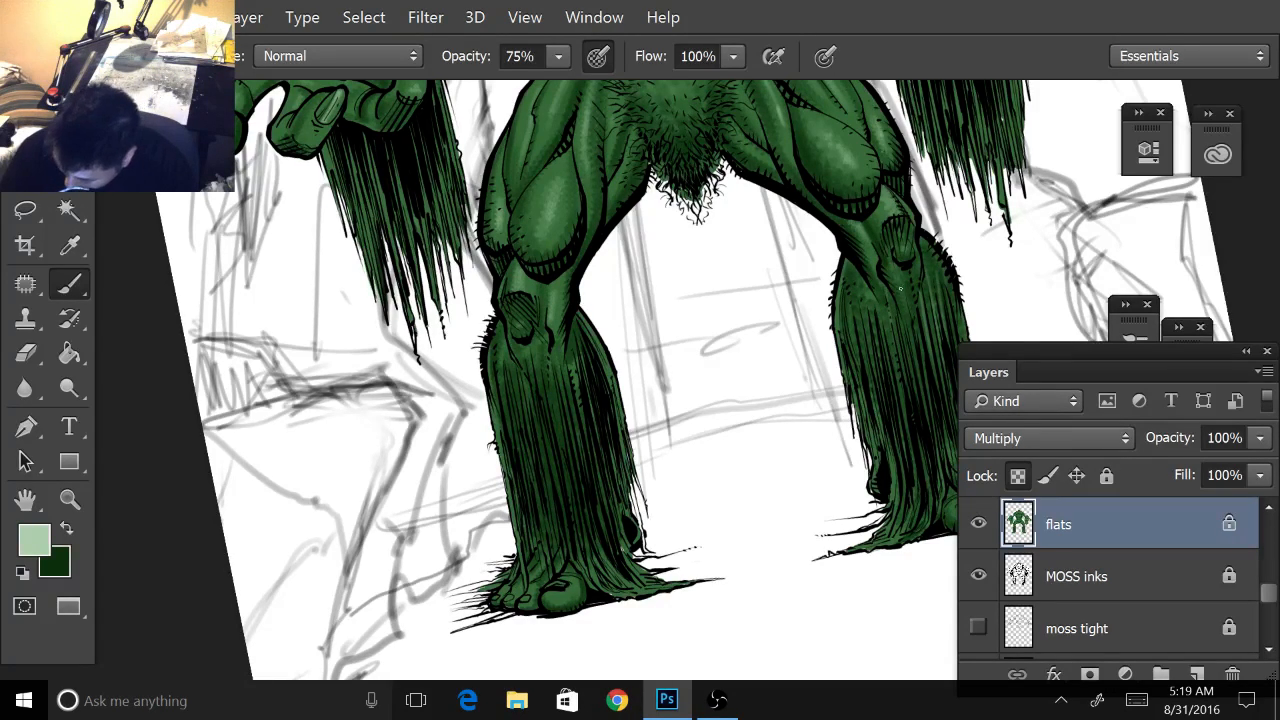
pyautogui.moveTo(900, 288)
pyautogui.mouseDown()
pyautogui.moveTo(906, 342)
pyautogui.moveTo(864, 400)
pyautogui.mouseUp()
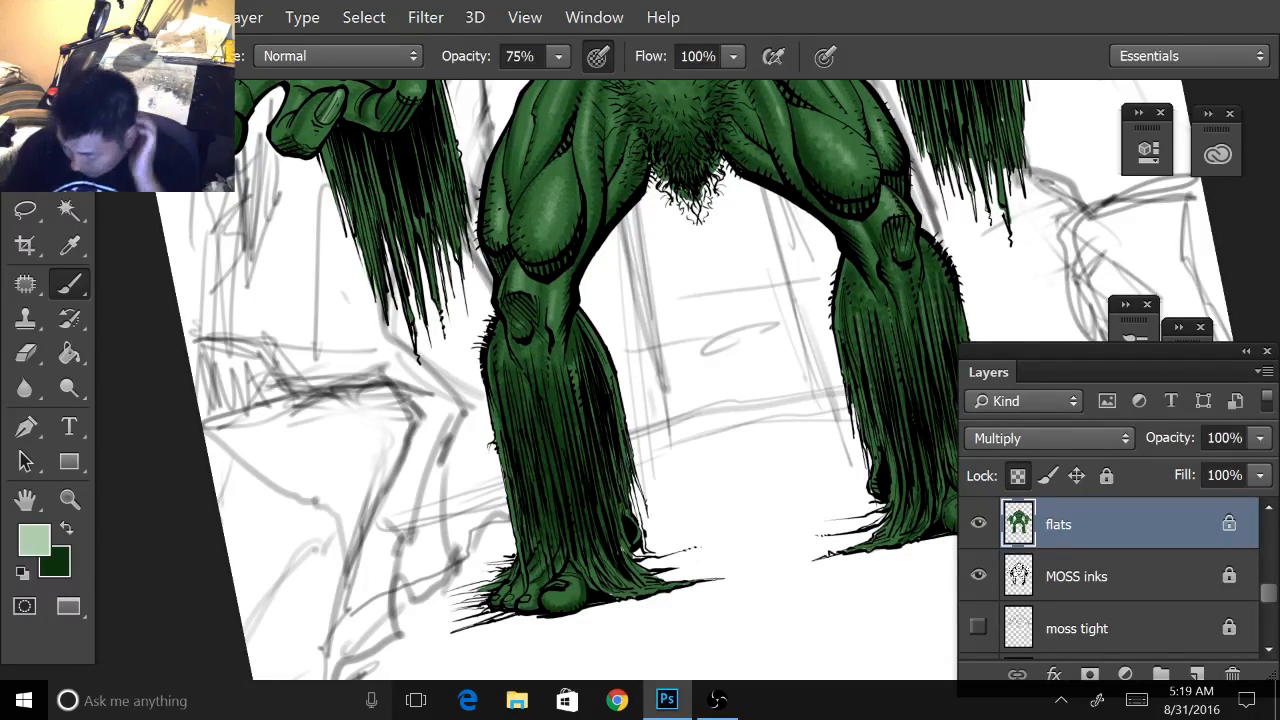
pyautogui.moveTo(547, 360); pyautogui.dragTo(563, 462)
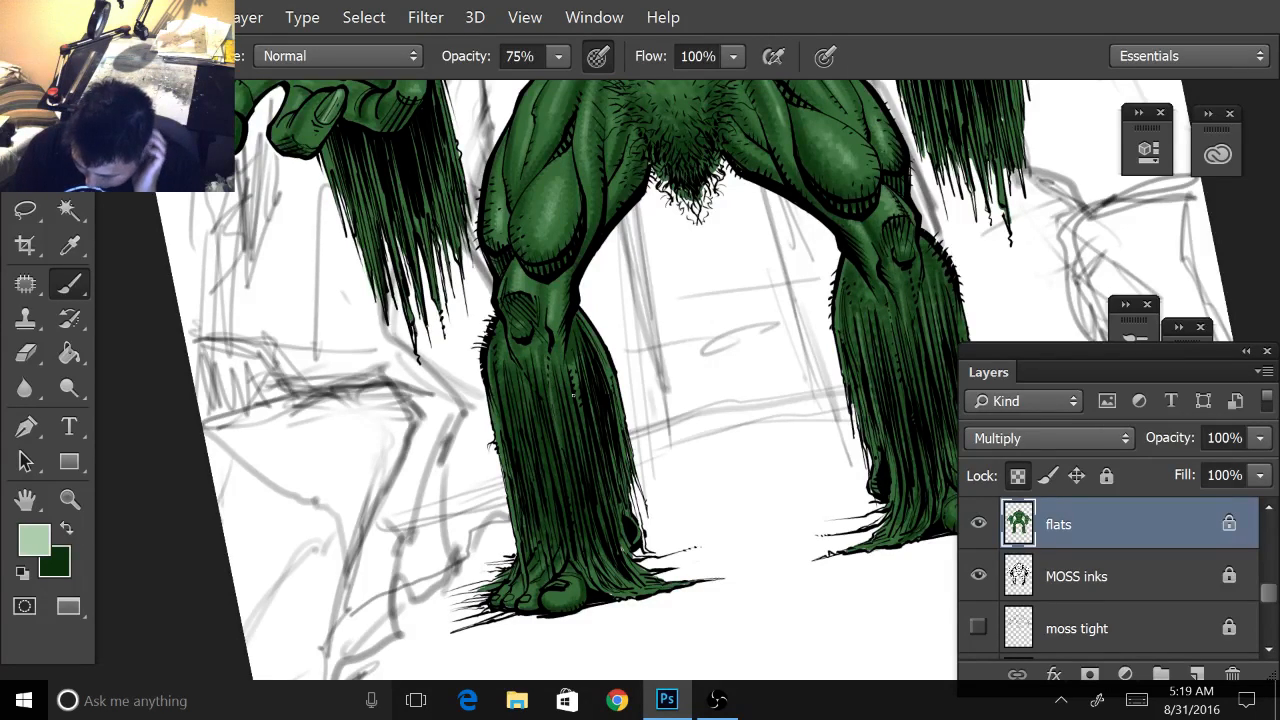
pyautogui.moveTo(510, 372); pyautogui.dragTo(530, 460)
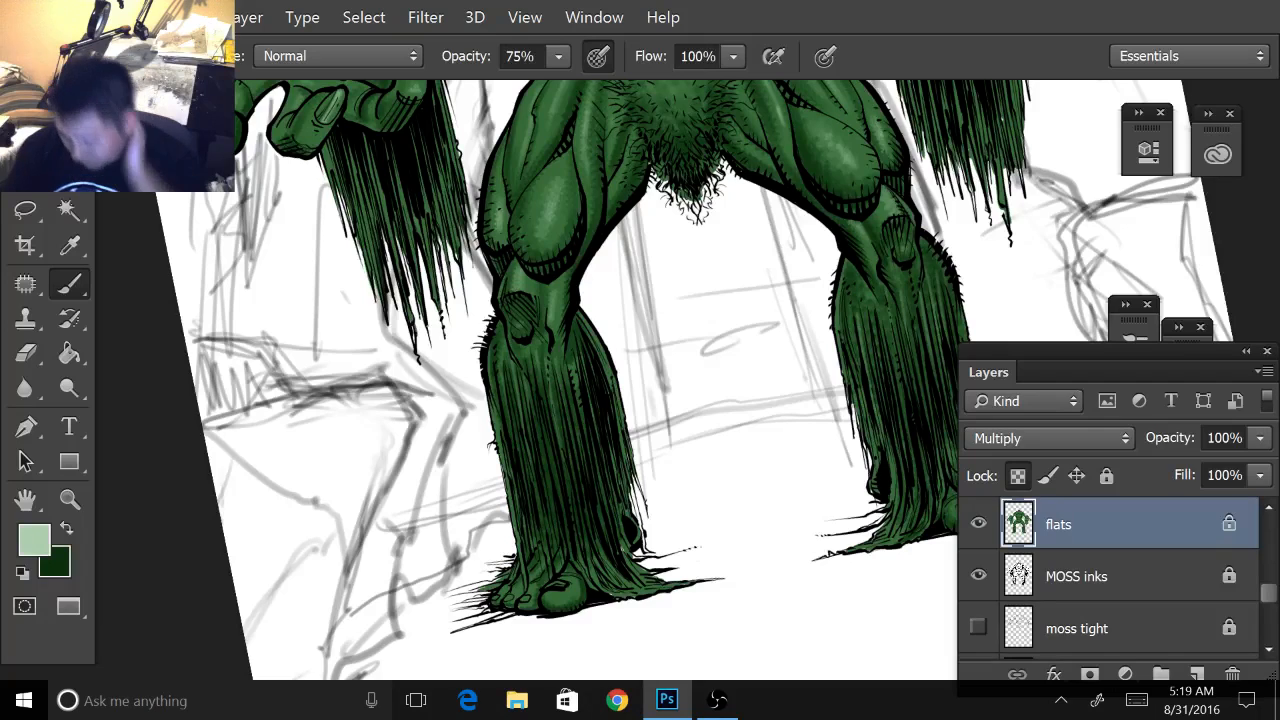
pyautogui.moveTo(563, 588); pyautogui.dragTo(508, 507)
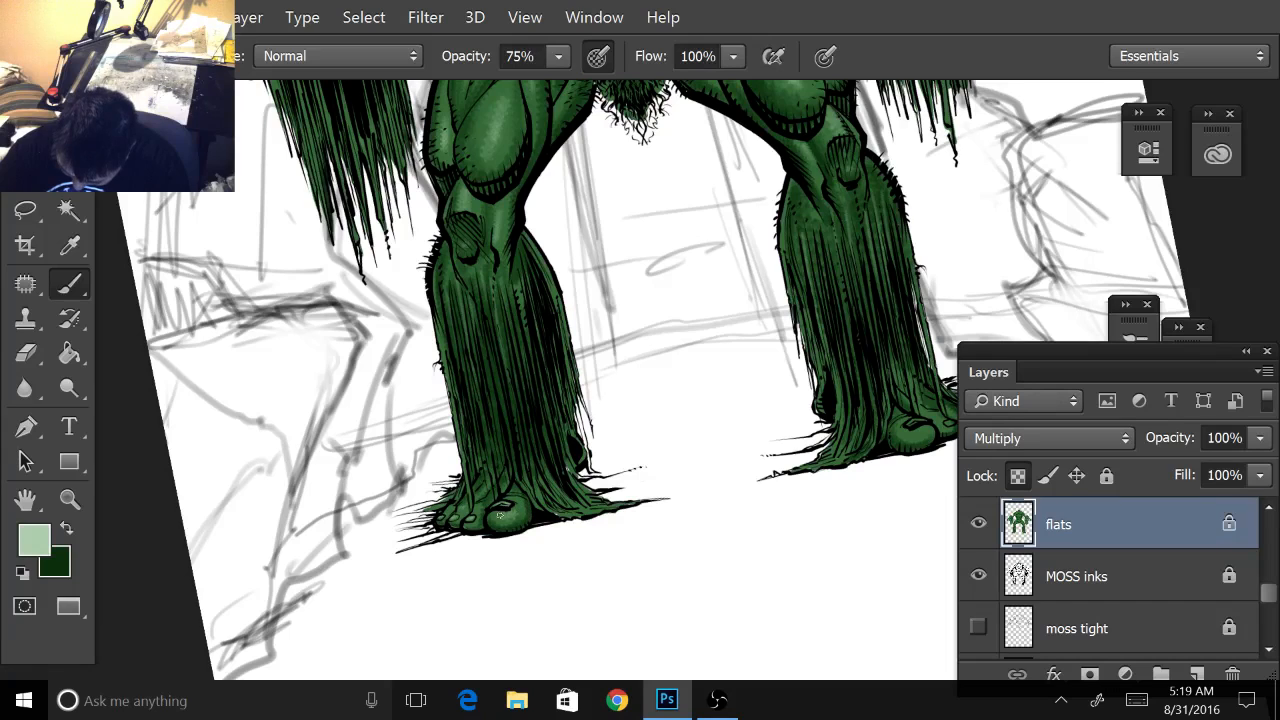
pyautogui.moveTo(571, 469); pyautogui.dragTo(311, 484)
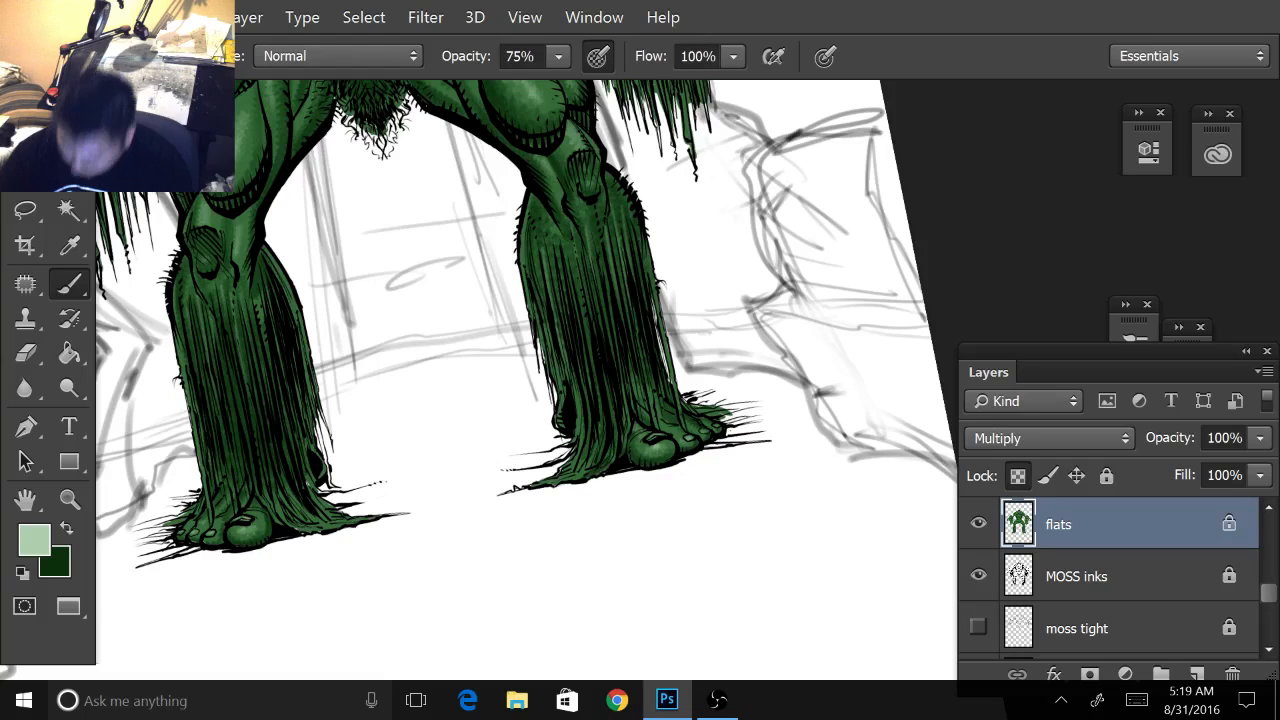
# - Reset the canvas rotation and sample the yellow of the creature's eye as the background colour
pyautogui.scroll(-2, 735, 430)
pyautogui.moveTo(700, 400); pyautogui.dragTo(681, 582)
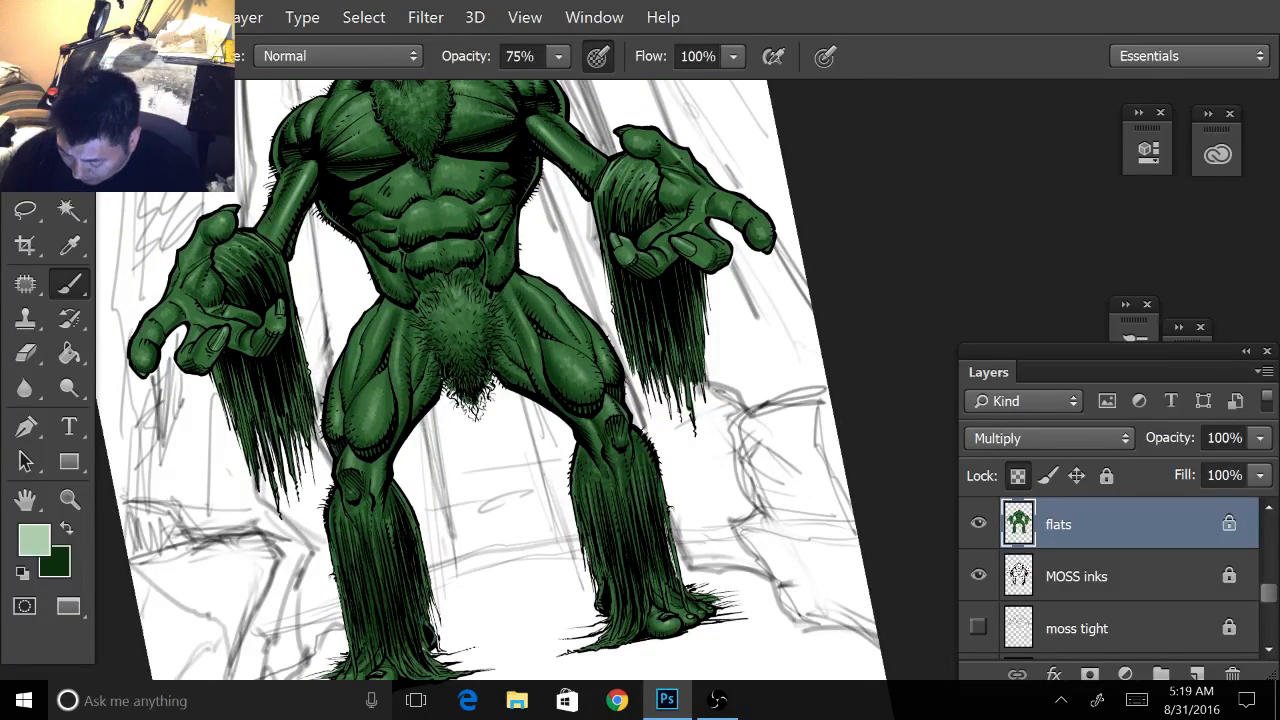
pyautogui.press('Escape')
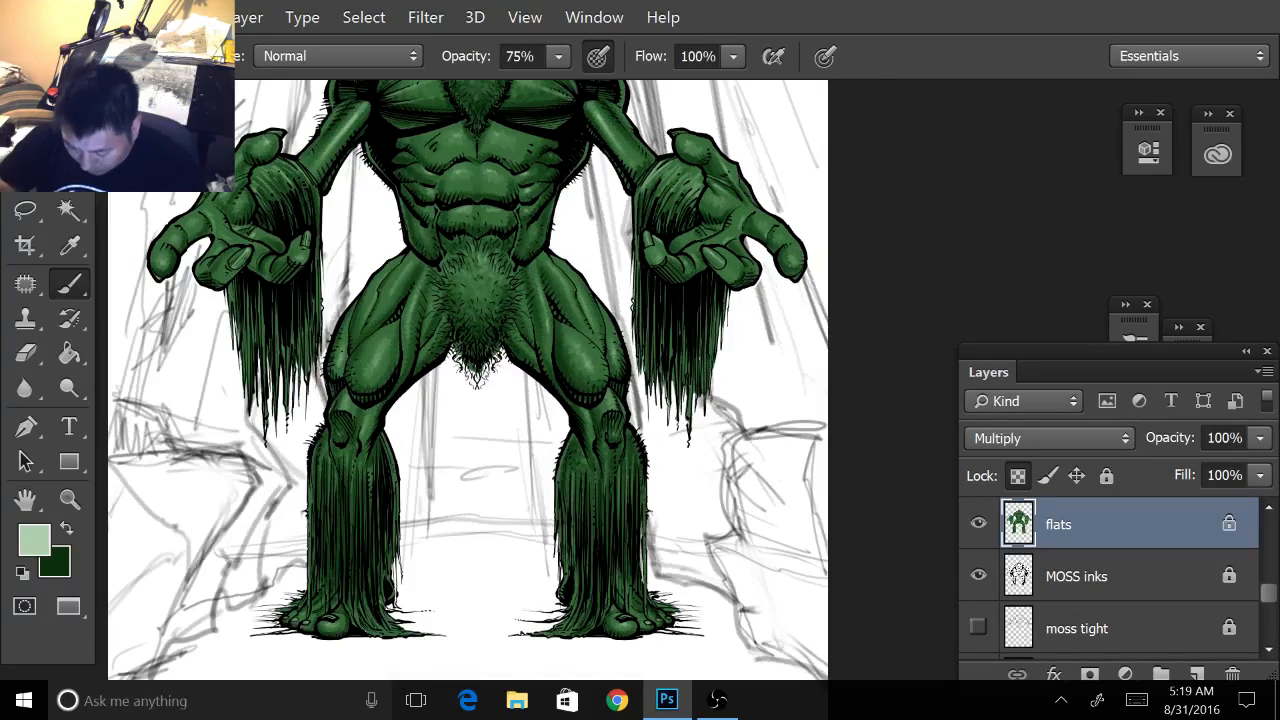
pyautogui.moveTo(496, 364); pyautogui.dragTo(557, 519)
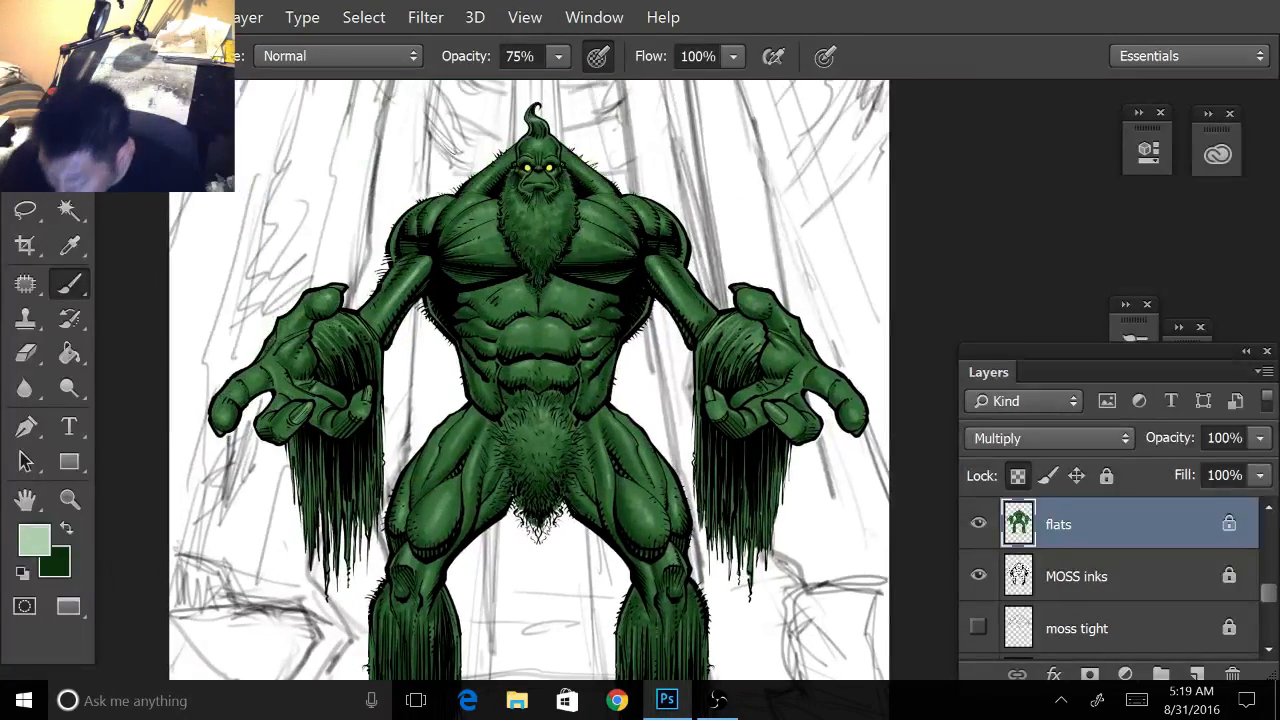
pyautogui.scroll(3, 660, 310)
pyautogui.moveTo(500, 330); pyautogui.dragTo(639, 463)
pyautogui.scroll(4, 680, 310)
pyautogui.moveTo(560, 310); pyautogui.dragTo(633, 416)
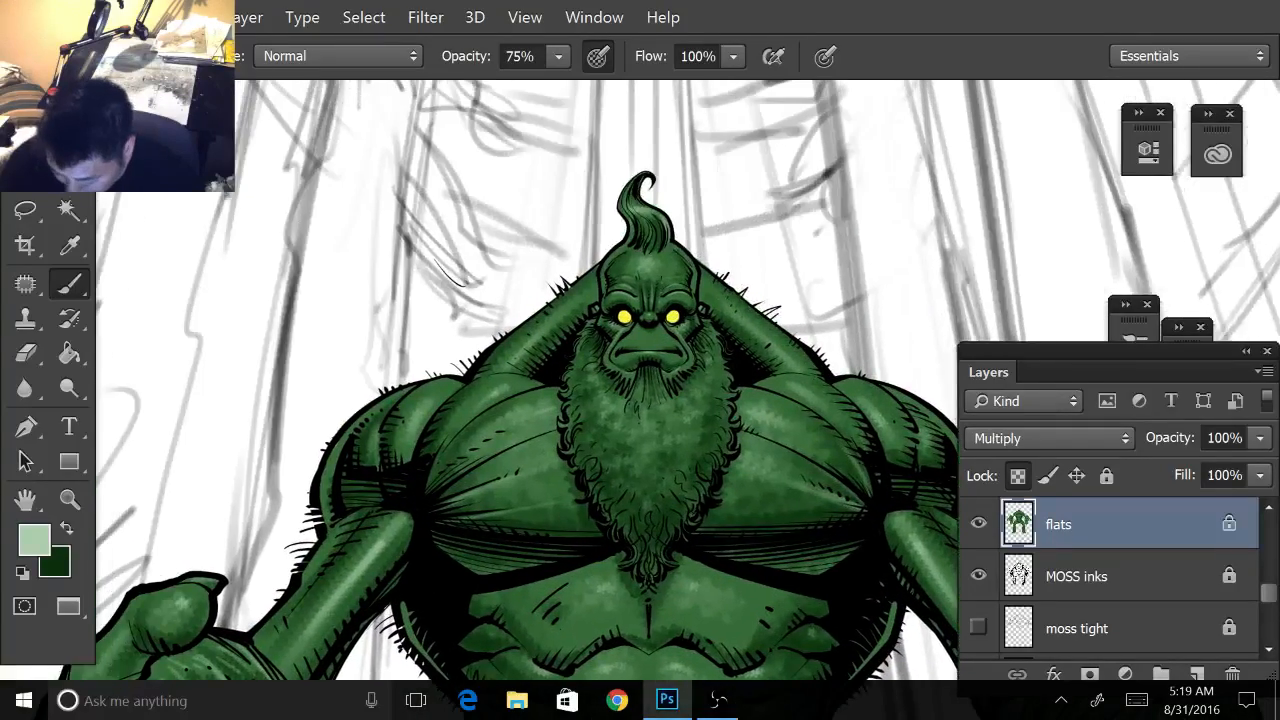
pyautogui.scroll(2, 620, 300)
pyautogui.scroll(5, 725, 340)
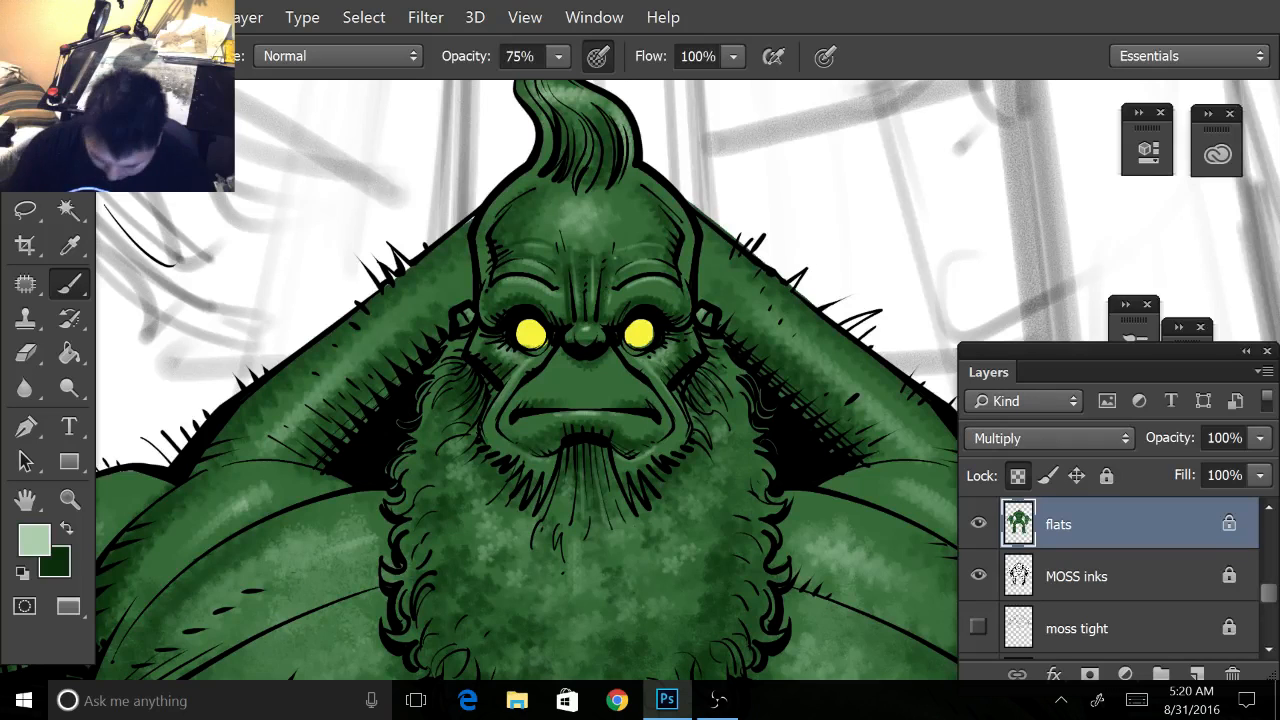
pyautogui.keyDown('alt'); pyautogui.click(531, 333); pyautogui.keyUp('alt')
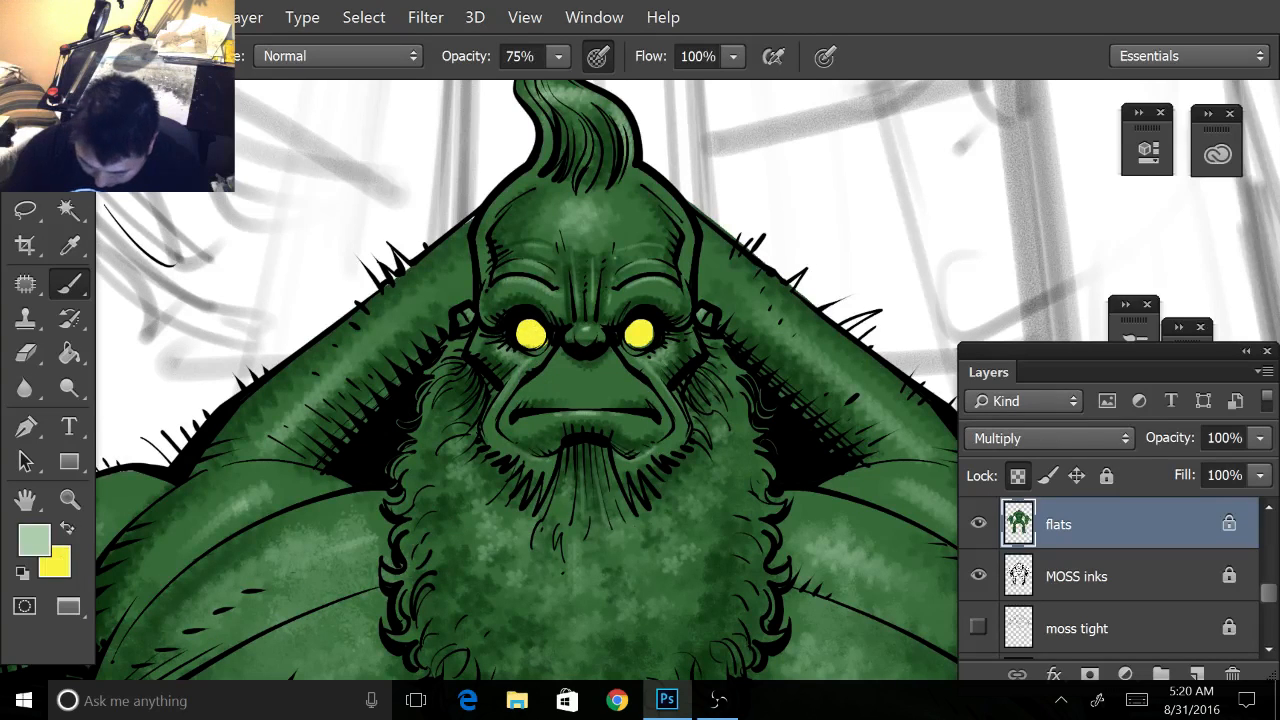
pyautogui.click(65, 528)
pyautogui.click(33, 540)
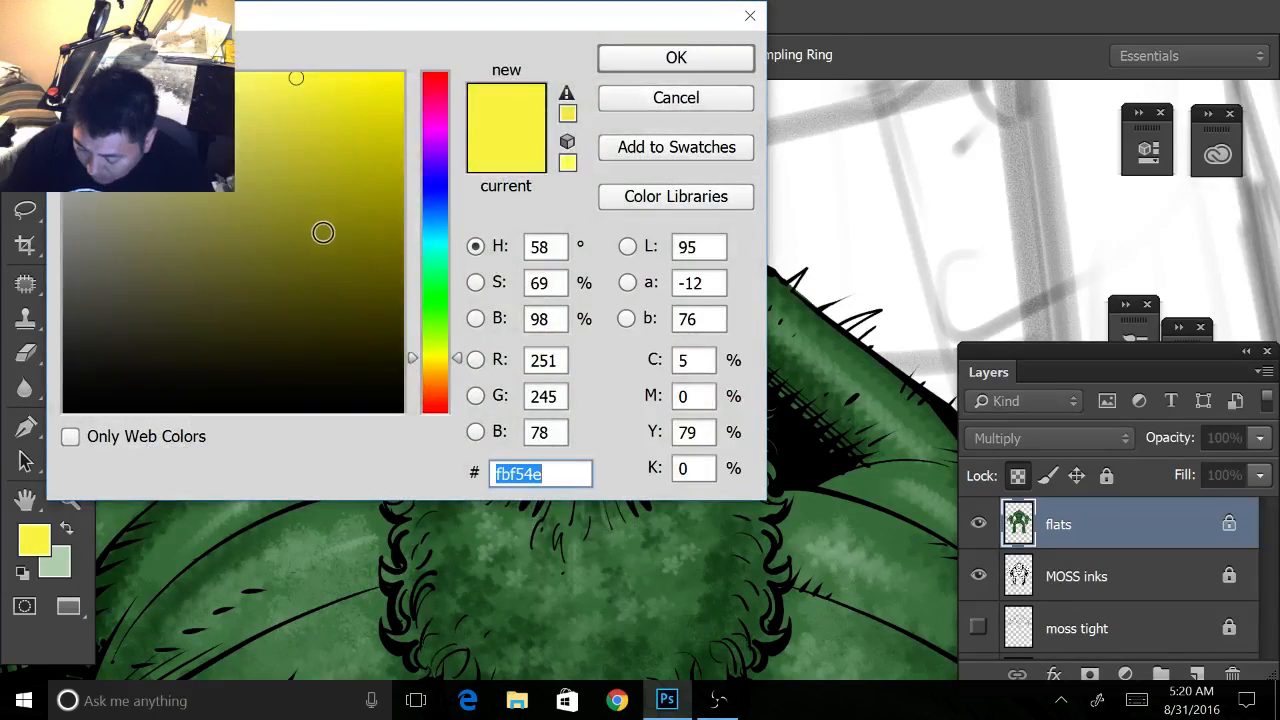
pyautogui.click(324, 234)
pyautogui.click(688, 60)
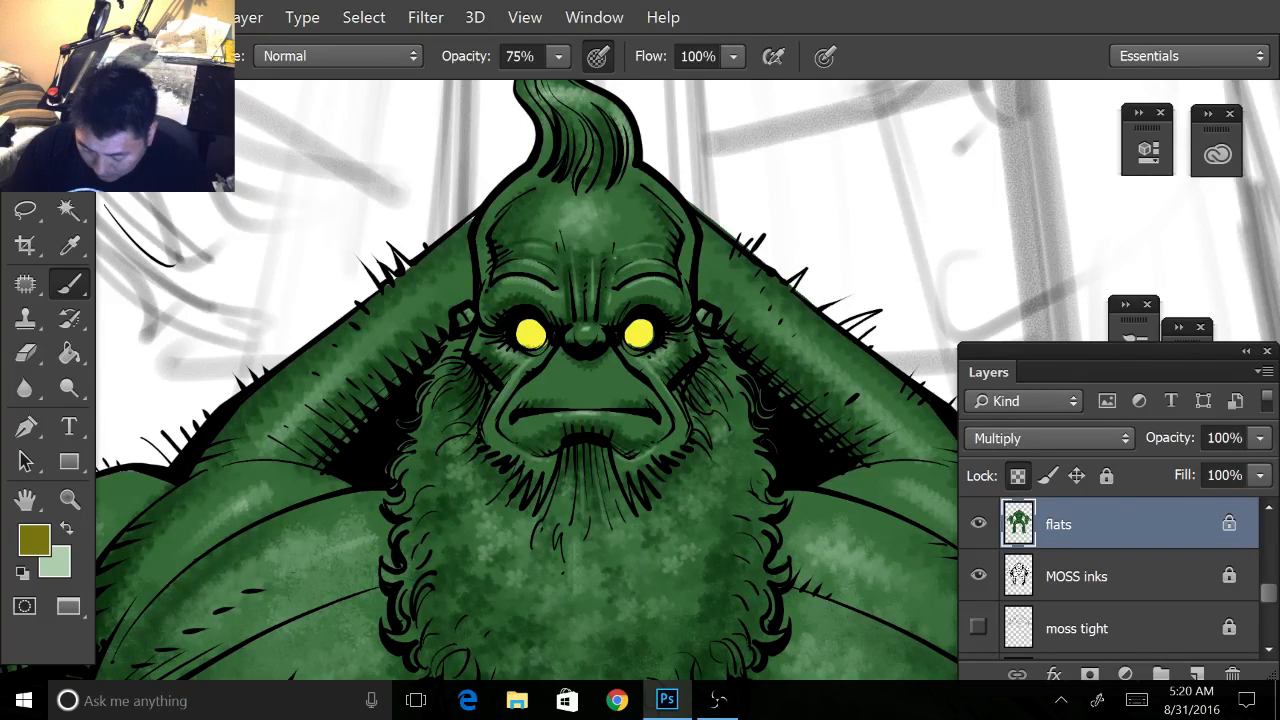
# - Reset the colours to black and white and set the foreground colour to light blue #8dcffd
pyautogui.press('d')
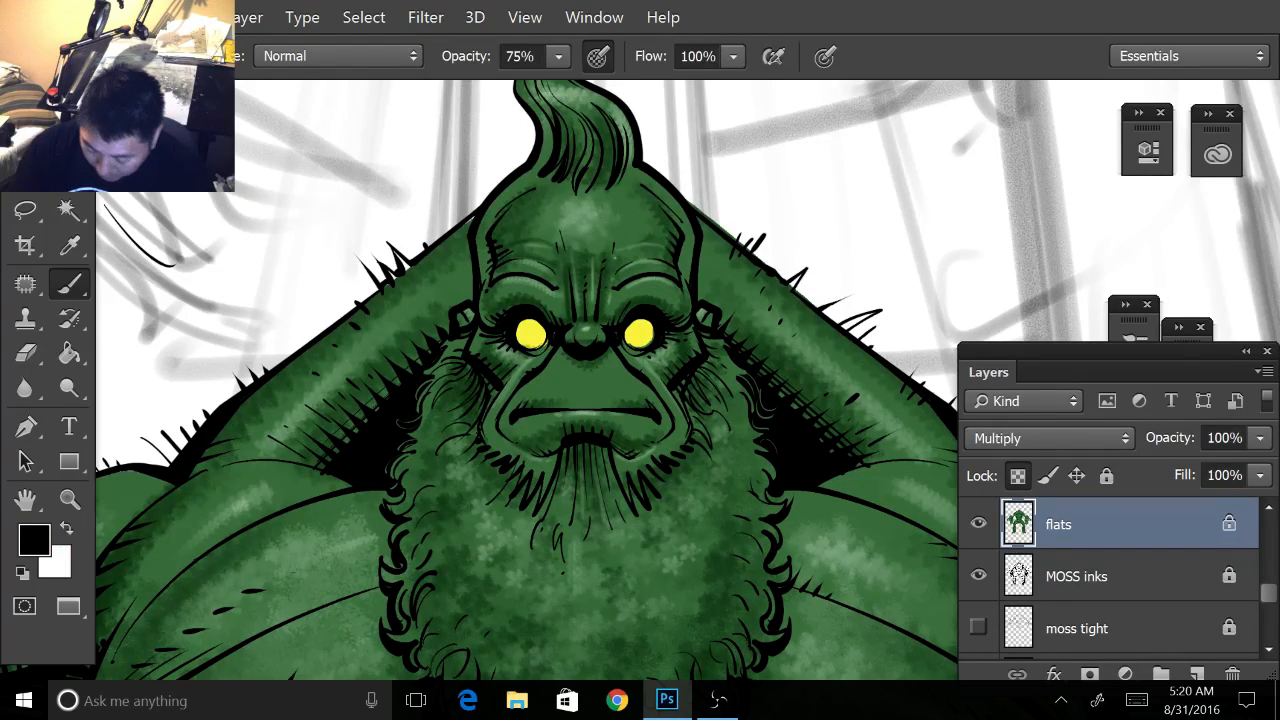
pyautogui.hotkey('ctrl', '-')
pyautogui.hotkey('ctrl', '-')
pyautogui.moveTo(620, 430); pyautogui.dragTo(567, 316)
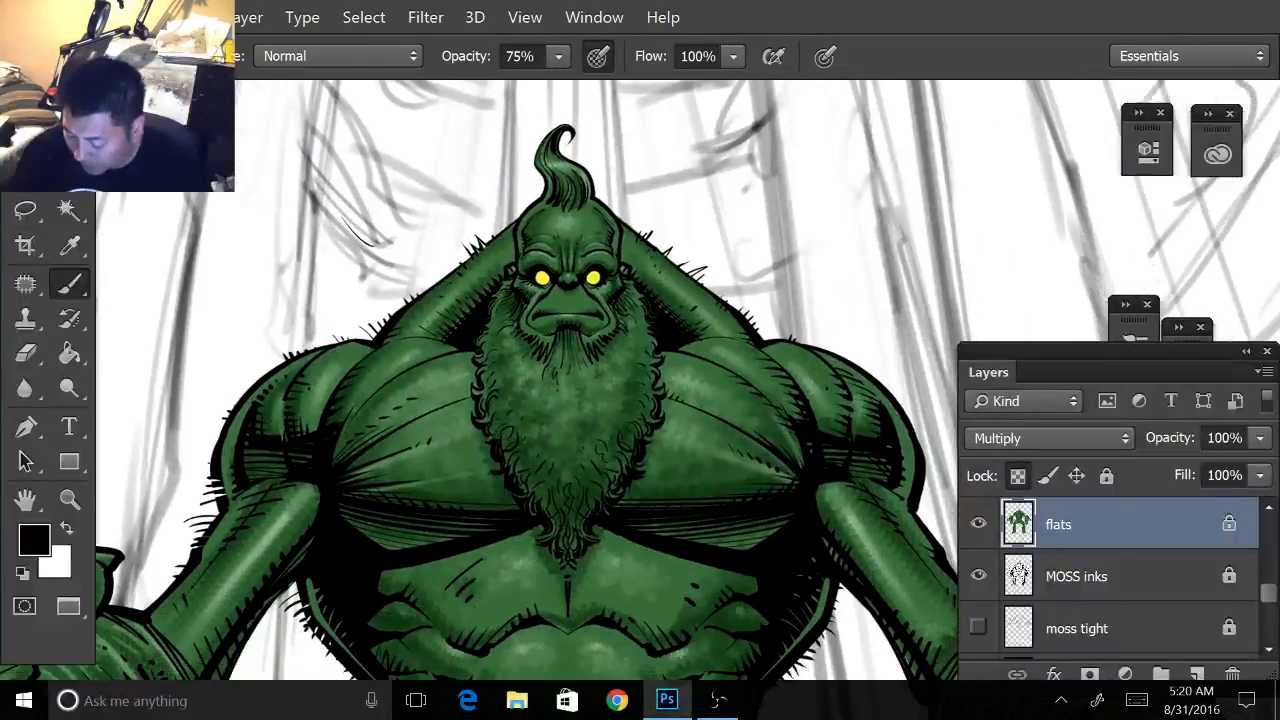
pyautogui.moveTo(567, 400); pyautogui.dragTo(572, 302)
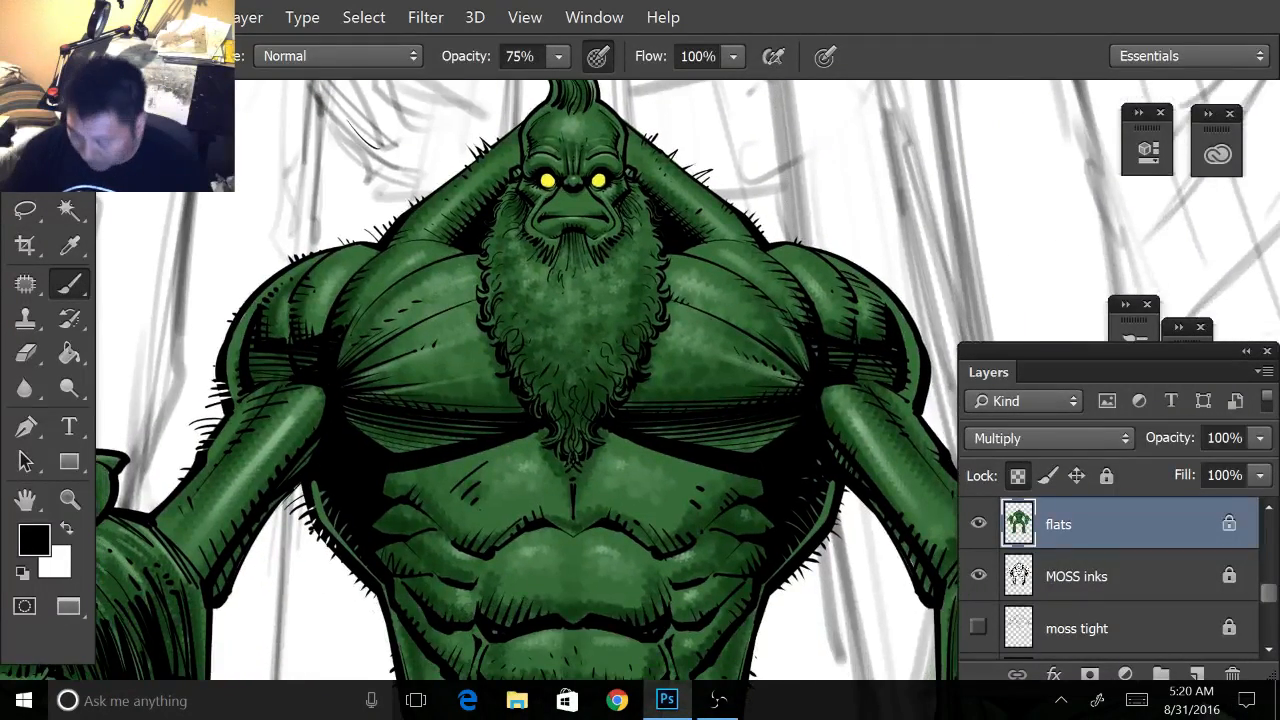
pyautogui.hotkey('ctrl', '-')
pyautogui.hotkey('ctrl', '-')
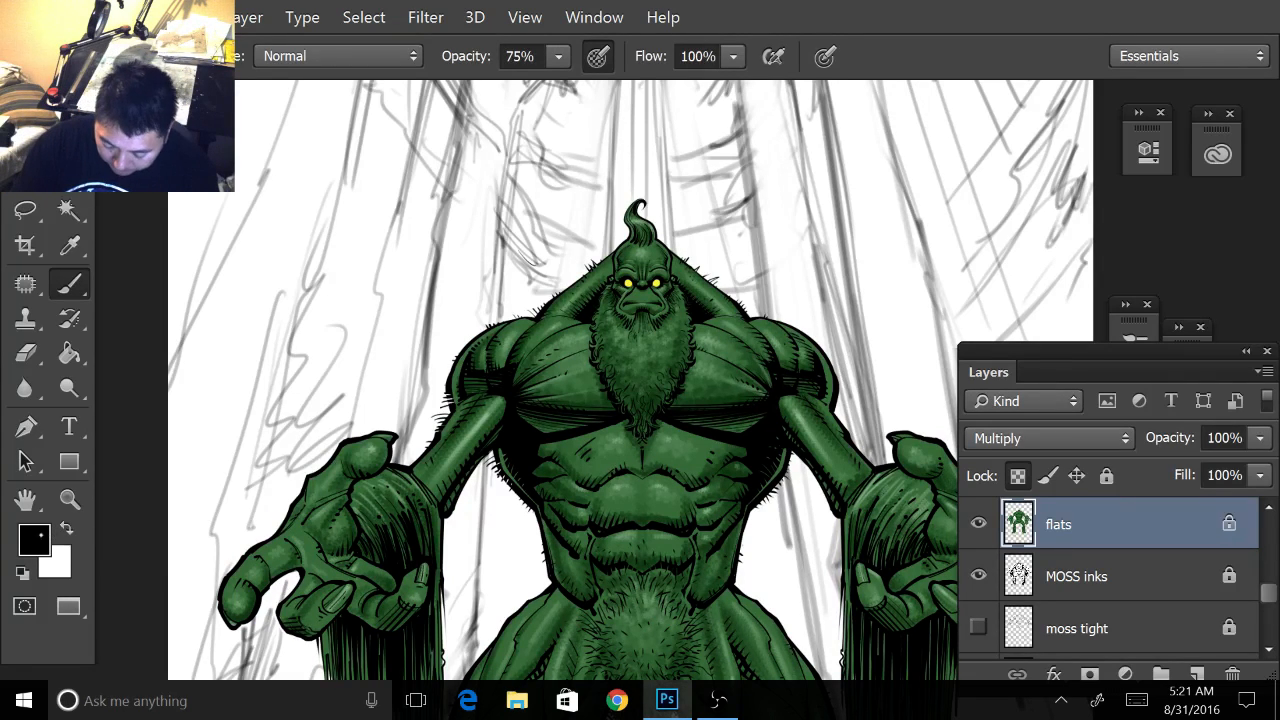
pyautogui.click(35, 541)
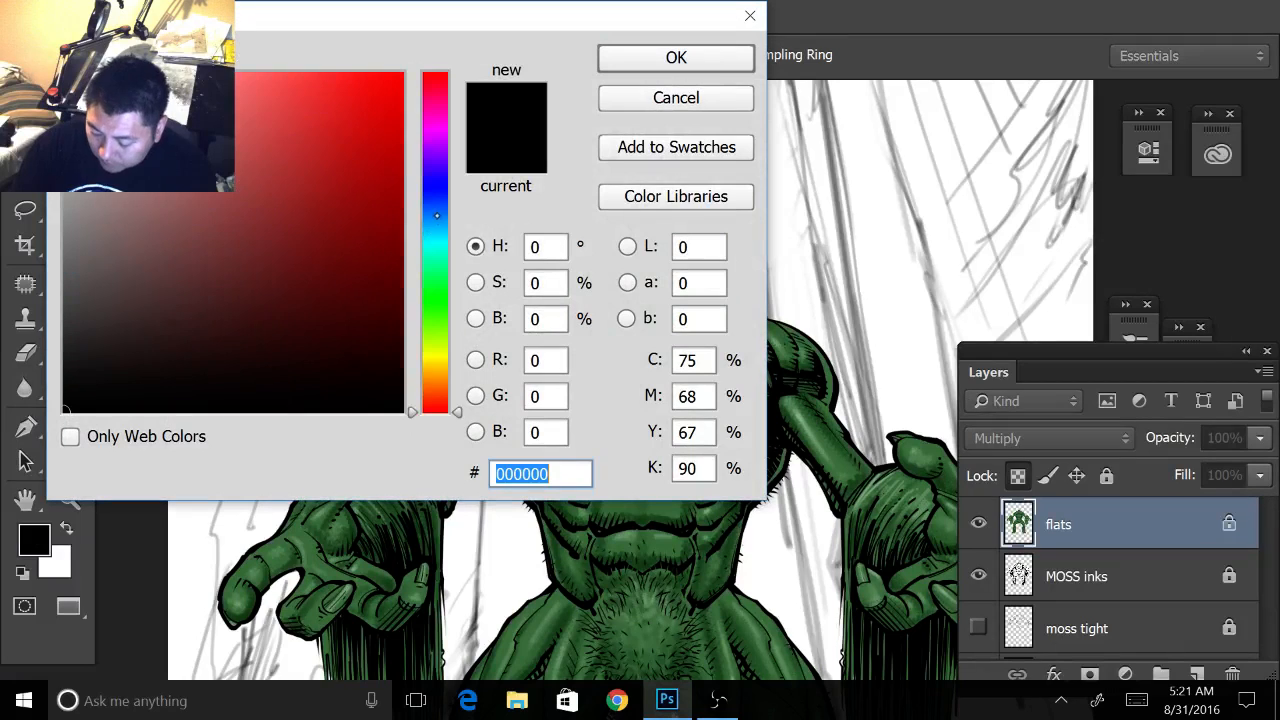
pyautogui.click(435, 216)
pyautogui.write('8dcafd')
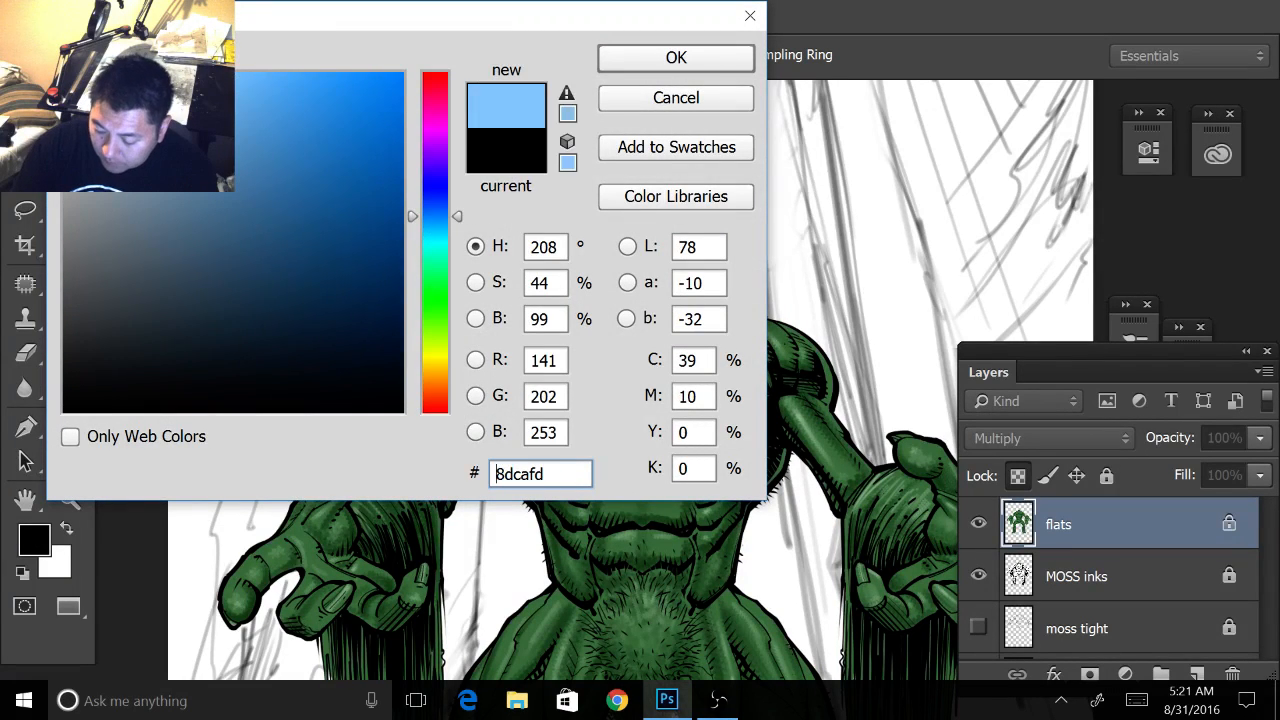
pyautogui.click(435, 200)
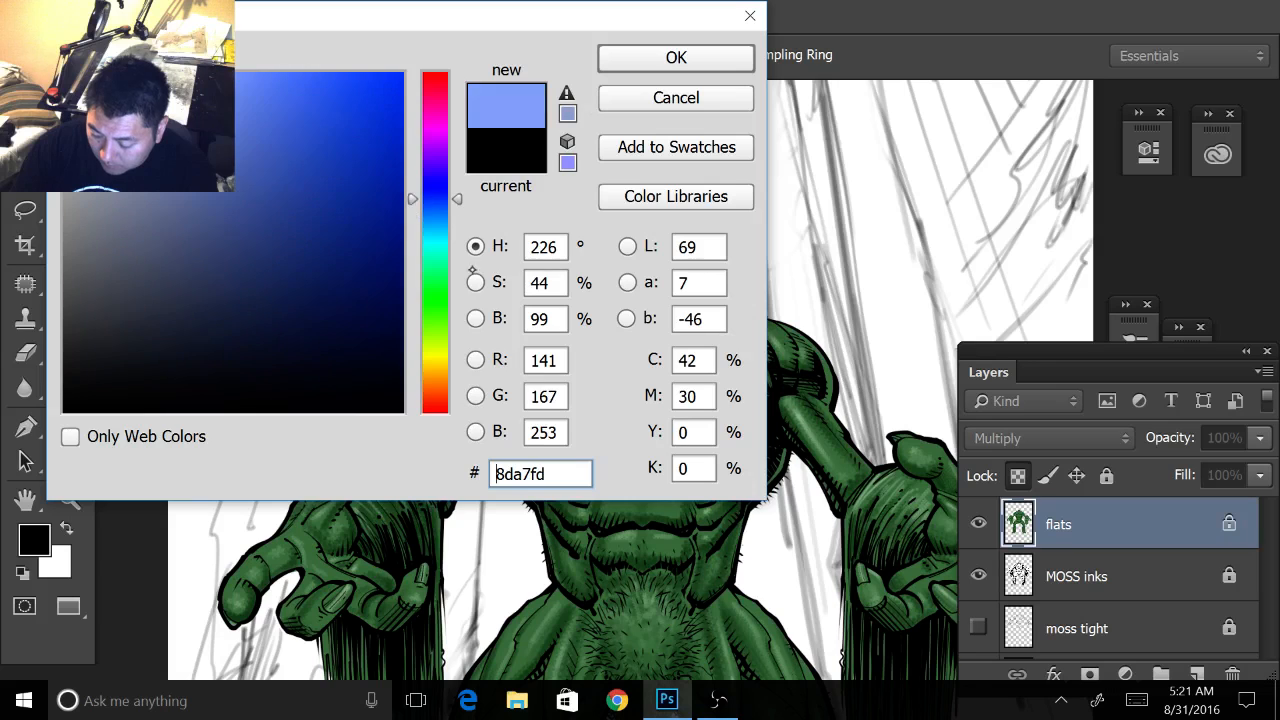
pyautogui.click(441, 219)
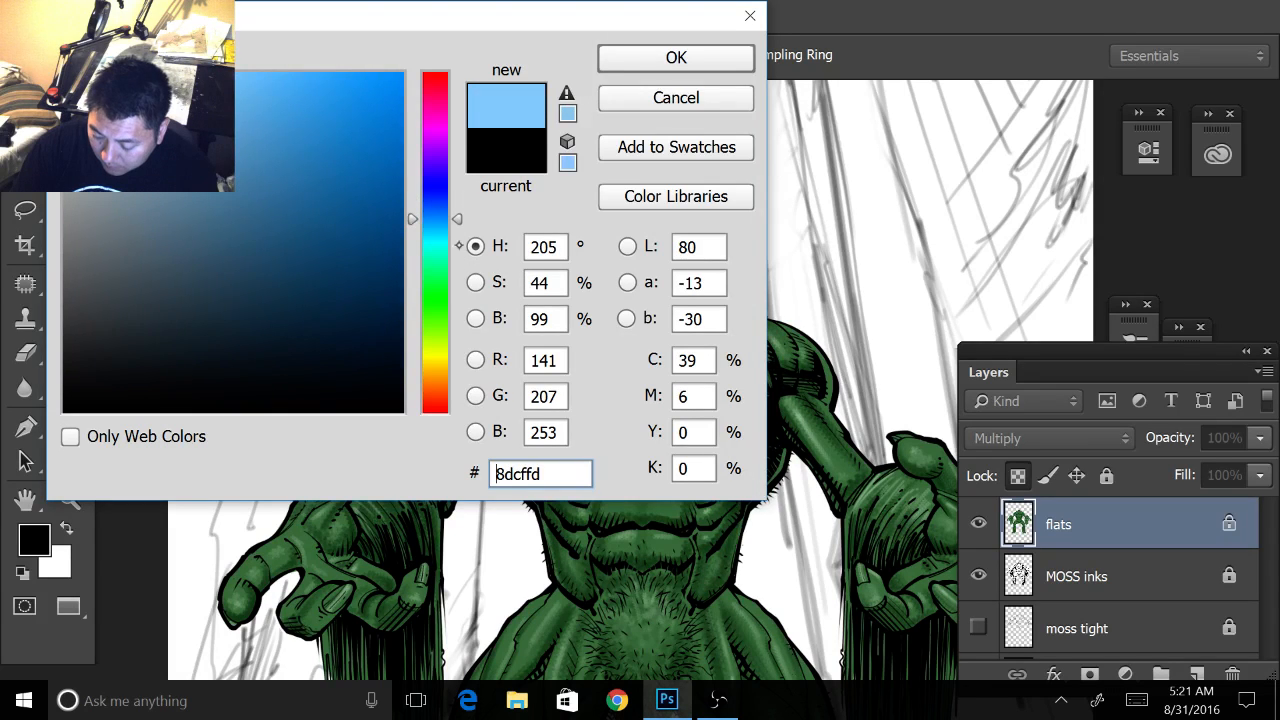
pyautogui.click(677, 62)
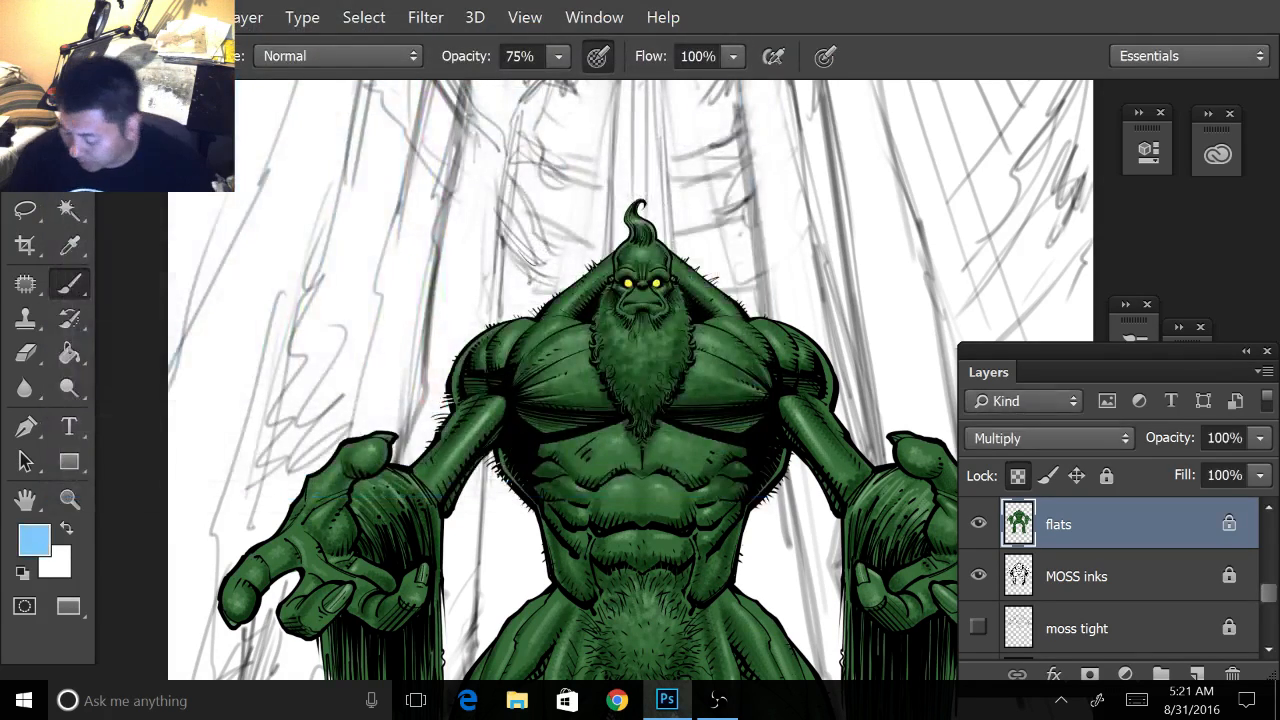
# - Brush a thin light blue rim light along the outer edge of the creature's left neck-to-shoulder slope
pyautogui.scroll(5, 780, 345)
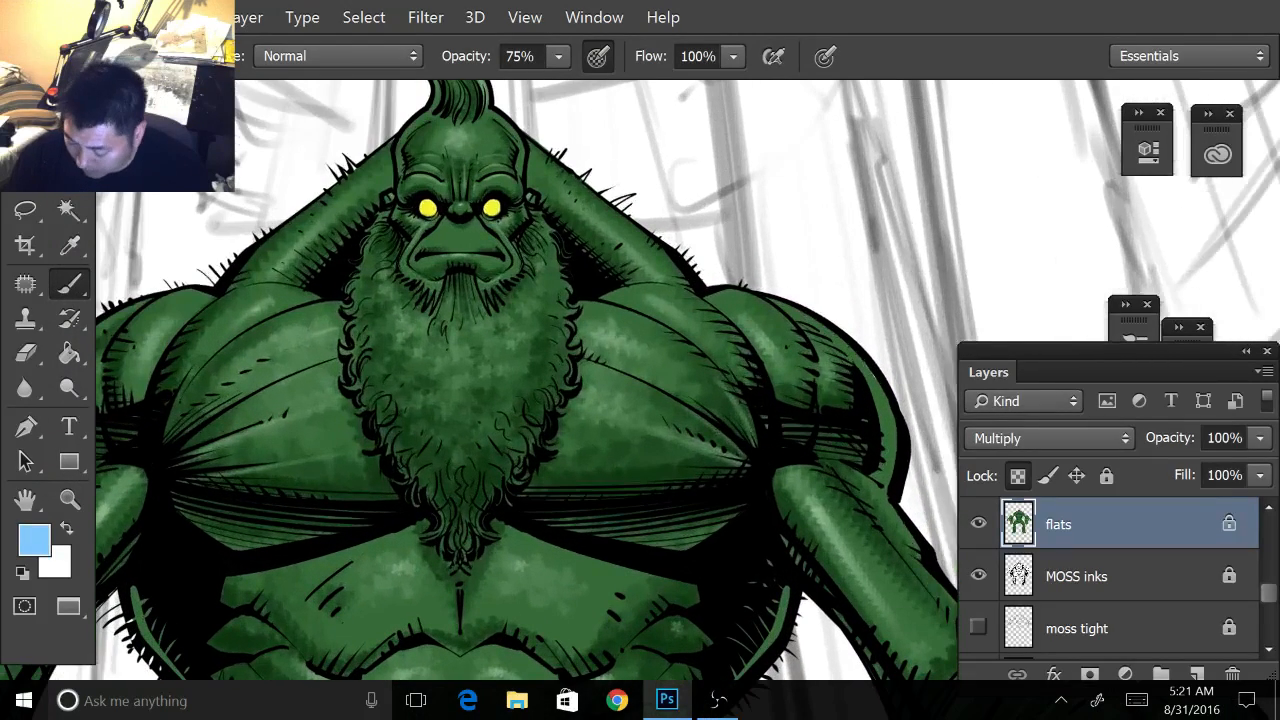
pyautogui.moveTo(560, 330); pyautogui.dragTo(652, 464)
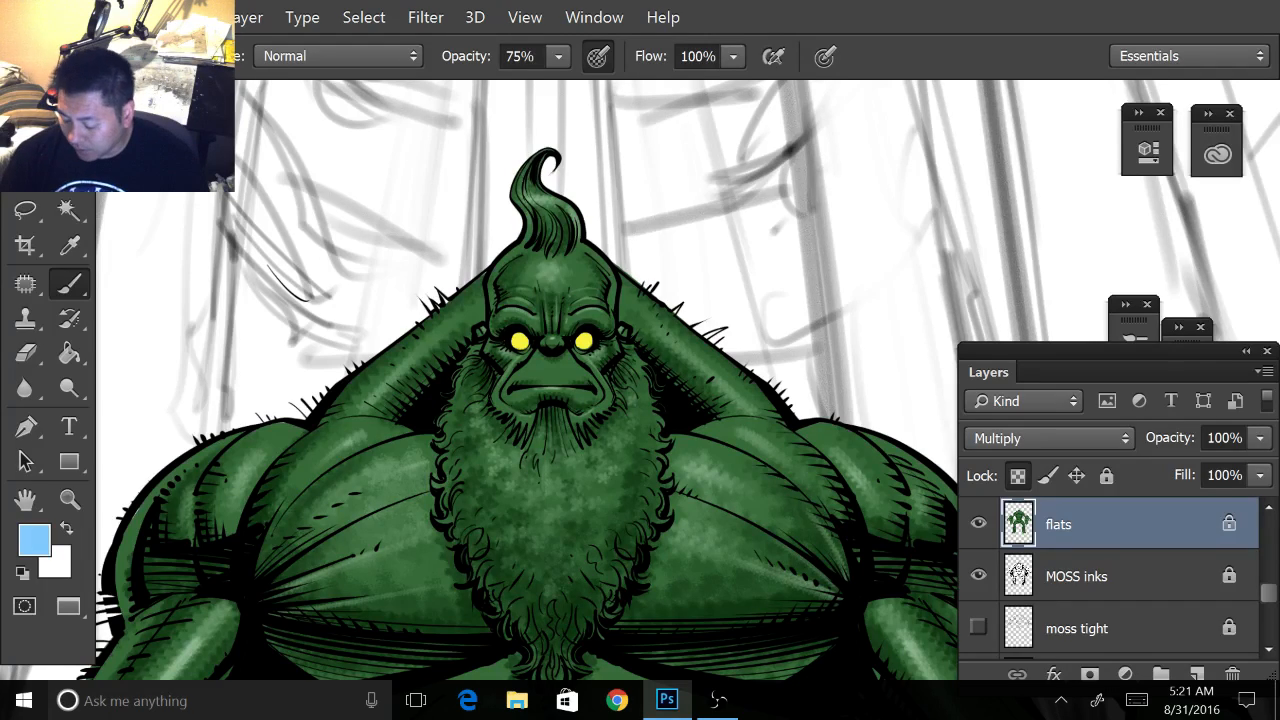
pyautogui.scroll(-5, 705, 440)
pyautogui.scroll(4, 760, 420)
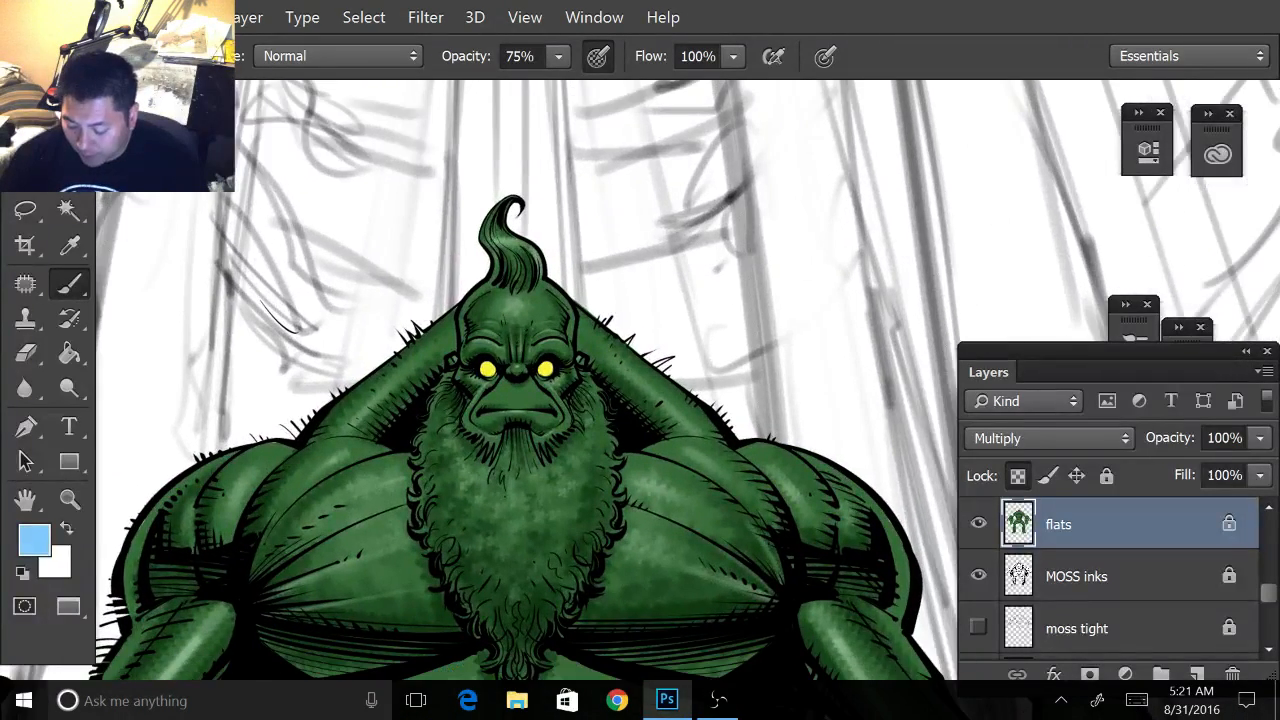
pyautogui.moveTo(616, 336); pyautogui.dragTo(585, 304)
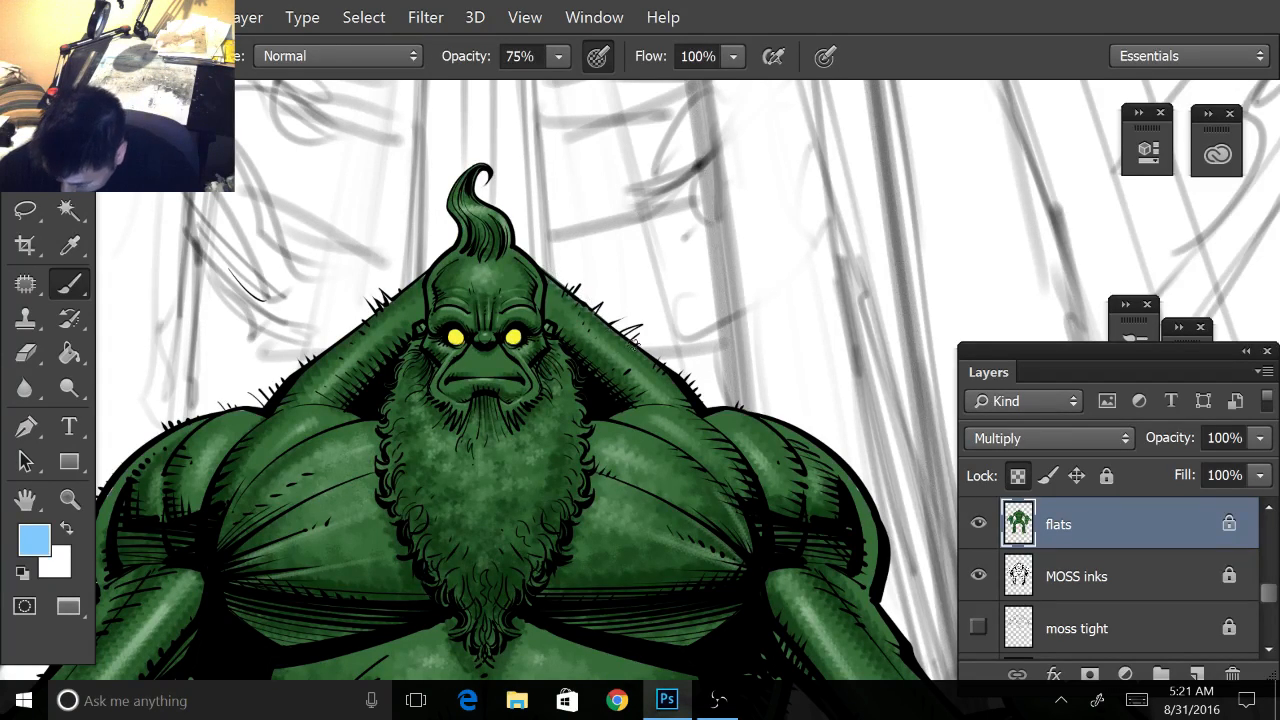
pyautogui.moveTo(641, 348); pyautogui.dragTo(693, 403)
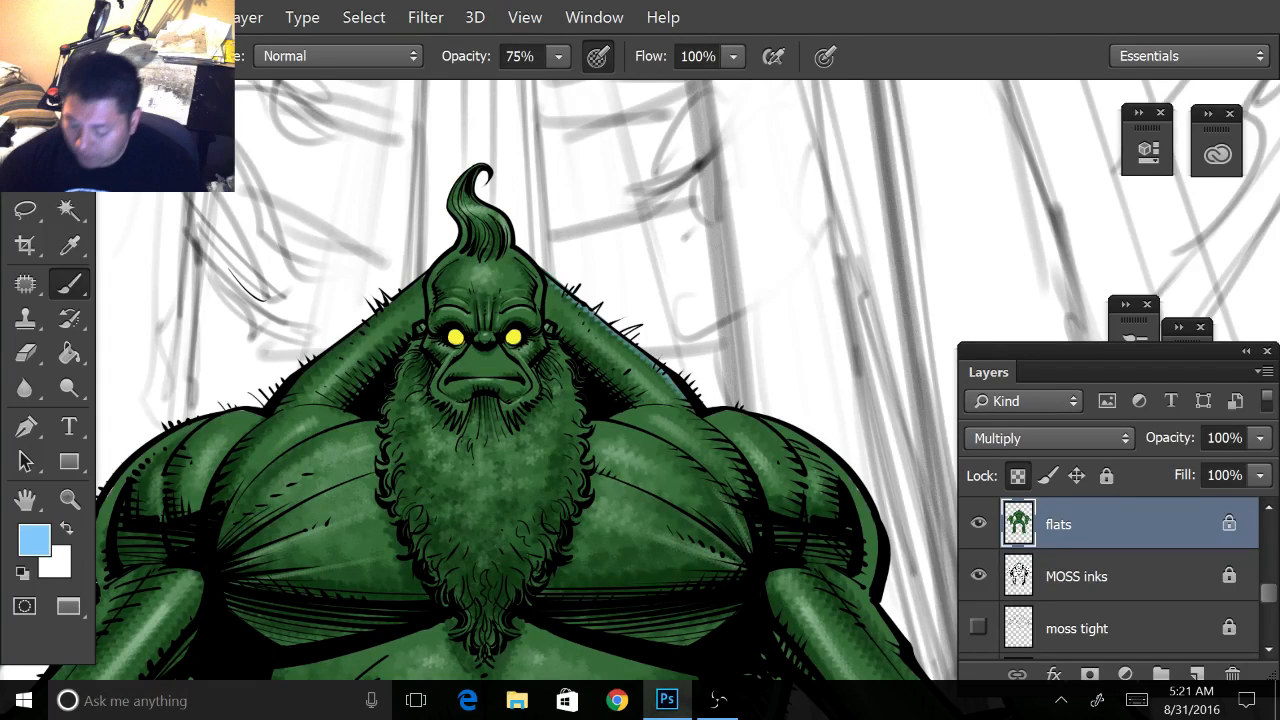
# - Add light blue rim light along the upper chest edge and the outer shoulder muscles on the creature's left side
pyautogui.moveTo(755, 560); pyautogui.dragTo(548, 476)
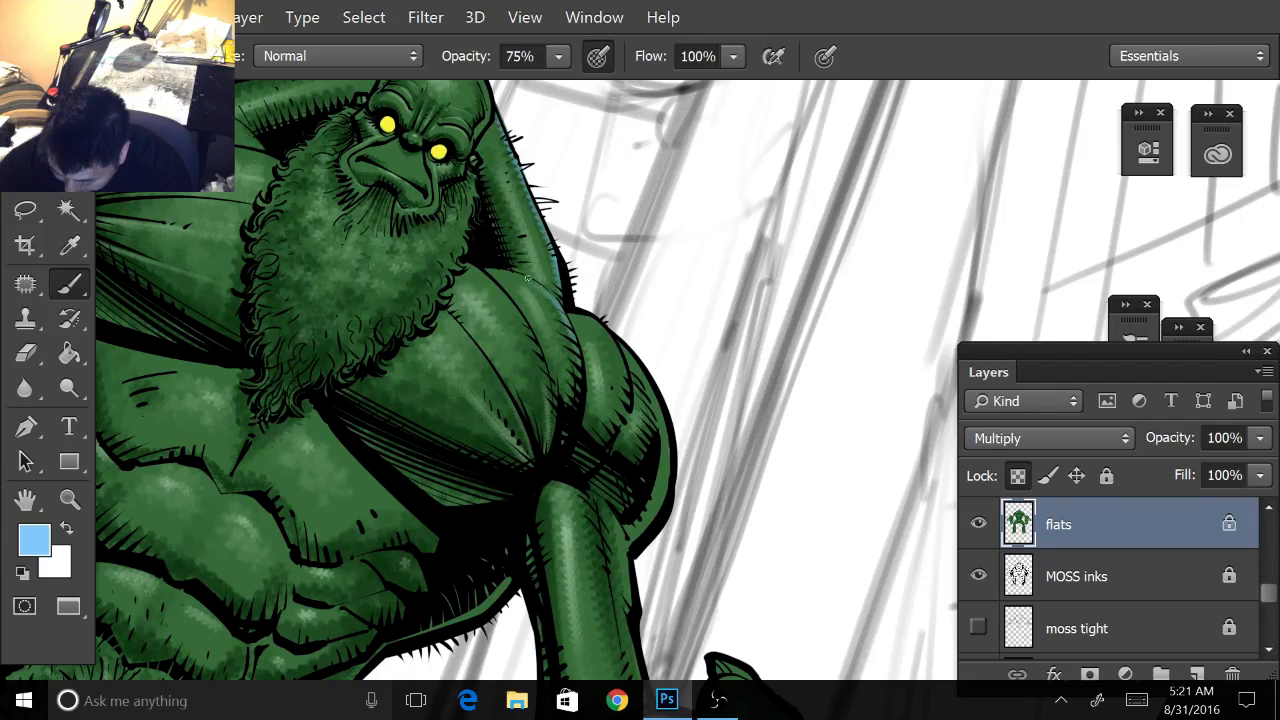
pyautogui.moveTo(549, 295)
pyautogui.mouseDown()
pyautogui.moveTo(518, 275)
pyautogui.moveTo(569, 330)
pyautogui.moveTo(575, 380)
pyautogui.mouseUp()
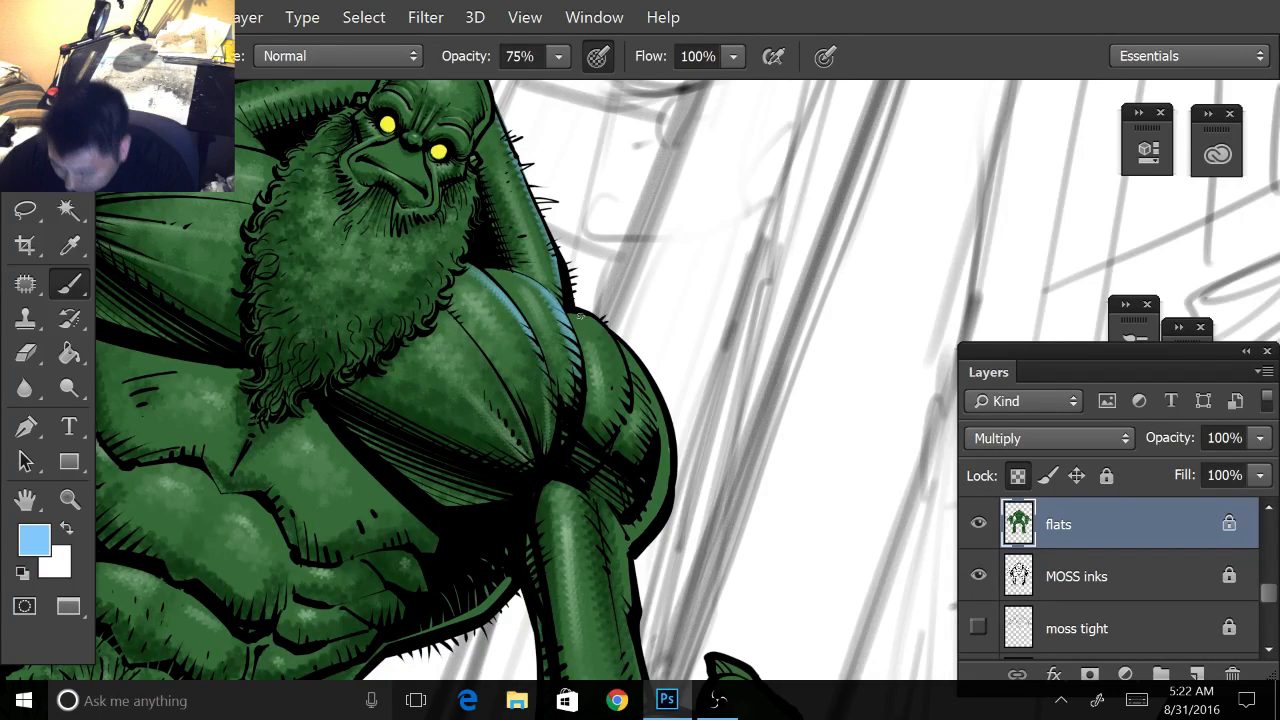
pyautogui.moveTo(574, 316)
pyautogui.mouseDown()
pyautogui.moveTo(613, 338)
pyautogui.moveTo(631, 391)
pyautogui.mouseUp()
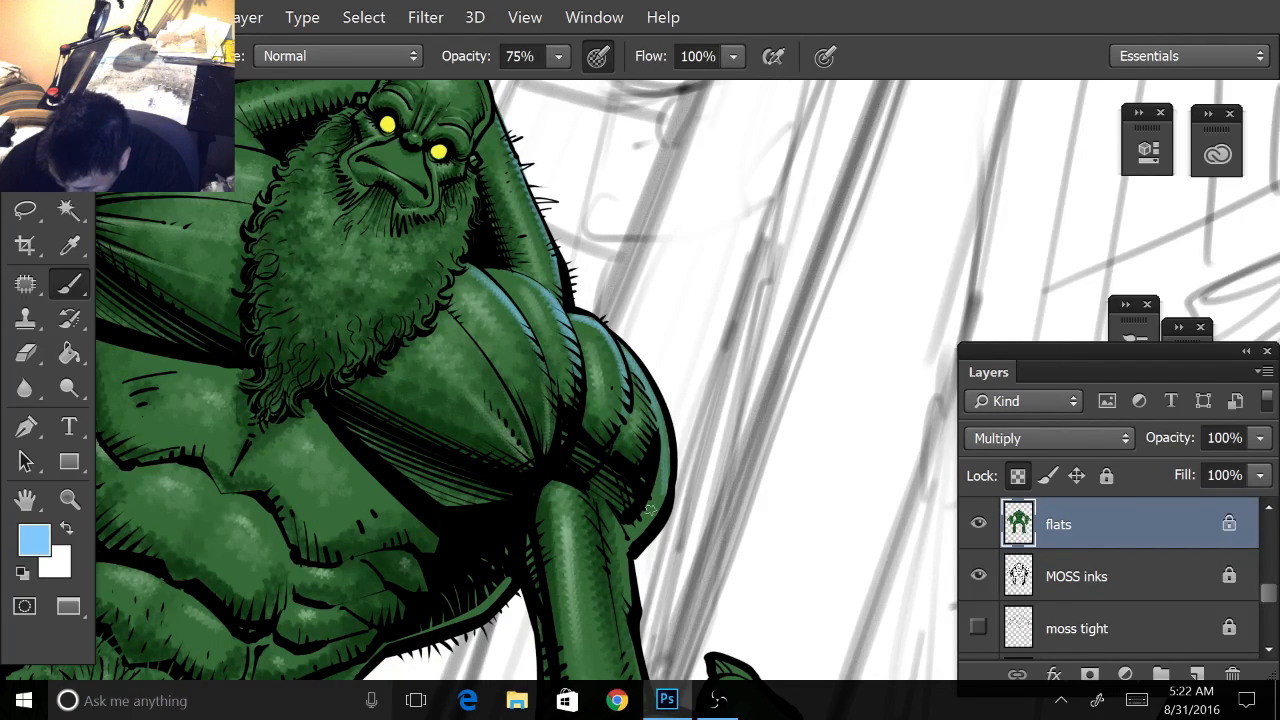
pyautogui.moveTo(631, 536); pyautogui.dragTo(658, 440)
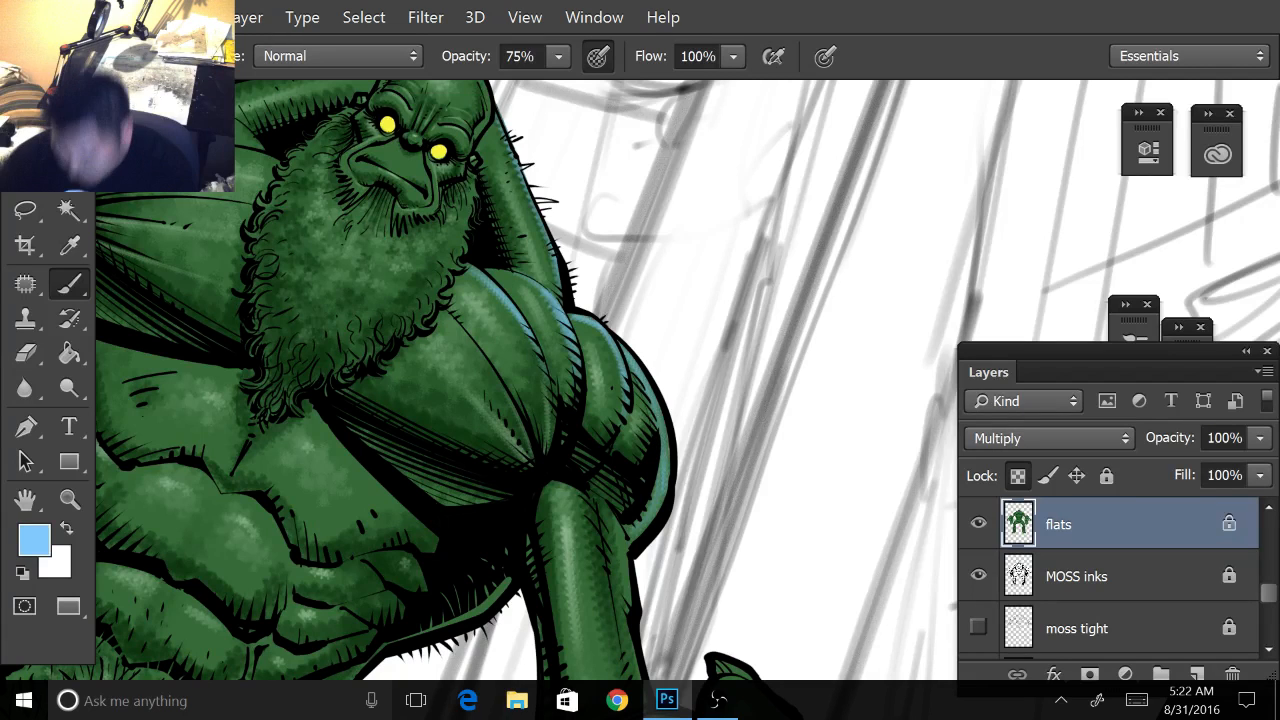
pyautogui.moveTo(648, 522)
pyautogui.mouseDown()
pyautogui.moveTo(664, 434)
pyautogui.moveTo(659, 472)
pyautogui.mouseUp()
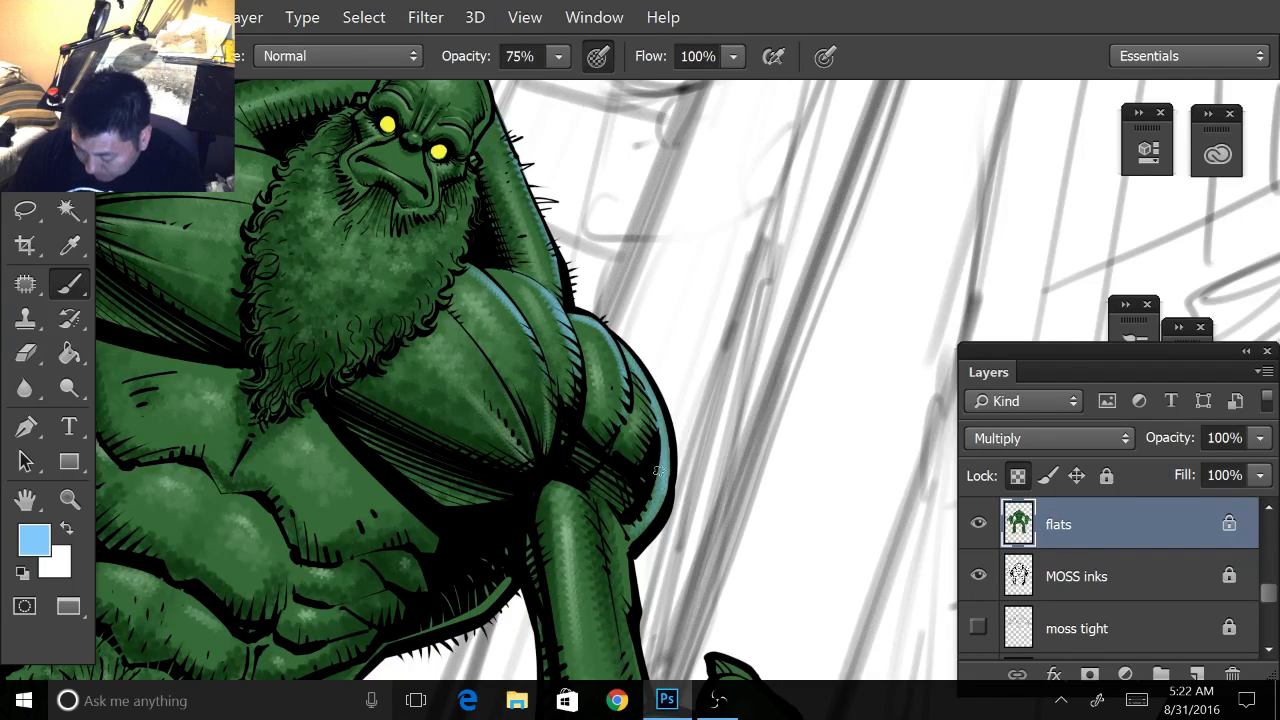
# - Stroke light blue rim light down the outer edge of the creature's left arm to the wrist
pyautogui.scroll(-4, 647, 440)
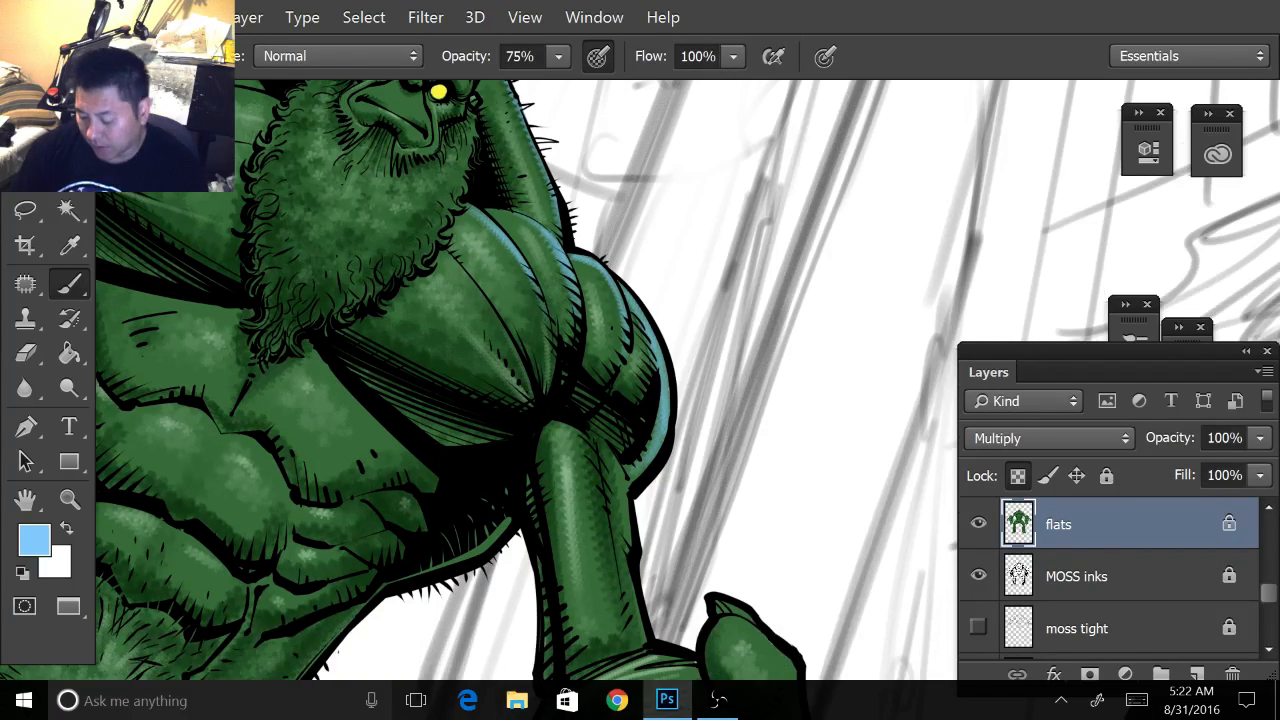
pyautogui.scroll(3, 640, 380)
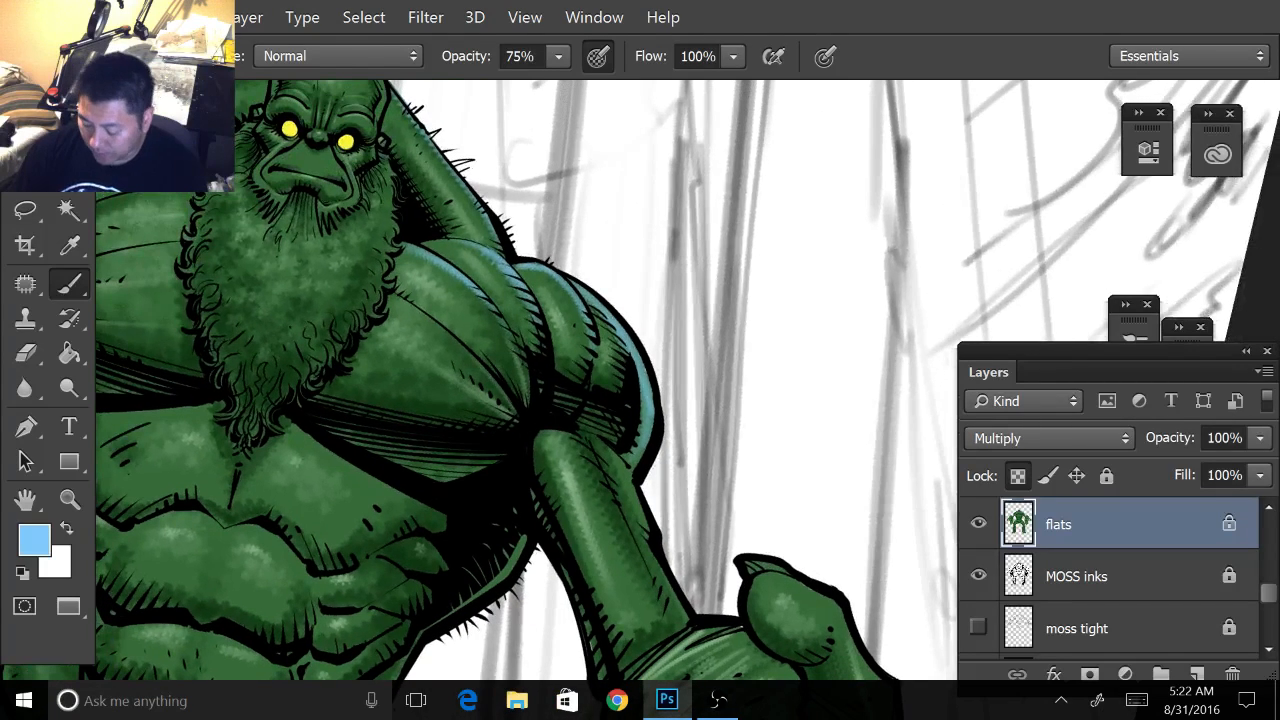
pyautogui.scroll(-4, 500, 400)
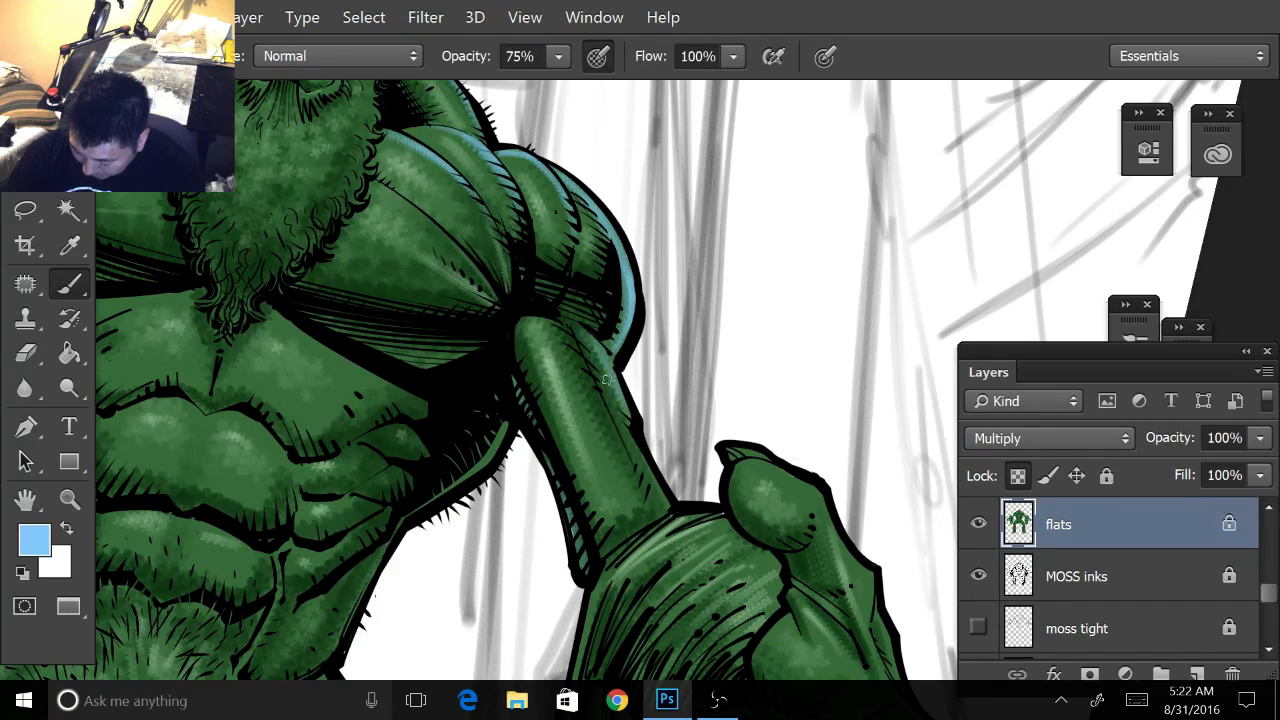
pyautogui.moveTo(581, 334); pyautogui.dragTo(643, 456)
pyautogui.moveTo(597, 363); pyautogui.dragTo(671, 514)
pyautogui.moveTo(613, 400); pyautogui.dragTo(665, 504)
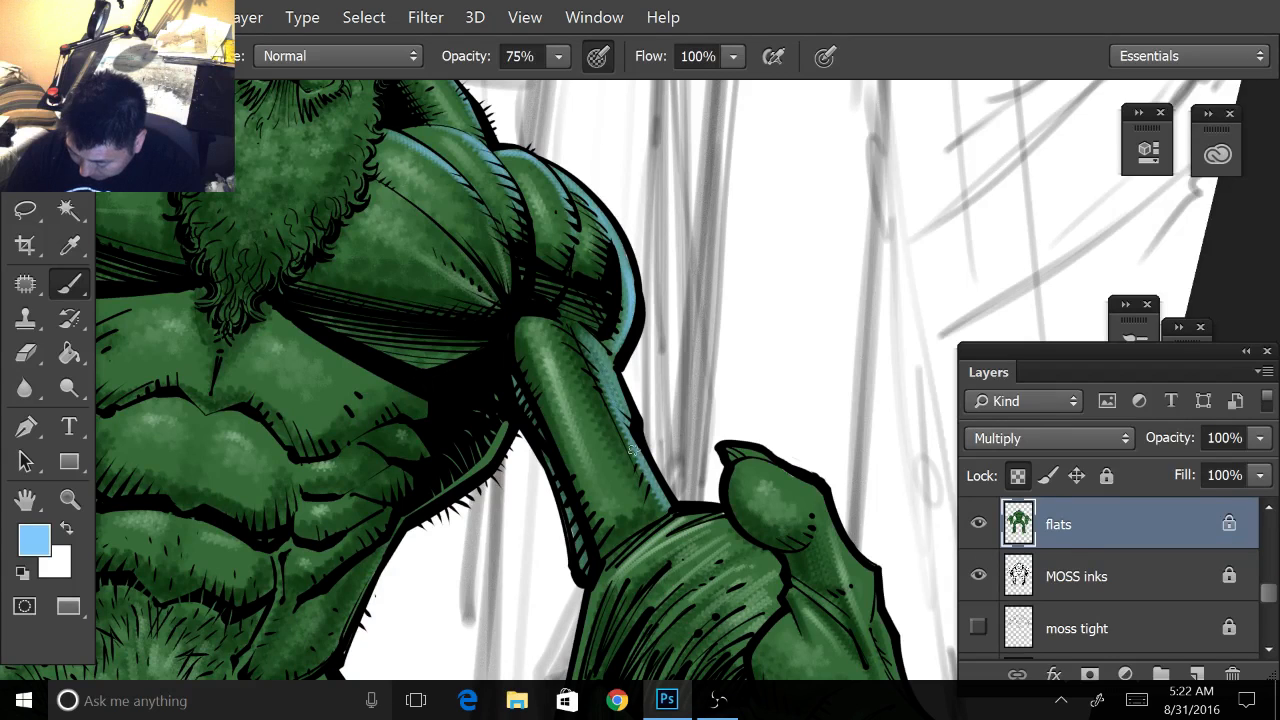
pyautogui.moveTo(632, 450)
pyautogui.mouseDown()
pyautogui.moveTo(611, 368)
pyautogui.moveTo(622, 398)
pyautogui.moveTo(612, 352)
pyautogui.moveTo(626, 286)
pyautogui.moveTo(633, 298)
pyautogui.moveTo(608, 242)
pyautogui.mouseUp()
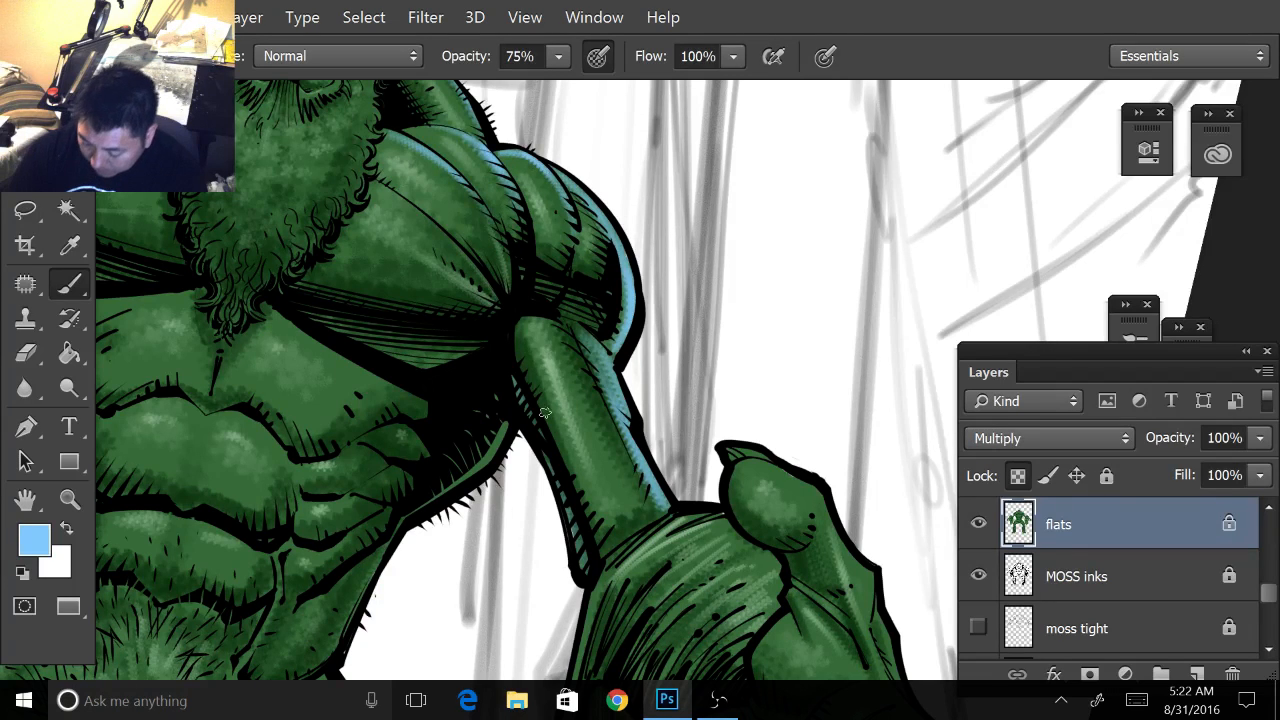
pyautogui.moveTo(584, 568); pyautogui.dragTo(580, 583)
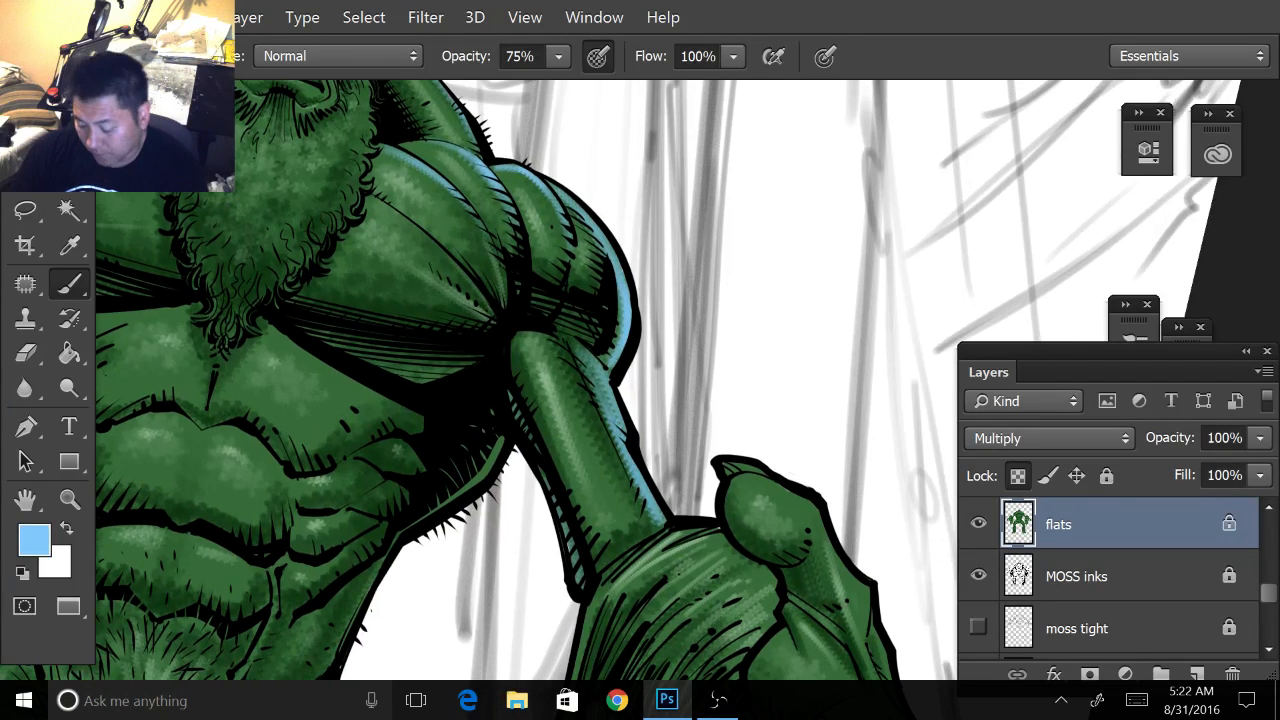
# - Paint light blue rim light along both side edges of the creature's forehead and scalp
pyautogui.scroll(-5, 723, 426)
pyautogui.moveTo(640, 400); pyautogui.dragTo(644, 433)
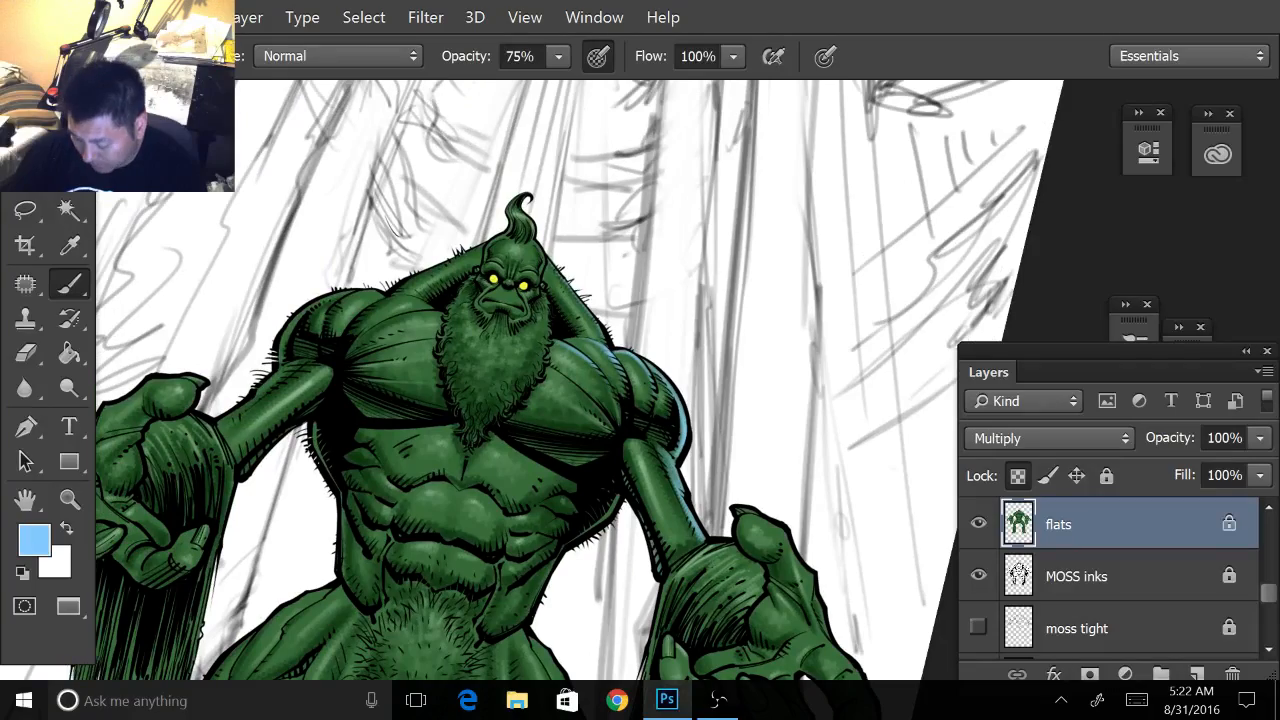
pyautogui.press('r')
pyautogui.moveTo(545, 410); pyautogui.dragTo(597, 348)
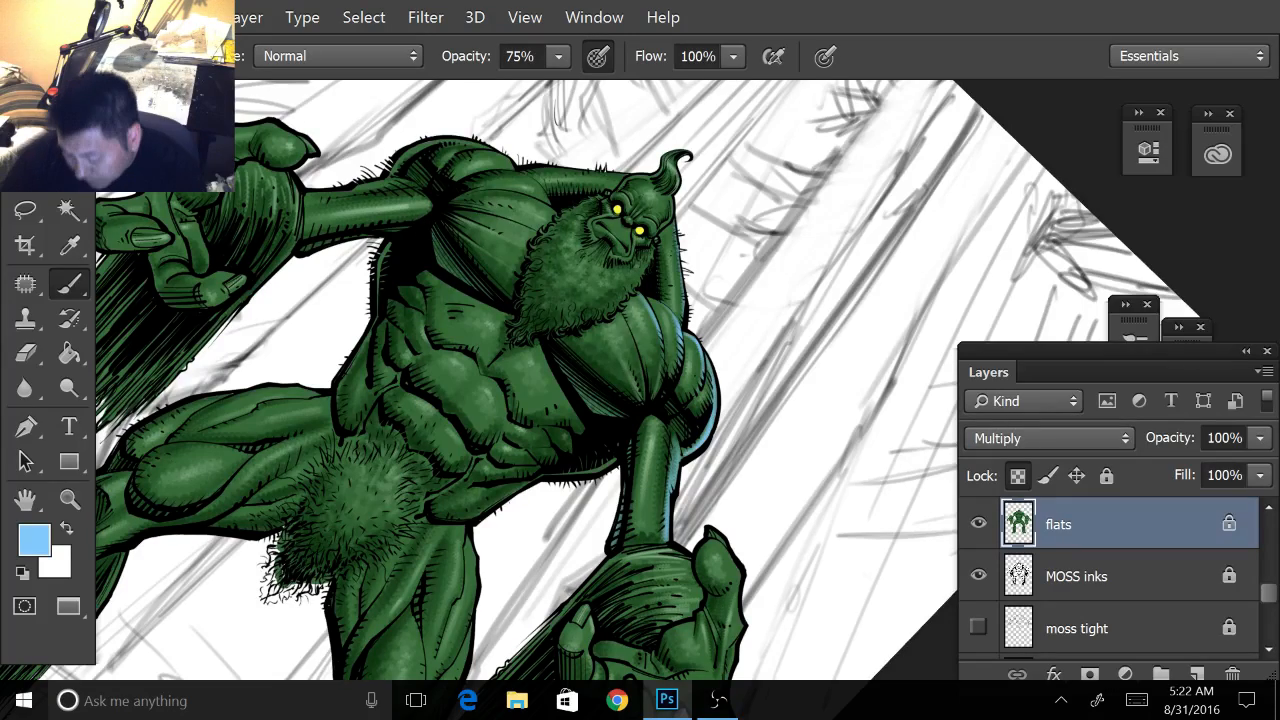
pyautogui.moveTo(513, 297); pyautogui.dragTo(485, 372)
pyautogui.scroll(2, 690, 345)
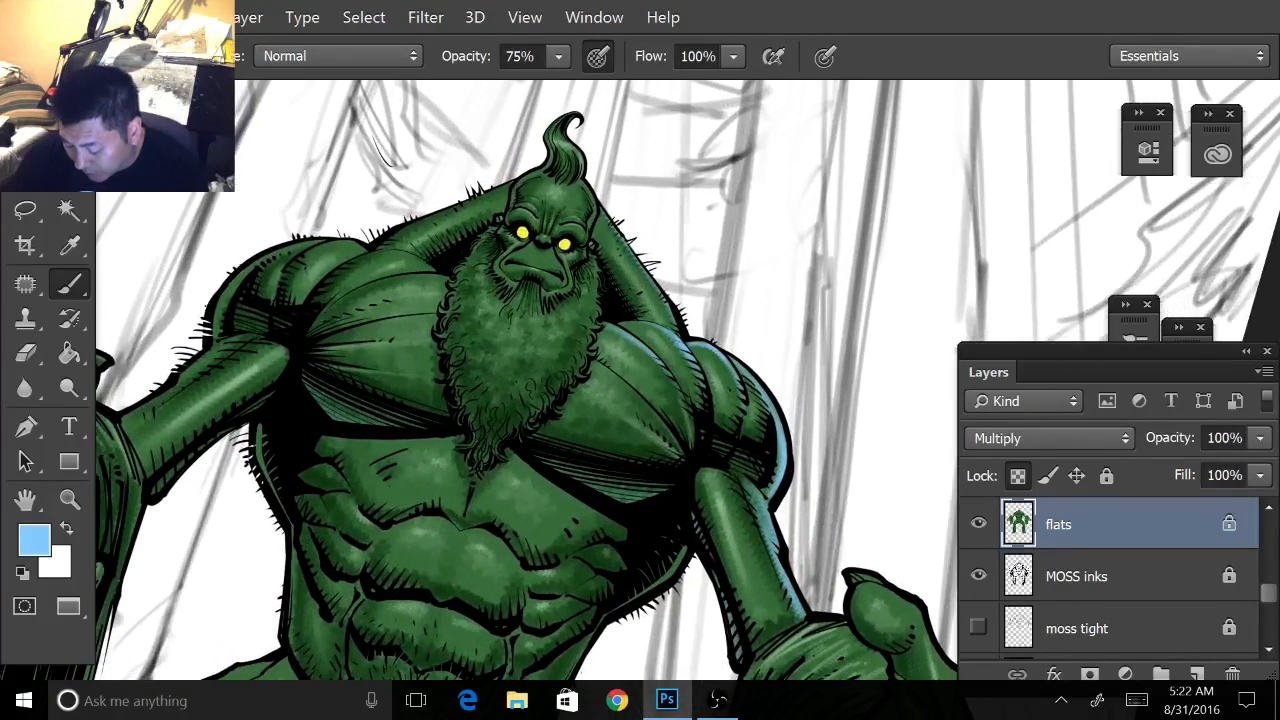
pyautogui.press('Escape')
pyautogui.scroll(2, 680, 345)
pyautogui.moveTo(461, 517); pyautogui.dragTo(527, 497)
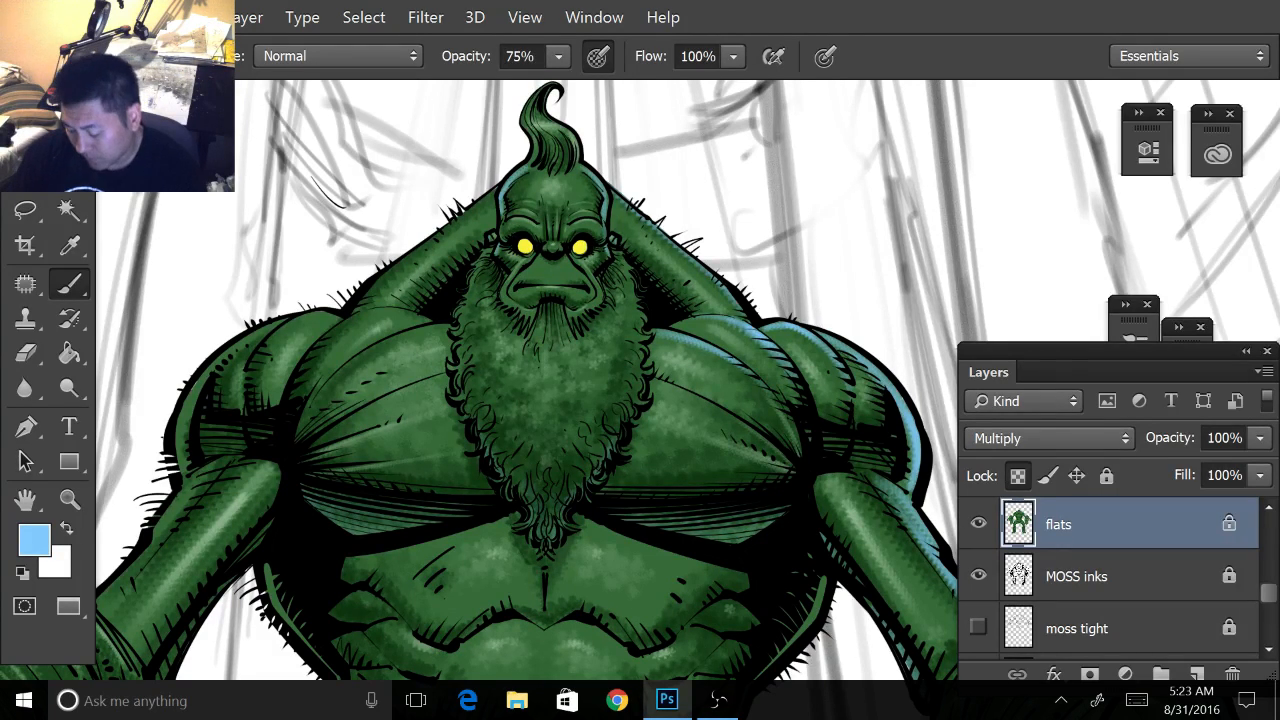
# - Brush light blue rim light into the outer curls on both sides of the creature's upper beard
pyautogui.moveTo(552, 247); pyautogui.dragTo(524, 372)
pyautogui.scroll(3, 675, 349)
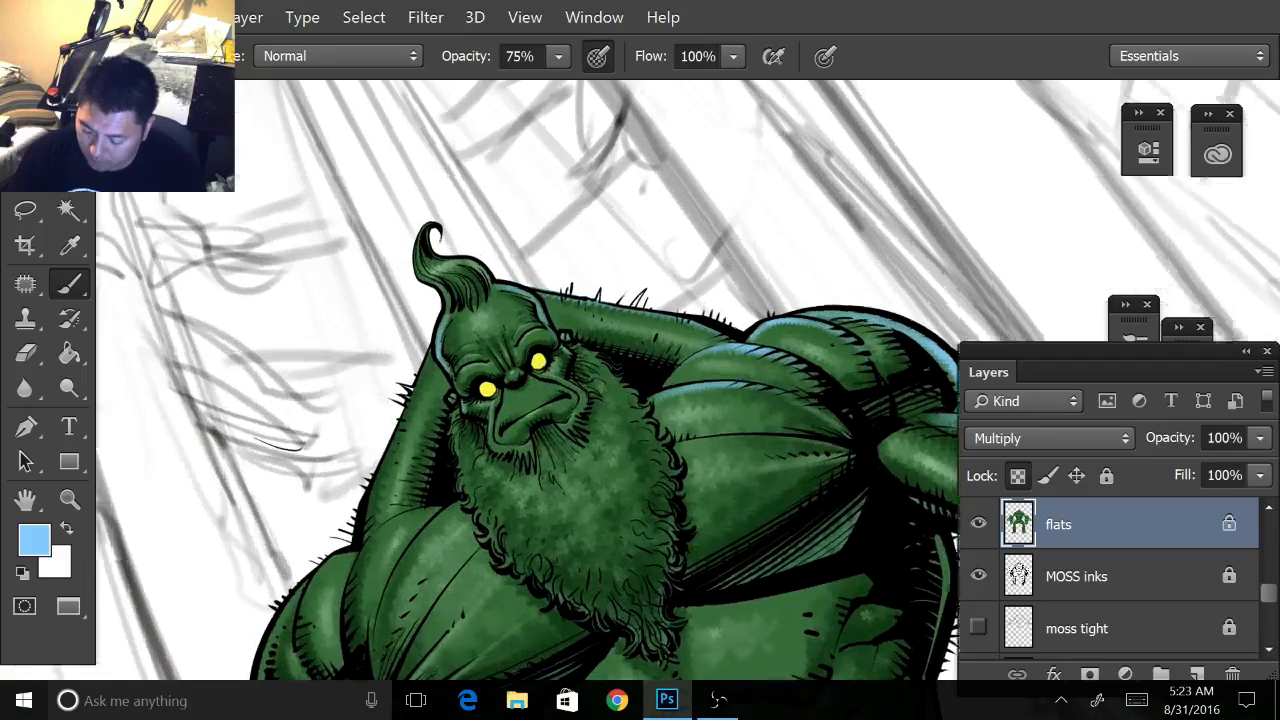
pyautogui.moveTo(466, 380); pyautogui.dragTo(493, 315)
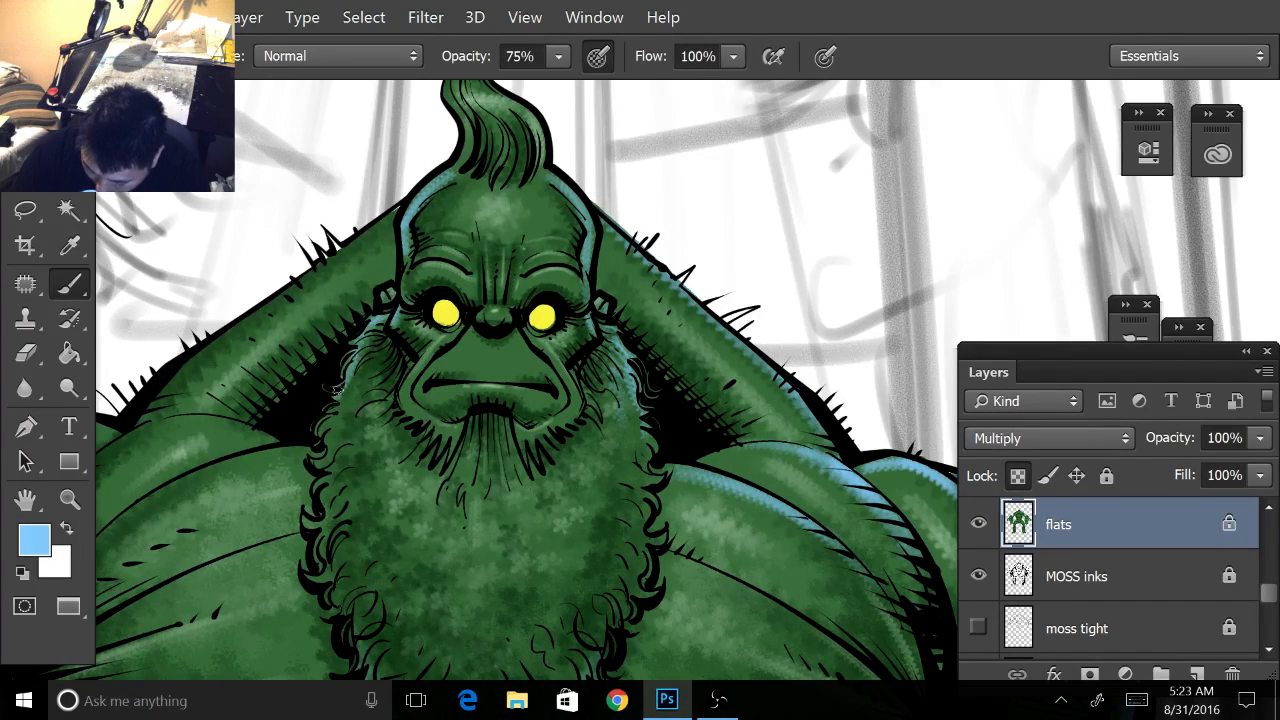
pyautogui.moveTo(330, 441)
pyautogui.mouseDown()
pyautogui.moveTo(320, 462)
pyautogui.moveTo(332, 428)
pyautogui.mouseUp()
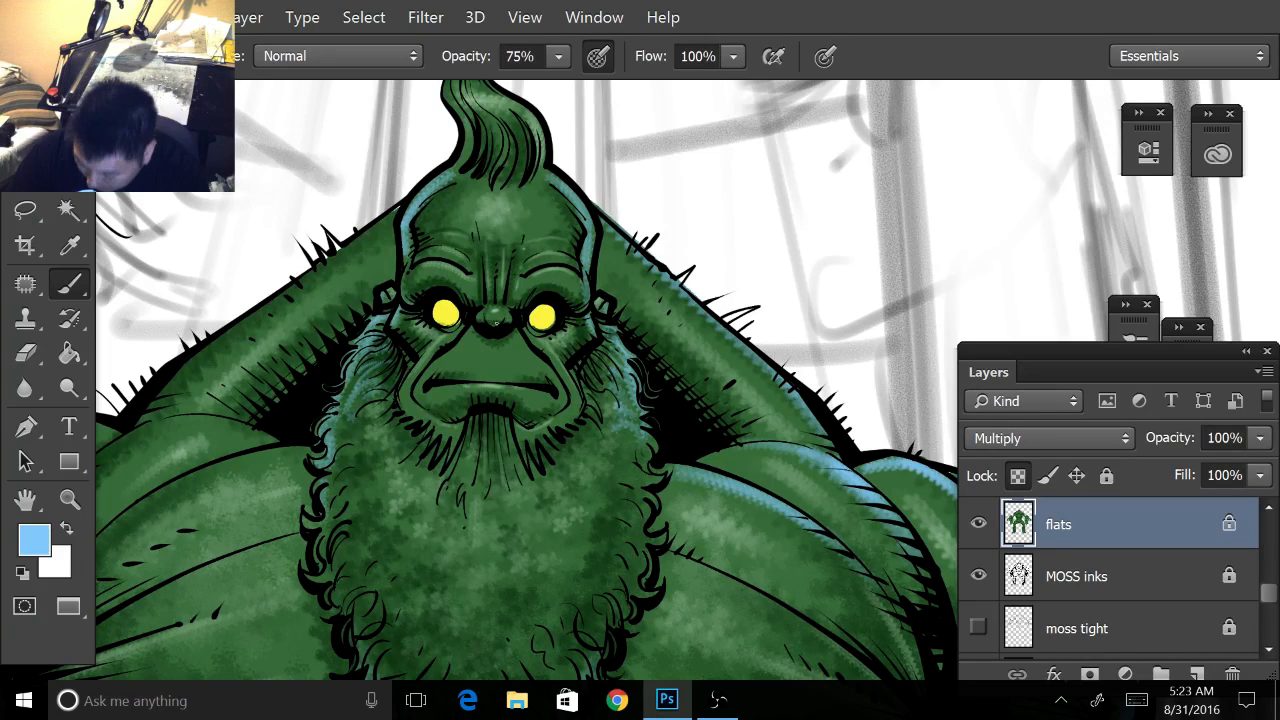
pyautogui.moveTo(523, 247); pyautogui.dragTo(653, 256)
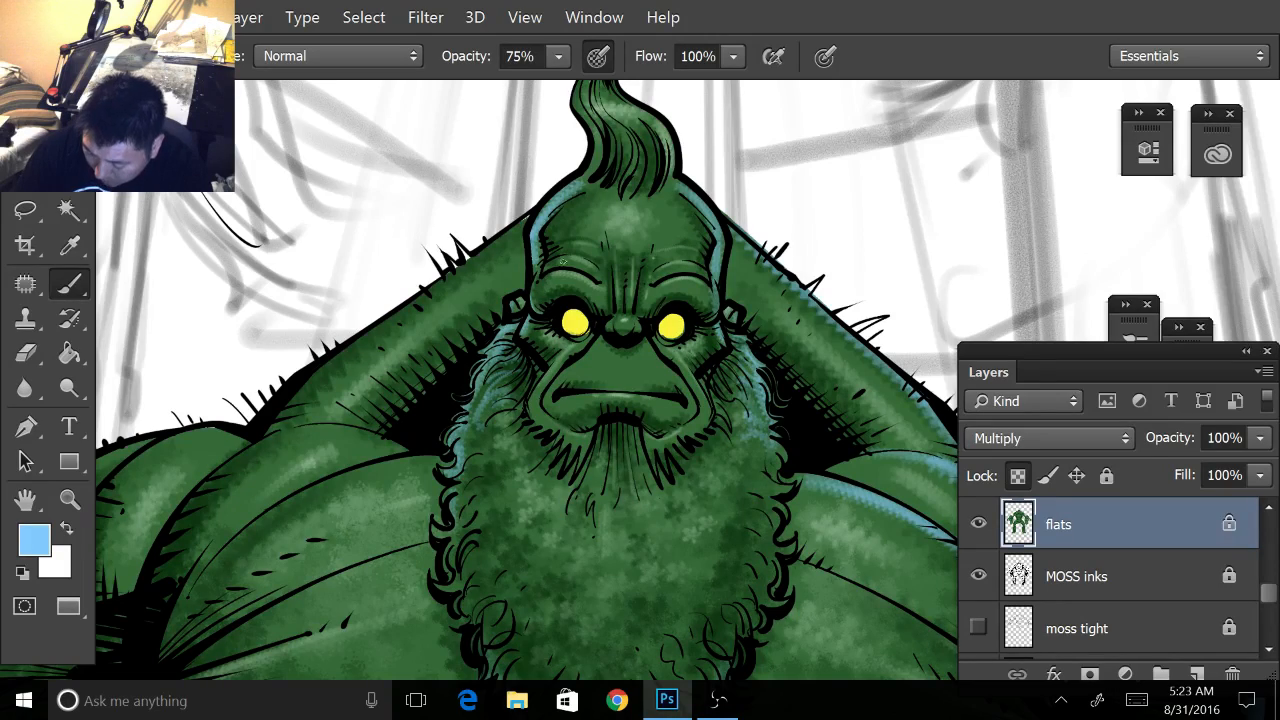
# - Paint light blue rim light along the edge of the hair tuft on the creature's right side, up toward its curled tip
pyautogui.scroll(-2, 640, 335)
pyautogui.moveTo(690, 331); pyautogui.dragTo(677, 345)
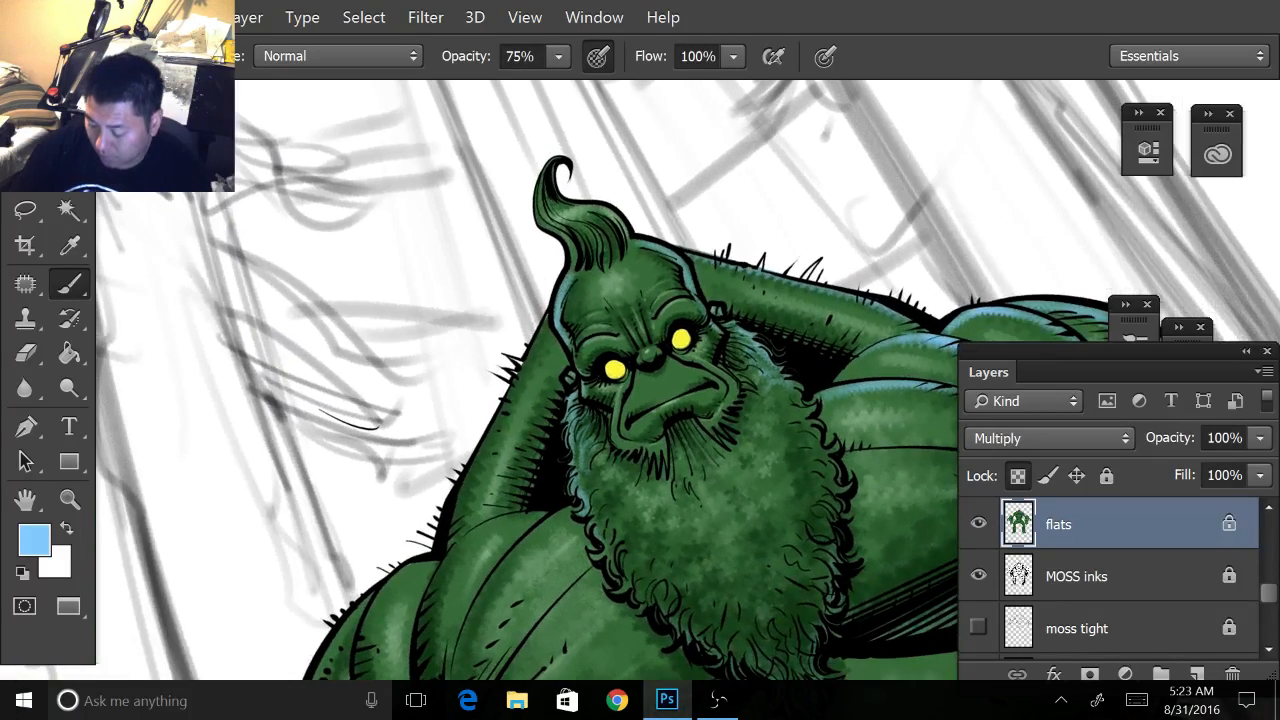
pyautogui.scroll(1, 640, 360)
pyautogui.scroll(1, 640, 360)
pyautogui.moveTo(640, 300); pyautogui.dragTo(666, 304)
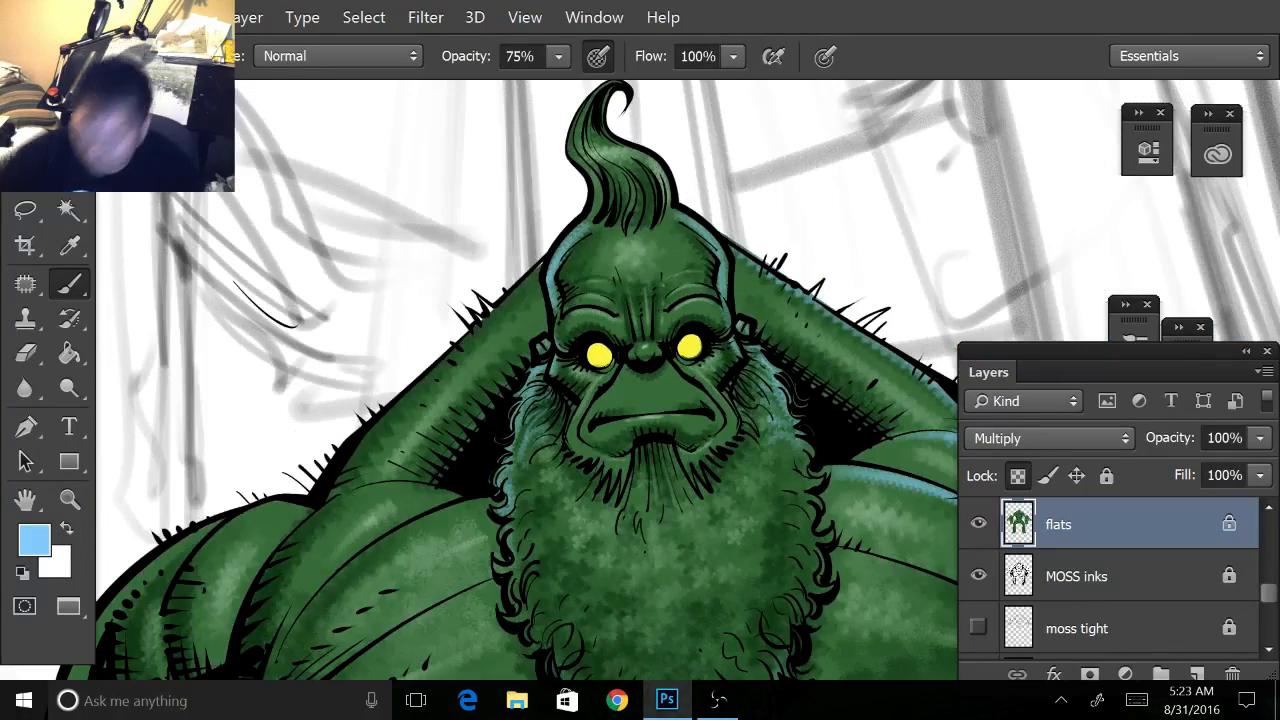
pyautogui.moveTo(588, 172); pyautogui.dragTo(597, 212)
pyautogui.moveTo(570, 128); pyautogui.dragTo(578, 162)
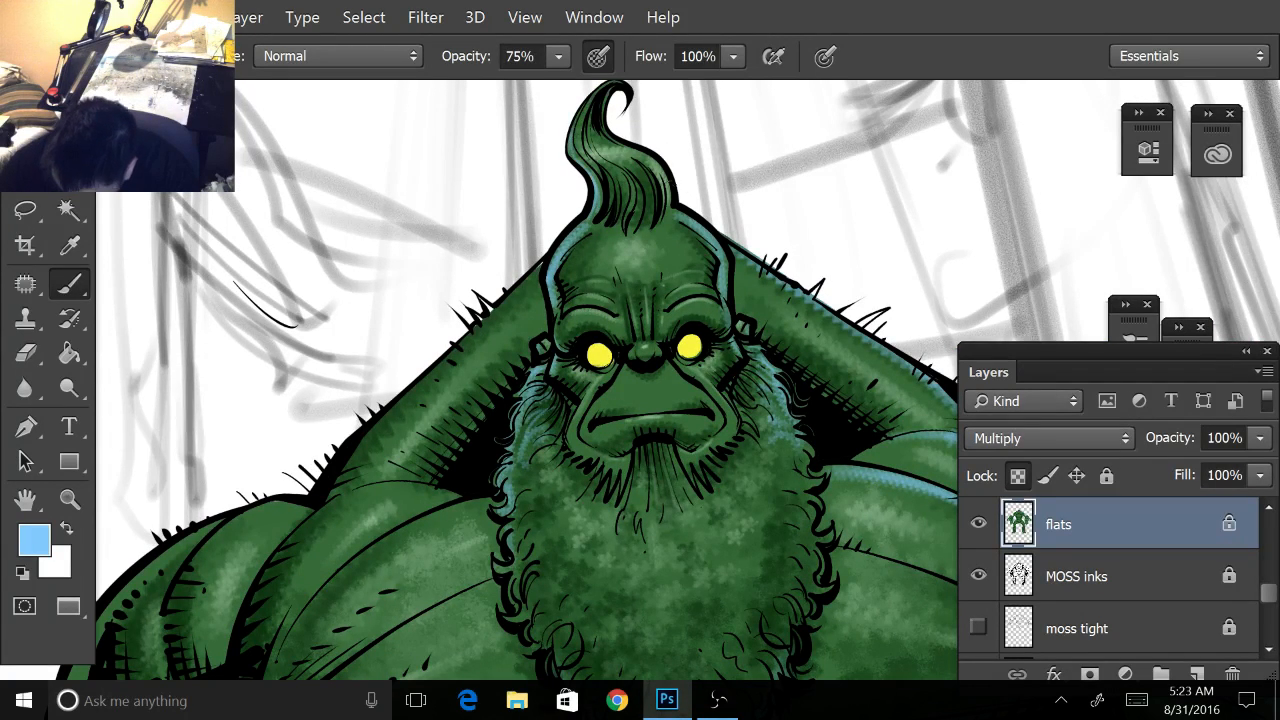
pyautogui.moveTo(640, 300); pyautogui.dragTo(681, 424)
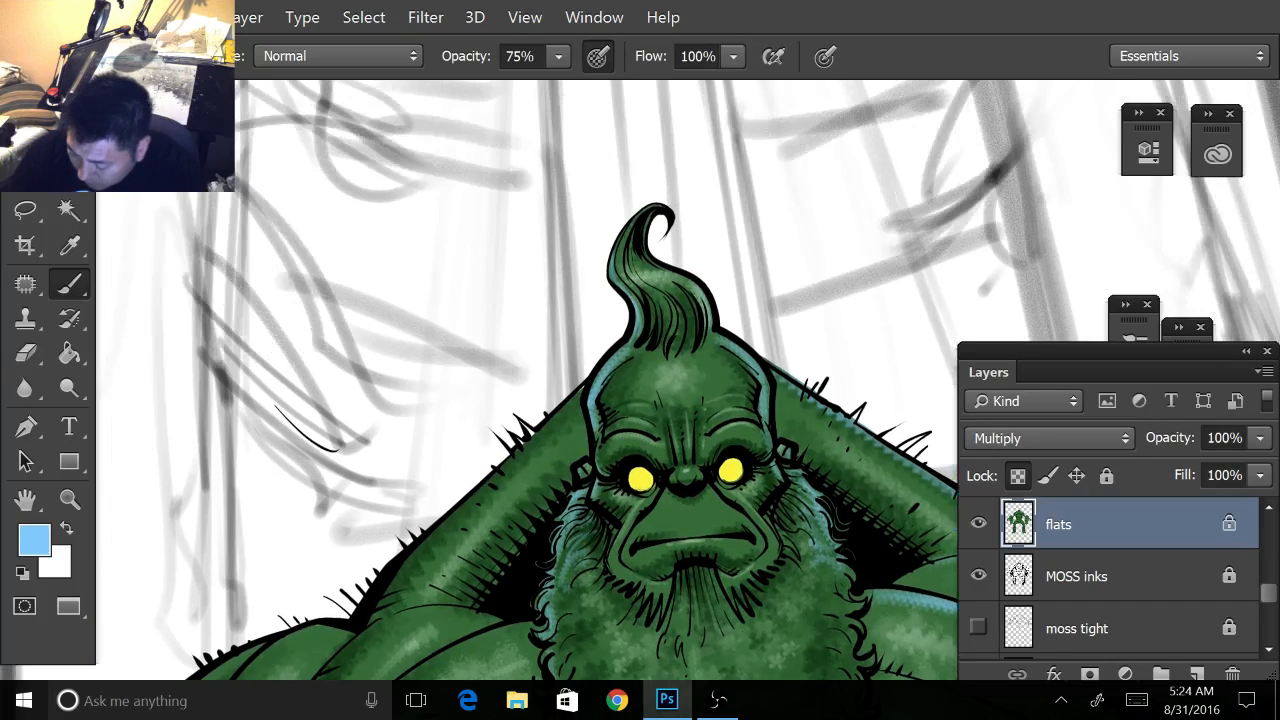
pyautogui.moveTo(649, 219); pyautogui.dragTo(650, 258)
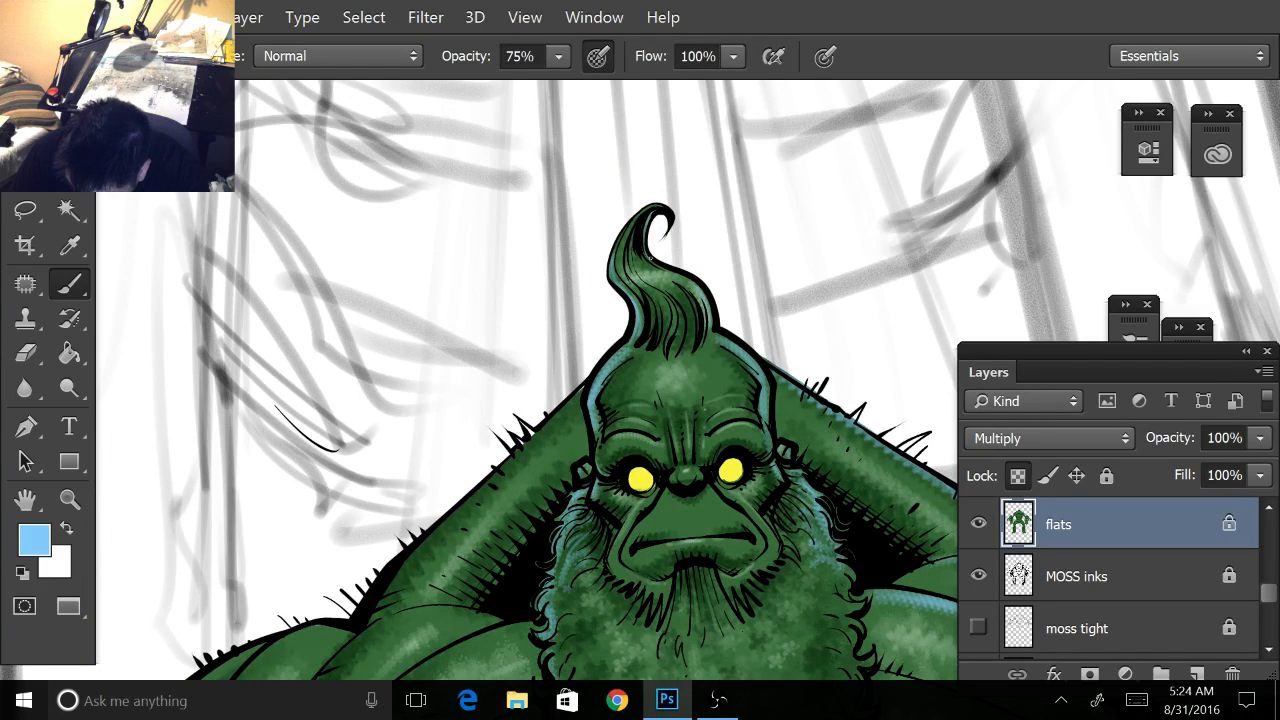
pyautogui.moveTo(638, 214); pyautogui.dragTo(622, 257)
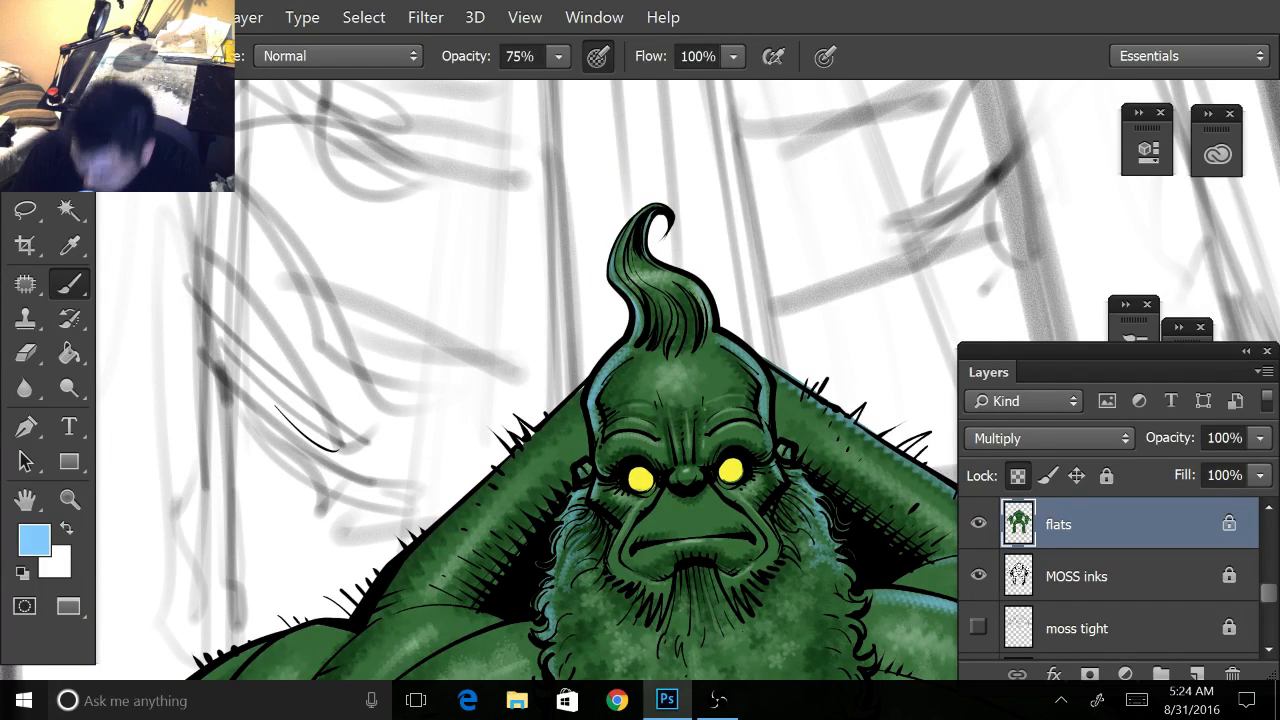
# - Stroke light blue rim light down the outer edge of the sloping neck muscle on the creature's right side
pyautogui.moveTo(685, 474)
pyautogui.mouseDown()
pyautogui.moveTo(710, 445)
pyautogui.moveTo(760, 434)
pyautogui.moveTo(735, 270)
pyautogui.mouseUp()
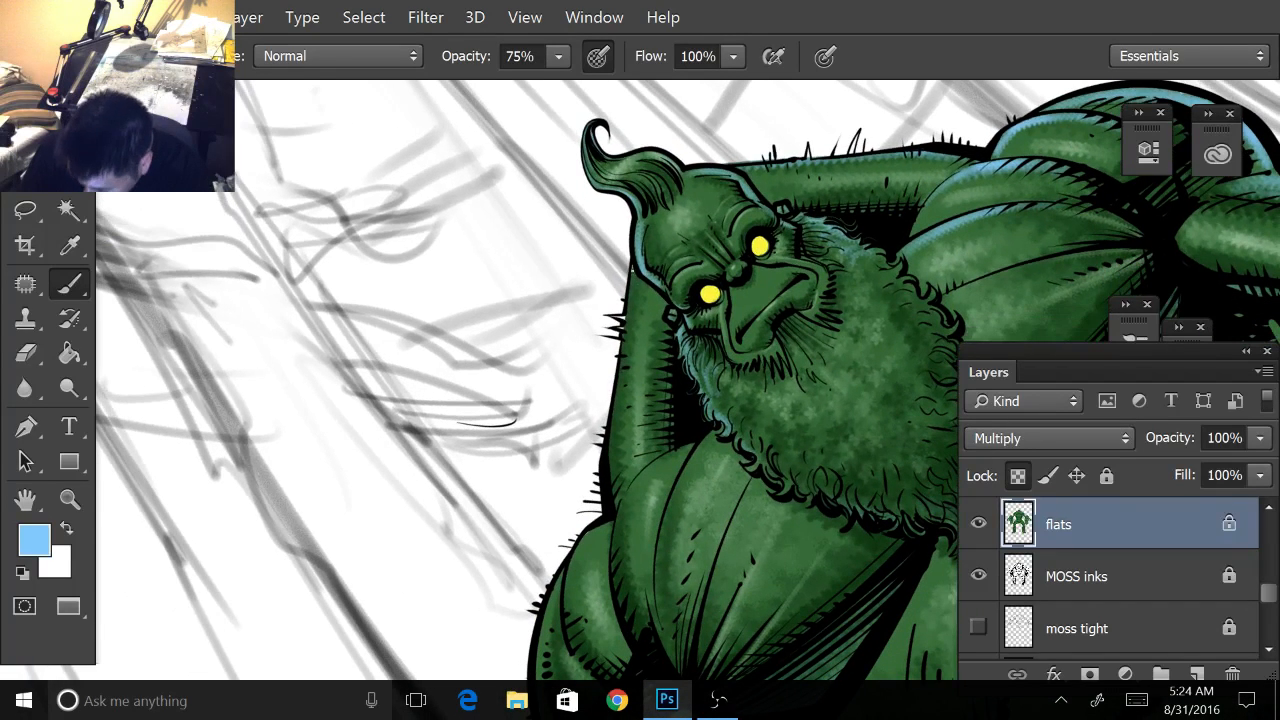
pyautogui.moveTo(632, 270); pyautogui.dragTo(626, 318)
pyautogui.moveTo(632, 272); pyautogui.dragTo(614, 436)
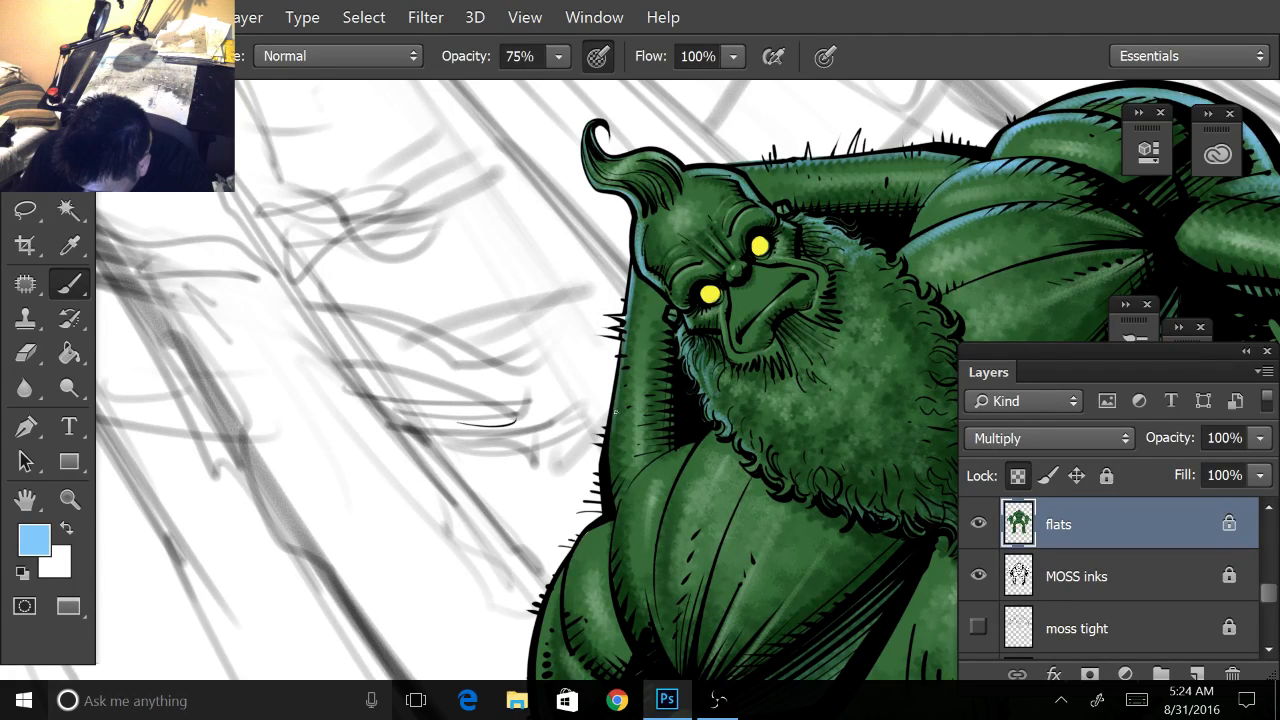
pyautogui.moveTo(616, 364); pyautogui.dragTo(614, 504)
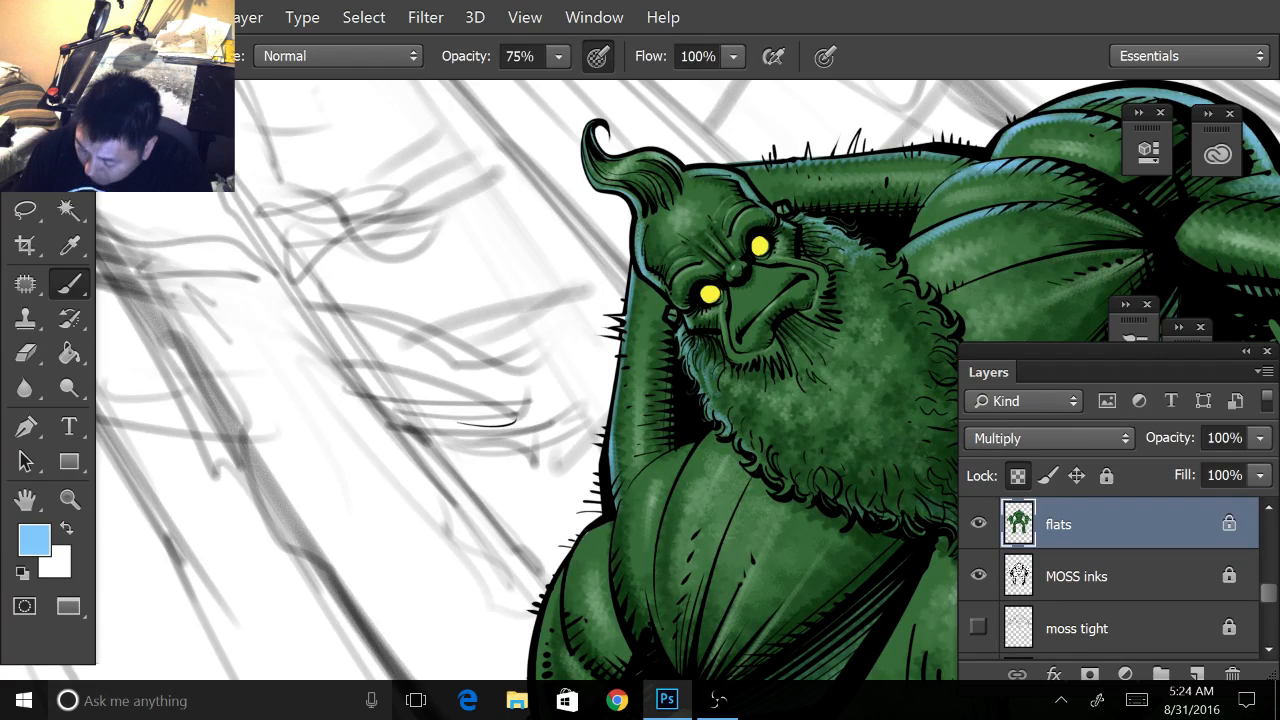
# - Add light blue rim light along the curved outer edge of the inner shoulder muscle on the creature's right side
pyautogui.moveTo(736, 270)
pyautogui.mouseDown()
pyautogui.moveTo(722, 172)
pyautogui.moveTo(637, 204)
pyautogui.mouseUp()
pyautogui.moveTo(618, 465); pyautogui.dragTo(623, 511)
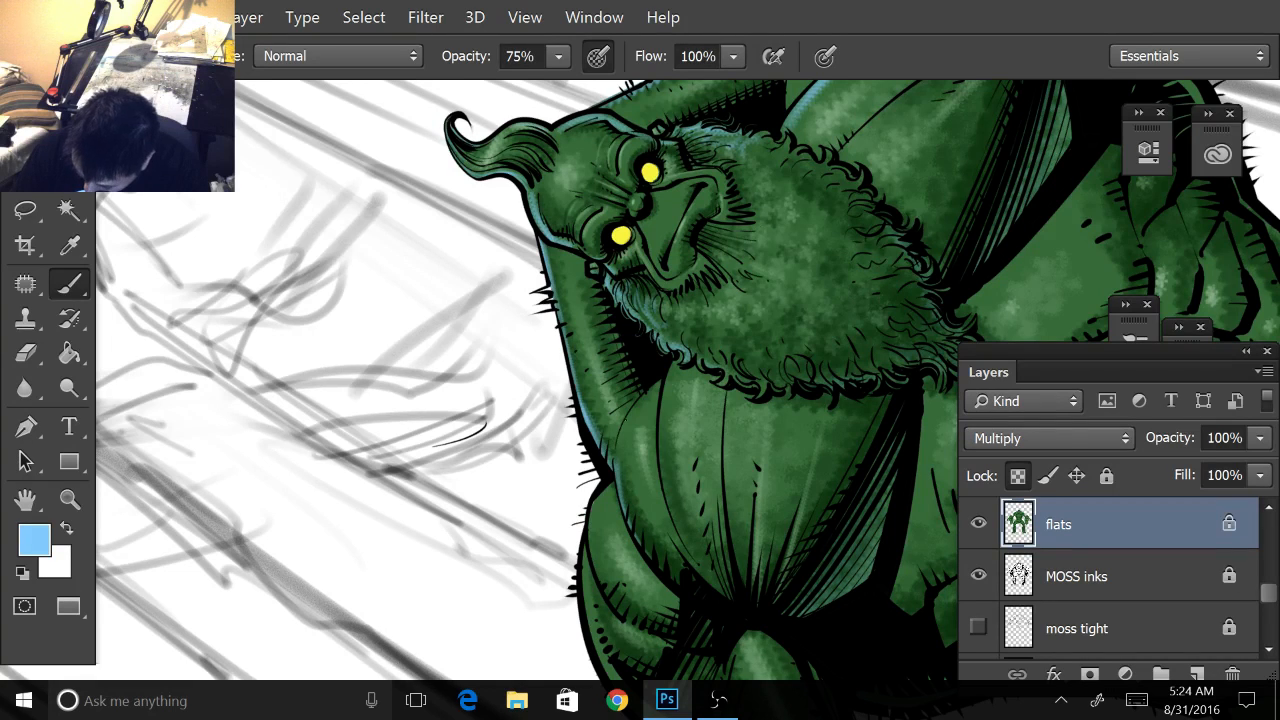
pyautogui.moveTo(620, 434); pyautogui.dragTo(621, 486)
pyautogui.moveTo(618, 425); pyautogui.dragTo(638, 544)
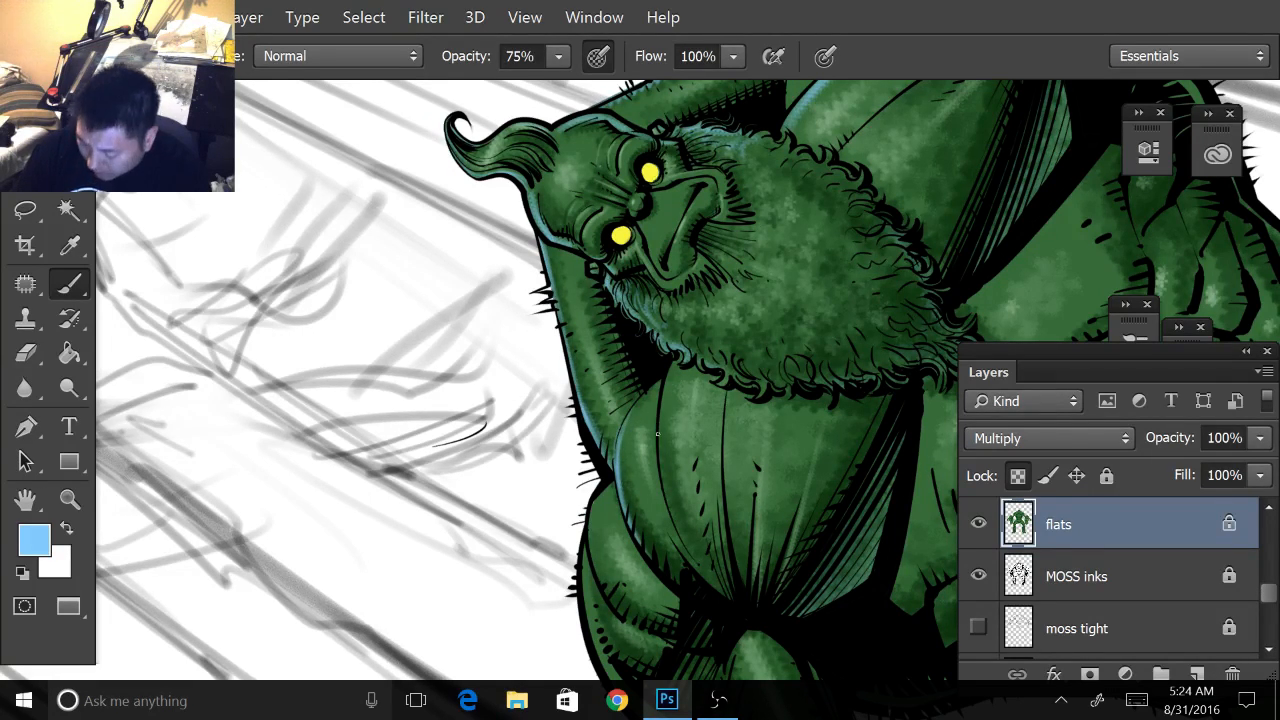
pyautogui.moveTo(642, 398); pyautogui.dragTo(629, 486)
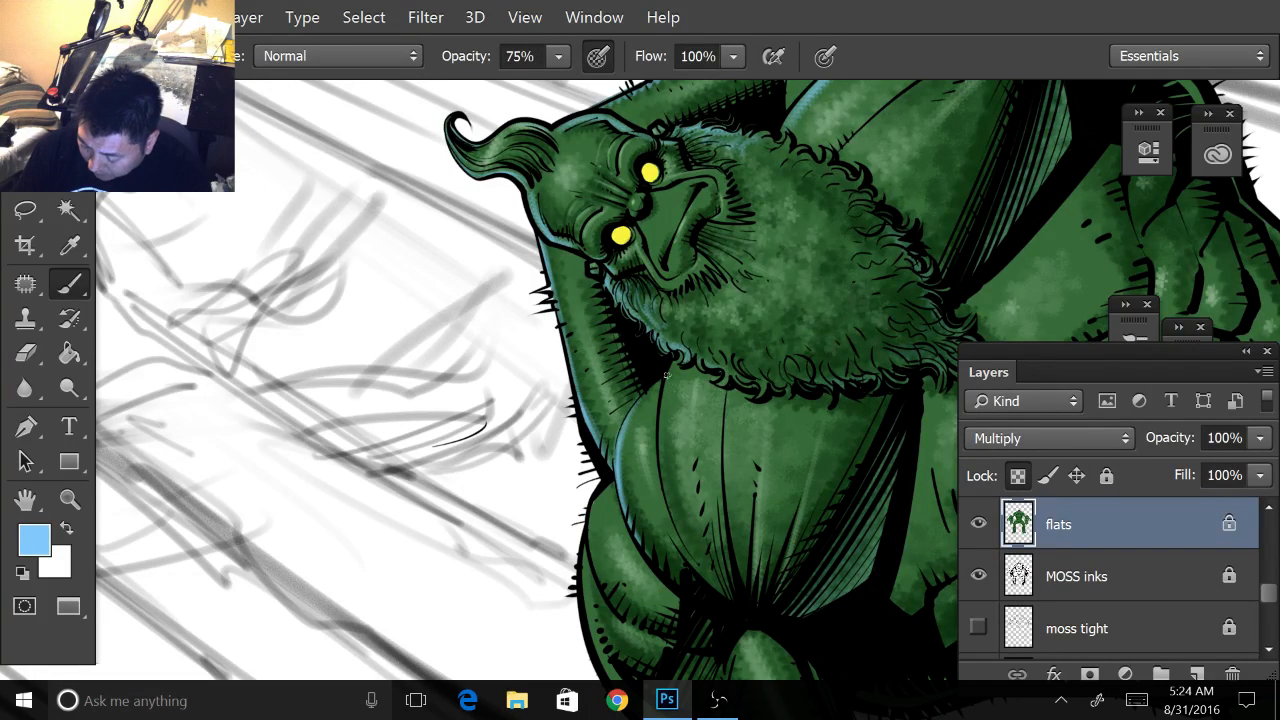
# - Brush light blue rim light down the outer edge of the creature's right chest muscle to its lower point
pyautogui.moveTo(666, 390); pyautogui.dragTo(668, 502)
pyautogui.moveTo(667, 386)
pyautogui.mouseDown()
pyautogui.moveTo(666, 463)
pyautogui.moveTo(676, 526)
pyautogui.mouseUp()
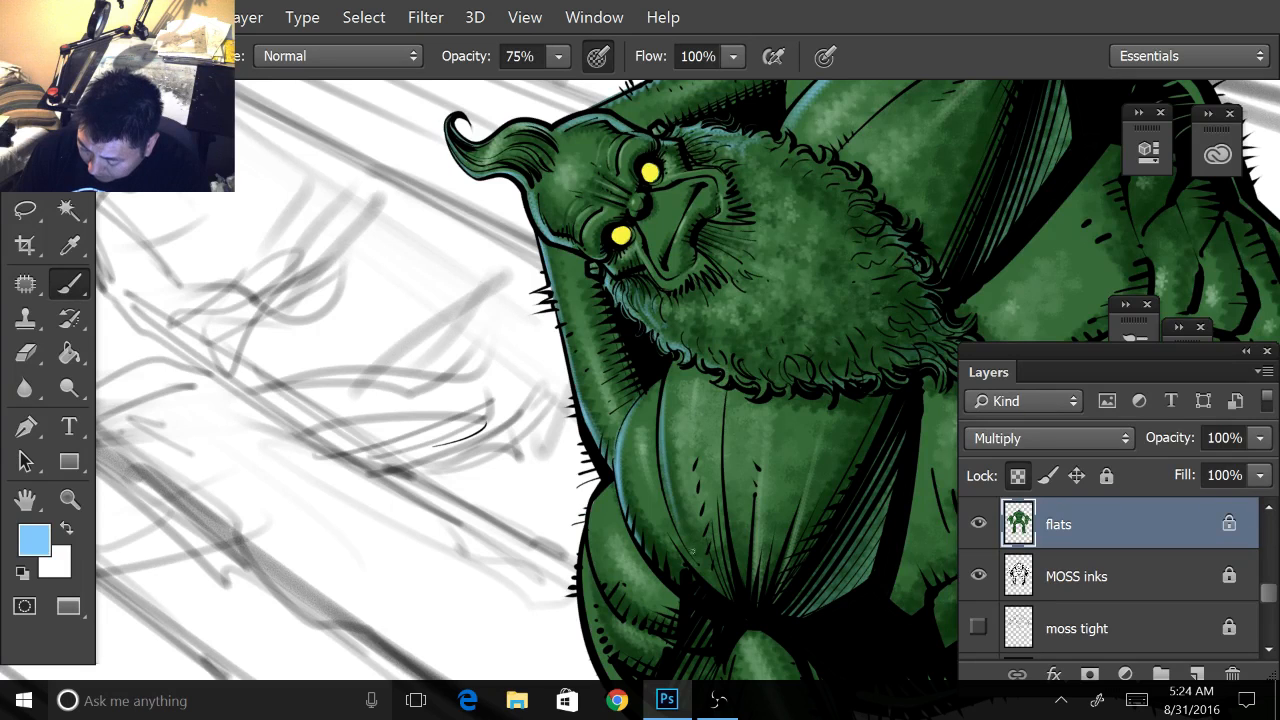
pyautogui.moveTo(662, 460); pyautogui.dragTo(677, 526)
pyautogui.moveTo(667, 483); pyautogui.dragTo(700, 562)
pyautogui.moveTo(671, 507); pyautogui.dragTo(721, 593)
pyautogui.moveTo(688, 546); pyautogui.dragTo(722, 594)
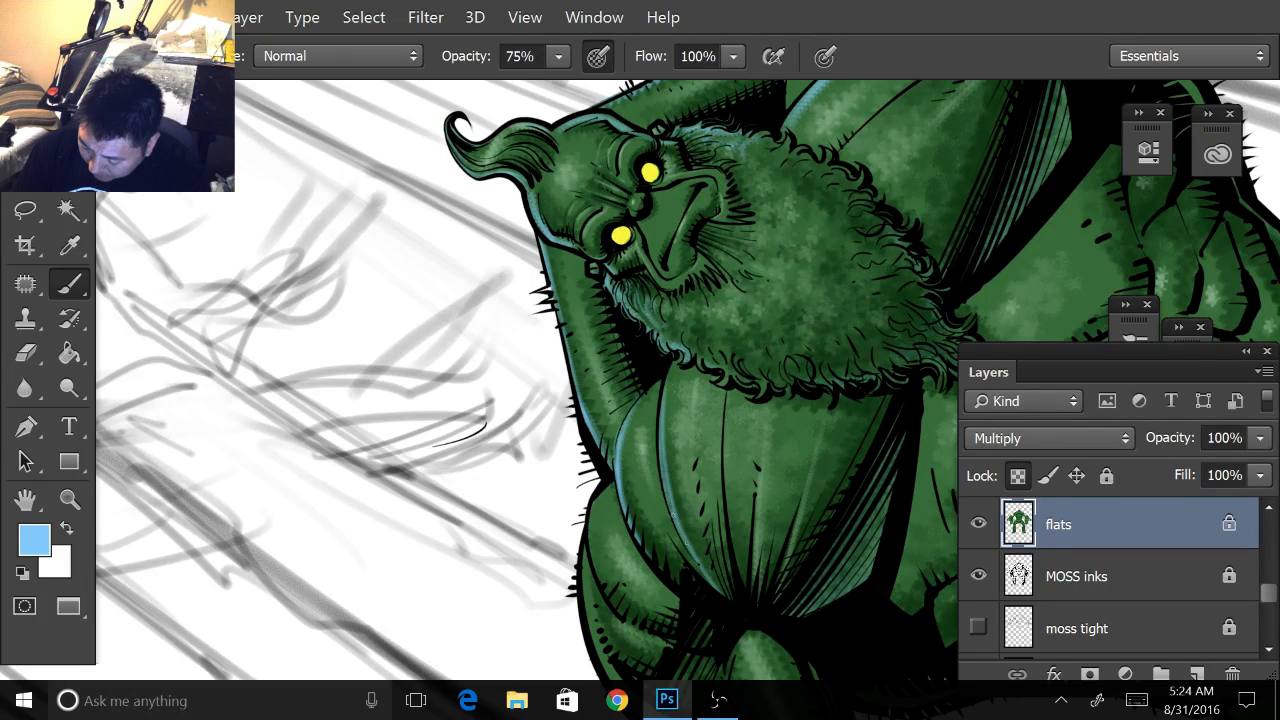
pyautogui.moveTo(664, 464); pyautogui.dragTo(682, 532)
pyautogui.moveTo(661, 436); pyautogui.dragTo(667, 483)
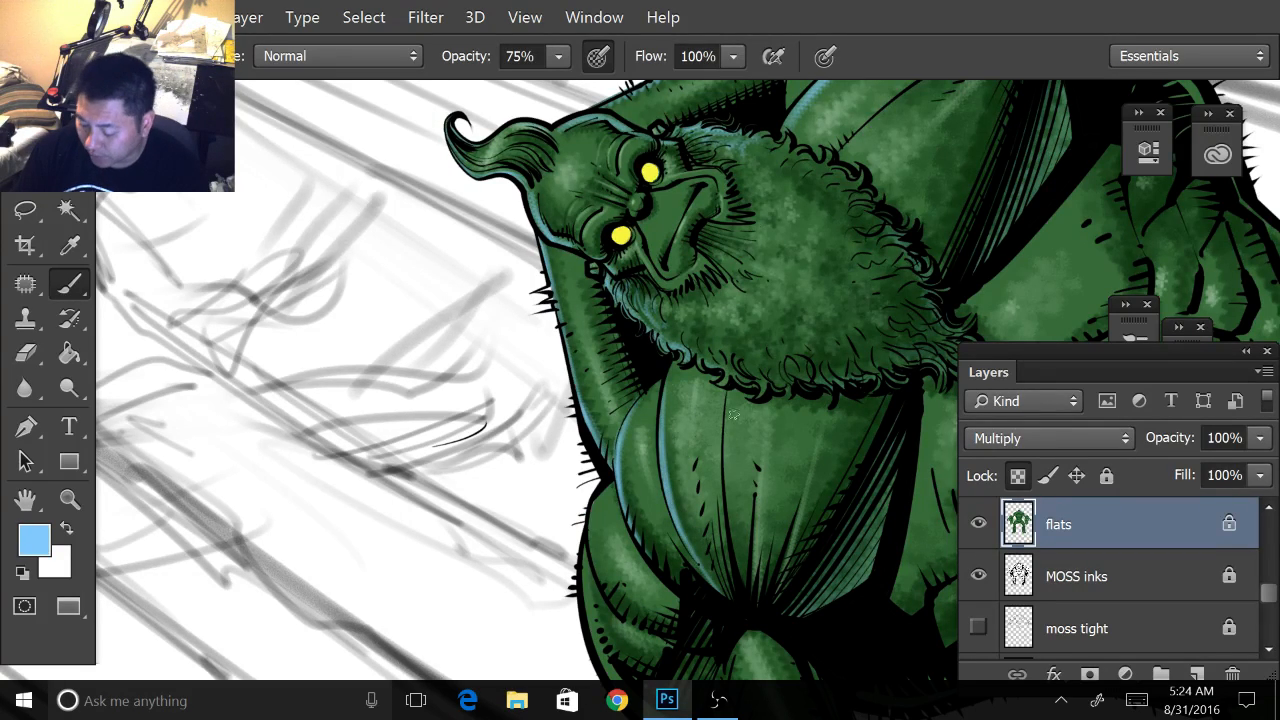
# - Paint light blue rim light around the outer contour of the creature's right shoulder
pyautogui.scroll(-1, 734, 415)
pyautogui.press('r')
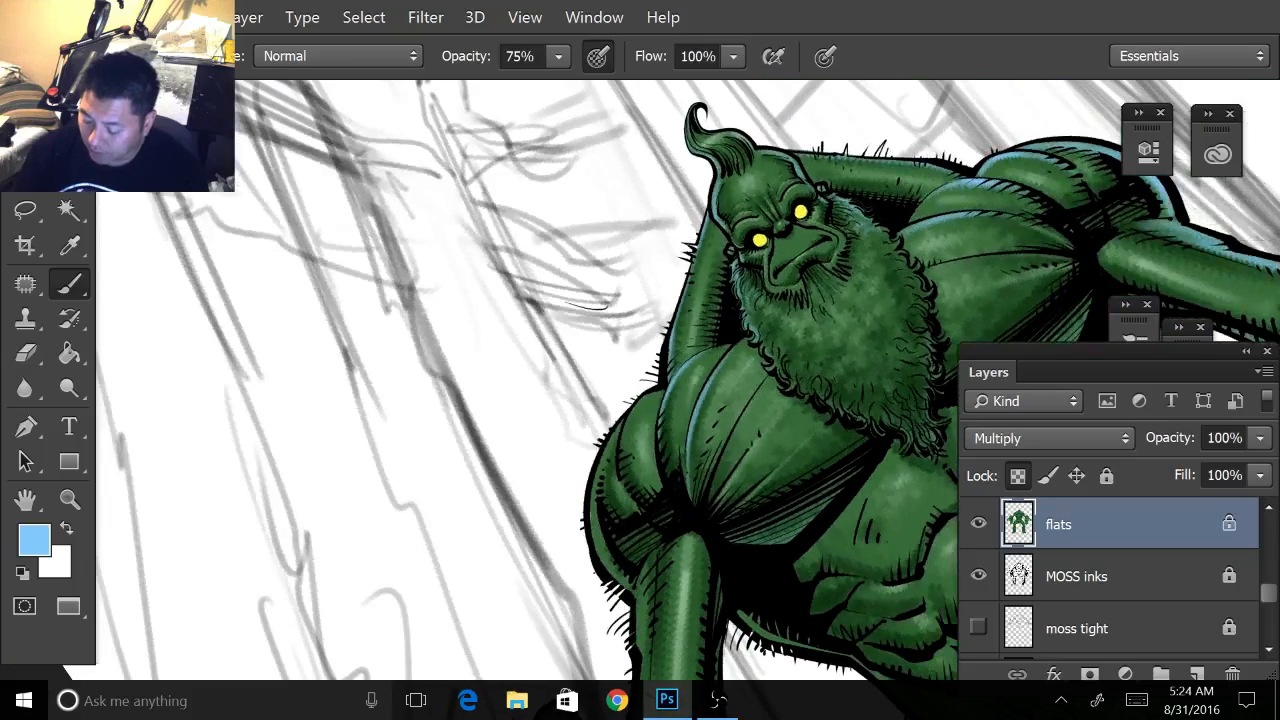
pyautogui.moveTo(740, 410); pyautogui.dragTo(599, 416)
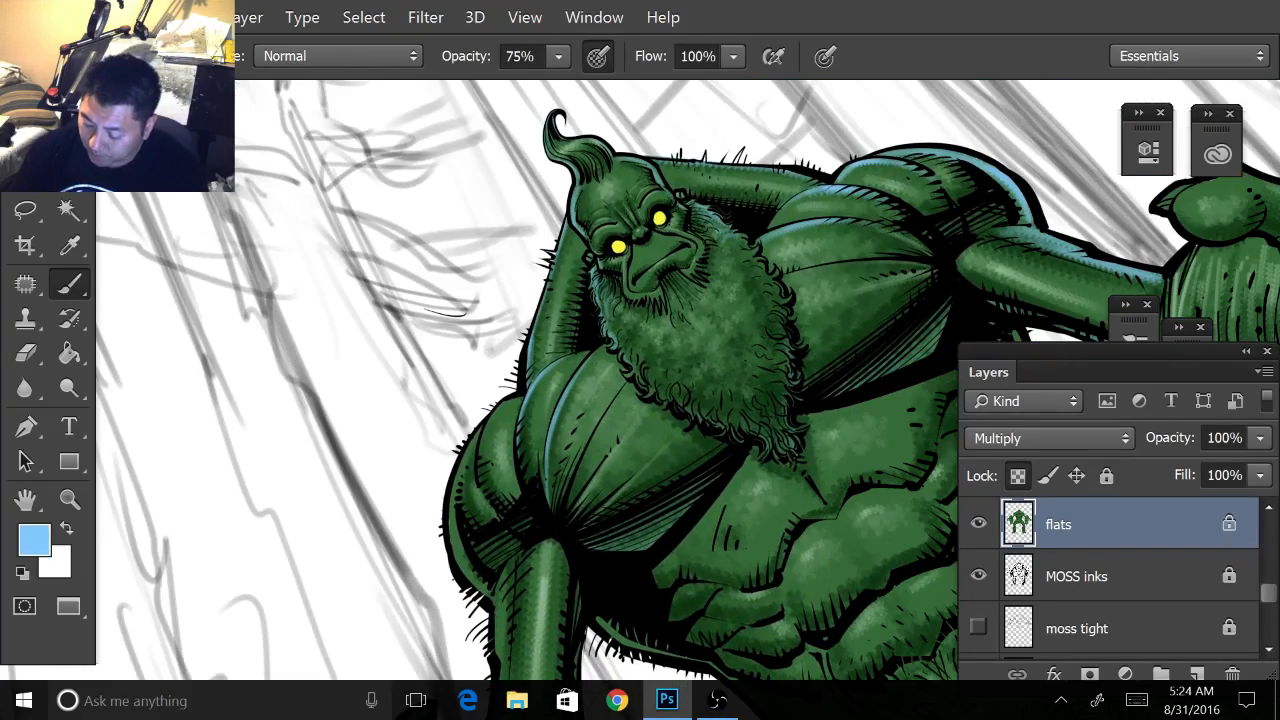
pyautogui.press('r')
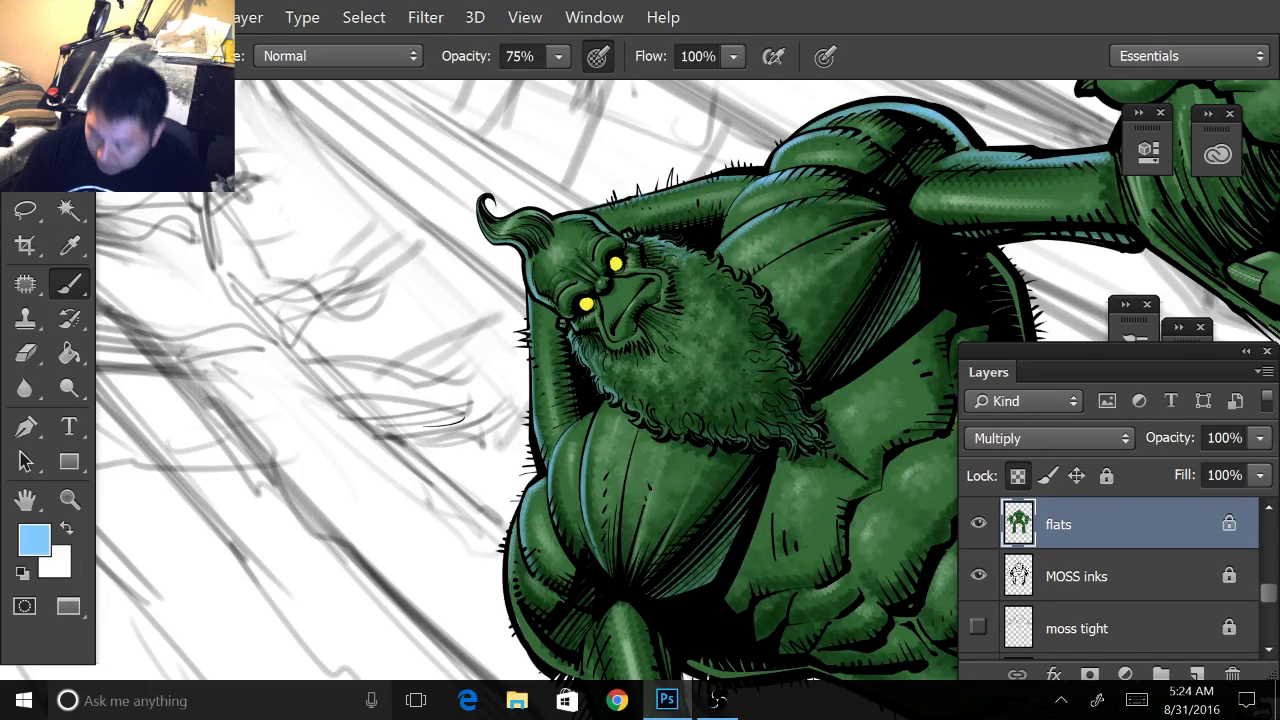
pyautogui.moveTo(582, 460); pyautogui.dragTo(618, 262)
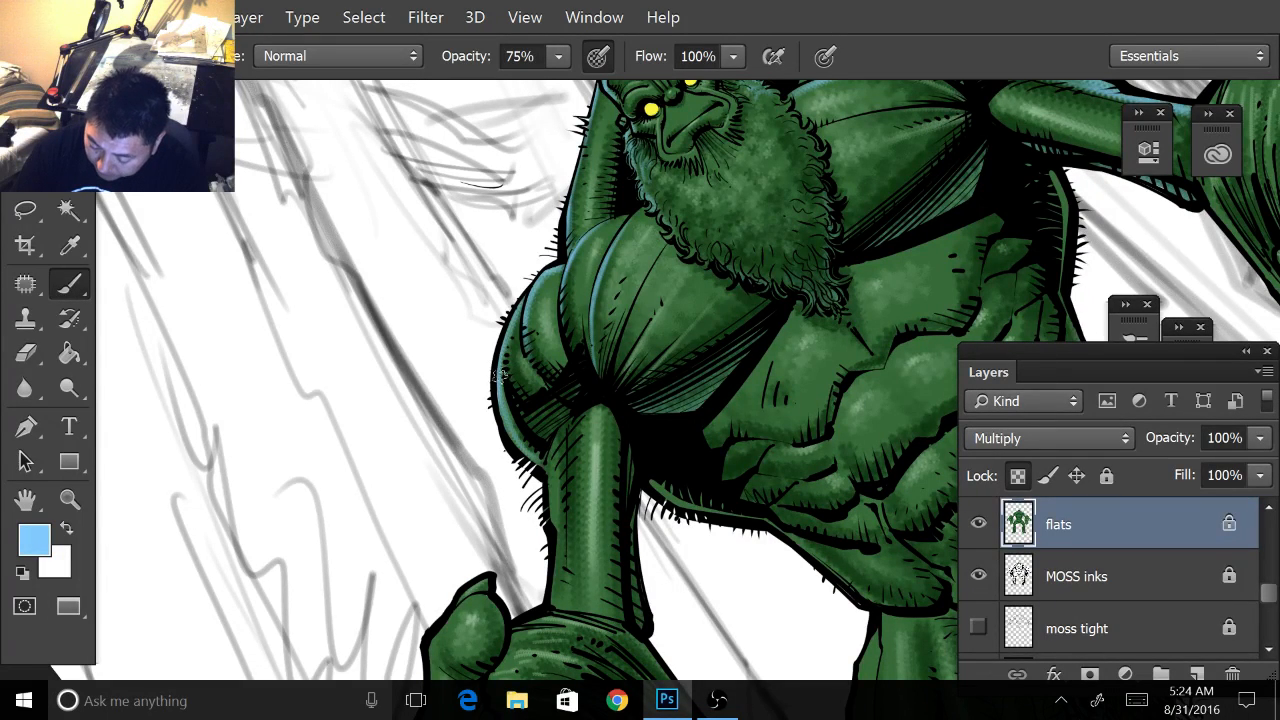
pyautogui.moveTo(498, 380)
pyautogui.mouseDown()
pyautogui.moveTo(540, 466)
pyautogui.moveTo(512, 320)
pyautogui.mouseUp()
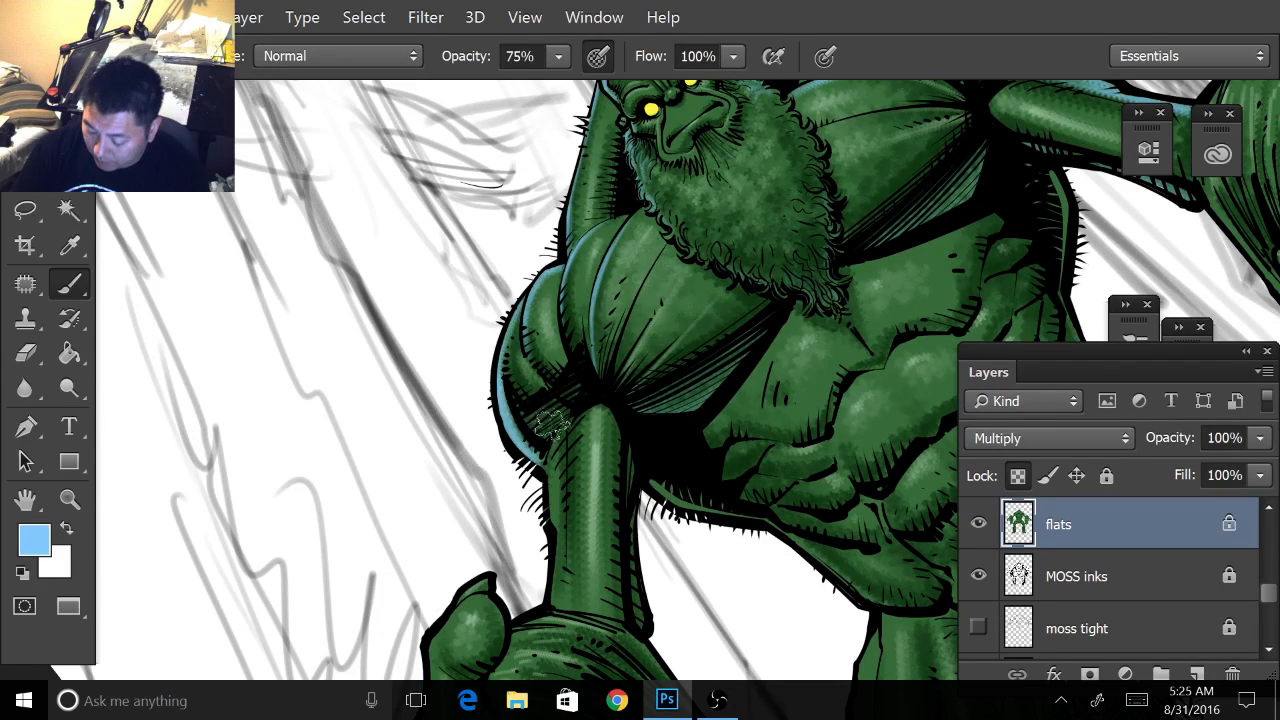
# - Stroke light blue rim light down the outer edge of the creature's right arm toward the wrist
pyautogui.moveTo(600, 390); pyautogui.dragTo(393, 546)
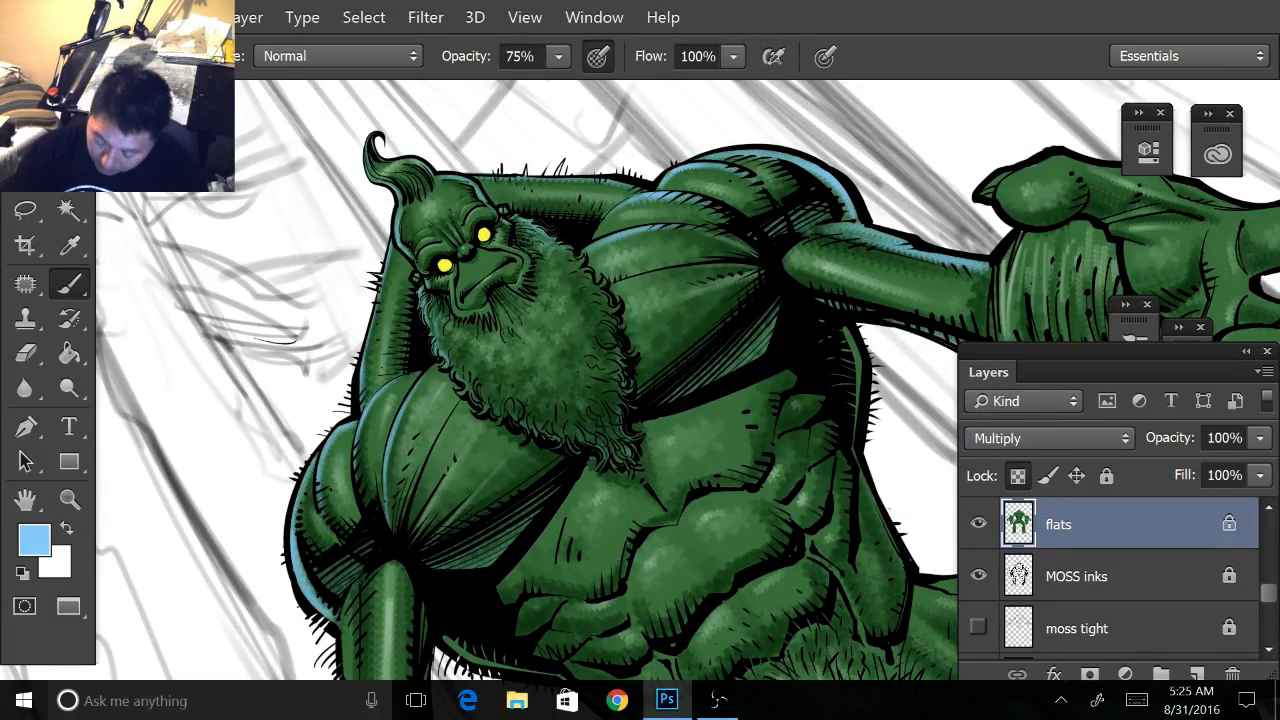
pyautogui.scroll(-3, 852, 160)
pyautogui.moveTo(640, 440); pyautogui.dragTo(662, 255)
pyautogui.scroll(2, 660, 320)
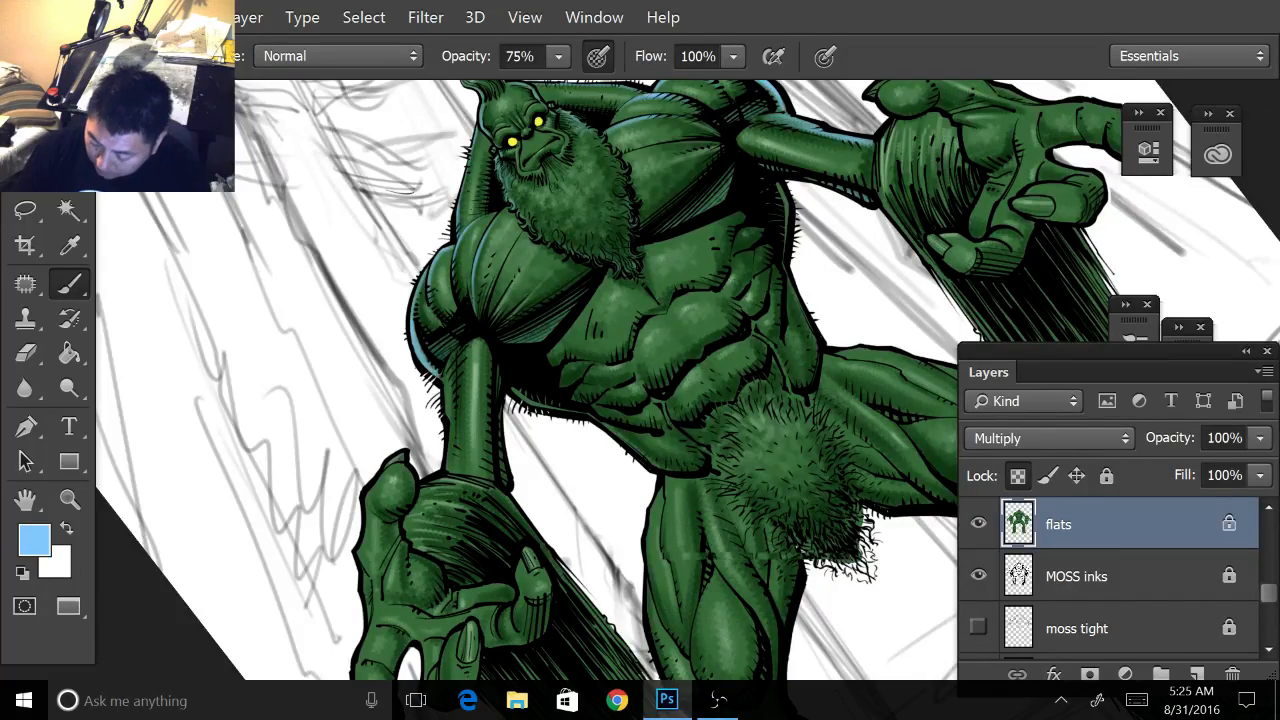
pyautogui.scroll(1, 614, 380)
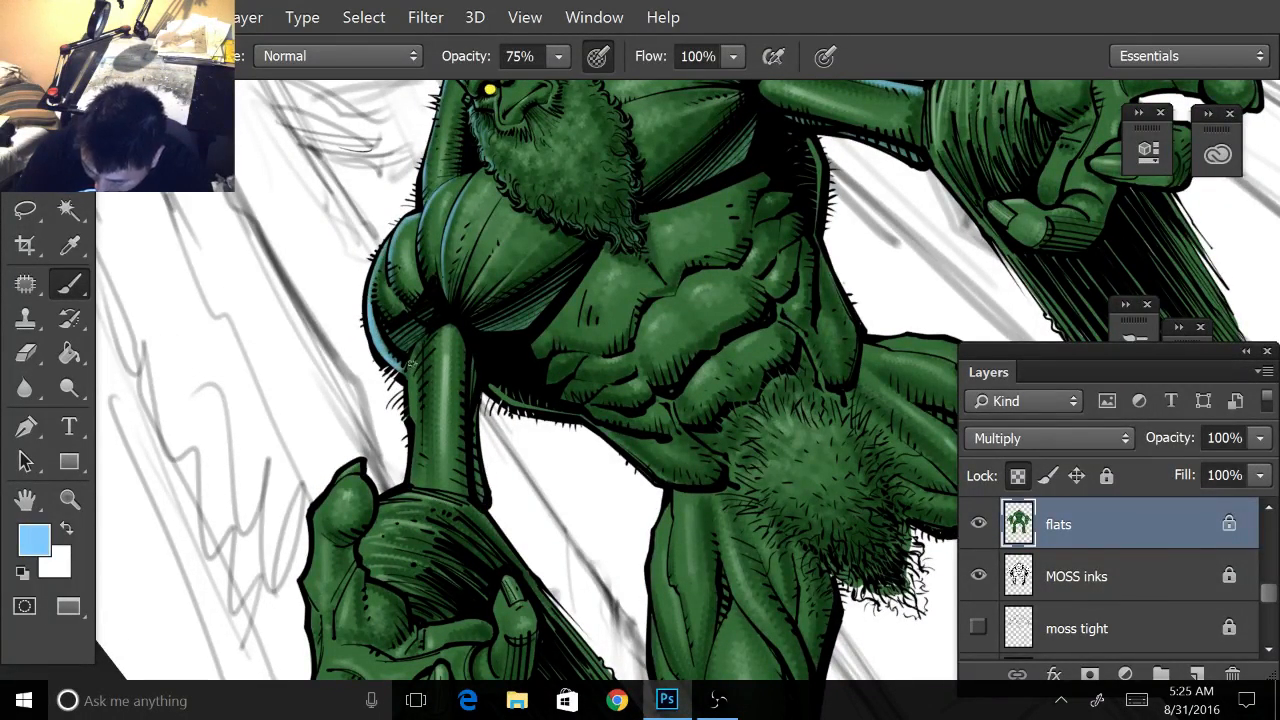
pyautogui.moveTo(411, 367); pyautogui.dragTo(411, 415)
pyautogui.moveTo(420, 346); pyautogui.dragTo(410, 482)
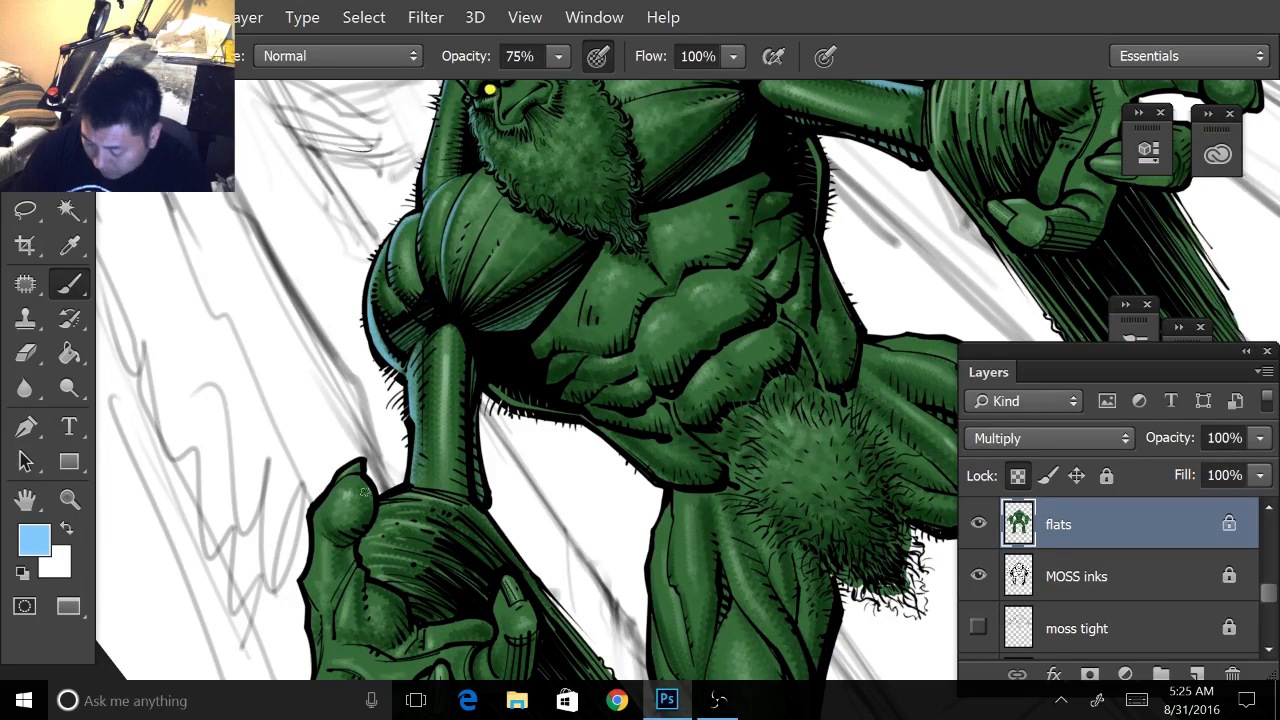
pyautogui.moveTo(308, 571)
pyautogui.mouseDown()
pyautogui.moveTo(306, 583)
pyautogui.moveTo(309, 523)
pyautogui.mouseUp()
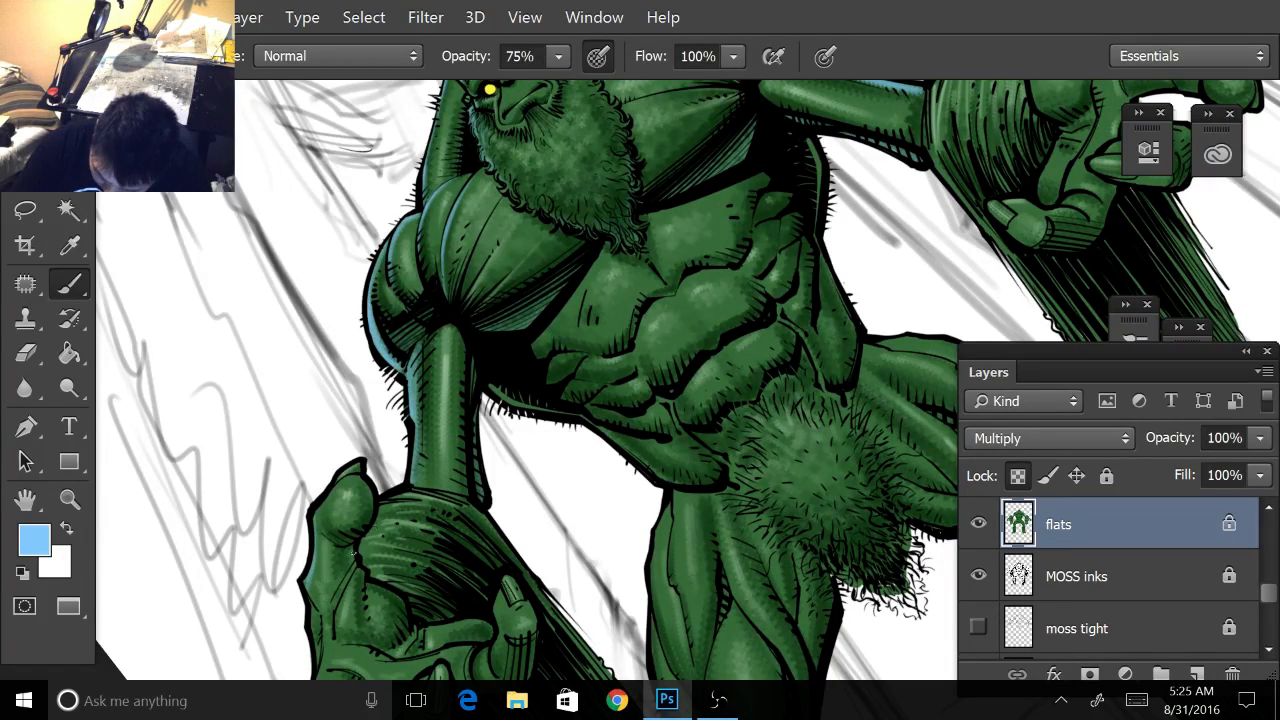
# - Set the brush opacity to 100% and streak light blue highlights over the top of the moss hanging from the right wrist
pyautogui.moveTo(310, 560)
pyautogui.mouseDown()
pyautogui.moveTo(392, 550)
pyautogui.moveTo(440, 372)
pyautogui.mouseUp()
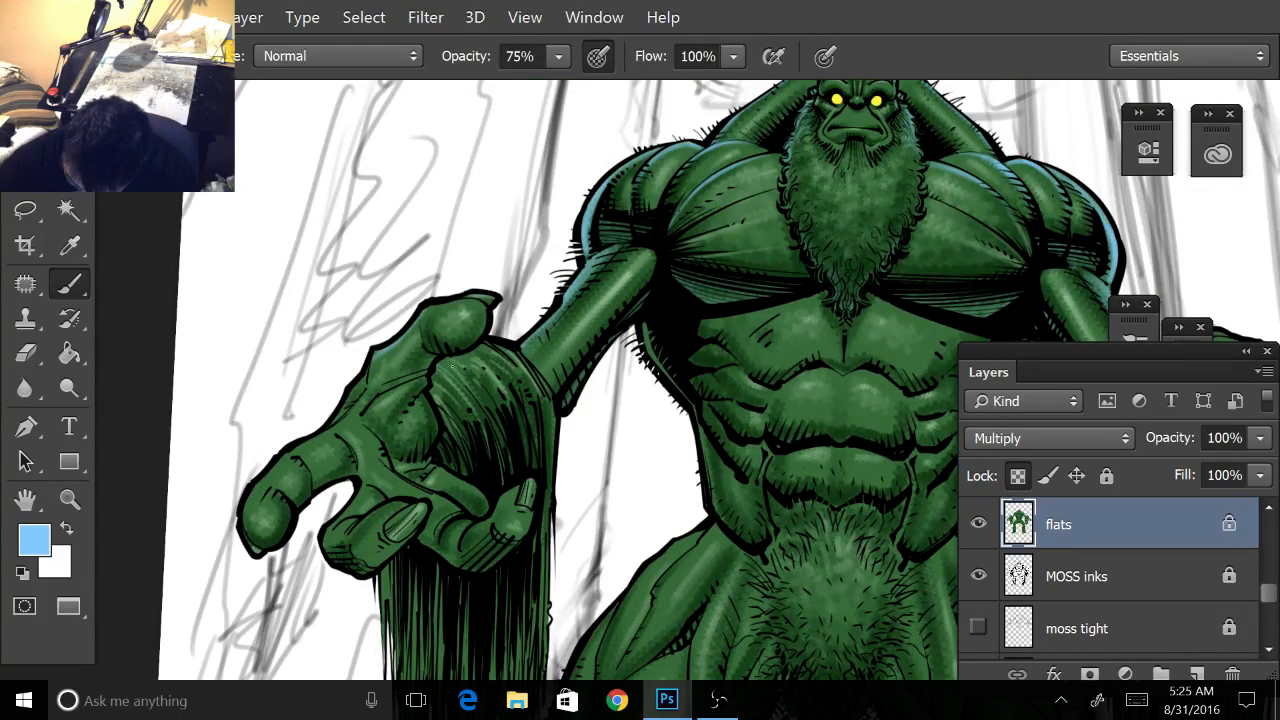
pyautogui.moveTo(558, 56); pyautogui.dragTo(626, 85)
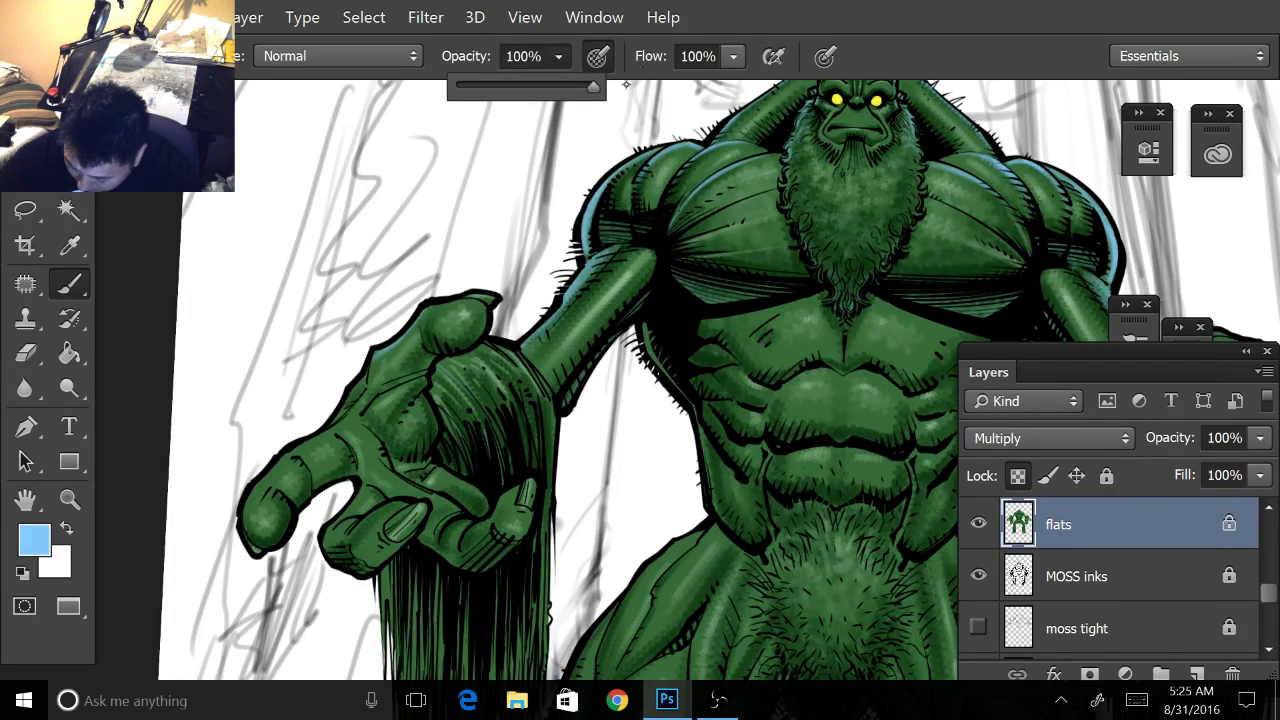
pyautogui.click(452, 369)
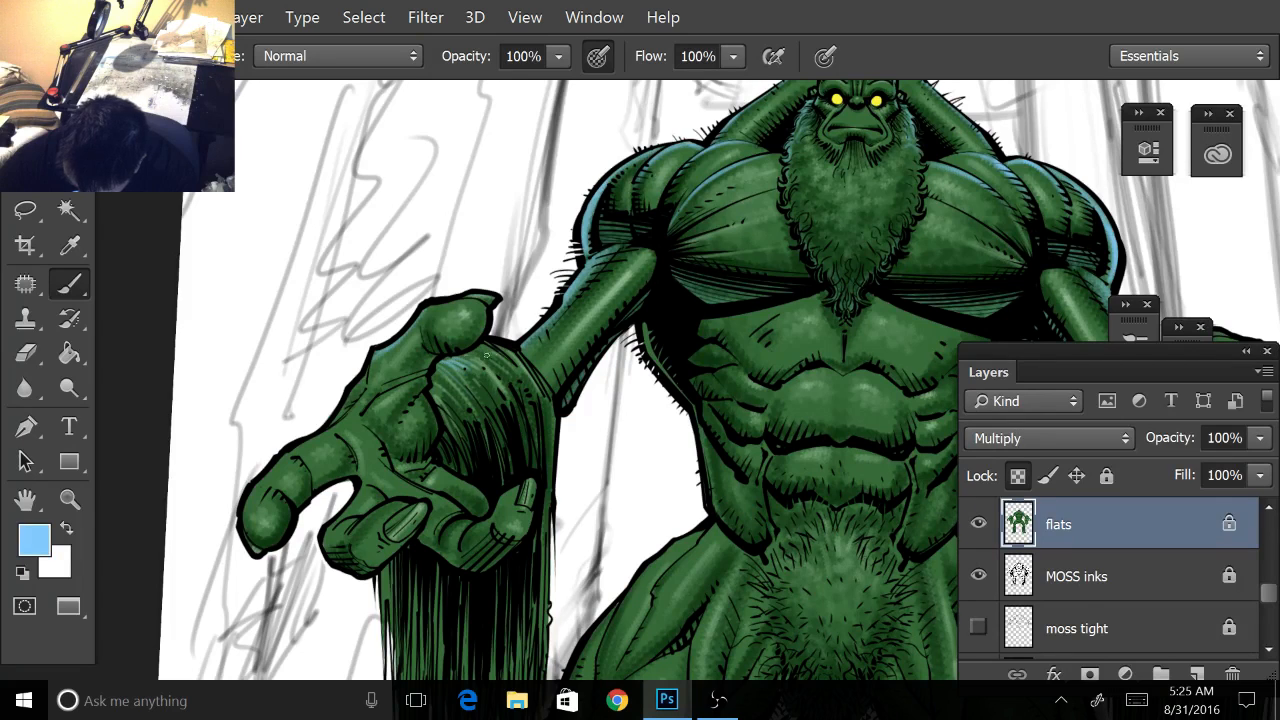
pyautogui.moveTo(474, 353)
pyautogui.mouseDown()
pyautogui.moveTo(522, 372)
pyautogui.moveTo(487, 346)
pyautogui.moveTo(504, 357)
pyautogui.moveTo(456, 387)
pyautogui.moveTo(435, 373)
pyautogui.moveTo(470, 405)
pyautogui.mouseUp()
pyautogui.moveTo(436, 366)
pyautogui.mouseDown()
pyautogui.moveTo(466, 384)
pyautogui.moveTo(446, 395)
pyautogui.mouseUp()
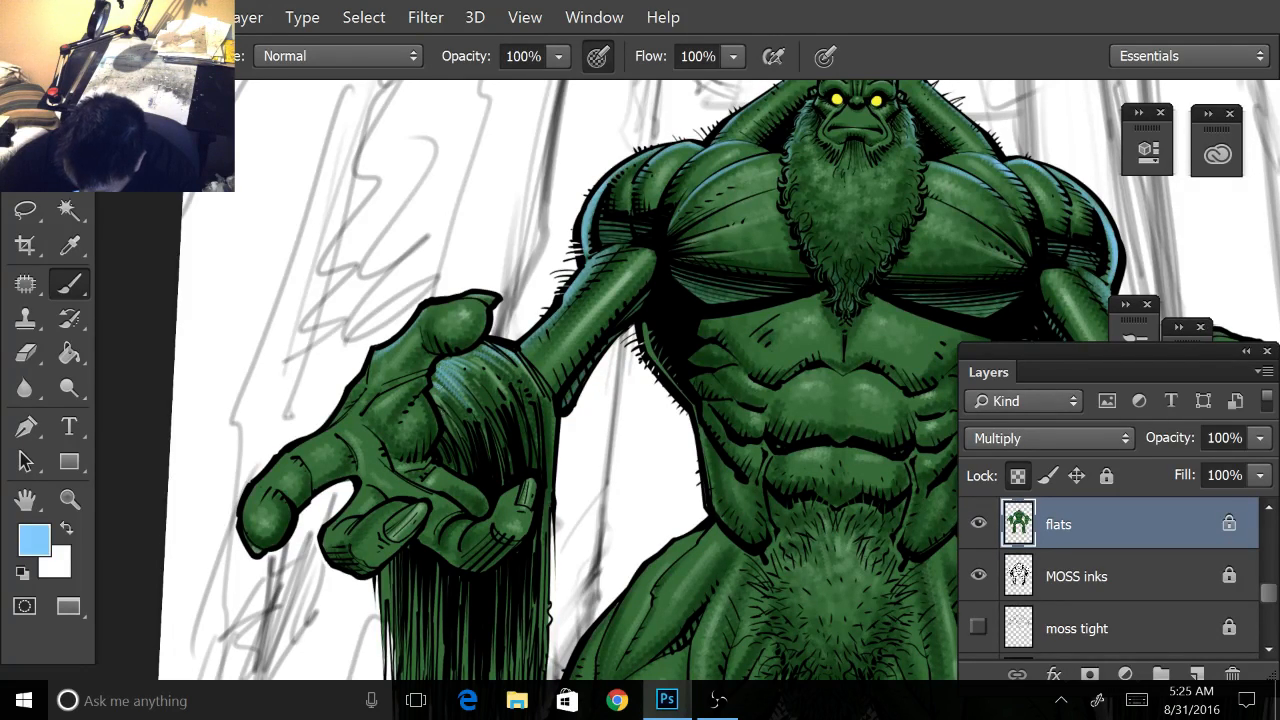
# - Streak light blue highlights over the top of the moss hanging from the creature's left wrist
pyautogui.moveTo(700, 380); pyautogui.dragTo(372, 347)
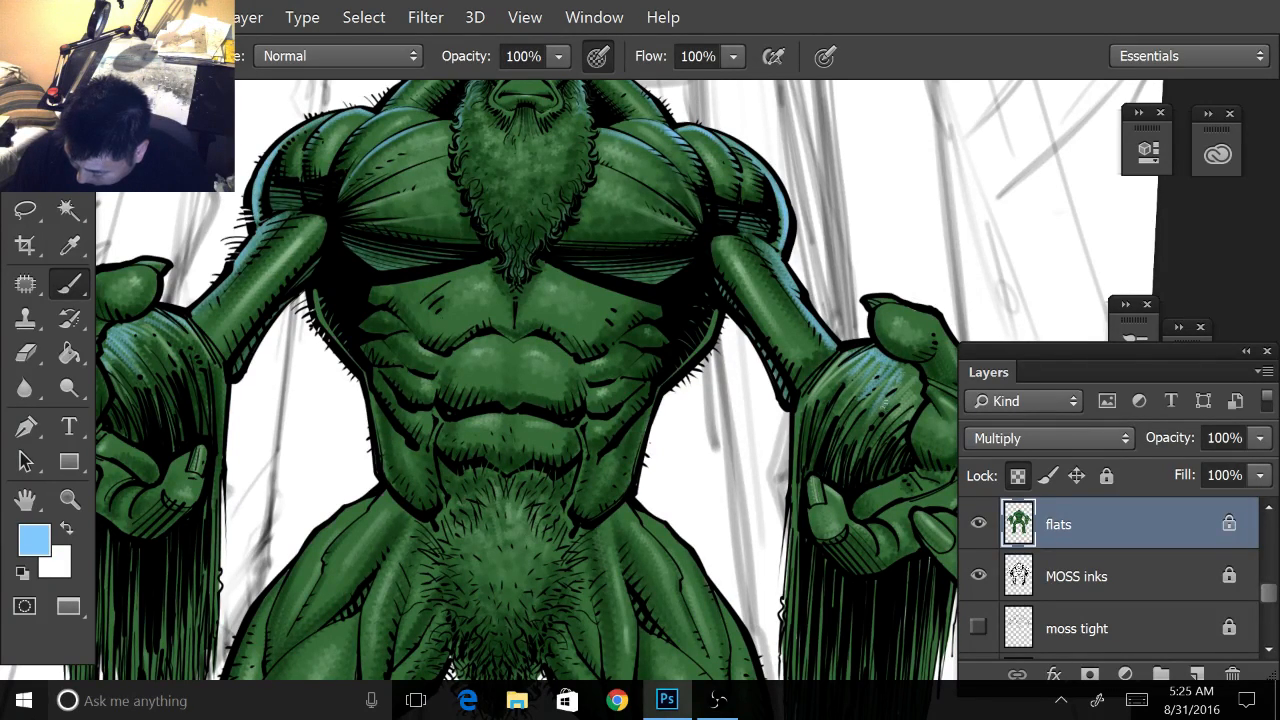
pyautogui.moveTo(922, 384); pyautogui.dragTo(888, 438)
pyautogui.moveTo(878, 395); pyautogui.dragTo(854, 433)
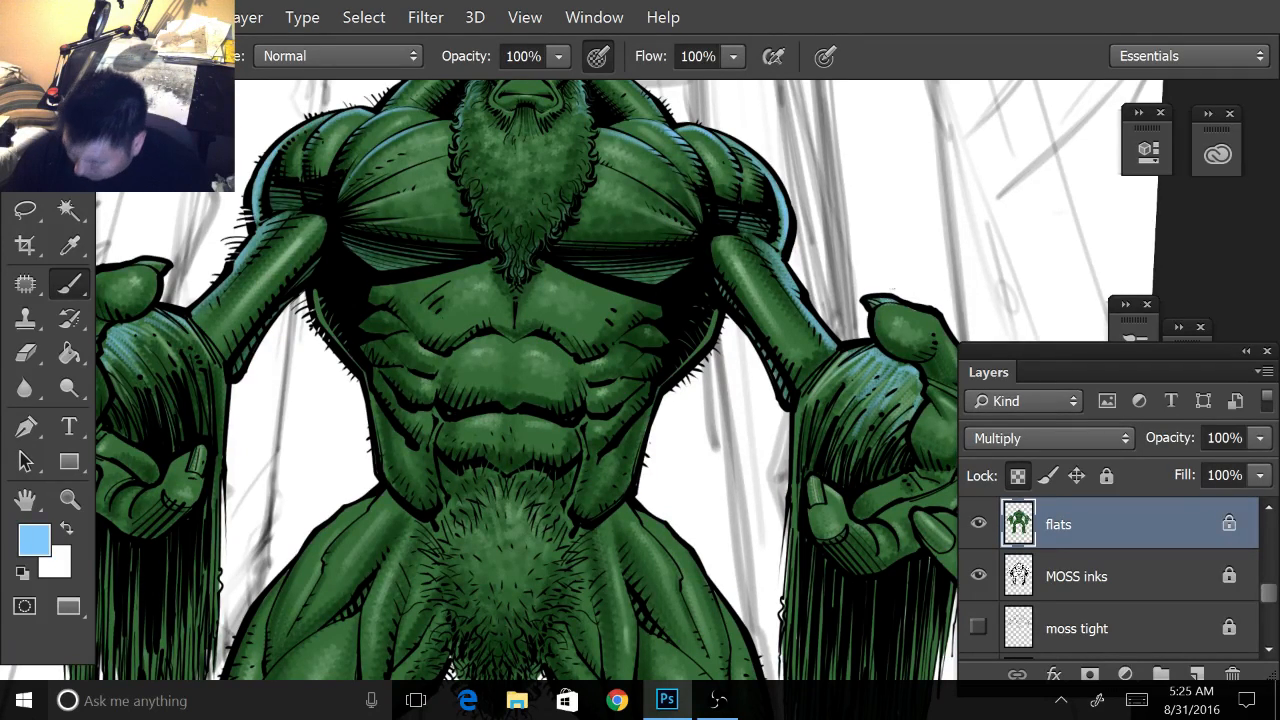
# - Paint light blue rim light down both outer sides of the torso from the ribs to the waist
pyautogui.moveTo(906, 312); pyautogui.dragTo(892, 286)
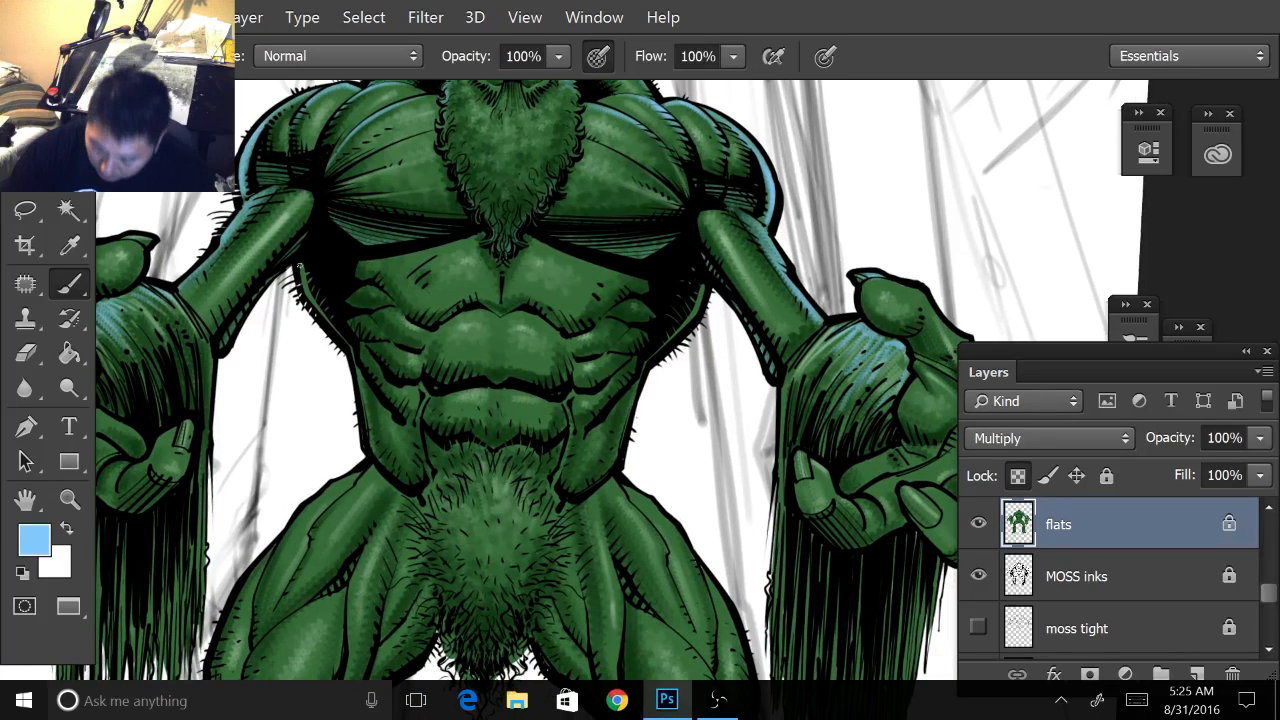
pyautogui.moveTo(299, 266)
pyautogui.mouseDown()
pyautogui.moveTo(307, 297)
pyautogui.moveTo(302, 265)
pyautogui.moveTo(345, 341)
pyautogui.mouseUp()
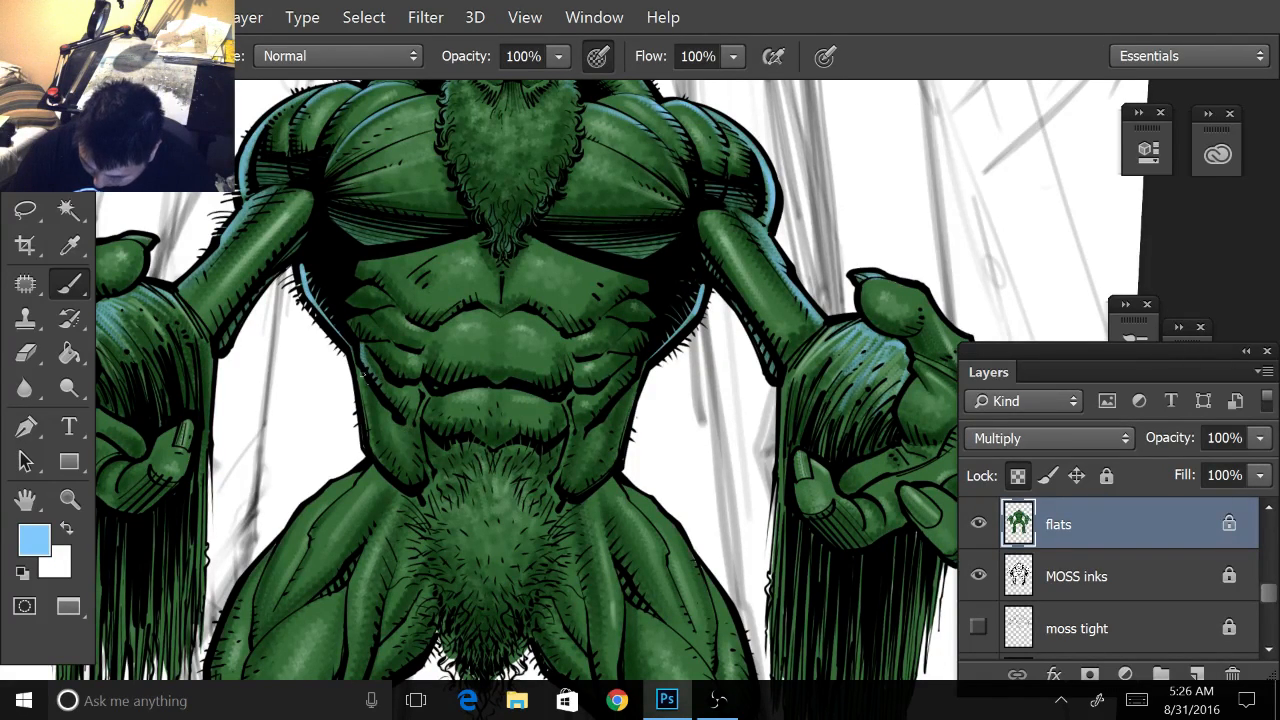
pyautogui.moveTo(358, 360); pyautogui.dragTo(379, 469)
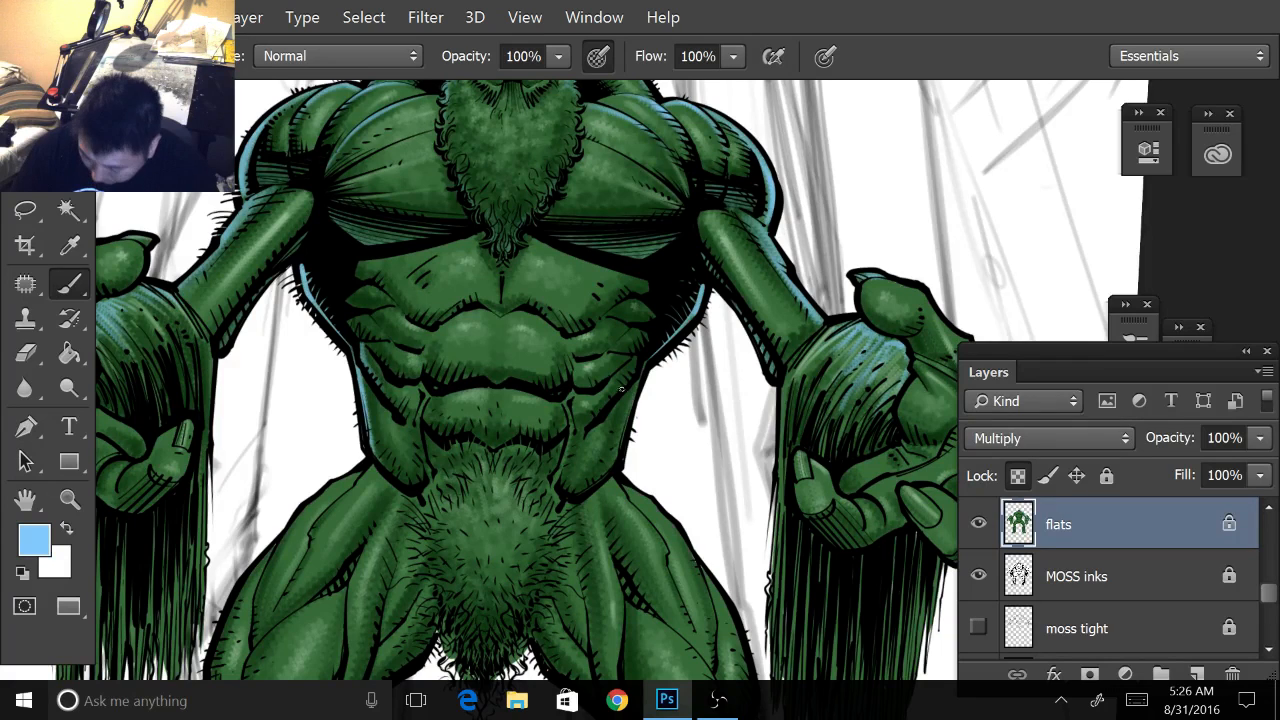
pyautogui.moveTo(635, 388); pyautogui.dragTo(615, 465)
pyautogui.moveTo(634, 388); pyautogui.dragTo(611, 469)
pyautogui.moveTo(618, 388); pyautogui.dragTo(642, 350)
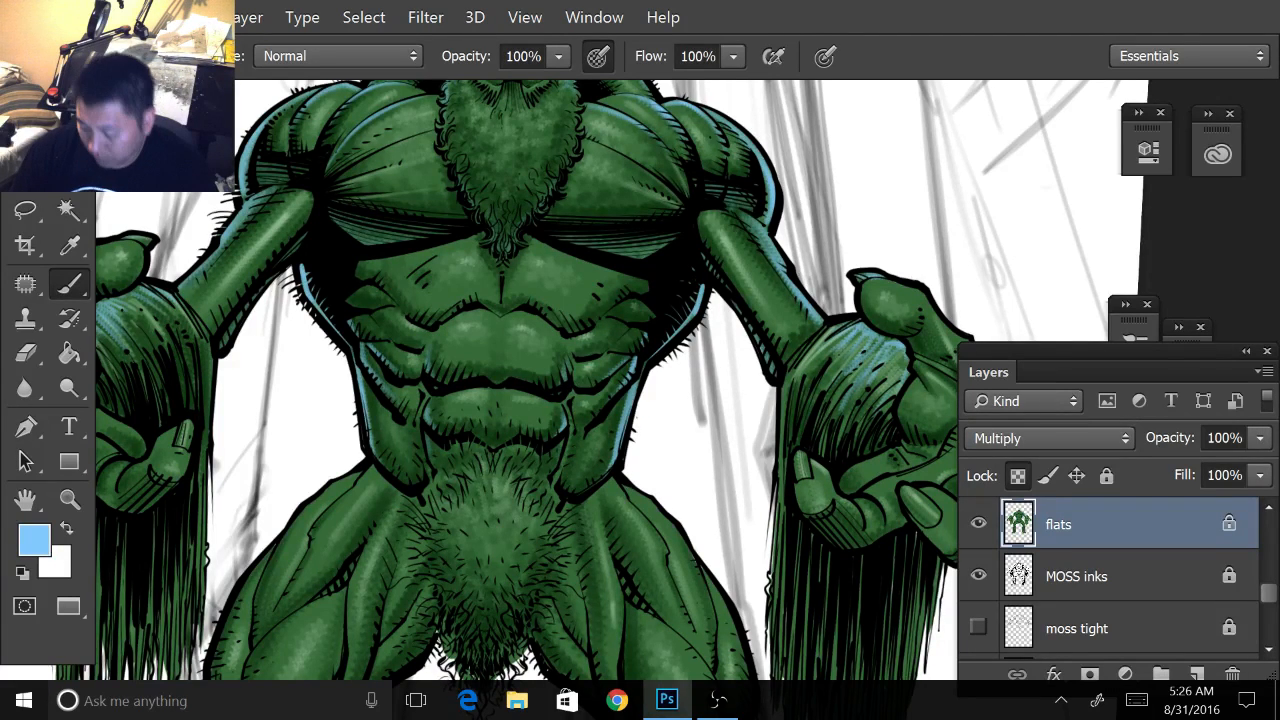
# - Paint light blue rim light on the shaded undersides of the fingertips of the creature's right hand
pyautogui.scroll(-3, 757, 408)
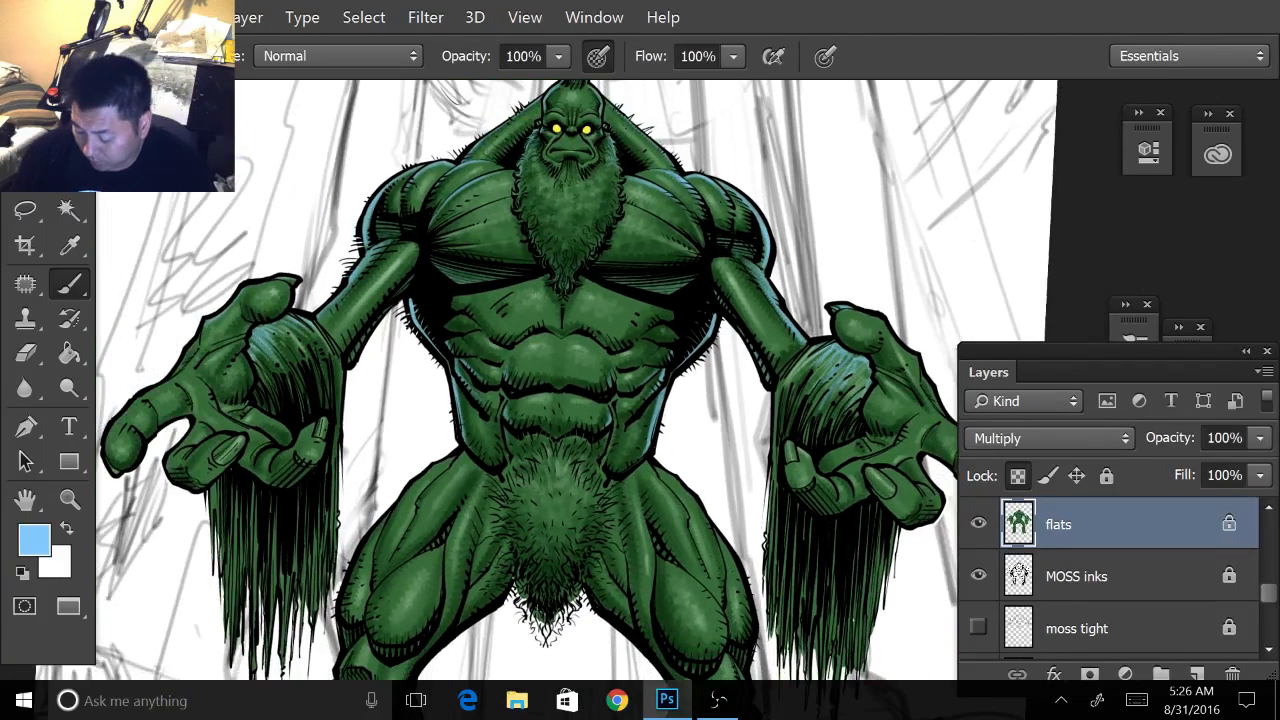
pyautogui.moveTo(620, 400); pyautogui.dragTo(766, 371)
pyautogui.moveTo(780, 450); pyautogui.dragTo(798, 384)
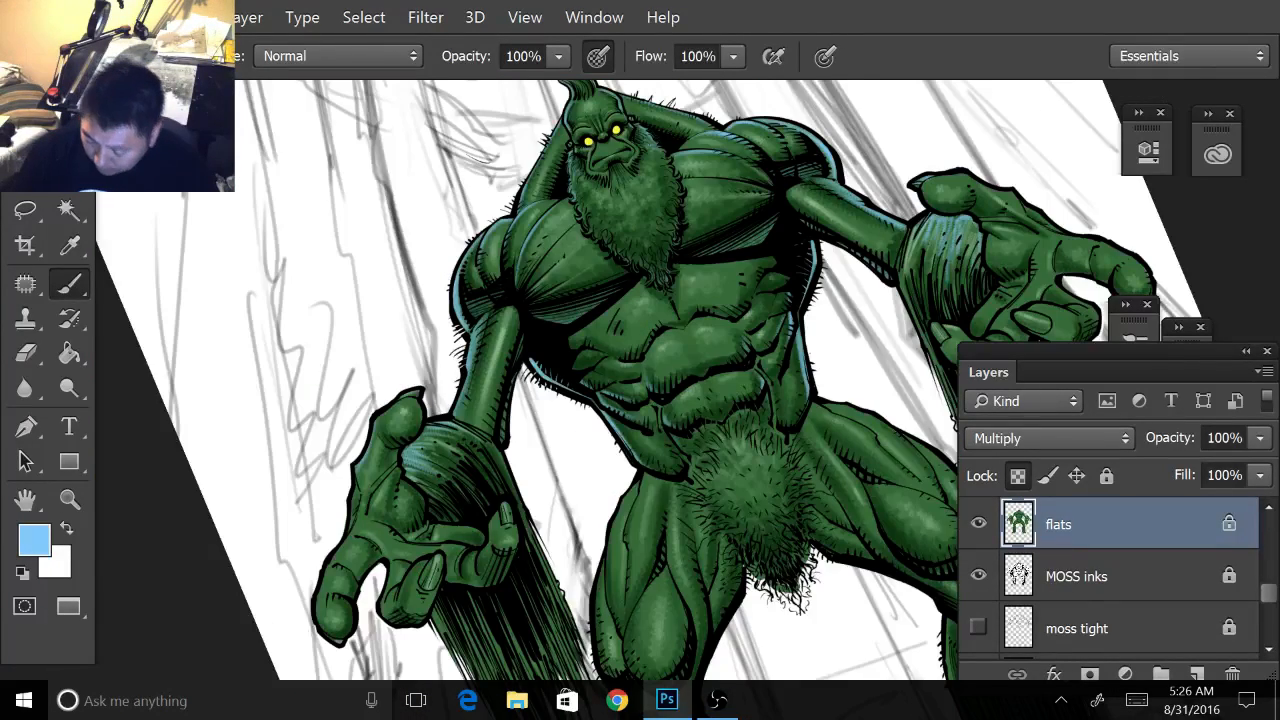
pyautogui.moveTo(700, 470); pyautogui.dragTo(717, 348)
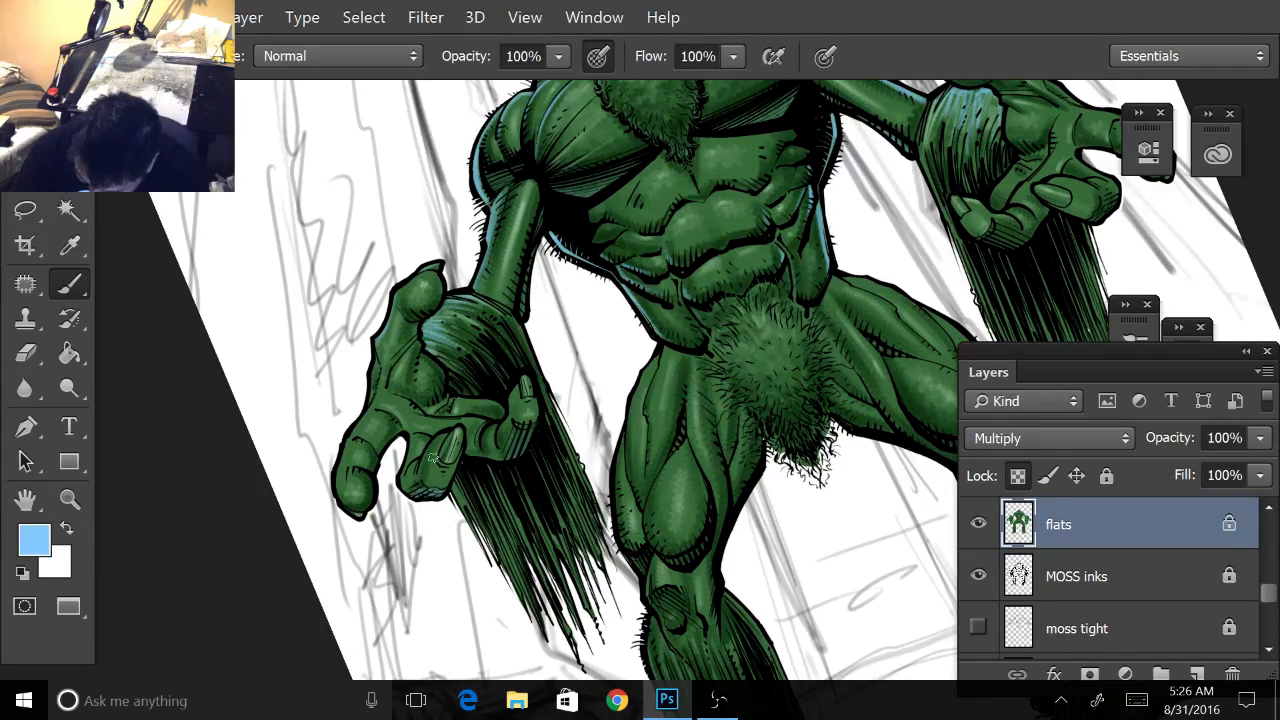
pyautogui.moveTo(600, 380); pyautogui.dragTo(377, 458)
pyautogui.moveTo(760, 290); pyautogui.dragTo(686, 371)
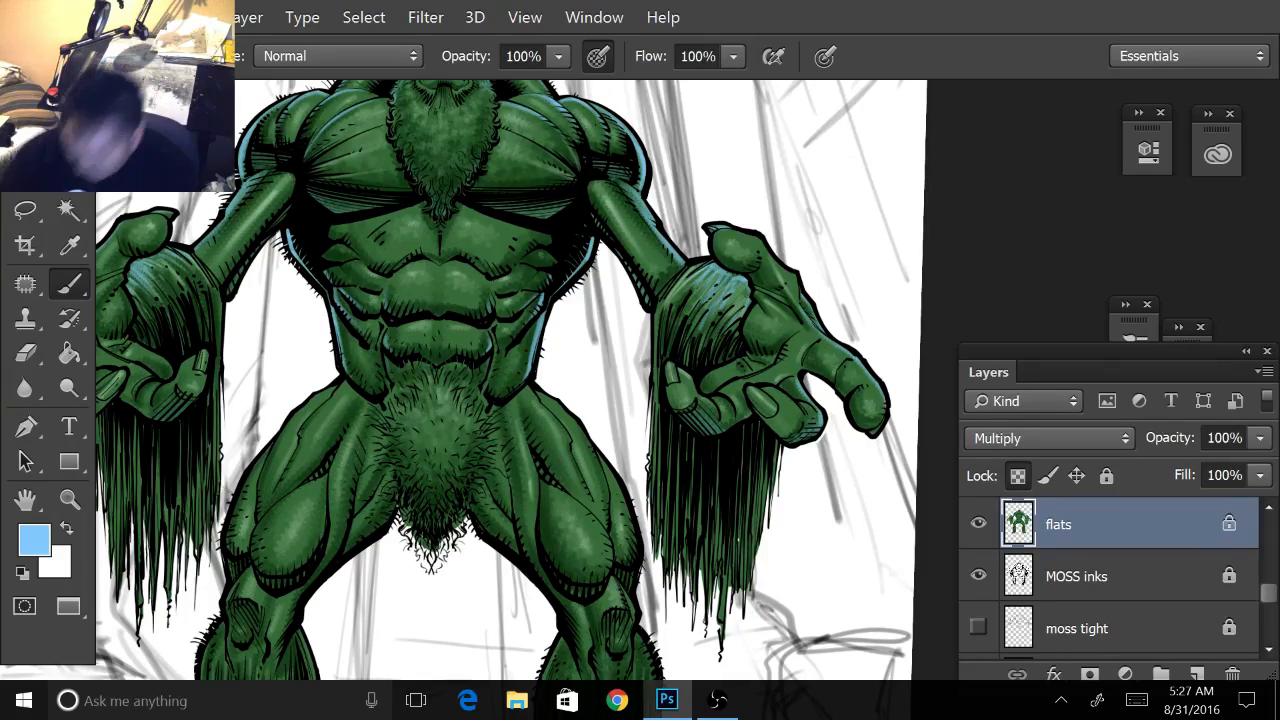
# - Stroke light blue rim light along the outer edge of the creature's right hand, from the thumb down to the outstretched finger
pyautogui.moveTo(741, 424); pyautogui.dragTo(878, 361)
pyautogui.moveTo(876, 475); pyautogui.dragTo(969, 456)
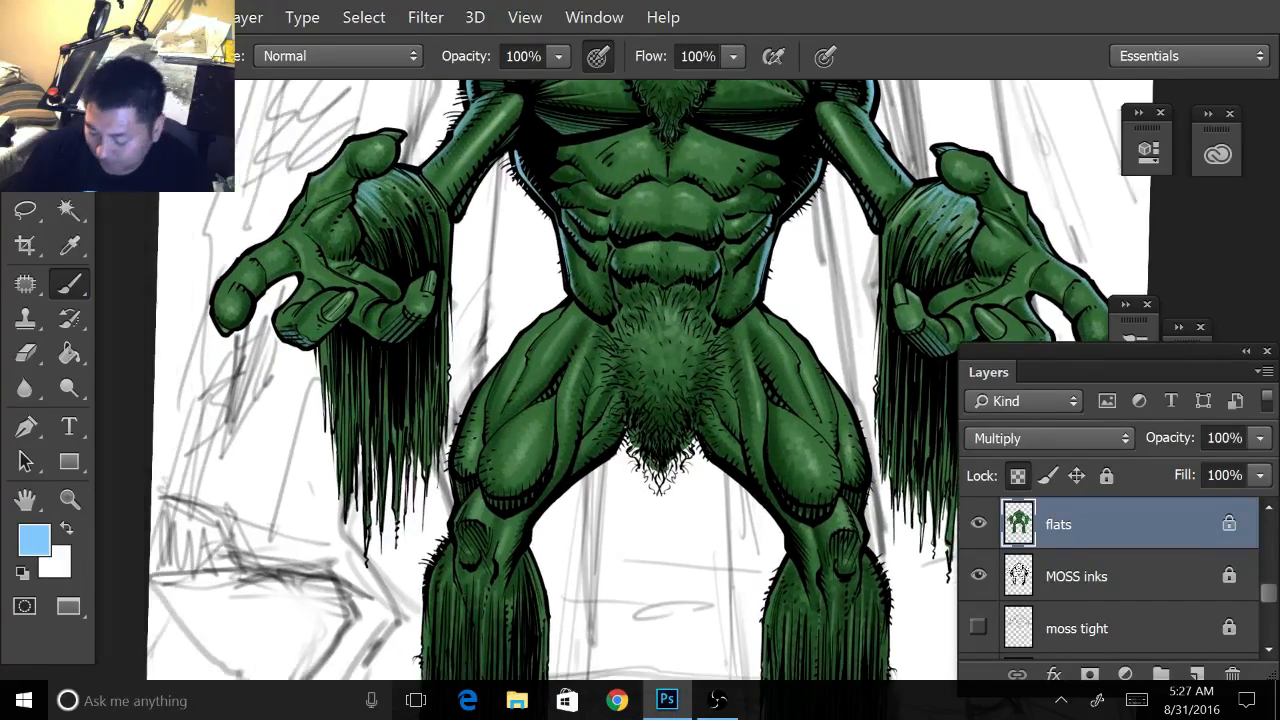
pyautogui.moveTo(575, 290); pyautogui.dragTo(640, 290)
pyautogui.moveTo(643, 451); pyautogui.dragTo(732, 510)
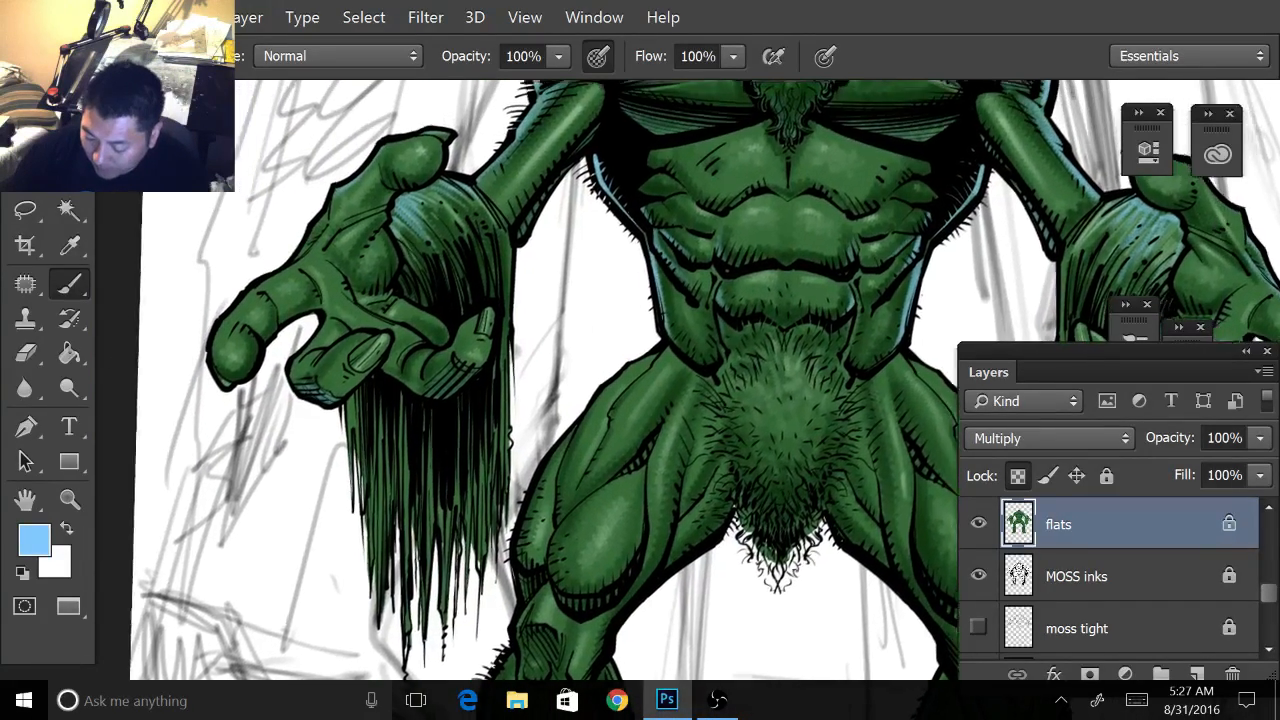
pyautogui.moveTo(405, 370); pyautogui.dragTo(430, 290)
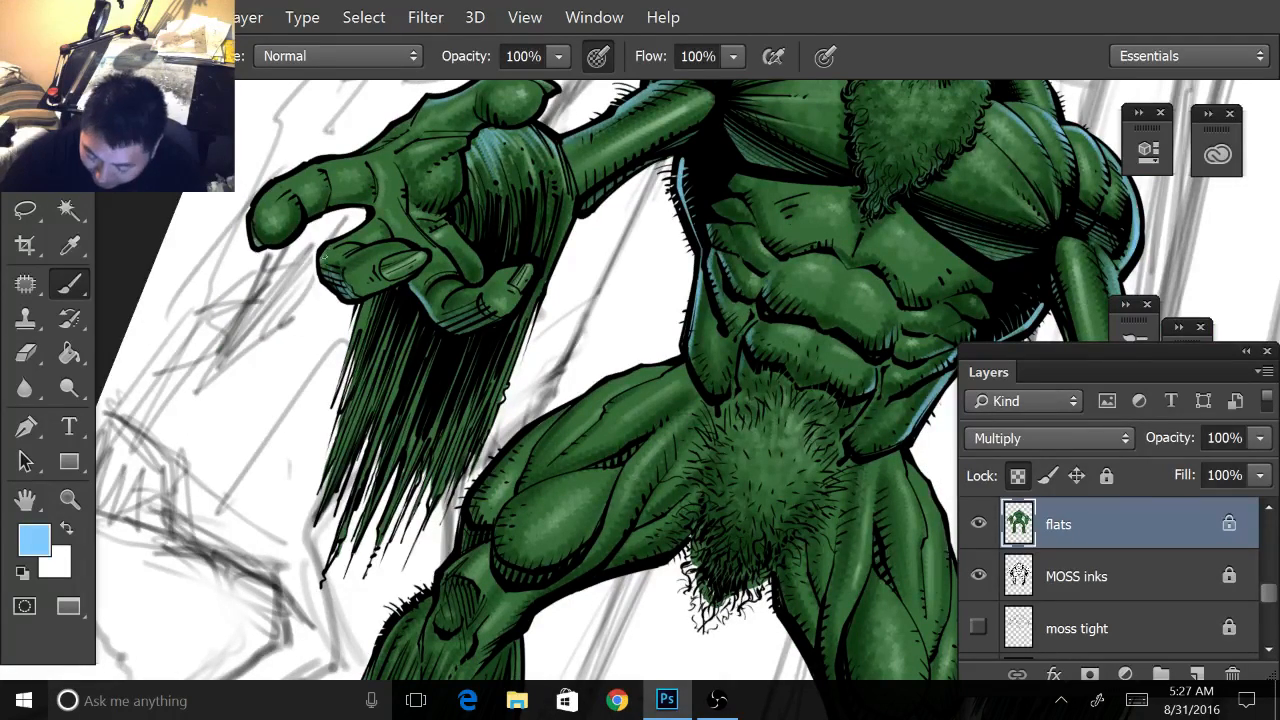
pyautogui.moveTo(322, 264)
pyautogui.mouseDown()
pyautogui.moveTo(326, 345)
pyautogui.moveTo(374, 457)
pyautogui.mouseUp()
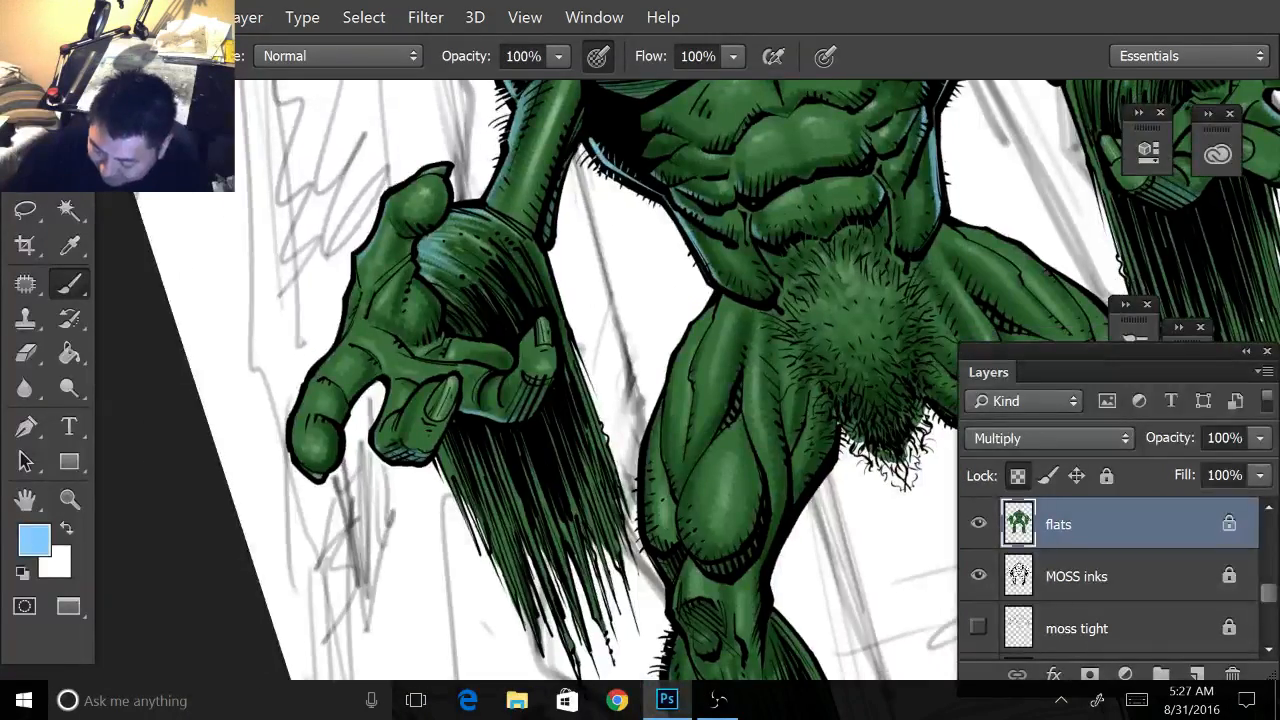
pyautogui.moveTo(350, 320); pyautogui.dragTo(354, 456)
pyautogui.moveTo(334, 394); pyautogui.dragTo(357, 488)
pyautogui.moveTo(352, 438)
pyautogui.mouseDown()
pyautogui.moveTo(342, 517)
pyautogui.moveTo(354, 497)
pyautogui.moveTo(346, 564)
pyautogui.mouseUp()
pyautogui.moveTo(346, 516); pyautogui.dragTo(360, 596)
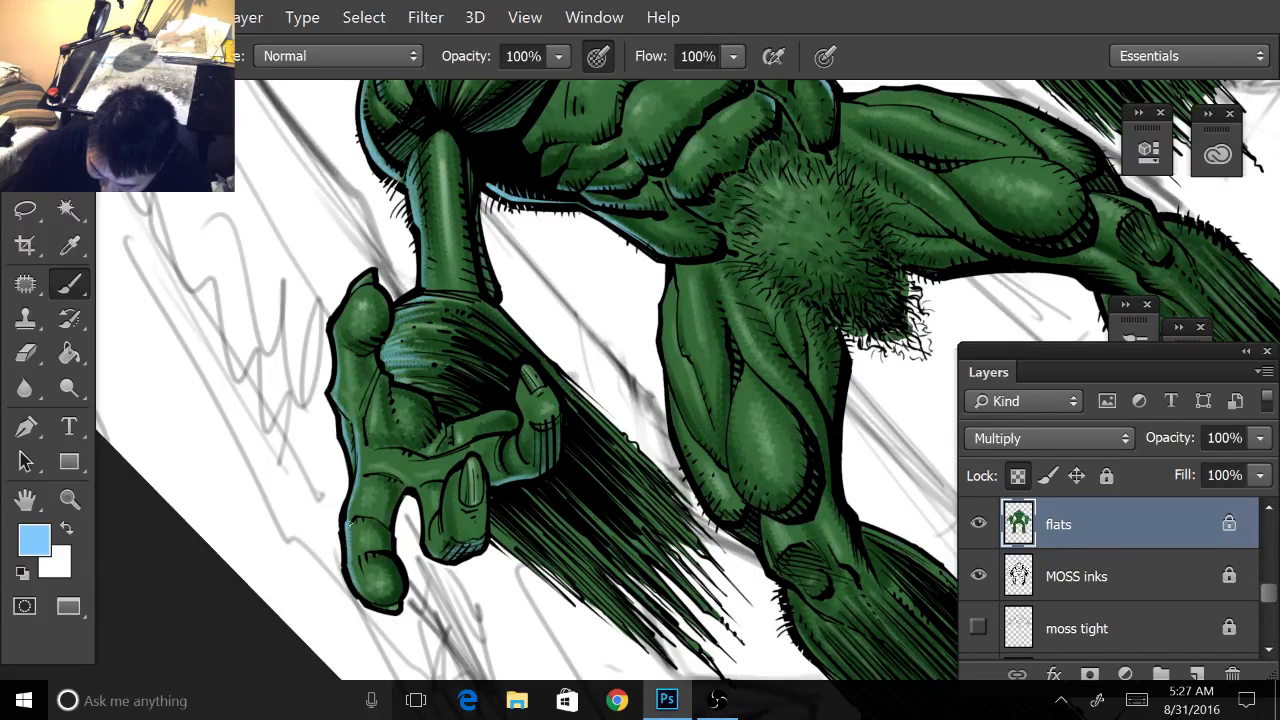
pyautogui.moveTo(400, 480); pyautogui.dragTo(379, 402)
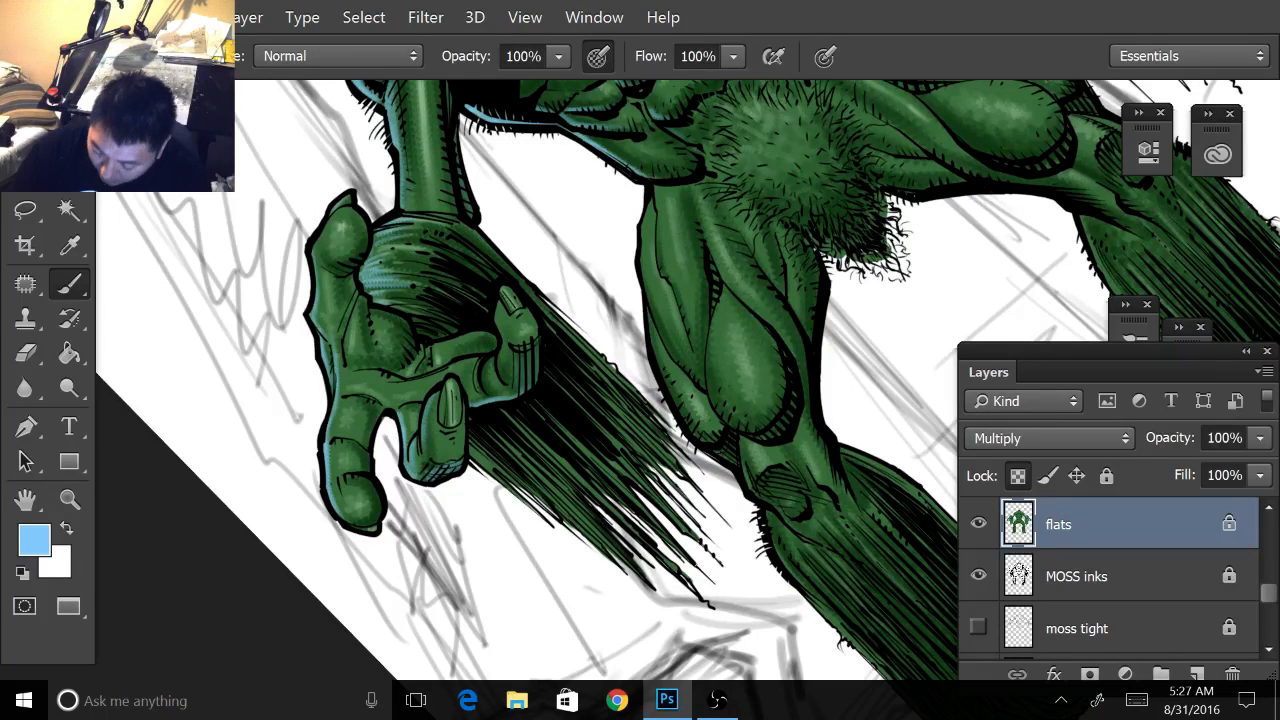
# - Paint light blue rim light on the fingertips and lower finger edges of the creature's left hand
pyautogui.moveTo(897, 212)
pyautogui.mouseDown()
pyautogui.moveTo(640, 375)
pyautogui.moveTo(560, 458)
pyautogui.moveTo(568, 604)
pyautogui.moveTo(467, 669)
pyautogui.moveTo(343, 513)
pyautogui.moveTo(324, 383)
pyautogui.mouseUp()
pyautogui.moveTo(822, 290); pyautogui.dragTo(836, 312)
pyautogui.moveTo(834, 290); pyautogui.dragTo(820, 256)
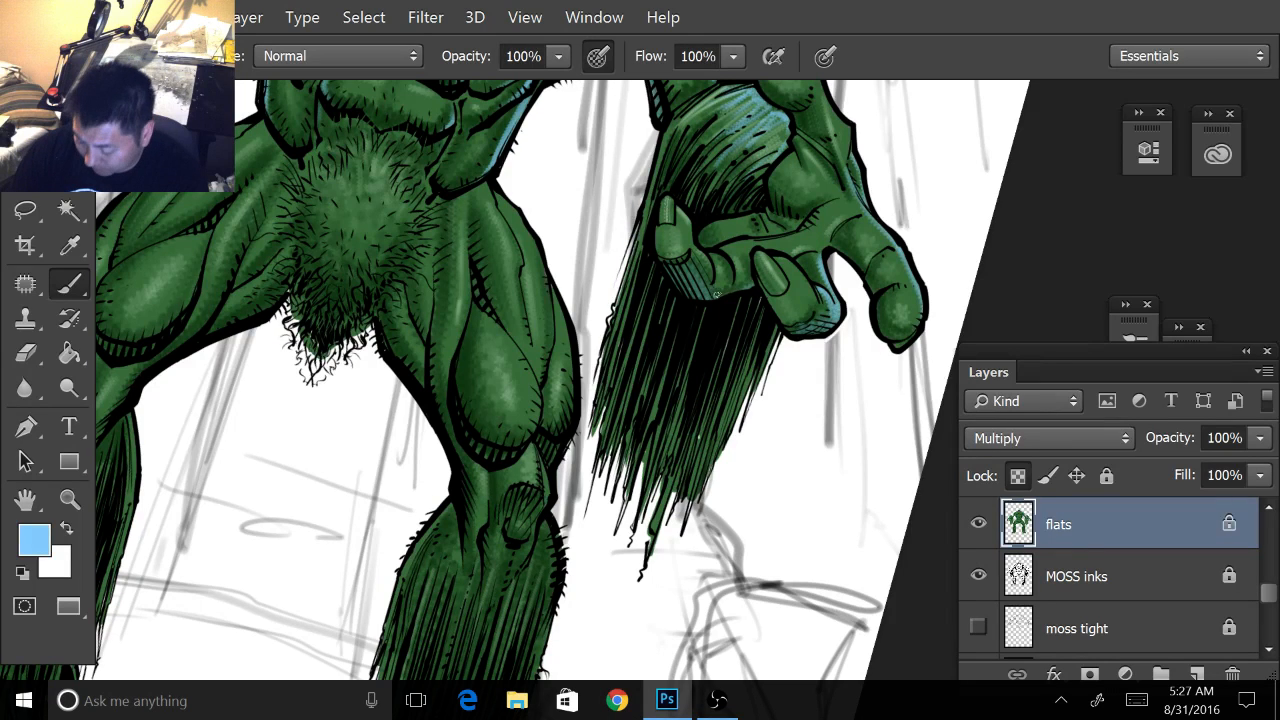
pyautogui.moveTo(716, 294); pyautogui.dragTo(748, 286)
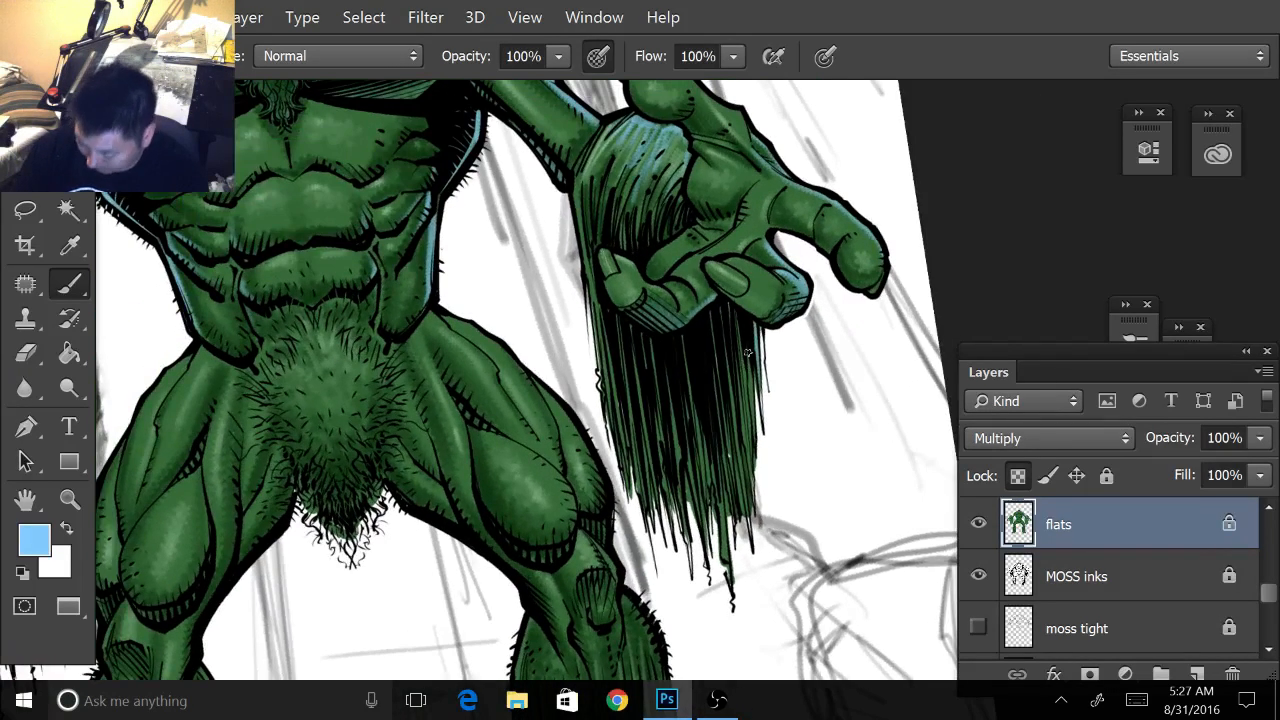
# - Streak light blue rim light down both side edges of the moss hanging below the creature's left hand
pyautogui.moveTo(749, 353)
pyautogui.mouseDown()
pyautogui.moveTo(755, 519)
pyautogui.moveTo(744, 500)
pyautogui.moveTo(732, 578)
pyautogui.mouseUp()
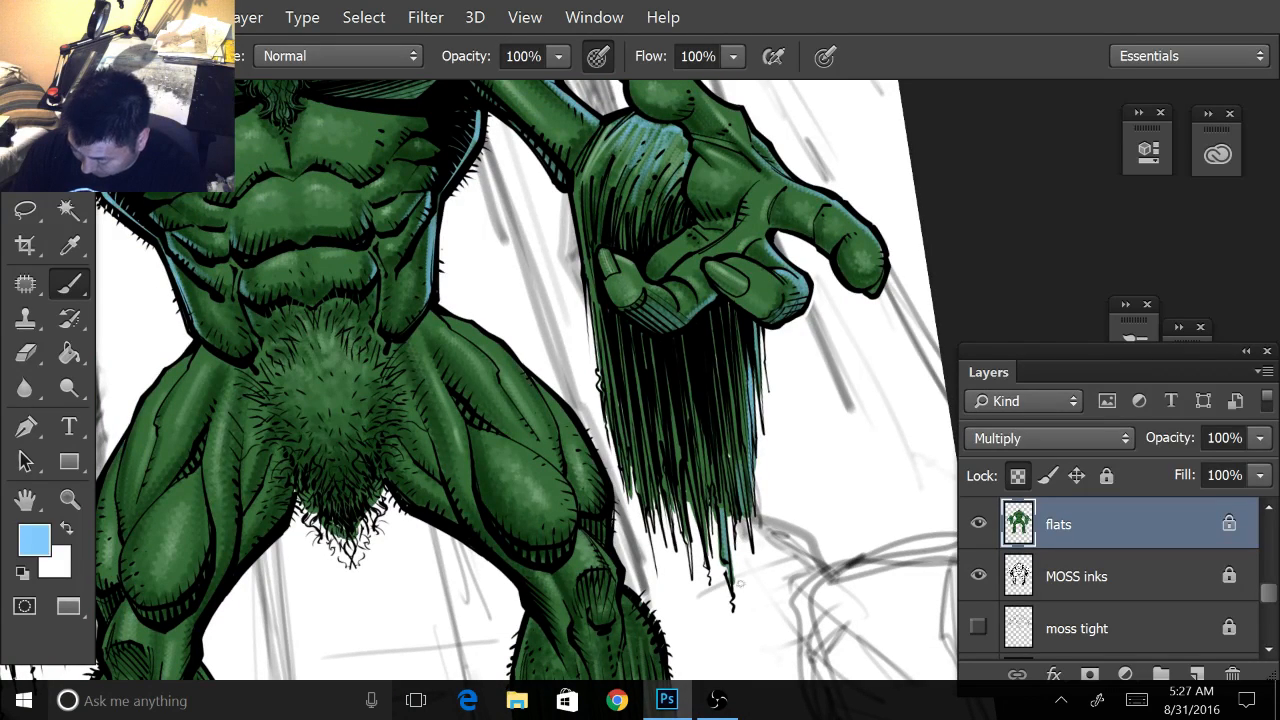
pyautogui.moveTo(575, 192); pyautogui.dragTo(615, 432)
pyautogui.moveTo(596, 310); pyautogui.dragTo(630, 494)
pyautogui.moveTo(610, 352); pyautogui.dragTo(646, 510)
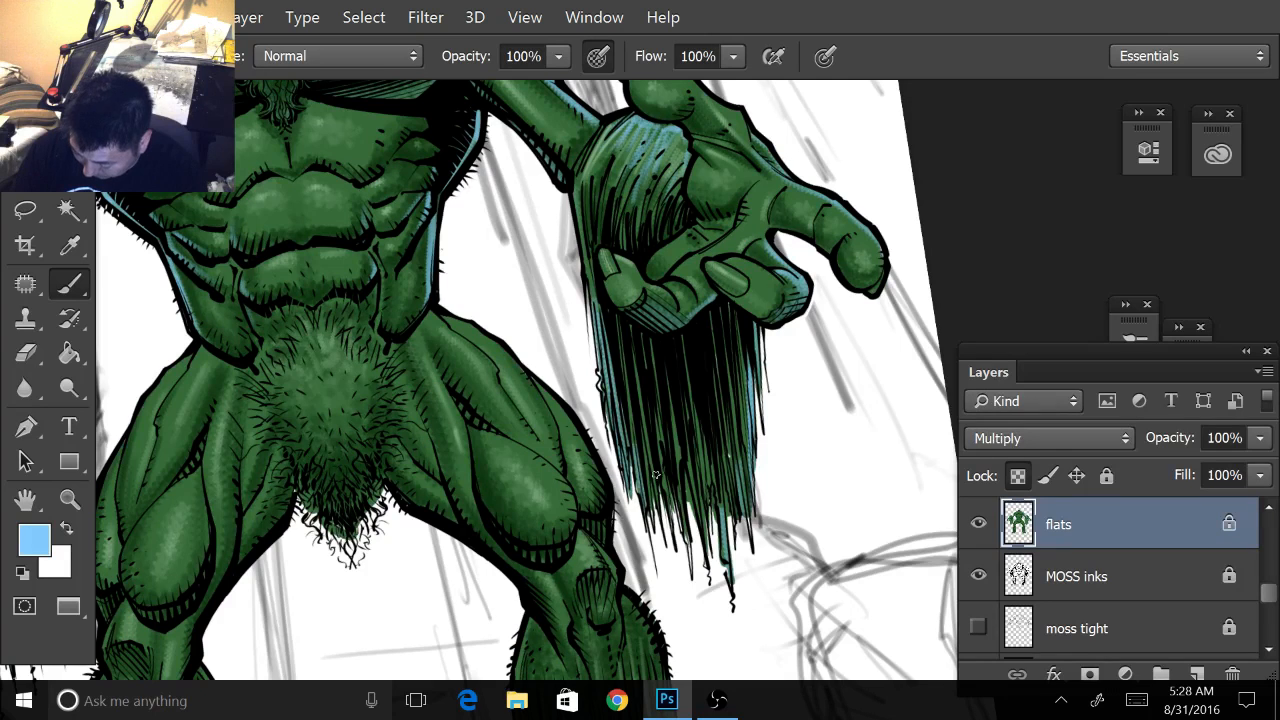
pyautogui.moveTo(652, 466); pyautogui.dragTo(664, 502)
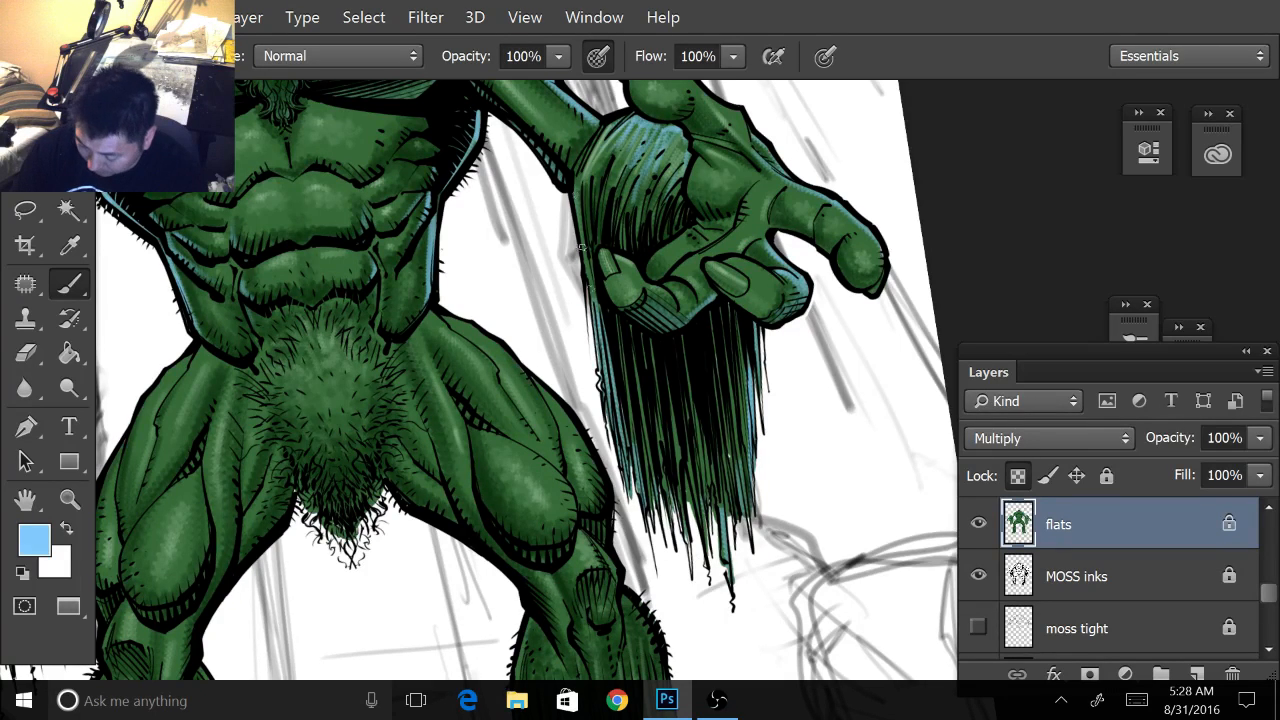
pyautogui.moveTo(578, 200); pyautogui.dragTo(596, 306)
# - Streak light blue rim light down the side edges and lower strands of the moss hanging below the creature's right hand
pyautogui.moveTo(520, 350); pyautogui.dragTo(932, 306)
pyautogui.moveTo(309, 414); pyautogui.dragTo(376, 631)
pyautogui.moveTo(390, 534); pyautogui.dragTo(405, 630)
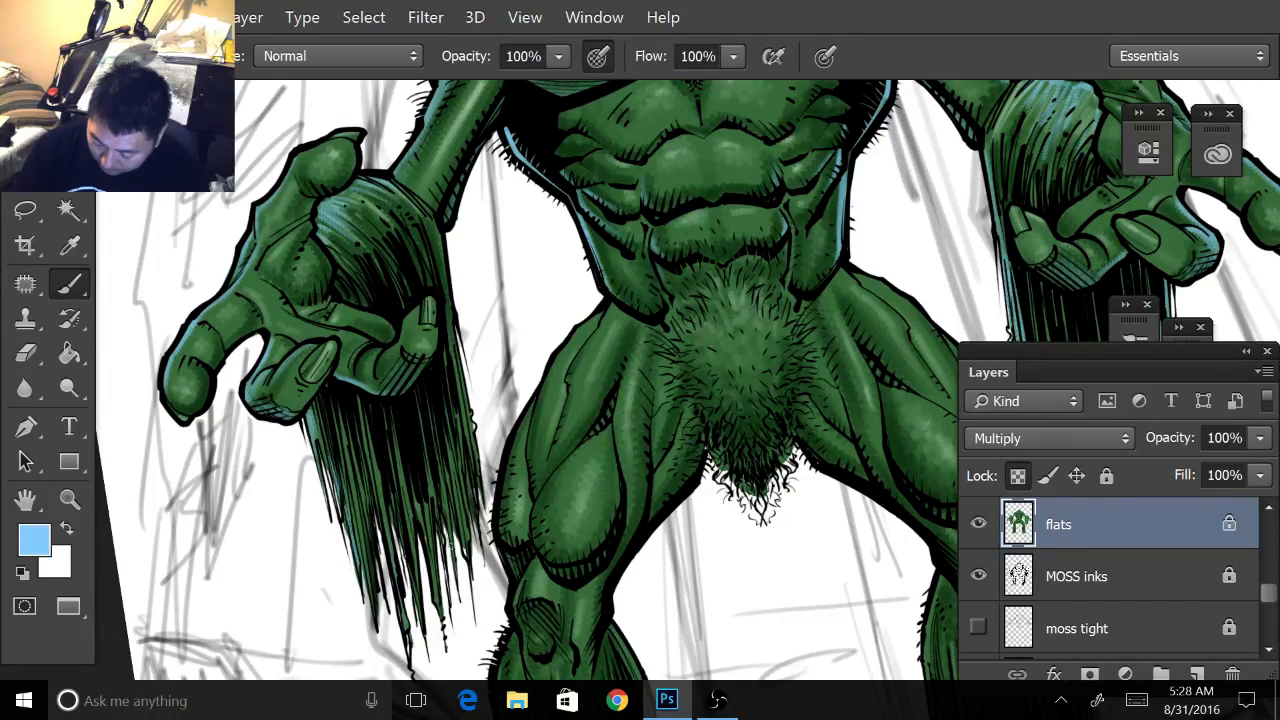
pyautogui.moveTo(434, 530); pyautogui.dragTo(440, 610)
pyautogui.moveTo(460, 356); pyautogui.dragTo(481, 492)
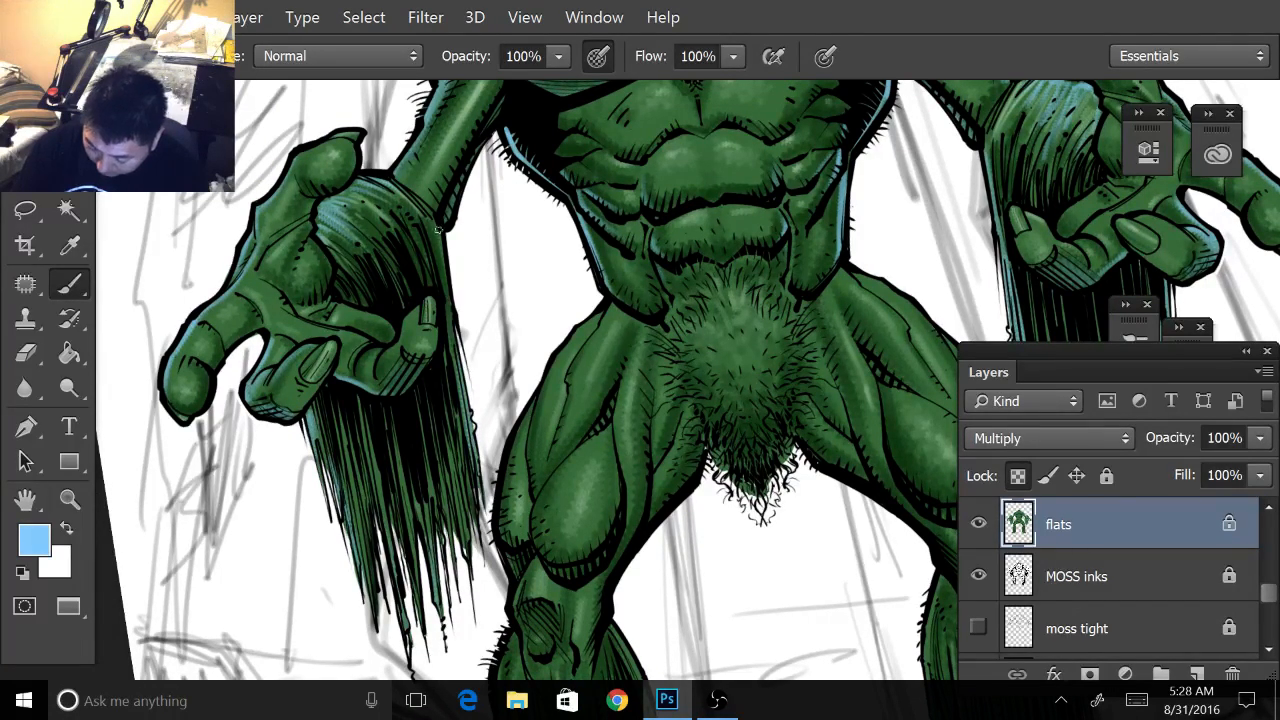
pyautogui.moveTo(438, 232); pyautogui.dragTo(475, 465)
# - Paint light blue rim light along the thigh edges, knee and upper shin moss of the creature's right leg
pyautogui.moveTo(457, 414)
pyautogui.mouseDown()
pyautogui.moveTo(461, 444)
pyautogui.moveTo(488, 412)
pyautogui.moveTo(421, 272)
pyautogui.mouseUp()
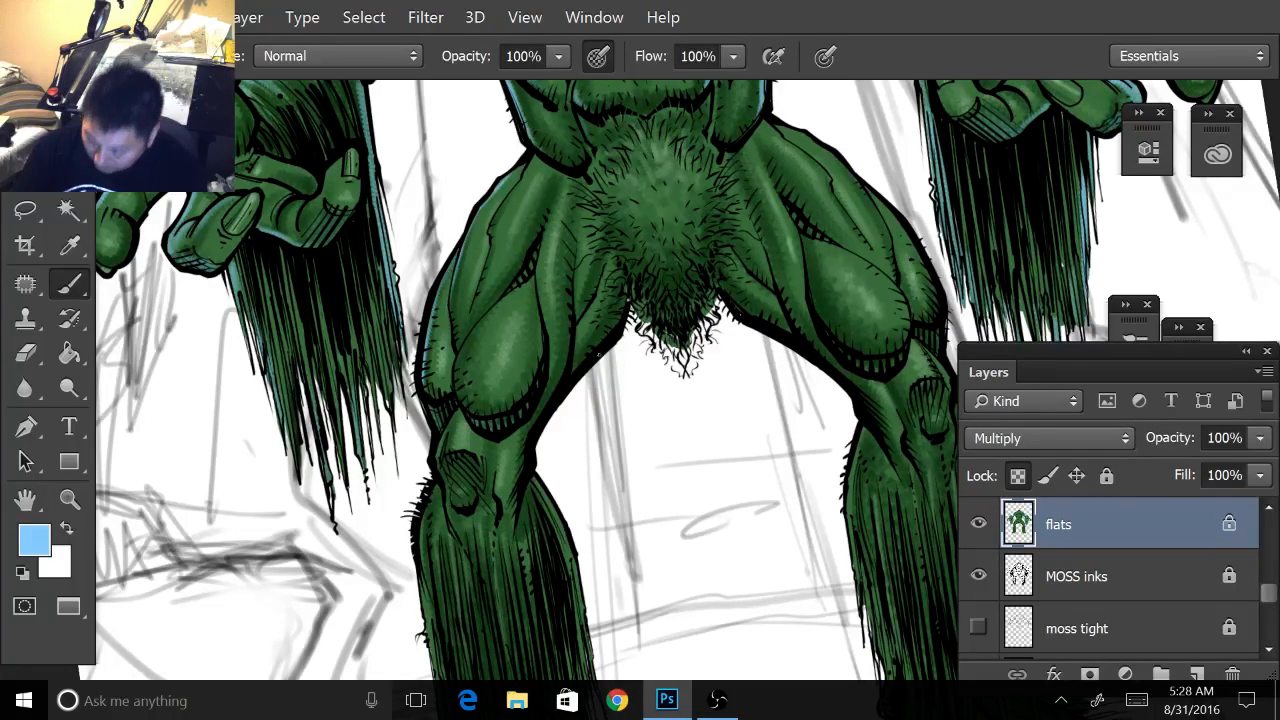
pyautogui.moveTo(585, 355); pyautogui.dragTo(620, 300)
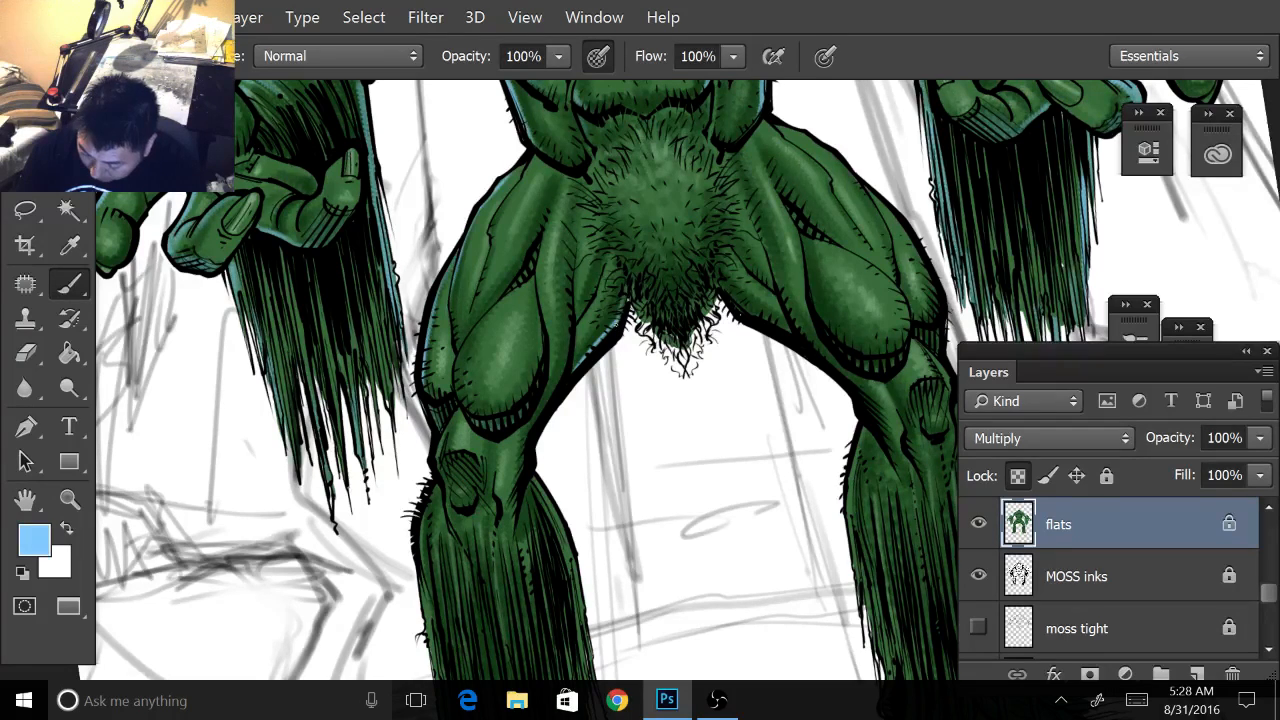
pyautogui.moveTo(543, 413); pyautogui.dragTo(571, 281)
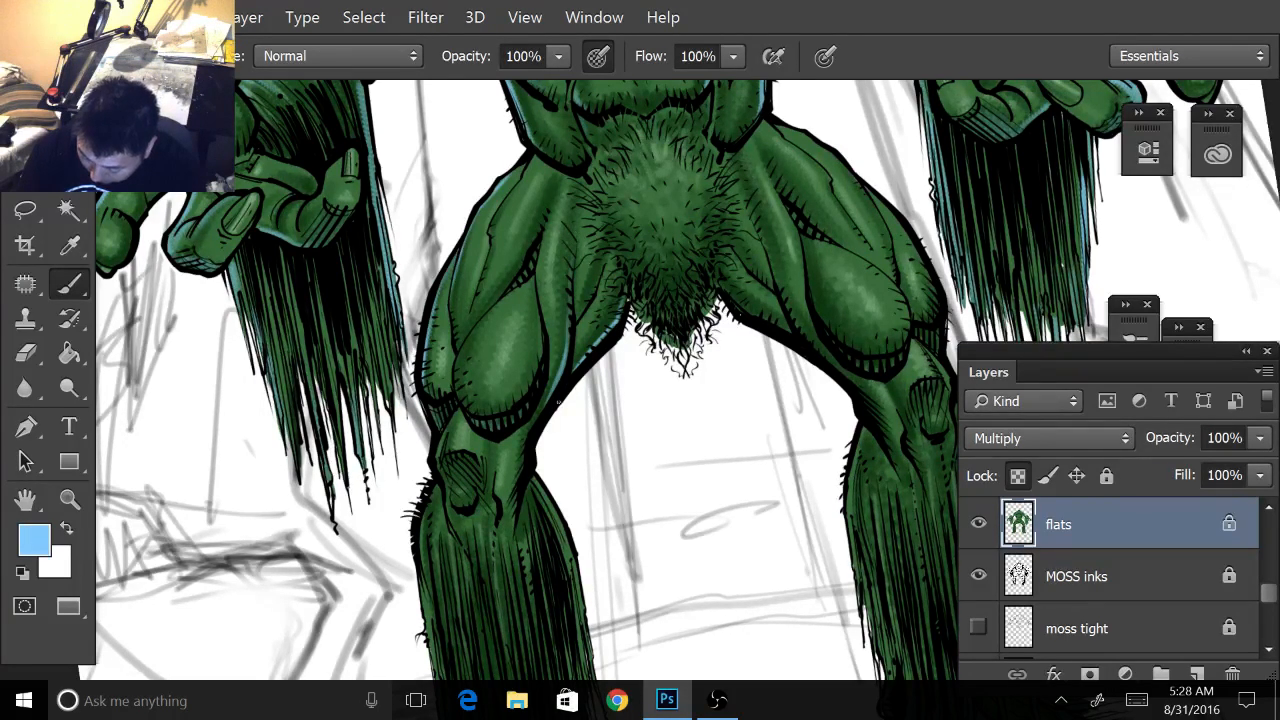
pyautogui.moveTo(546, 415); pyautogui.dragTo(539, 384)
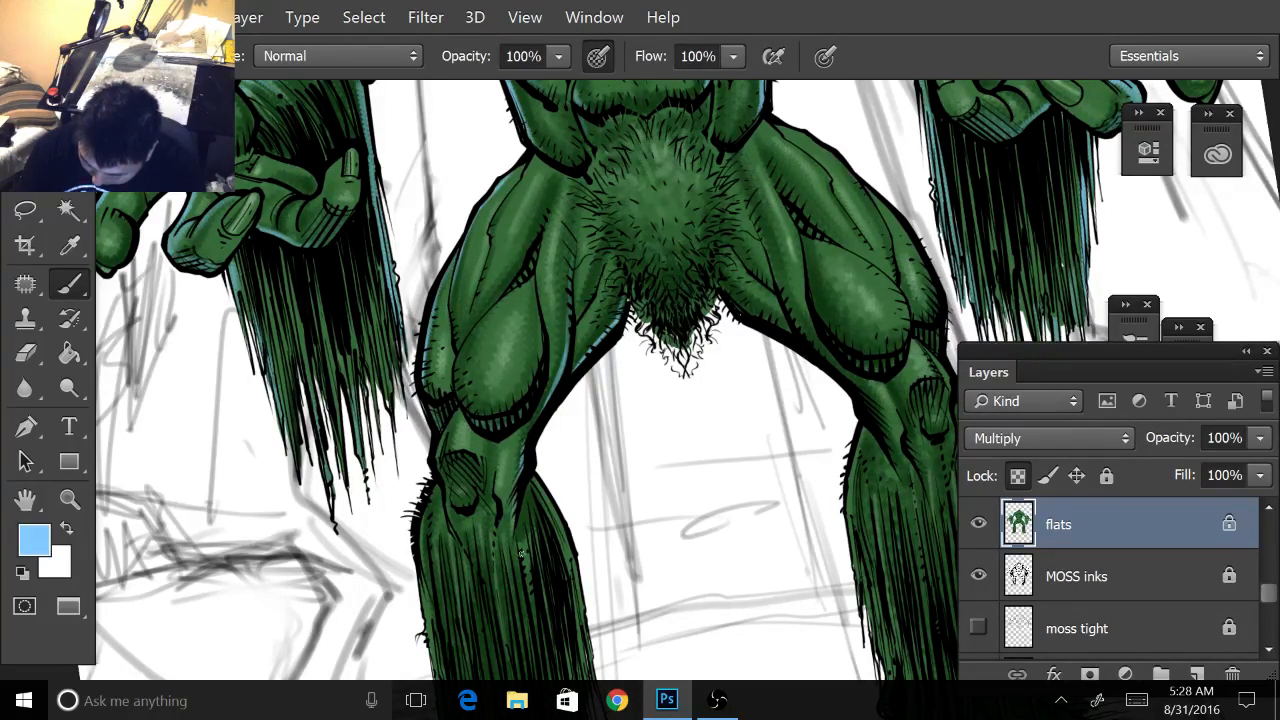
pyautogui.moveTo(532, 480); pyautogui.dragTo(575, 576)
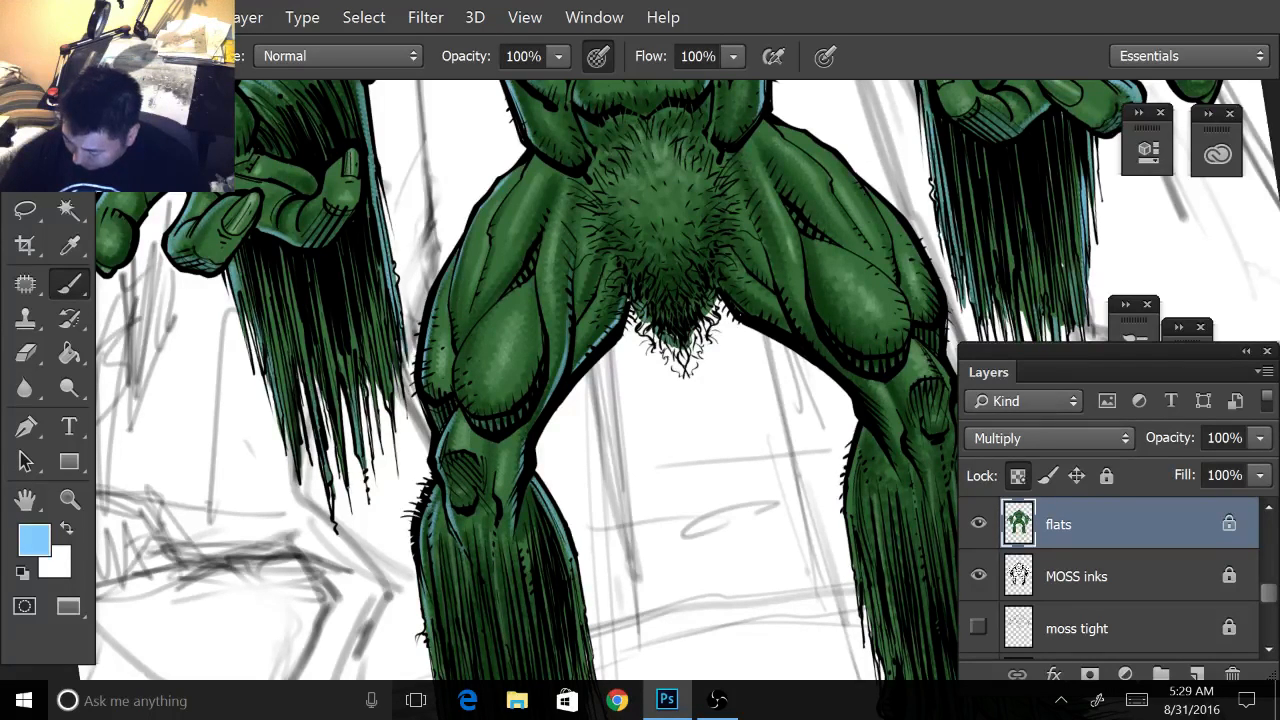
# - Unlock transparent pixels on the flats layer, paint light blue into the wispy groin moss tips, and relock the transparency
pyautogui.click(1017, 475)
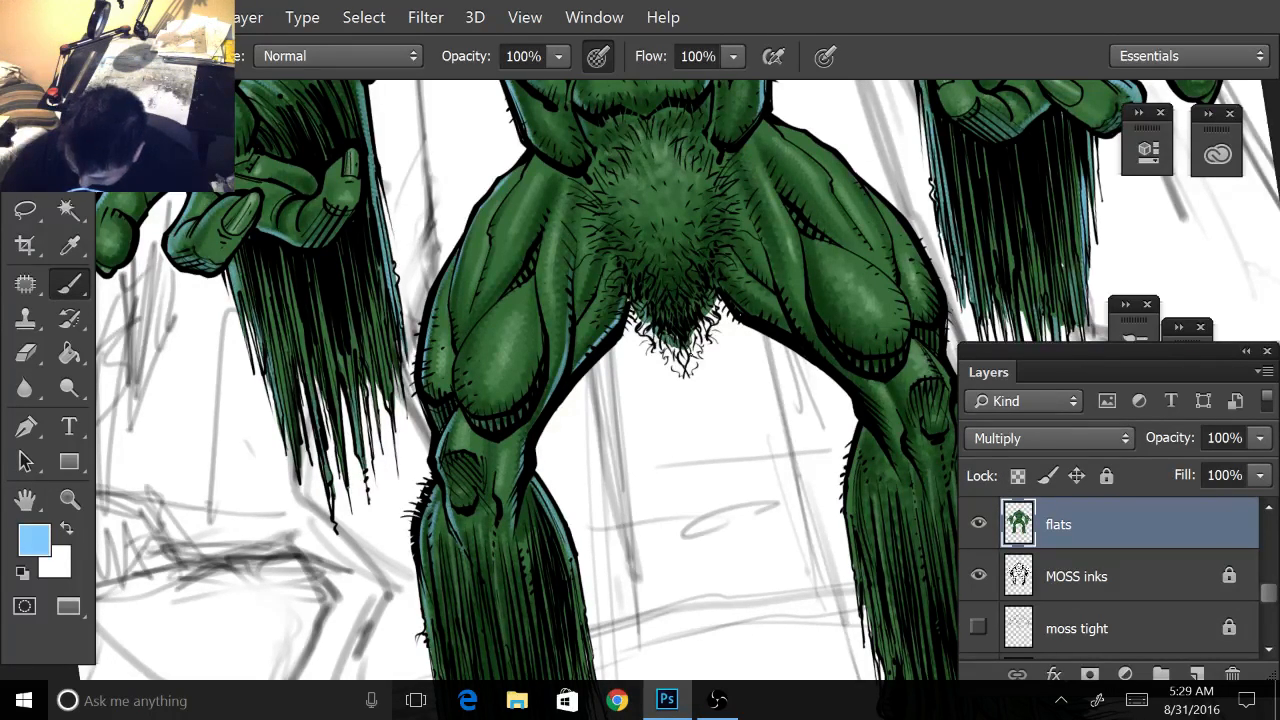
pyautogui.moveTo(704, 320); pyautogui.dragTo(702, 338)
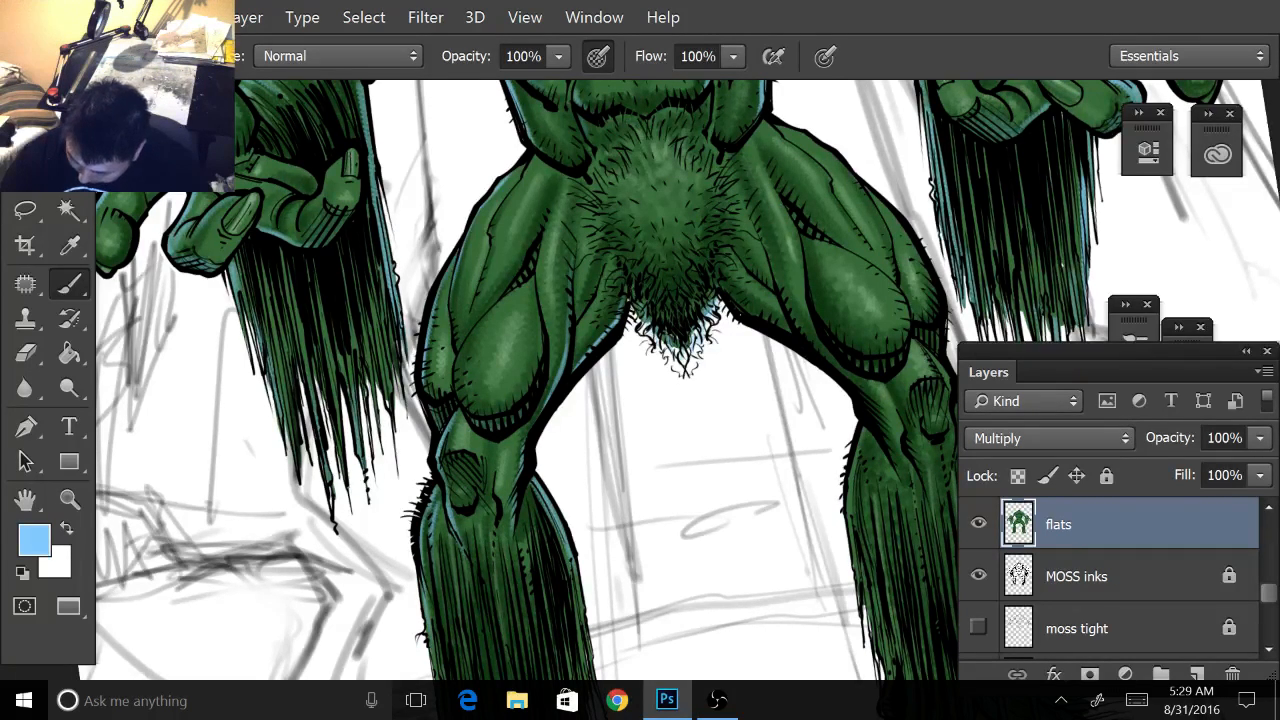
pyautogui.moveTo(632, 289); pyautogui.dragTo(642, 320)
pyautogui.moveTo(714, 290); pyautogui.dragTo(708, 311)
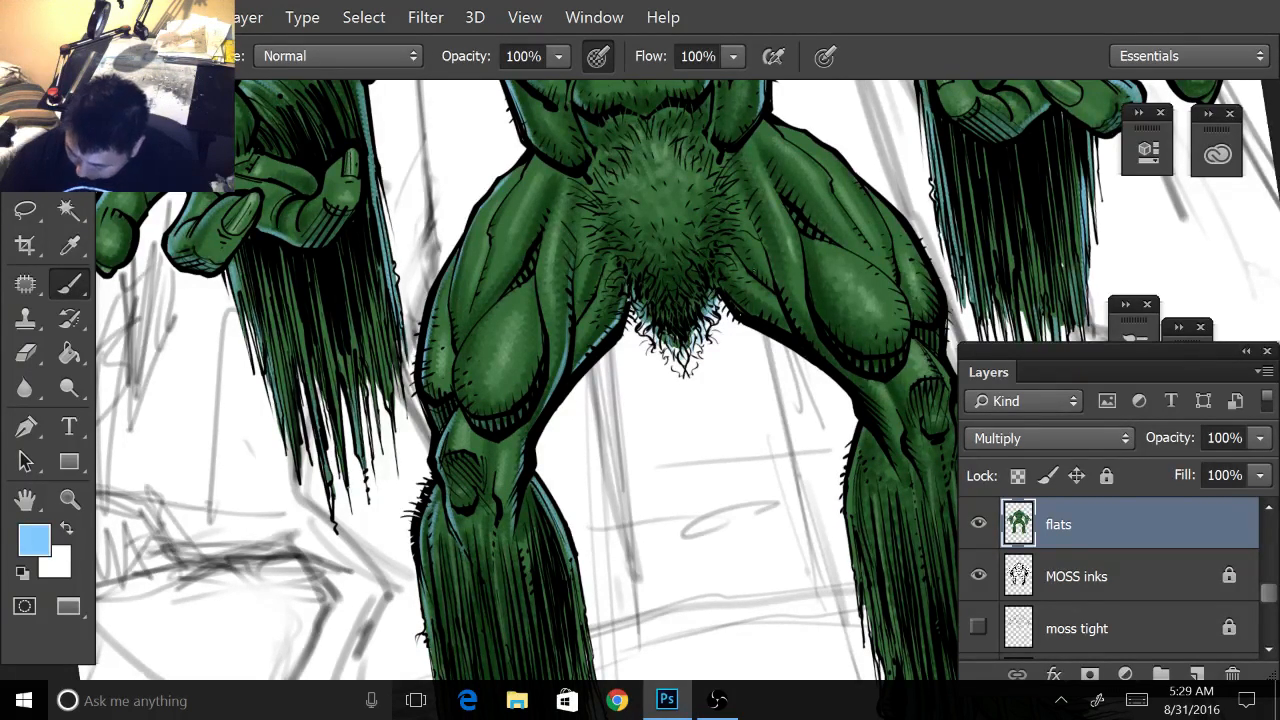
pyautogui.click(1018, 476)
# - Paint light blue rim light along the creature's left thigh and knee, and touch up the outer edge of the right hip
pyautogui.moveTo(685, 377); pyautogui.dragTo(572, 390)
pyautogui.moveTo(617, 331); pyautogui.dragTo(678, 349)
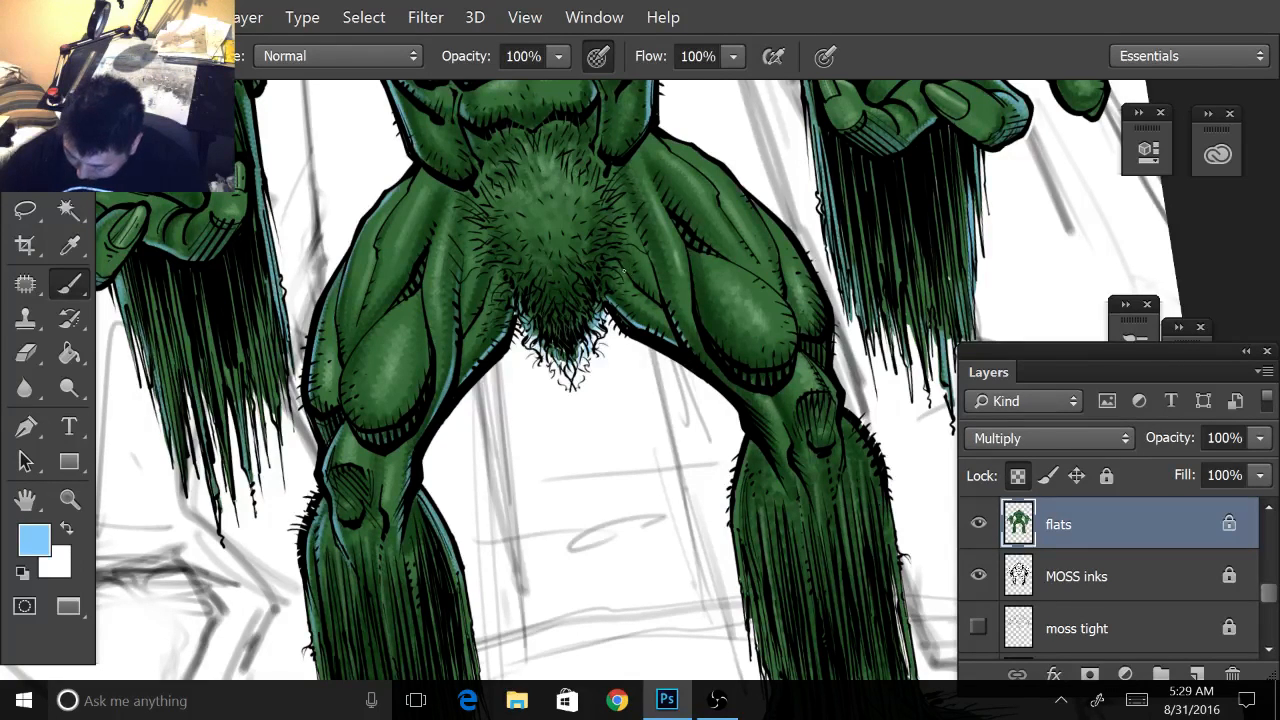
pyautogui.moveTo(623, 270)
pyautogui.mouseDown()
pyautogui.moveTo(660, 300)
pyautogui.moveTo(644, 234)
pyautogui.mouseUp()
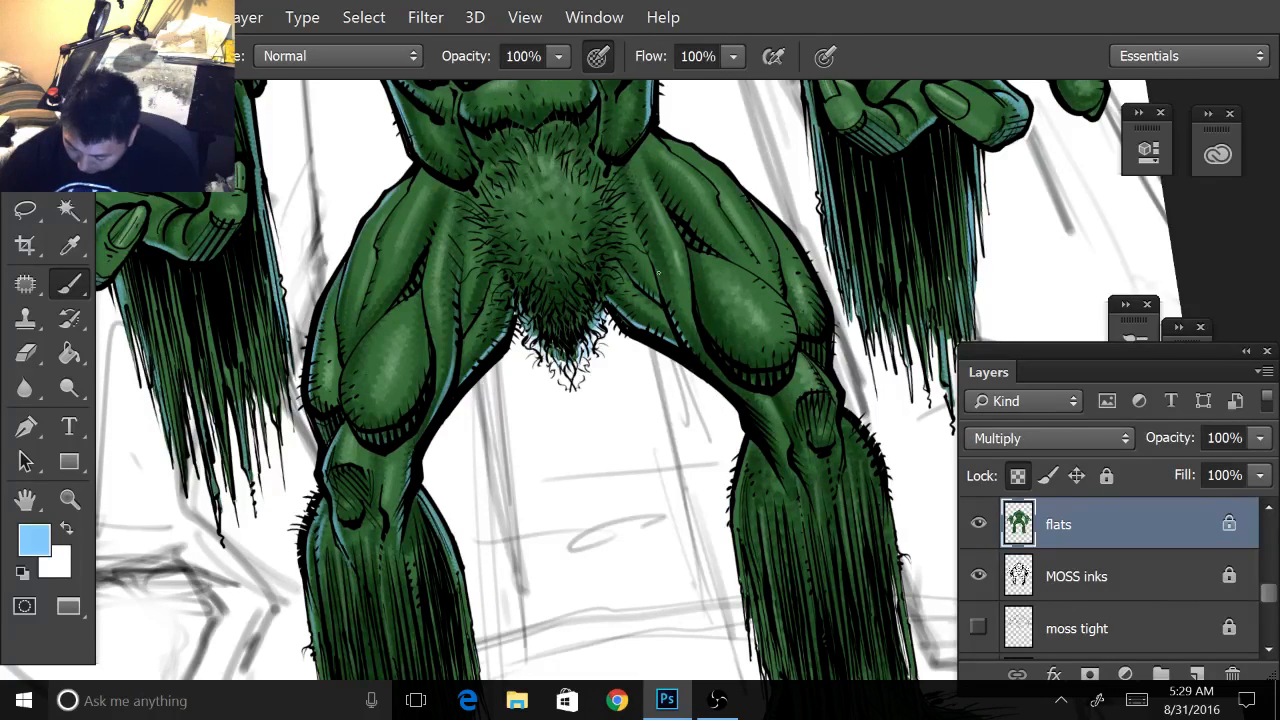
pyautogui.moveTo(660, 272); pyautogui.dragTo(666, 304)
pyautogui.moveTo(700, 356); pyautogui.dragTo(752, 404)
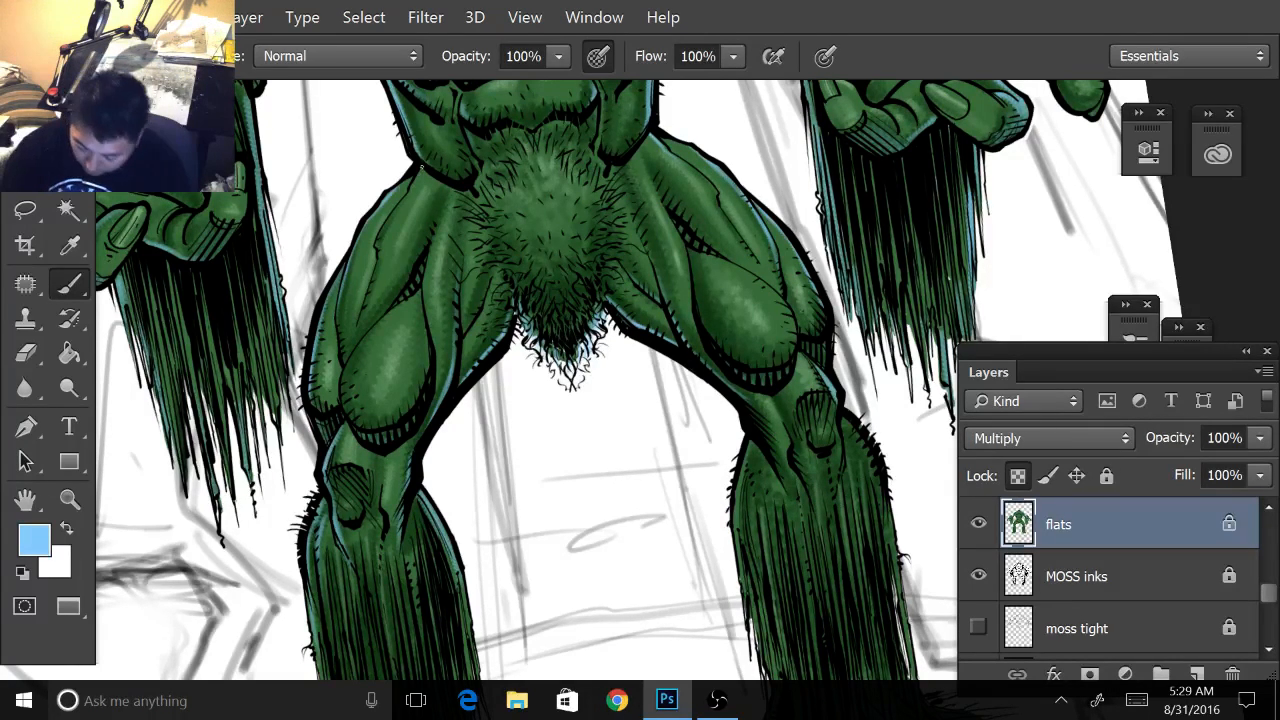
pyautogui.moveTo(420, 168); pyautogui.dragTo(392, 216)
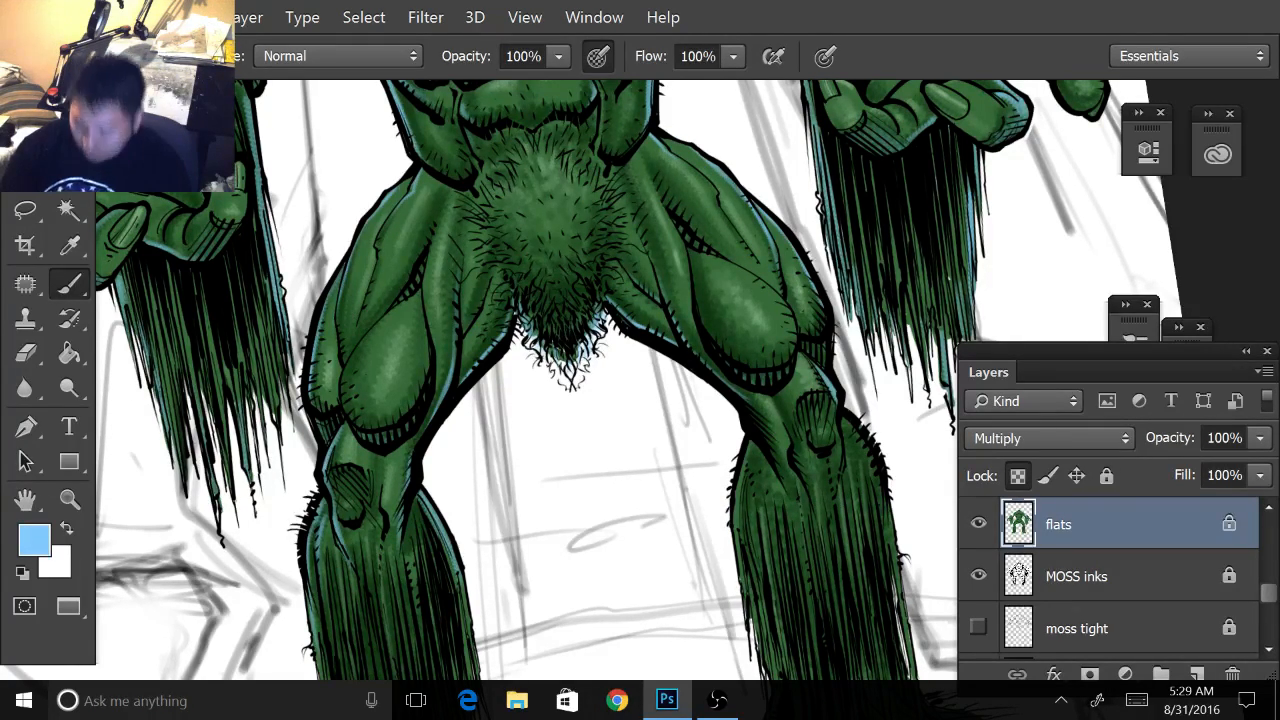
# - Release the full lock on the flats layer while keeping its transparent pixels locked, so the lower legs can be painted
pyautogui.scroll(-3, 731, 426)
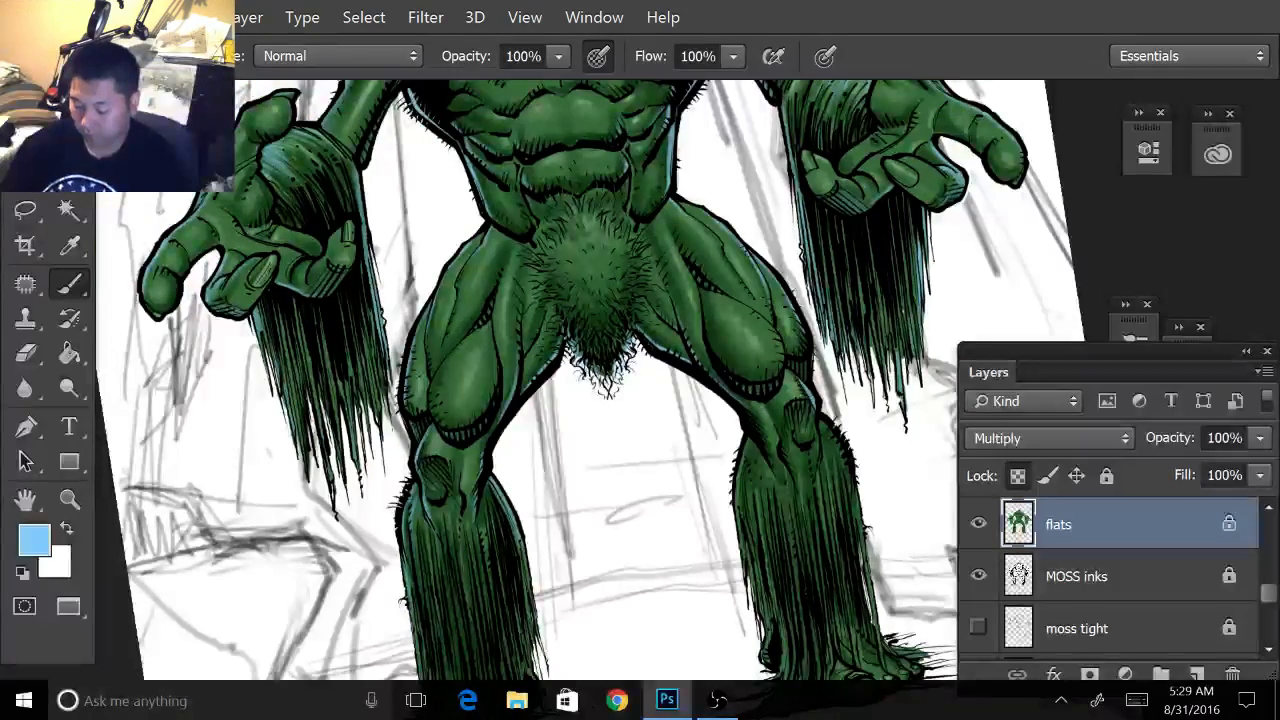
pyautogui.scroll(-3, 640, 380)
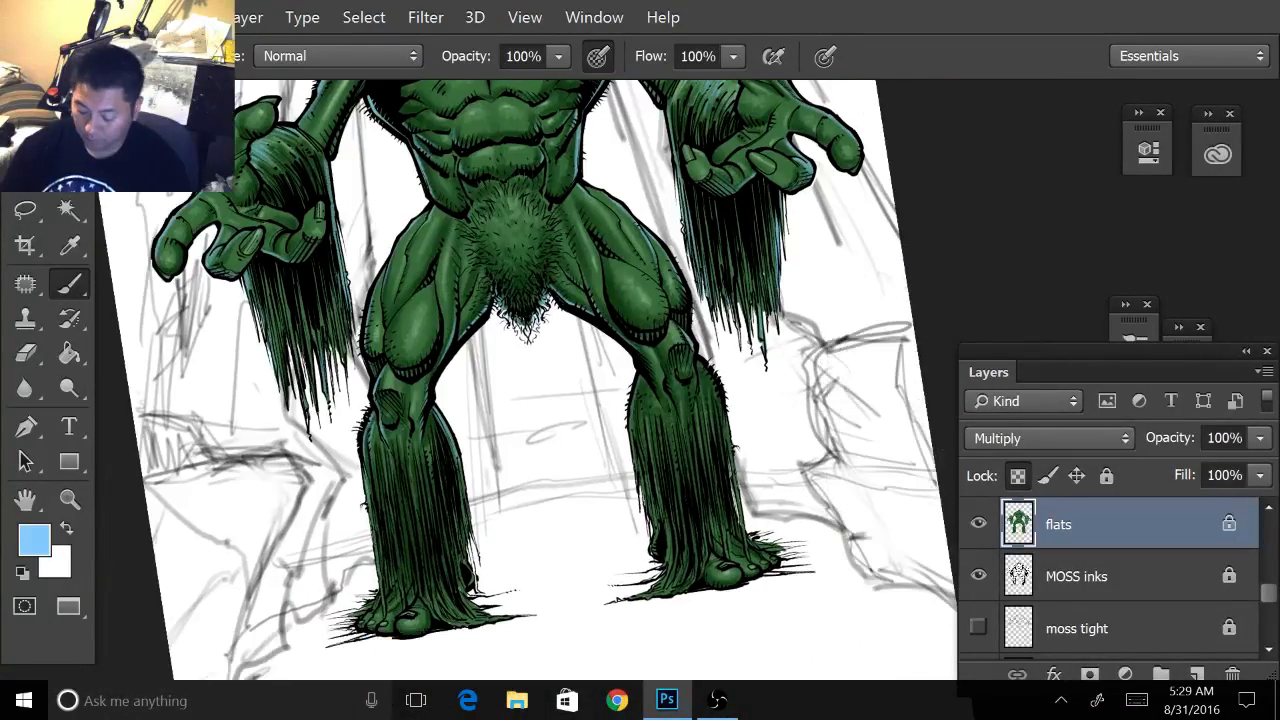
pyautogui.scroll(5, 613, 387)
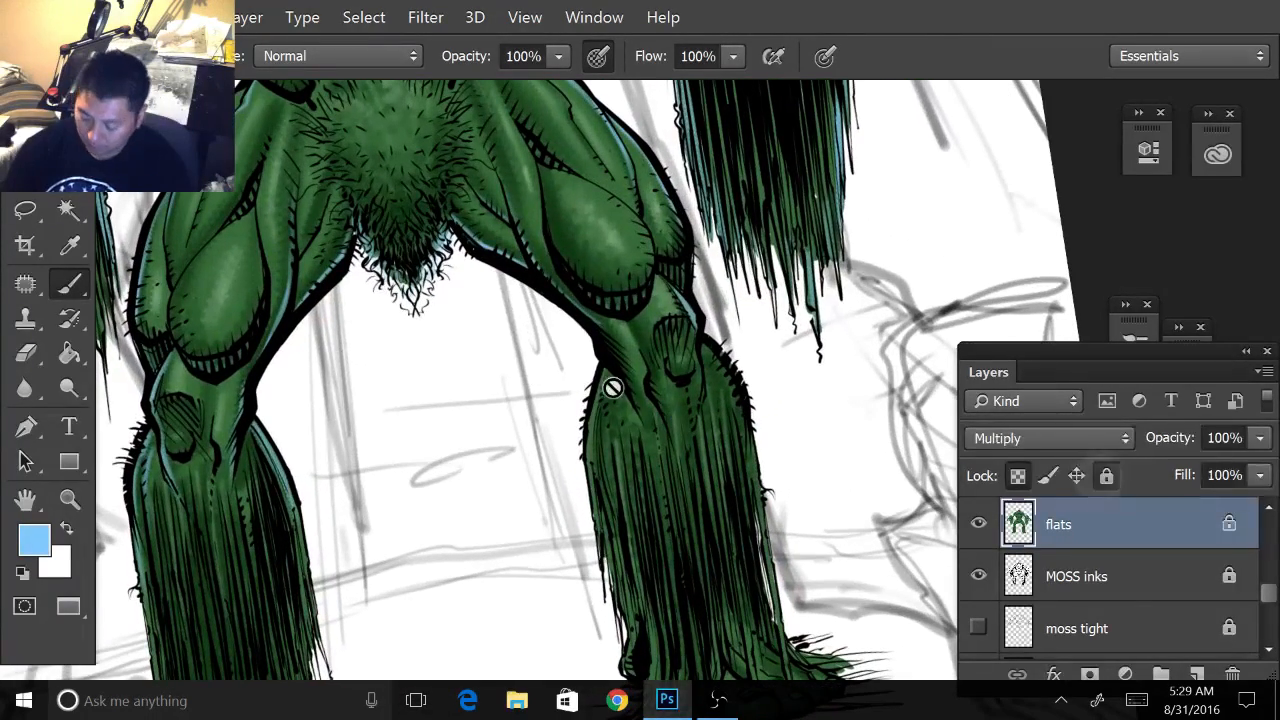
pyautogui.click(613, 387)
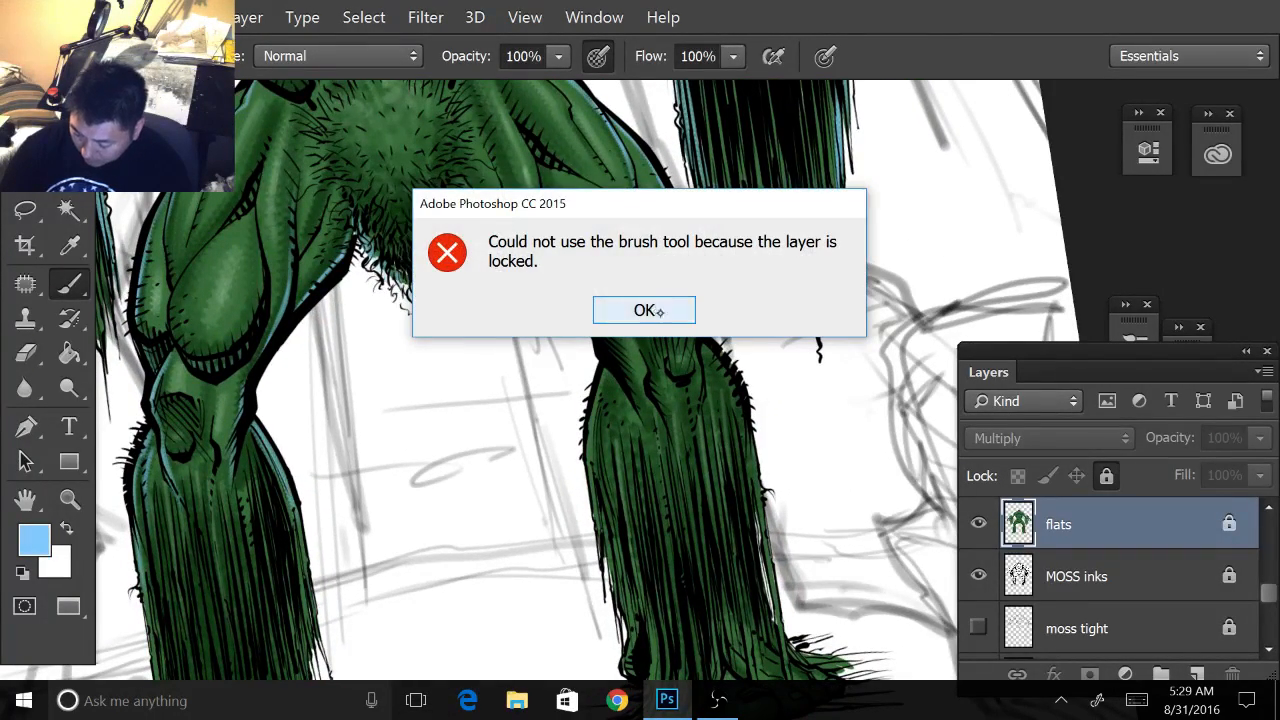
pyautogui.click(644, 310)
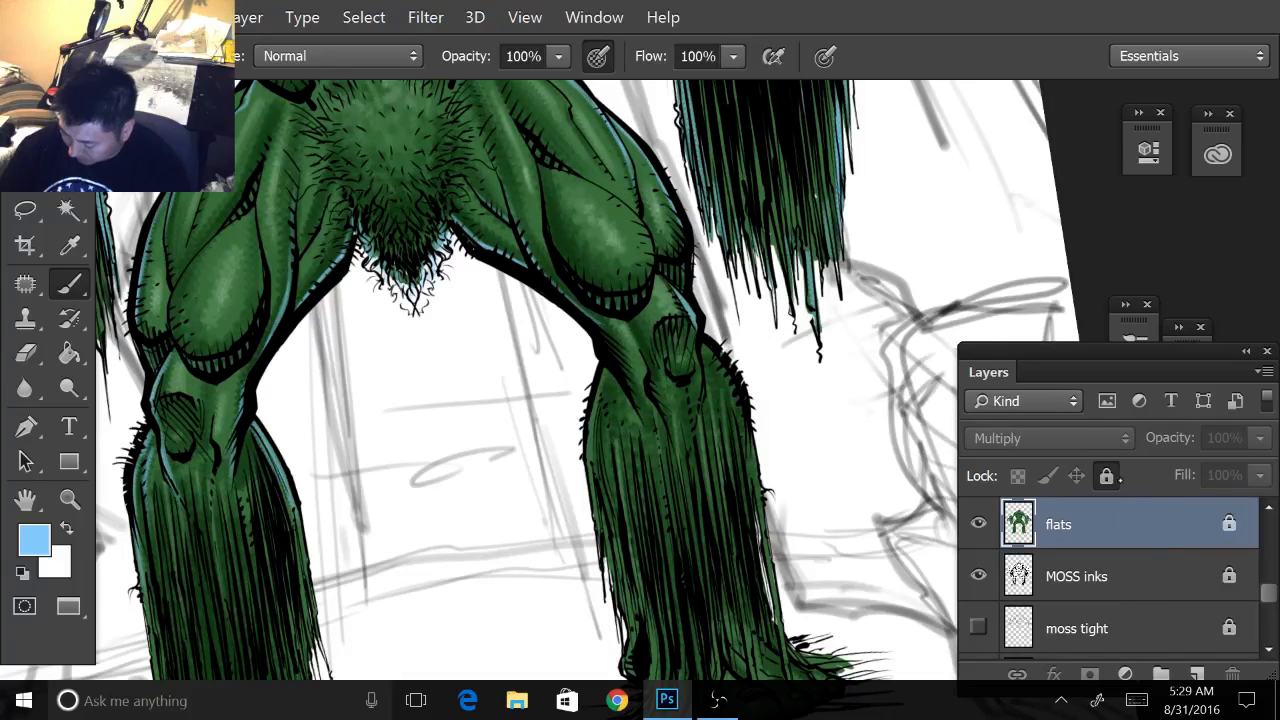
pyautogui.click(1106, 476)
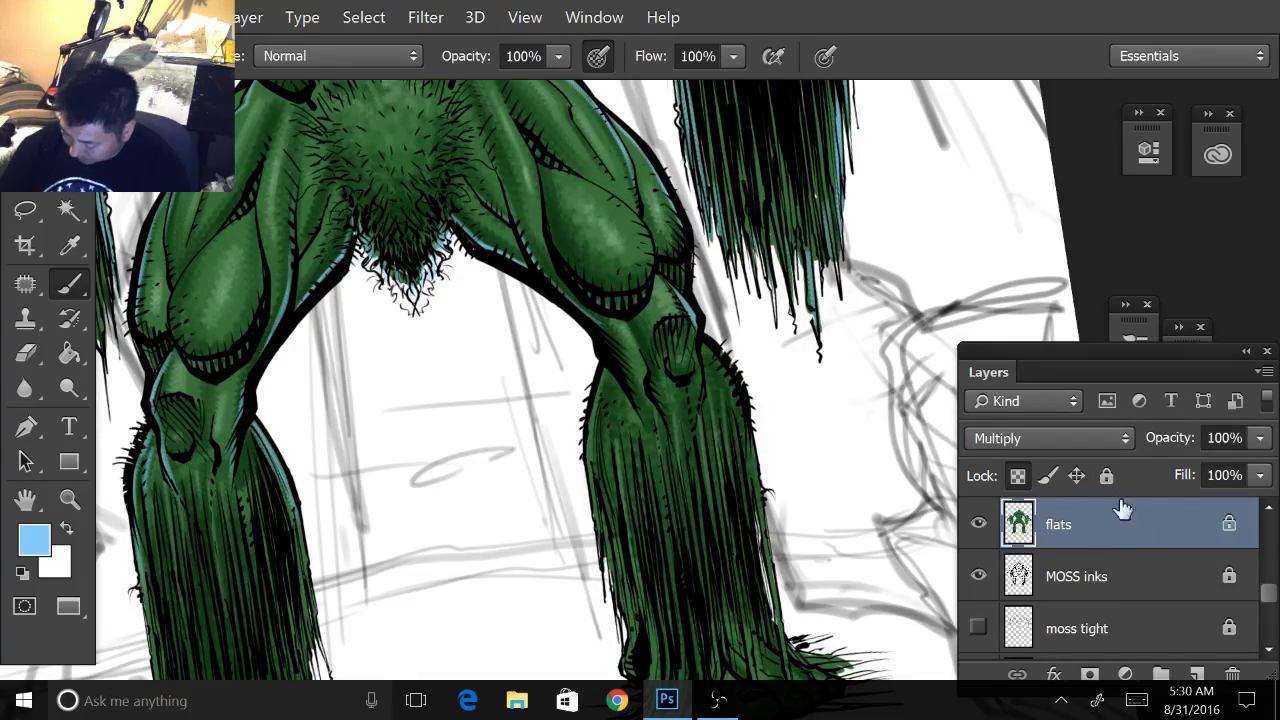
# - Paint light blue rim light down the inner edge of the shin moss on the creature's left leg
pyautogui.moveTo(602, 376); pyautogui.dragTo(592, 518)
pyautogui.moveTo(603, 418); pyautogui.dragTo(602, 457)
pyautogui.moveTo(608, 383); pyautogui.dragTo(608, 523)
pyautogui.moveTo(591, 461); pyautogui.dragTo(626, 622)
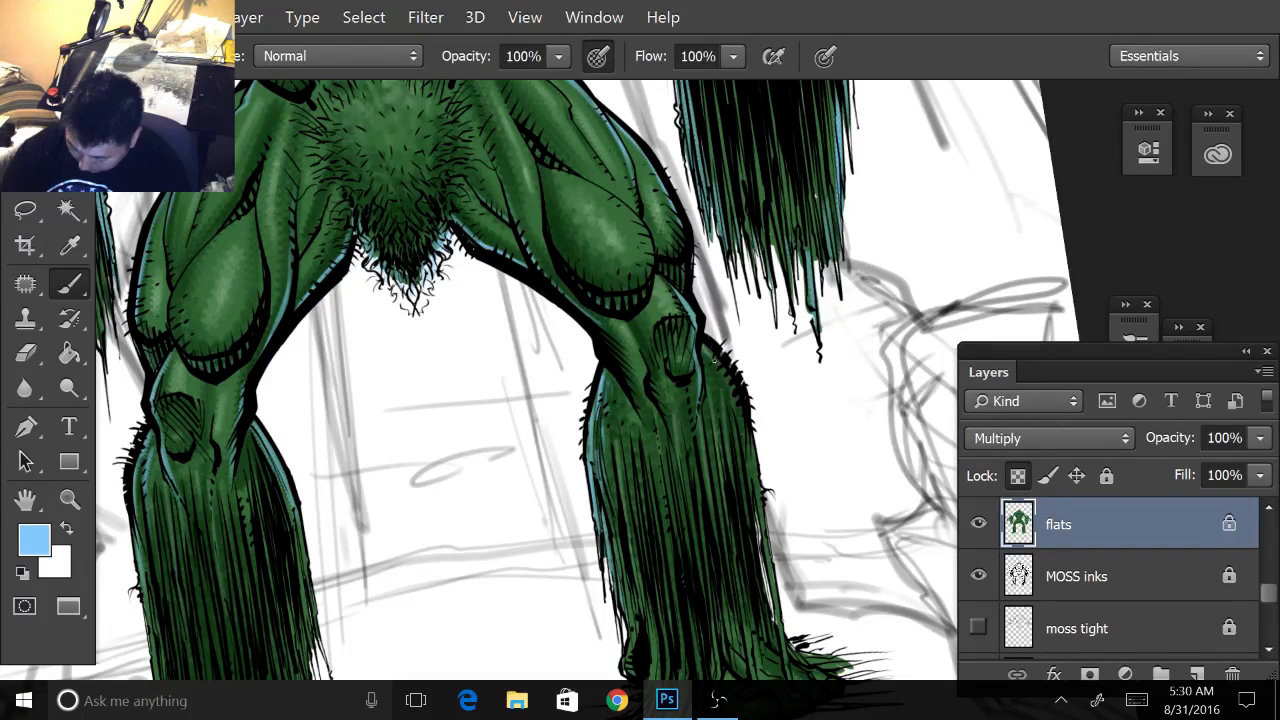
# - Paint light blue rim light along the outer edge of the left calf, just below the knee
pyautogui.moveTo(706, 354); pyautogui.dragTo(735, 445)
pyautogui.moveTo(725, 377); pyautogui.dragTo(737, 419)
pyautogui.moveTo(739, 407); pyautogui.dragTo(751, 486)
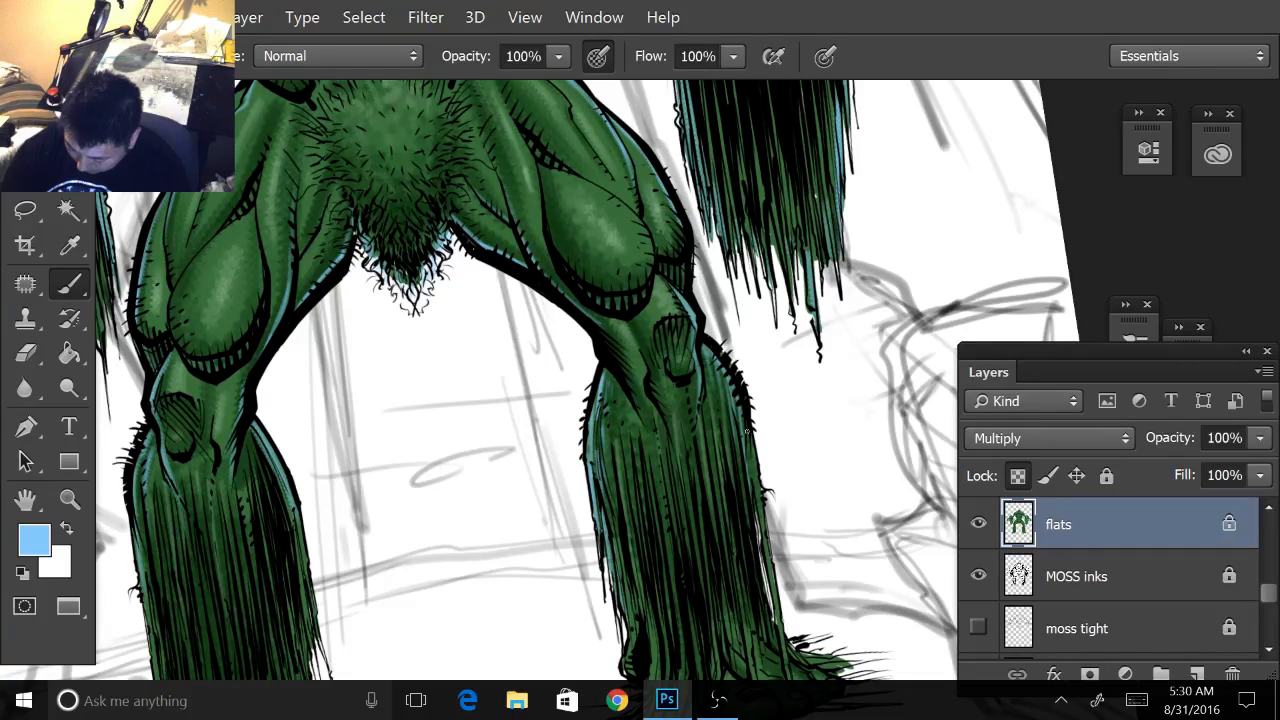
pyautogui.moveTo(747, 431)
pyautogui.mouseDown()
pyautogui.moveTo(768, 574)
pyautogui.moveTo(737, 443)
pyautogui.mouseUp()
pyautogui.moveTo(716, 372); pyautogui.dragTo(728, 424)
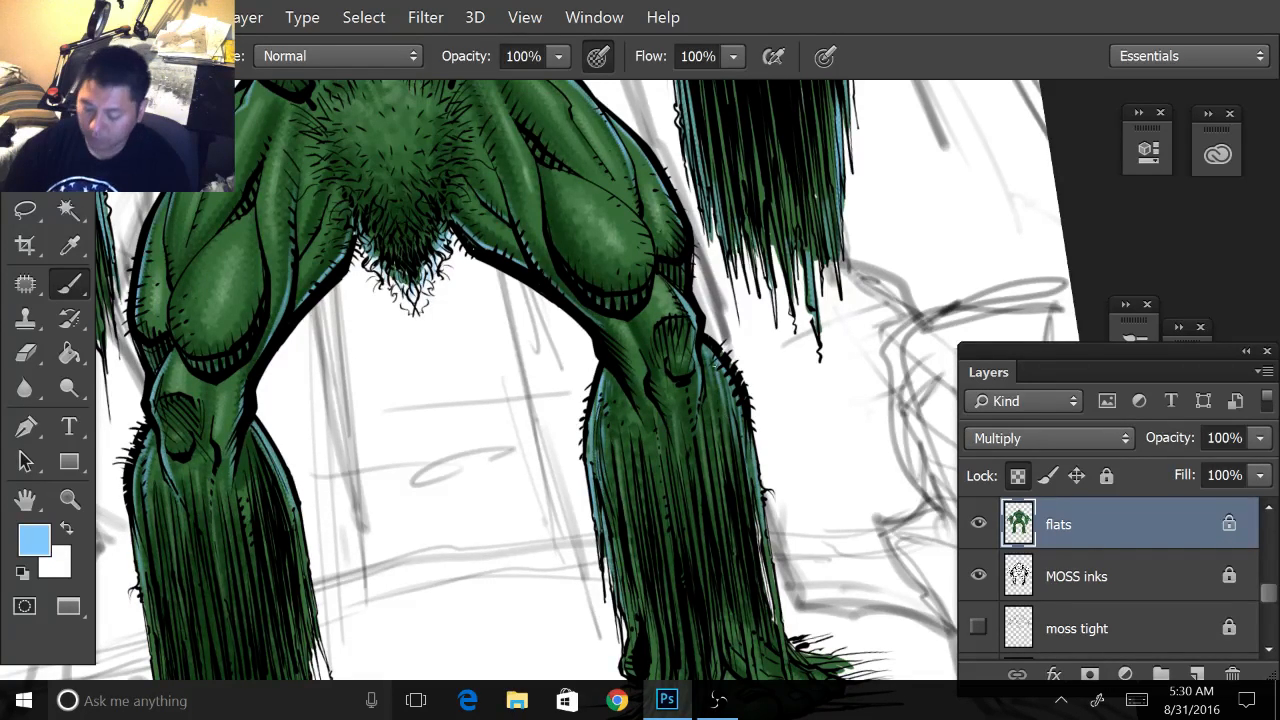
# - Paint light blue rim light along the outer edge of the creature's right calf moss
pyautogui.moveTo(164, 445)
pyautogui.mouseDown()
pyautogui.moveTo(411, 373)
pyautogui.moveTo(402, 434)
pyautogui.mouseUp()
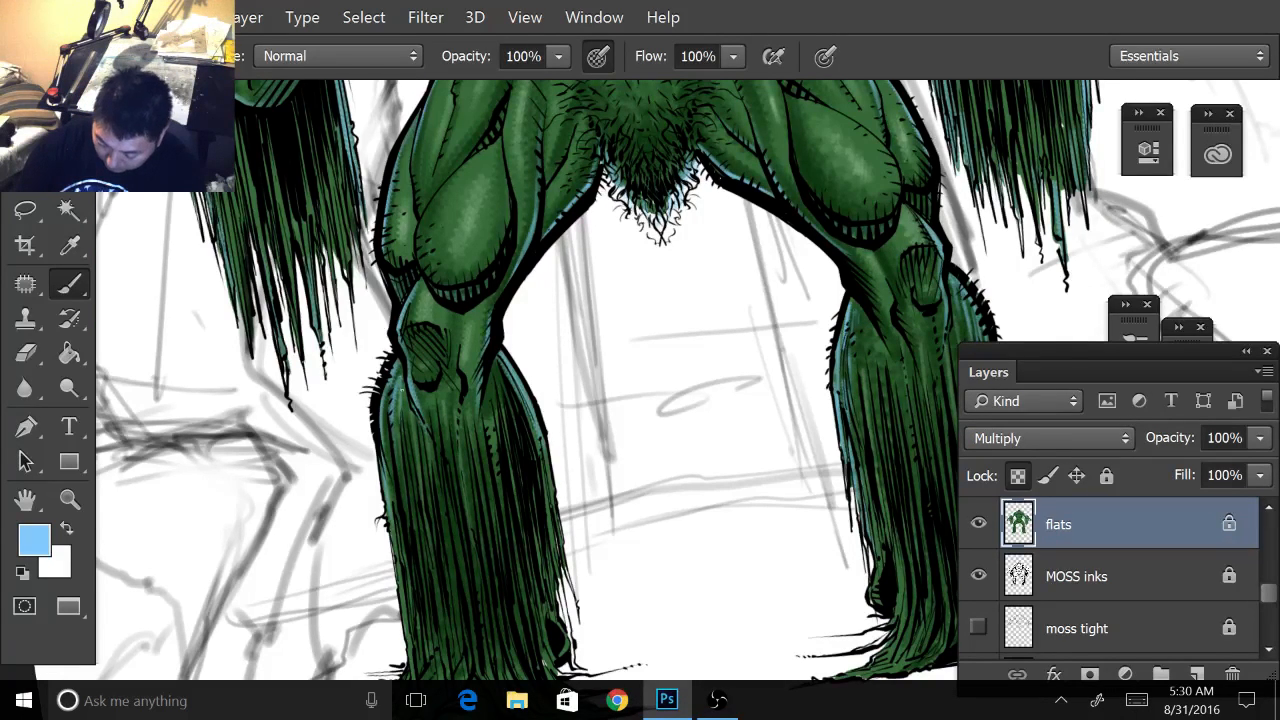
pyautogui.moveTo(394, 374)
pyautogui.mouseDown()
pyautogui.moveTo(398, 440)
pyautogui.moveTo(404, 410)
pyautogui.moveTo(389, 416)
pyautogui.moveTo(384, 530)
pyautogui.mouseUp()
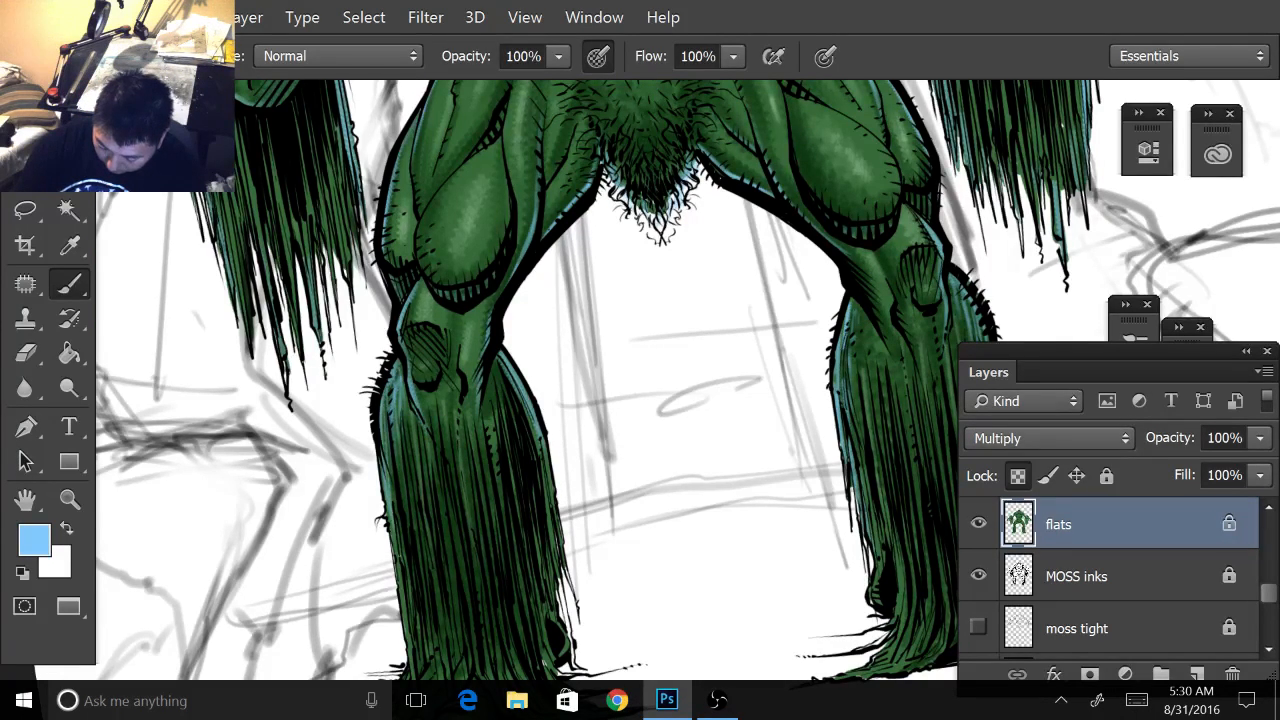
pyautogui.moveTo(400, 480); pyautogui.dragTo(397, 442)
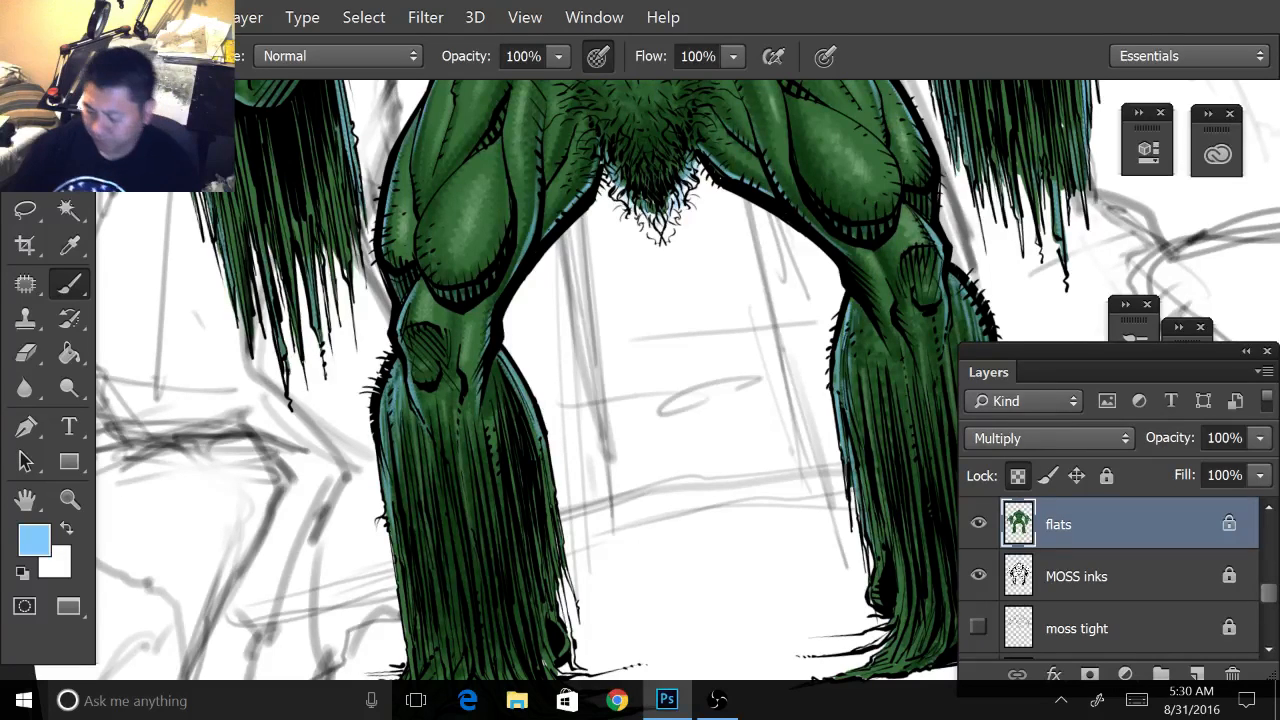
# - Paint light blue rim light on the right leg's lower moss strands, down to the toes and along the inner edge and heel
pyautogui.moveTo(600, 500)
pyautogui.mouseDown()
pyautogui.moveTo(500, 423)
pyautogui.moveTo(518, 271)
pyautogui.mouseUp()
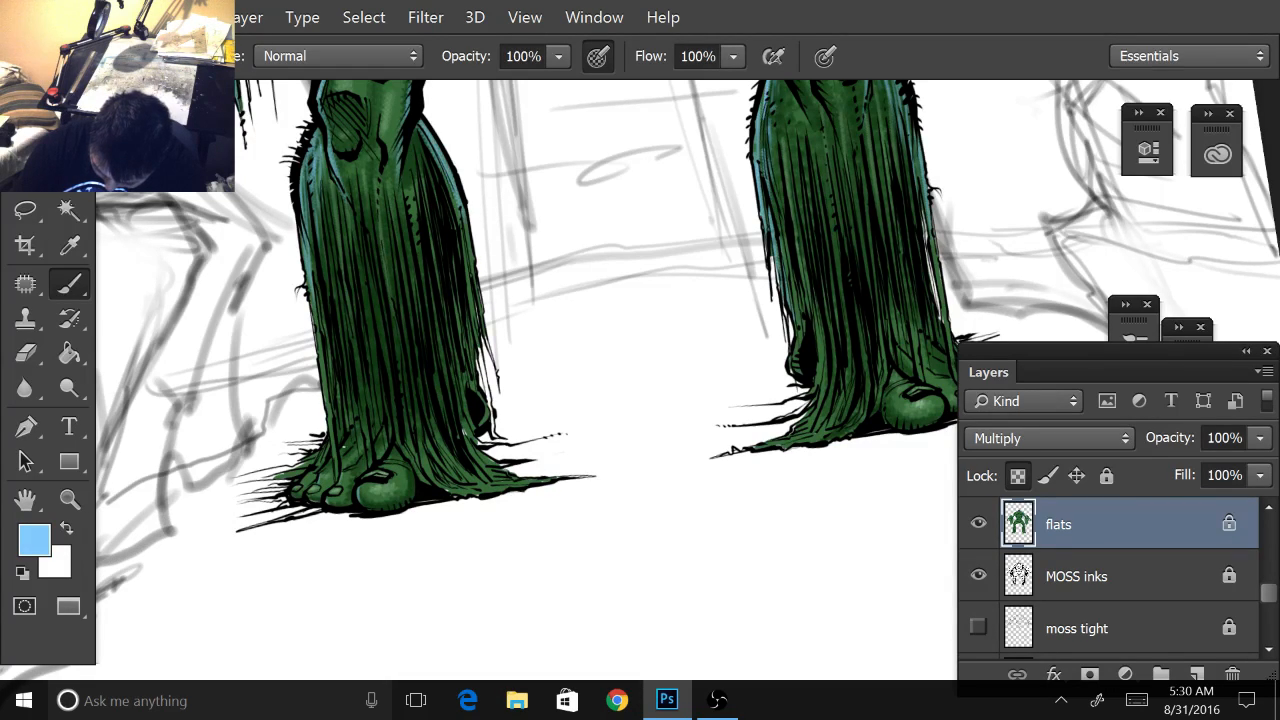
pyautogui.moveTo(330, 421); pyautogui.dragTo(334, 451)
pyautogui.moveTo(327, 380); pyautogui.dragTo(337, 474)
pyautogui.moveTo(317, 314); pyautogui.dragTo(330, 444)
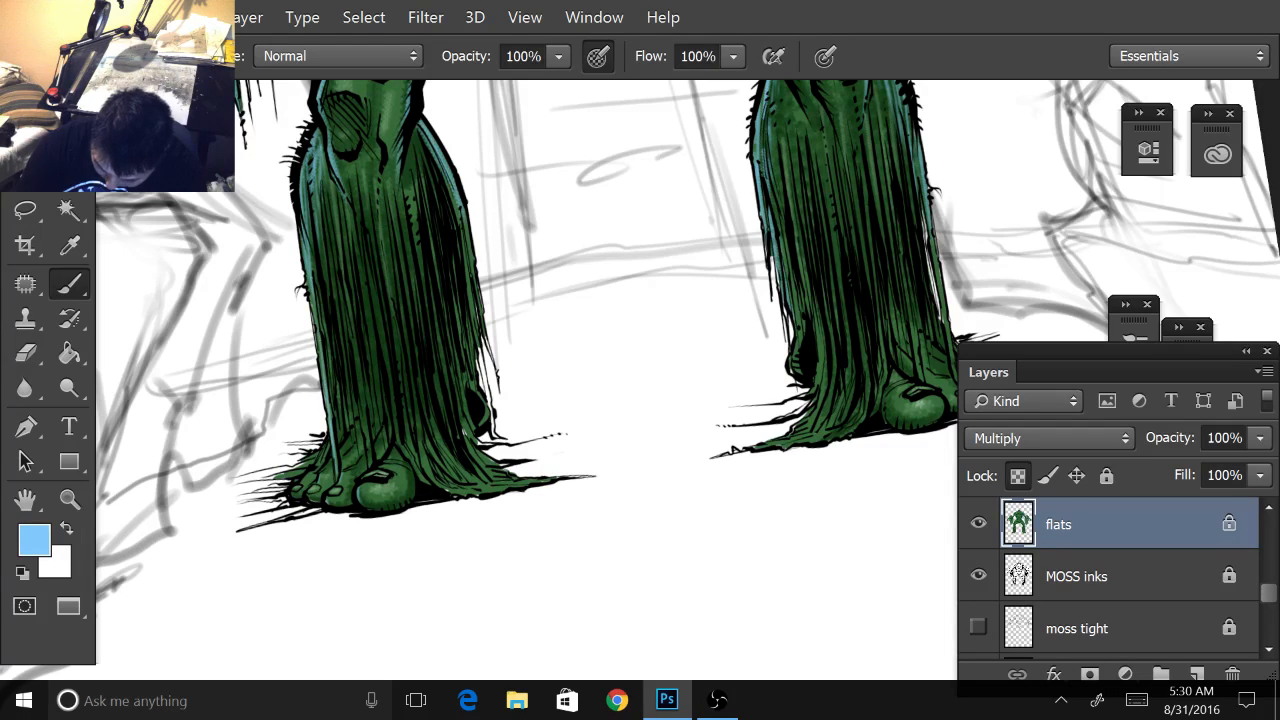
pyautogui.moveTo(314, 284)
pyautogui.mouseDown()
pyautogui.moveTo(321, 370)
pyautogui.moveTo(342, 432)
pyautogui.moveTo(351, 424)
pyautogui.moveTo(309, 465)
pyautogui.mouseUp()
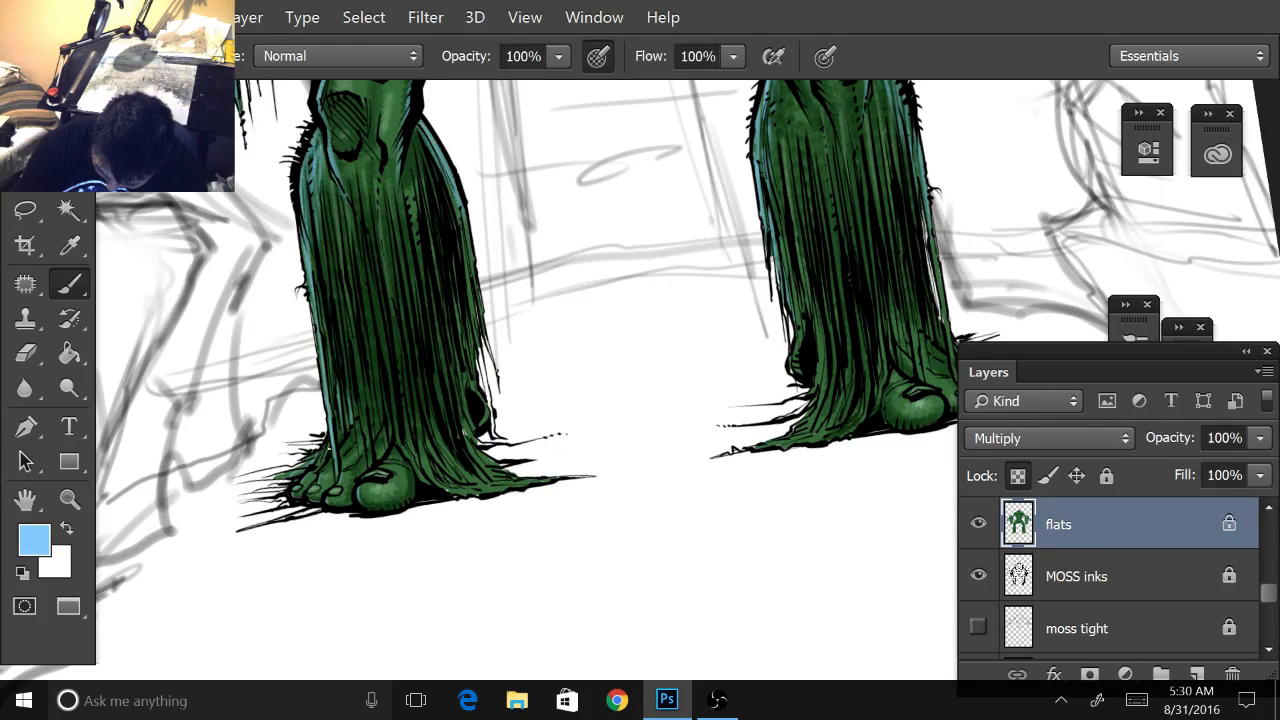
pyautogui.moveTo(321, 454); pyautogui.dragTo(307, 480)
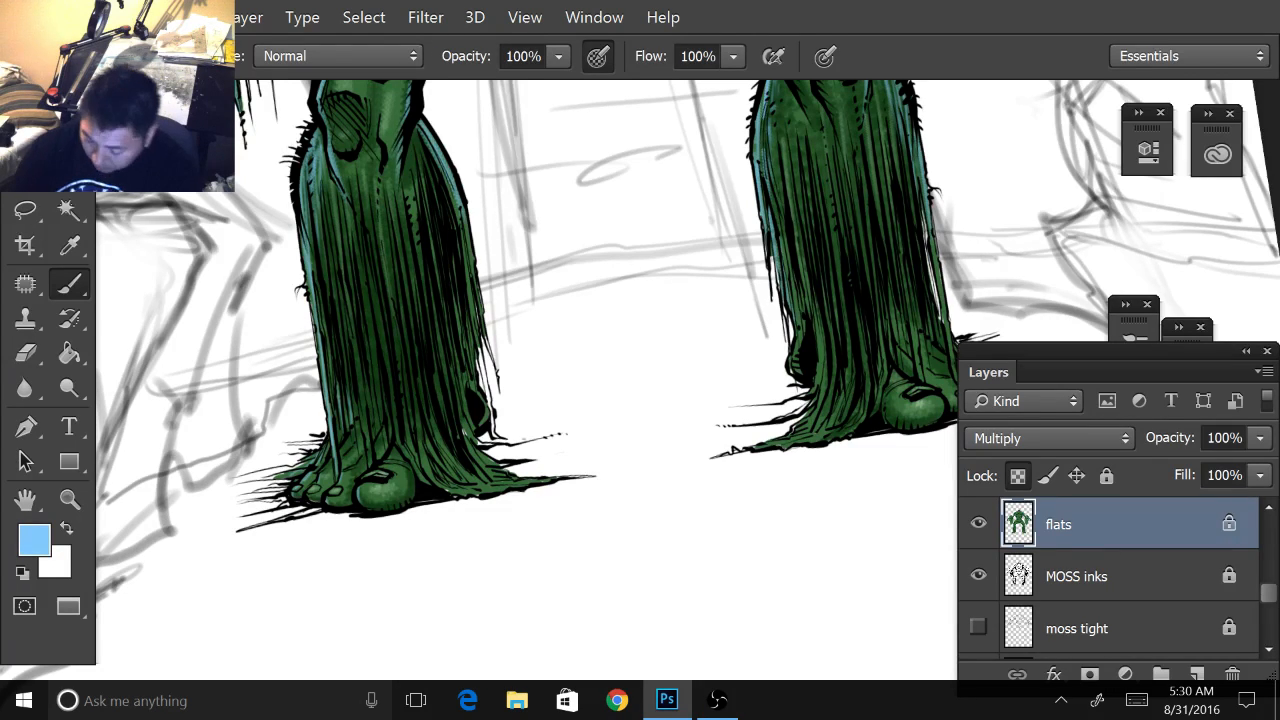
pyautogui.moveTo(484, 398); pyautogui.dragTo(484, 426)
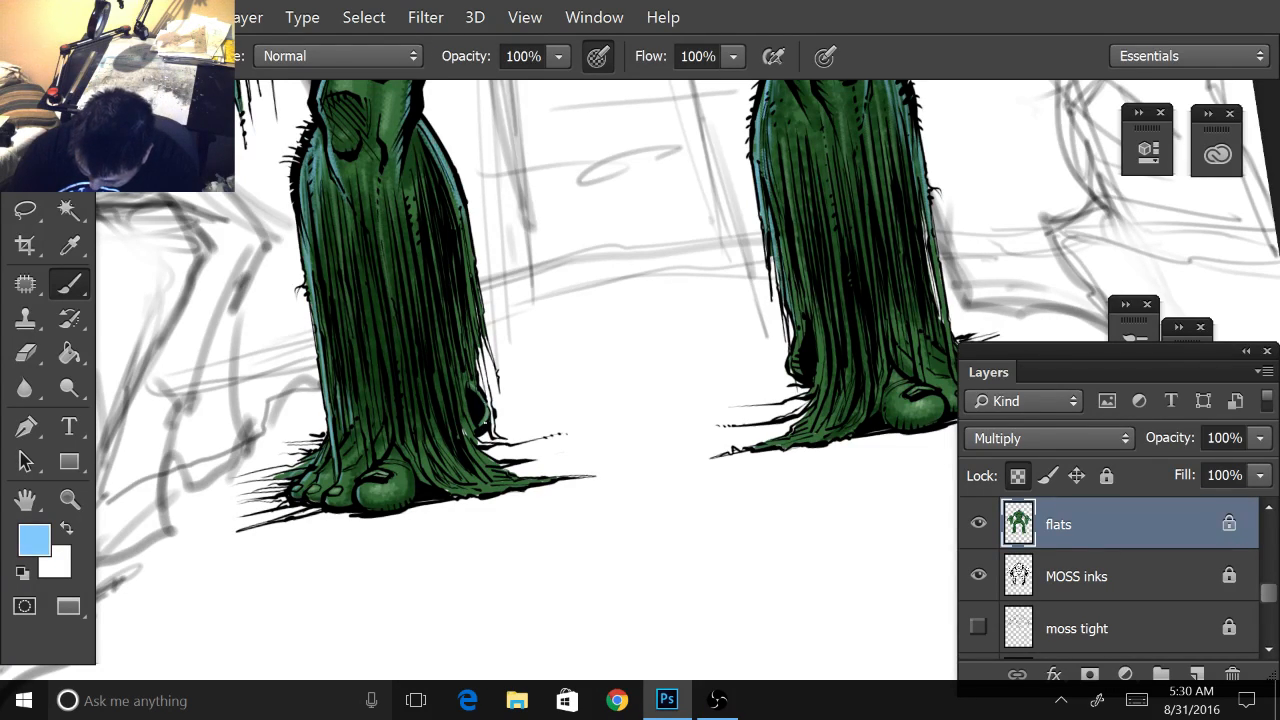
pyautogui.moveTo(469, 260); pyautogui.dragTo(477, 328)
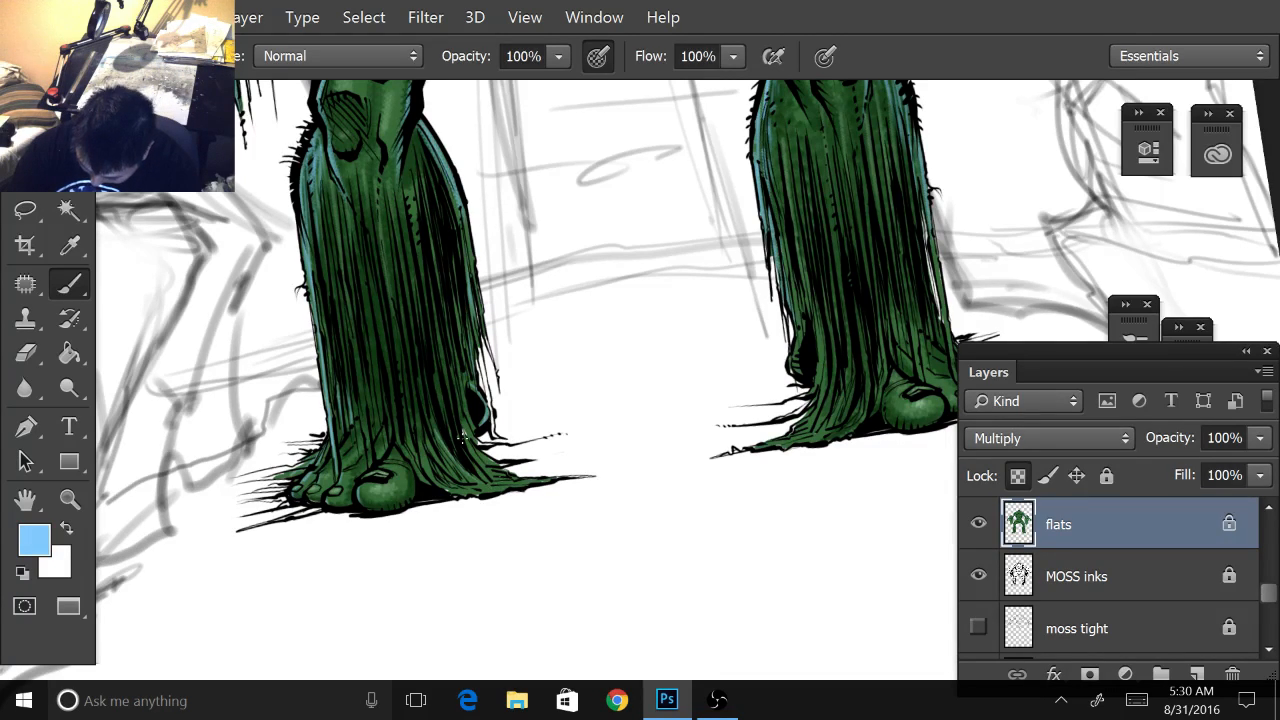
# - Paint light blue rim light on the left foot's heel and toes and up the outer moss strands of the lower leg
pyautogui.moveTo(600, 360); pyautogui.dragTo(399, 399)
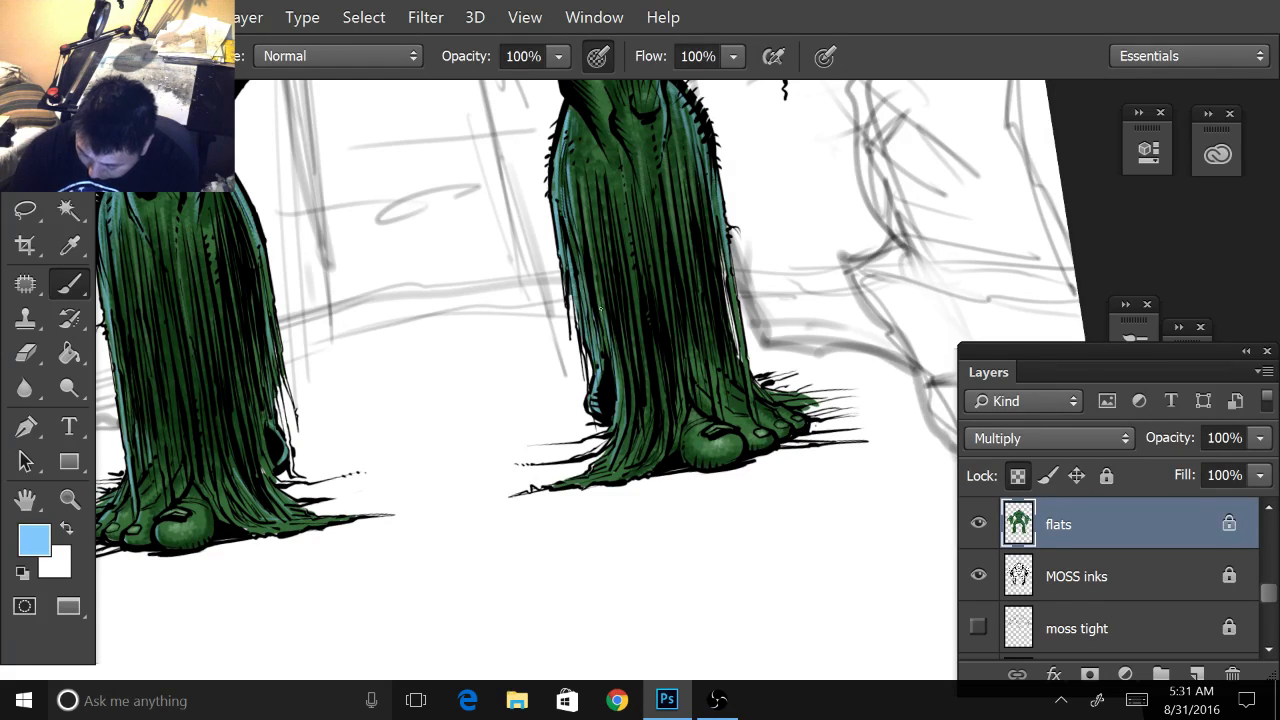
pyautogui.moveTo(585, 147)
pyautogui.mouseDown()
pyautogui.moveTo(614, 354)
pyautogui.moveTo(536, 396)
pyautogui.moveTo(520, 340)
pyautogui.mouseUp()
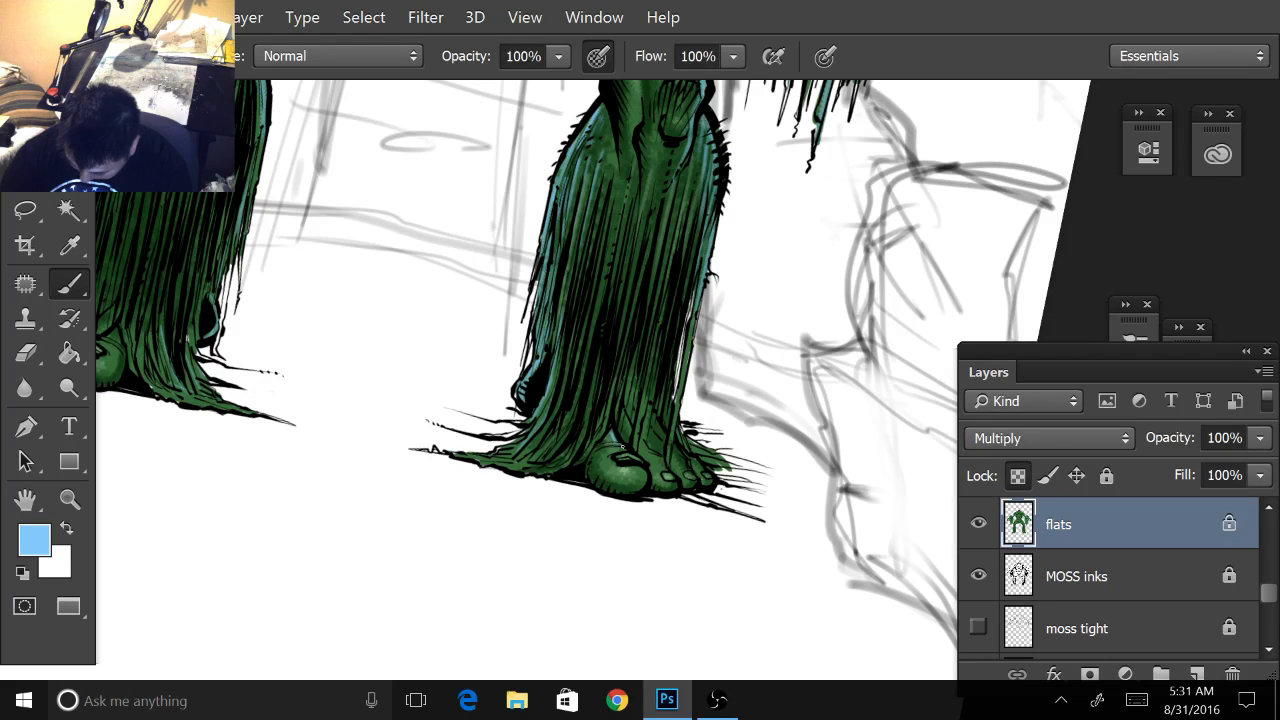
pyautogui.moveTo(640, 467)
pyautogui.mouseDown()
pyautogui.moveTo(675, 487)
pyautogui.moveTo(636, 435)
pyautogui.moveTo(676, 443)
pyautogui.moveTo(655, 418)
pyautogui.moveTo(704, 455)
pyautogui.mouseUp()
pyautogui.moveTo(678, 431); pyautogui.dragTo(686, 444)
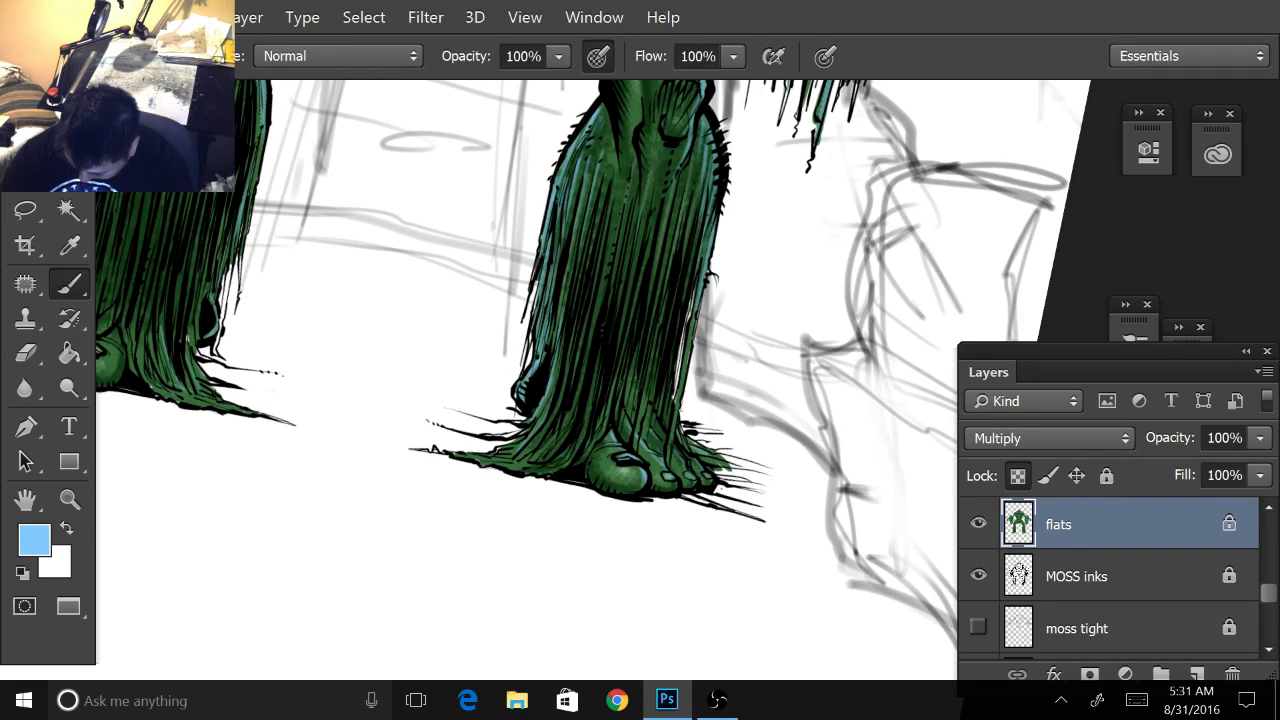
pyautogui.moveTo(686, 342); pyautogui.dragTo(674, 424)
pyautogui.moveTo(694, 310)
pyautogui.mouseDown()
pyautogui.moveTo(673, 345)
pyautogui.moveTo(667, 426)
pyautogui.mouseUp()
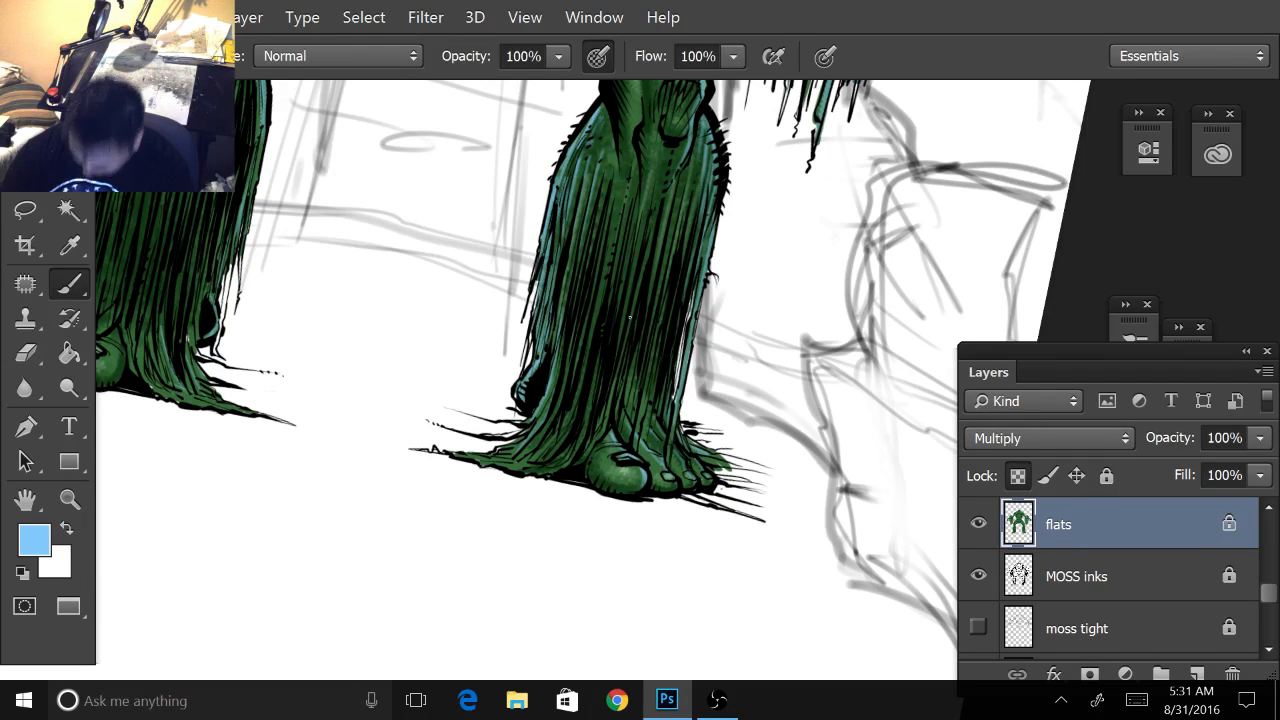
# - Frame the creature's face and switch the brush to the hard round 30 px tip with 100% hardness and 9% spacing
pyautogui.moveTo(640, 300); pyautogui.dragTo(654, 296)
pyautogui.hotkey('ctrl', '-')
pyautogui.moveTo(746, 154); pyautogui.dragTo(727, 612)
pyautogui.hotkey('ctrl', '+')
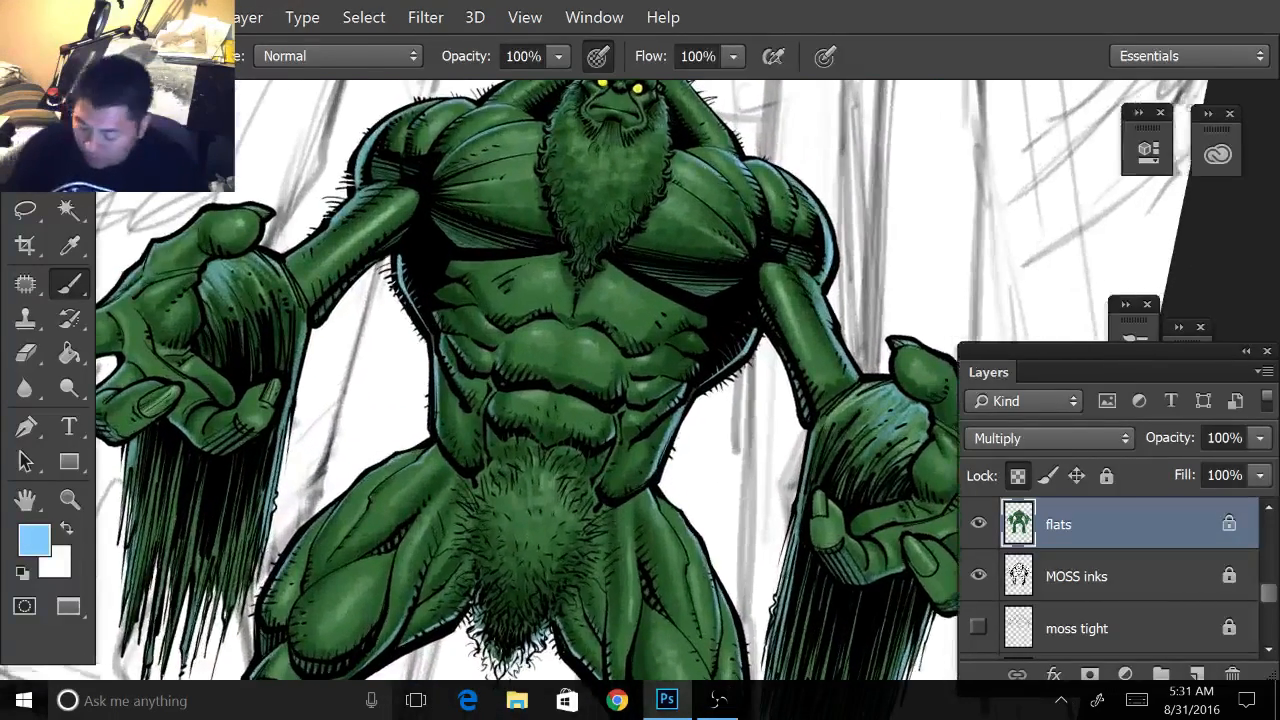
pyautogui.moveTo(640, 340); pyautogui.dragTo(630, 560)
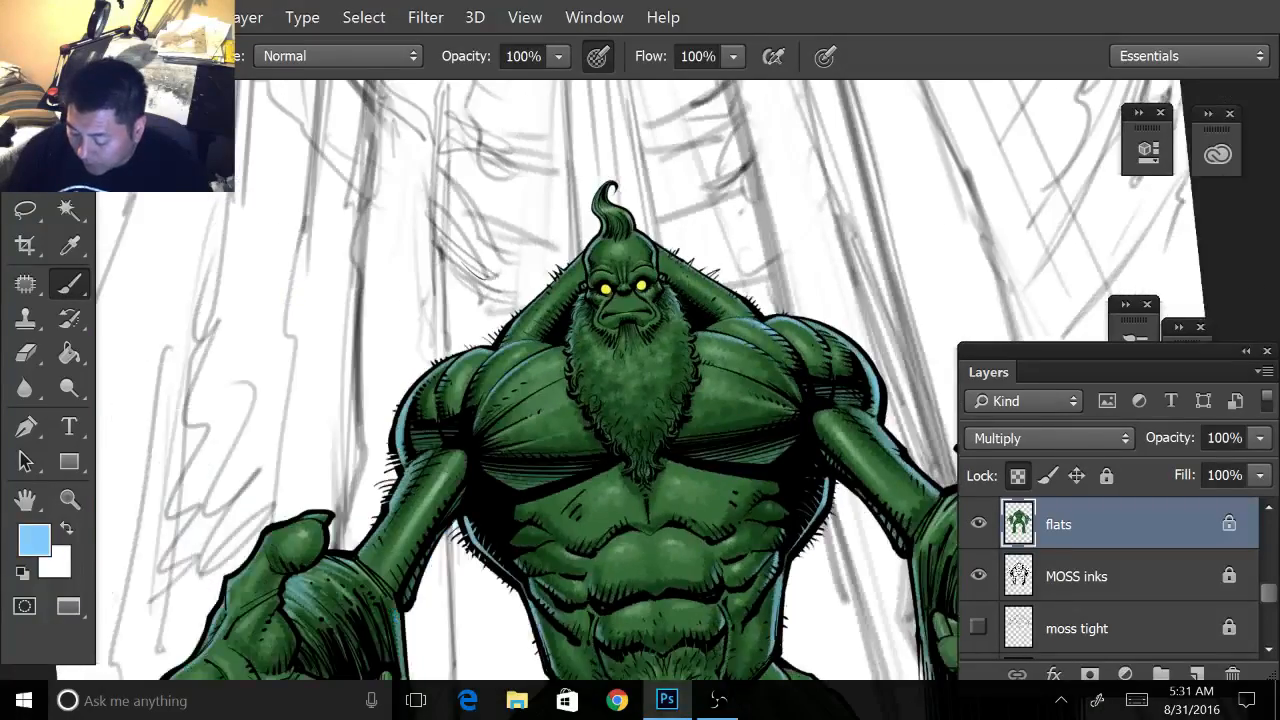
pyautogui.hotkey('ctrl', '+')
pyautogui.moveTo(640, 400); pyautogui.dragTo(604, 402)
pyautogui.scroll(3, 640, 340)
pyautogui.moveTo(600, 340); pyautogui.dragTo(636, 443)
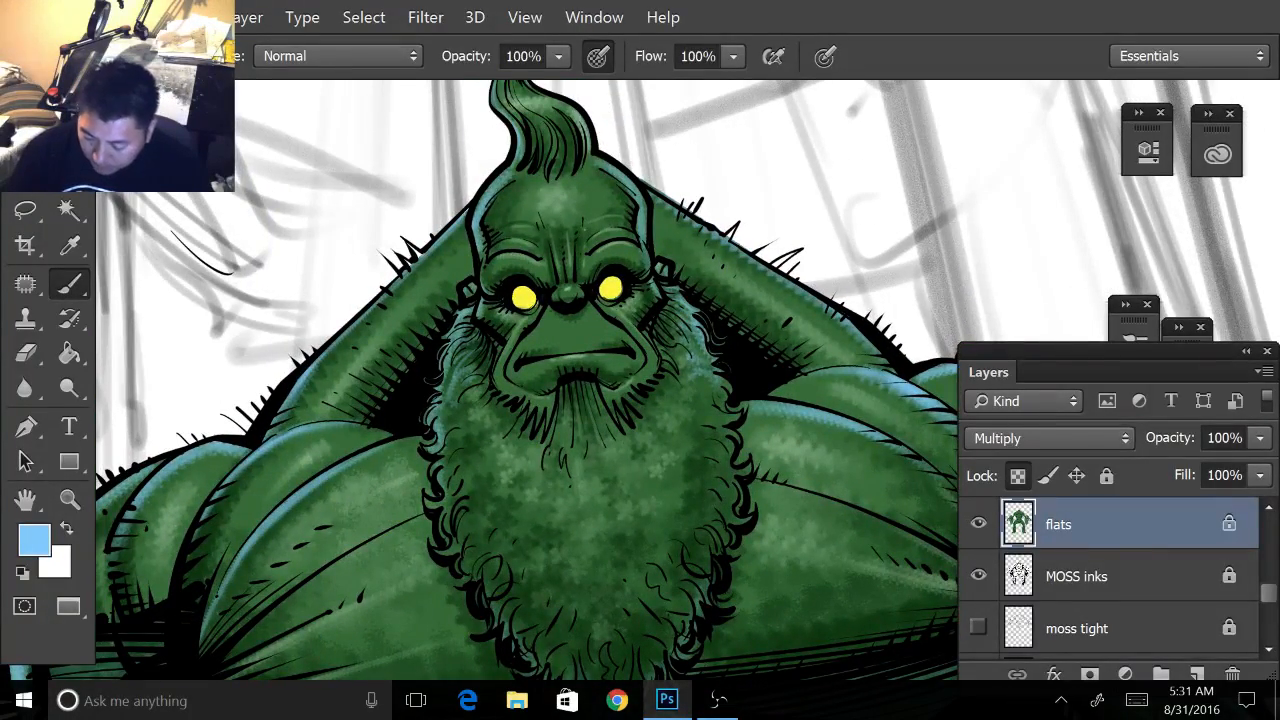
pyautogui.press('F5')
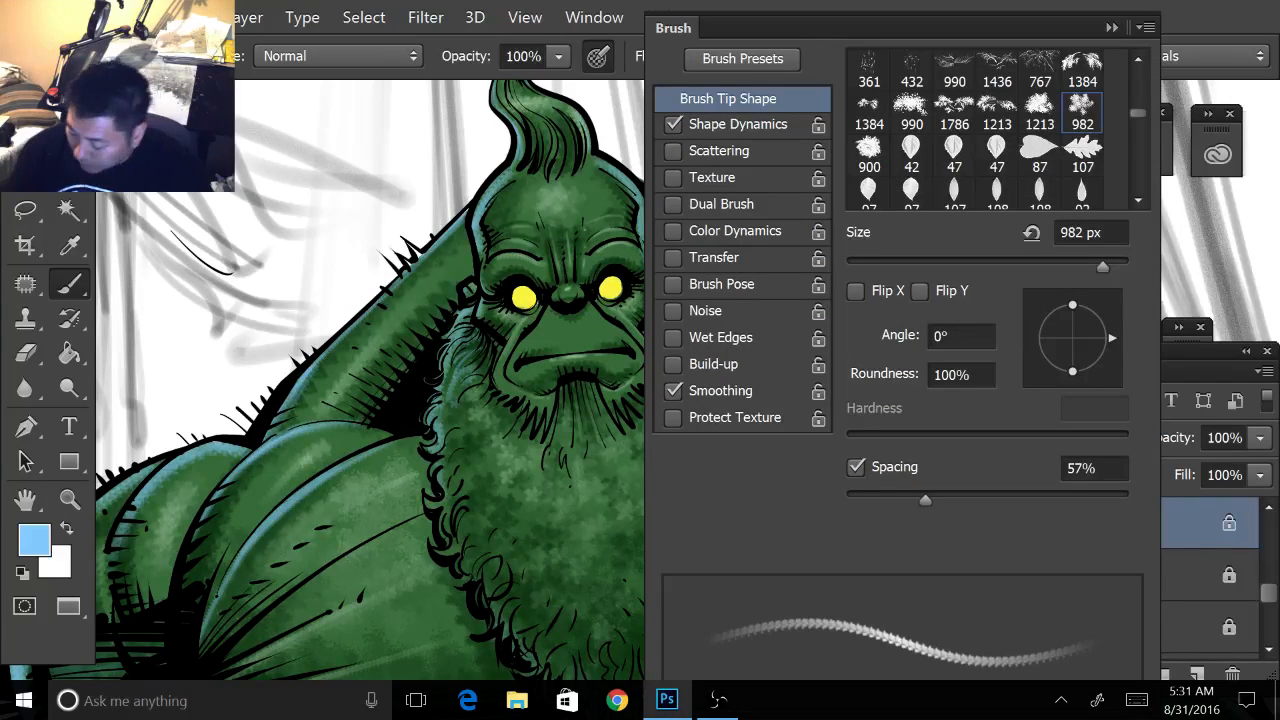
pyautogui.moveTo(1138, 113); pyautogui.dragTo(1138, 102)
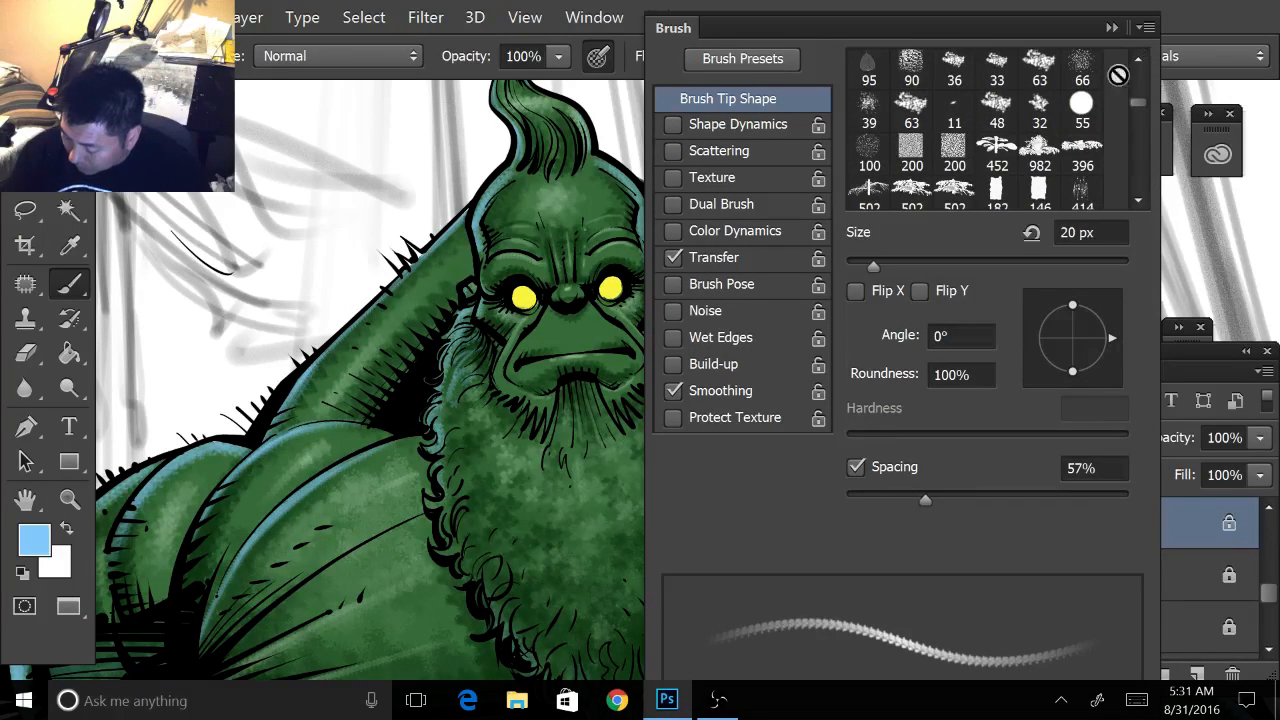
pyautogui.click(1139, 68)
pyautogui.click(1139, 67)
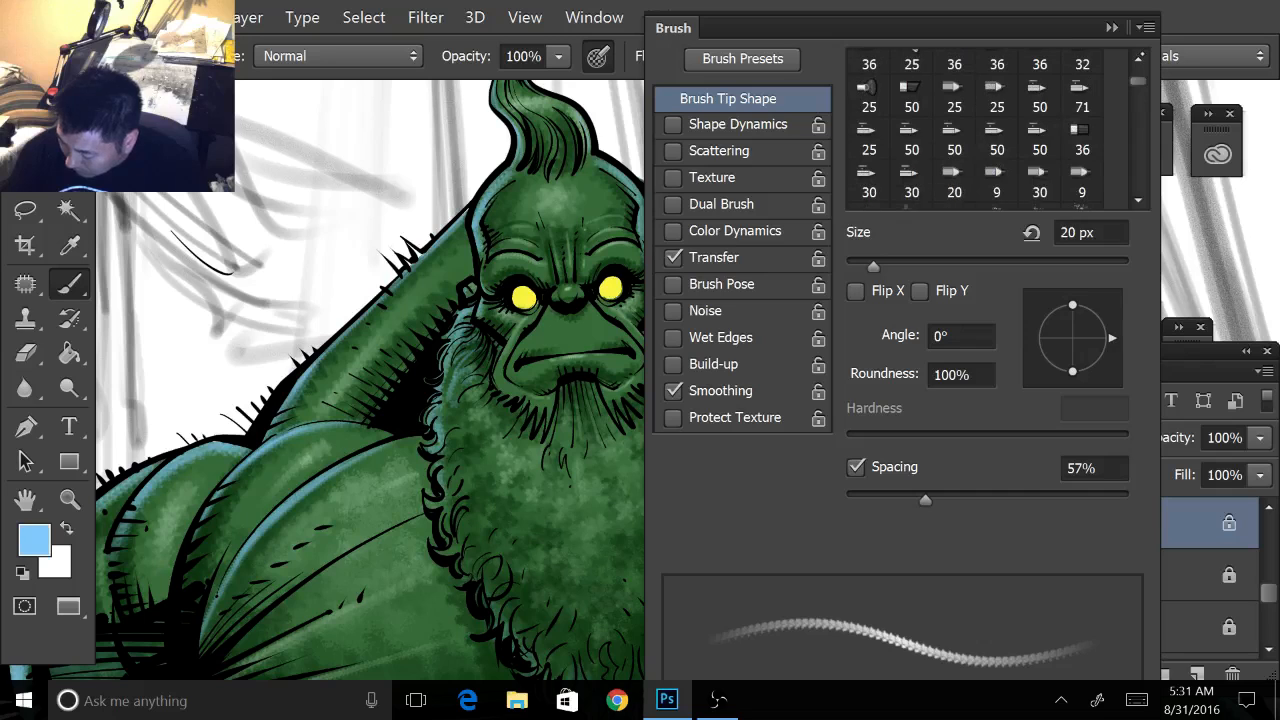
pyautogui.click(1139, 66)
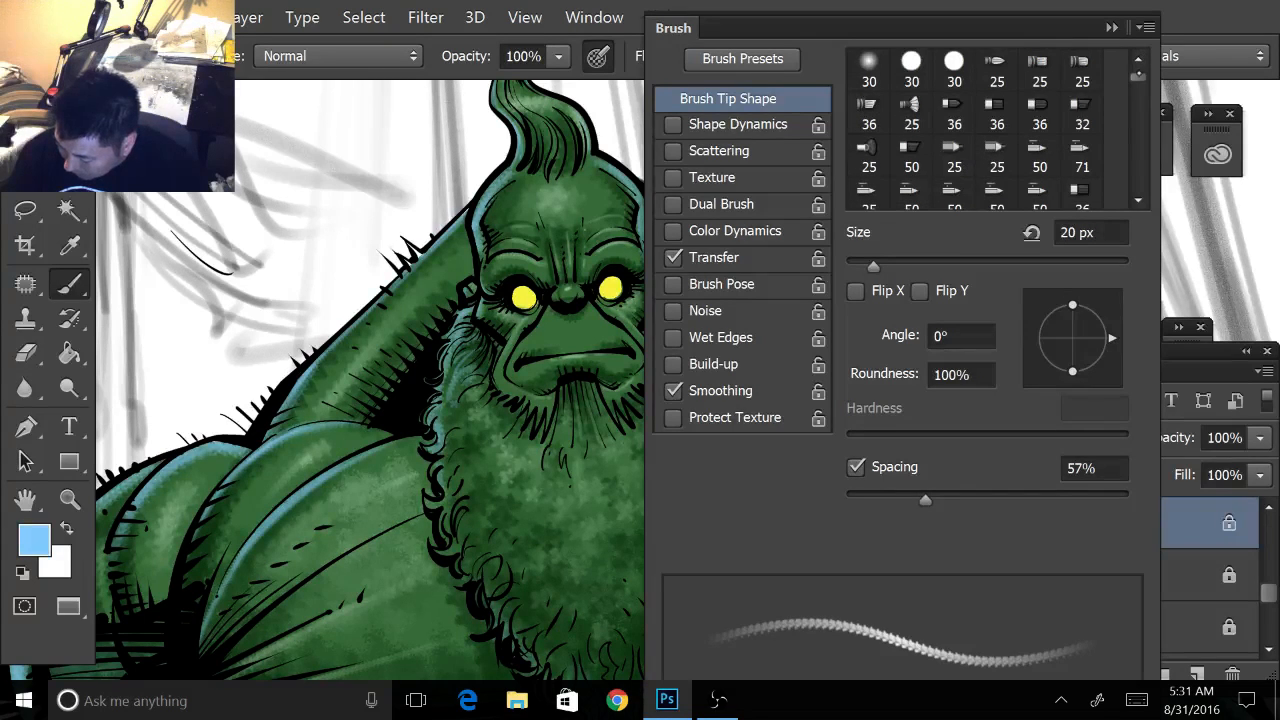
pyautogui.click(954, 68)
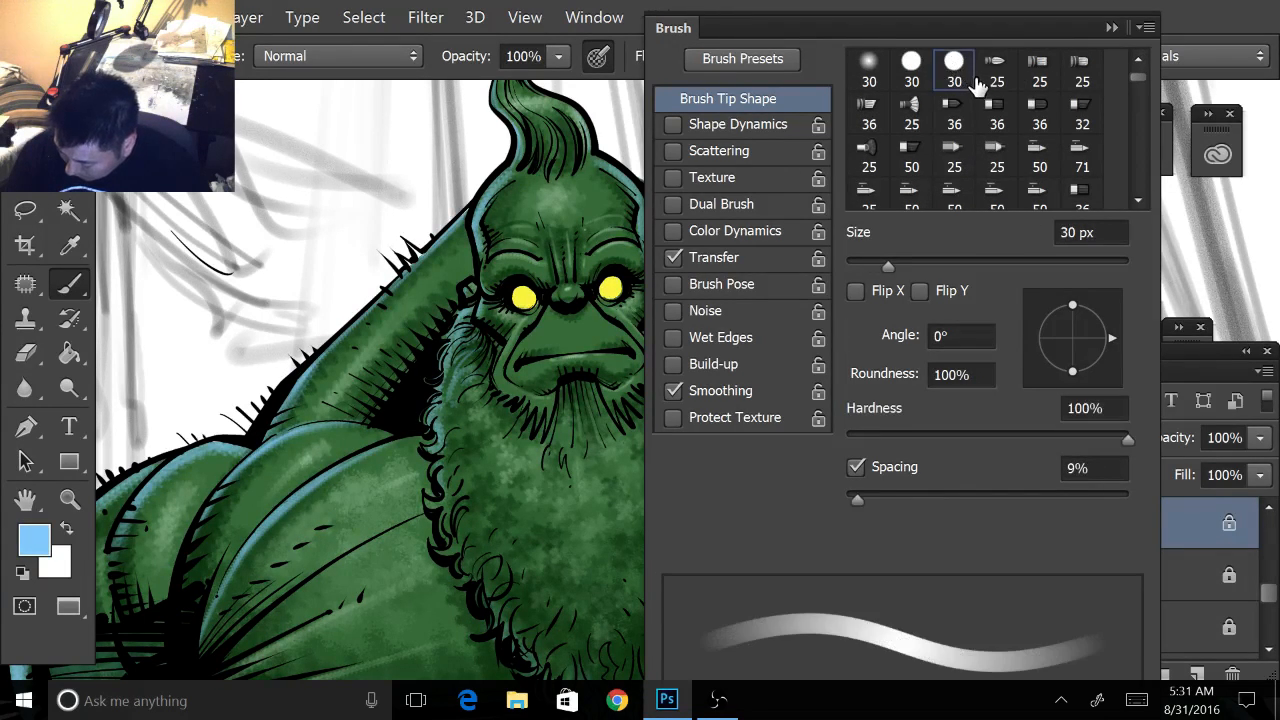
pyautogui.click(1111, 27)
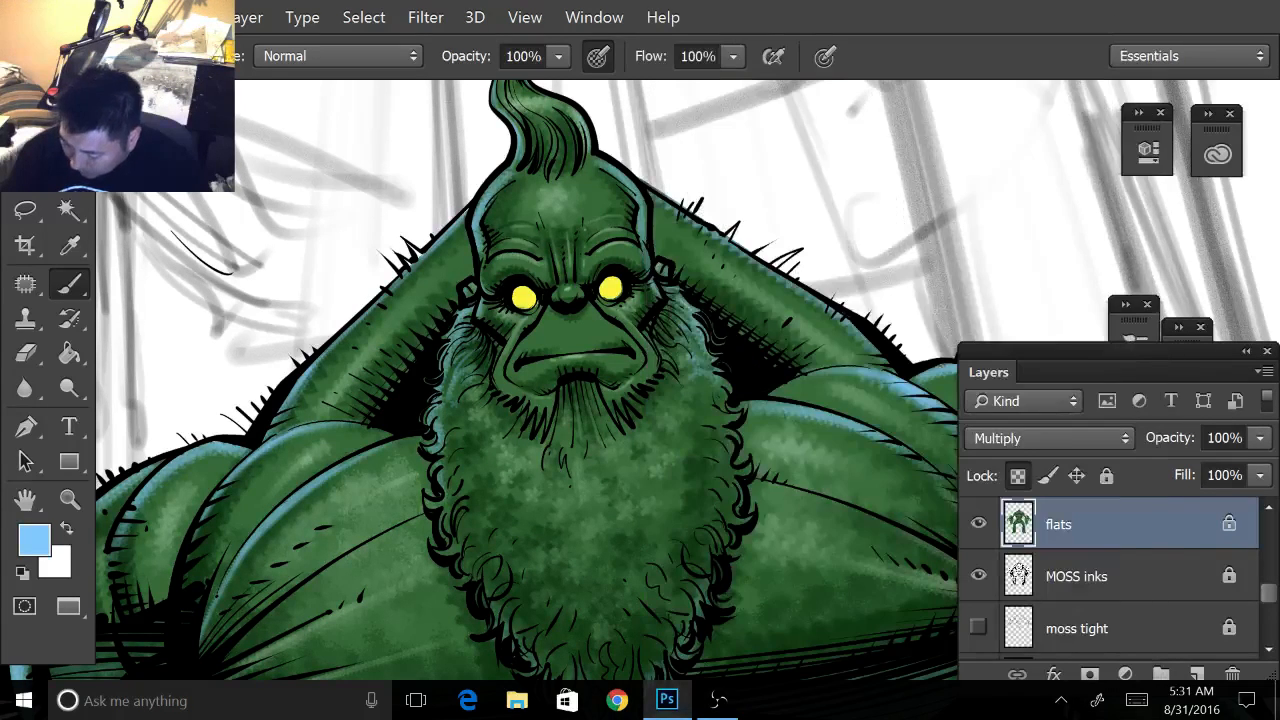
# - Sample the yellow of the eyes and darken it to an olive yellow as the foreground colour
pyautogui.keyDown('alt'); pyautogui.click(526, 298); pyautogui.keyUp('alt')
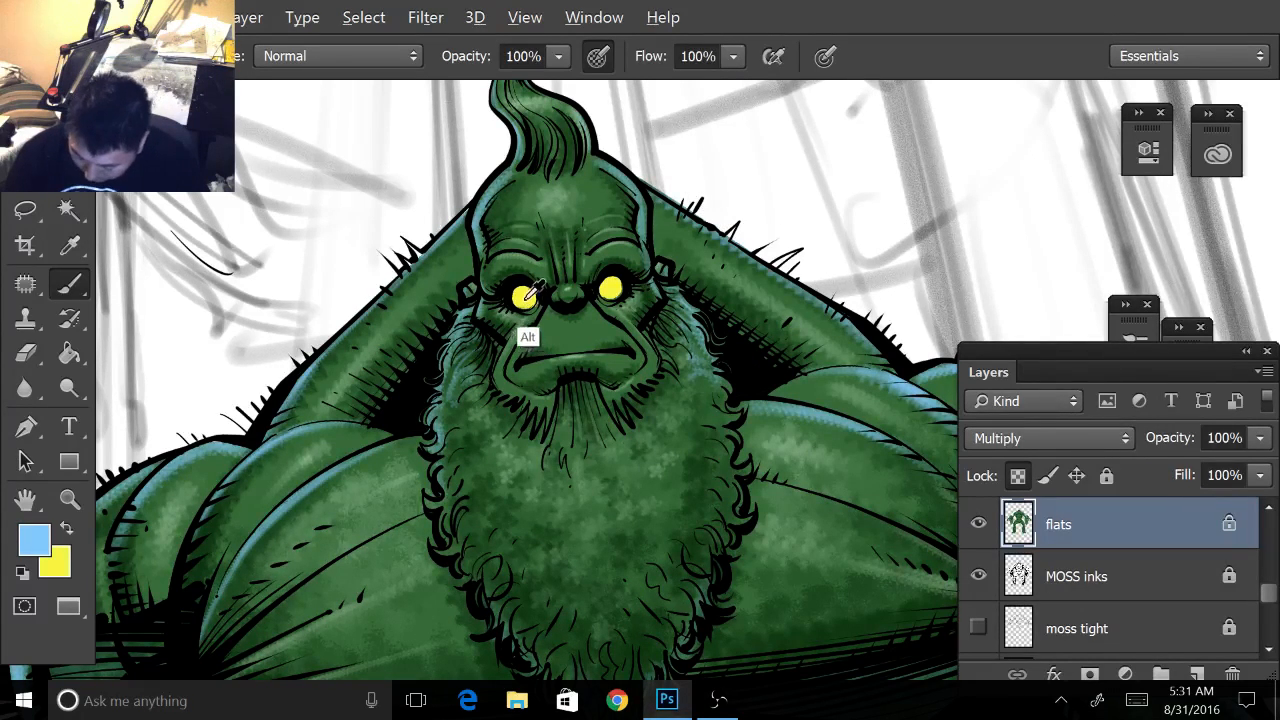
pyautogui.click(65, 529)
pyautogui.click(34, 540)
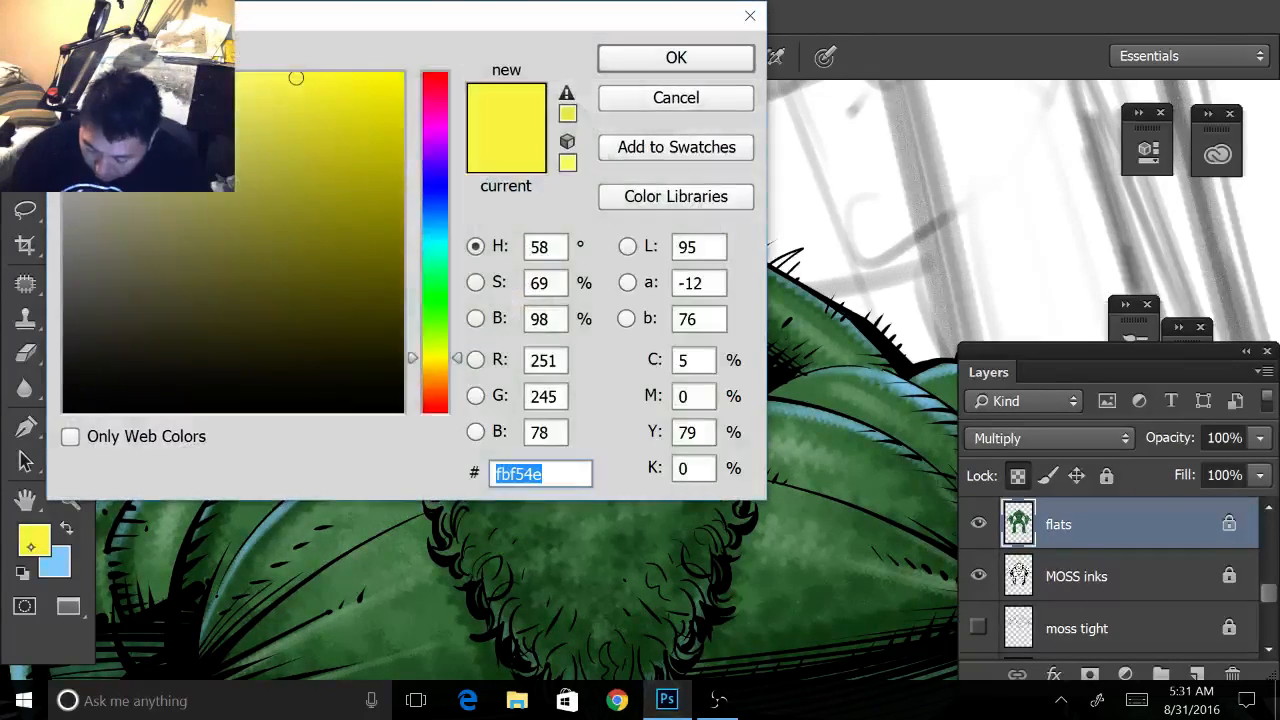
pyautogui.click(350, 206)
pyautogui.click(672, 57)
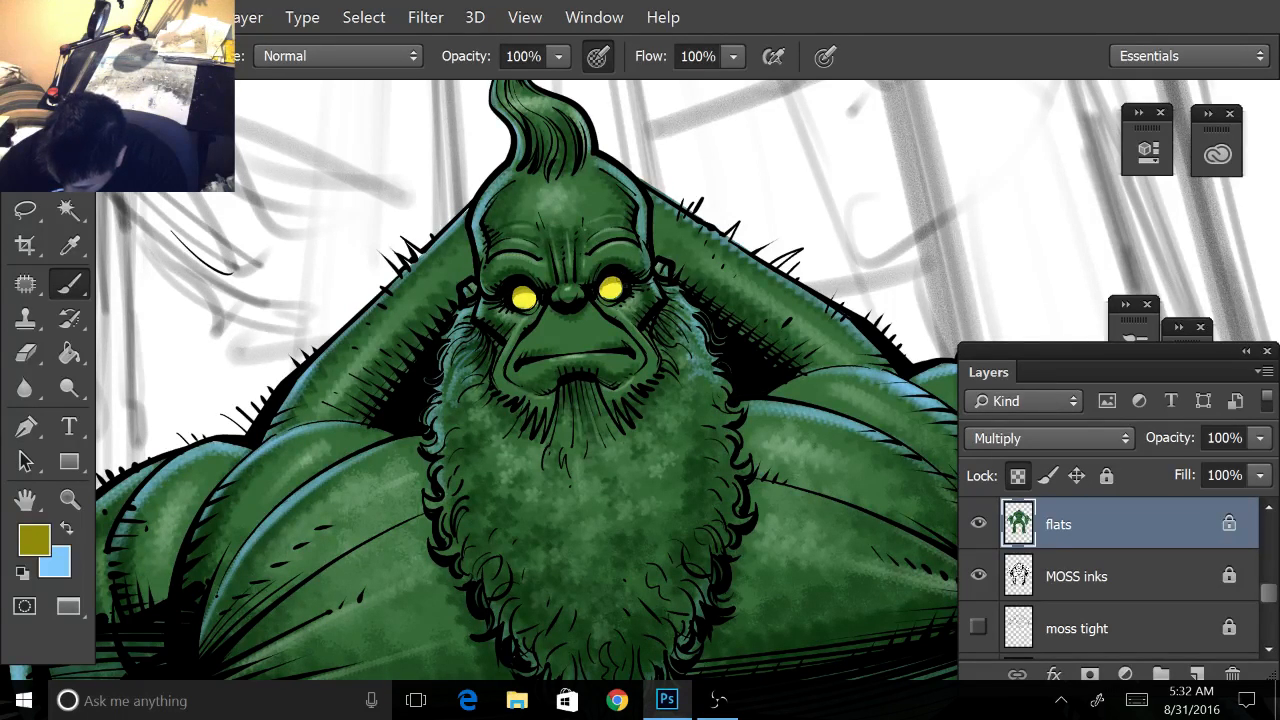
# - Shade the edges of both glowing eyes with the dark olive yellow
pyautogui.moveTo(603, 291); pyautogui.dragTo(619, 298)
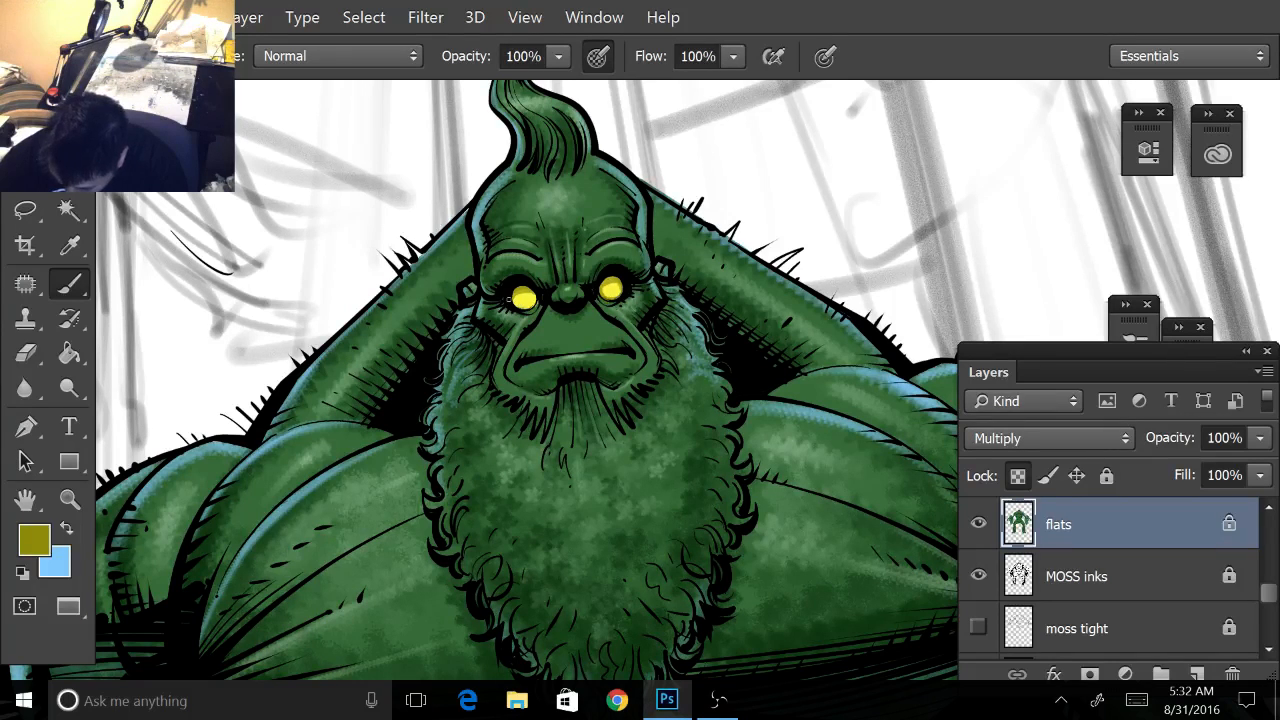
pyautogui.moveTo(514, 303); pyautogui.dragTo(619, 294)
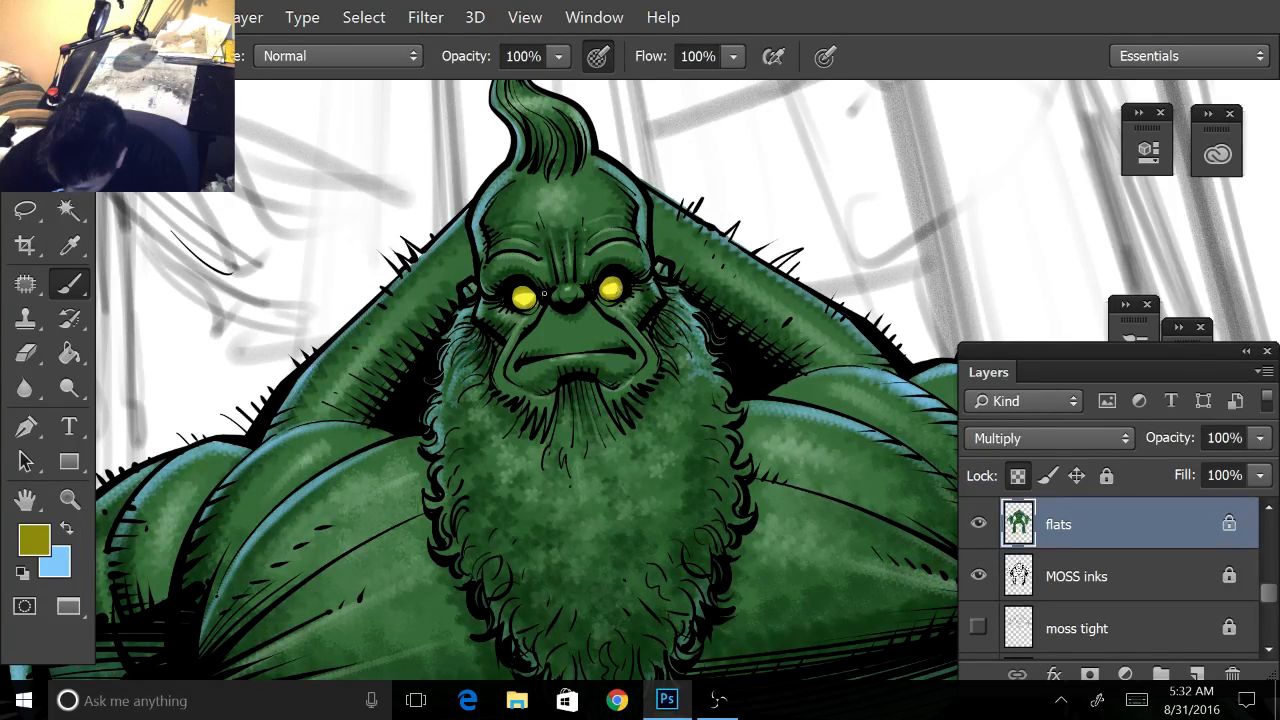
pyautogui.press('z')
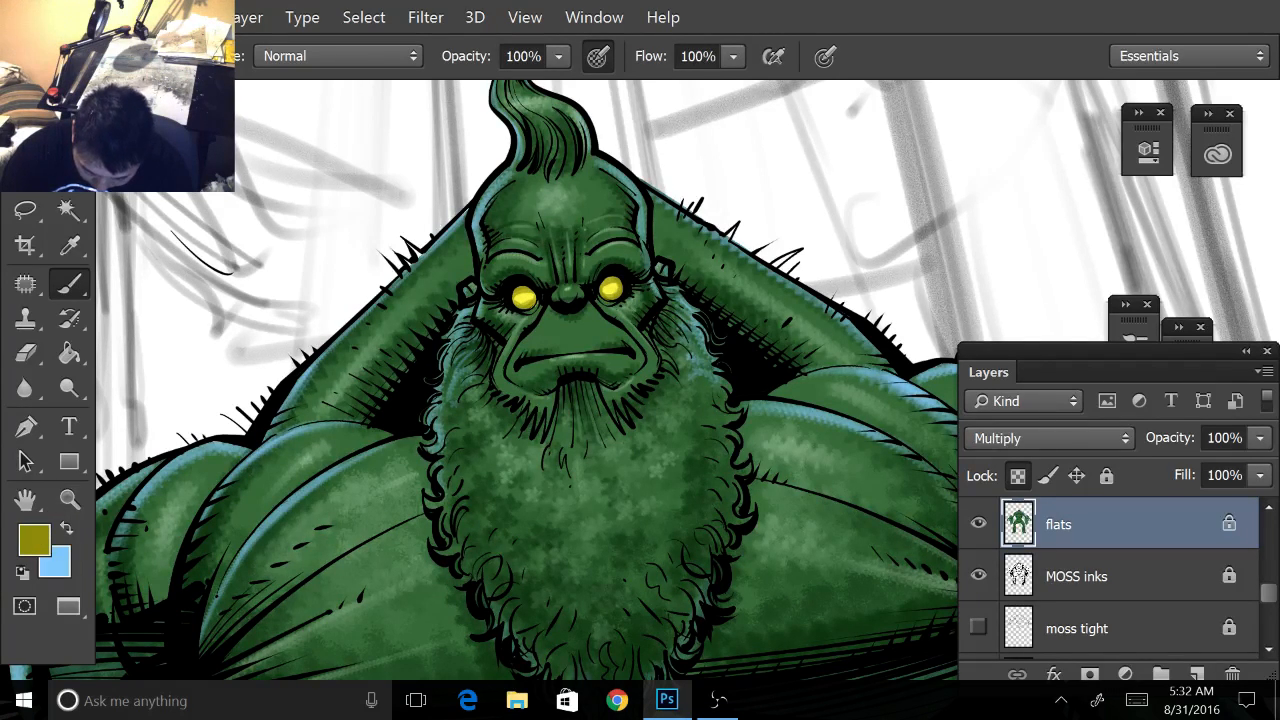
# - Set the foreground colour to white, add small highlights to both eyes, and review the whole figure
pyautogui.press('d')
pyautogui.press('x')
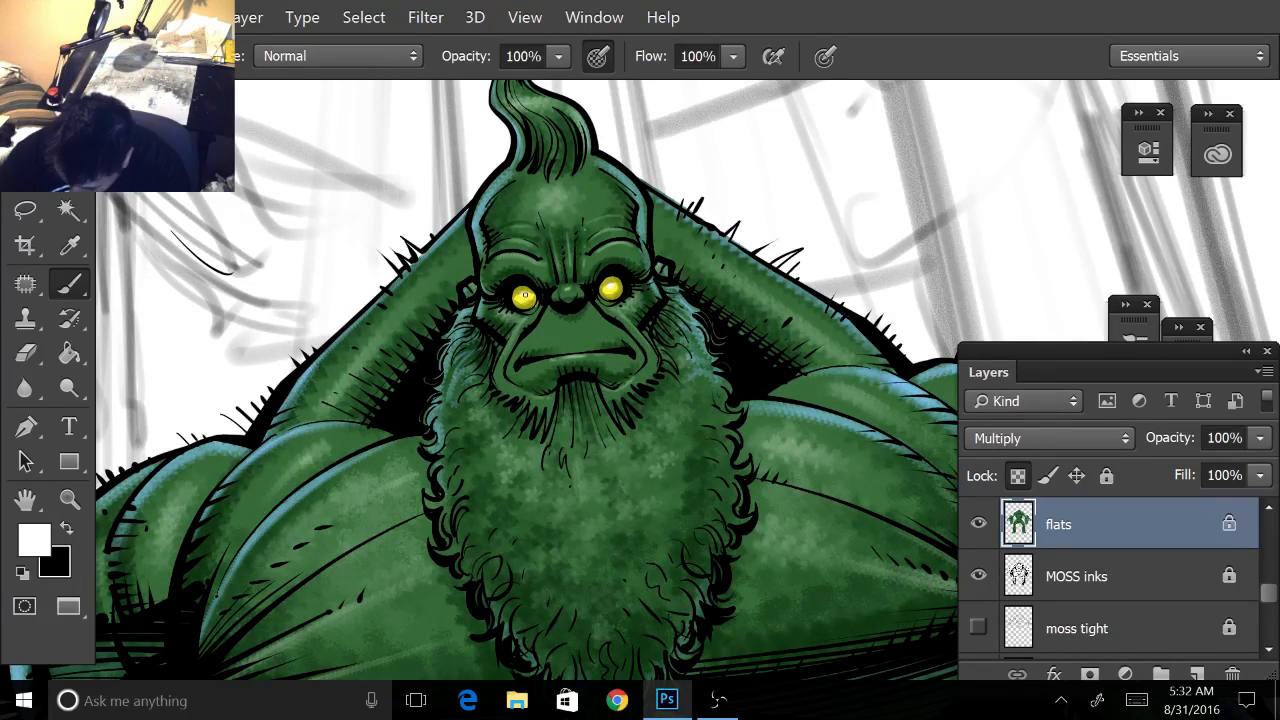
pyautogui.scroll(-5, 340, 360)
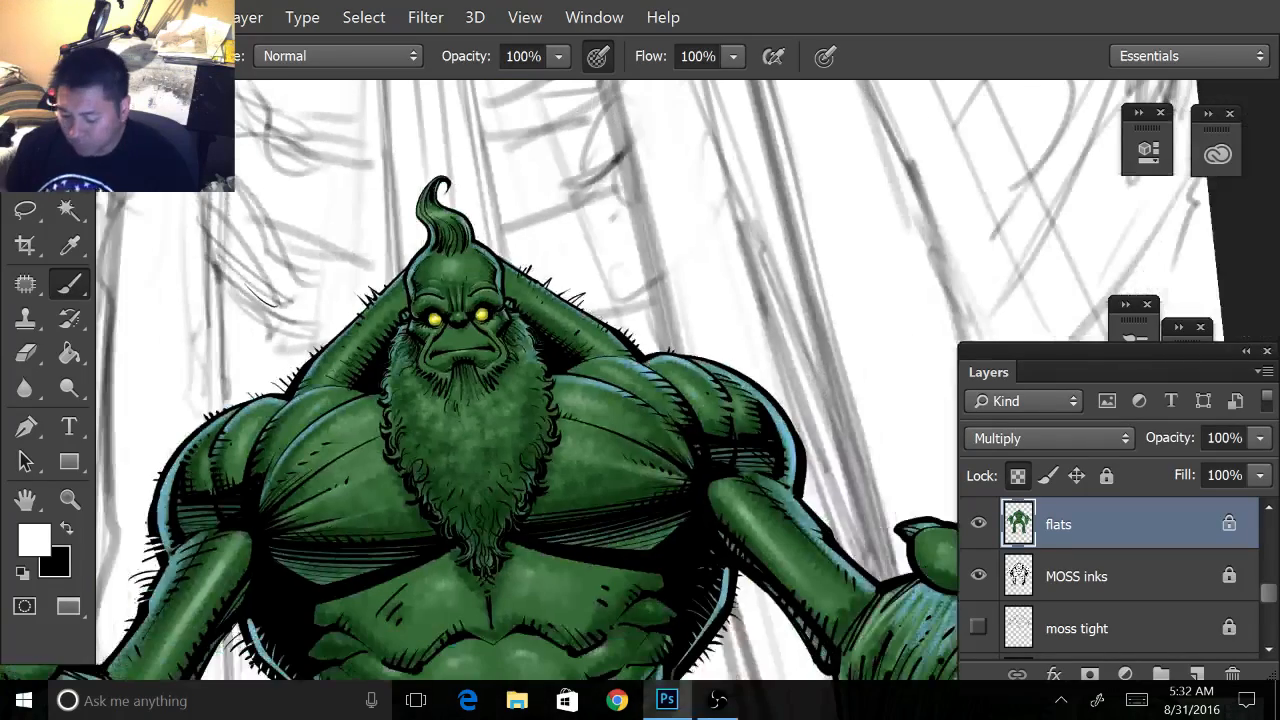
pyautogui.scroll(-4, 280, 346)
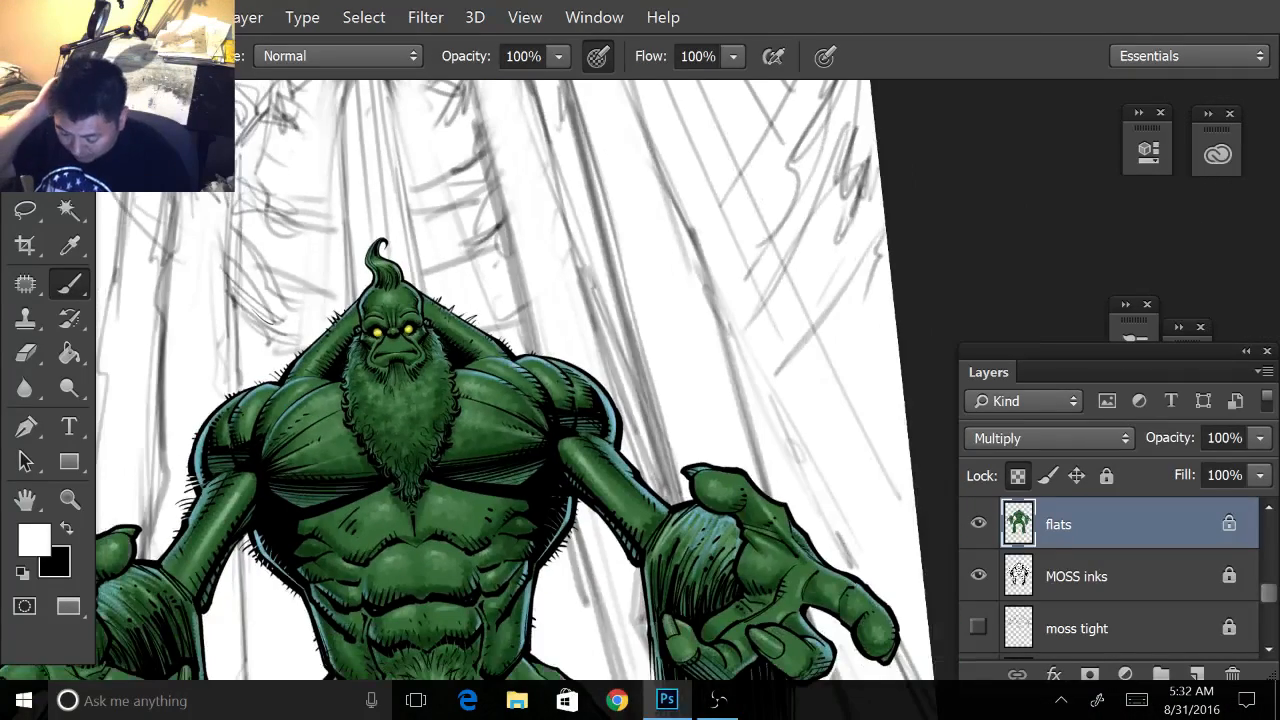
pyautogui.moveTo(440, 440); pyautogui.dragTo(509, 264)
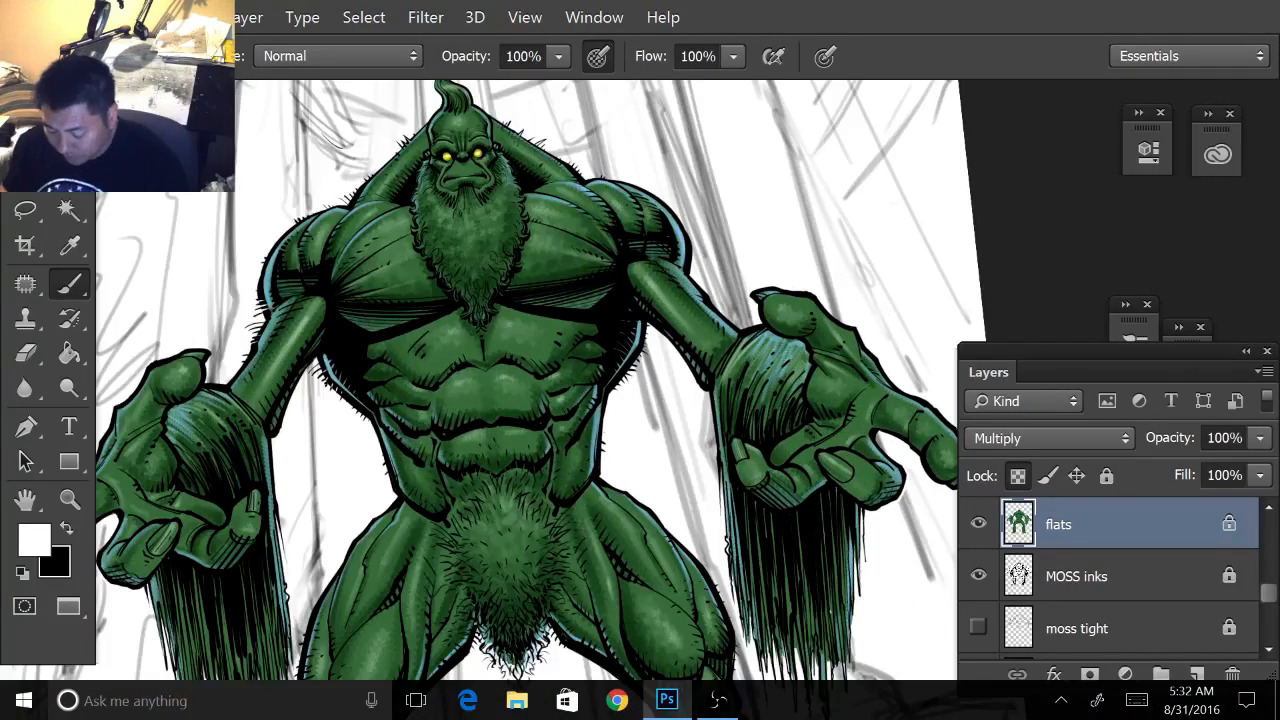
# - Examine the whole coloured creature from head to feet and switch to the Open Broadcaster Software window
pyautogui.scroll(-3, 327, 431)
pyautogui.press('Escape')
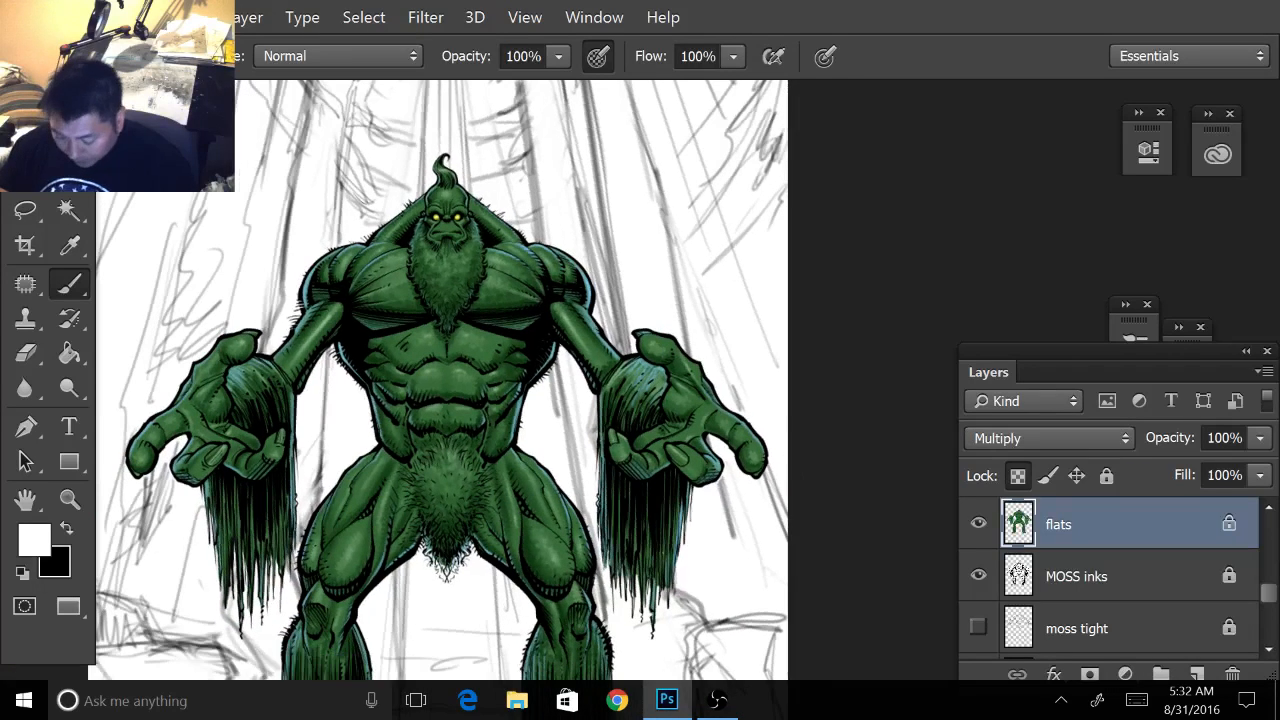
pyautogui.moveTo(445, 400); pyautogui.dragTo(570, 298)
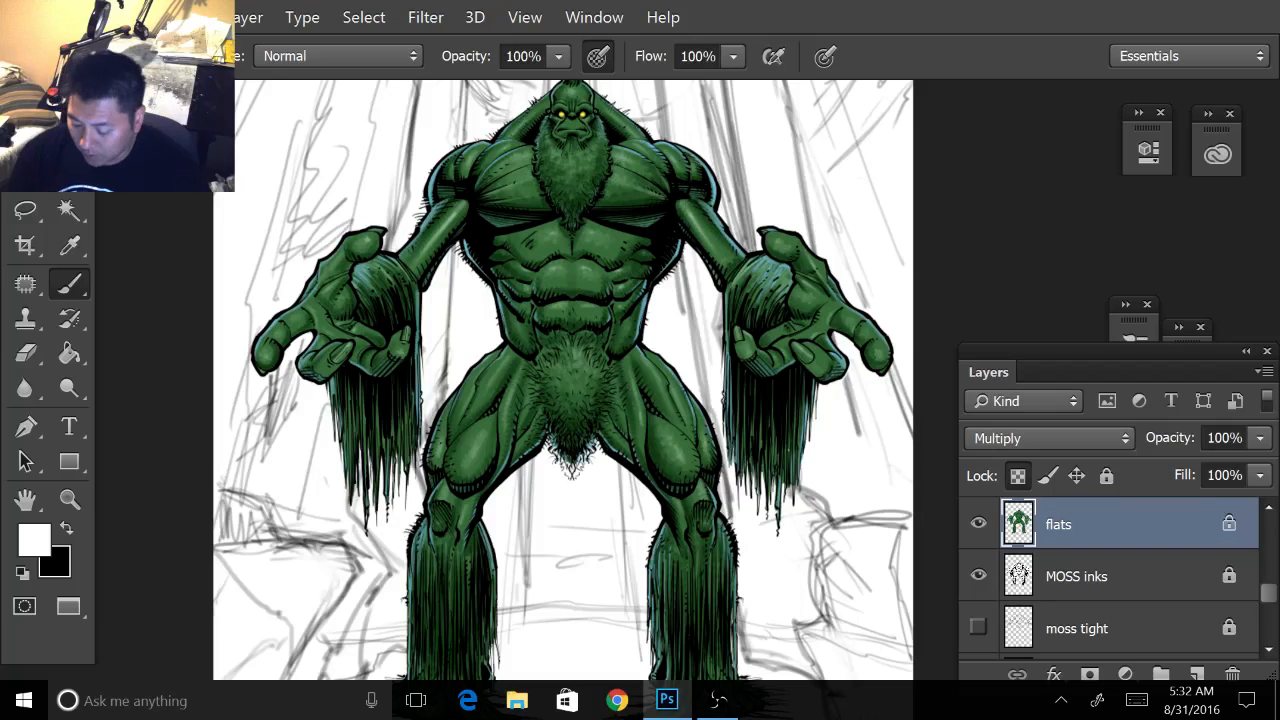
pyautogui.scroll(-3, 755, 425)
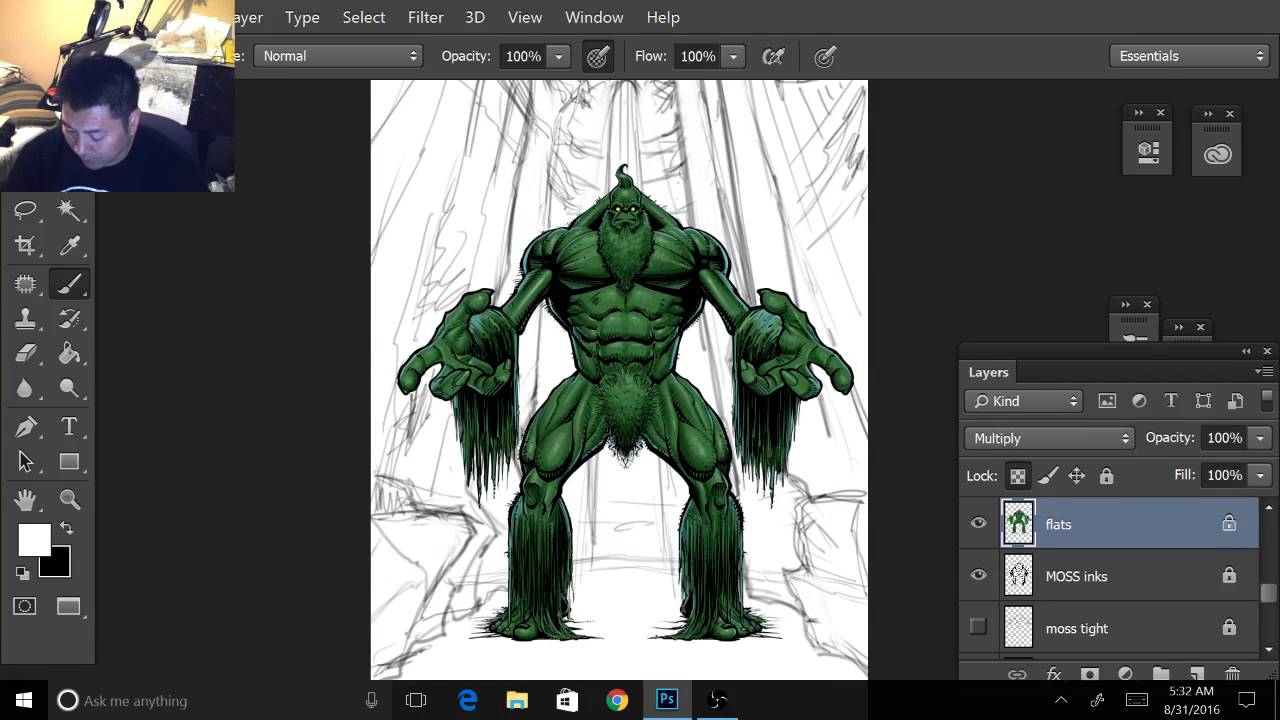
pyautogui.scroll(2, 745, 340)
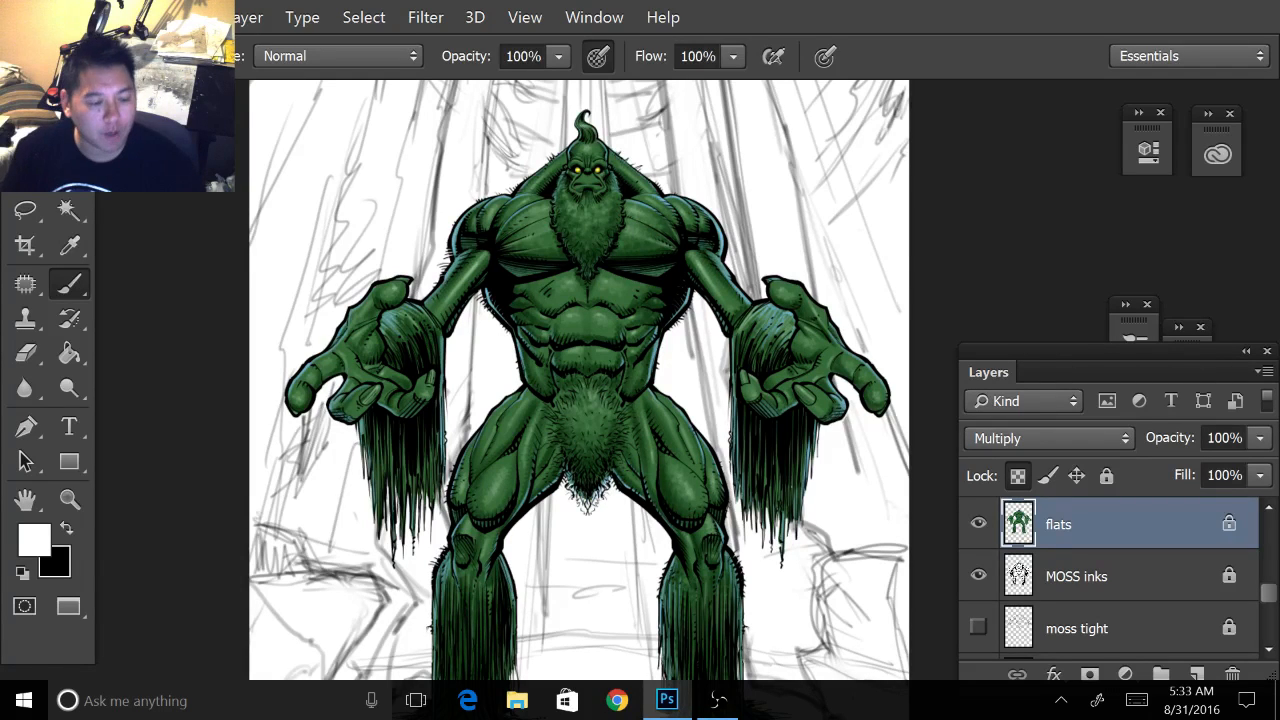
pyautogui.moveTo(590, 450); pyautogui.dragTo(583, 291)
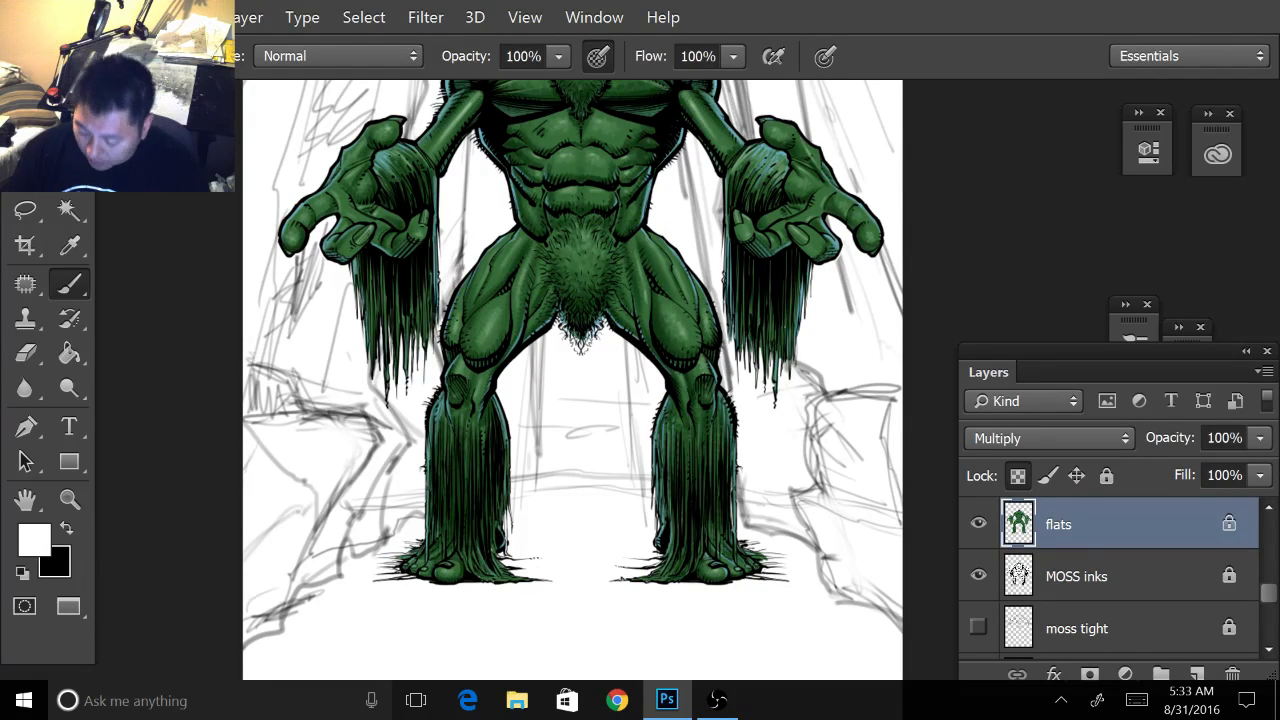
pyautogui.hotkey('alt', 'Tab')
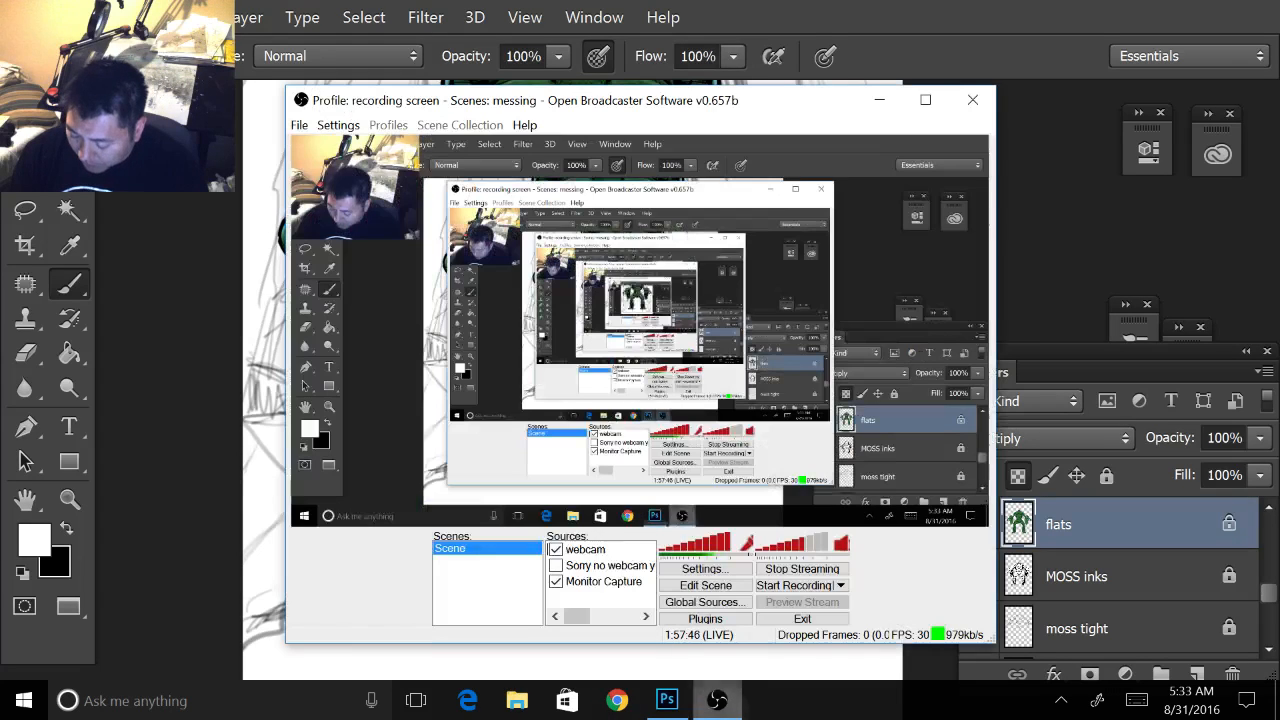